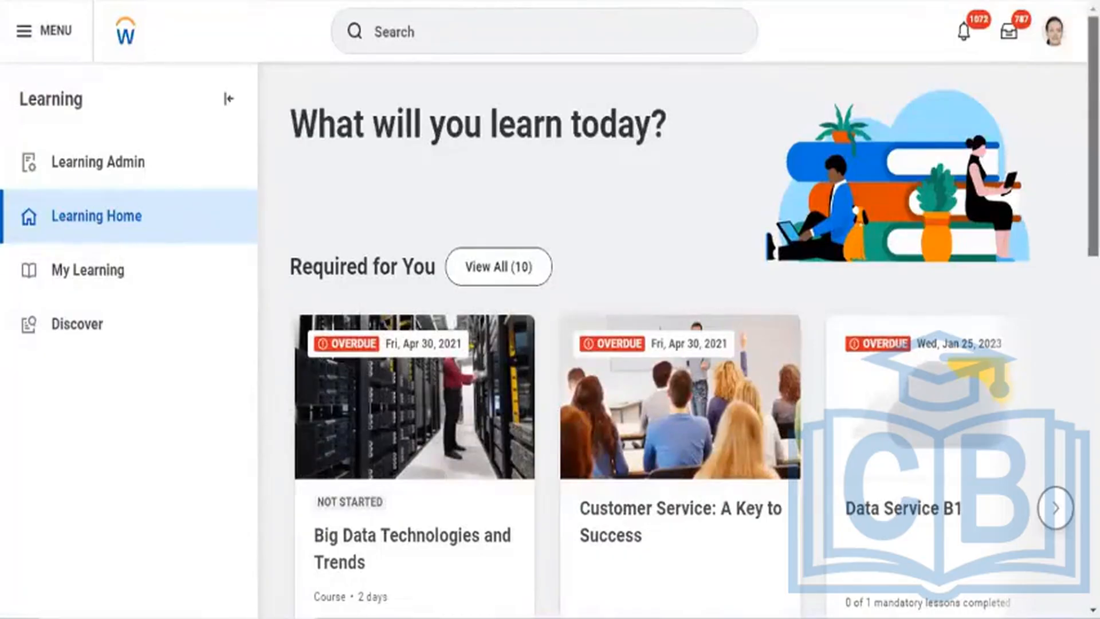
Open the learning catalog from Discover and look through the listed learning content.
scroll(1060, 395, "down", 10)
scroll(1056, 484, "up", 10)
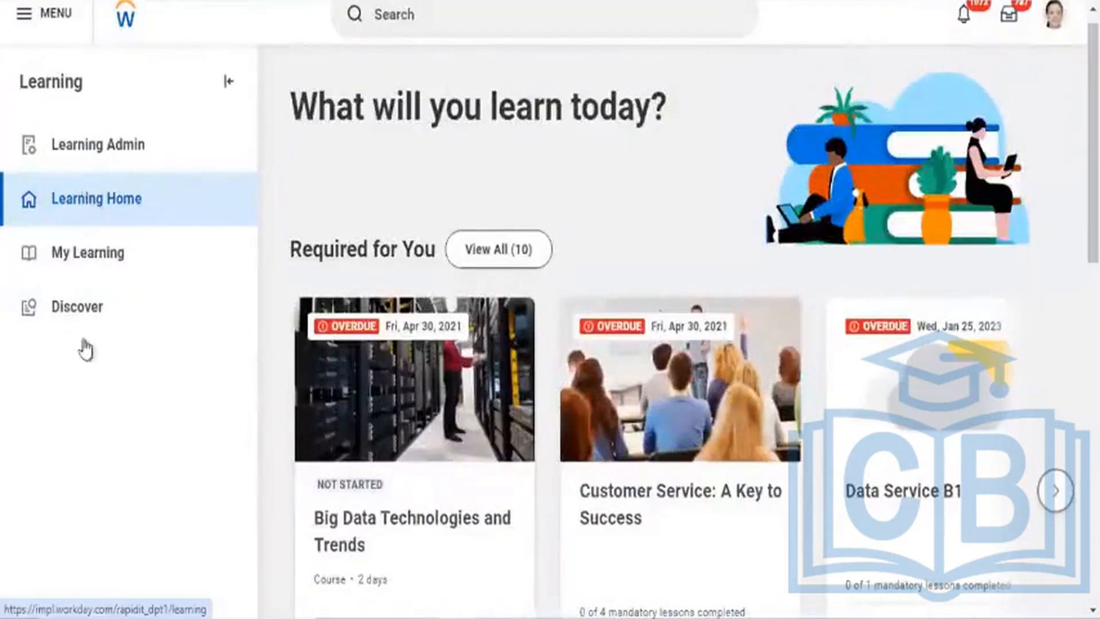
left_click(74, 321)
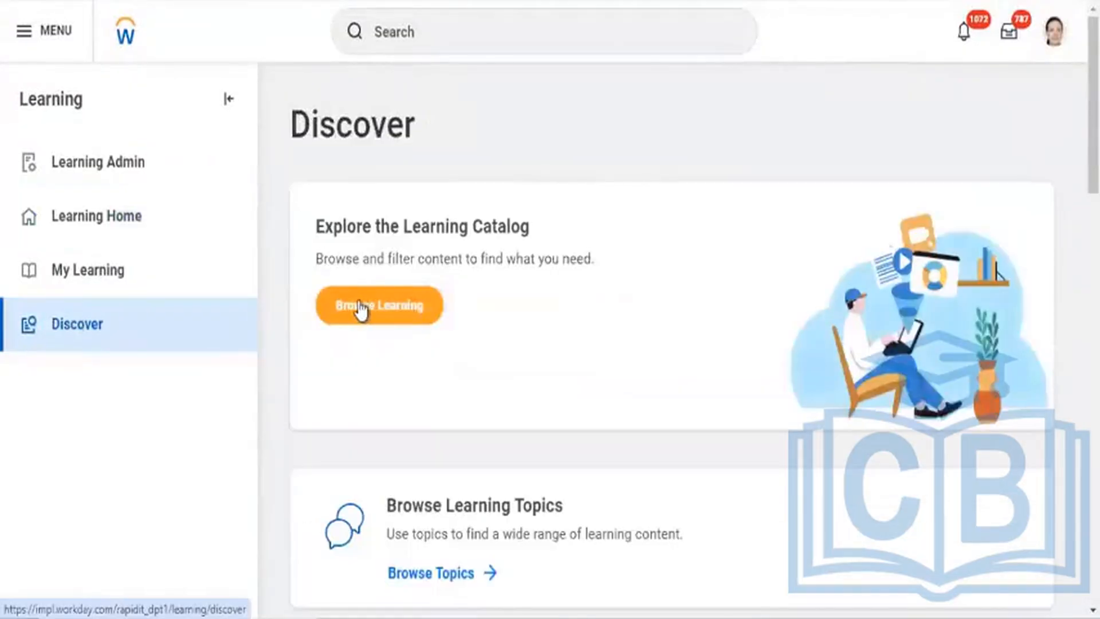
left_click(360, 307)
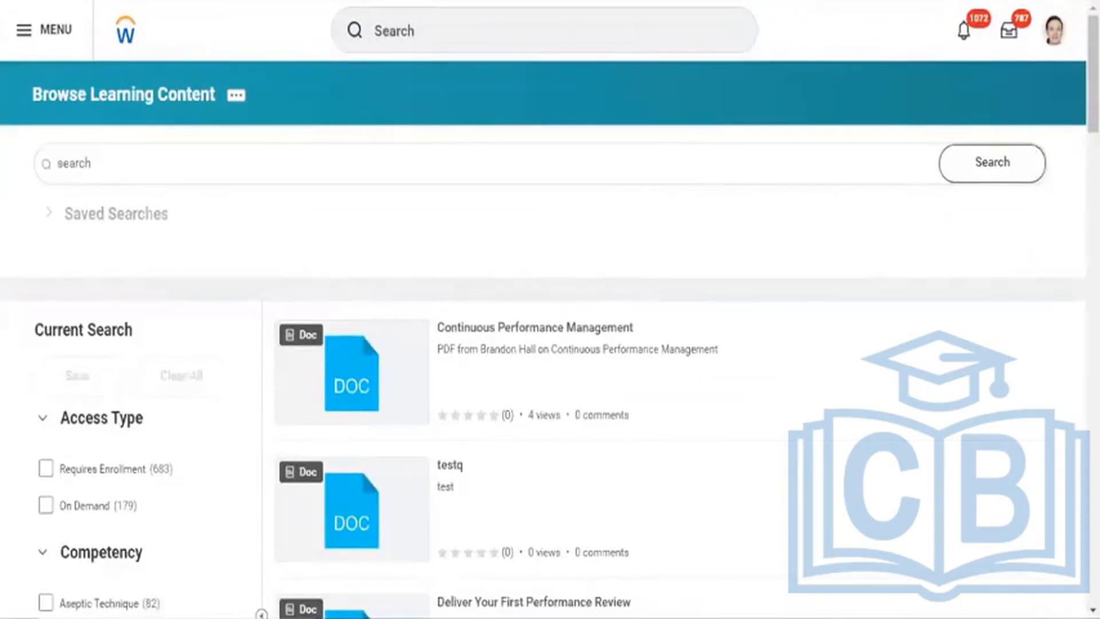
left_click_drag(1093, 62, 1032, 5)
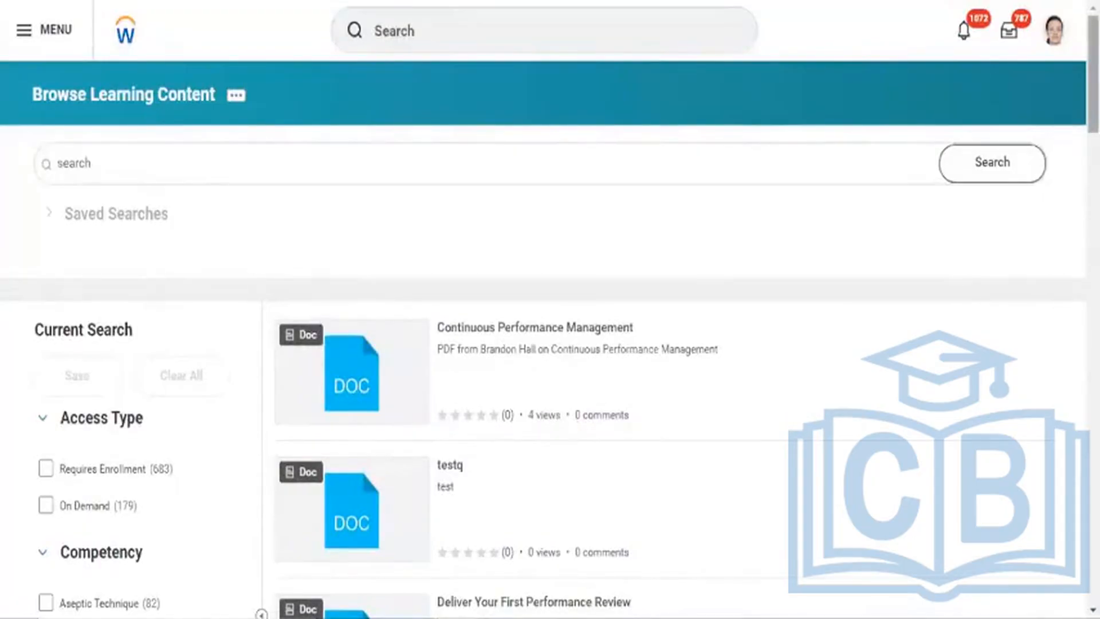
scroll(1059, 218, "down", 20)
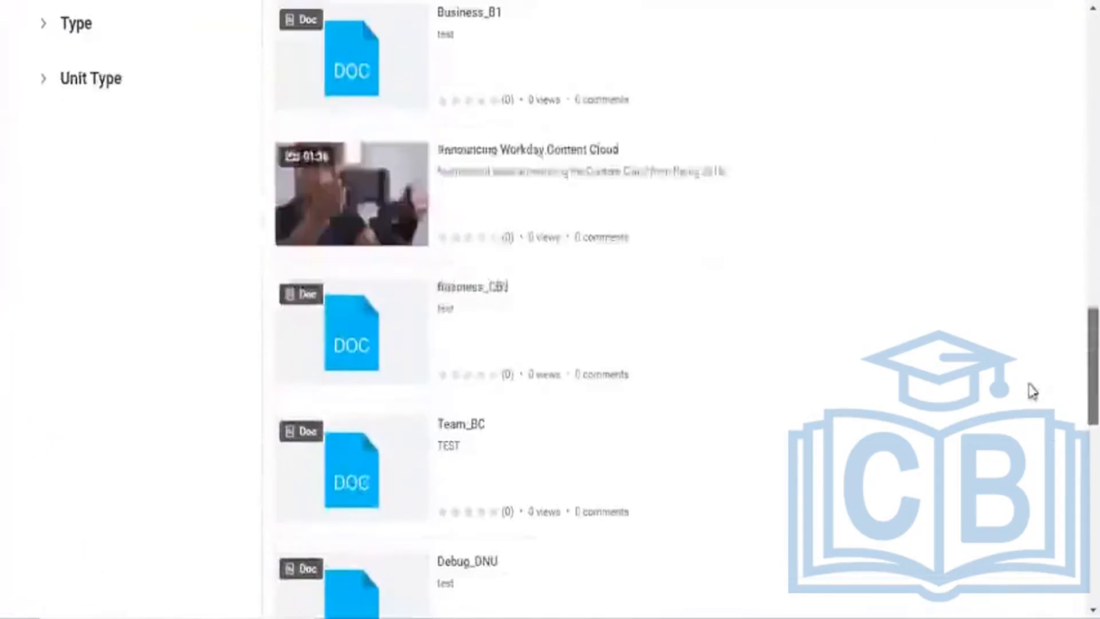
scroll(1031, 391, "down", 10)
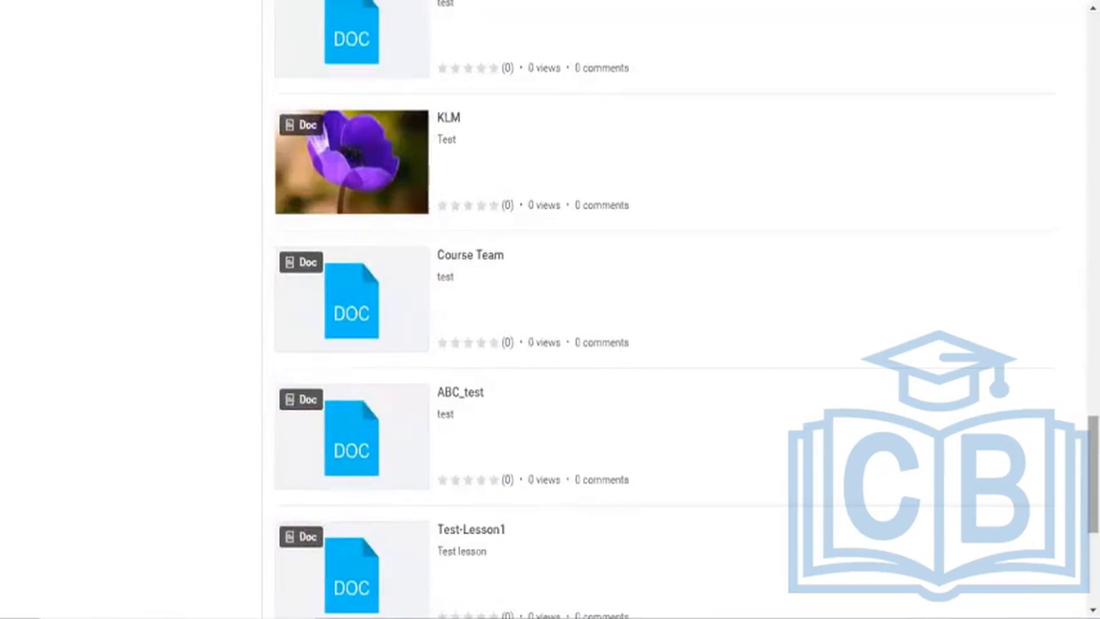
scroll(1060, 241, "up", 20)
scroll(1049, 135, "up", 15)
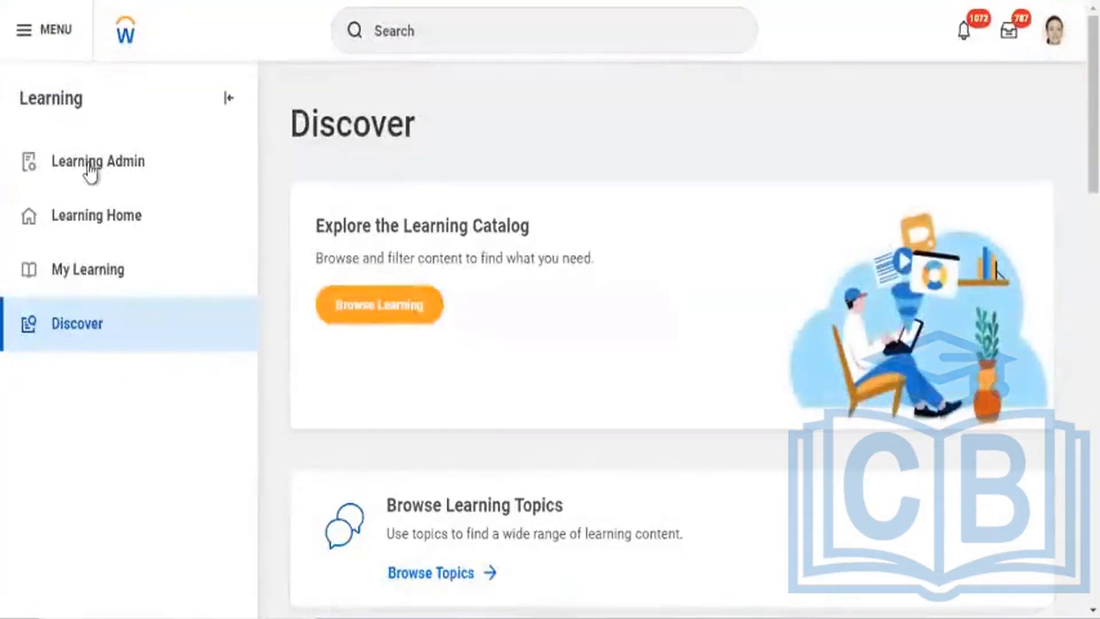
View My Learning and review the Learning Admin dashboard down to its Campaigns and Create tasks.
left_click(83, 292)
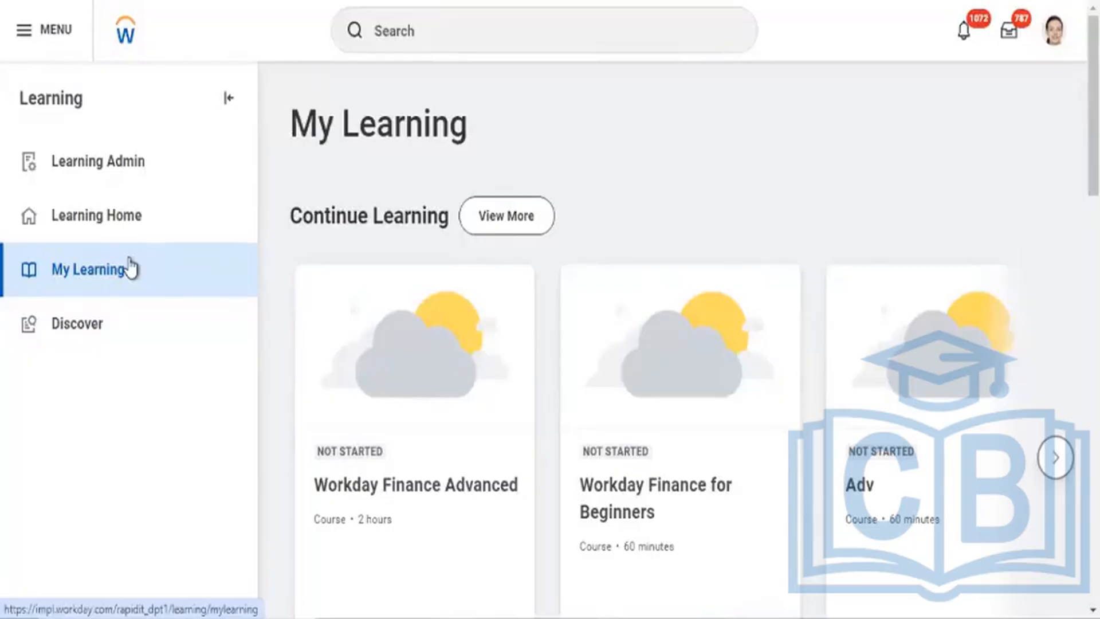
left_click(69, 171)
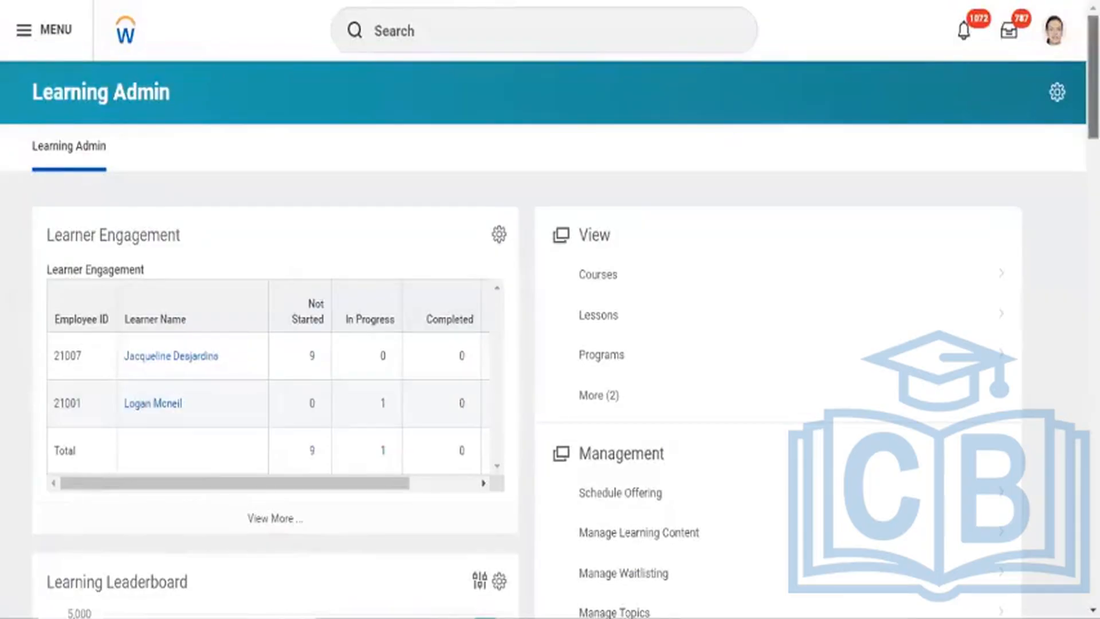
scroll(550, 310, "down", 5)
scroll(550, 309, "down", 5)
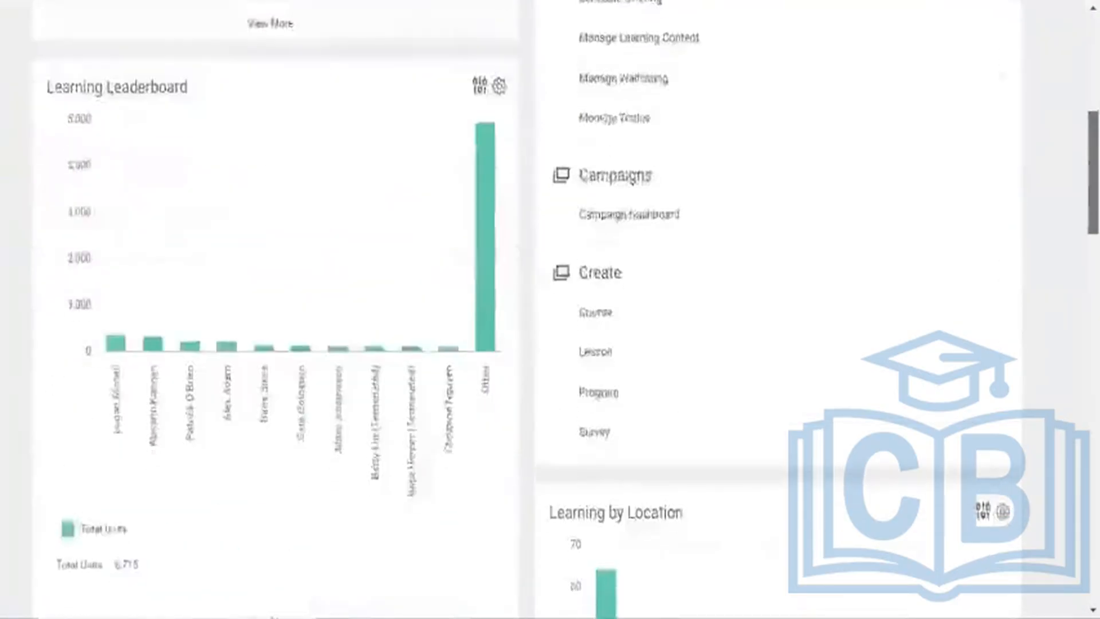
scroll(550, 309, "up", 1)
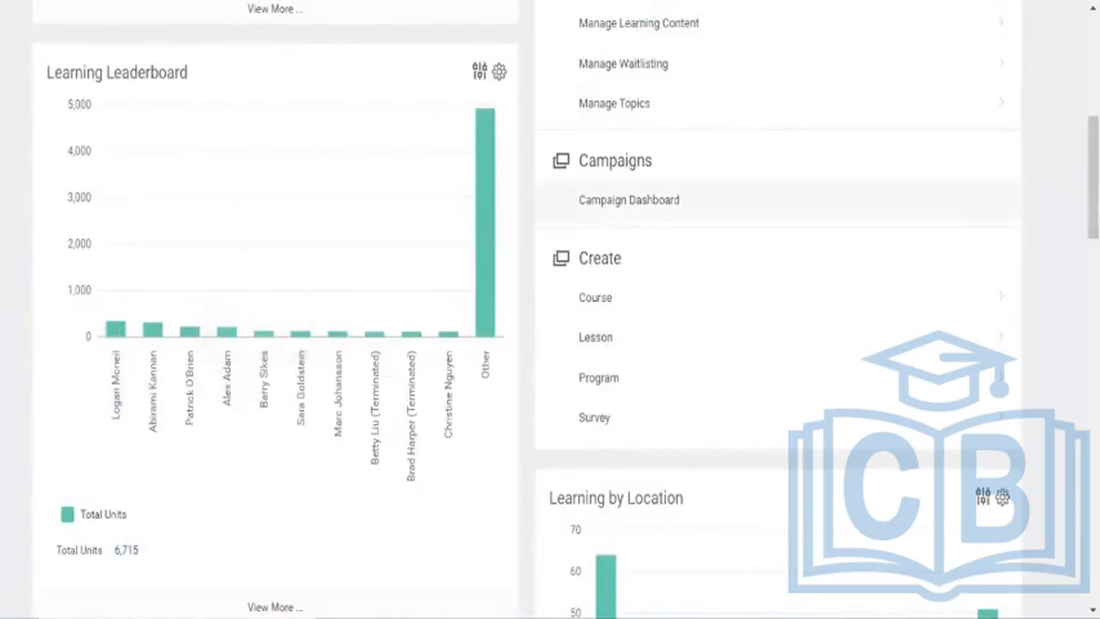
mouse_move(1093, 198)
left_mouse_down()
mouse_move(1093, 165)
mouse_move(1093, 194)
left_mouse_up()
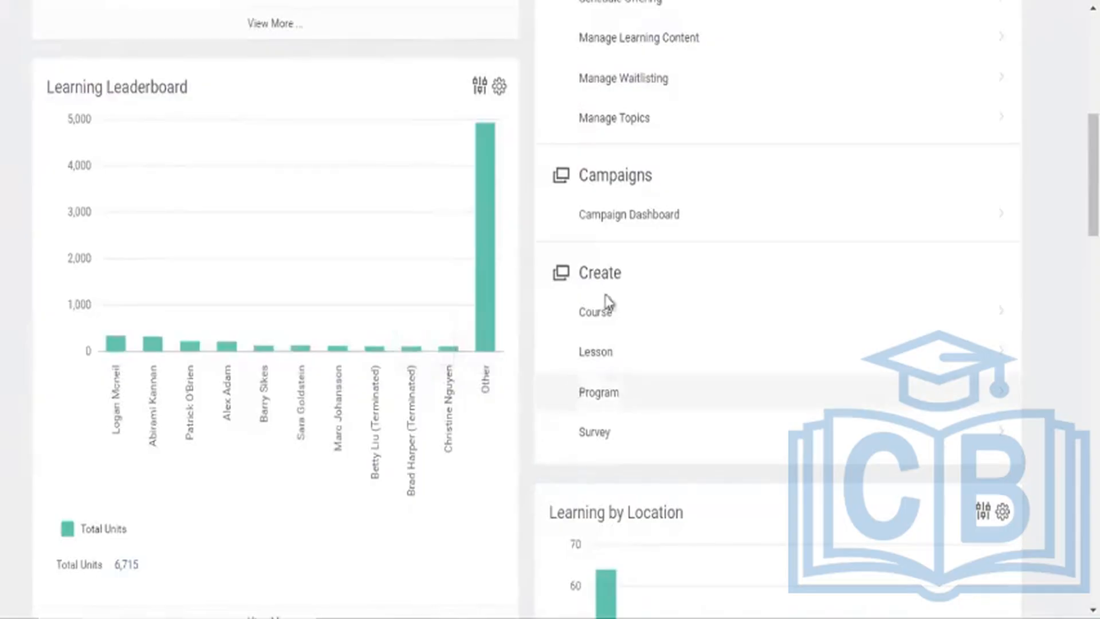
Open the Campaign Dashboard and examine its campaign, audience, category and message template tasks.
left_click(609, 218)
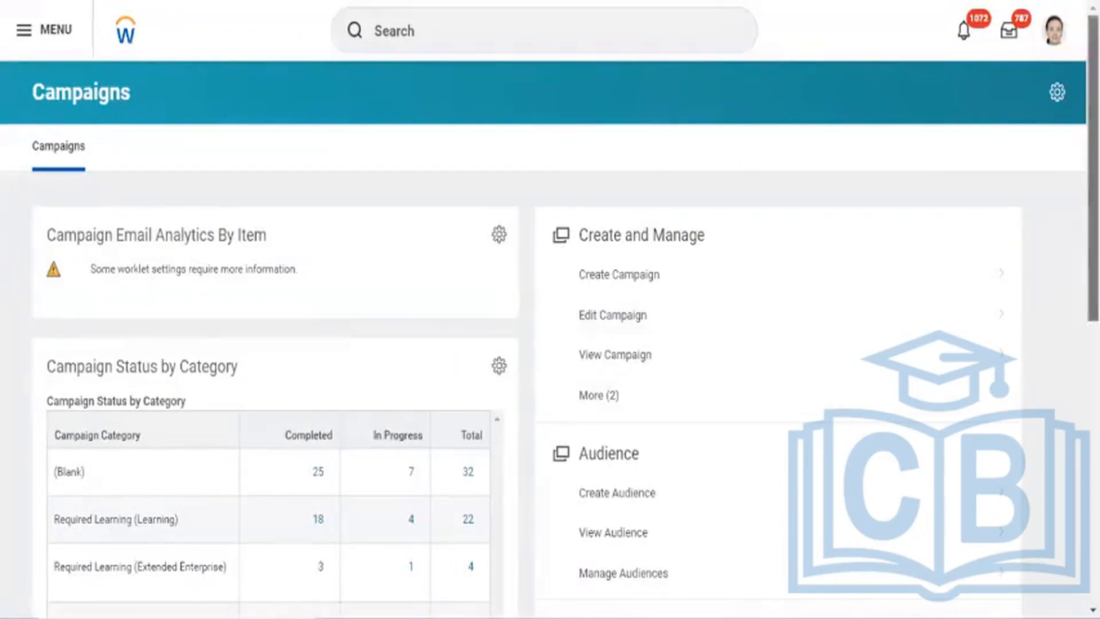
scroll(1009, 152, "down", 3)
scroll(550, 310, "down", 5)
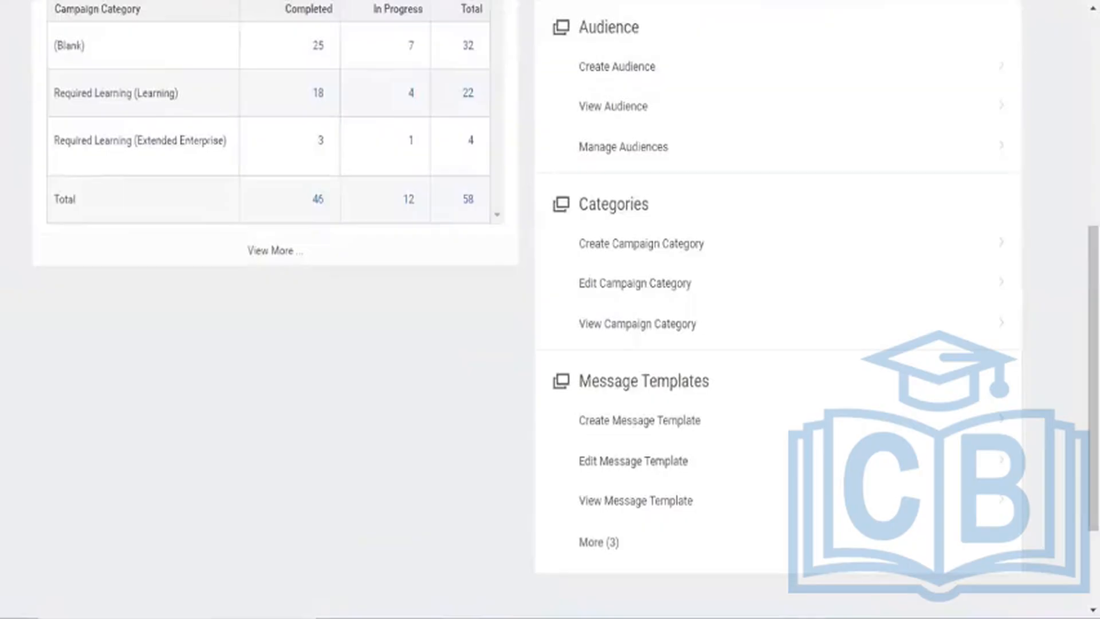
scroll(551, 309, "up", 8)
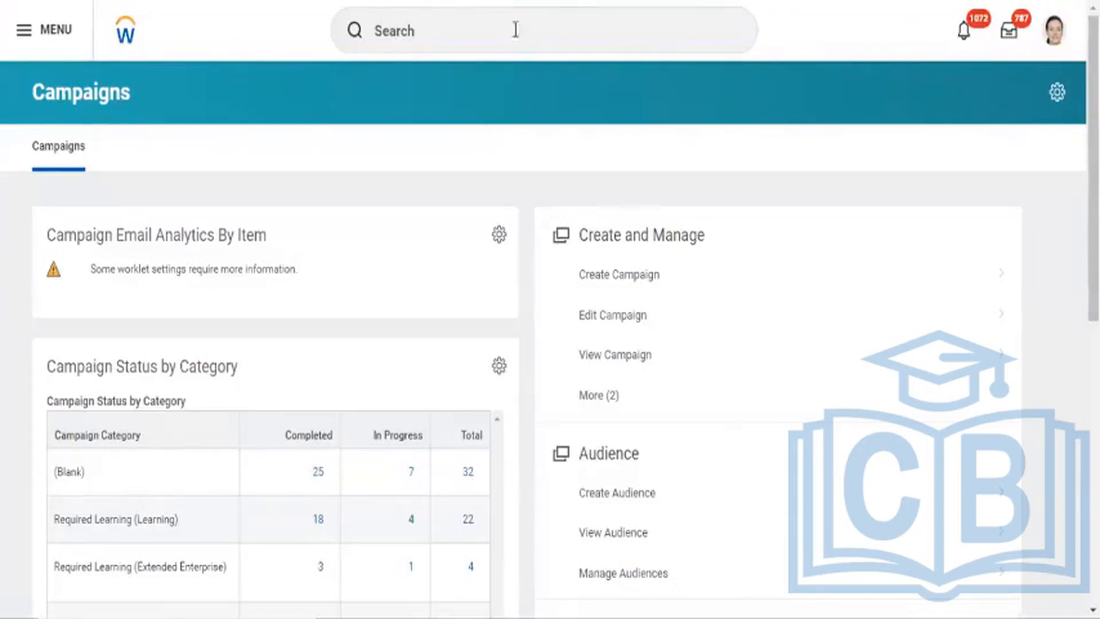
Search for "create course" and open the Create Course task.
left_click(482, 31)
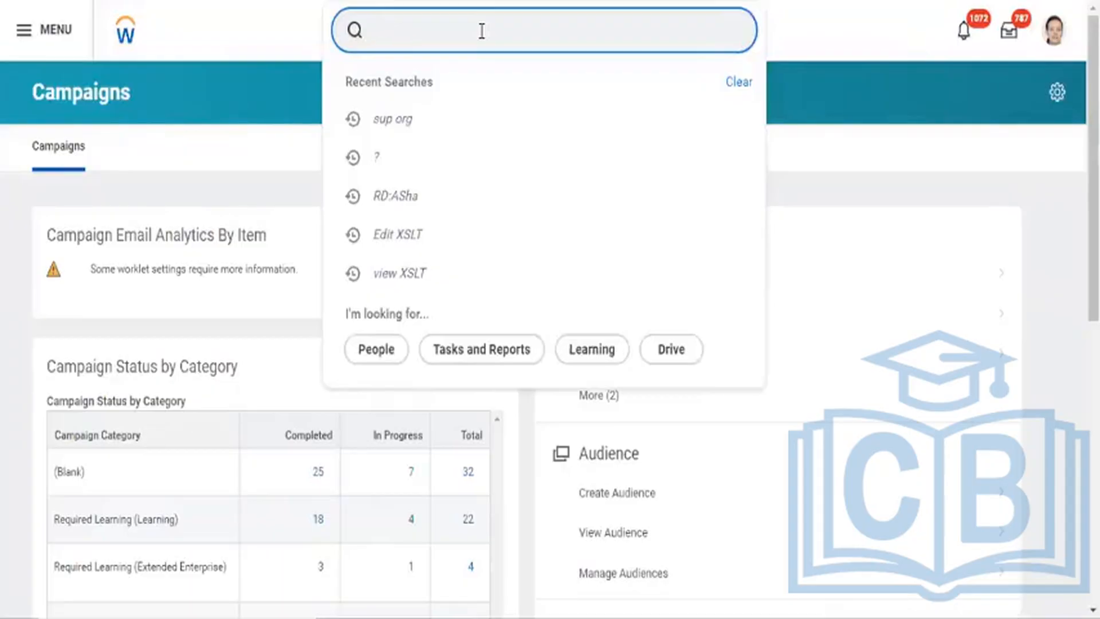
type("crea")
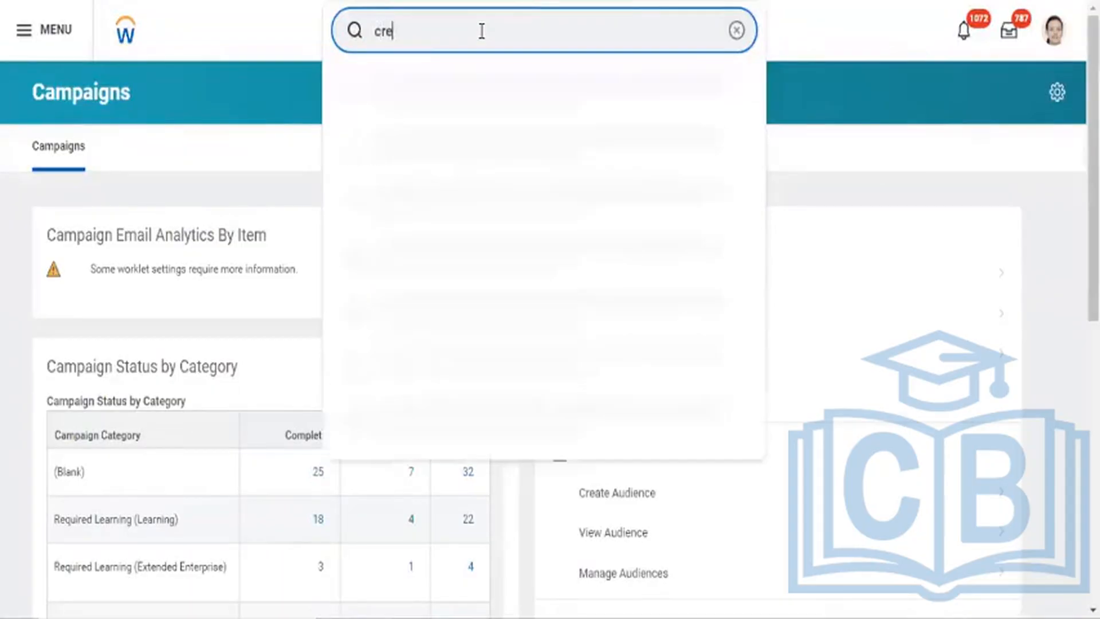
key("BackSpace")
key("BackSpace")
key("BackSpace")
key("BackSpace")
type("e")
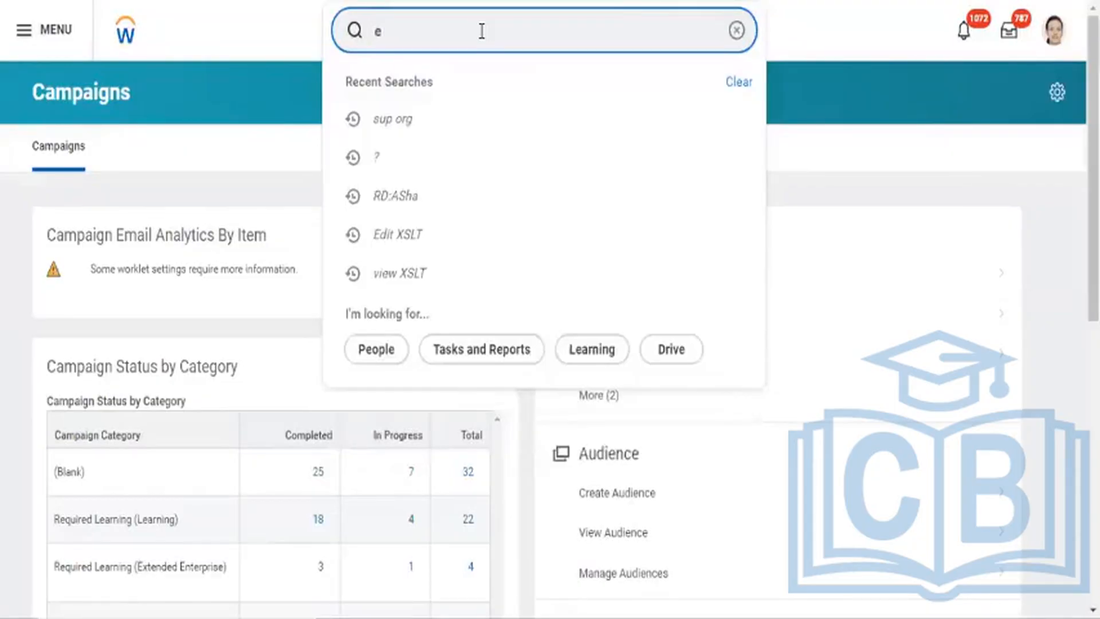
key("BackSpace")
type("cret")
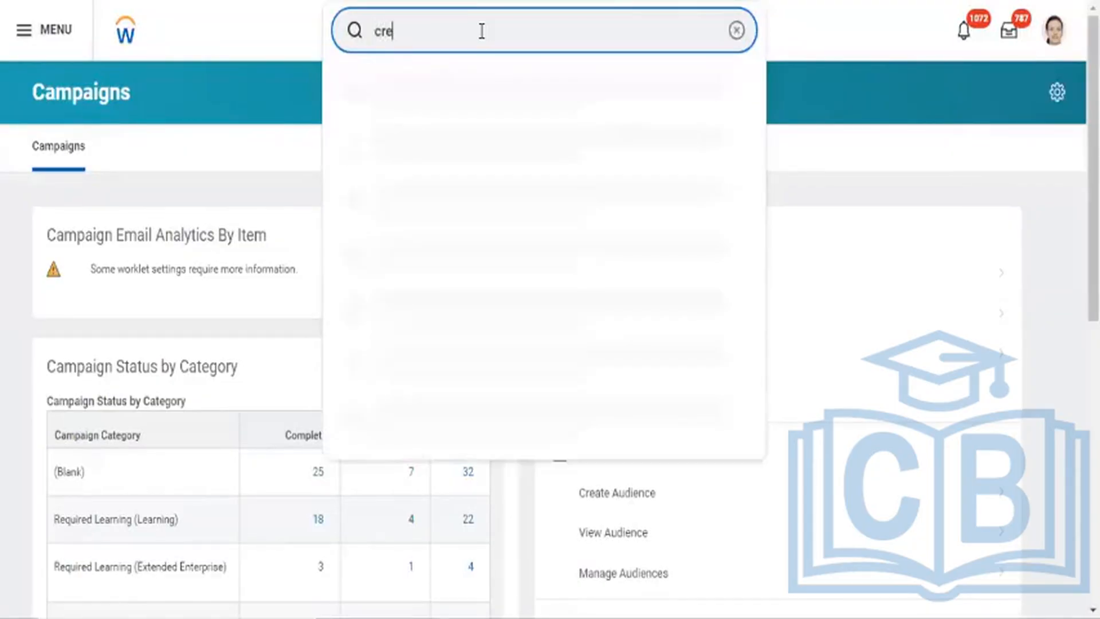
key("BackSpace")
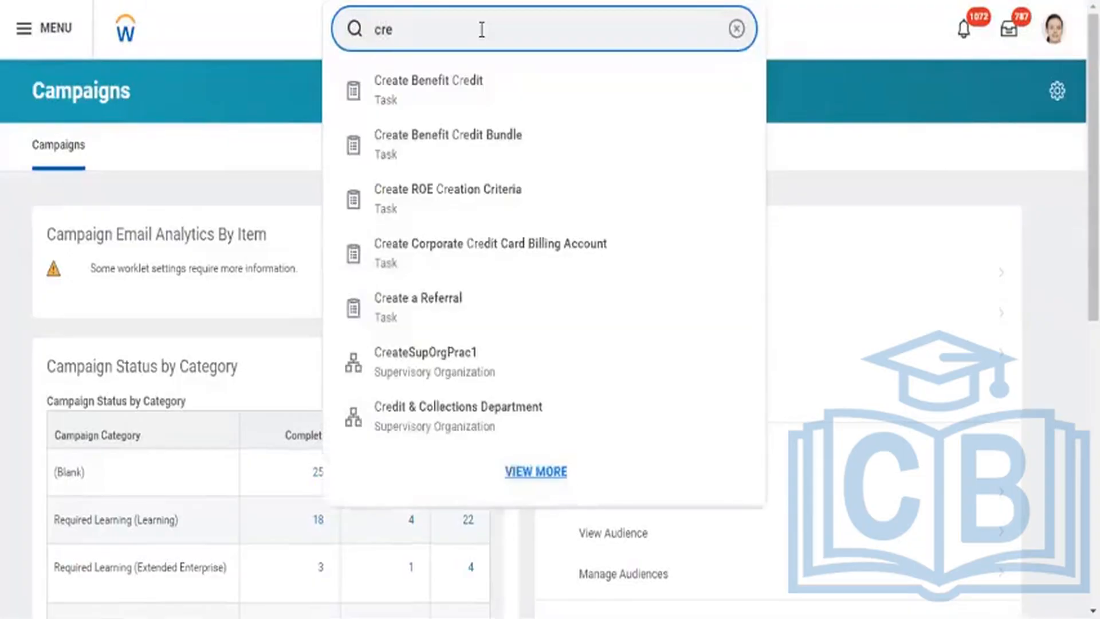
type("ate ")
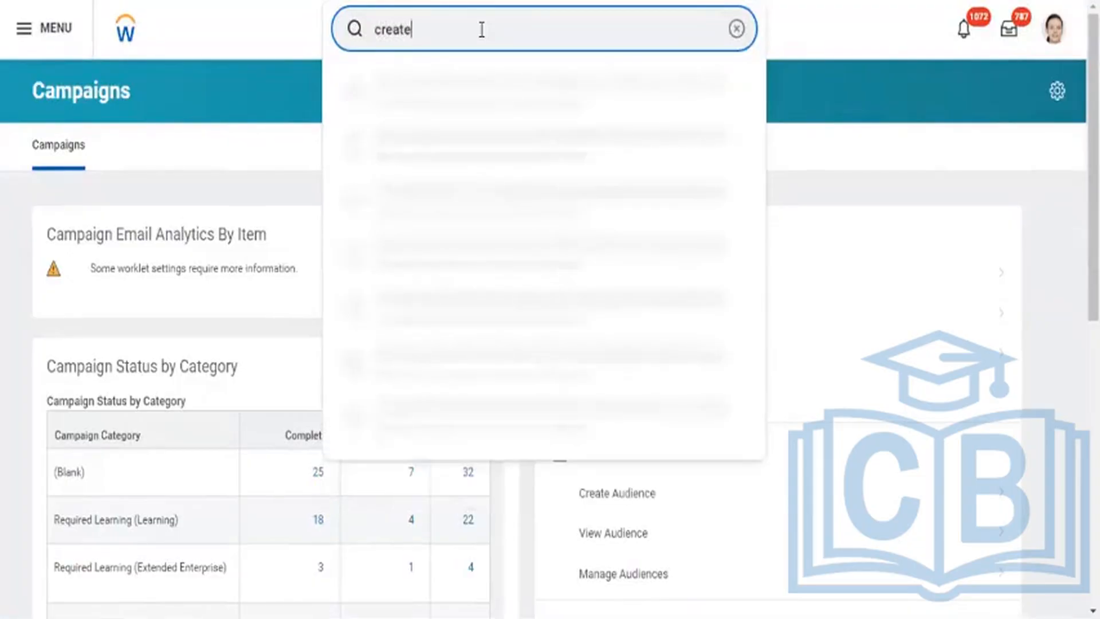
type("Cus")
key("ctrl+shift+Left")
key("BackSpace")
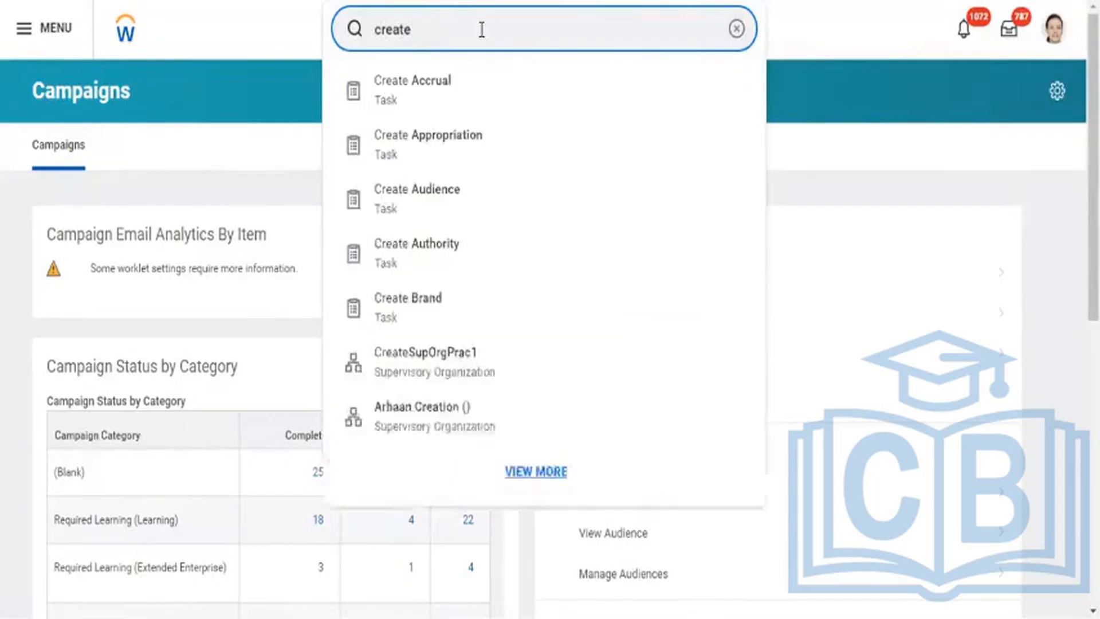
type("course")
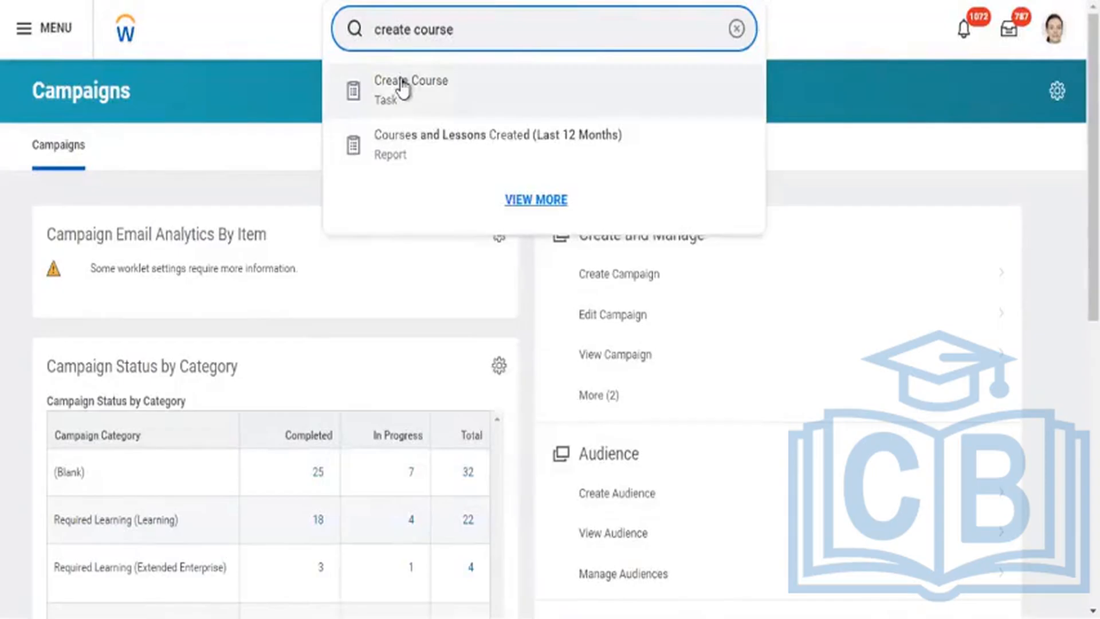
left_click(404, 89)
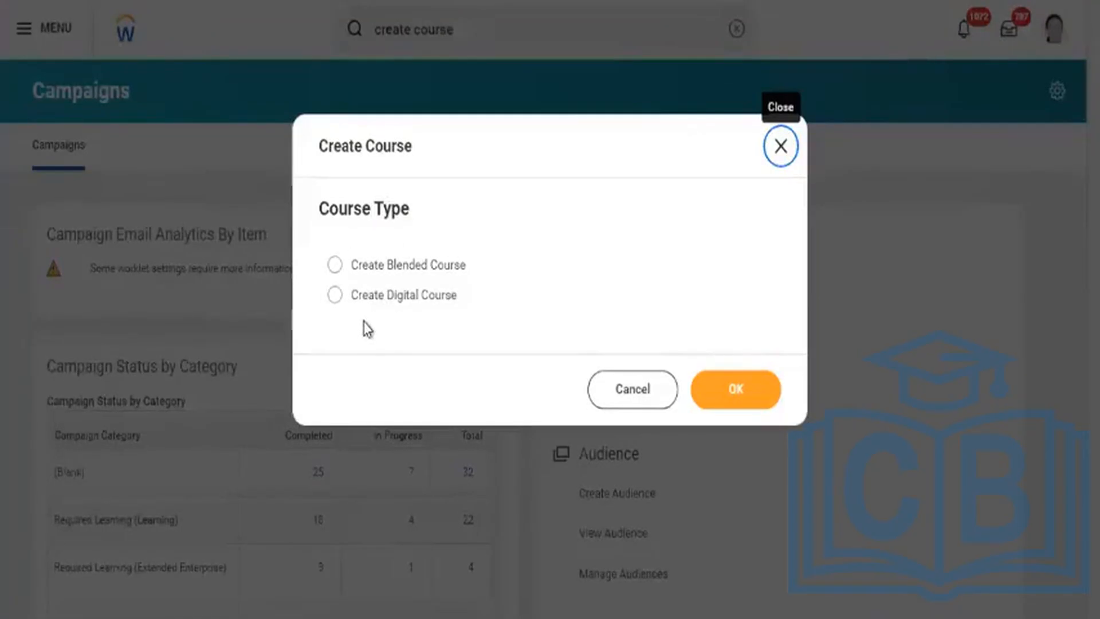
Choose Create Digital Course as the course type and confirm to open its form.
left_click(393, 304)
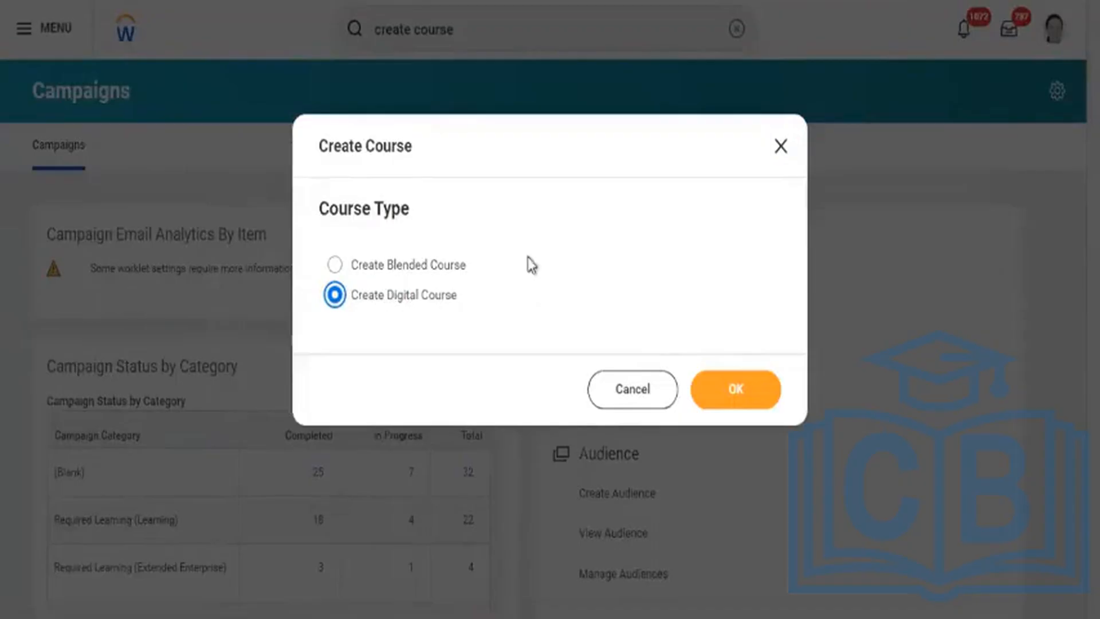
left_click_drag(351, 294, 470, 298)
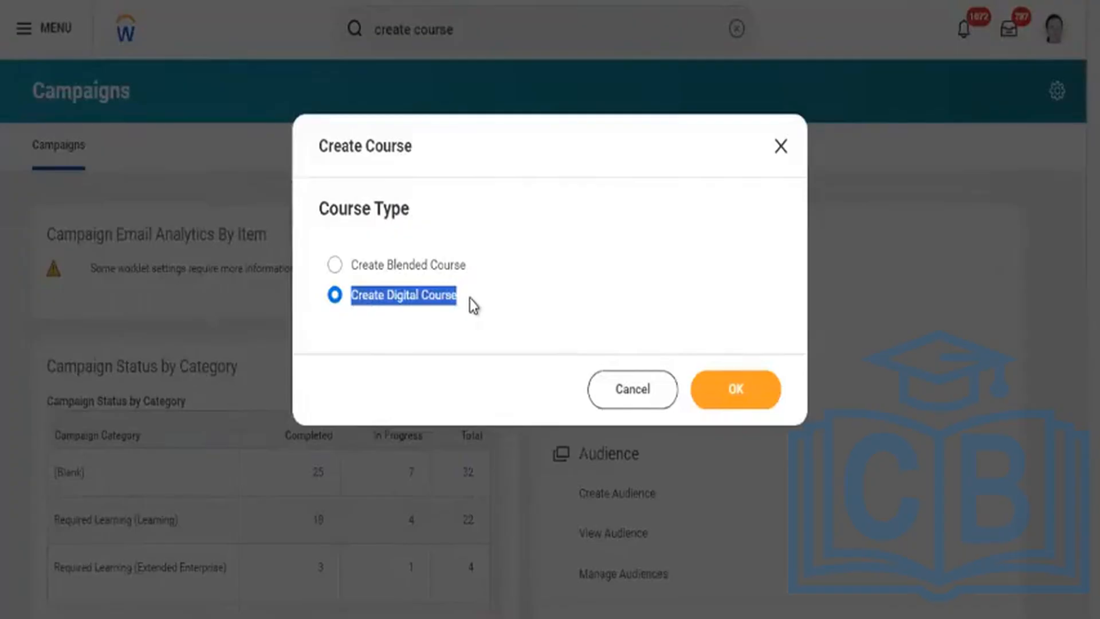
left_click(413, 295)
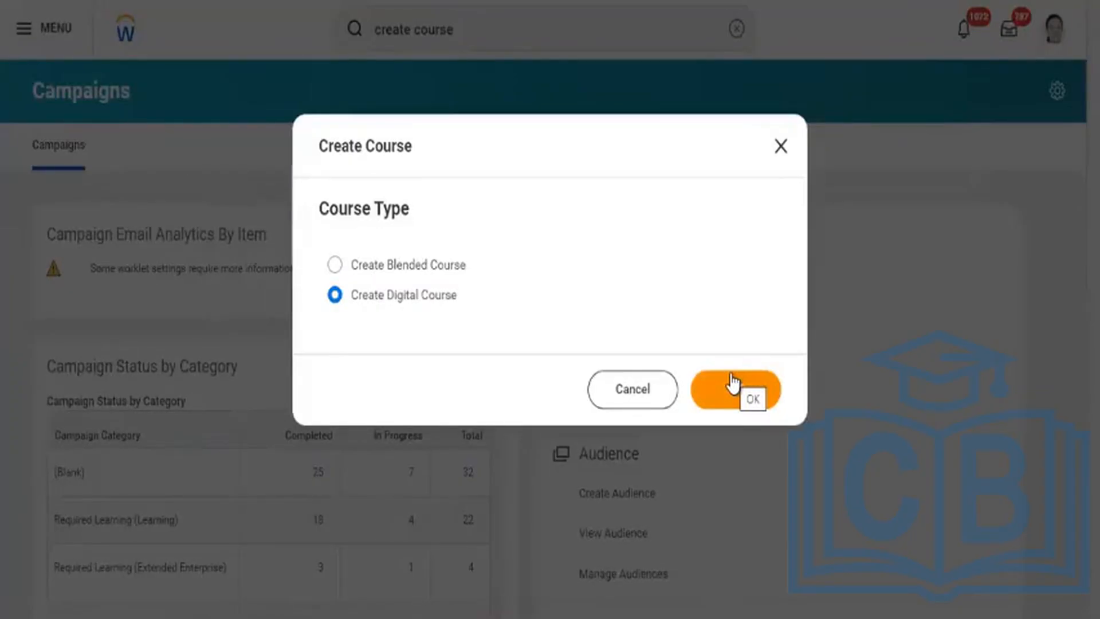
left_click(732, 383)
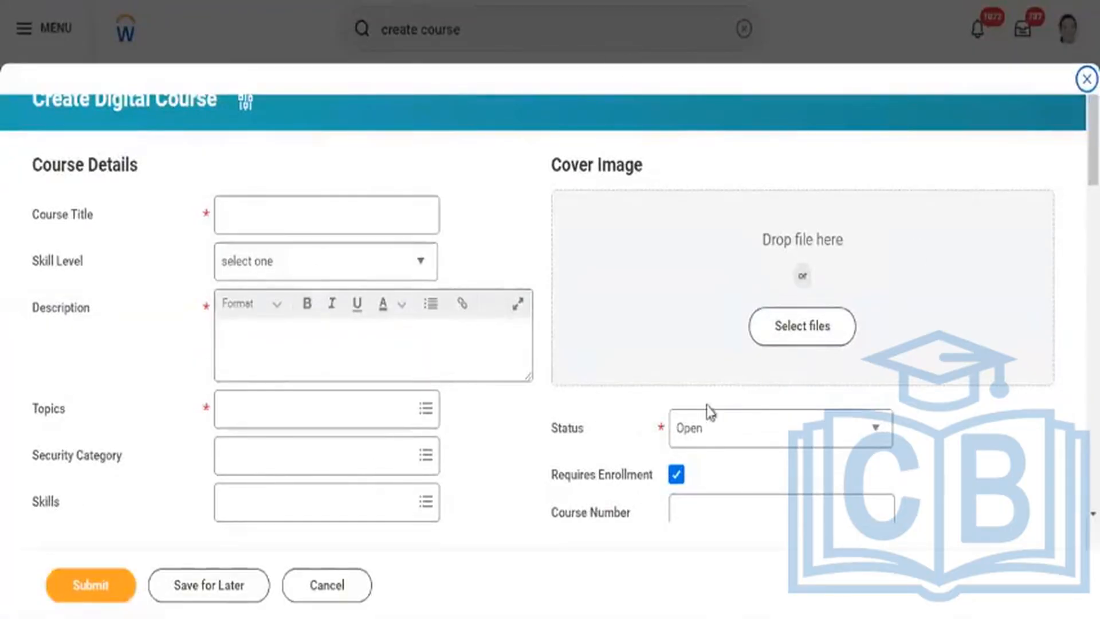
Review the digital course form's status options, detail sections and lesson types, and cancel the form without submitting it.
left_click(792, 444)
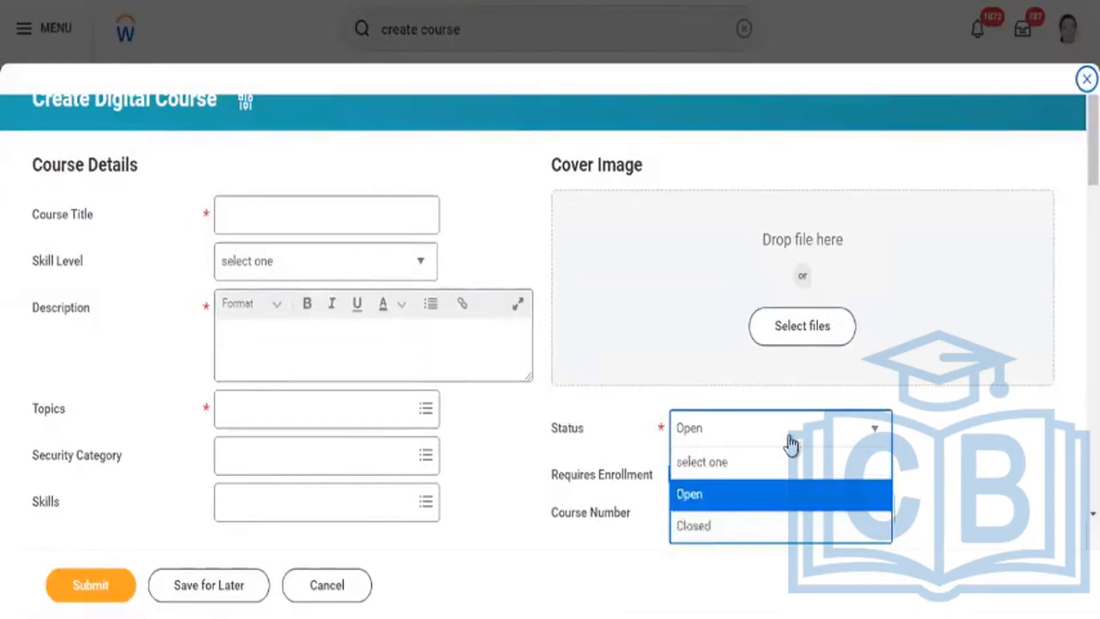
left_click(791, 444)
left_click(791, 444)
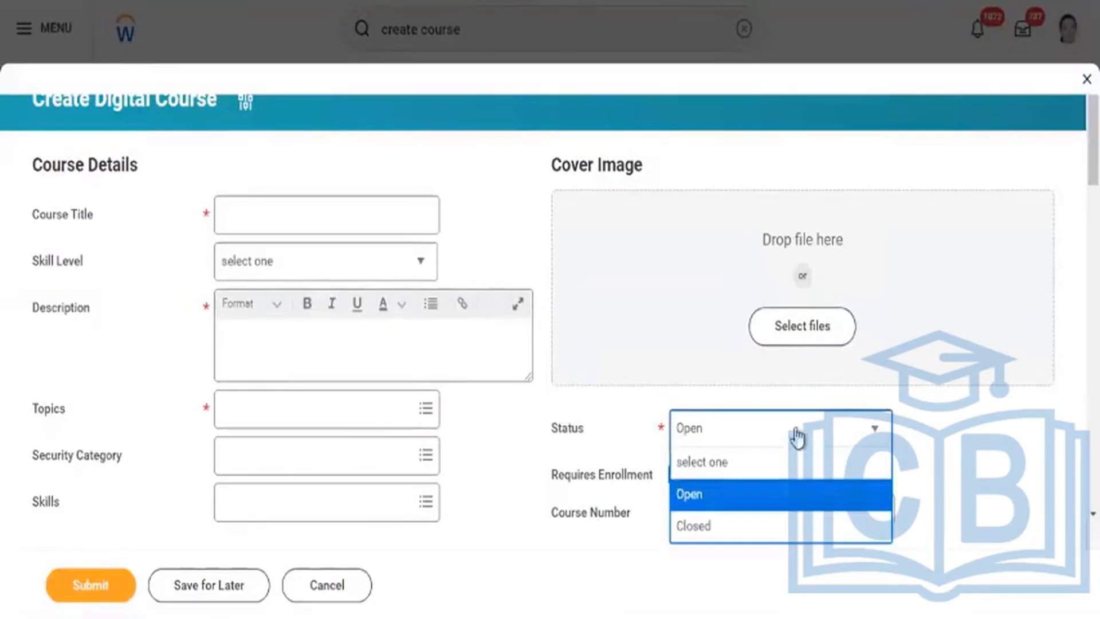
mouse_move(1094, 144)
left_mouse_down()
mouse_move(1093, 490)
mouse_move(1093, 135)
left_mouse_up()
scroll(985, 233, "down", 15)
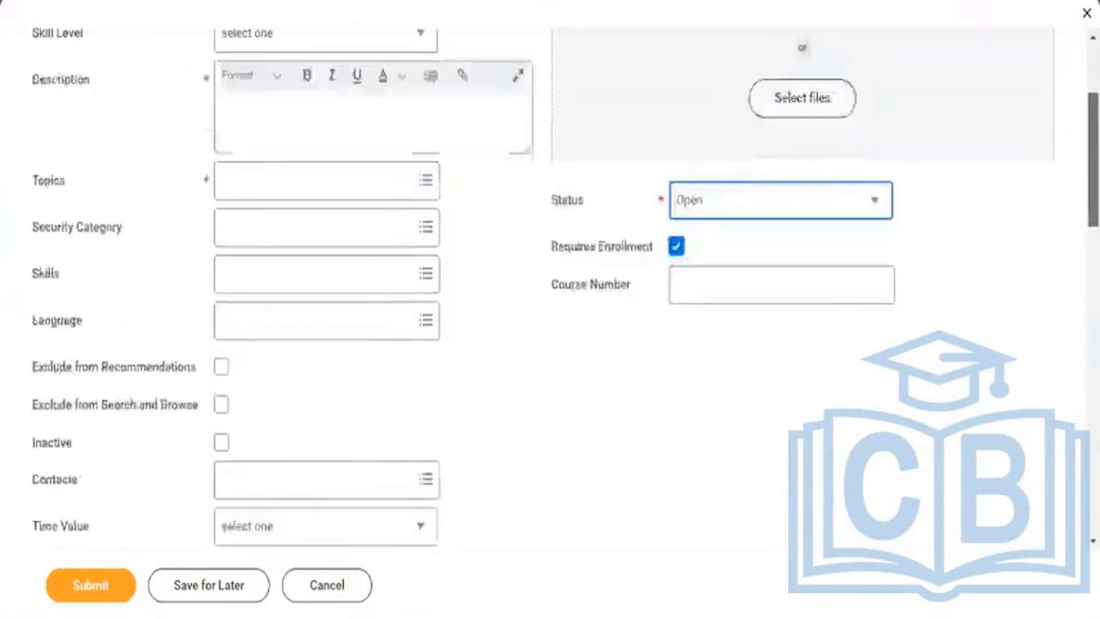
scroll(1029, 401, "down", 6)
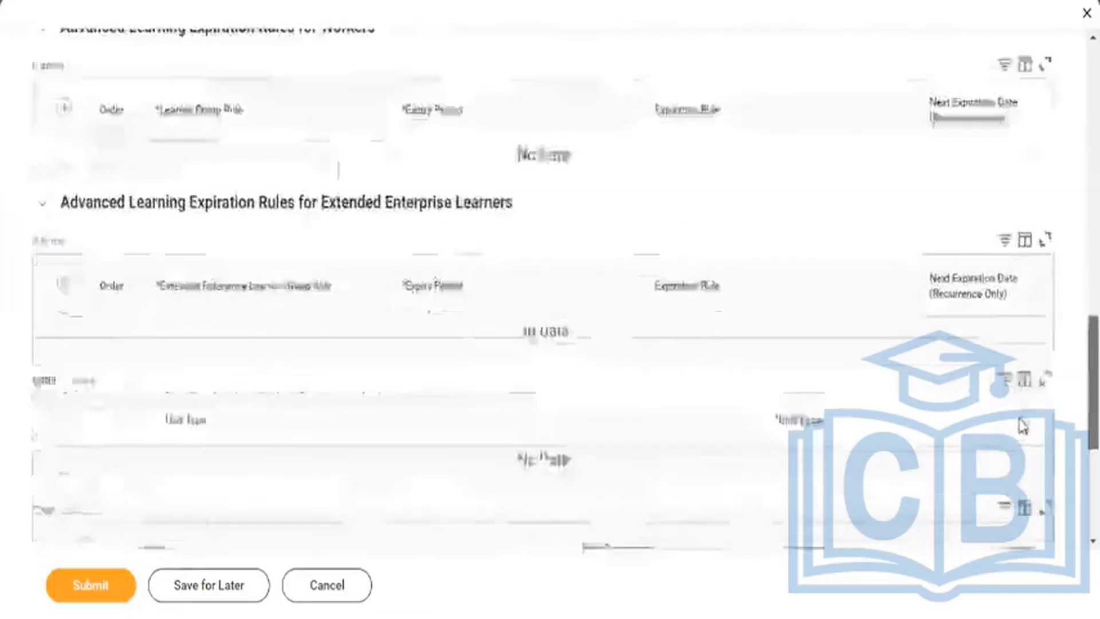
scroll(1023, 452, "down", 3)
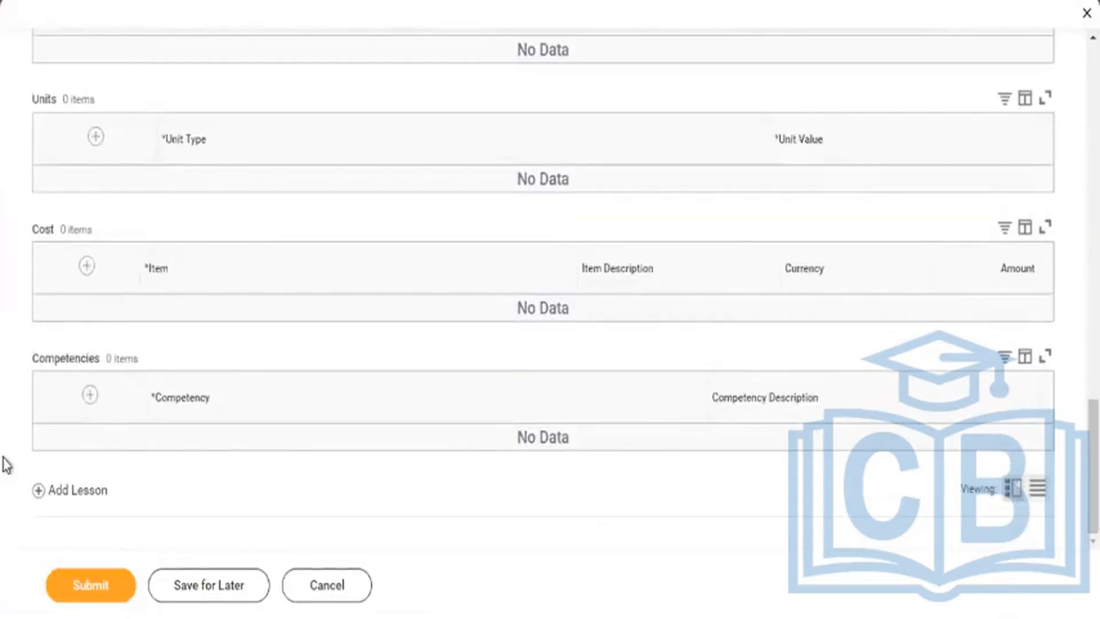
left_click(38, 491)
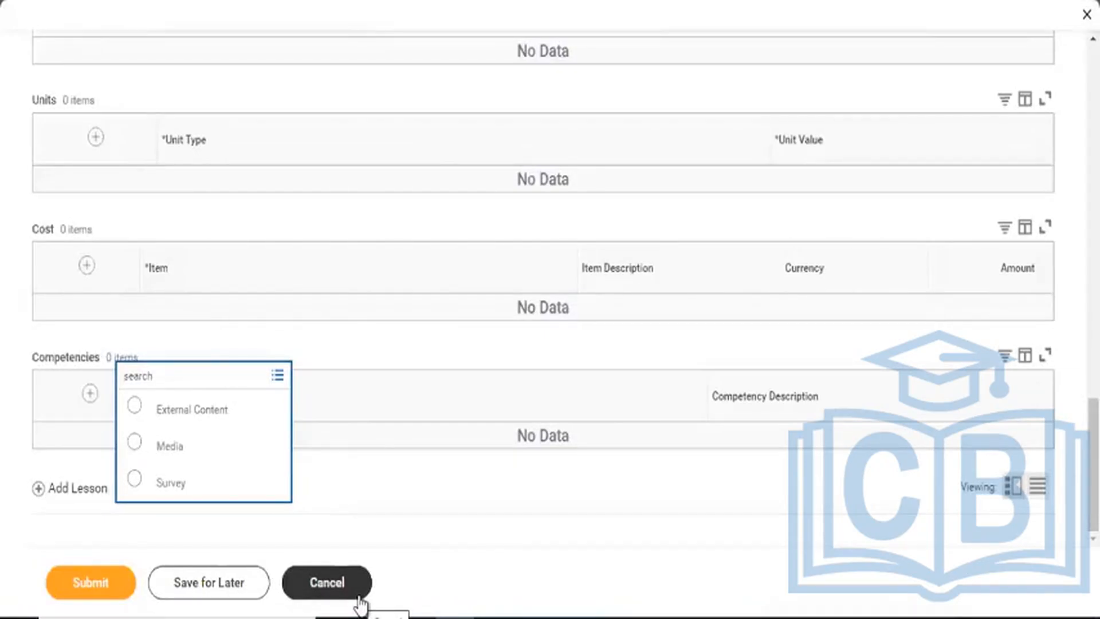
left_click(360, 597)
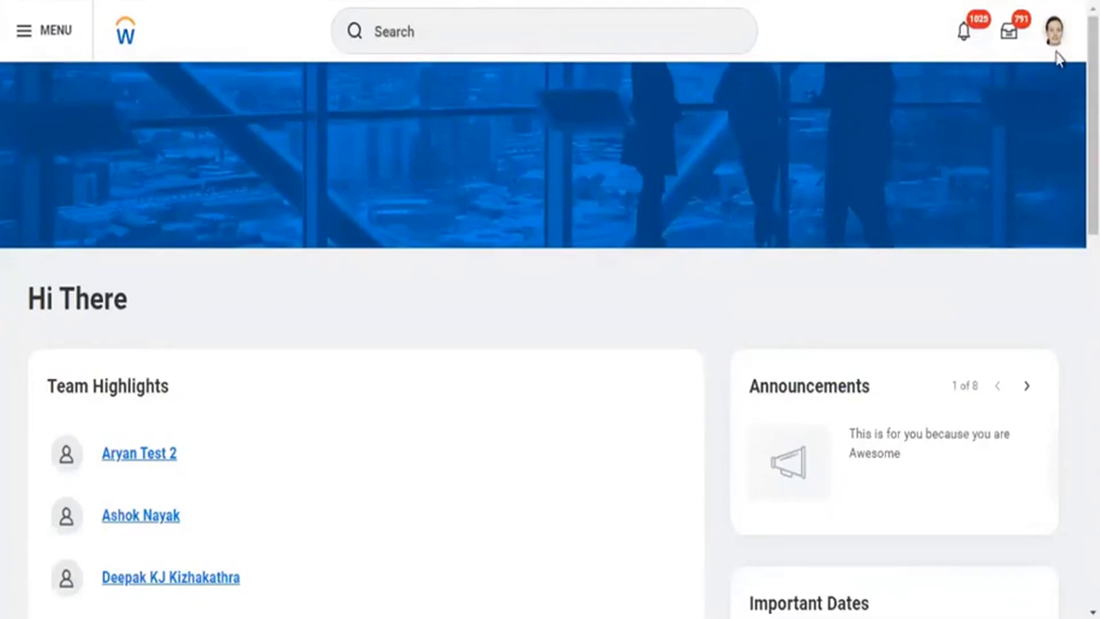
Open the signed-in worker's own profile and expand its full list of sections.
left_click(1054, 33)
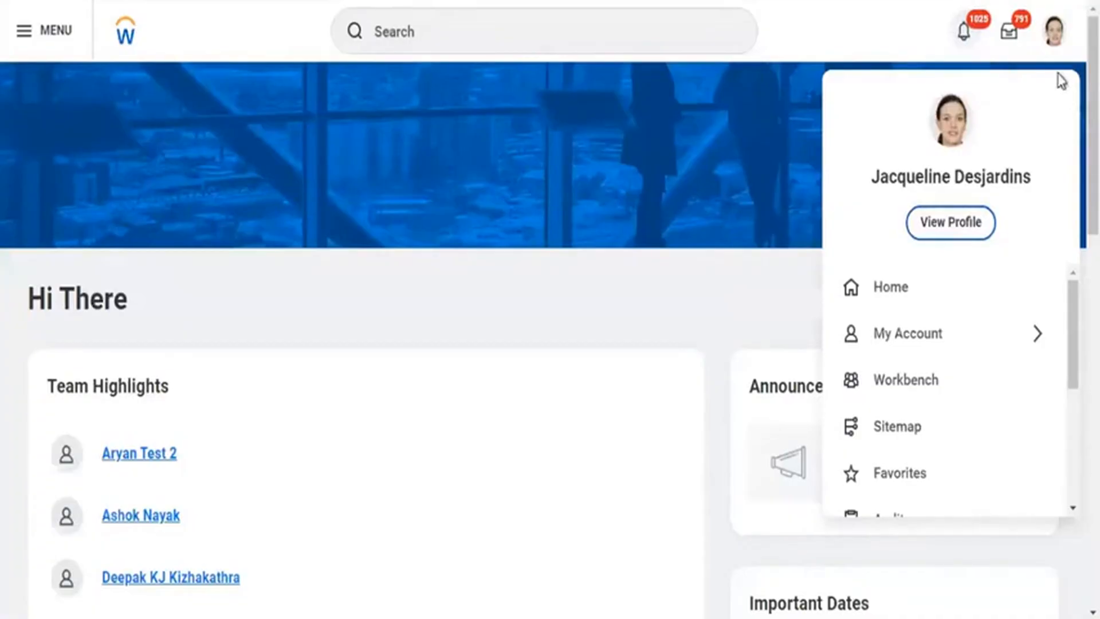
left_click(946, 222)
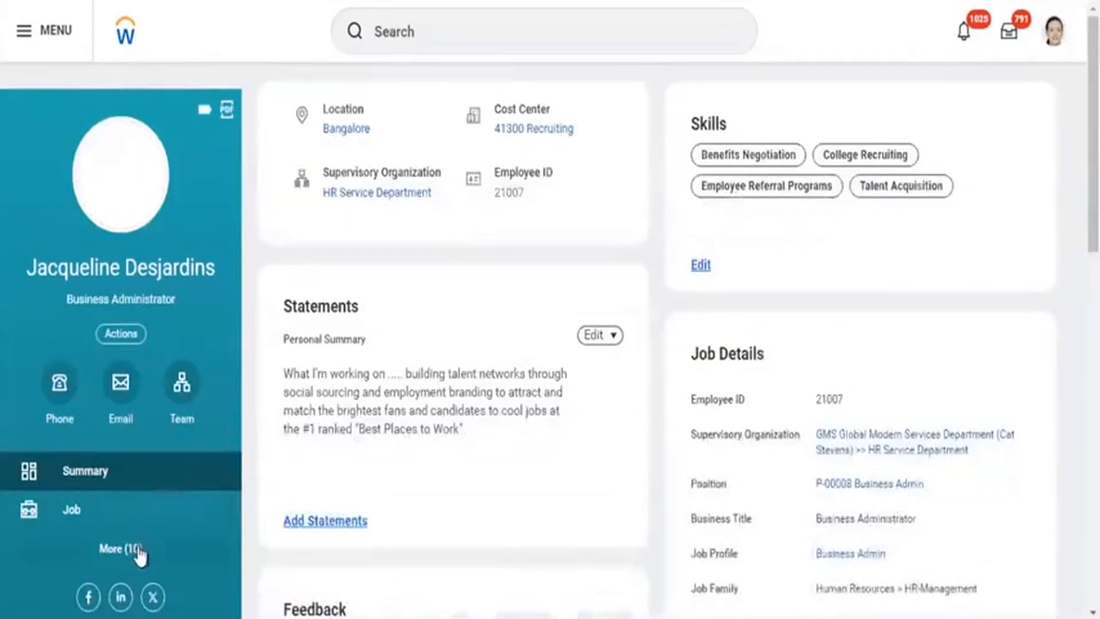
left_click(137, 552)
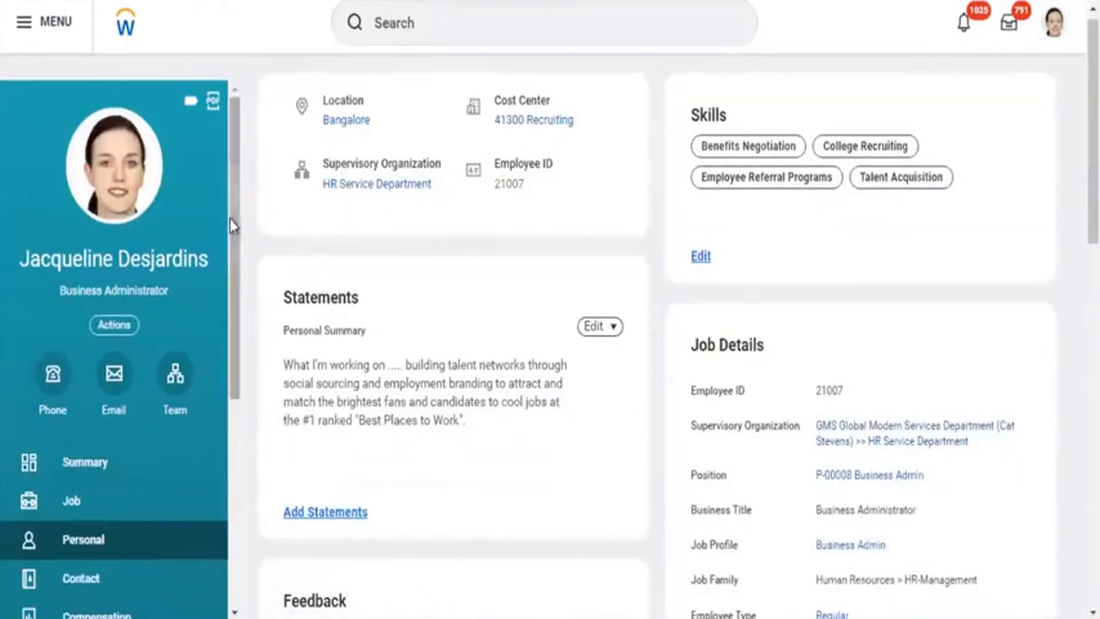
scroll(236, 222, "down", 5)
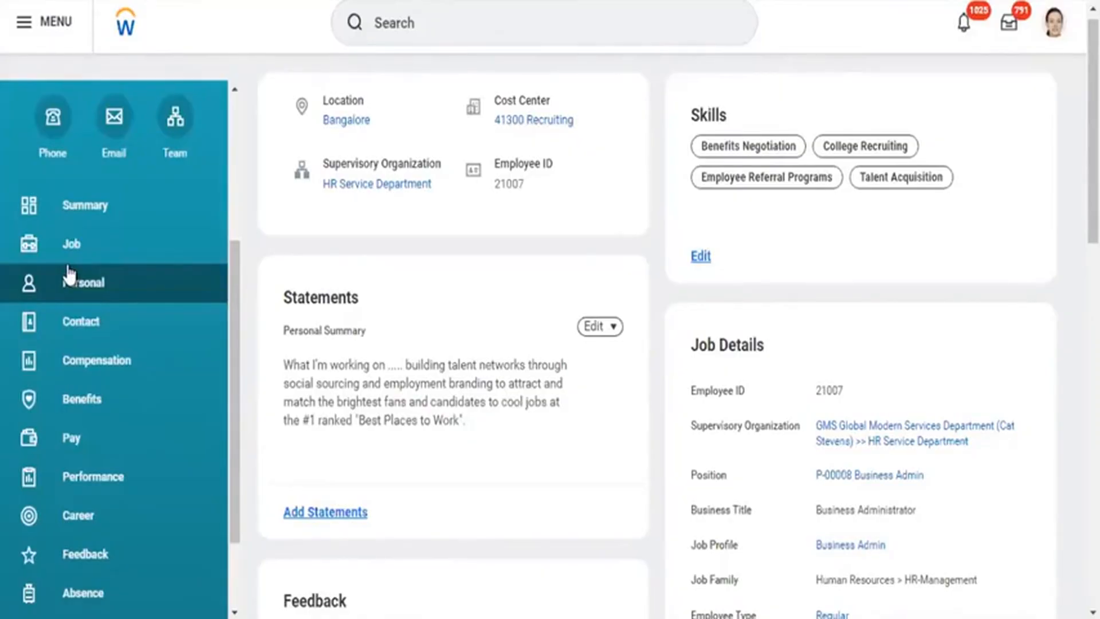
View the profile's Compensation, Benefits, Pay and Performance sections in turn.
left_click(101, 365)
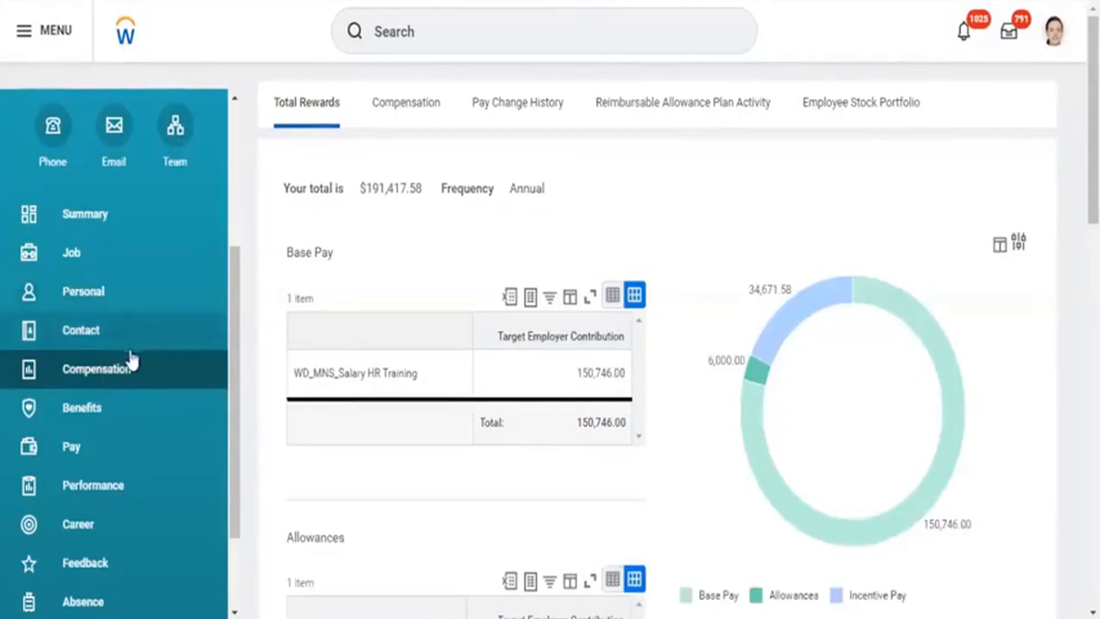
left_click(87, 420)
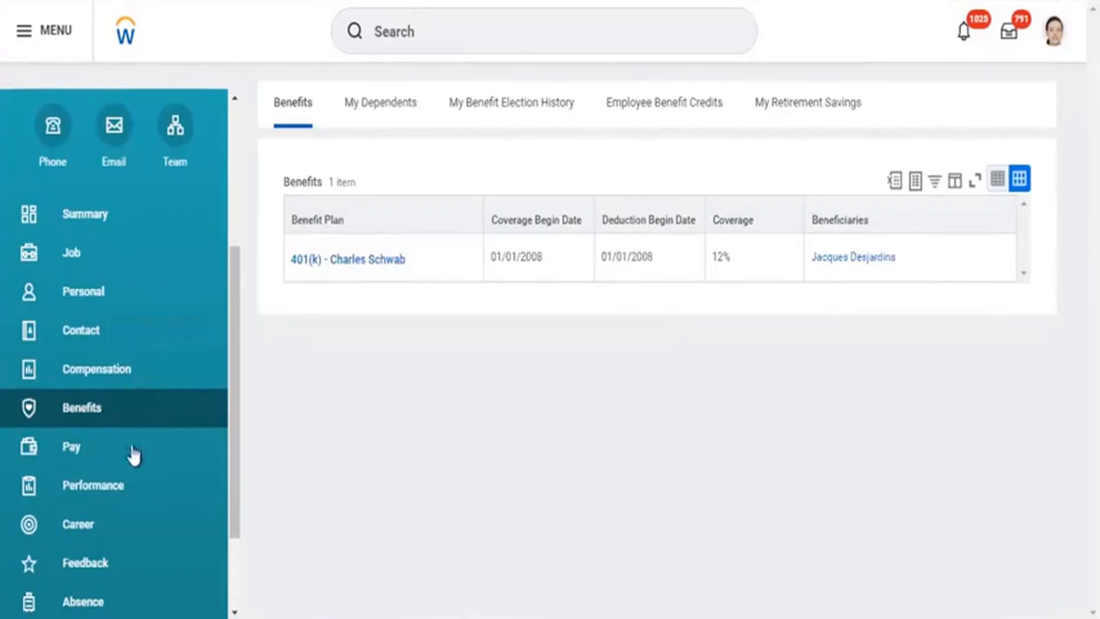
left_click(102, 459)
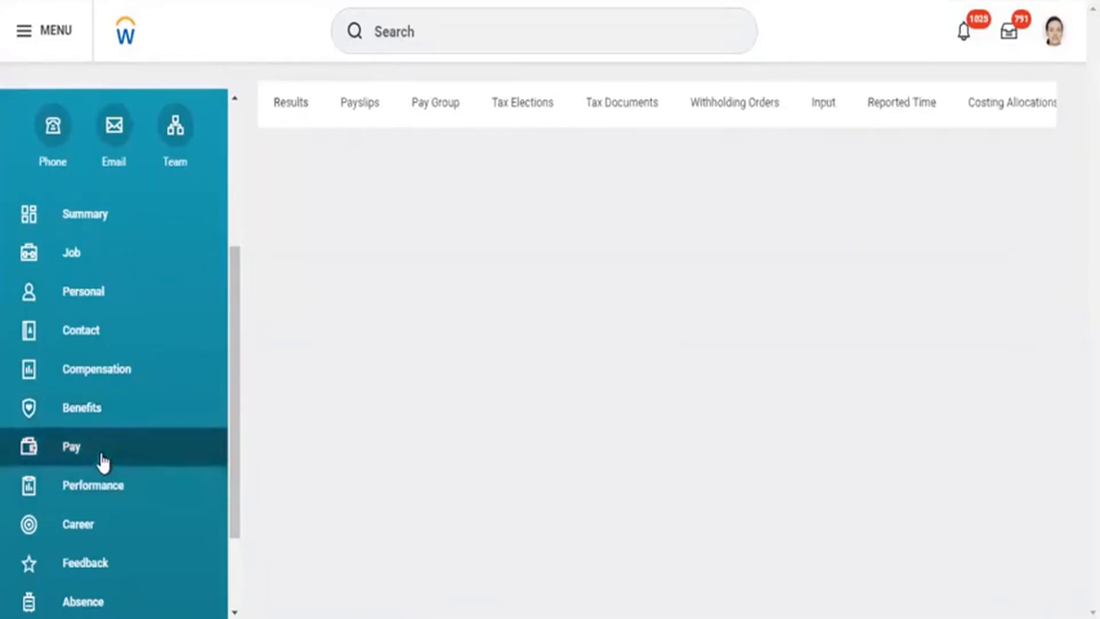
left_click(103, 498)
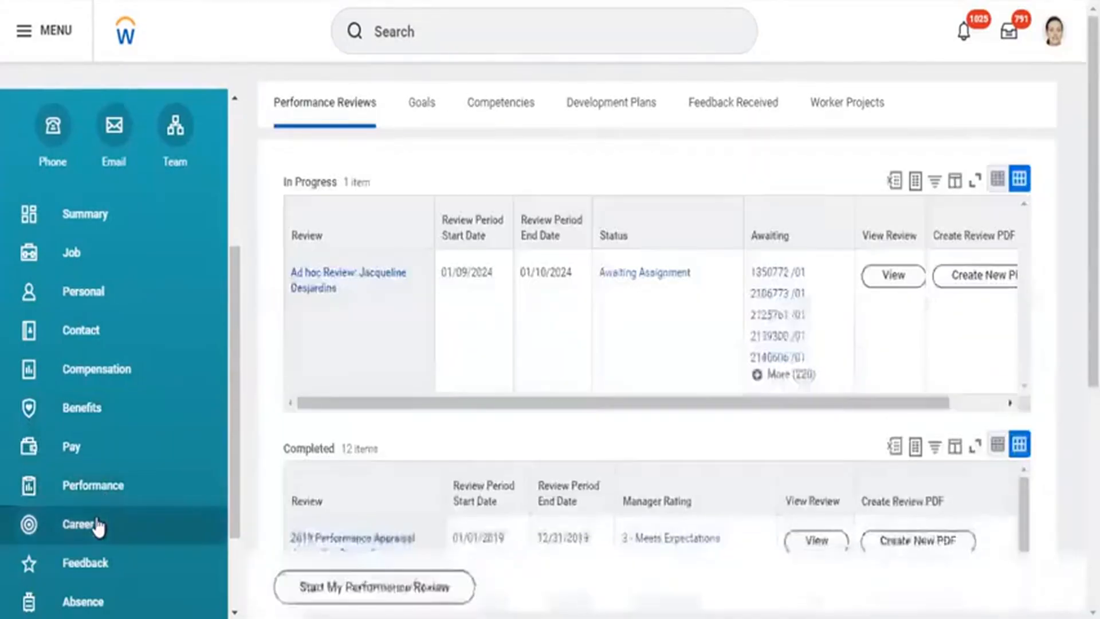
Open the Learning records in the profile's Career section and examine the Not Started, In Progress and Learning History tables.
left_click(97, 526)
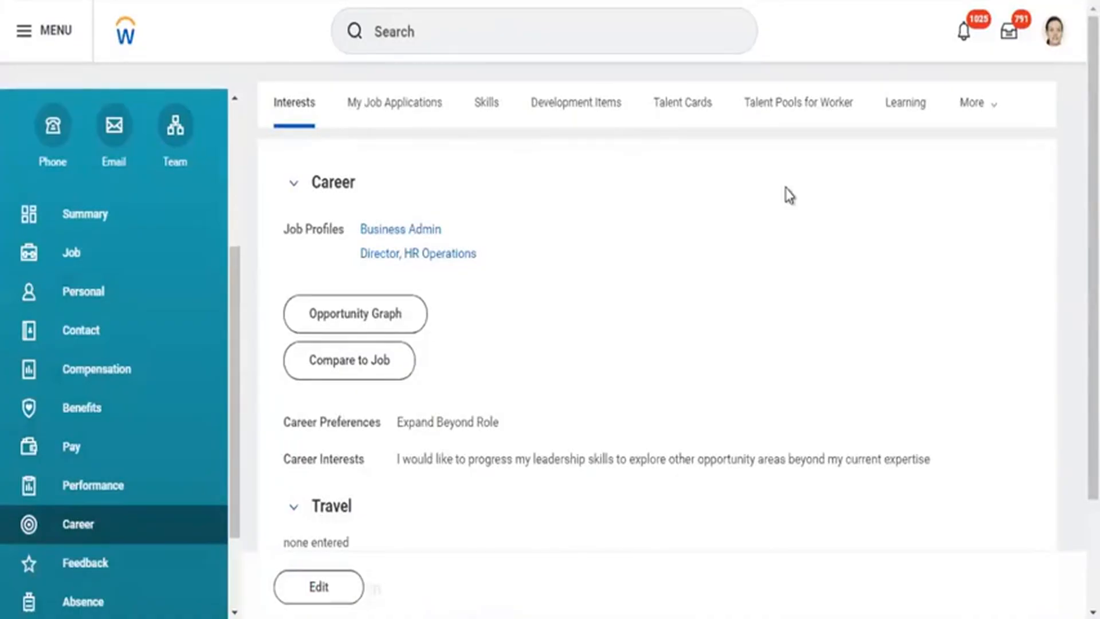
left_click(905, 104)
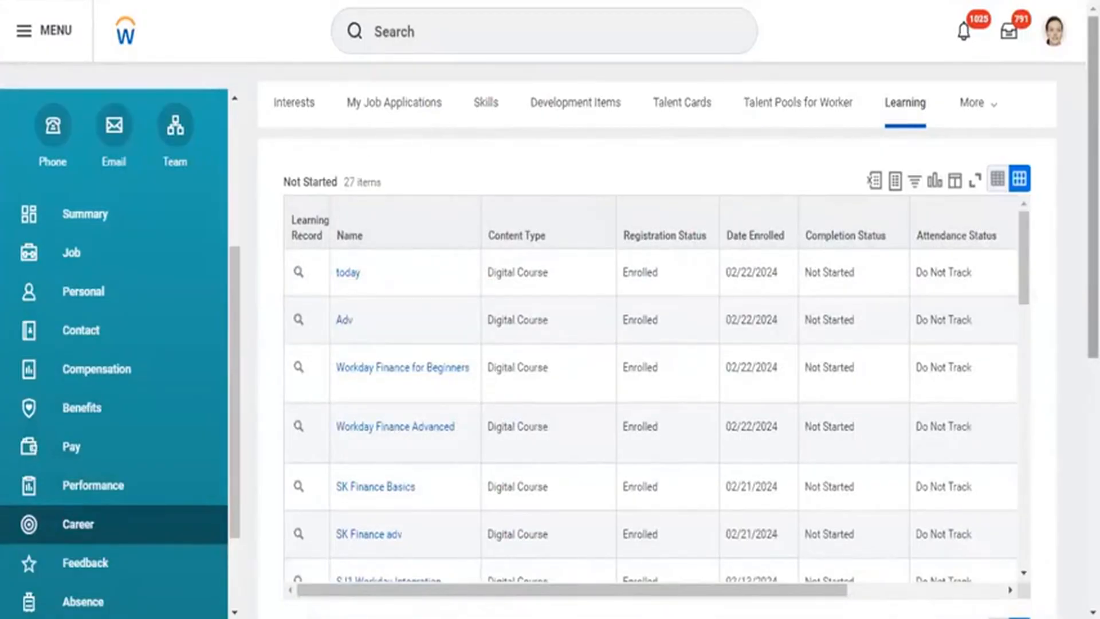
scroll(657, 343, "down", 8)
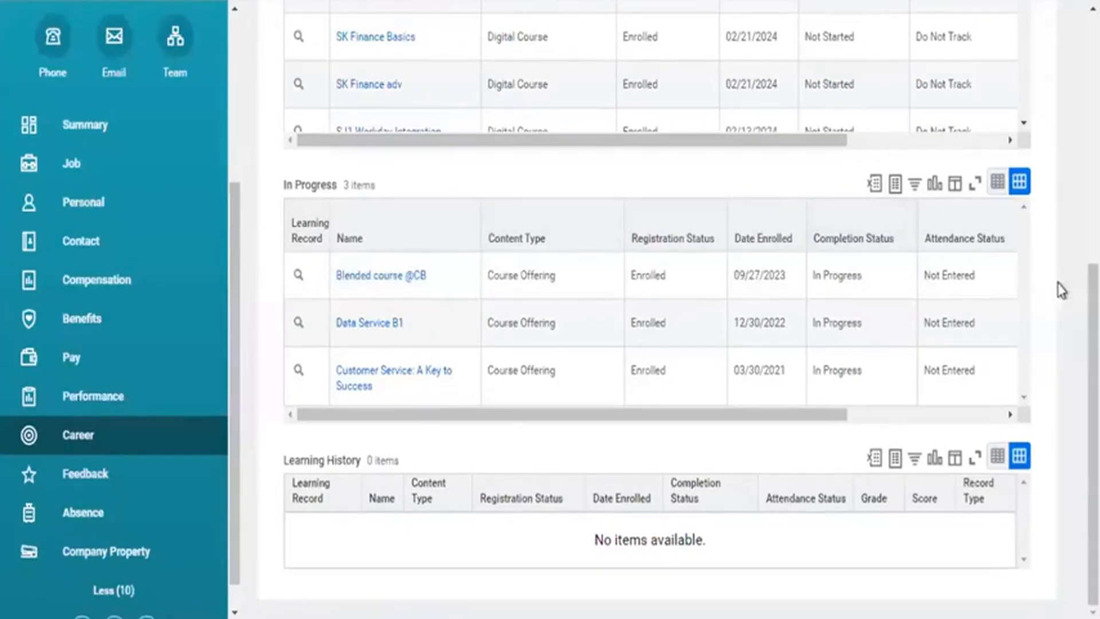
scroll(667, 46, "up", 5)
scroll(905, 114, "up", 10)
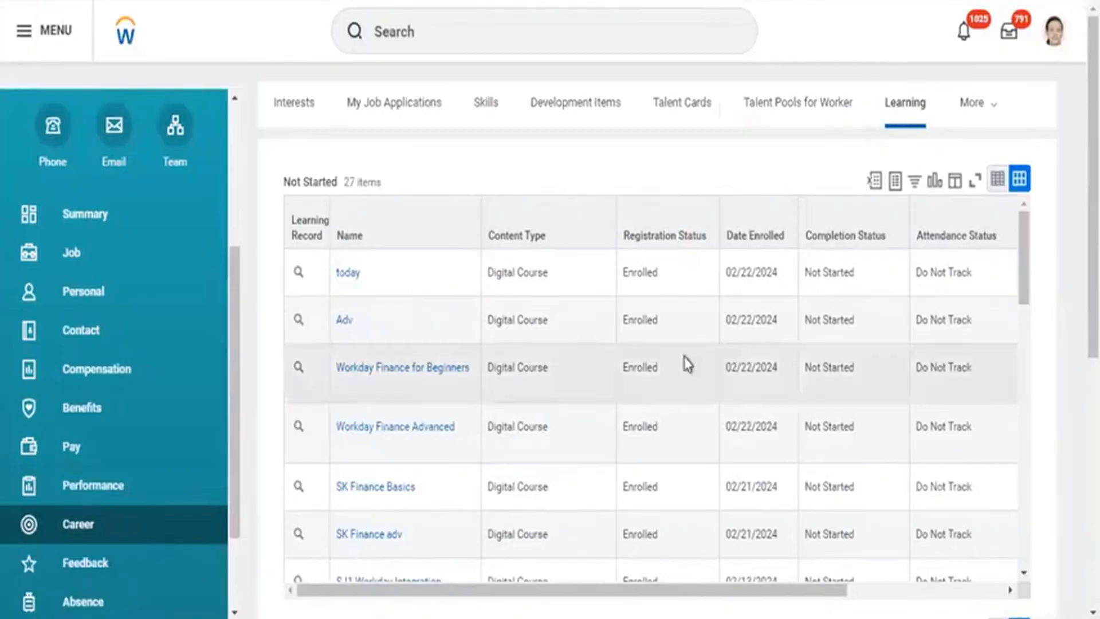
View the profile's Benefits section again and return to the home page.
left_click(82, 415)
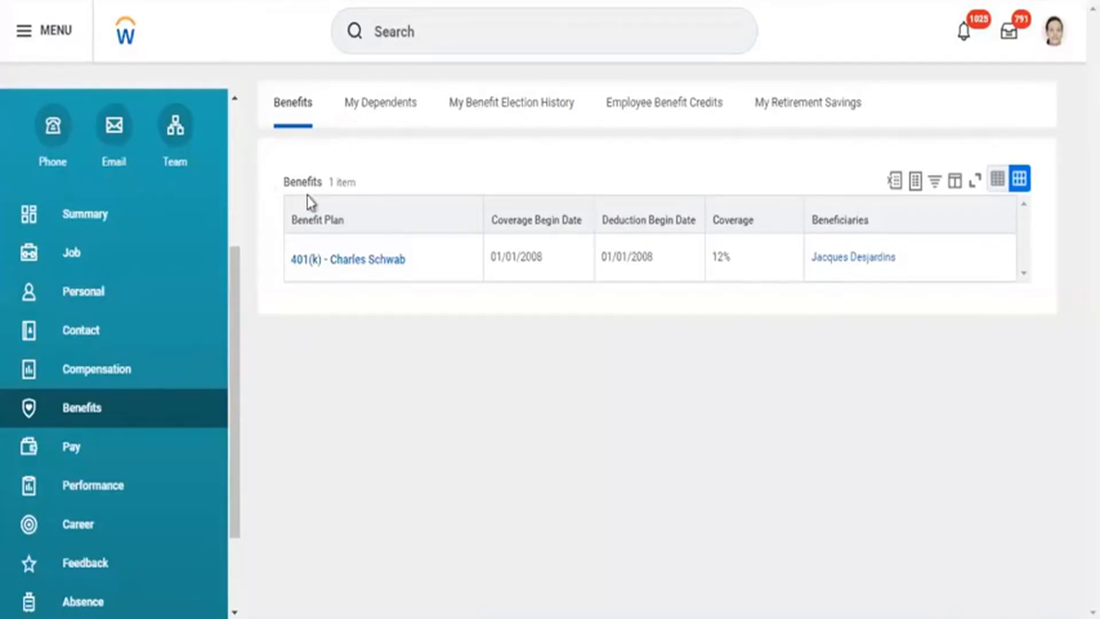
left_click(129, 34)
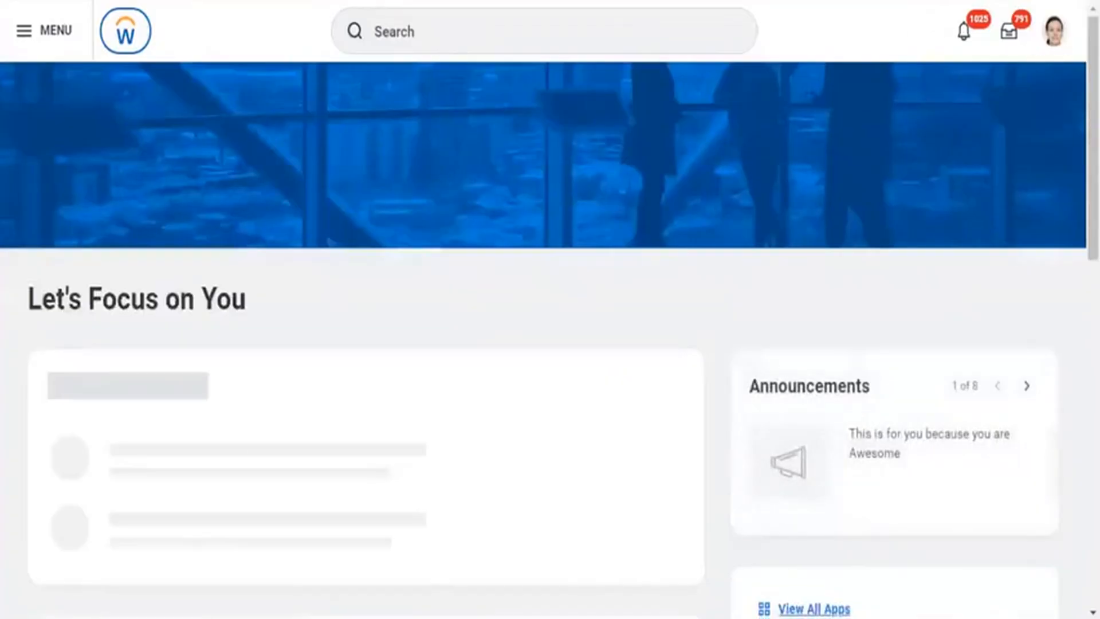
left_click(1056, 42)
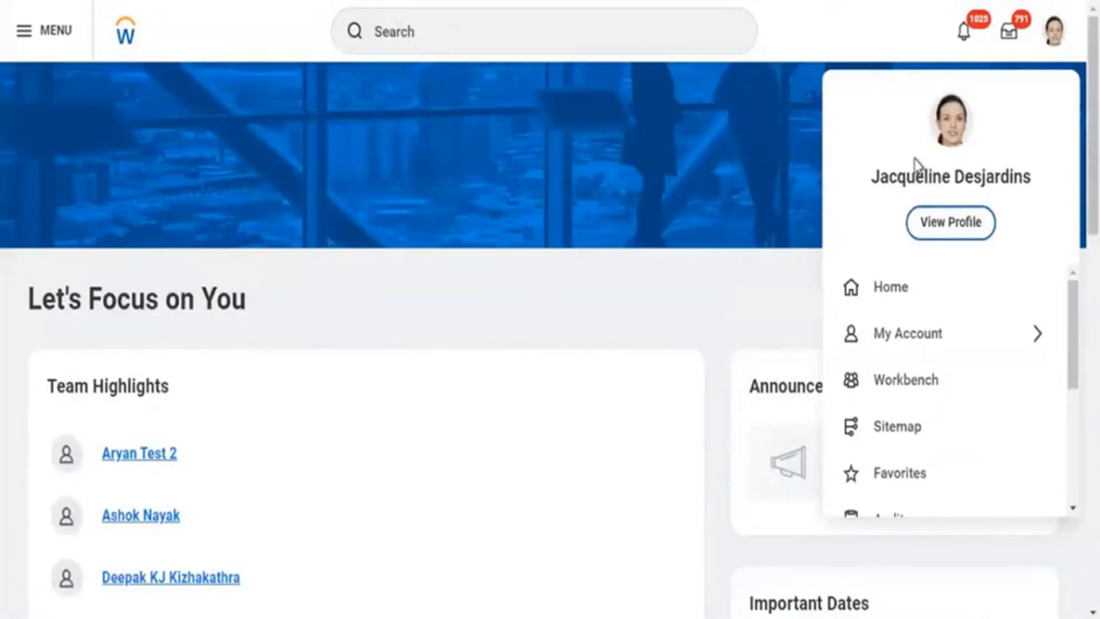
left_click(751, 249)
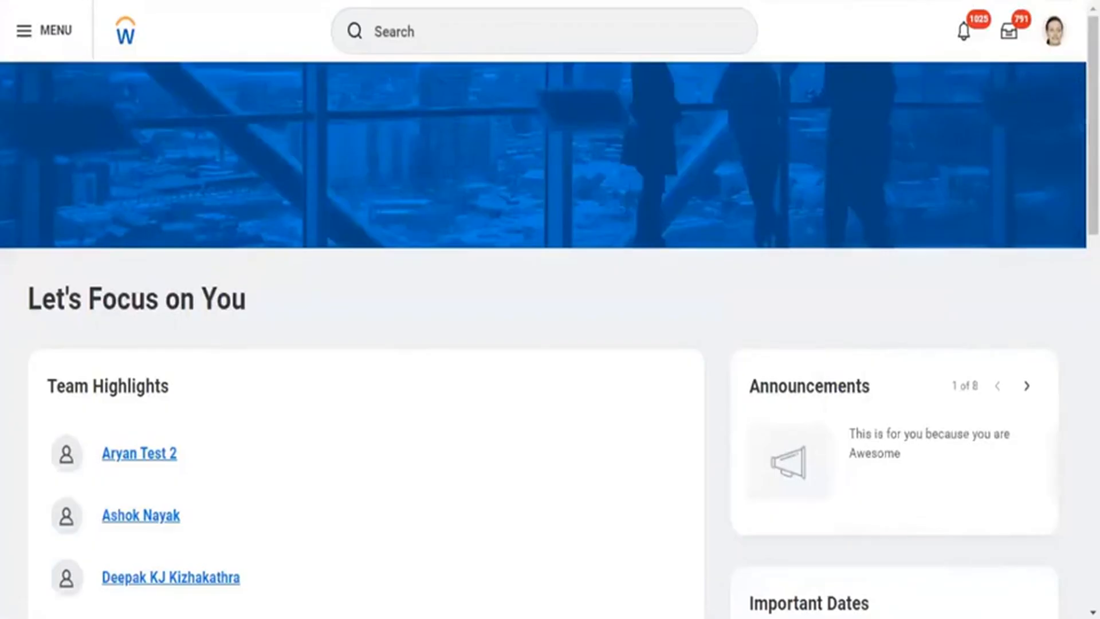
Show all apps from the home page and open the Learning app.
scroll(916, 309, "down", 10)
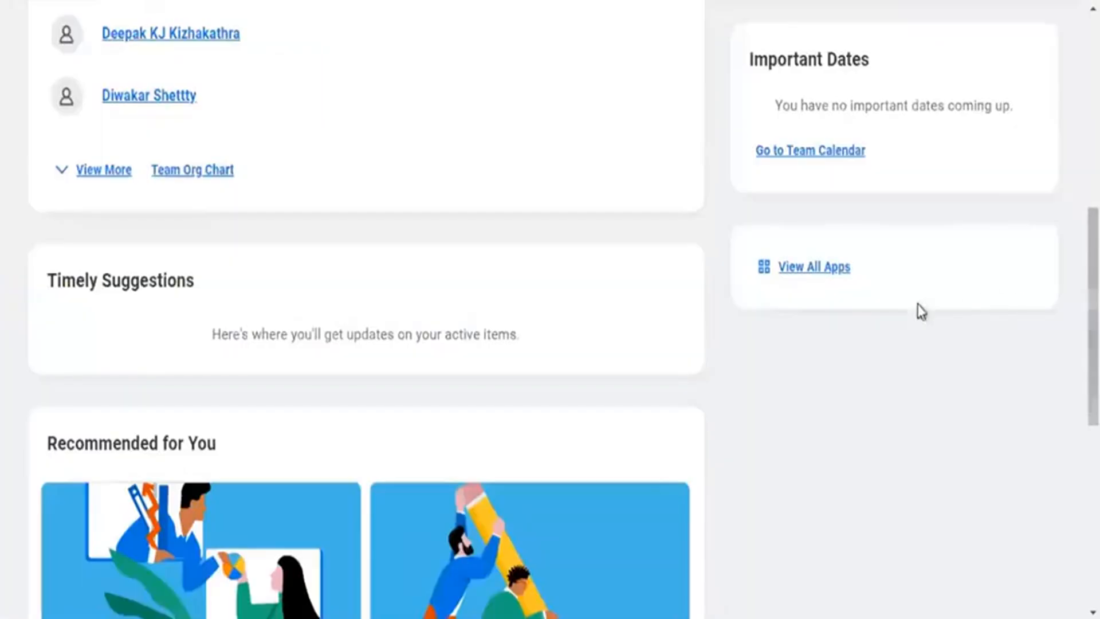
left_click(813, 268)
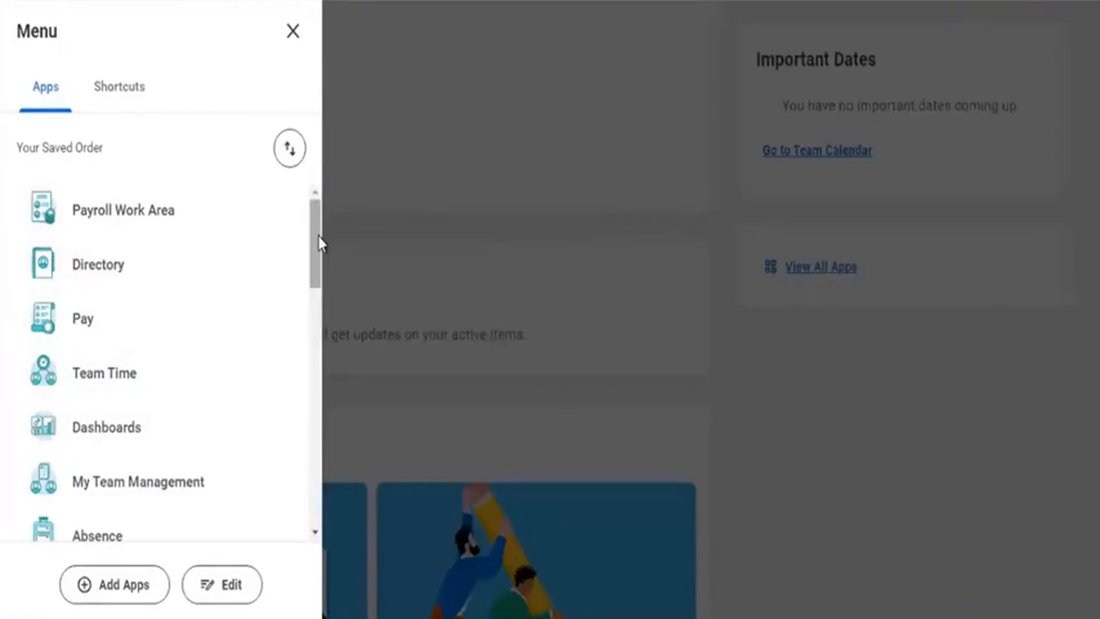
left_click_drag(321, 244, 311, 361)
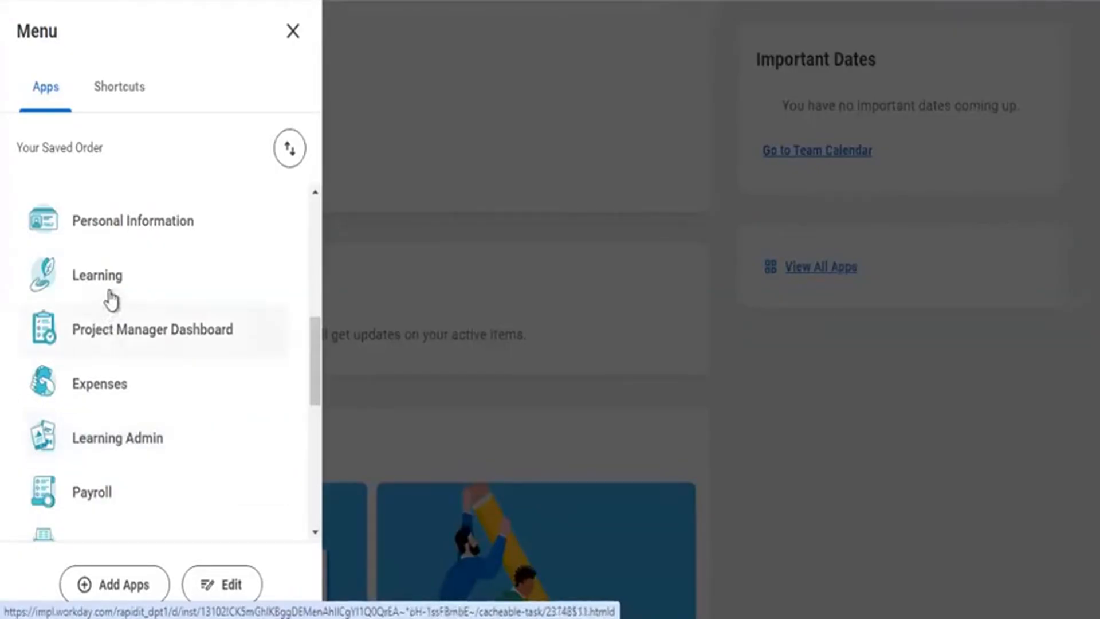
left_click(125, 276)
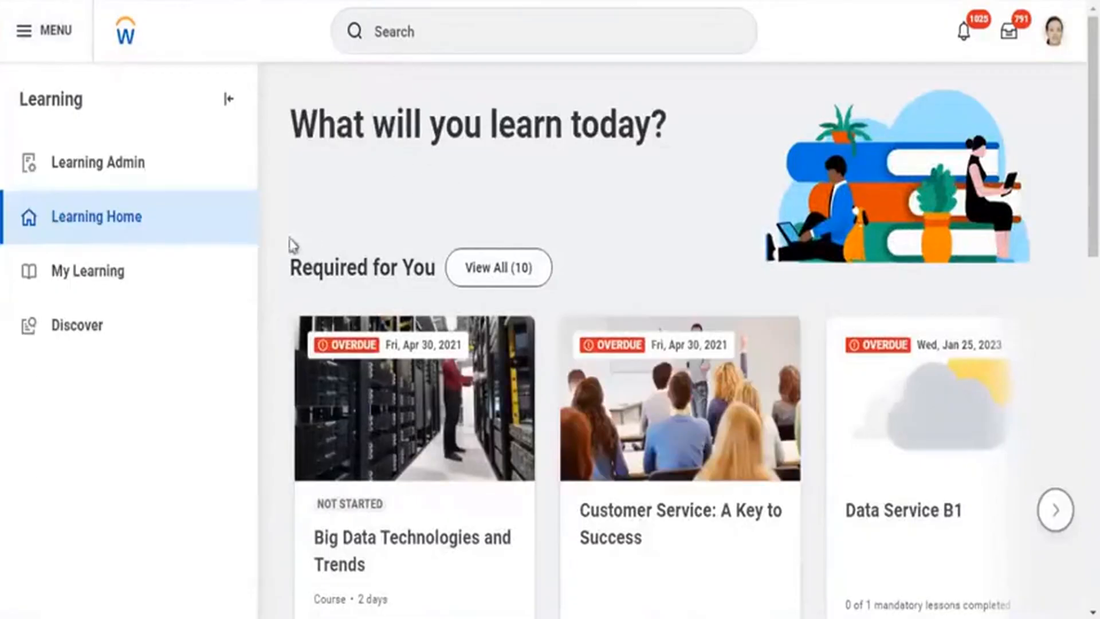
View the My Learning and Discover pages and open the learning catalog for browsing.
left_click(93, 283)
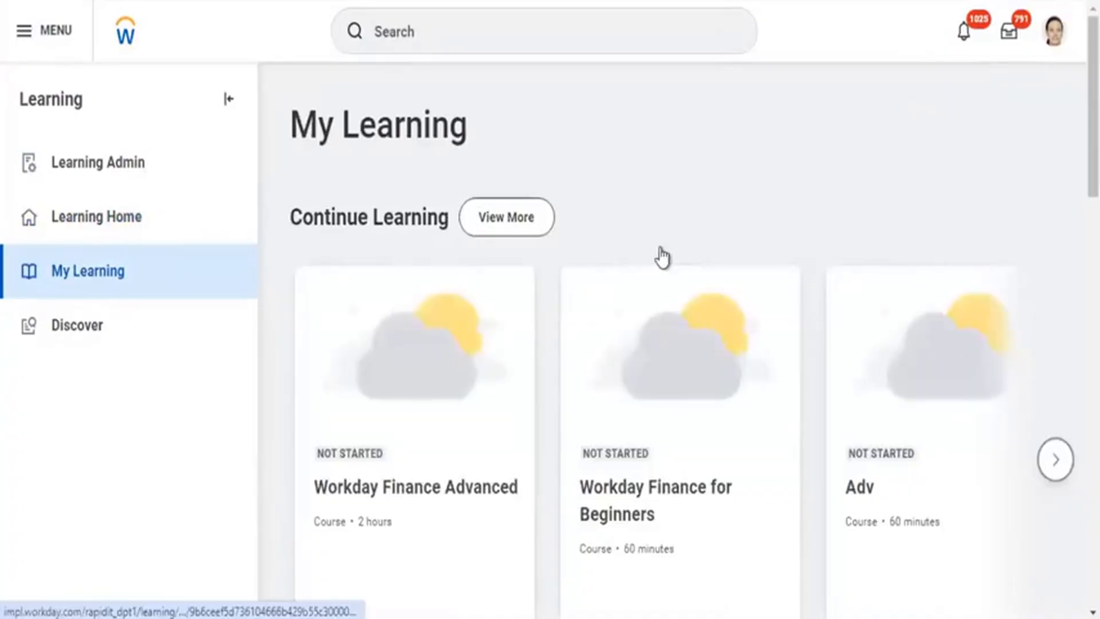
left_click(102, 332)
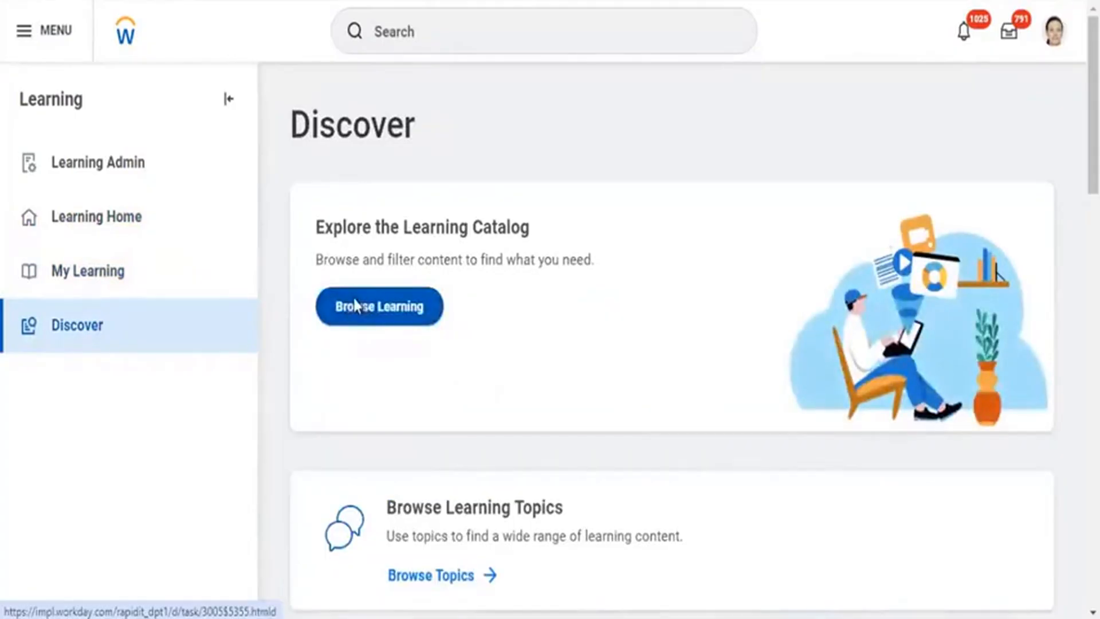
left_click(356, 308)
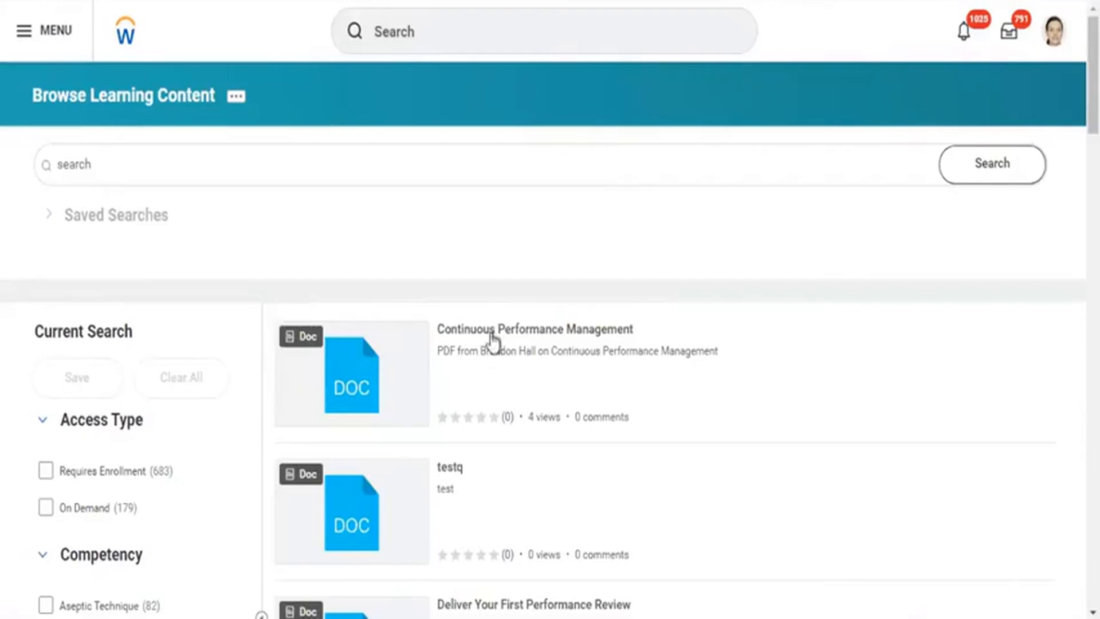
Look through the Browse Learning Content list and its filter categories.
left_click(1040, 170)
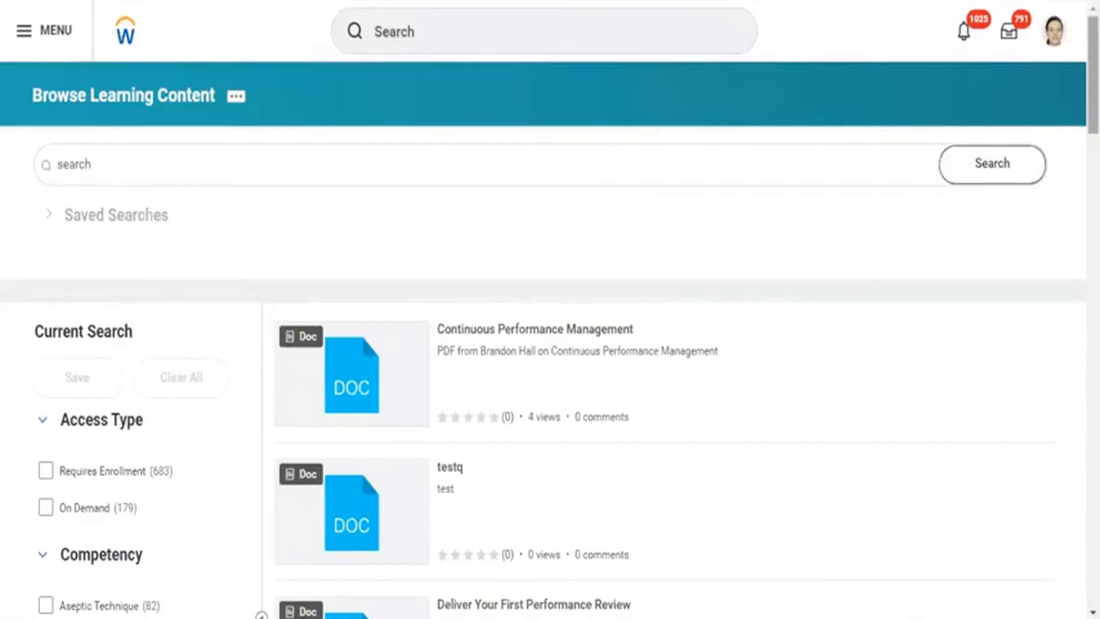
scroll(550, 309, "down", 14)
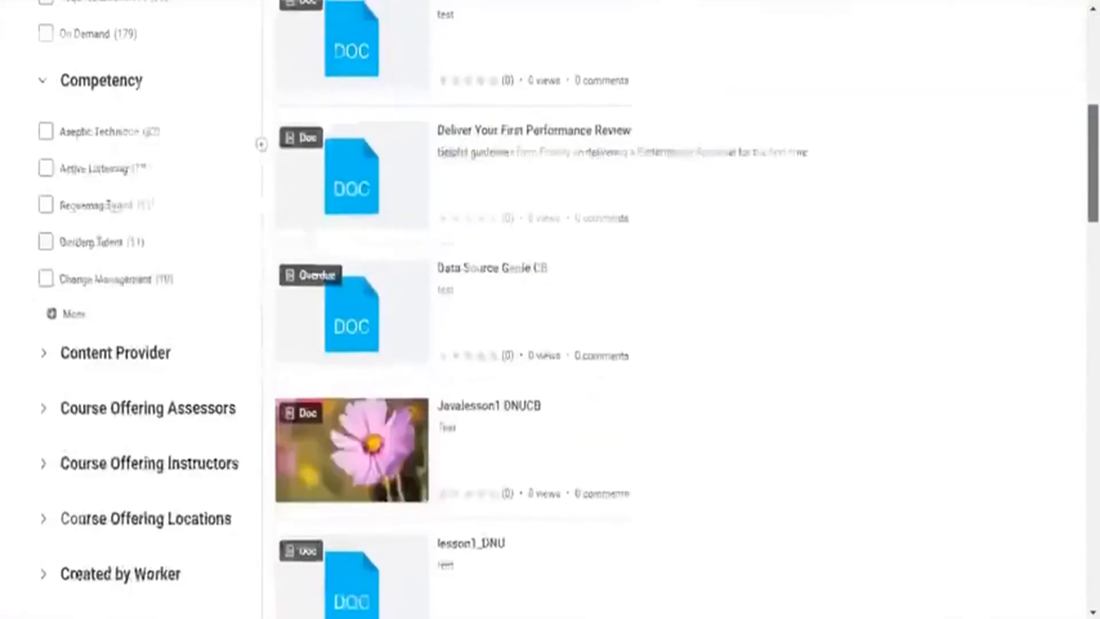
scroll(550, 309, "down", 15)
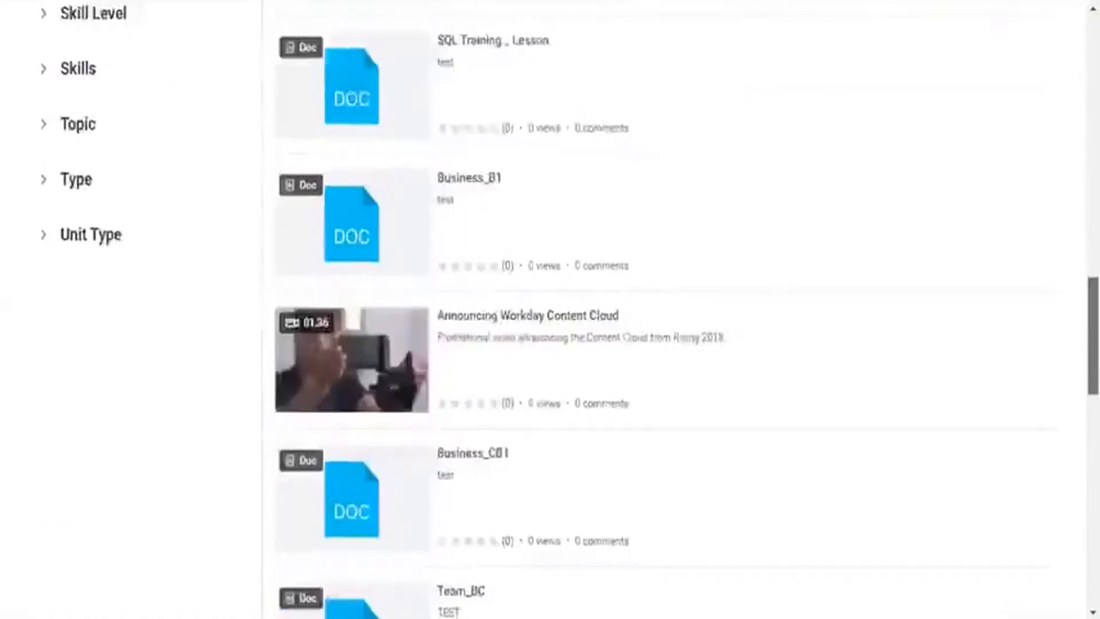
scroll(550, 309, "down", 12)
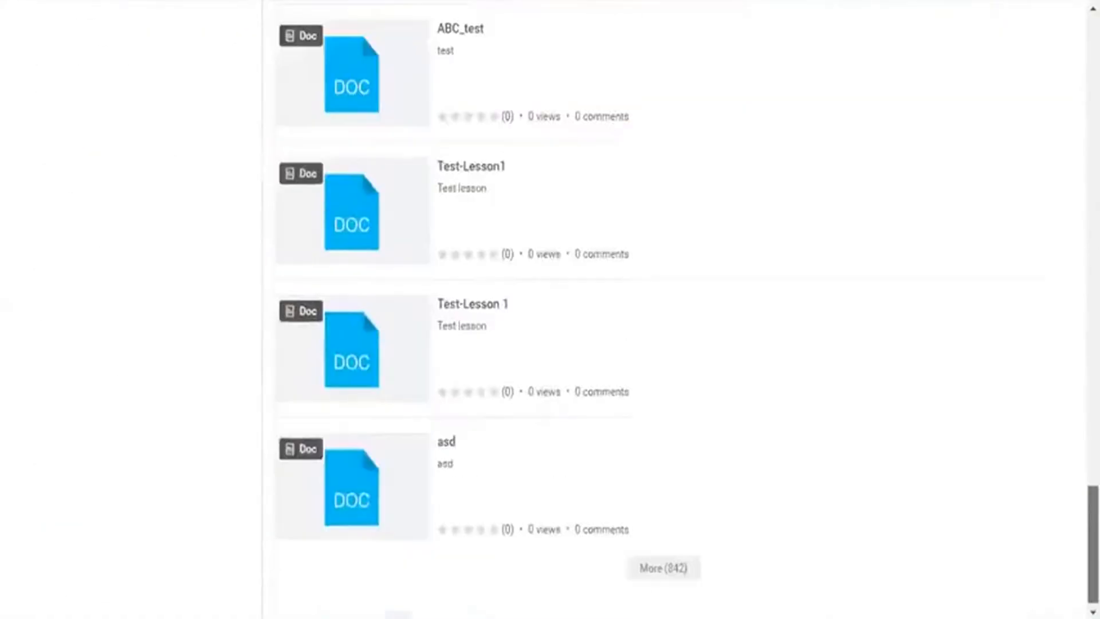
scroll(550, 310, "up", 20)
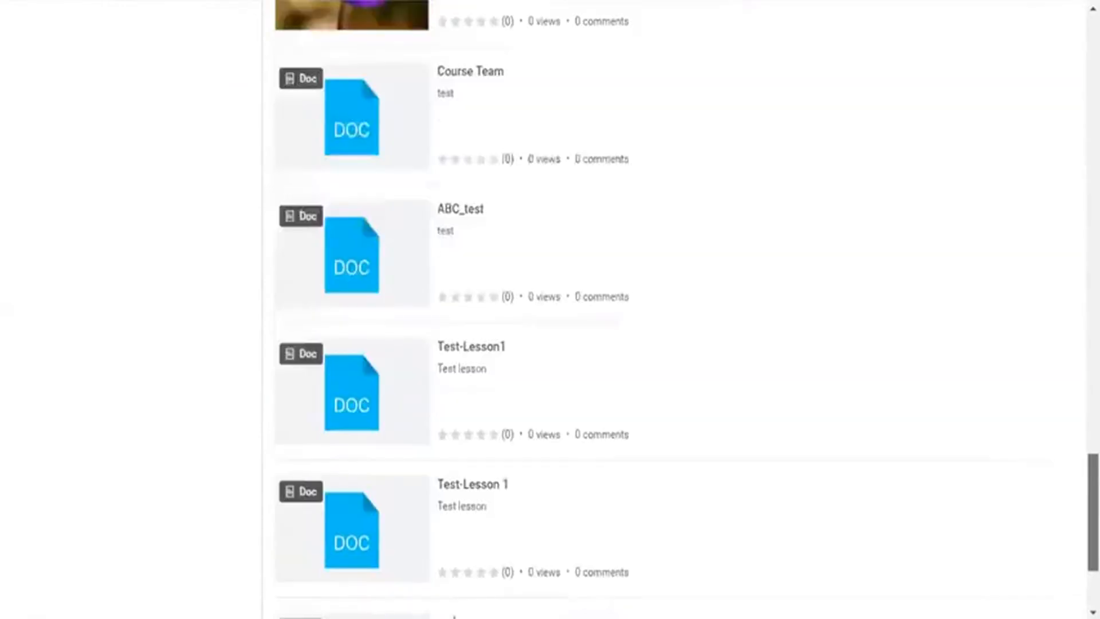
scroll(550, 310, "up", 8)
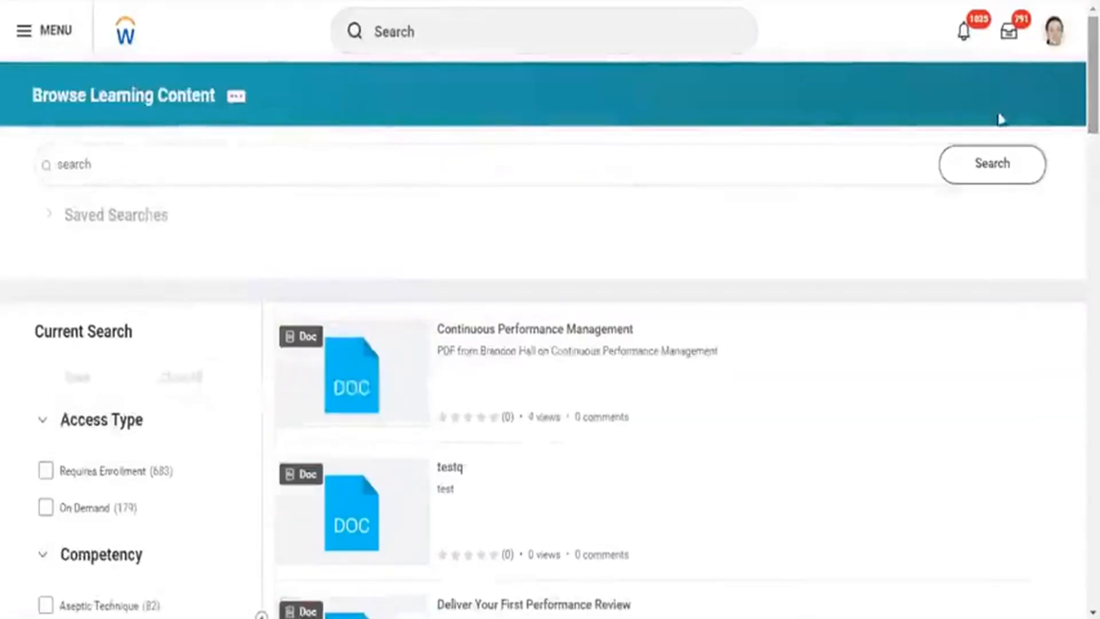
View the Continuous Performance Management lesson, go back to the catalog and look further through its content list.
left_click(558, 336)
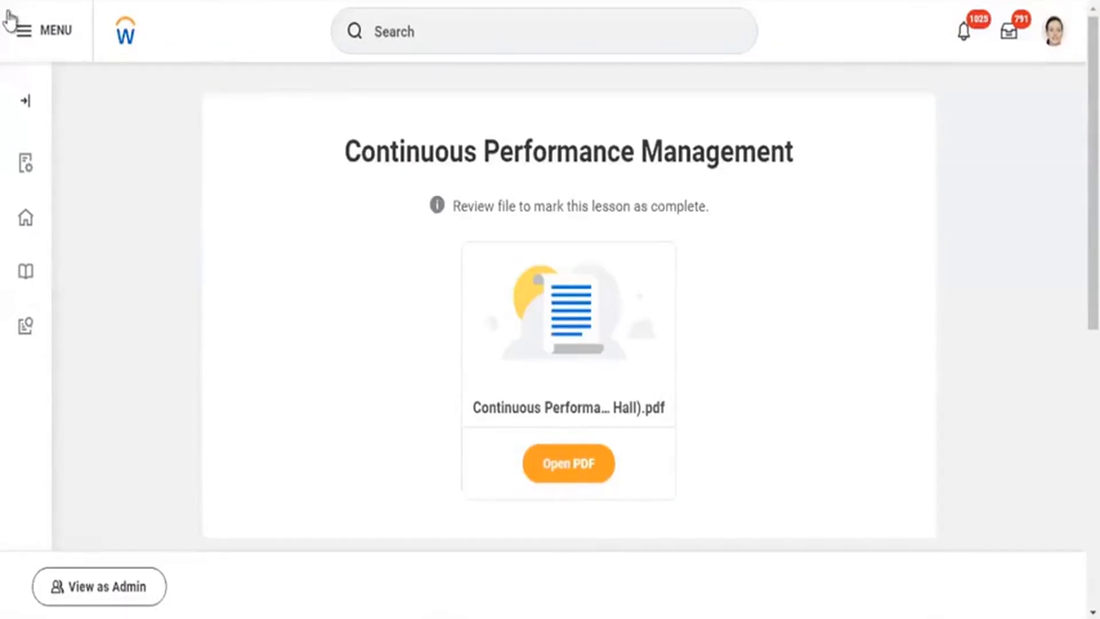
key("alt+Left")
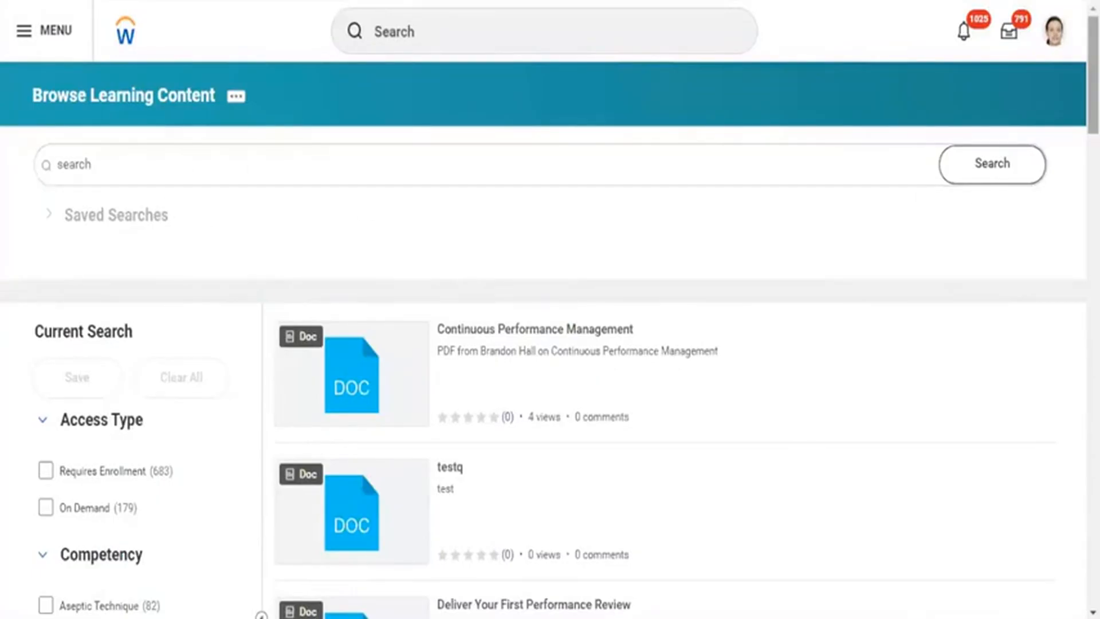
scroll(659, 343, "down", 20)
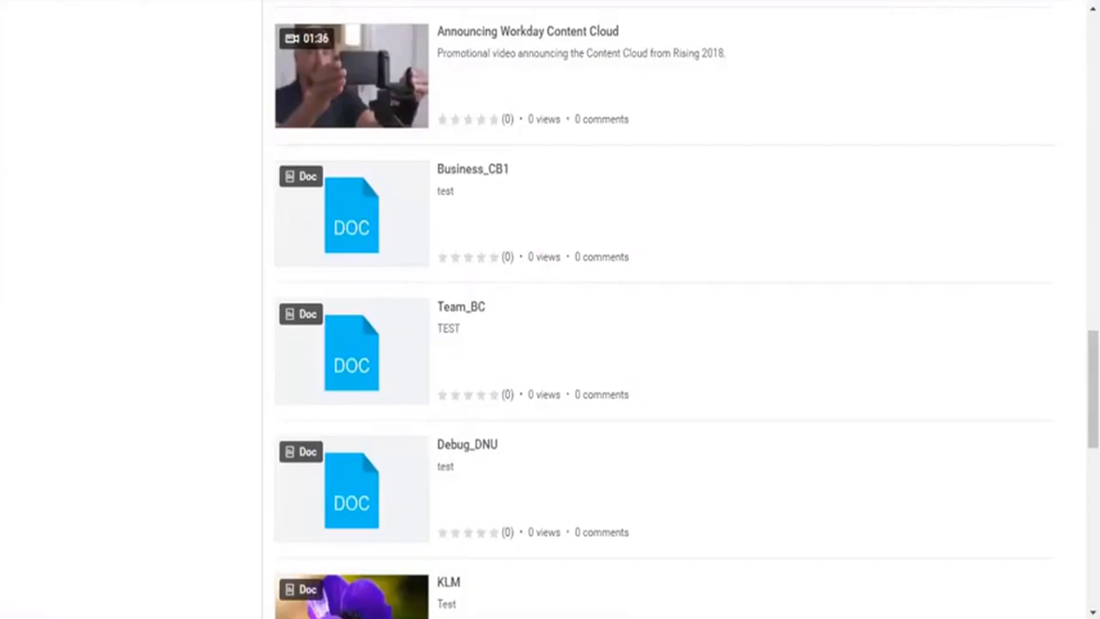
left_click_drag(1093, 390, 1094, 75)
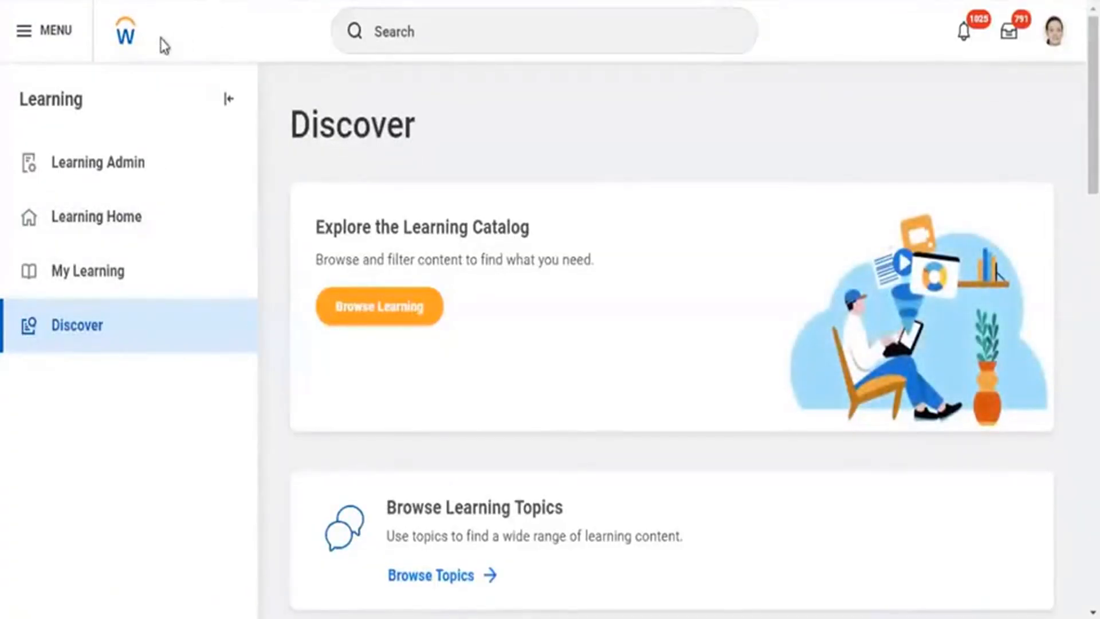
Return to the home page and look over its suggestions, recommendations and apps cards.
left_click(127, 36)
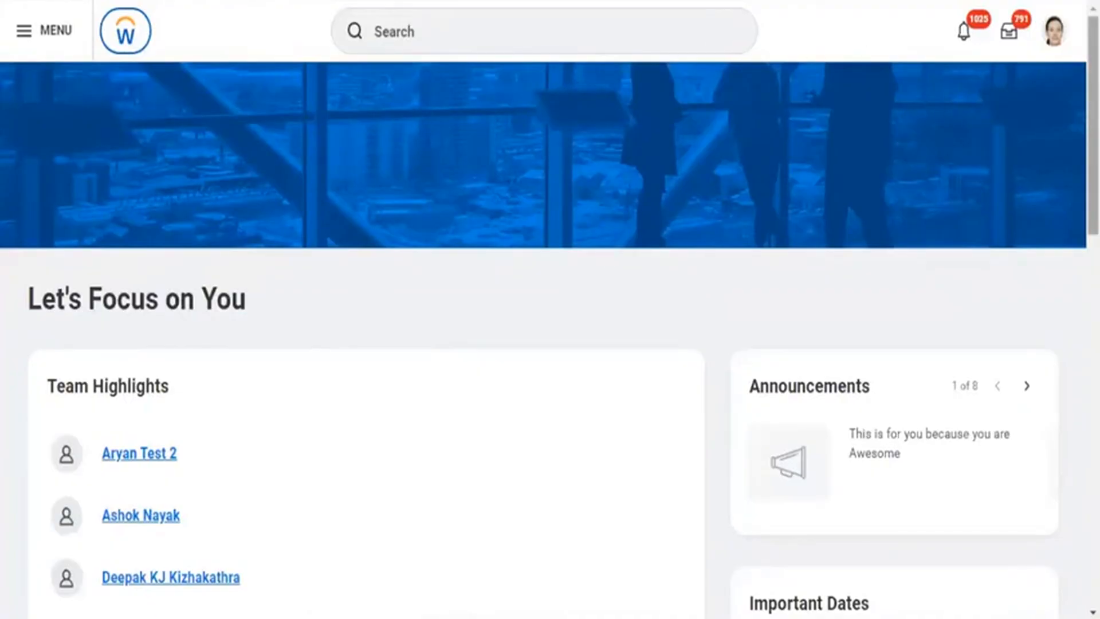
scroll(550, 309, "down", 10)
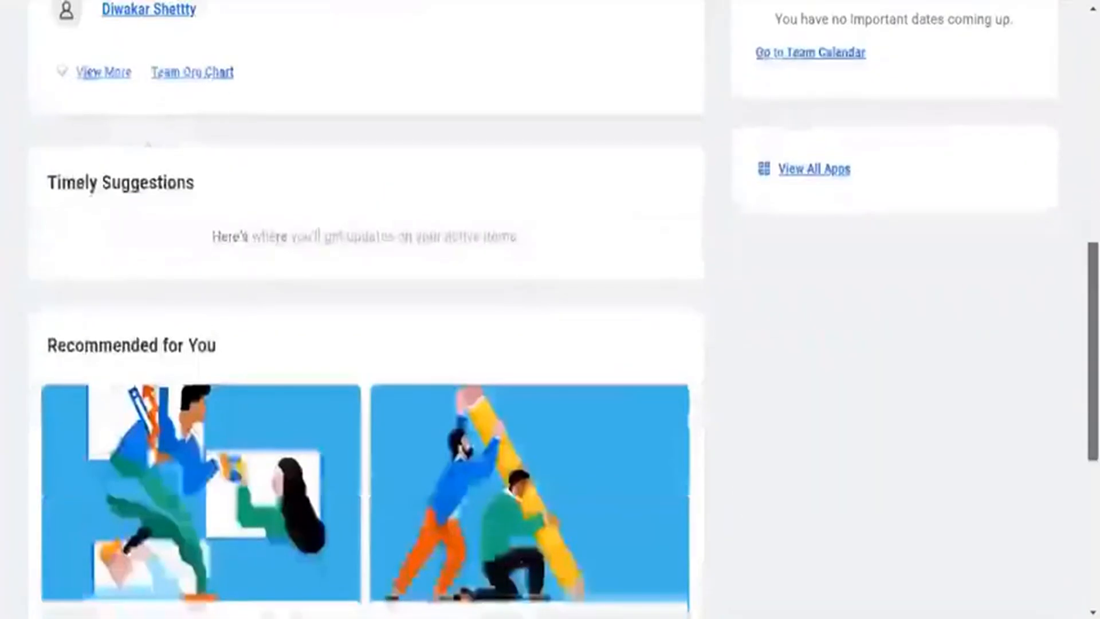
Open the Learning Admin app from the full list of apps on the home page.
mouse_move(1093, 351)
left_mouse_down()
mouse_move(1093, 392)
mouse_move(1093, 337)
left_mouse_up()
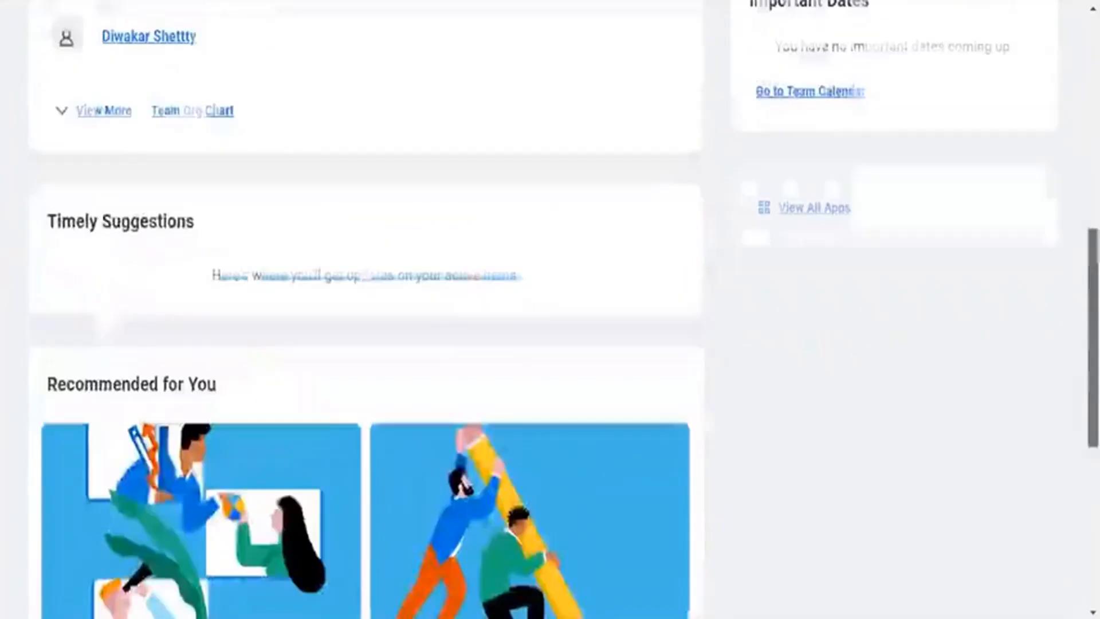
left_click(799, 210)
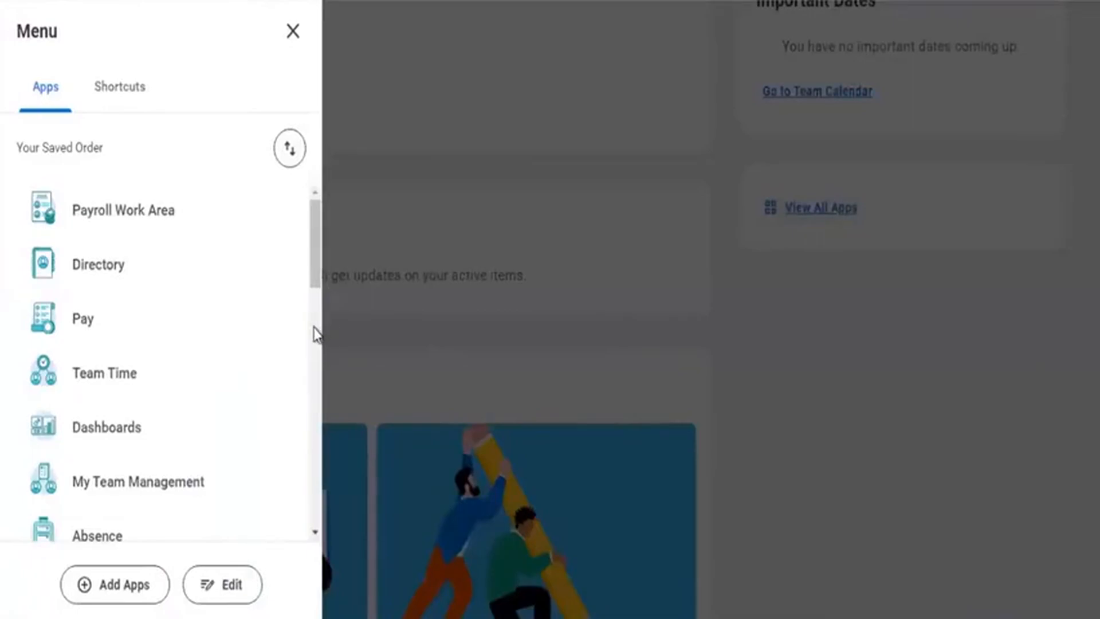
scroll(106, 349, "down", 5)
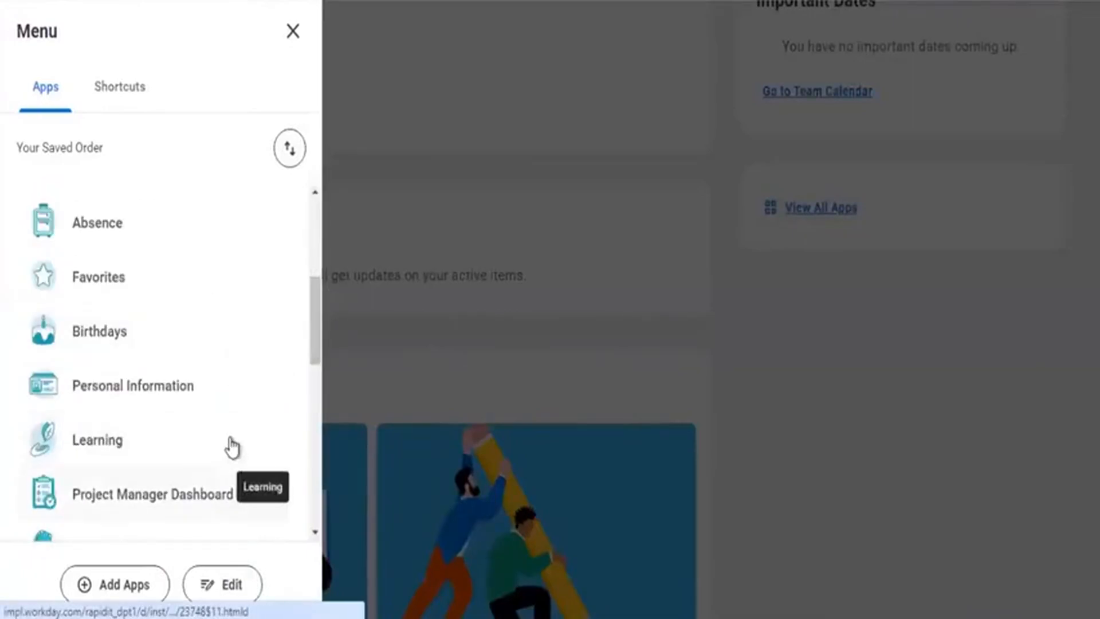
scroll(98, 462, "down", 5)
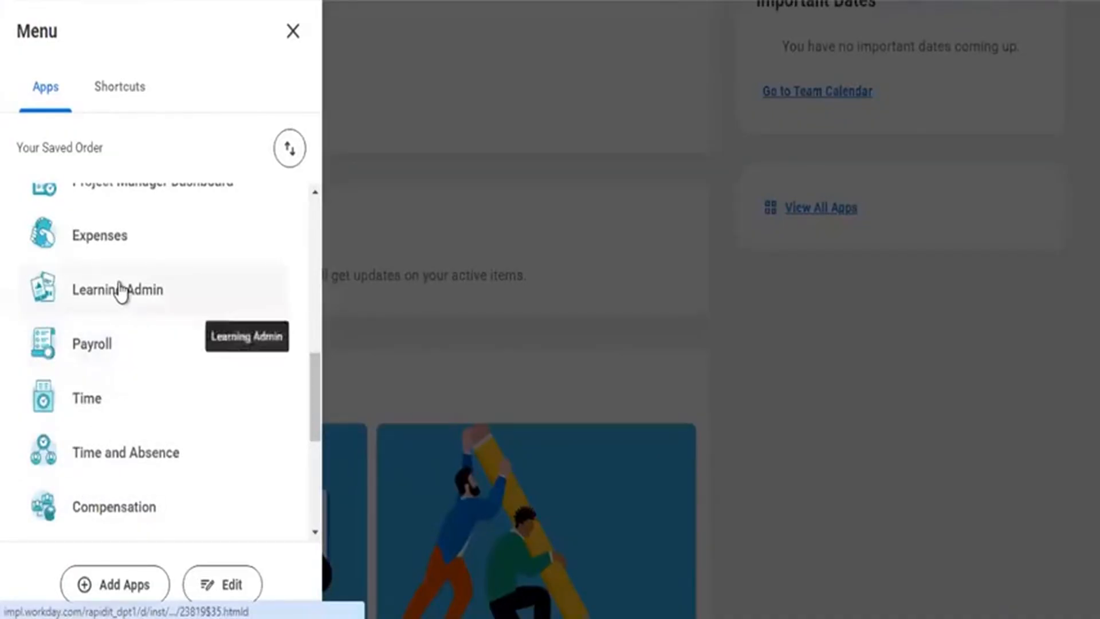
left_click(121, 291)
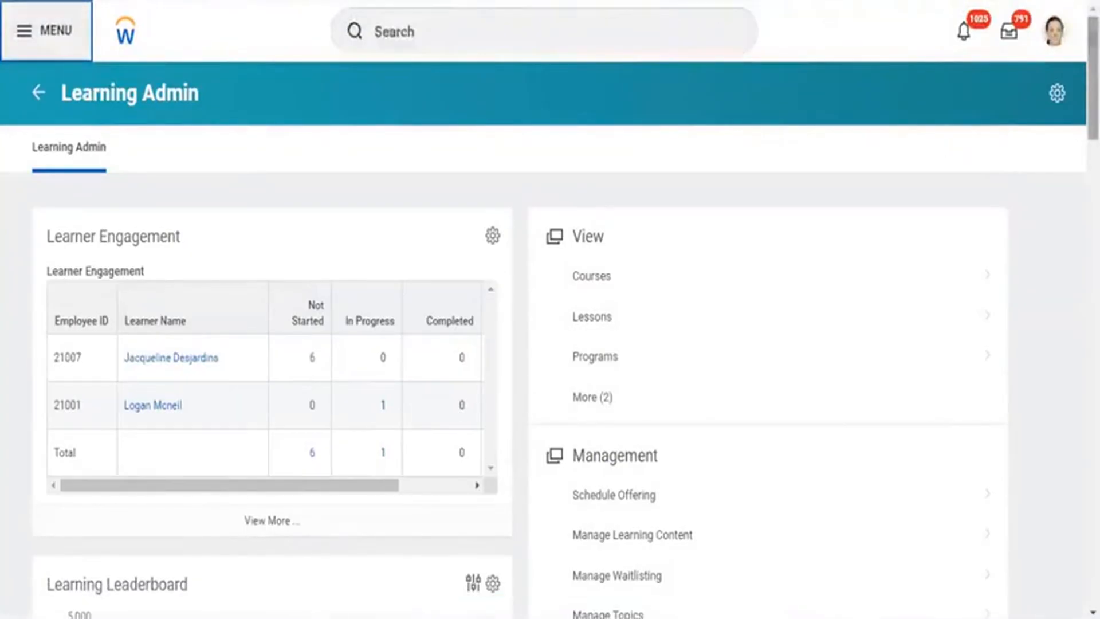
Examine the Learner Engagement report and the View and Management task lists on the Learning Admin dashboard.
scroll(550, 309, "down", 2)
scroll(550, 309, "down", 2)
scroll(550, 309, "up", 3)
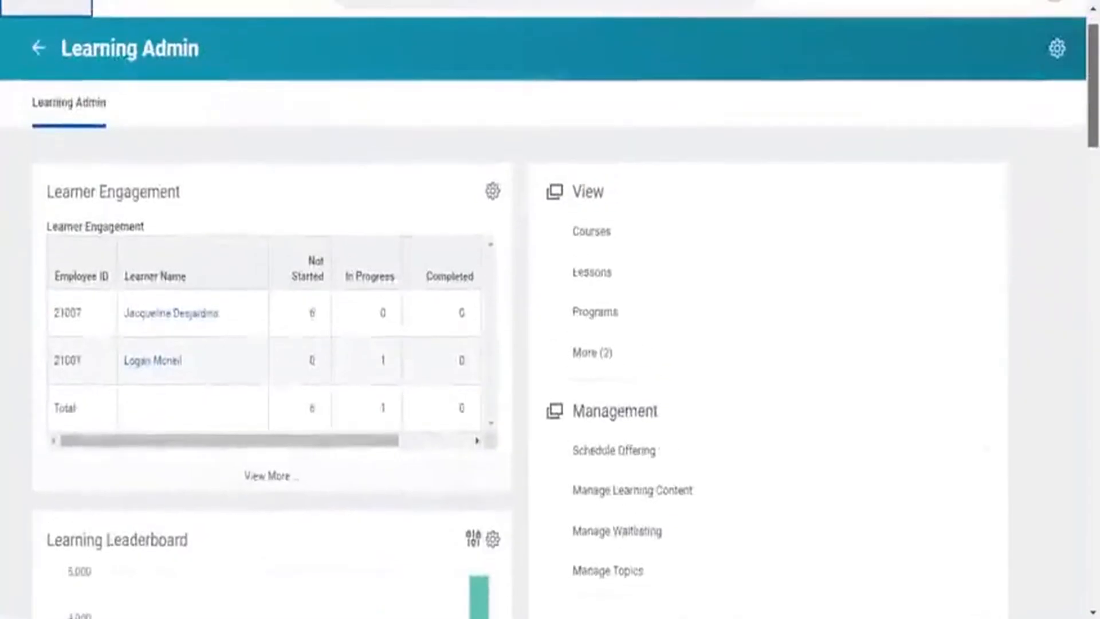
scroll(784, 59, "down", 2)
scroll(784, 59, "up", 1)
scroll(784, 59, "down", 1)
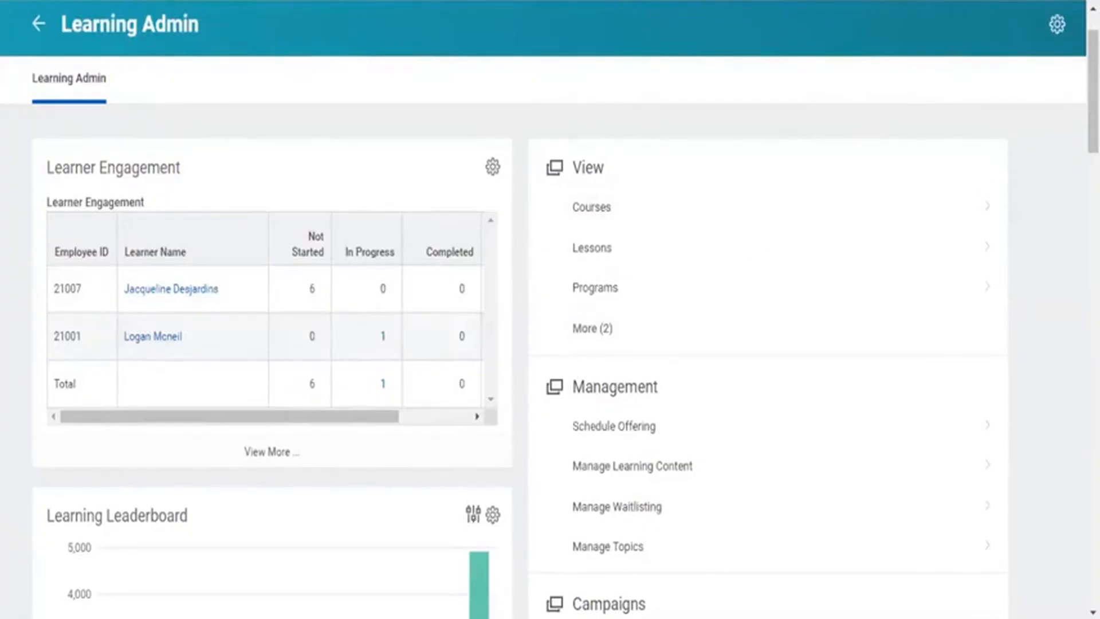
Look through the leaderboard, popular courses, location, content rating and course completion reports on the dashboard.
left_click_drag(1093, 92, 1093, 187)
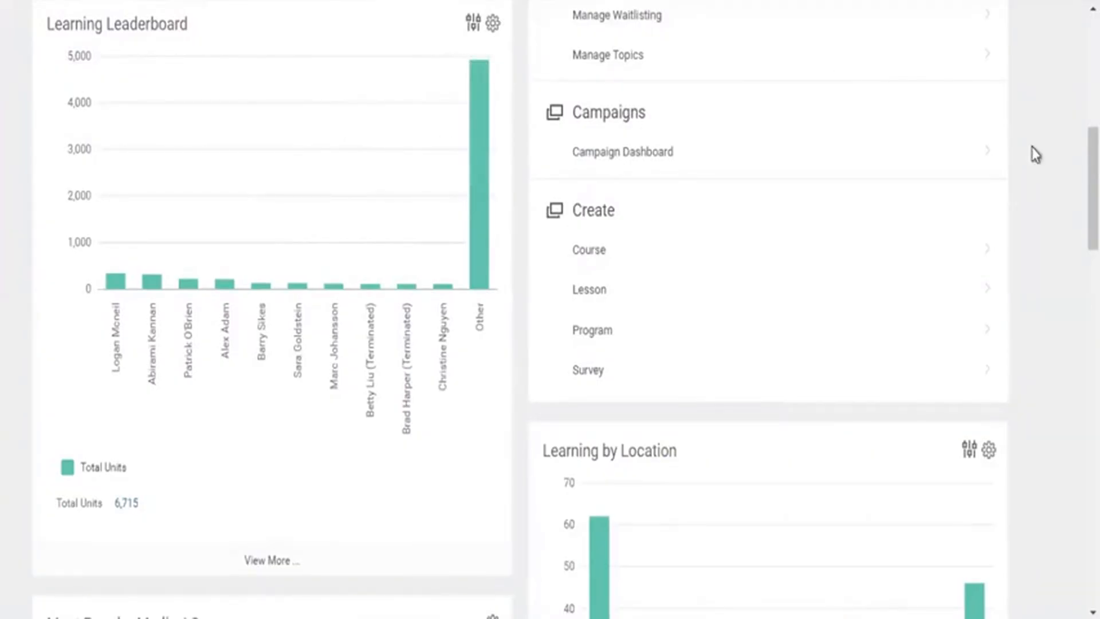
left_click_drag(1093, 189, 1094, 286)
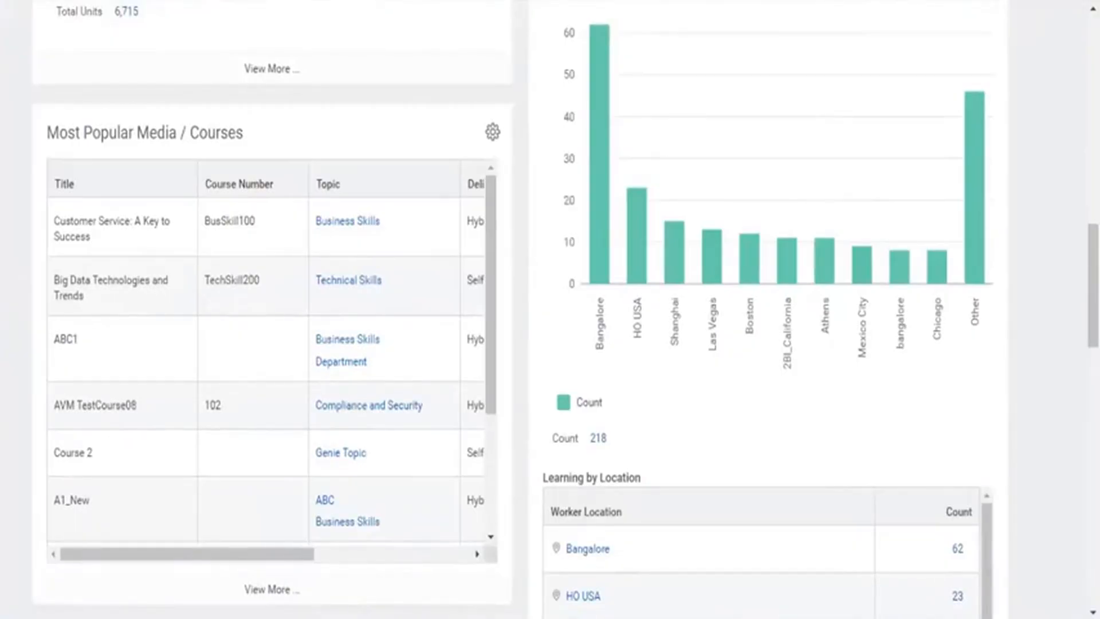
scroll(550, 309, "down", 8)
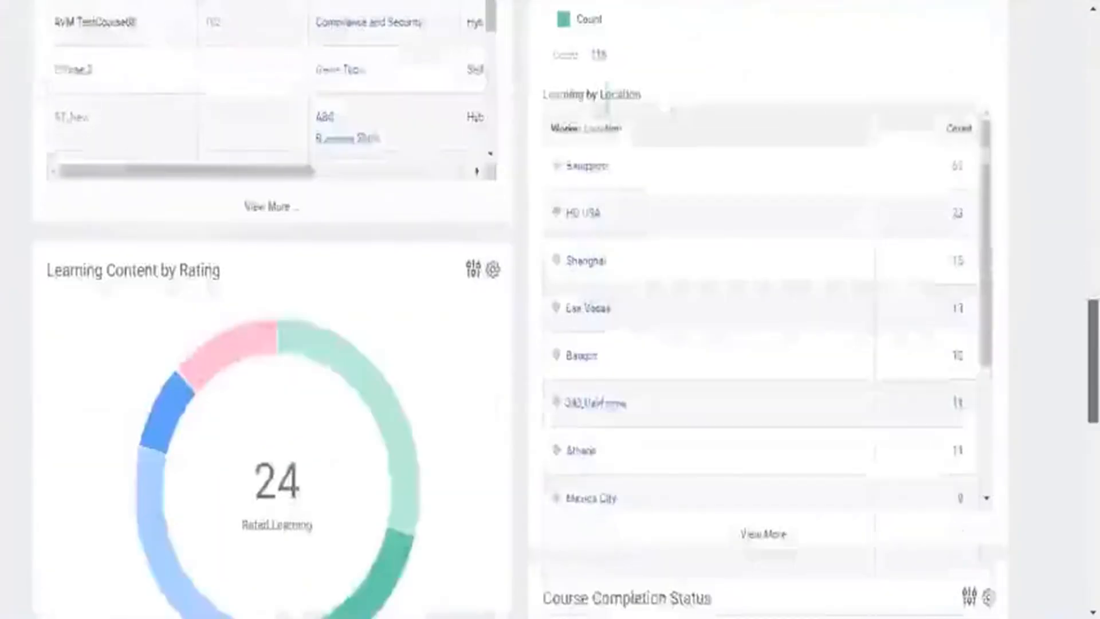
scroll(550, 309, "down", 5)
scroll(550, 310, "up", 2)
scroll(550, 310, "down", 10)
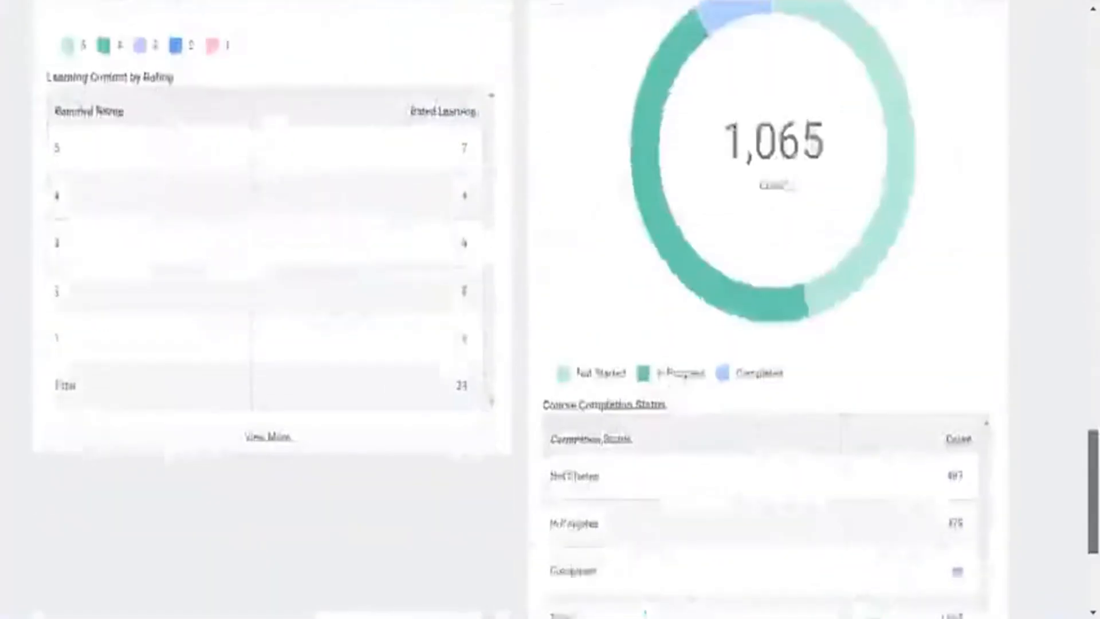
scroll(550, 309, "up", 3)
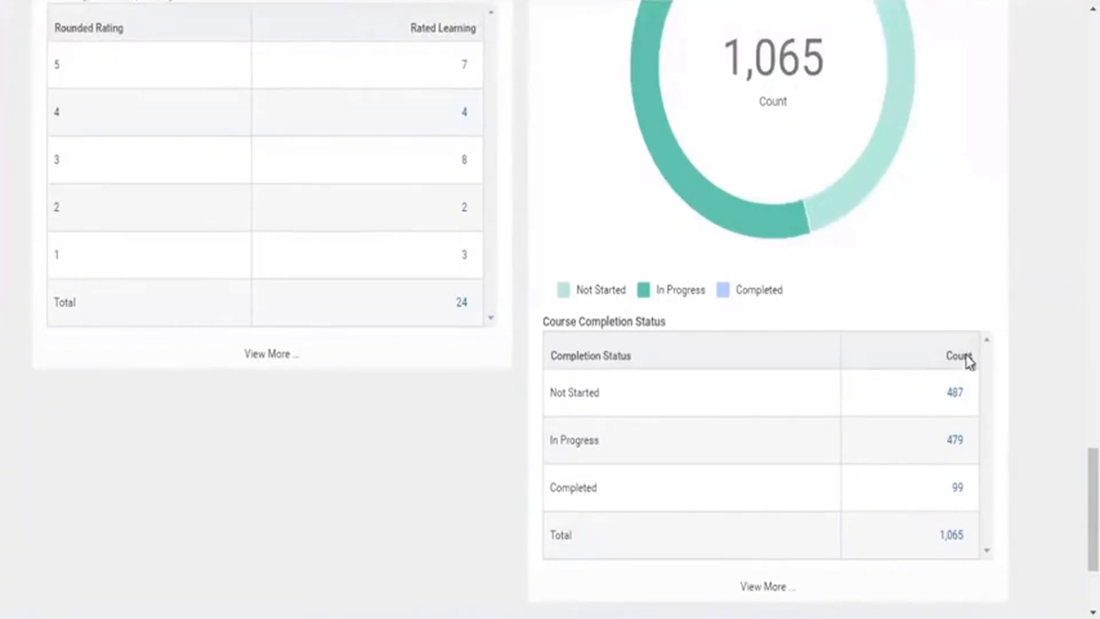
View the Not Started segment's details in the Course Completion Status chart, close them and return to the dashboard's beginning.
left_click(848, 409)
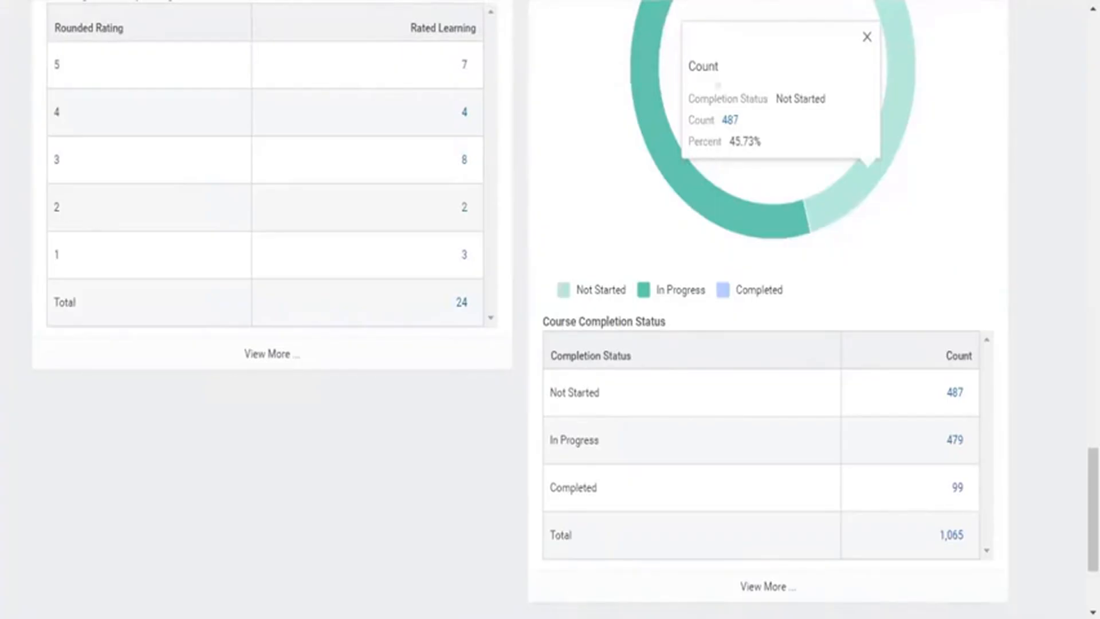
left_click(1051, 443)
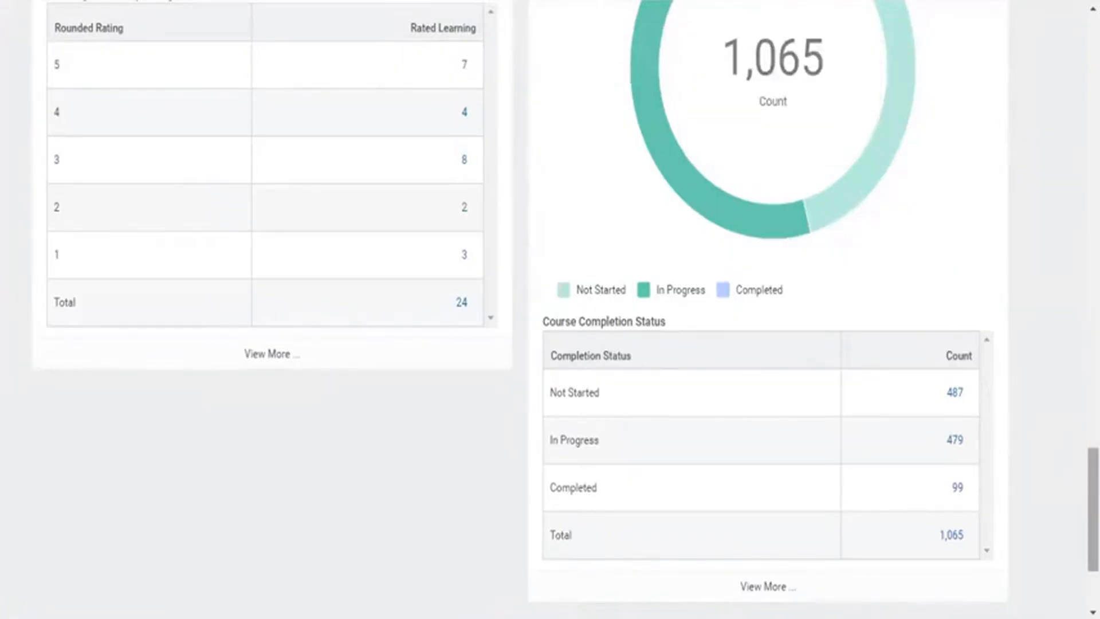
left_click_drag(1094, 509, 1093, 87)
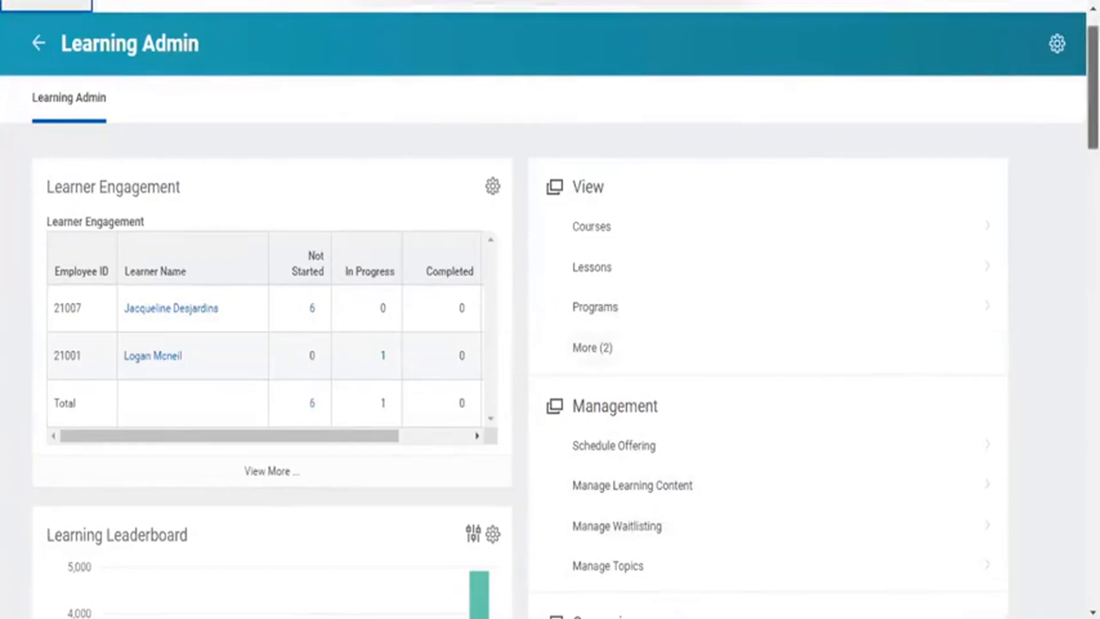
Look over the Learning Leaderboard and expand the View task list to show its two additional entries.
scroll(550, 310, "down", 8)
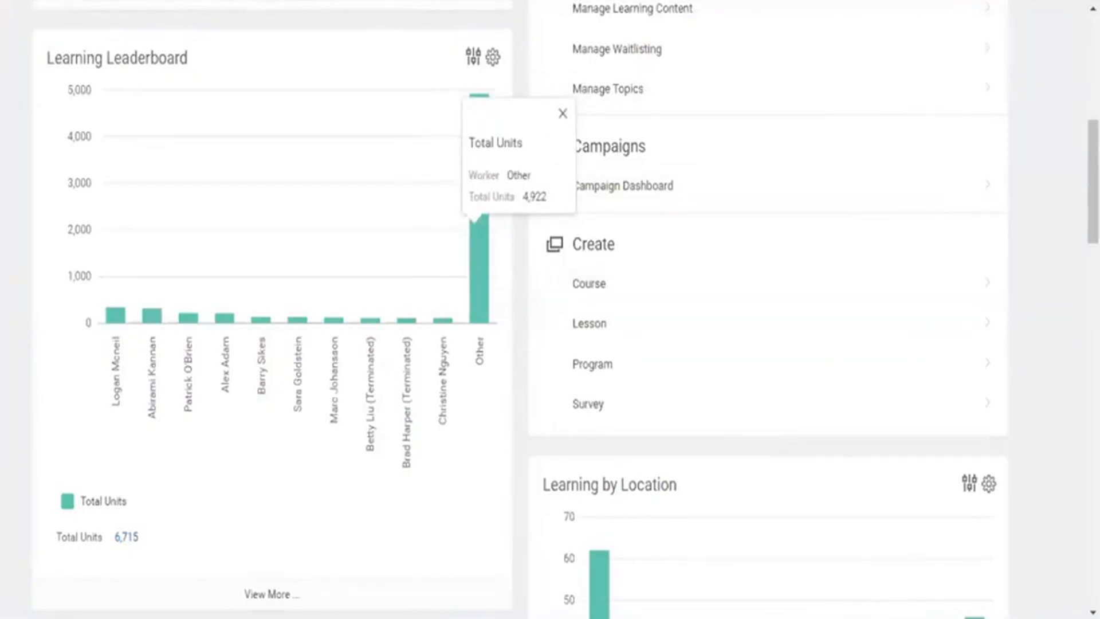
scroll(550, 309, "up", 6)
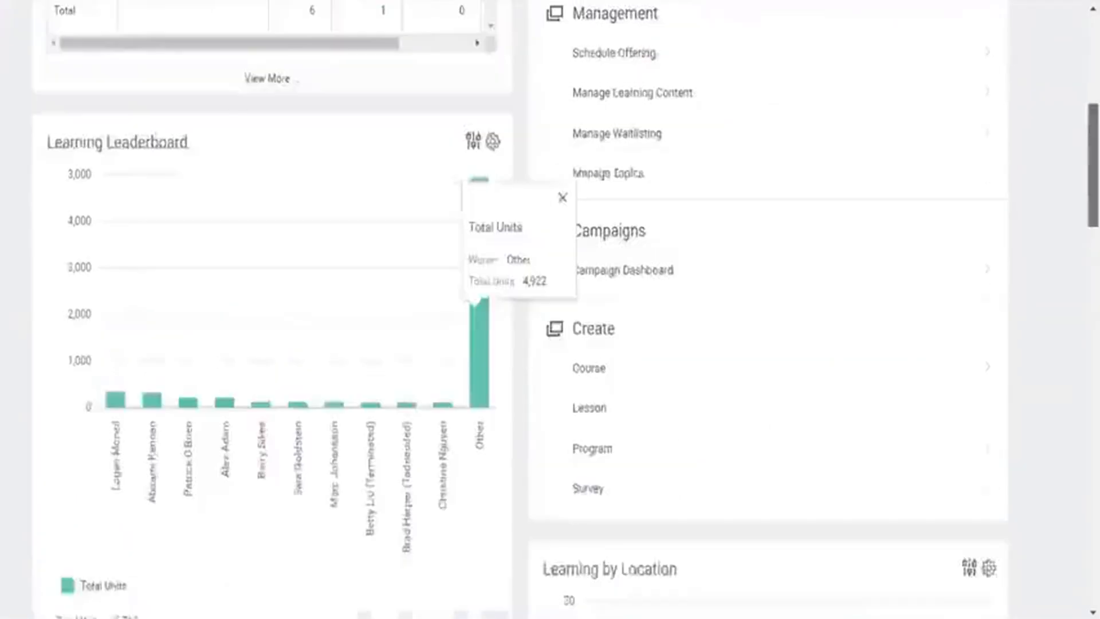
scroll(550, 310, "up", 3)
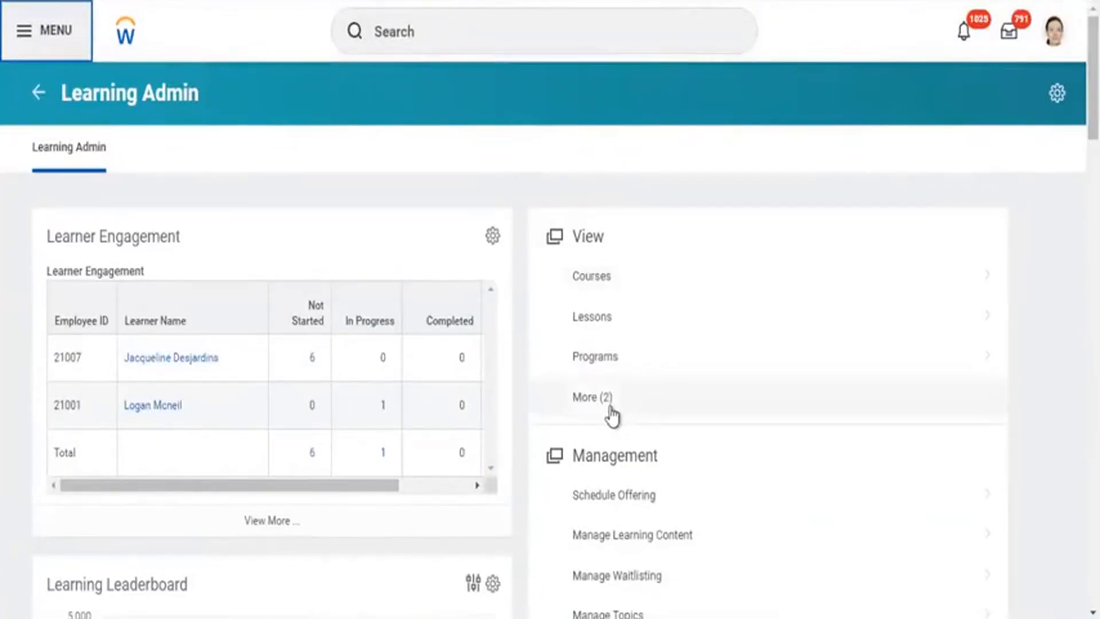
left_click(586, 401)
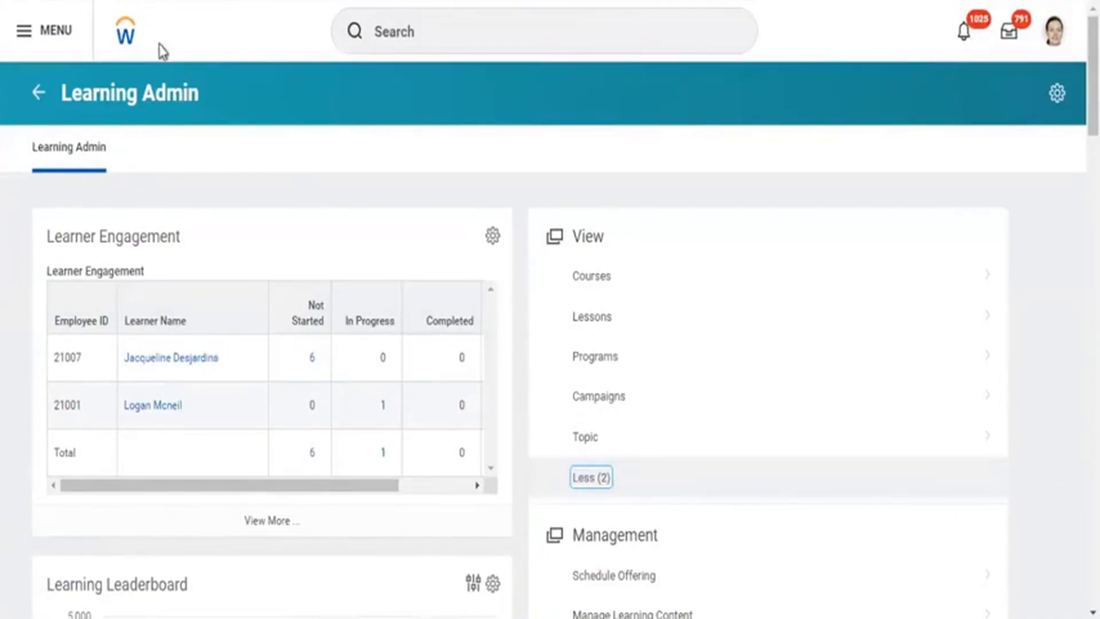
Return to the home page and search for "bp:learning enrollment" to list the related business process definitions.
left_click(133, 36)
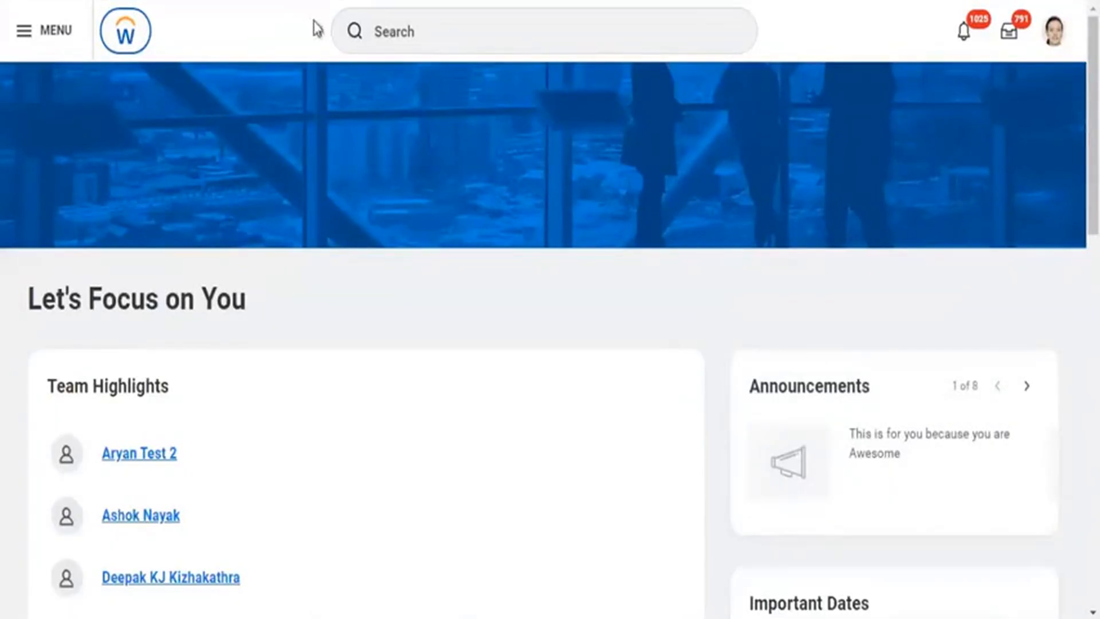
left_click(419, 45)
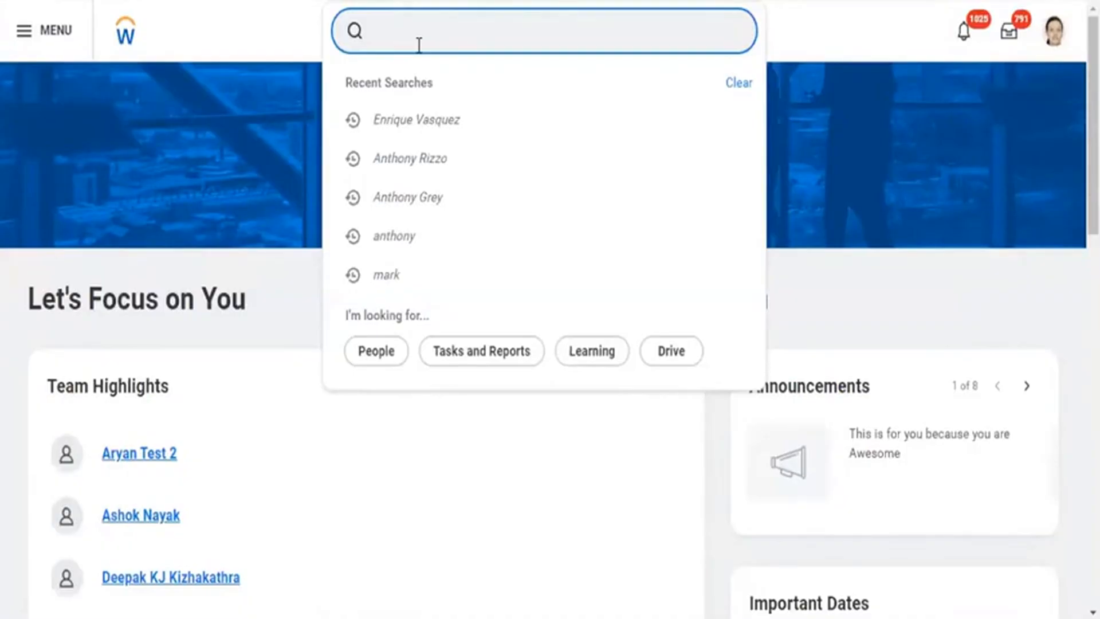
type("bp")
left_click_drag(389, 32, 372, 31)
left_click(390, 31)
type(":")
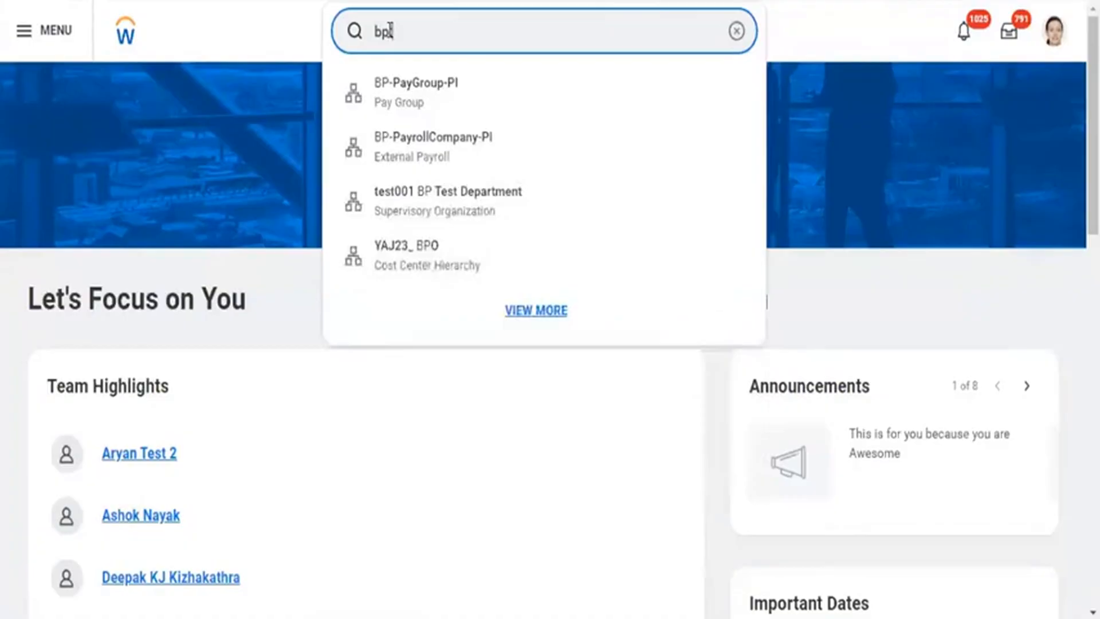
type("l")
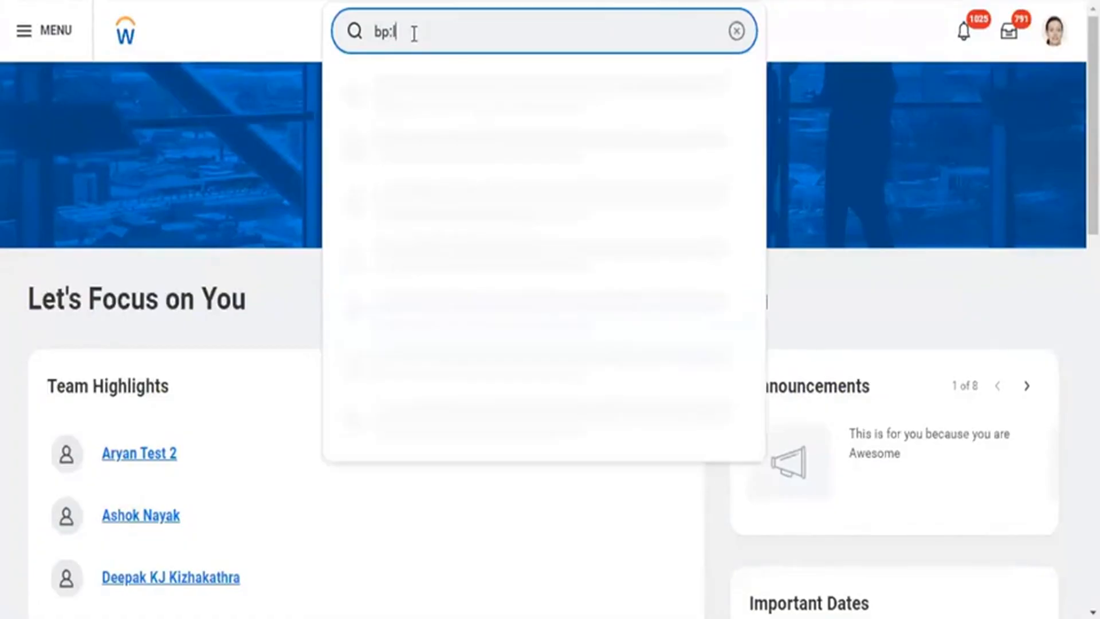
type("earning enrollment")
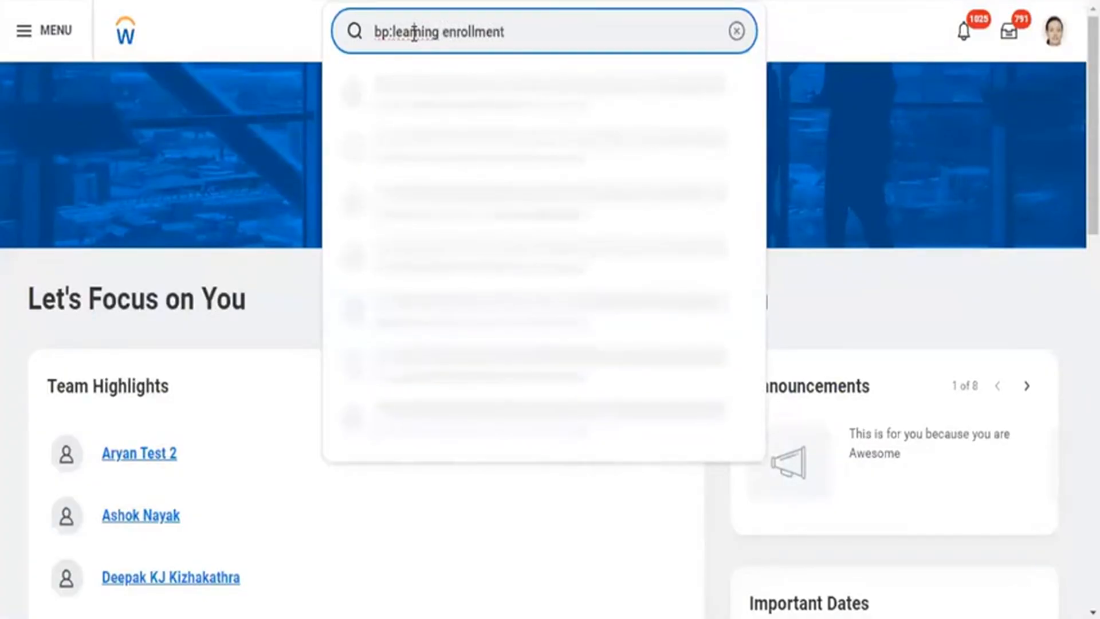
key("Return")
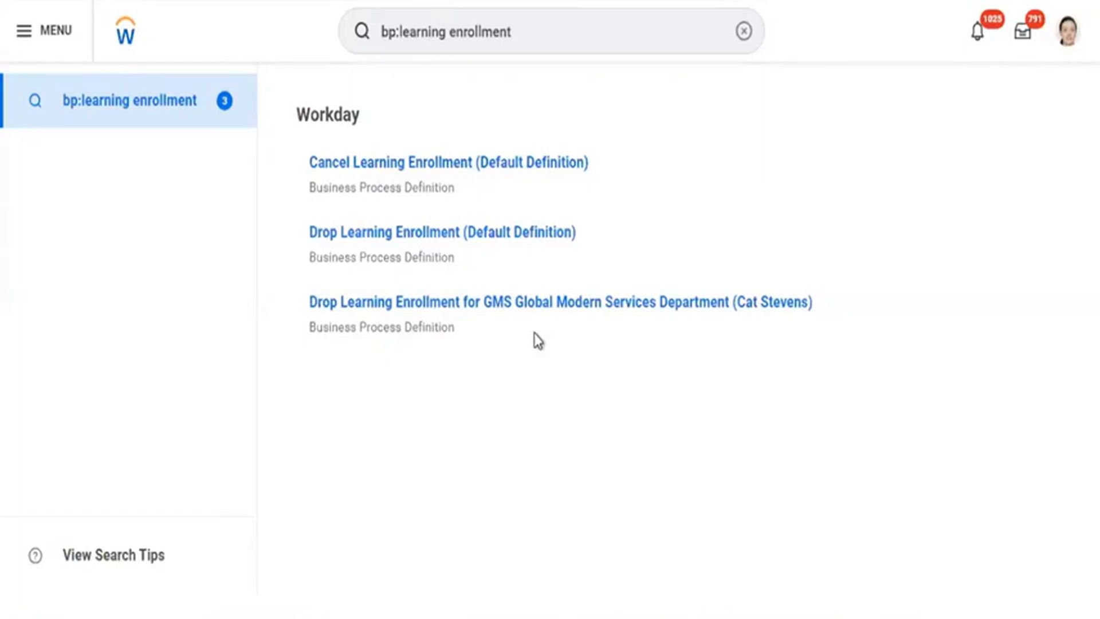
Broaden the search to "bp:learning" and look through the listed business process definitions.
left_click(522, 38)
key("BackSpace")
key("BackSpace")
key("BackSpace")
key("BackSpace")
key("BackSpace")
key("BackSpace")
key("BackSpace")
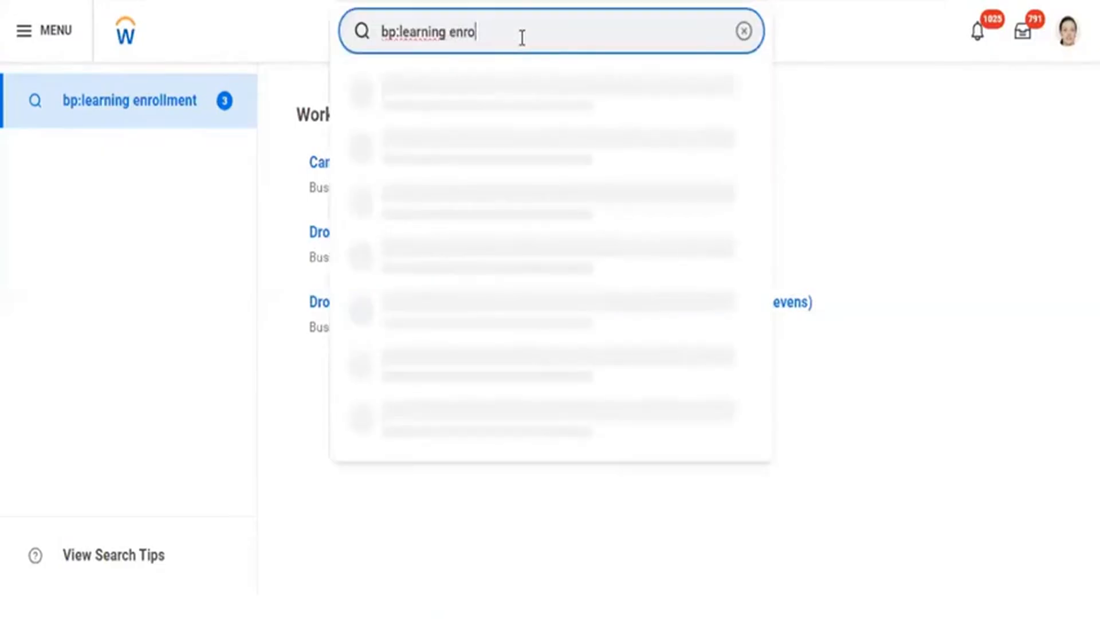
key("BackSpace")
key("BackSpace")
key("BackSpace")
key("BackSpace")
key("BackSpace")
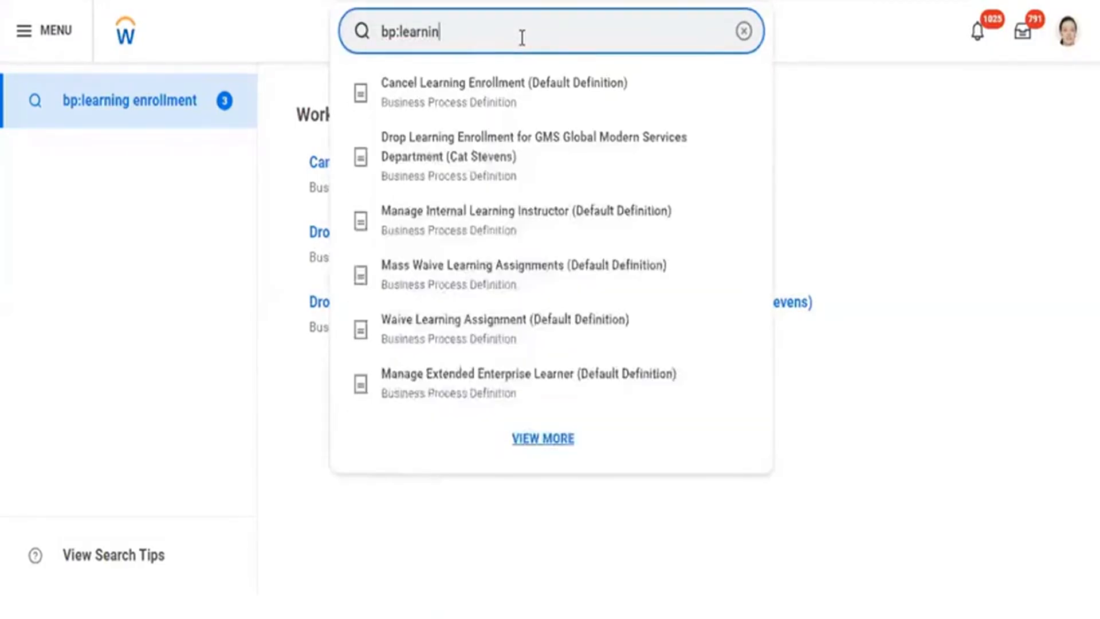
type("g")
key("Return")
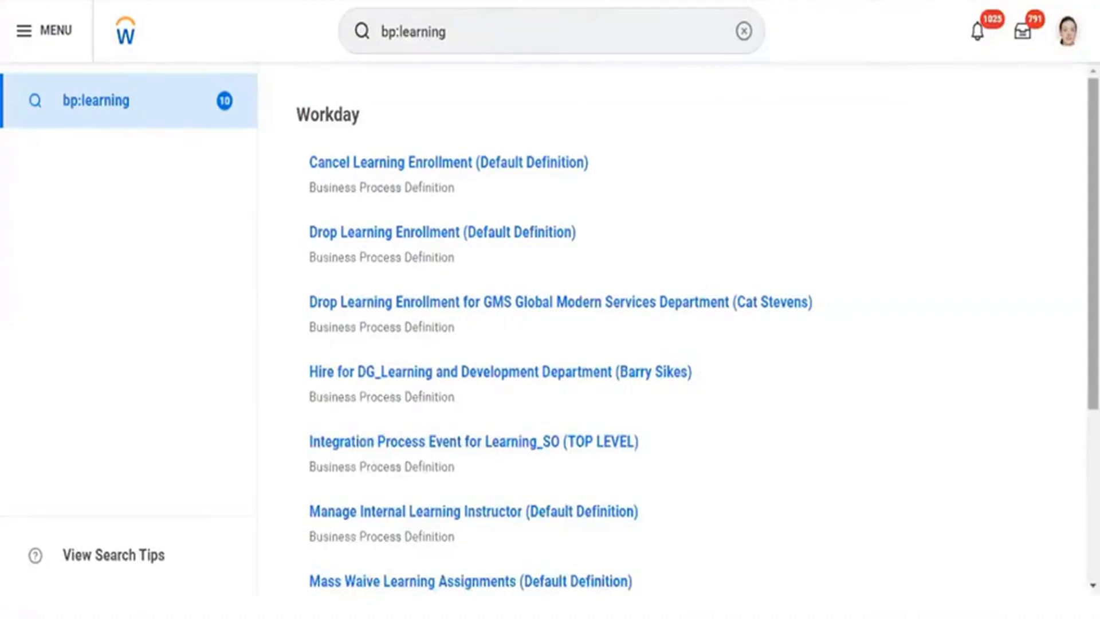
scroll(688, 332, "down", 5)
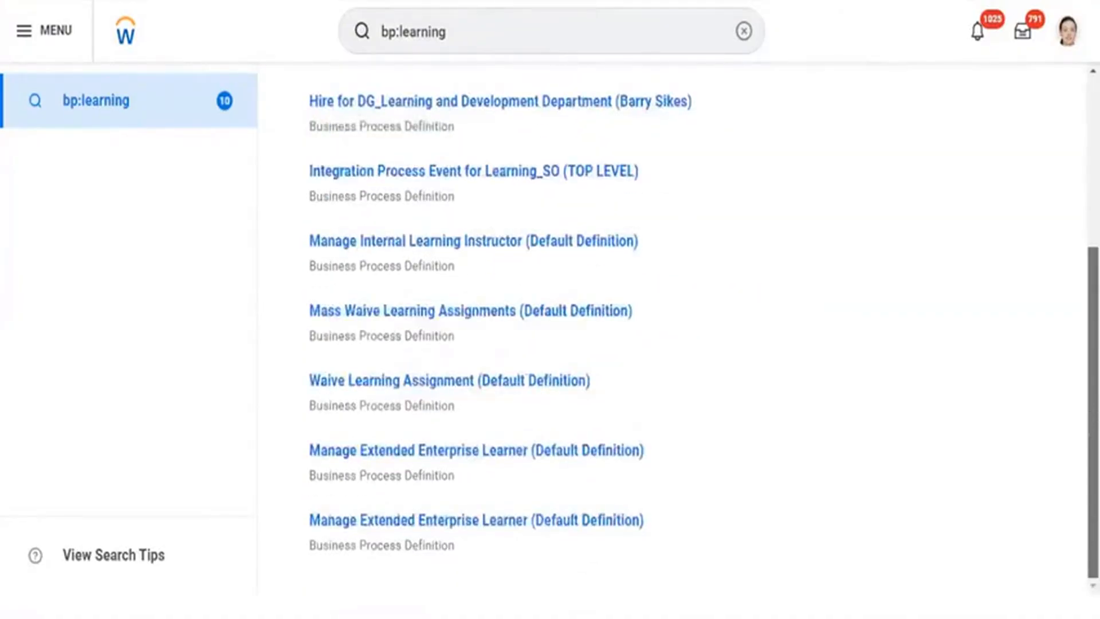
scroll(688, 332, "up", 5)
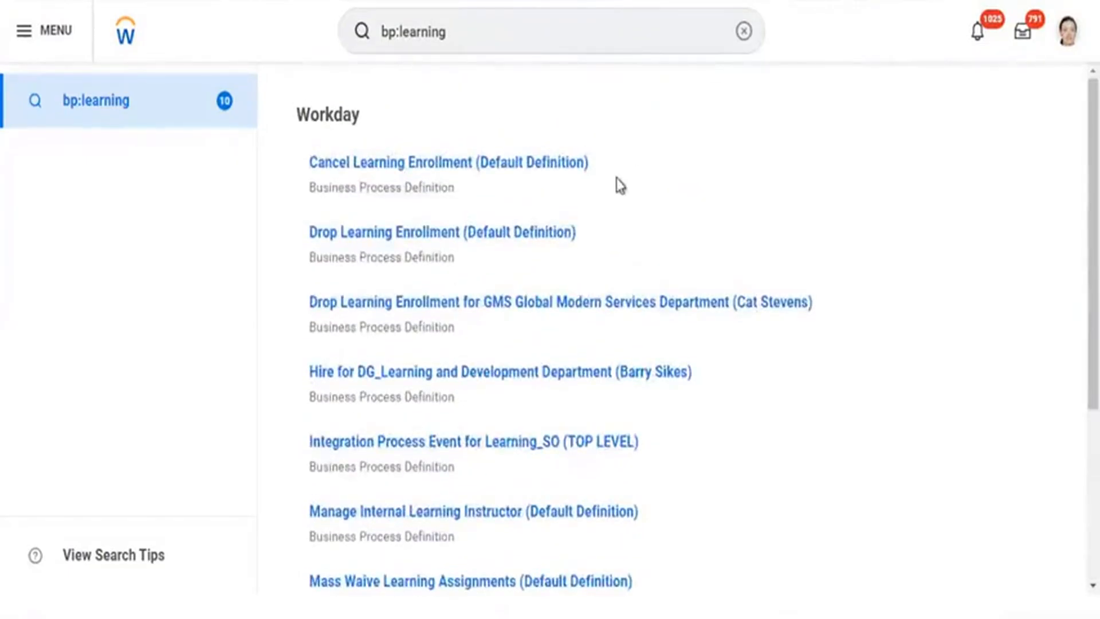
Search for "bp:course" and open the Manage Course (Default Definition) business process definition.
left_click(476, 33)
key("BackSpace")
key("BackSpace")
key("BackSpace")
key("BackSpace")
key("BackSpace")
key("BackSpace")
key("BackSpace")
key("BackSpace")
key("BackSpace")
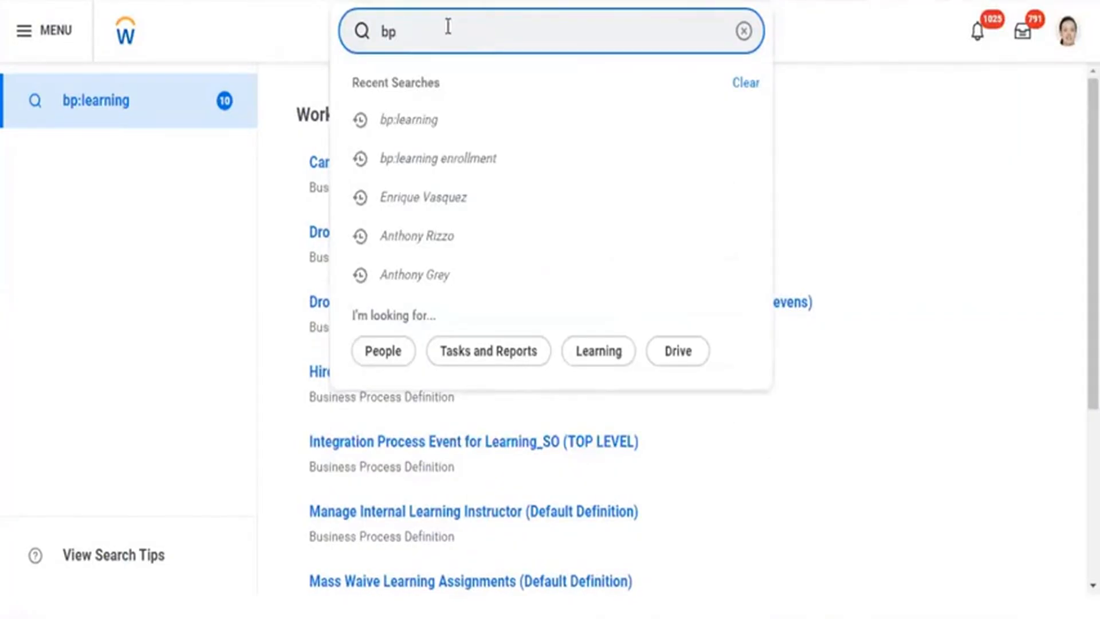
type(":")
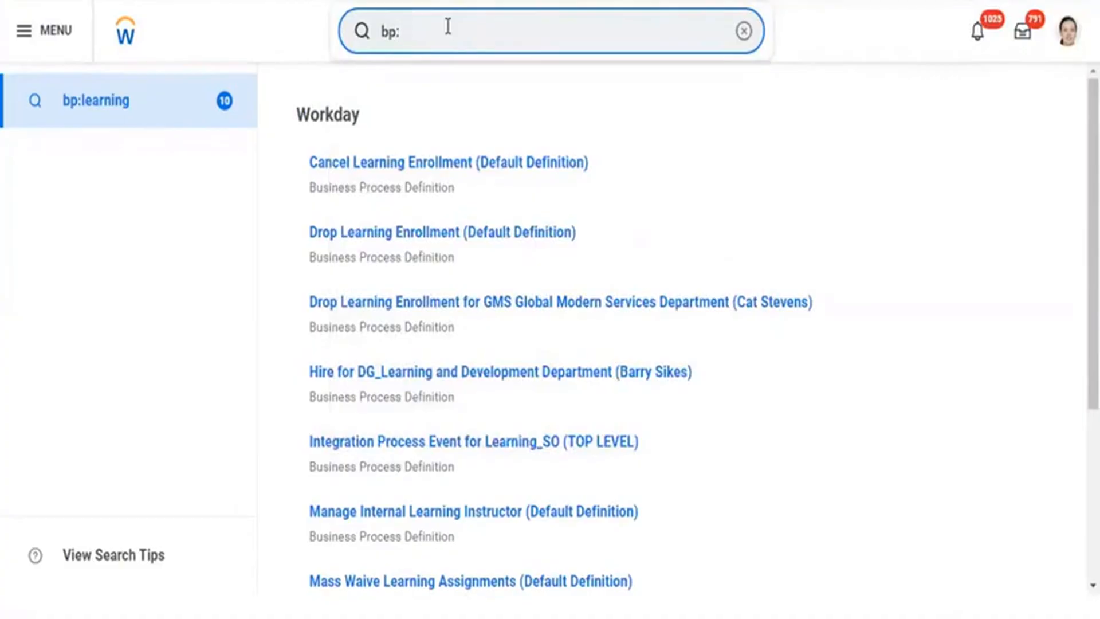
type("cour")
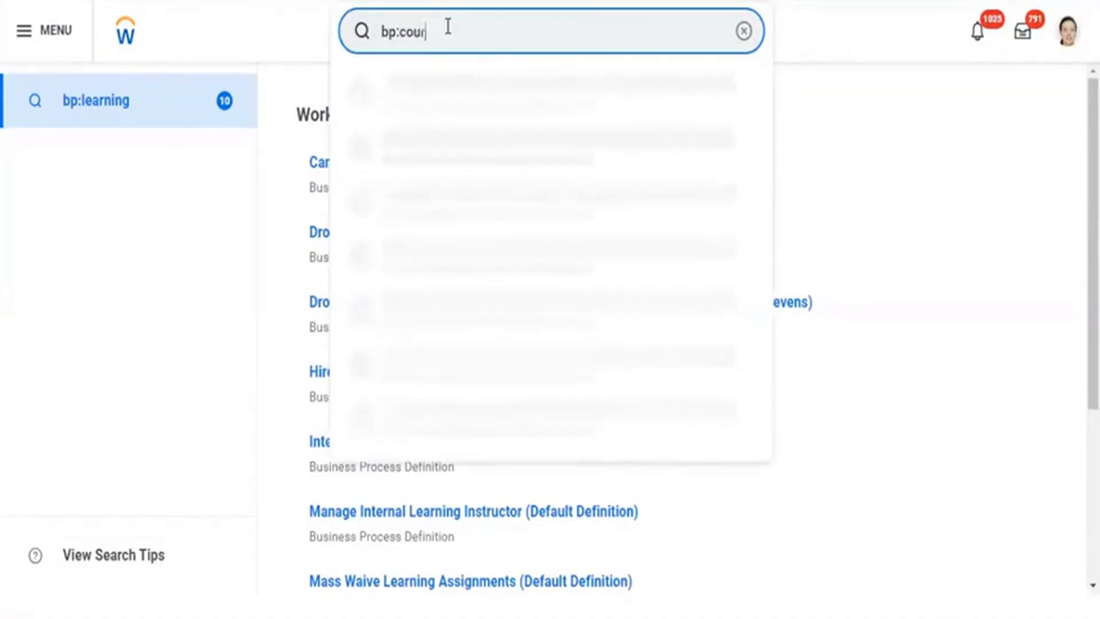
type("se")
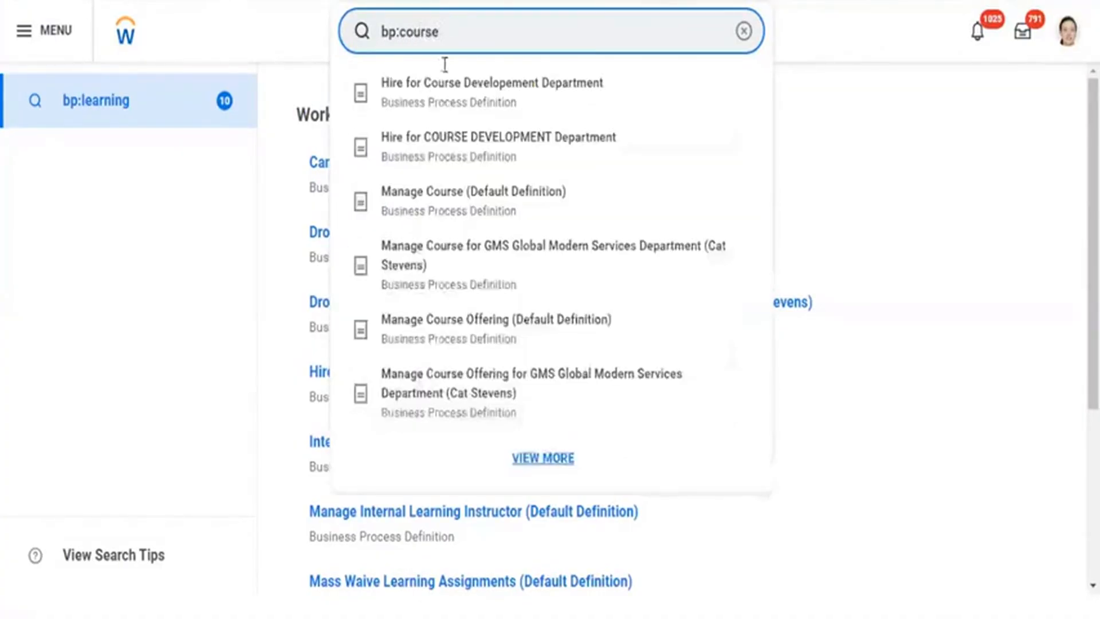
left_click(453, 215)
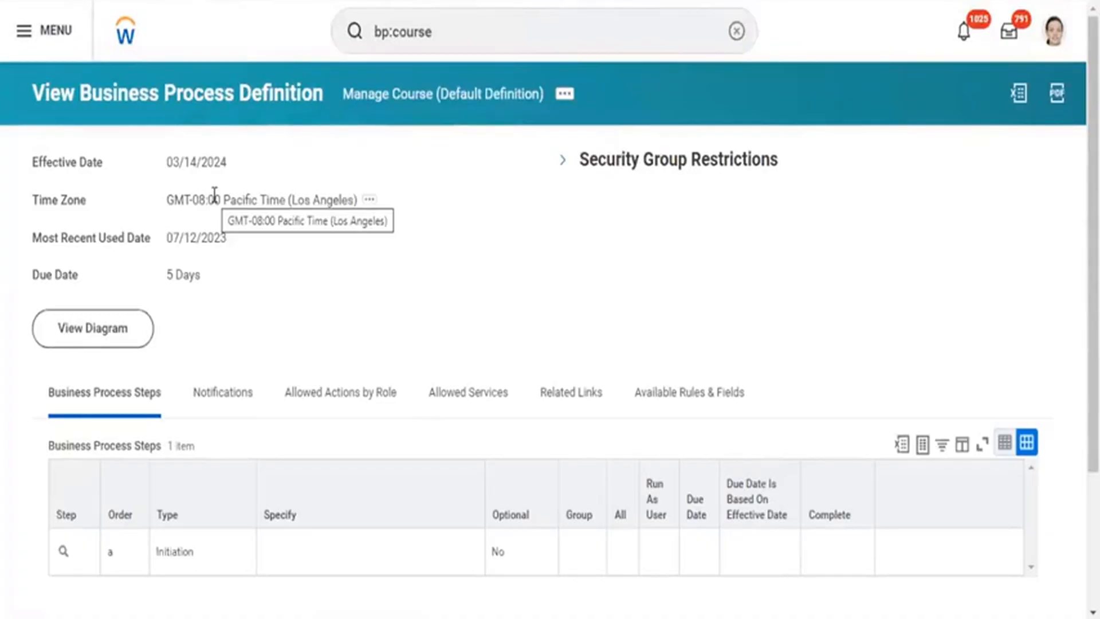
Search for "bp:learni" to bring up the learning-related business process definitions.
left_click(448, 31)
key("BackSpace")
key("BackSpace")
key("BackSpace")
key("BackSpace")
key("BackSpace")
key("BackSpace")
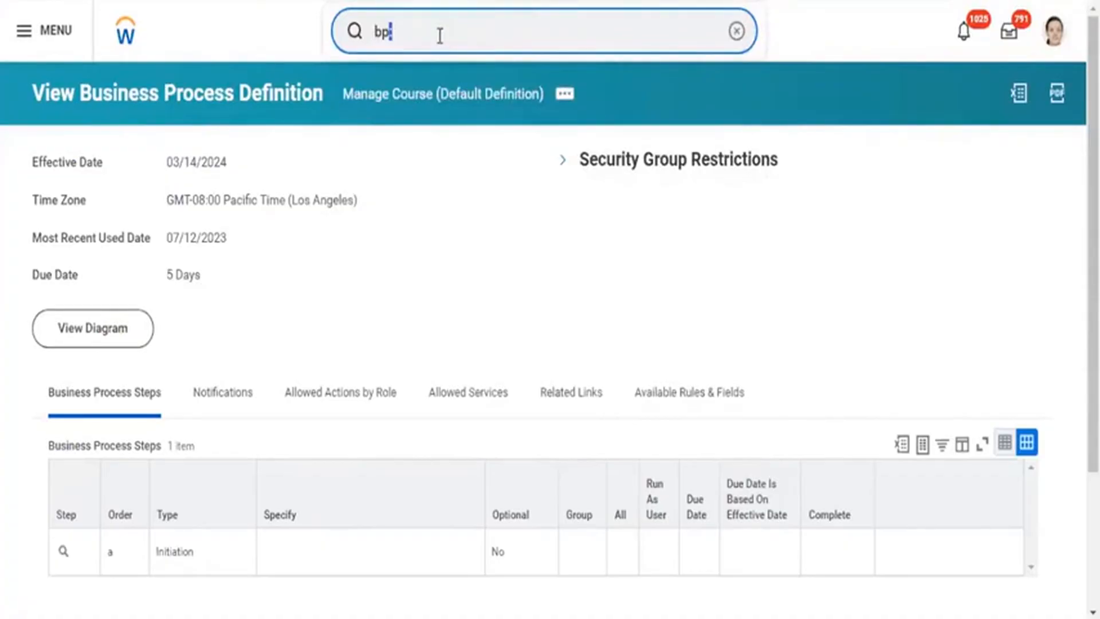
type("lr")
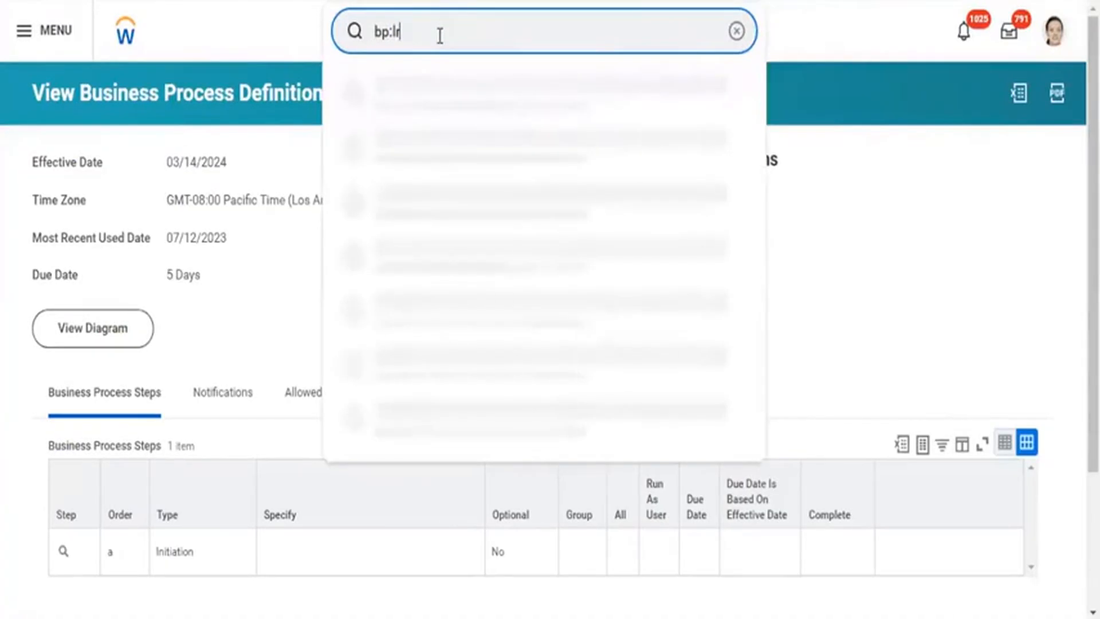
type("aning")
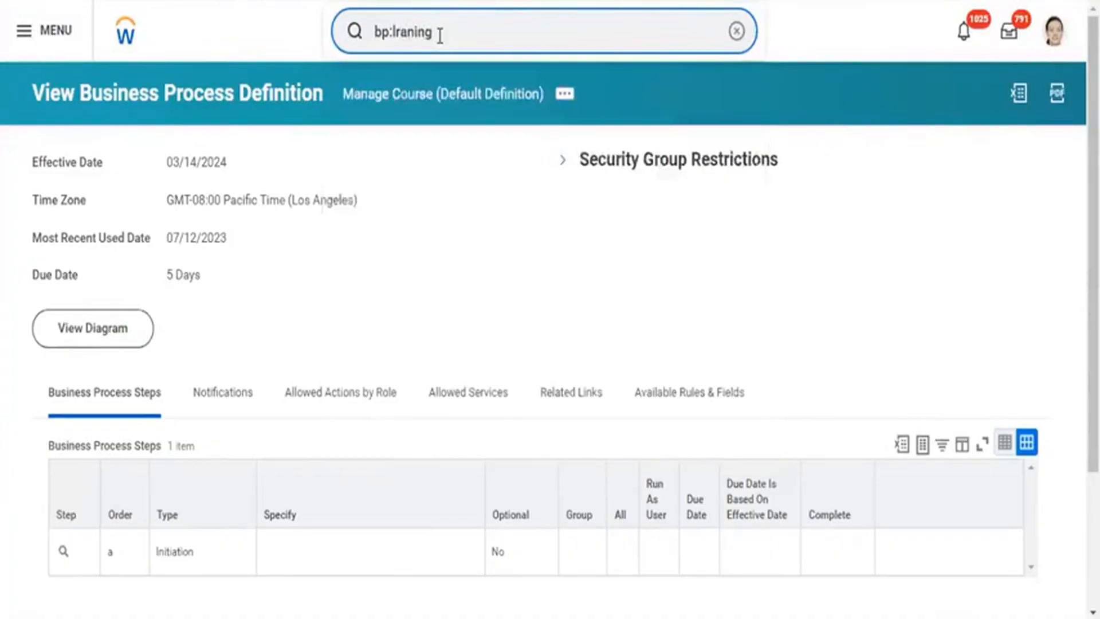
key("BackSpace")
key("BackSpace")
key("BackSpace")
key("BackSpace")
key("BackSpace")
key("BackSpace")
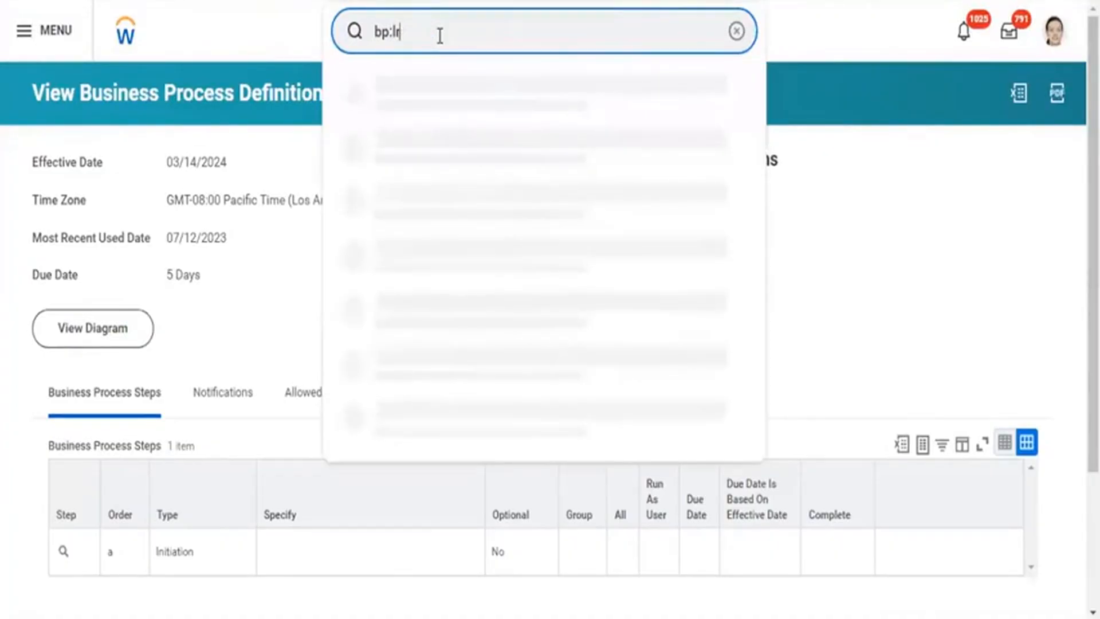
type("eAr")
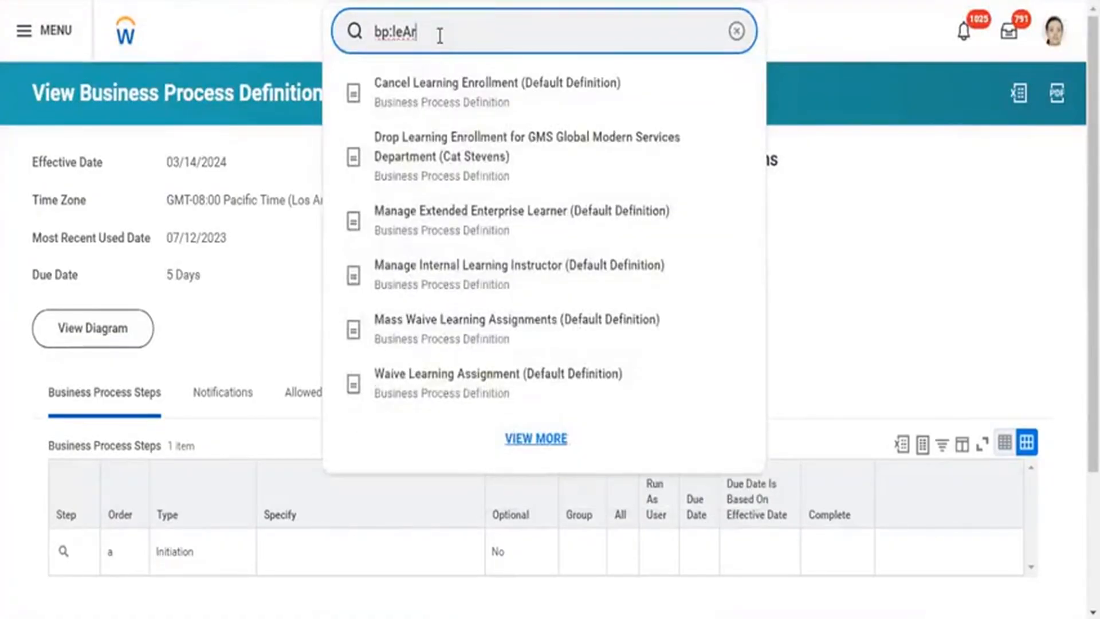
key("BackSpace")
key("BackSpace")
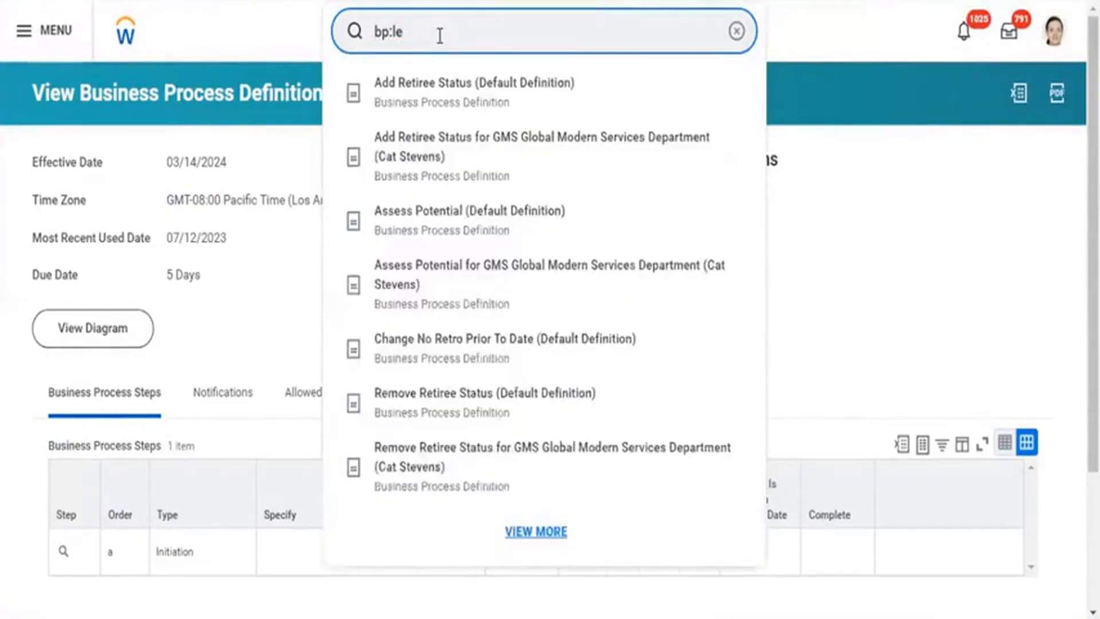
type("ear")
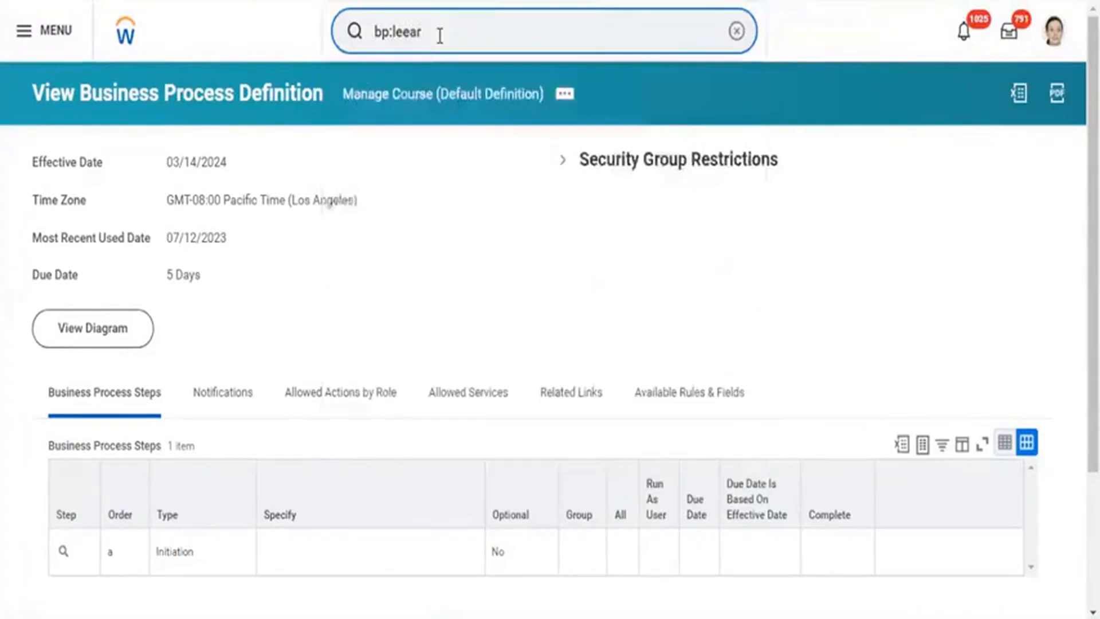
key("BackSpace")
key("BackSpace")
key("BackSpace")
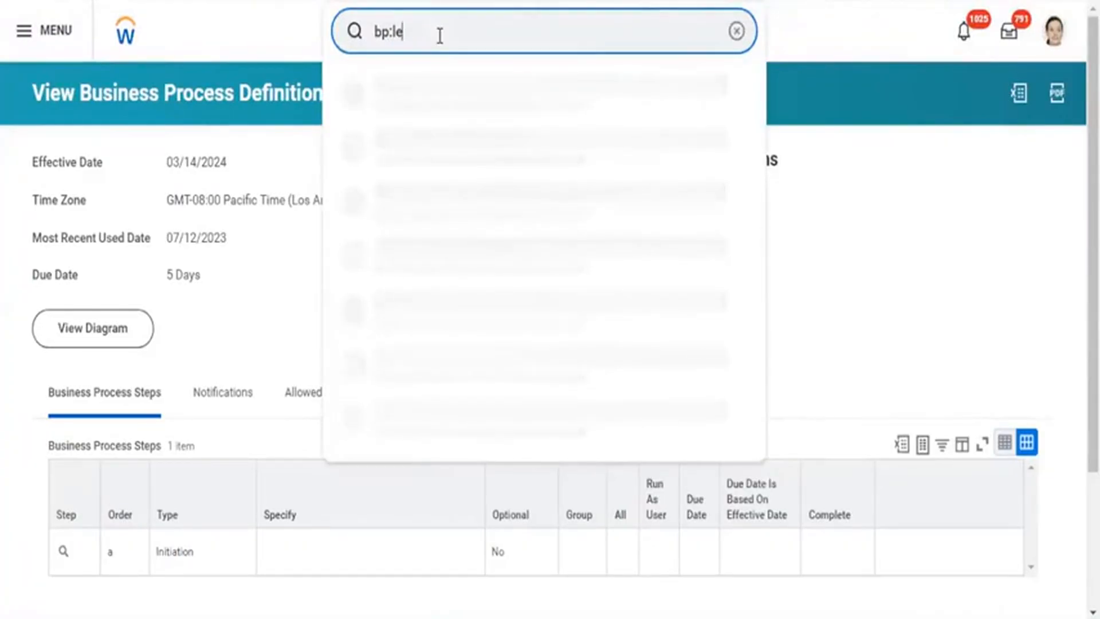
type("arni")
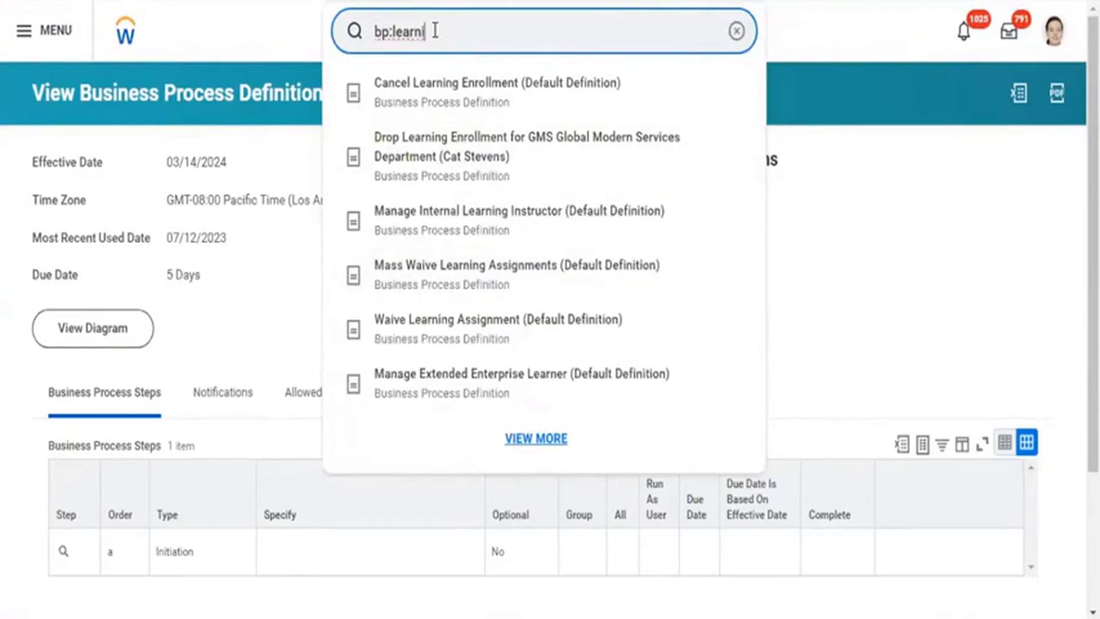
Search for "bp:enroll" and open the Mass Enroll (Default Definition) business process definition.
key("BackSpace")
key("BackSpace")
key("BackSpace")
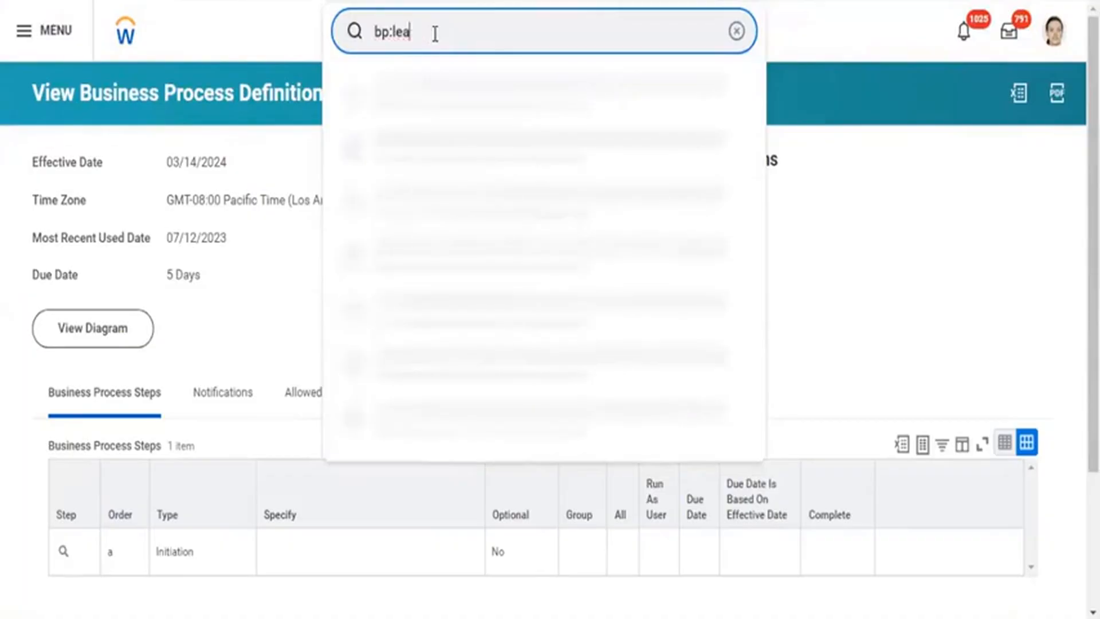
key("BackSpace")
key("BackSpace")
key("BackSpace")
type("enroll")
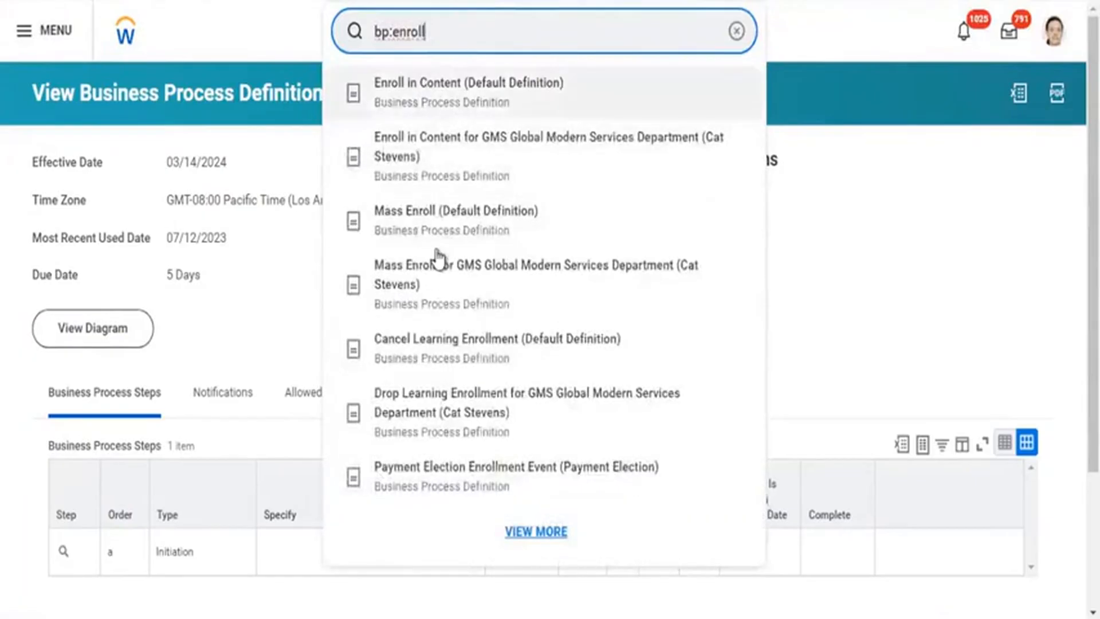
left_click(441, 222)
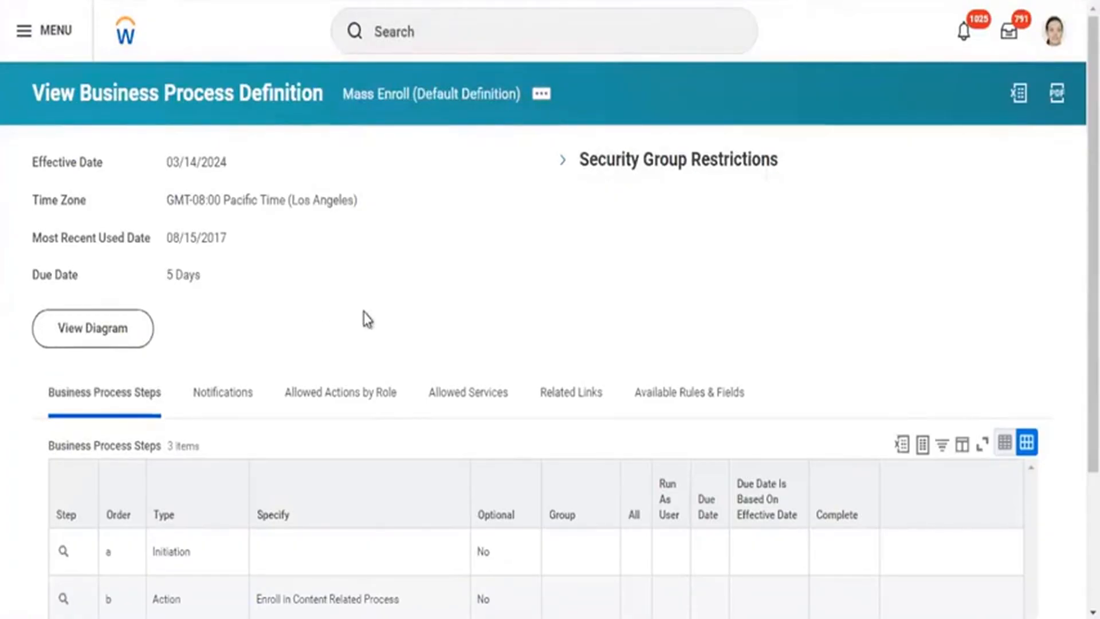
Search for "mass enroll" and display the full search results.
left_click(431, 51)
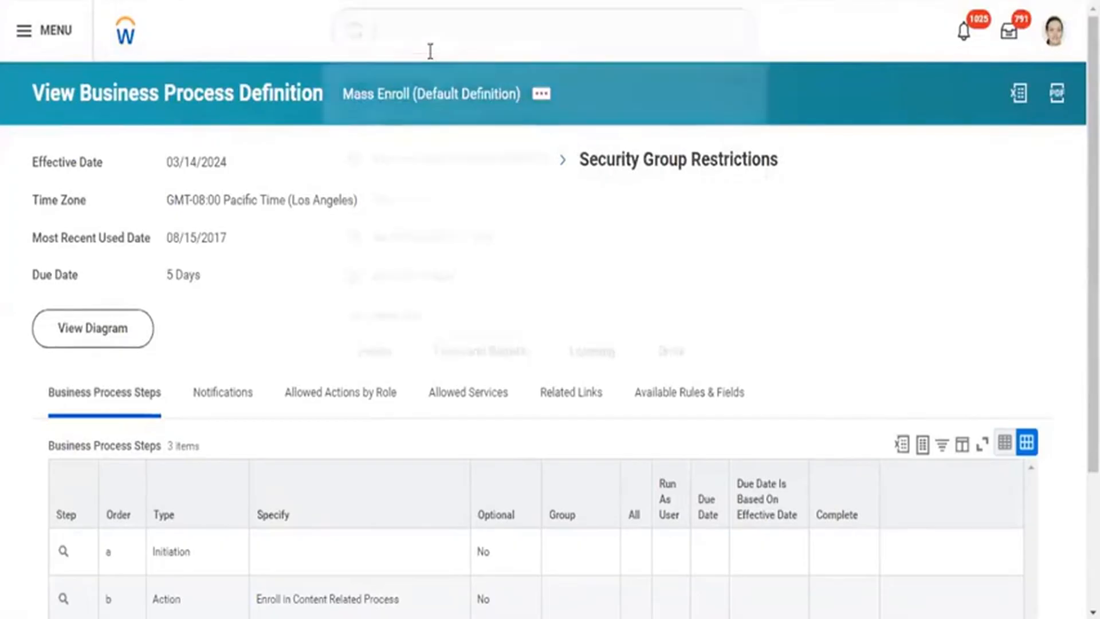
type("mass r")
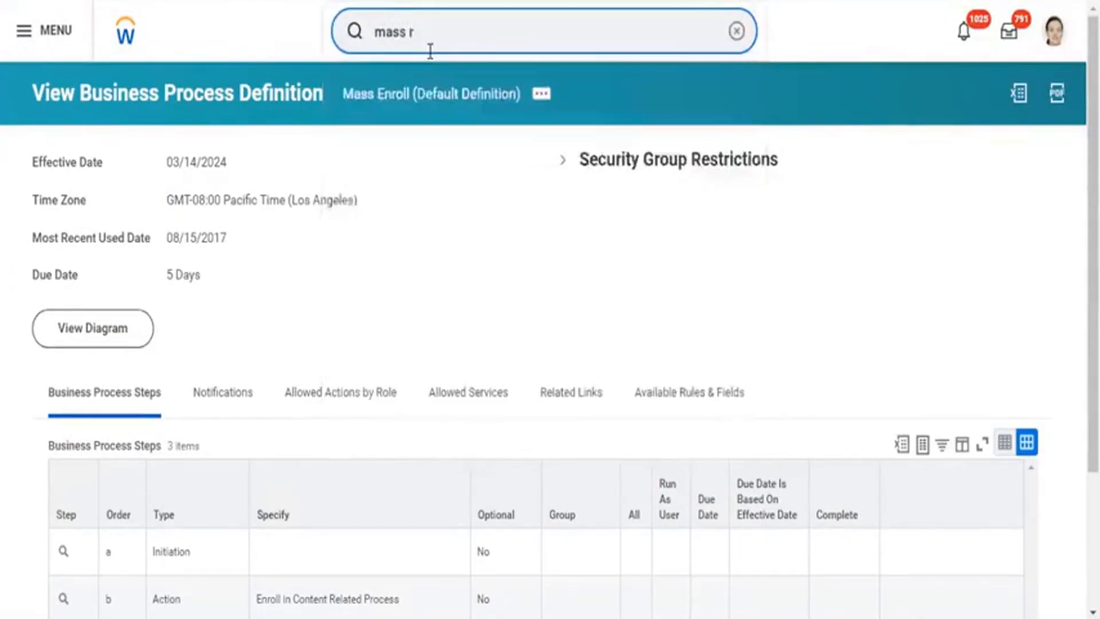
key("BackSpace")
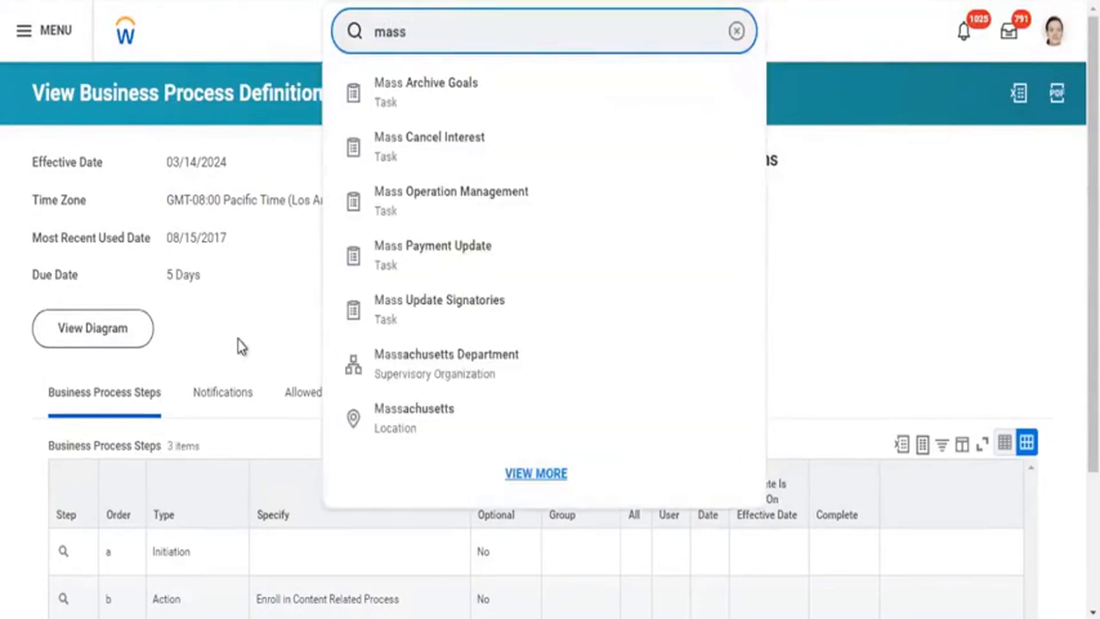
left_click(238, 340)
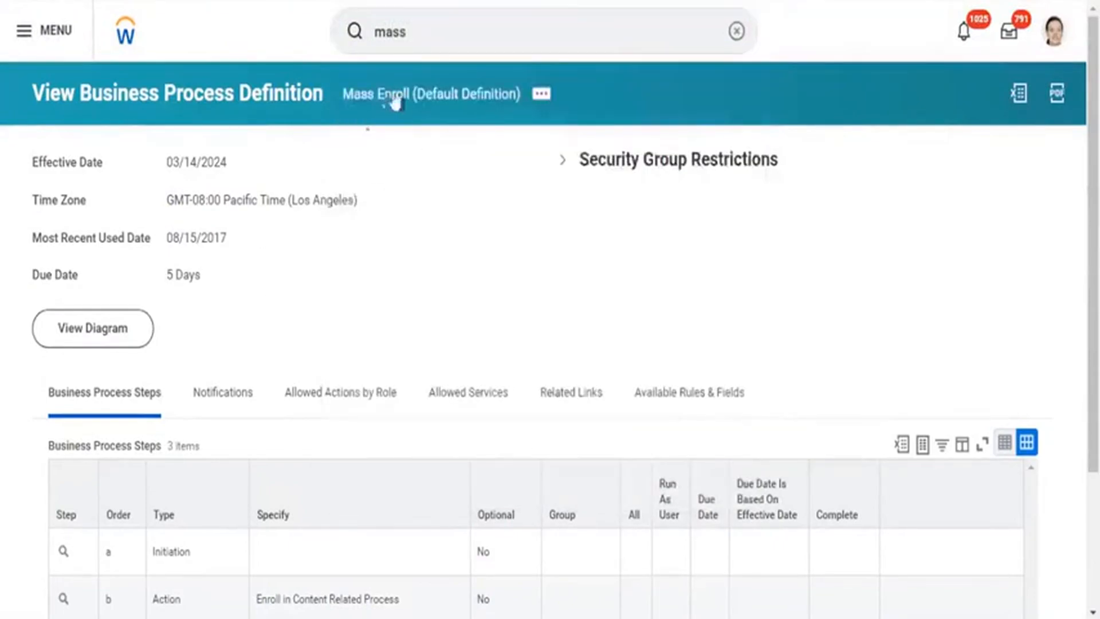
left_click(429, 33)
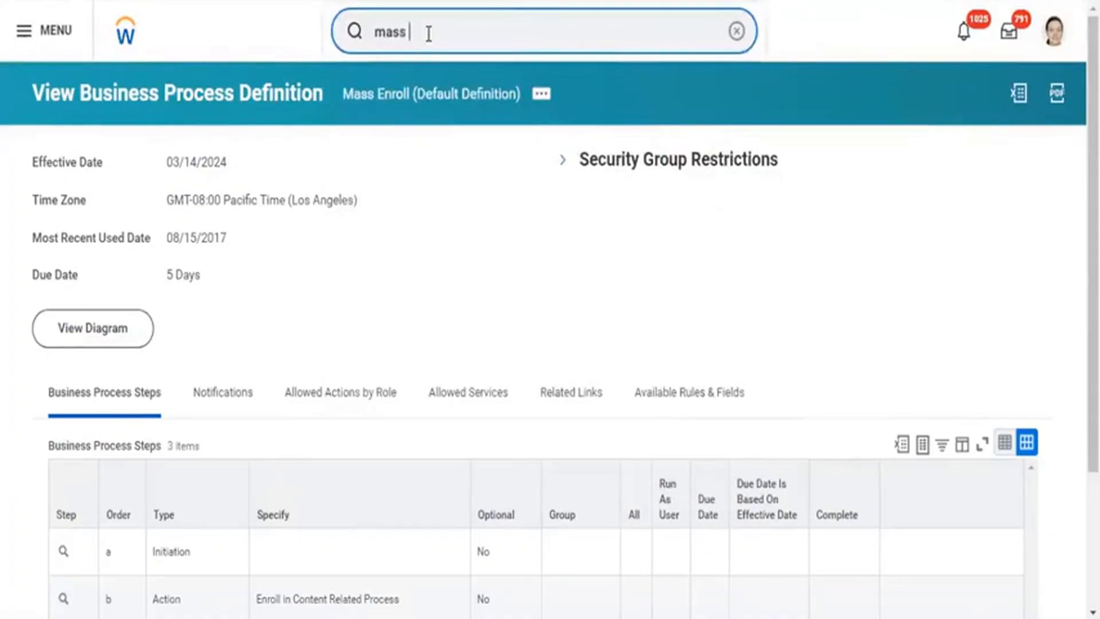
type("e")
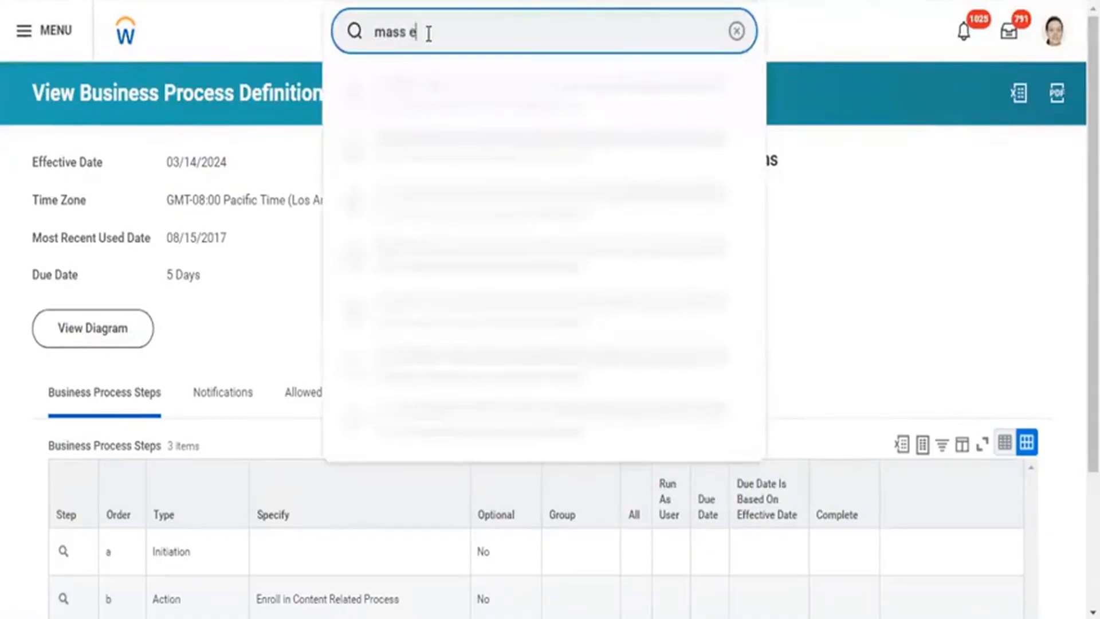
type("nr")
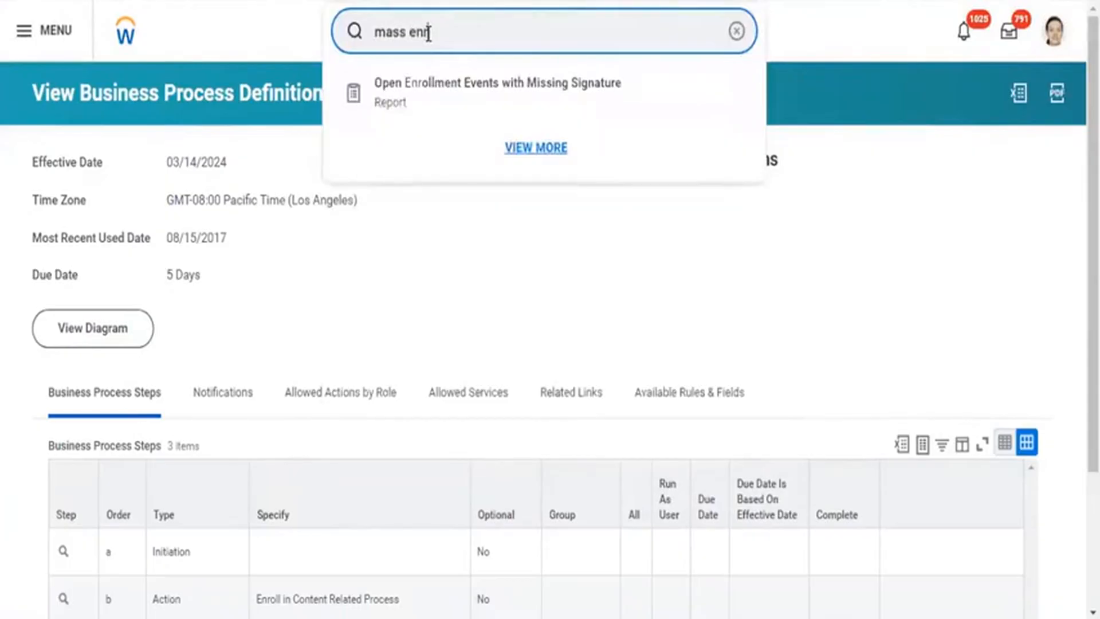
type("oll")
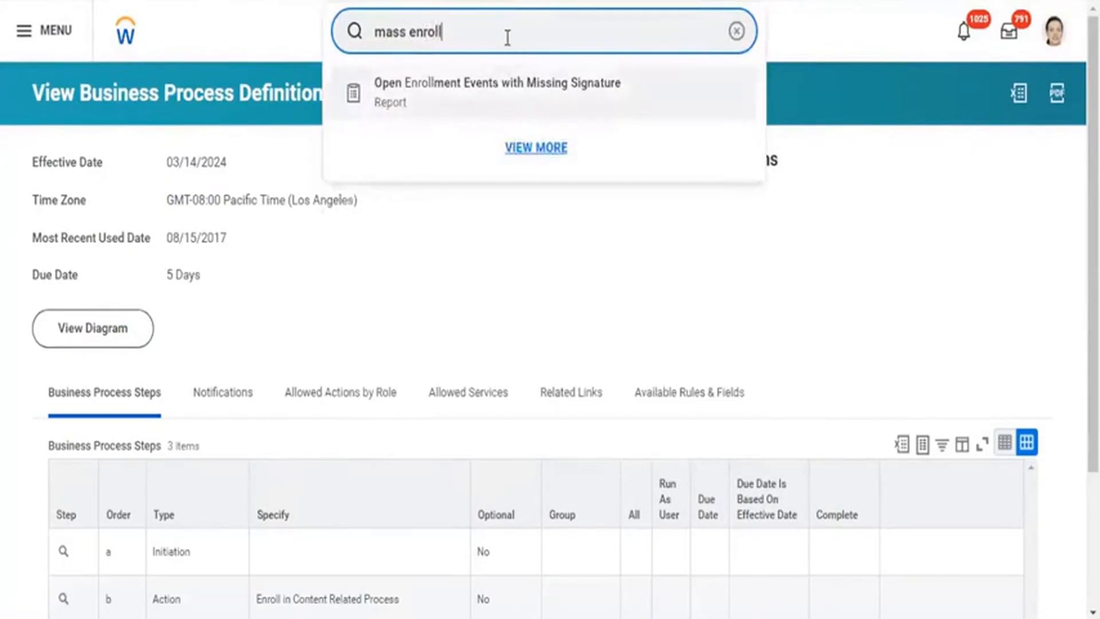
key("Escape")
key("Return")
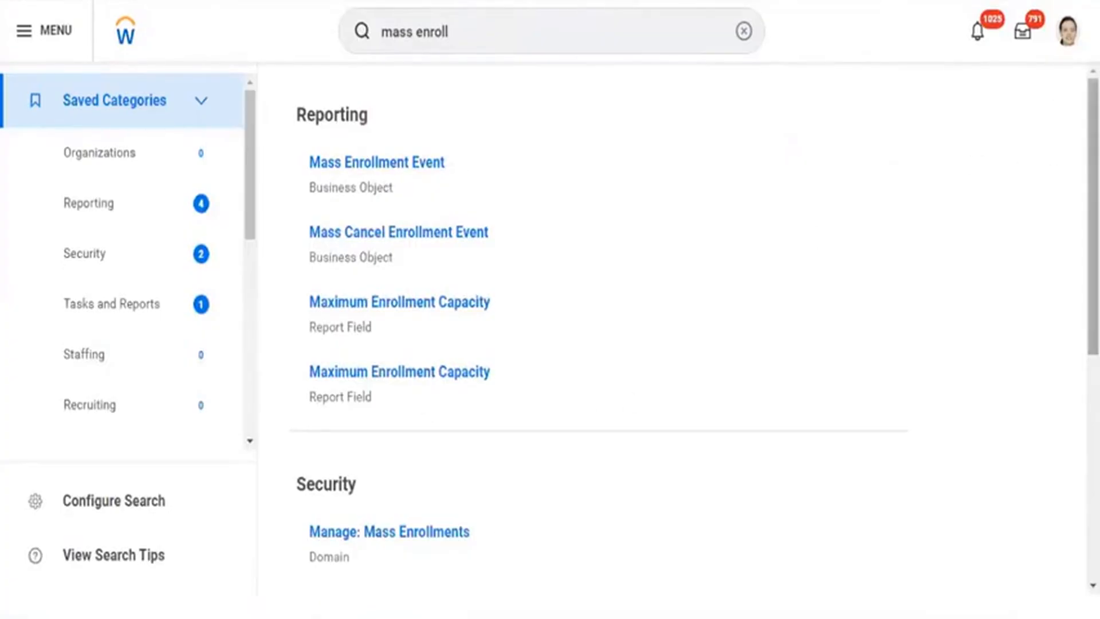
Filter the results to Tasks and Reports, open the Open Enrollment Events with Missing Signature report prompt, and close it without running it.
scroll(598, 330, "down", 6)
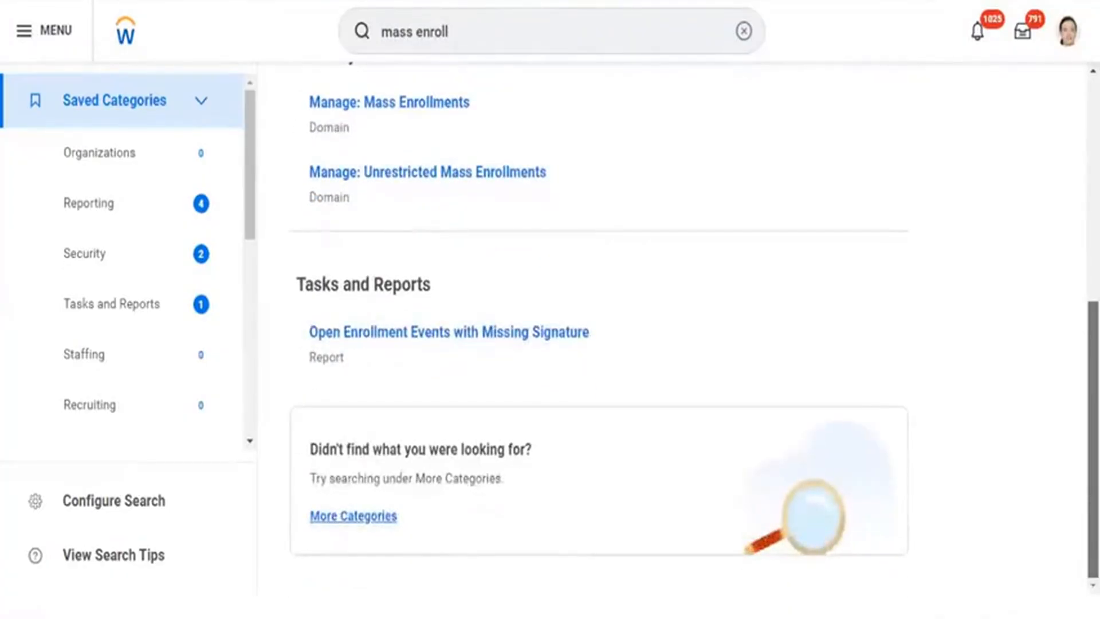
scroll(1011, 206, "up", 1)
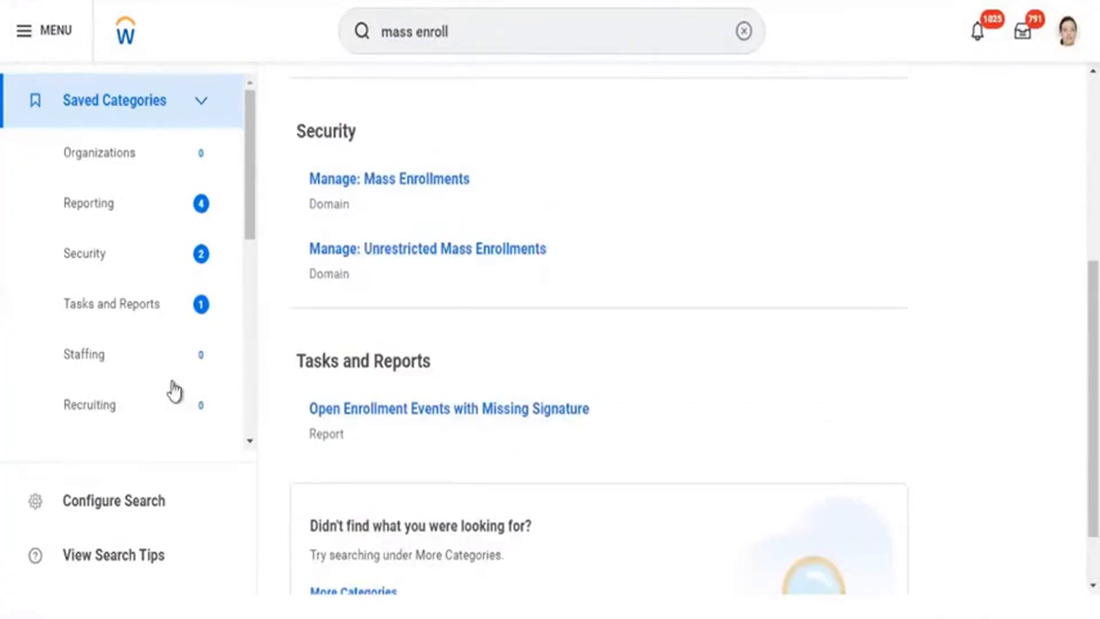
left_click(143, 305)
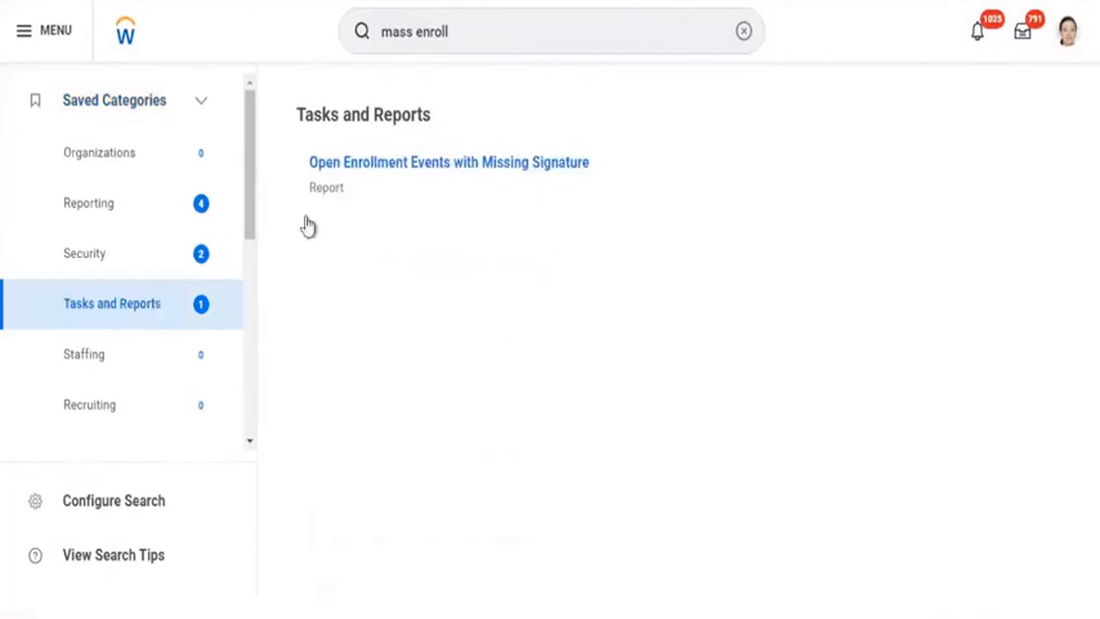
left_click(449, 167)
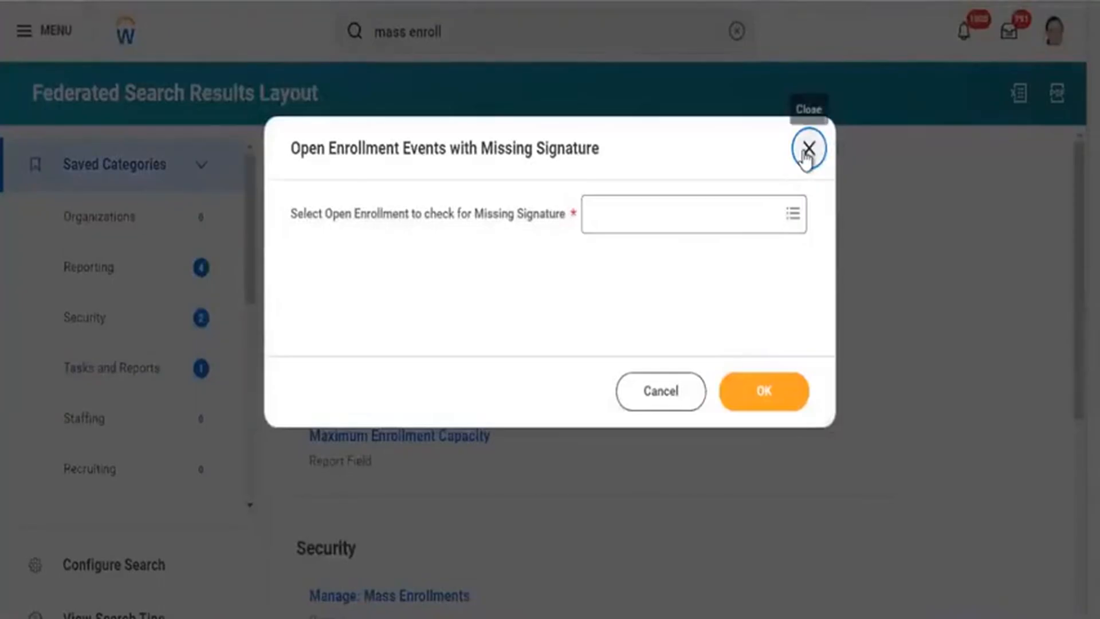
left_click(807, 152)
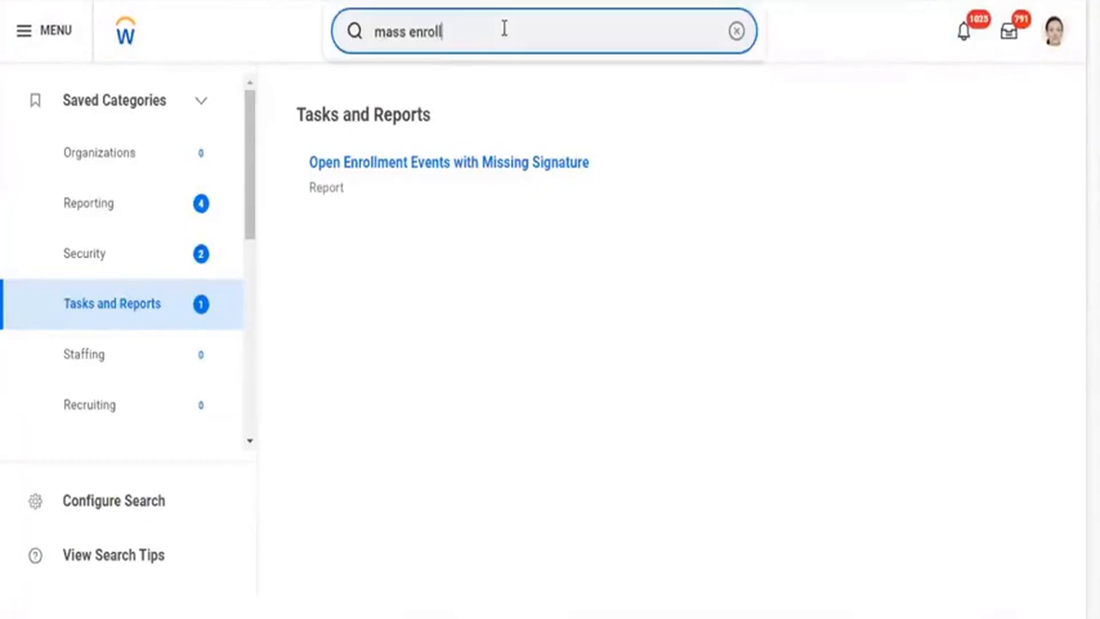
Replace the search text with "enroll" to list matching tasks and reports.
key("ctrl+shift+Left")
key("ctrl+shift+Left")
type("rnt")
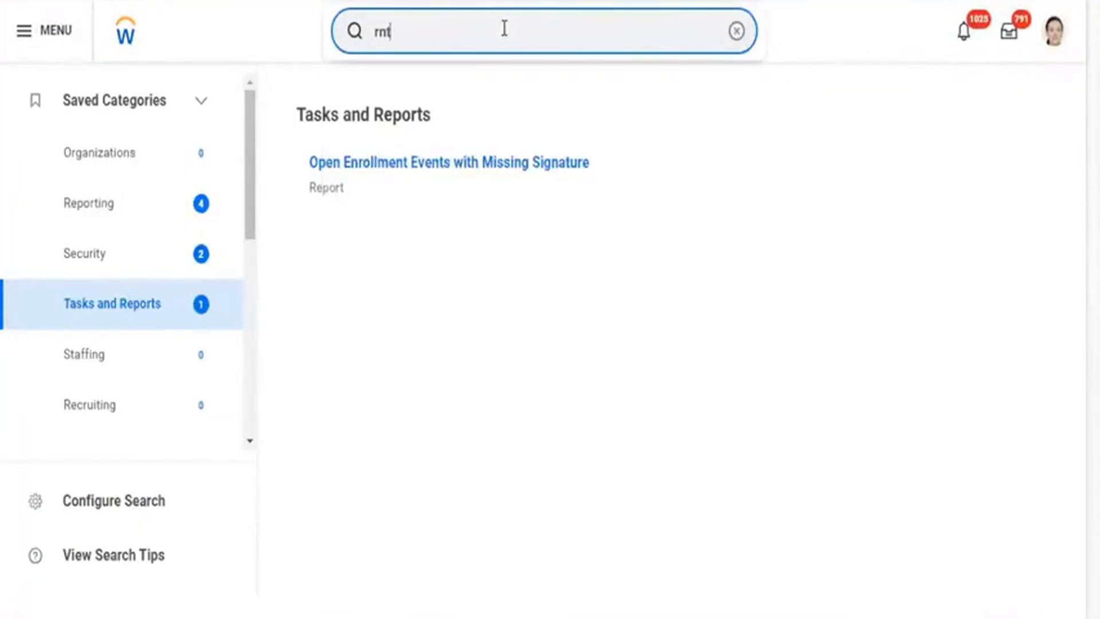
key("BackSpace")
type("roll")
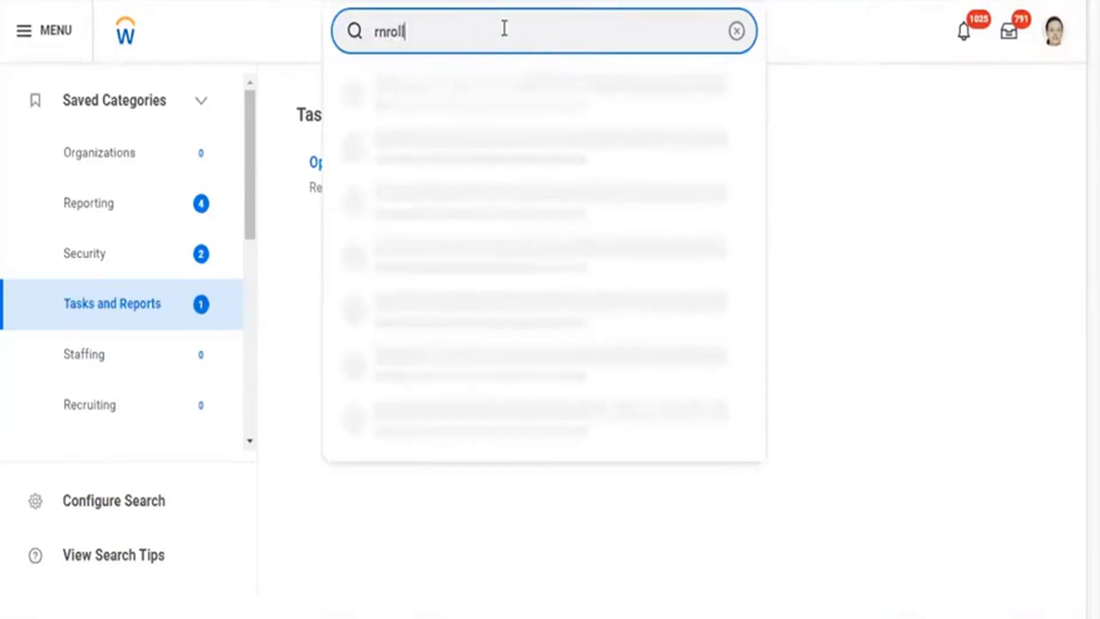
key("BackSpace")
key("BackSpace")
key("BackSpace")
key("BackSpace")
key("BackSpace")
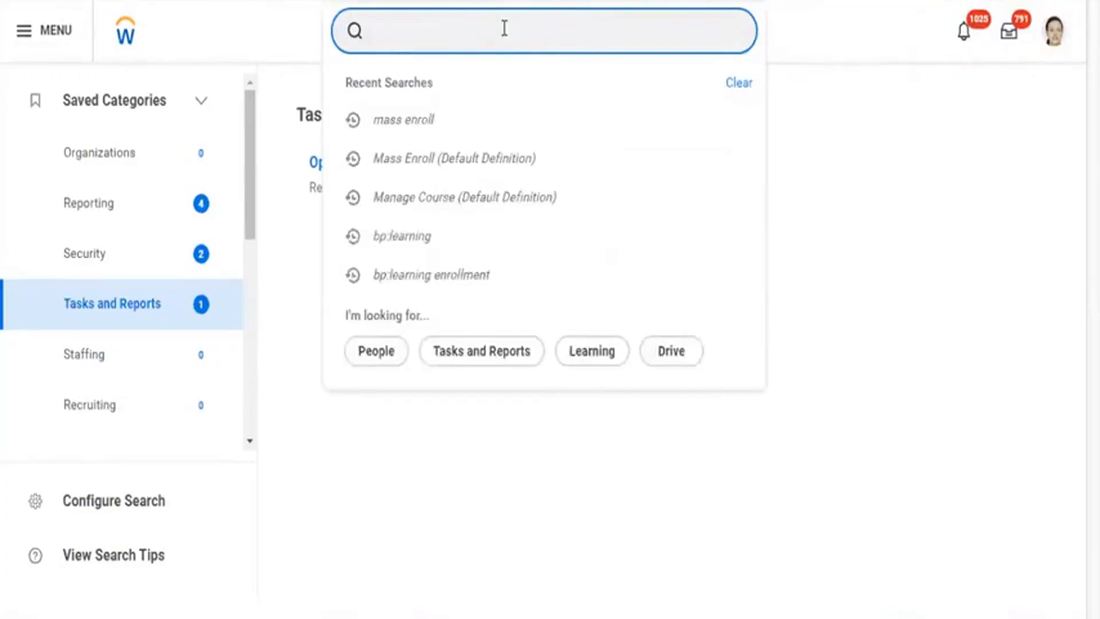
type("enroll")
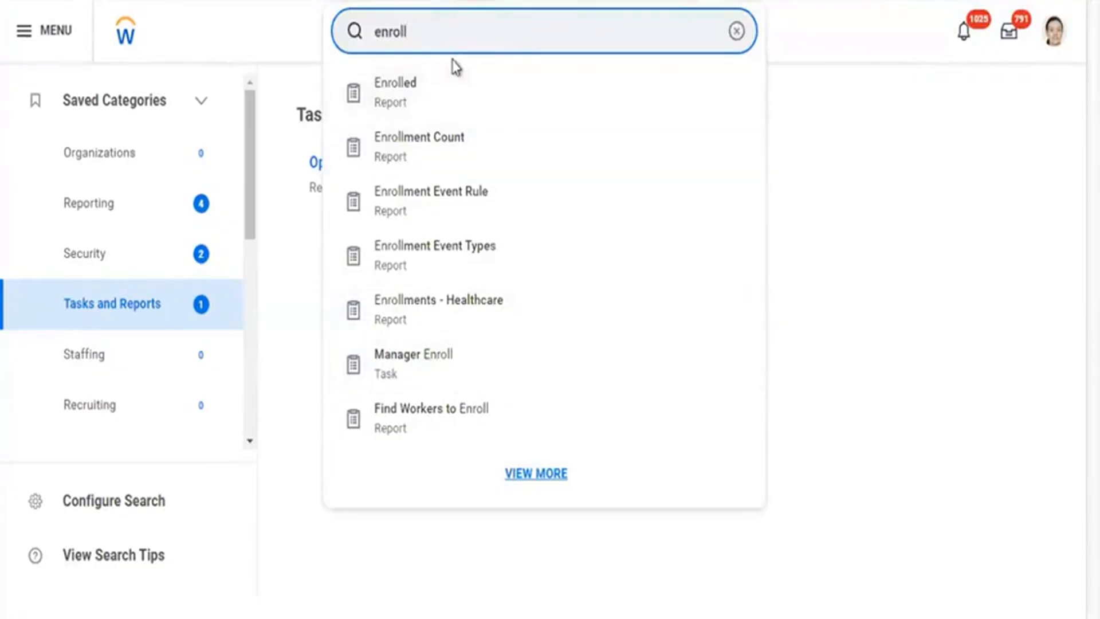
type("int")
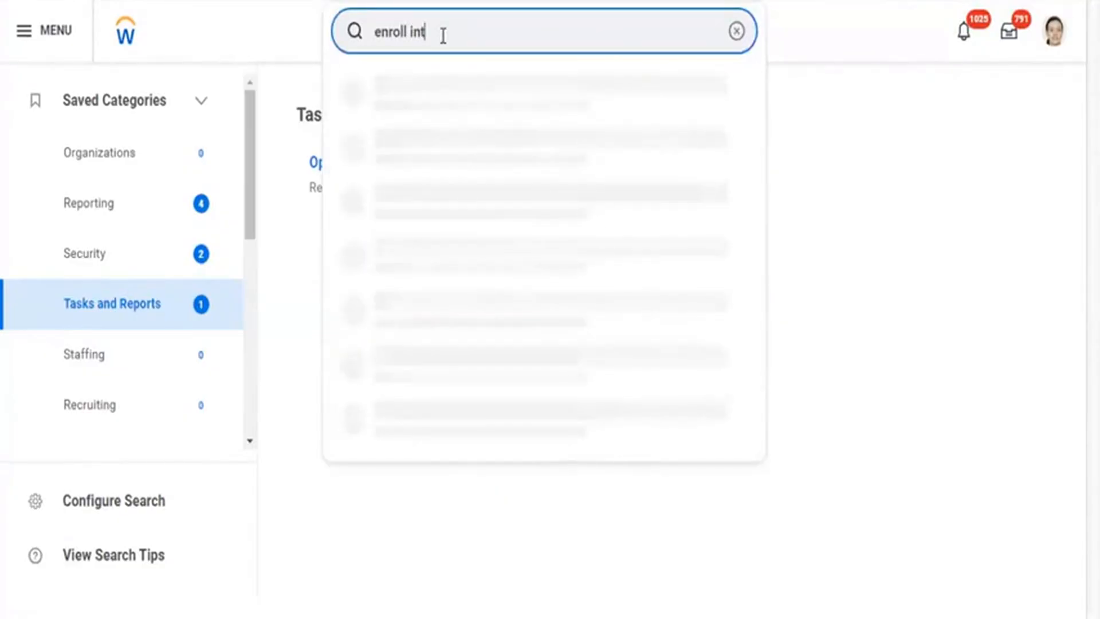
type("0")
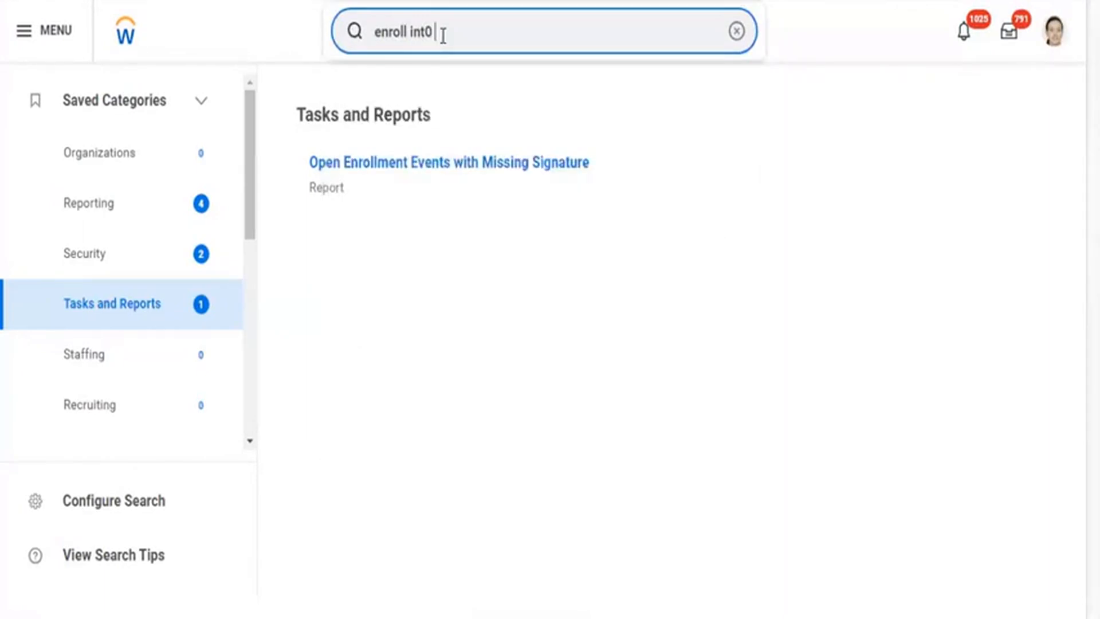
key("BackSpace")
key("BackSpace")
key("BackSpace")
key("BackSpace")
key("BackSpace")
key("BackSpace")
key("BackSpace")
key("BackSpace")
key("BackSpace")
key("BackSpace")
key("BackSpace")
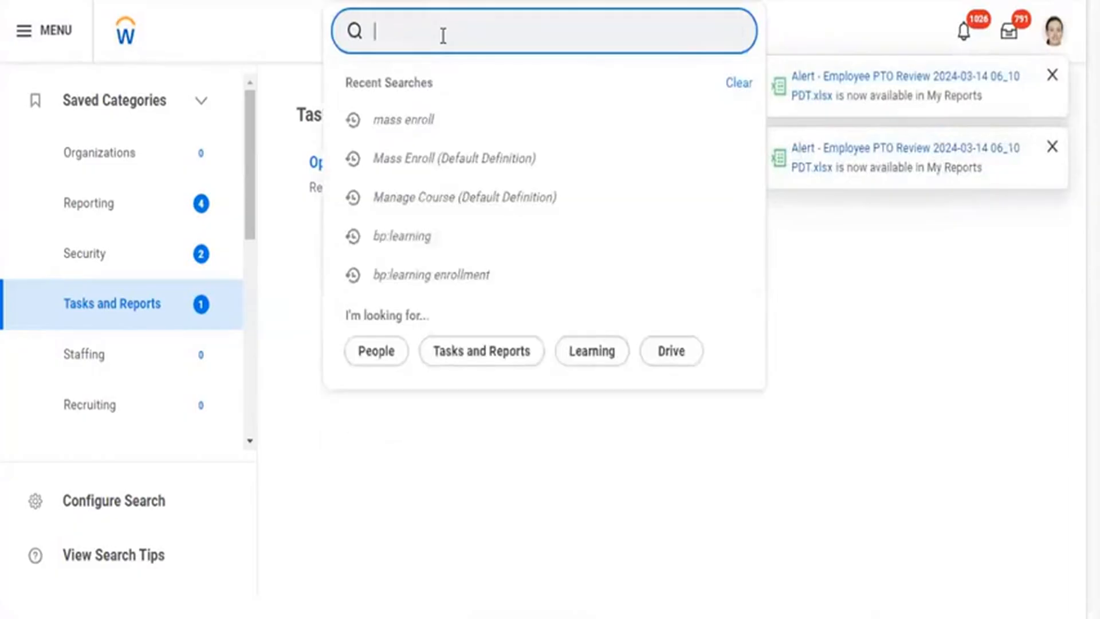
Open the signed-in user's account menu.
left_click(1058, 41)
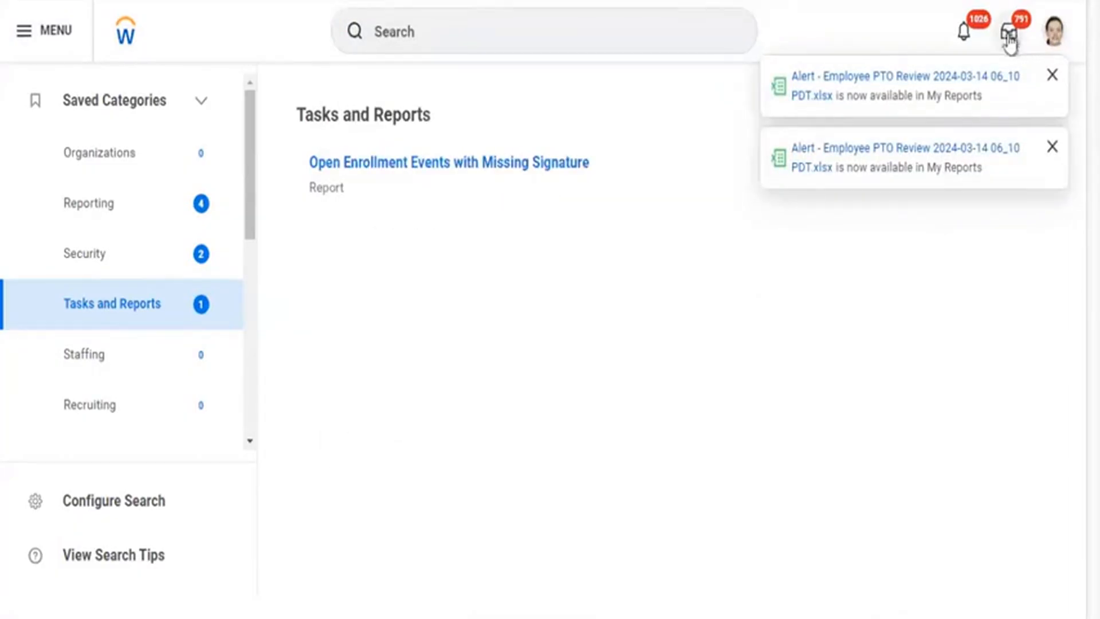
left_click(1058, 42)
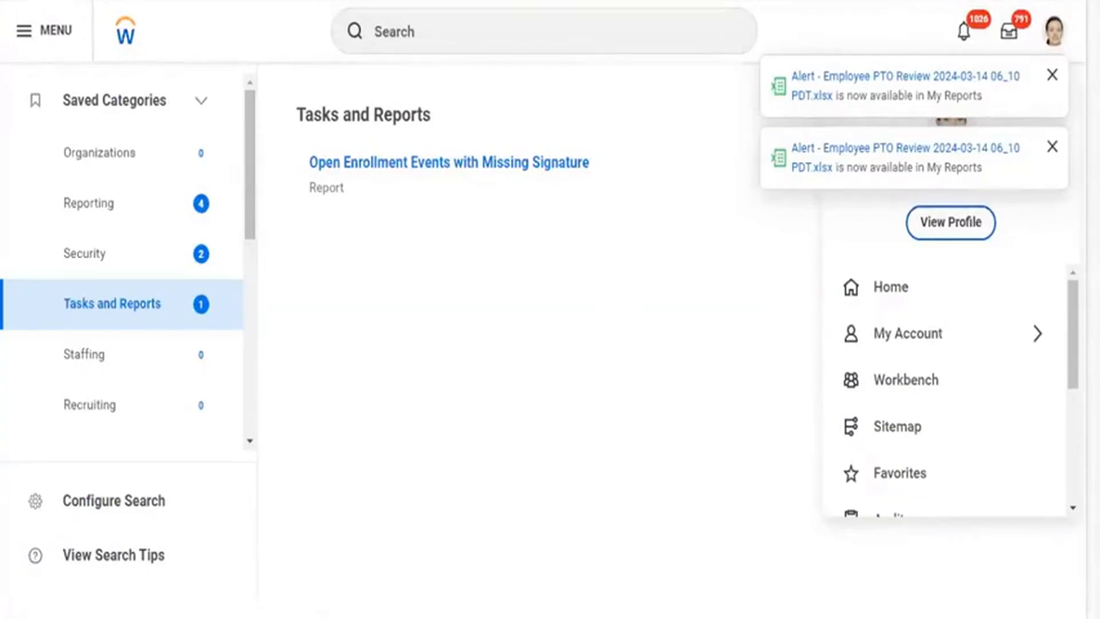
Dismiss the report alerts and search for "enroll em".
left_click(1053, 75)
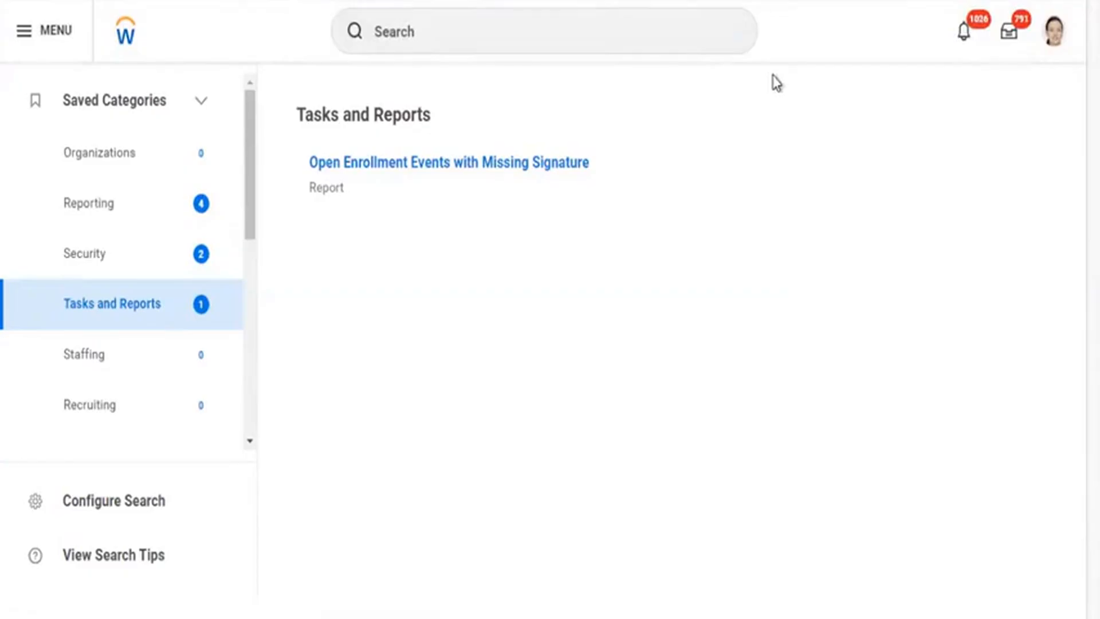
left_click(501, 32)
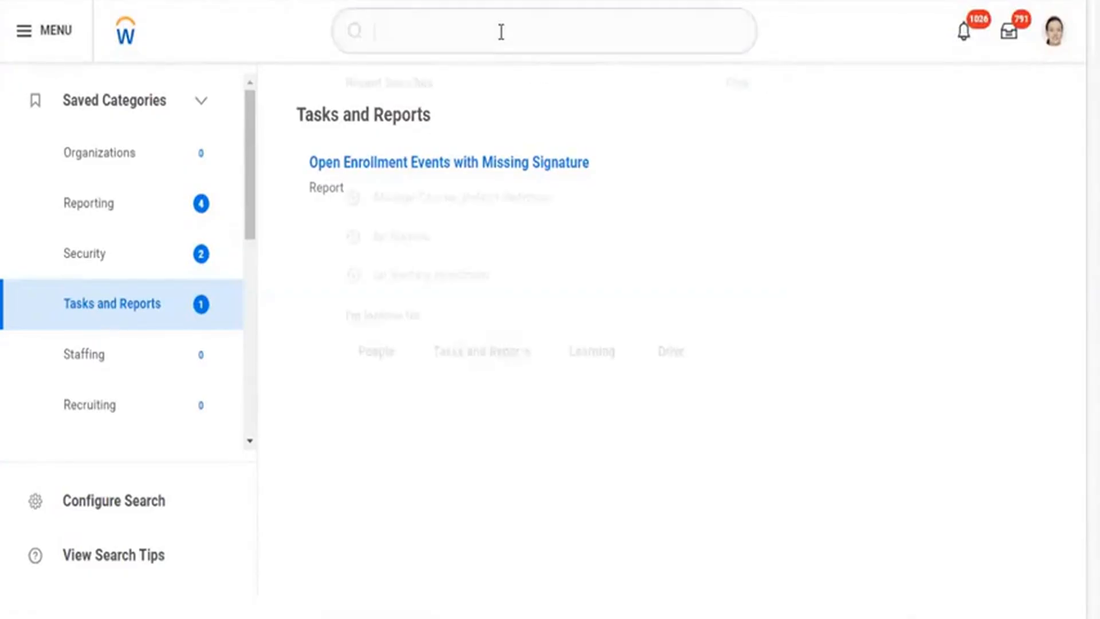
type("m")
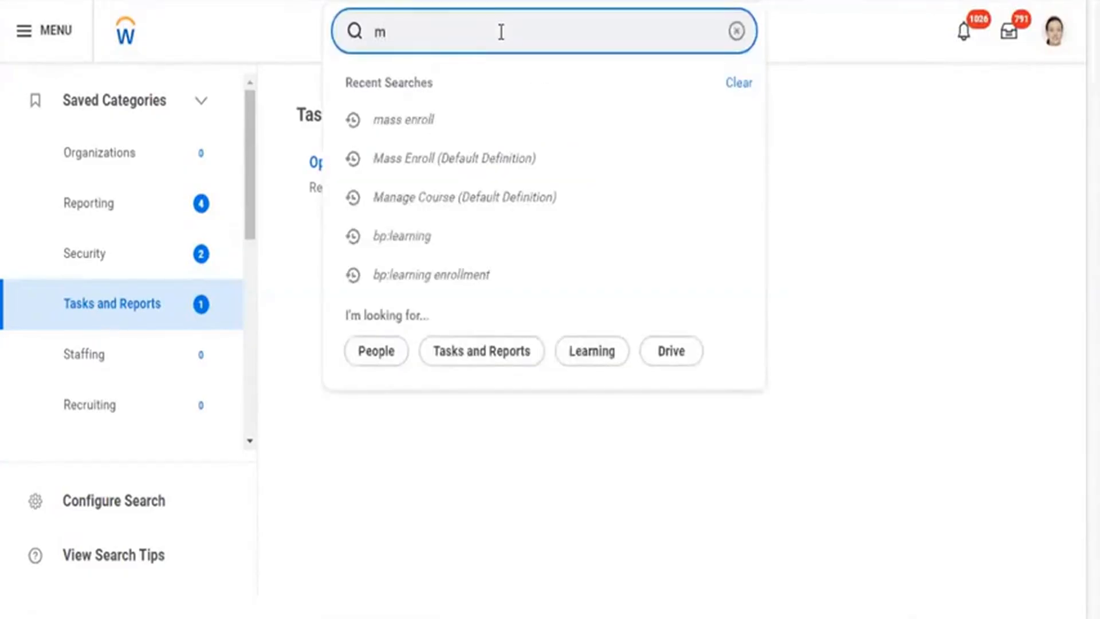
key("BackSpace")
type("enrol")
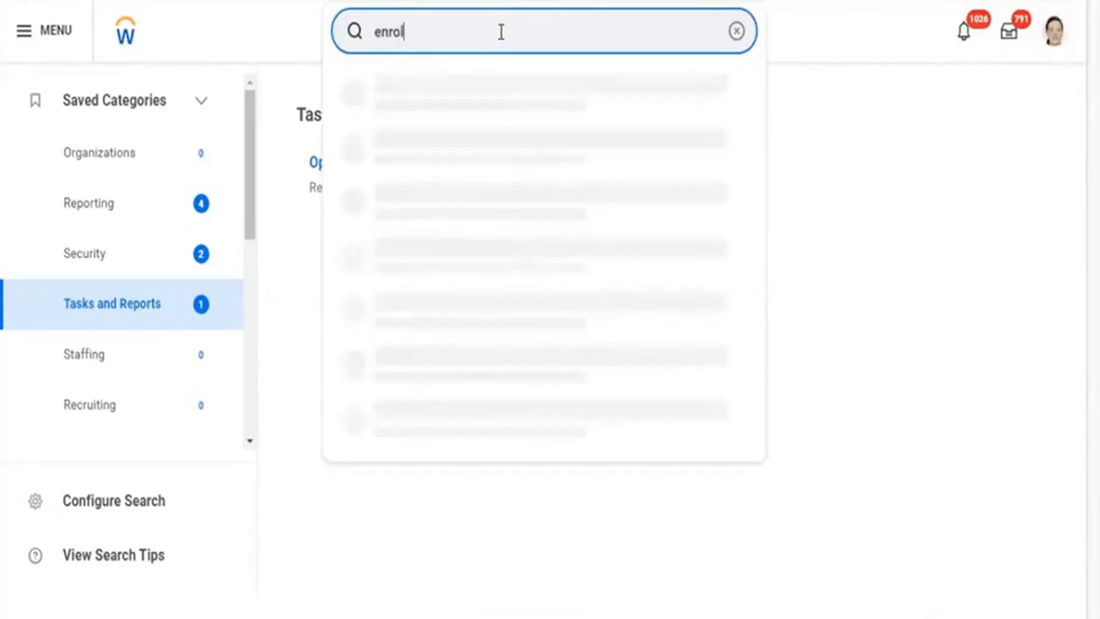
type("l ")
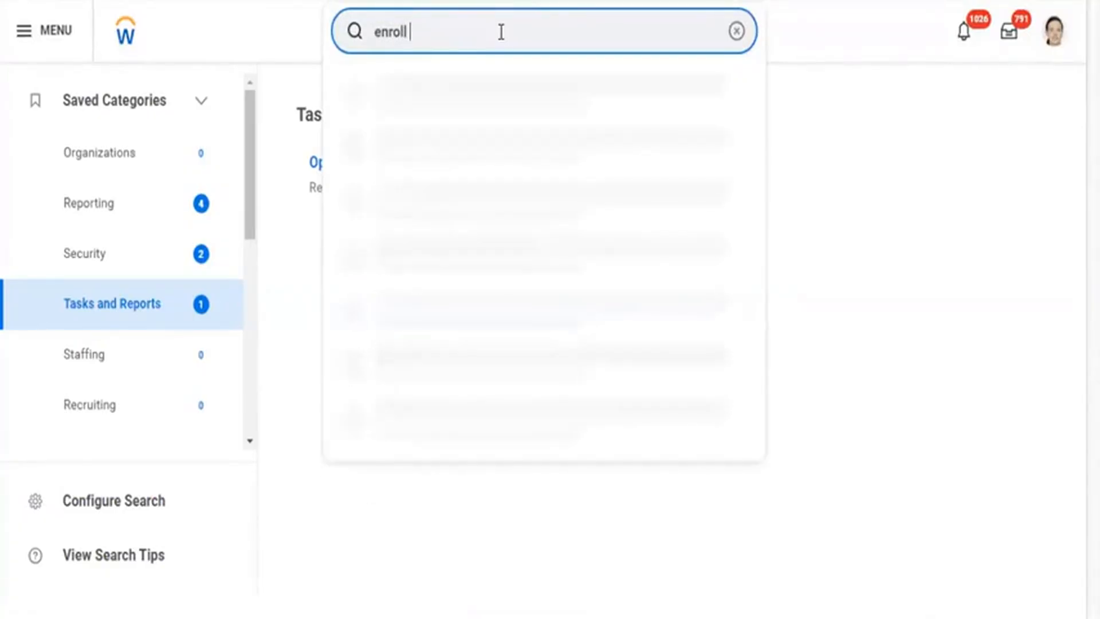
type("em")
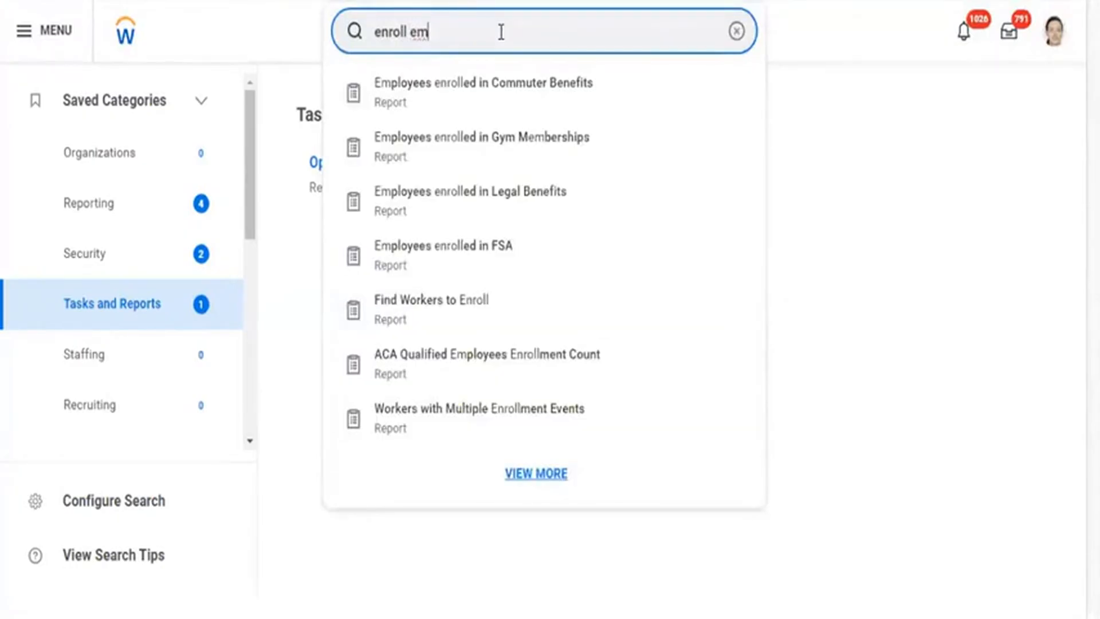
Open the Find Workers to Enroll report and filter its workers to the Assistant Controller job profile.
left_click(394, 321)
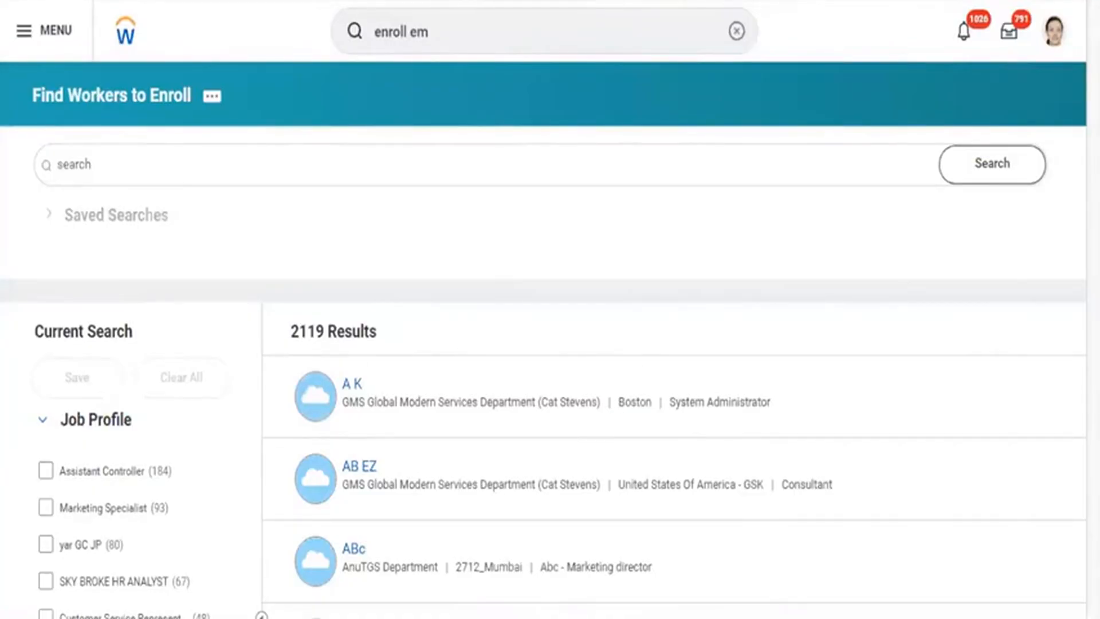
mouse_move(1092, 66)
left_mouse_down()
mouse_move(1092, 103)
mouse_move(886, 201)
left_mouse_up()
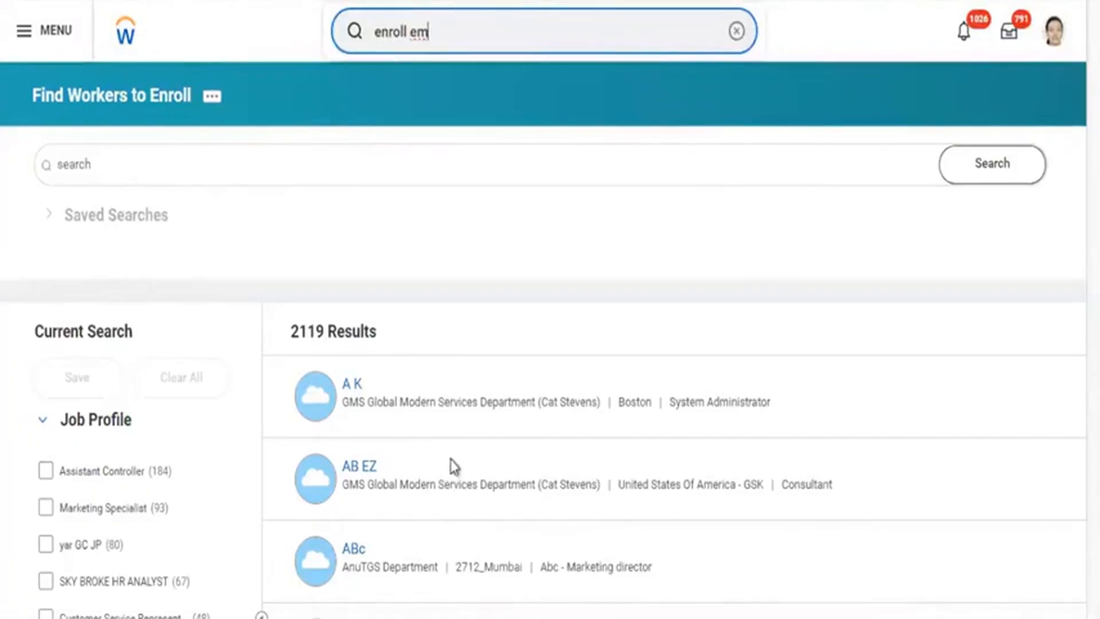
left_click(101, 484)
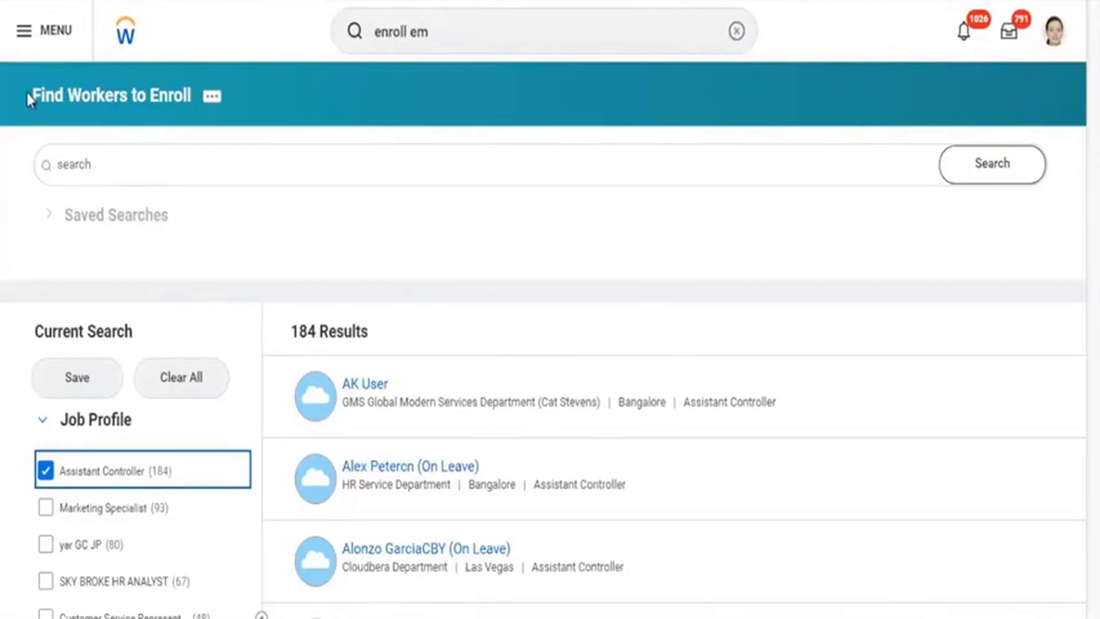
Copy the report title "Find Workers to Enroll" and paste it into the global search.
left_click_drag(27, 92, 193, 110)
key("ctrl+c")
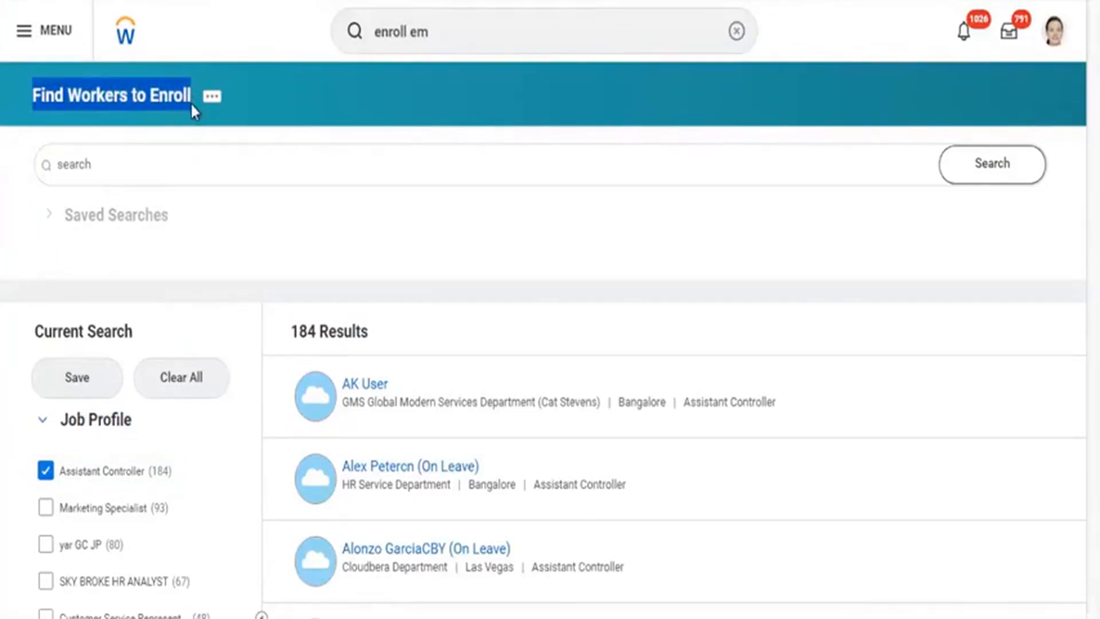
left_click(461, 34)
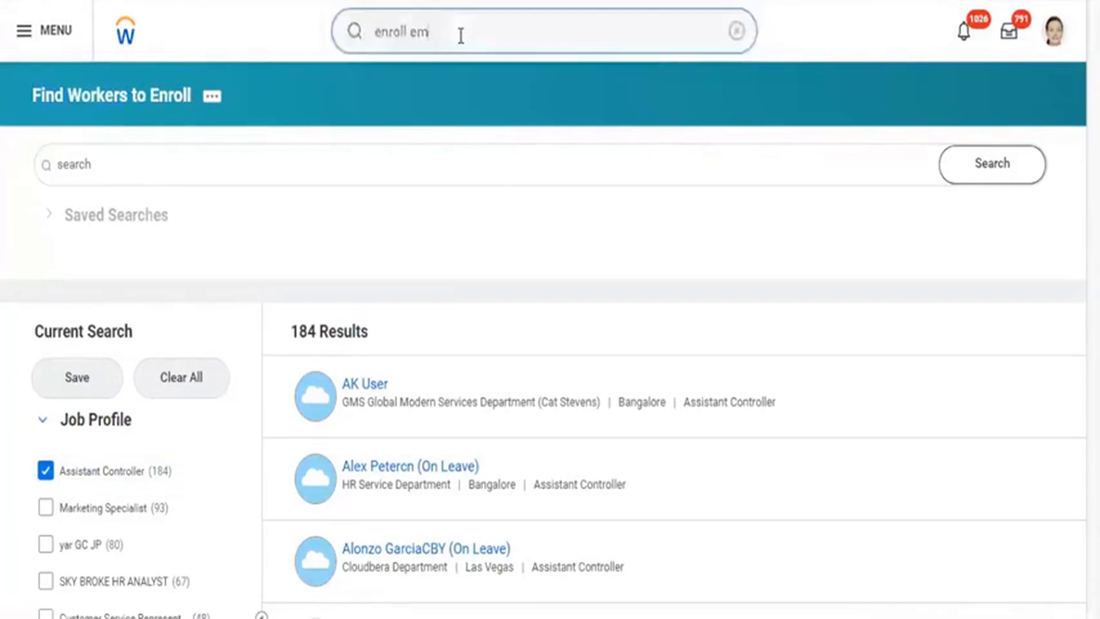
key("ctrl+a")
left_click(461, 35)
key("ctrl+v")
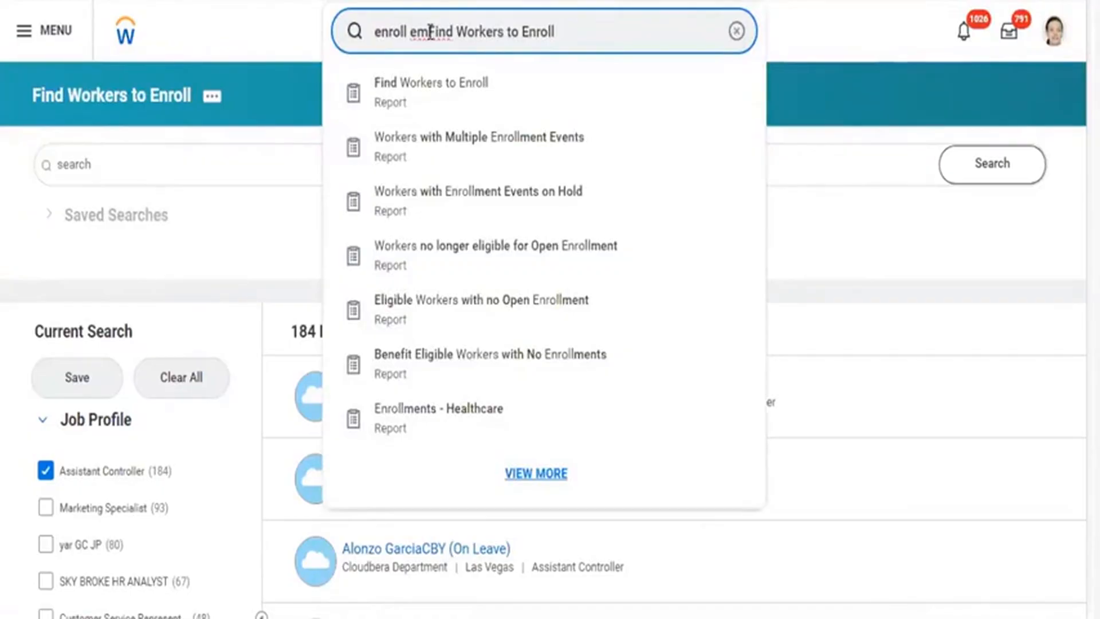
Remove the leftover "enroll em" from the search text and reopen the Find Workers to Enroll report.
left_click(430, 31)
key("BackSpace")
key("BackSpace")
key("BackSpace")
key("BackSpace")
key("BackSpace")
key("BackSpace")
key("BackSpace")
key("BackSpace")
key("BackSpace")
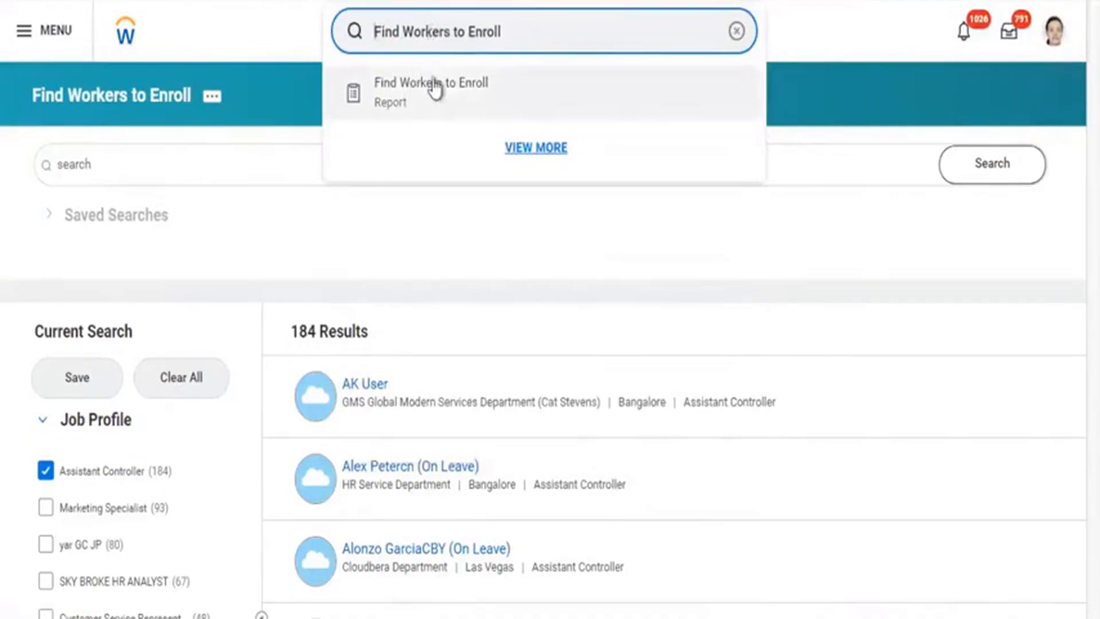
left_click(433, 91)
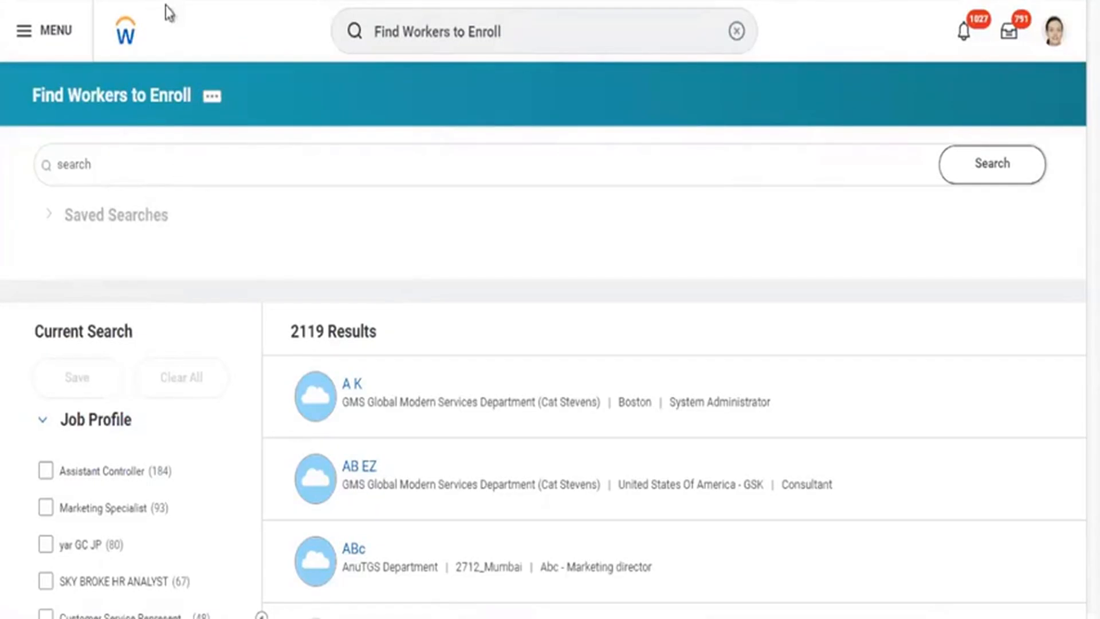
Replace the global search text with "create course".
left_click(737, 31)
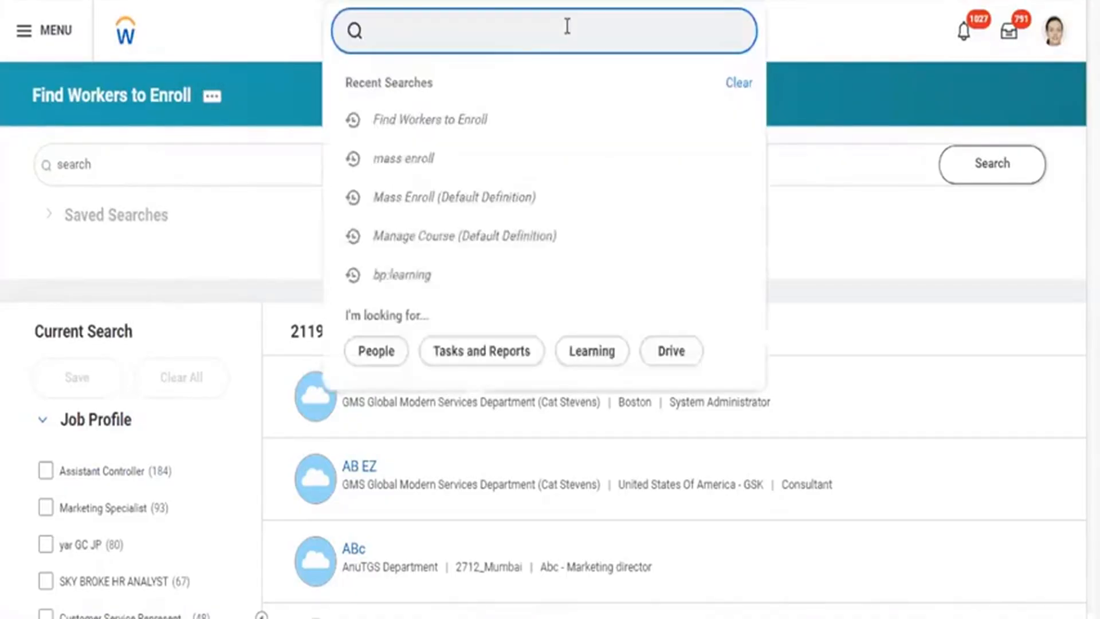
left_click(503, 44)
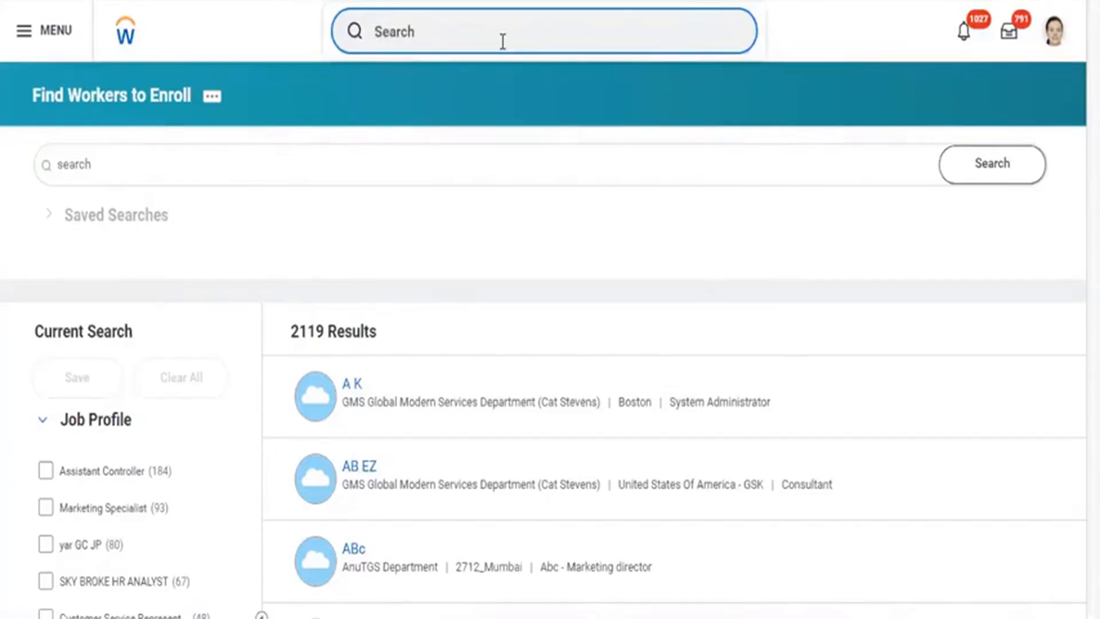
type("create")
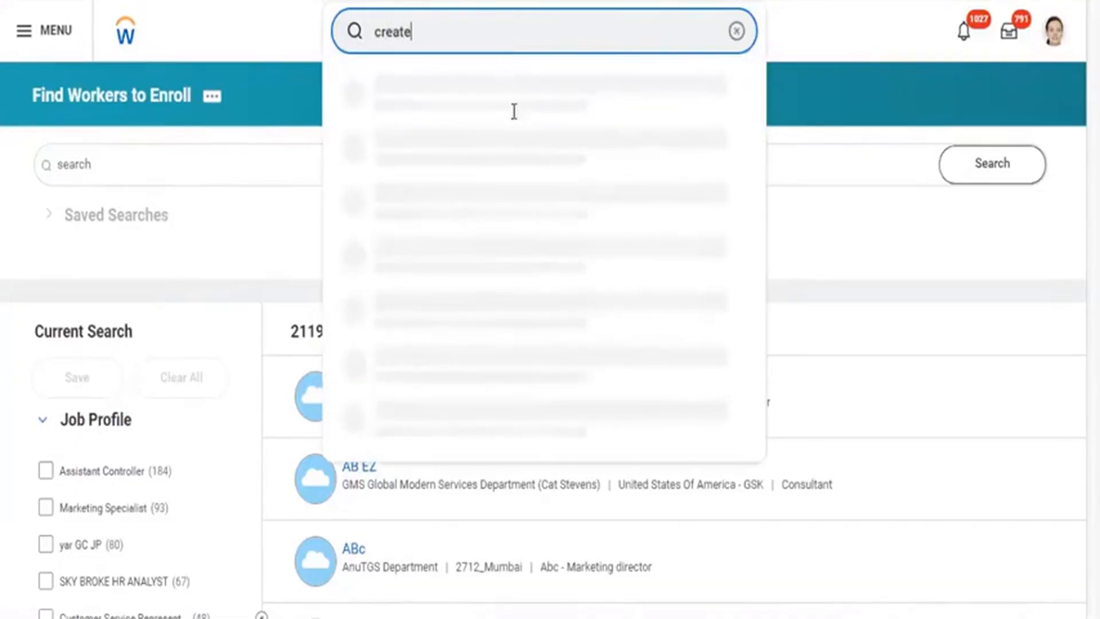
type(" s")
key("BackSpace")
type("course")
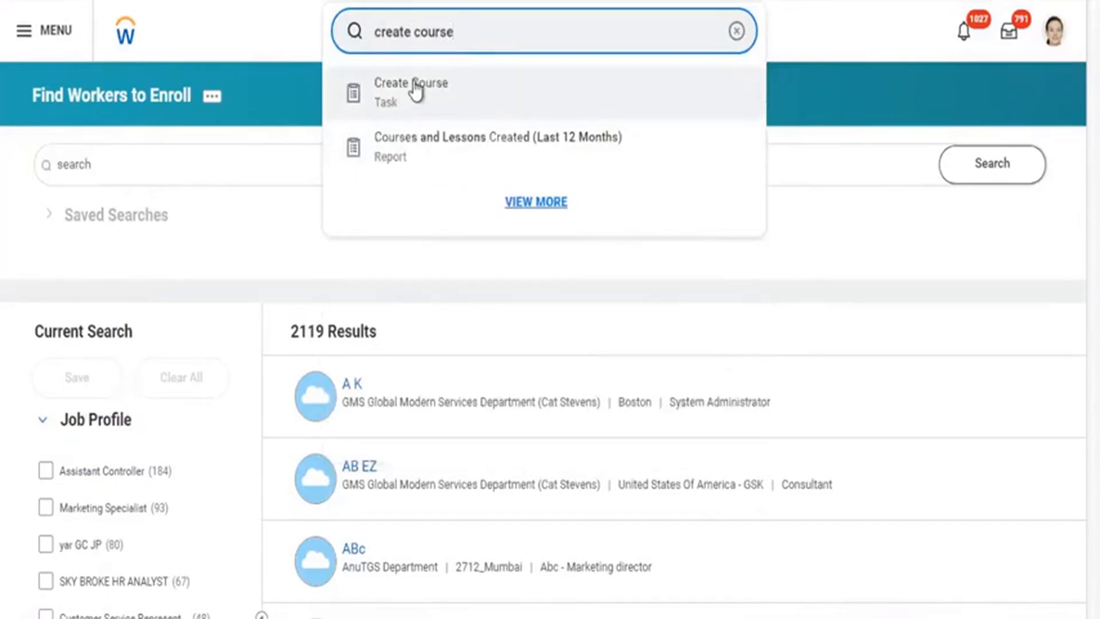
Start the Create Course task with the Create Digital Course type.
left_click(417, 87)
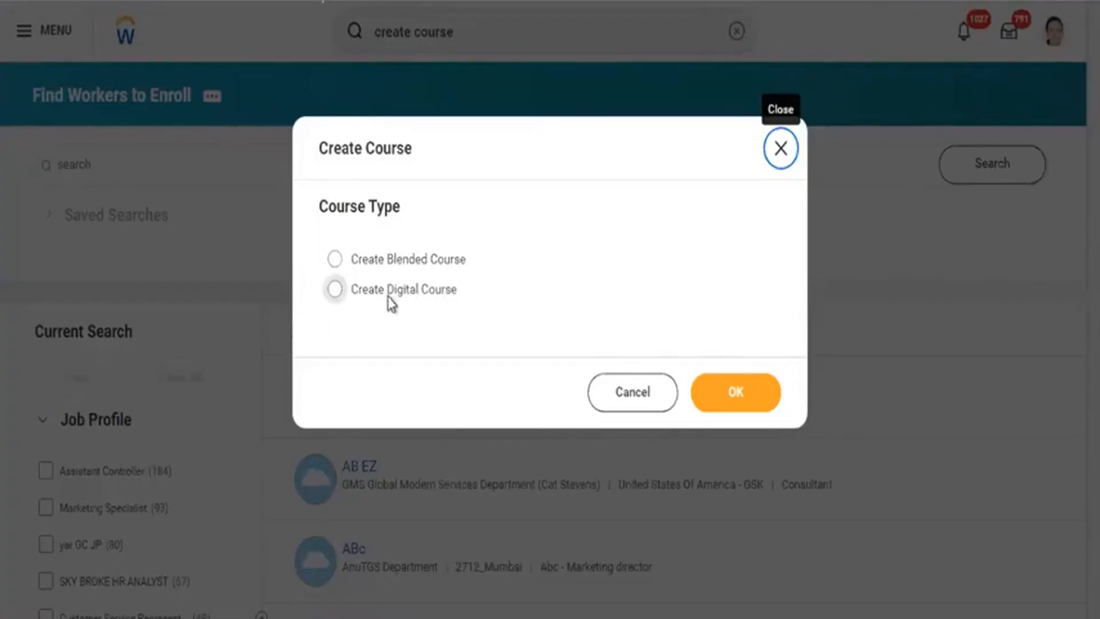
left_click(404, 290)
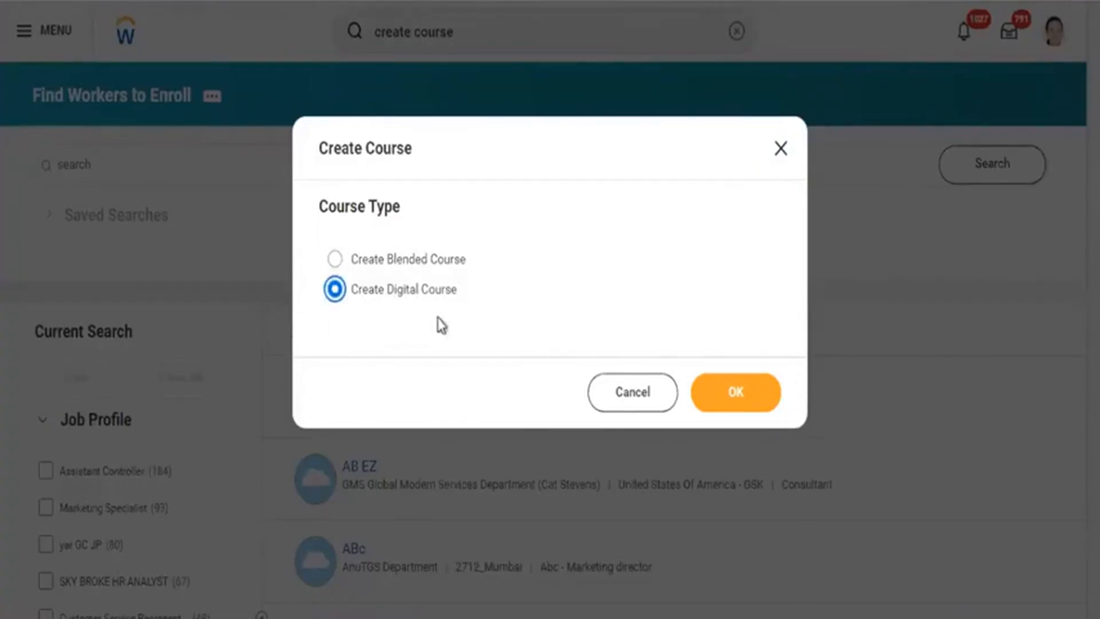
left_click(737, 403)
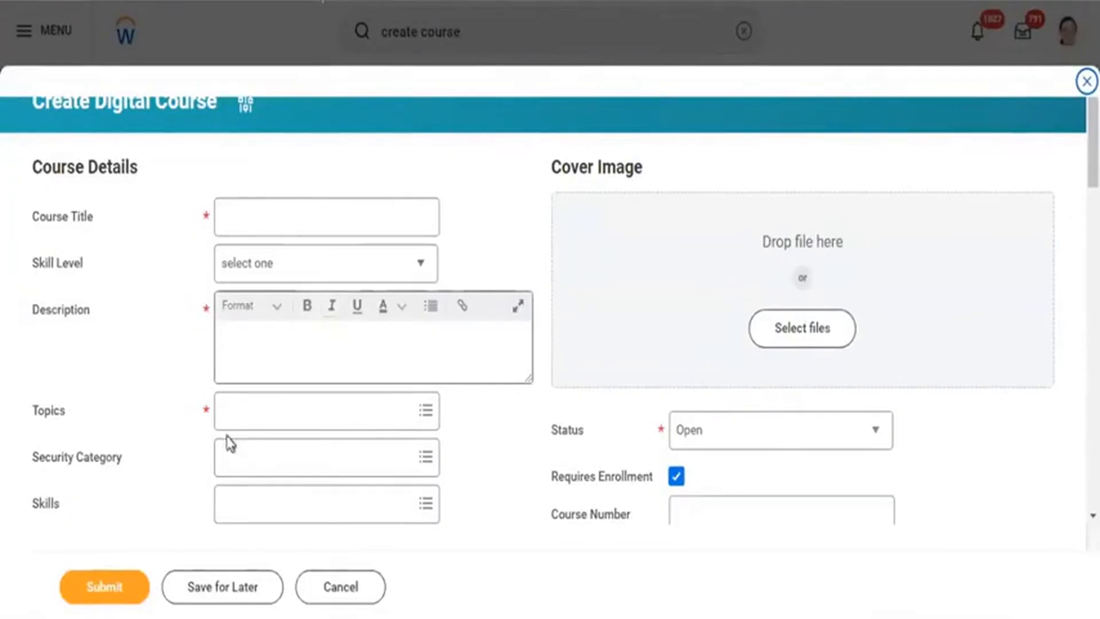
Examine the available course topics and the Expiration Rules section of the digital course form.
left_click(262, 401)
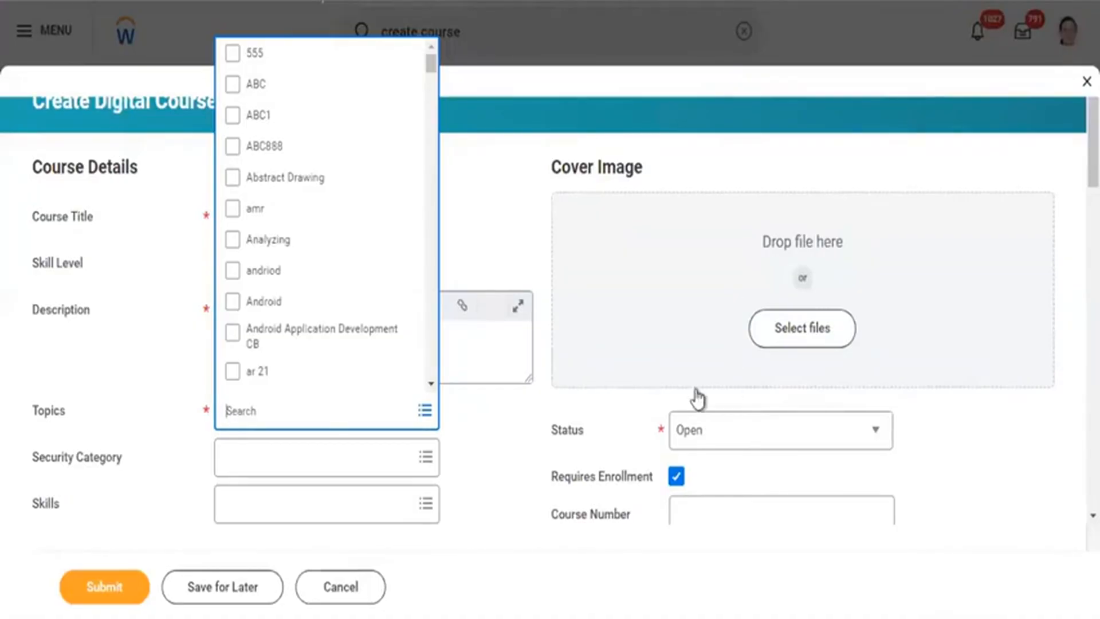
left_click(1094, 149)
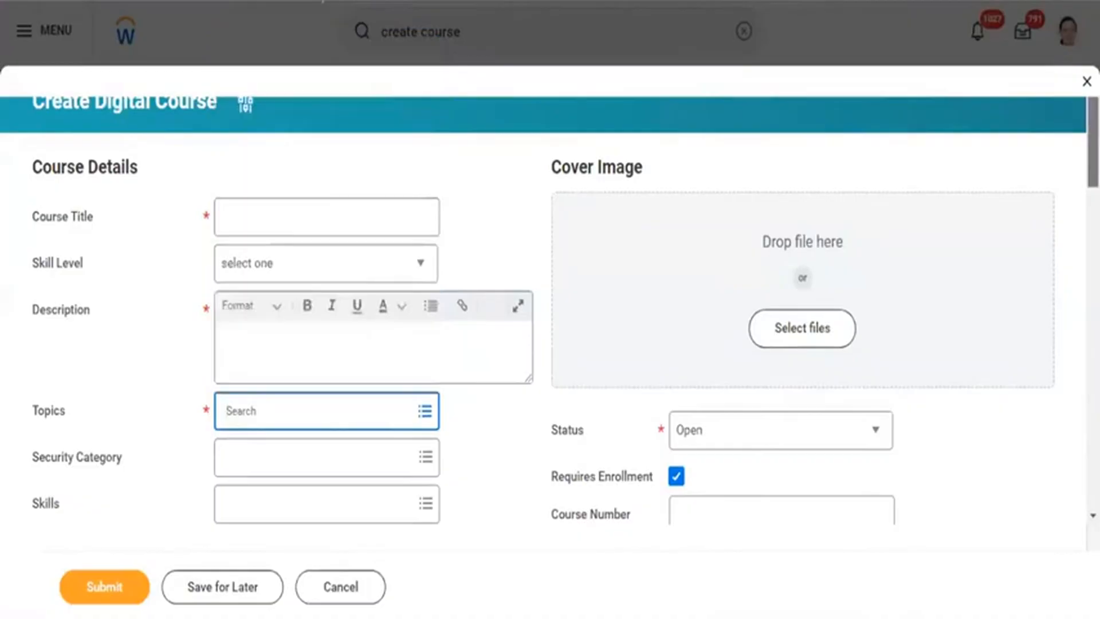
left_click_drag(1093, 149, 1093, 303)
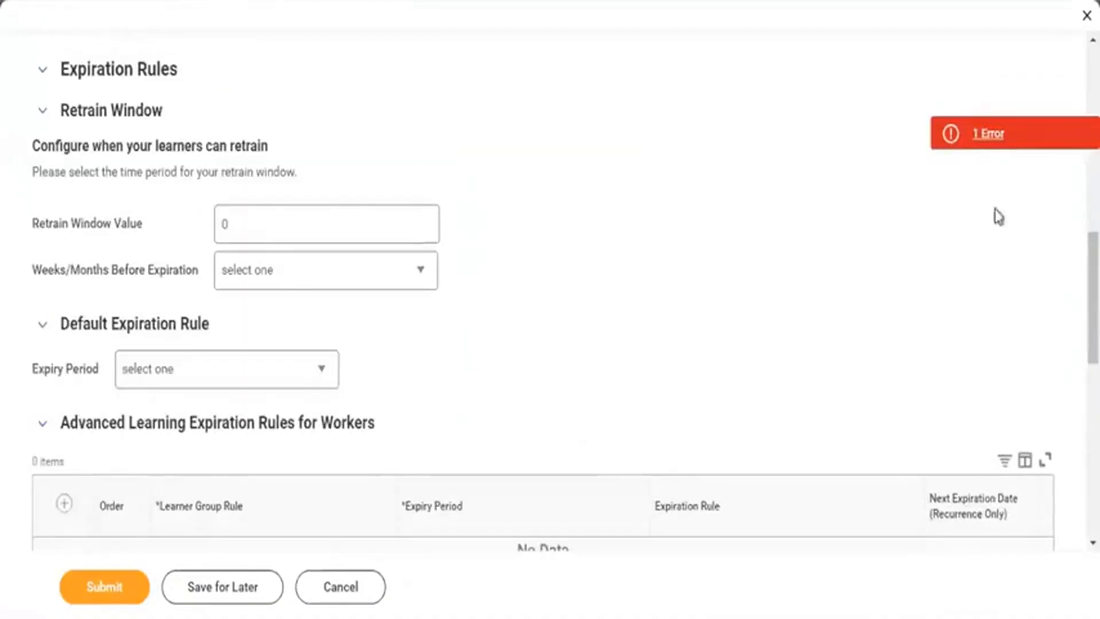
left_click_drag(1093, 298, 1094, 147)
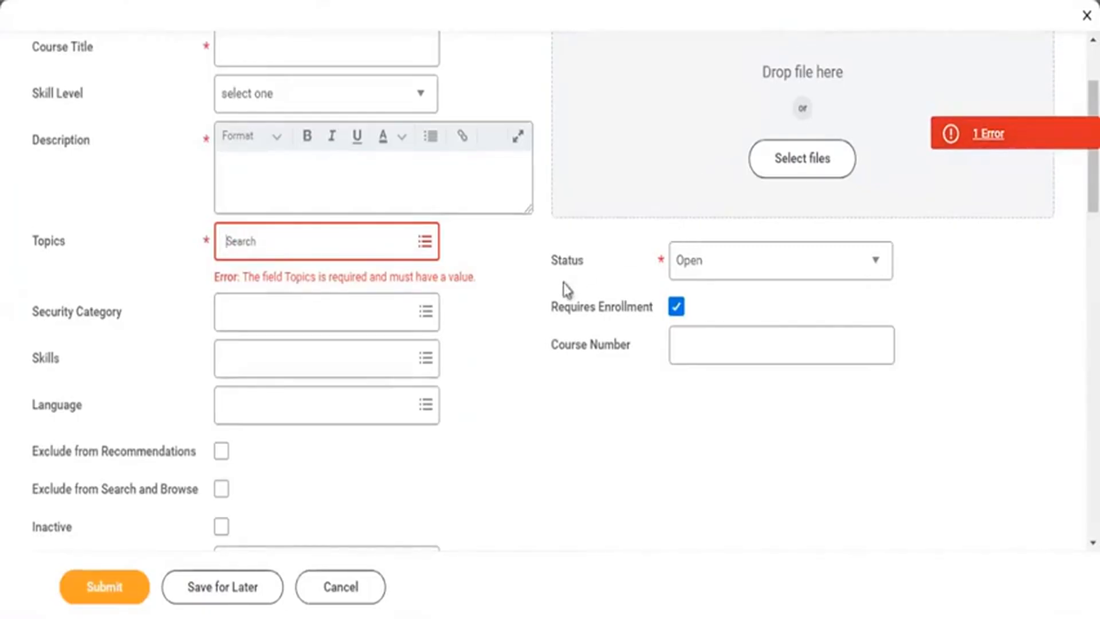
Set the digital course's status to Closed and return to the start of the form.
left_click(709, 261)
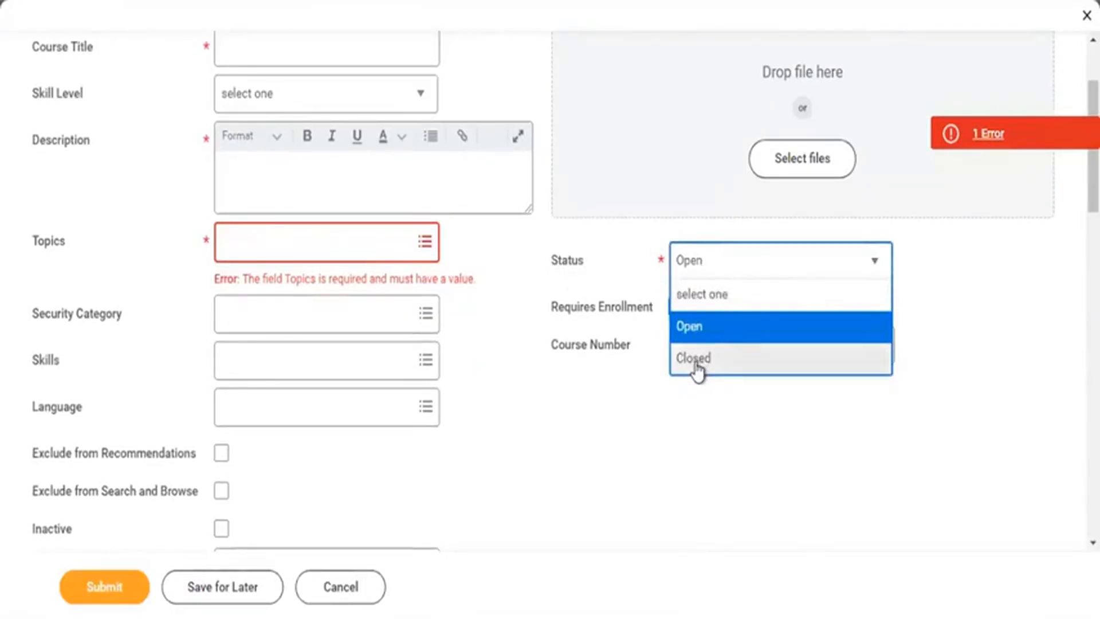
left_click(695, 361)
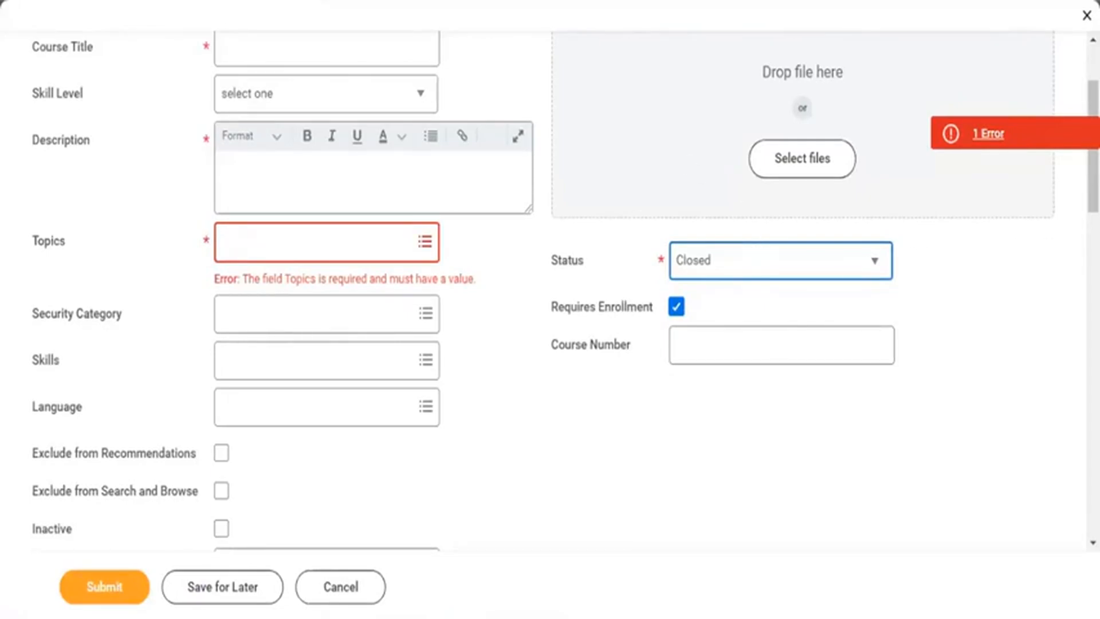
double_click(1077, 133)
scroll(550, 286, "up", 3)
key("ctrl+a")
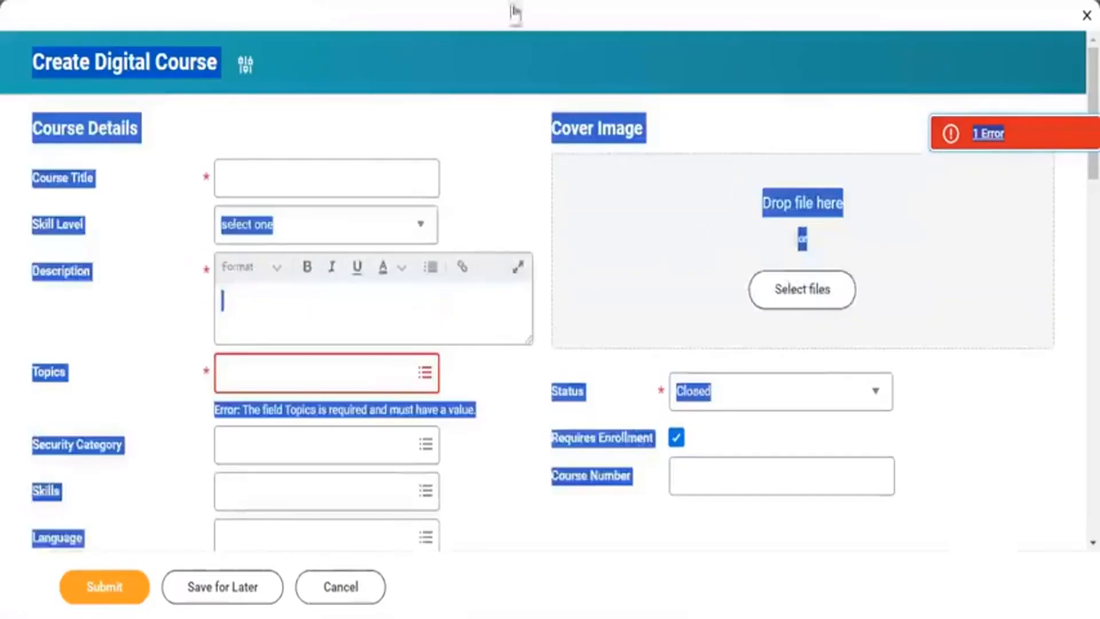
Enter "Test Course" as the course title.
left_click(336, 171)
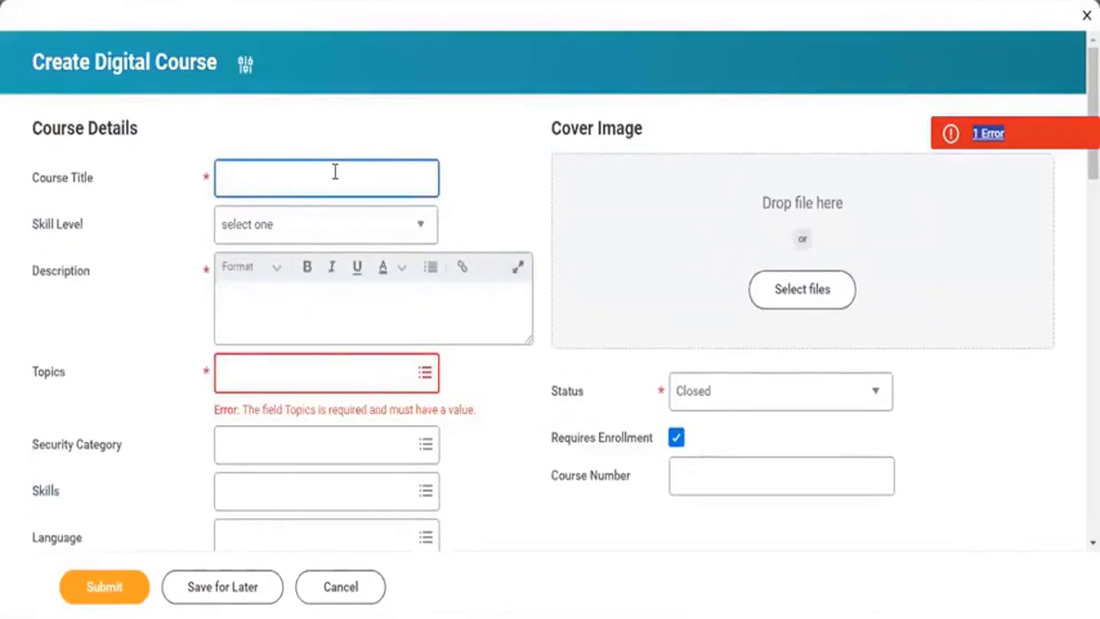
type("Test")
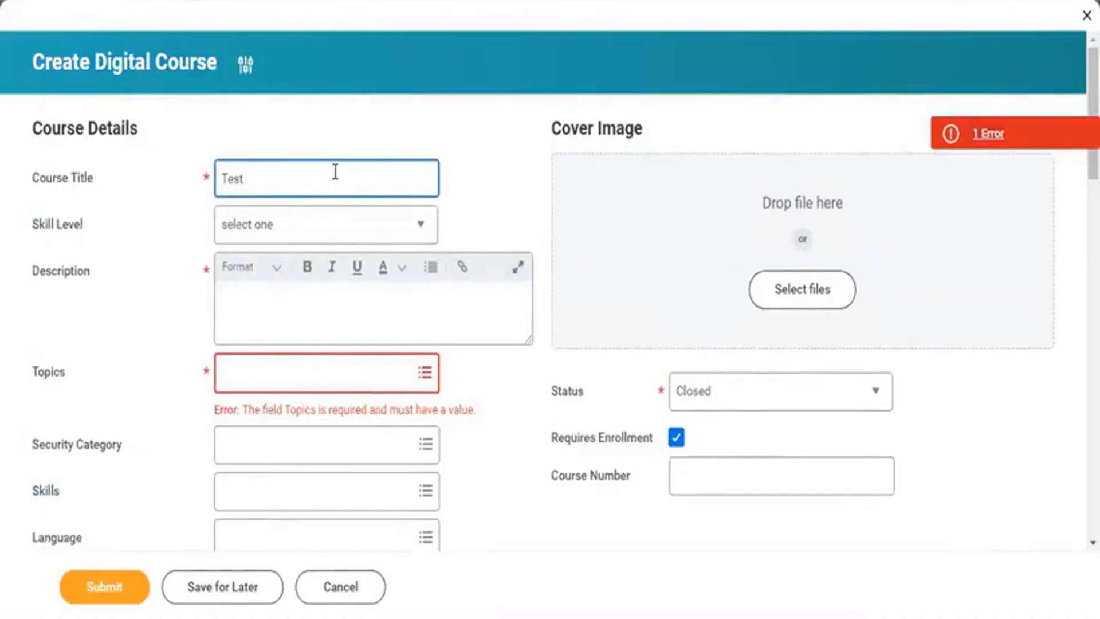
type(" Yourse")
left_click(252, 182)
key("BackSpace")
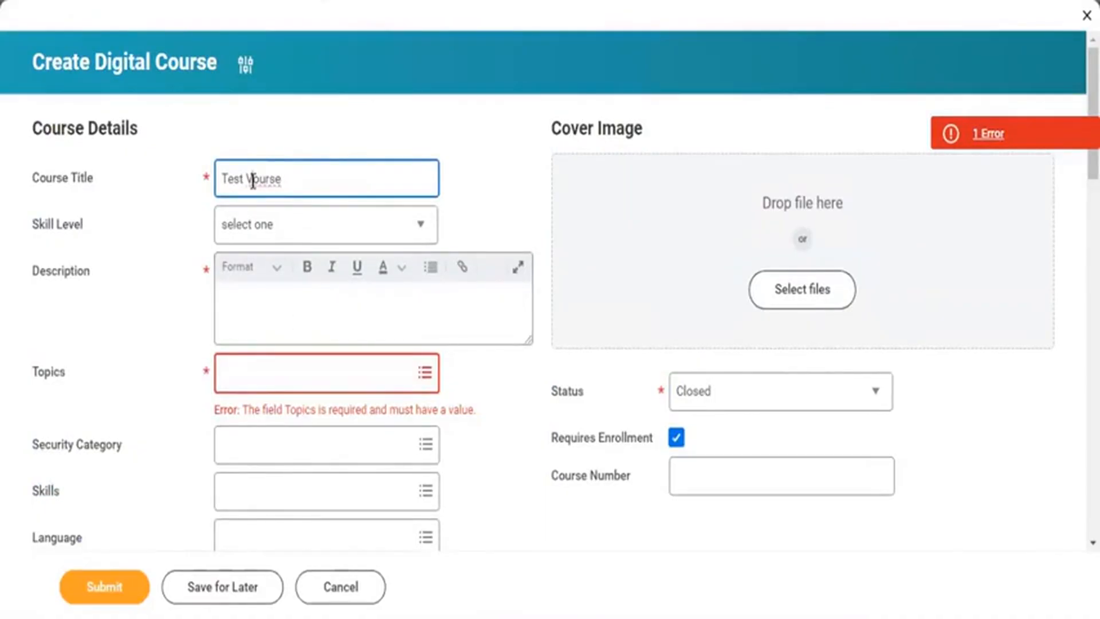
type("c")
key("BackSpace")
type("C")
Enter "testing" as the course description and select the Analyzing topic.
left_click(250, 303)
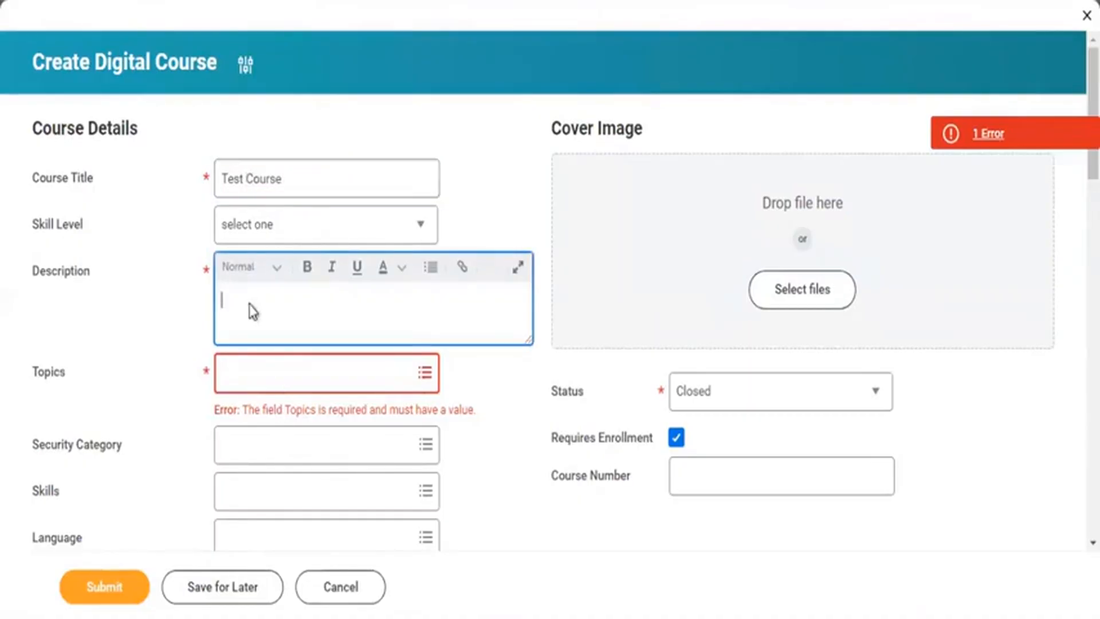
type("testin")
type("g")
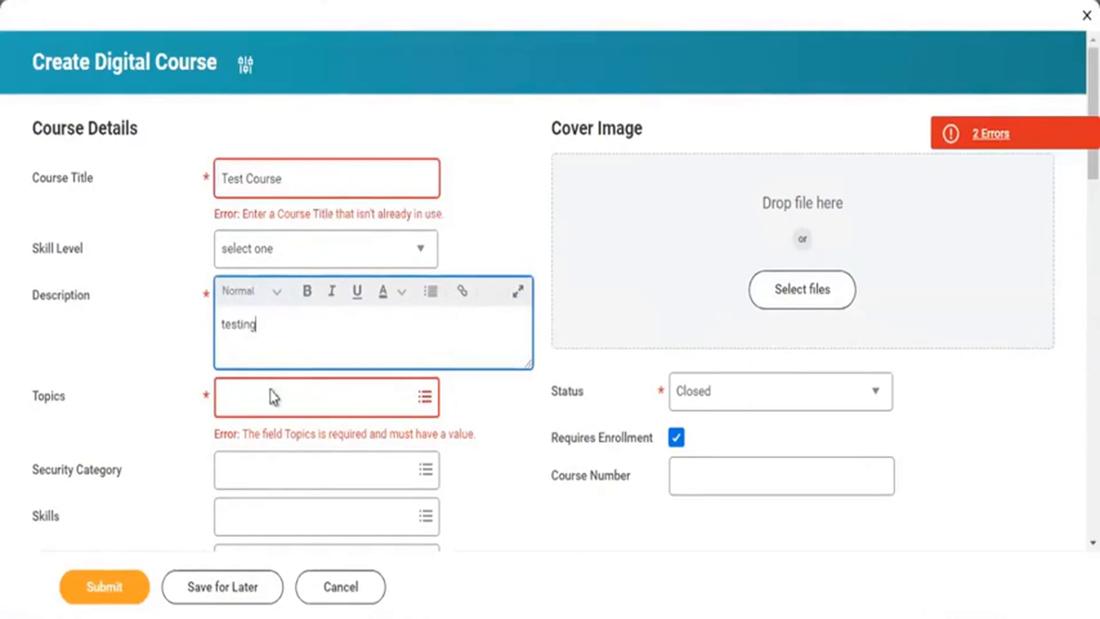
left_click(271, 397)
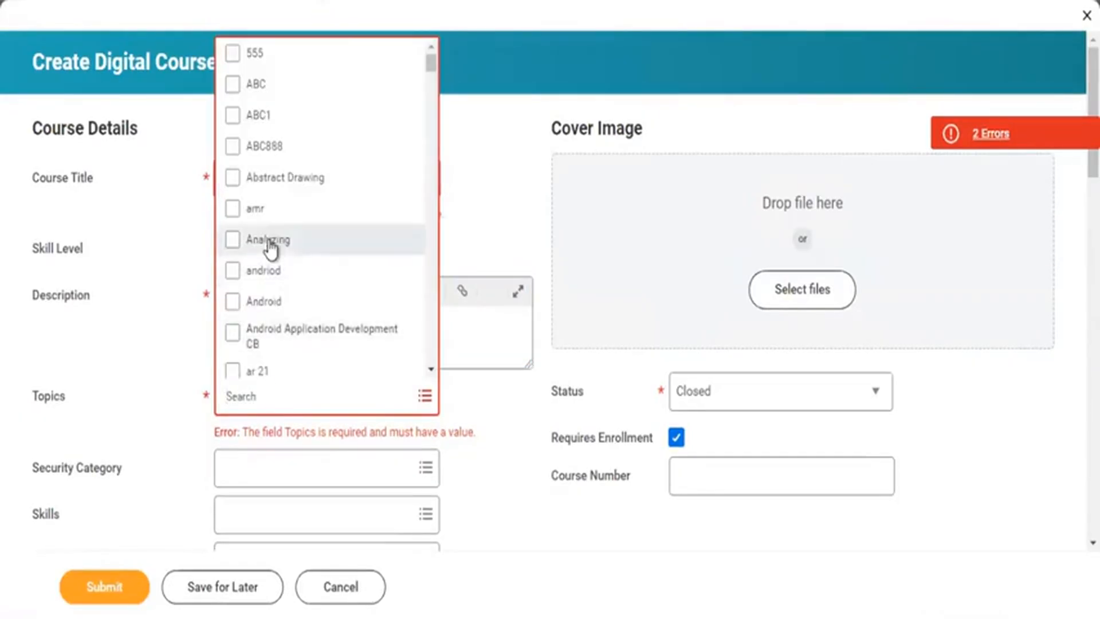
left_click(269, 243)
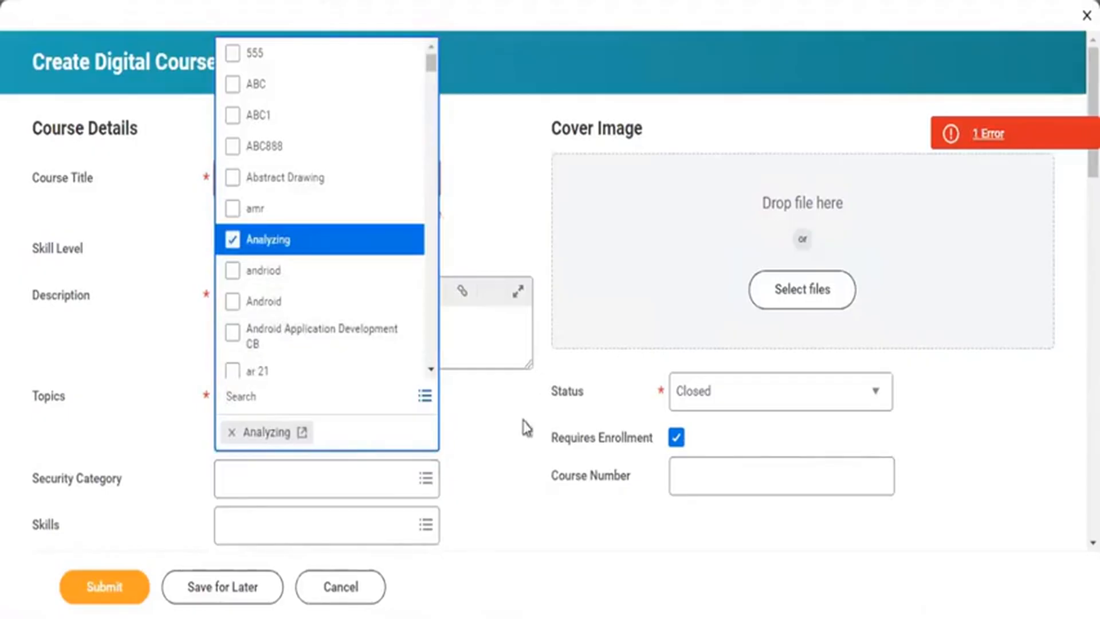
Examine the remaining sections of the digital course form and the lesson types available for a new lesson.
left_click(475, 412)
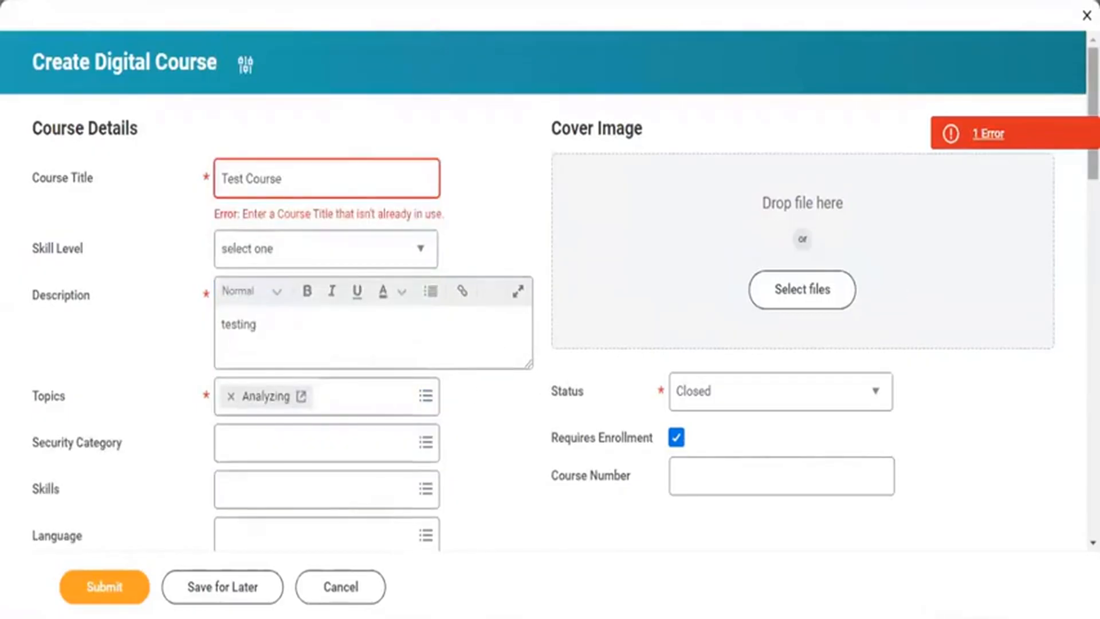
scroll(550, 287, "down", 5)
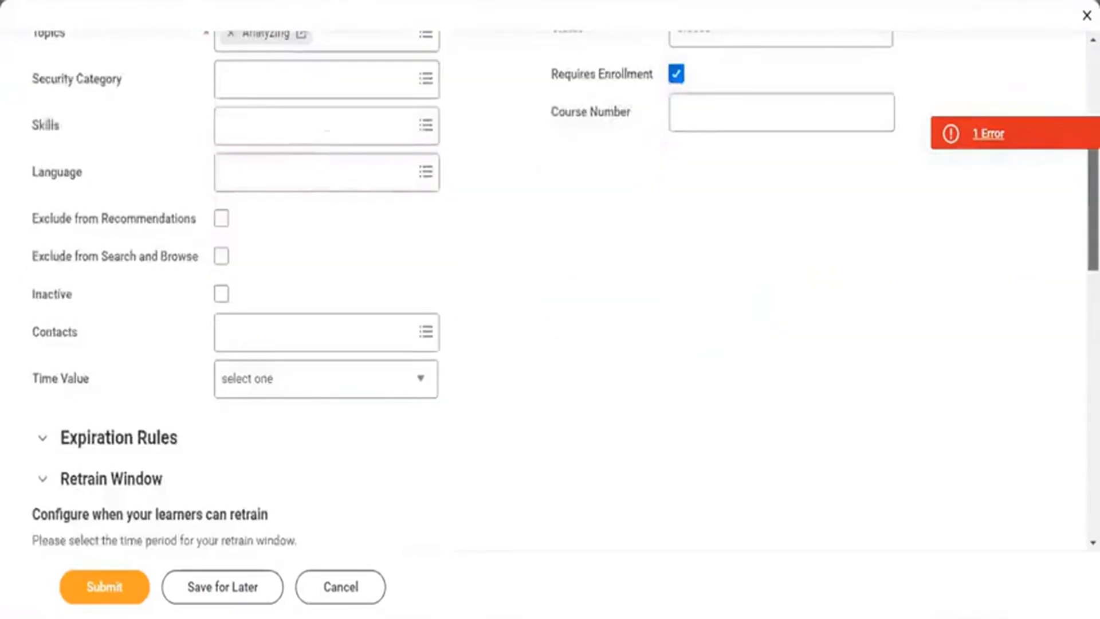
scroll(550, 287, "down", 10)
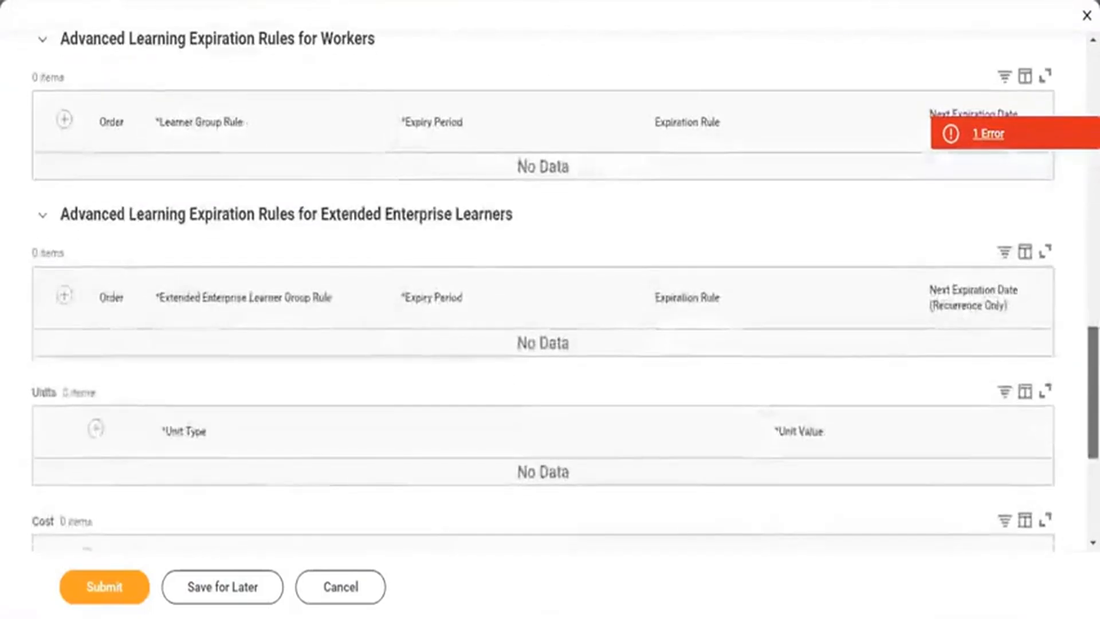
scroll(544, 286, "down", 5)
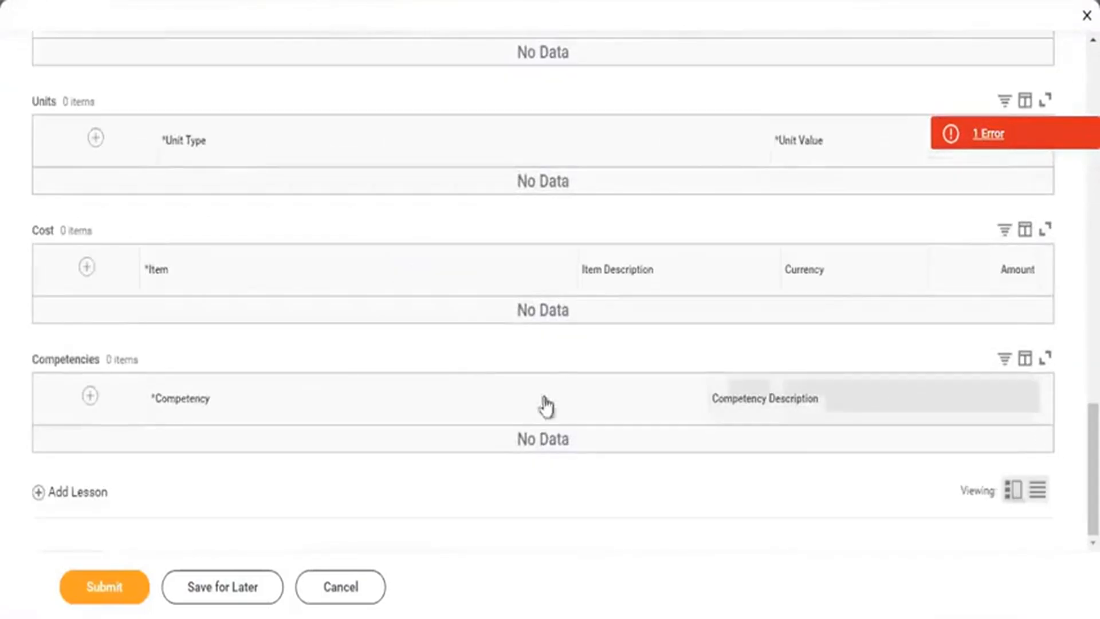
left_click(65, 496)
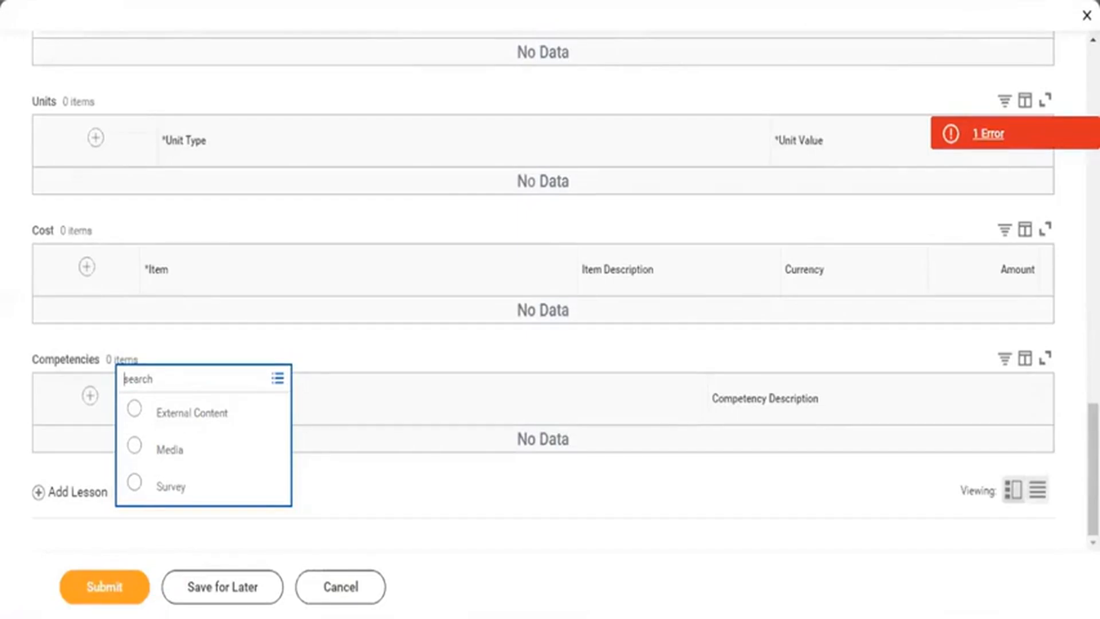
left_click(543, 52)
triple_click(544, 52)
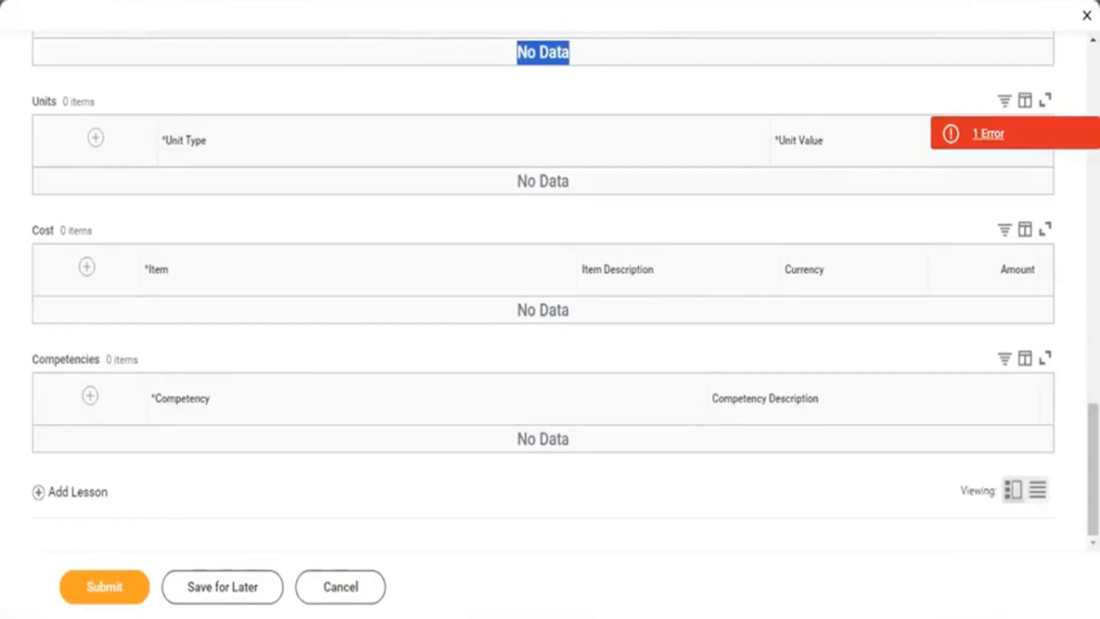
Cancel the digital course form, discard its changes and return to the home page.
scroll(728, 230, "up", 20)
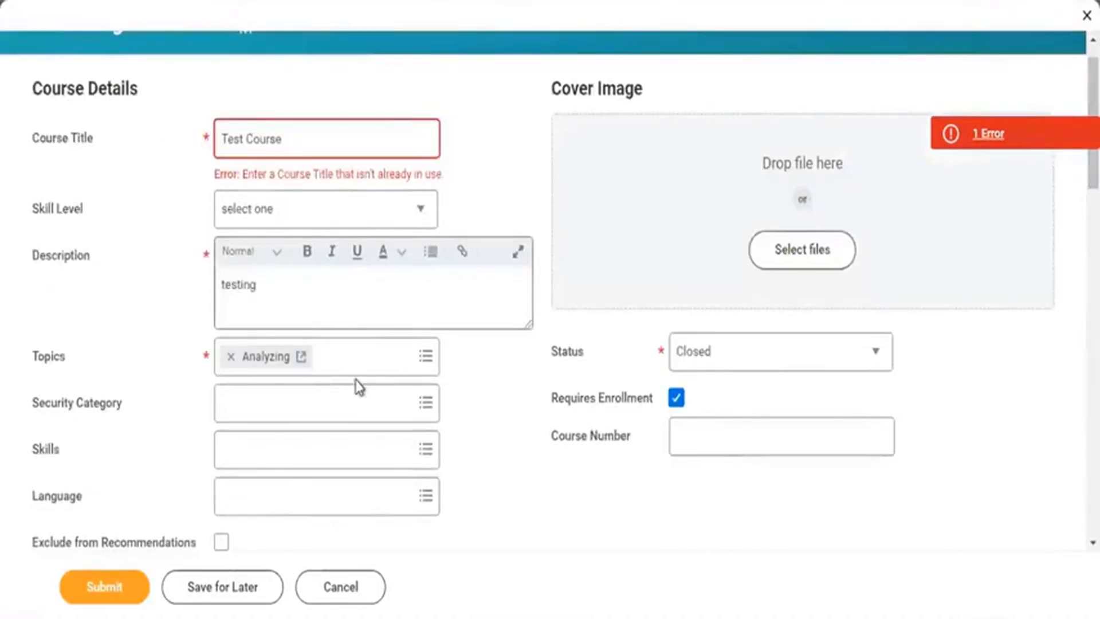
left_click(342, 587)
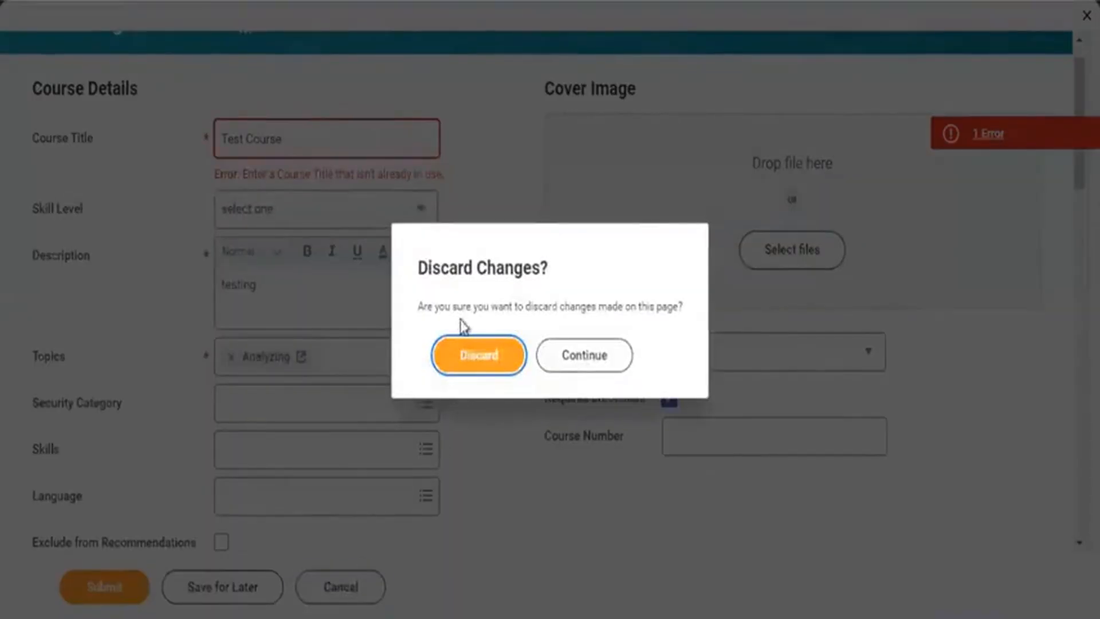
left_click(467, 356)
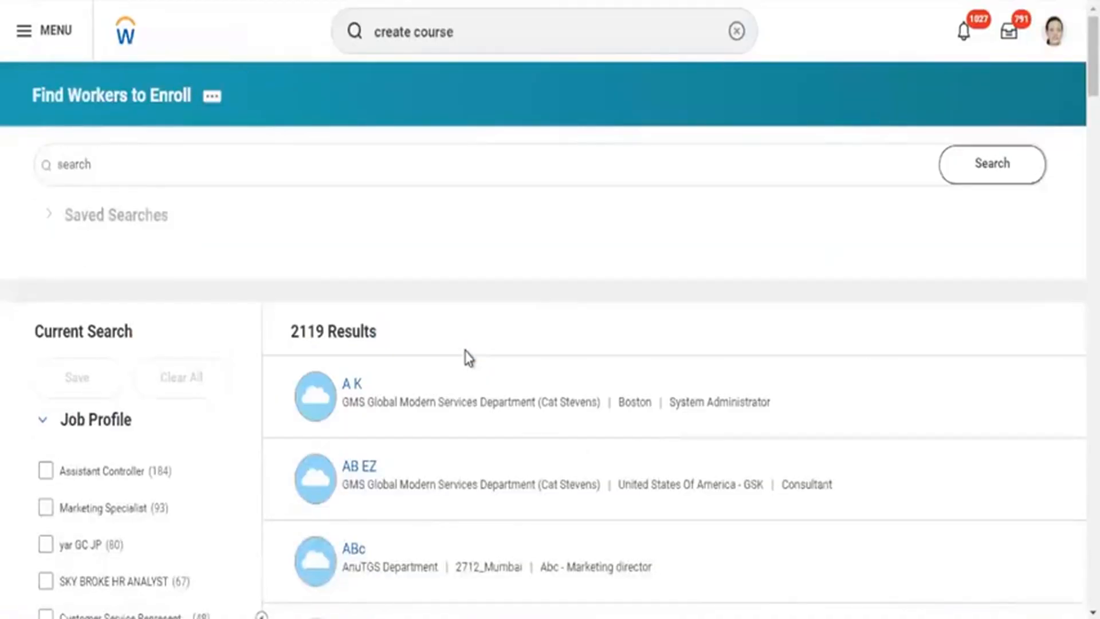
left_click(126, 36)
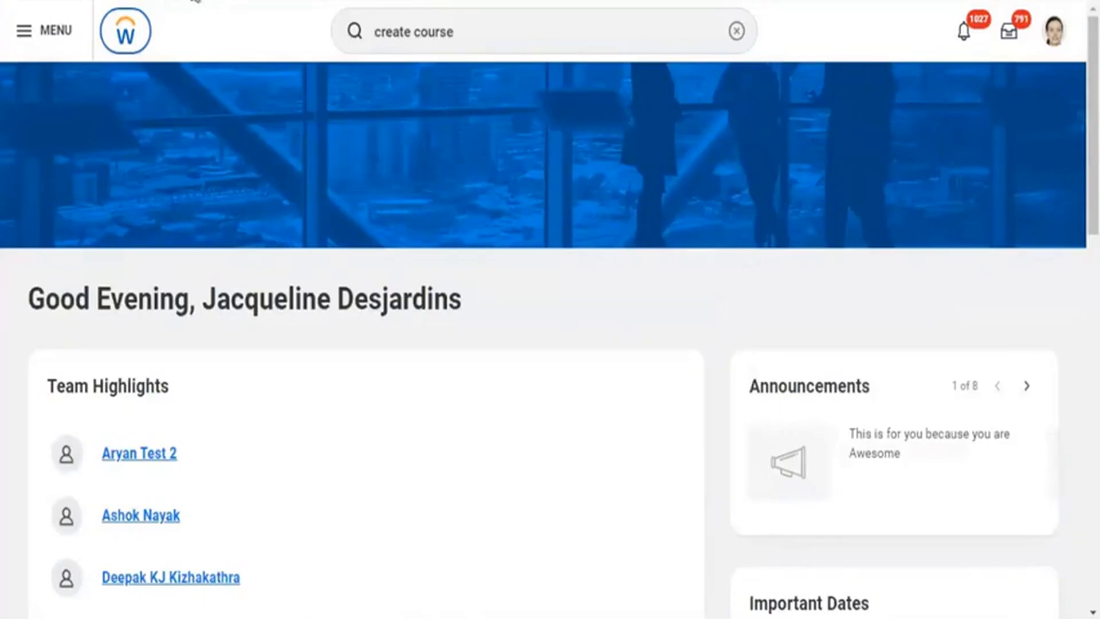
left_click(123, 27)
Open the signed-in worker's profile and examine the full list of related actions available for that worker.
left_click(1058, 34)
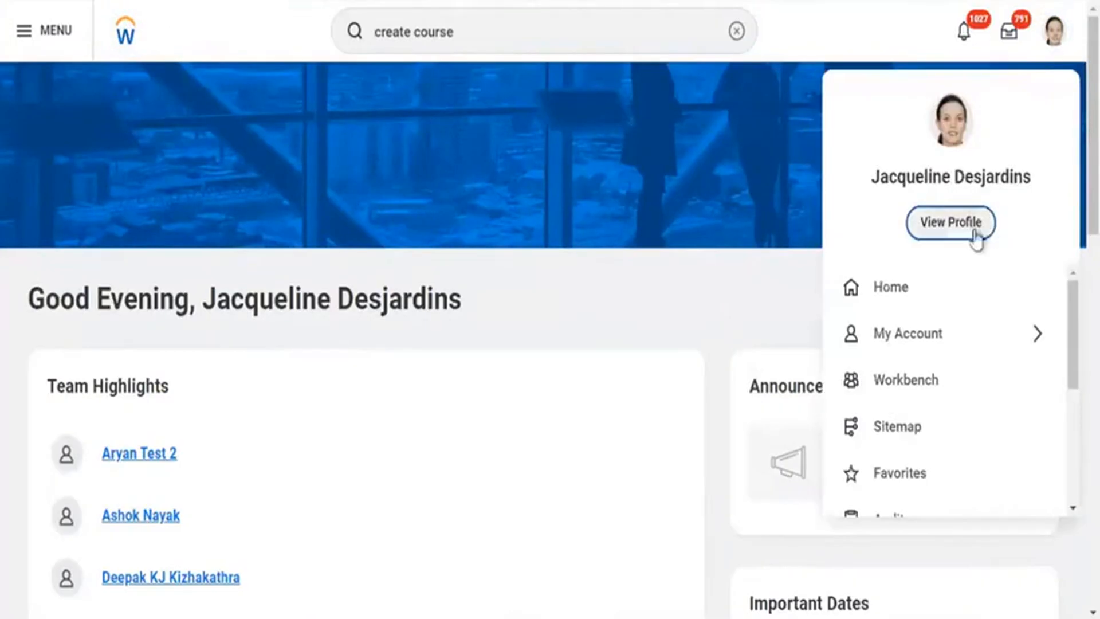
left_click(937, 235)
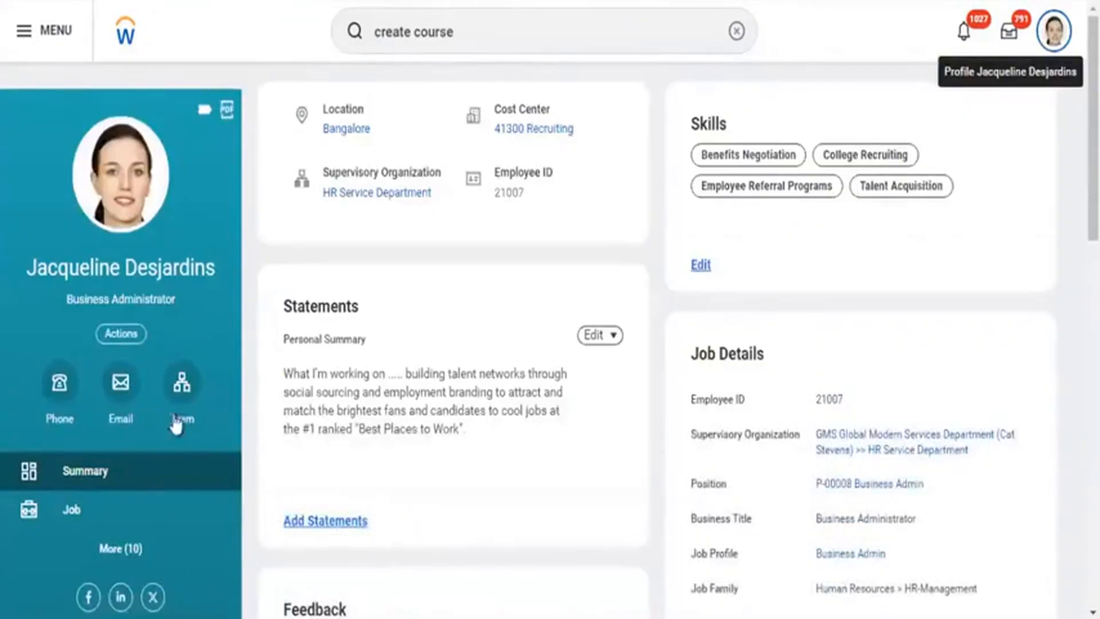
left_click(121, 335)
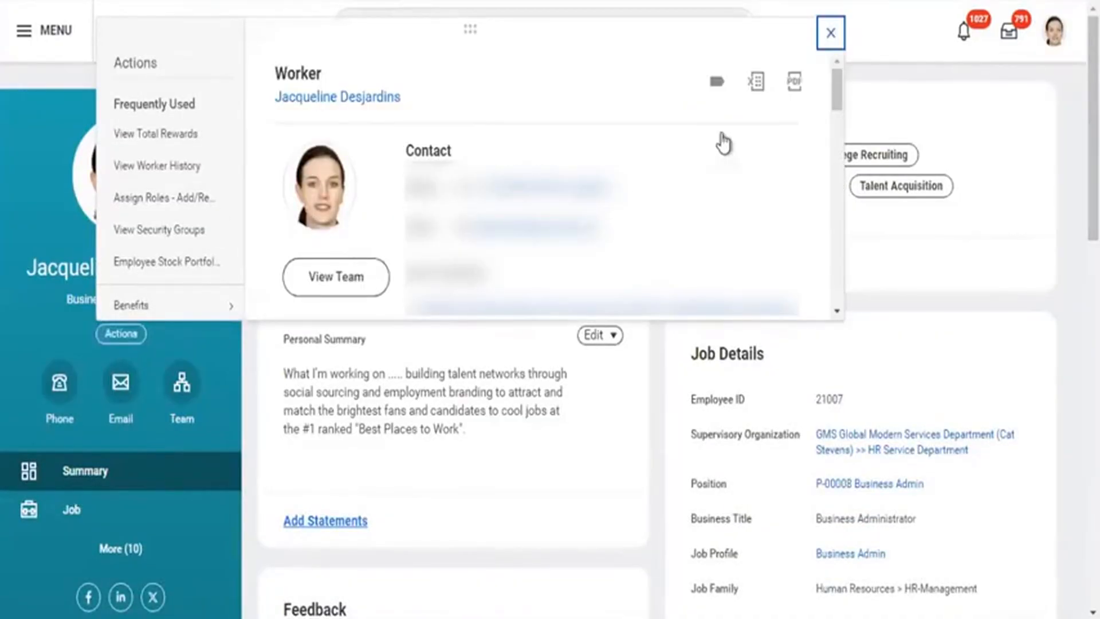
left_click_drag(835, 98, 805, 351)
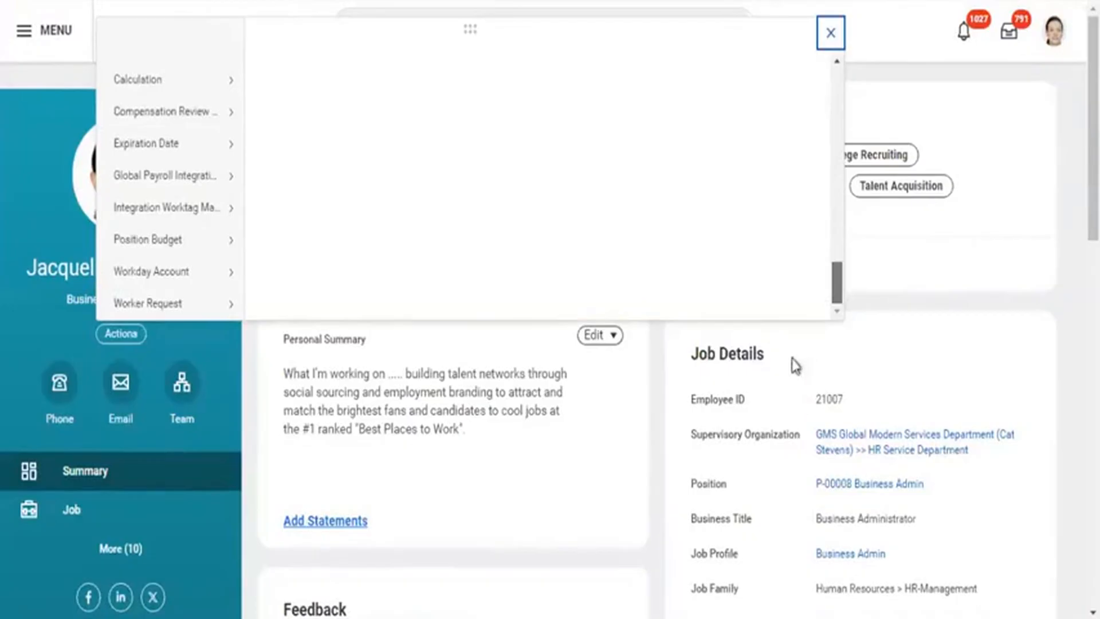
mouse_move(797, 271)
left_mouse_down()
mouse_move(808, 206)
mouse_move(803, 274)
left_mouse_up()
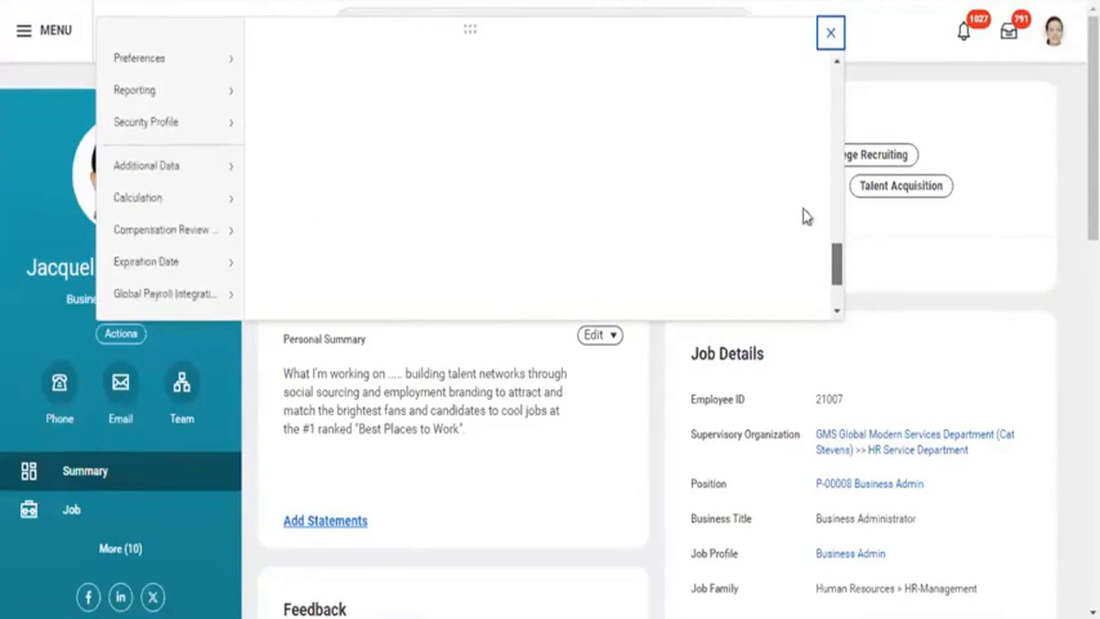
left_click_drag(804, 208, 811, 143)
scroll(810, 135, "down", 5)
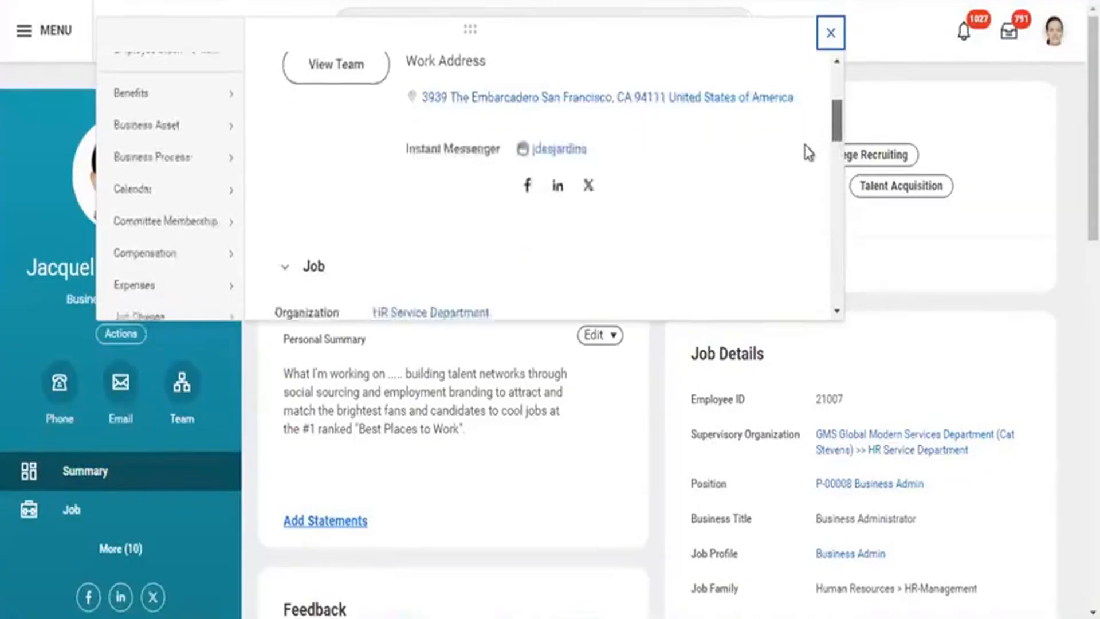
scroll(804, 181, "down", 4)
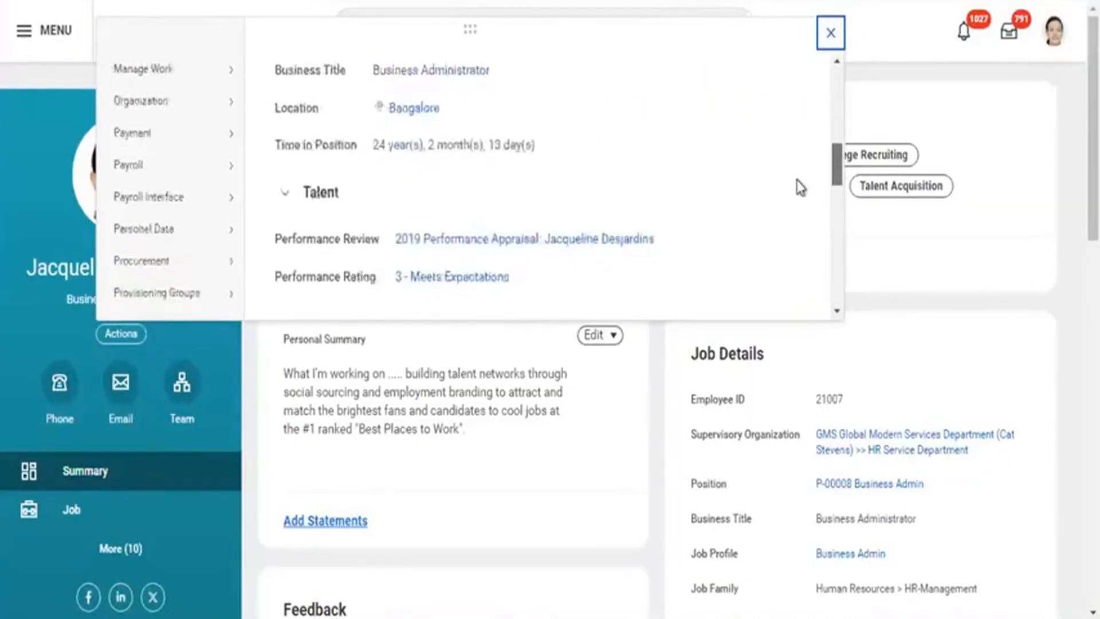
scroll(796, 218, "down", 2)
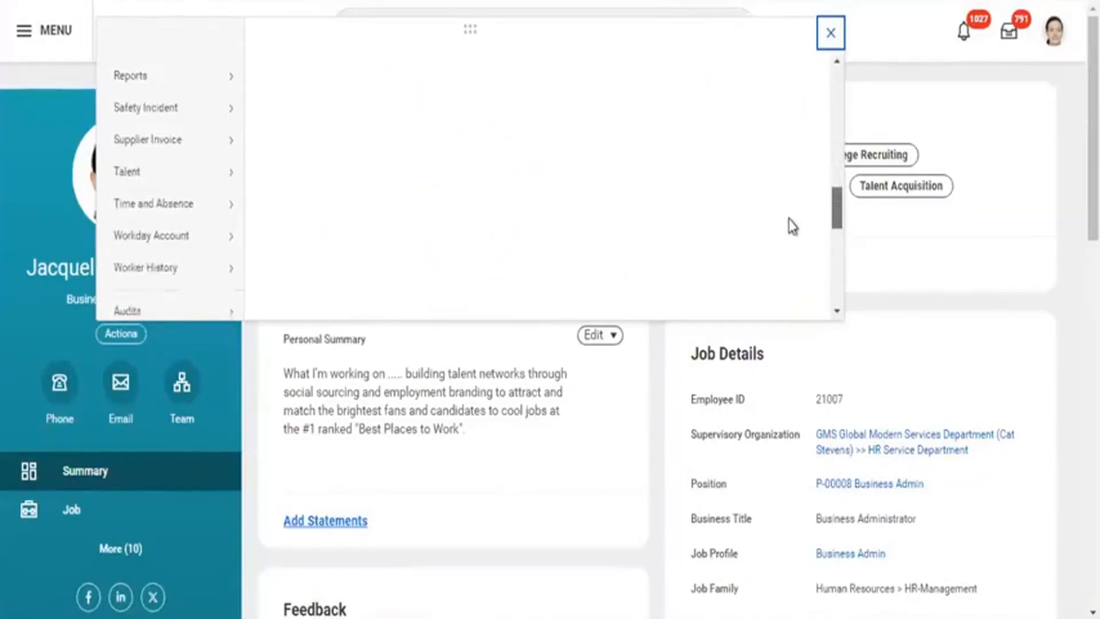
mouse_move(189, 178)
left_click_drag(836, 211, 832, 274)
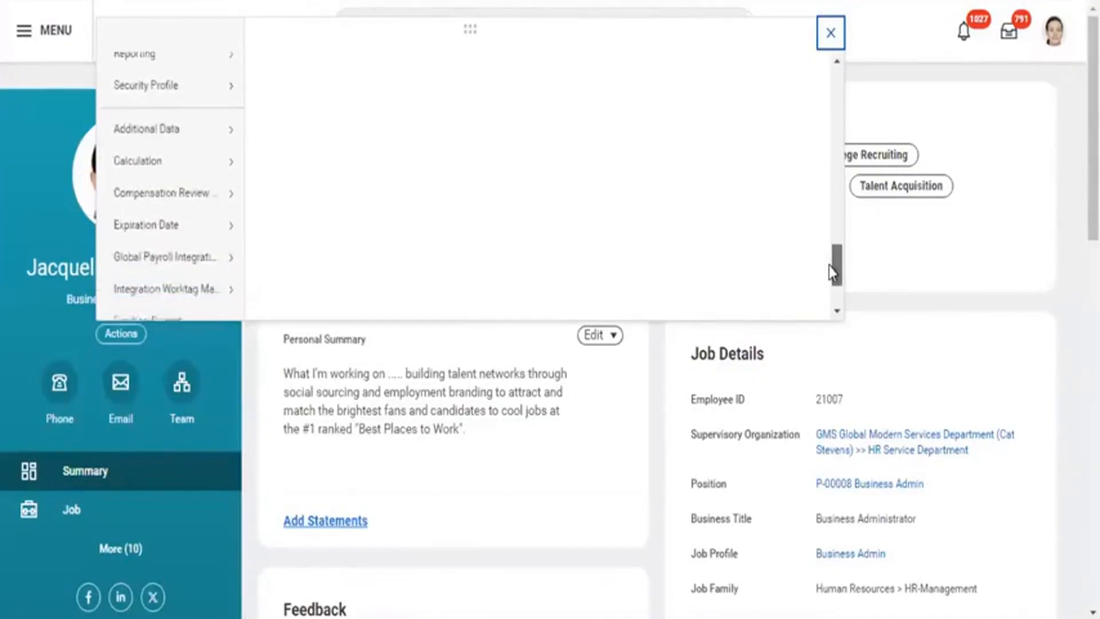
left_click(829, 34)
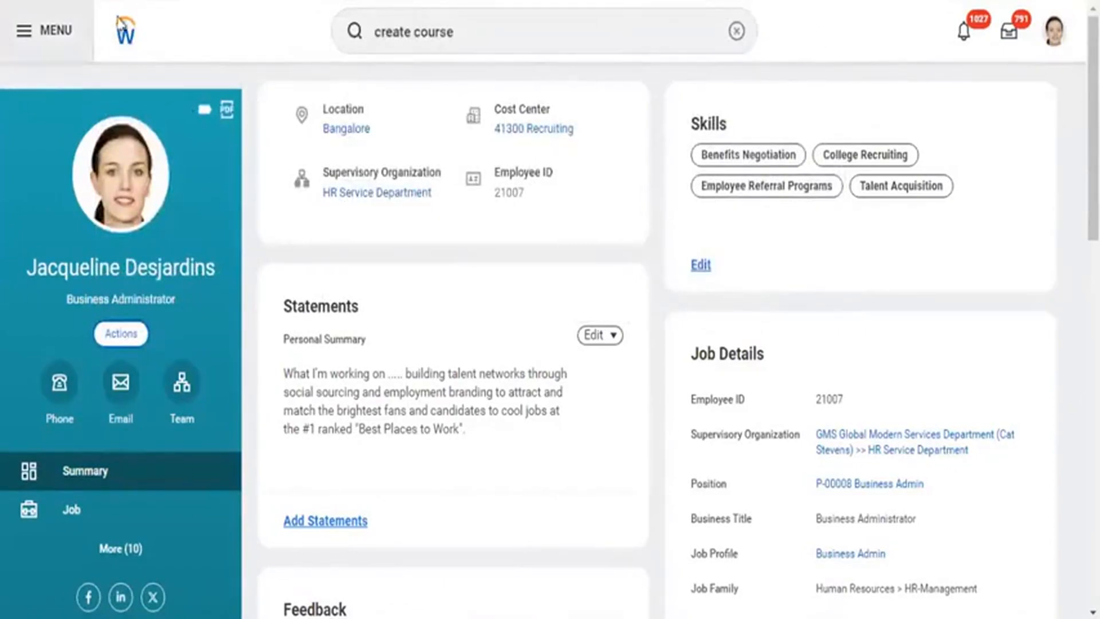
Return to the home page, reopen the signed-in worker's profile and expand its complete list of sections.
left_click(125, 31)
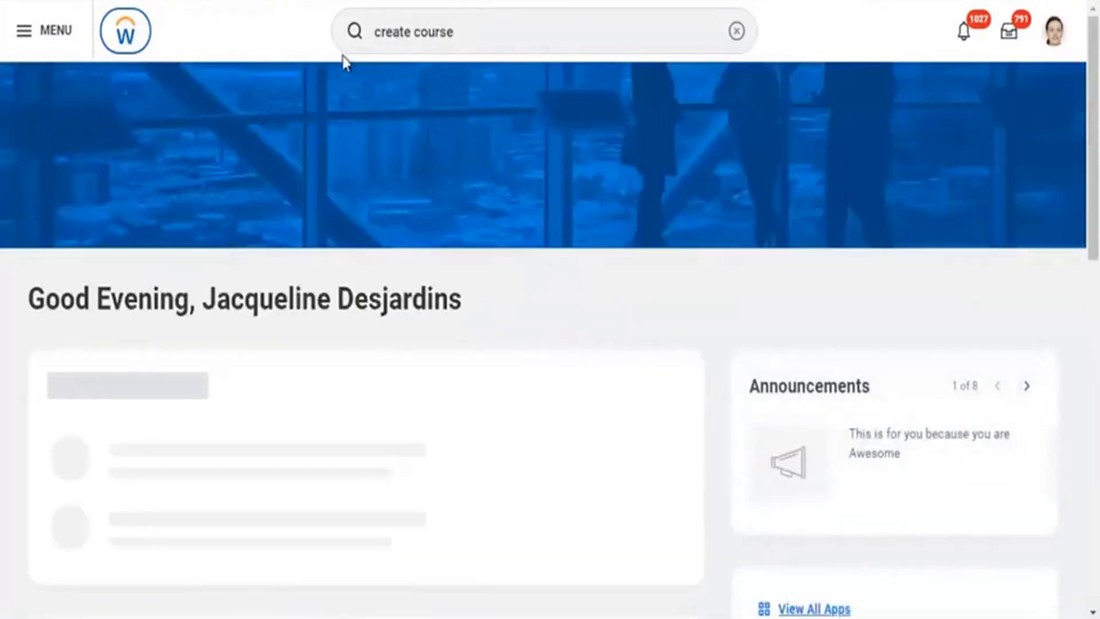
left_click(1057, 31)
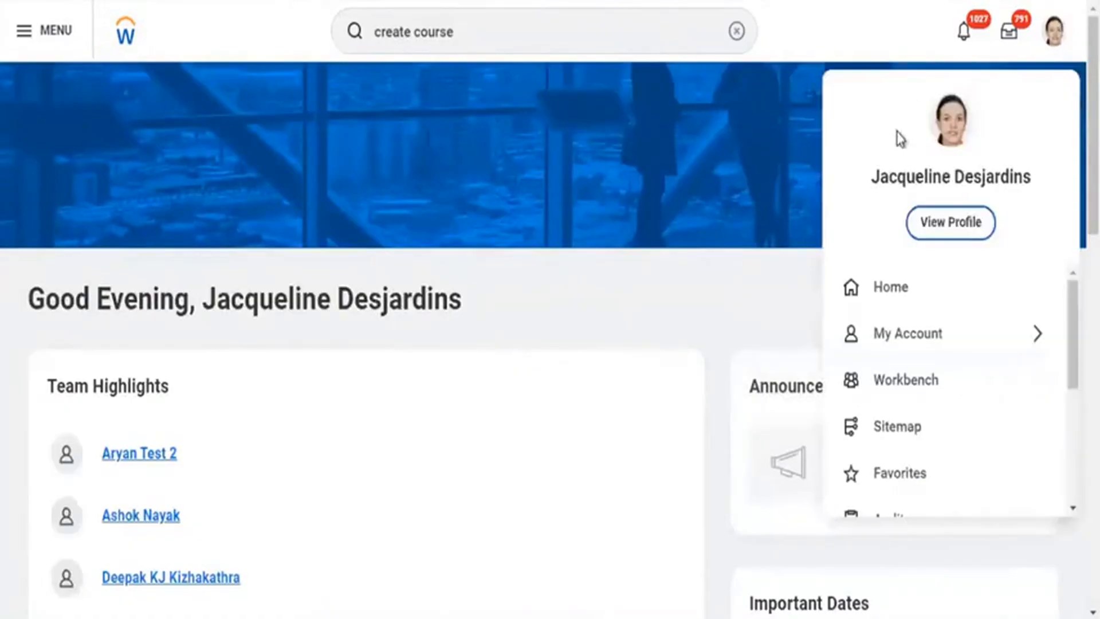
left_click(953, 232)
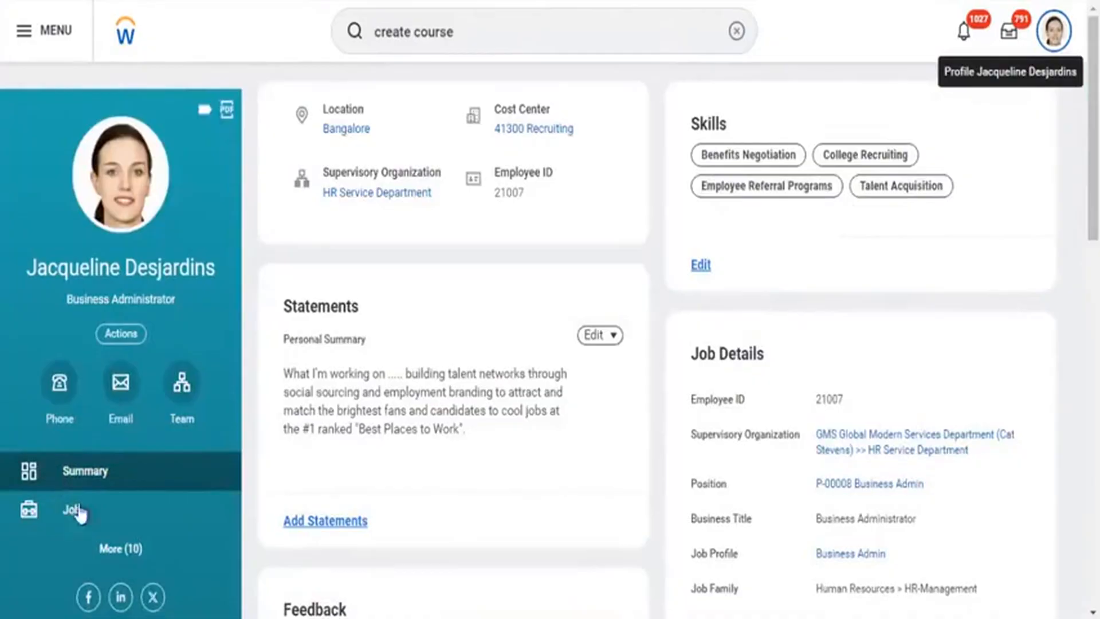
left_click(129, 550)
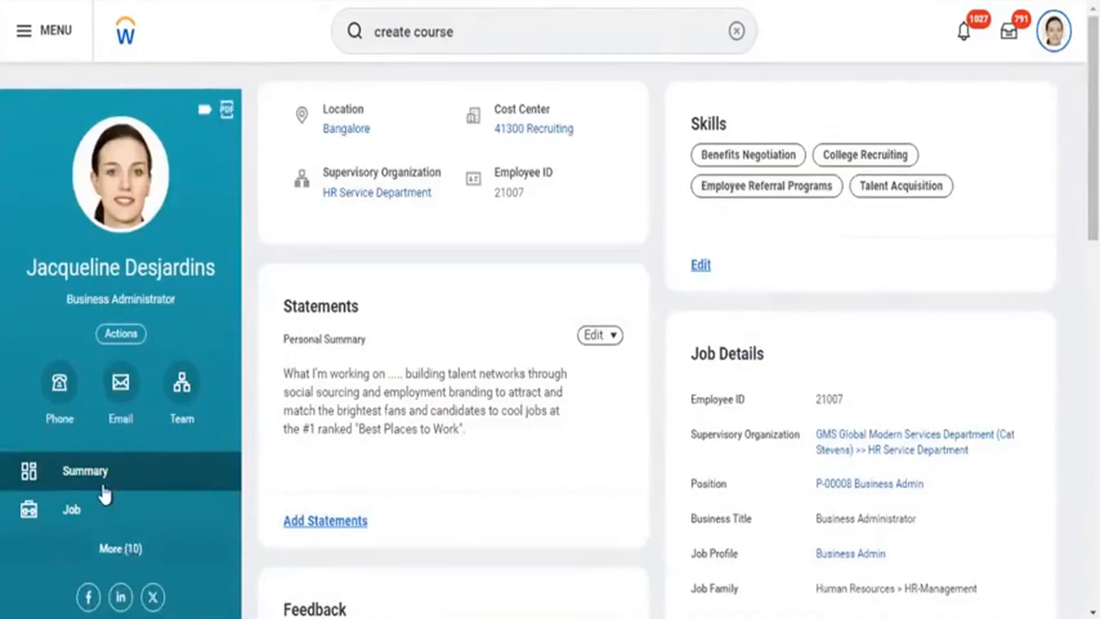
left_click(233, 435)
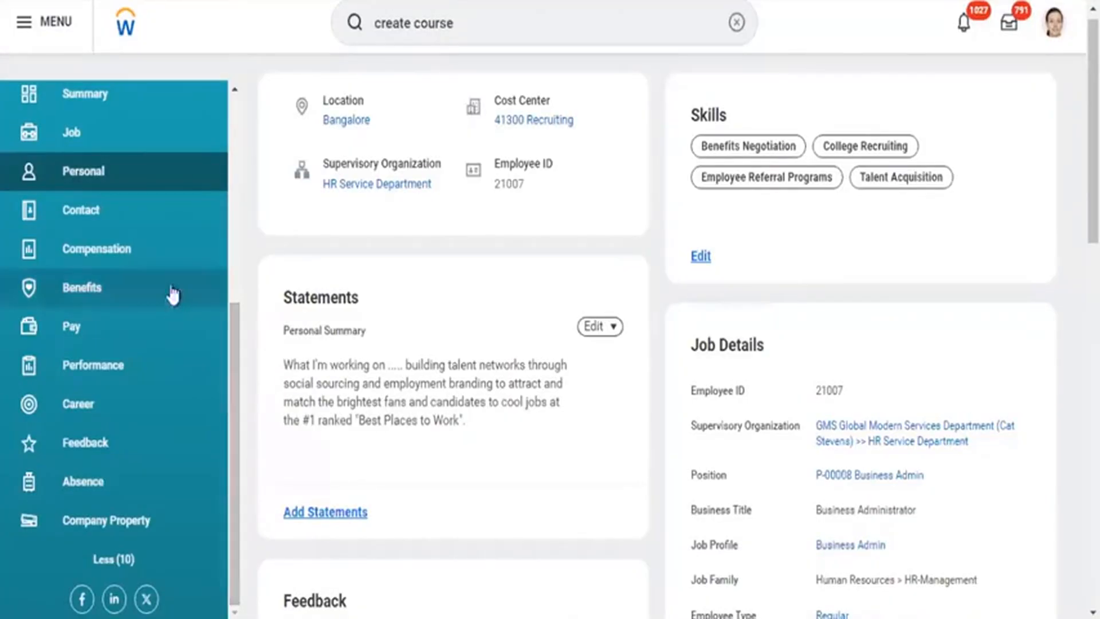
View the Summary and Job sections of the worker's profile.
scroll(231, 136, "up", 5)
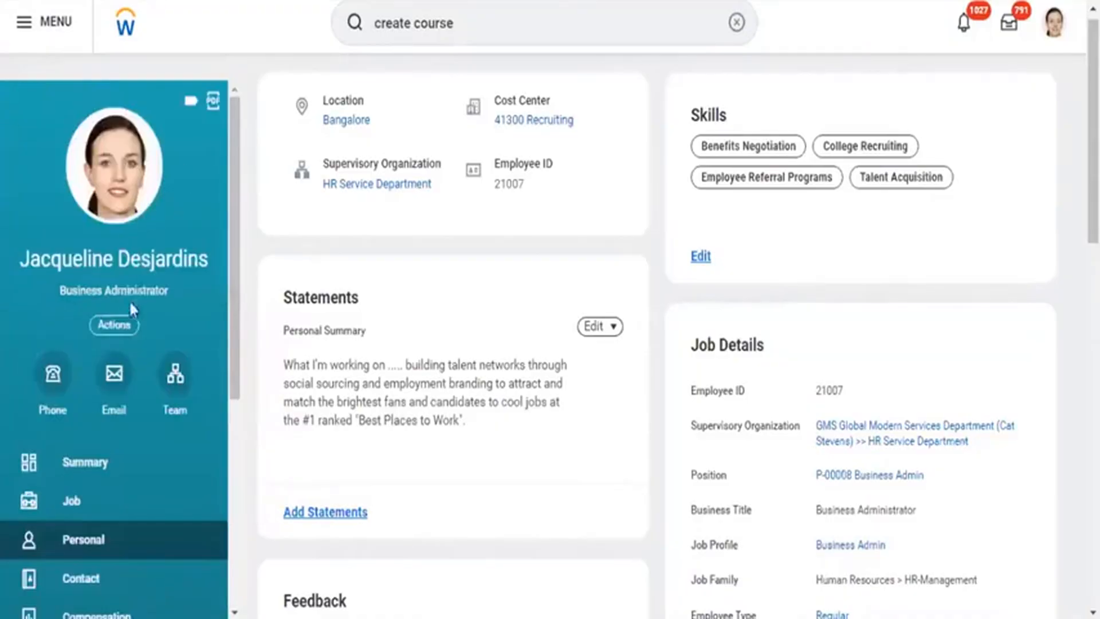
left_click(87, 456)
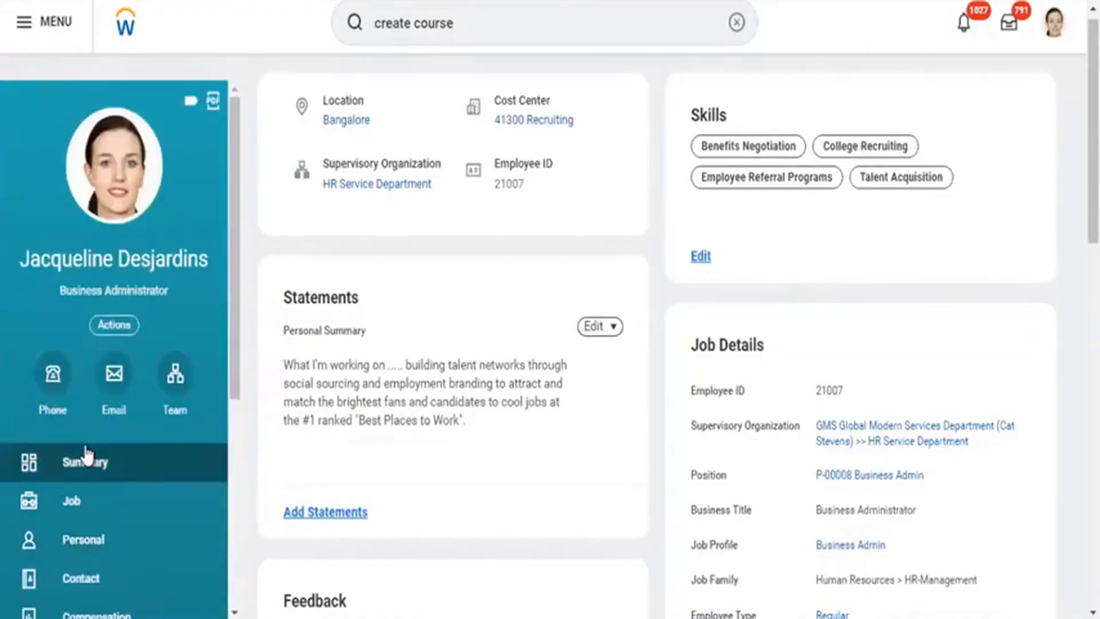
left_click(84, 503)
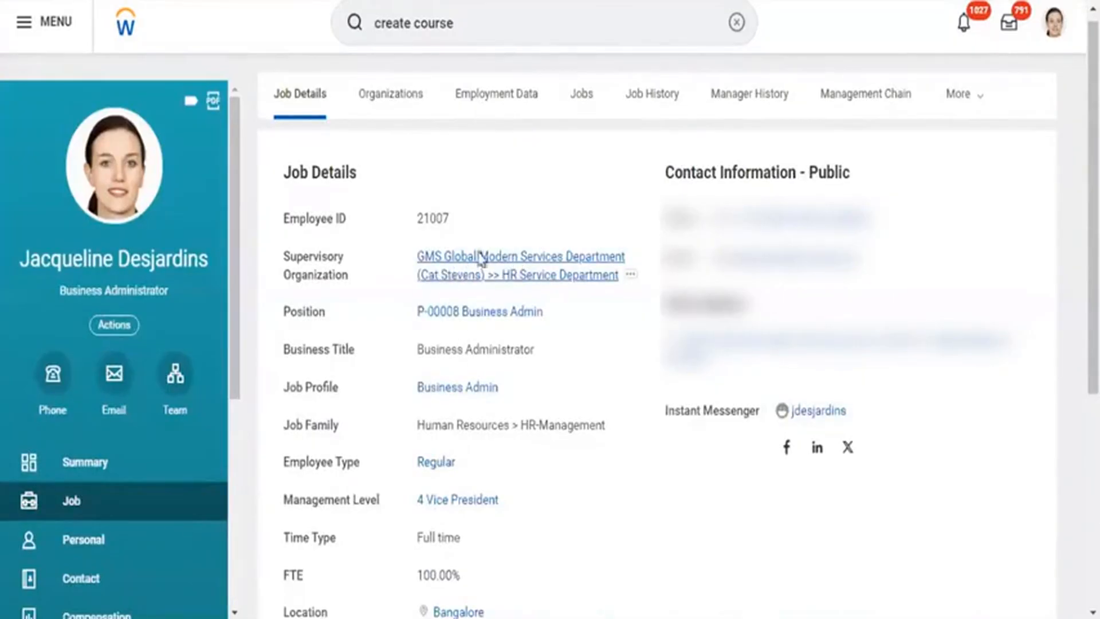
View the worker's HR Service Department organization, its superior organization Human Resources, and the subordinate AIMCO Department.
left_click(506, 273)
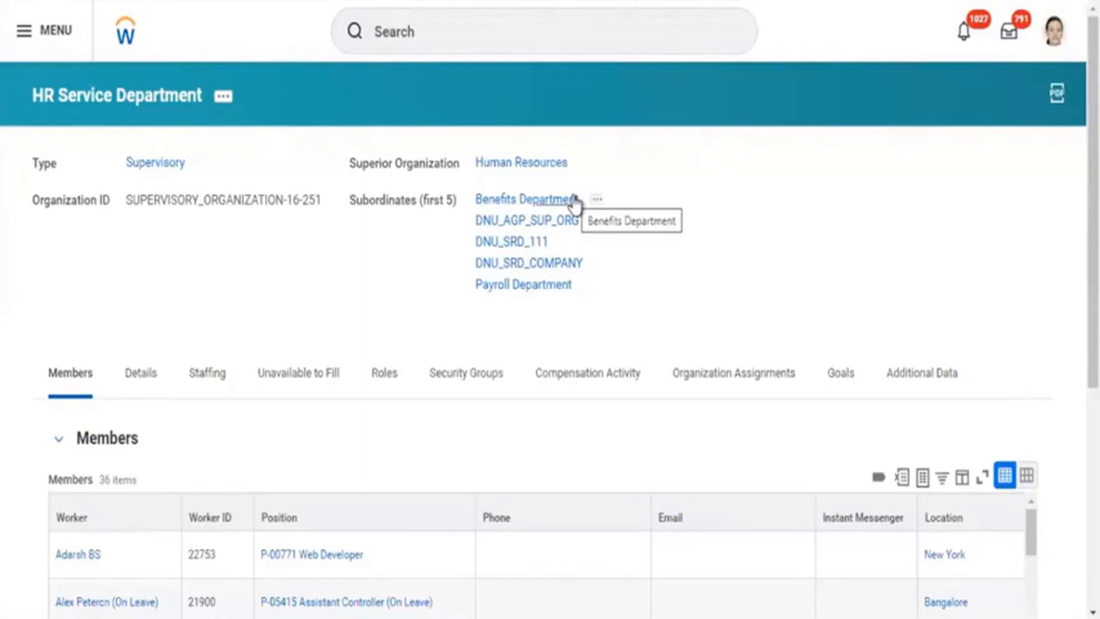
left_click(521, 168)
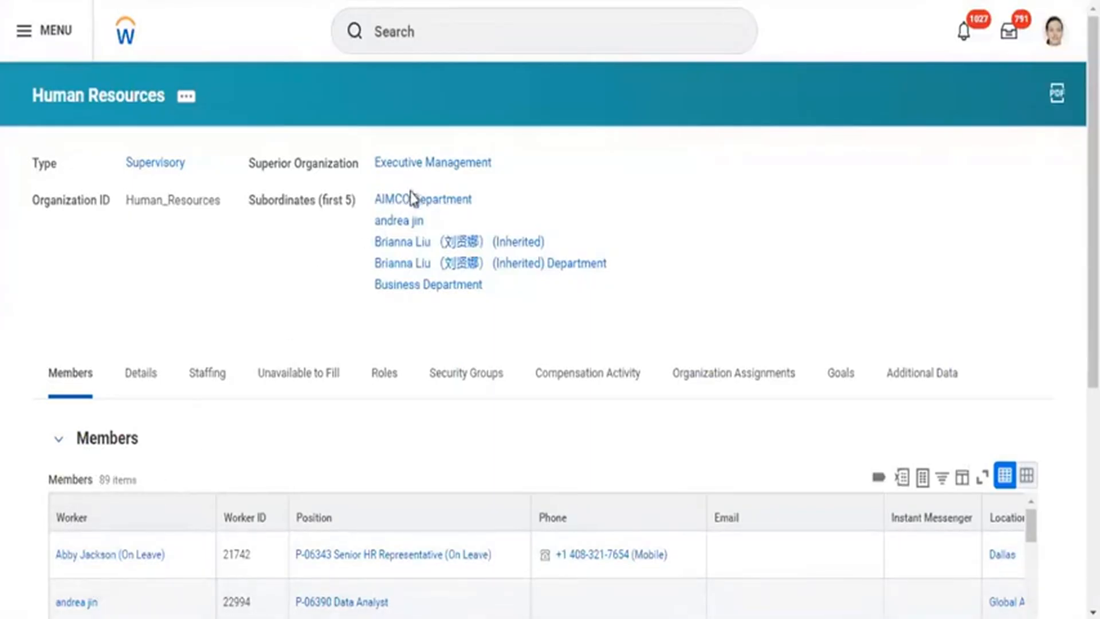
left_click(417, 207)
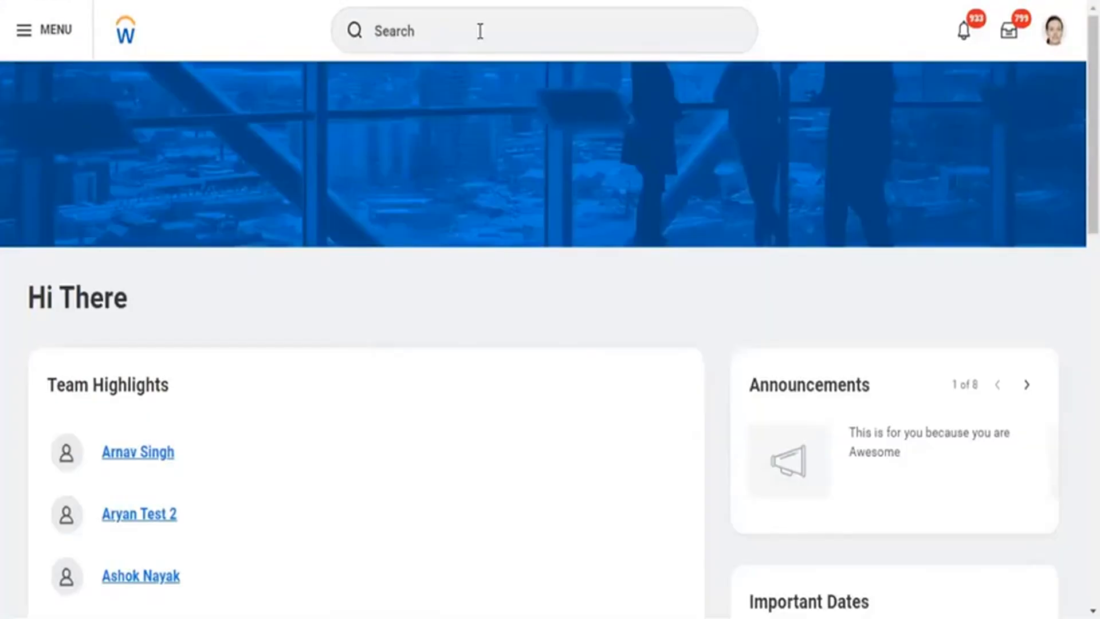
Search for the Create Learning Topic task and open it.
left_click(480, 30)
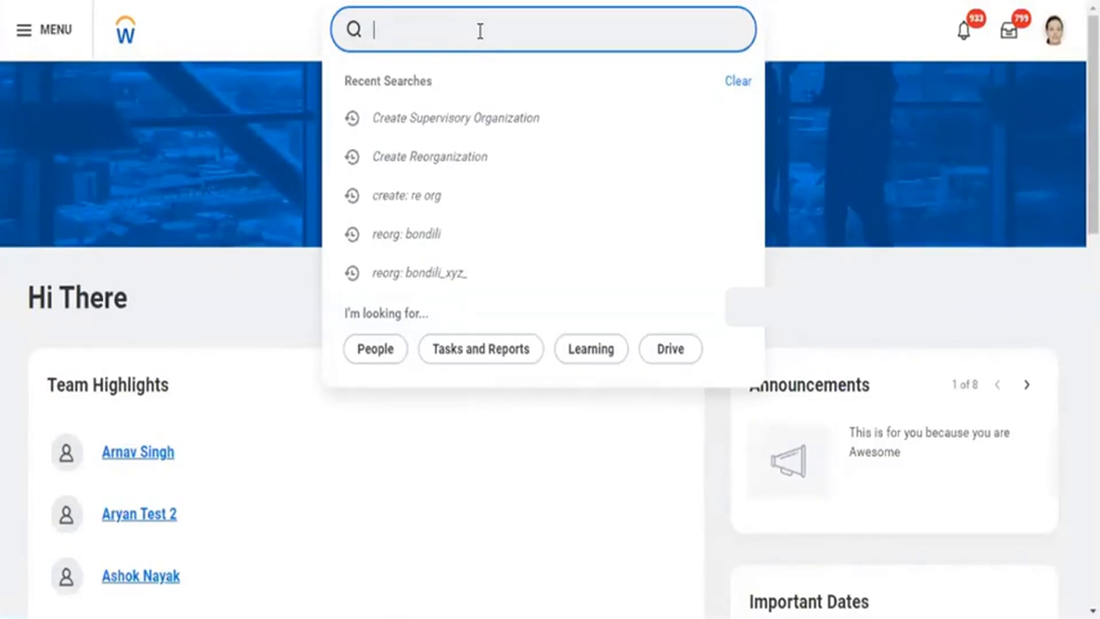
type("creat")
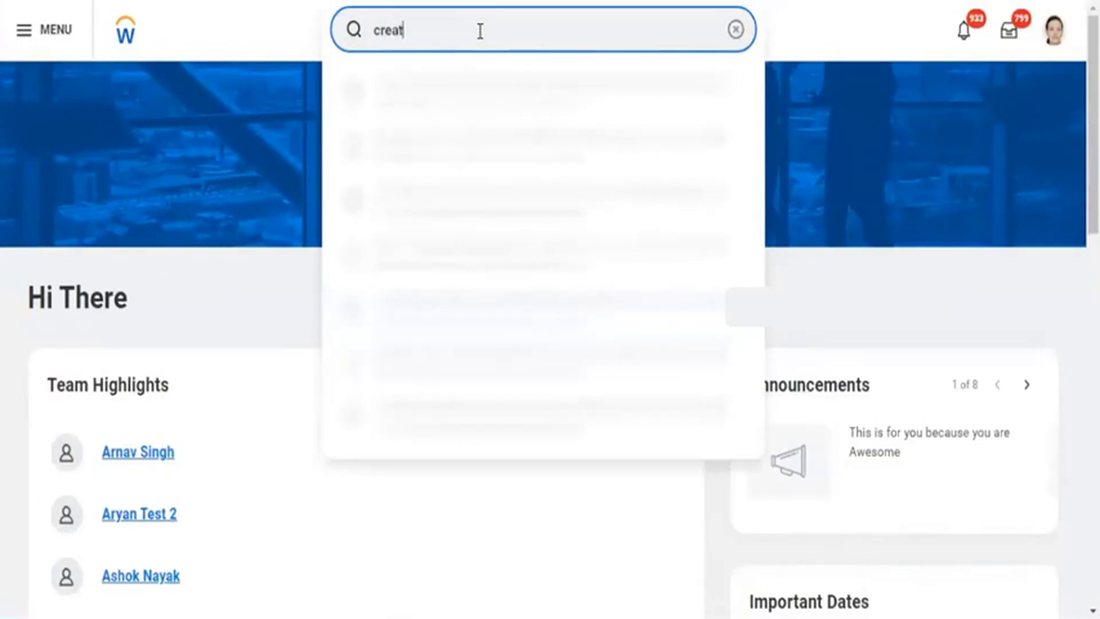
type("e learning")
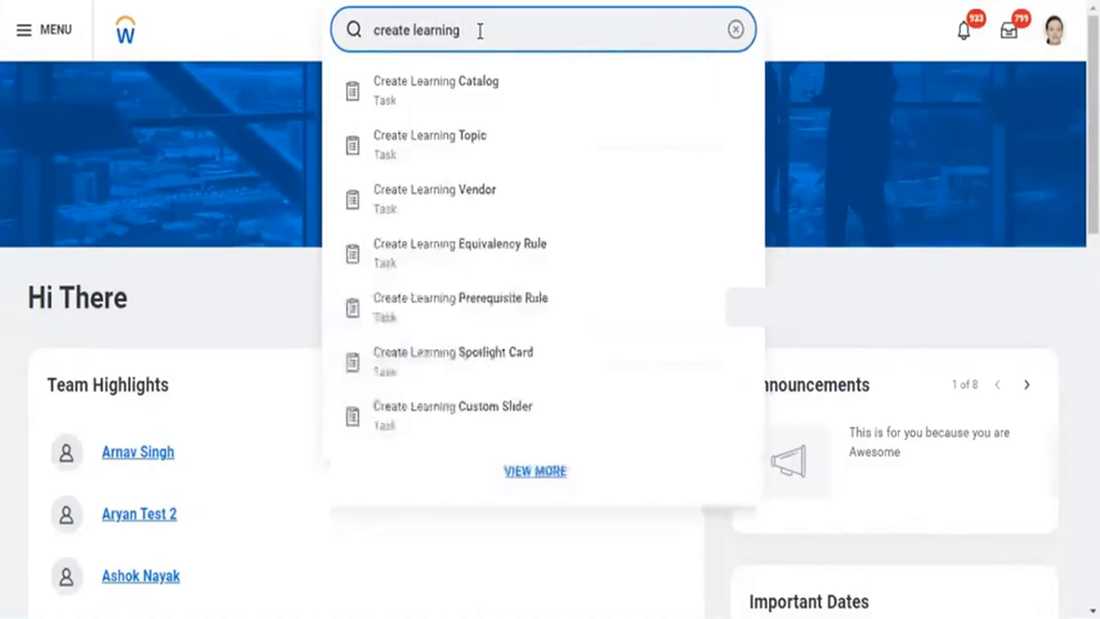
type(" topi")
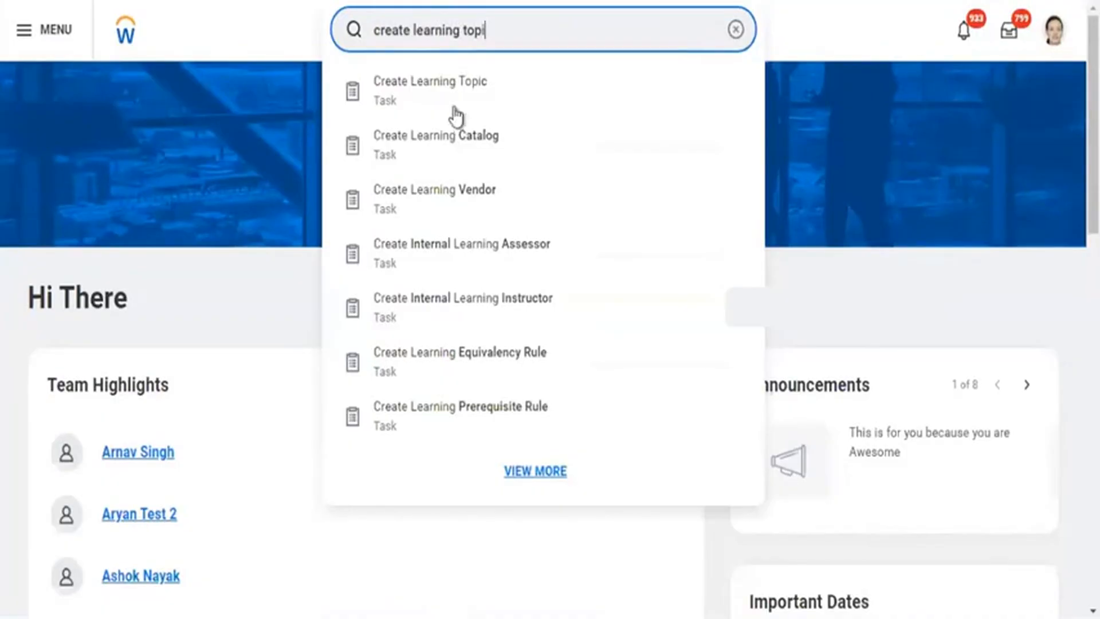
left_click(449, 93)
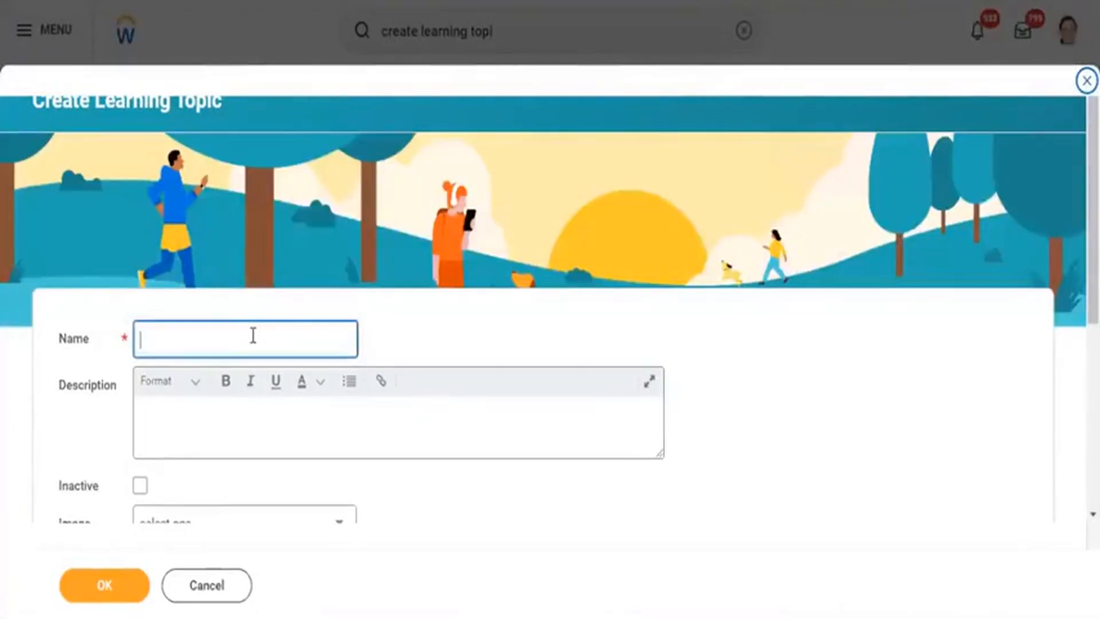
Name the new learning topic Legal and Ethics.
left_click(252, 336)
type("Leagal")
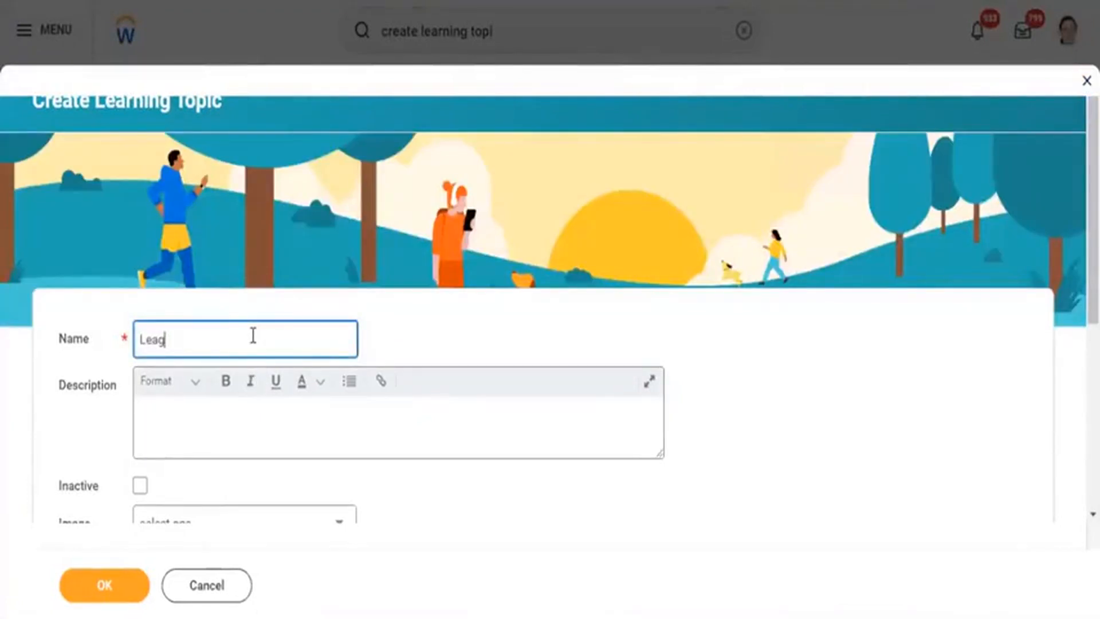
key("BackSpace")
key("BackSpace")
key("BackSpace")
key("BackSpace")
type("gal and Ethics")
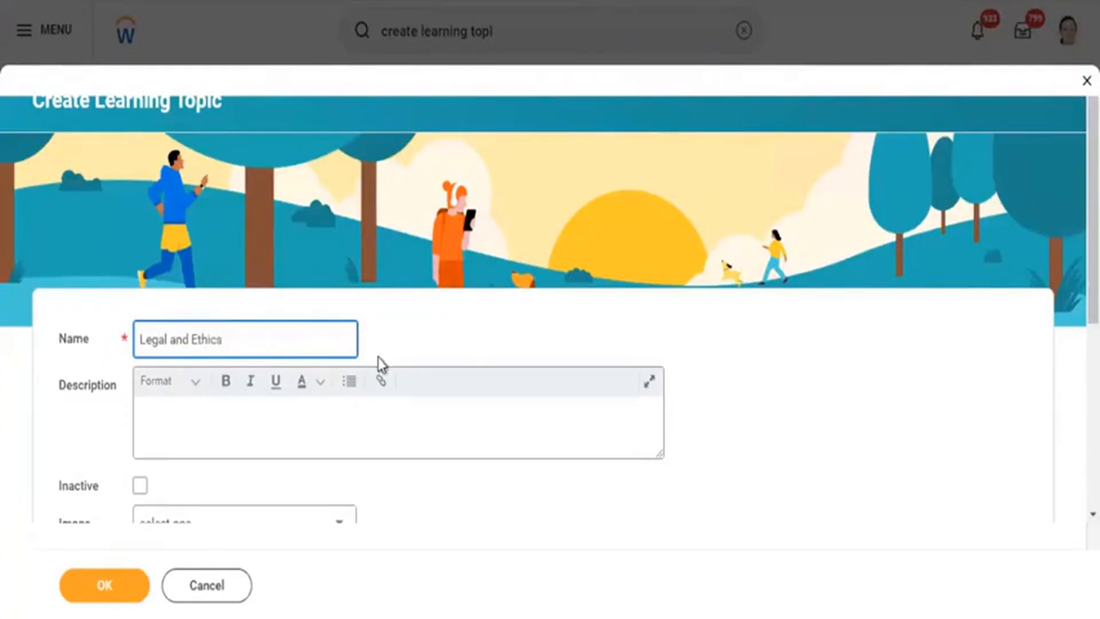
Assign the Compliance and Legal image to the learning topic and save the topic.
scroll(1093, 206, "down", 4)
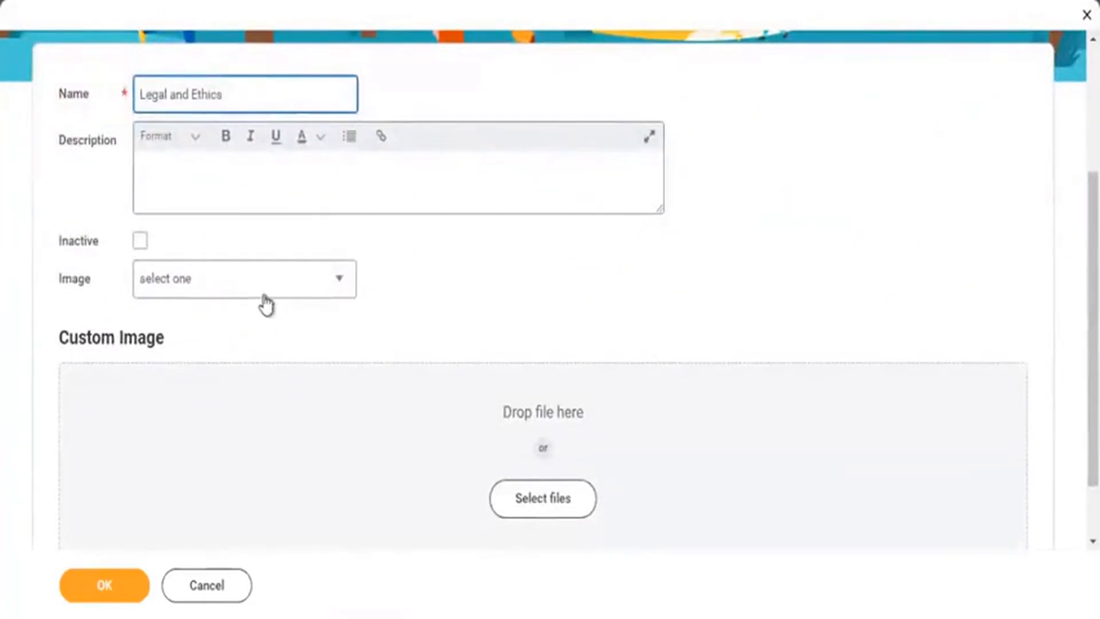
left_click(267, 295)
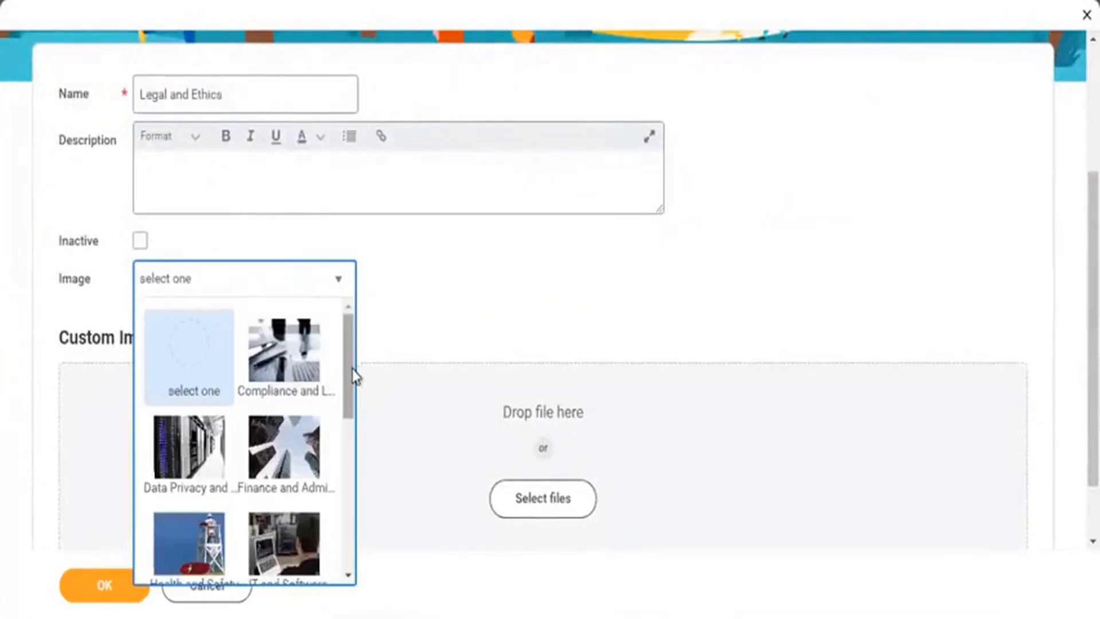
mouse_move(352, 371)
left_mouse_down()
mouse_move(355, 555)
mouse_move(353, 369)
left_mouse_up()
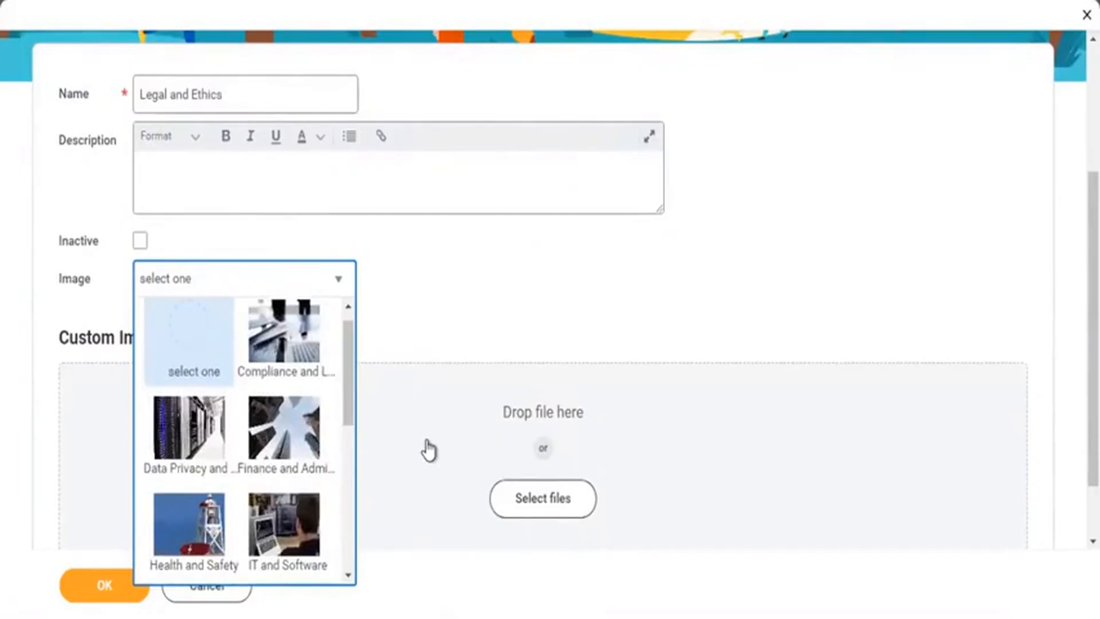
left_click(288, 349)
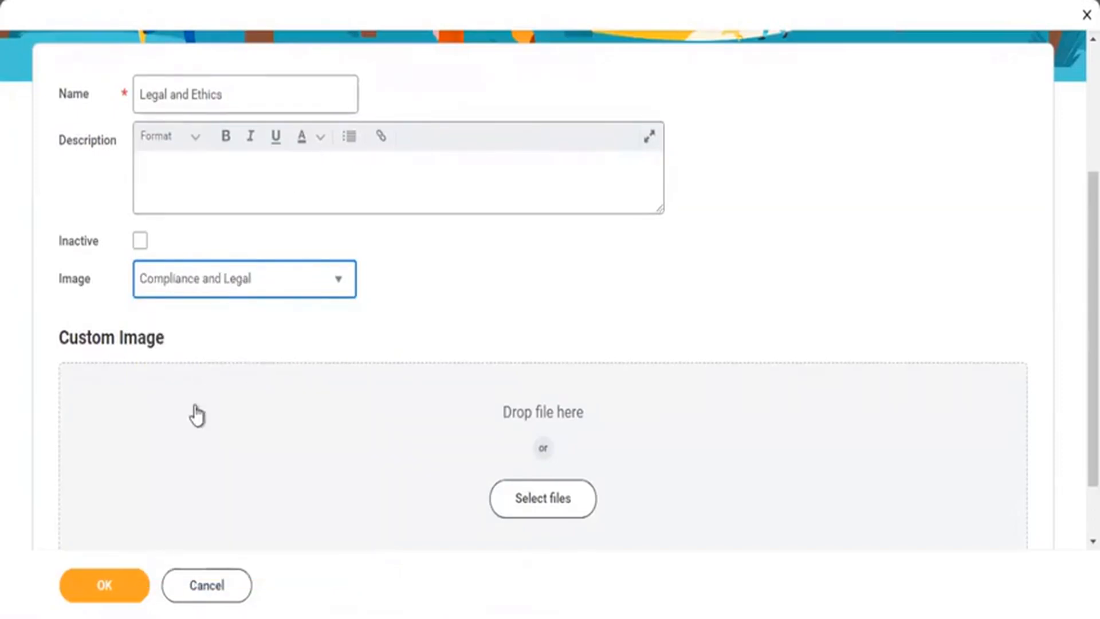
left_click(106, 593)
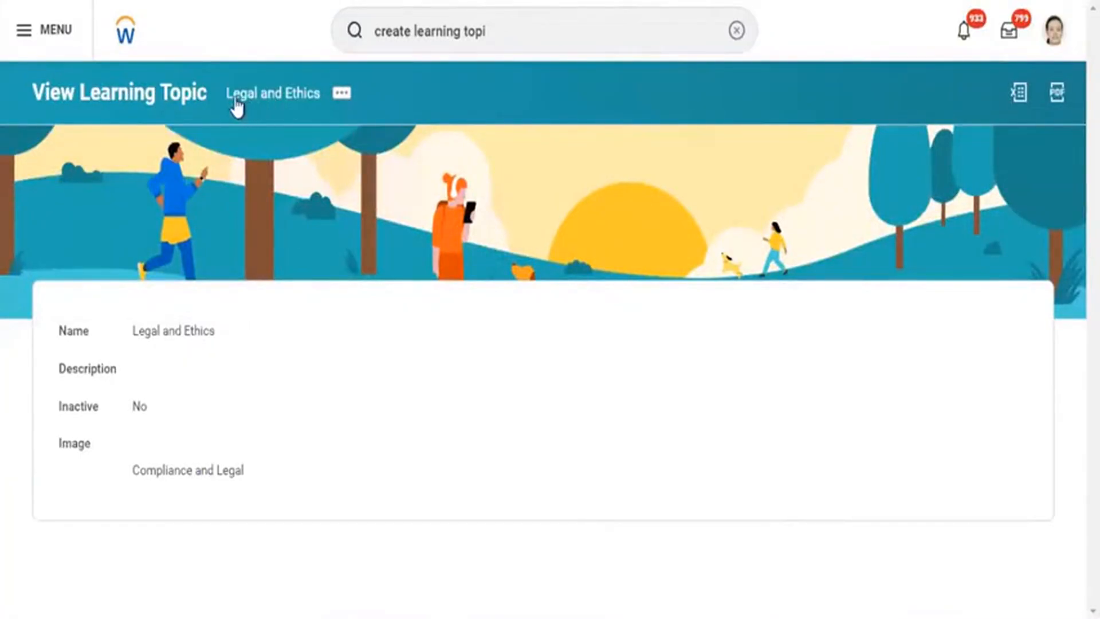
Find the Create Course task and start a new course of the digital type.
left_click(522, 24)
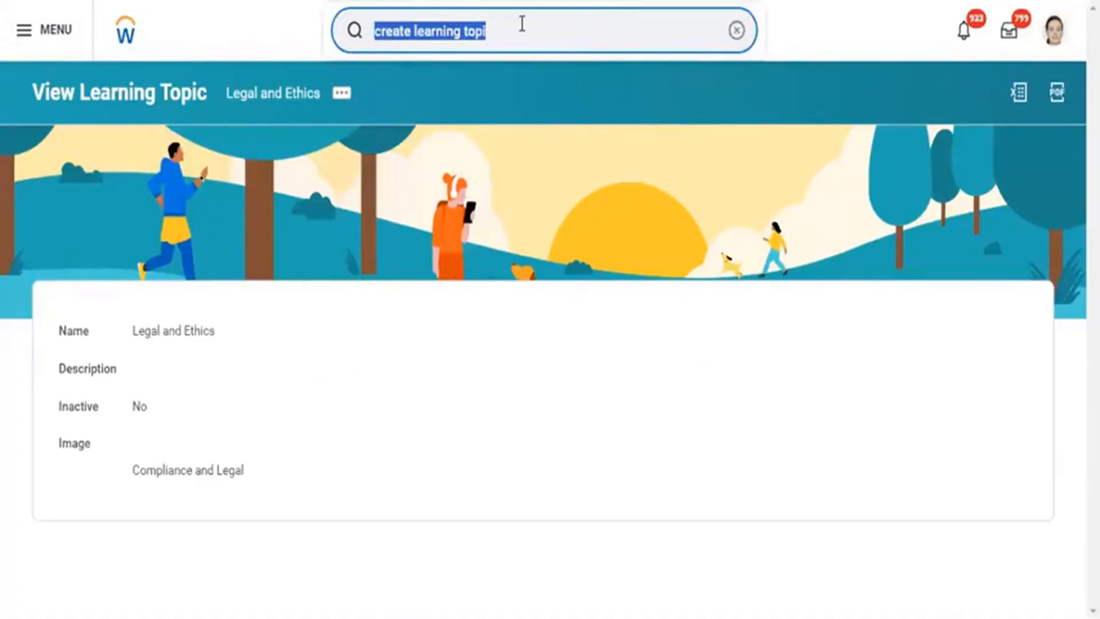
type("create c")
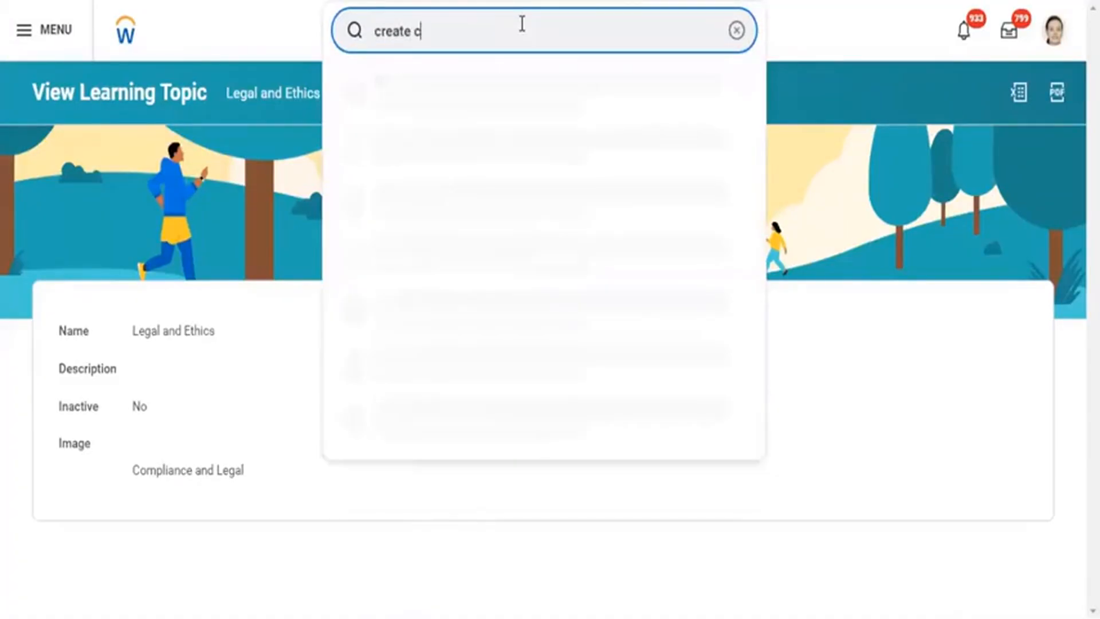
type("ourse")
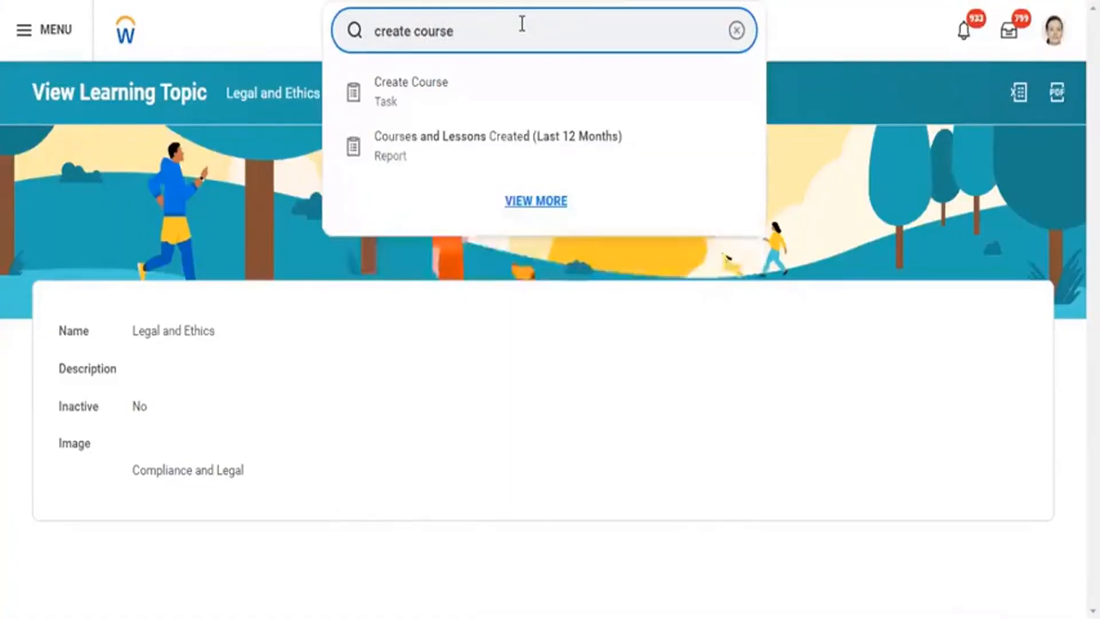
left_click(482, 97)
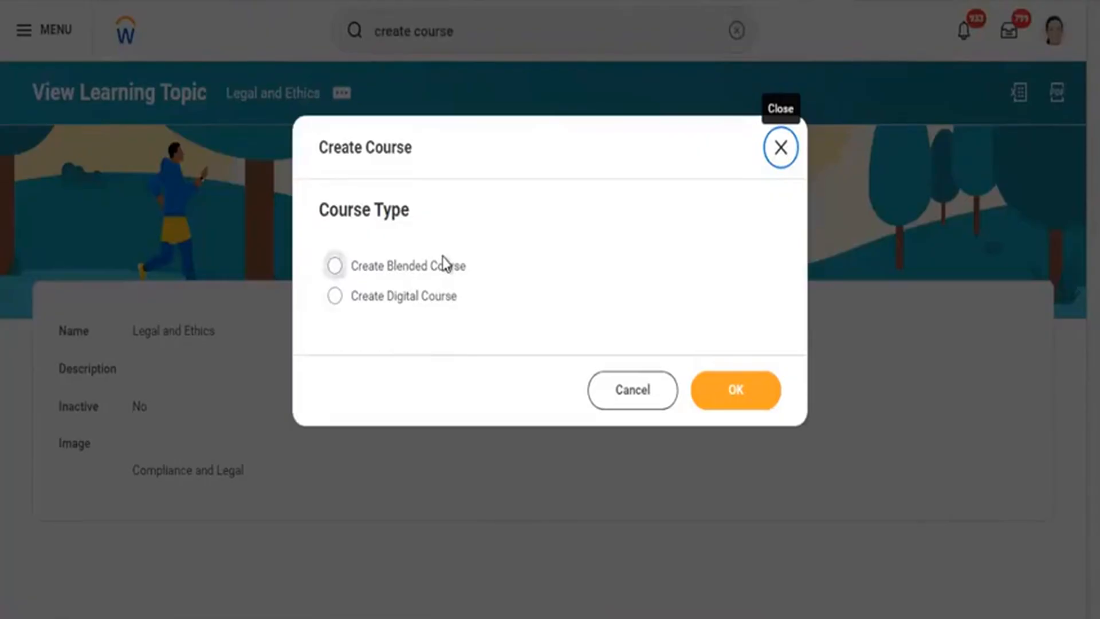
left_click(420, 307)
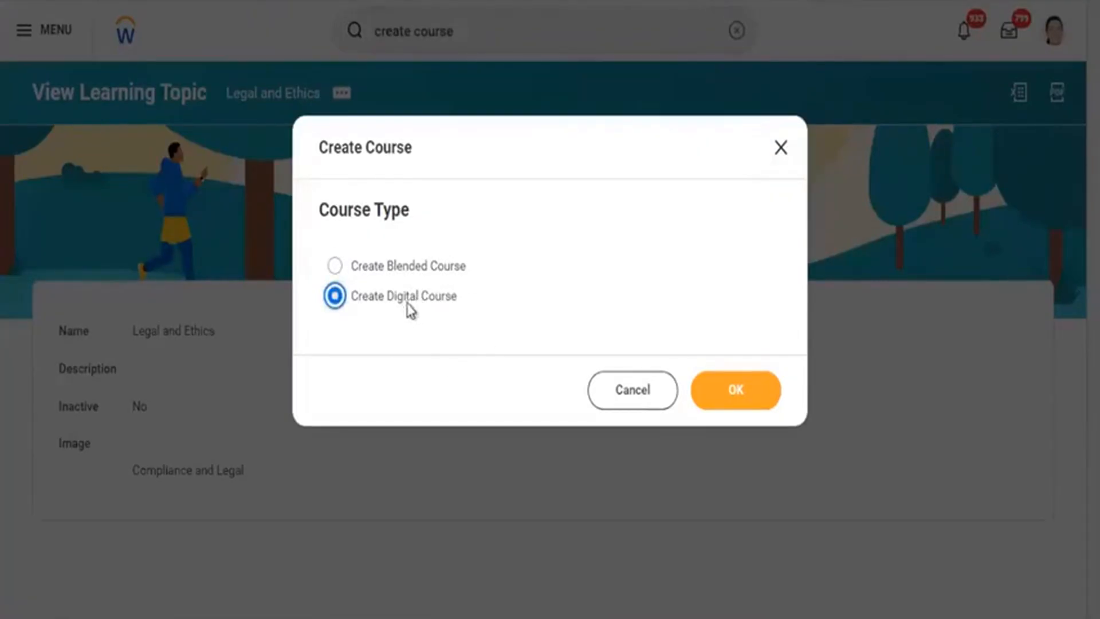
left_click(733, 391)
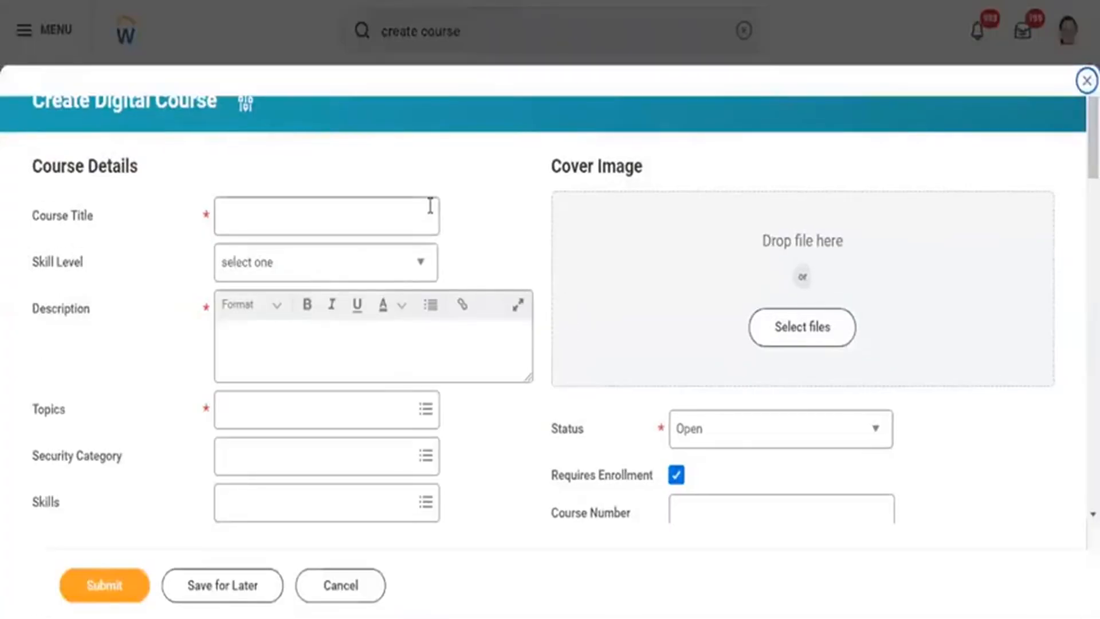
Enter Employee Legal and Ethics Training as the course title.
left_click(368, 224)
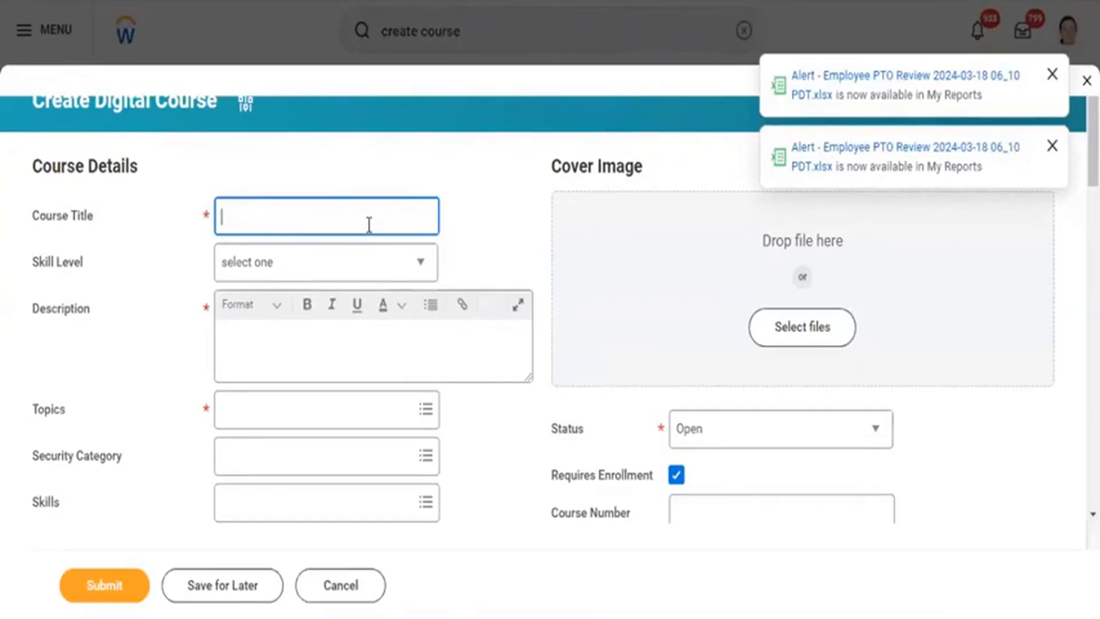
type("Emply")
key("BackSpace")
type("oyee")
type("Lea")
type("gal")
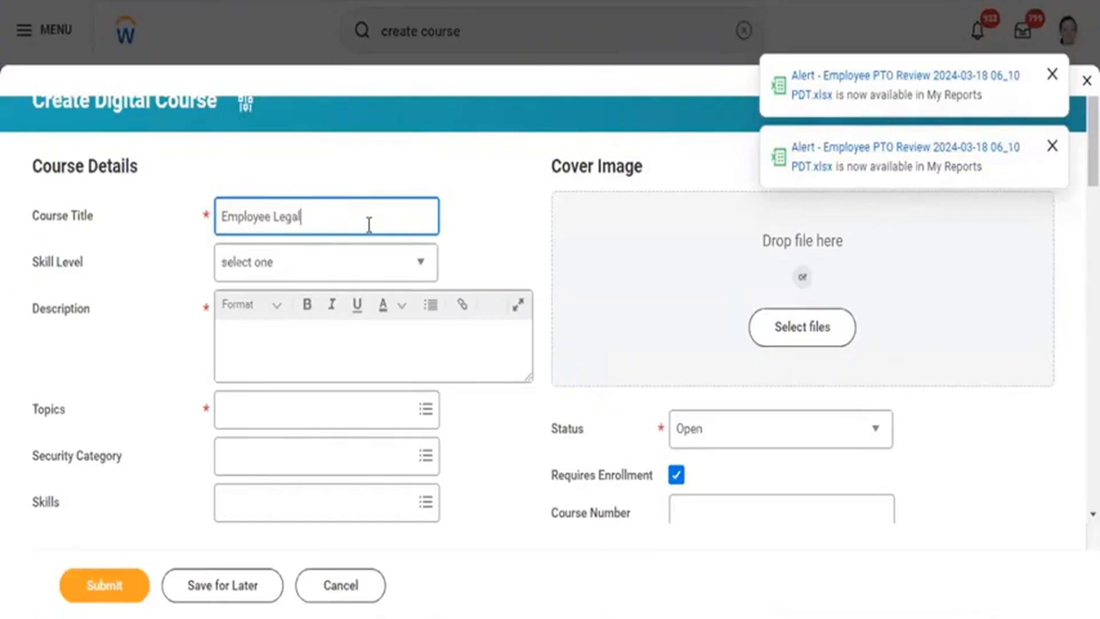
type(" and Ethics Training")
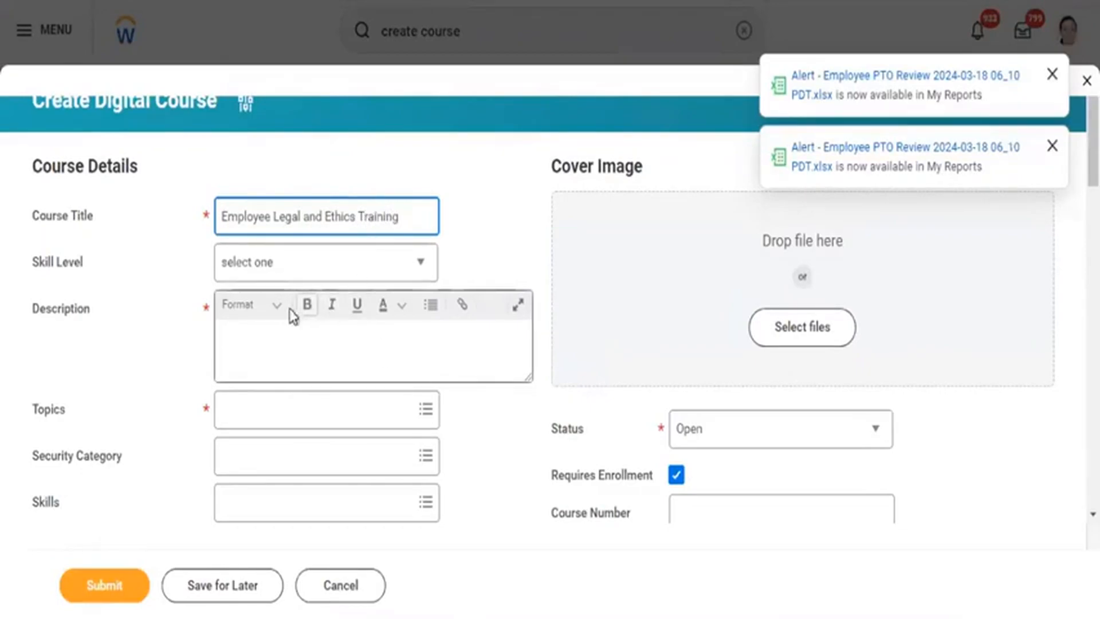
Enter the course description "This is training related to Employee Legal and Ethics".
left_click(288, 356)
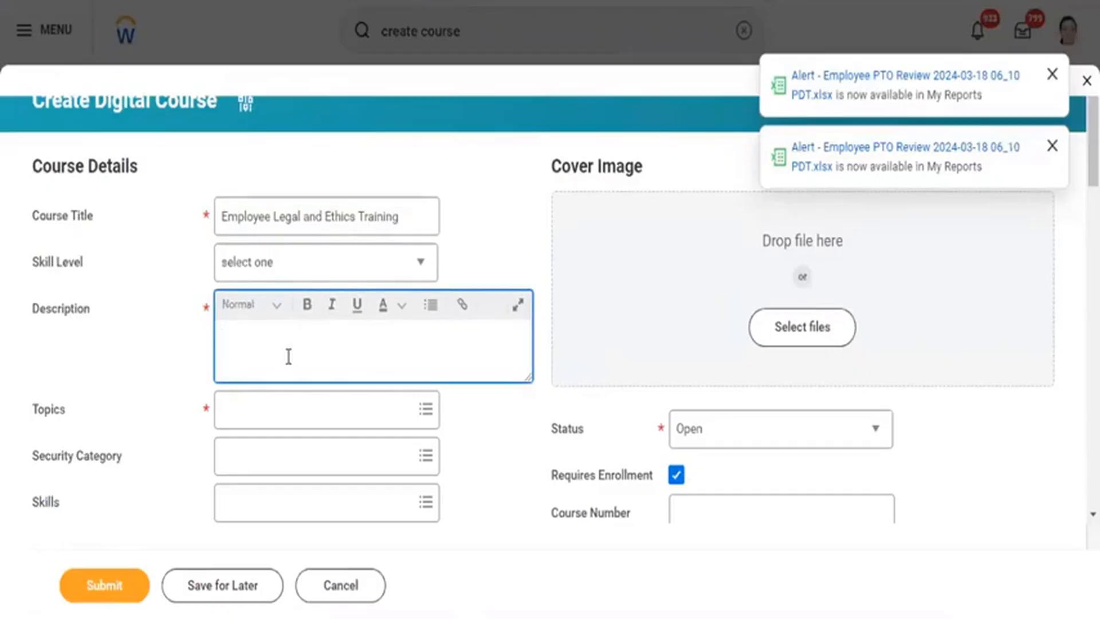
type("This is training re")
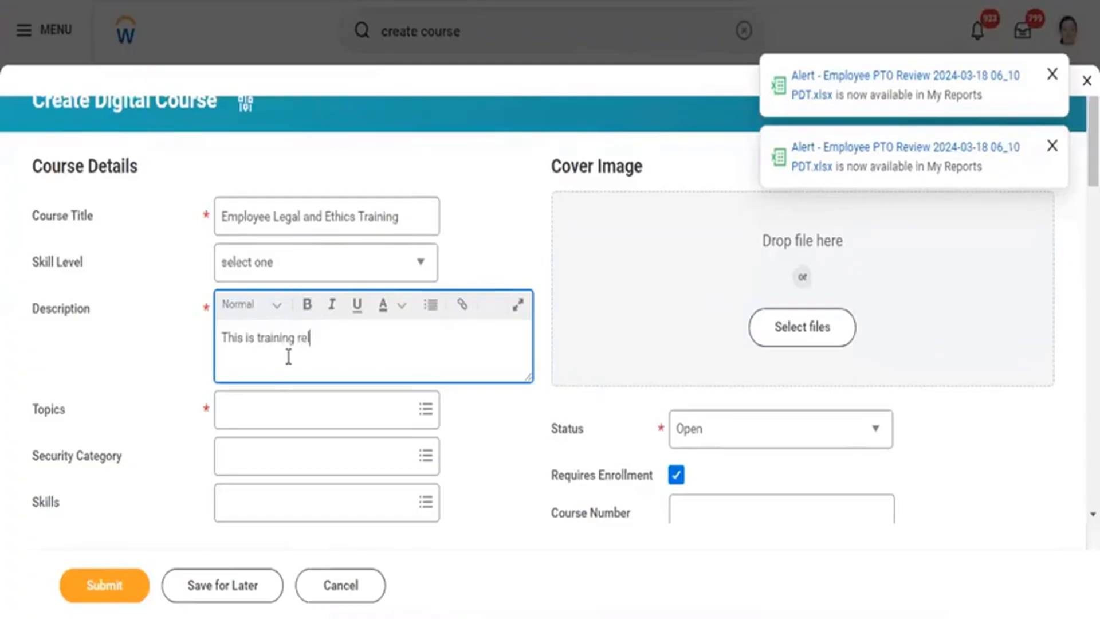
type("lated to Employee ")
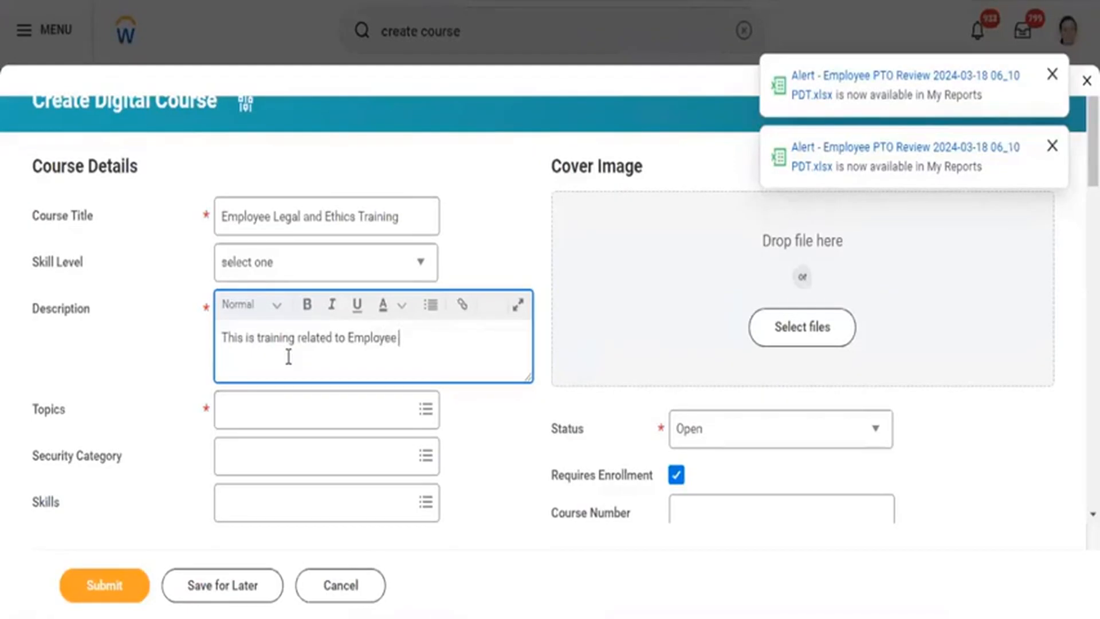
type("Legal and Ethics")
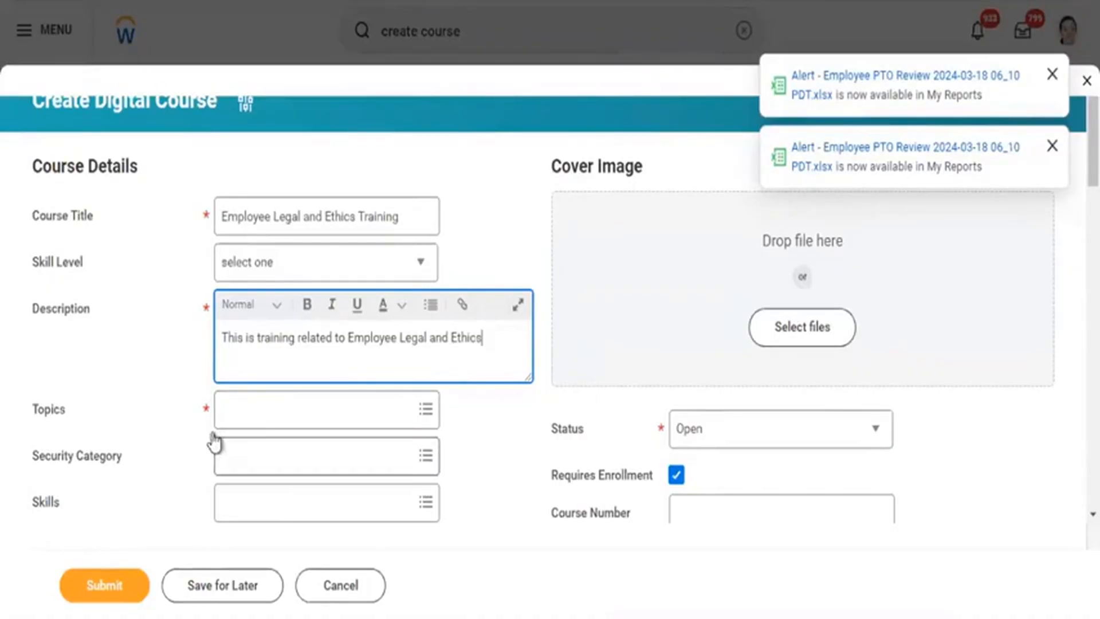
Find the Legal and Ethics topic and assign it to the digital course.
left_click(296, 408)
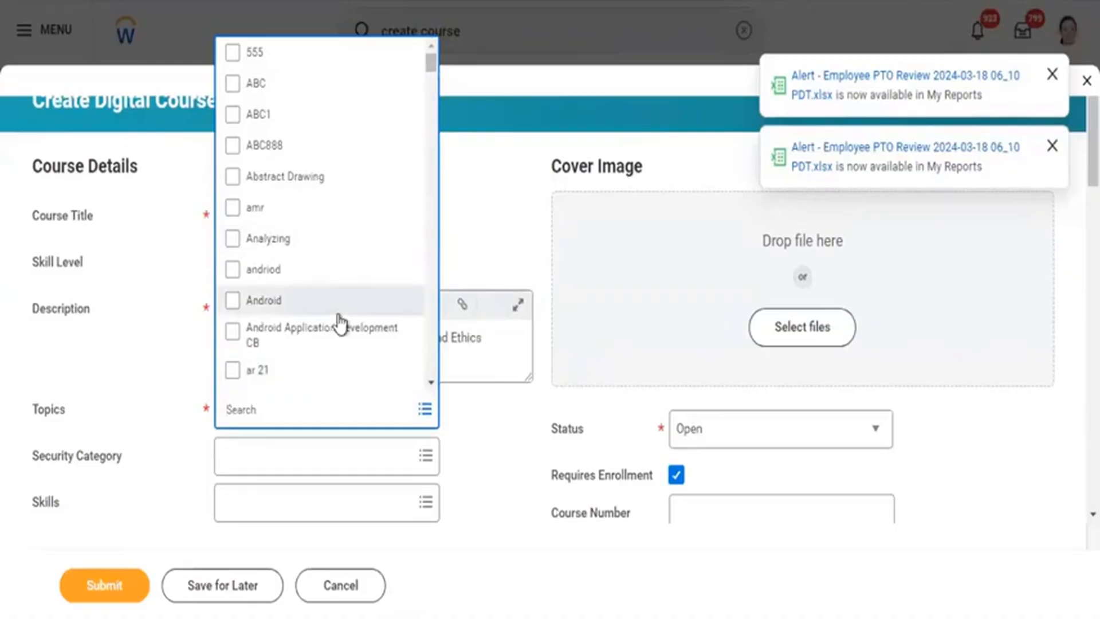
scroll(431, 186, "down", 20)
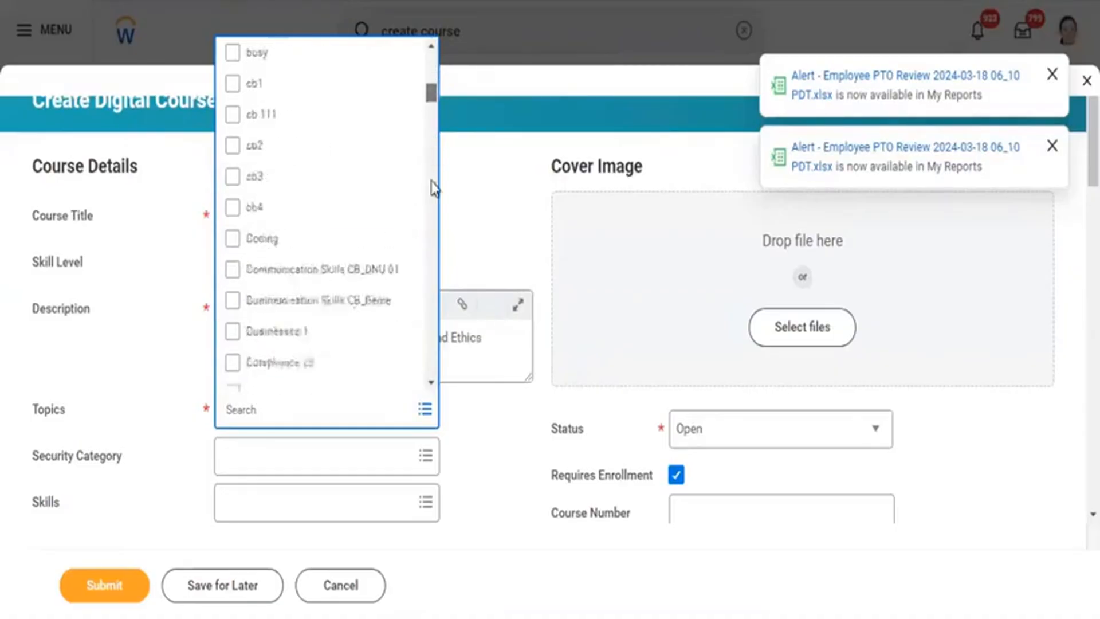
scroll(427, 240, "down", 10)
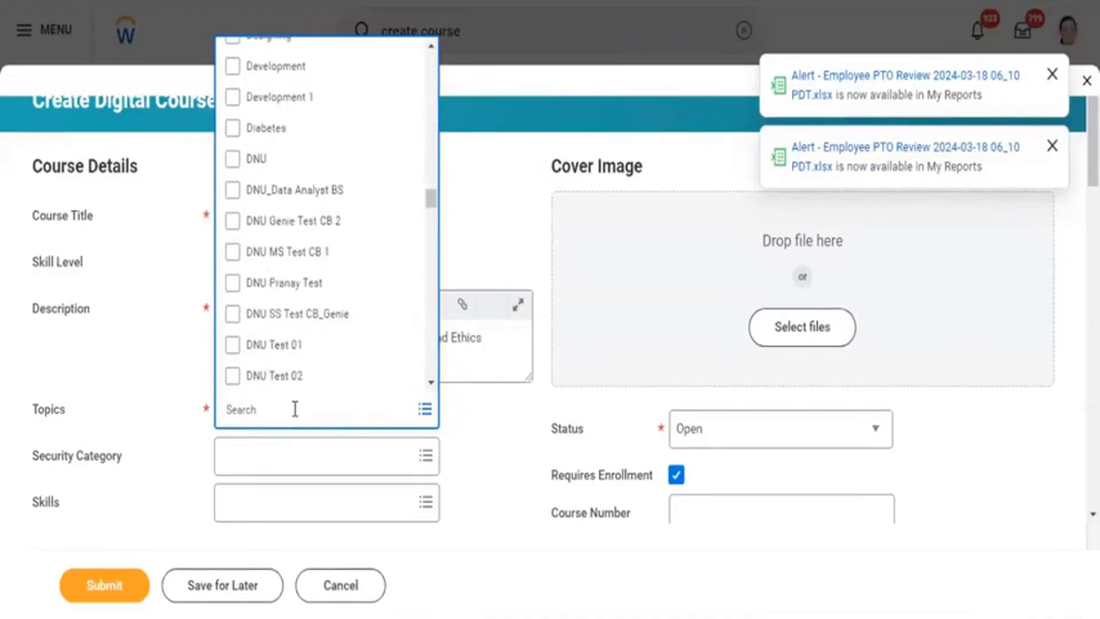
type("legal")
key("Return")
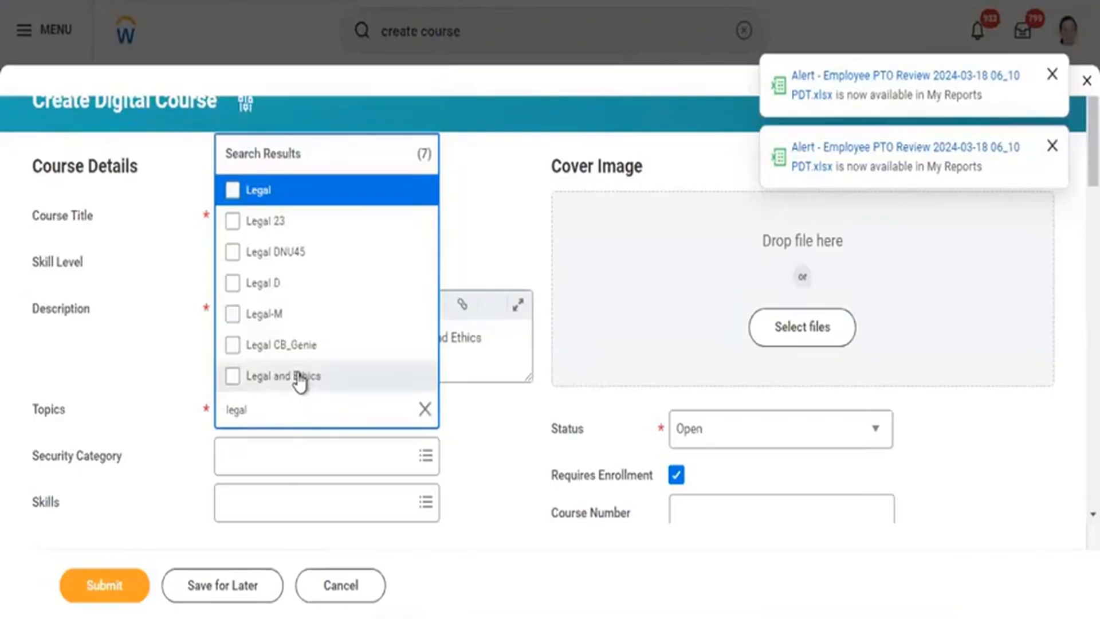
left_click(300, 382)
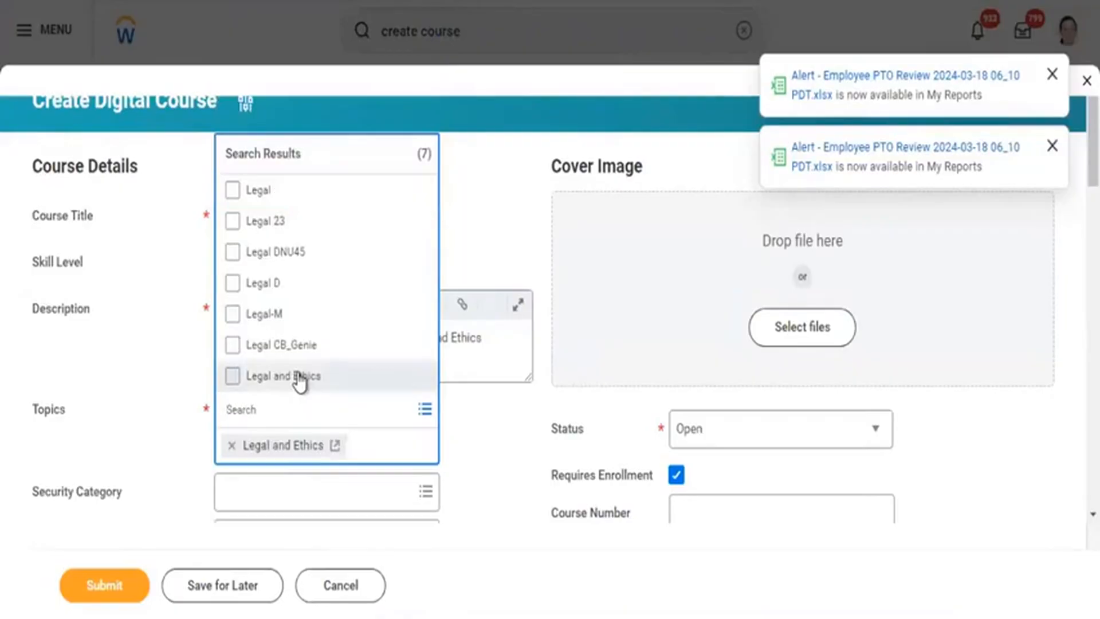
left_click(177, 380)
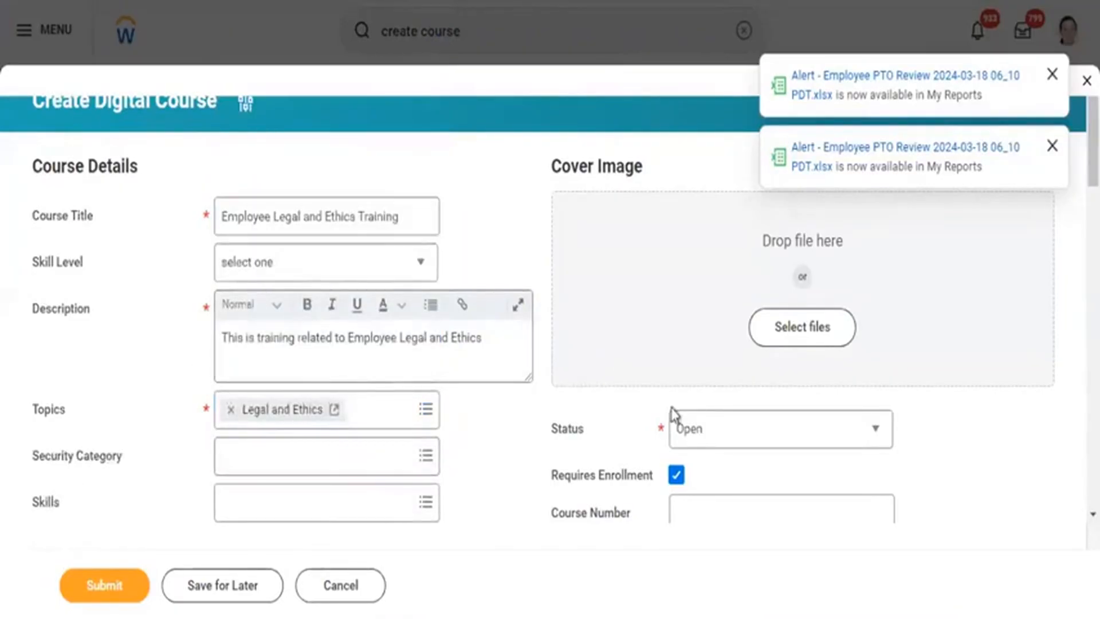
Turn the course's Requires Enrollment option off and back on.
scroll(550, 310, "down", 5)
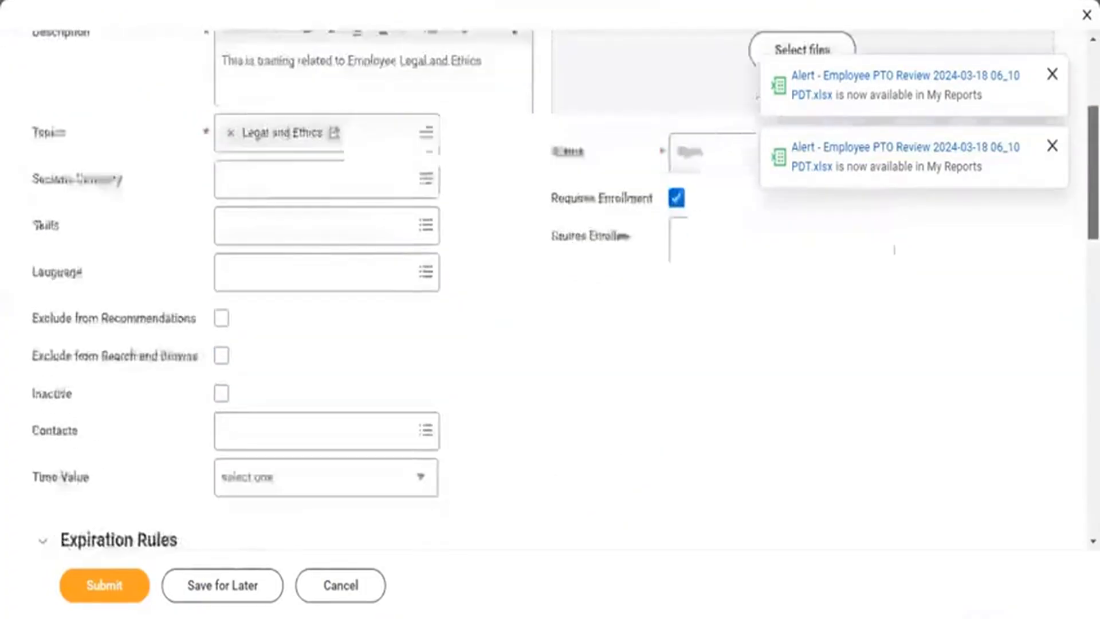
scroll(550, 310, "up", 3)
scroll(764, 310, "up", 3)
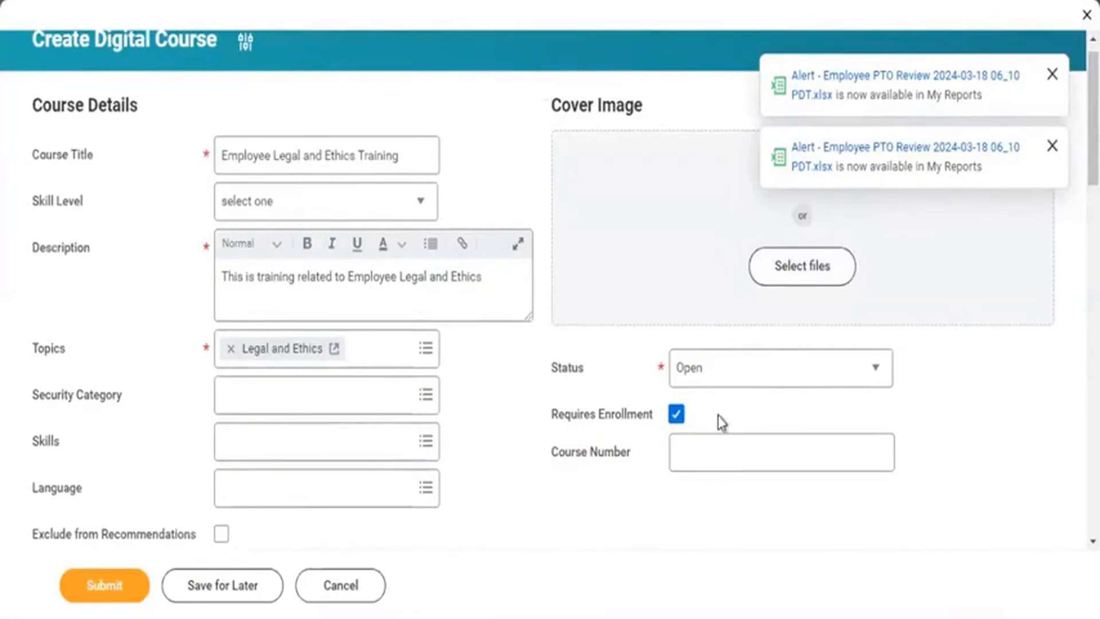
left_click(677, 416)
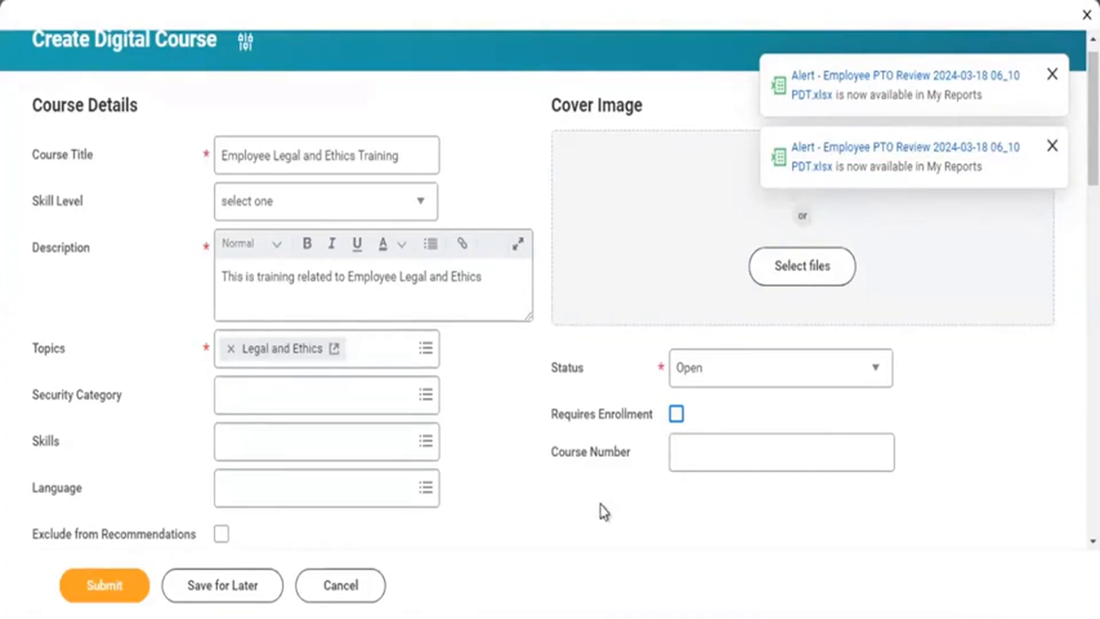
left_click(677, 417)
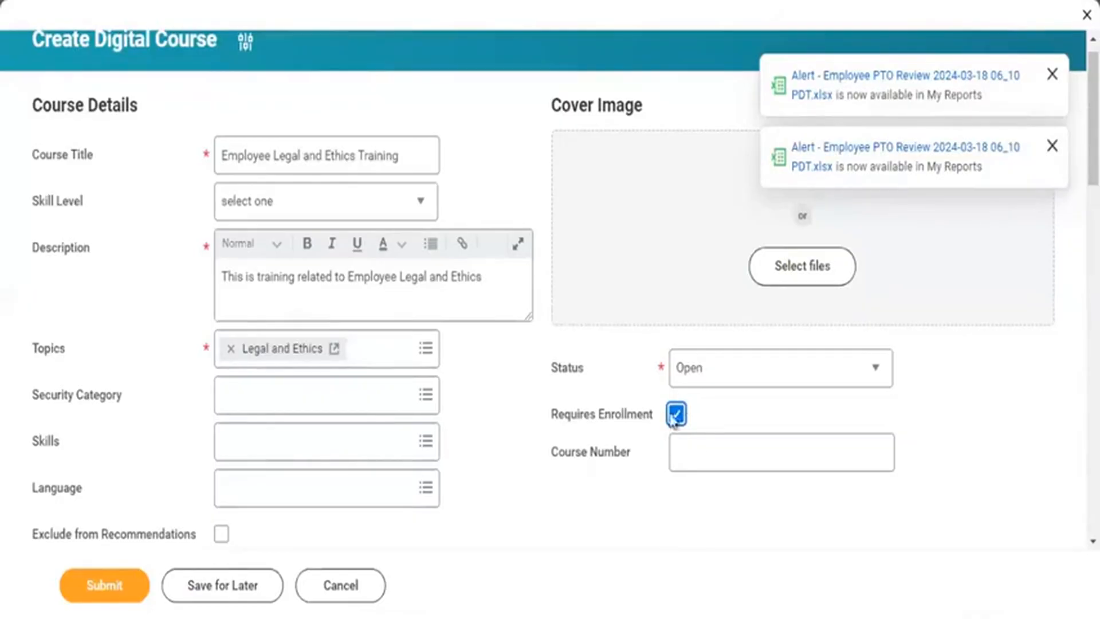
Review the available Status options for the digital course, keeping it set to Open.
left_click(675, 452)
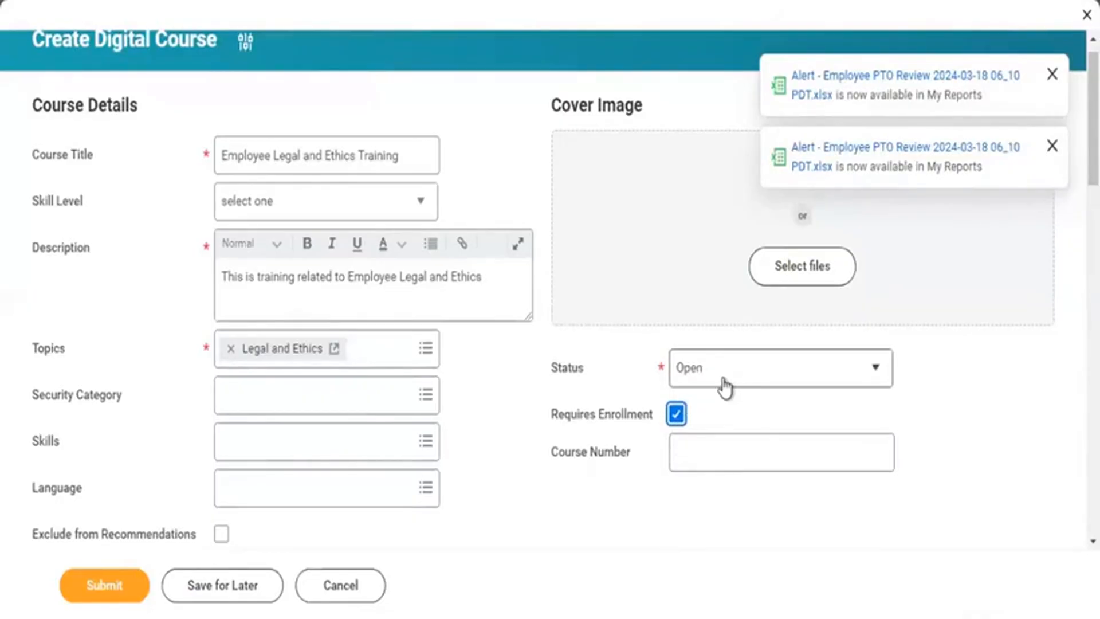
left_click(724, 384)
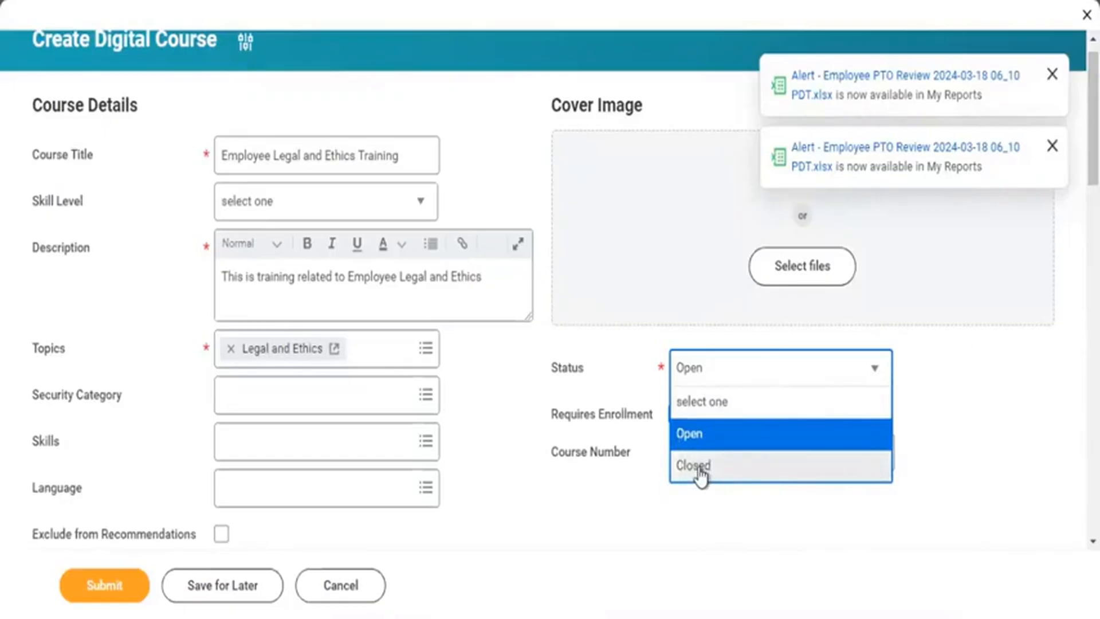
left_click(611, 533)
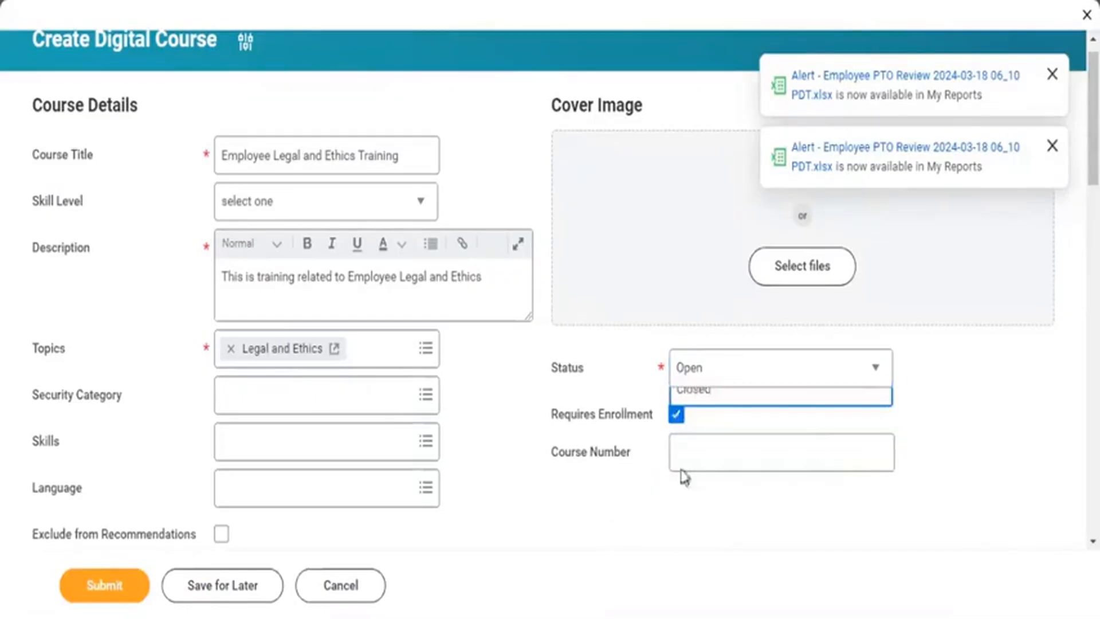
Dismiss both report notifications and set the course number to Legal - 12345.
left_click(1054, 76)
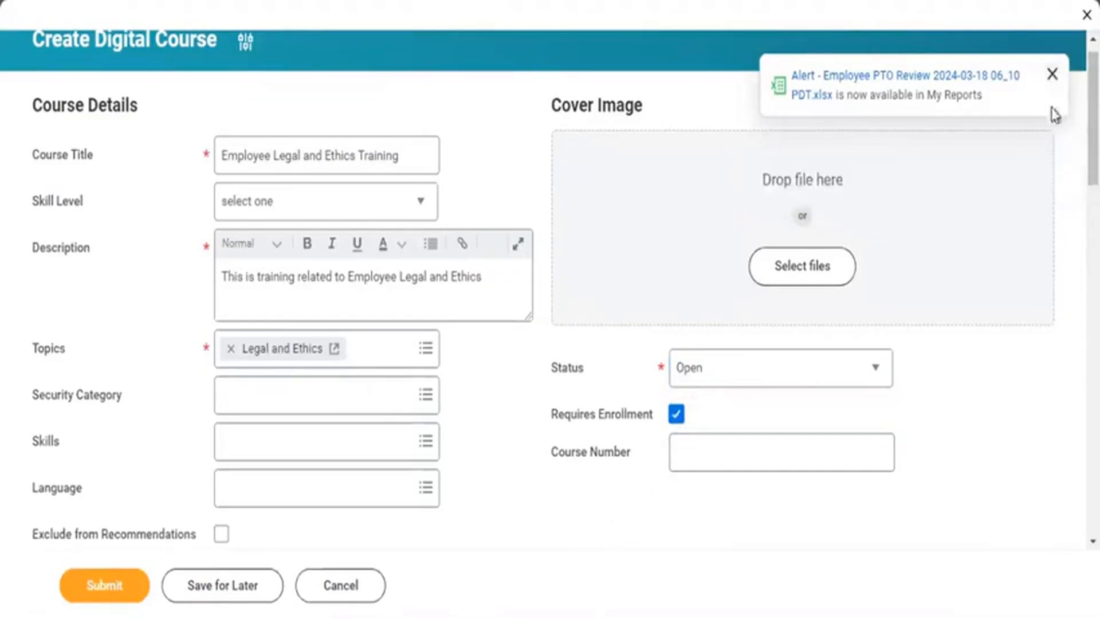
left_click(1052, 75)
scroll(856, 70, "down", 5)
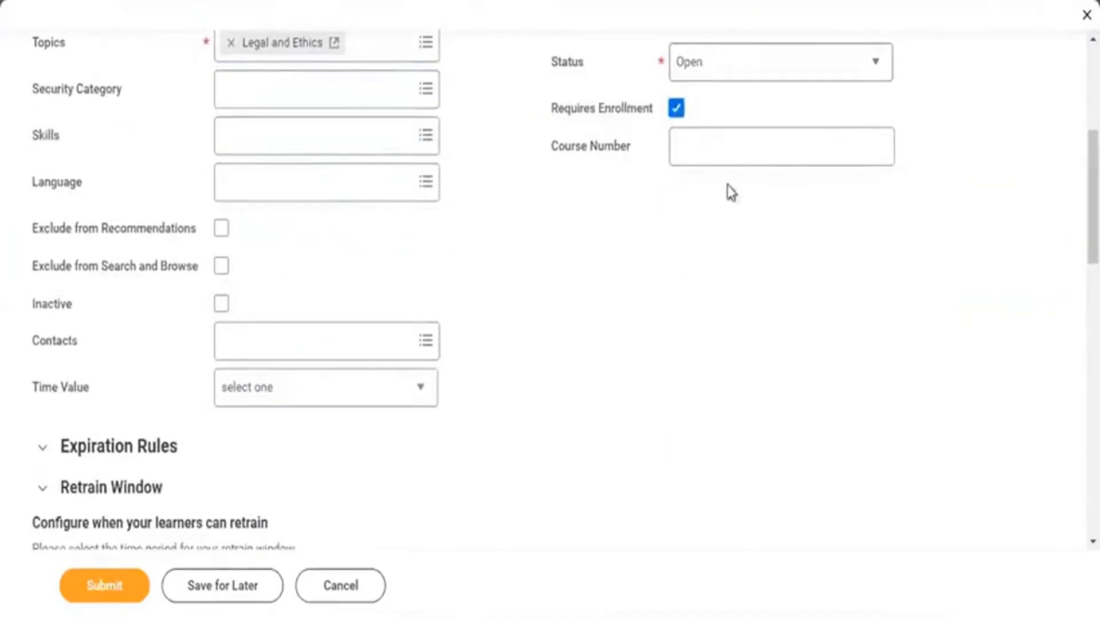
left_click(712, 152)
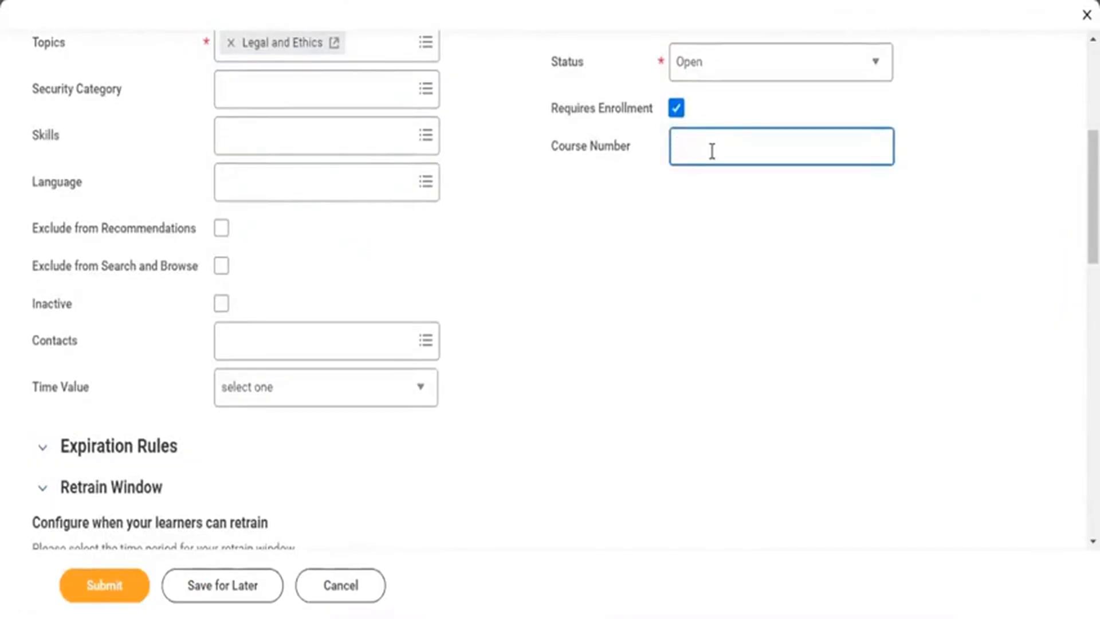
type("4egal - 12345")
left_click(745, 248)
left_click(764, 148)
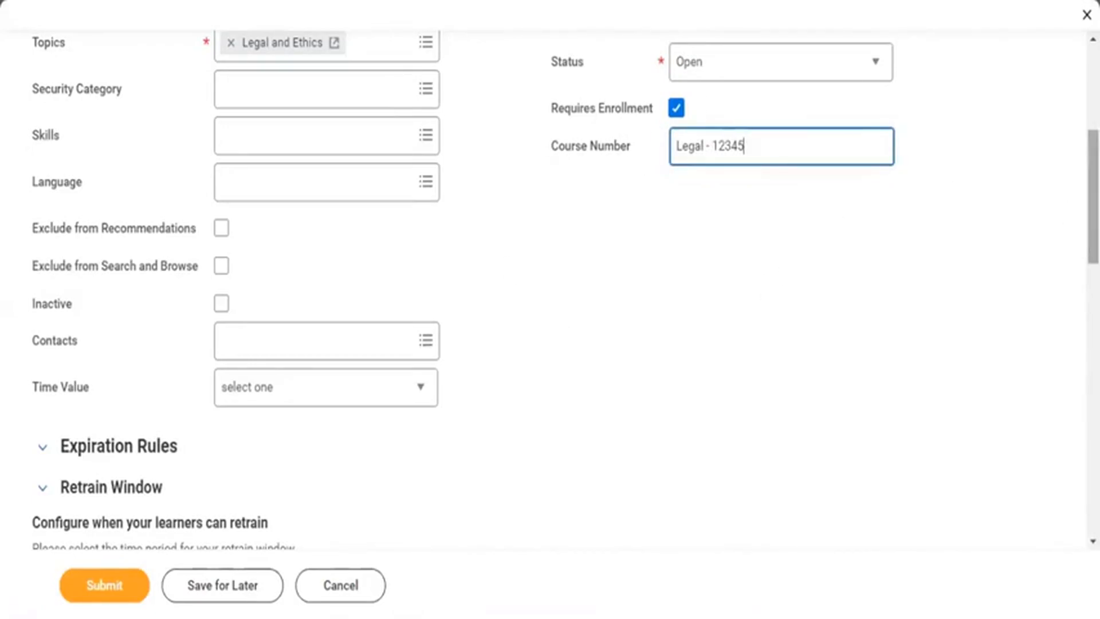
Browse all existing security categories for the course and close the list without selecting one.
scroll(1093, 212, "up", 1)
scroll(1093, 212, "up", 2)
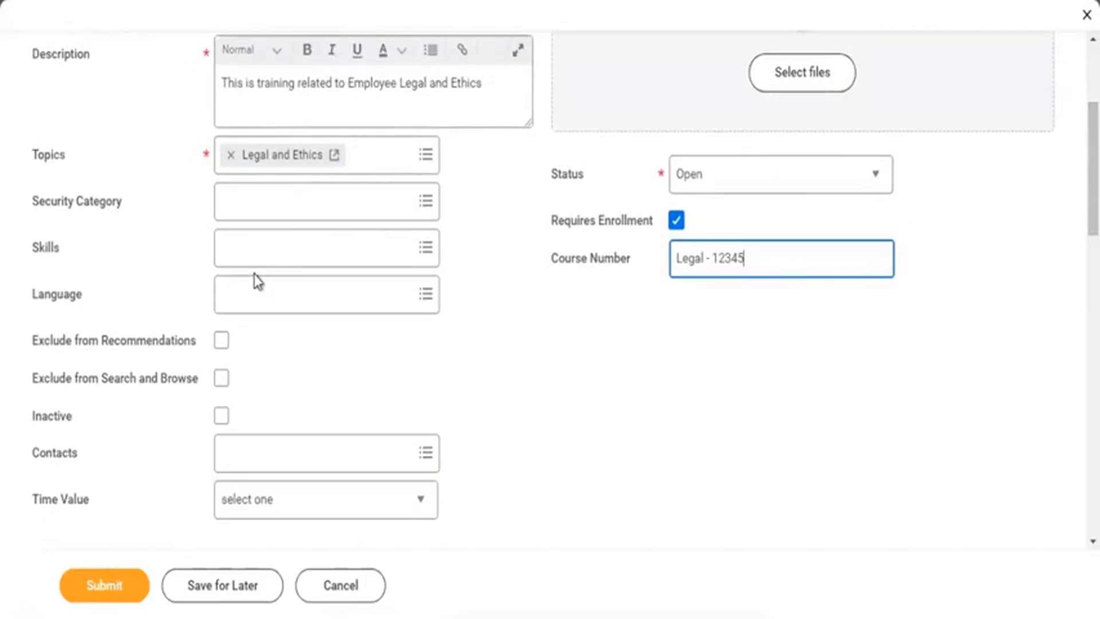
left_click(278, 190)
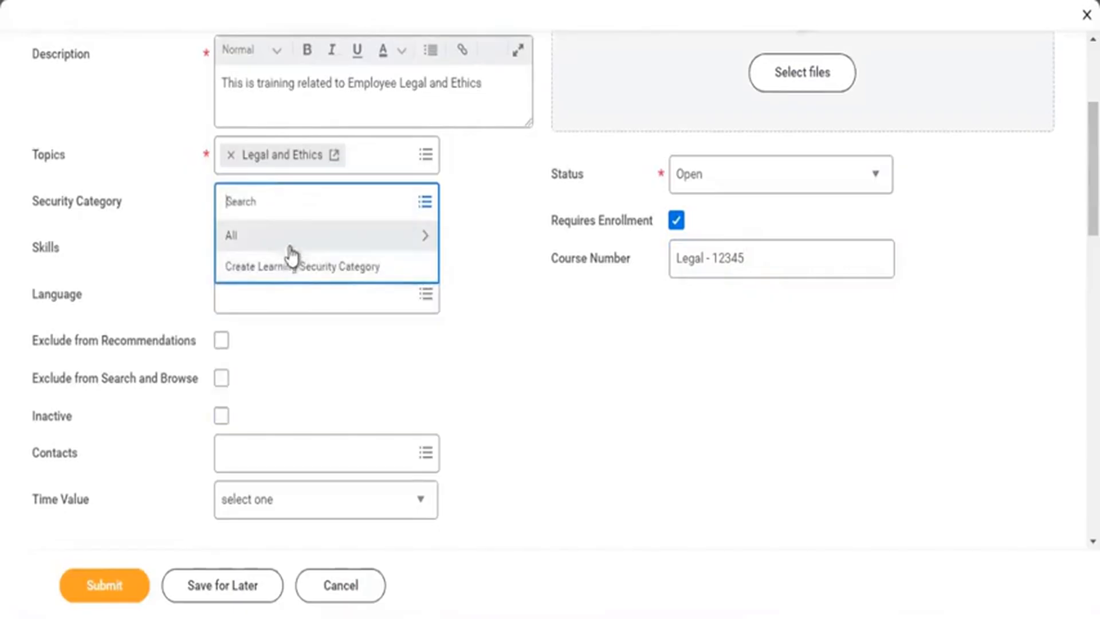
left_click(292, 246)
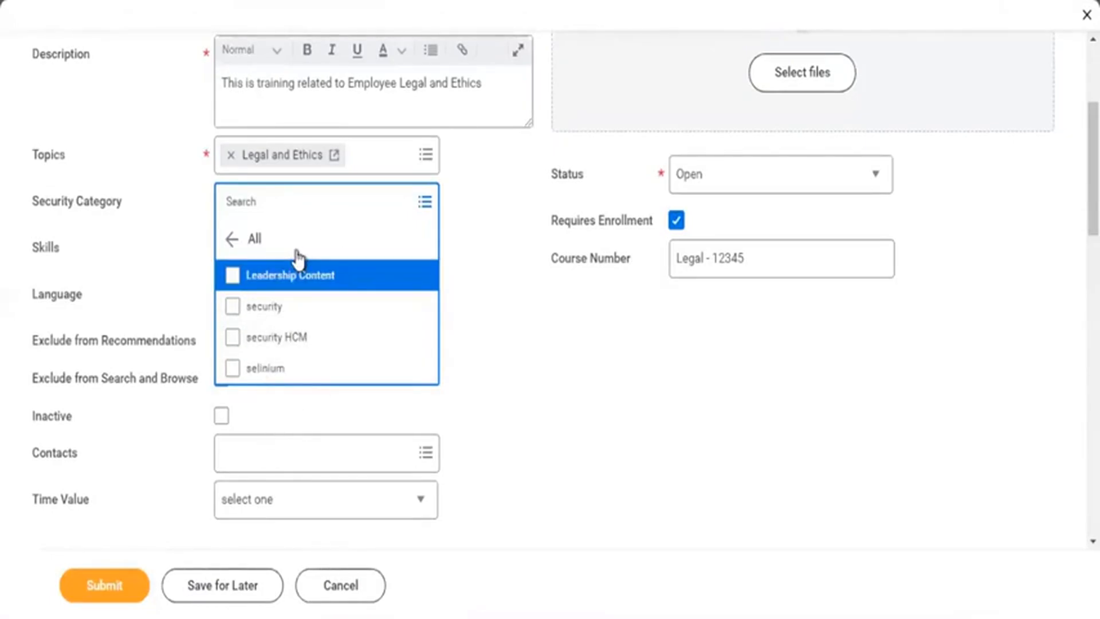
left_click(231, 248)
left_click(128, 262)
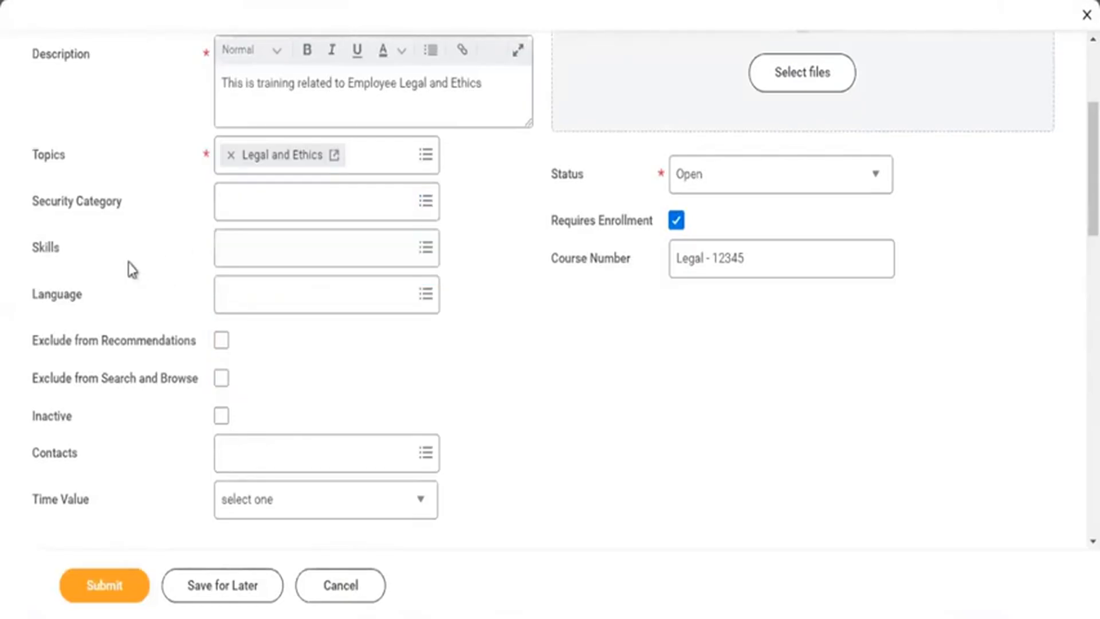
Browse the course's recommended skills and the communication skills category without assigning a skill.
left_click(283, 246)
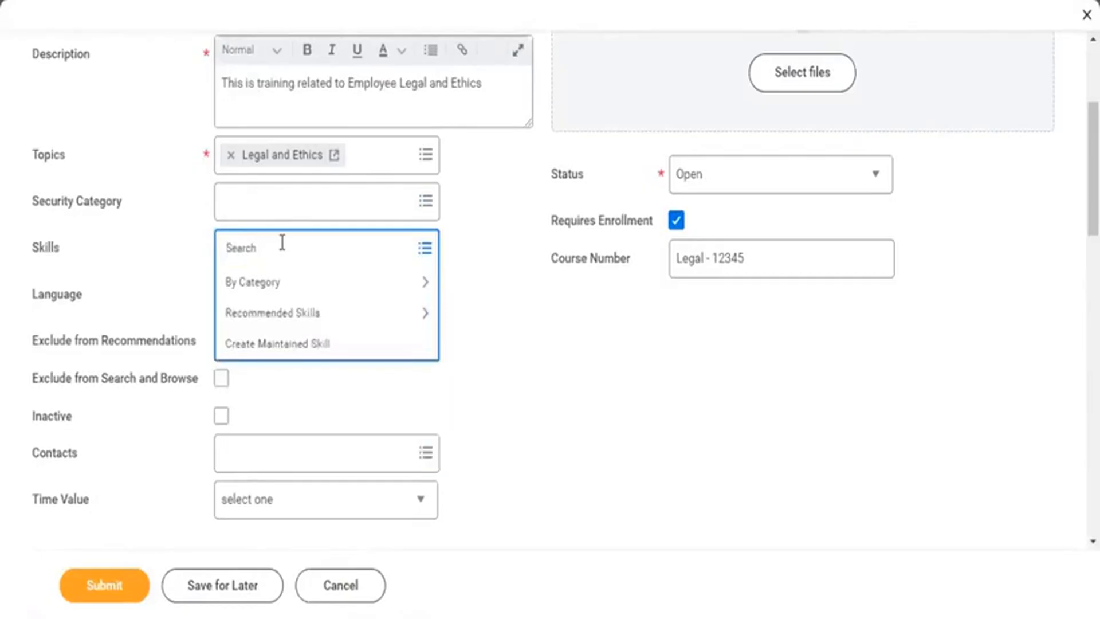
left_click(296, 314)
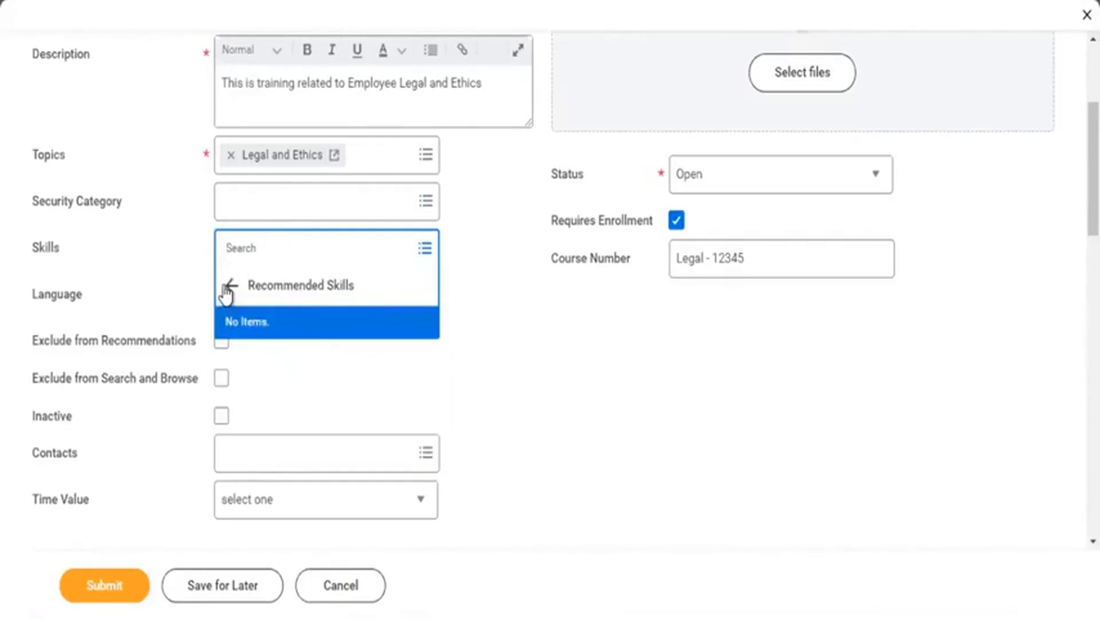
left_click(229, 286)
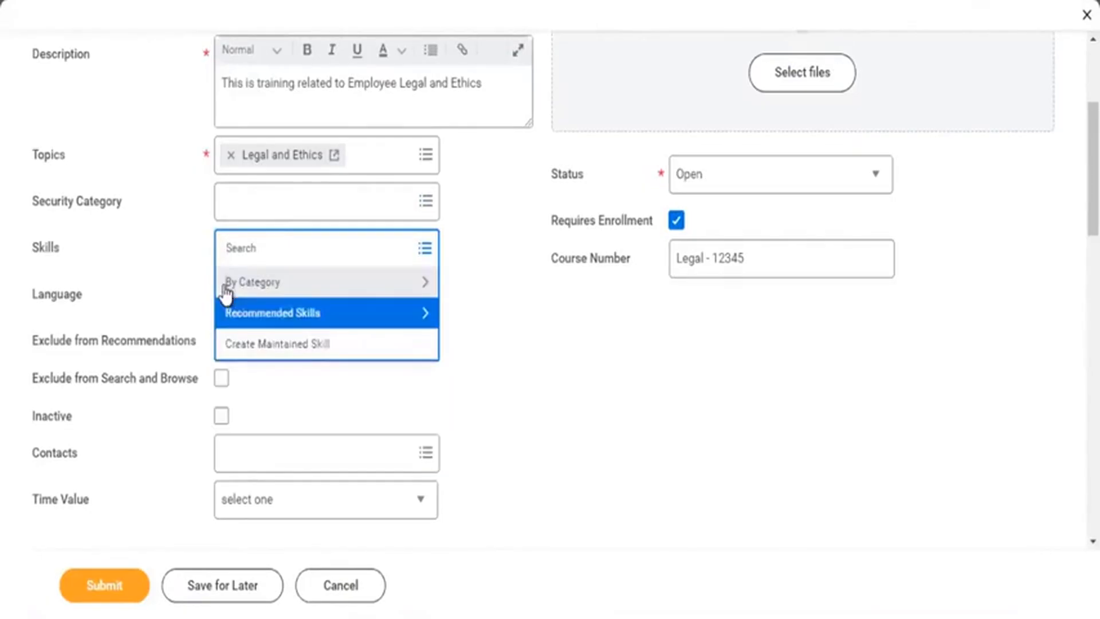
left_click(294, 283)
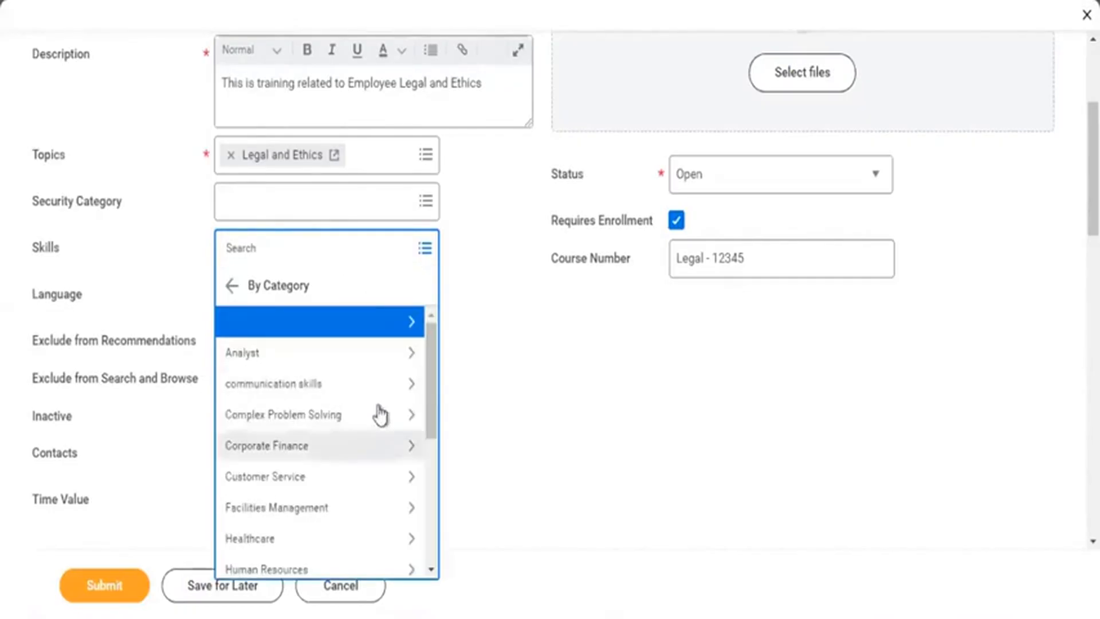
left_click(332, 394)
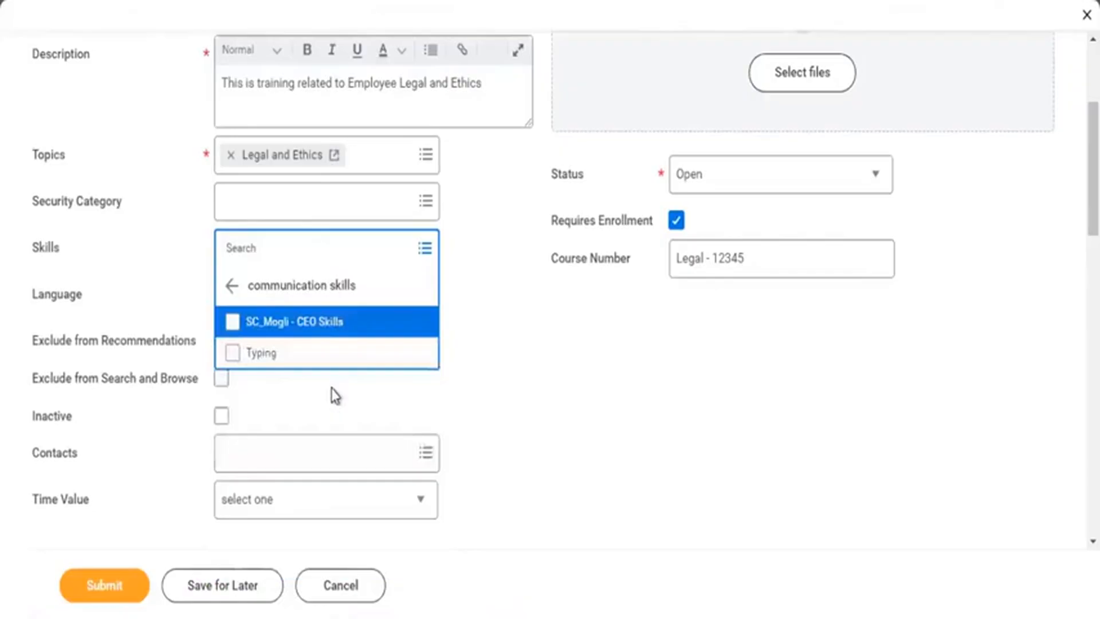
left_click(154, 273)
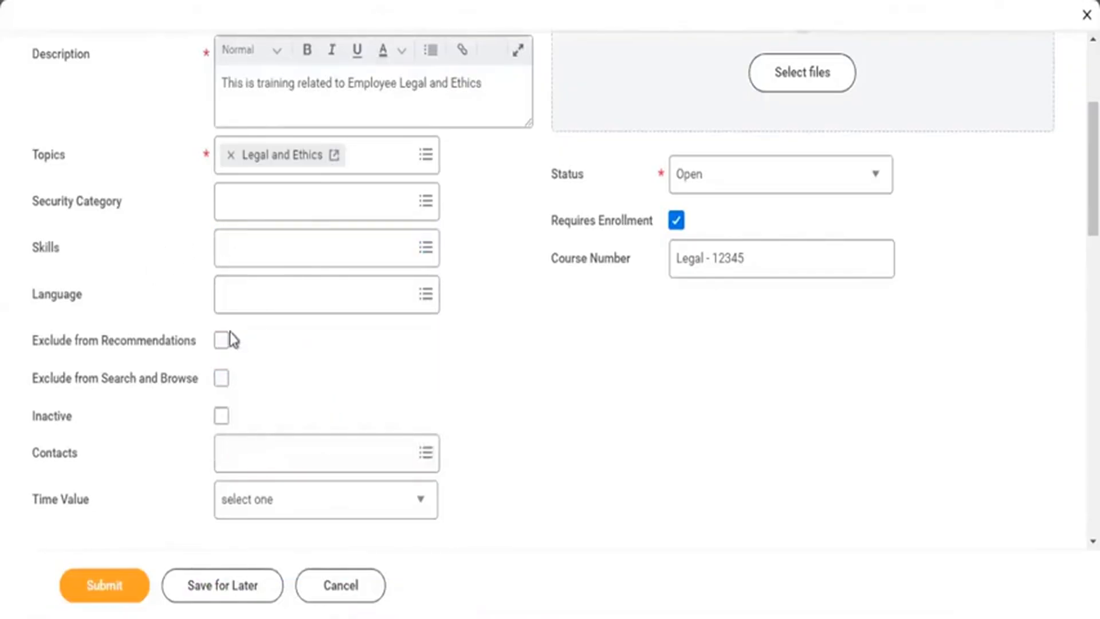
Turn the course's Exclude from Search and Browse option on, highlight the full course title, and turn the option back off.
left_click(222, 379)
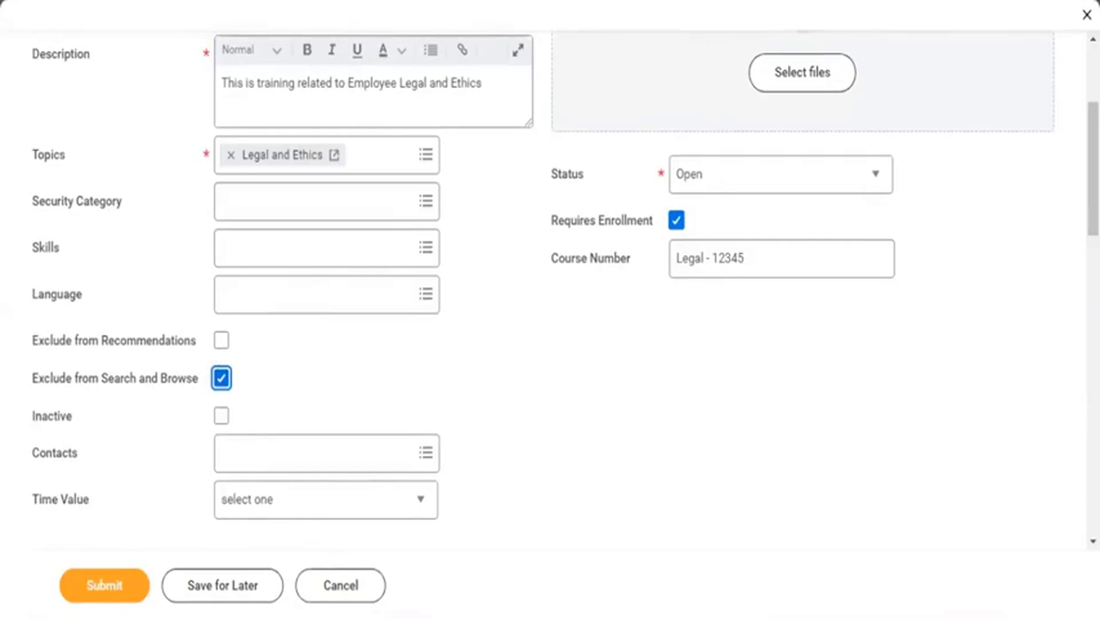
scroll(550, 286, "up", 4)
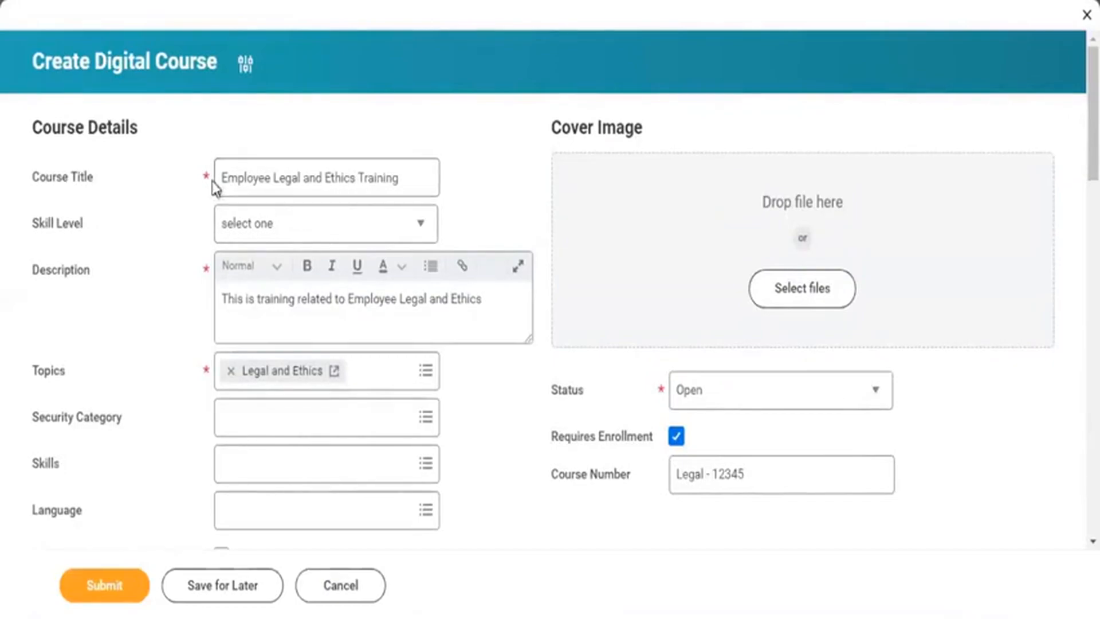
left_click_drag(222, 181, 304, 177)
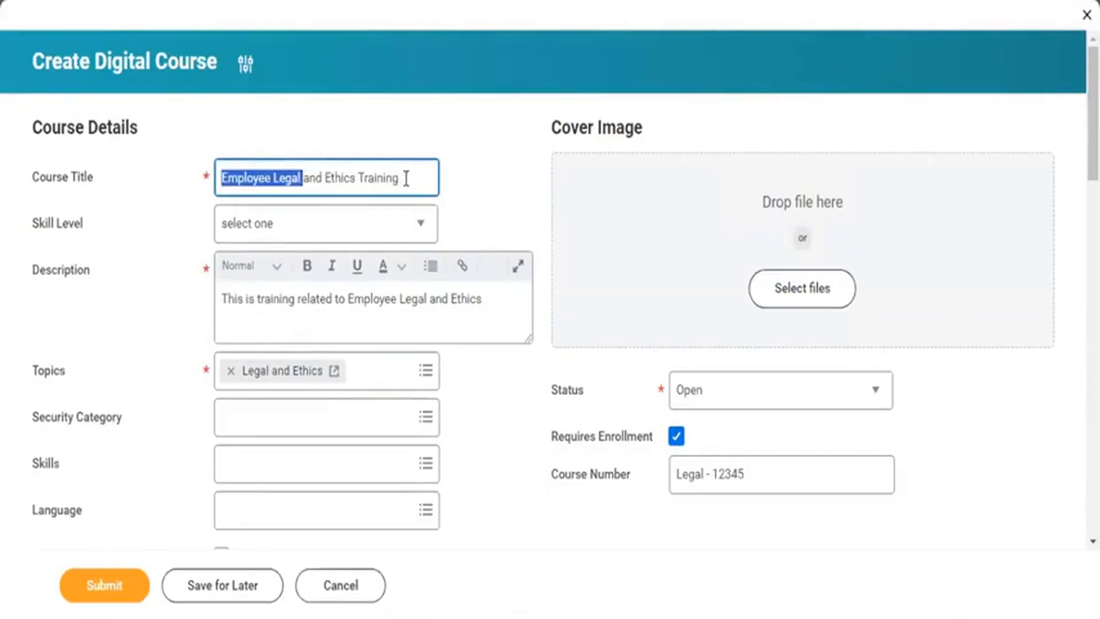
left_click_drag(405, 177, 224, 170)
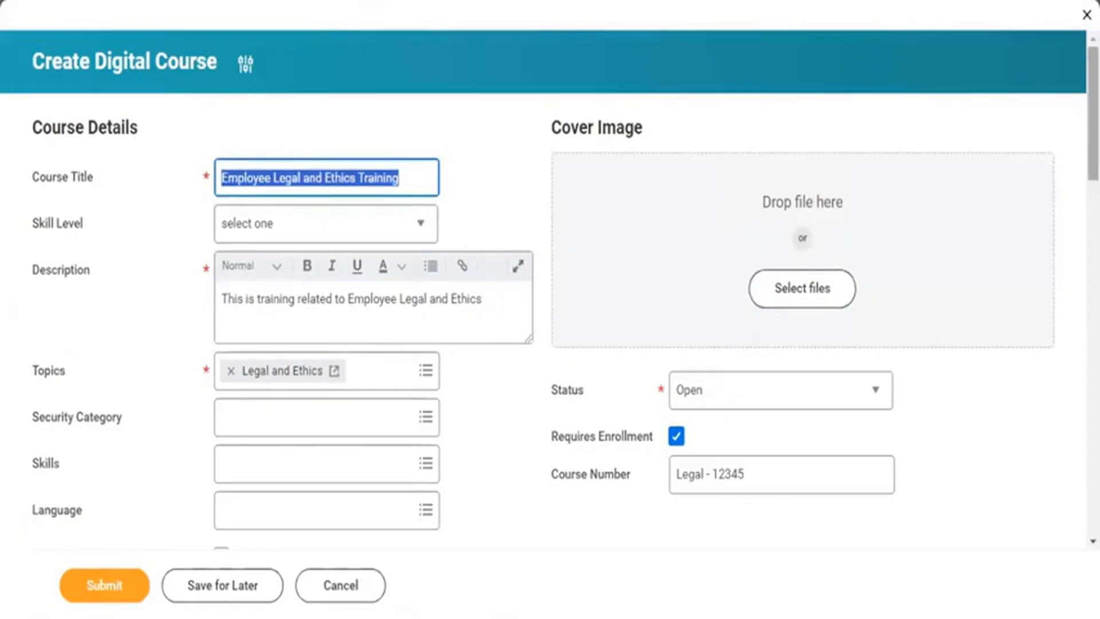
scroll(888, 71, "down", 6)
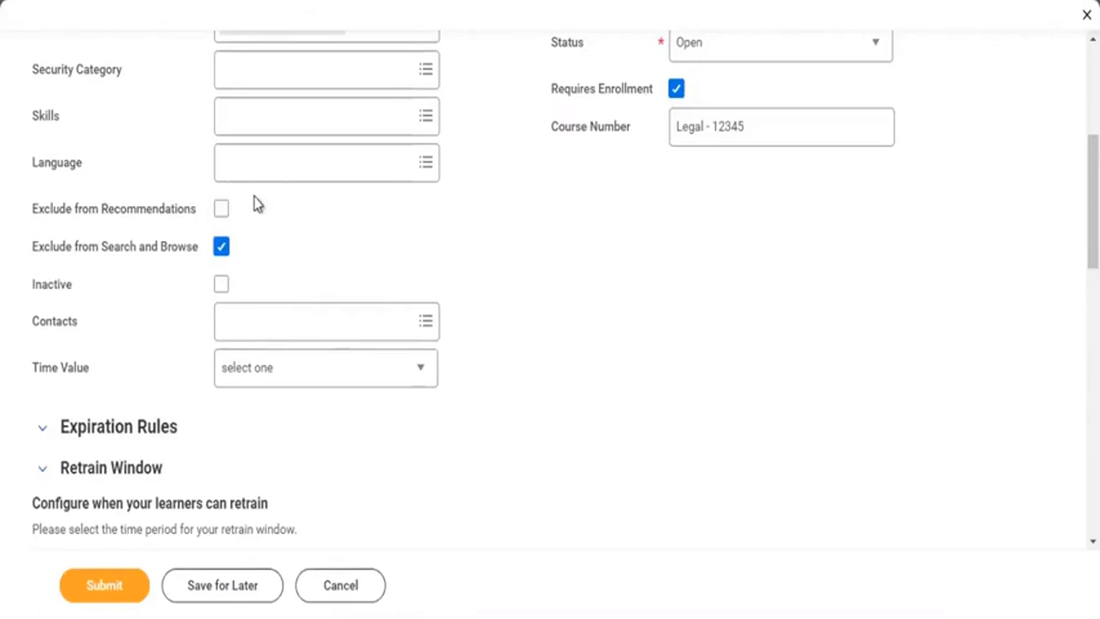
left_click(221, 250)
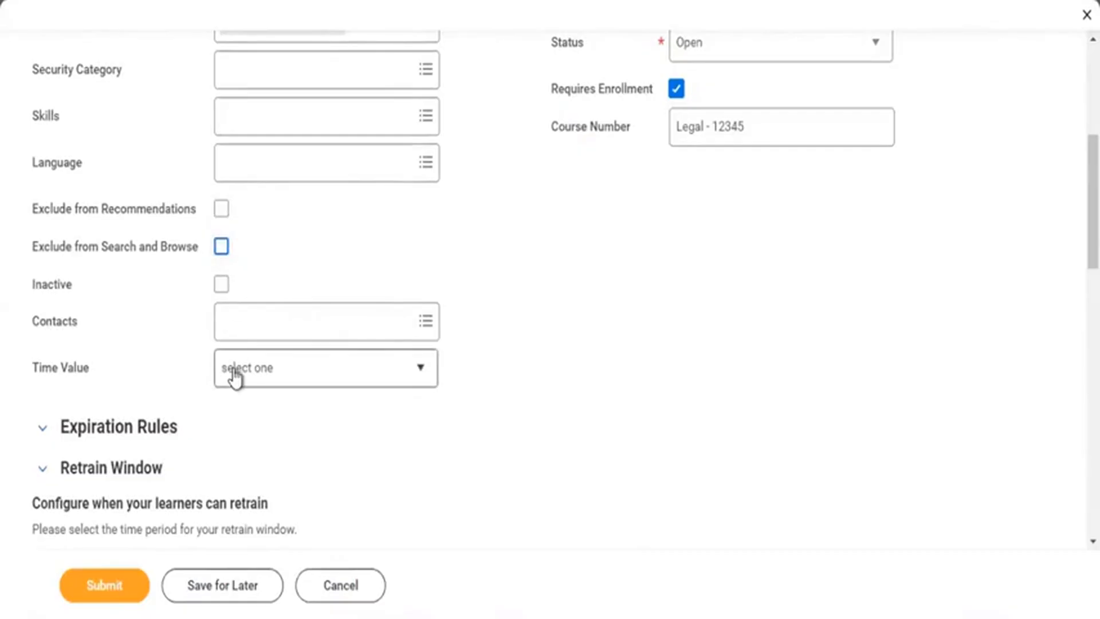
Browse the languages available for the digital course.
left_click(290, 171)
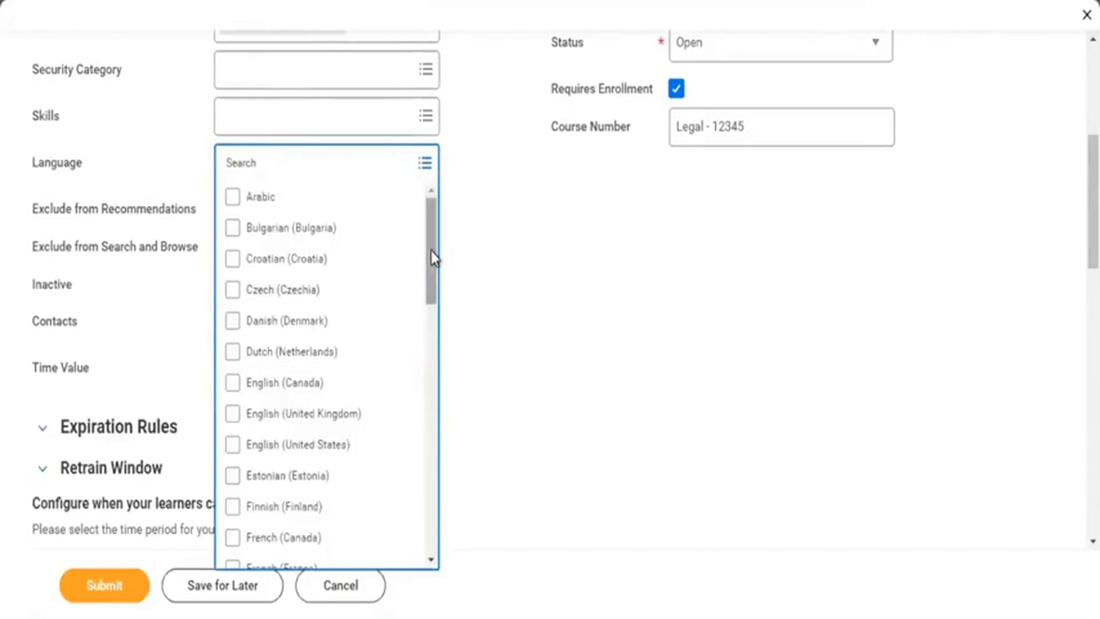
left_click_drag(431, 253, 423, 385)
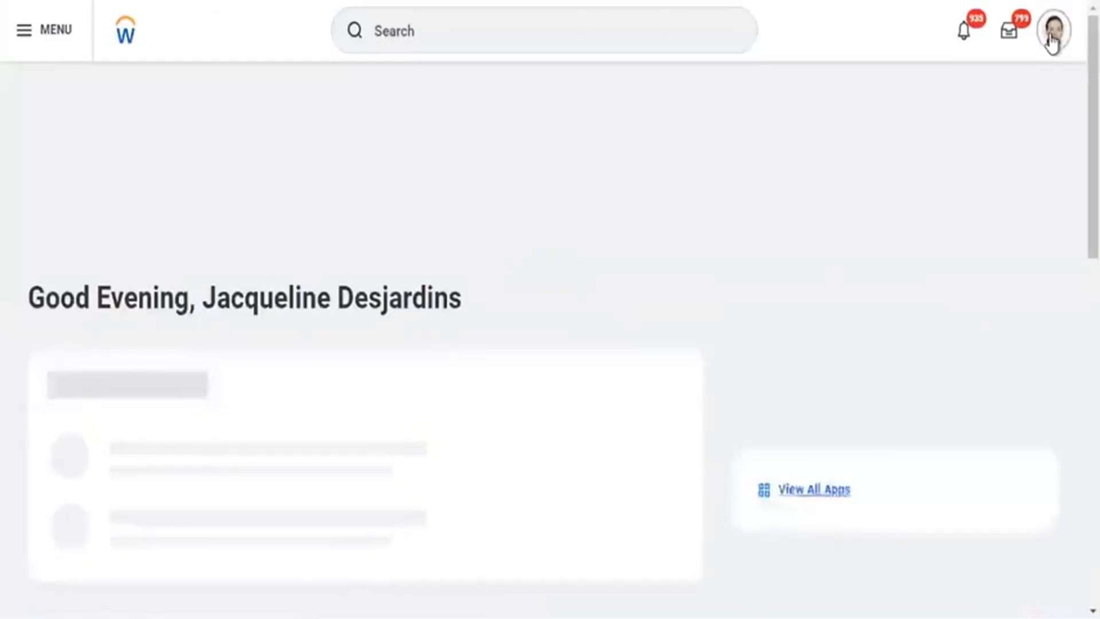
Review the My Account options from the home page, and highlight the greeting and the Announcements heading.
left_click(1056, 43)
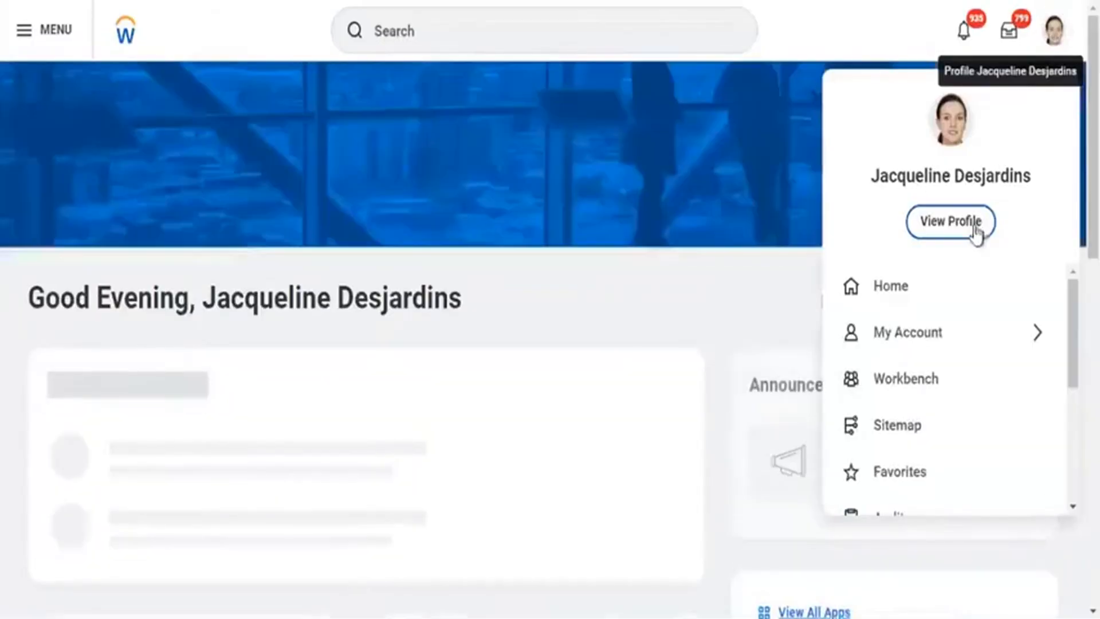
left_click(920, 337)
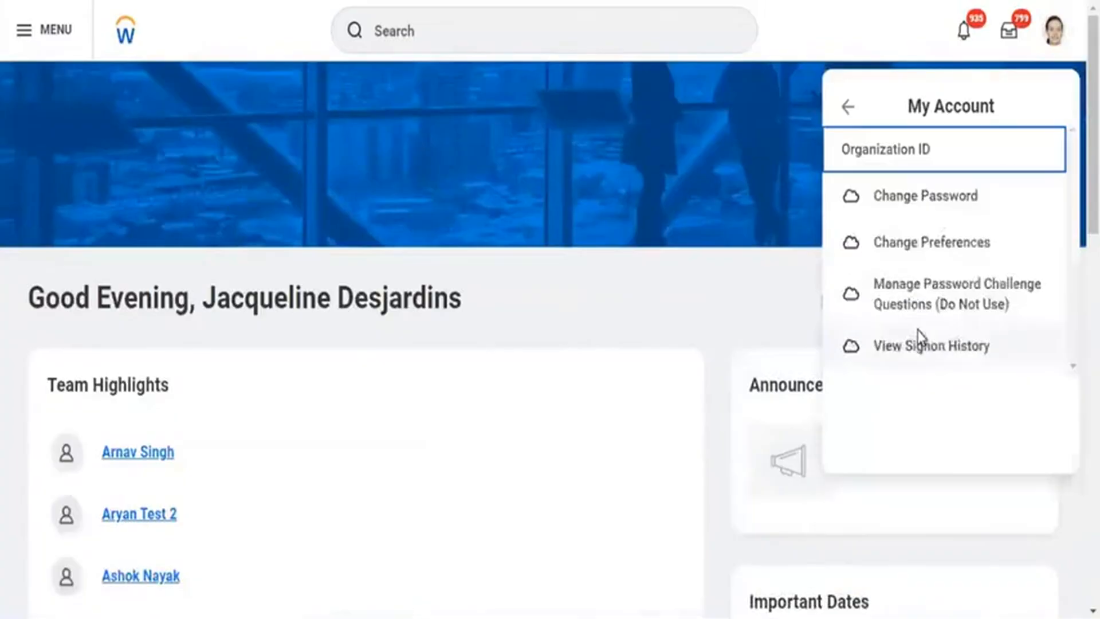
scroll(921, 338, "down", 3)
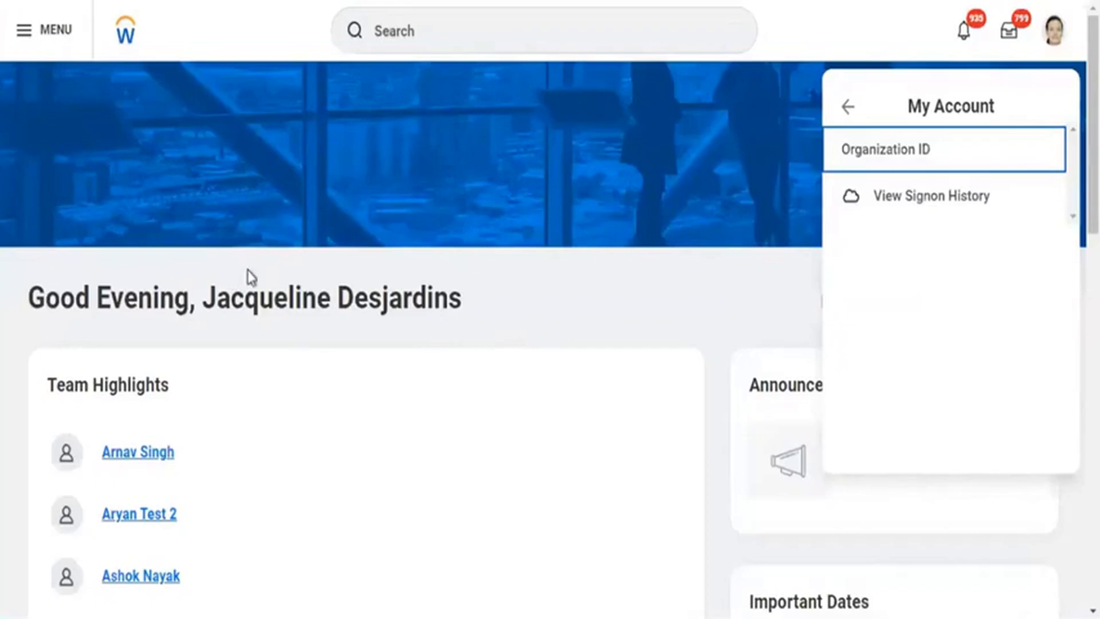
left_click(136, 338)
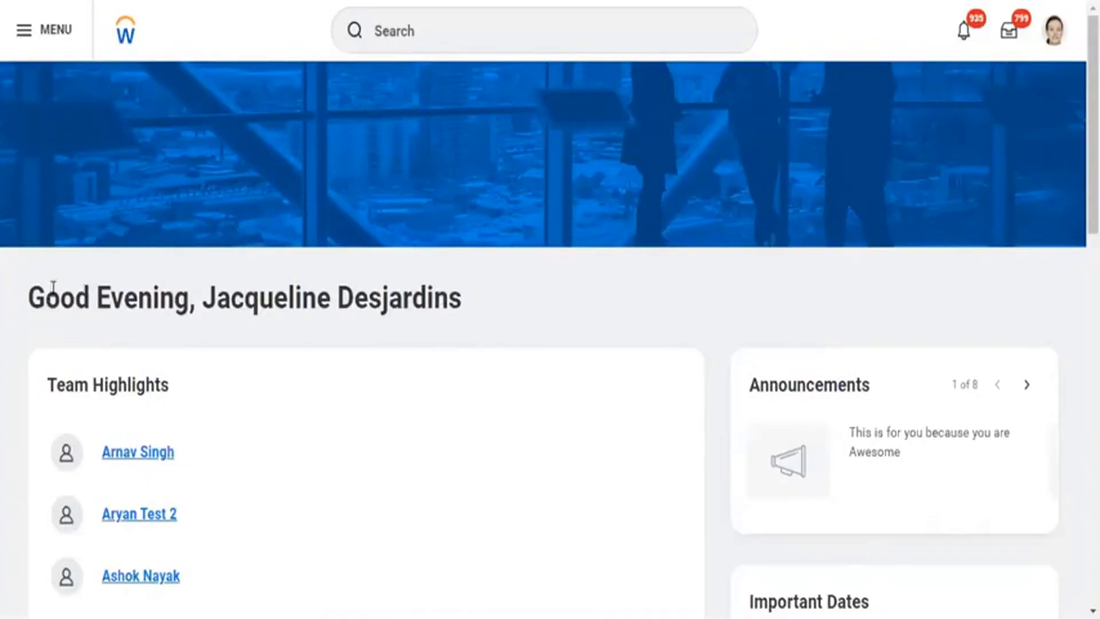
left_click_drag(52, 286, 180, 303)
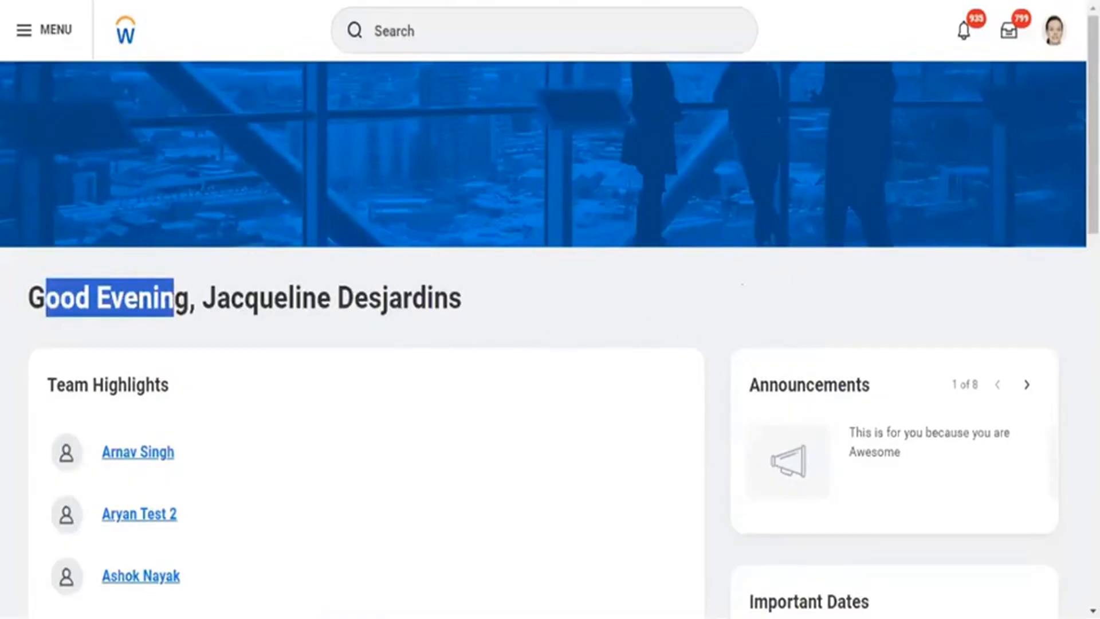
left_click(720, 295)
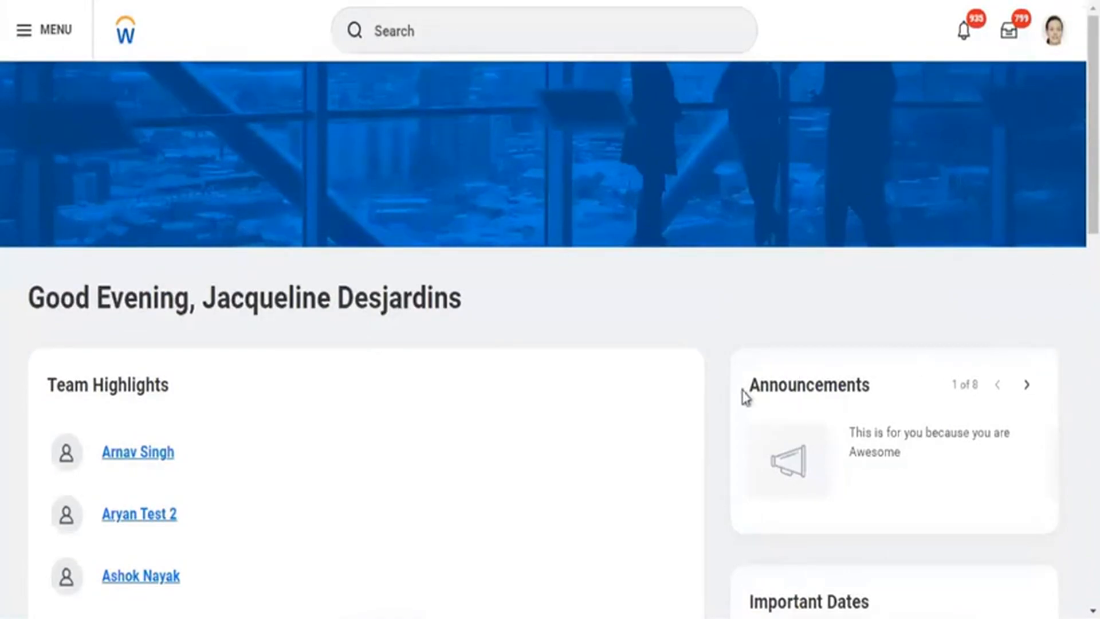
left_click_drag(747, 387, 866, 375)
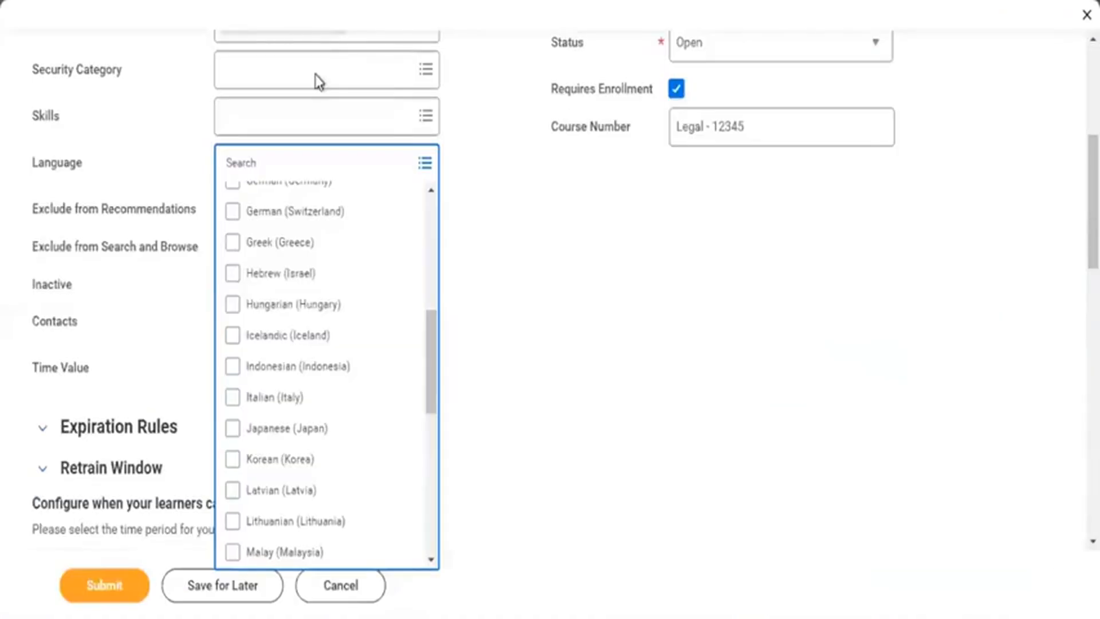
Close the course's language list without a selection, and turn the Inactive option on and back off.
left_click(154, 160)
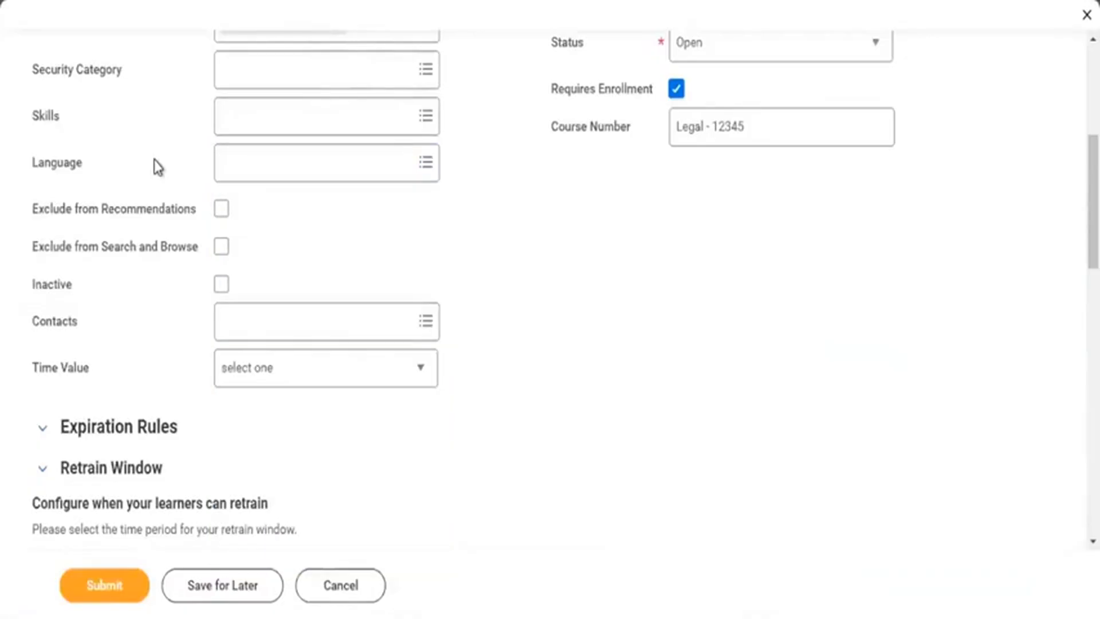
left_click(221, 284)
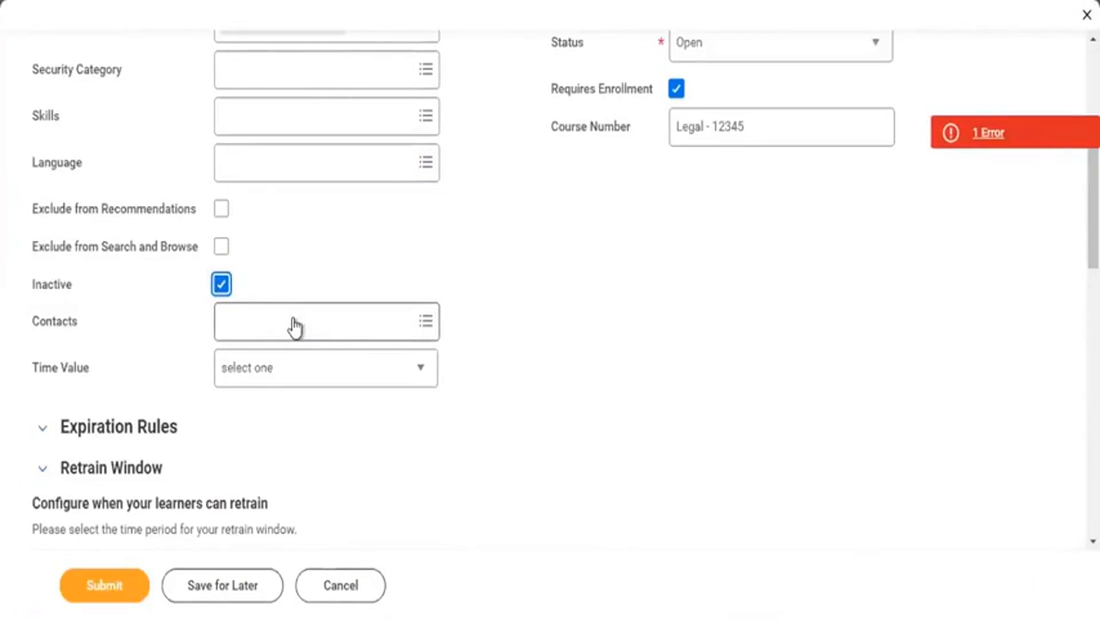
left_click(222, 285)
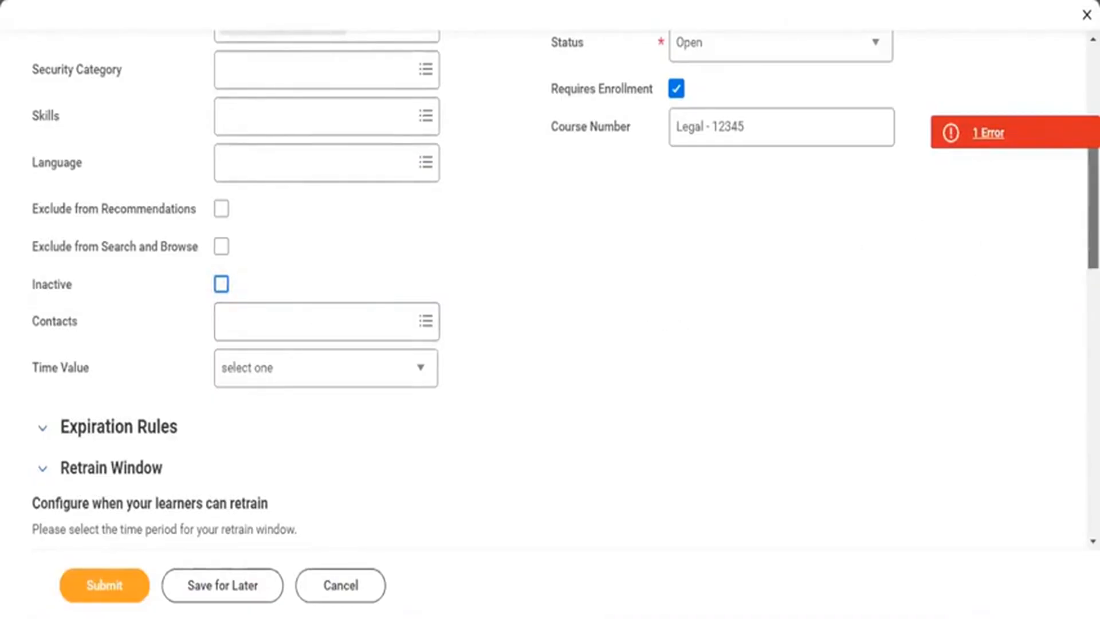
Try to browse the course's Contacts choices, and view and dismiss the details of the page error.
scroll(1093, 207, "down", 2)
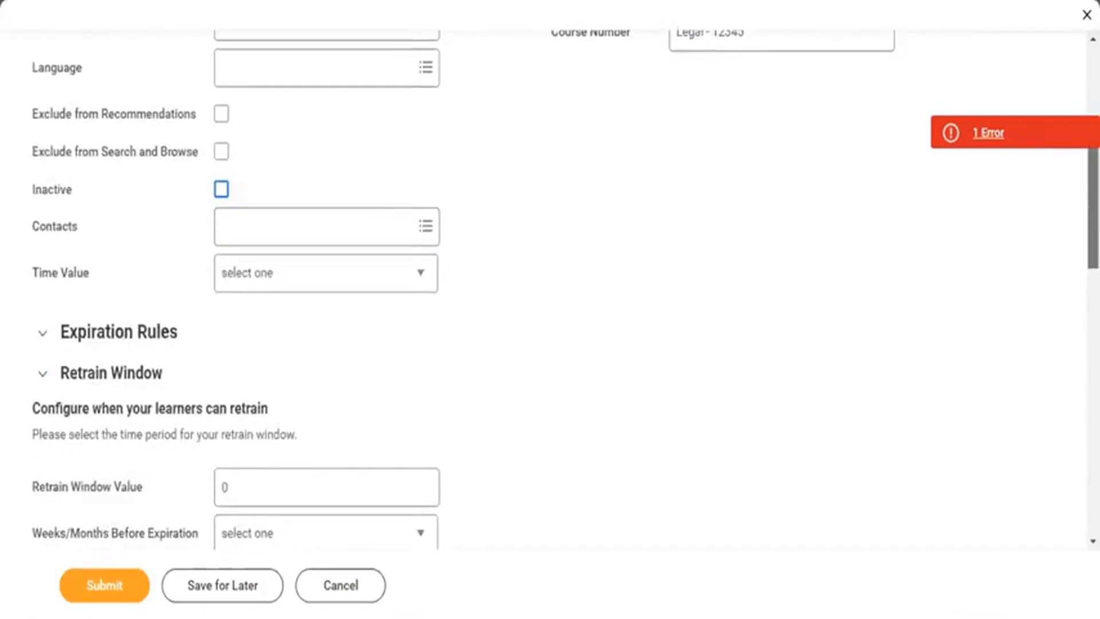
left_click(281, 232)
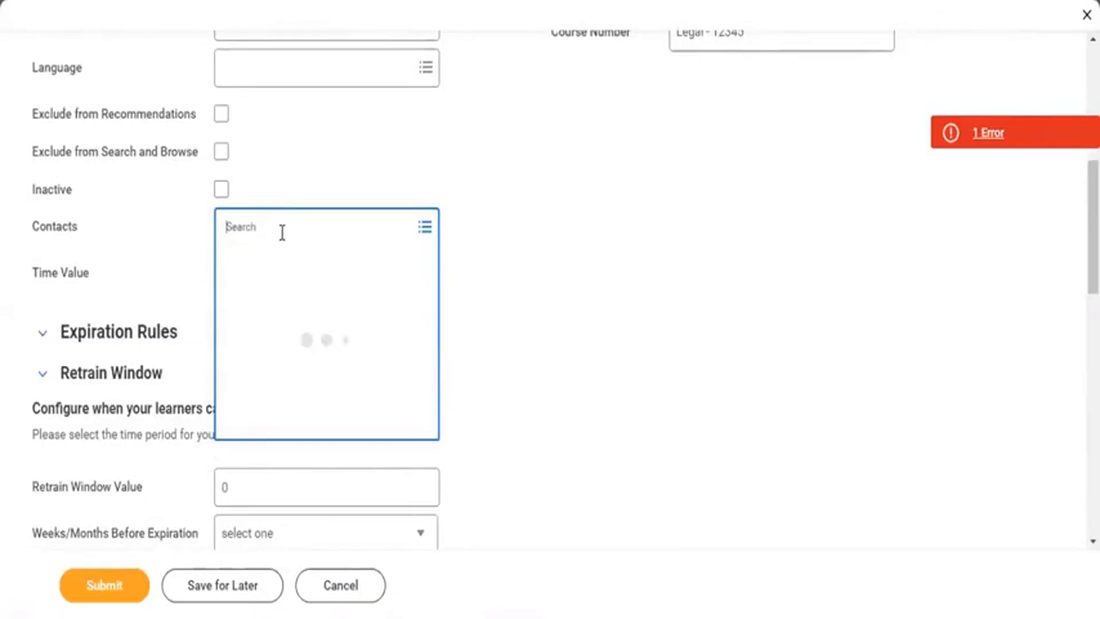
left_click(1002, 138)
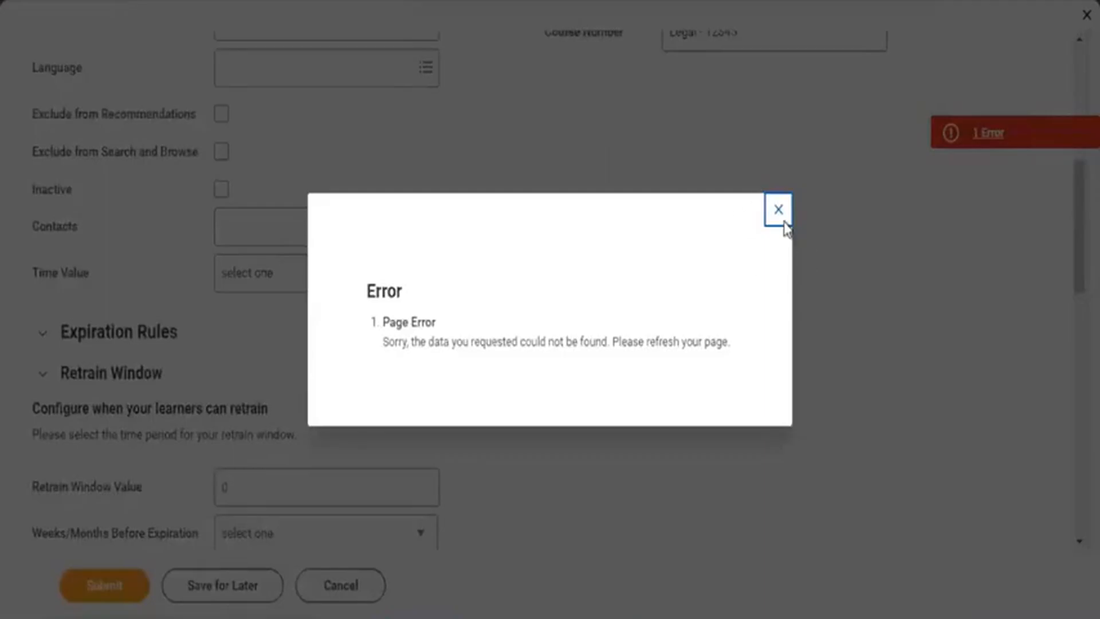
left_click(778, 212)
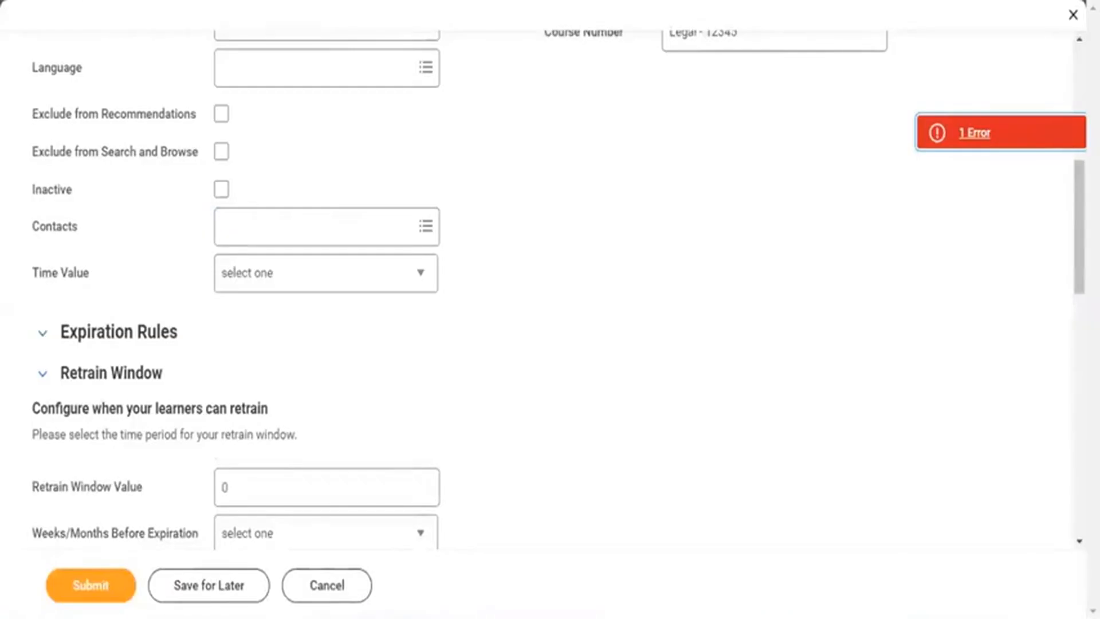
Reload the Create Course task and start a new digital course.
left_click(90, 0)
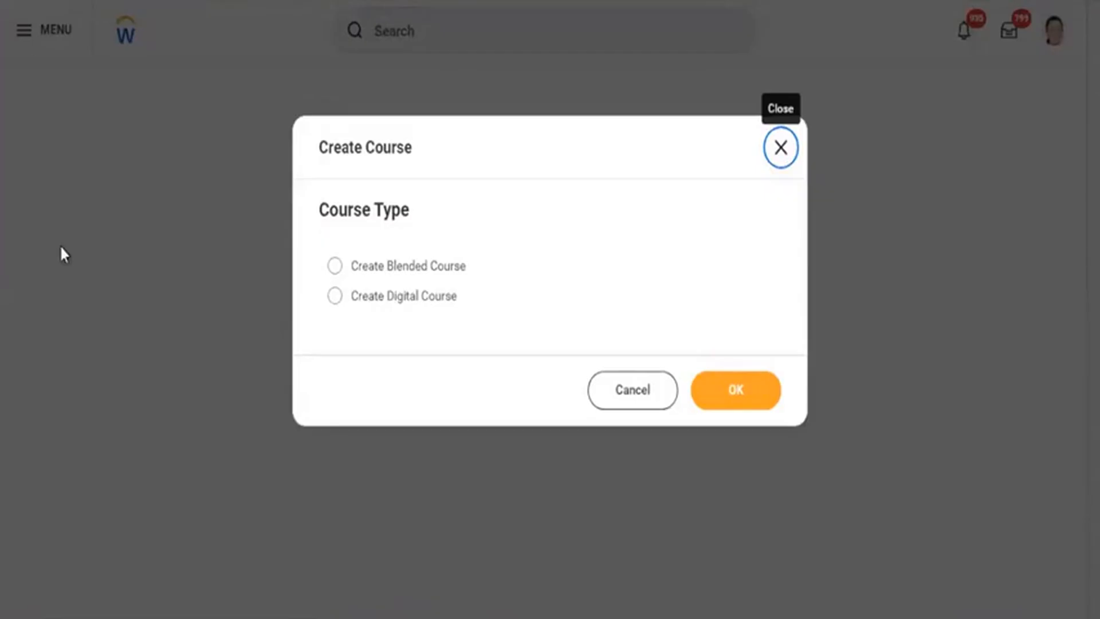
left_click(377, 299)
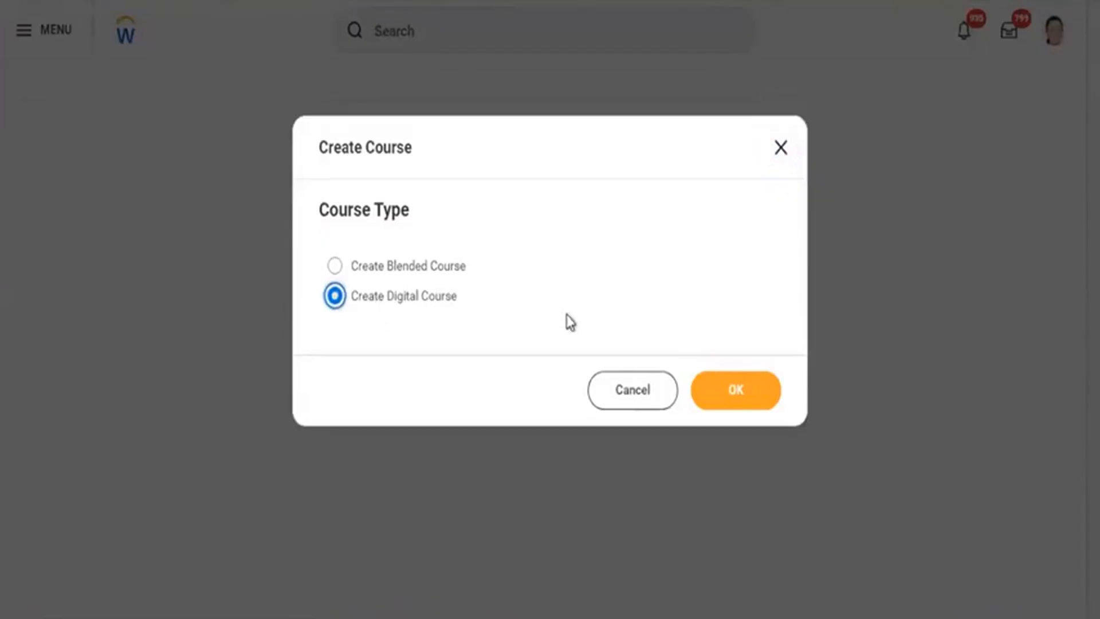
left_click(713, 405)
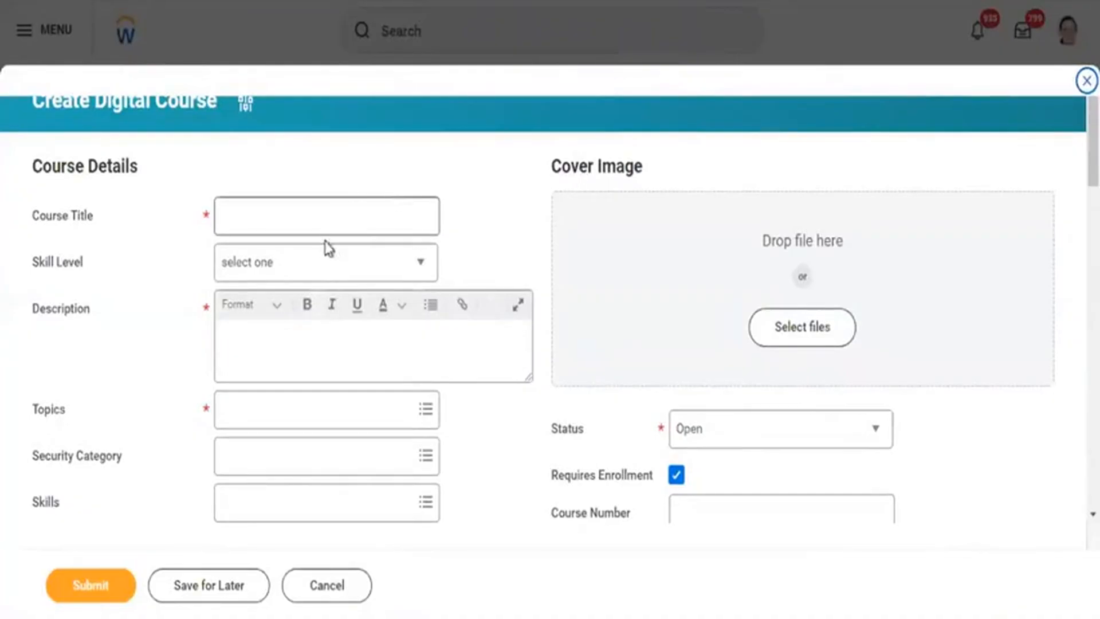
Enter "Employee Legal and Ethics Training" as the course title.
left_click(314, 210)
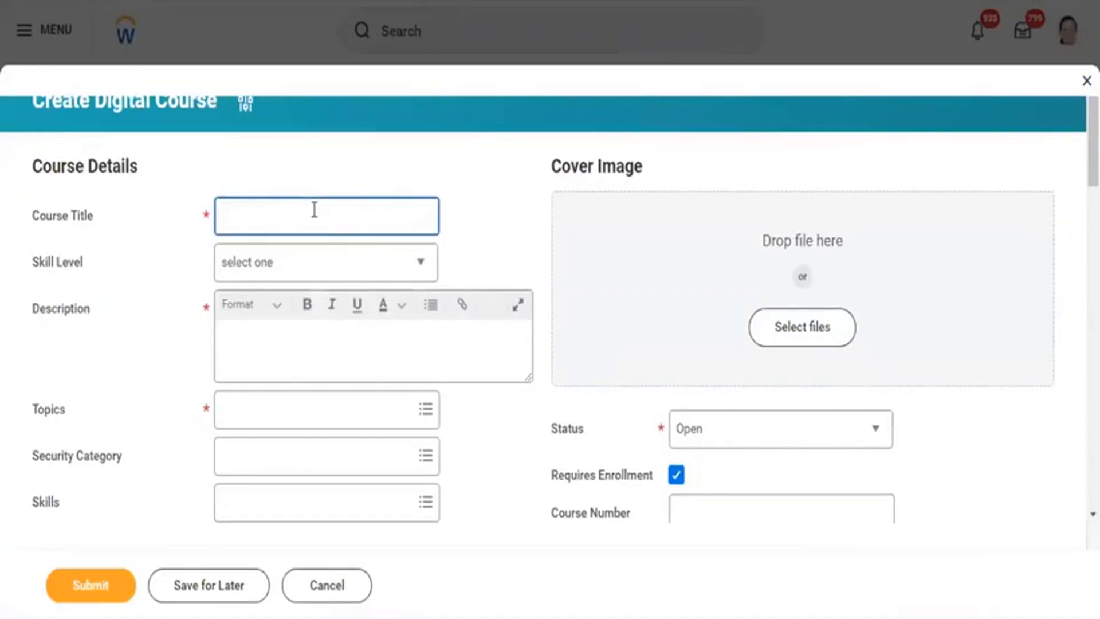
type("Le")
key("BackSpace")
key("BackSpace")
type("Employee Legal")
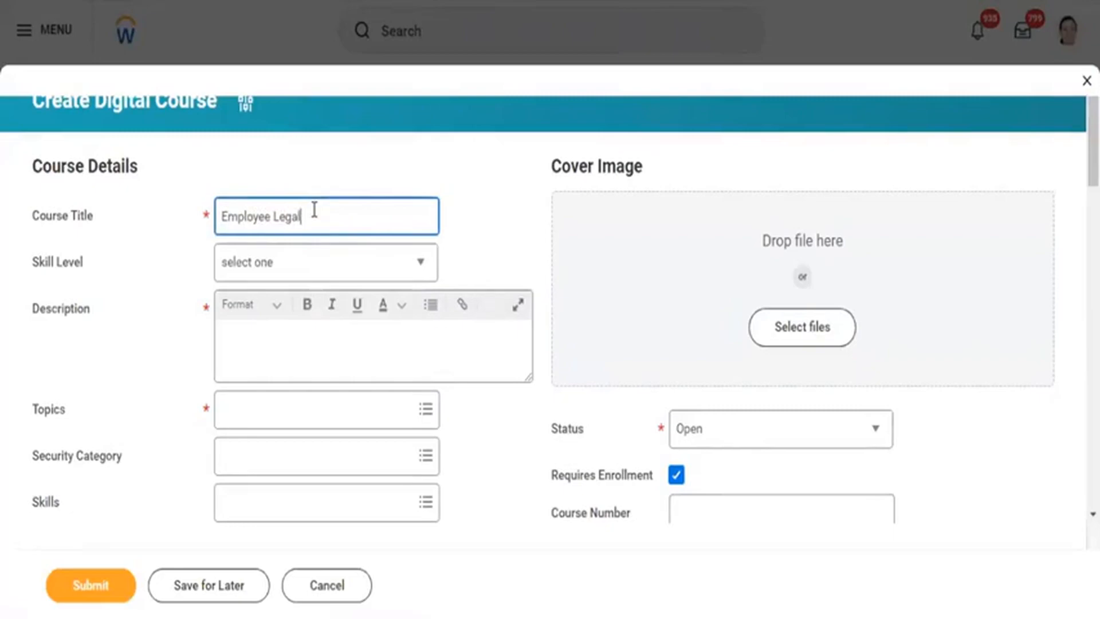
type(" ans hicd E")
type("t")
left_click(315, 210)
type("hic")
left_click(314, 210)
type("s")
key("BackSpace")
key("BackSpace")
key("BackSpace")
key("BackSpace")
key("BackSpace")
key("BackSpace")
key("BackSpace")
type("an")
left_click(377, 223)
type("hics Training")
Set the skill level to Intermediate and enter the description "This is for Legal Team".
left_click(297, 269)
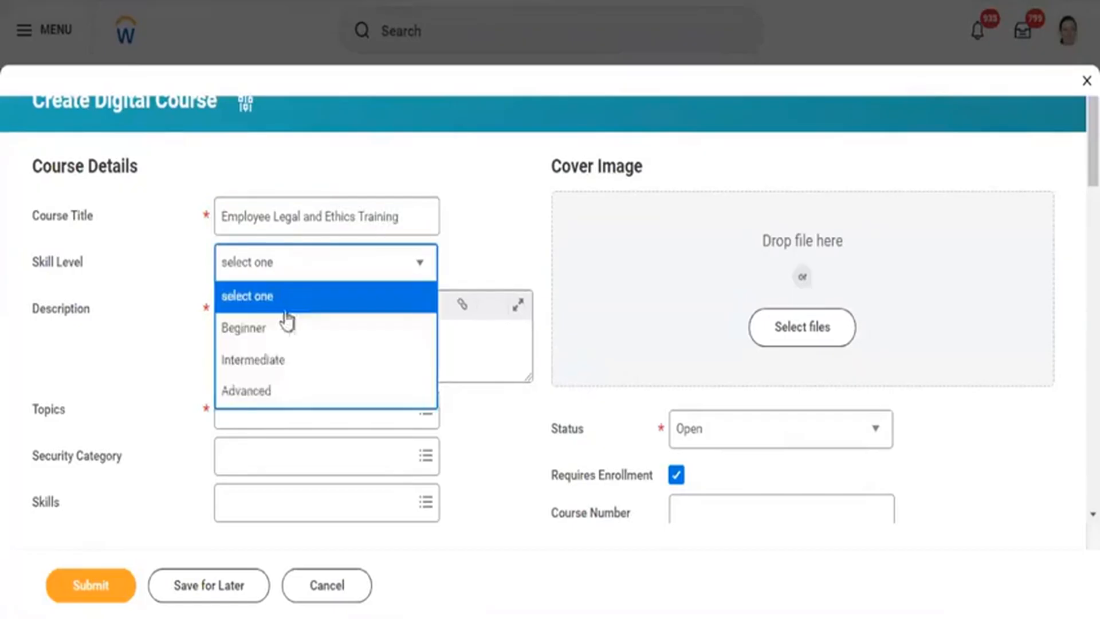
left_click(293, 361)
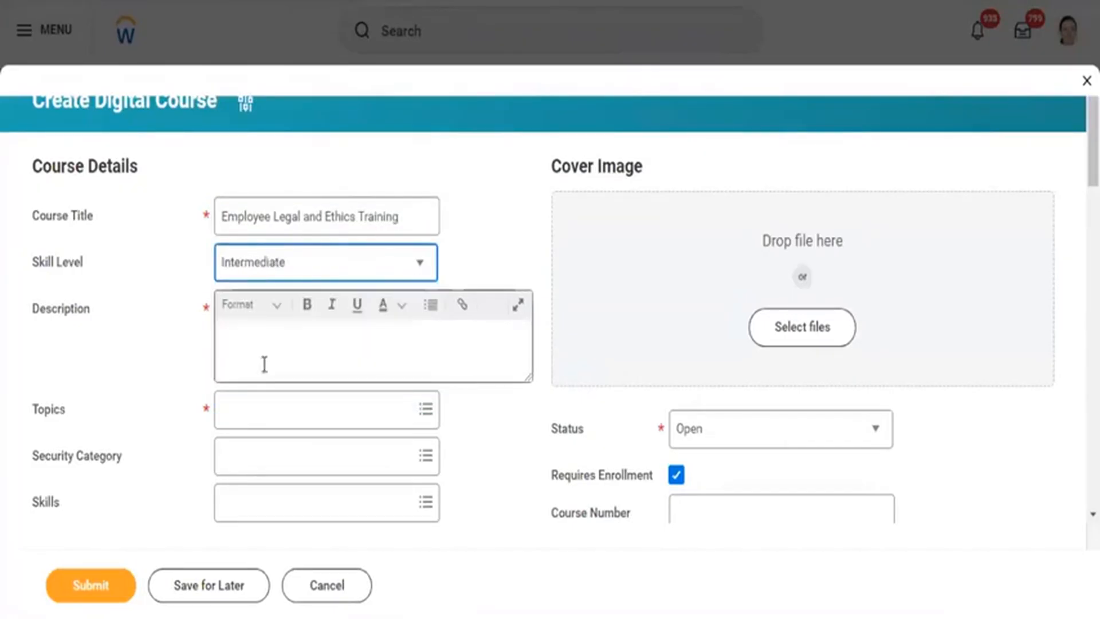
left_click(333, 323)
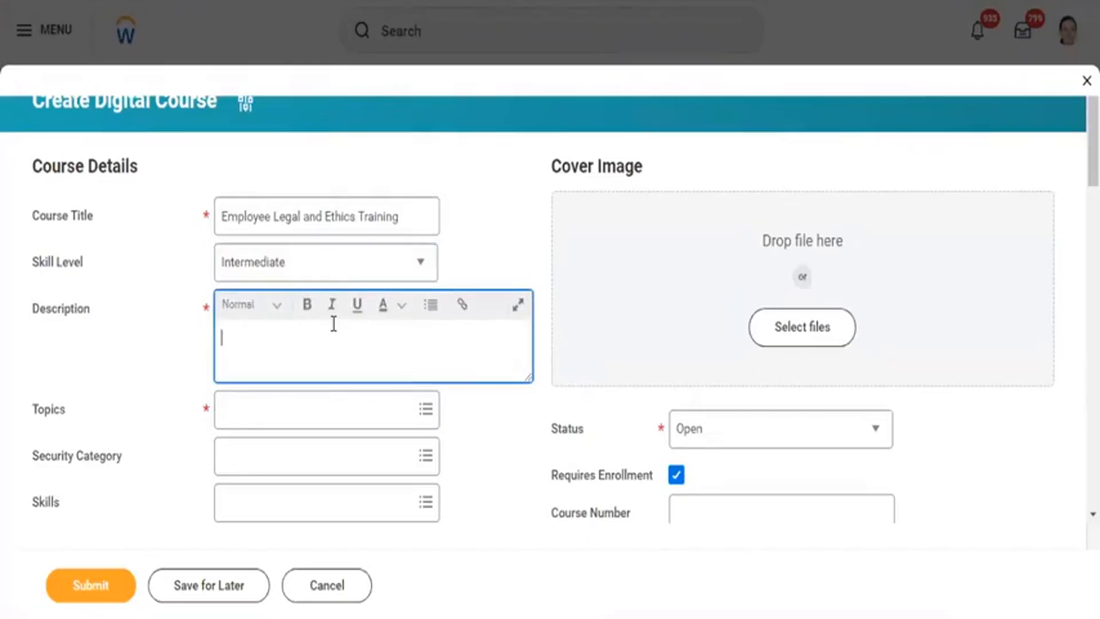
type("This is for Legal")
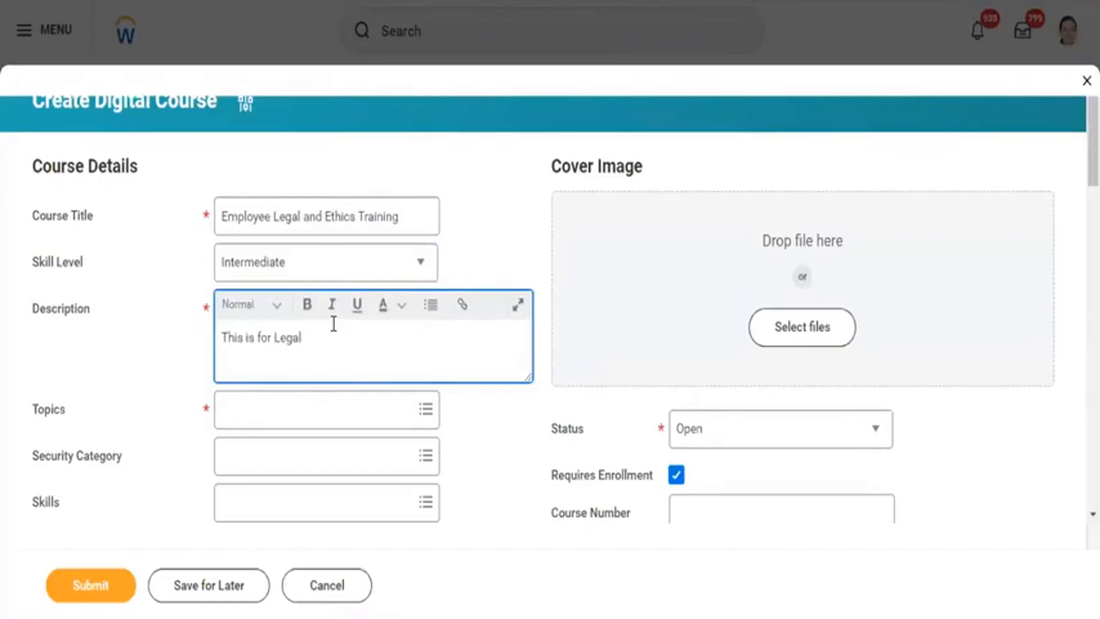
type(" Team")
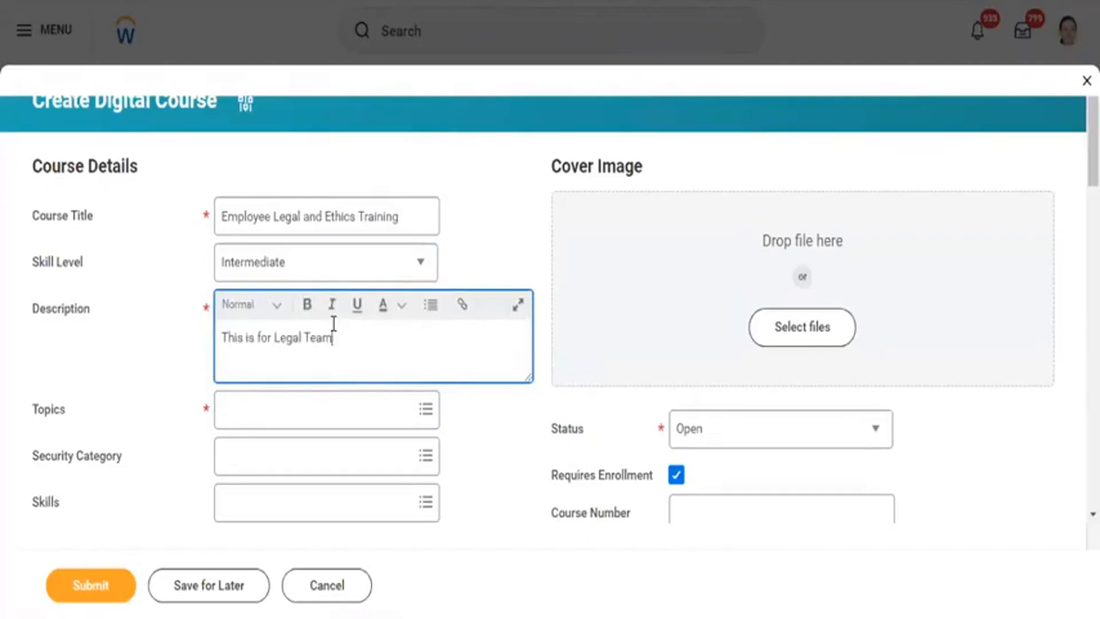
Assign the Legal and Ethics topic to the course, and open and cancel the cover image file selection.
left_click(280, 408)
type("Legal")
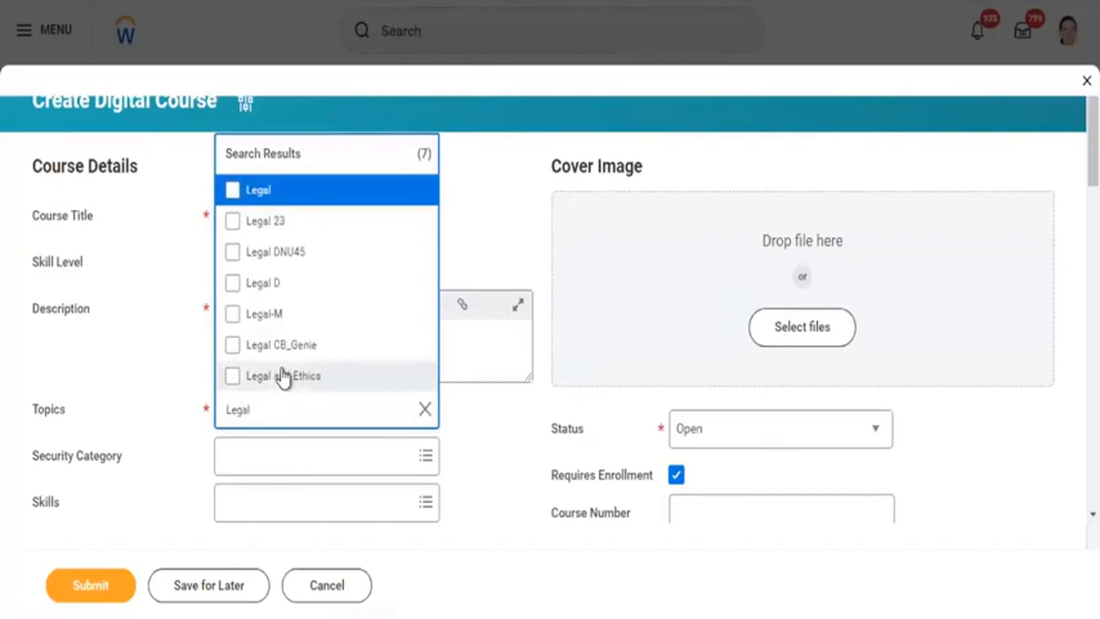
left_click(281, 376)
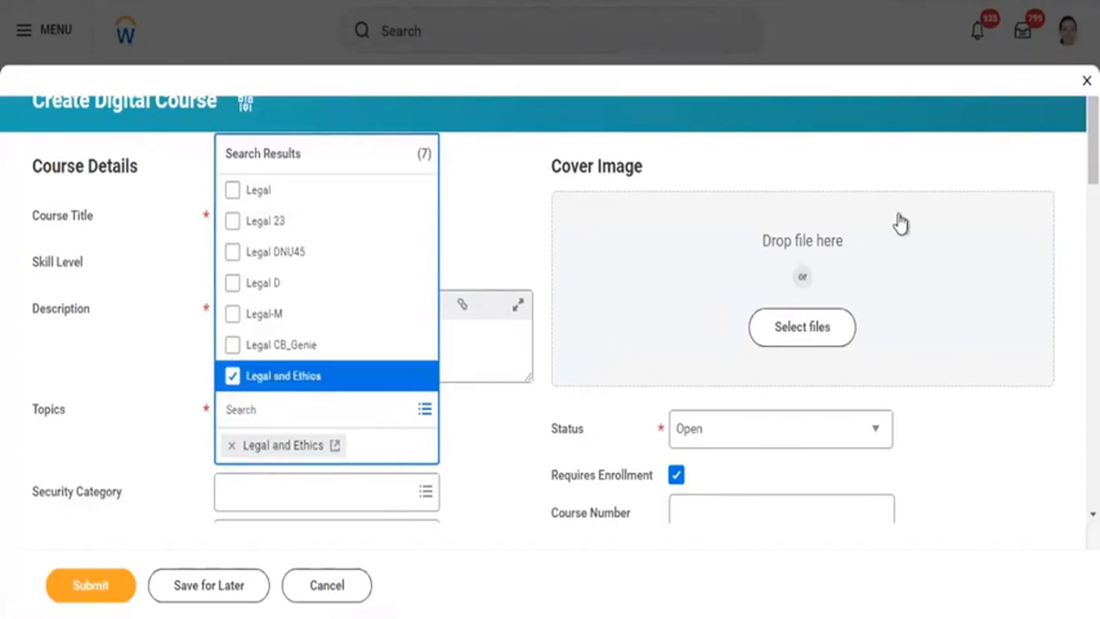
left_click(628, 339)
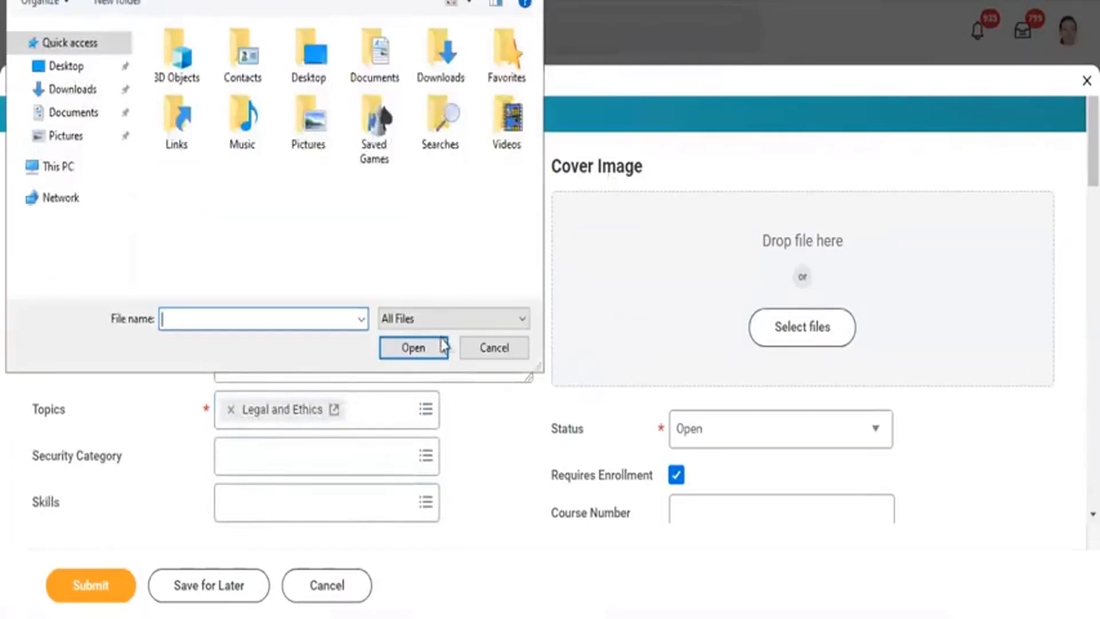
left_click(497, 350)
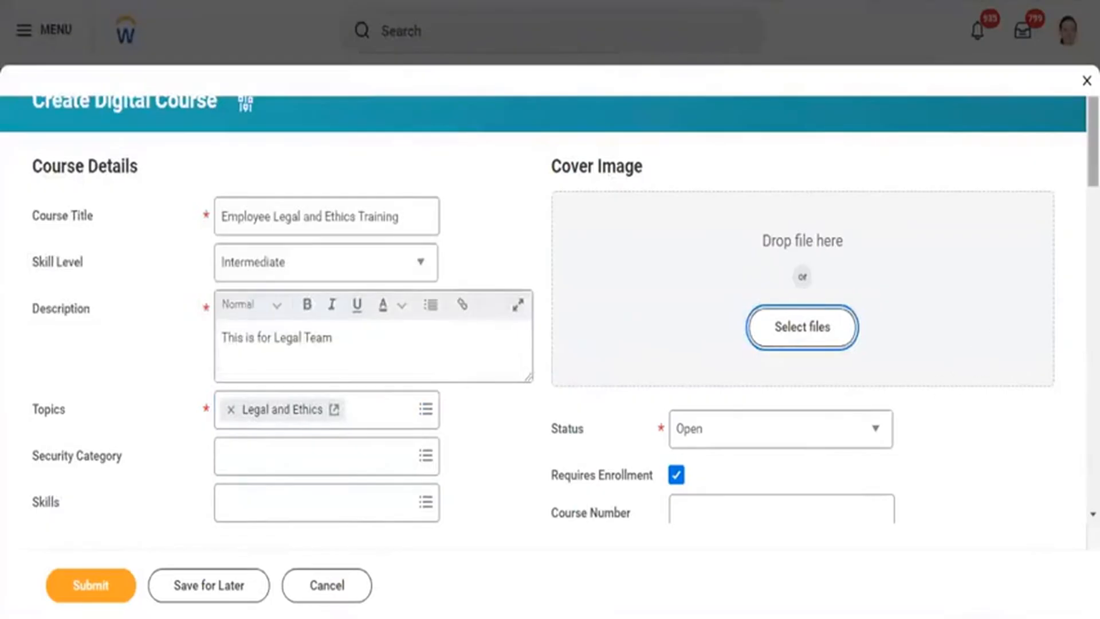
Enter Legal-12345 as the course number, and view the Contacts categories without selecting any.
scroll(975, 118, "down", 6)
left_click(764, 153)
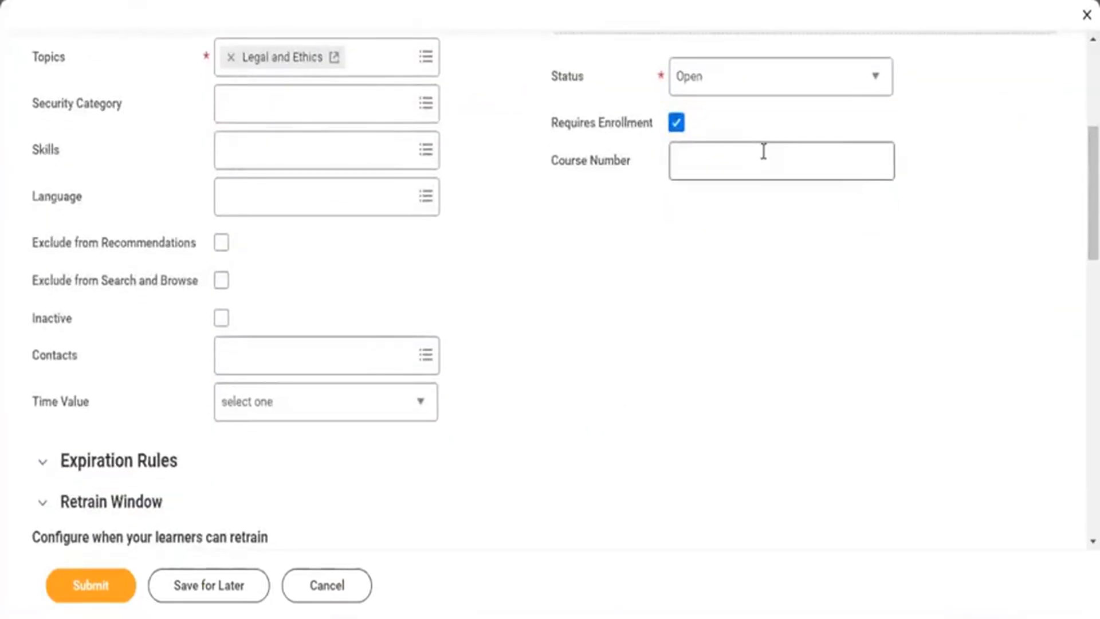
type("Lega")
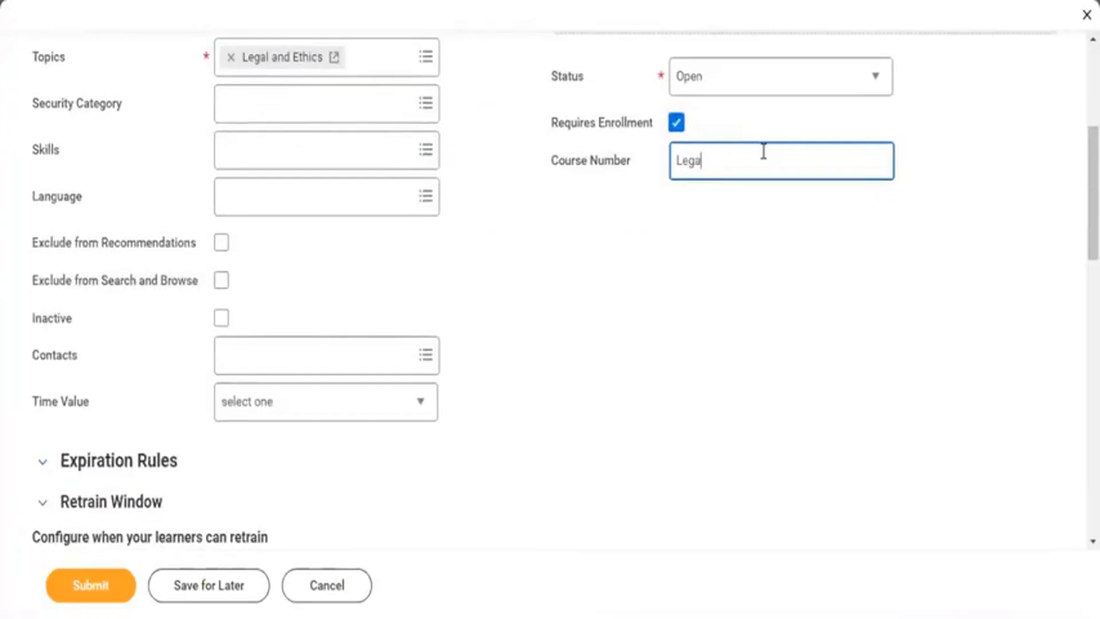
type("l-12345")
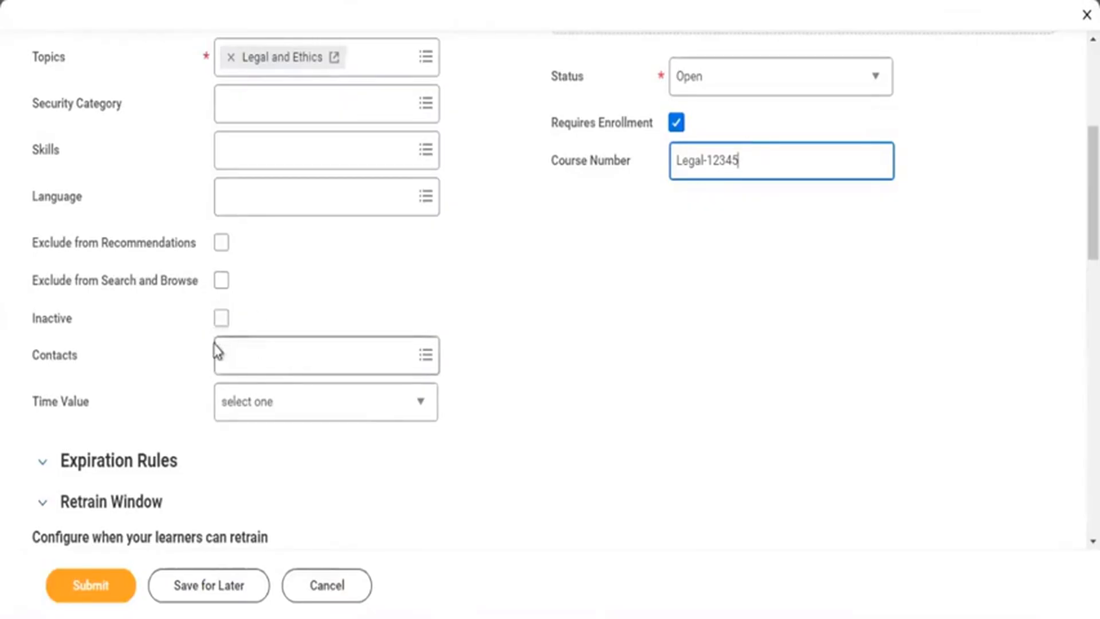
left_click(247, 364)
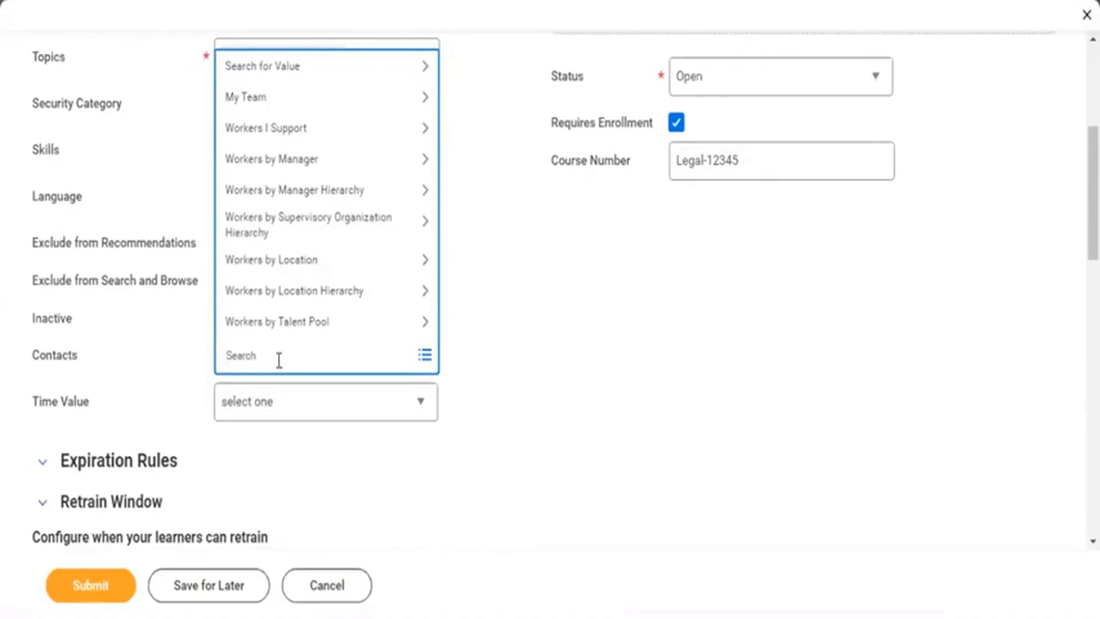
left_click(166, 381)
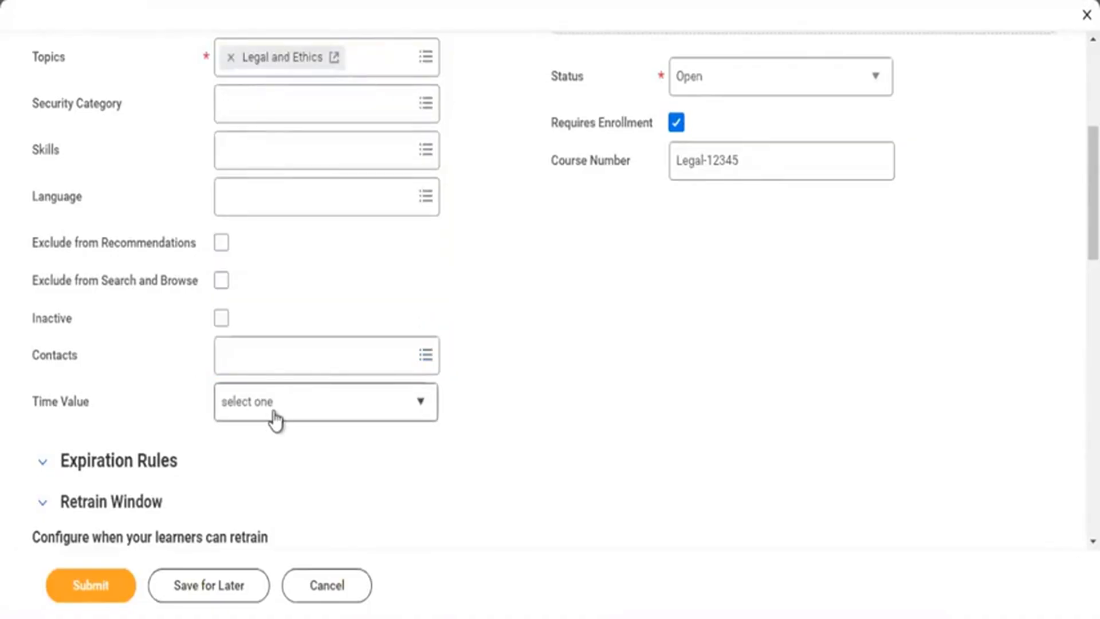
Set the course's Time Value to Minutes and the Total Course Duration to 60.
left_click(275, 419)
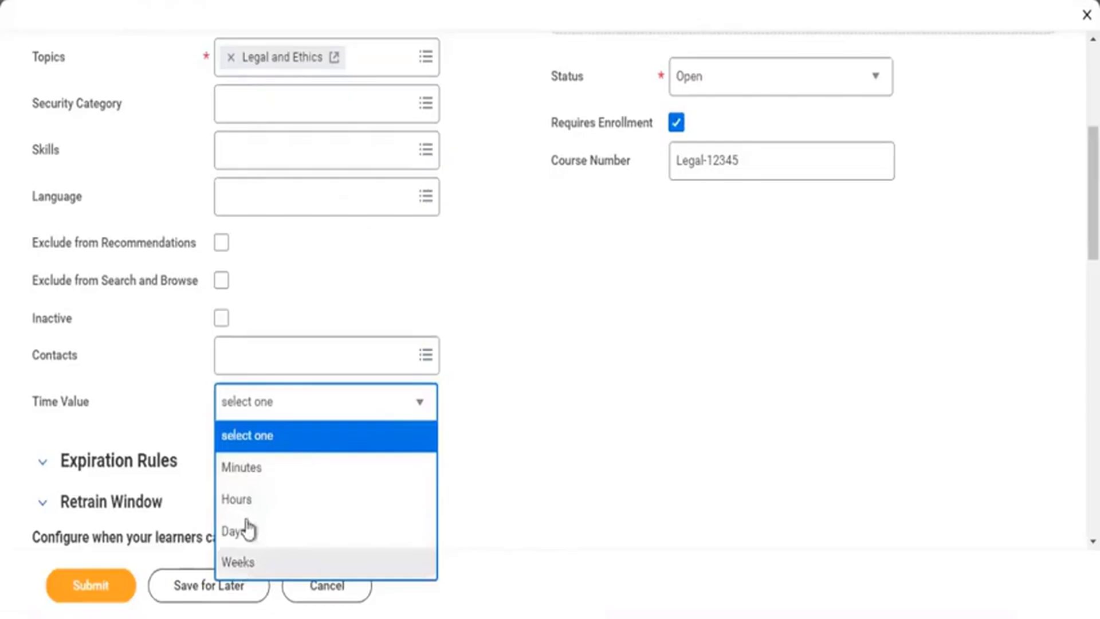
left_click(247, 471)
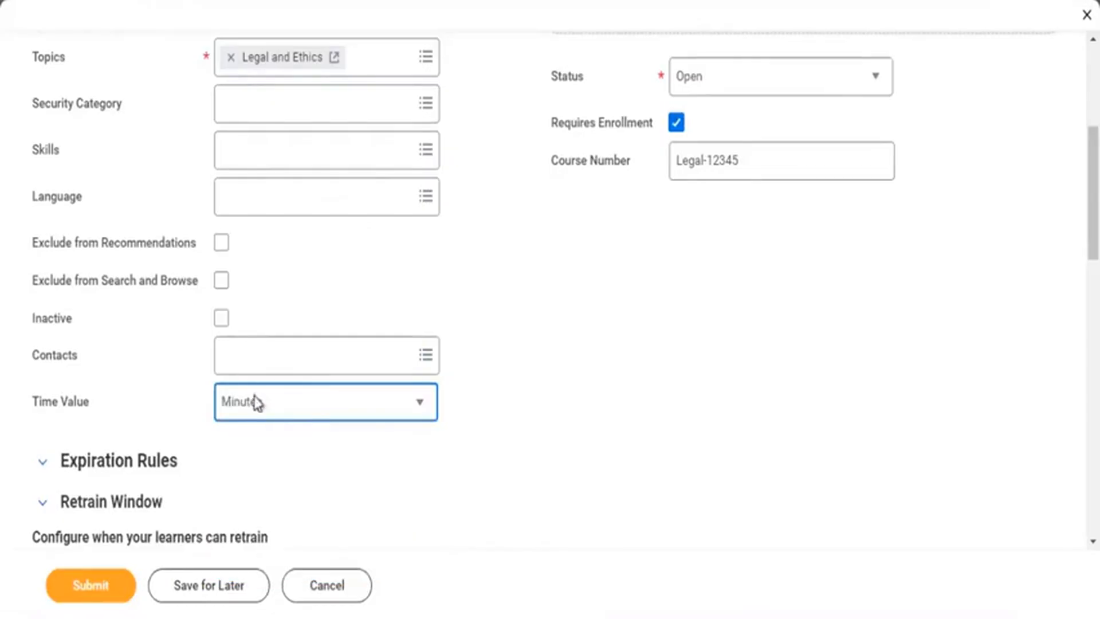
scroll(248, 358, "down", 1)
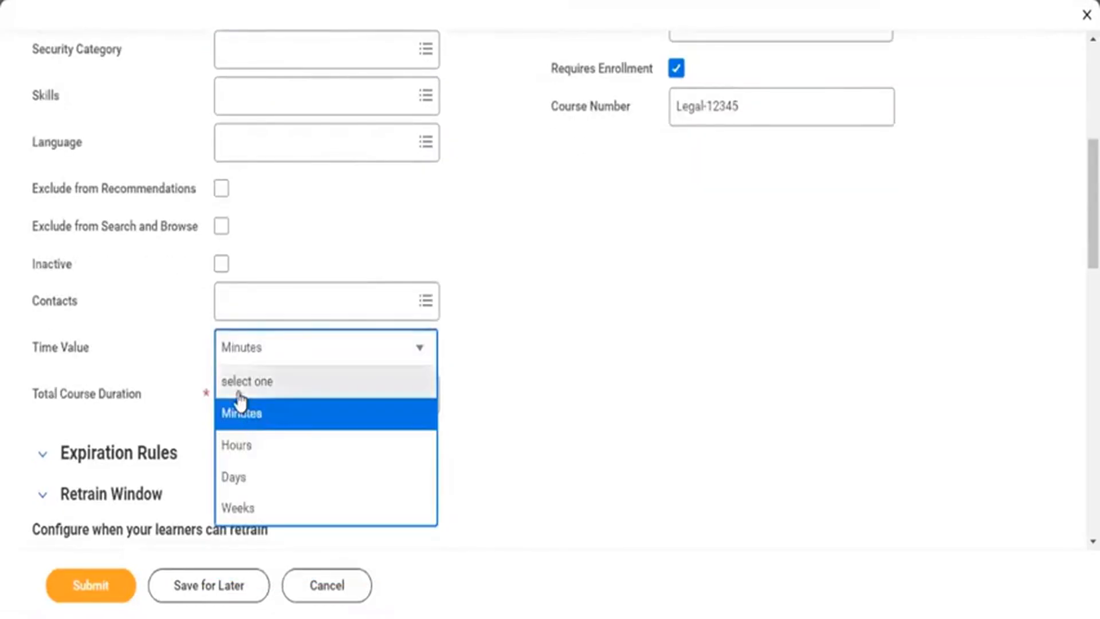
left_click(180, 406)
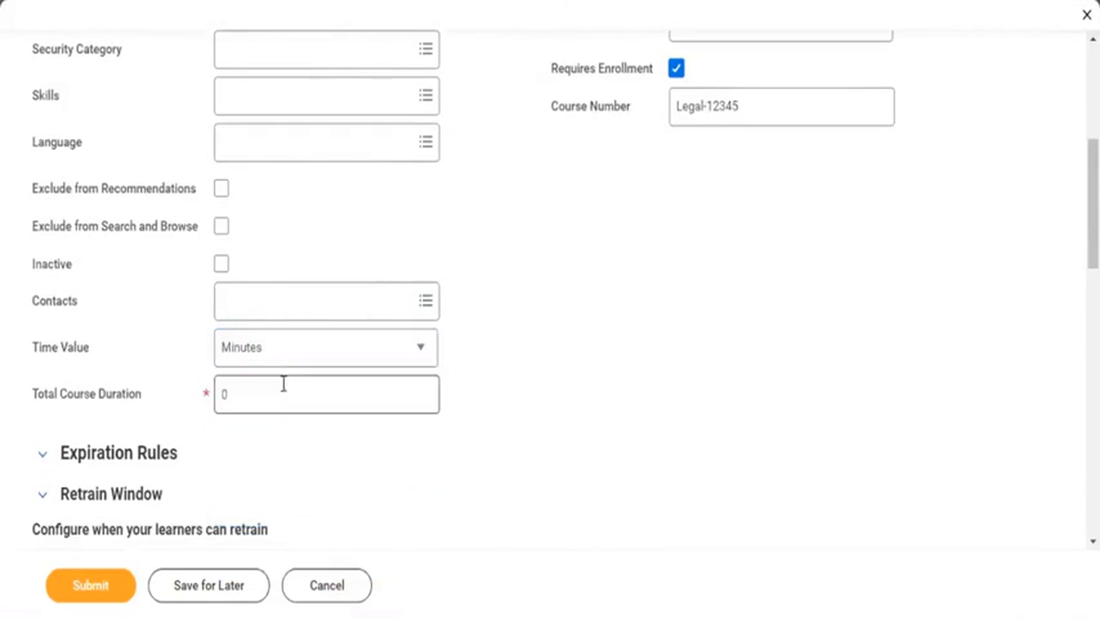
left_click(254, 384)
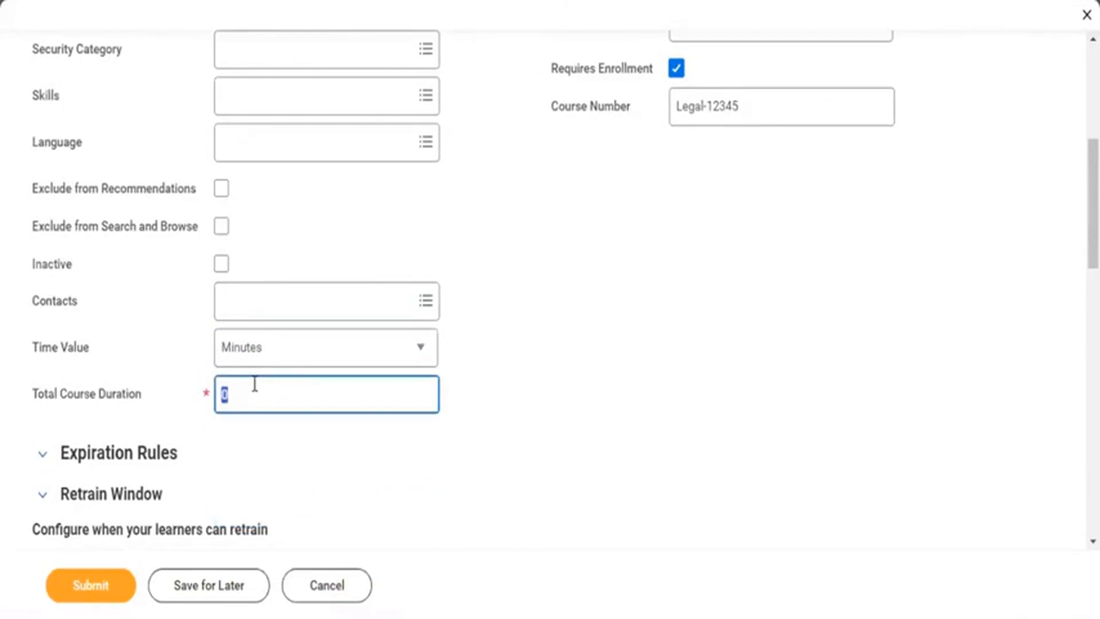
type("60")
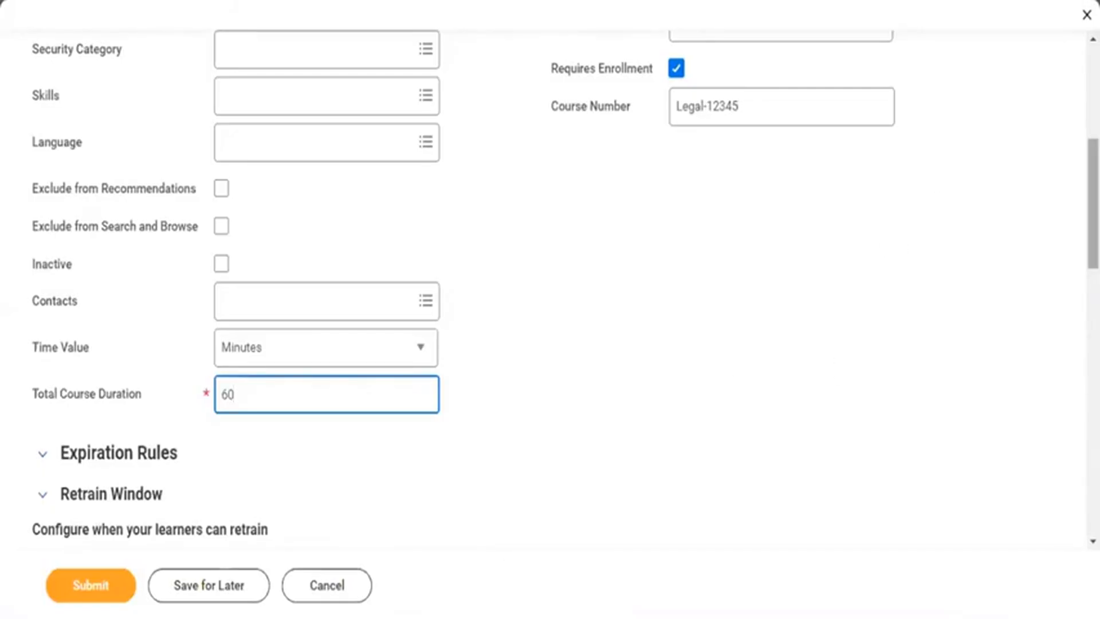
Examine the course form's expiration rules, Units, Cost, Competencies and lesson sections.
scroll(1066, 312, "down", 6)
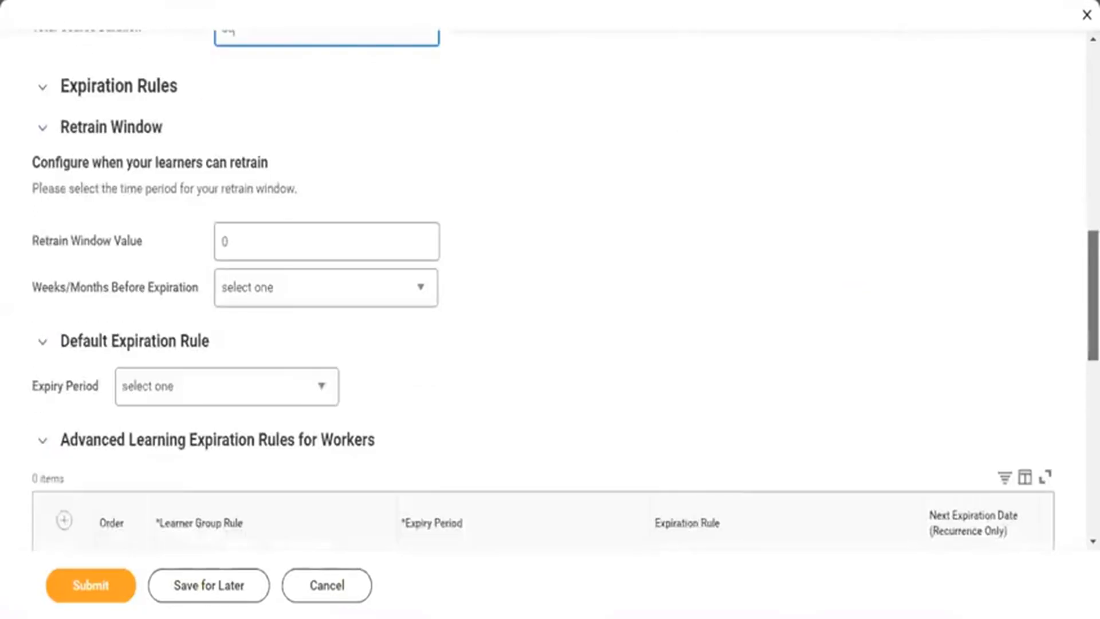
scroll(1066, 312, "down", 8)
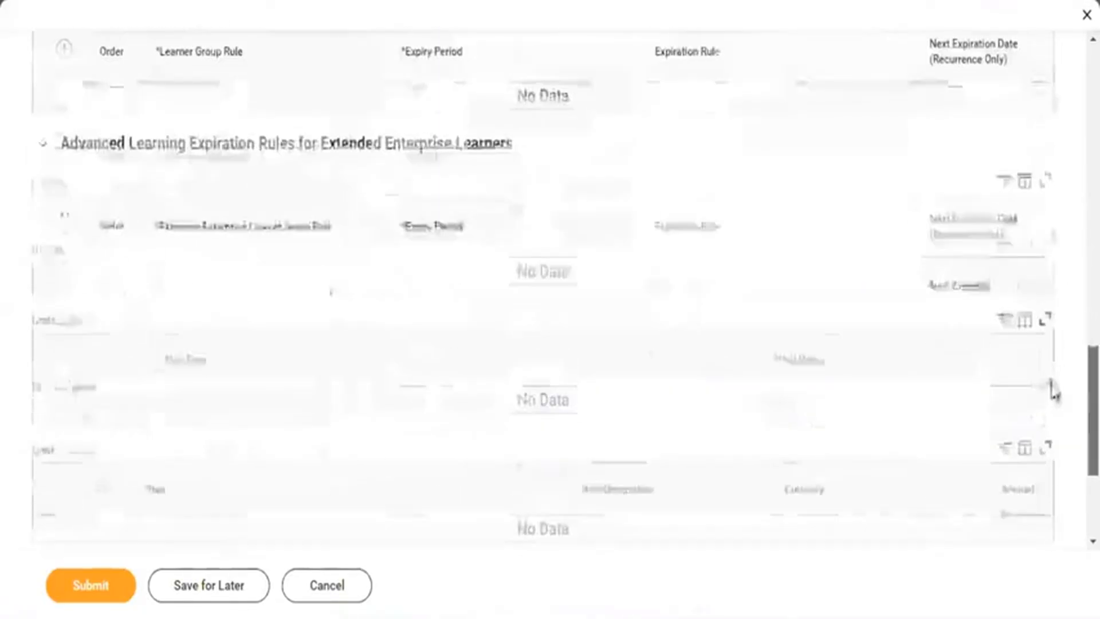
scroll(1054, 408, "down", 4)
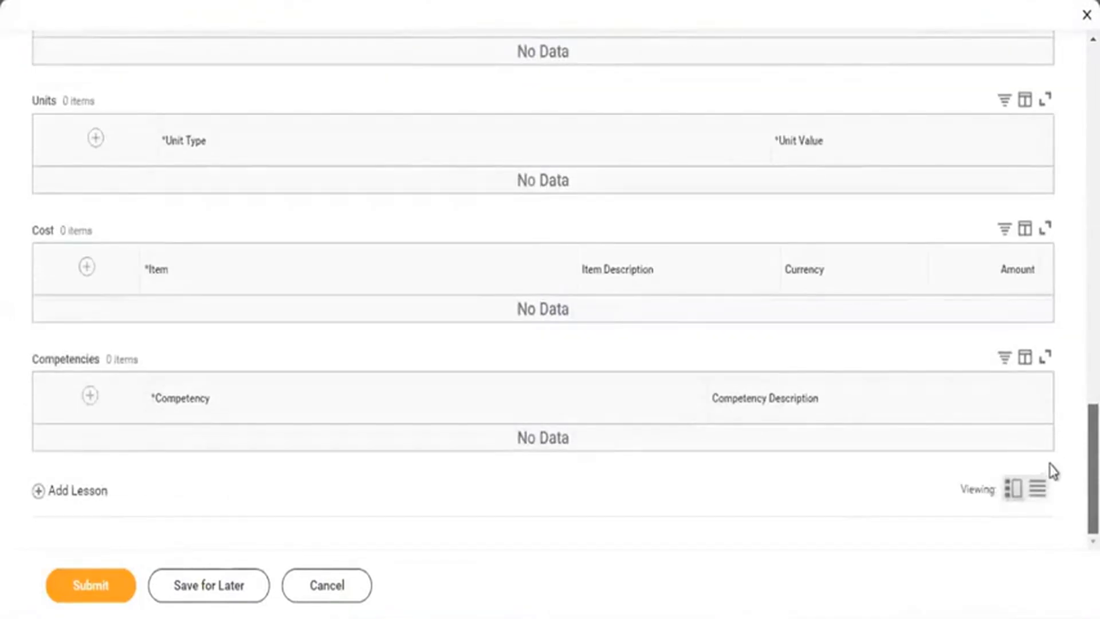
scroll(1040, 430, "up", 3)
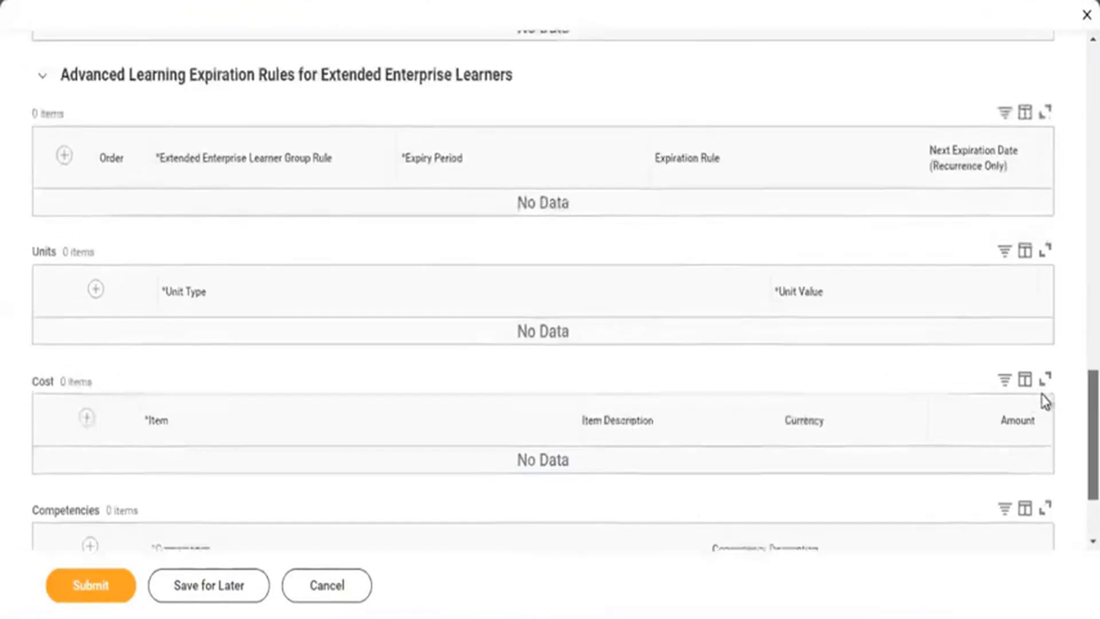
scroll(1044, 398, "down", 1)
scroll(1044, 446, "down", 2)
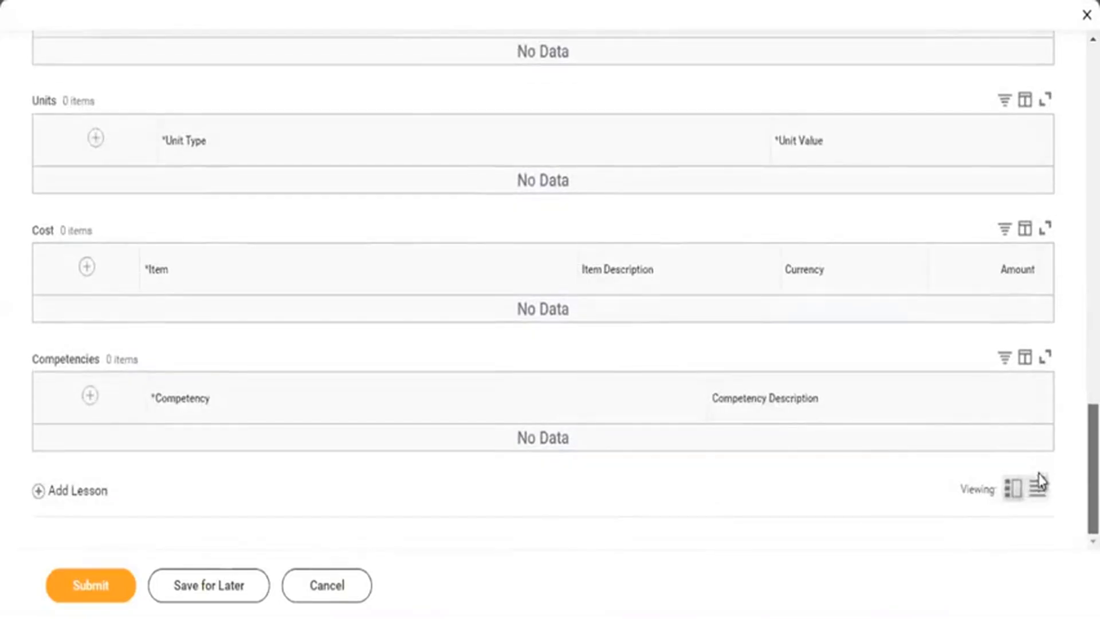
scroll(1037, 430, "up", 1)
scroll(1033, 423, "up", 2)
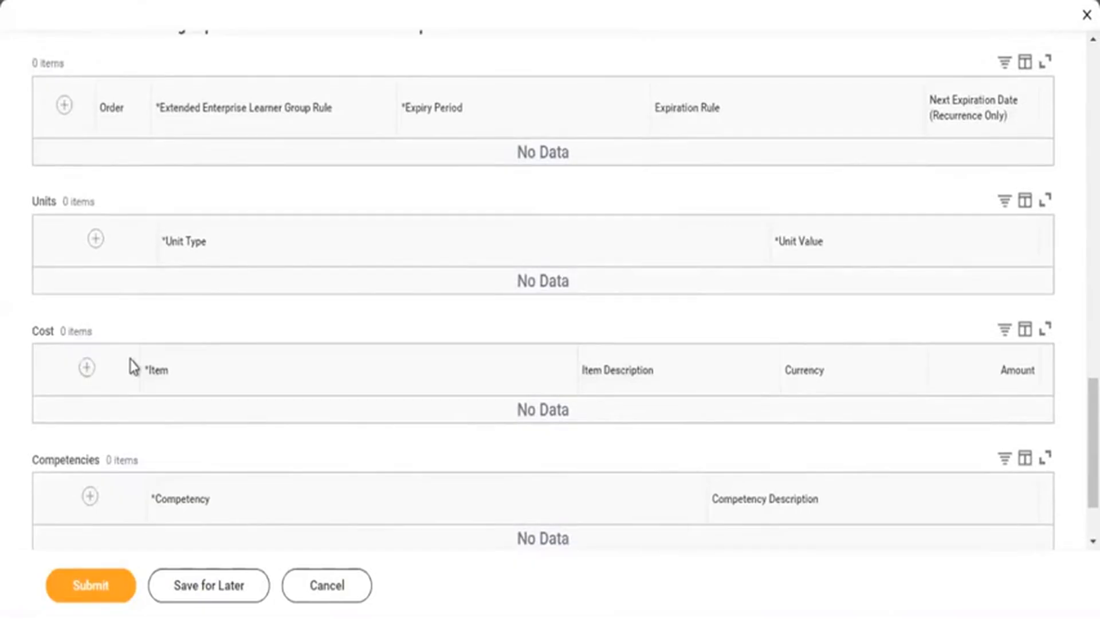
Add a row to the course's Cost table and browse all sales items without choosing one.
left_click(86, 369)
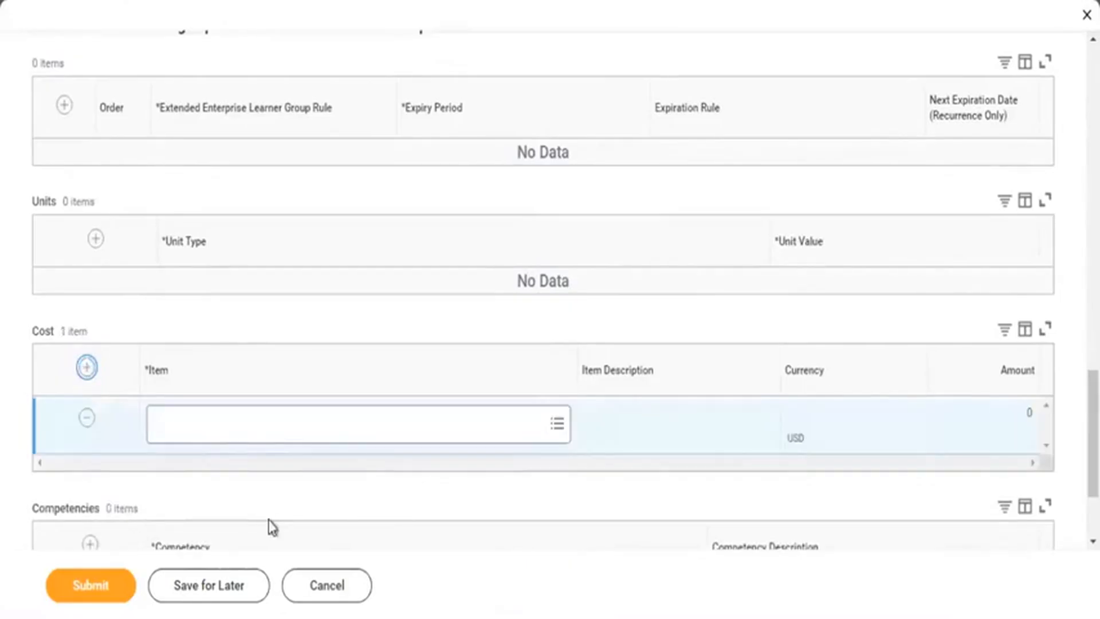
left_click(295, 429)
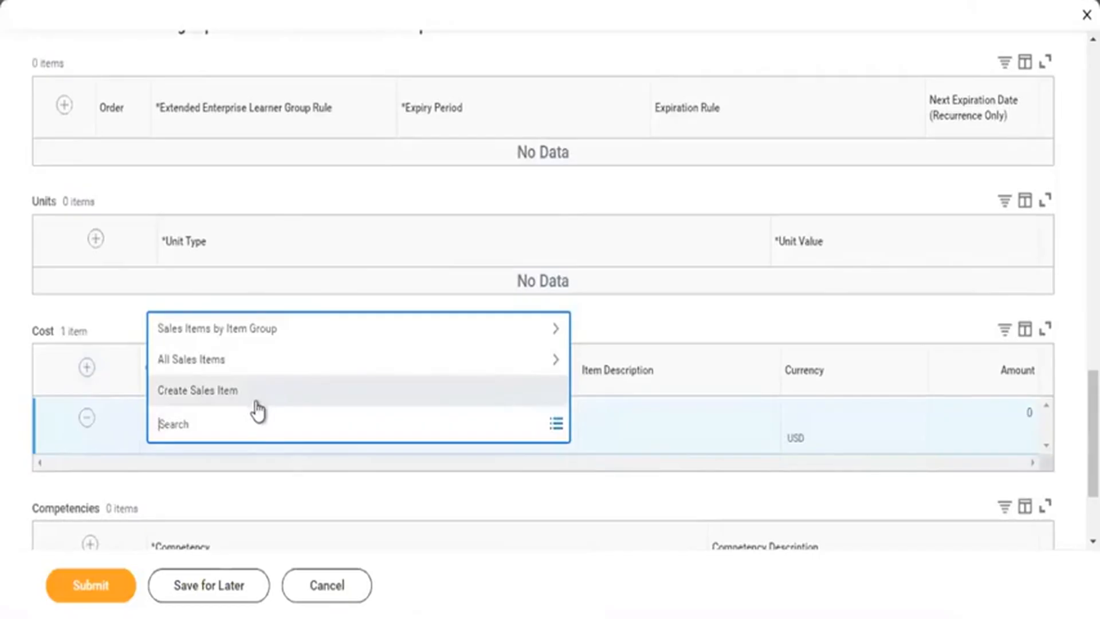
right_click(256, 401)
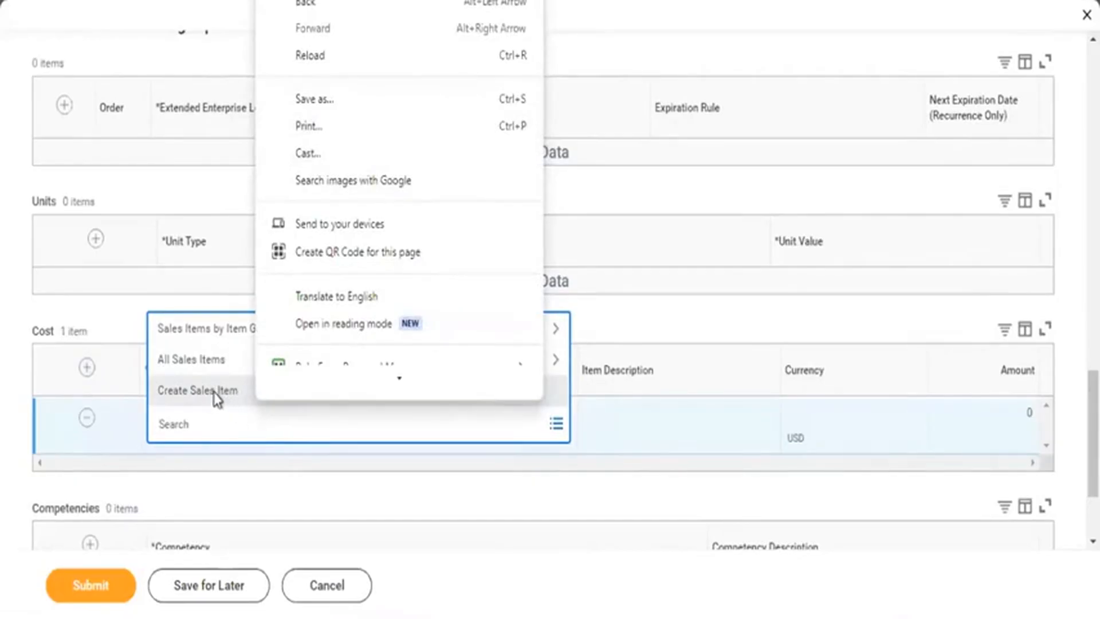
left_click(240, 420)
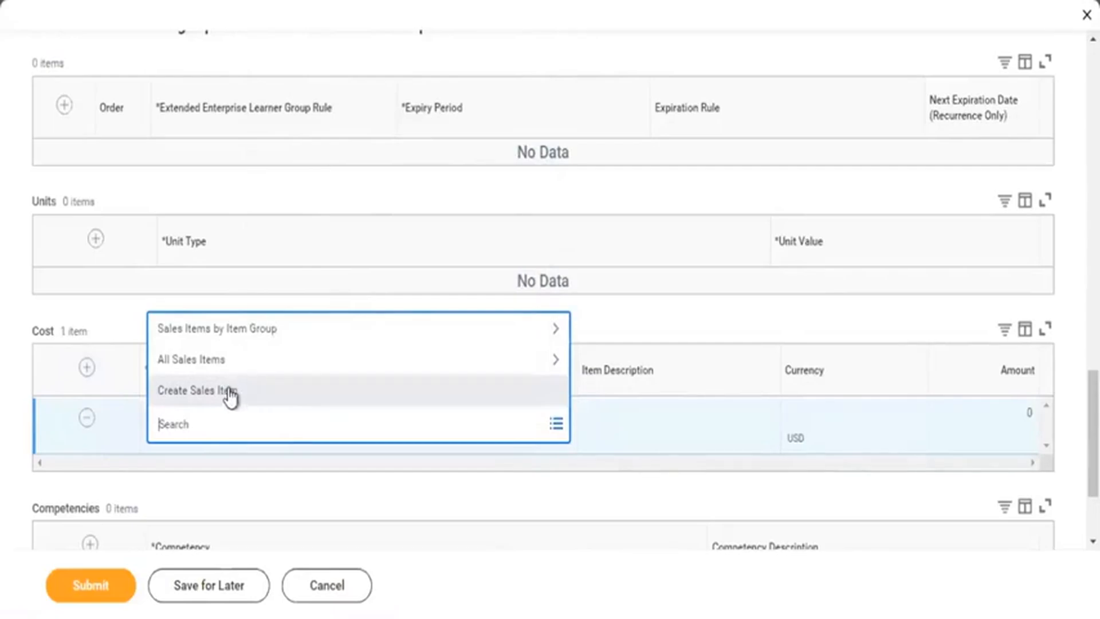
right_click(230, 394)
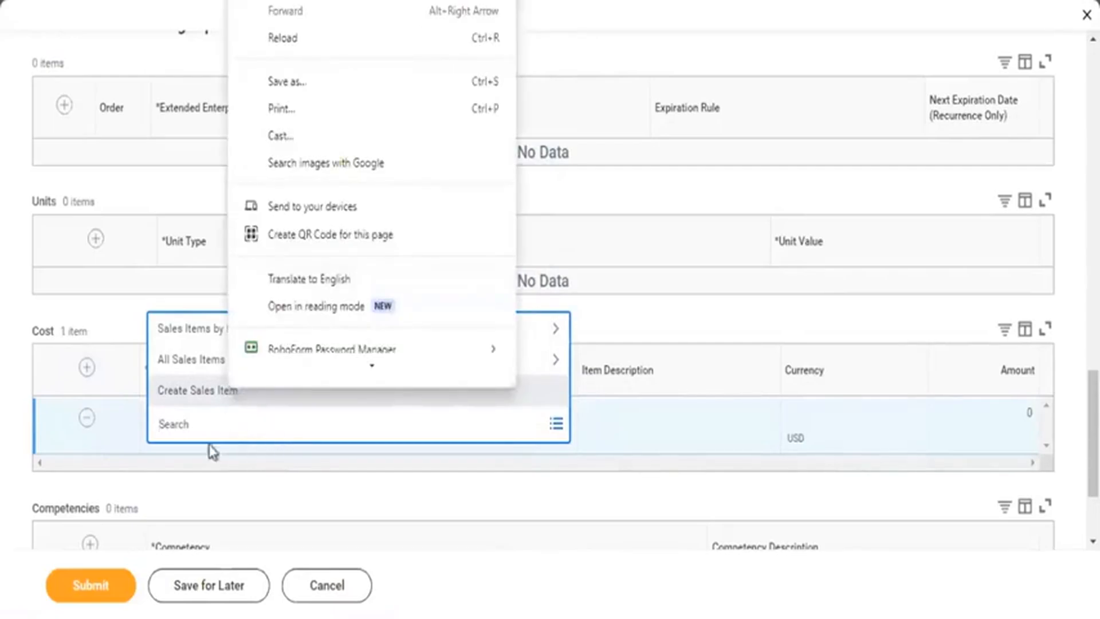
left_click(200, 371)
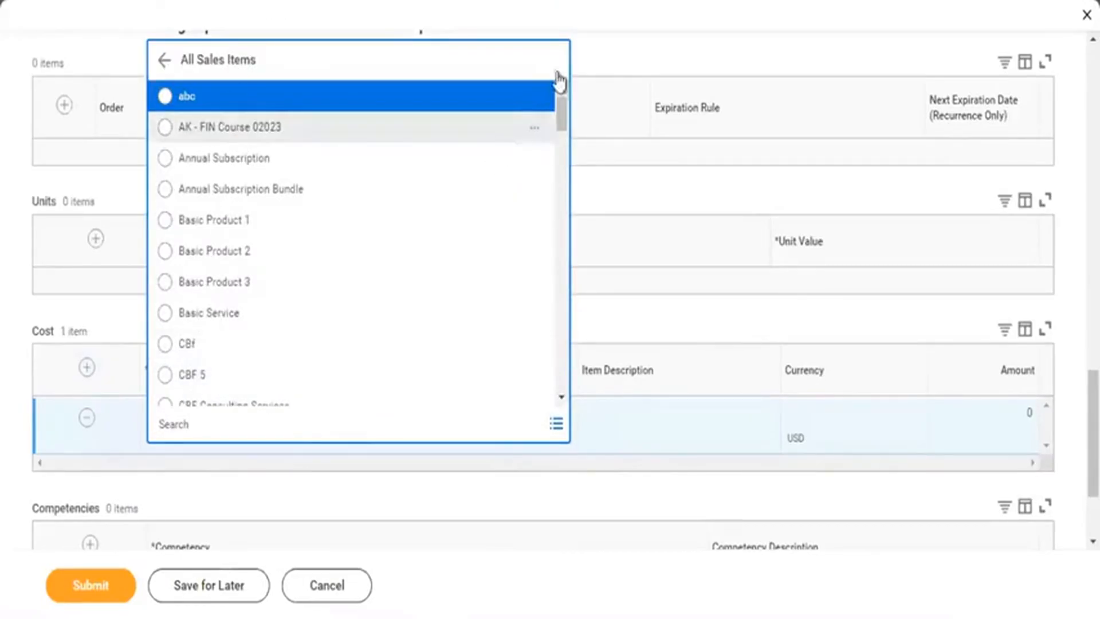
left_click_drag(560, 118, 555, 54)
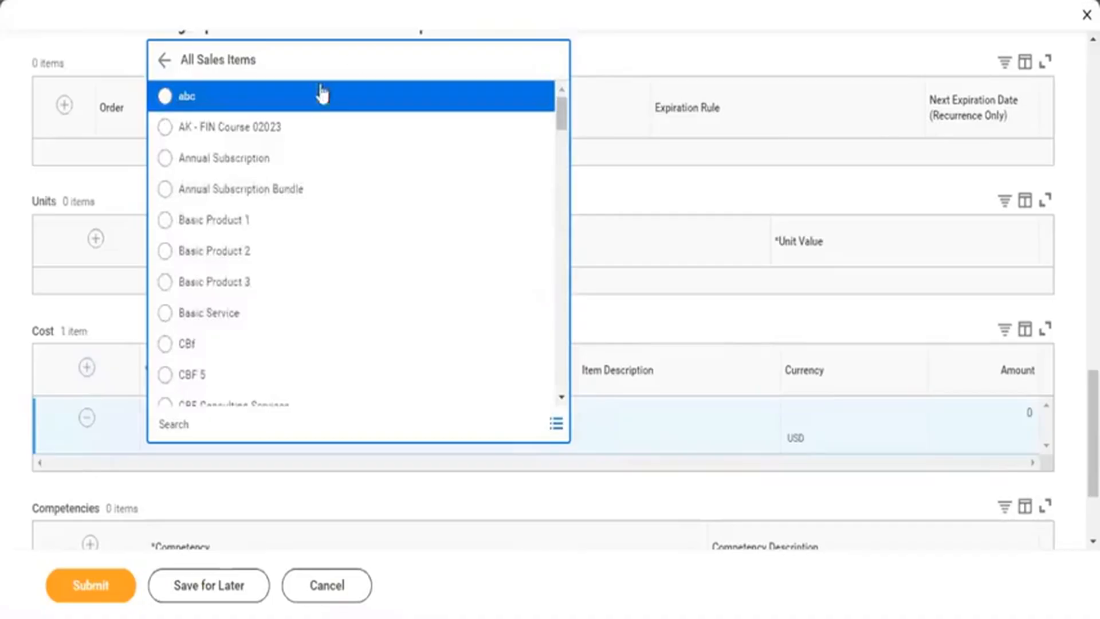
left_click(163, 58)
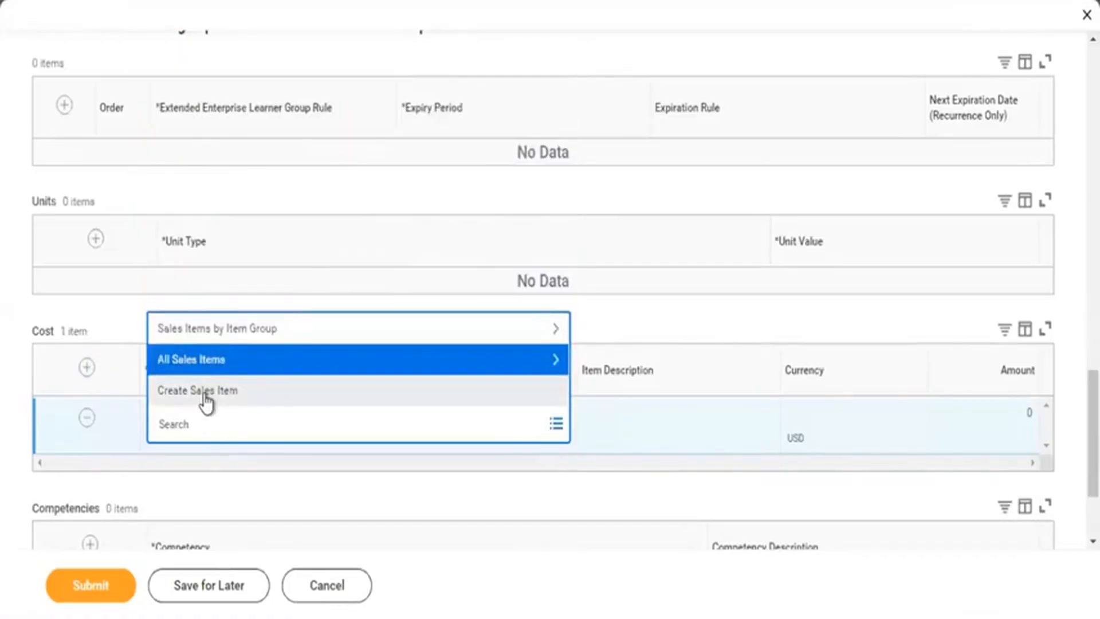
Start creating a sales item for the cost row and name it Workday External Legal and Ethics Course.
left_click(205, 393)
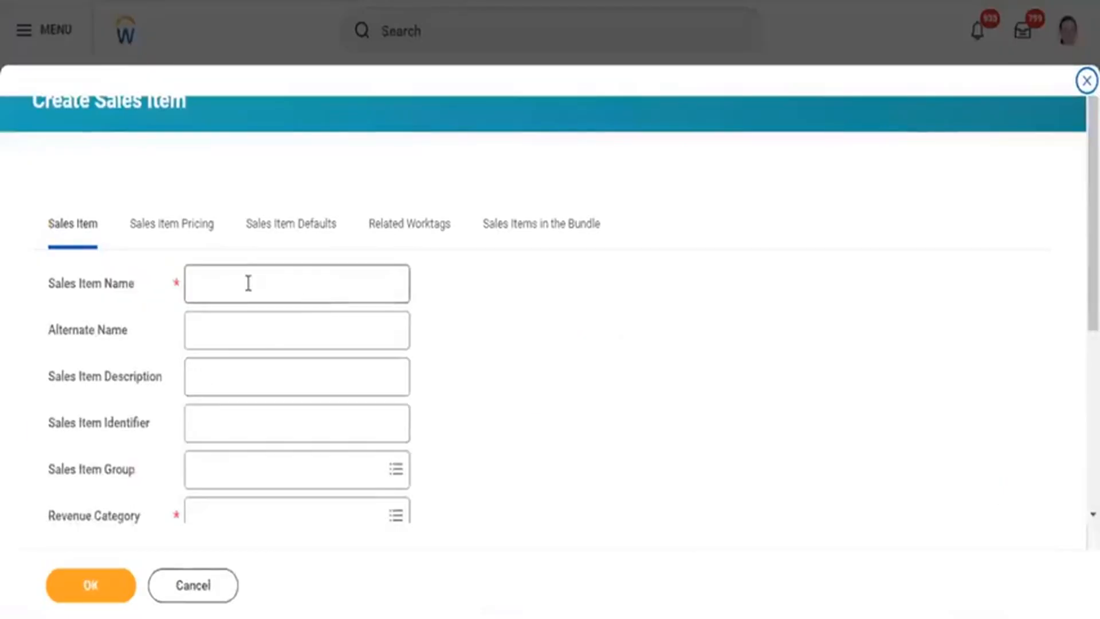
left_click(246, 283)
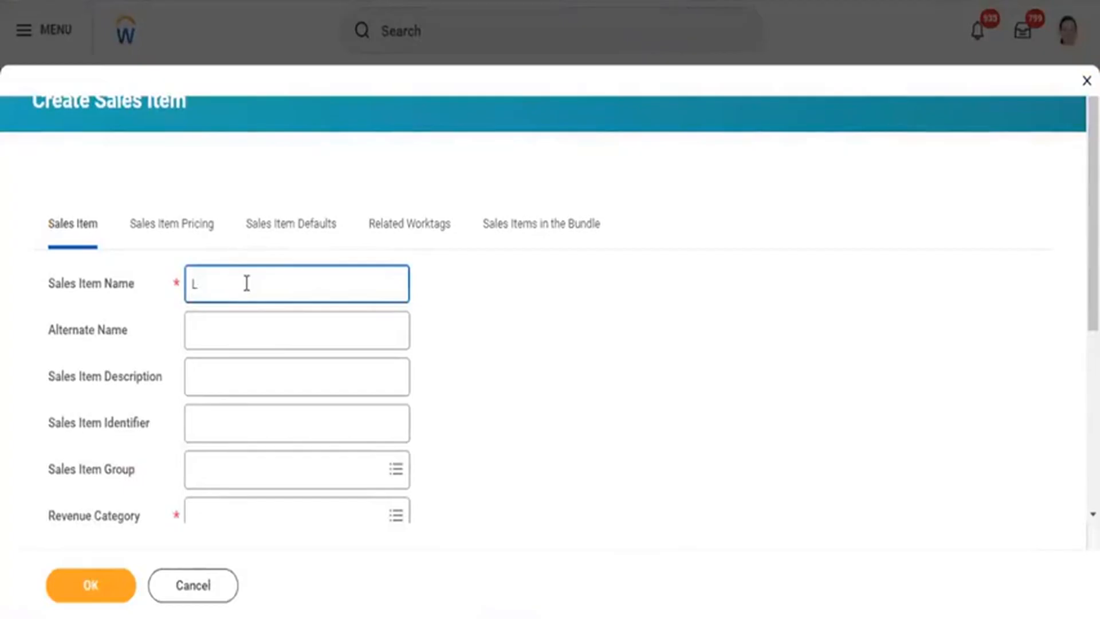
type("Workday Ext")
left_click(246, 283)
type("ernal")
left_click(244, 286)
type("xt")
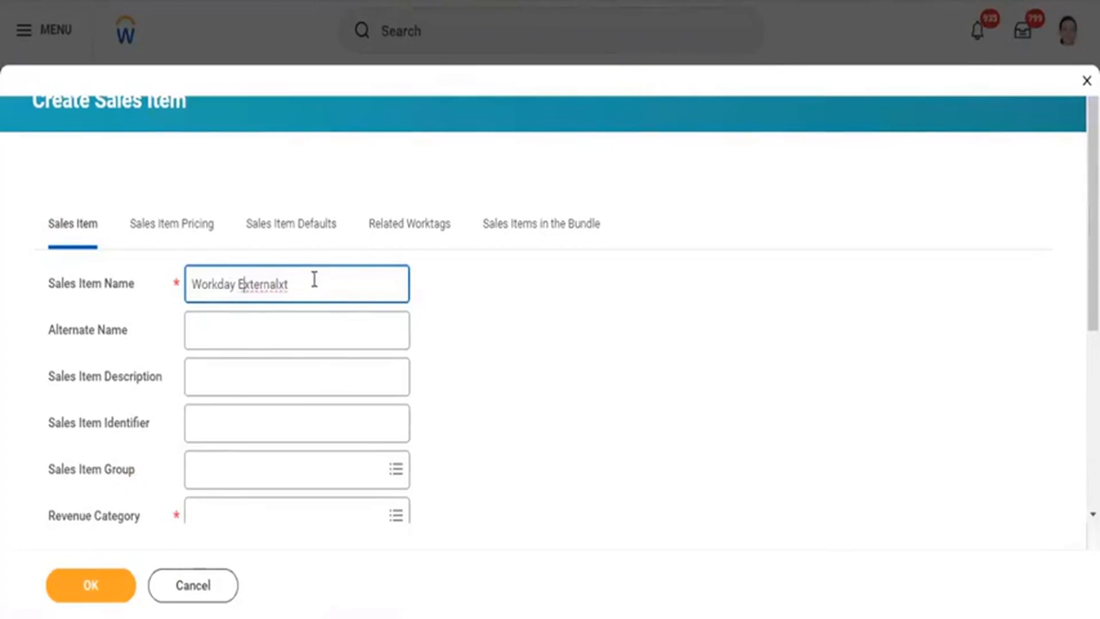
key("BackSpace")
type("Lega")
type("l Aicsand Et")
left_click(314, 280)
type("hics")
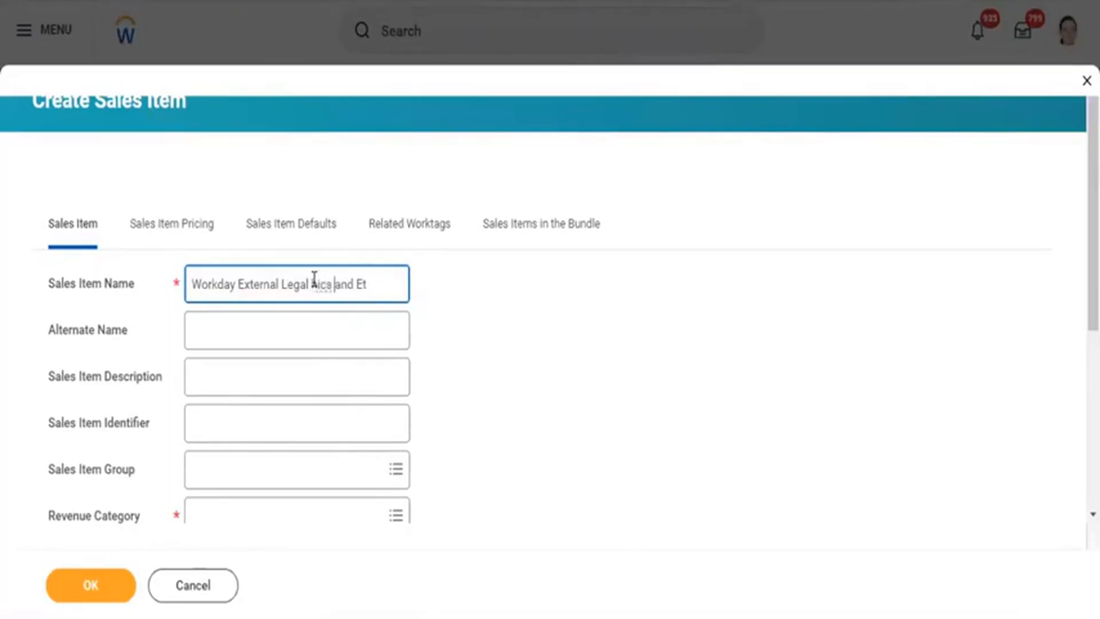
key("BackSpace")
key("BackSpace")
key("BackSpace")
key("BackSpace")
key("BackSpace")
left_click(354, 285)
type("hics Course")
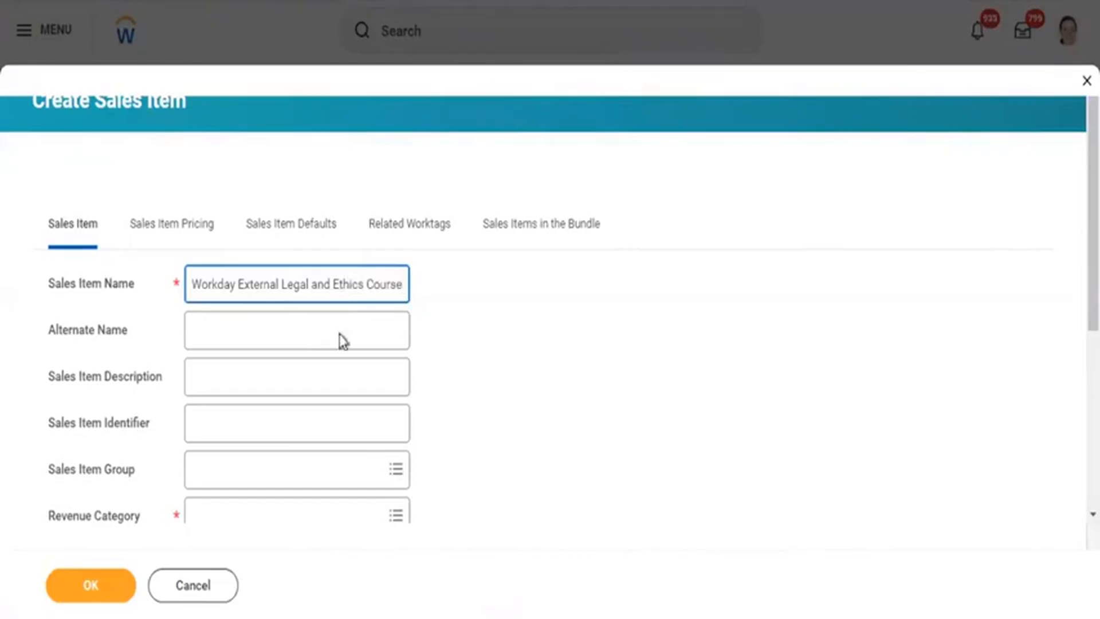
left_click(301, 331)
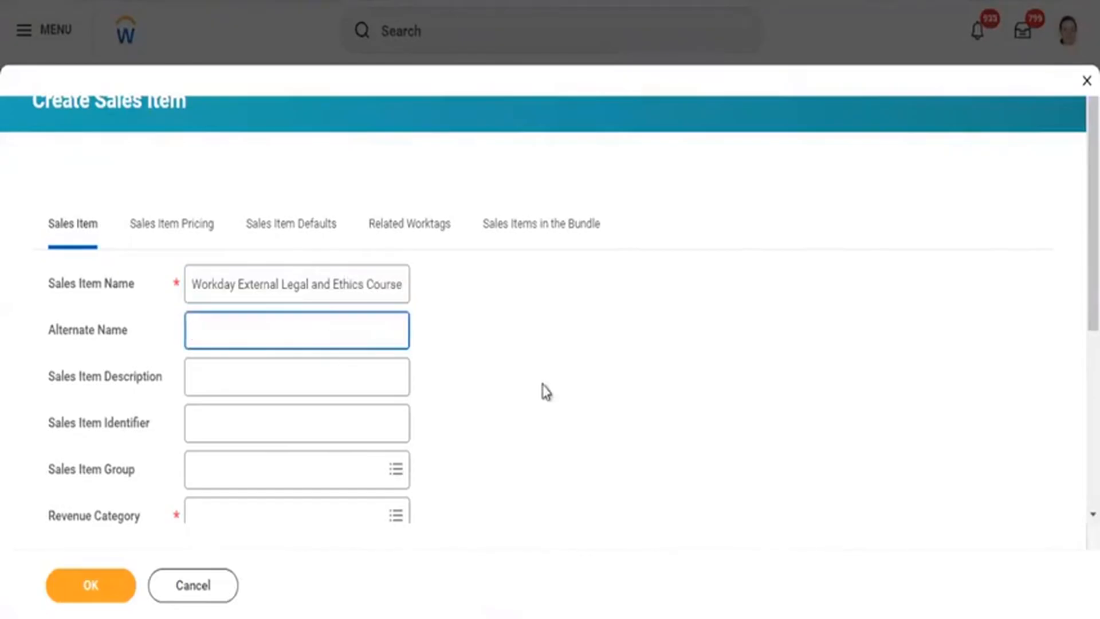
scroll(551, 309, "down", 3)
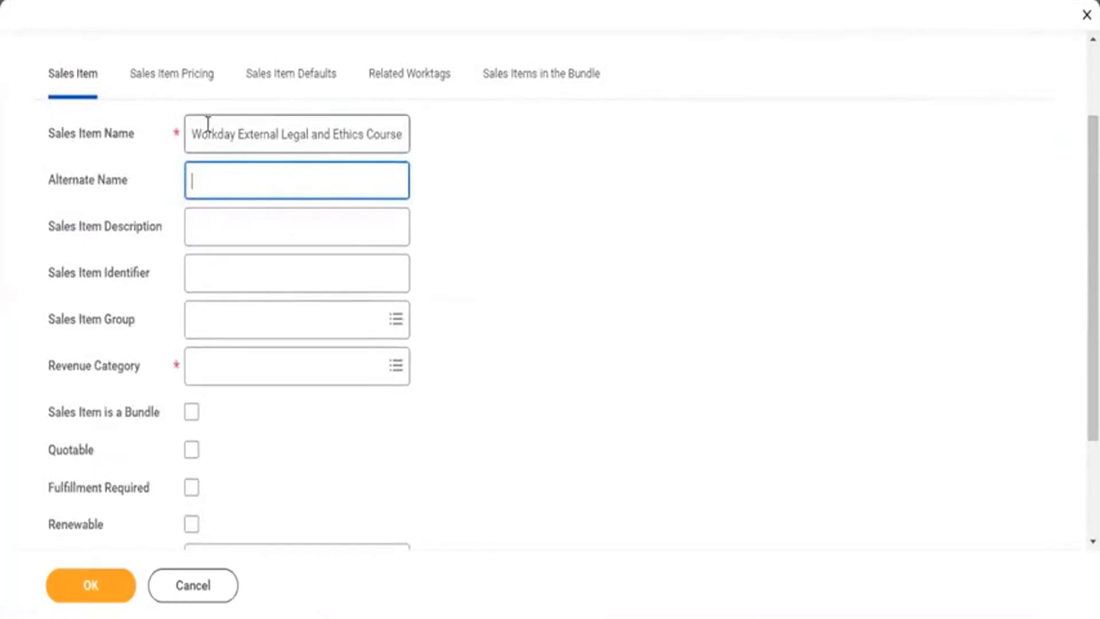
left_click_drag(208, 126, 455, 139)
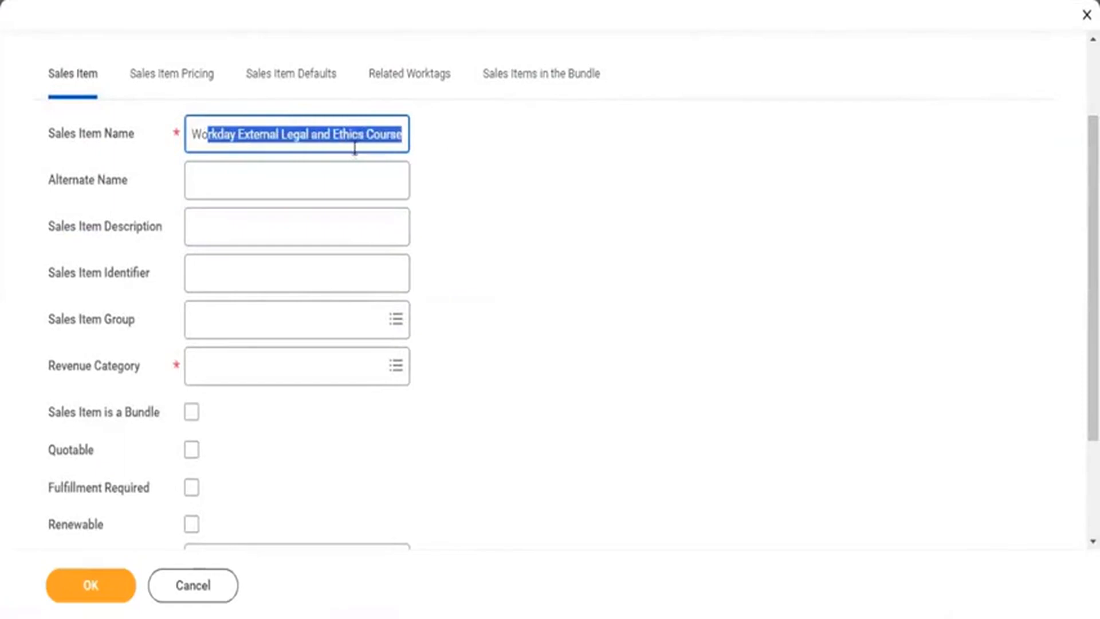
left_click(407, 134)
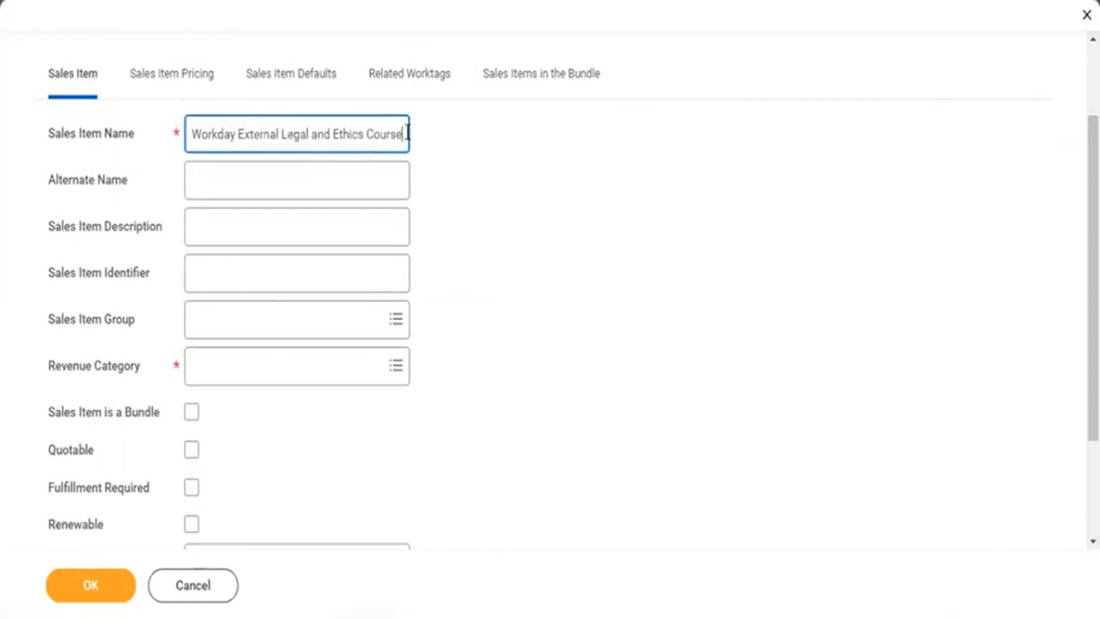
Assign the Workday Services revenue category to the new sales item.
left_click(252, 365)
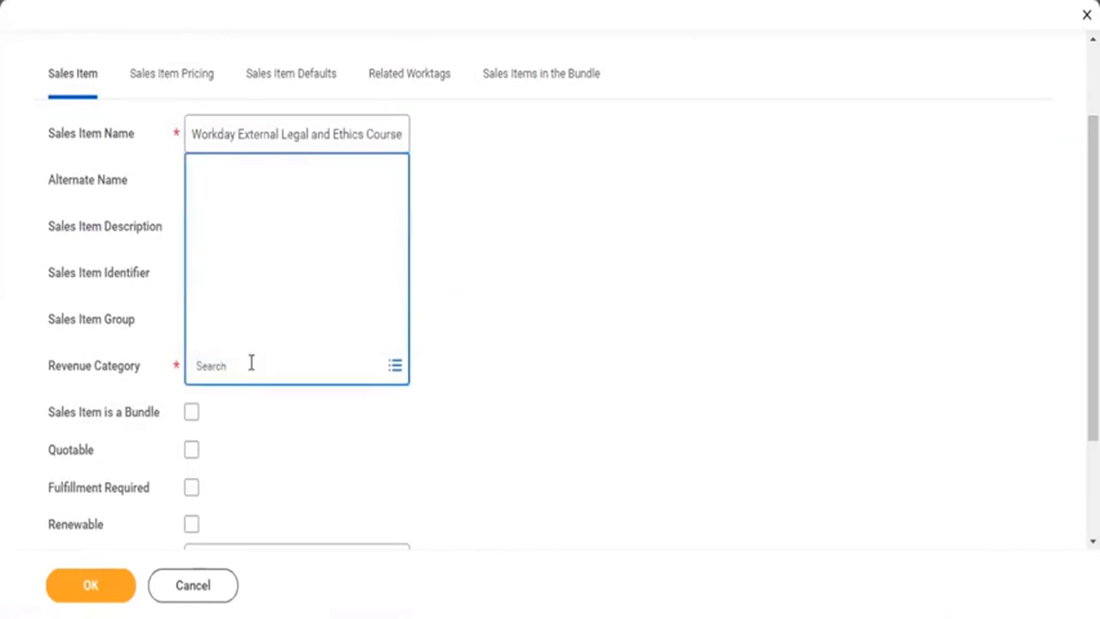
left_click(263, 303)
left_click(241, 369)
type("Work")
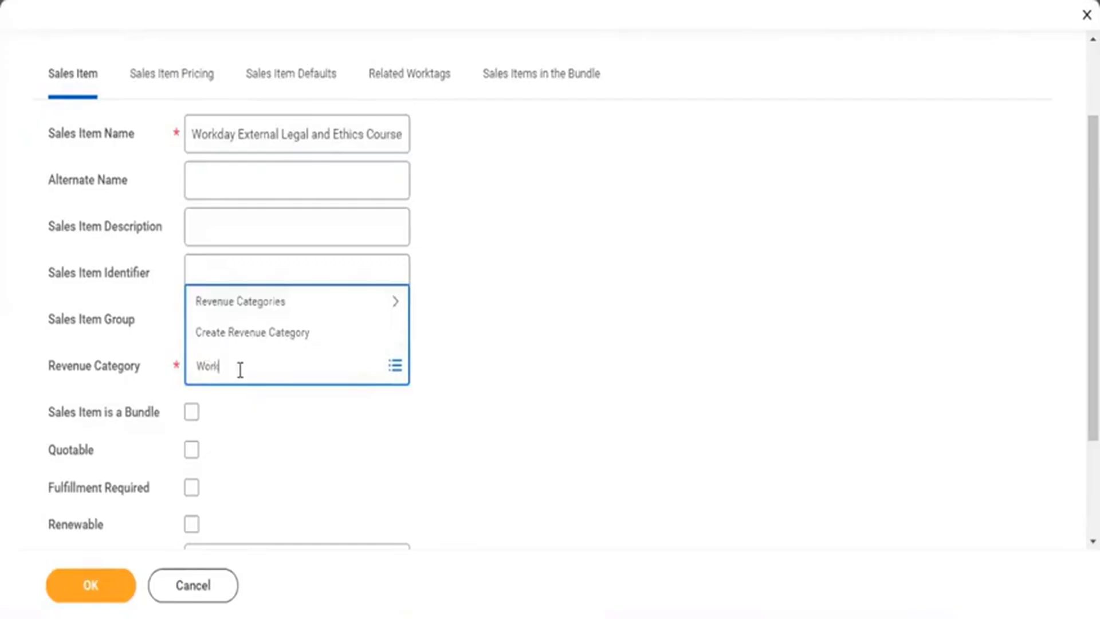
type("day")
key("Return")
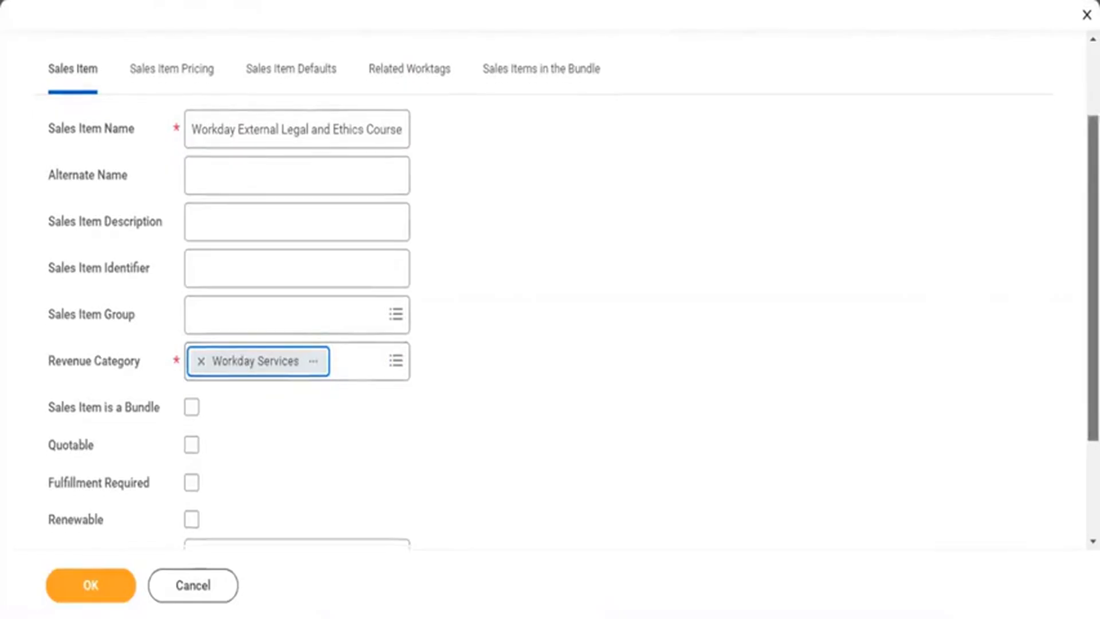
scroll(1093, 275, "down", 3)
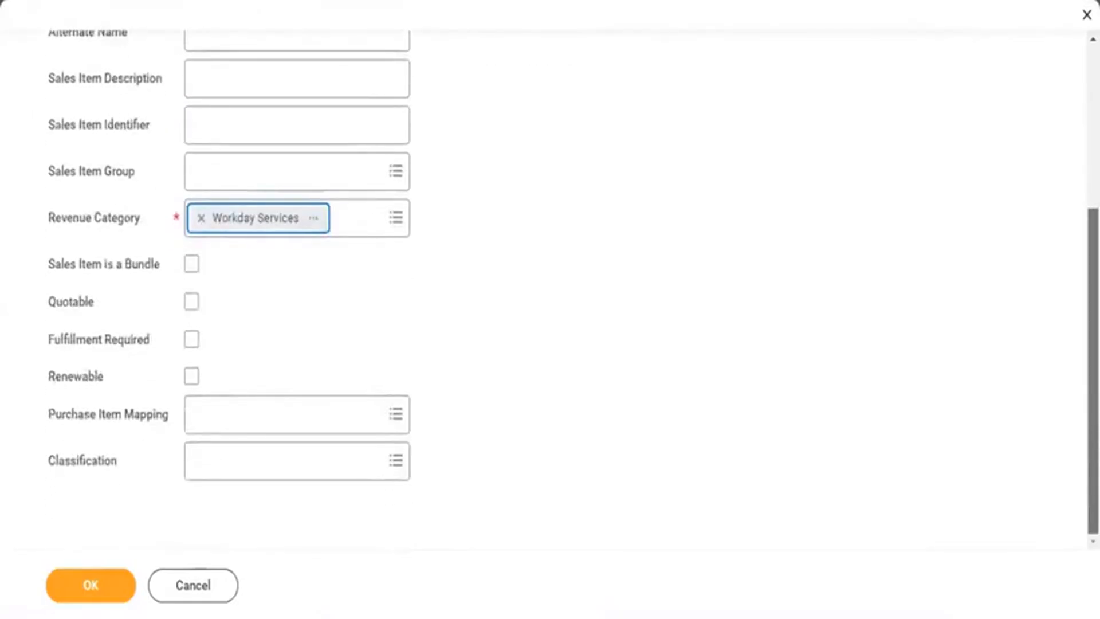
scroll(1093, 275, "up", 5)
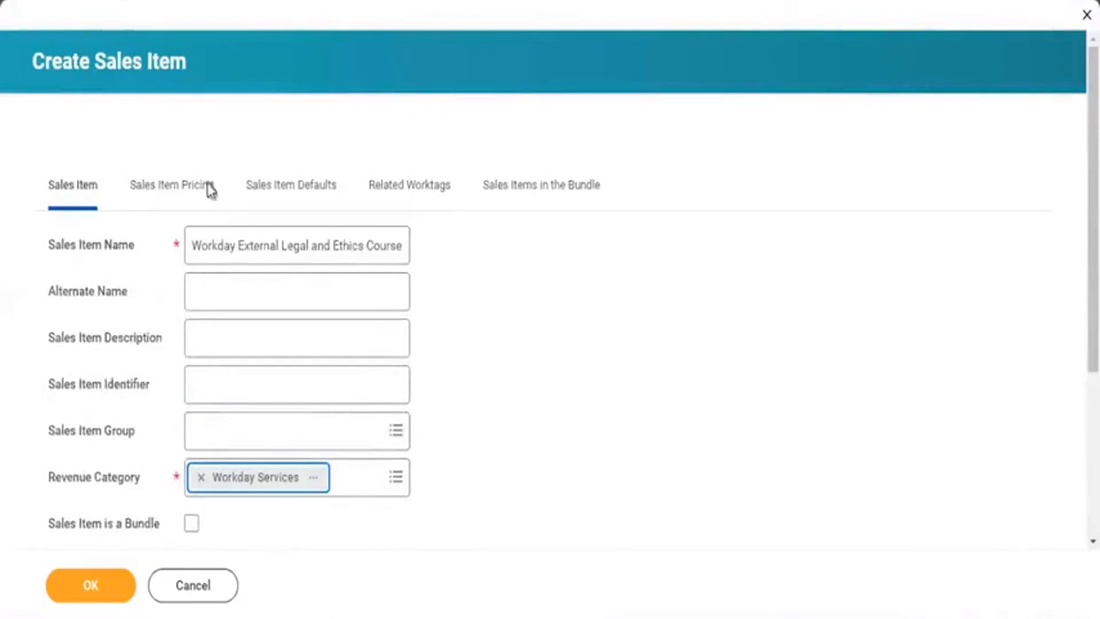
Set the sales item's Unit Cost and Unit Price to 200 each.
left_click(182, 184)
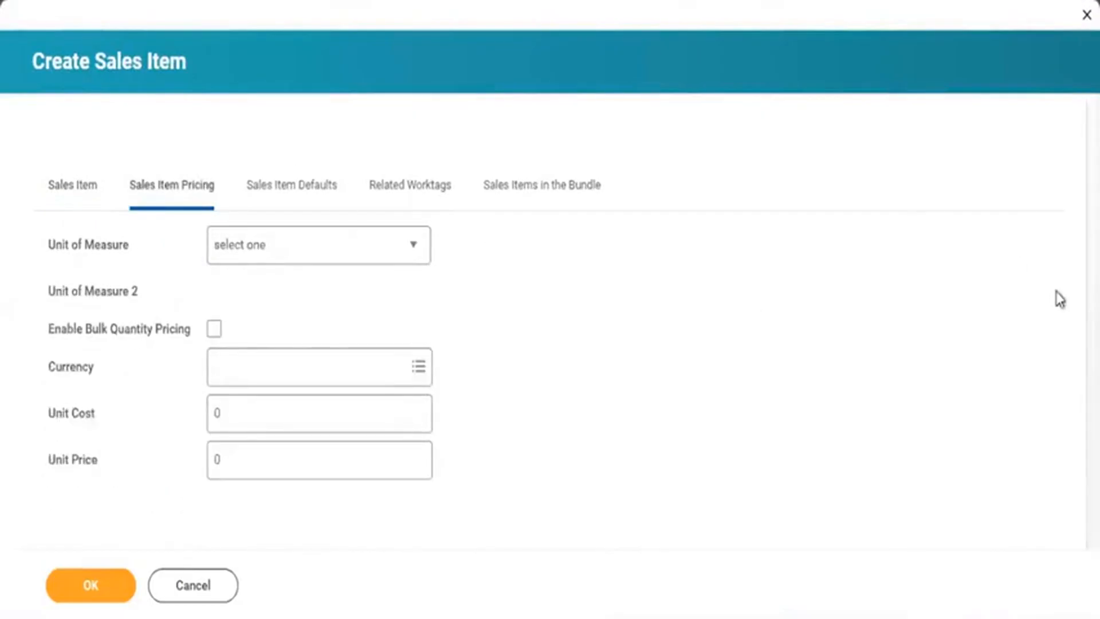
left_click(234, 414)
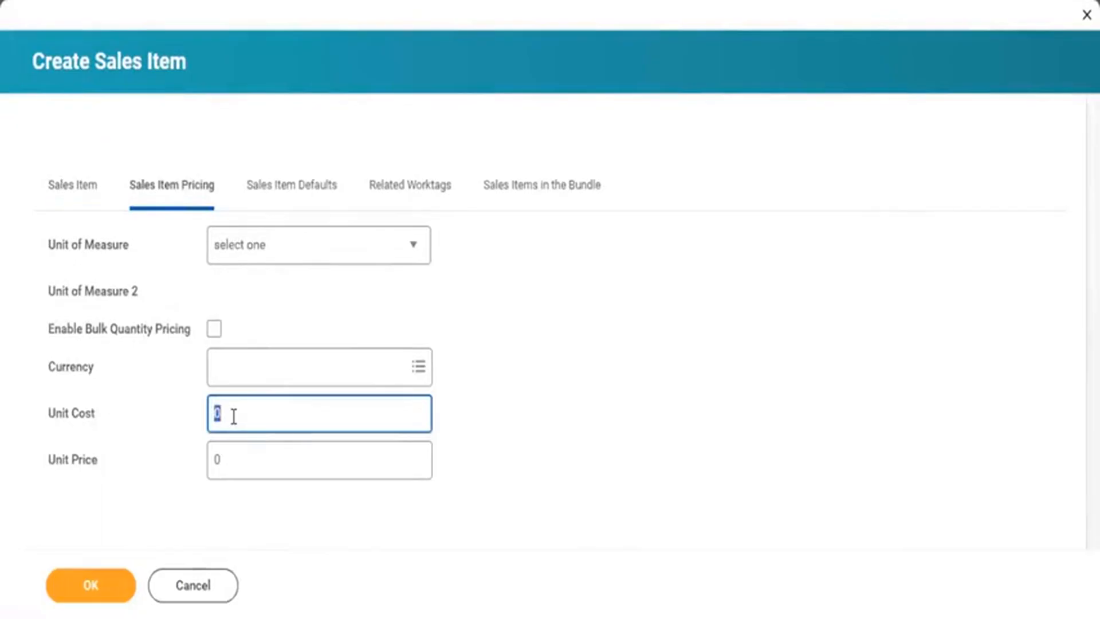
type("200")
left_click(230, 460)
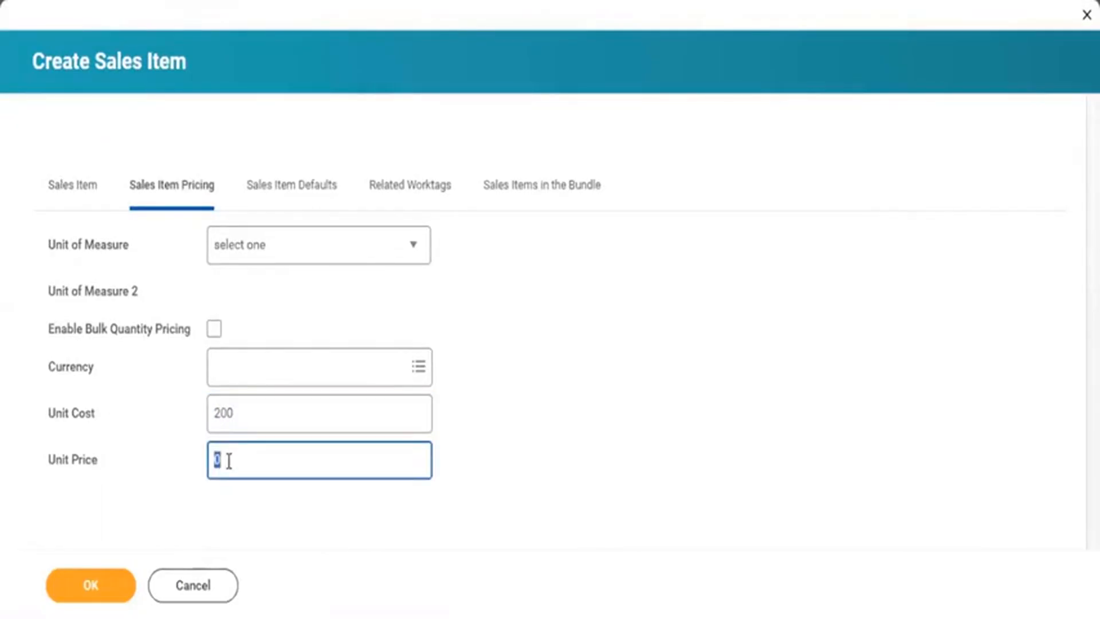
type("200")
Set the sales item's Unit of Measure to Hours, and view the Unit of Measure 2 options without selecting one.
left_click(244, 253)
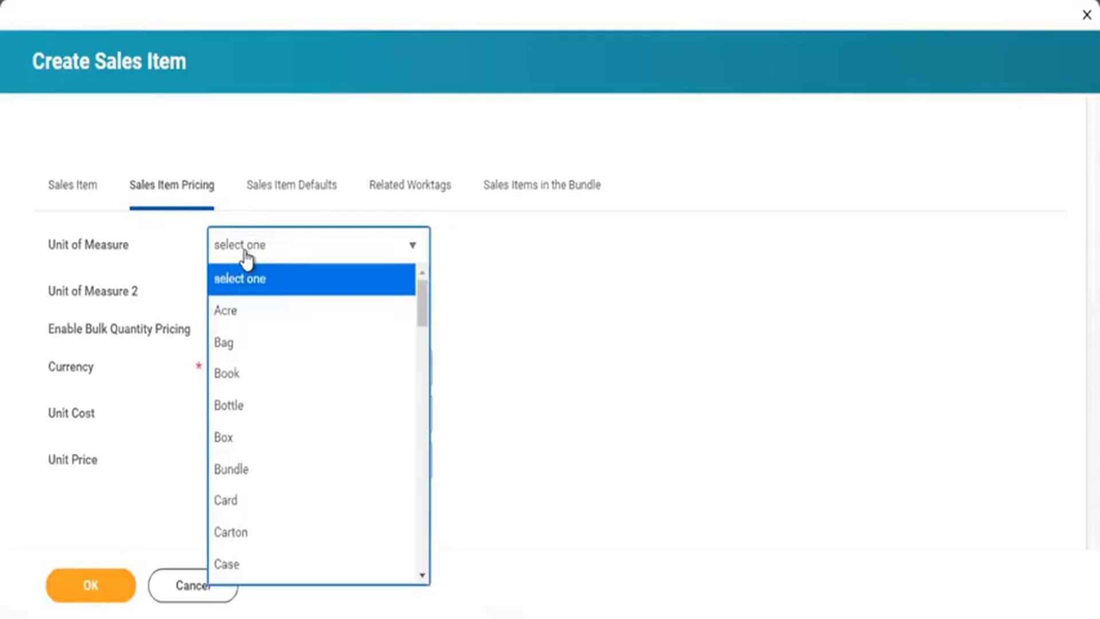
left_click(152, 264)
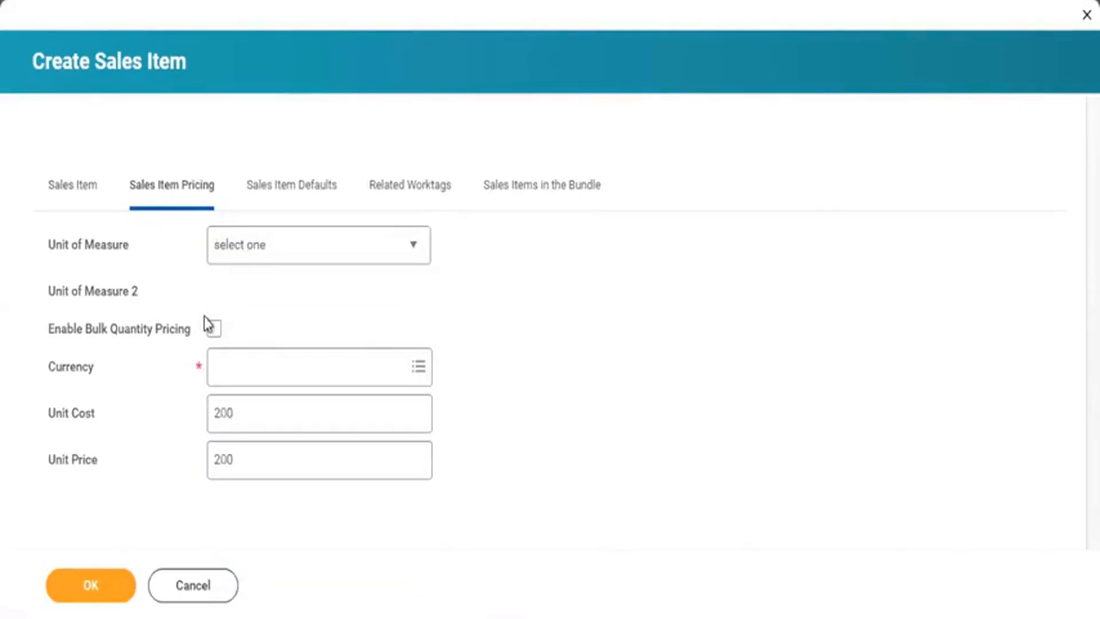
left_click(266, 258)
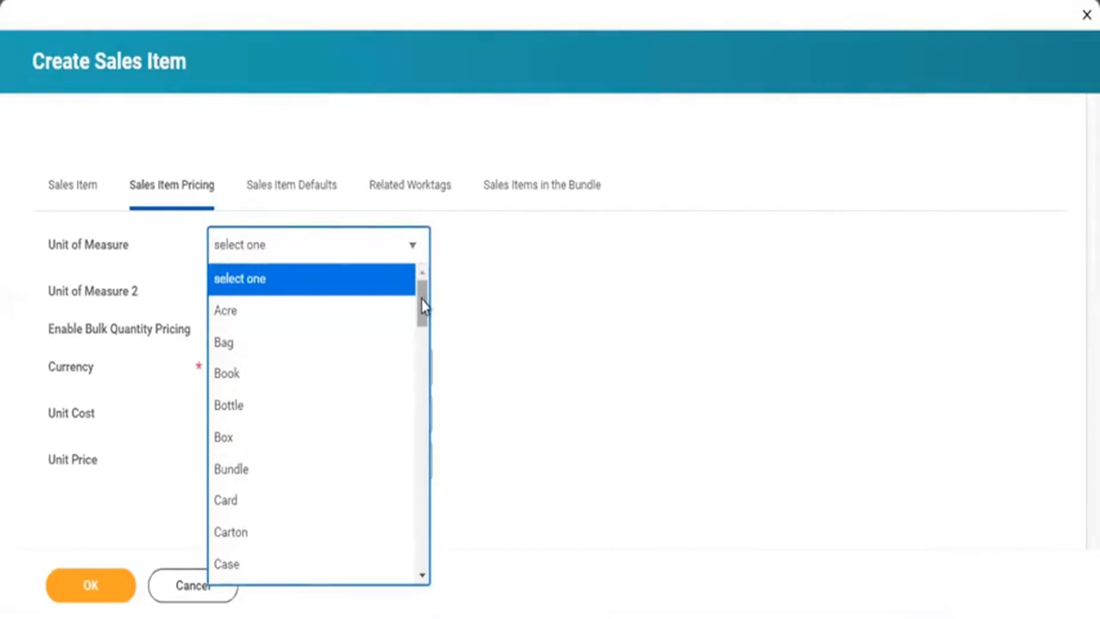
left_click_drag(422, 301, 396, 384)
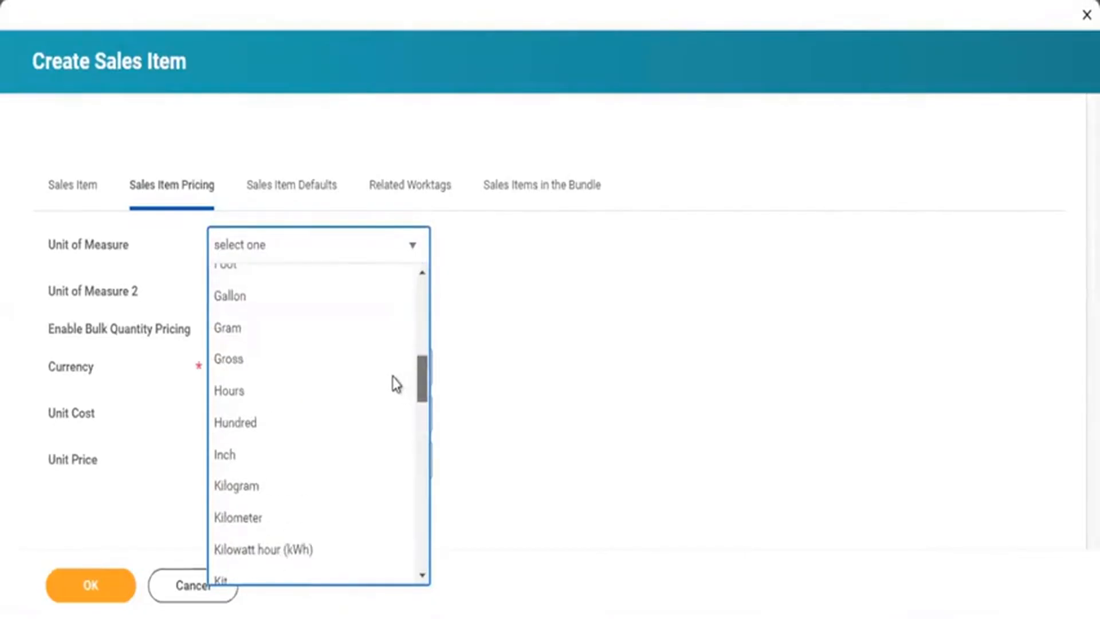
left_click(267, 396)
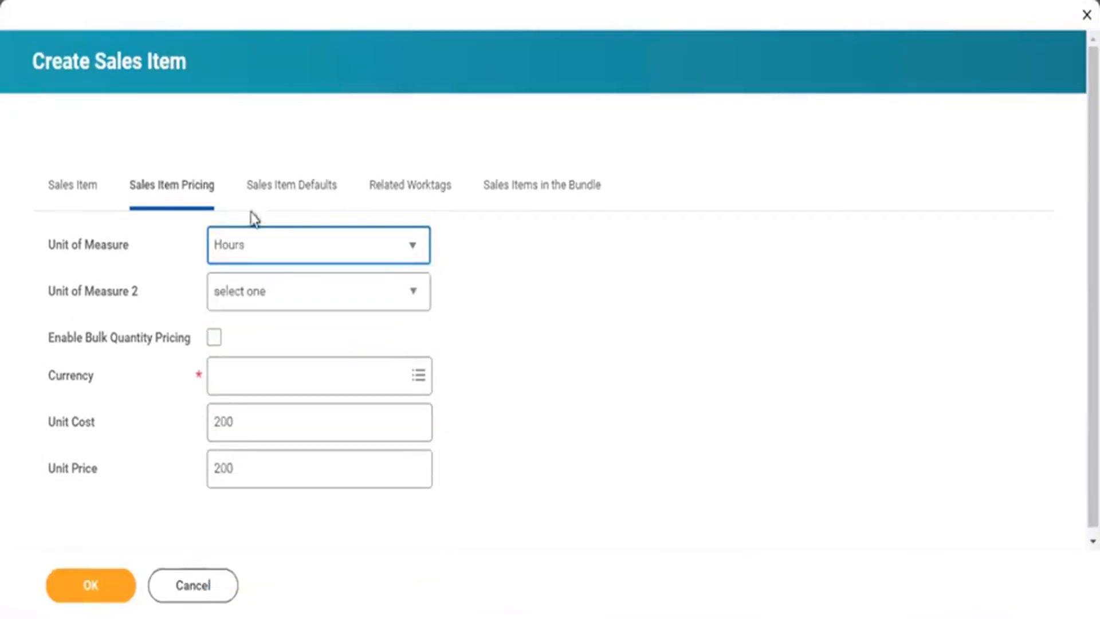
left_click(237, 296)
left_click(236, 295)
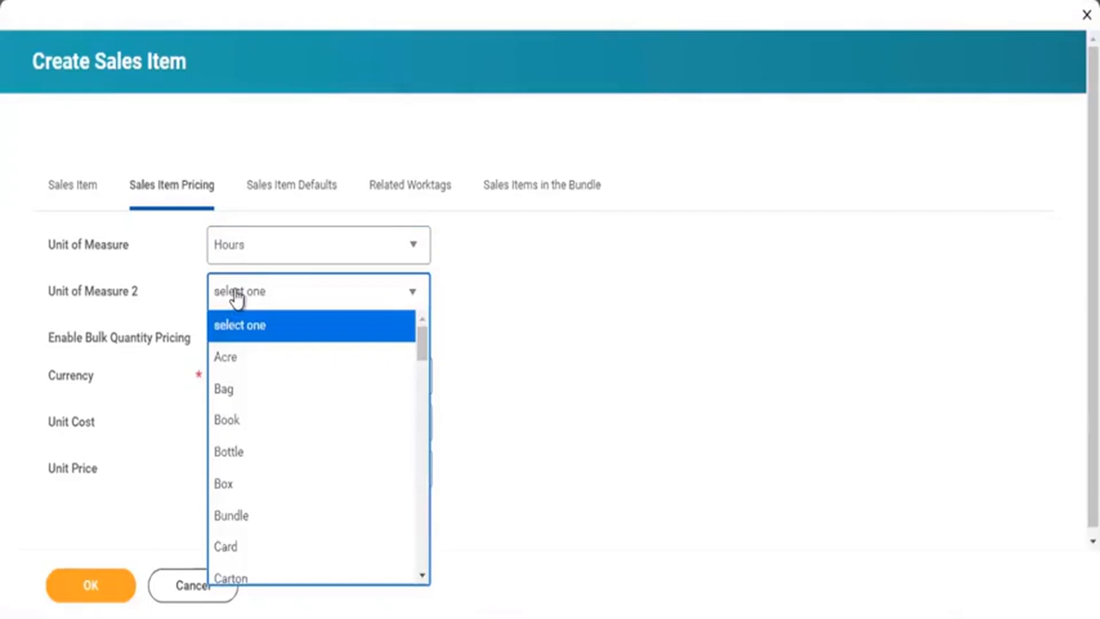
left_click(101, 529)
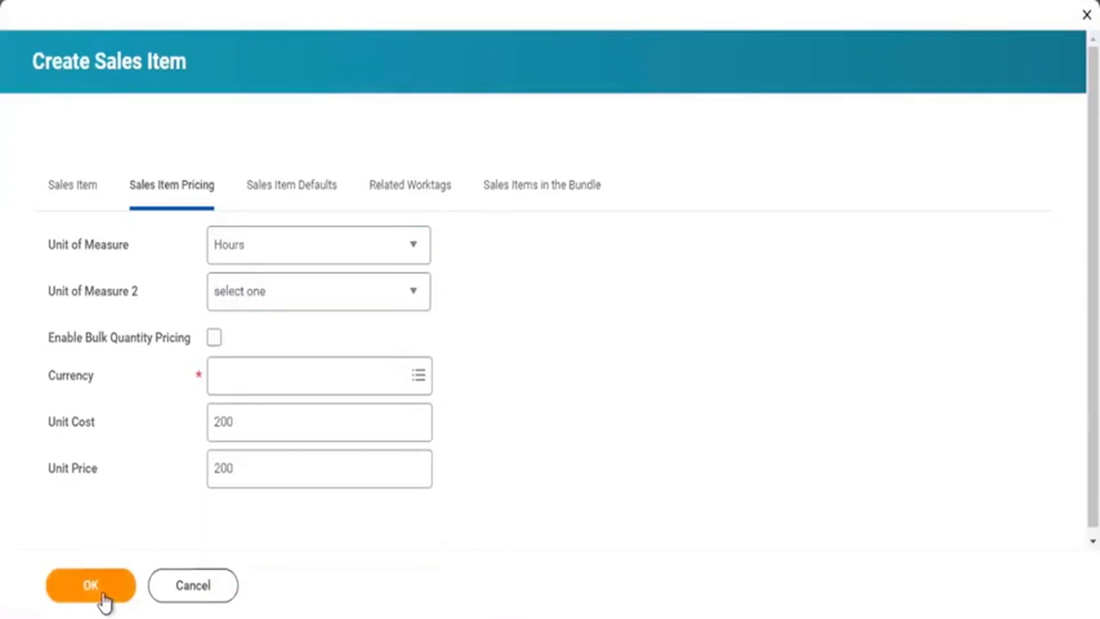
Set the sales item's Currency to USD and save it, returning to the digital course form.
left_click(102, 587)
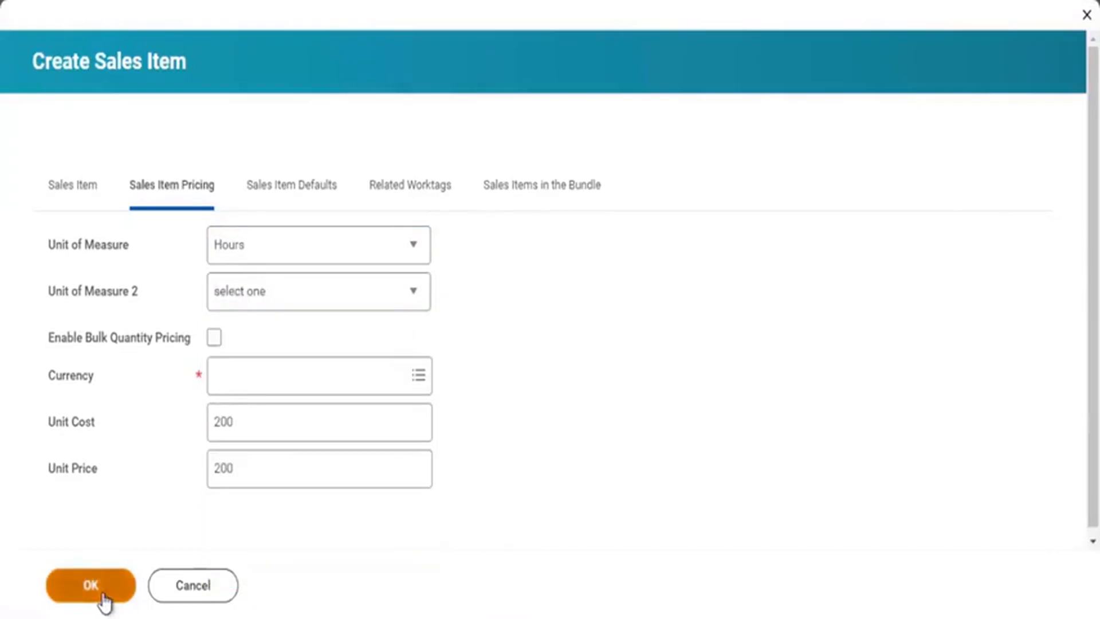
left_click(244, 383)
type("U")
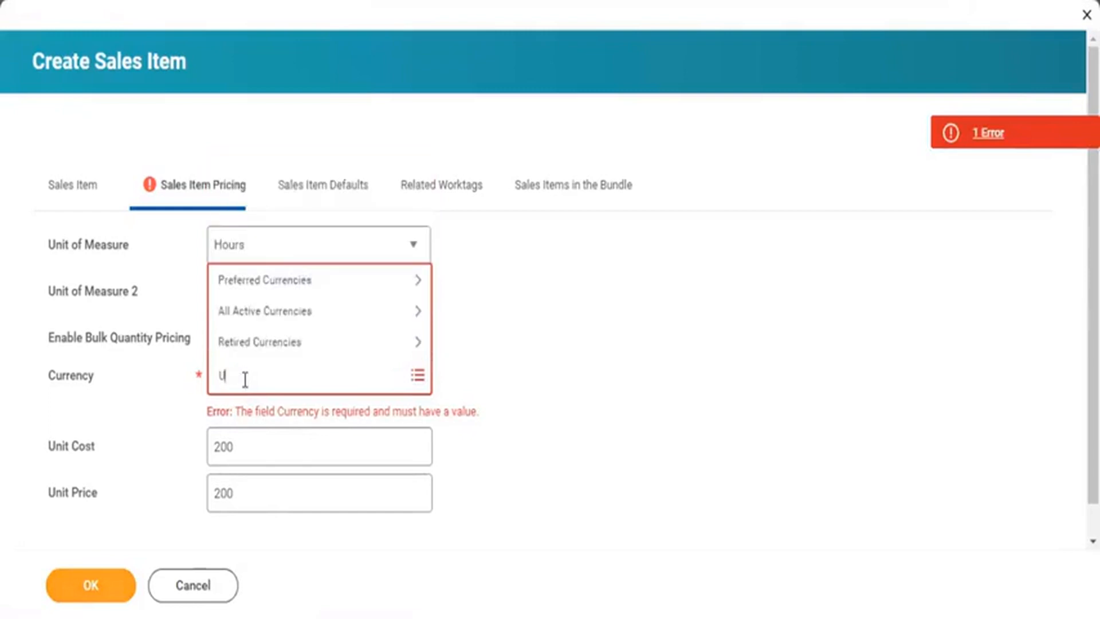
type("SD")
key("Return")
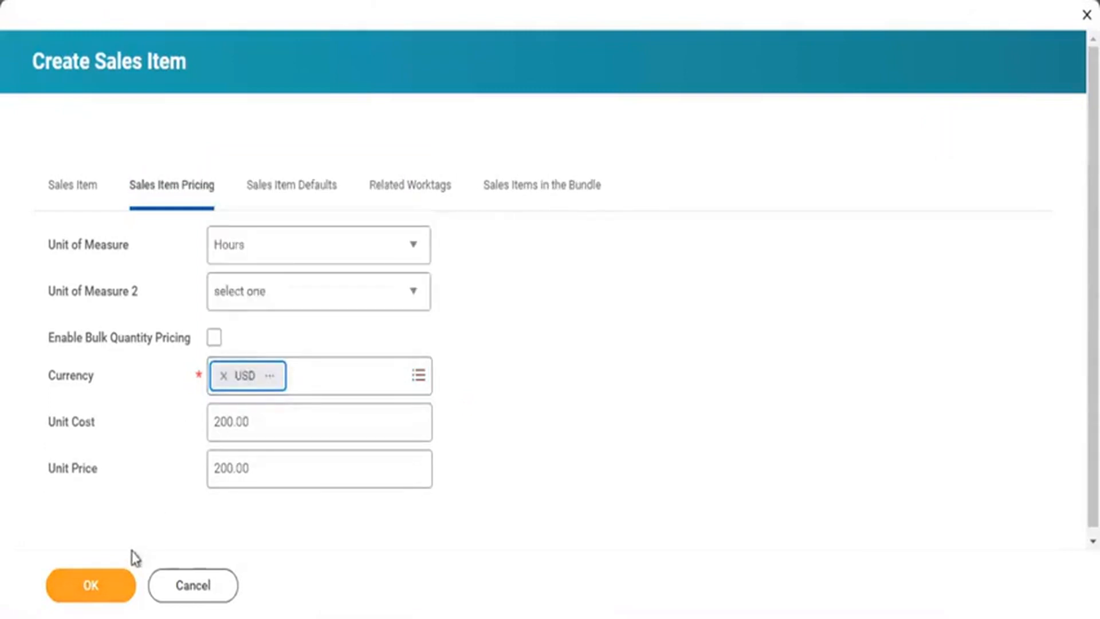
left_click(106, 589)
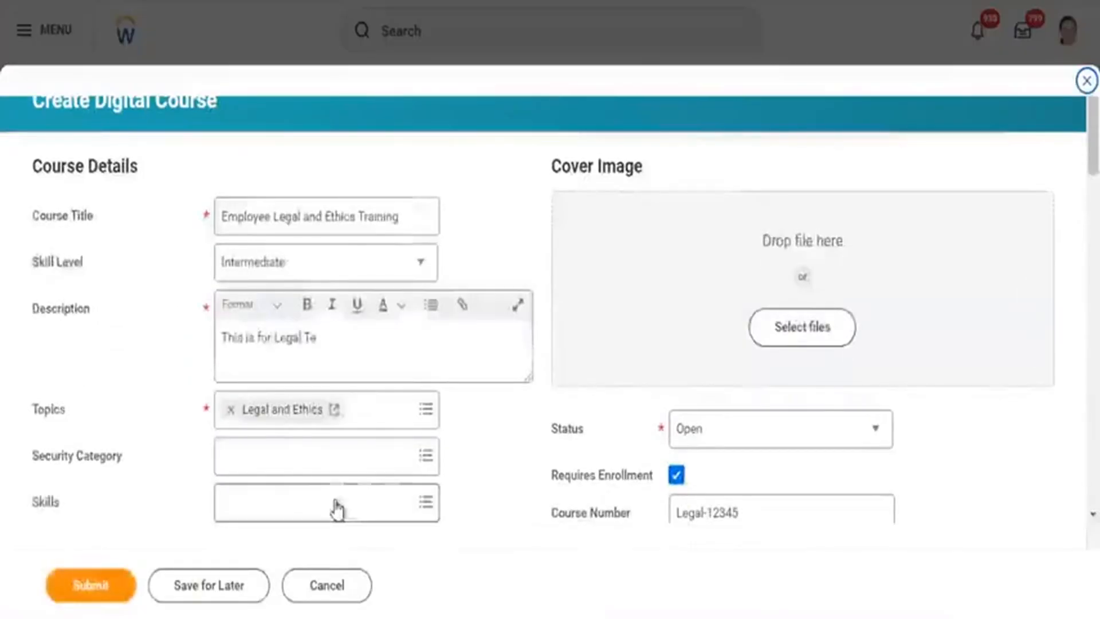
scroll(550, 309, "down", 8)
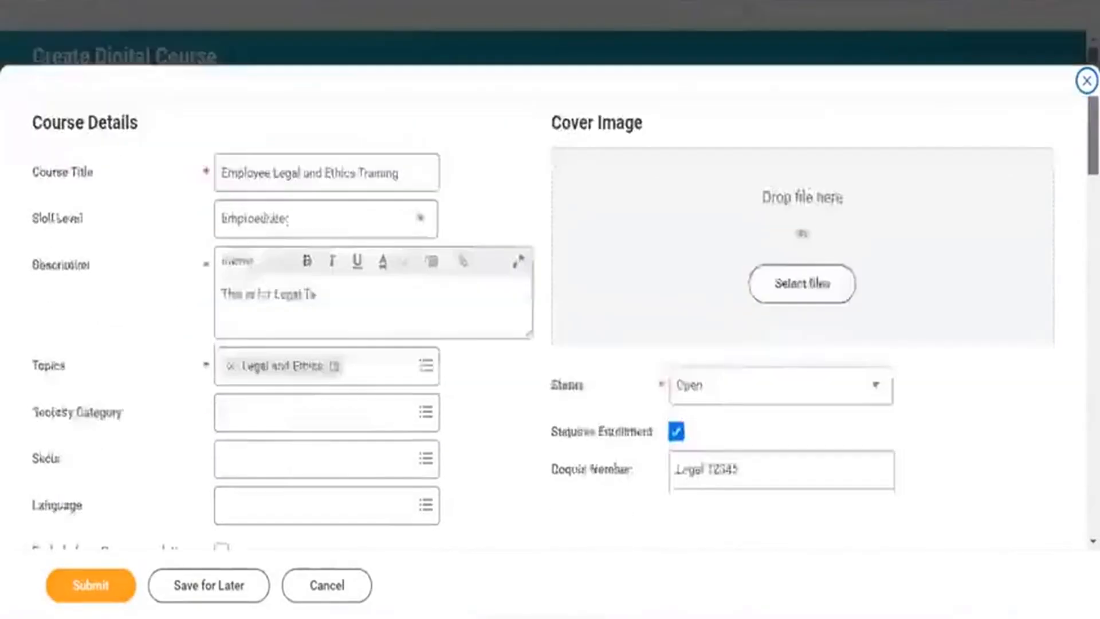
Review the Cost item's amount in the digital course form, down to the lesson section.
scroll(550, 309, "down", 12)
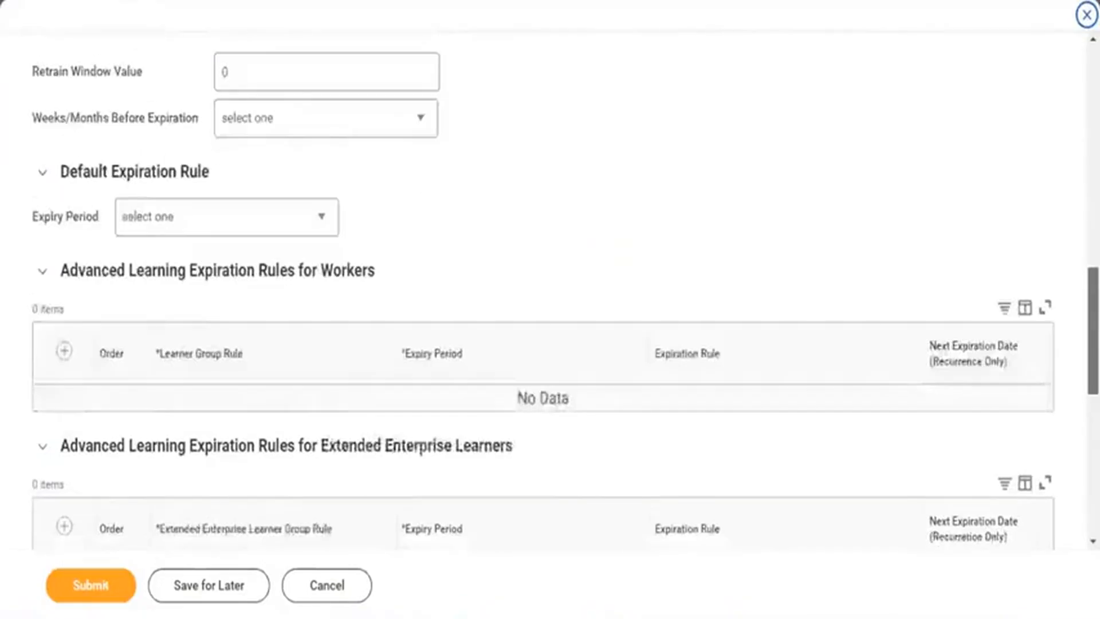
scroll(831, 270, "down", 3)
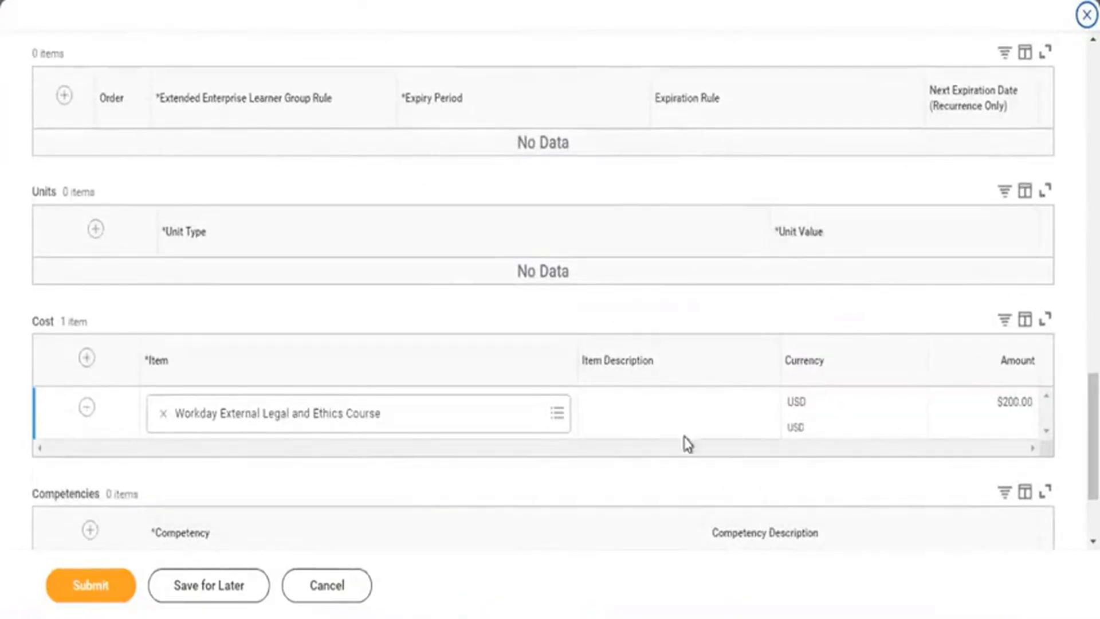
left_click_drag(1000, 408, 1037, 410)
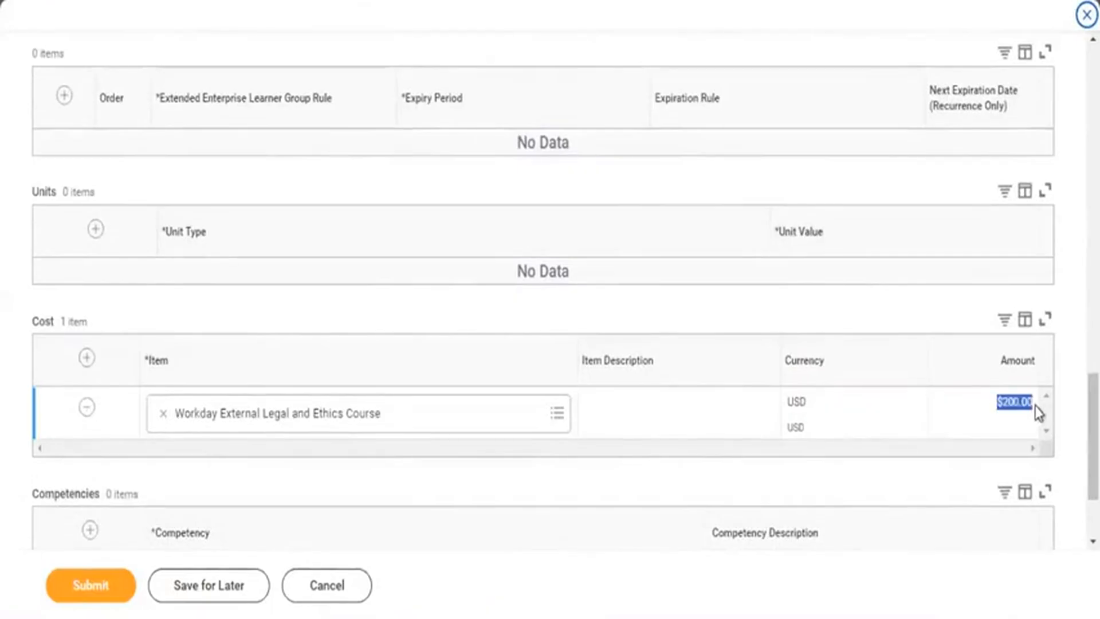
scroll(869, 329, "down", 3)
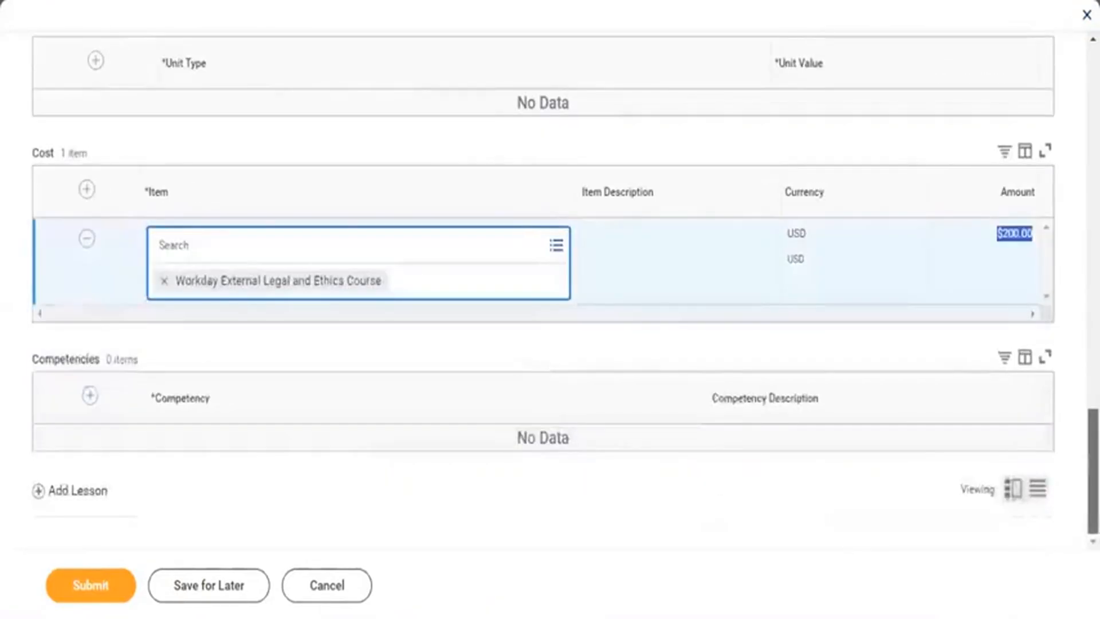
left_click(81, 494)
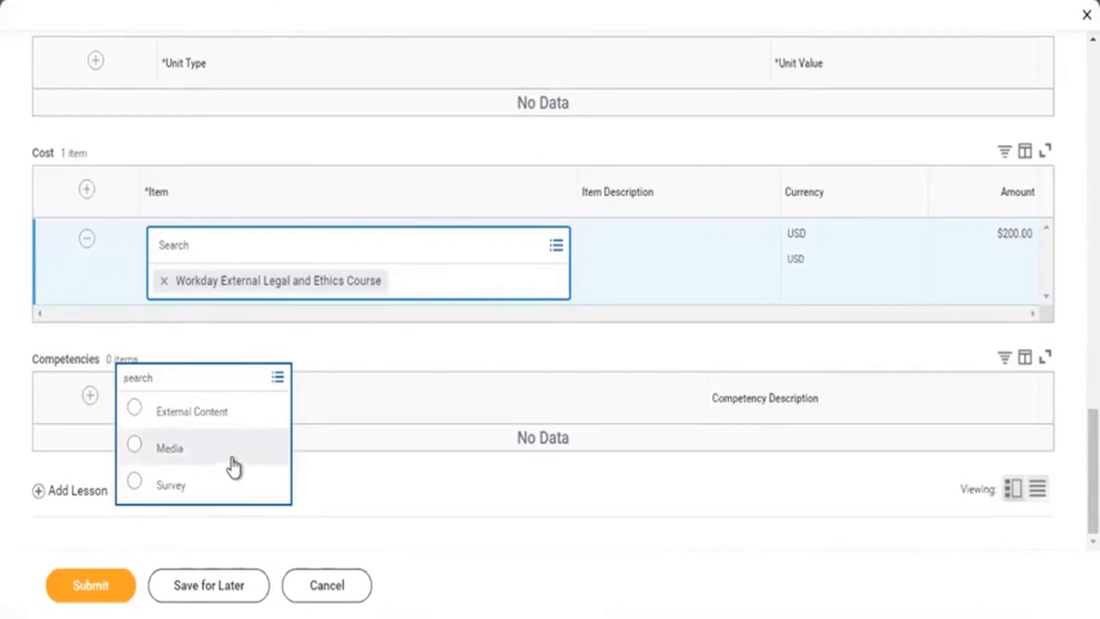
left_click(178, 424)
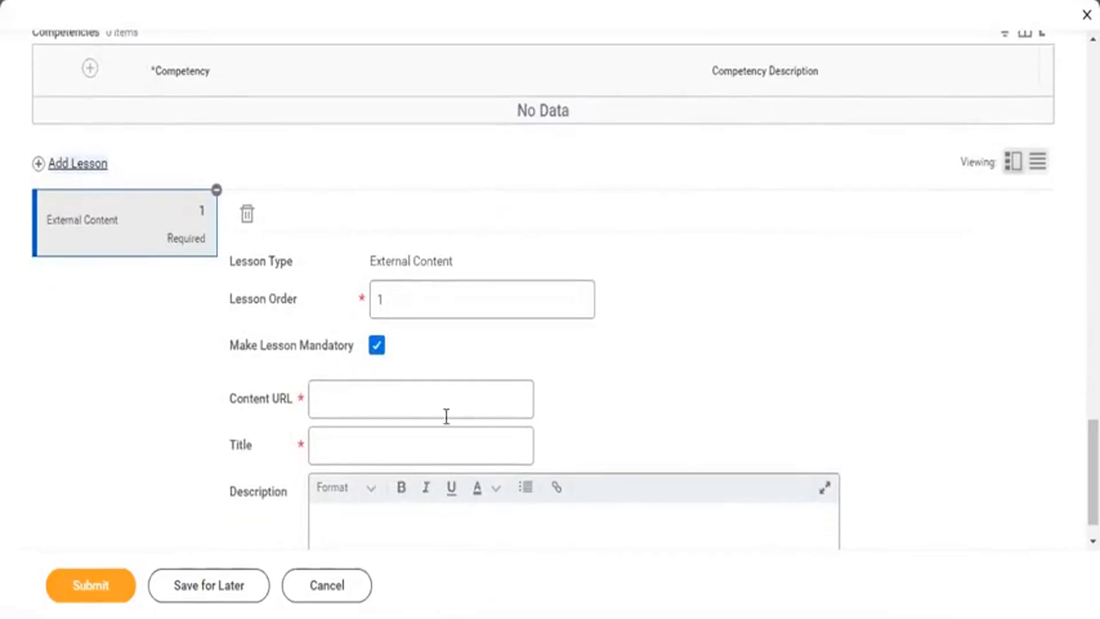
left_click(382, 401)
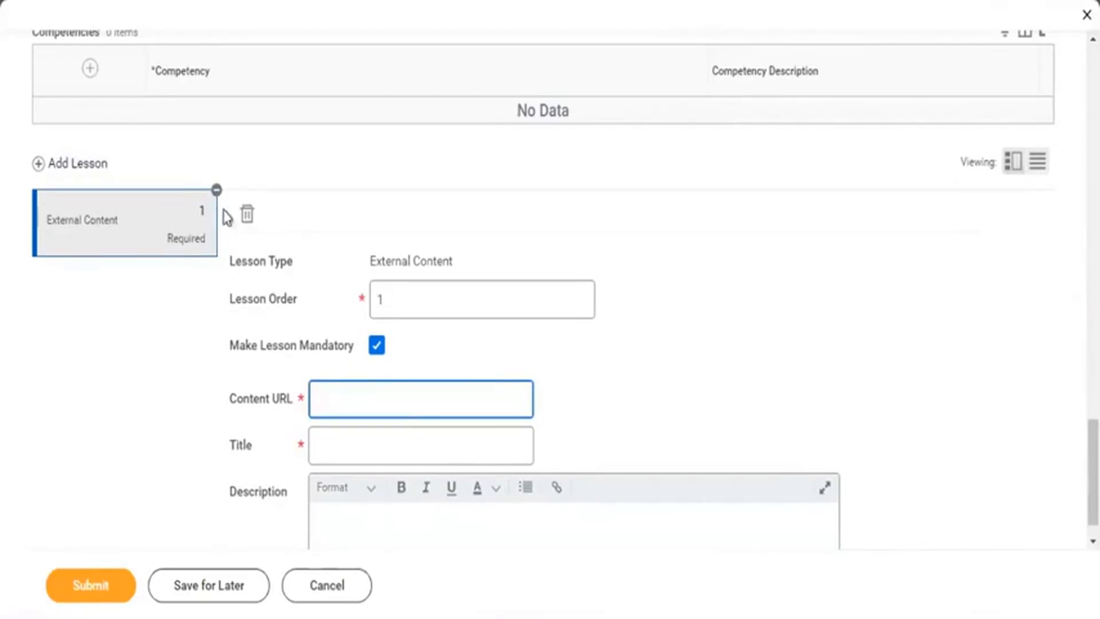
left_click(246, 230)
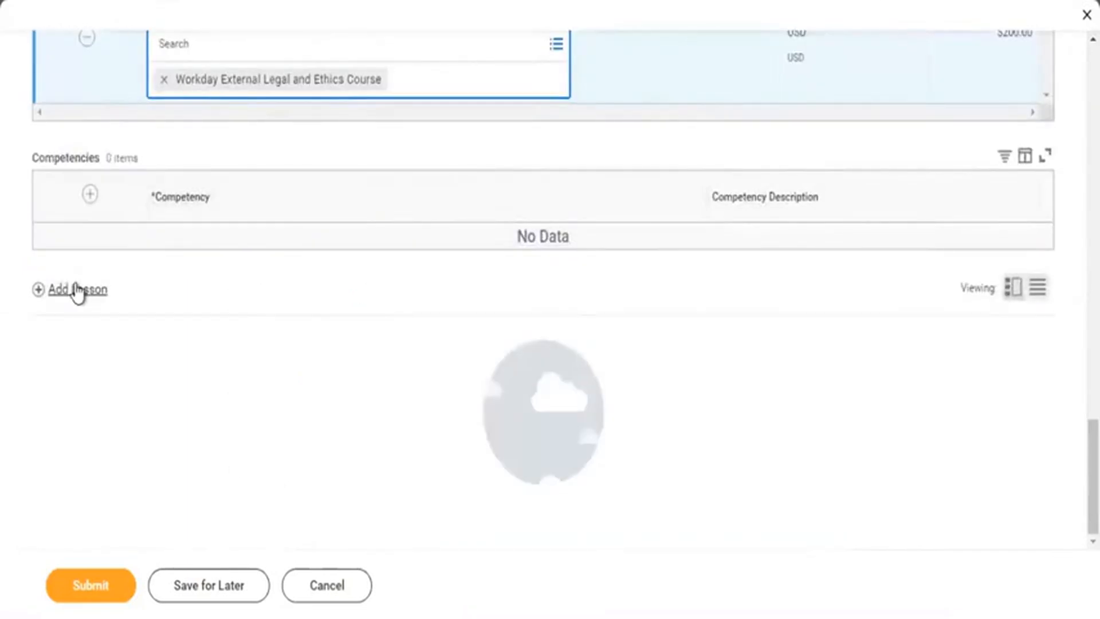
Add a Media lesson to the course and title it "Ethics and learning".
left_click(76, 289)
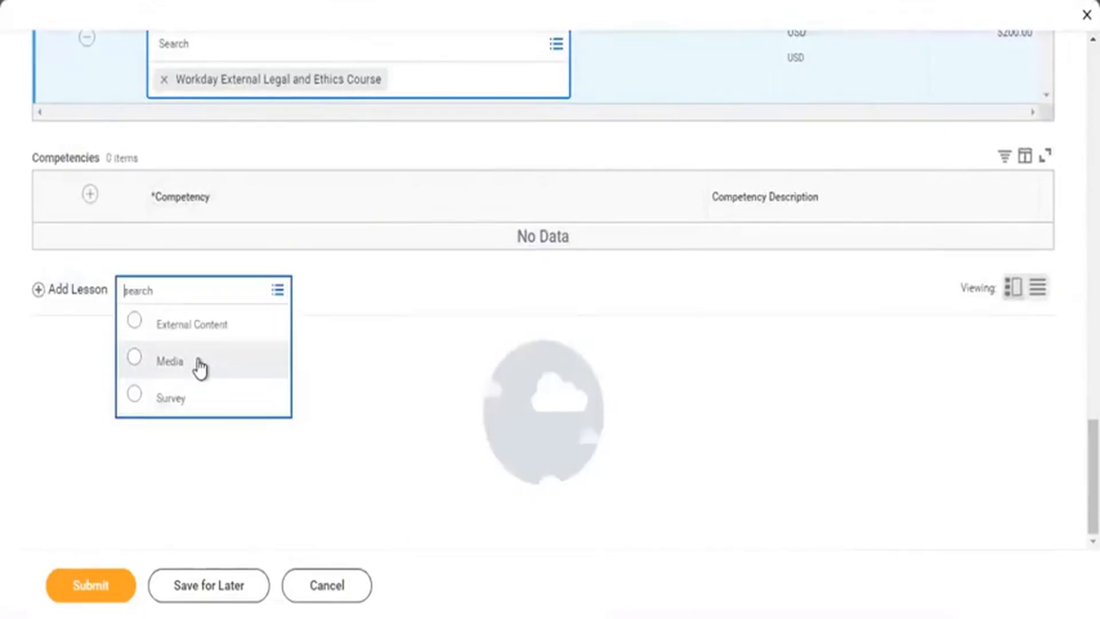
left_click(199, 367)
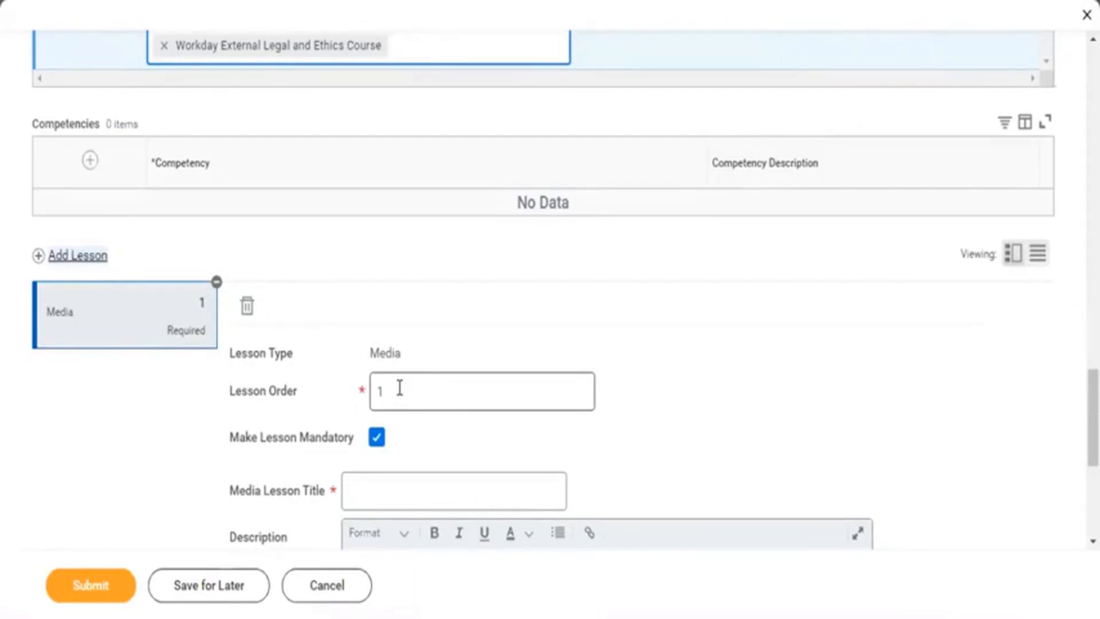
left_click(394, 493)
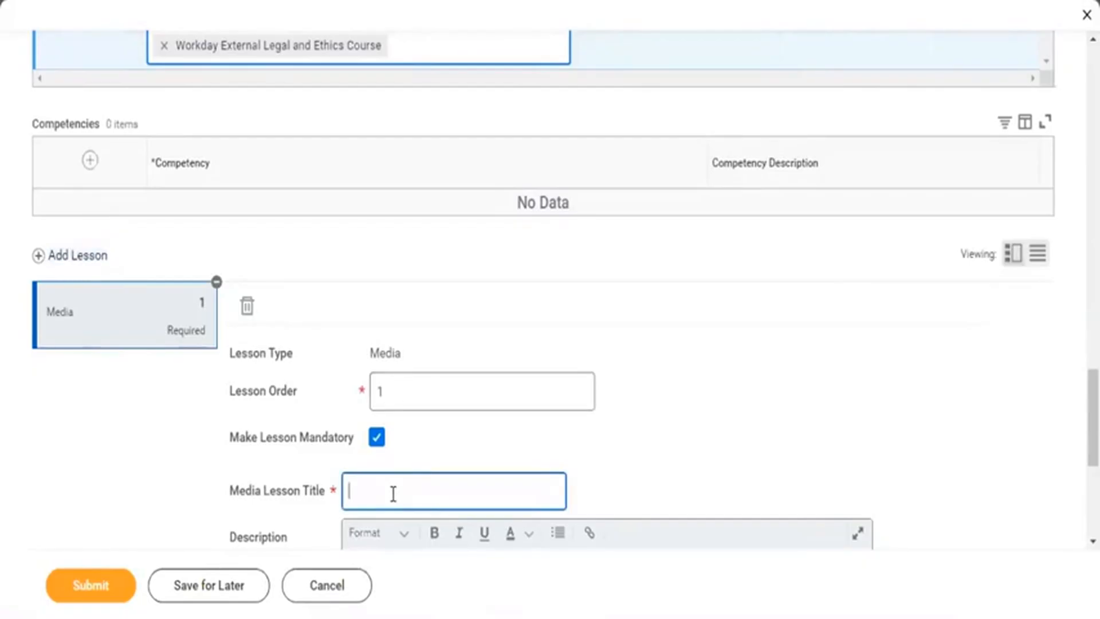
type("Ethics and learningg")
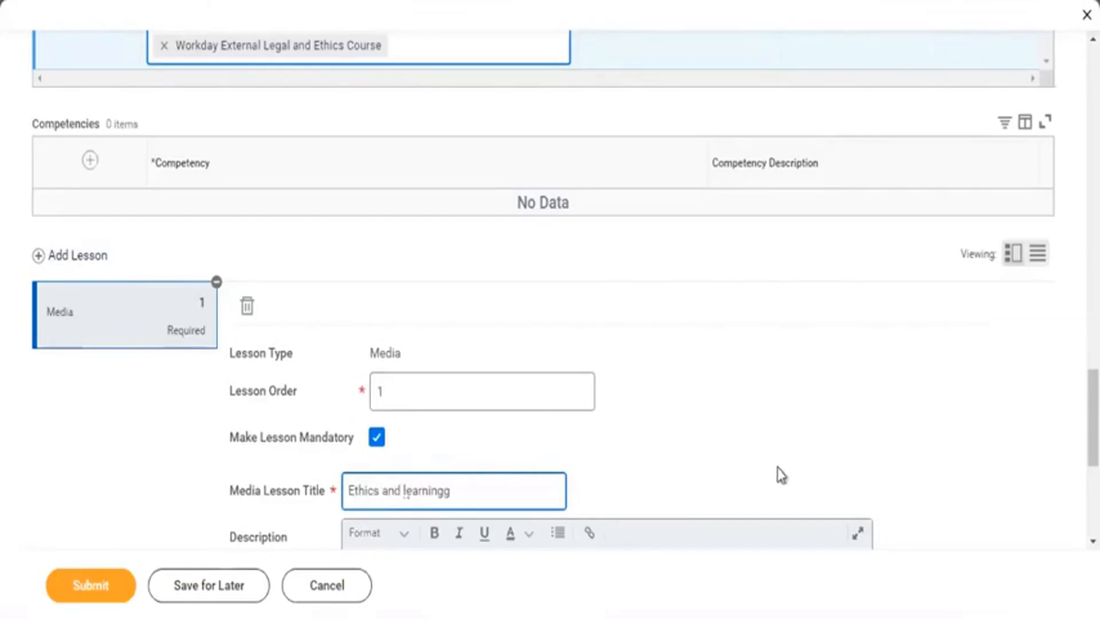
left_click(492, 494)
key("BackSpace")
scroll(550, 286, "down", 6)
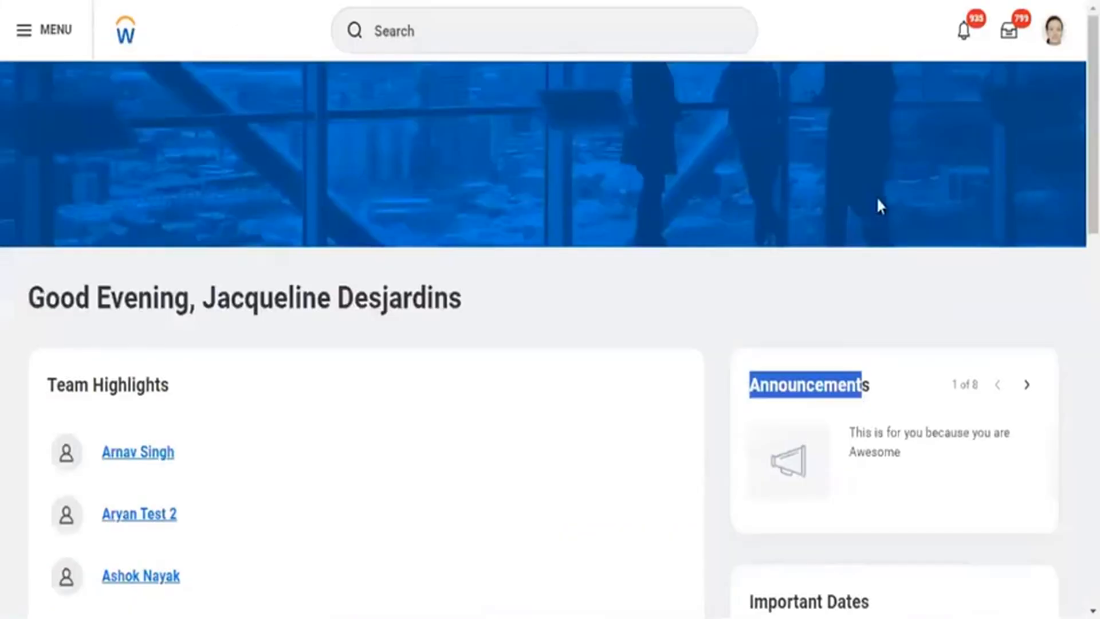
From the Workday home page, open Drive and create a folder named "Workday Legal & Ethics".
left_click(1059, 33)
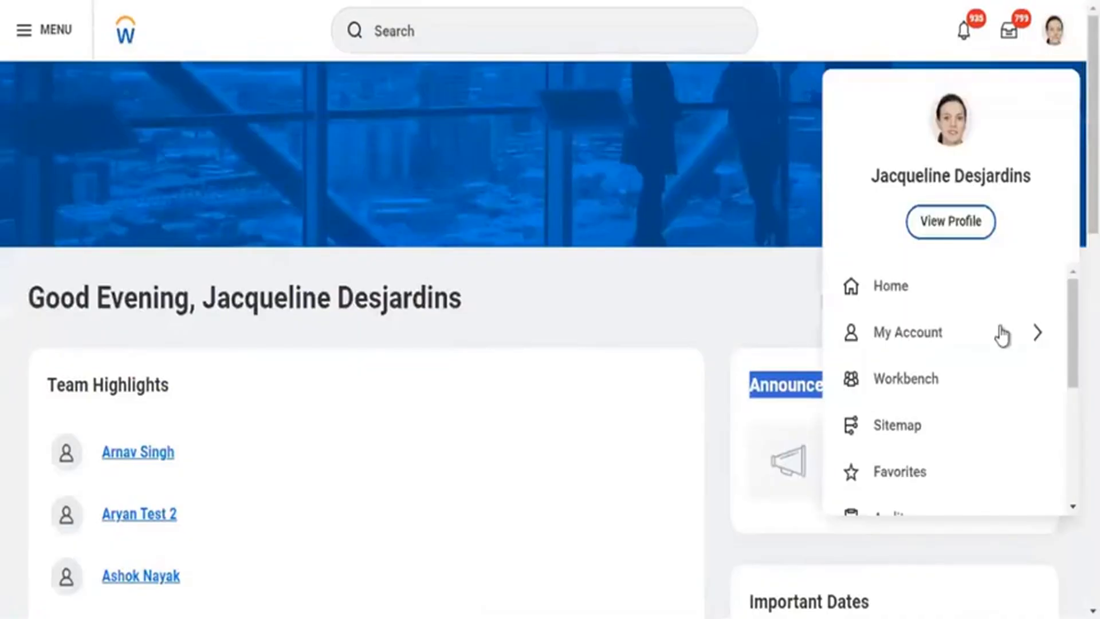
scroll(945, 389, "down", 3)
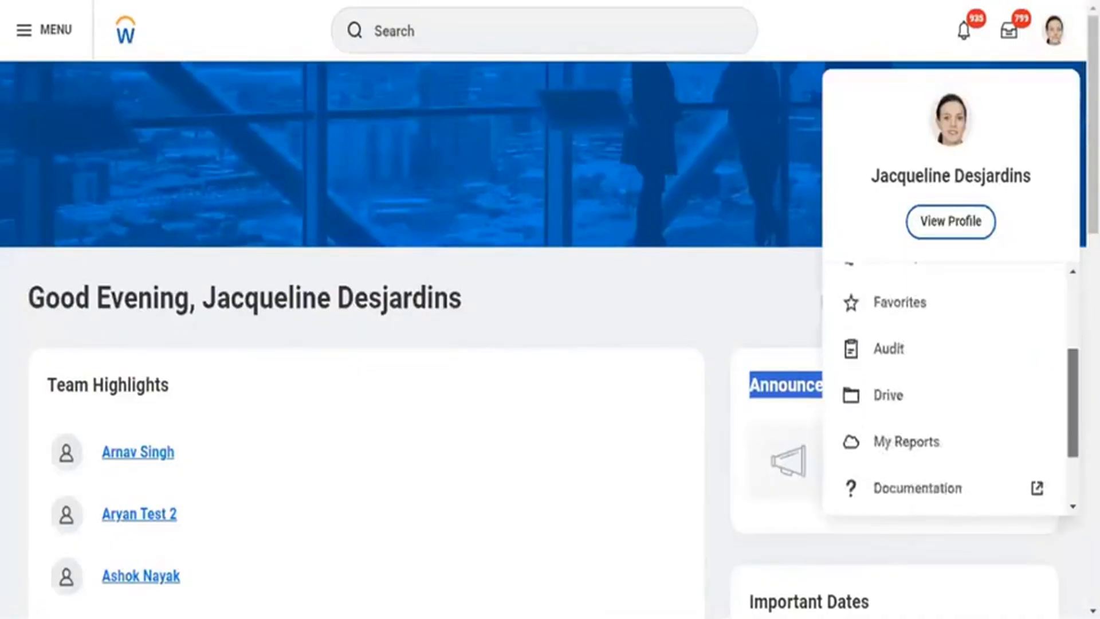
left_click(910, 381)
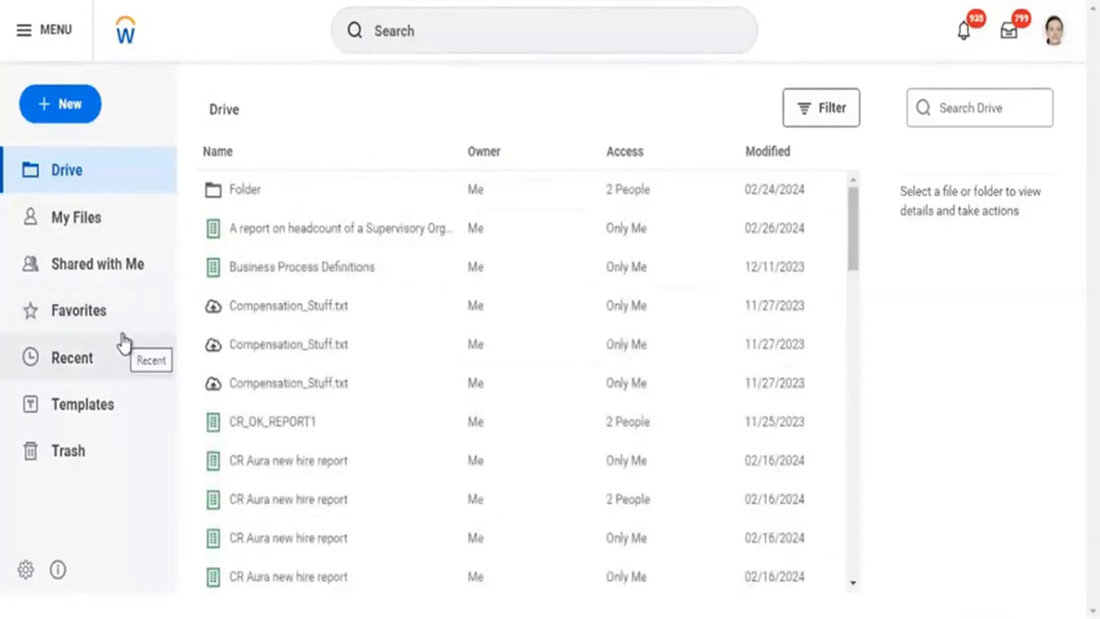
left_click(76, 107)
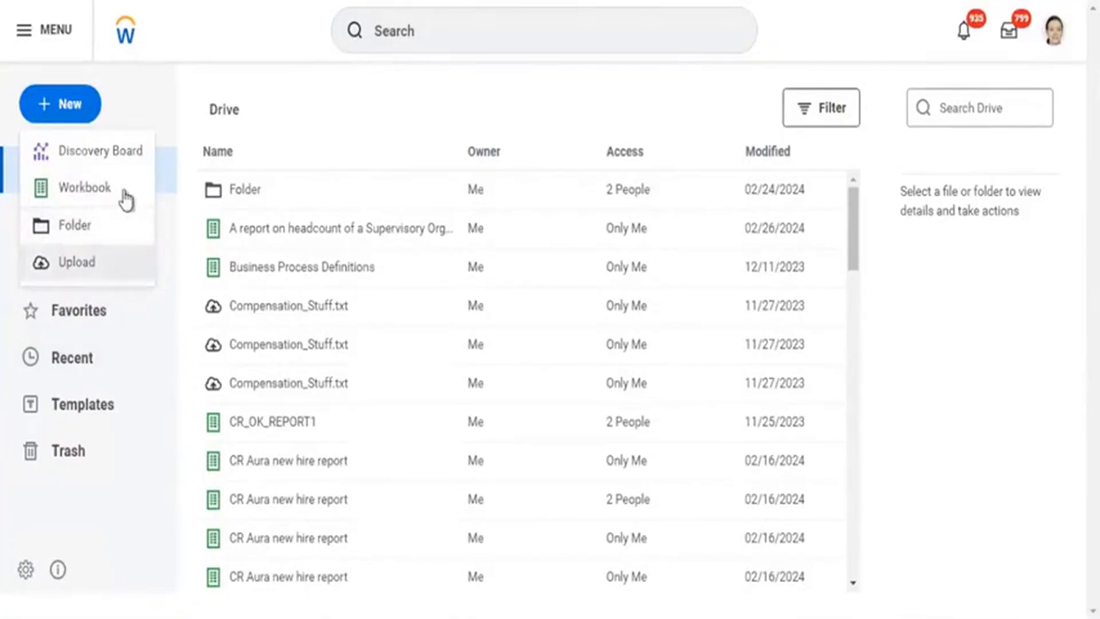
left_click(103, 232)
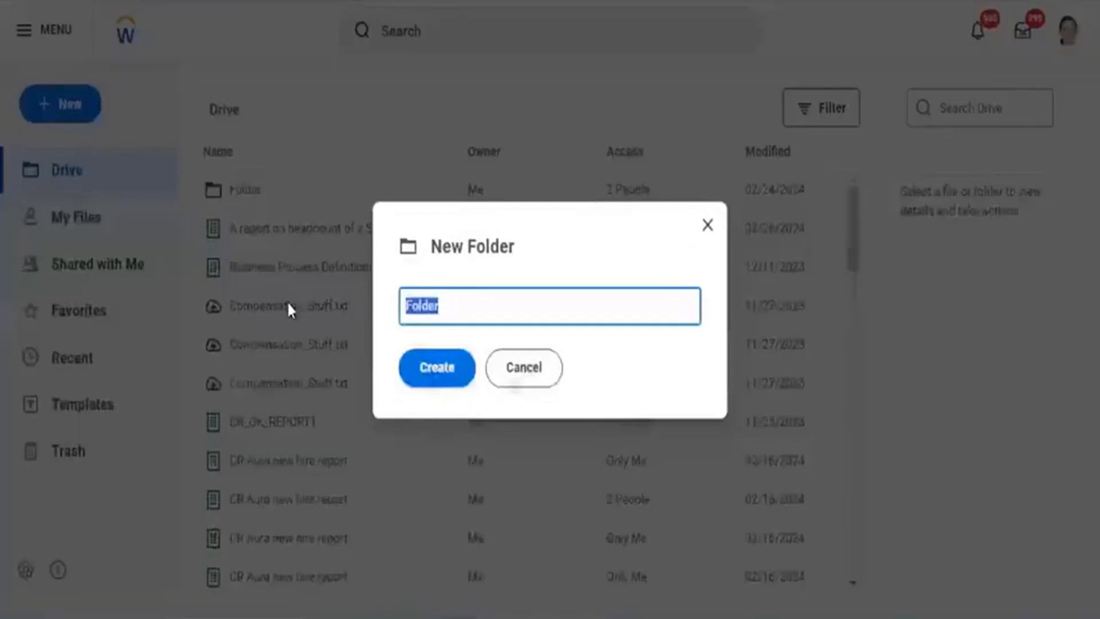
type("Workda")
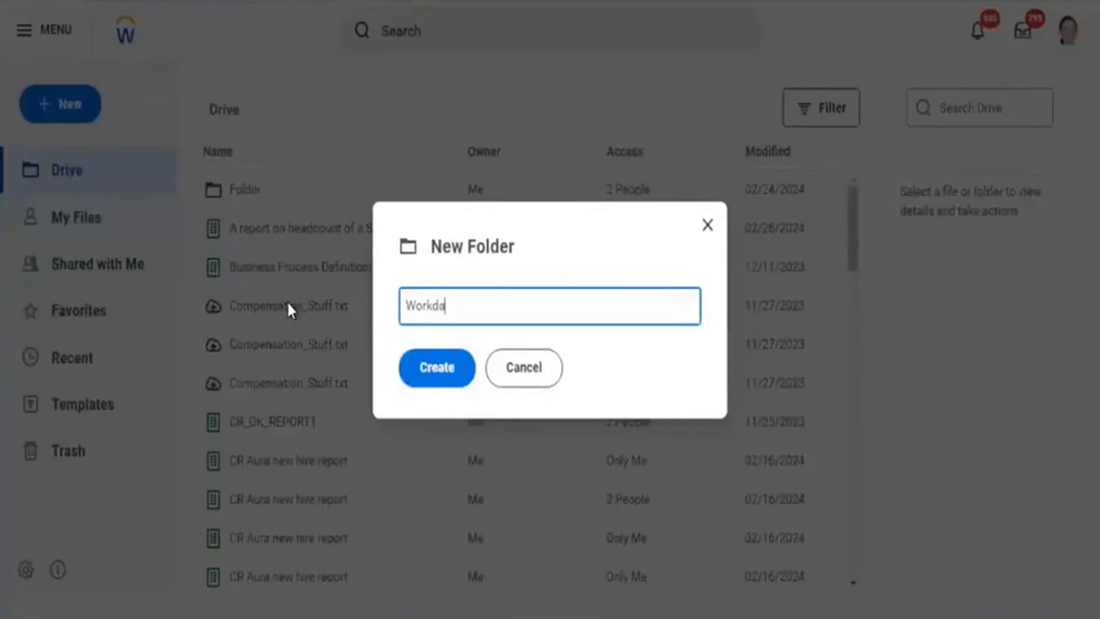
type("y Legal & Ethics")
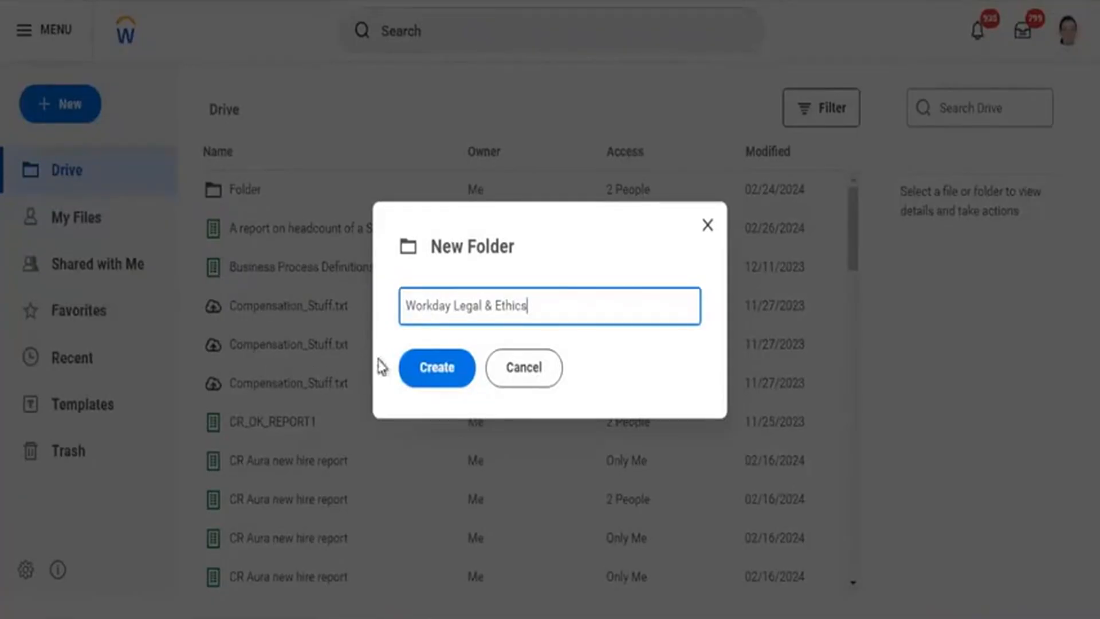
left_click(425, 379)
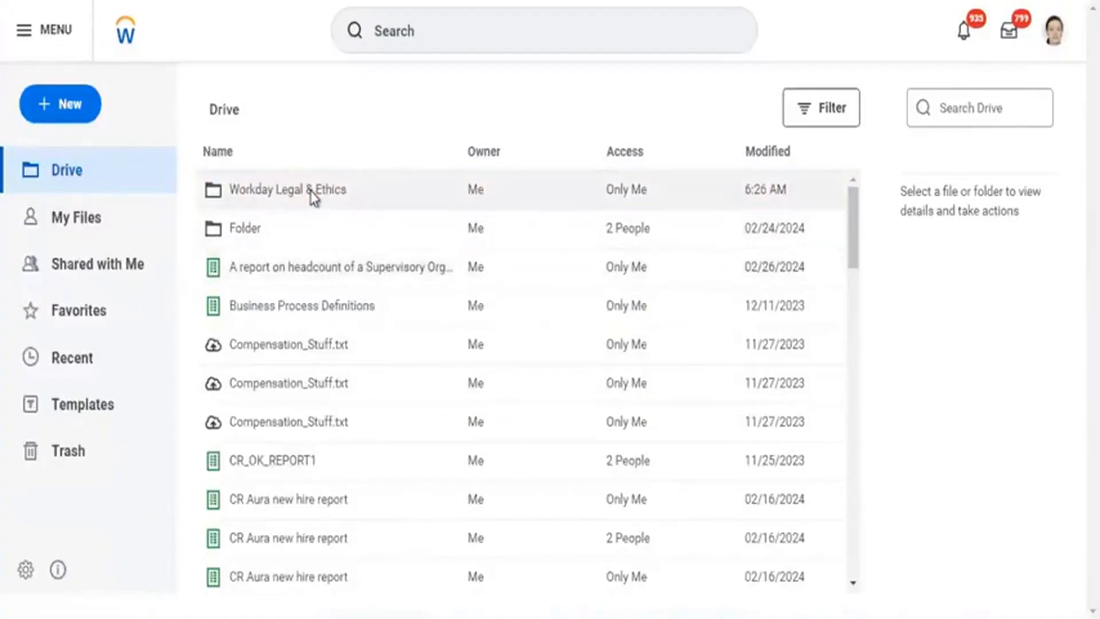
Upload the three newest CR_-_ABC_-_All_Workers_Data_-_(Advanced) workbooks from Downloads into the Workday Legal & Ethics folder.
left_click(313, 196)
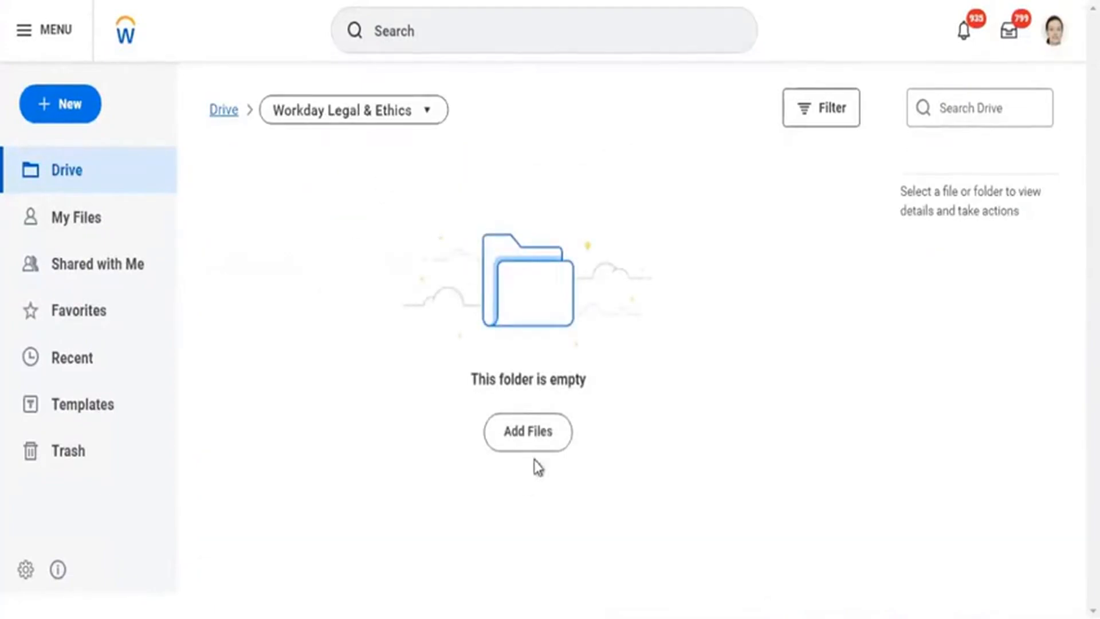
left_click(525, 428)
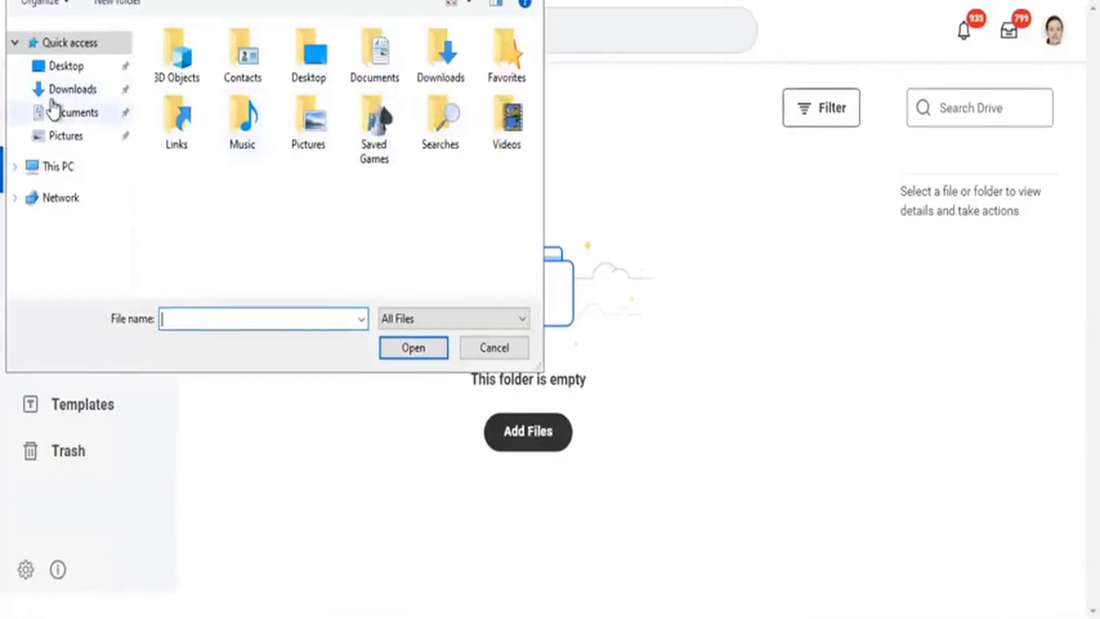
left_click(52, 94)
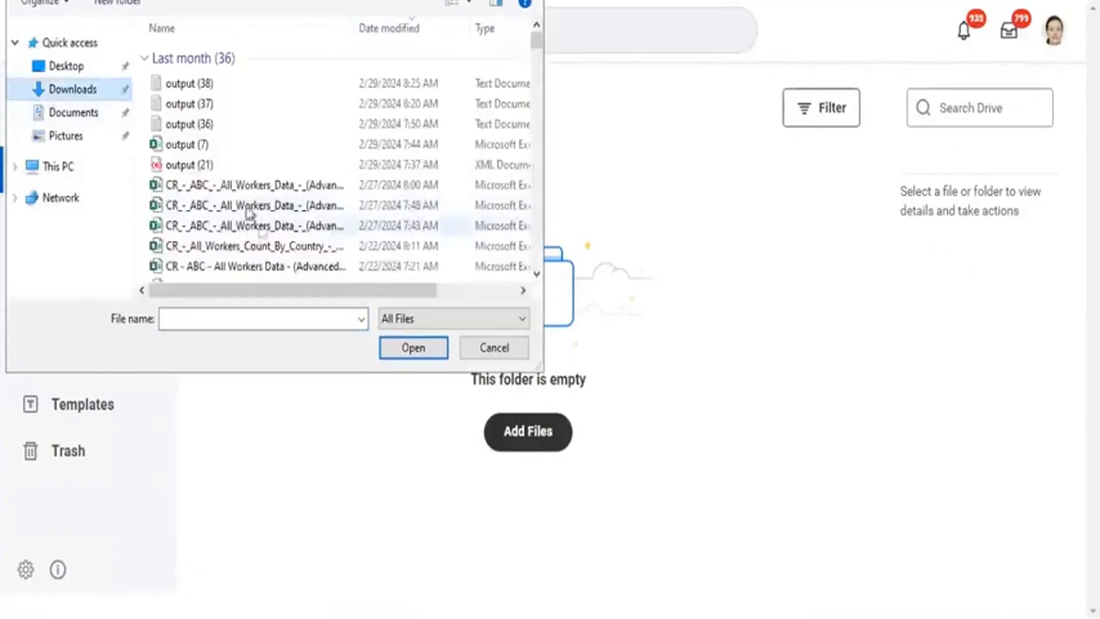
left_click(243, 189)
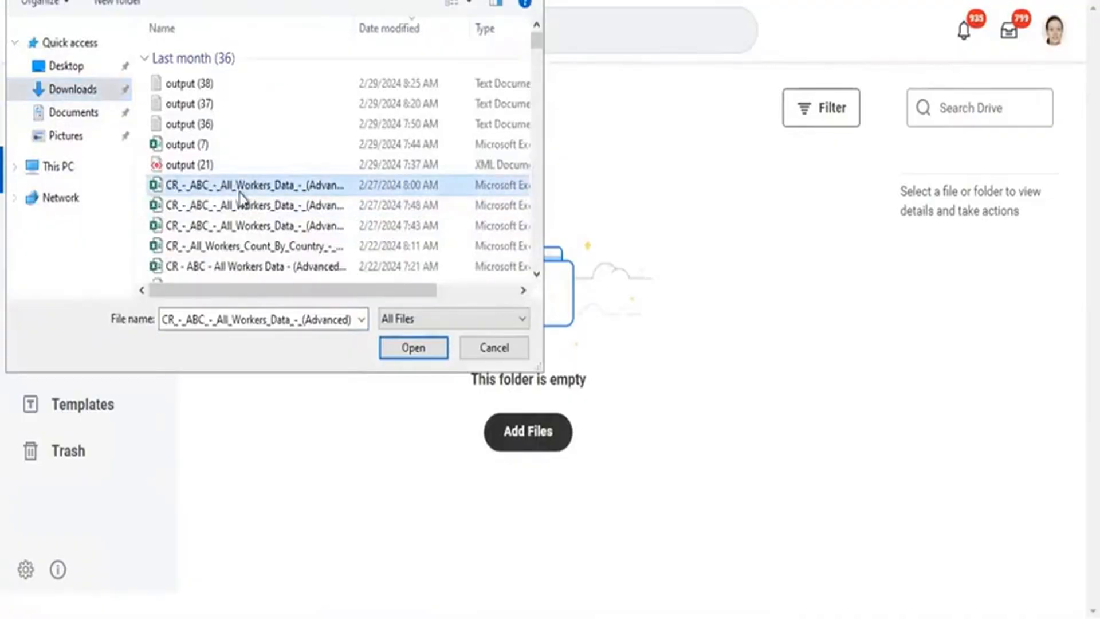
left_click(241, 208, "ctrl")
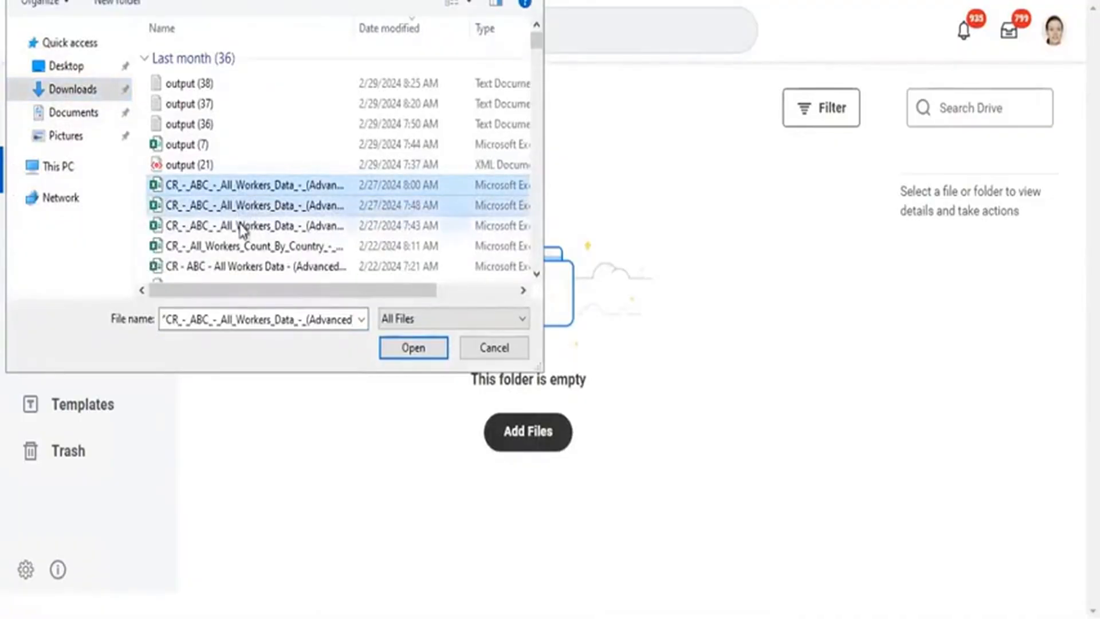
left_click(243, 230, "ctrl")
left_click(417, 347)
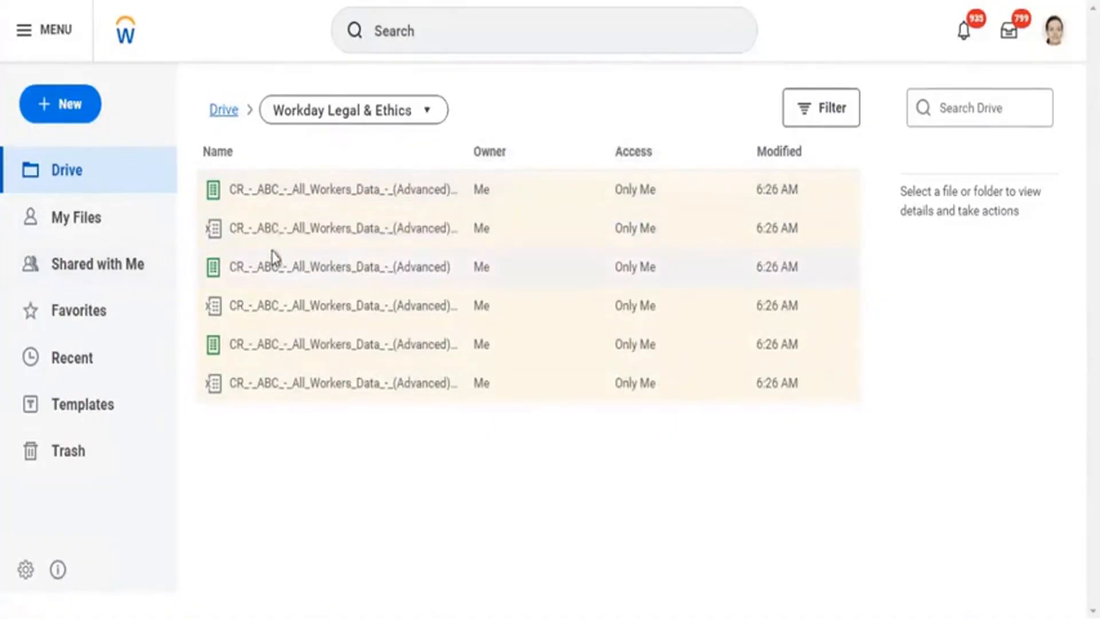
Check the actions available for the Workday Legal & Ethics folder and return to the main Drive list.
left_click(292, 114)
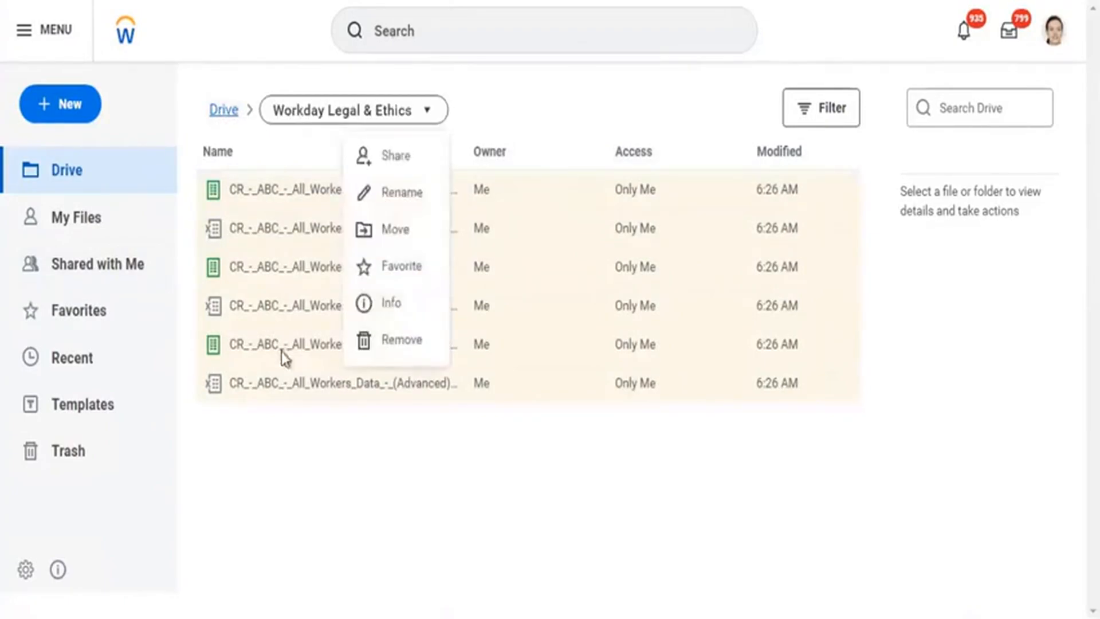
left_click(277, 463)
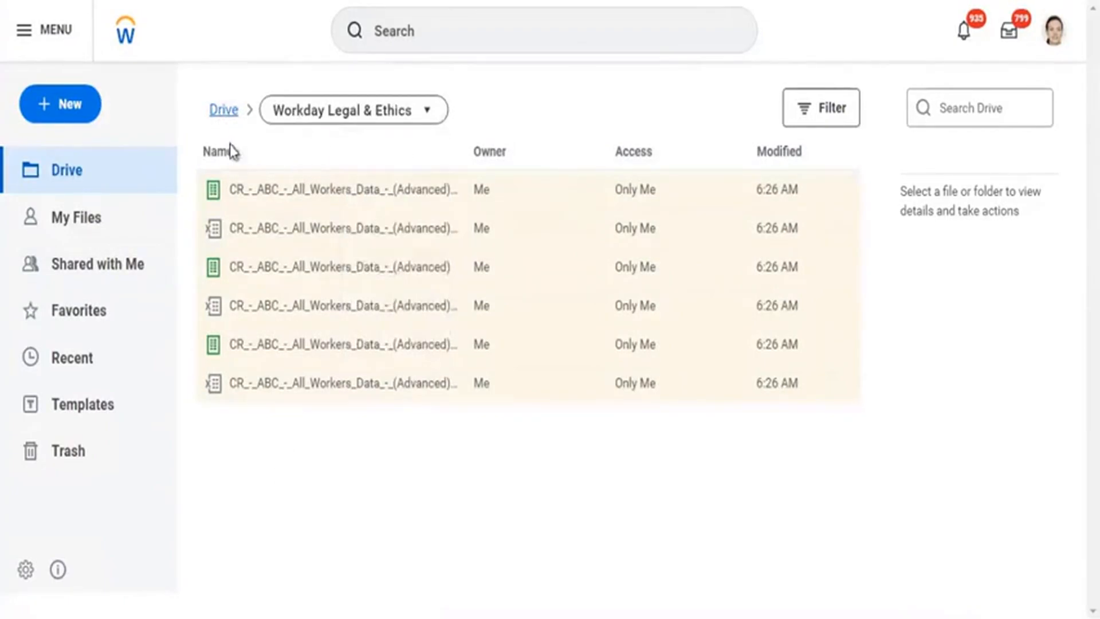
left_click(224, 114)
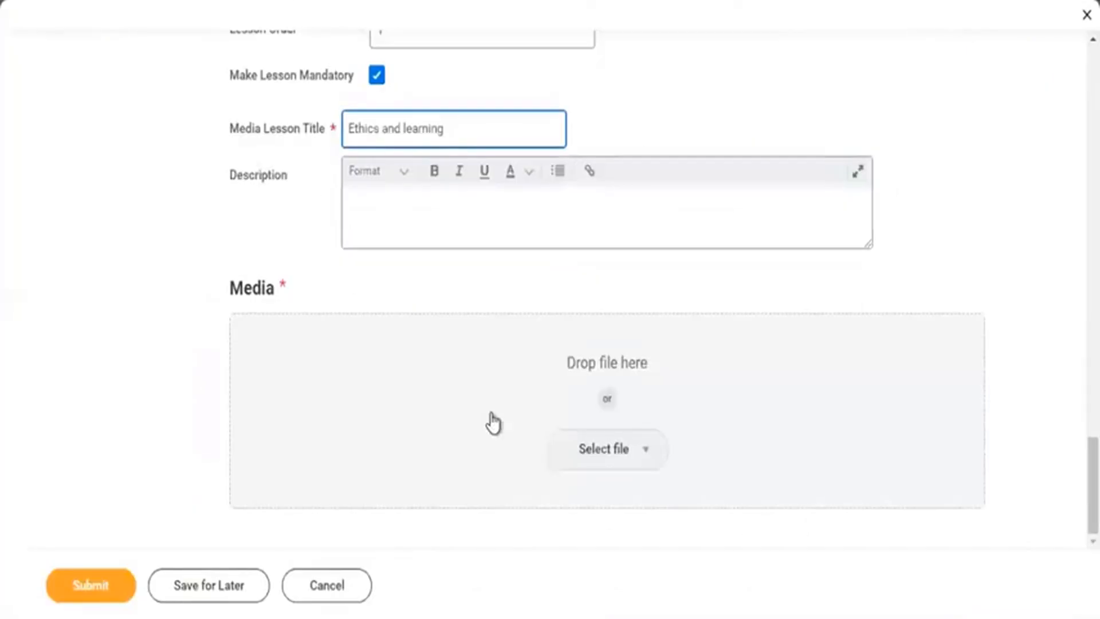
Attach CR_-_ABC_-_All_Workers_Data_-_(Advanced).xlsx from the Workday Legal & Ethics folder in Drive to the media lesson, and submit the course.
left_click(596, 456)
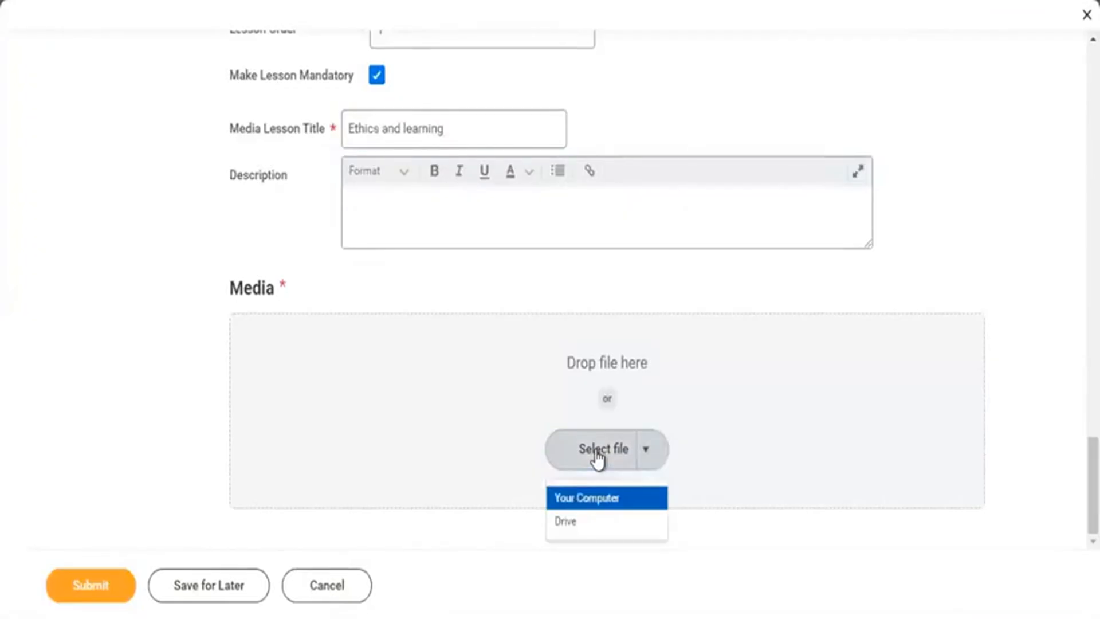
left_click(568, 523)
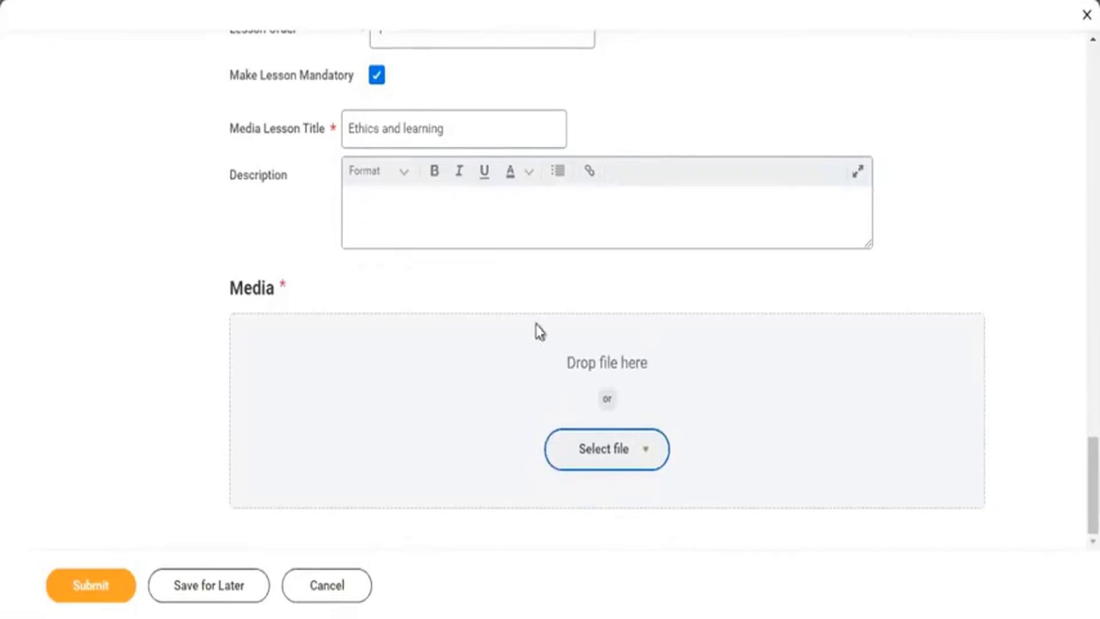
left_click(609, 469)
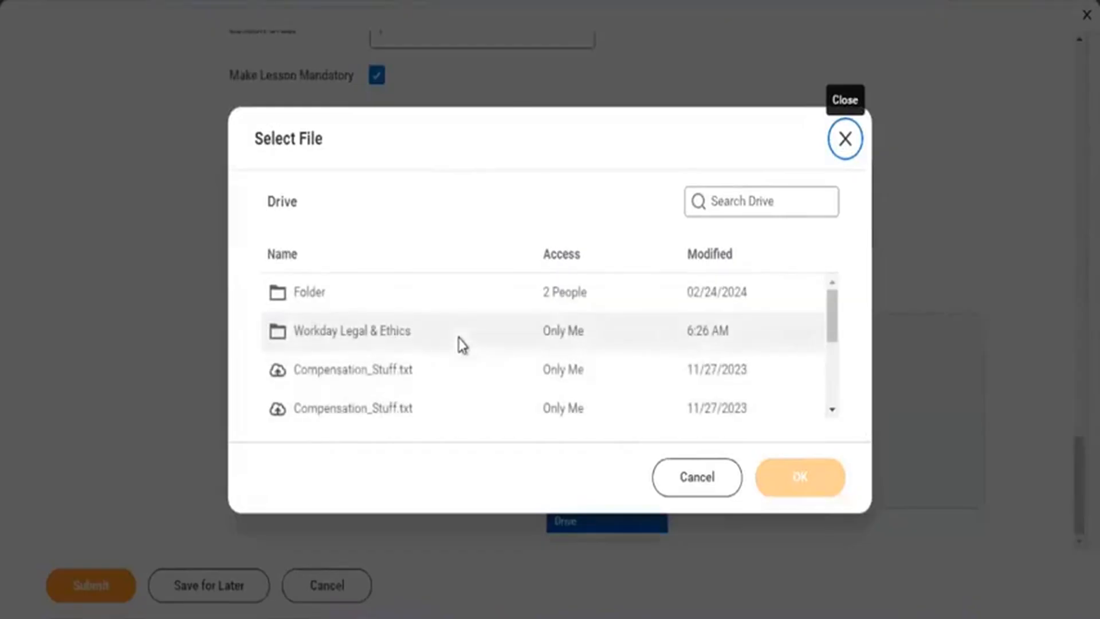
left_click(356, 335)
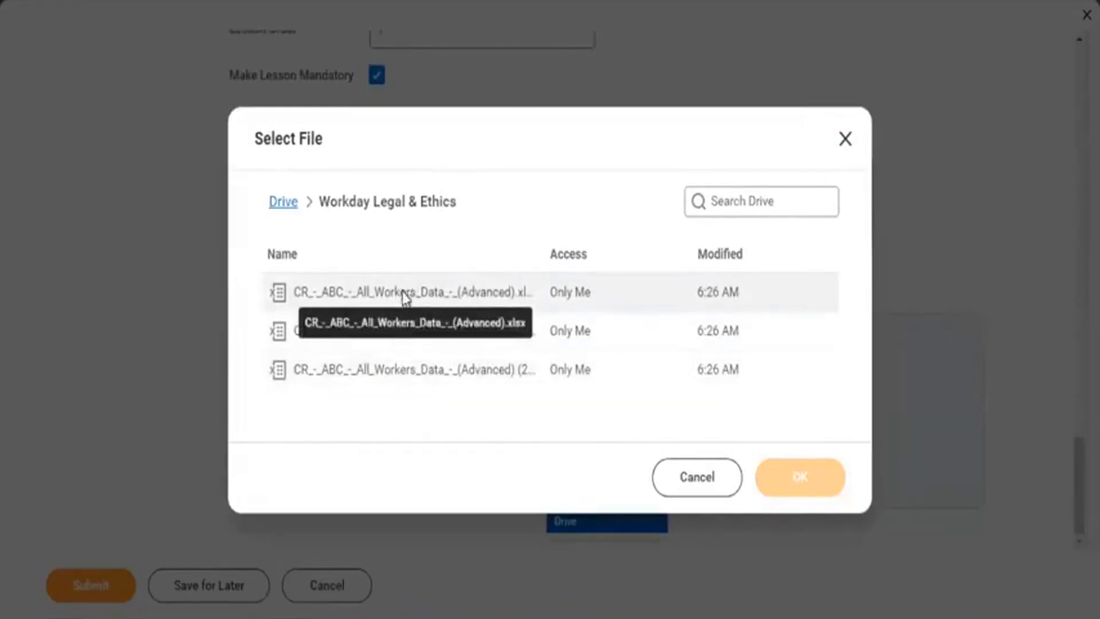
left_click(481, 304)
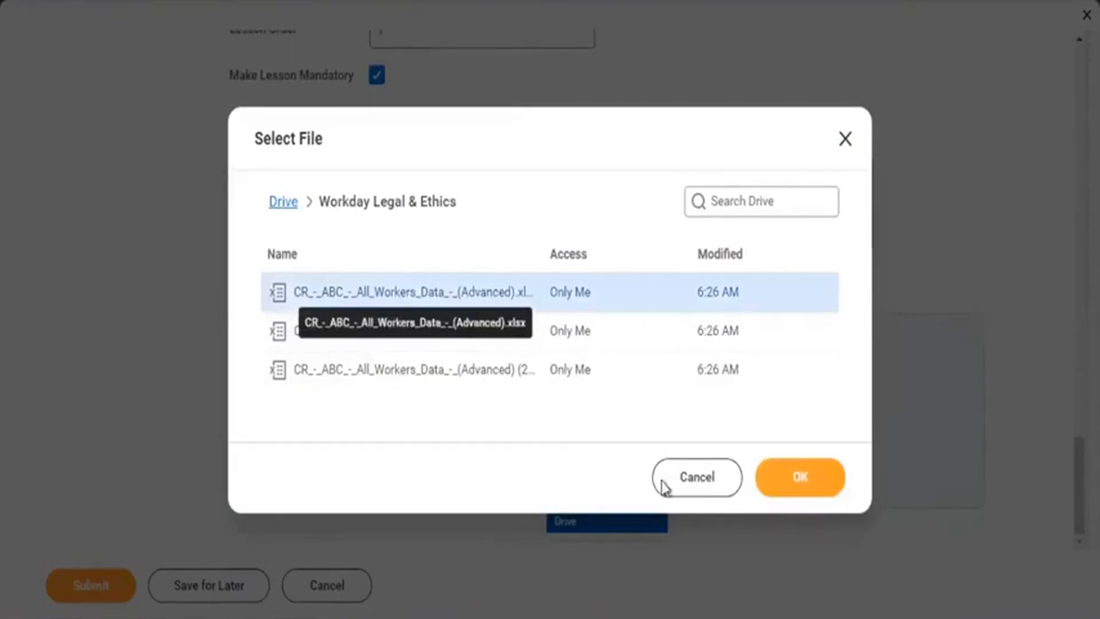
left_click(790, 487)
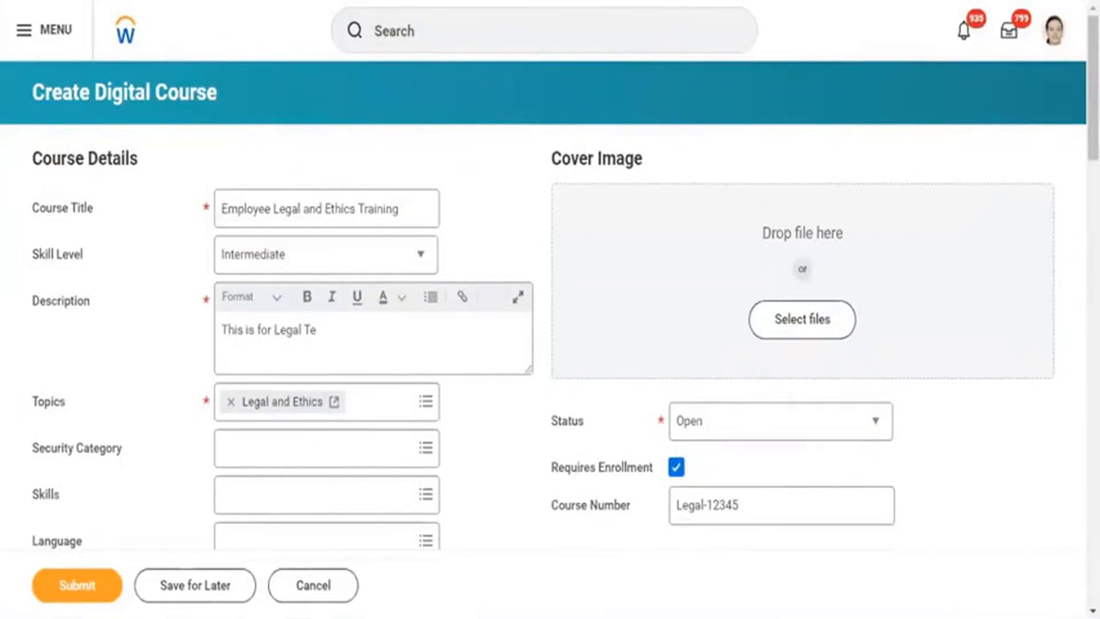
scroll(802, 269, "down", 20)
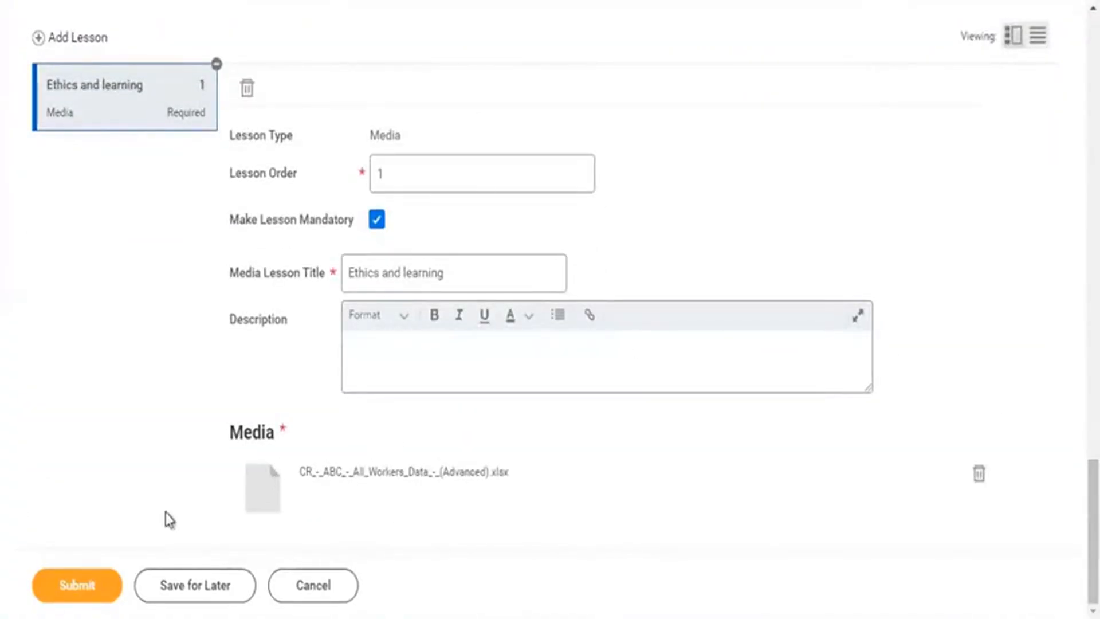
left_click(84, 593)
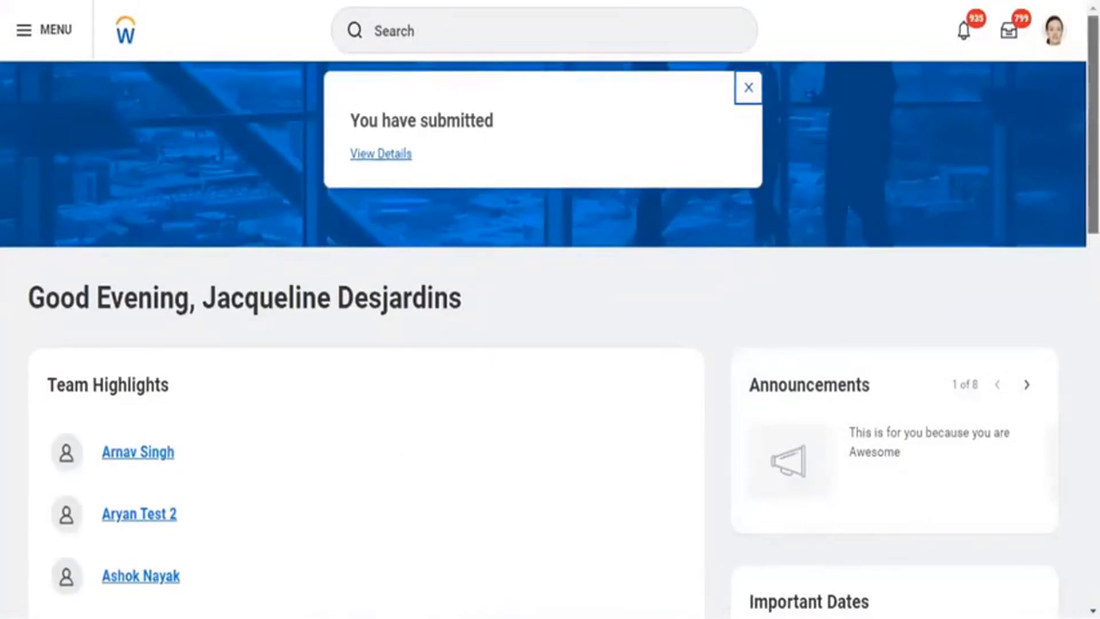
From the home page, open the Learning app and browse the learning catalog from Discover.
scroll(550, 309, "down", 10)
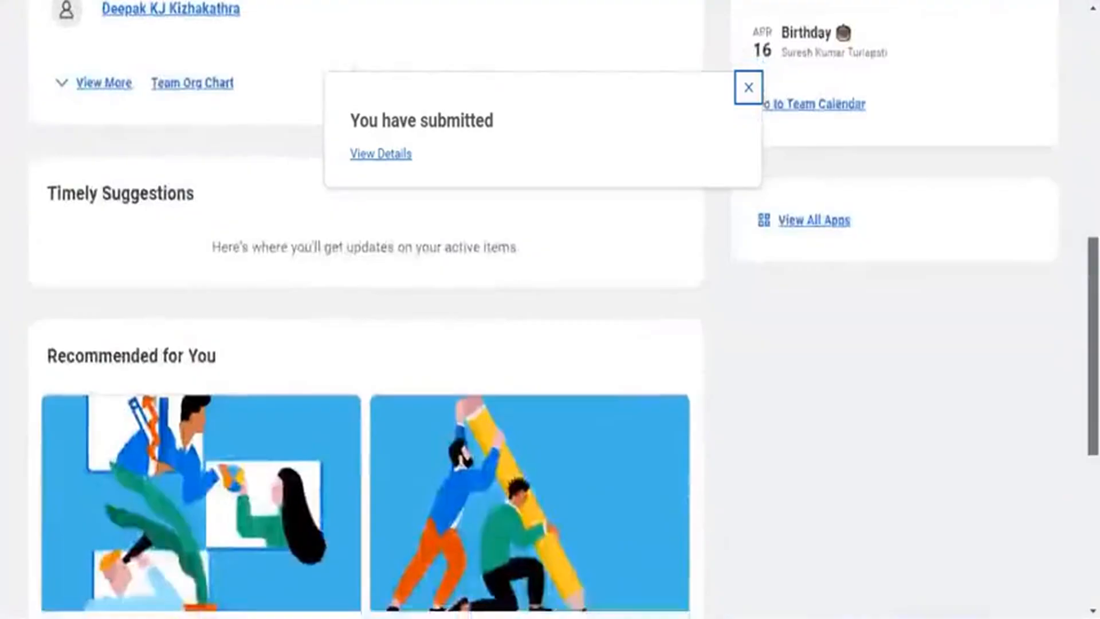
scroll(550, 309, "up", 3)
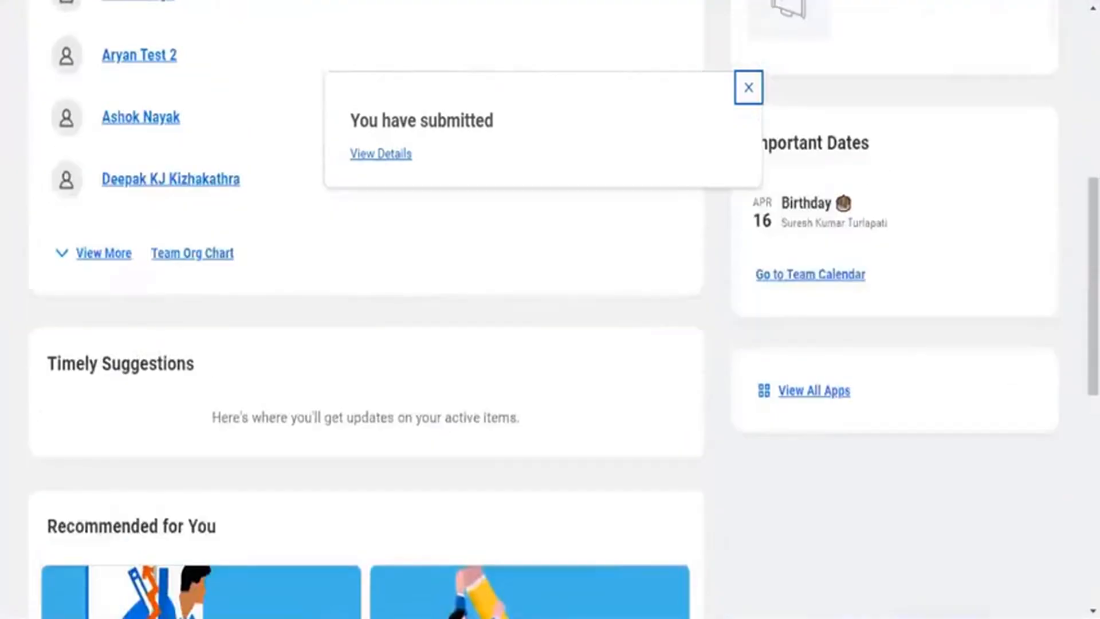
left_click(808, 393)
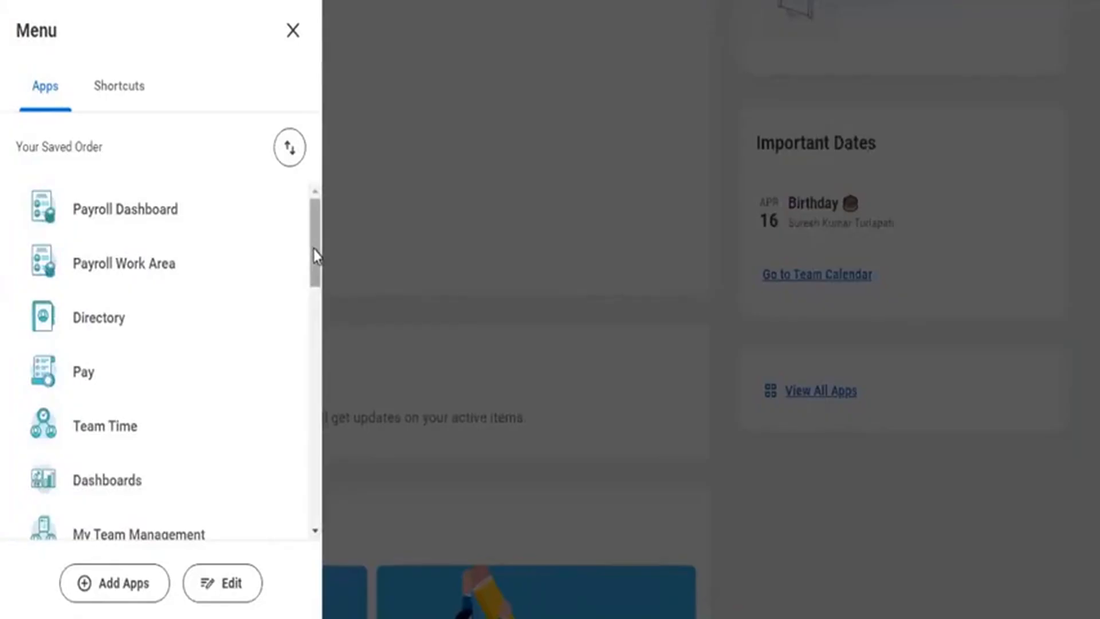
scroll(312, 355, "down", 8)
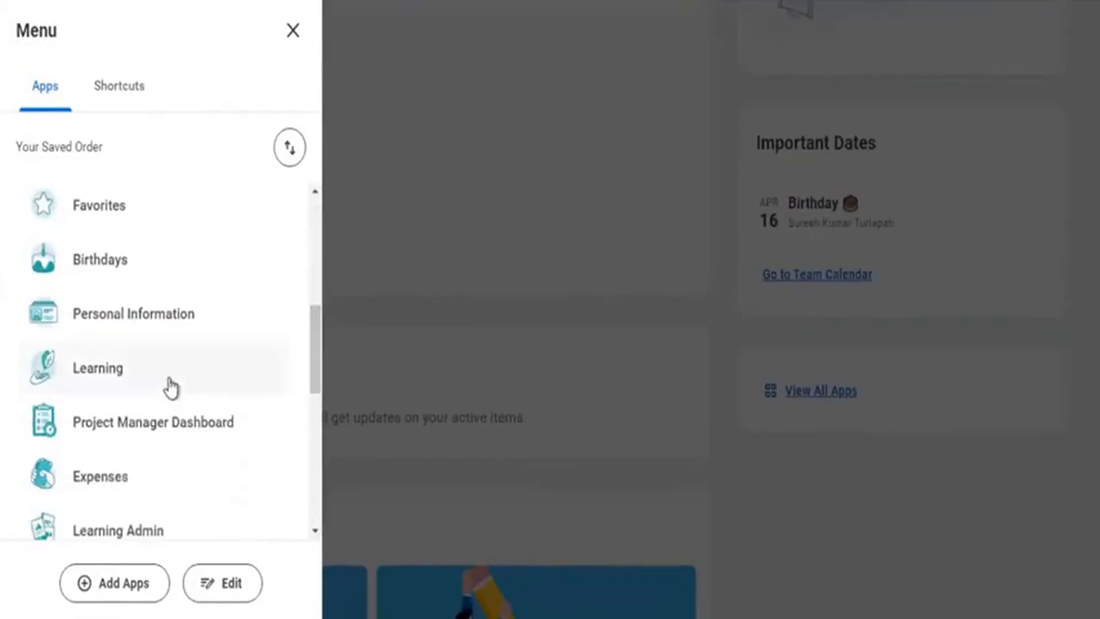
left_click(145, 381)
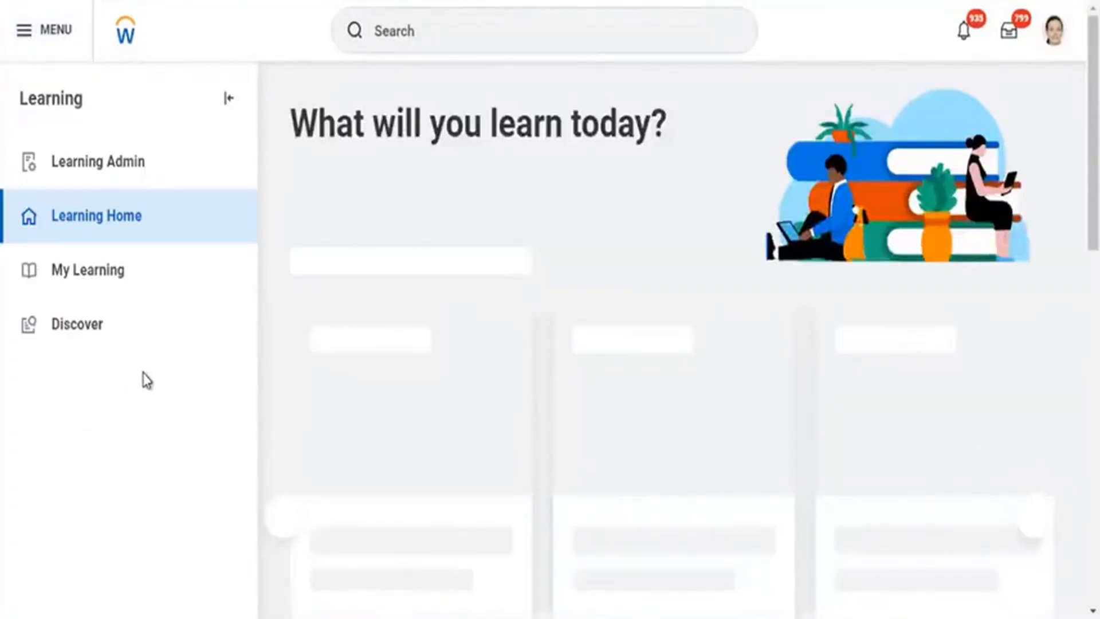
left_click(57, 351)
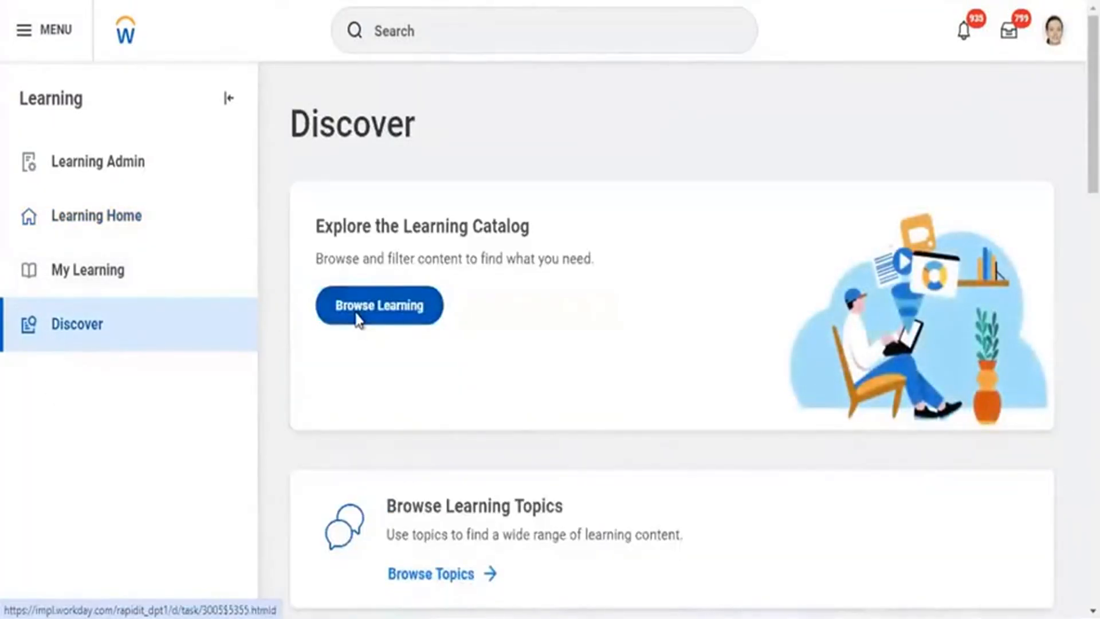
left_click(357, 315)
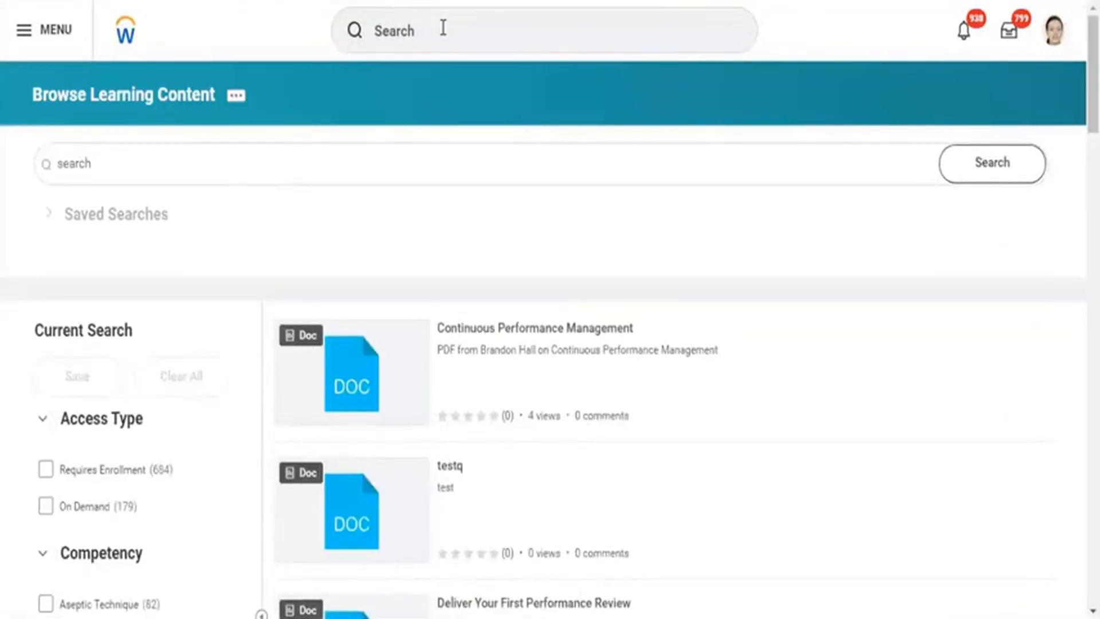
Search the learning content for "legal and Ethics" and open the Employee Legal and Ethics Training course.
left_click(309, 166)
type("legal and Ethics")
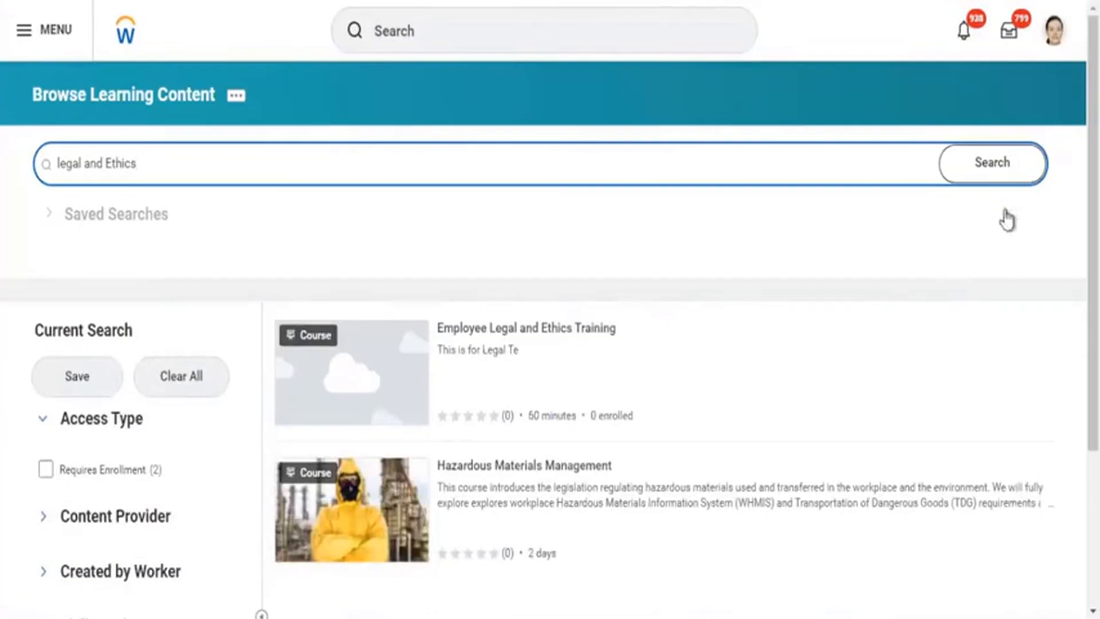
scroll(550, 309, "down", 3)
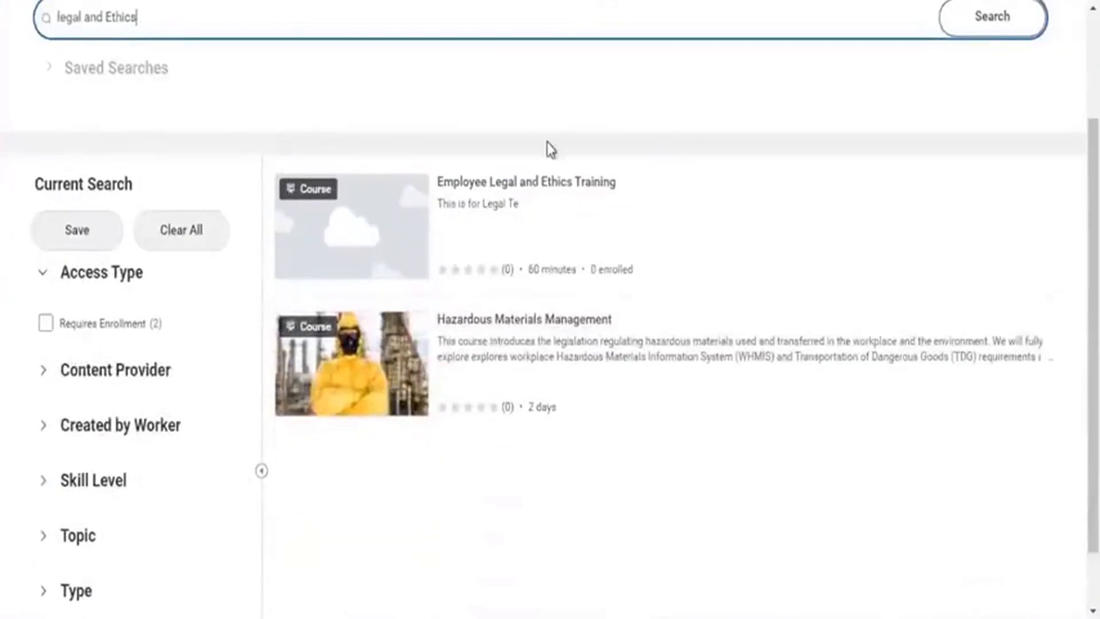
left_click(502, 192)
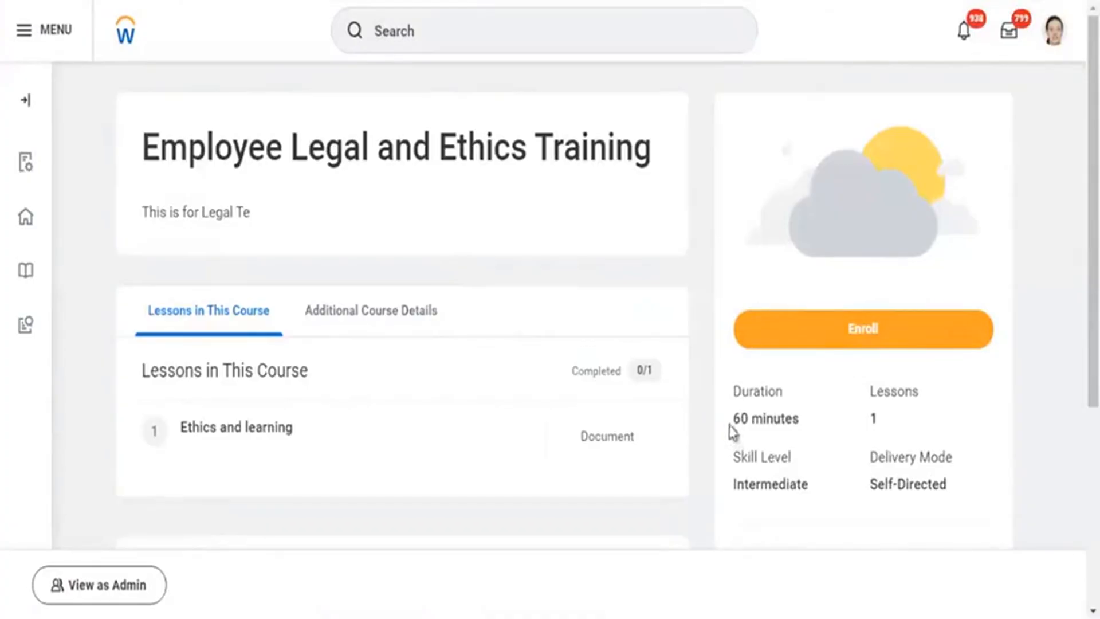
Review the course's duration, additional details, comments area and enrollment options.
left_click_drag(737, 419, 780, 427)
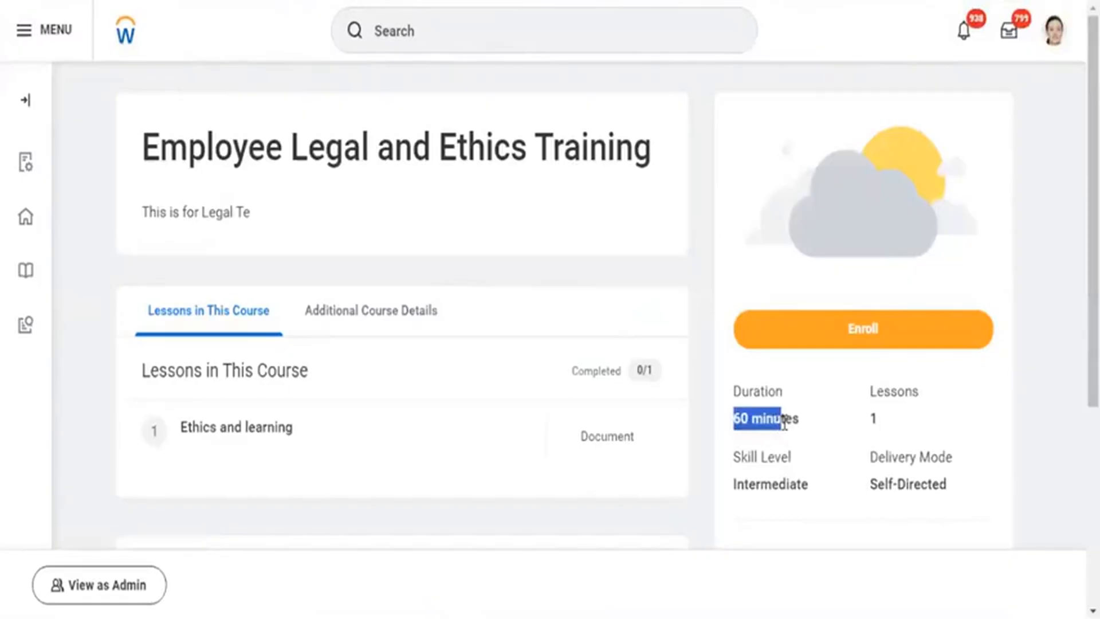
left_click(404, 327)
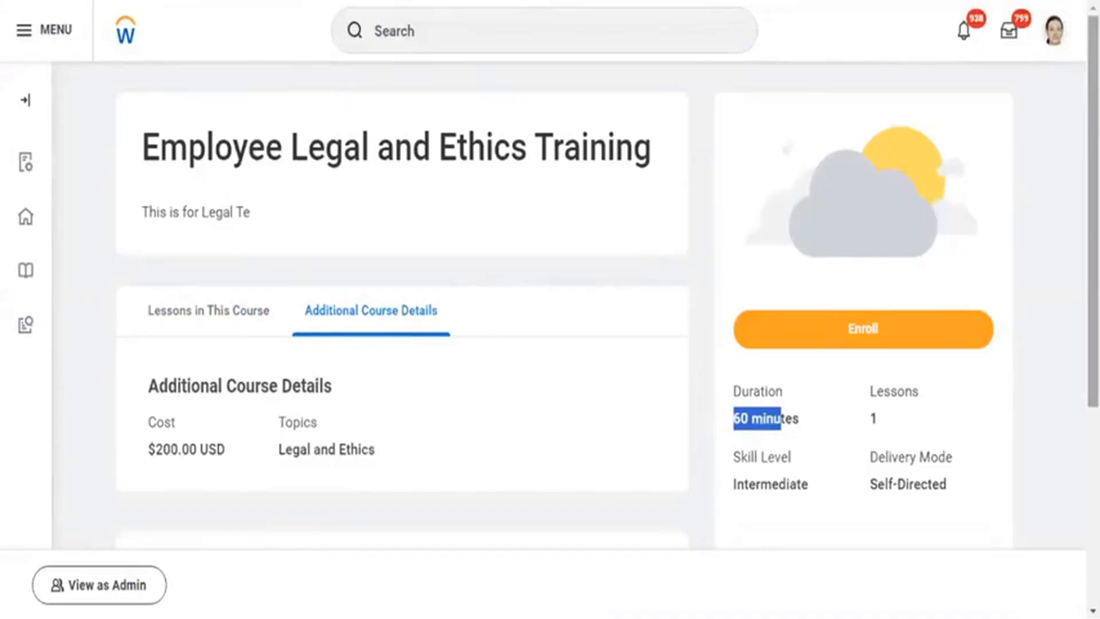
scroll(550, 309, "down", 5)
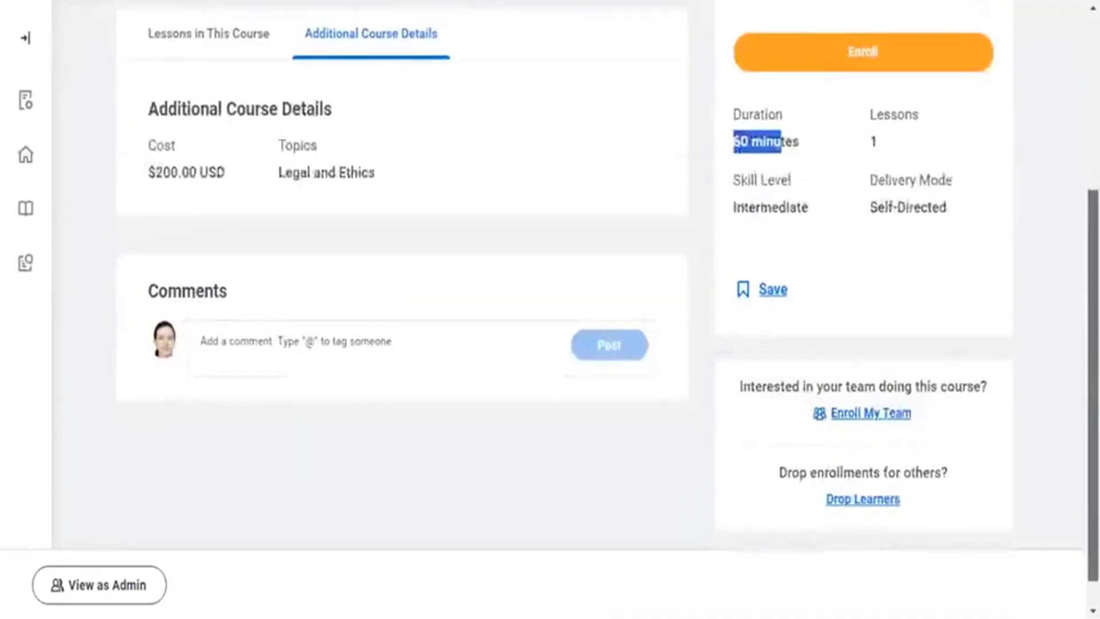
scroll(550, 310, "up", 2)
scroll(550, 309, "down", 2)
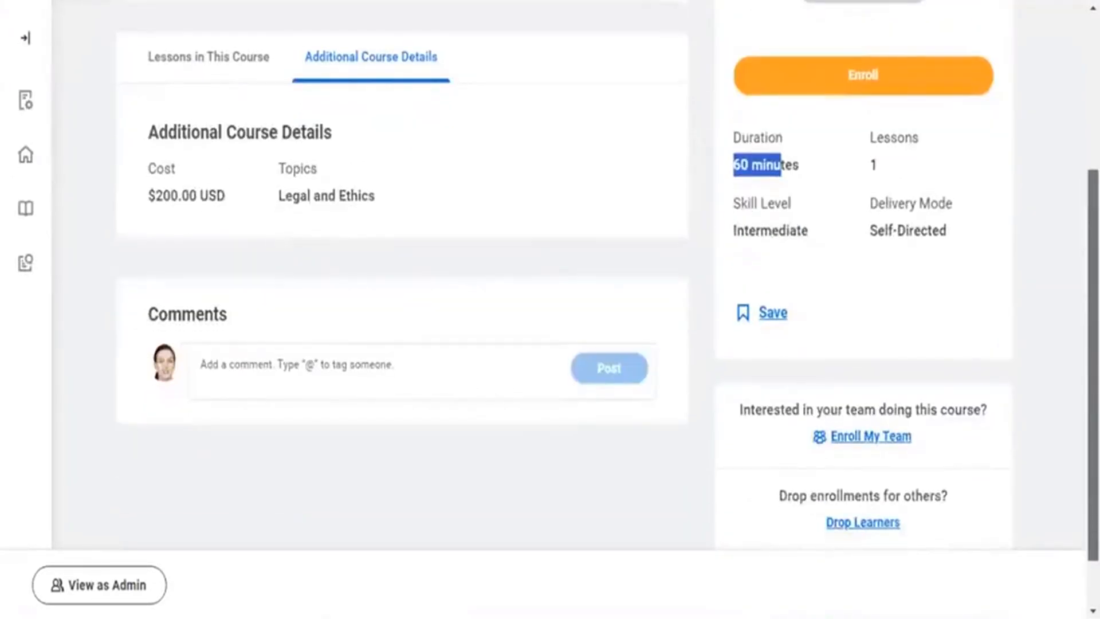
scroll(550, 310, "up", 5)
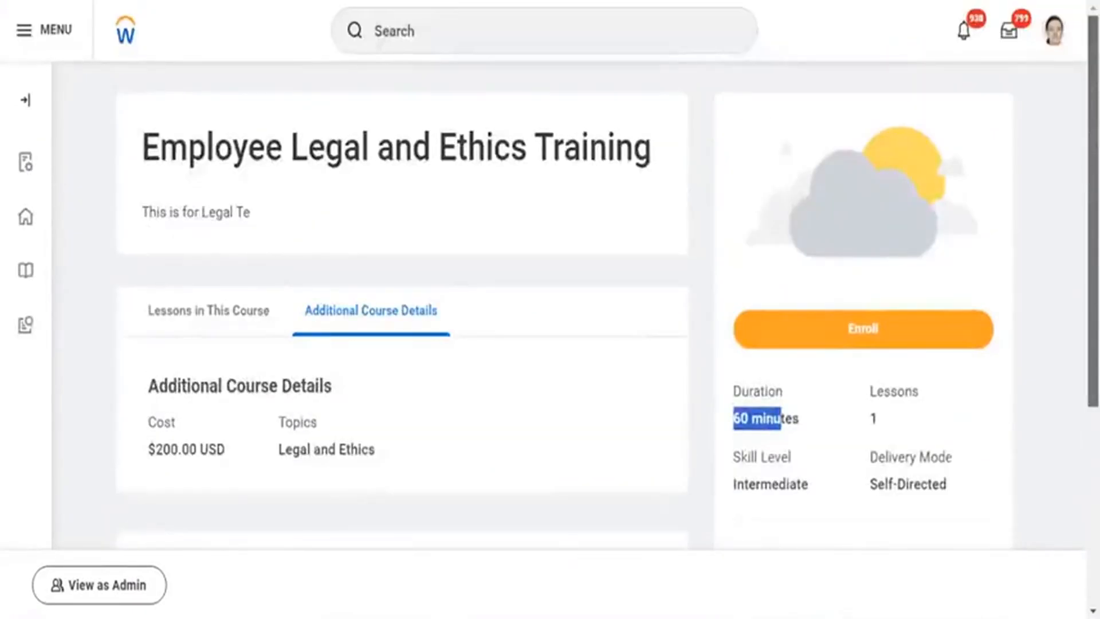
scroll(550, 309, "down", 3)
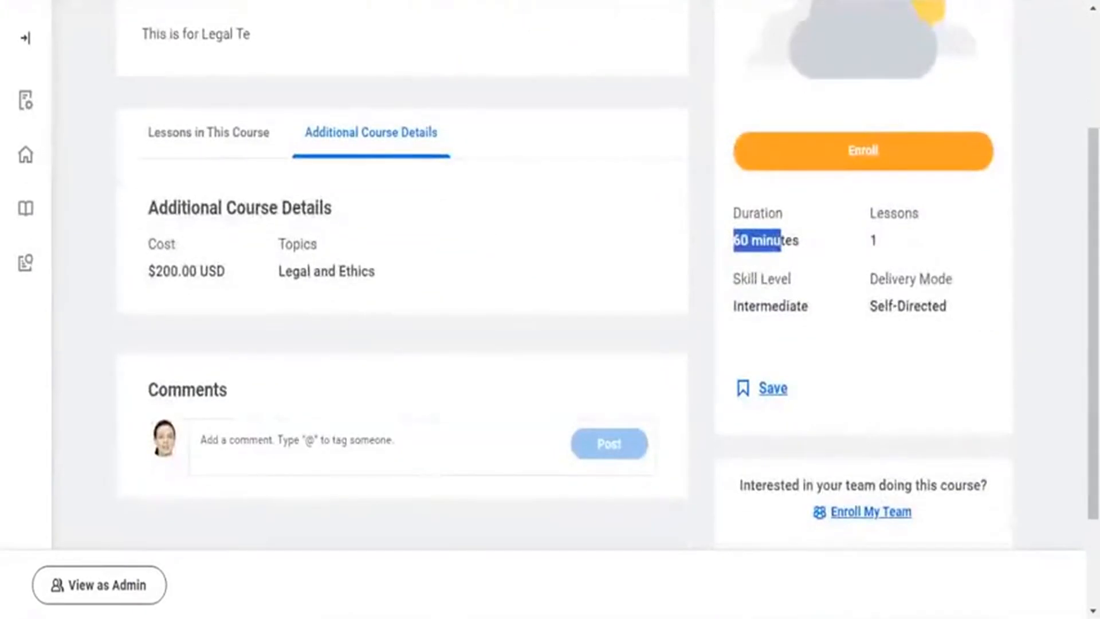
Enroll in the Employee Legal and Ethics Training course, submit the request and view its submission details.
left_click(874, 168)
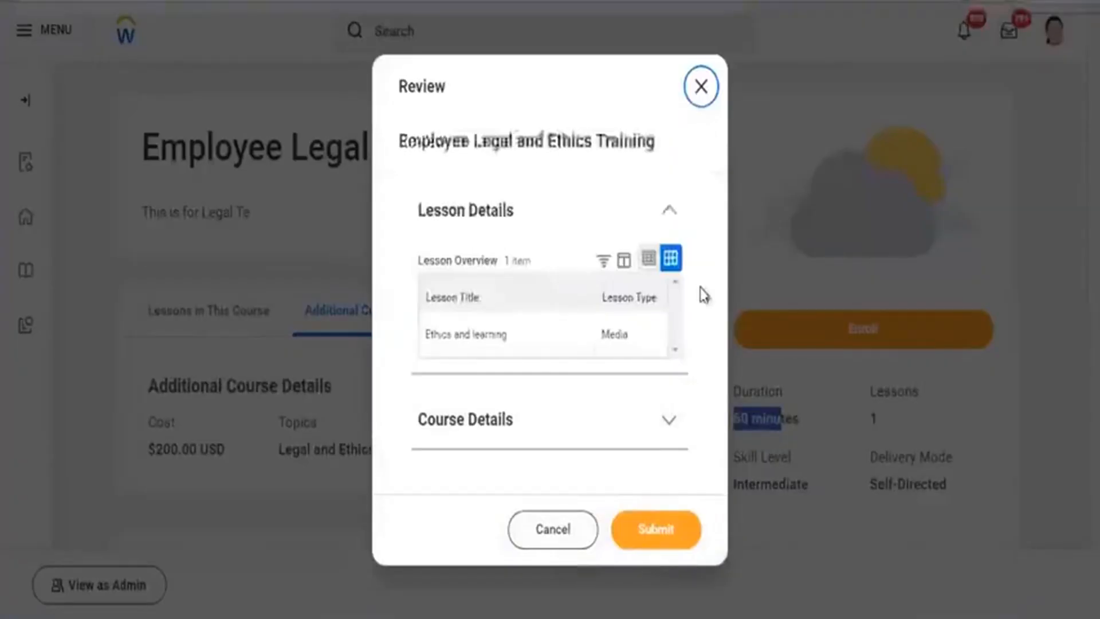
left_click(646, 548)
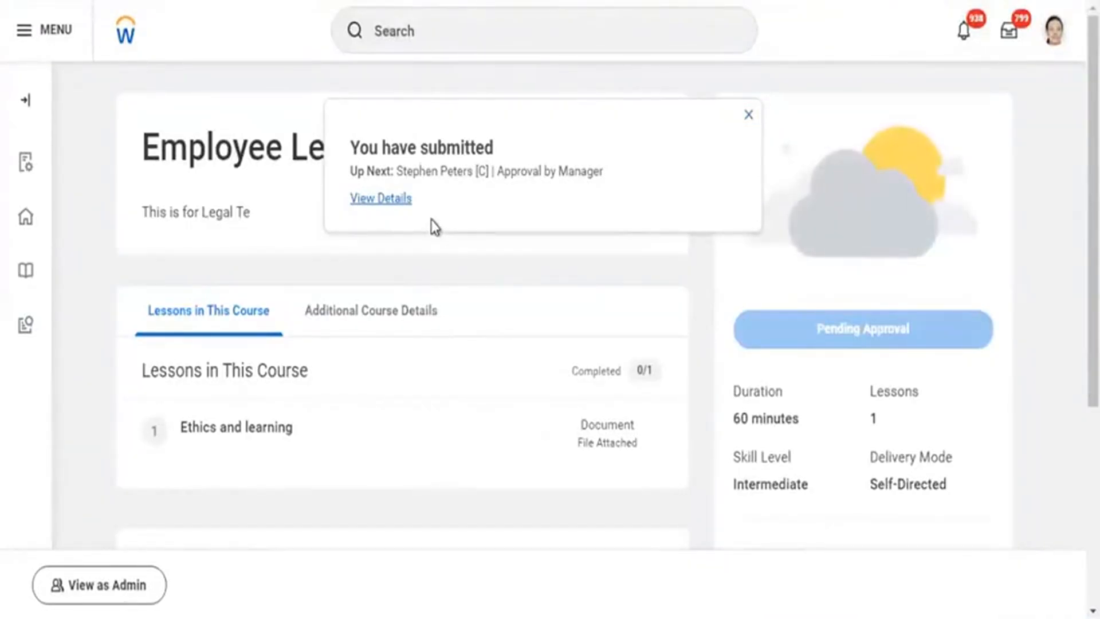
left_click(405, 207)
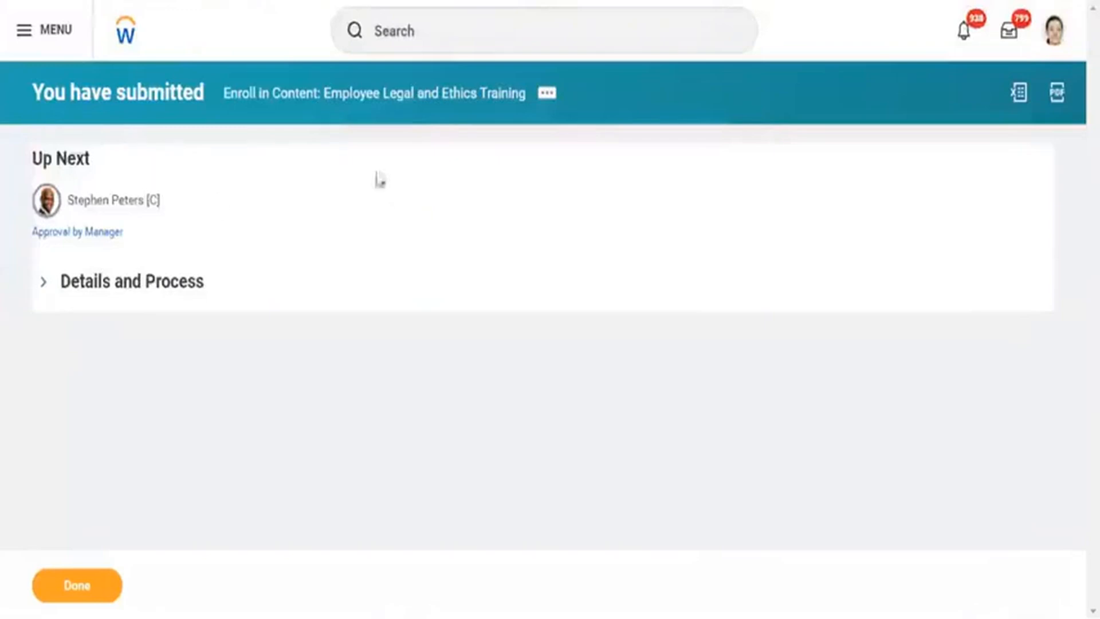
Start a proxy session as the manager who has to approve the enrollment, using the Security Profile actions of that worker.
left_click(171, 203)
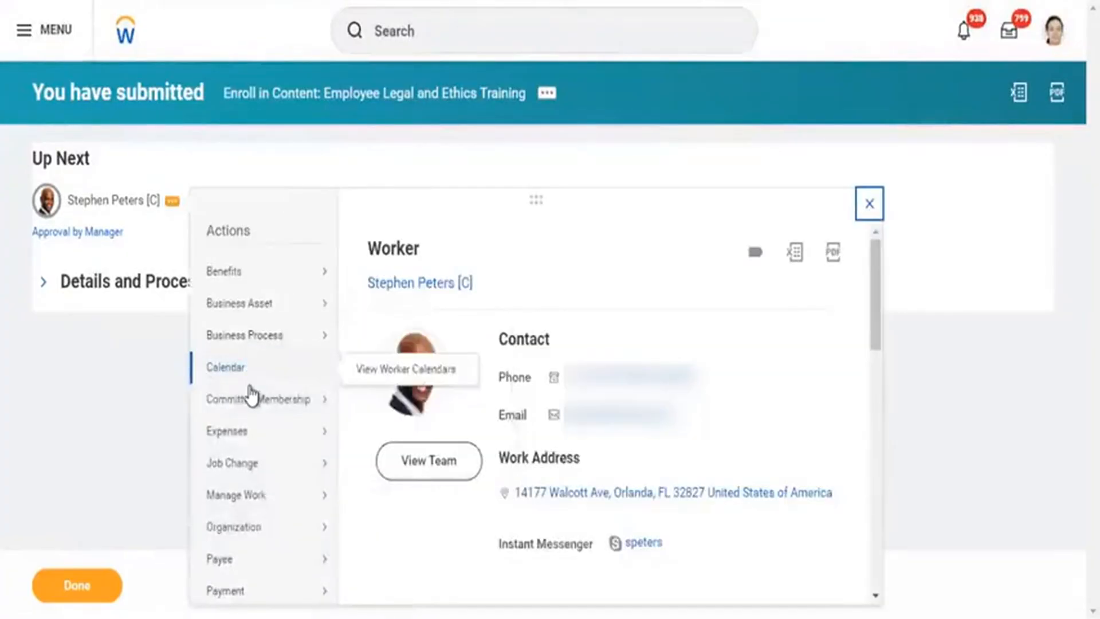
mouse_move(282, 427)
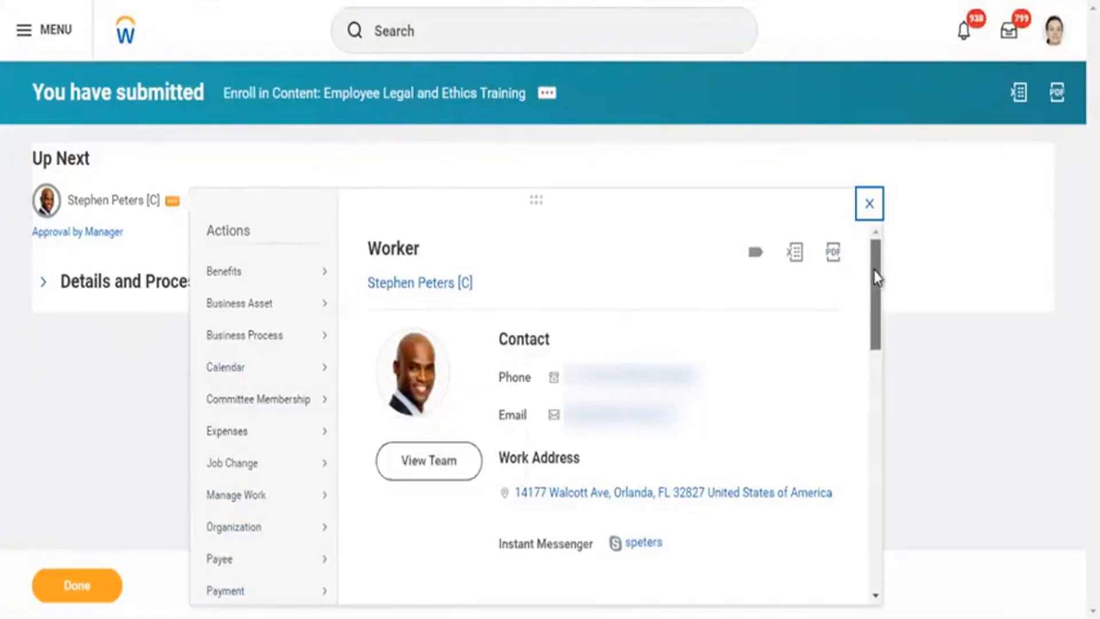
left_click_drag(874, 270, 867, 428)
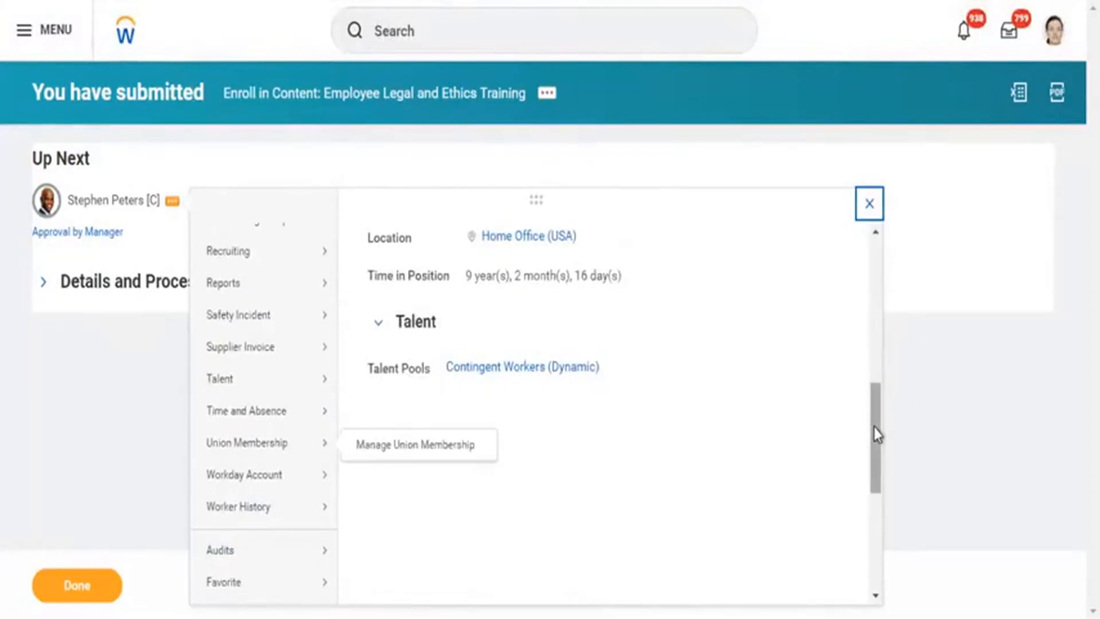
left_click_drag(875, 428, 869, 317)
scroll(865, 372, "down", 5)
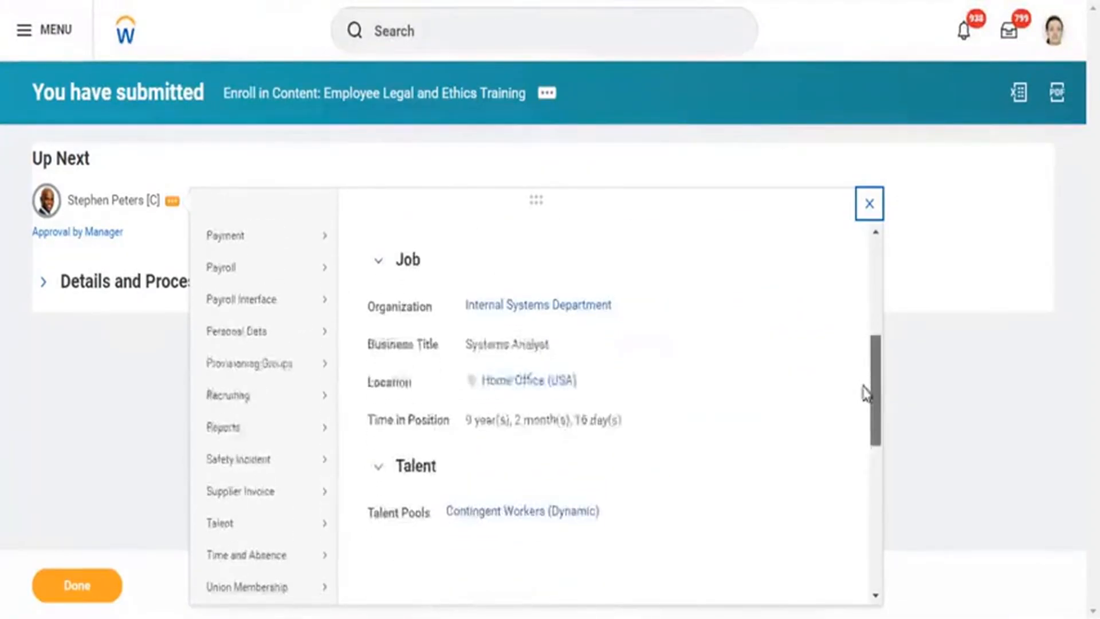
scroll(857, 450, "down", 3)
scroll(855, 459, "down", 5)
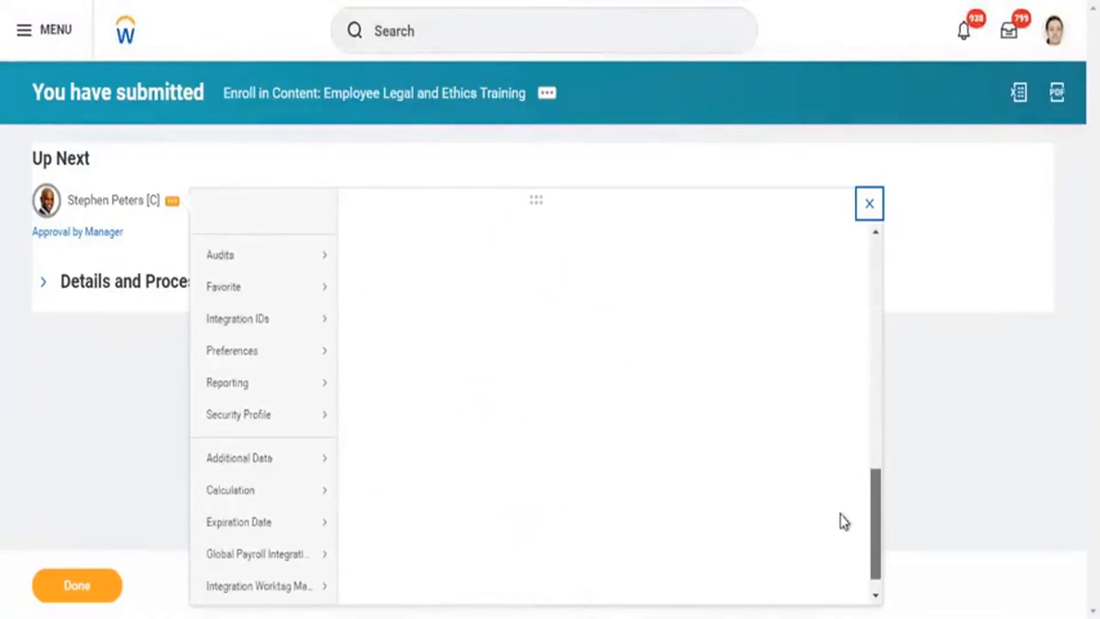
mouse_move(235, 420)
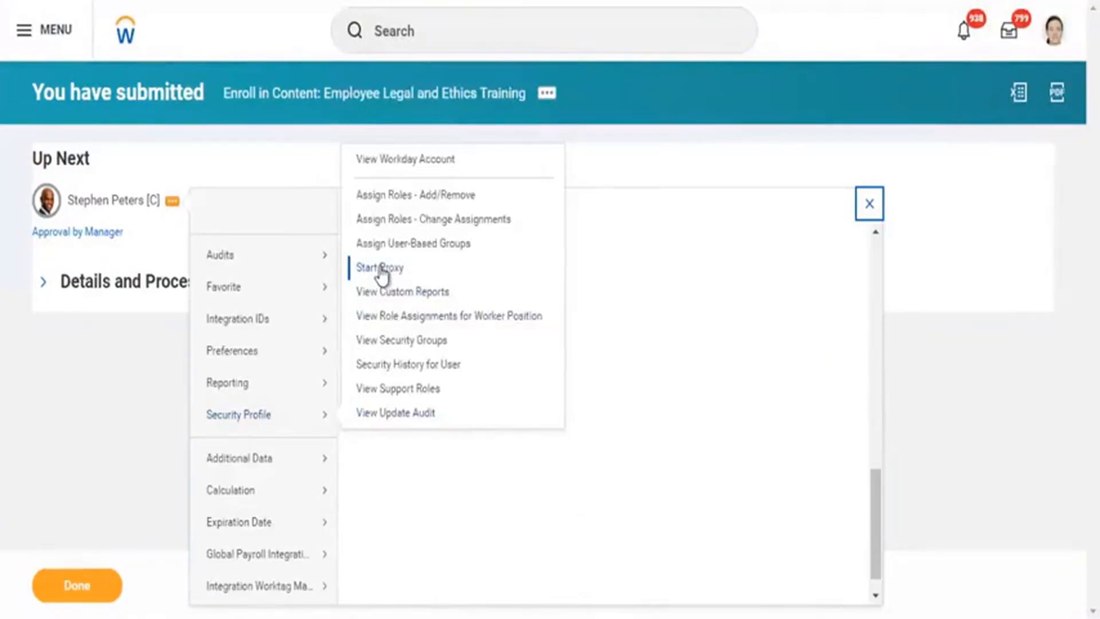
left_click(381, 269)
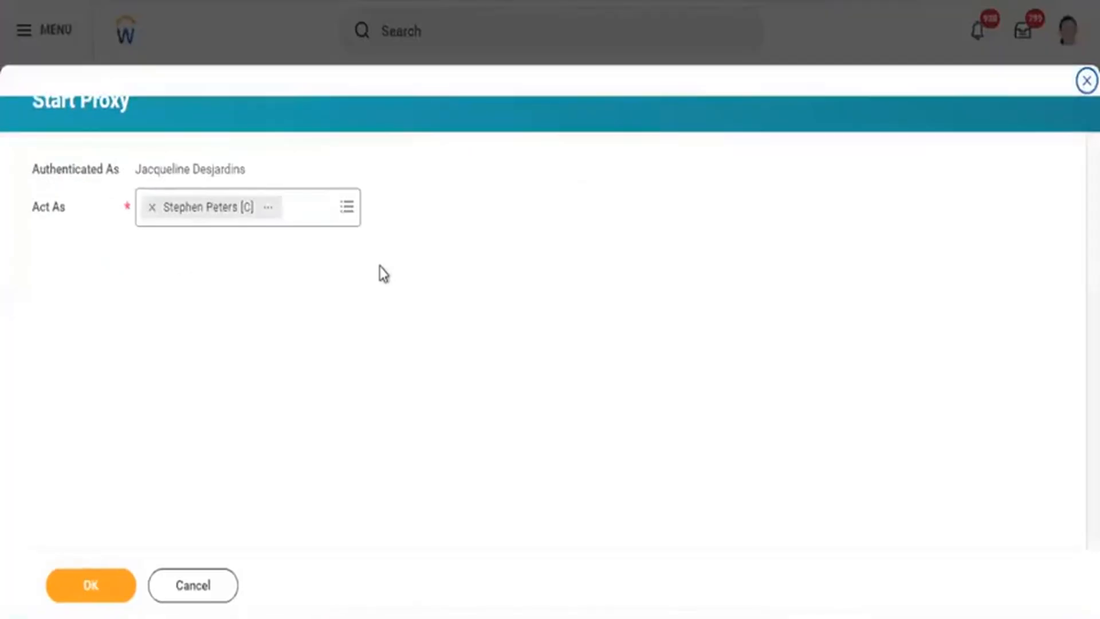
left_click(84, 593)
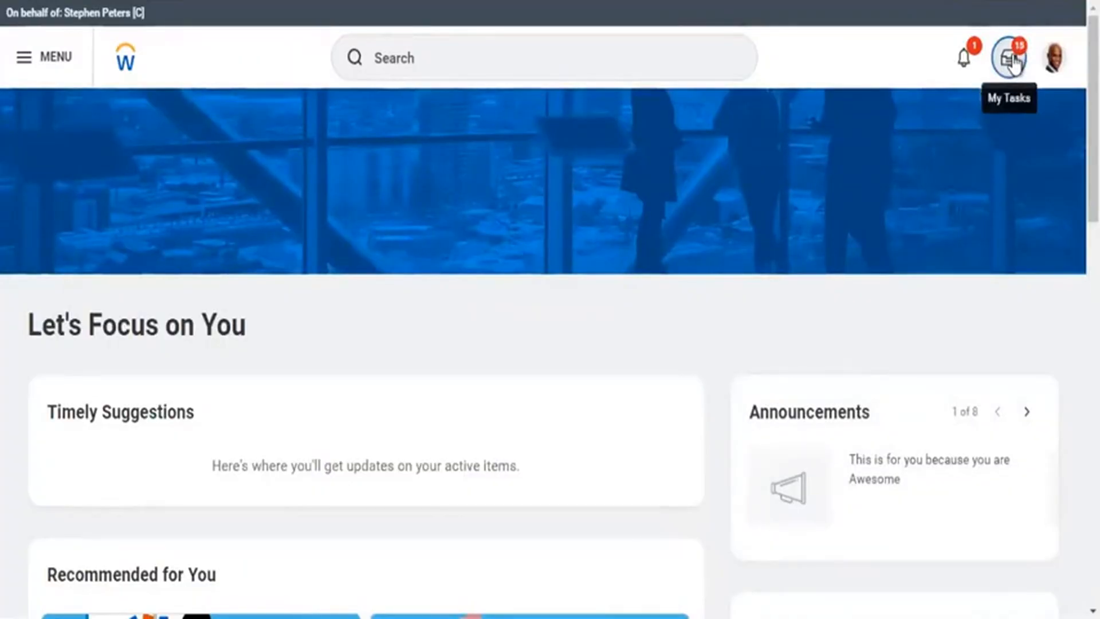
Approve the enrollment request for Employee Legal and Ethics Training in the manager's tasks.
left_click(1010, 60)
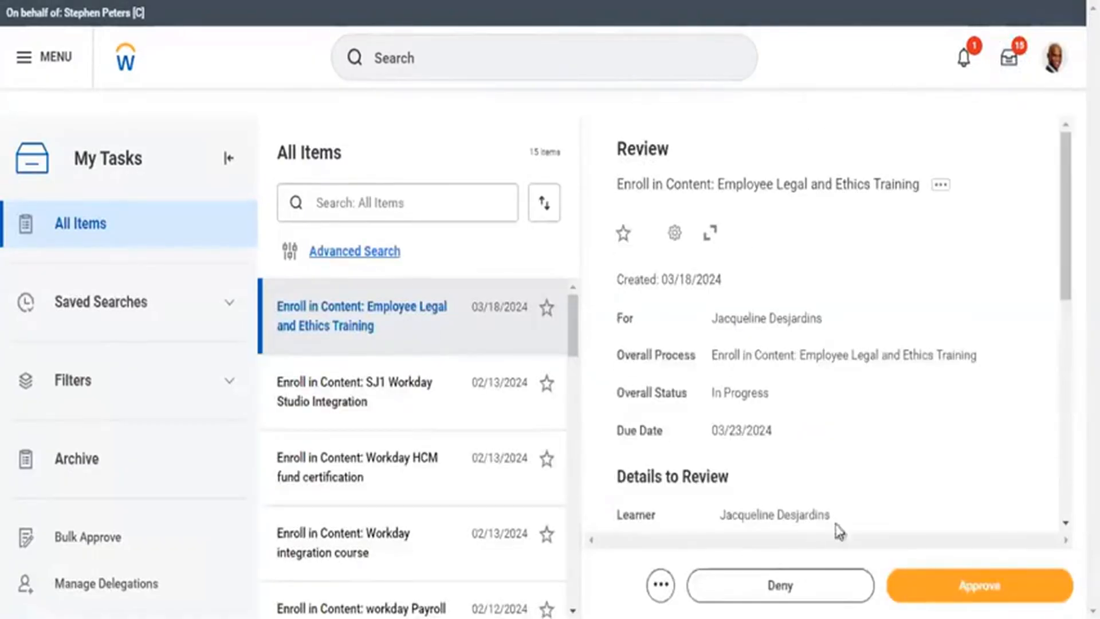
left_click(974, 590)
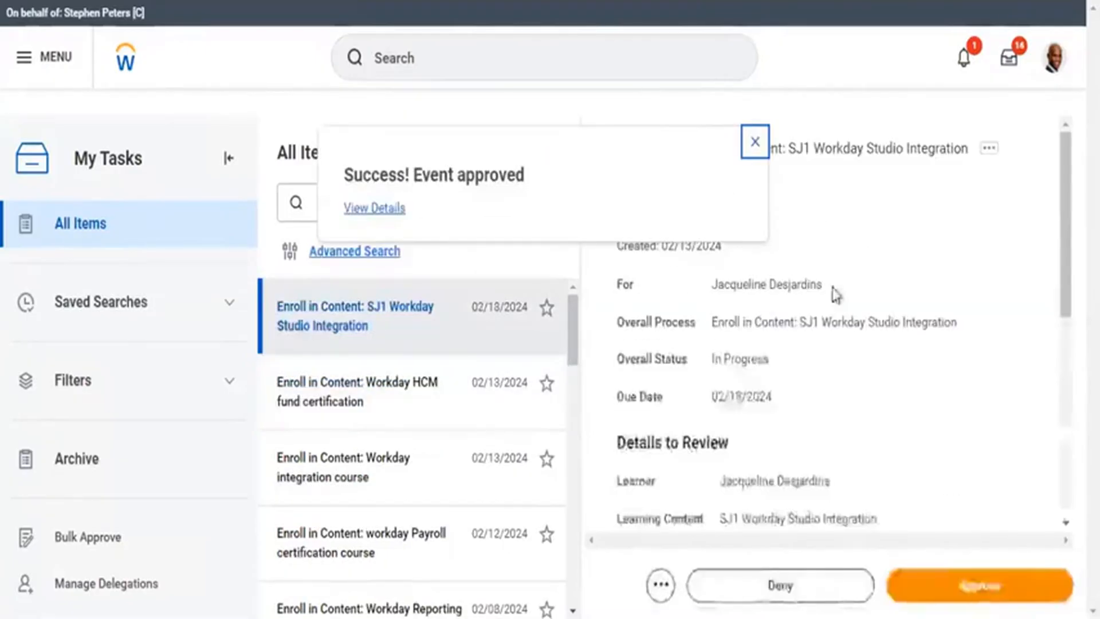
Stop the manager's proxy session with the Stop Proxy task and decline restoring the recovered session.
left_click(633, 51)
type("stop proxy")
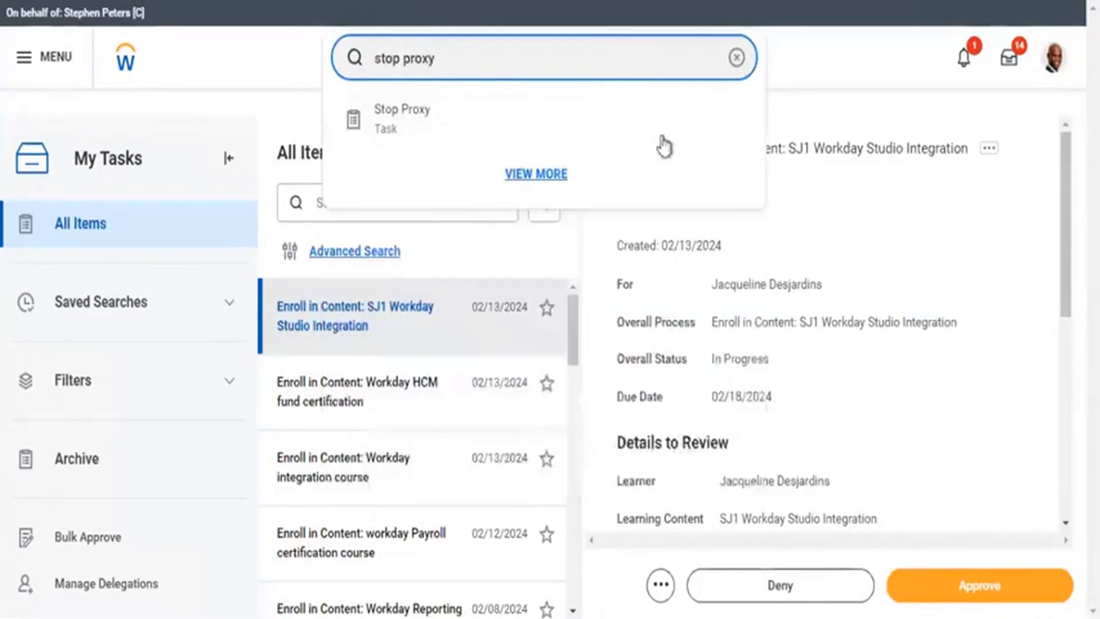
left_click(495, 125)
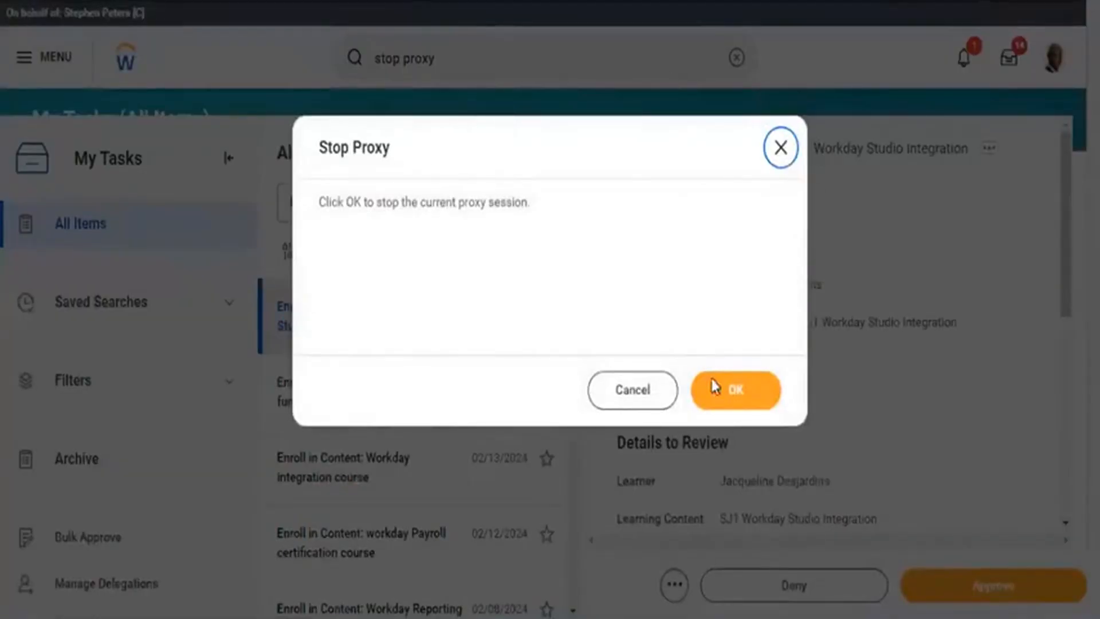
left_click(736, 394)
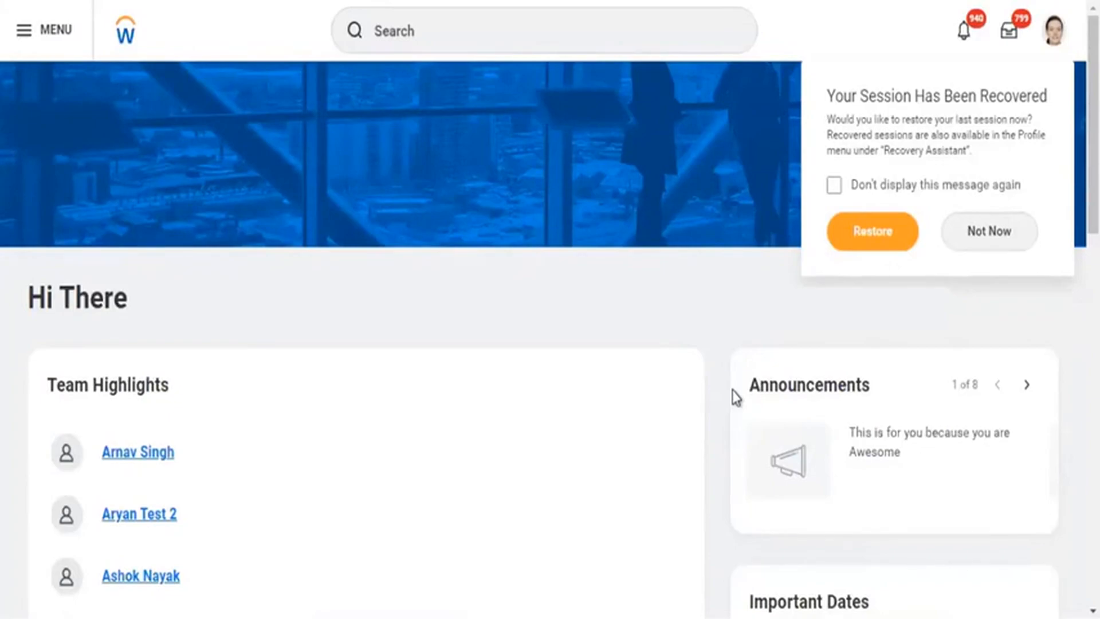
left_click(978, 239)
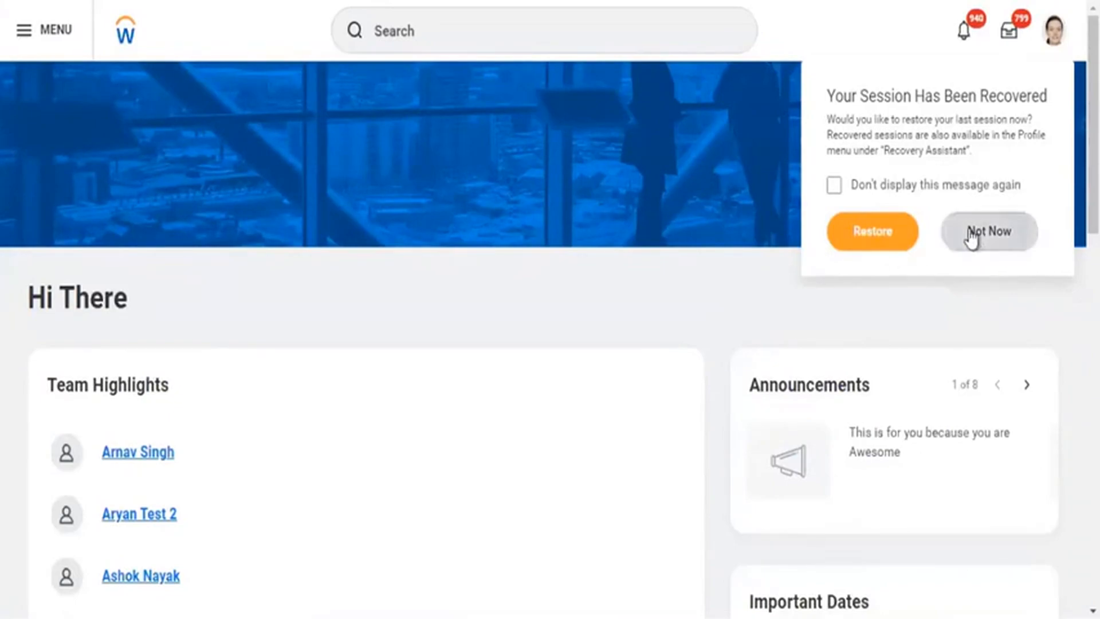
left_click(972, 235)
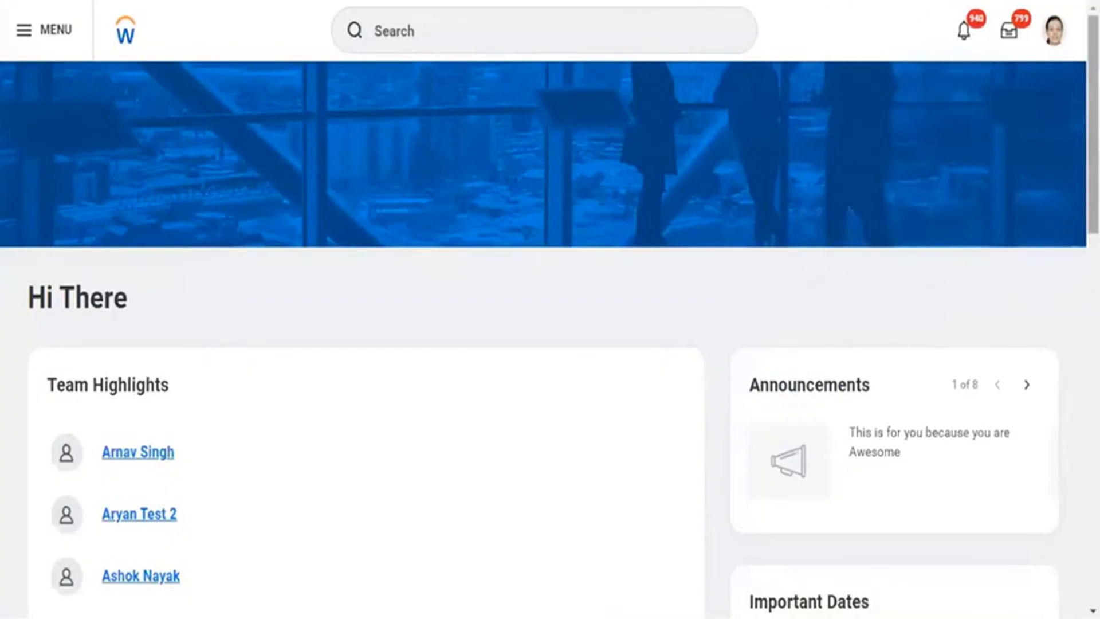
Open the Learning app from the list of all apps and browse the learning catalog.
left_click_drag(1094, 125, 1094, 326)
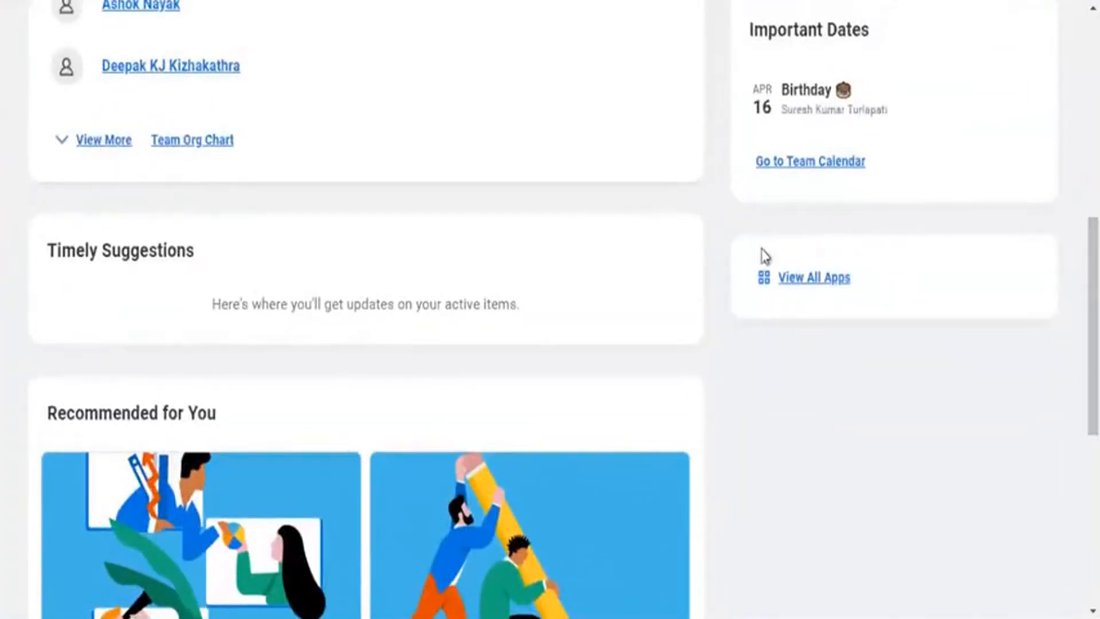
left_click(788, 279)
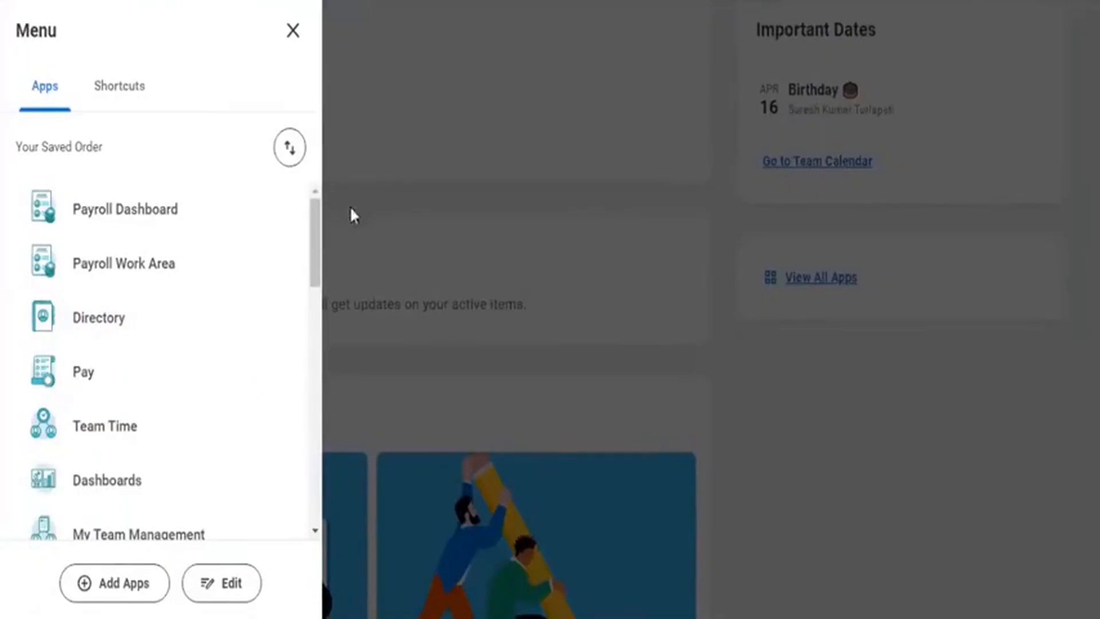
left_click_drag(311, 222, 308, 340)
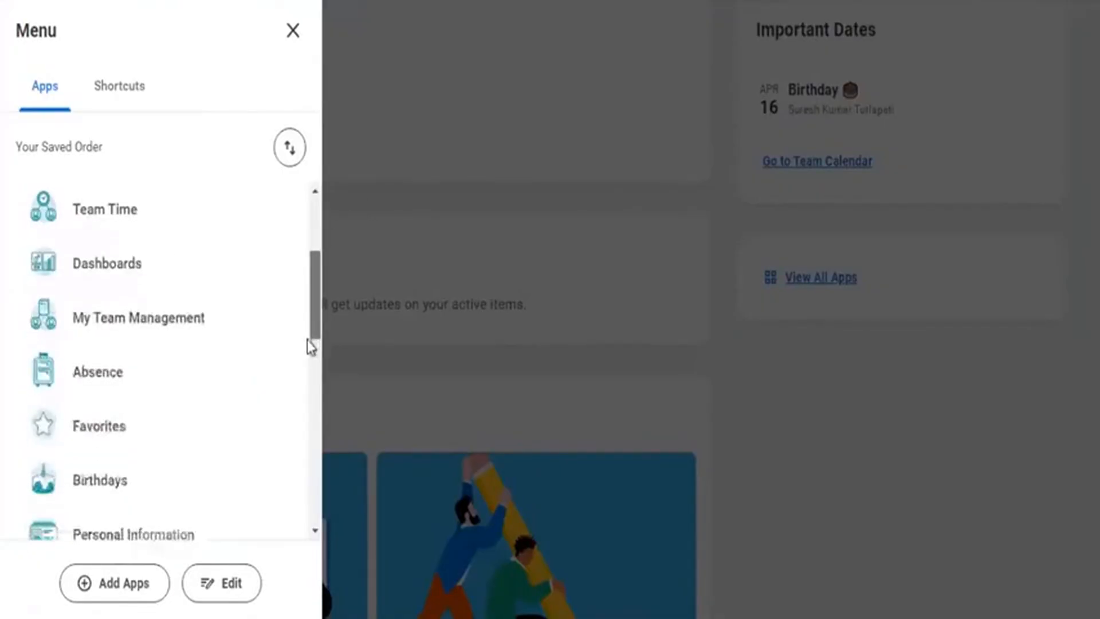
scroll(307, 344, "down", 5)
scroll(307, 439, "down", 5)
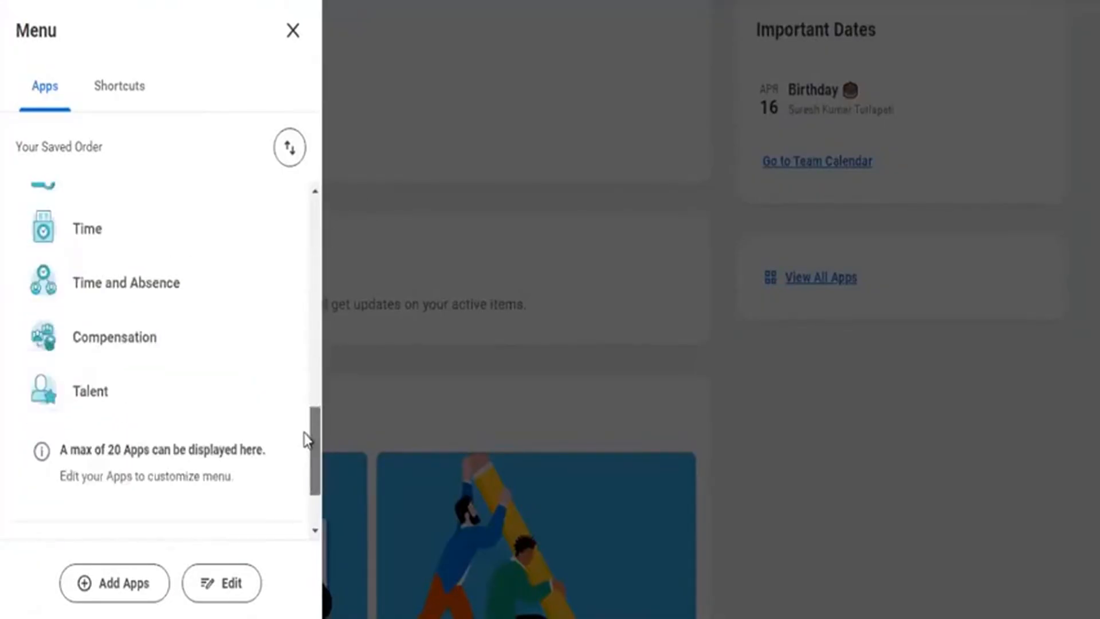
scroll(298, 401, "up", 3)
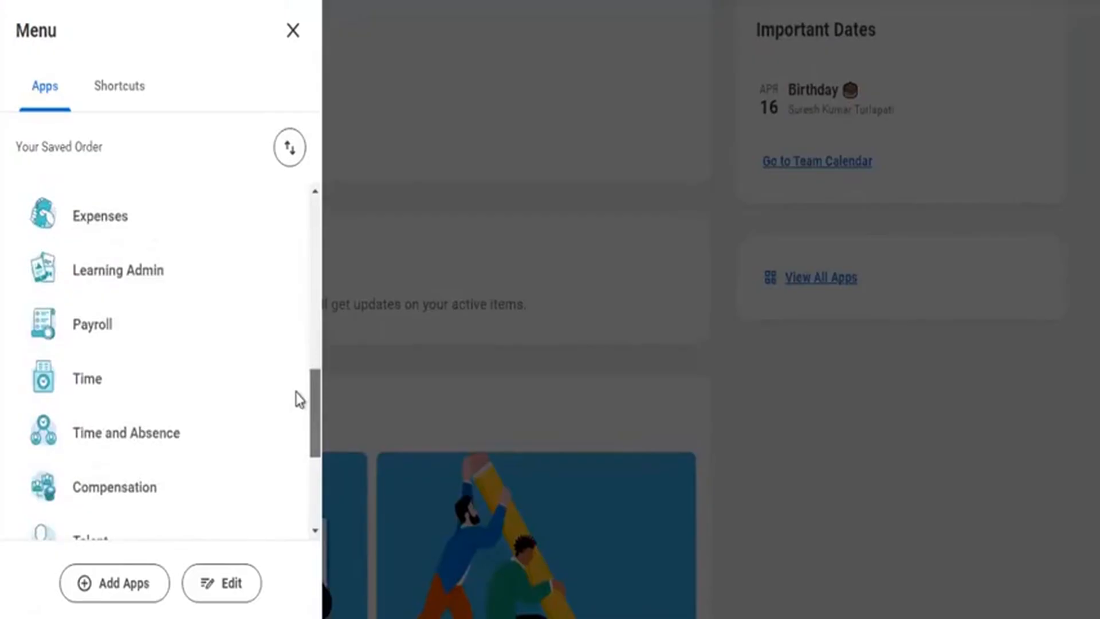
scroll(296, 392, "up", 4)
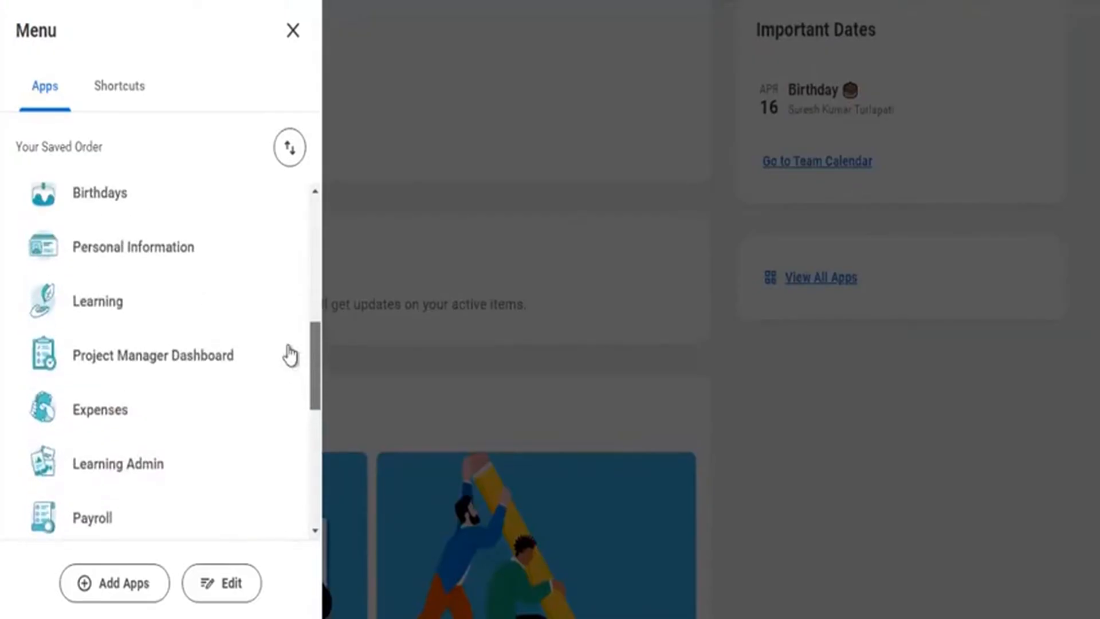
left_click(141, 317)
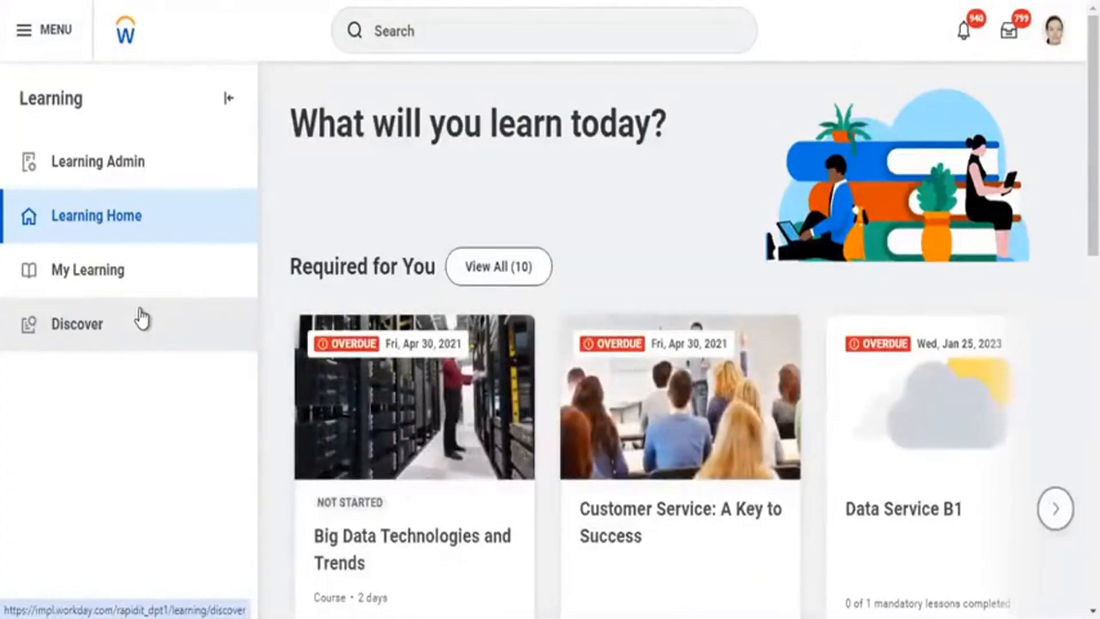
left_click(132, 341)
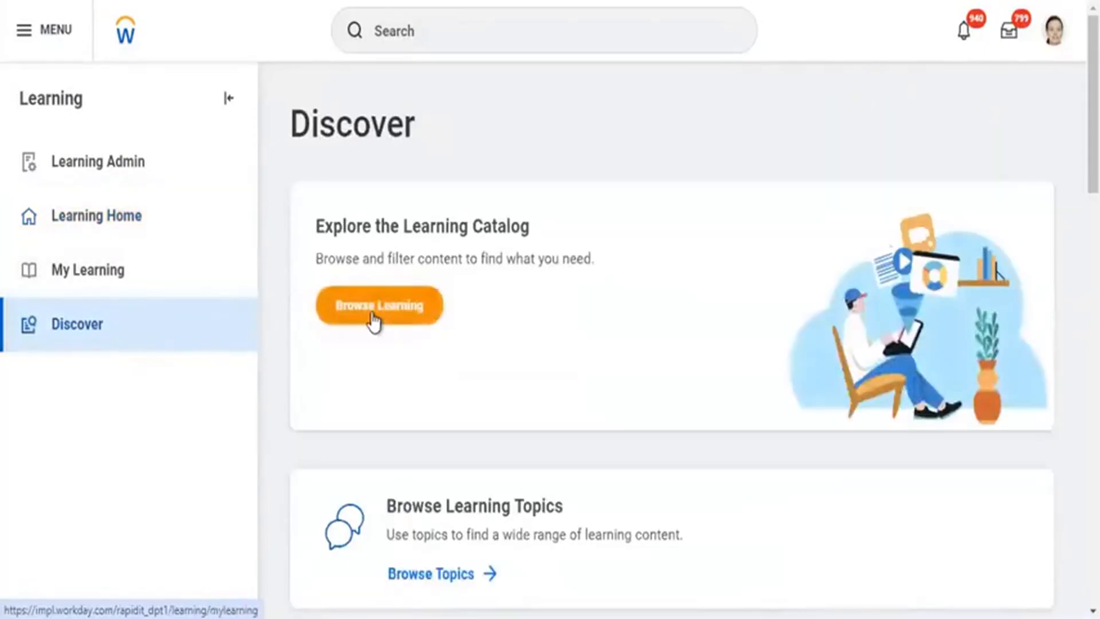
left_click(376, 310)
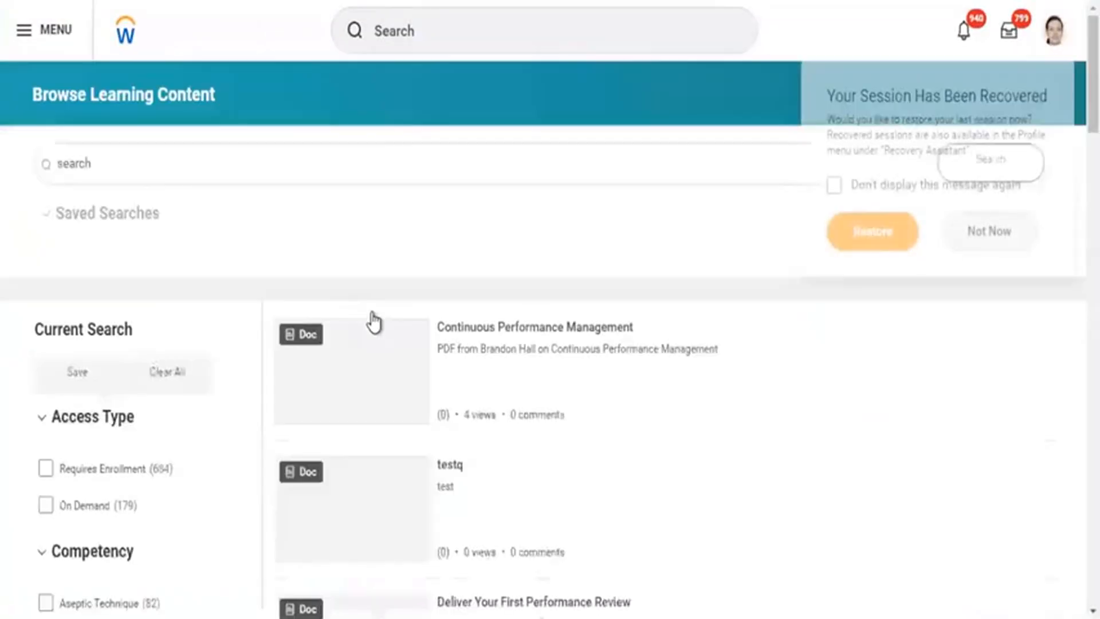
Find the Employee Legal and Ethics Training course by searching the learning content for "legal ana eth" and start the course.
left_click(973, 207)
left_click(653, 170)
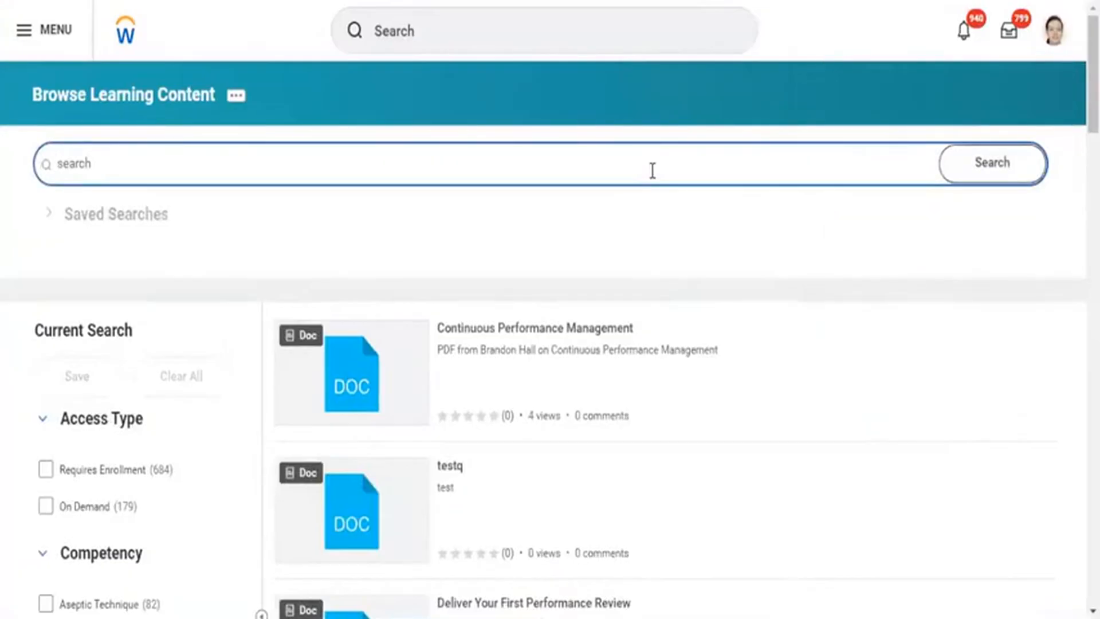
type("legal ana eth")
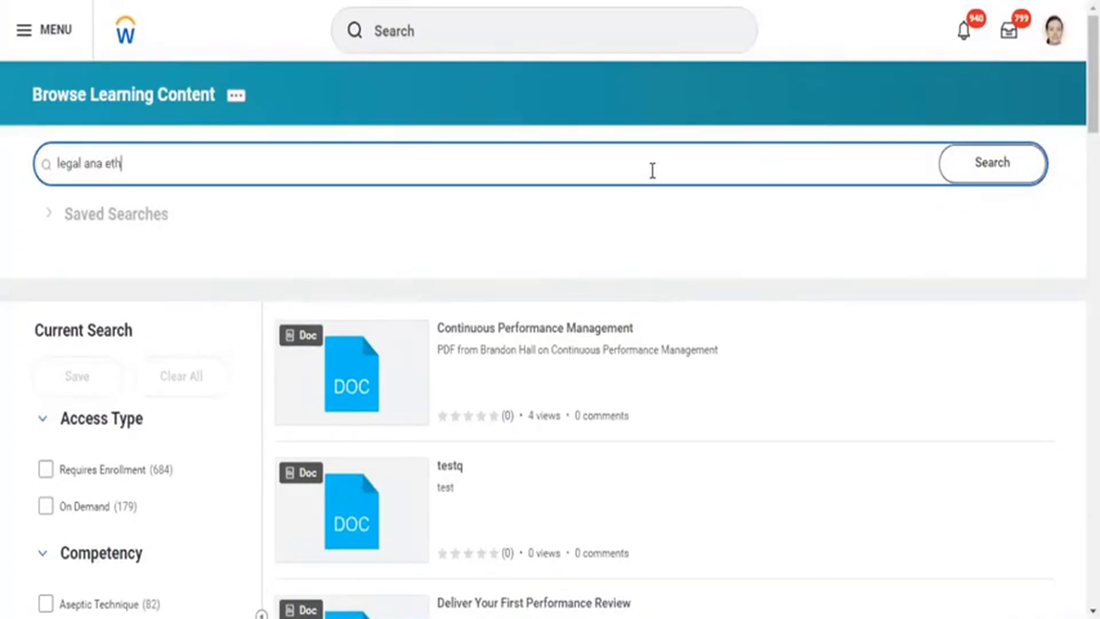
key("Return")
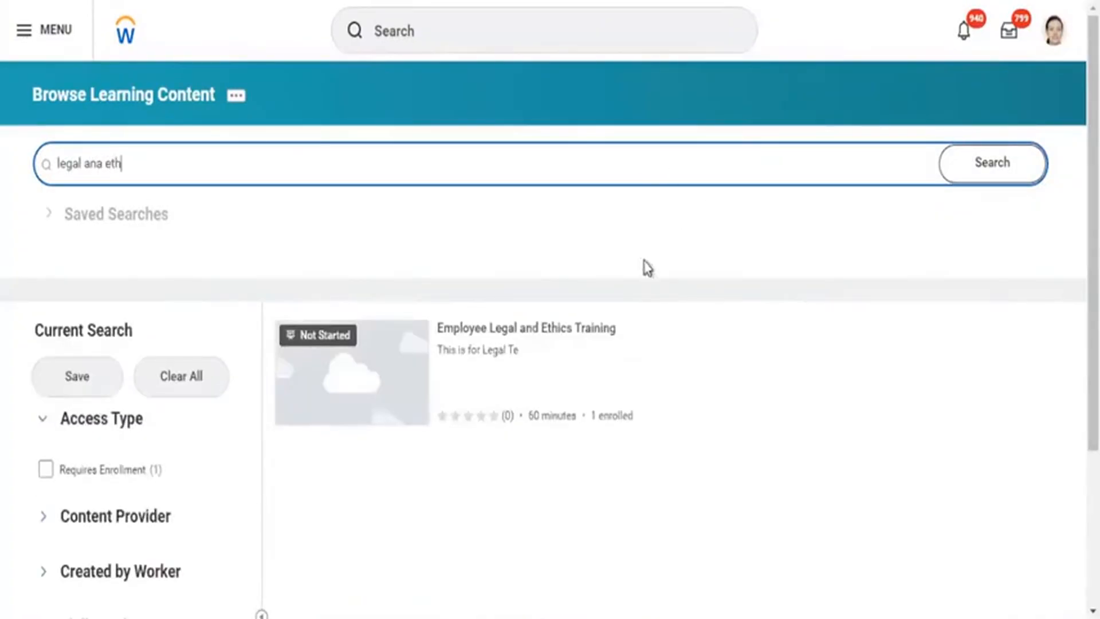
left_click(580, 337)
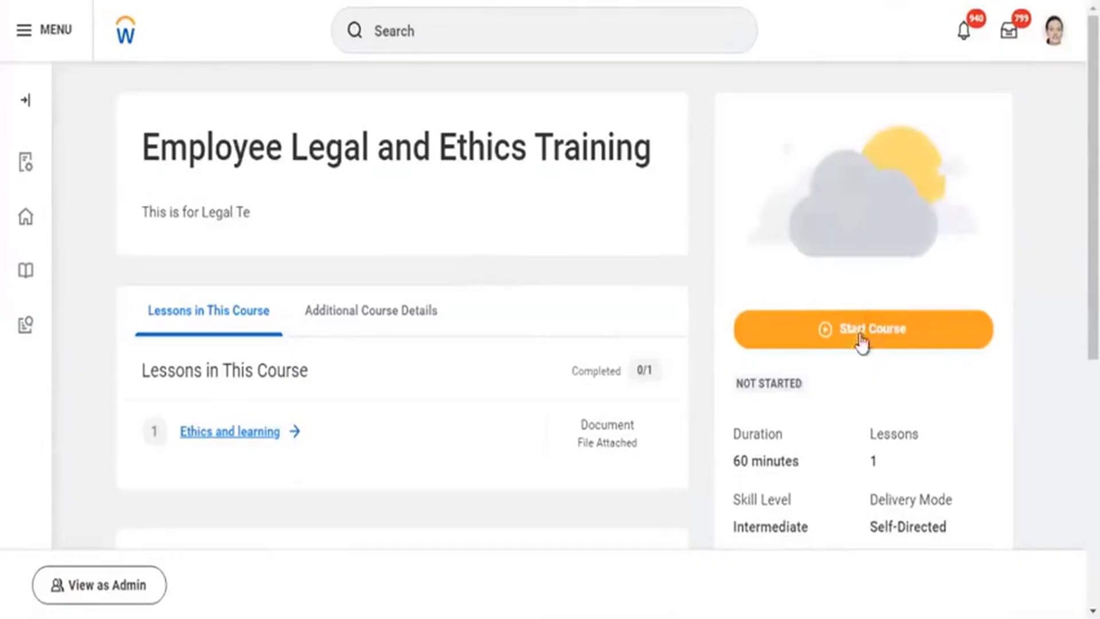
left_click(860, 342)
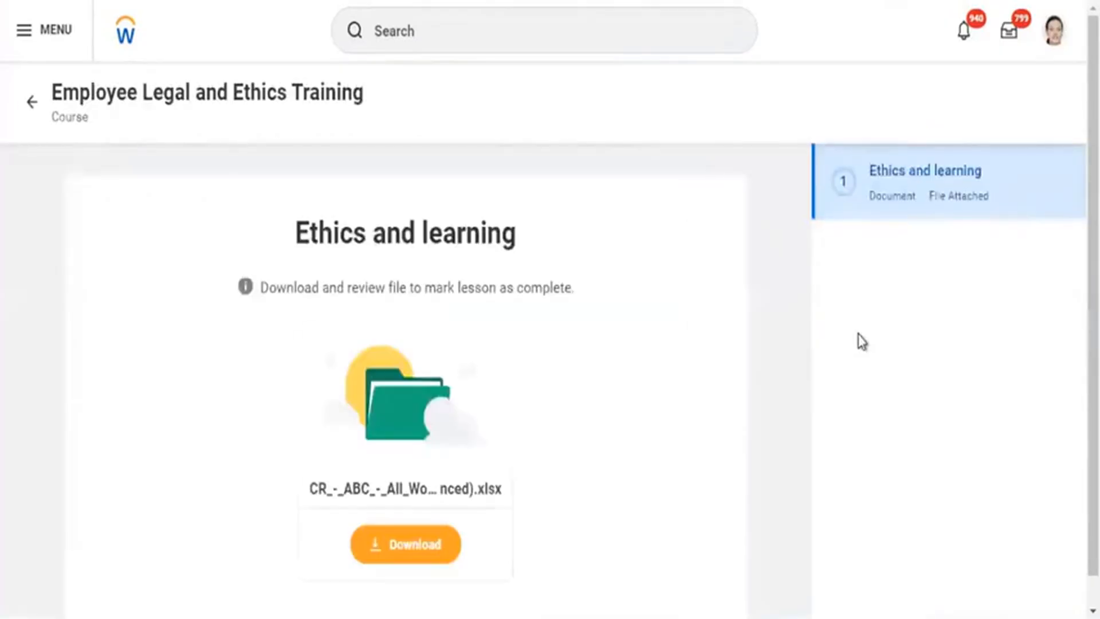
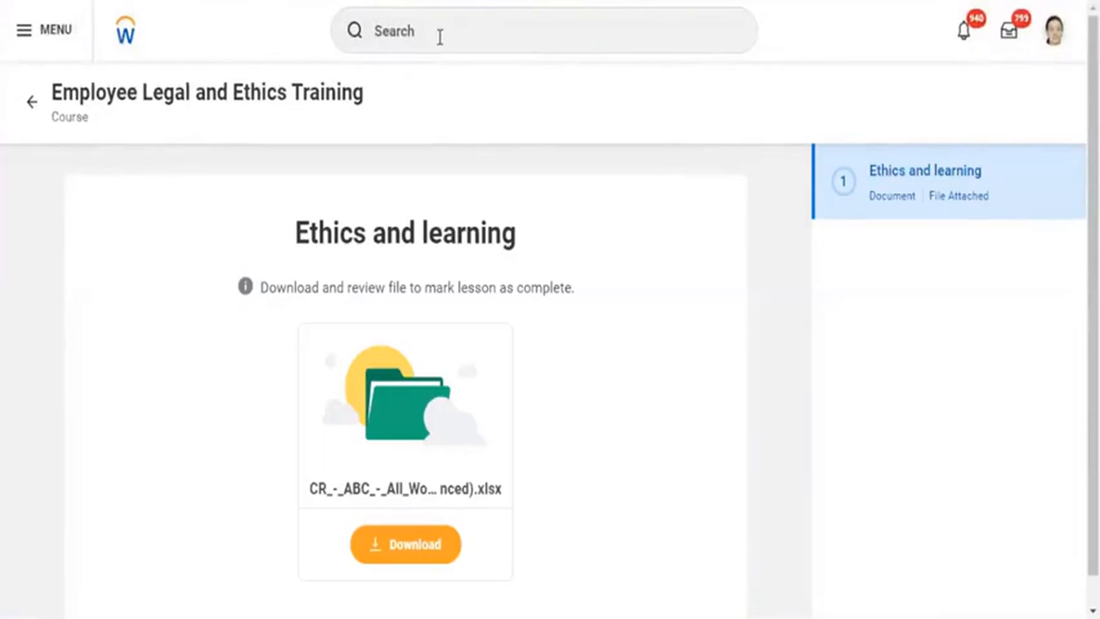
Find the Create Course task and start a new course of the blended type.
left_click(440, 38)
type("cre")
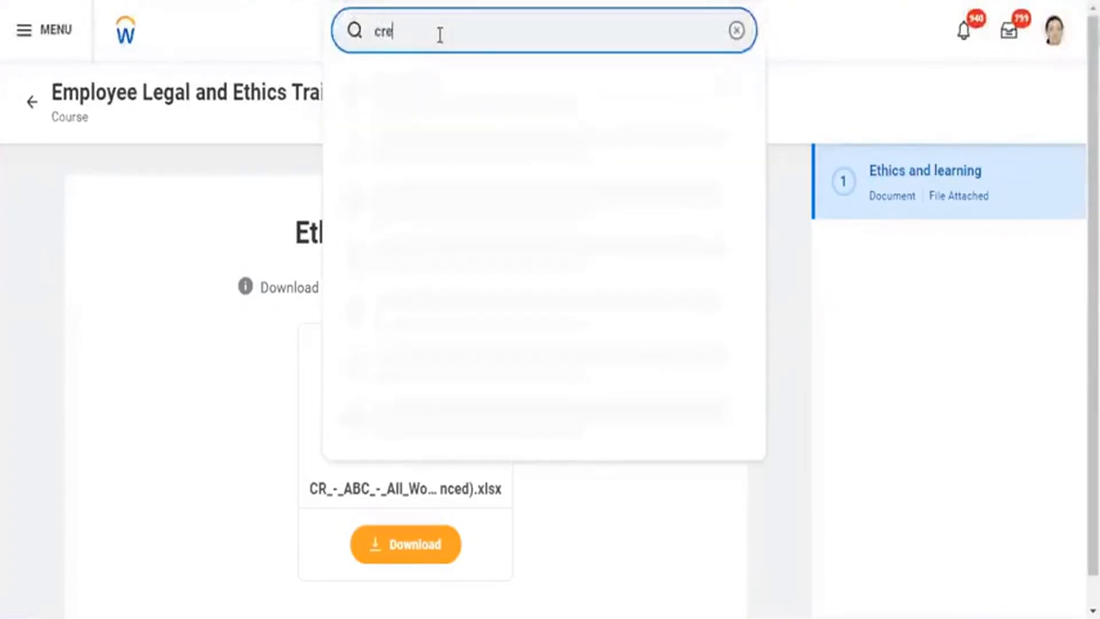
type("ate cour")
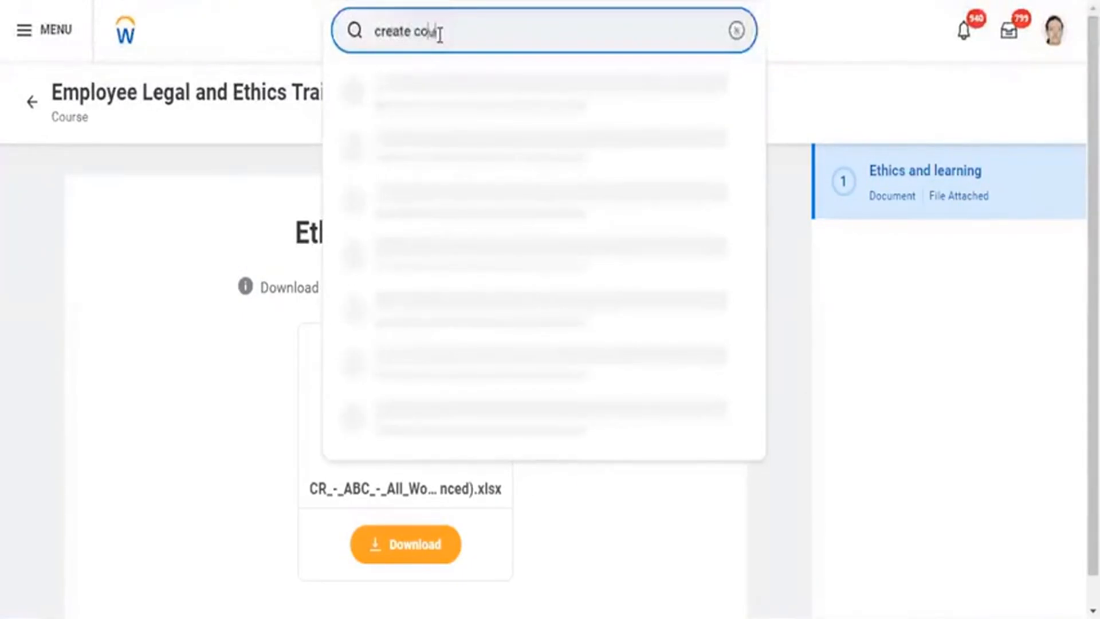
type("se")
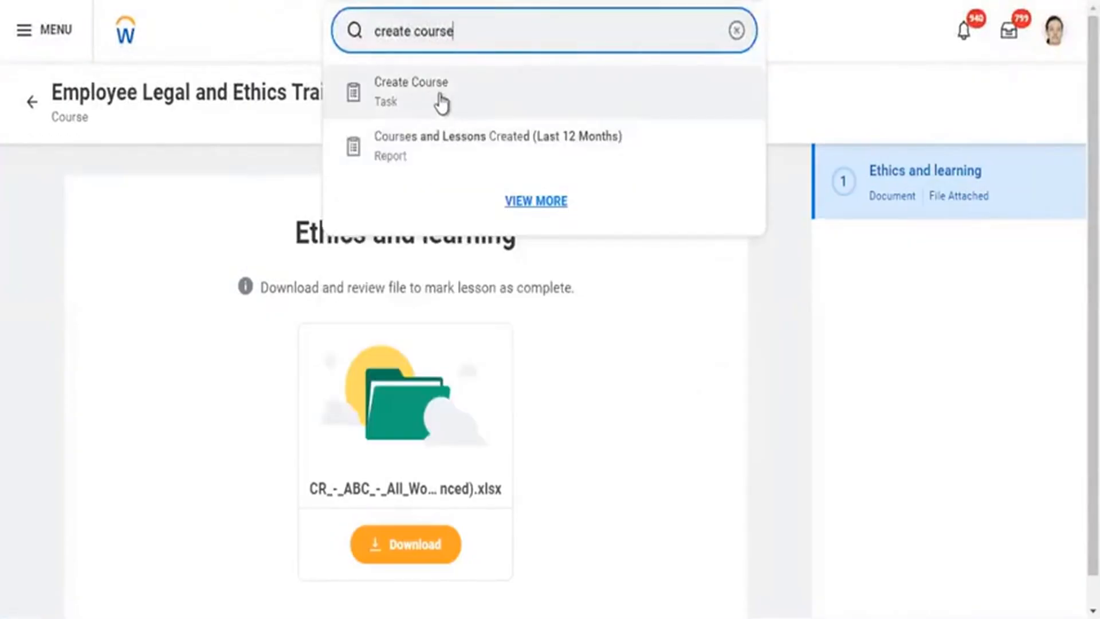
left_click(443, 102)
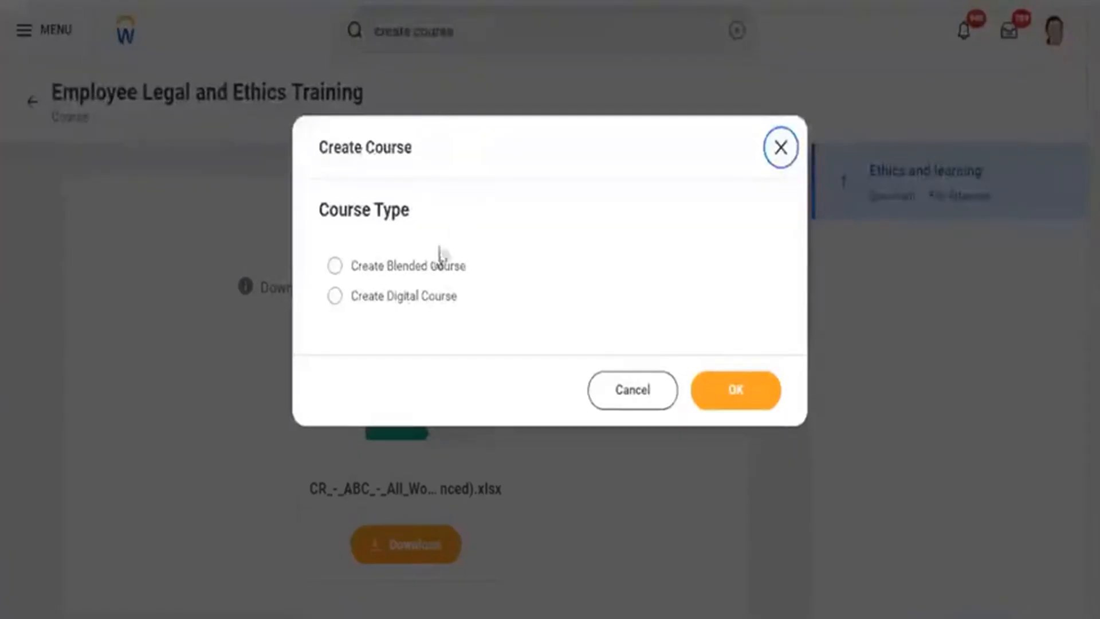
left_click(431, 268)
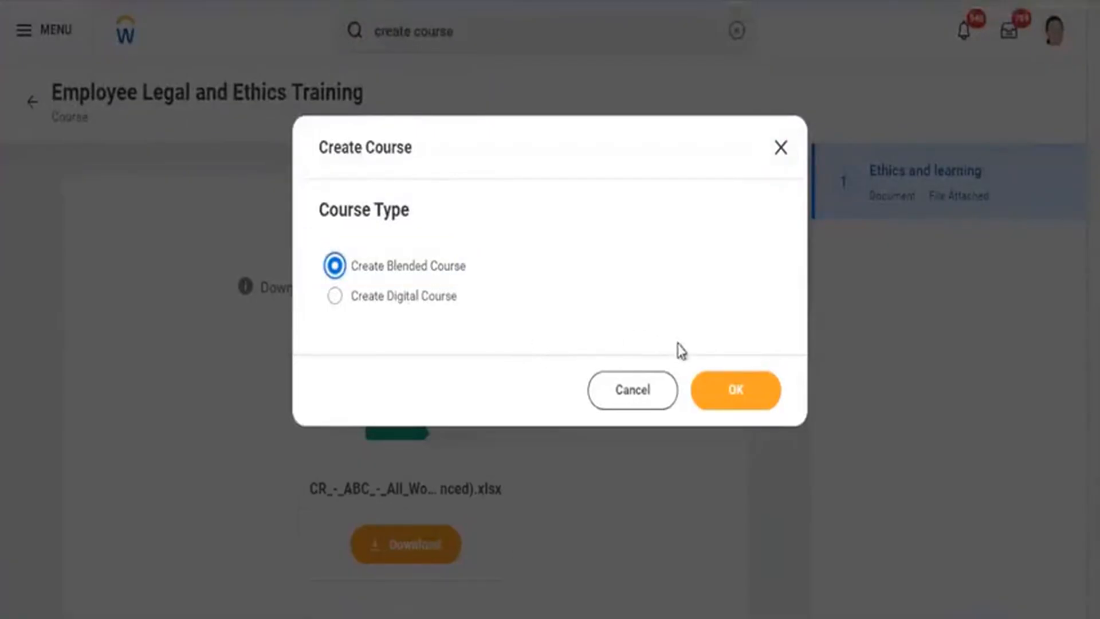
left_click(728, 406)
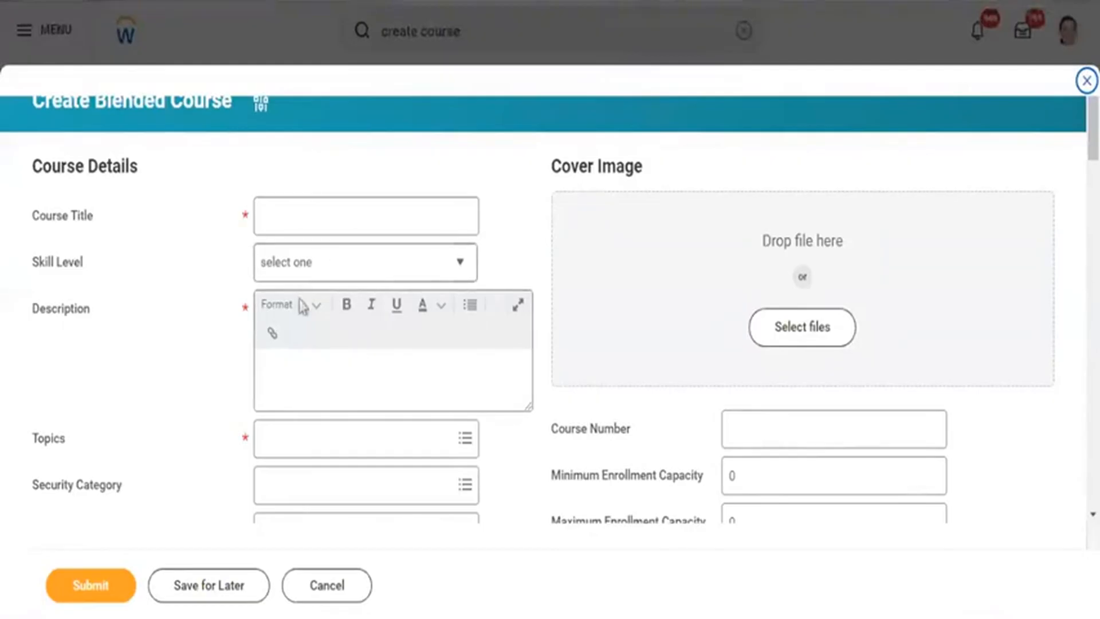
Title the new blended course "Employee Transport and Policies".
left_click(305, 205)
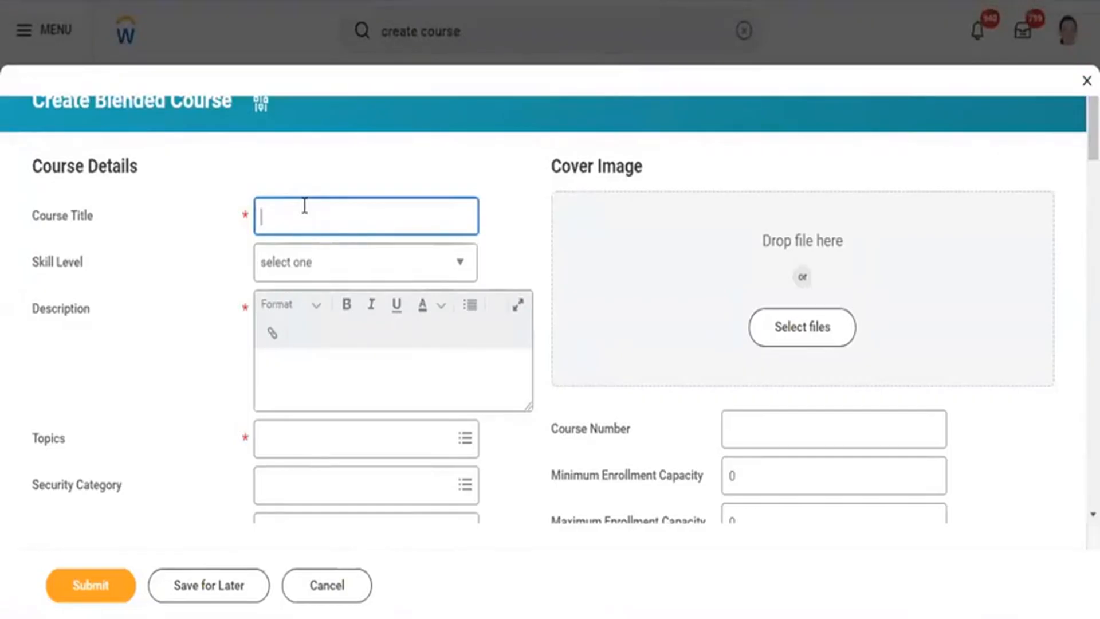
type("Train")
key("BackSpace")
key("BackSpace")
key("BackSpace")
key("BackSpace")
key("BackSpace")
type("Employee Transport")
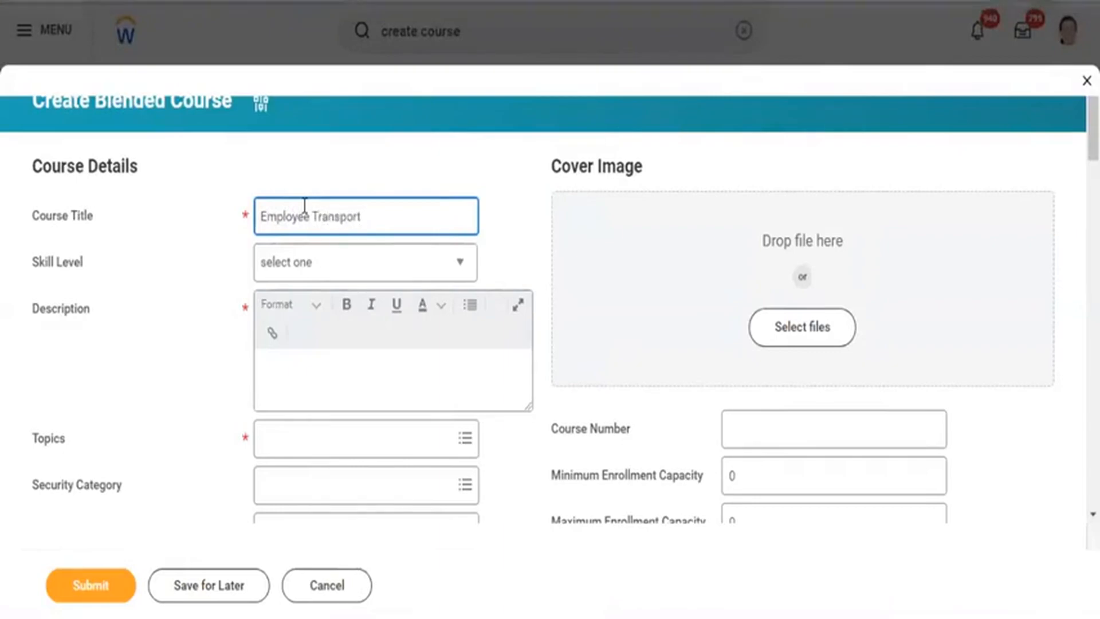
type(" an")
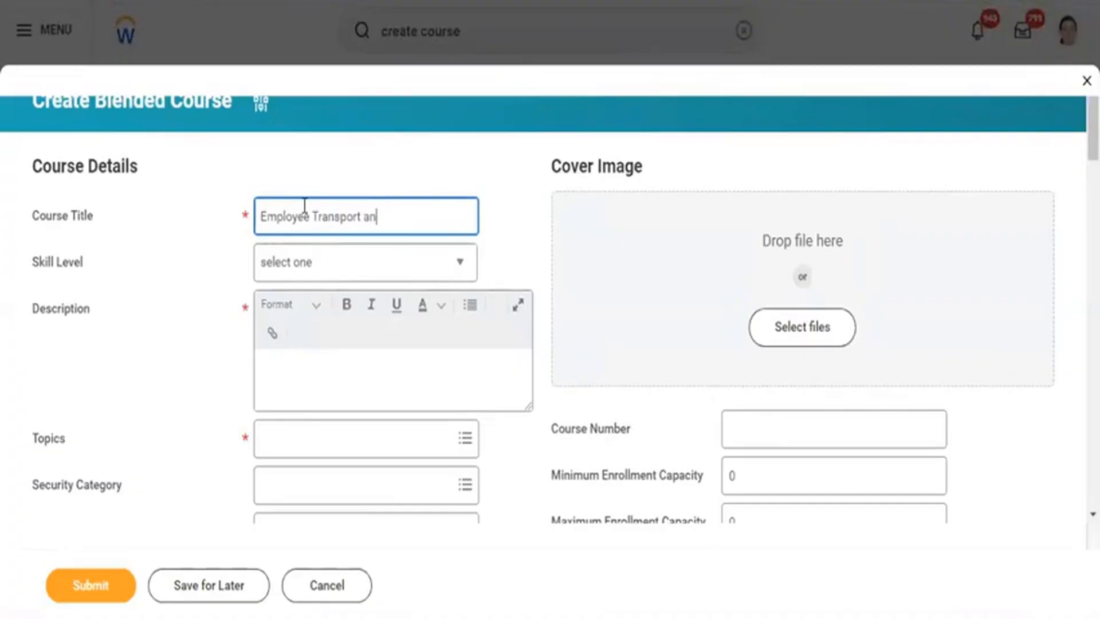
type("d Polocies")
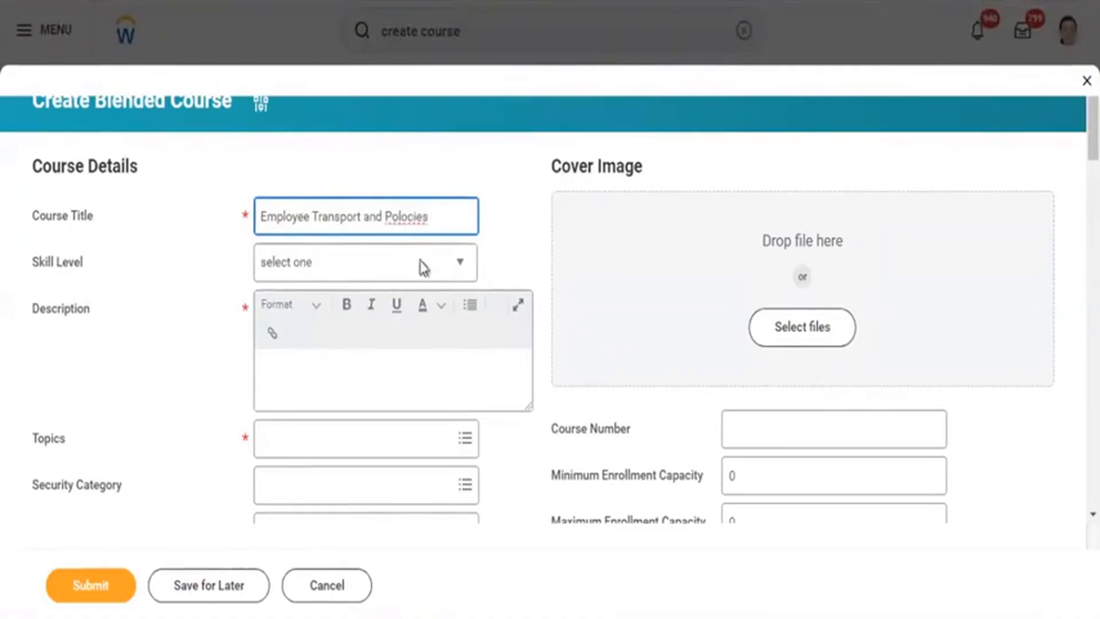
key("Left")
key("Left")
key("Left")
key("Left")
key("Left")
key("BackSpace")
type("i")
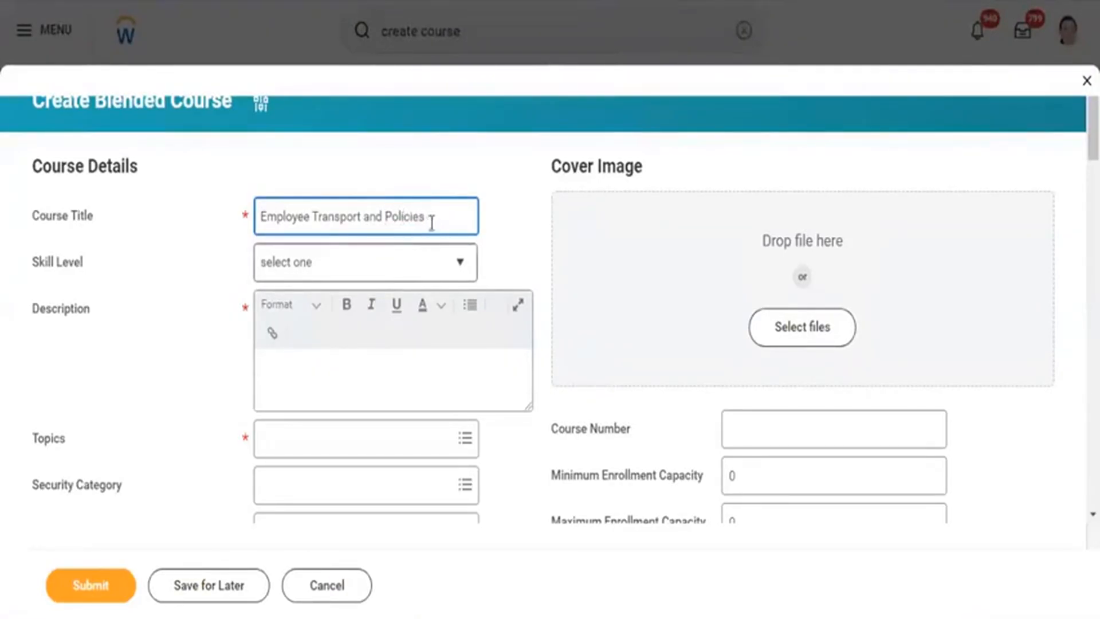
Set the course's skill level to Intermediate.
left_click(376, 278)
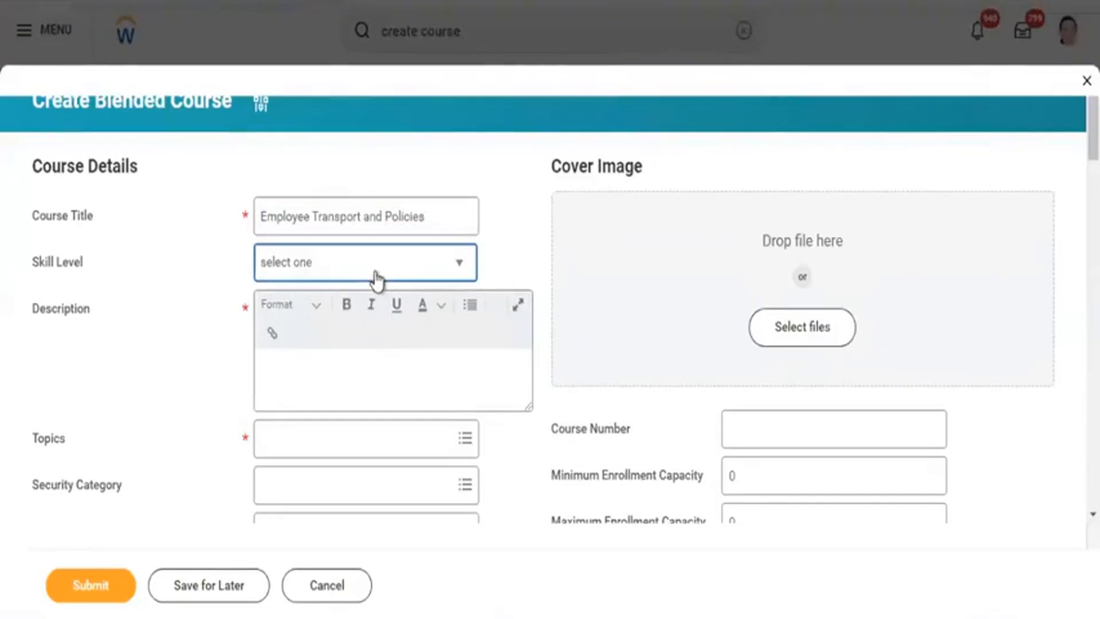
left_click(377, 279)
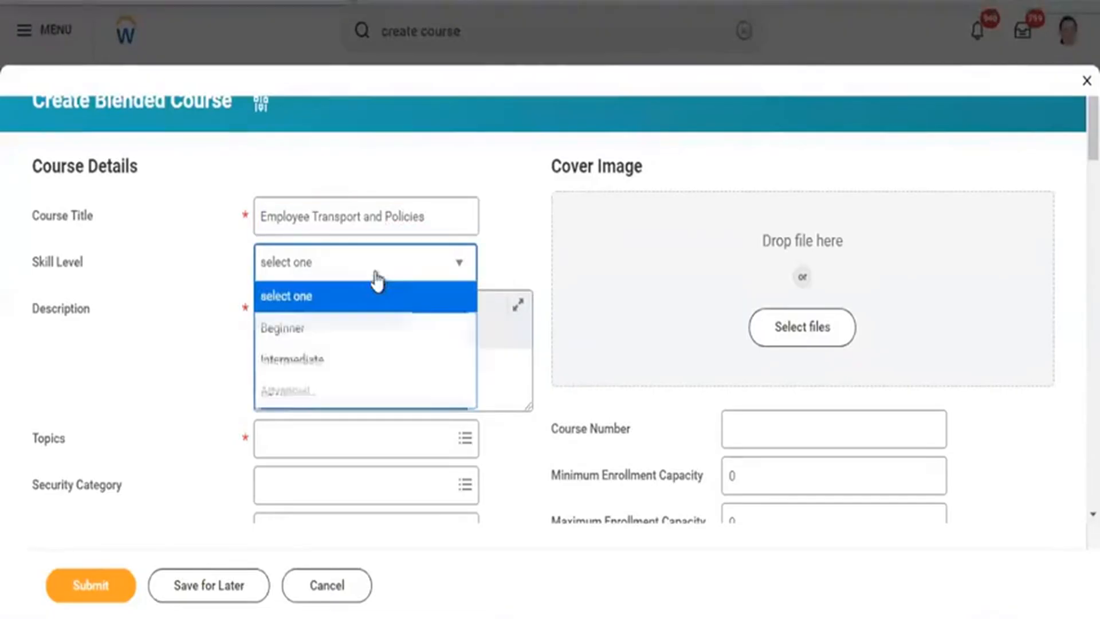
left_click(331, 369)
left_click(331, 368)
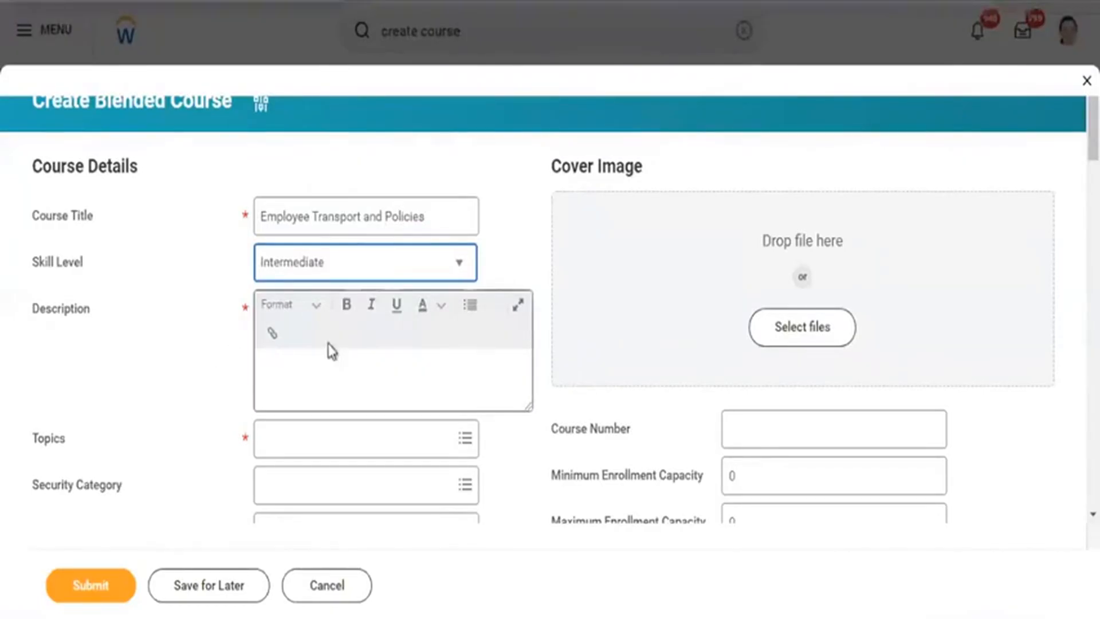
Enter the course description "This is related employee Fleet Services".
left_click(343, 352)
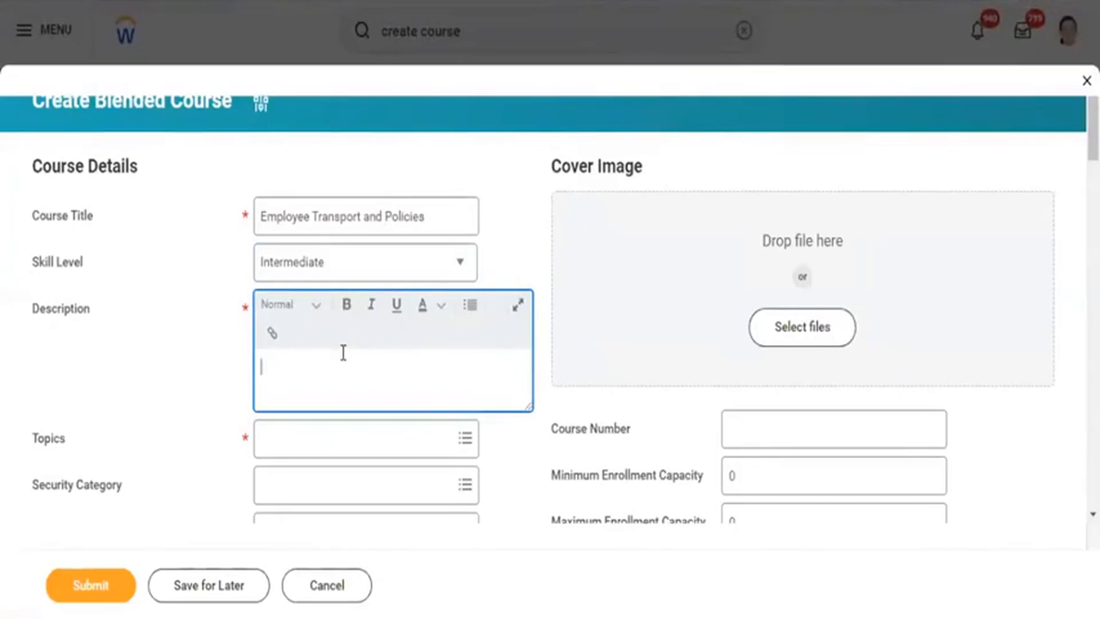
type("This is related employee")
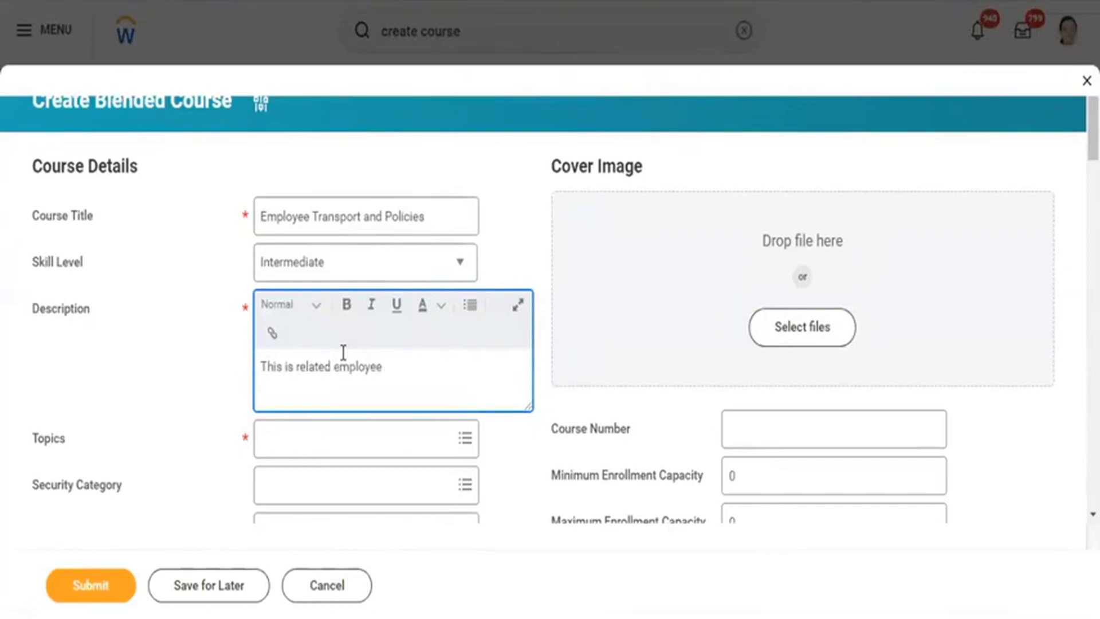
type(" Feet")
key("BackSpace")
key("BackSpace")
key("BackSpace")
left_click(419, 370)
type("leet Services")
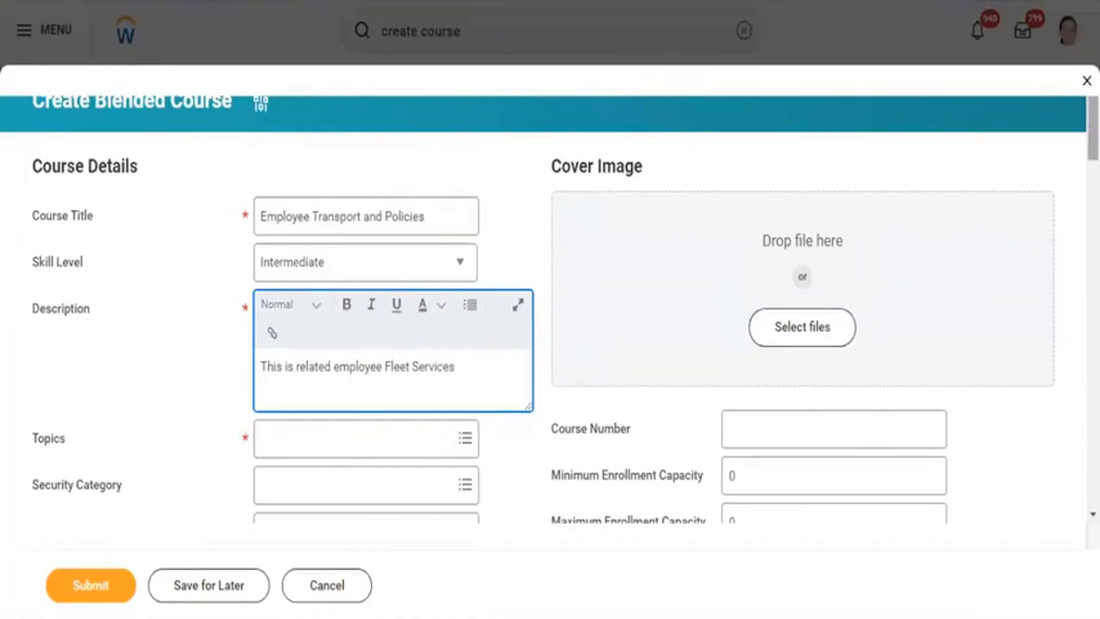
Find the topics matching "Legal" and assign the Legal and Ethics topic to the course.
scroll(716, 172, "down", 5)
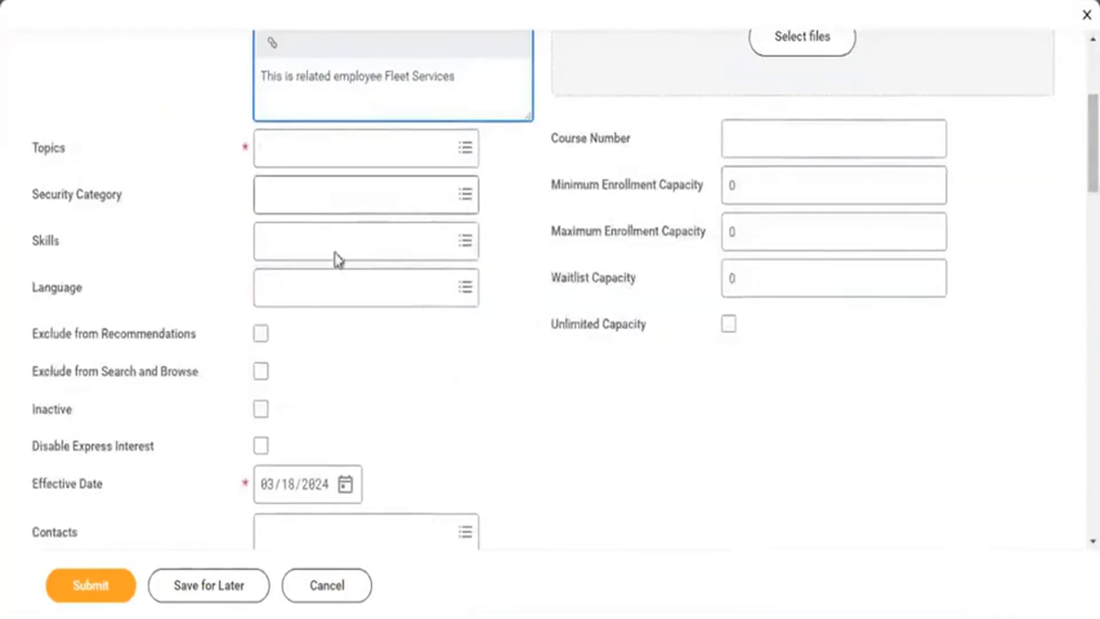
left_click(303, 148)
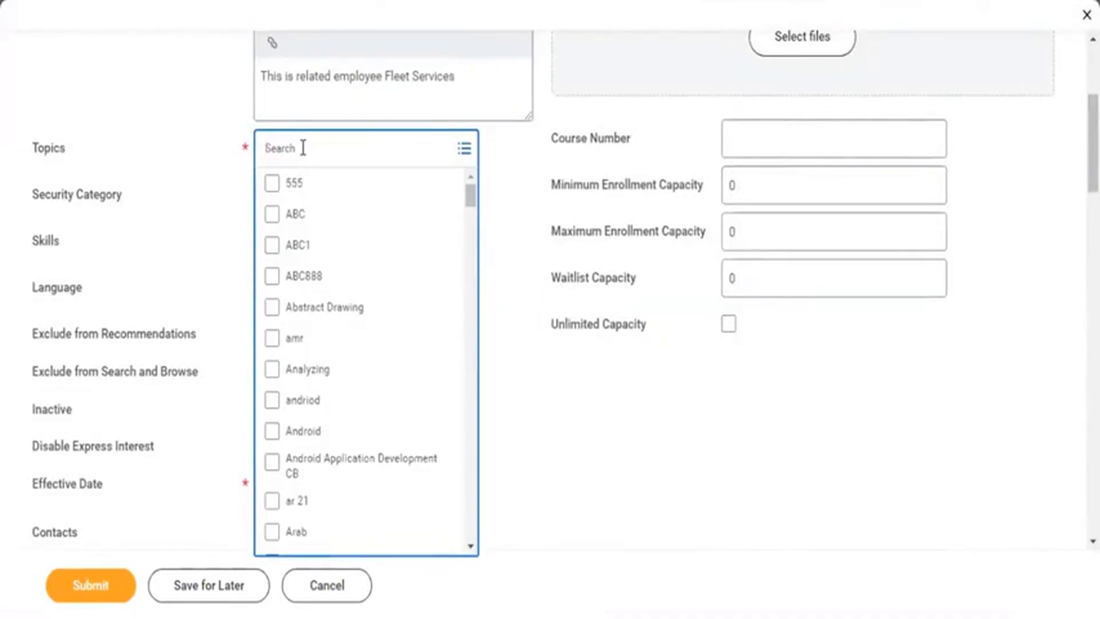
type("Legal")
key("Return")
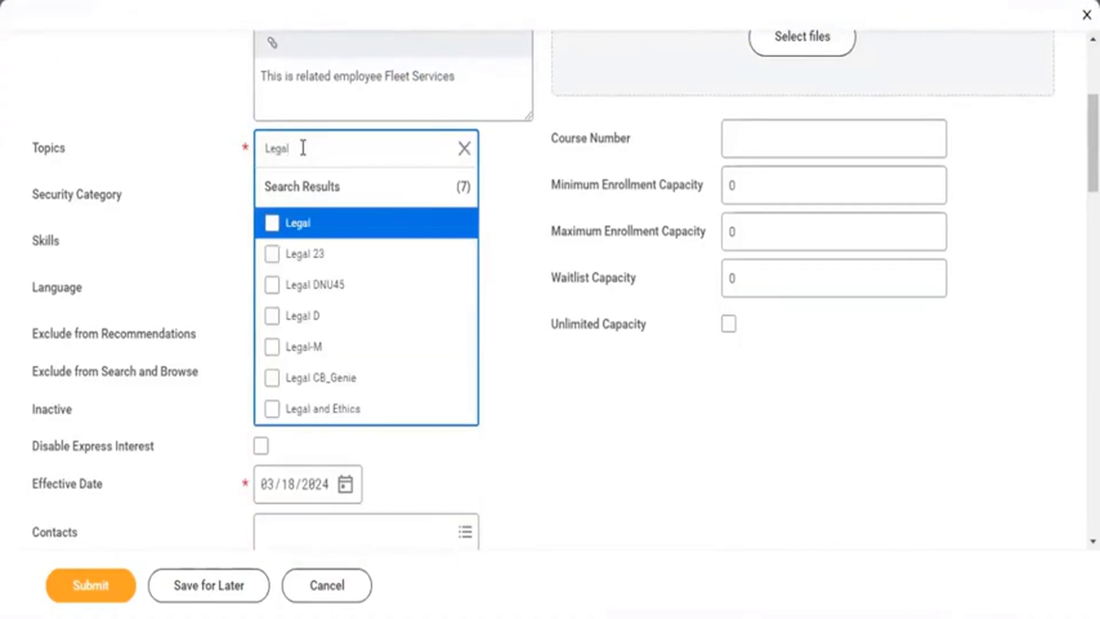
left_click(342, 409)
left_click(706, 148)
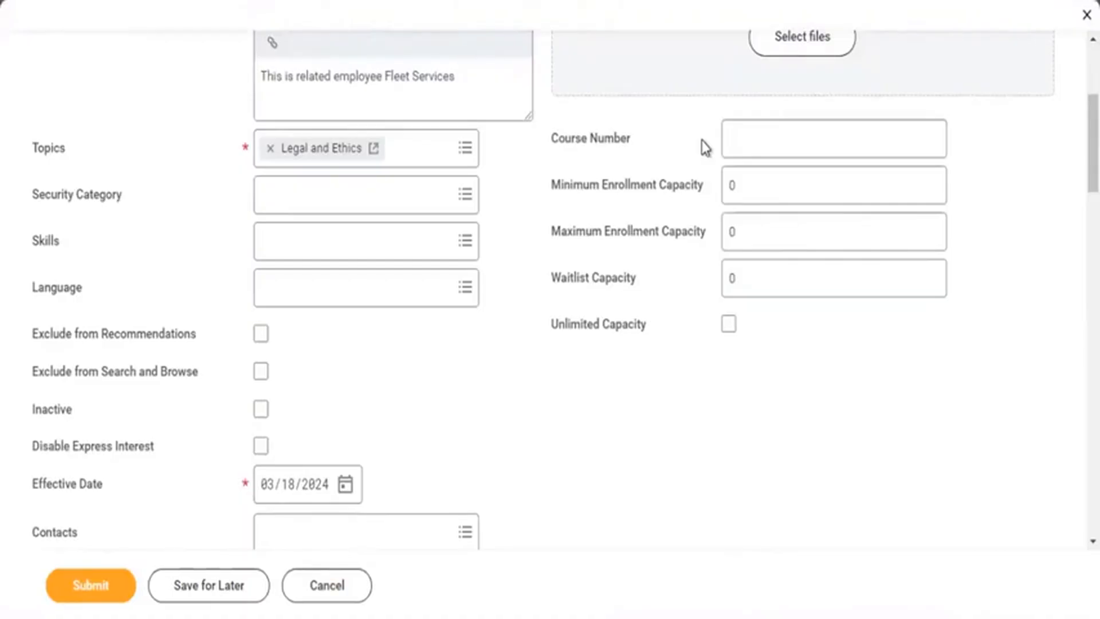
Try a minimum enrollment capacity of 5 and a maximum enrollment capacity of 10.
left_click(741, 189)
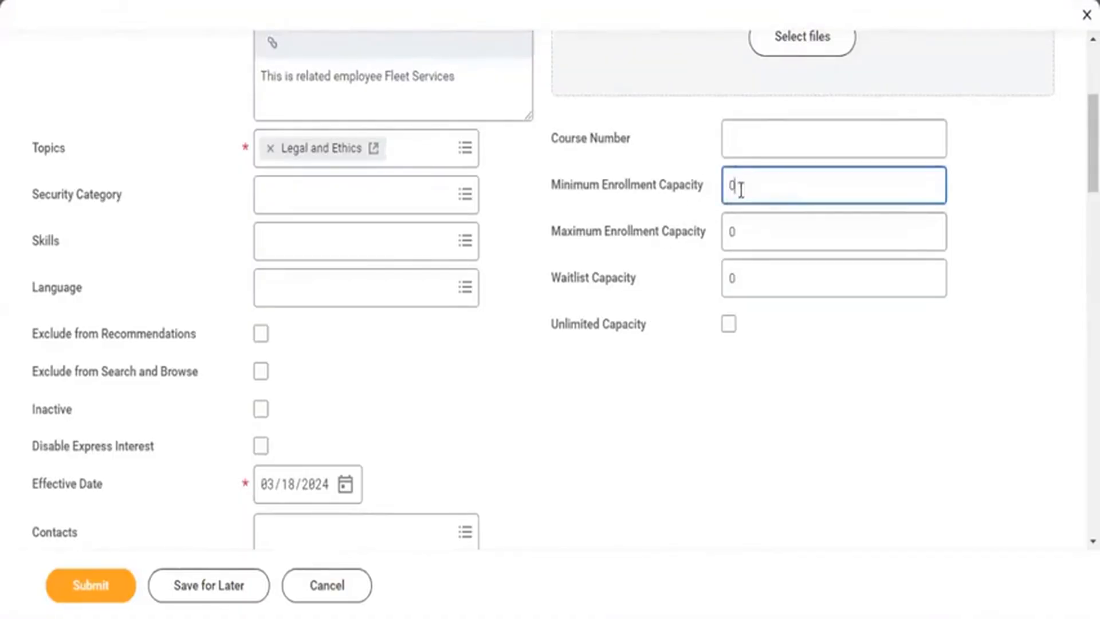
left_click(742, 232)
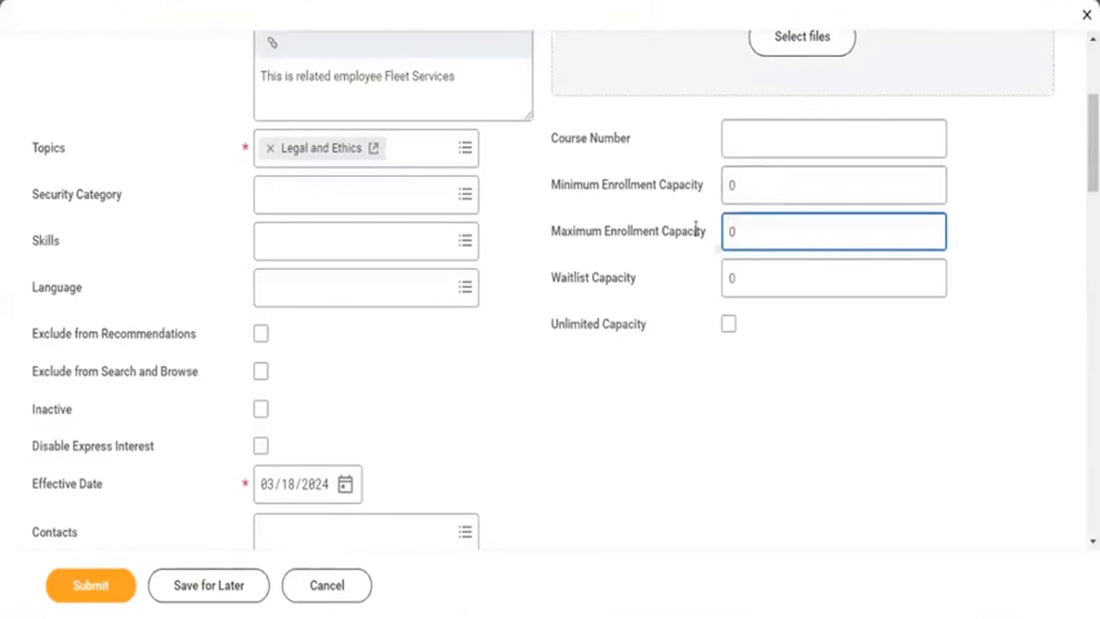
left_click(746, 182)
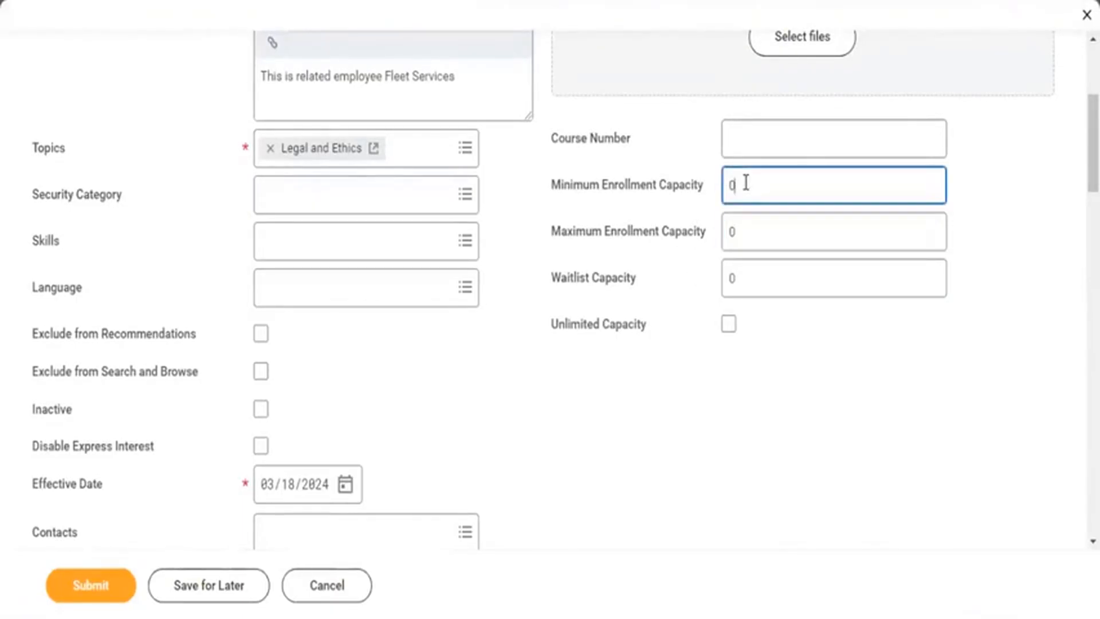
double_click(746, 182)
type("5")
double_click(743, 231)
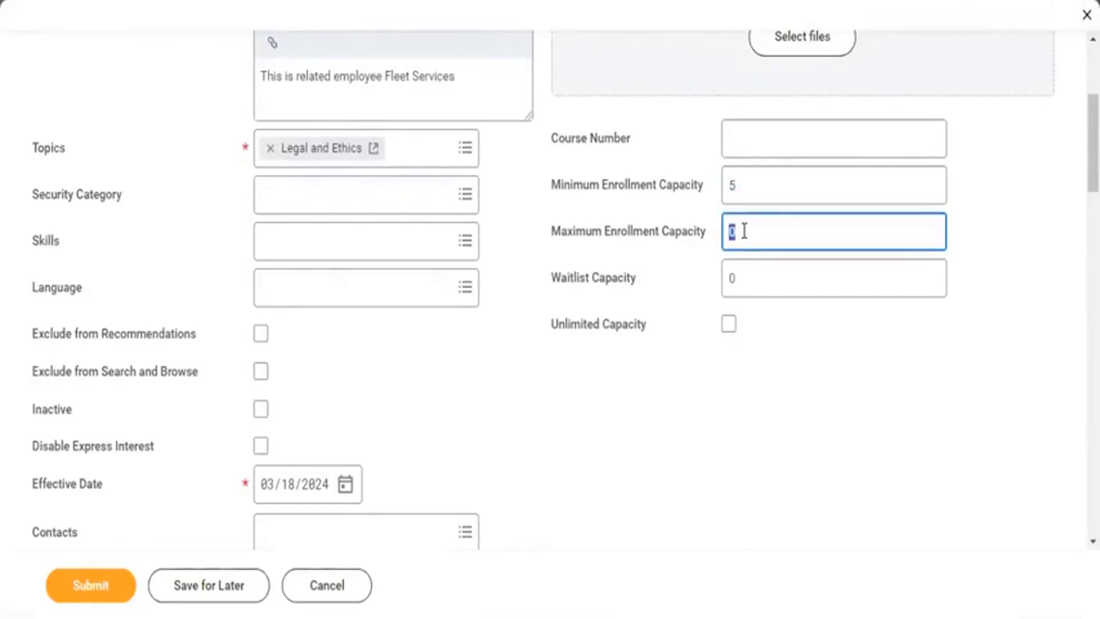
type("10")
Try a waitlist capacity of 2, clear it, and switch Unlimited Capacity on and off again.
left_click(744, 279)
double_click(744, 280)
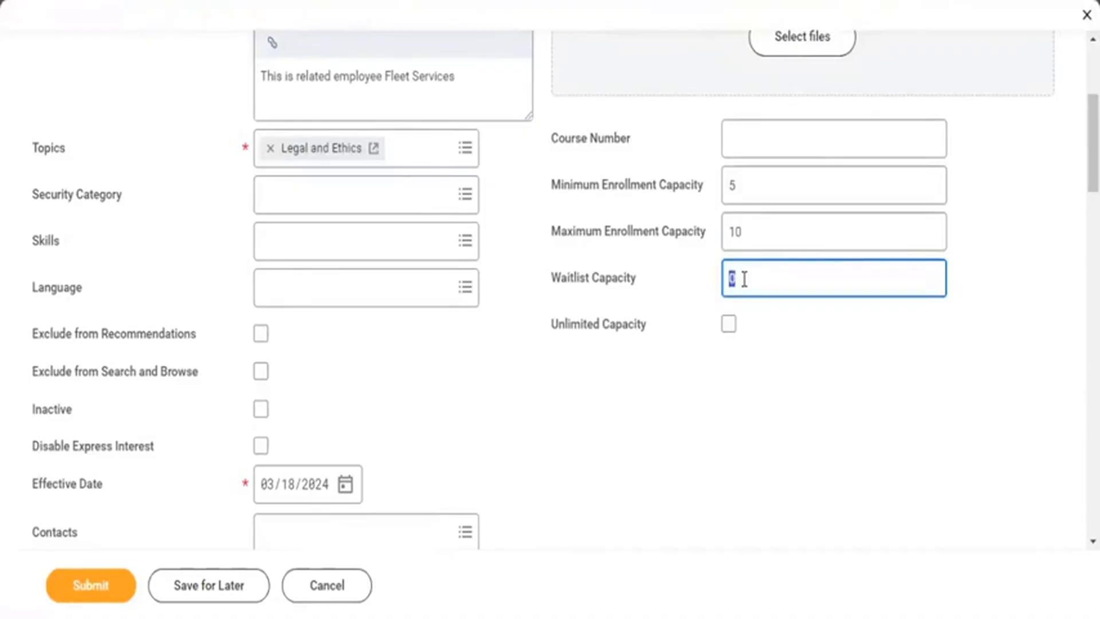
type("2")
double_click(747, 288)
key("BackSpace")
left_click(729, 325)
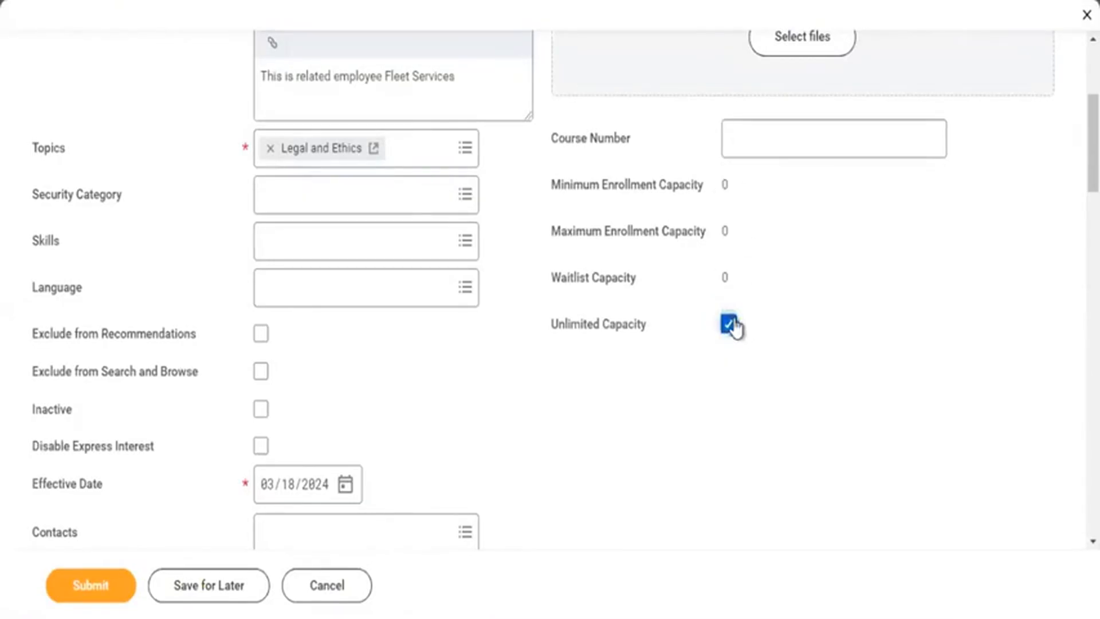
left_click(729, 324)
Set the minimum enrollment capacity to 5 and the maximum enrollment capacity to 10.
left_click(746, 191)
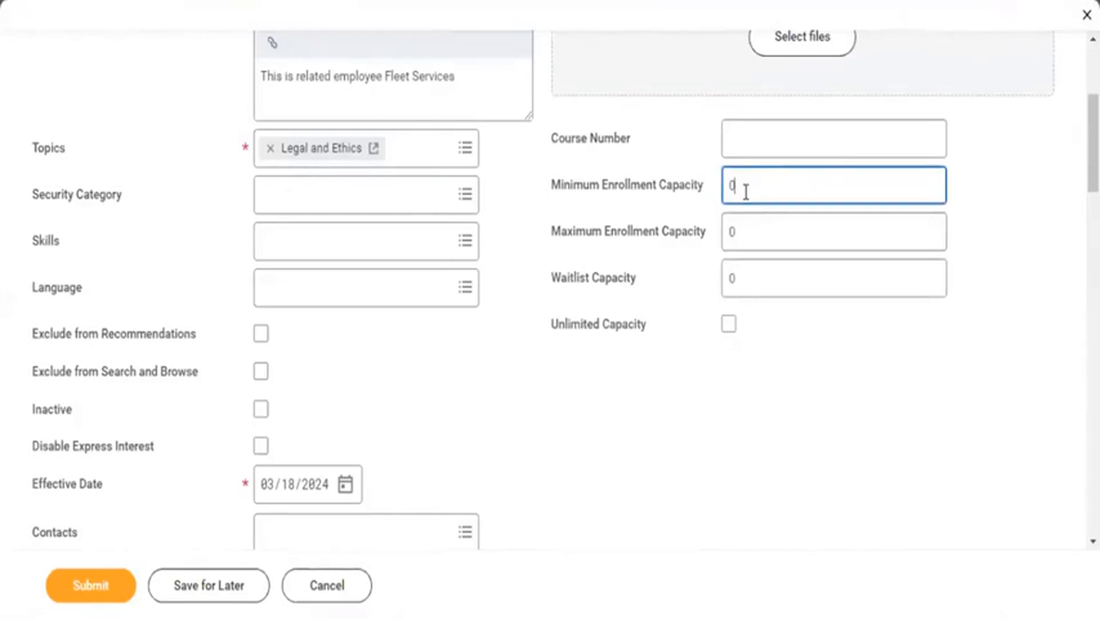
double_click(746, 190)
type("5")
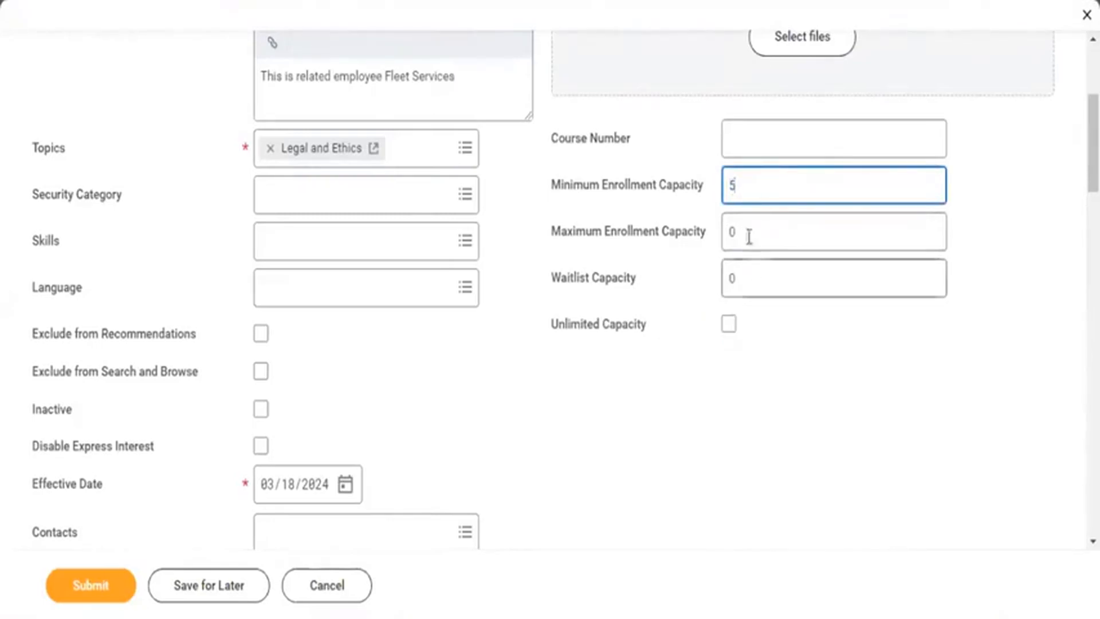
left_click(748, 233)
double_click(747, 232)
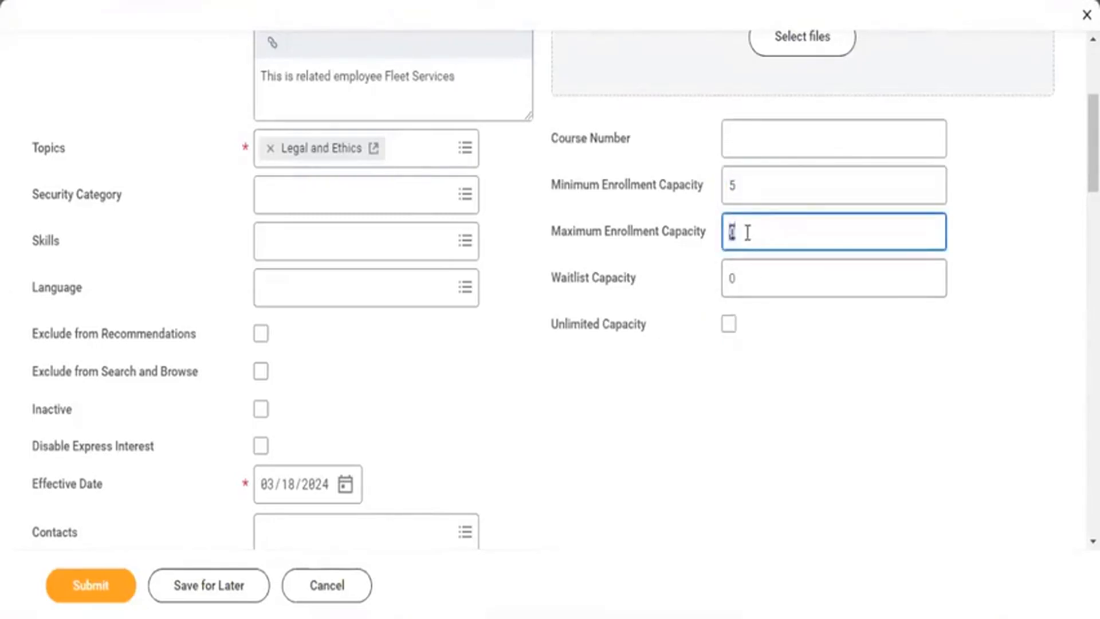
type("10")
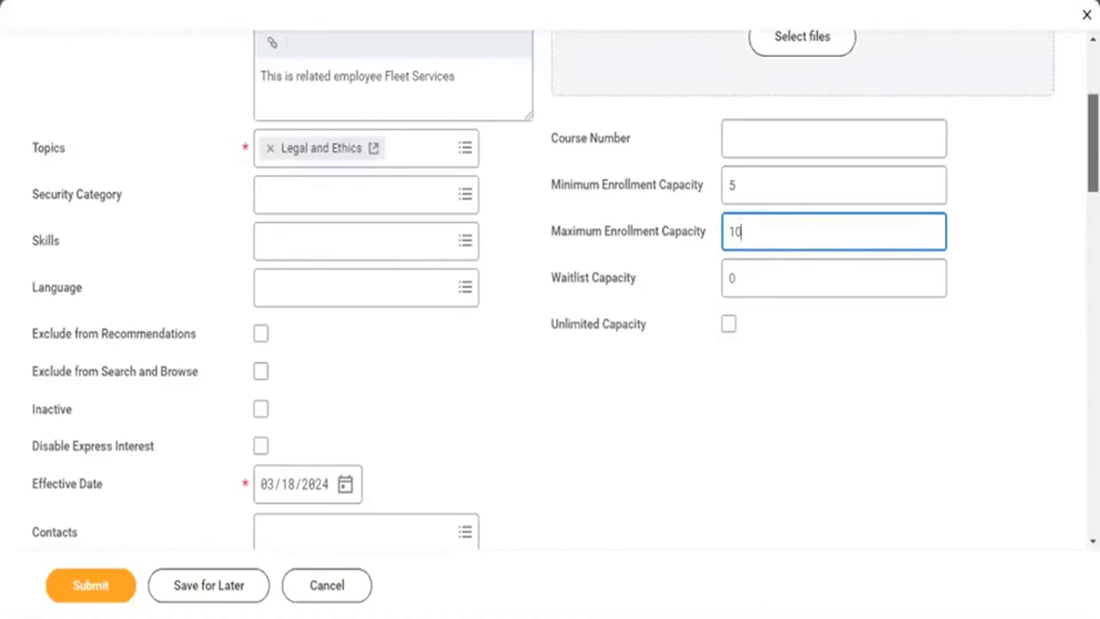
Review the remaining blended course settings, including versioning, retrain window, expiration rules and units, and recheck the course details.
scroll(551, 286, "down", 2)
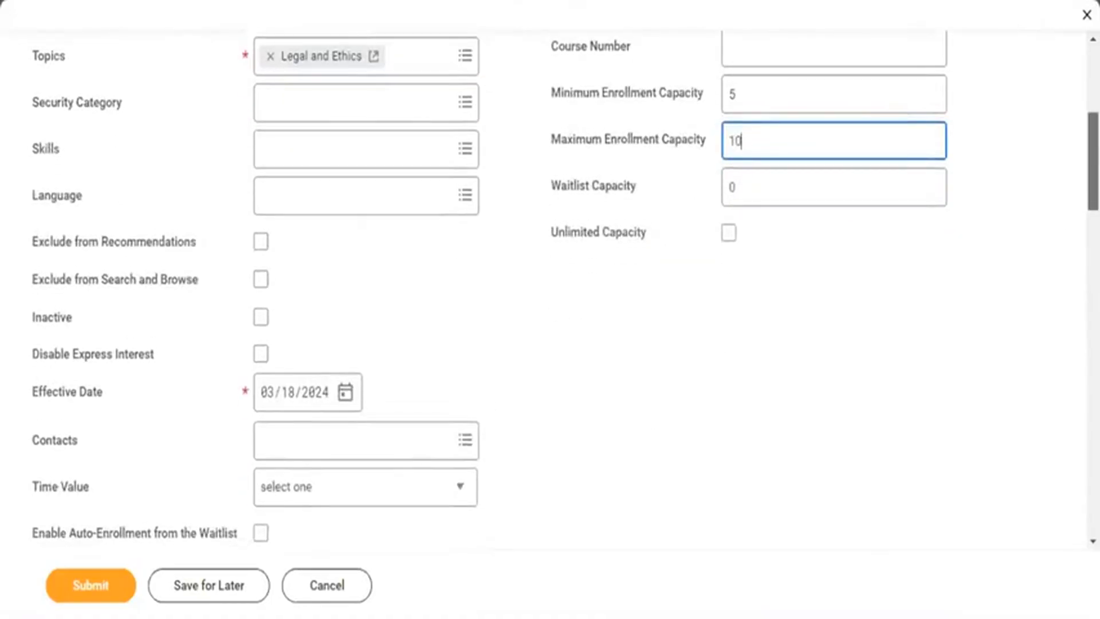
scroll(550, 286, "down", 1)
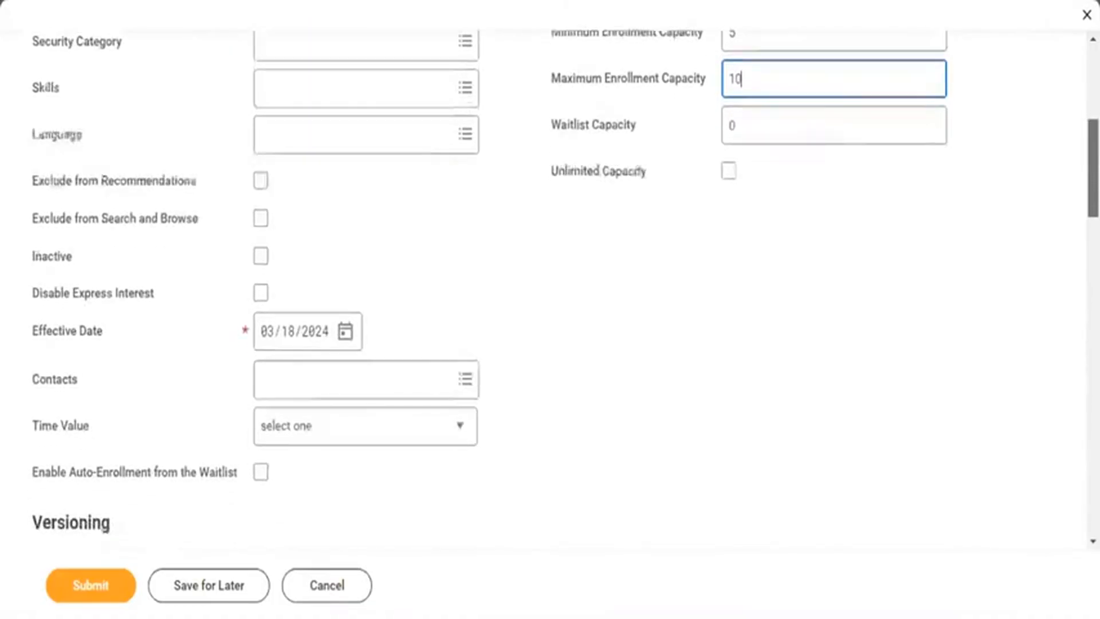
scroll(550, 286, "down", 3)
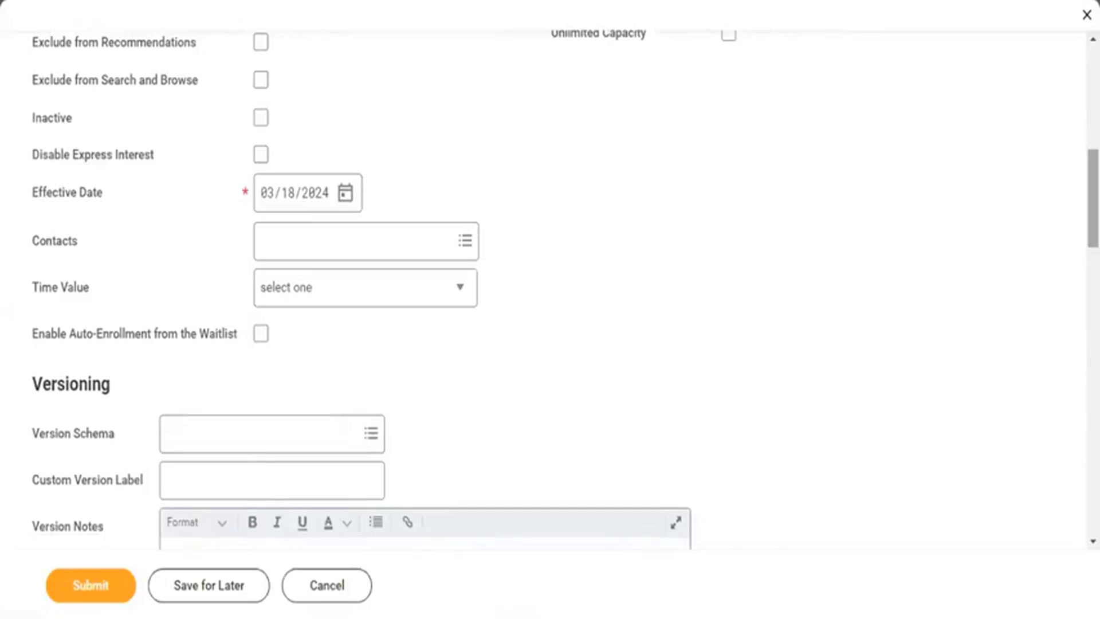
scroll(1093, 198, "down", 6)
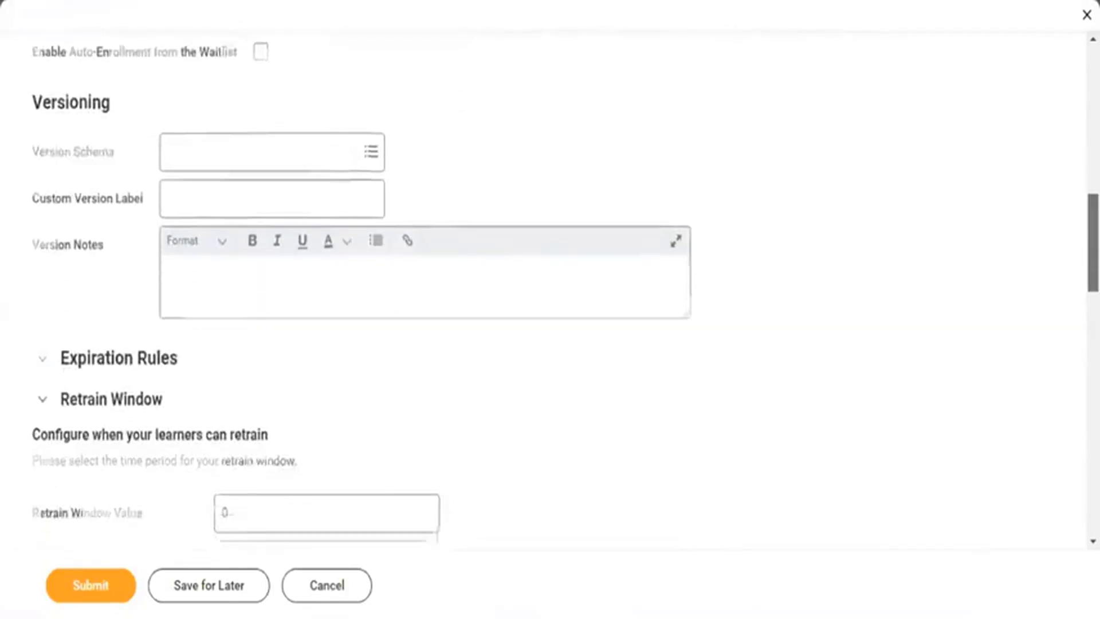
left_click_drag(1093, 261, 1094, 262)
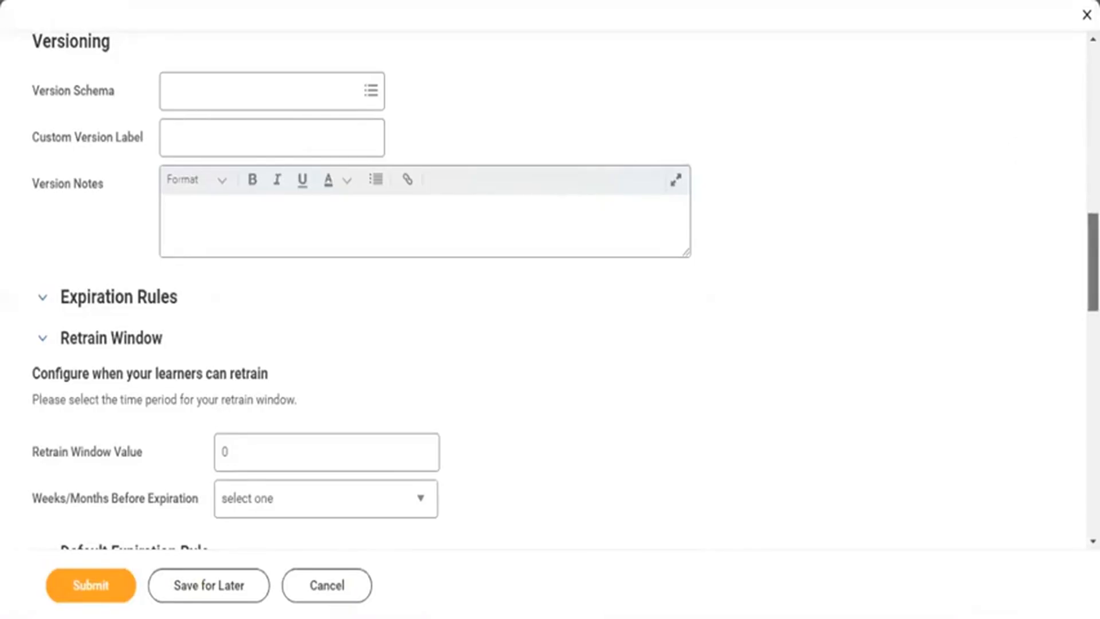
scroll(543, 289, "down", 10)
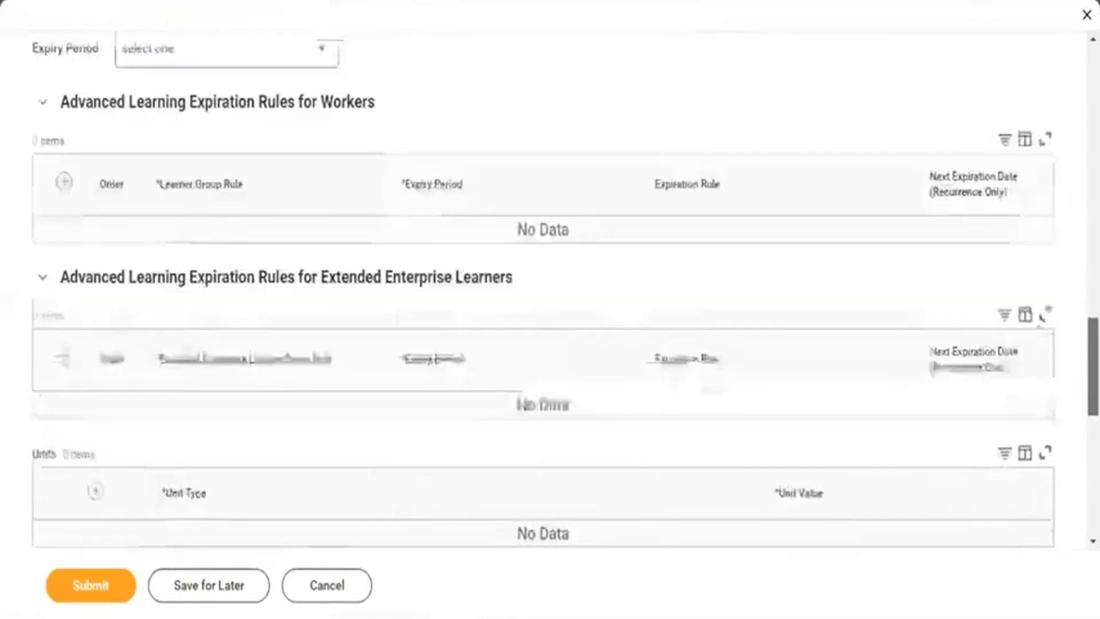
scroll(543, 289, "up", 15)
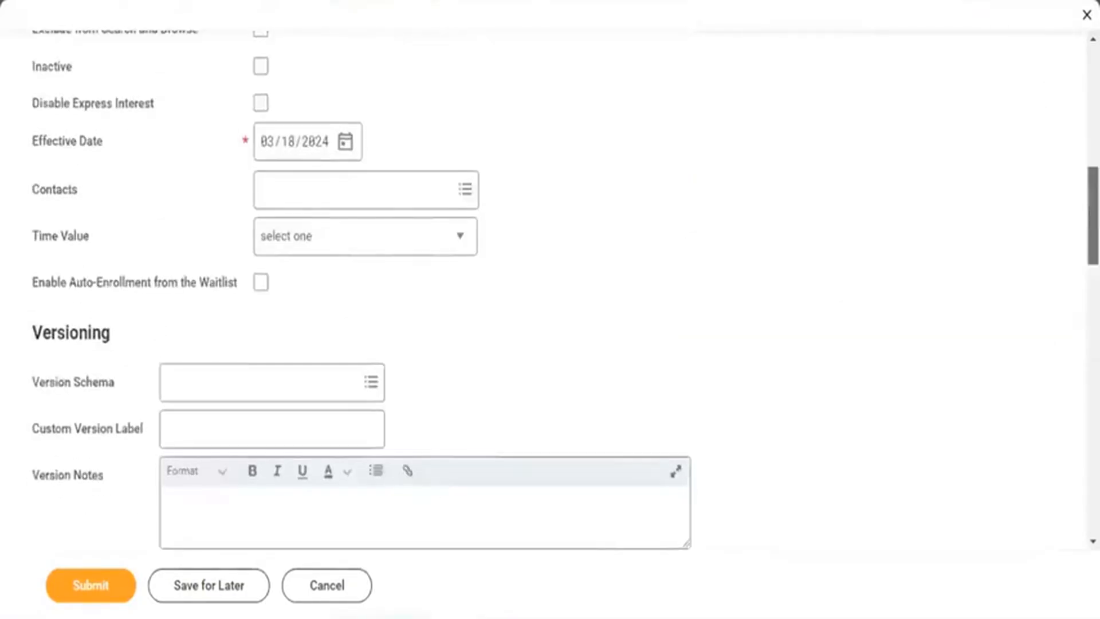
scroll(543, 289, "up", 7)
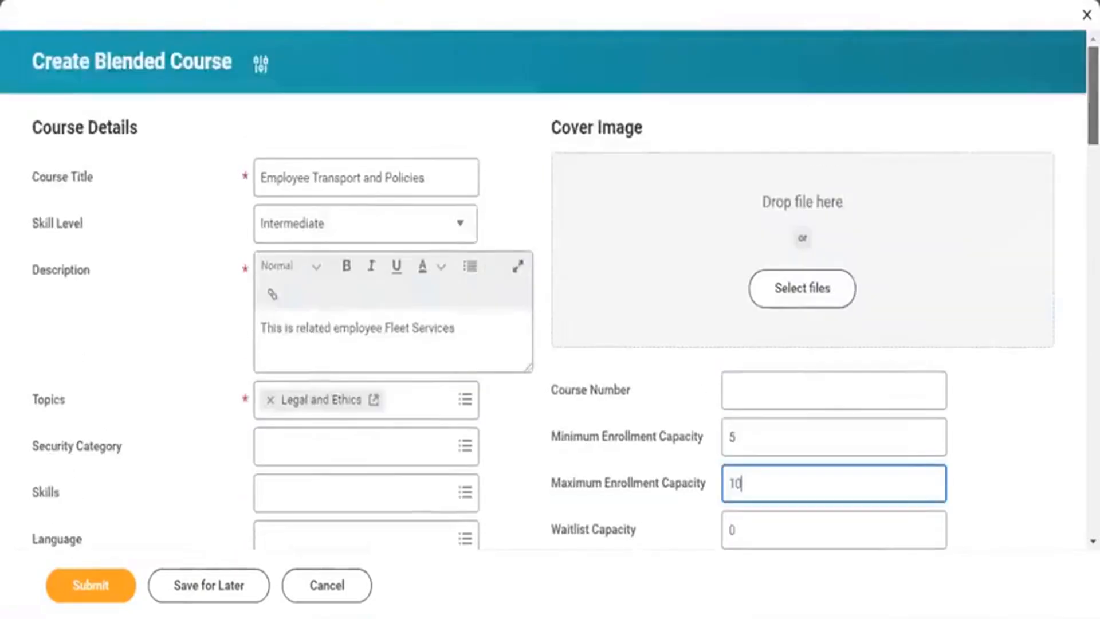
scroll(543, 289, "down", 2)
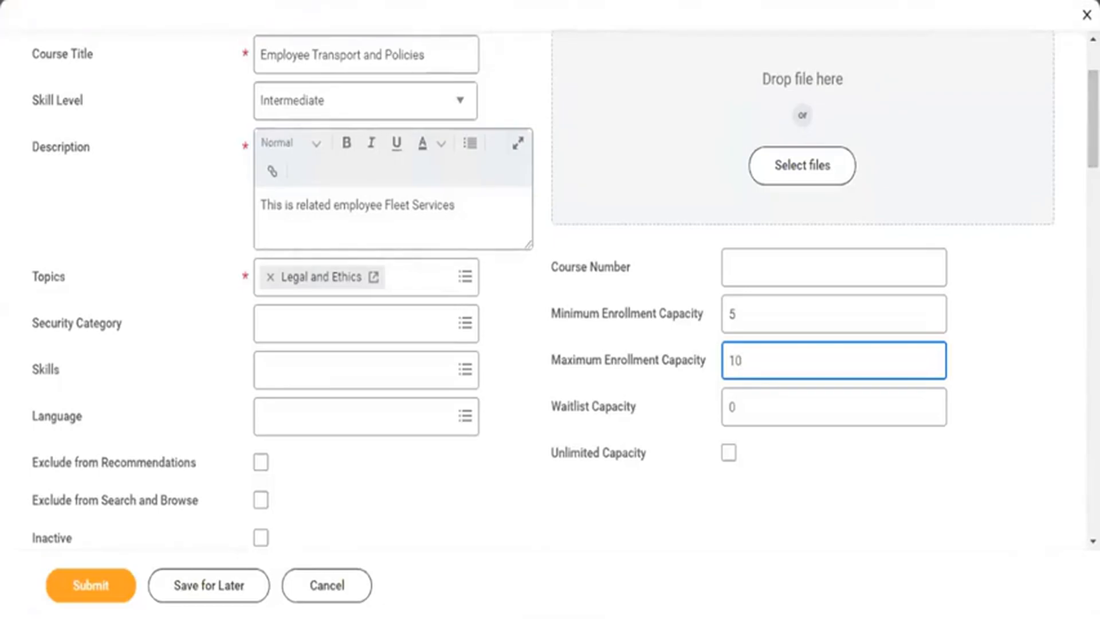
scroll(550, 287, "down", 6)
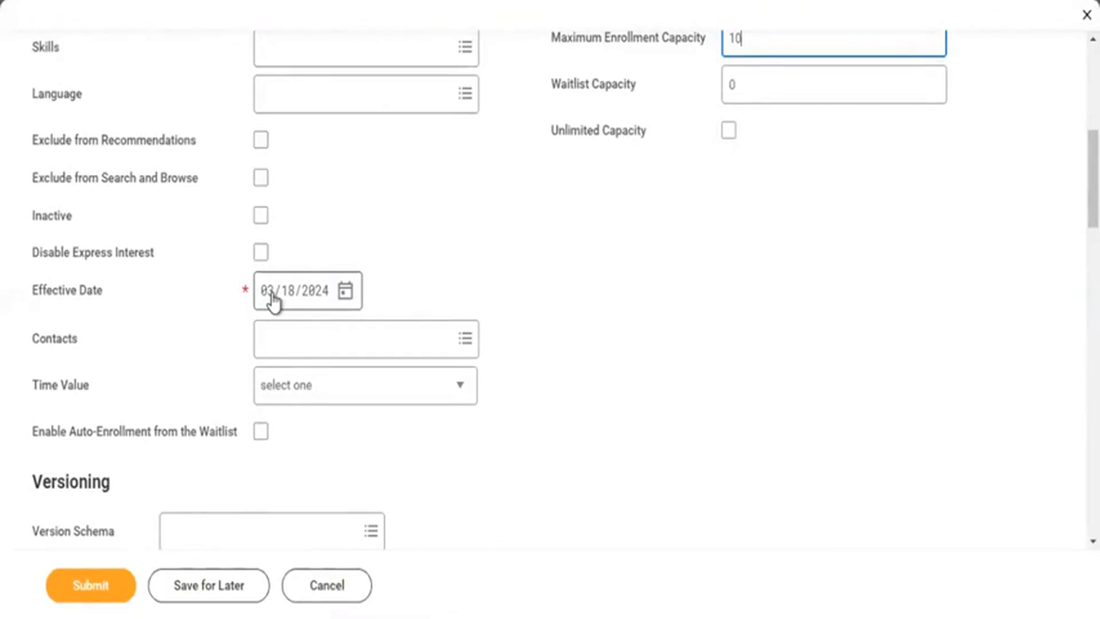
Examine the units offered for the course's Time Value without choosing one.
left_click(326, 396)
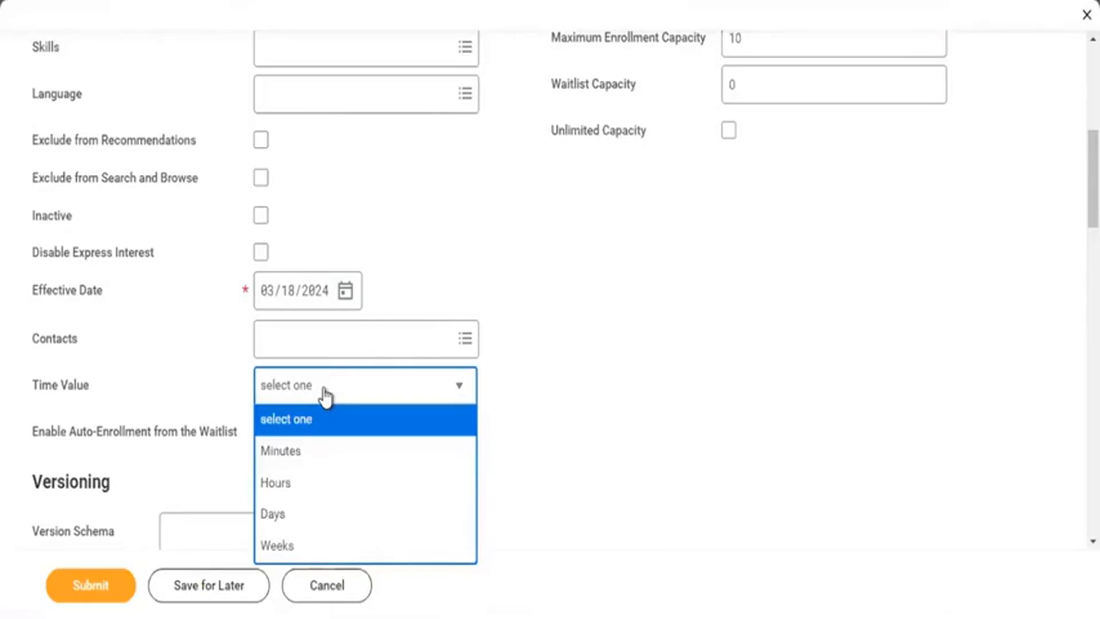
left_click(584, 348)
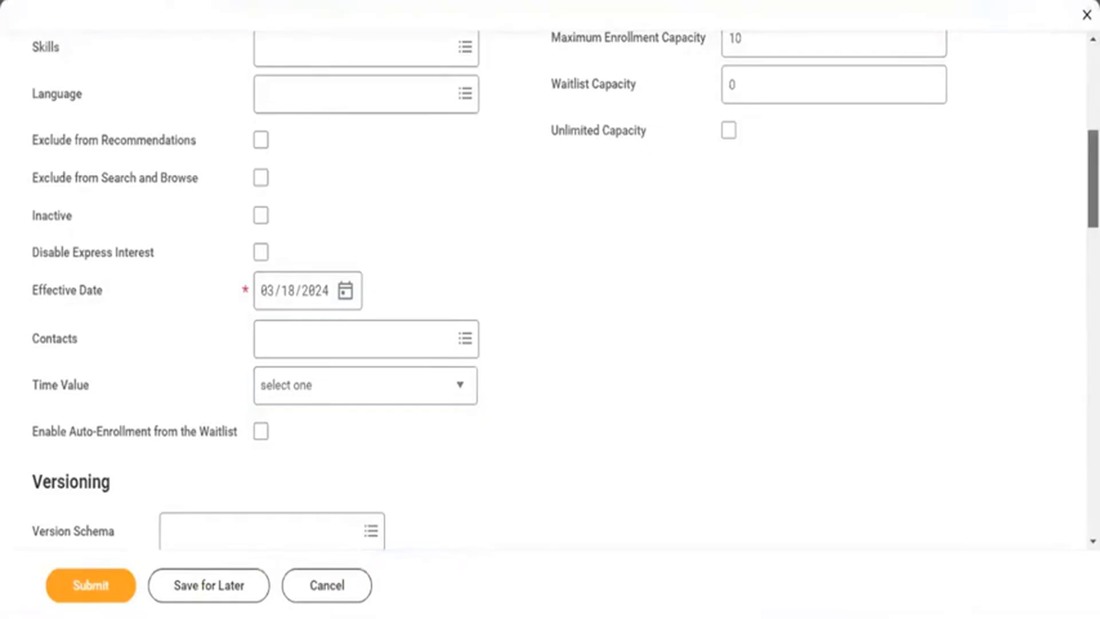
scroll(716, 114, "down", 3)
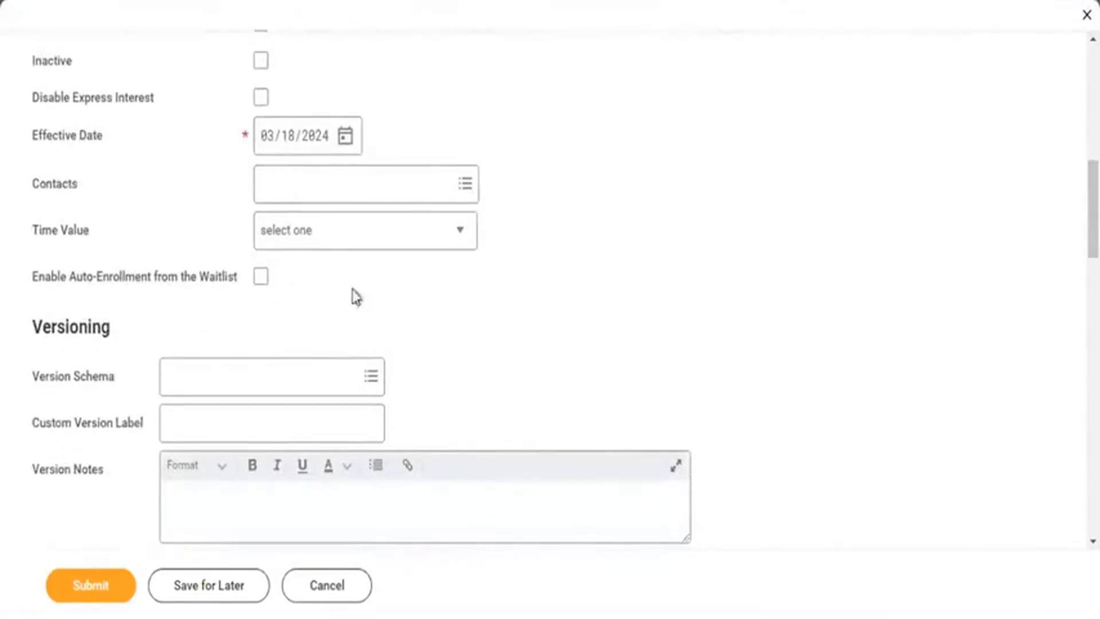
left_click(327, 226)
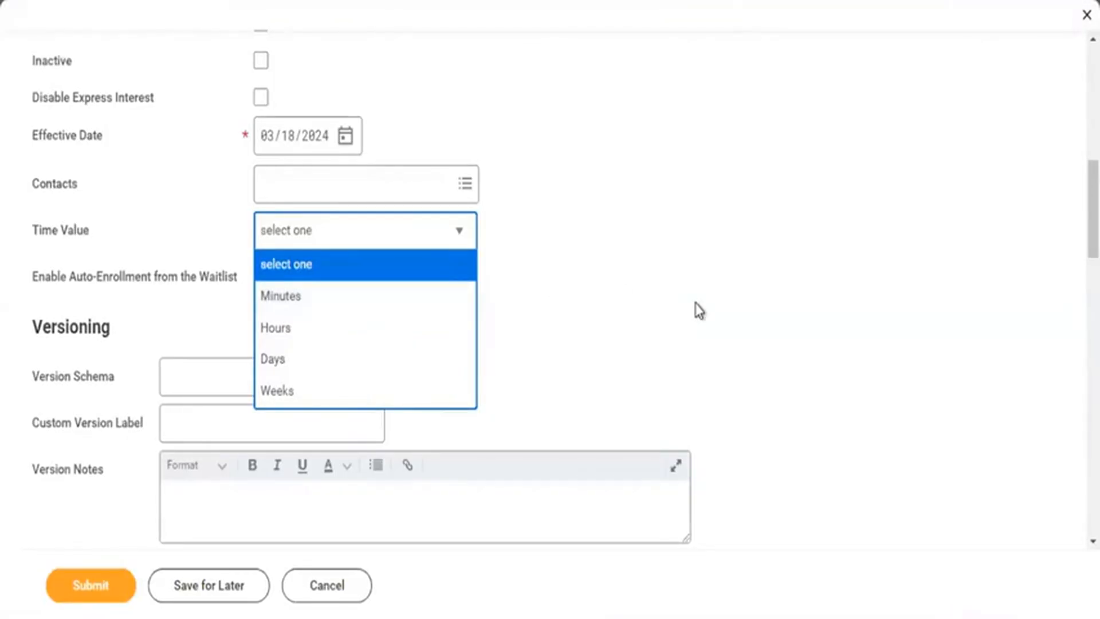
left_click(708, 352)
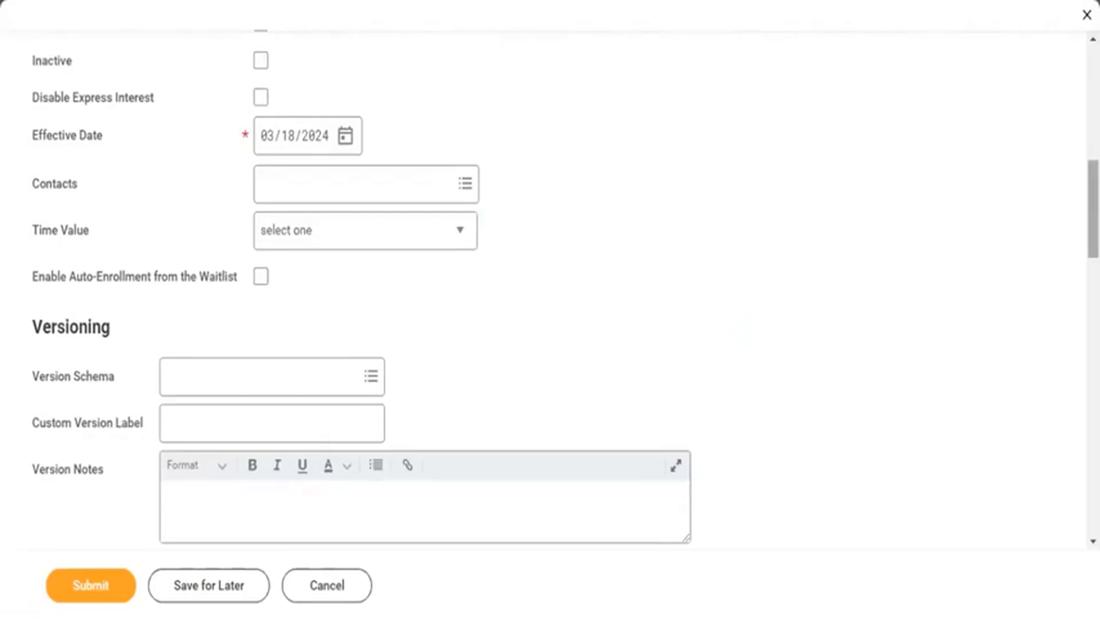
Set the retrain window to 10 with Weeks as the period before expiration.
scroll(550, 287, "down", 8)
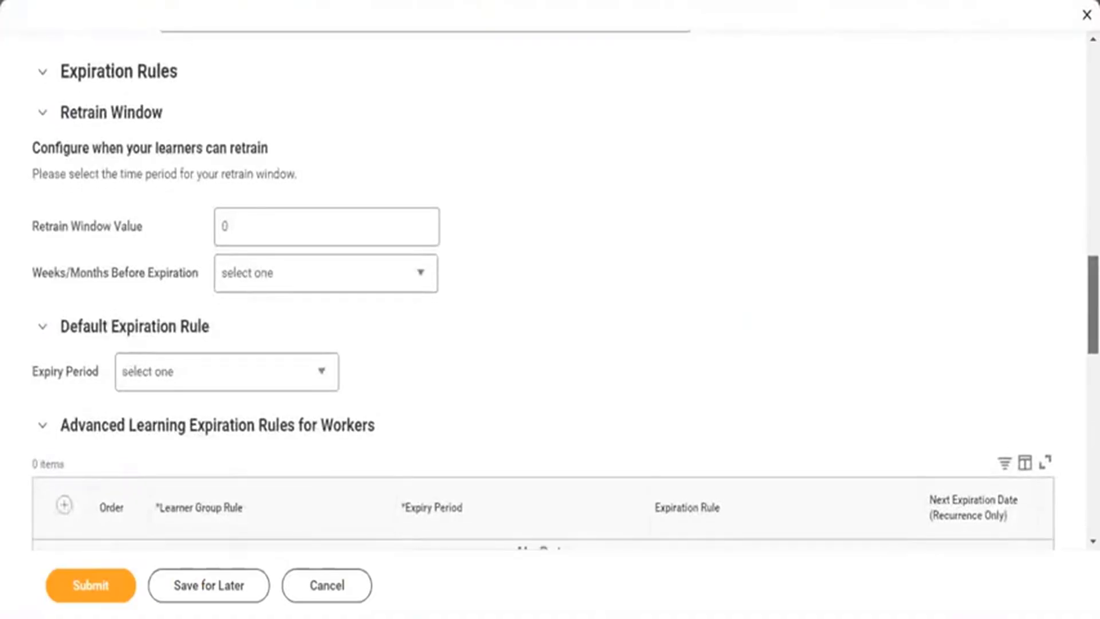
scroll(831, 256, "down", 2)
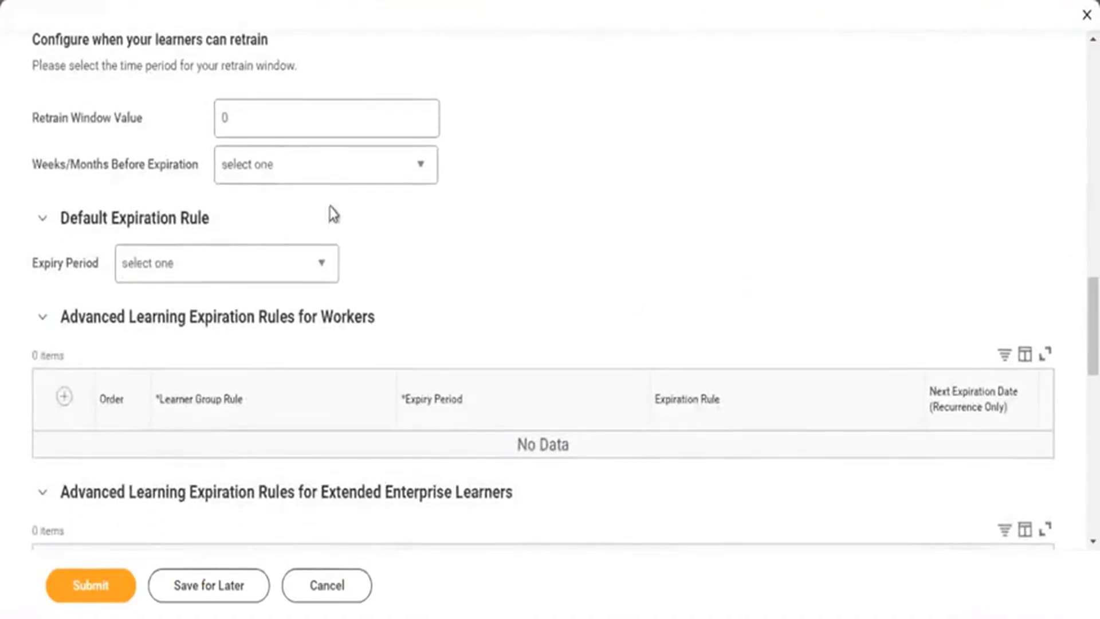
left_click(332, 165)
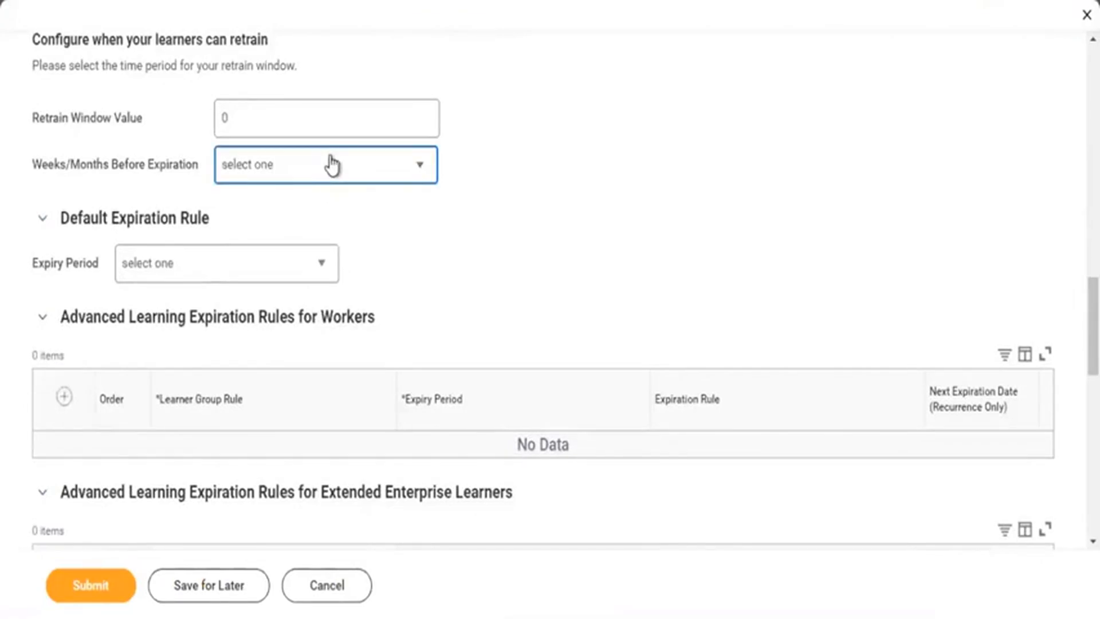
left_click(333, 166)
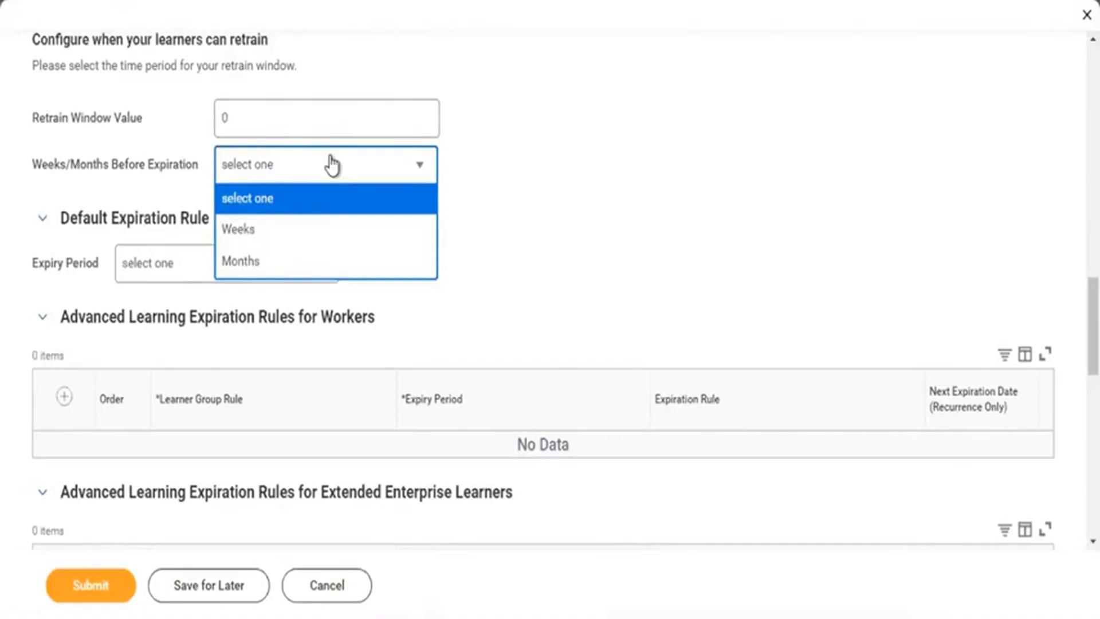
left_click(247, 241)
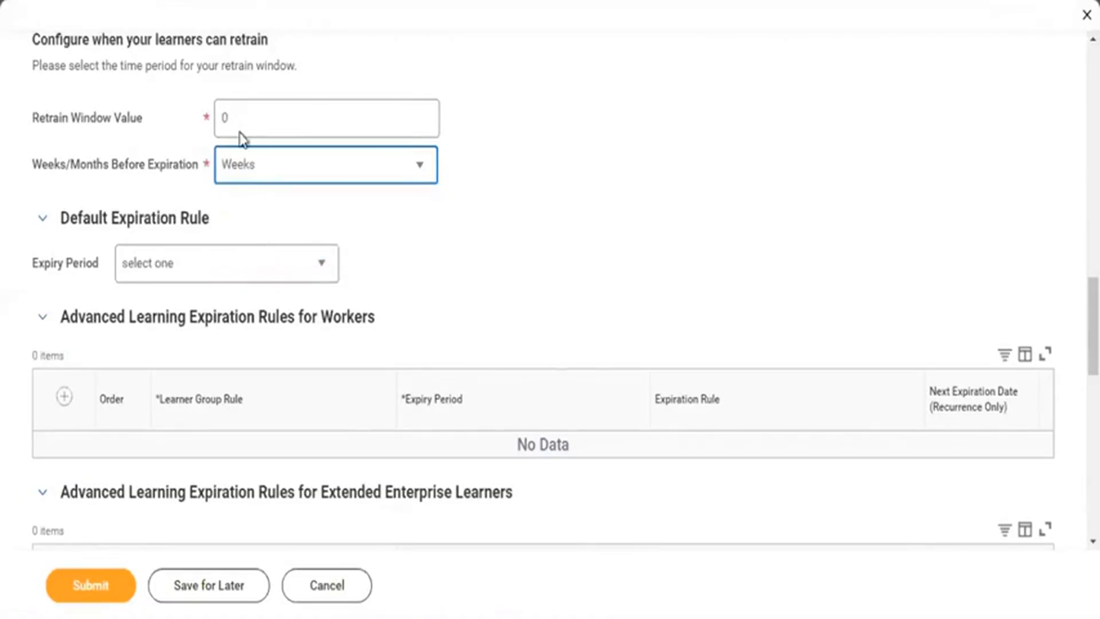
left_click(273, 215)
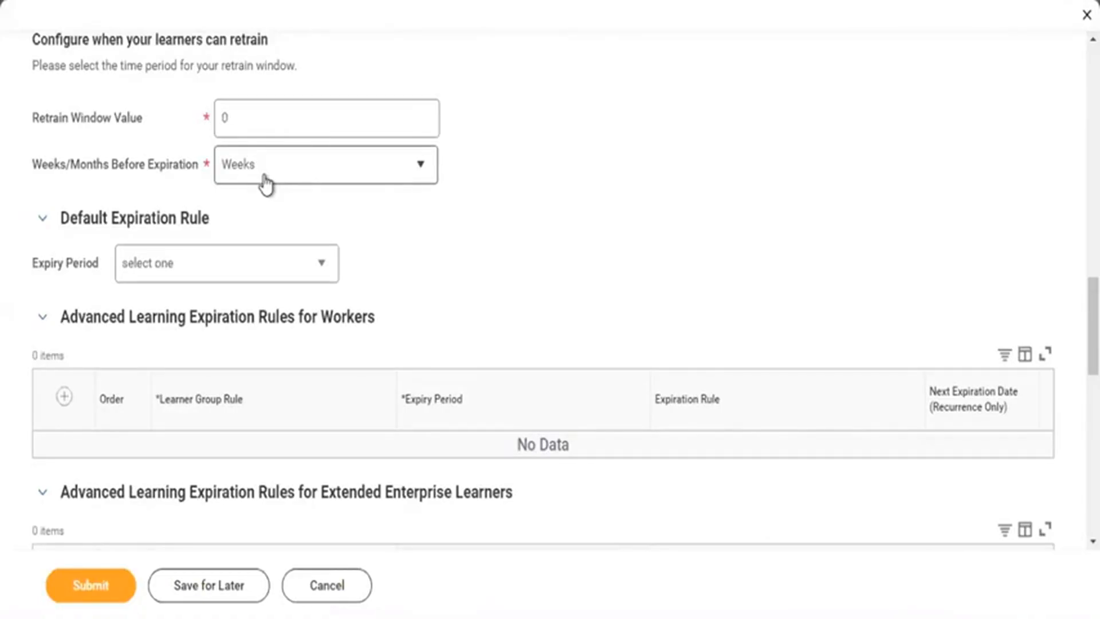
left_click(246, 131)
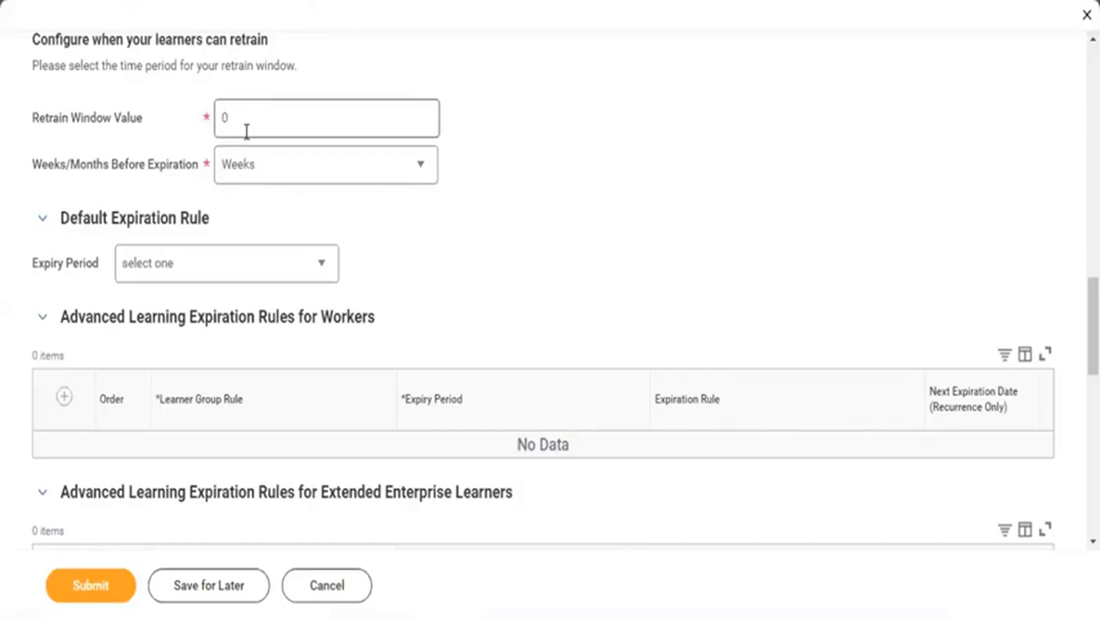
left_click(246, 132)
type("10")
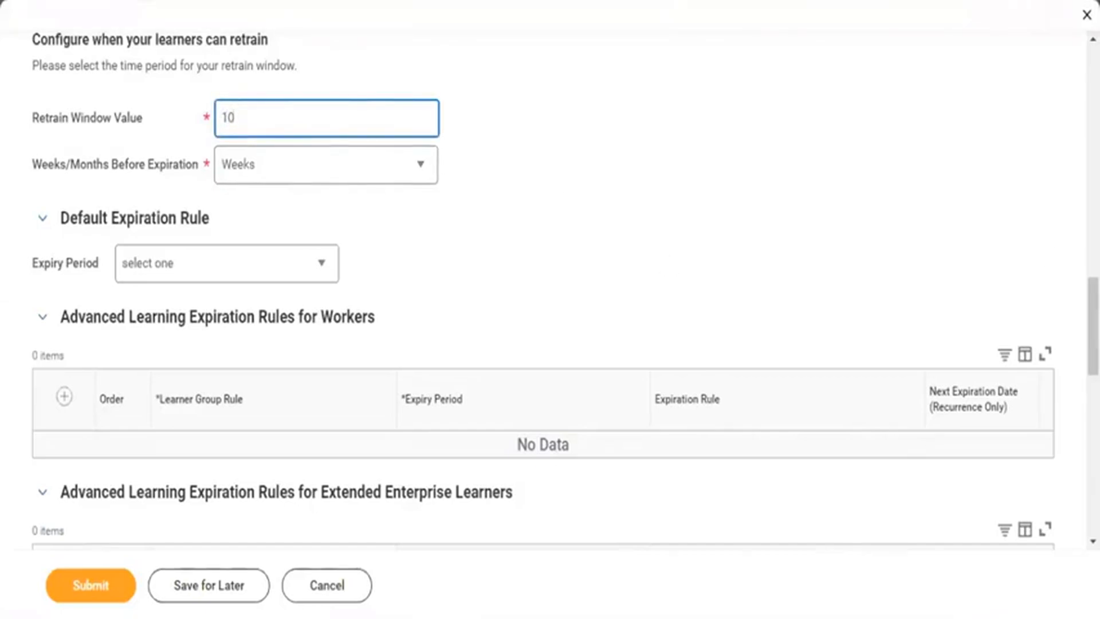
Review the remaining expiration rules, units, cost and competencies sections through to the Lesson Details fields.
scroll(545, 286, "down", 6)
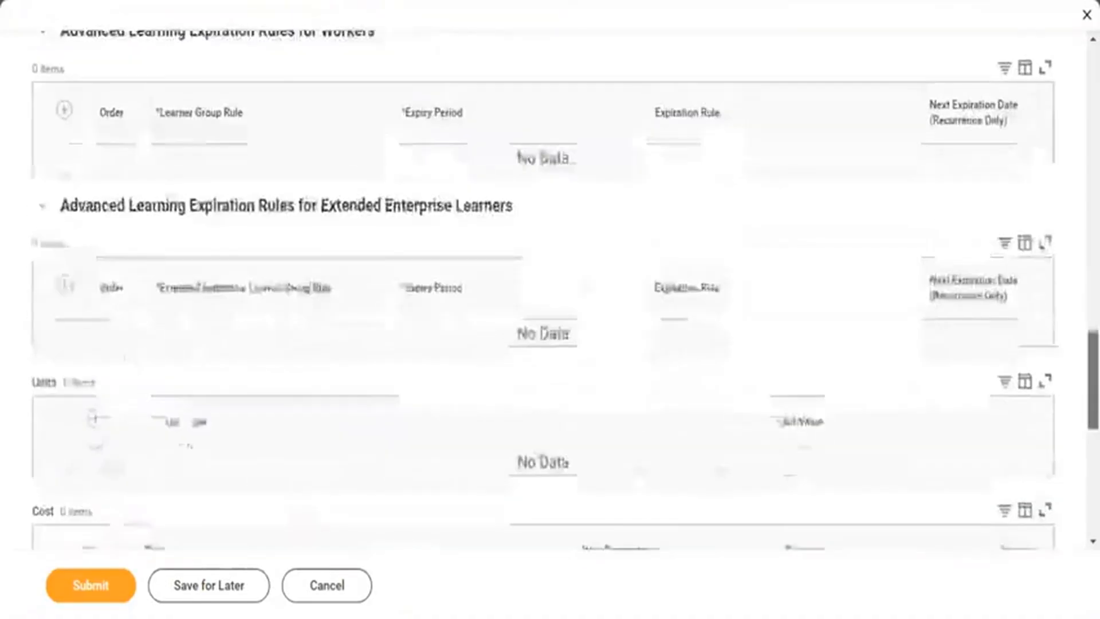
scroll(544, 287, "up", 4)
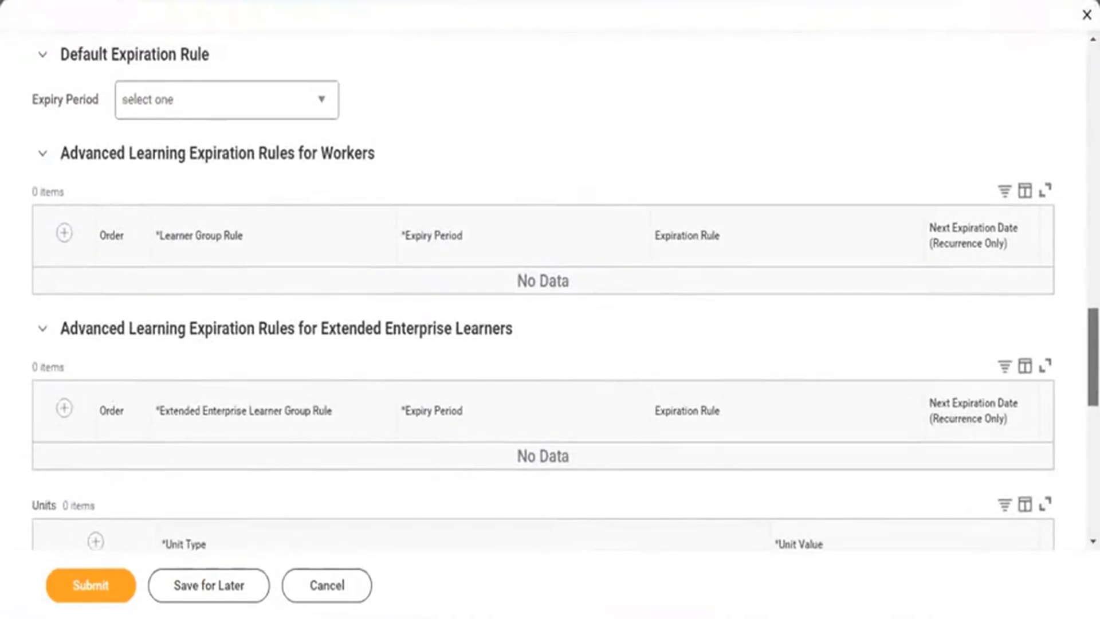
scroll(544, 286, "down", 4)
scroll(543, 287, "down", 1)
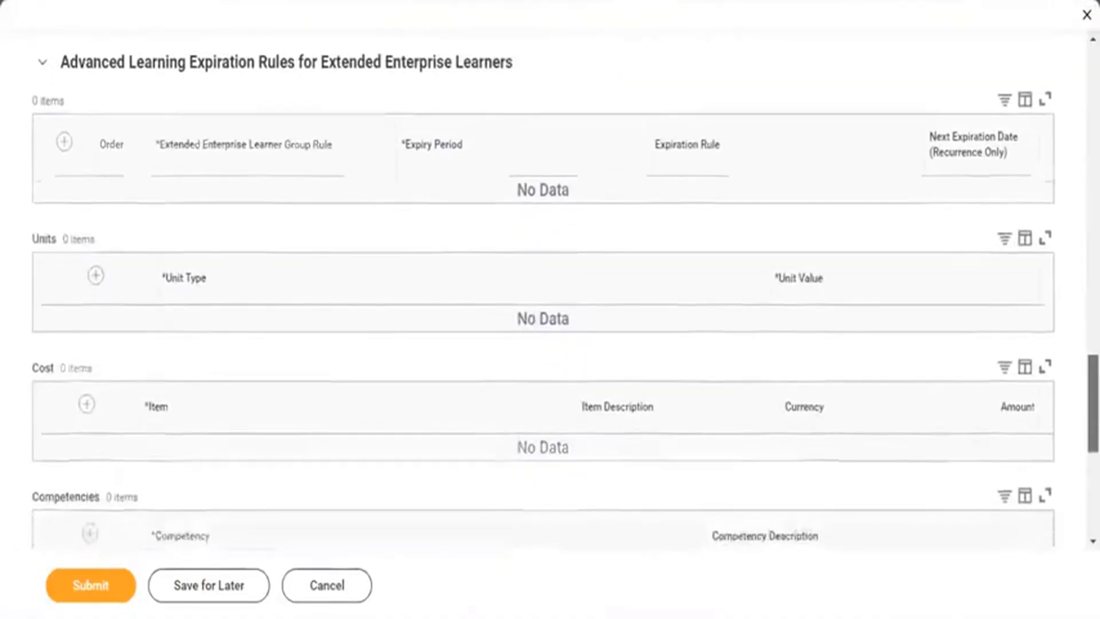
scroll(543, 286, "down", 7)
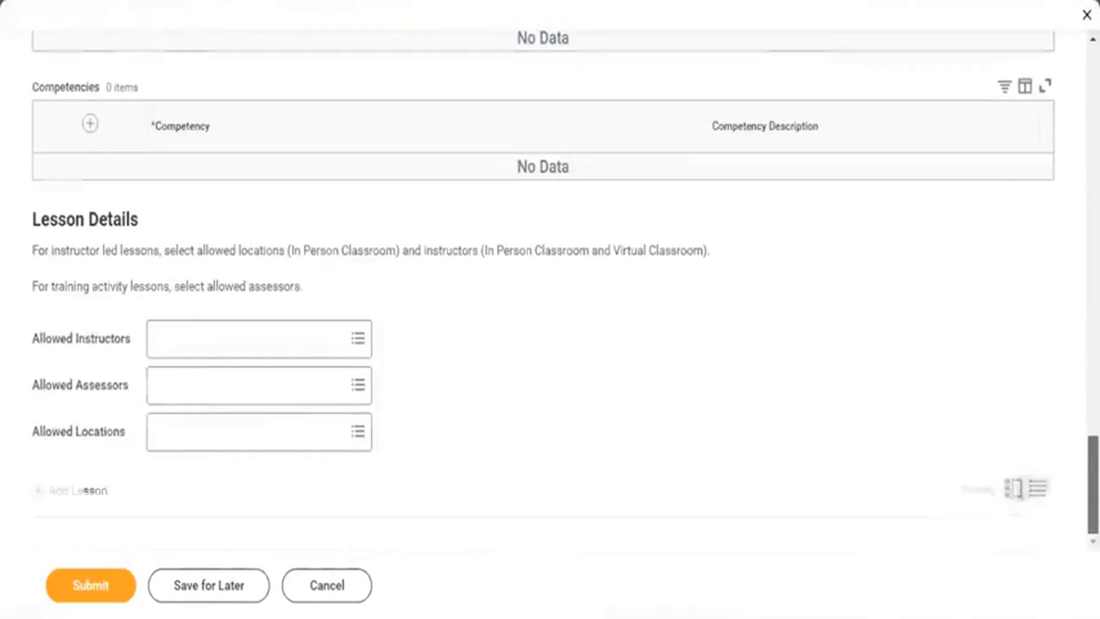
scroll(543, 286, "up", 20)
scroll(543, 286, "down", 20)
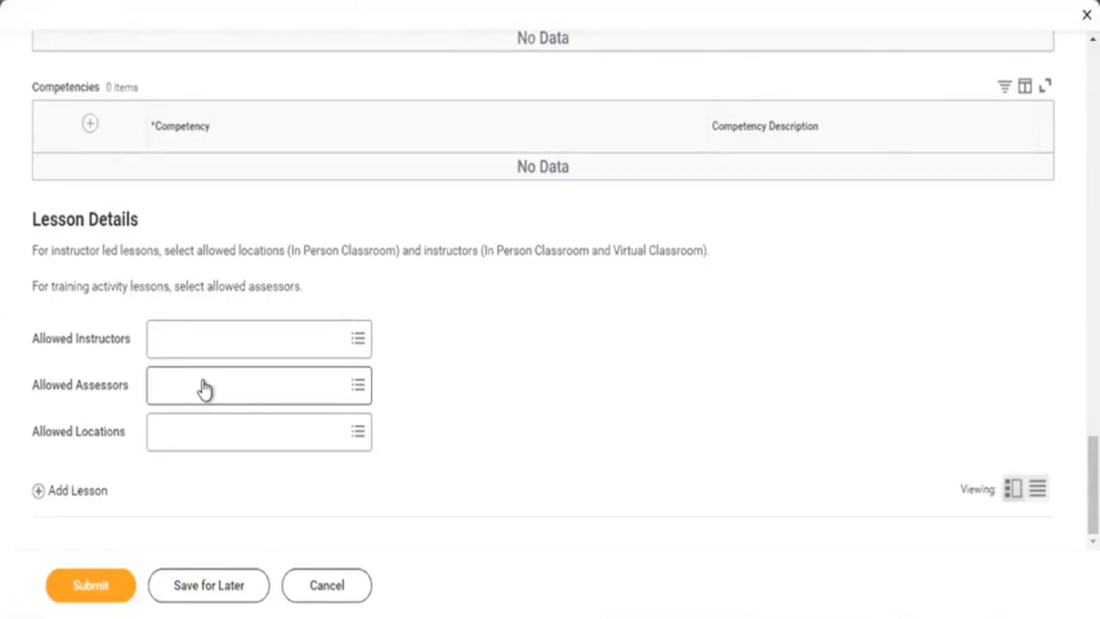
Try to submit the course with an instructor in Allowed Instructors, then remove that instructor.
left_click(195, 349)
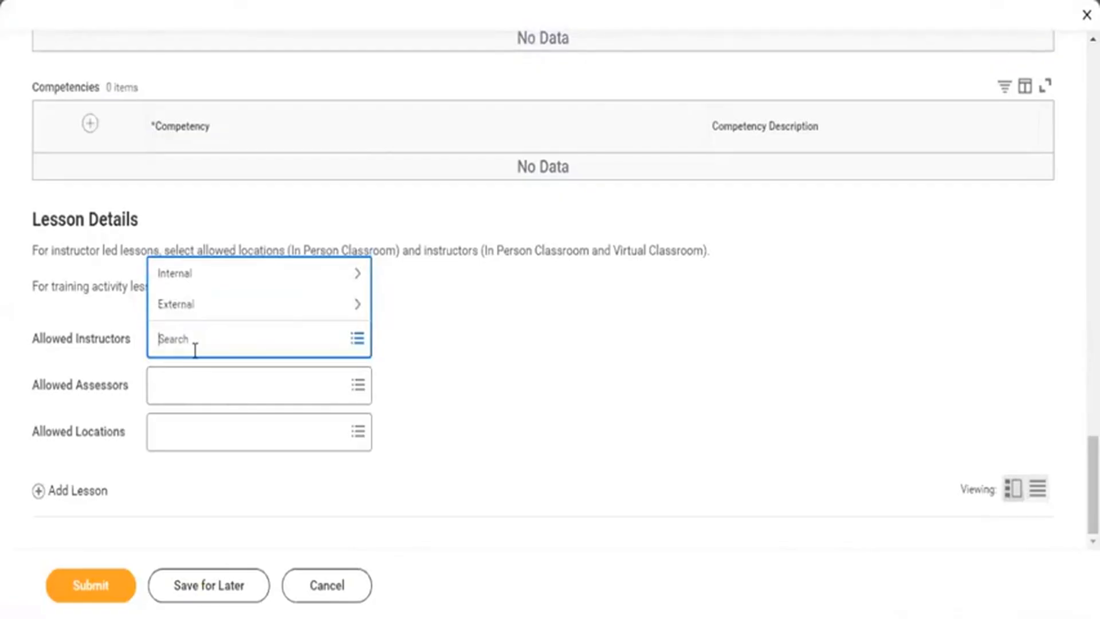
type("john")
key("Return")
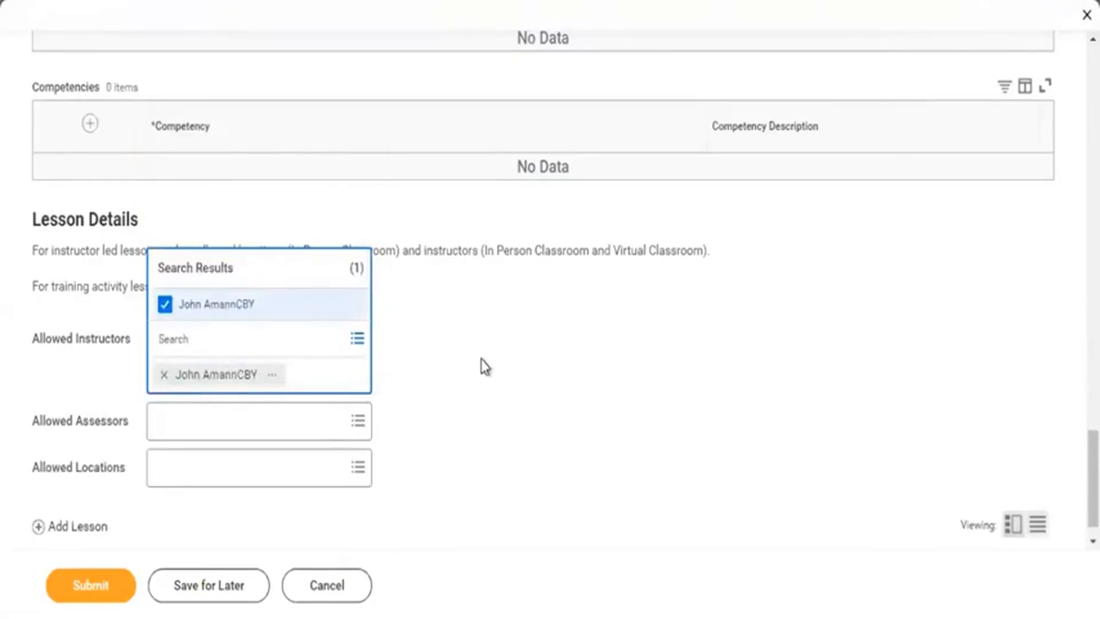
left_click(482, 360)
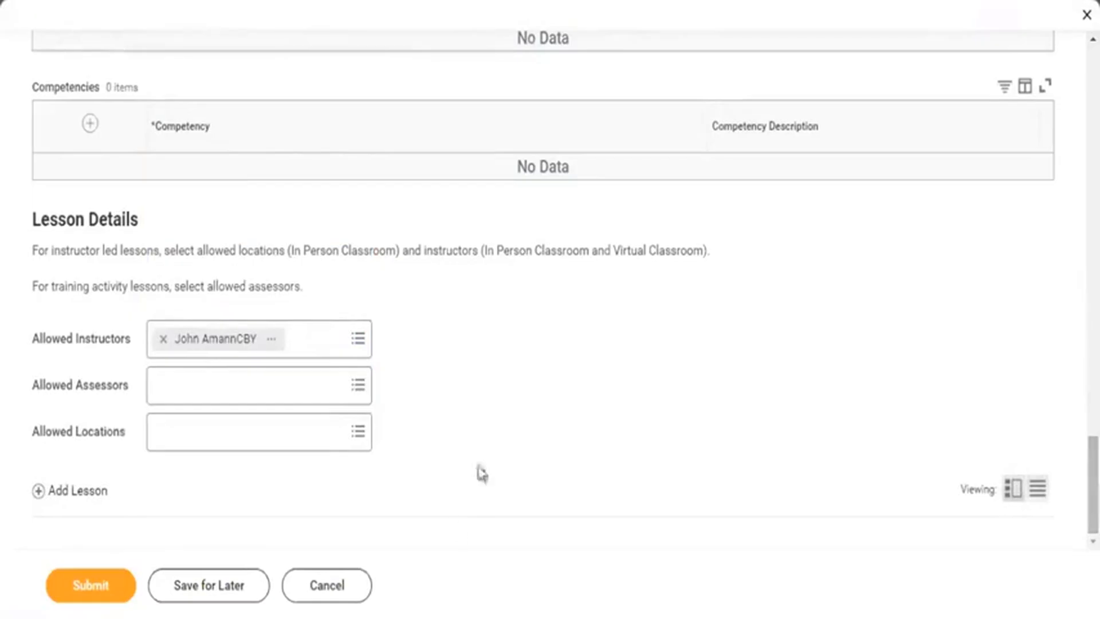
left_click(105, 587)
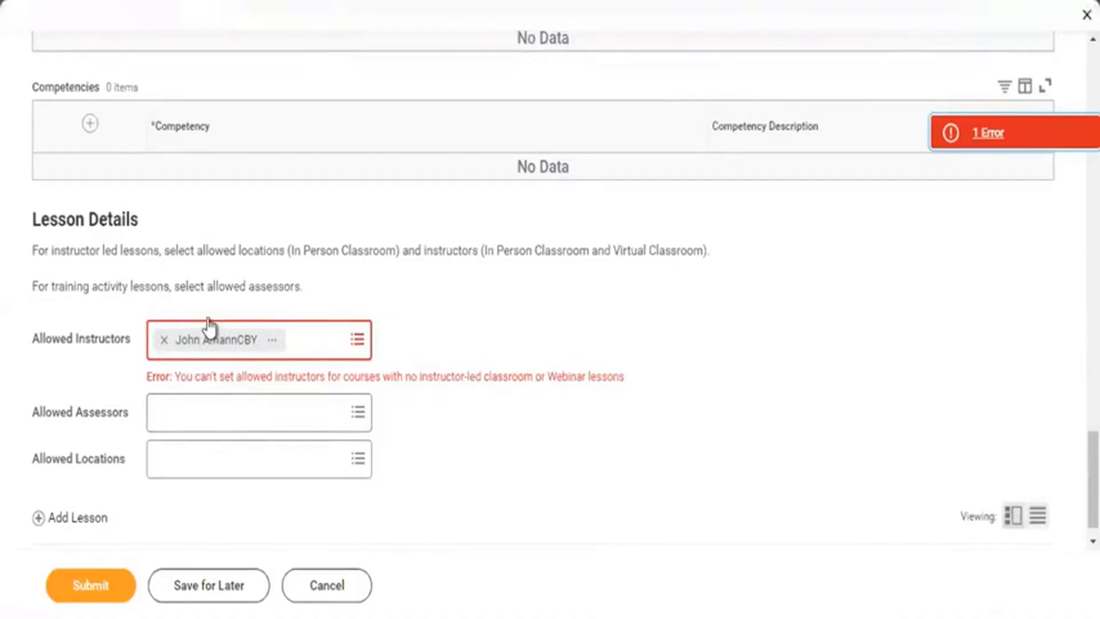
left_click(165, 342)
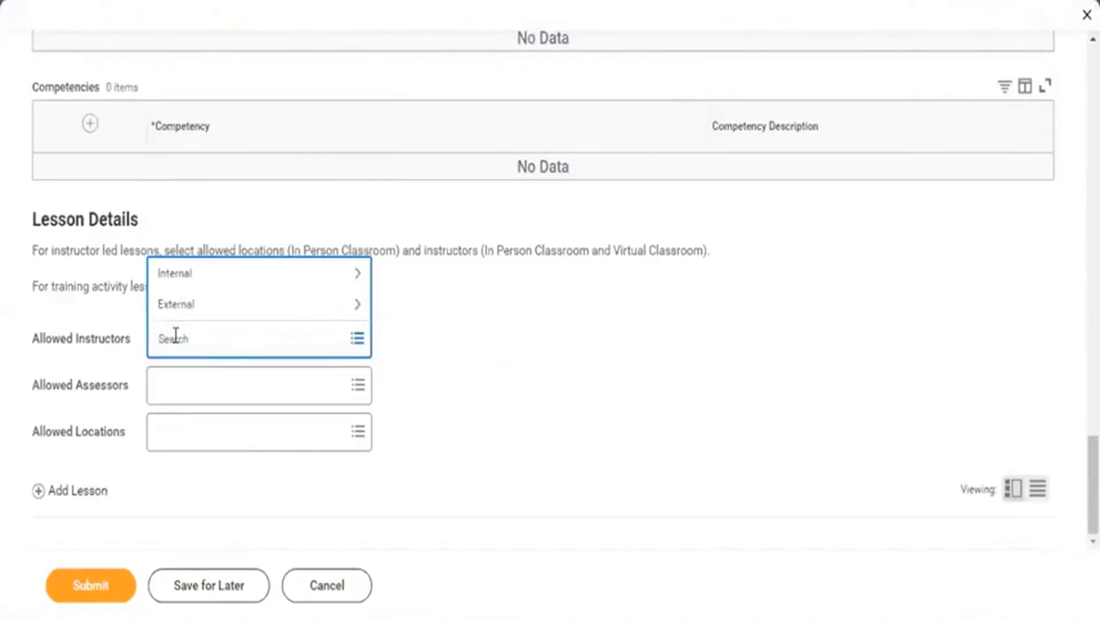
Search by name and through the internal instructors, and add a different person to Allowed Instructors.
type("F")
type("raveen")
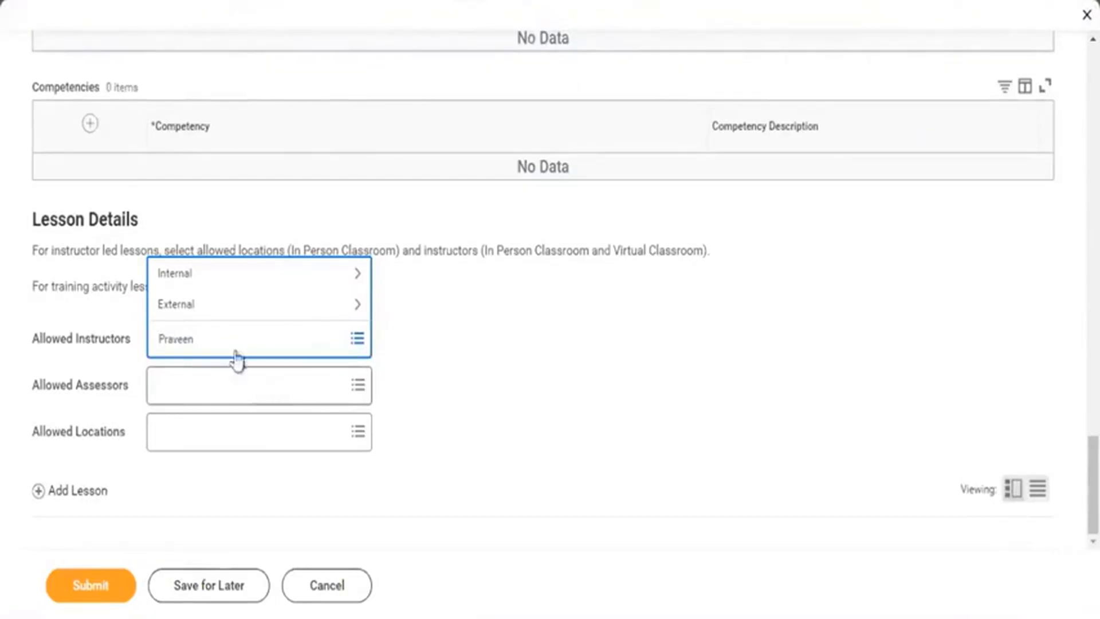
double_click(211, 343)
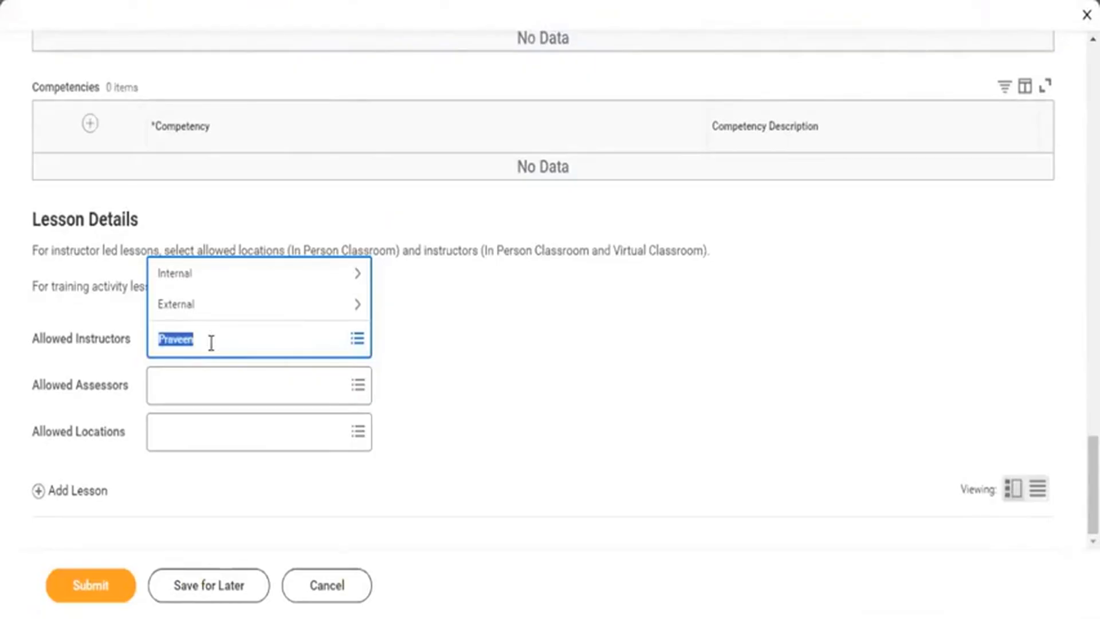
key("BackSpace")
left_click(185, 274)
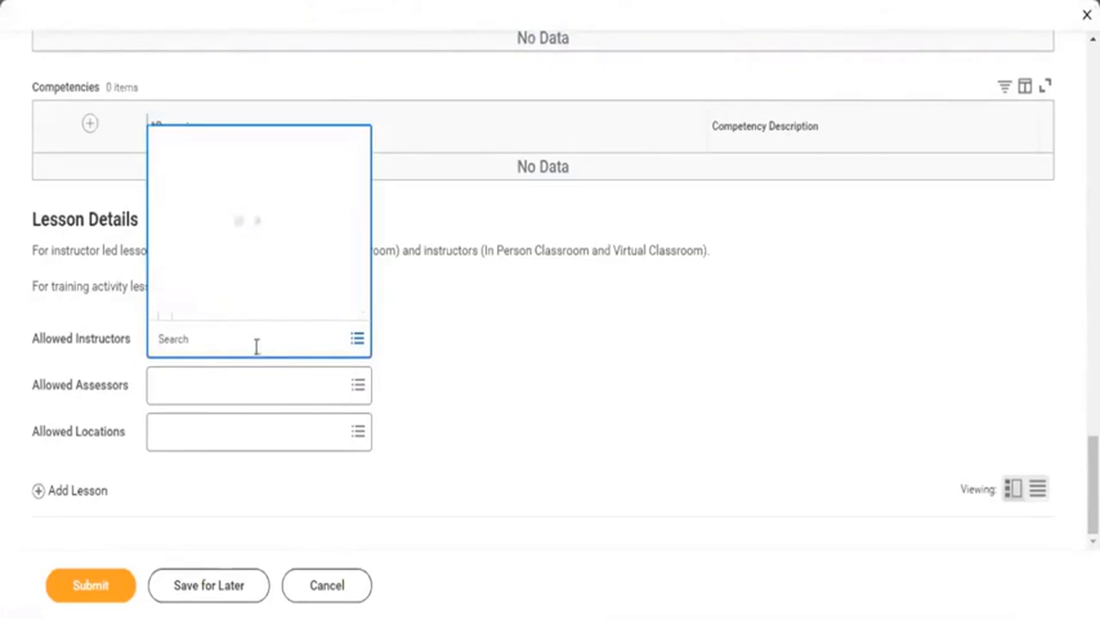
scroll(363, 184, "down", 10)
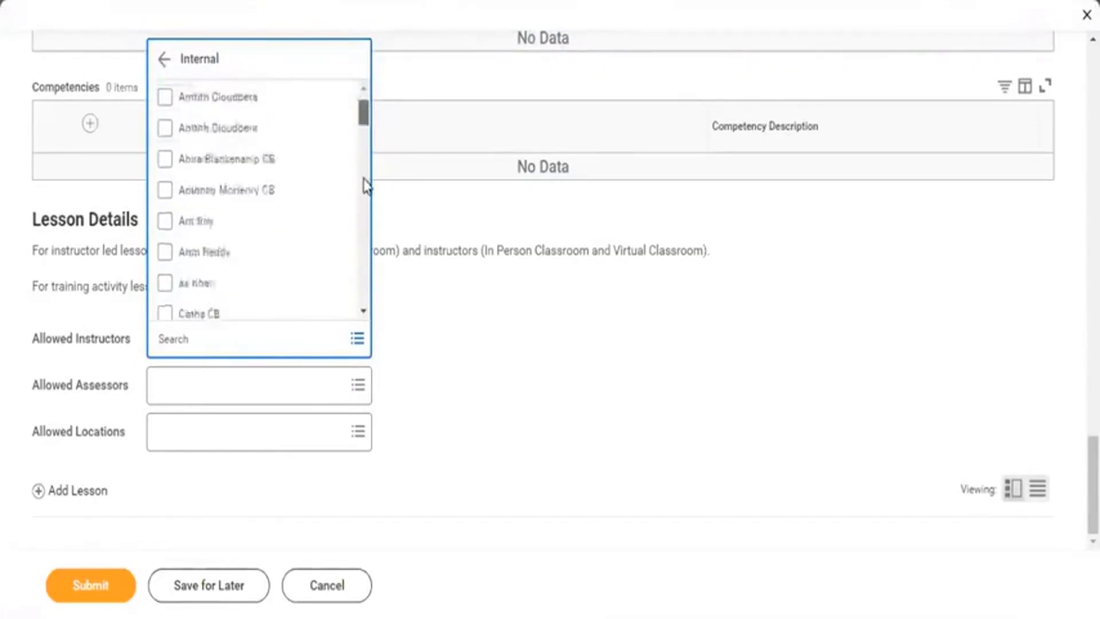
left_click_drag(364, 190, 365, 208)
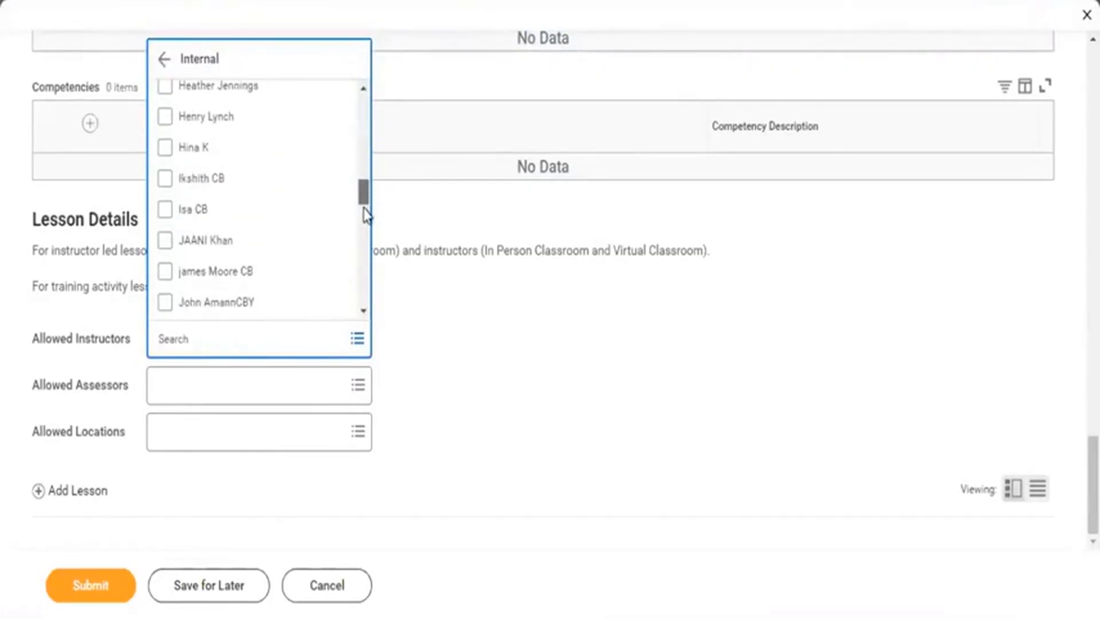
left_click(220, 342)
type("Amit")
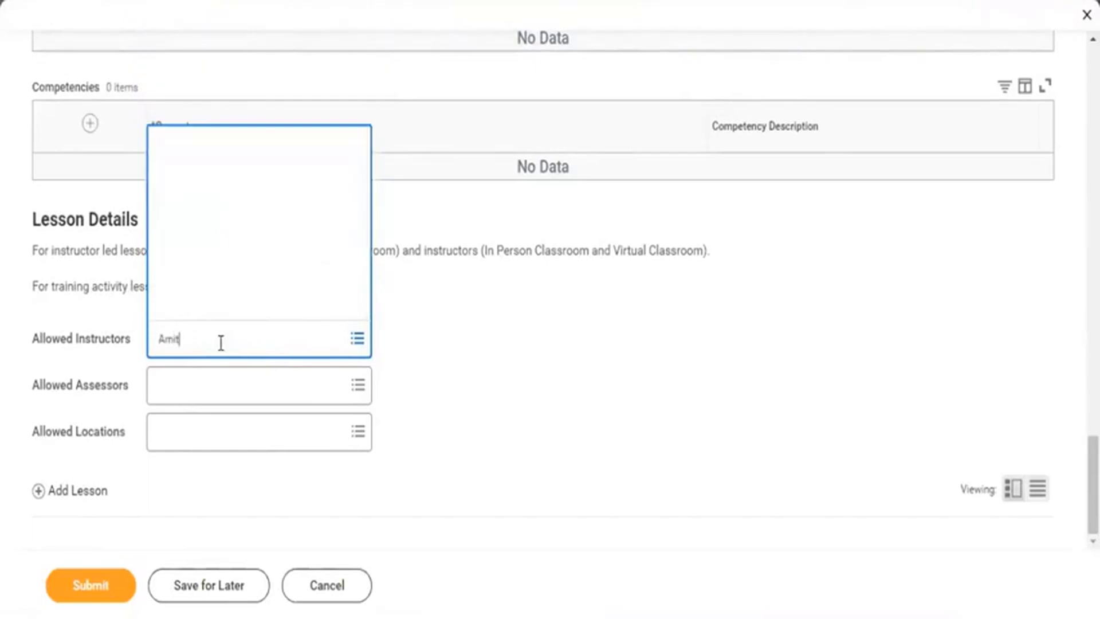
key("Return")
left_click(443, 352)
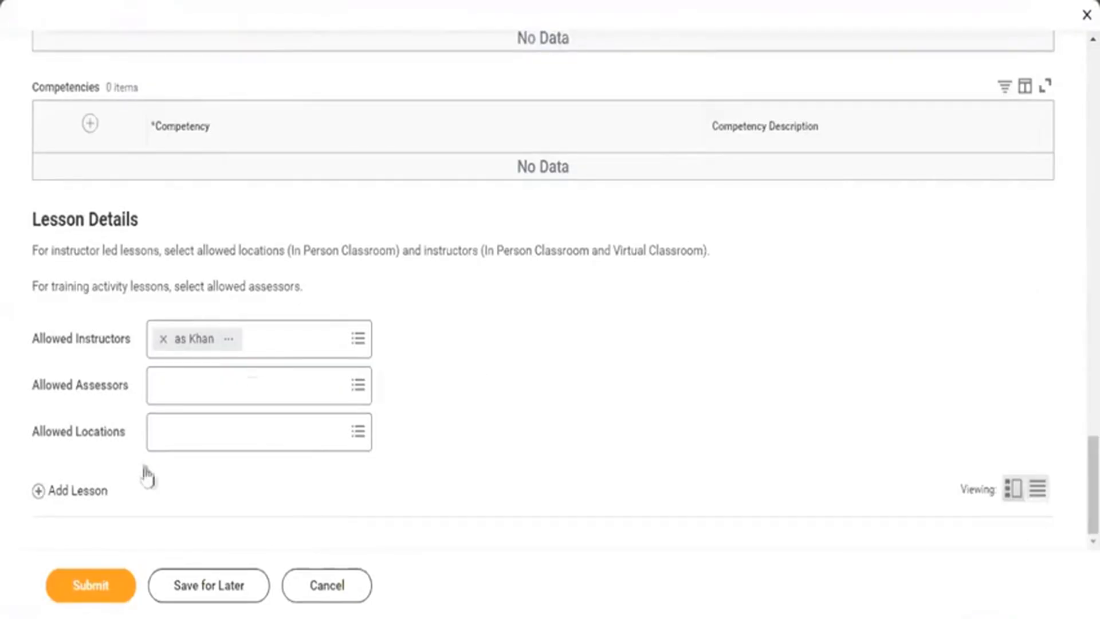
Add an In Person Classroom (Instructor Led) lesson to the course and look over its settings.
left_click(79, 494)
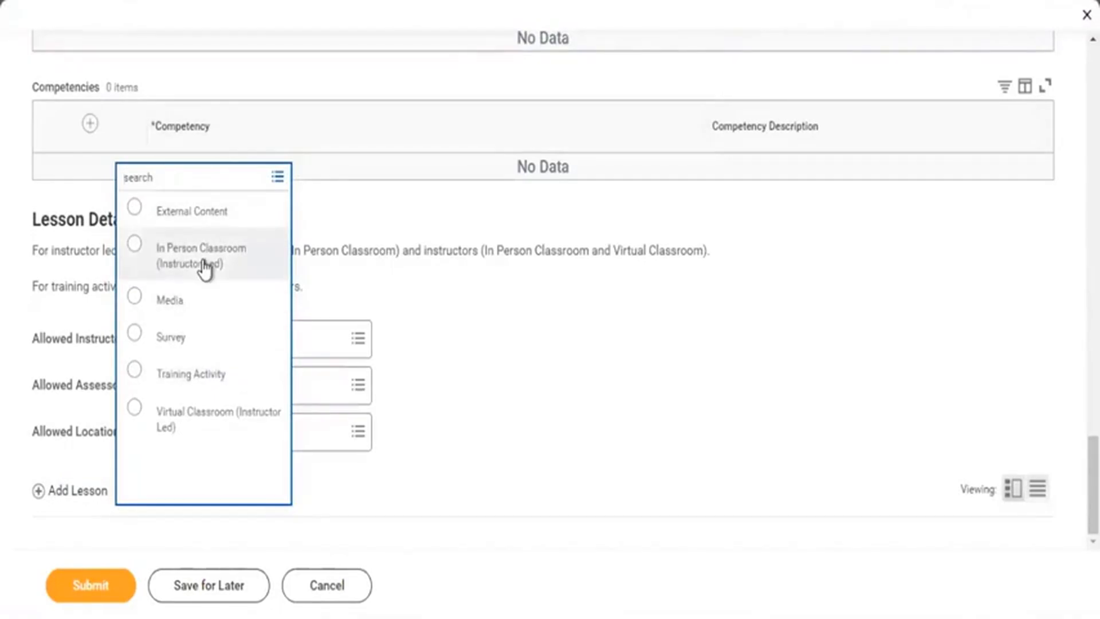
left_click(202, 255)
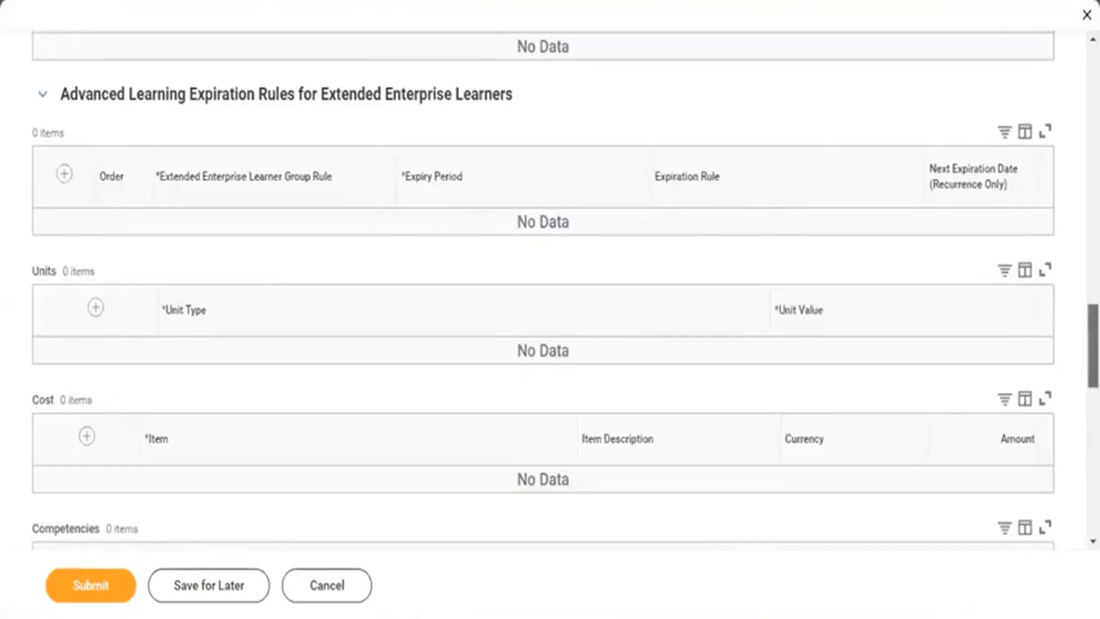
scroll(544, 287, "down", 15)
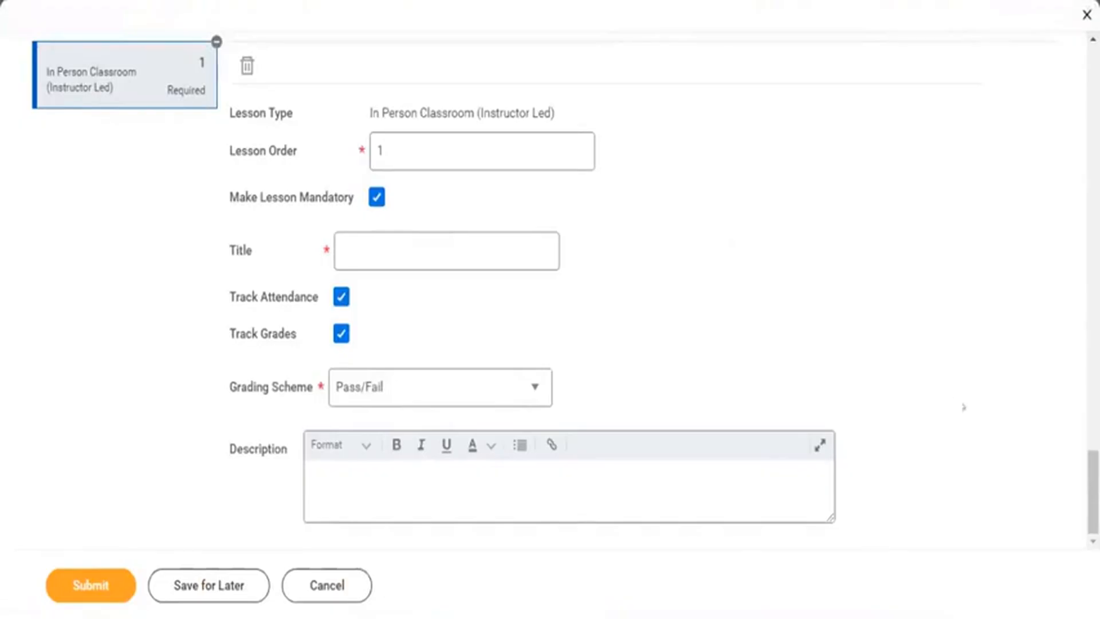
scroll(785, 373, "up", 4)
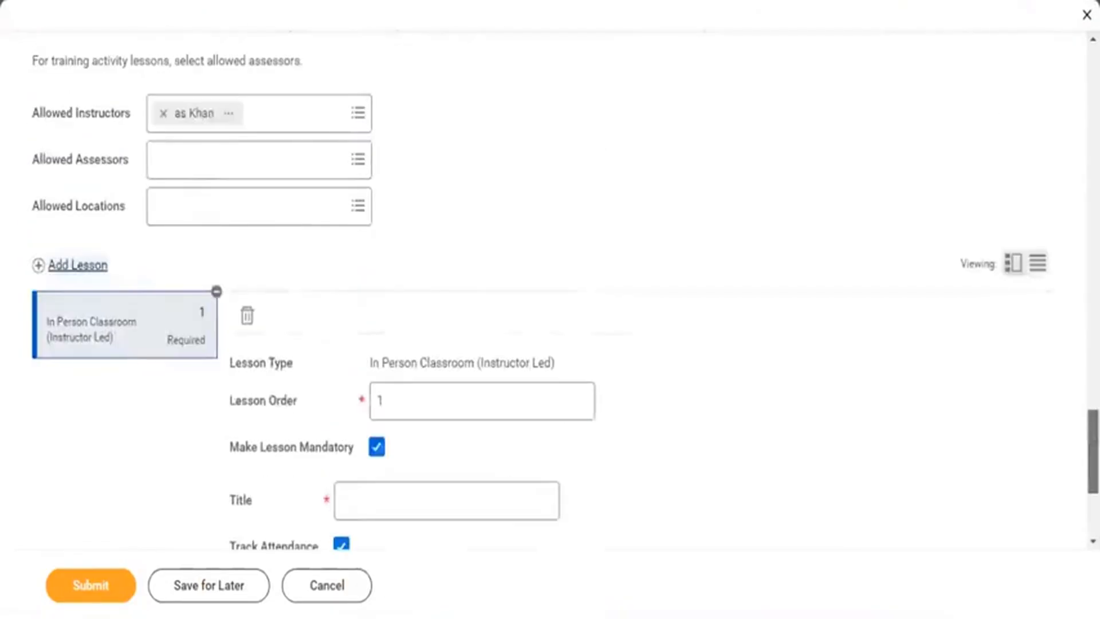
Add a second In Person Classroom (Instructor Led) lesson to the course.
left_click(79, 270)
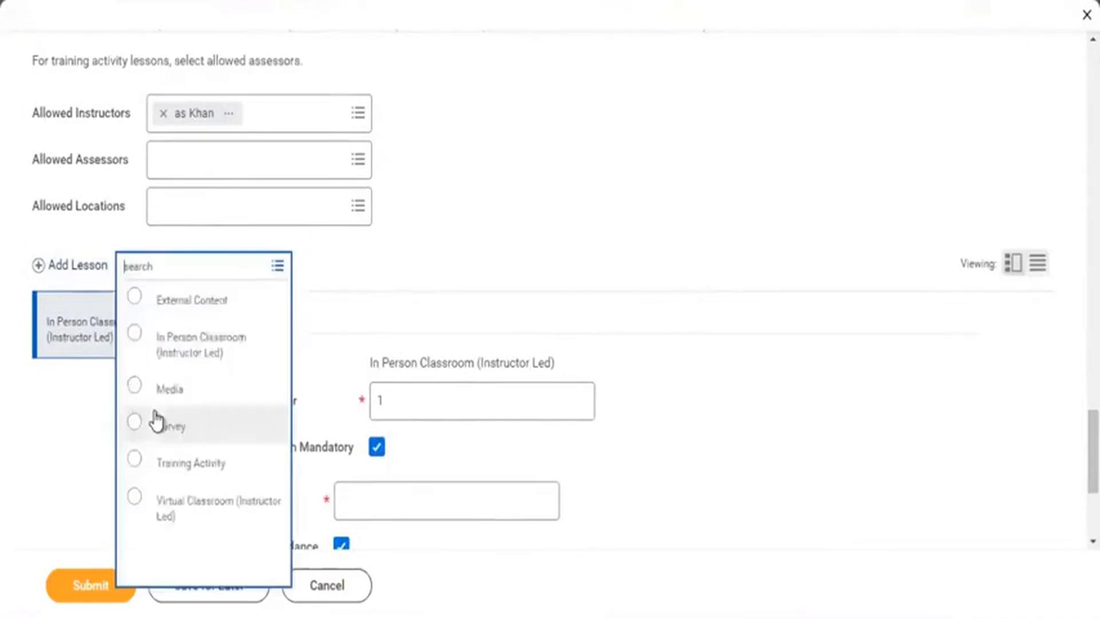
left_click(432, 394)
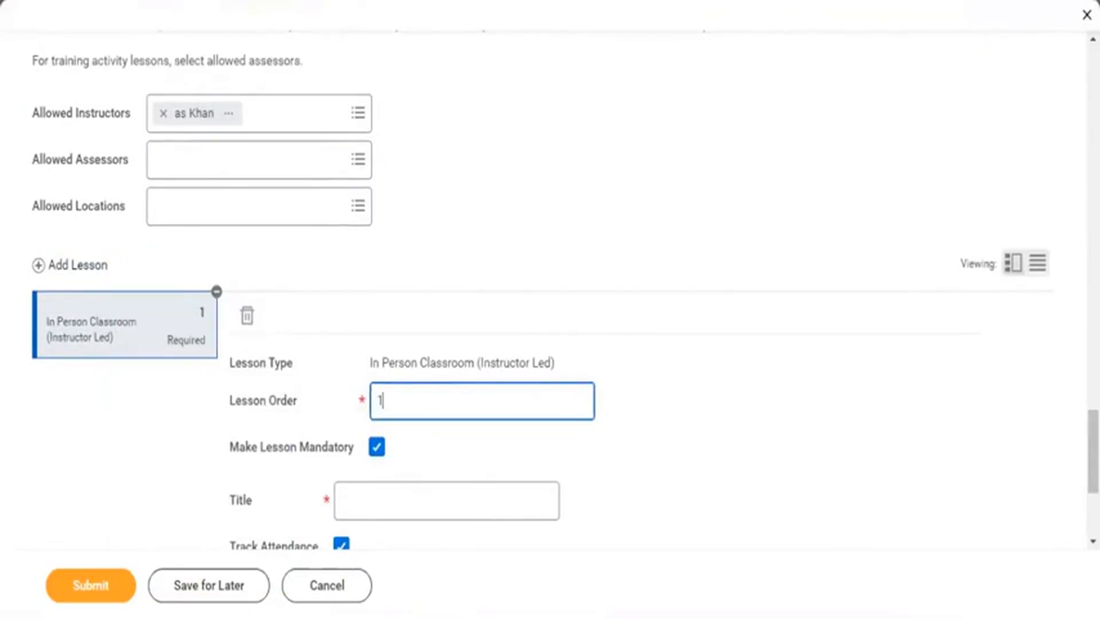
left_click_drag(1093, 452, 1093, 492)
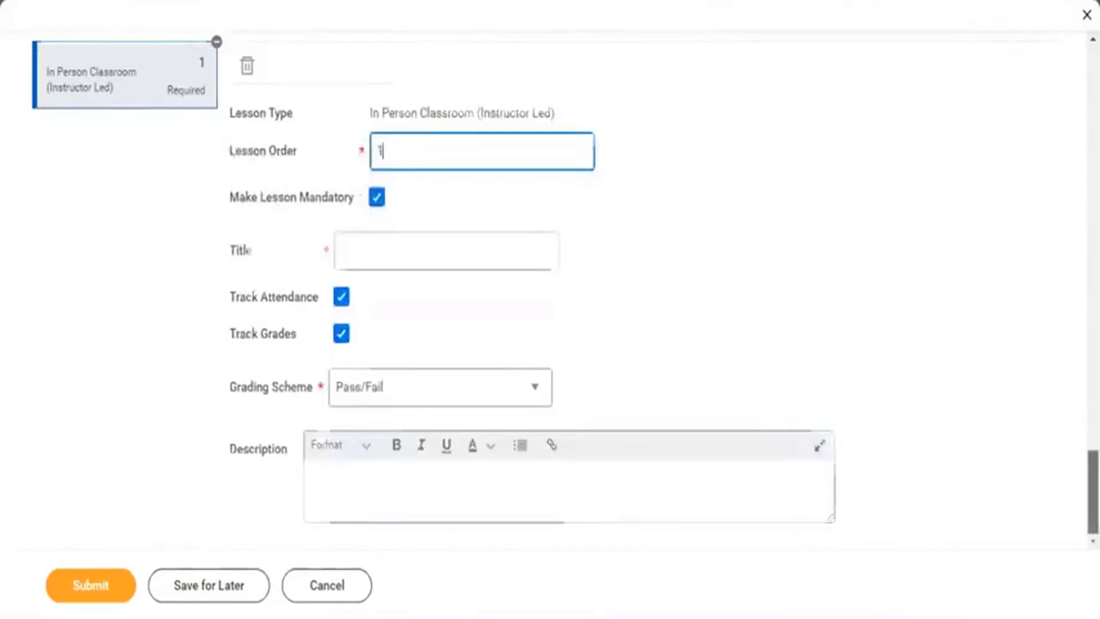
scroll(739, 377, "up", 5)
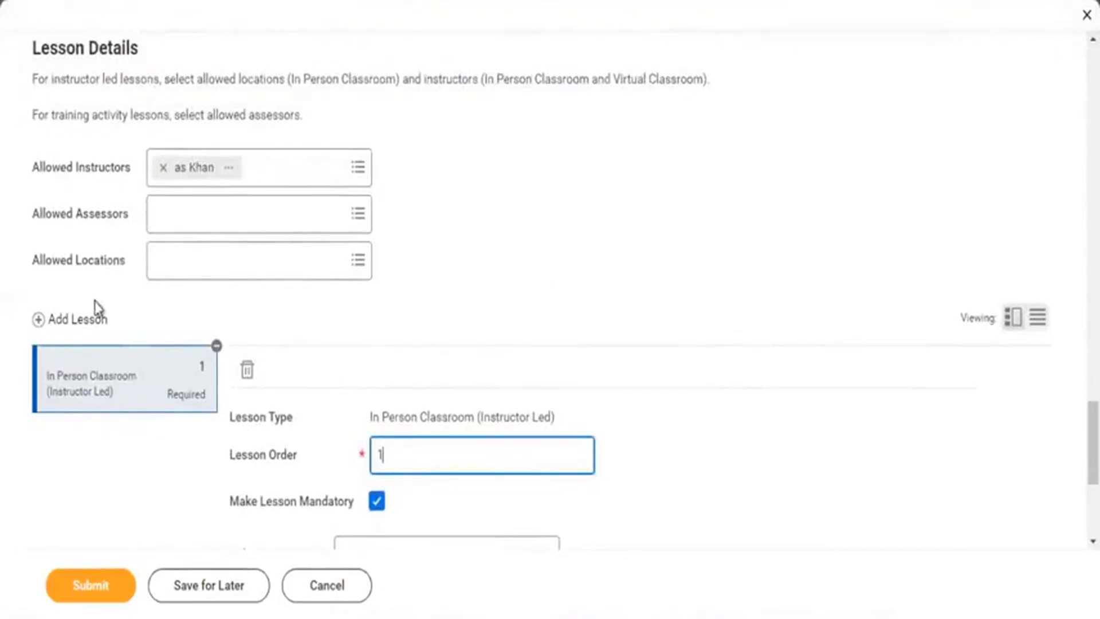
left_click(86, 323)
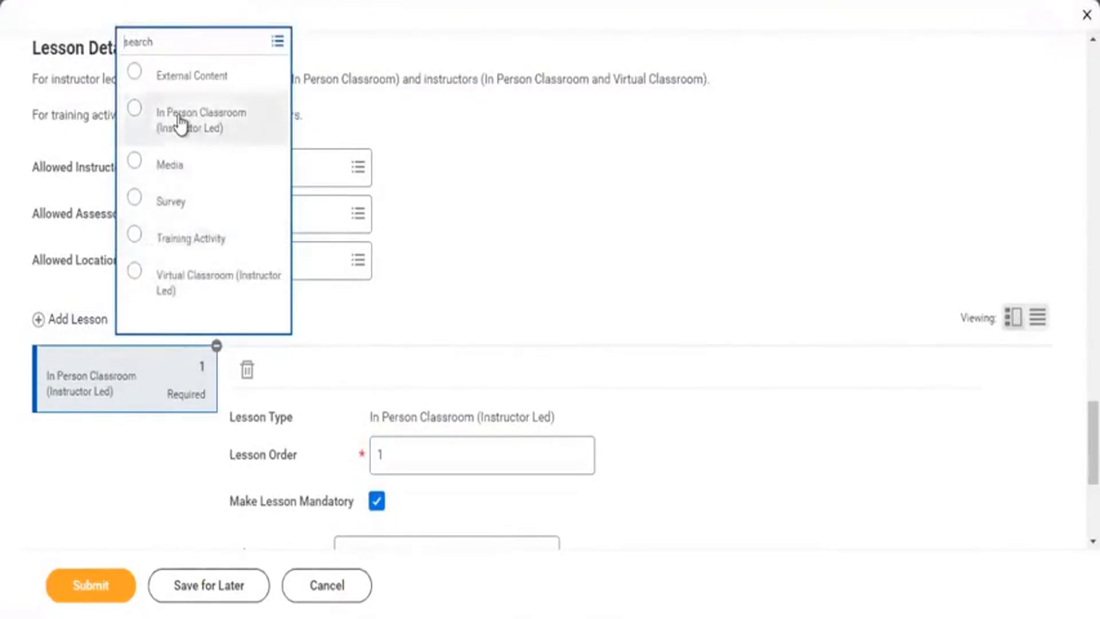
left_click(181, 124)
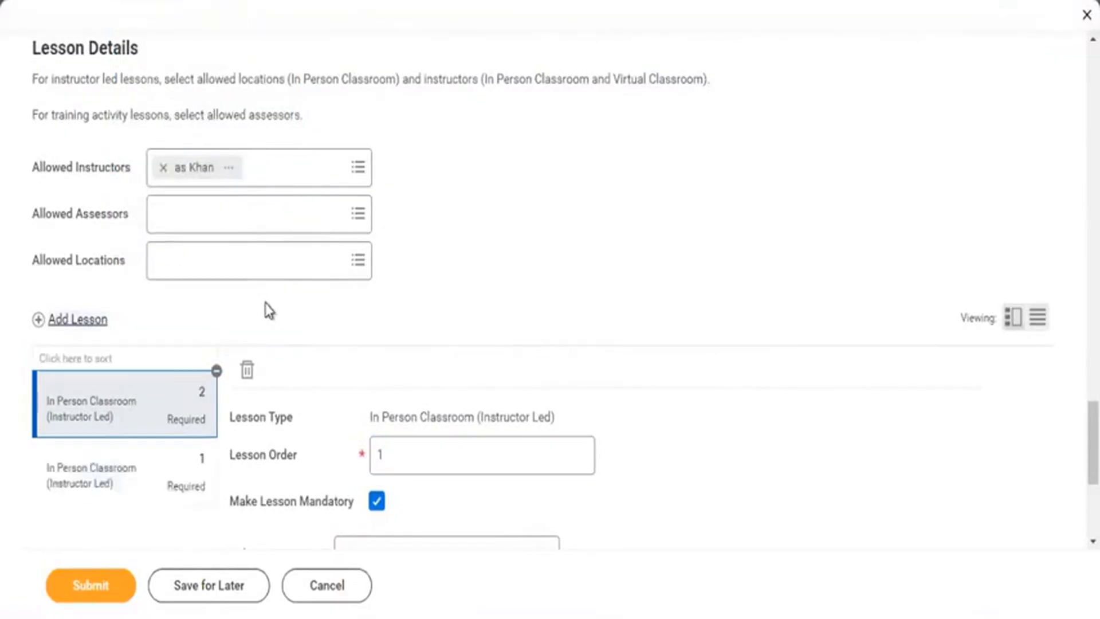
Title the lesson with order 1 "Worker Transport Policies" and try to submit the course.
left_click(145, 481)
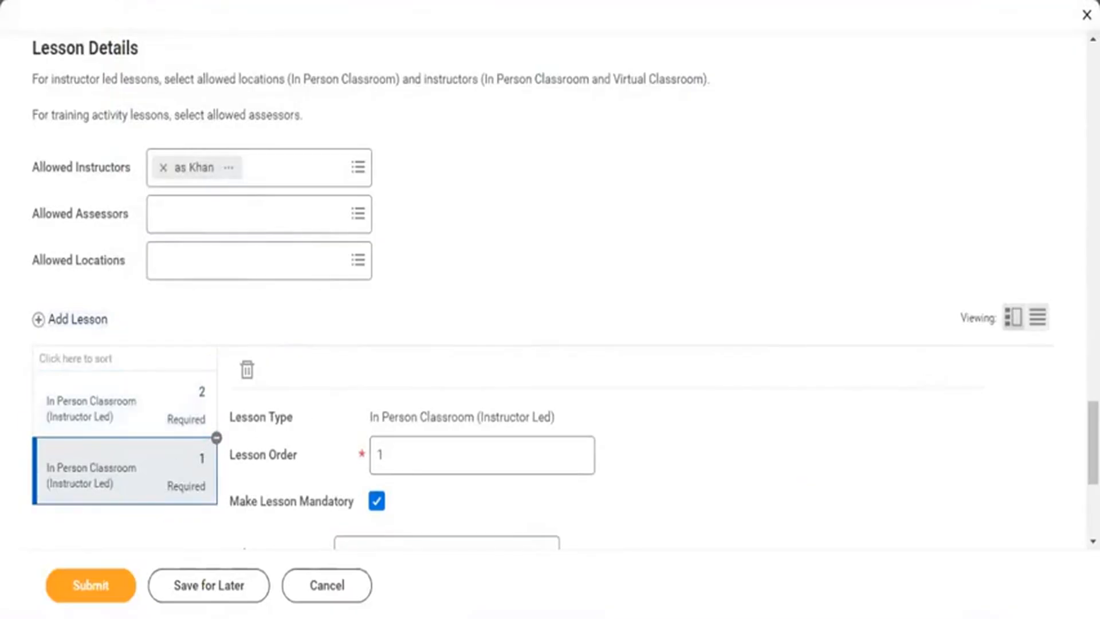
scroll(743, 372, "down", 5)
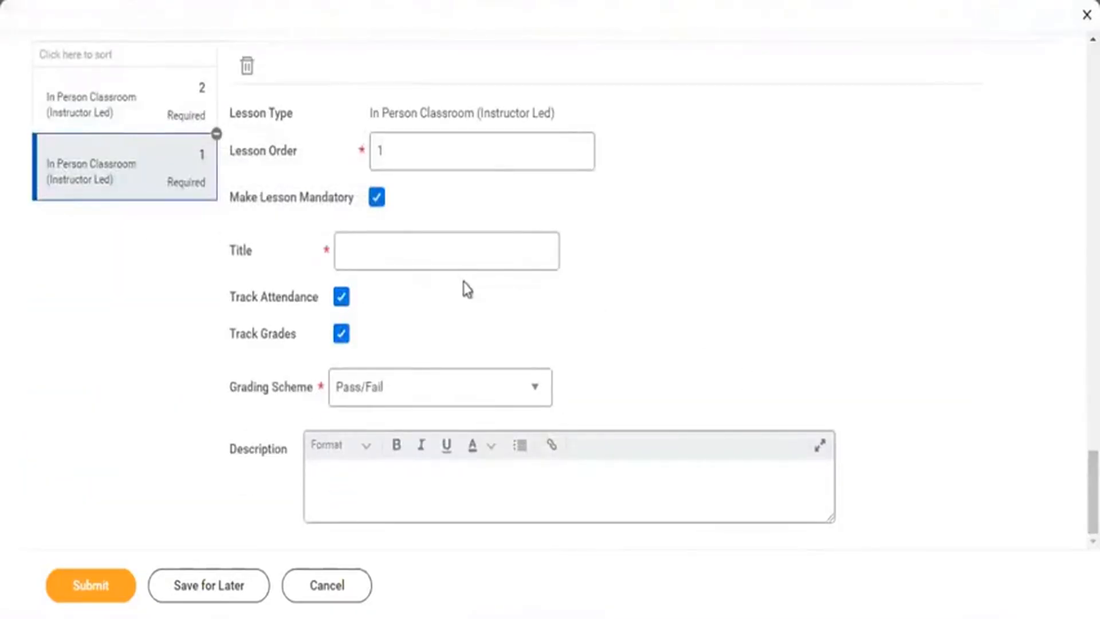
left_click(385, 248)
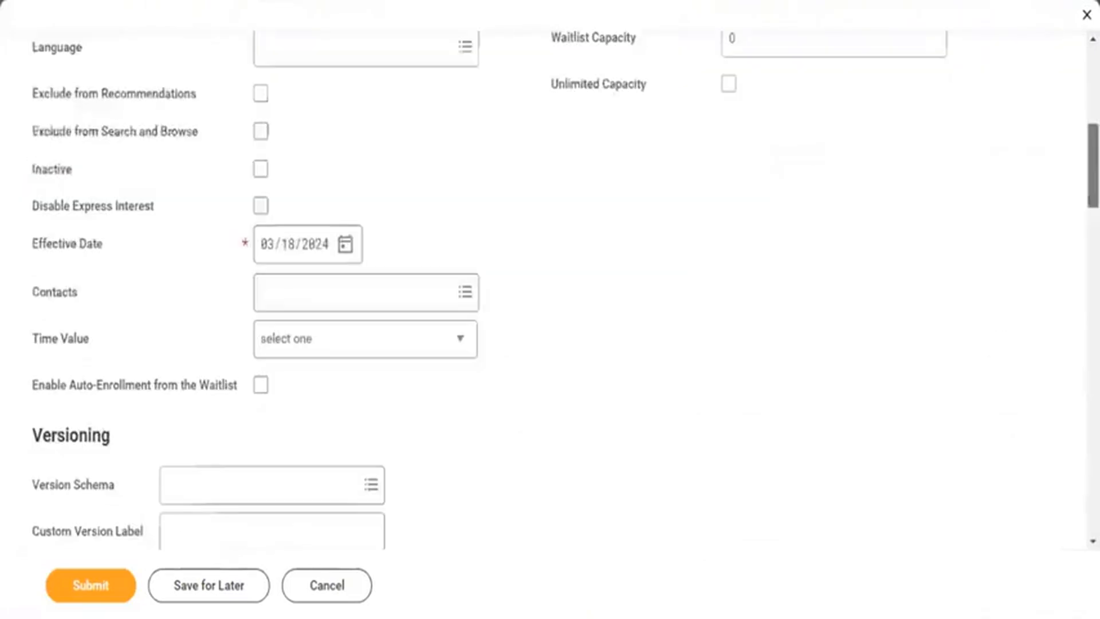
scroll(550, 286, "down", 15)
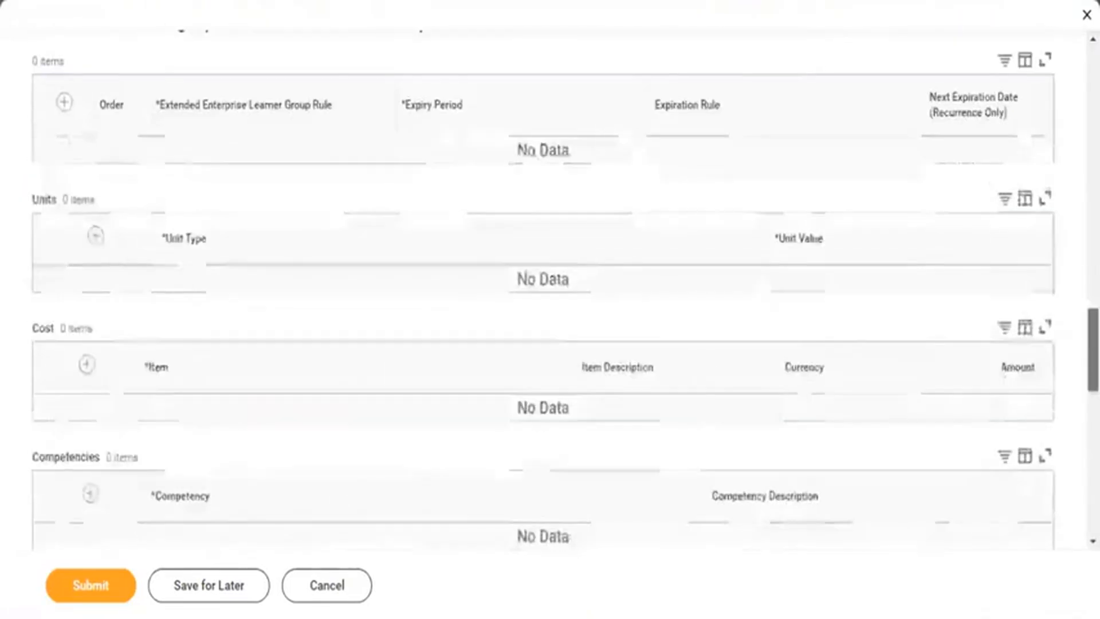
scroll(550, 287, "down", 10)
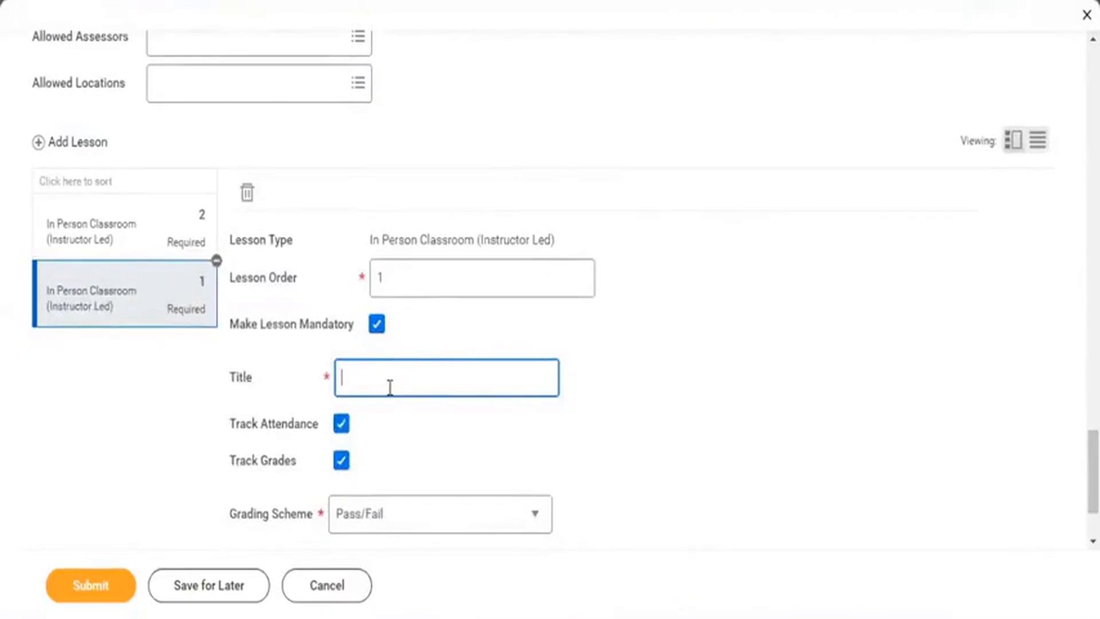
type("W")
type("orker")
type(" Transp")
key("BackSpace")
key("BackSpace")
key("BackSpace")
key("BackSpace")
key("BackSpace")
key("BackSpace")
key("BackSpace")
type("ain")
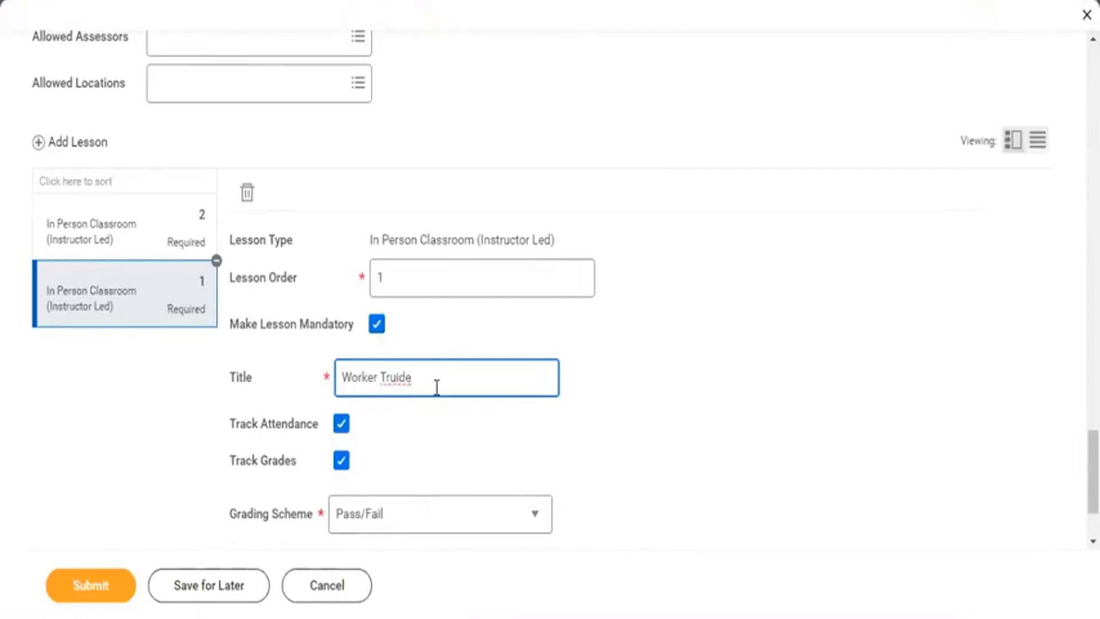
key("BackSpace")
key("BackSpace")
key("BackSpace")
type("nspos")
key("BackSpace")
key("BackSpace")
type("rt Policies")
scroll(880, 499, "down", 2)
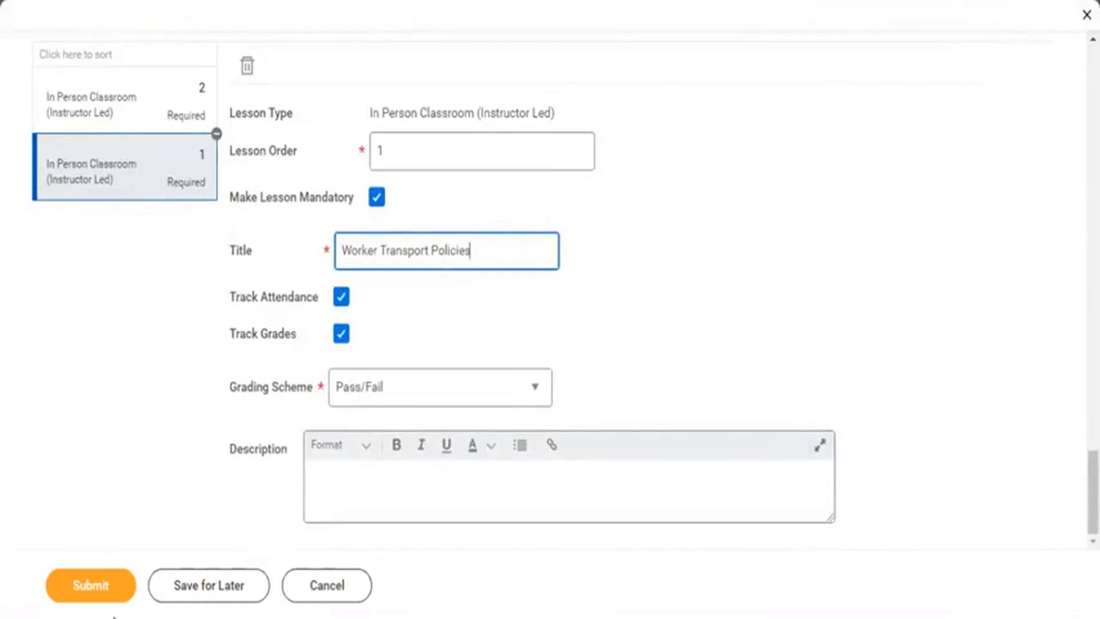
left_click(103, 598)
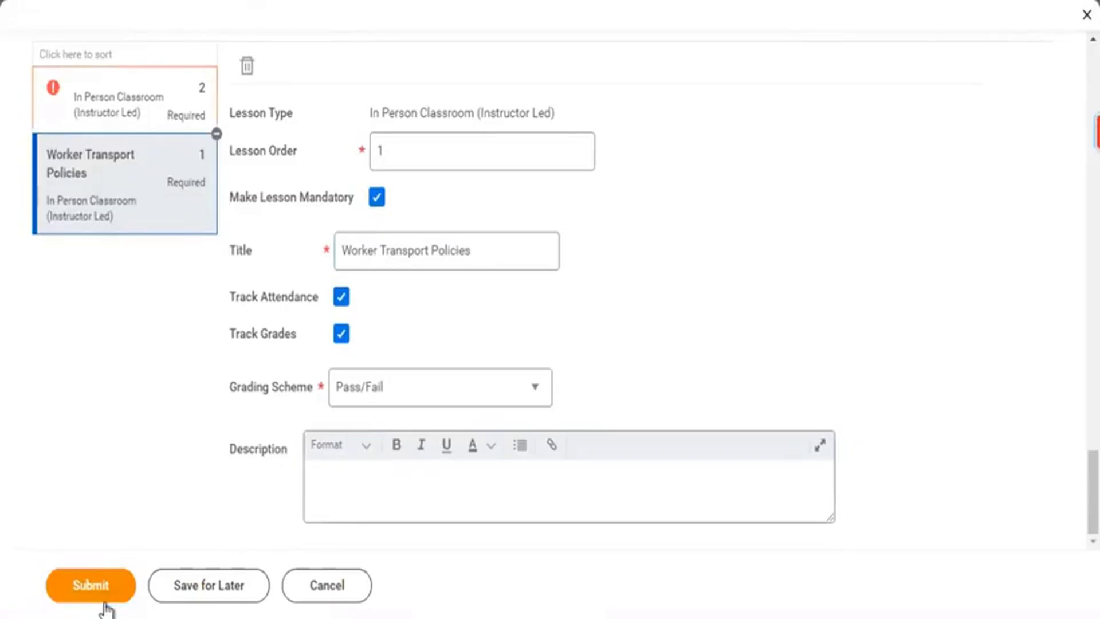
Title the lesson with order 2 "Employee Transport and Alliance", correcting the spelling of Transport.
left_click(118, 108)
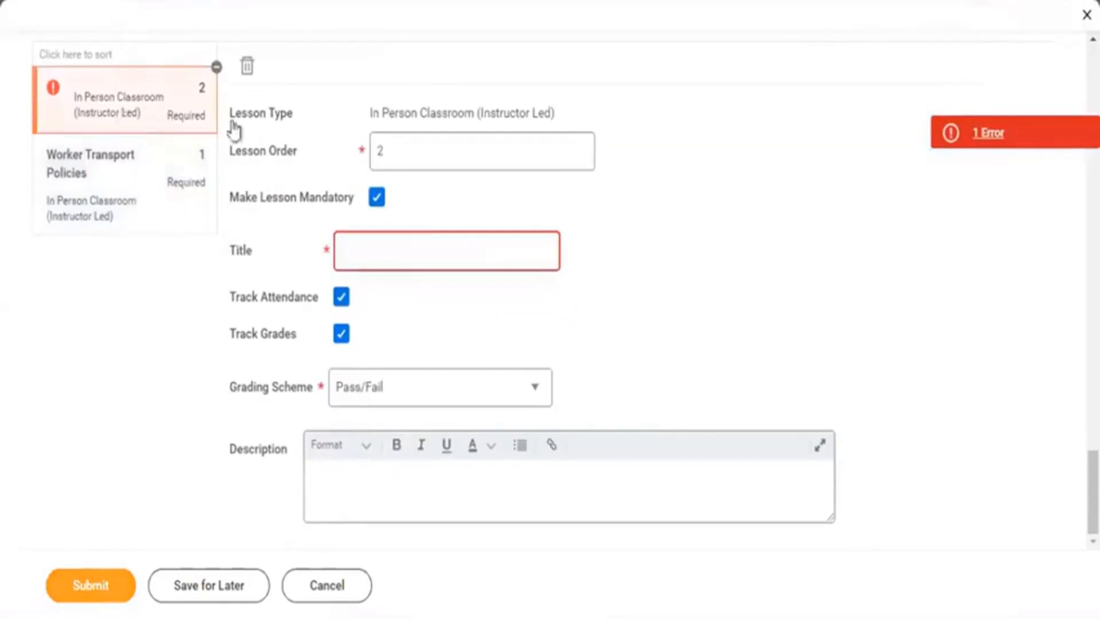
left_click(427, 239)
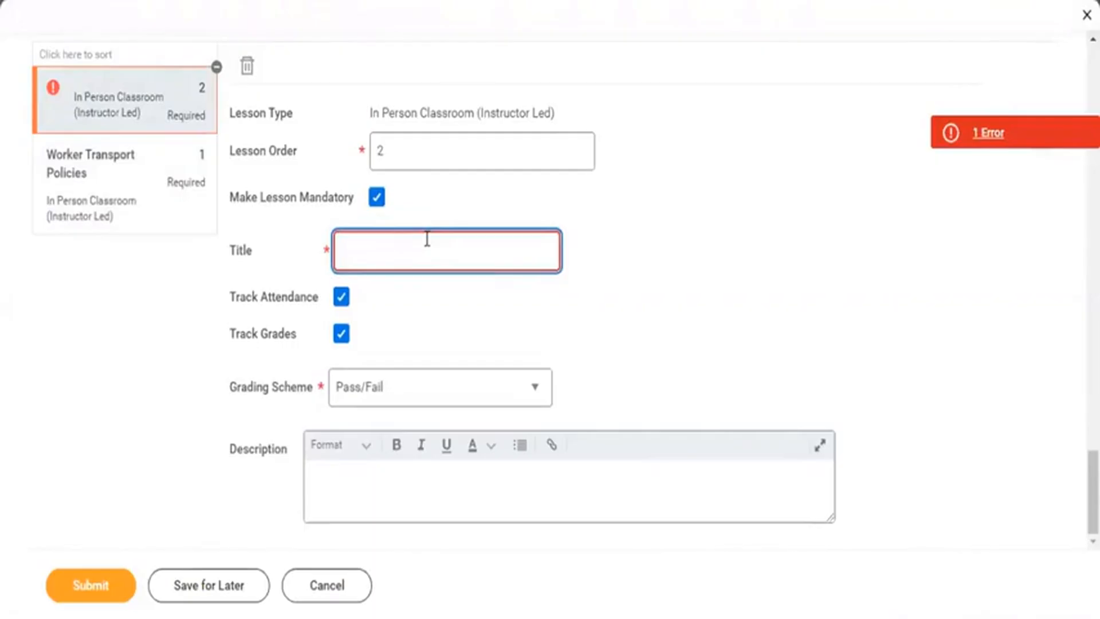
type("Employee")
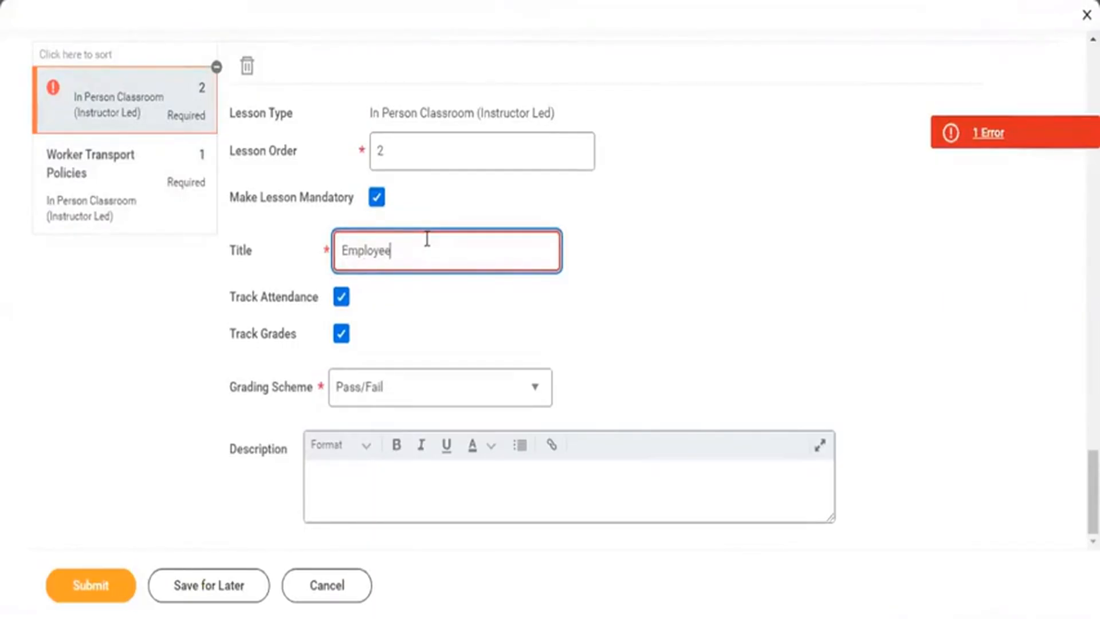
type(" Transport and Allian")
left_click(427, 239)
type("e")
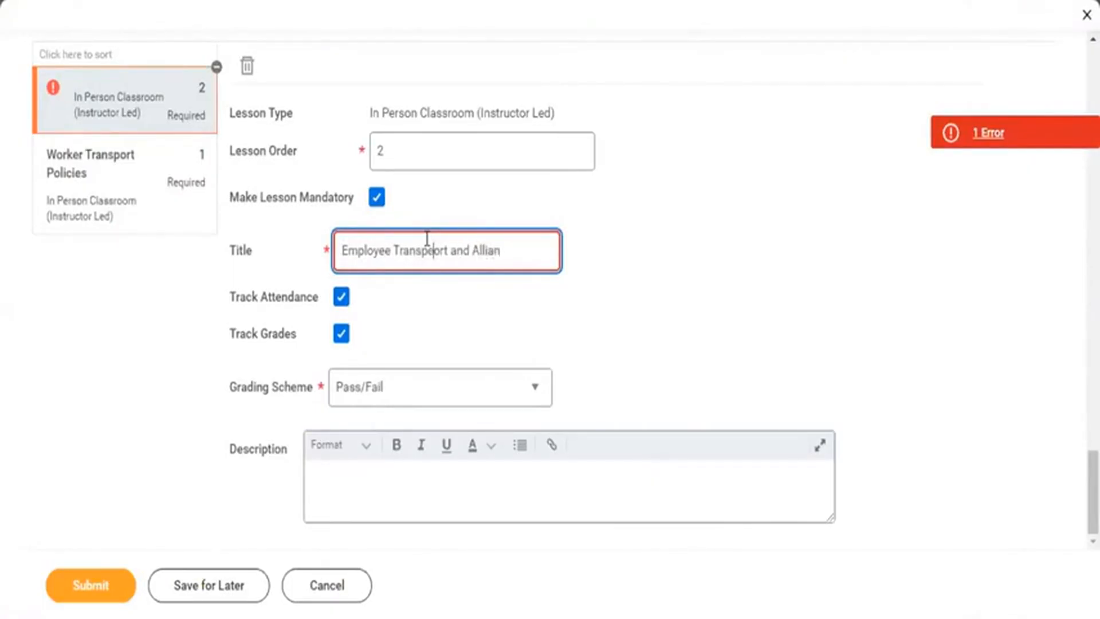
left_click(498, 246)
type("ce")
right_click(418, 252)
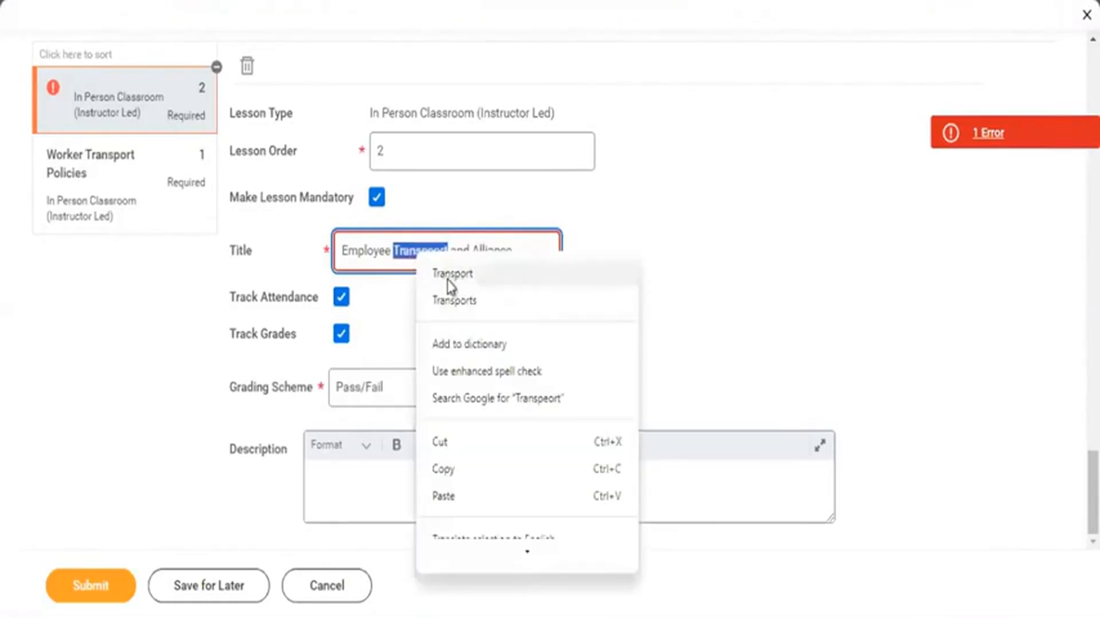
left_click(452, 274)
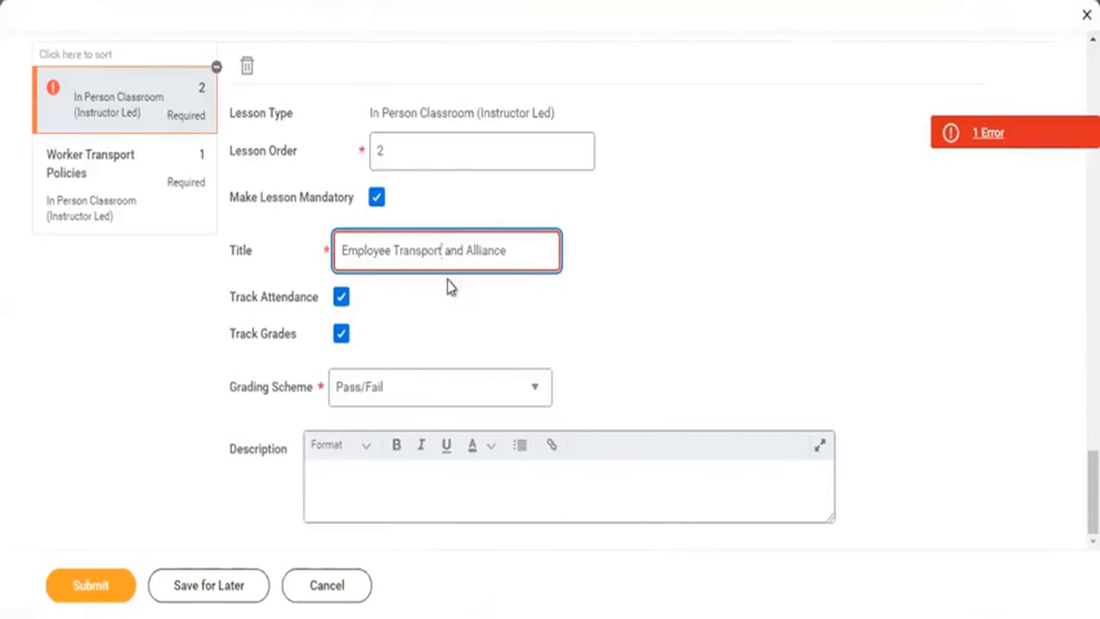
left_click(191, 407)
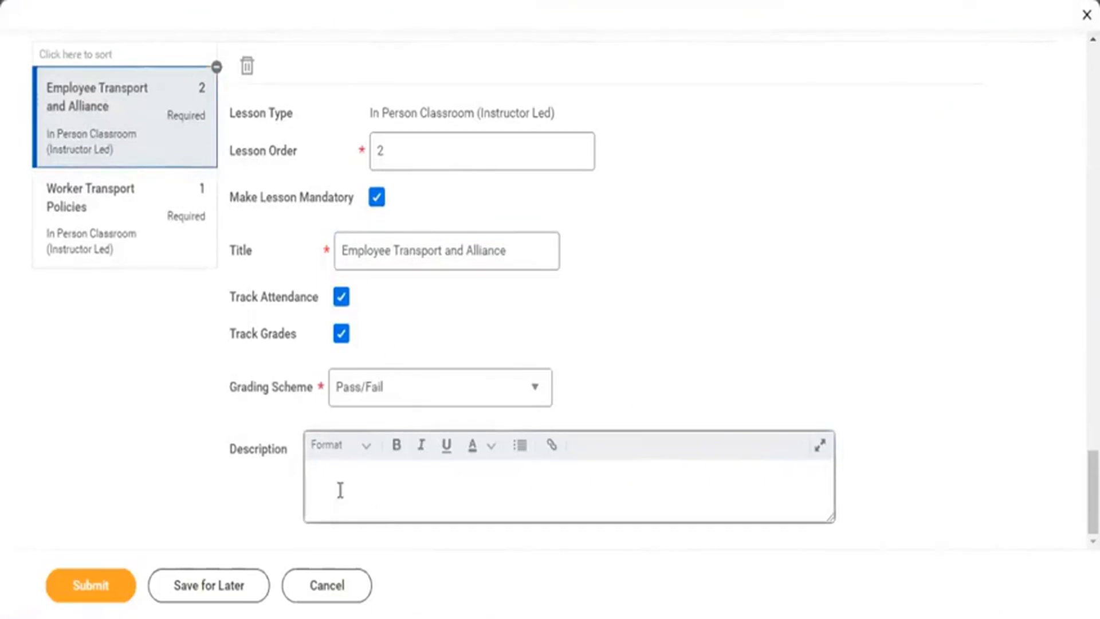
Submit the Employee Transport and Policies course and view the details and process of the submission.
left_click(93, 585)
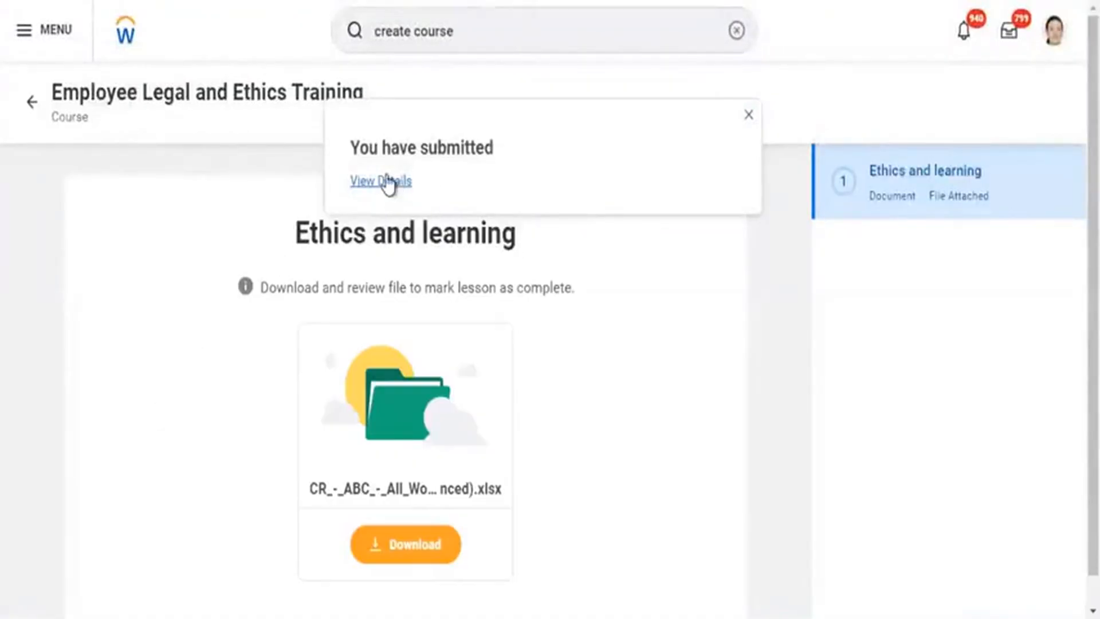
left_click(388, 182)
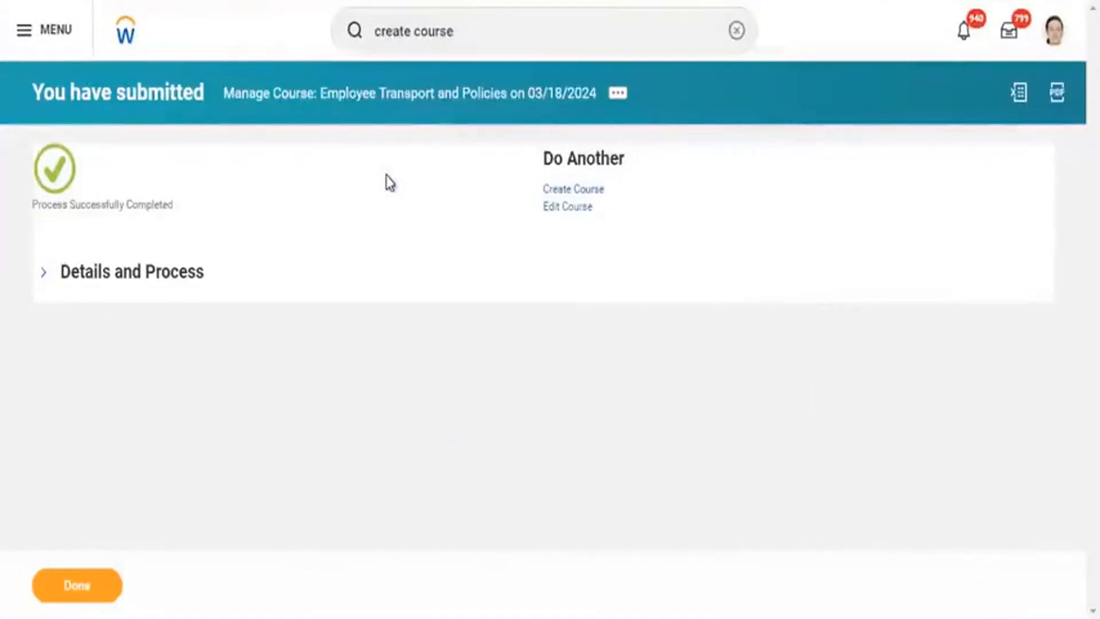
left_click(94, 277)
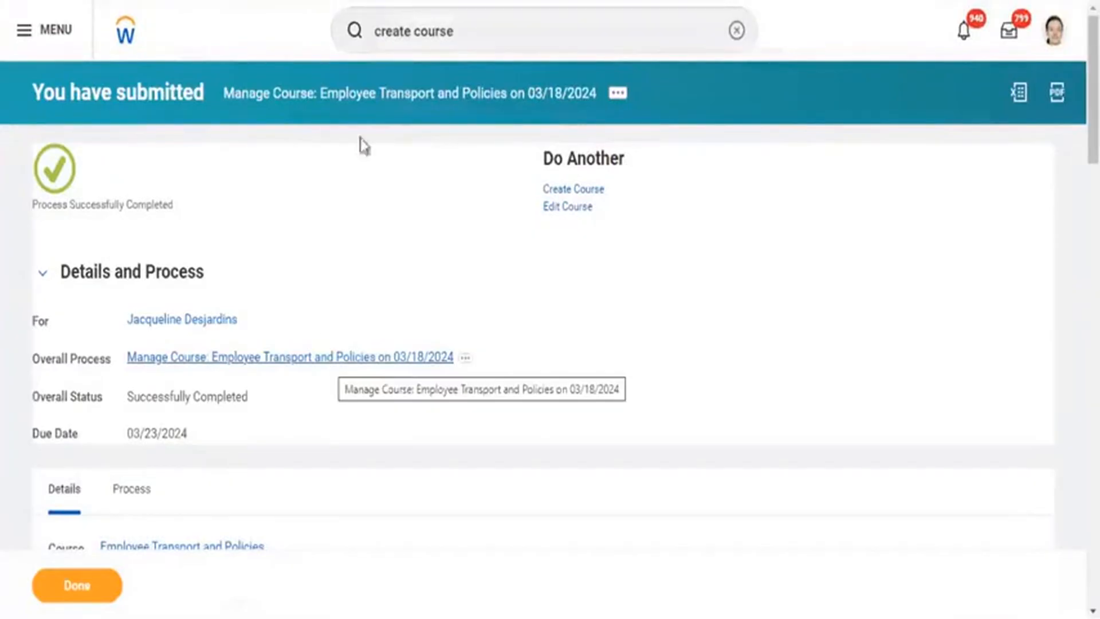
Return to the home page and open the Learning app from the full list of apps.
left_click(488, 43)
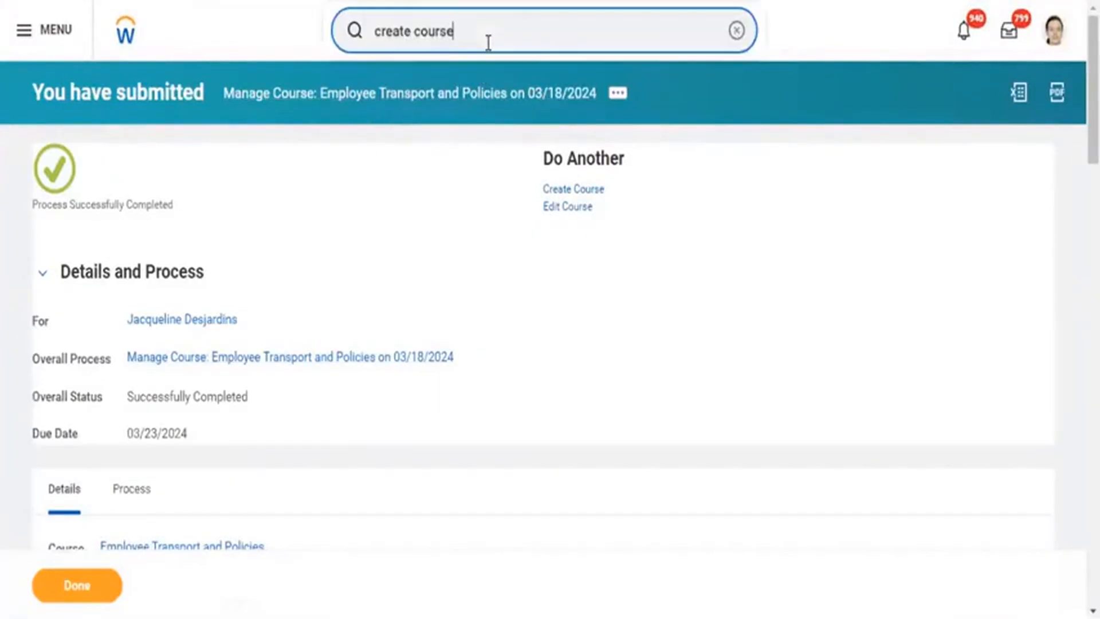
key("ctrl+shift+Left")
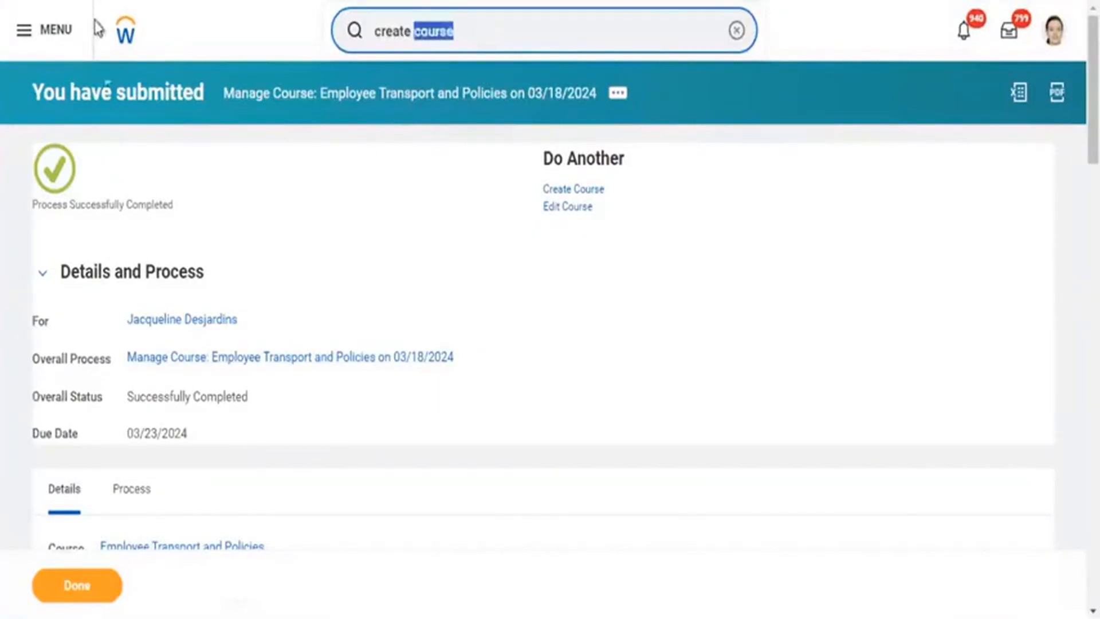
left_click(125, 31)
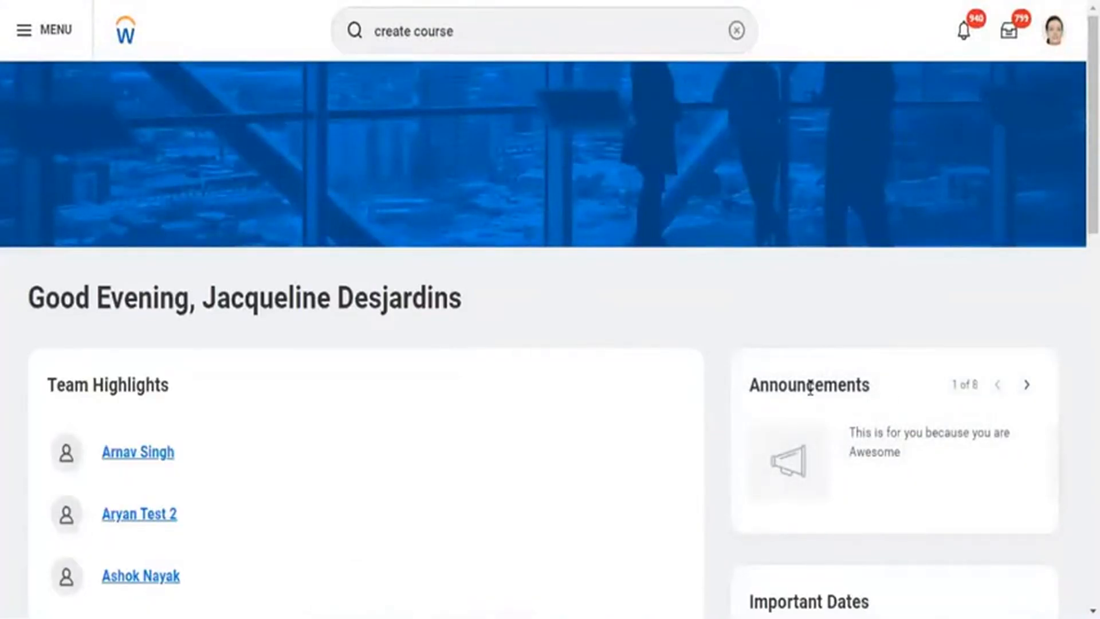
scroll(1094, 189, "down", 6)
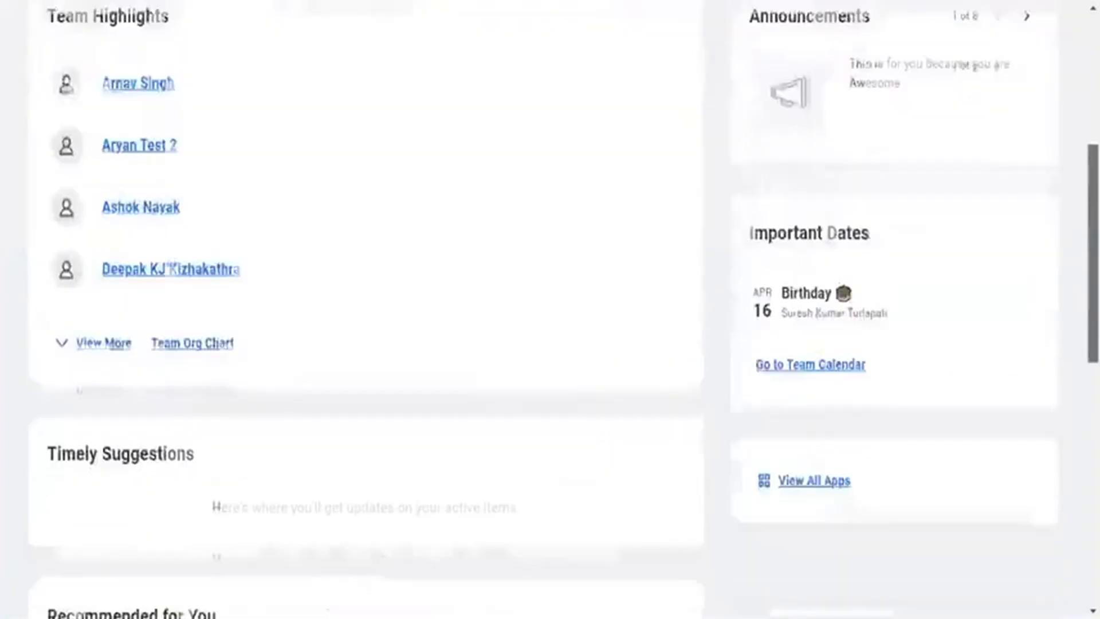
left_click(825, 493)
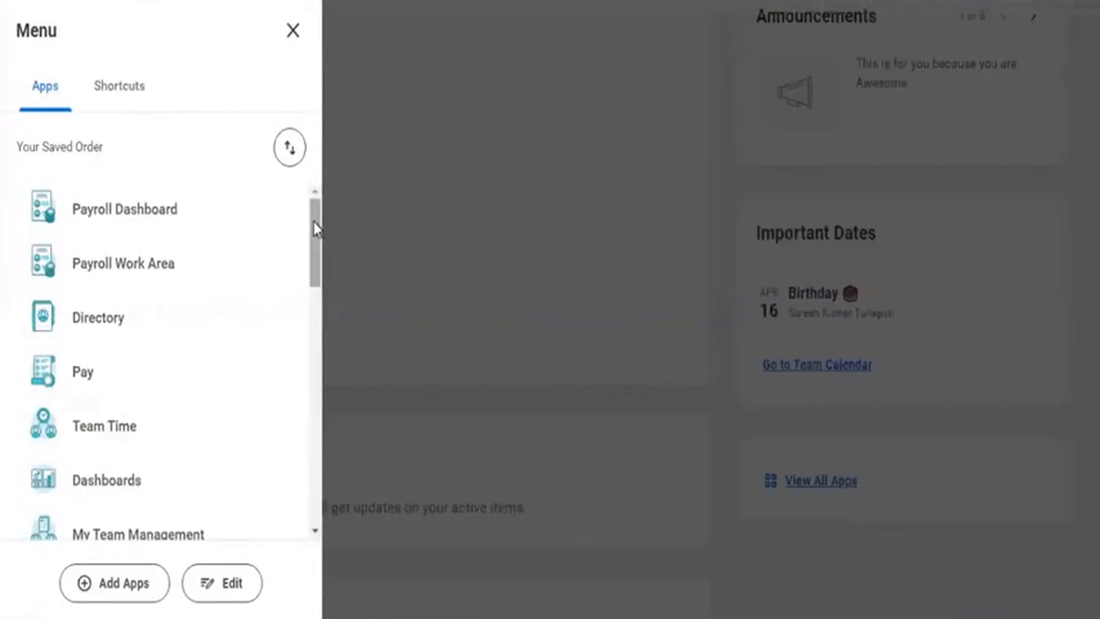
scroll(308, 298, "down", 6)
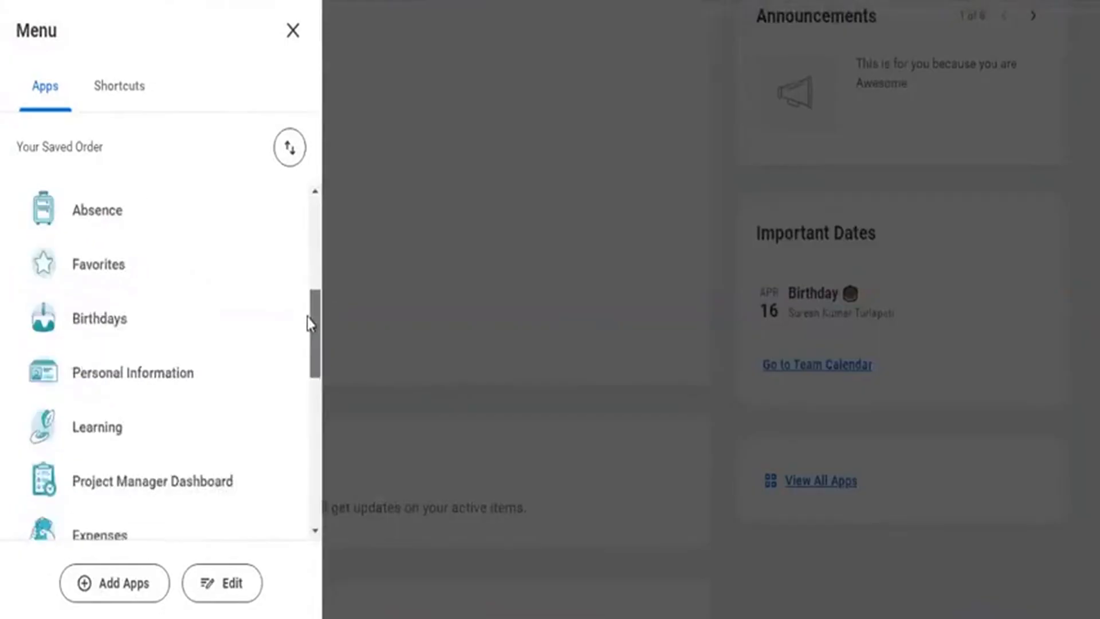
left_click(130, 412)
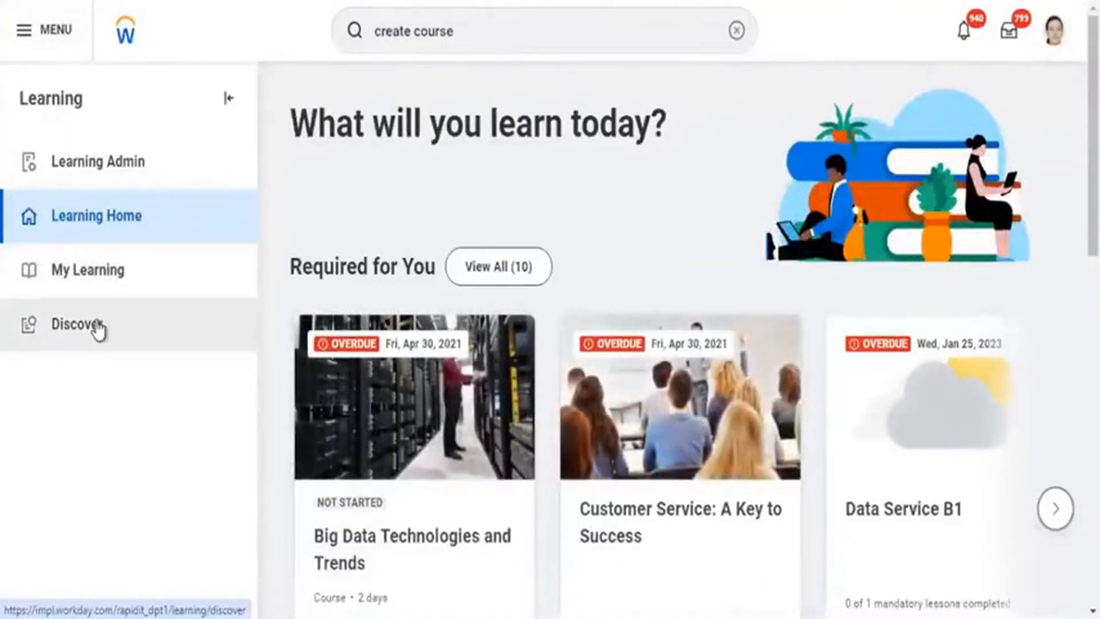
Search the learning catalog for "transport and polo" and open the Employee Transport and Policies course.
left_click(97, 326)
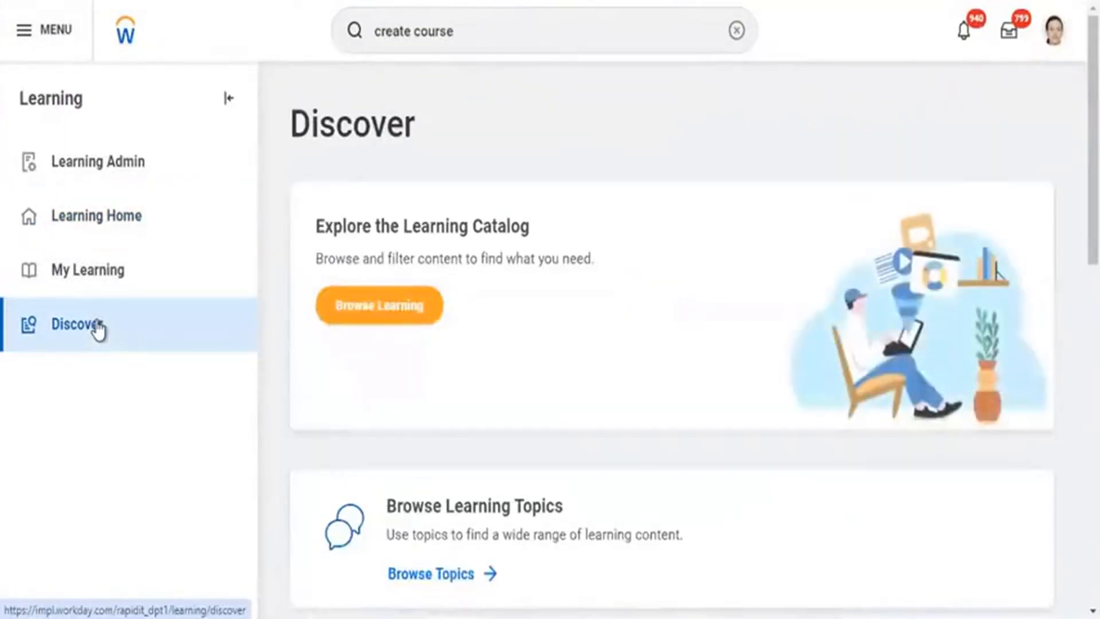
left_click(402, 320)
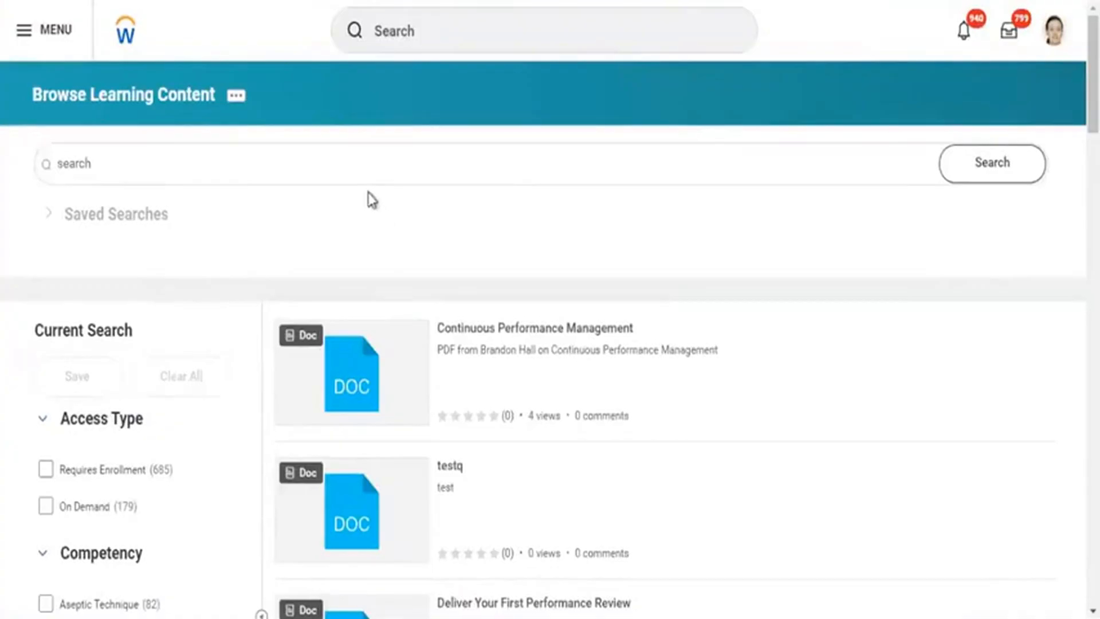
left_click(365, 166)
type("t")
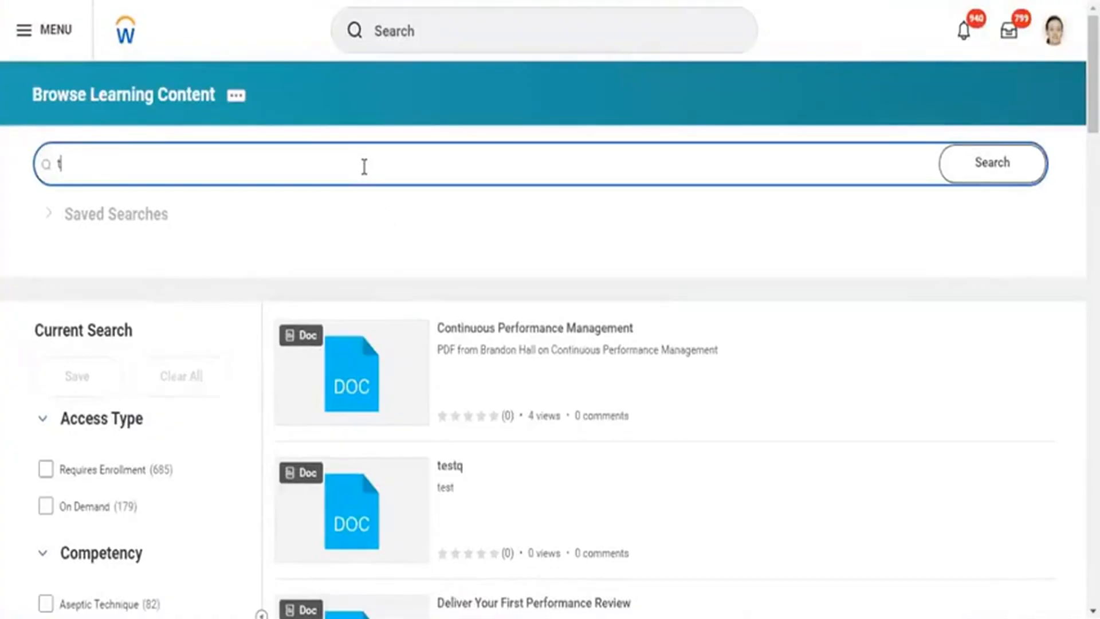
type("ransport and p")
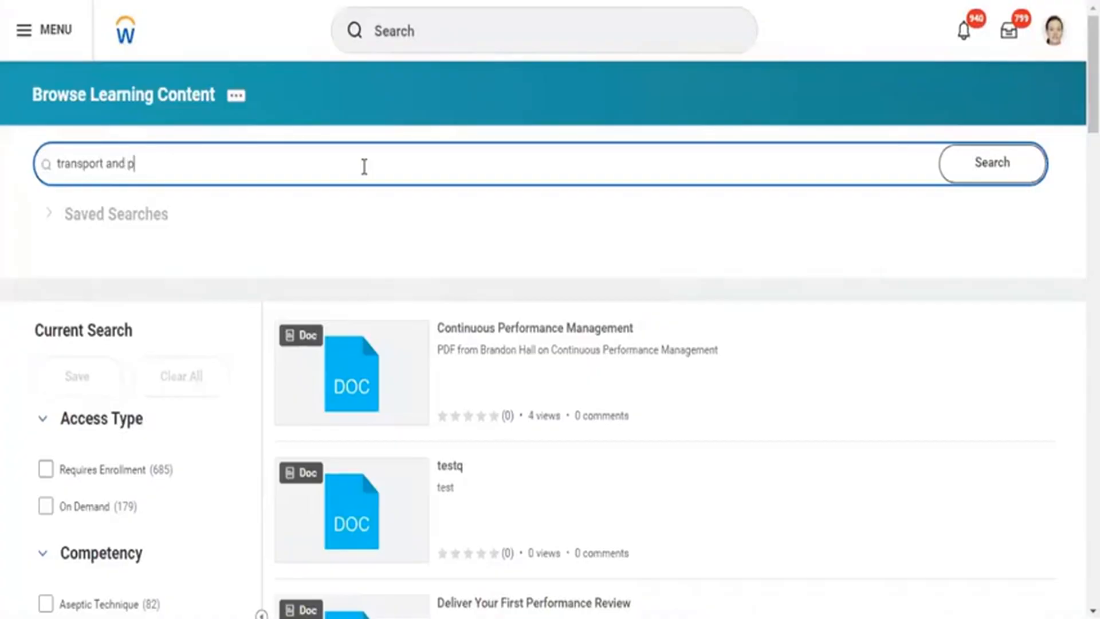
type("olo")
key("Return")
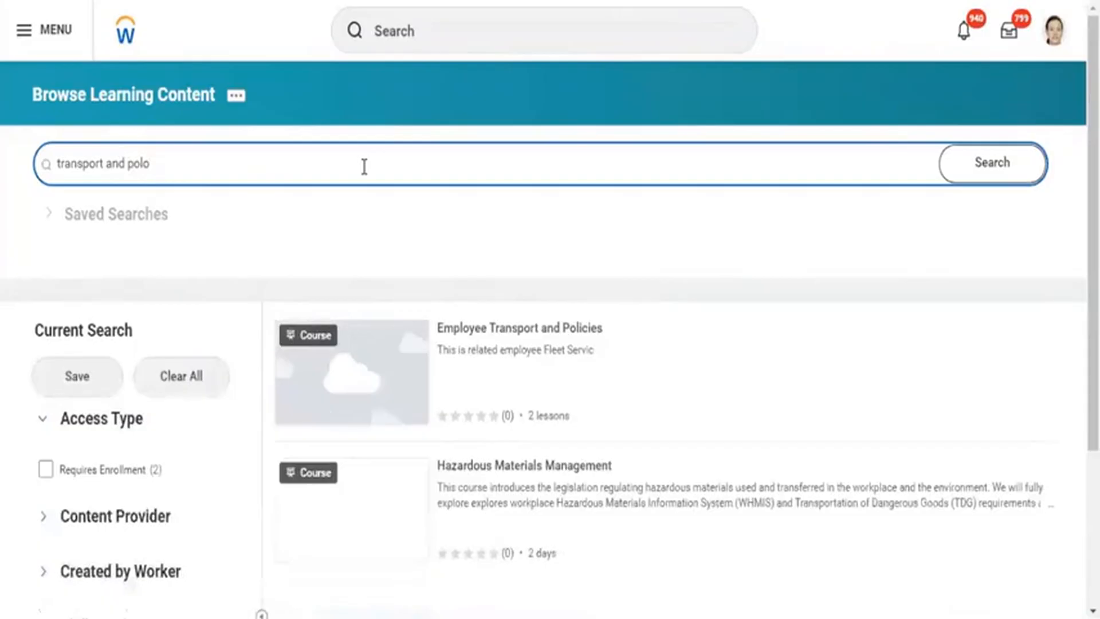
left_click(561, 334)
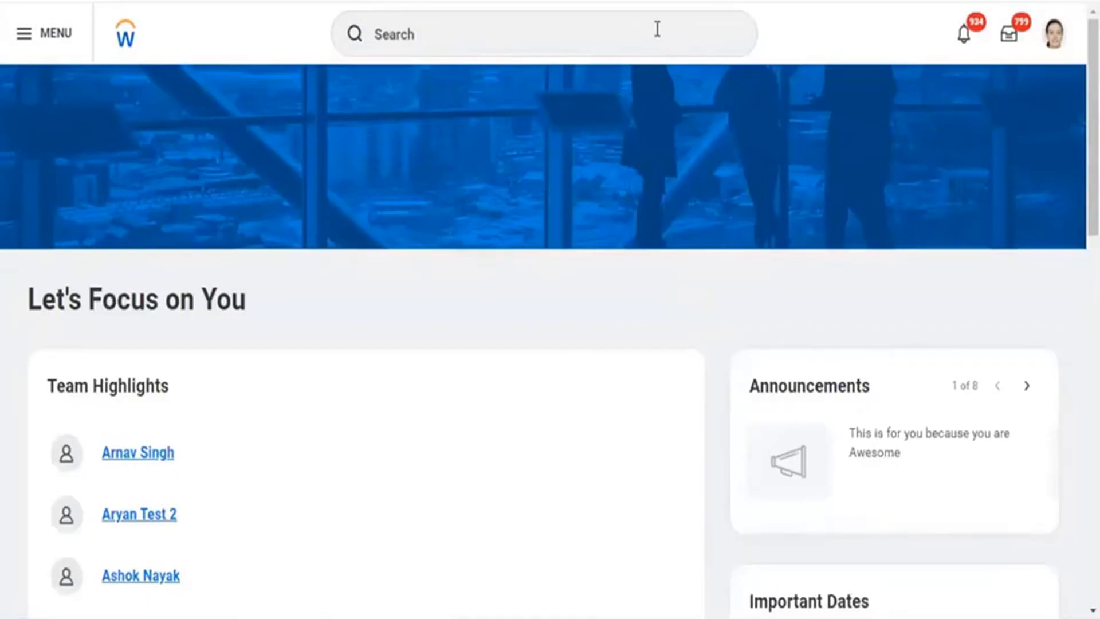
Search for "create program" and open the Create Program task.
left_click(658, 29)
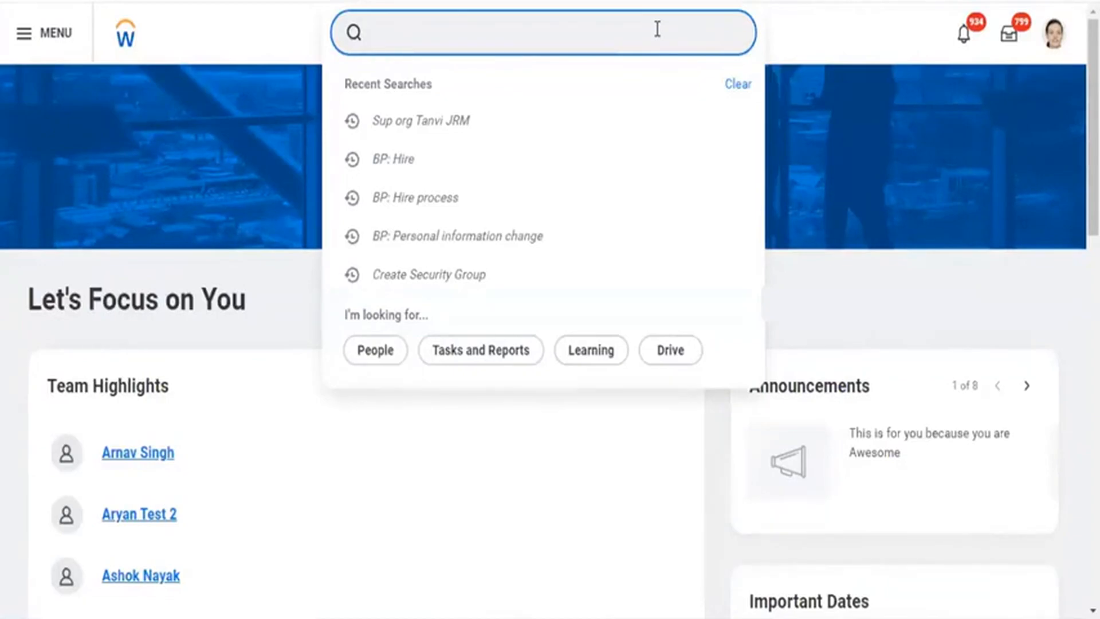
type("e")
key("BackSpace")
type("create")
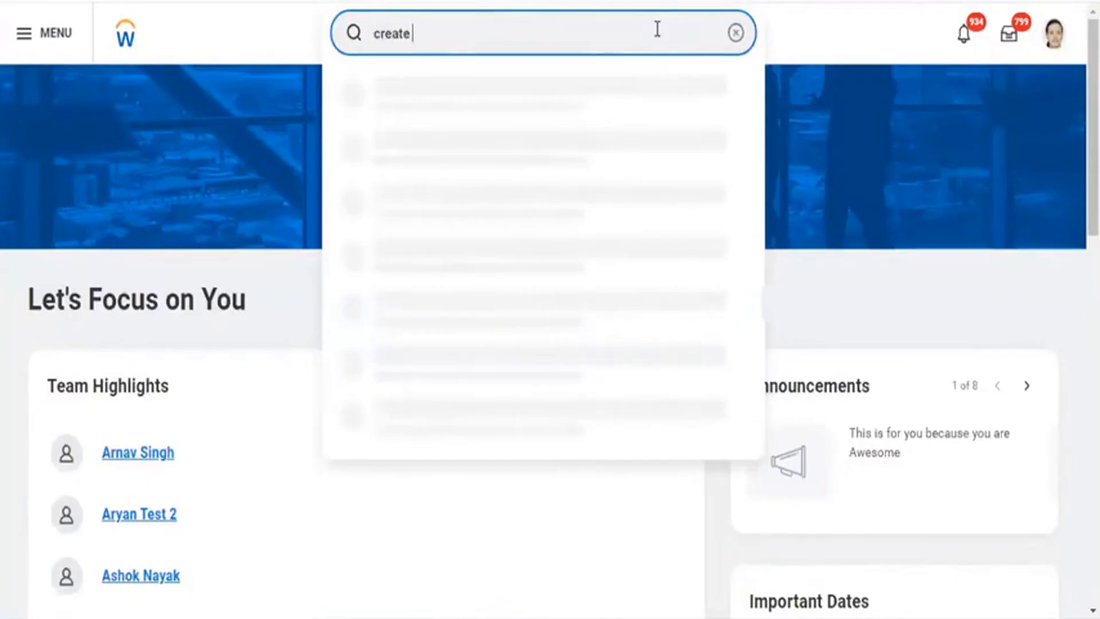
type(" program")
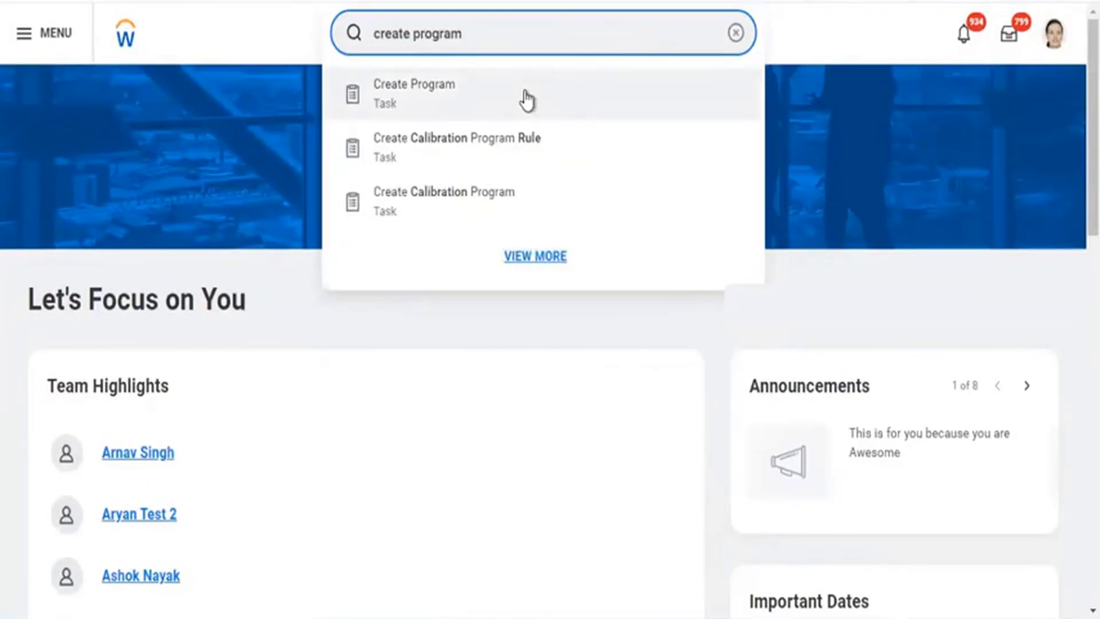
left_click(538, 102)
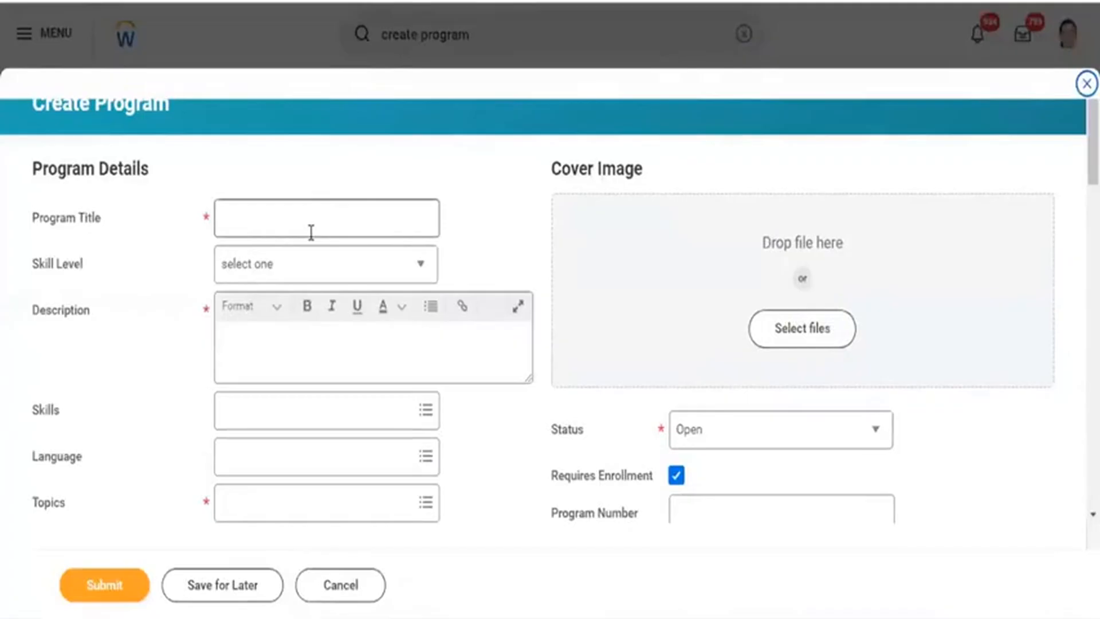
Enter "New Hire Onboarding Journey" as the program title.
left_click(309, 228)
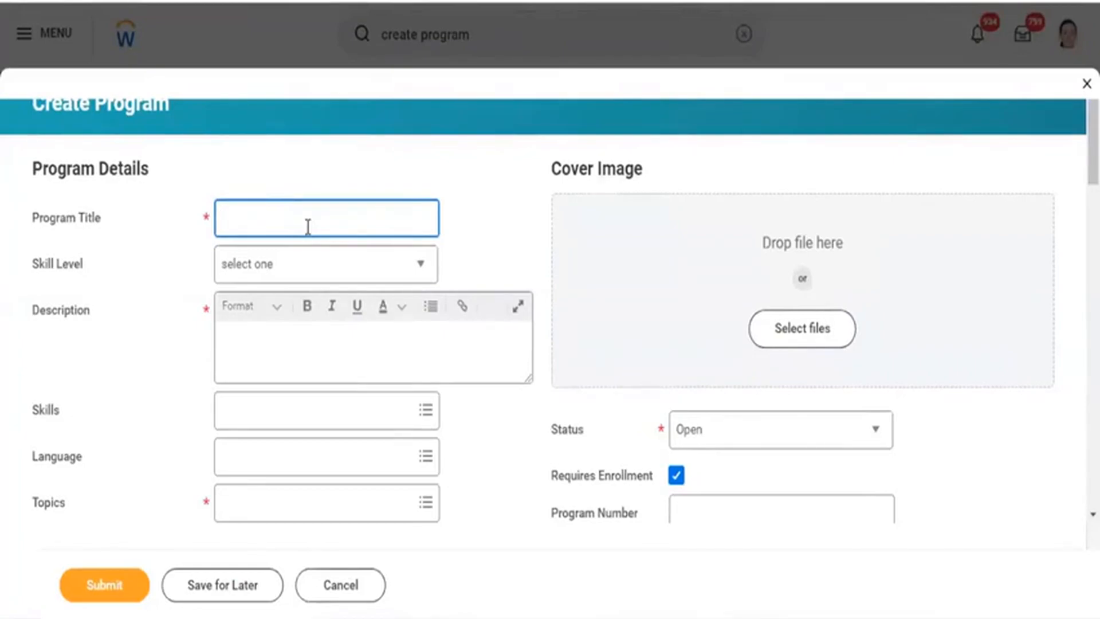
type("Nwe H")
key("BackSpace")
key("BackSpace")
key("BackSpace")
key("BackSpace")
type("ew Hire Onboarding ")
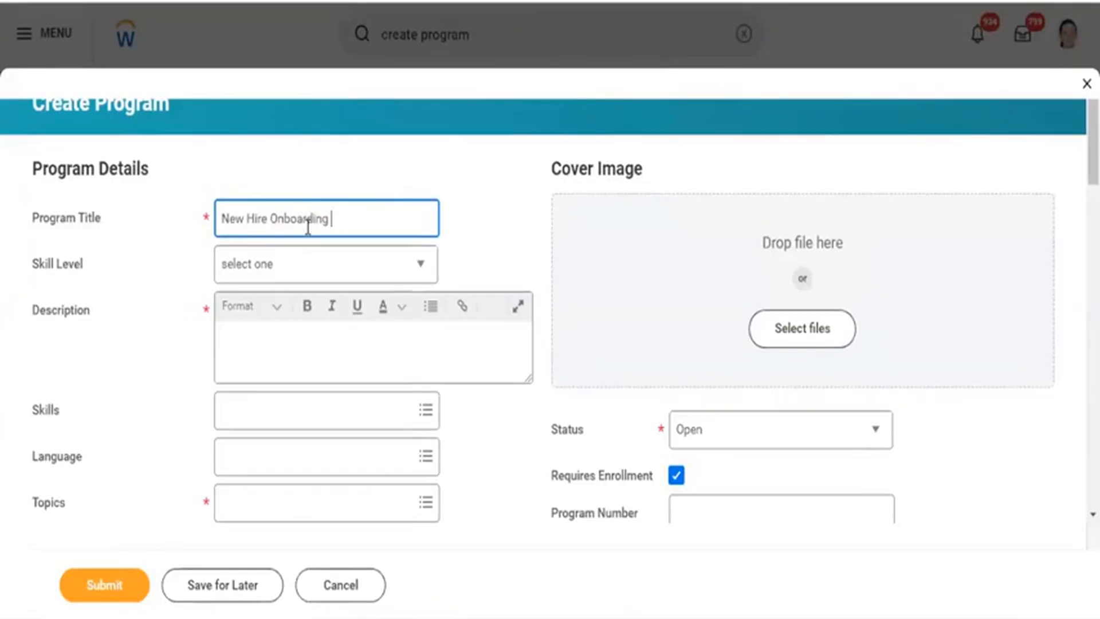
type("Journey")
left_click(308, 225)
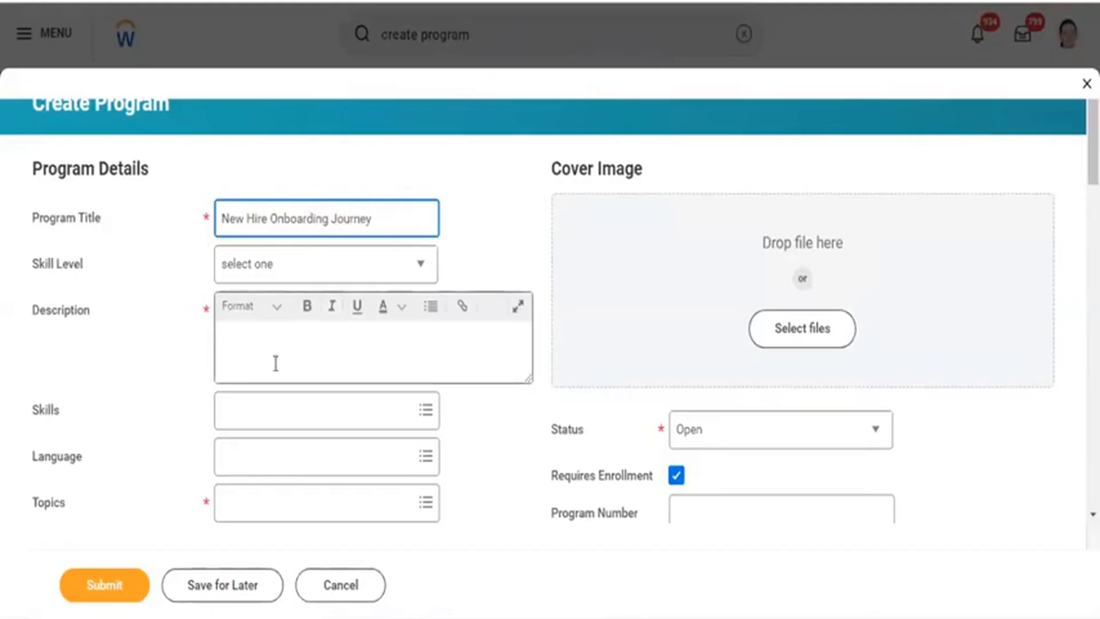
Enter "New Hire Courses" as the program description.
left_click(274, 342)
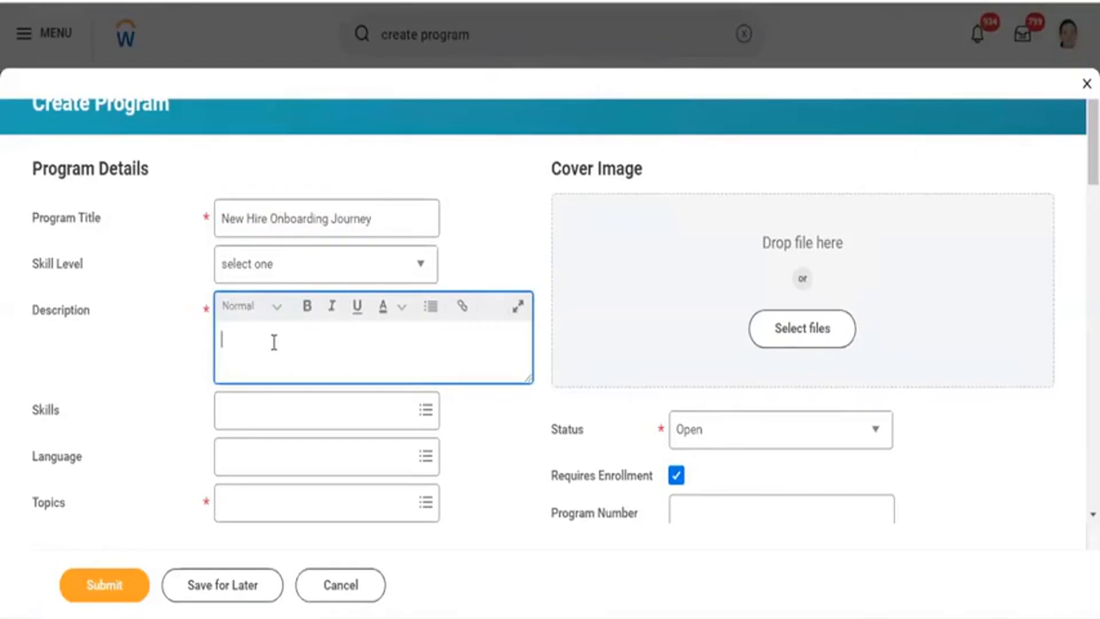
type("New Hire O")
type("ourses")
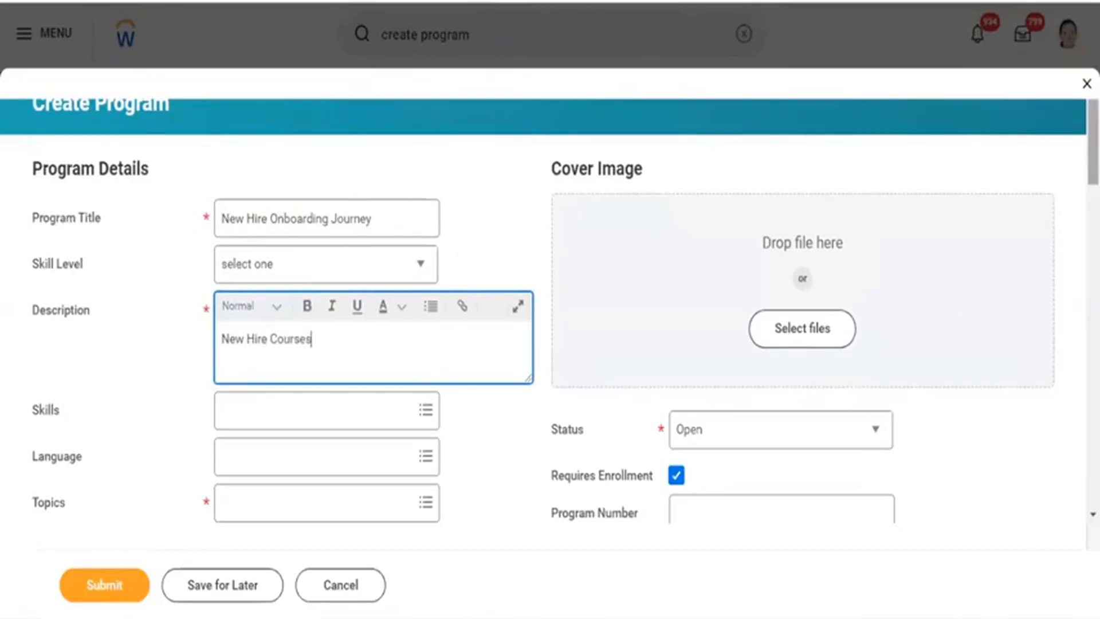
Search the program's topics for "Workday" and assign the Workday topic.
scroll(1093, 144, "down", 5)
scroll(563, 292, "down", 2)
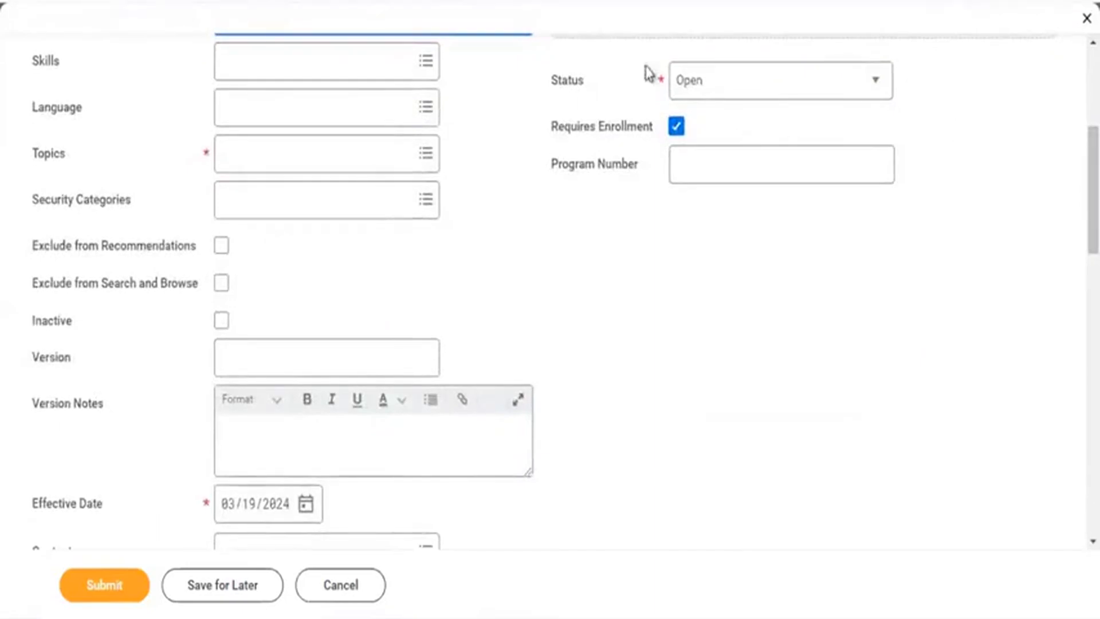
left_click(303, 147)
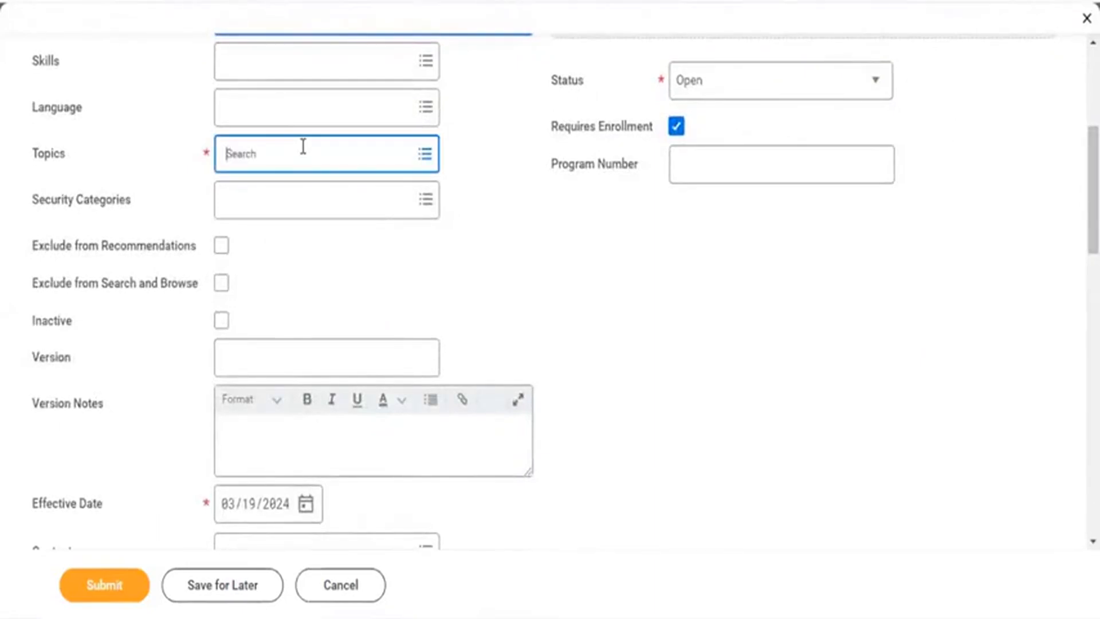
type("Wo")
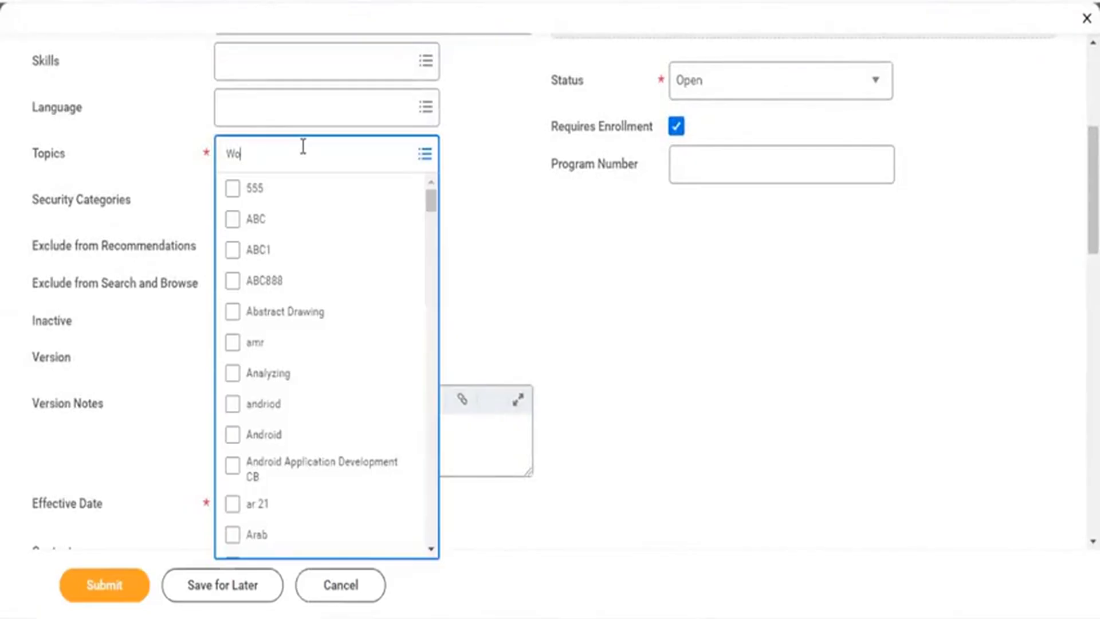
type("rkday")
key("Return")
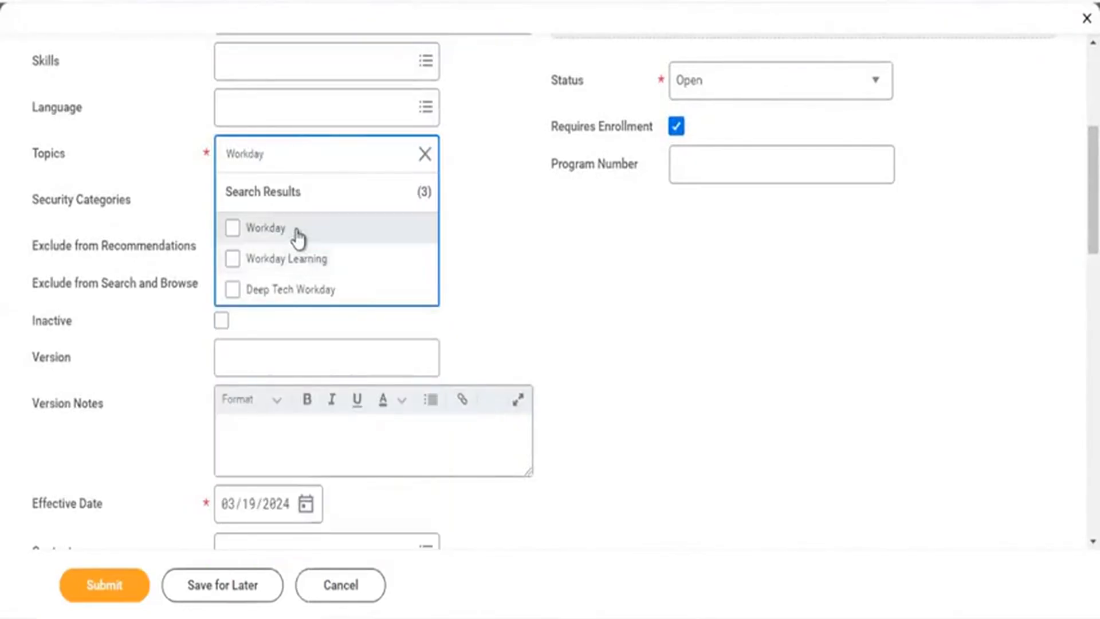
left_click(297, 232)
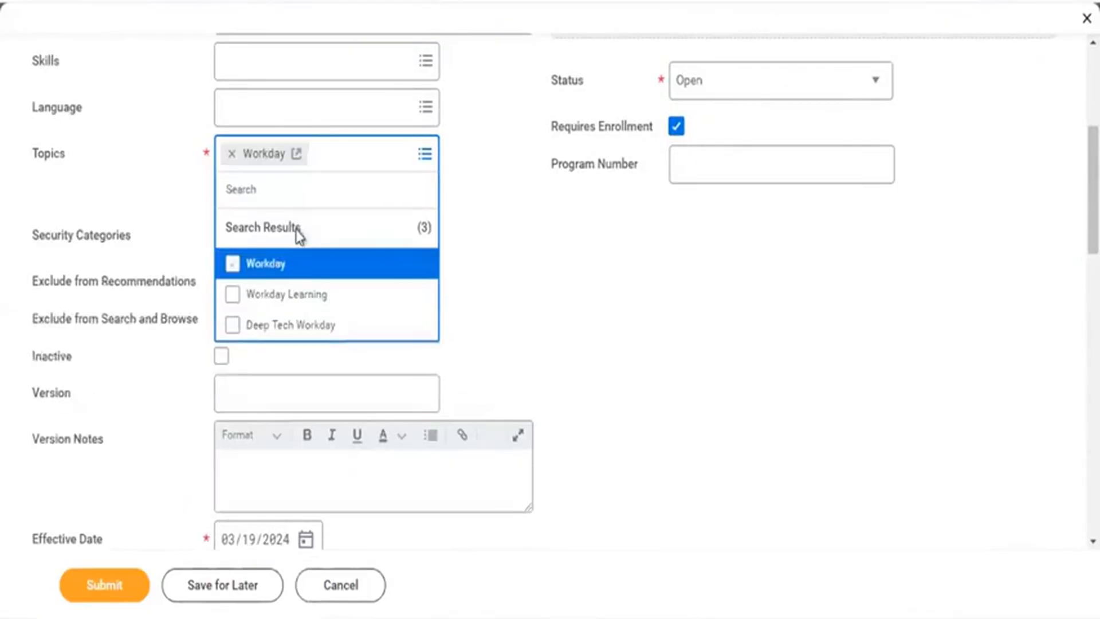
left_click(557, 293)
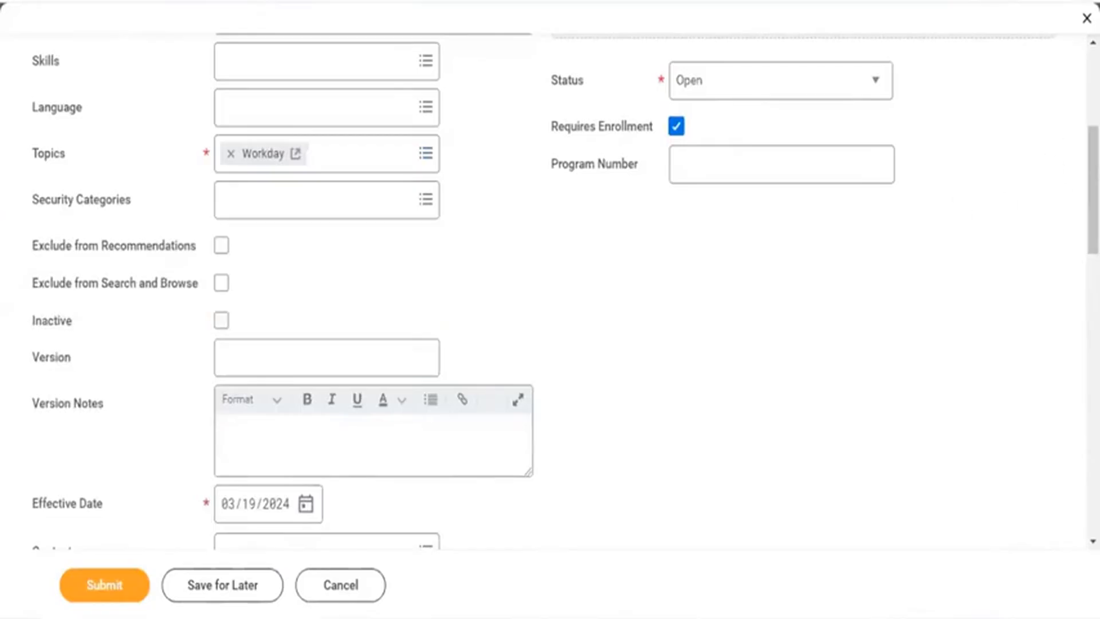
Set the program's time value to Hours and its total duration to 3.
scroll(550, 286, "down", 15)
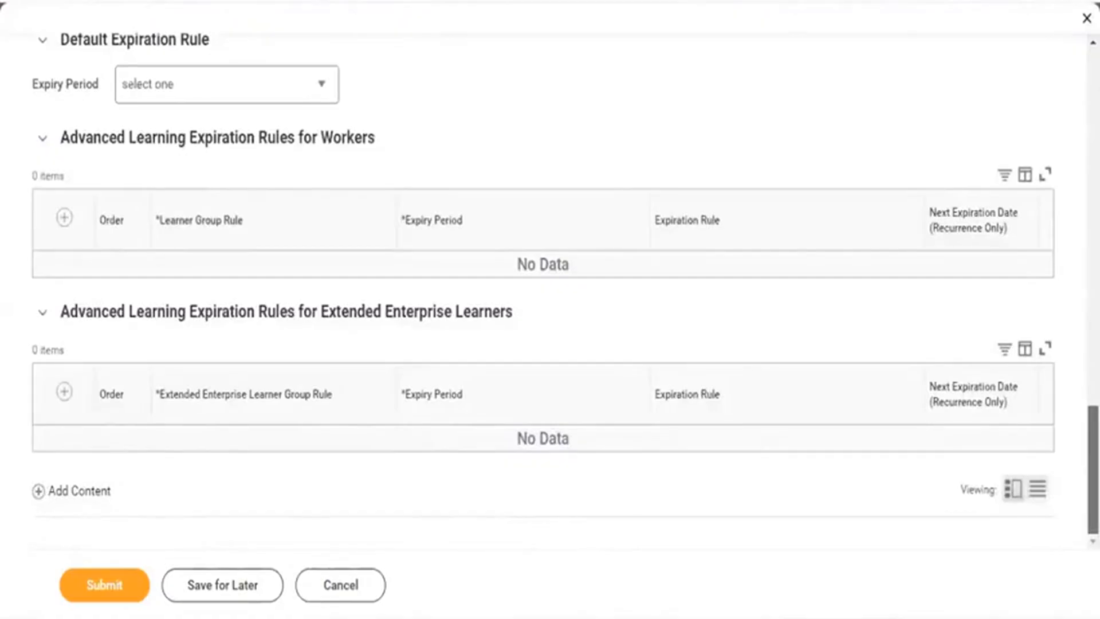
scroll(1050, 336, "up", 12)
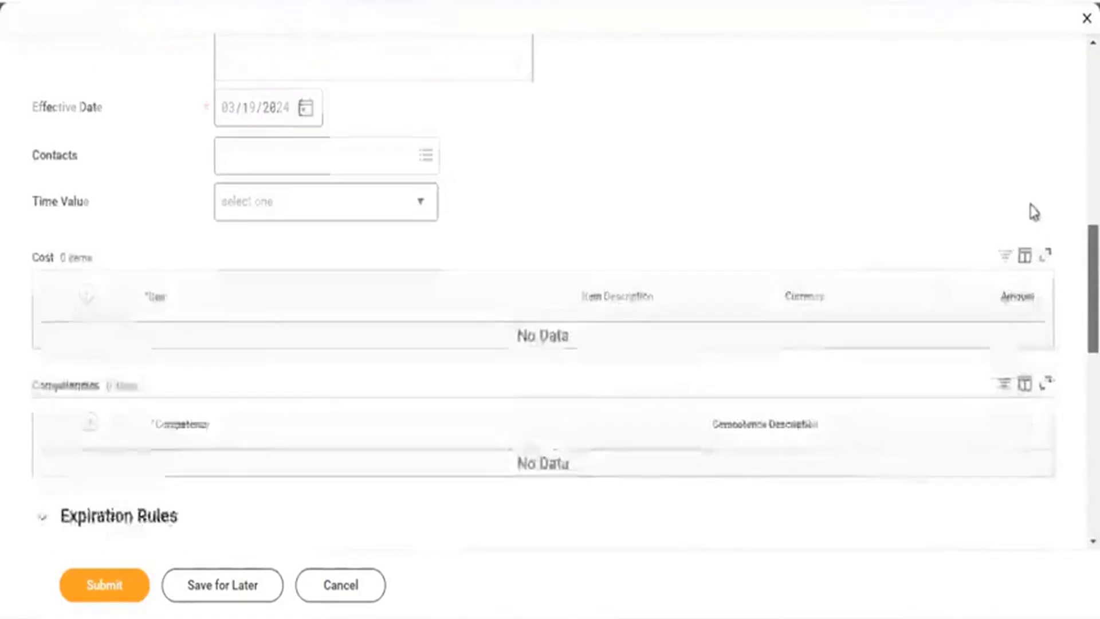
scroll(1035, 212, "up", 4)
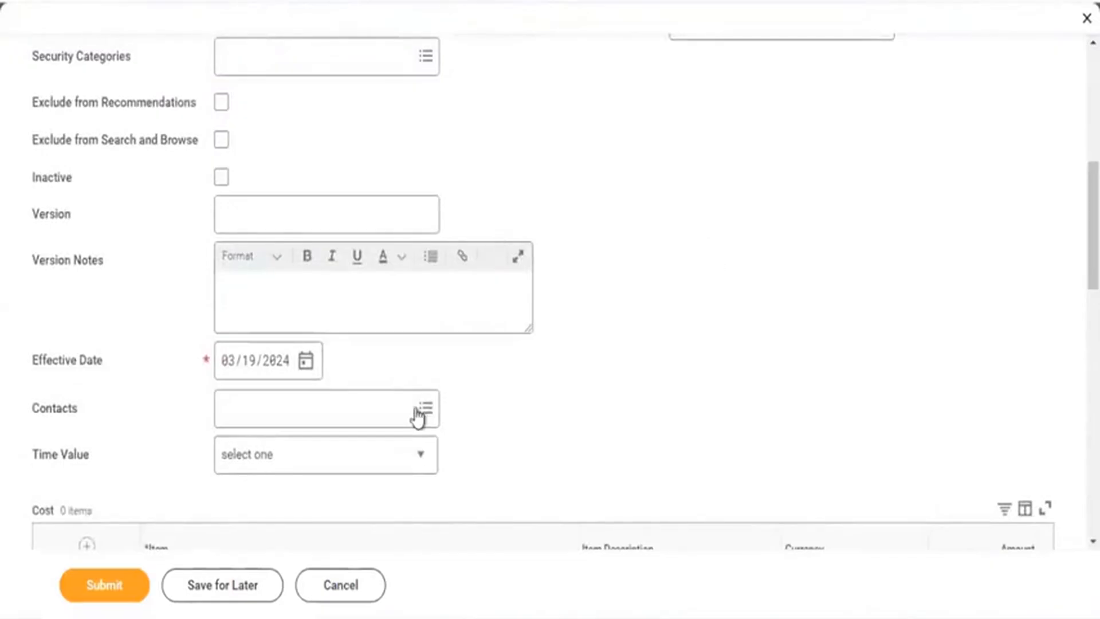
left_click(278, 416)
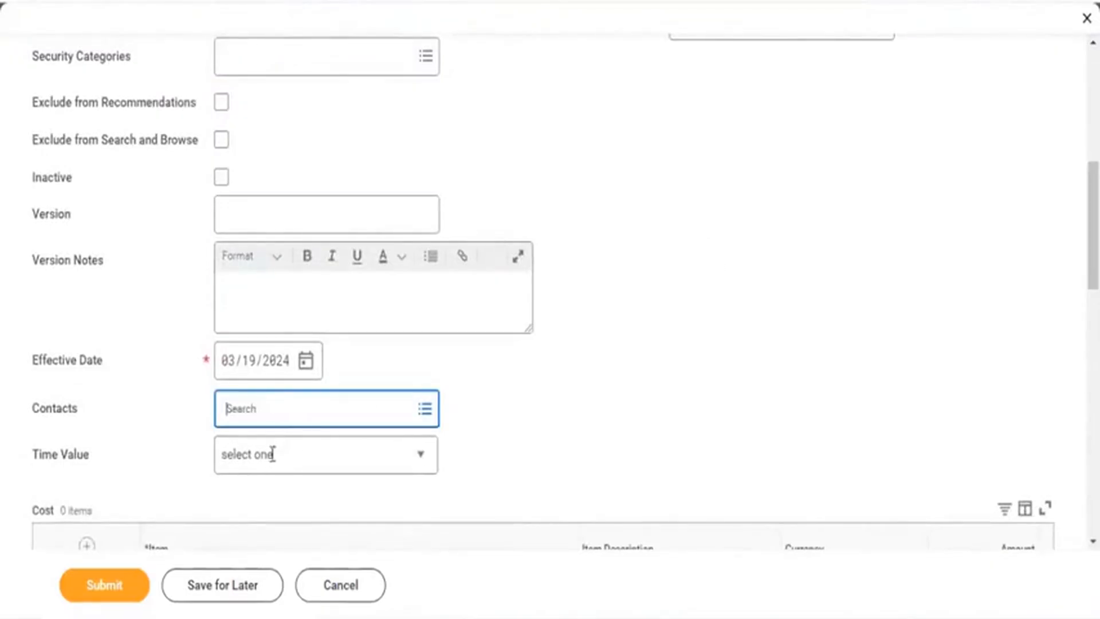
left_click(265, 469)
left_click(266, 470)
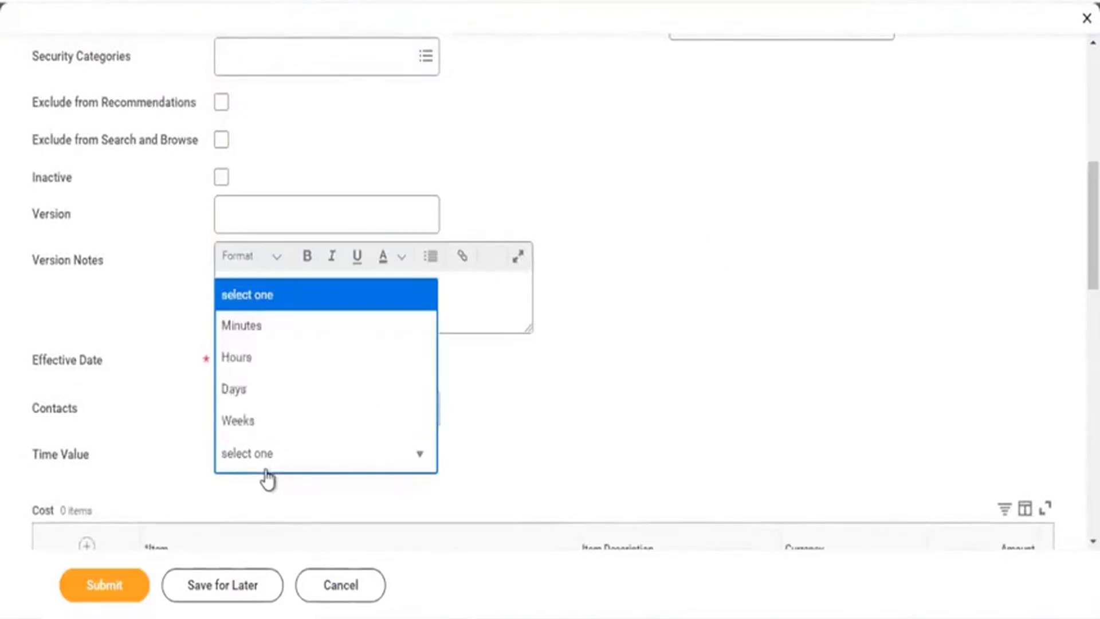
left_click(236, 358)
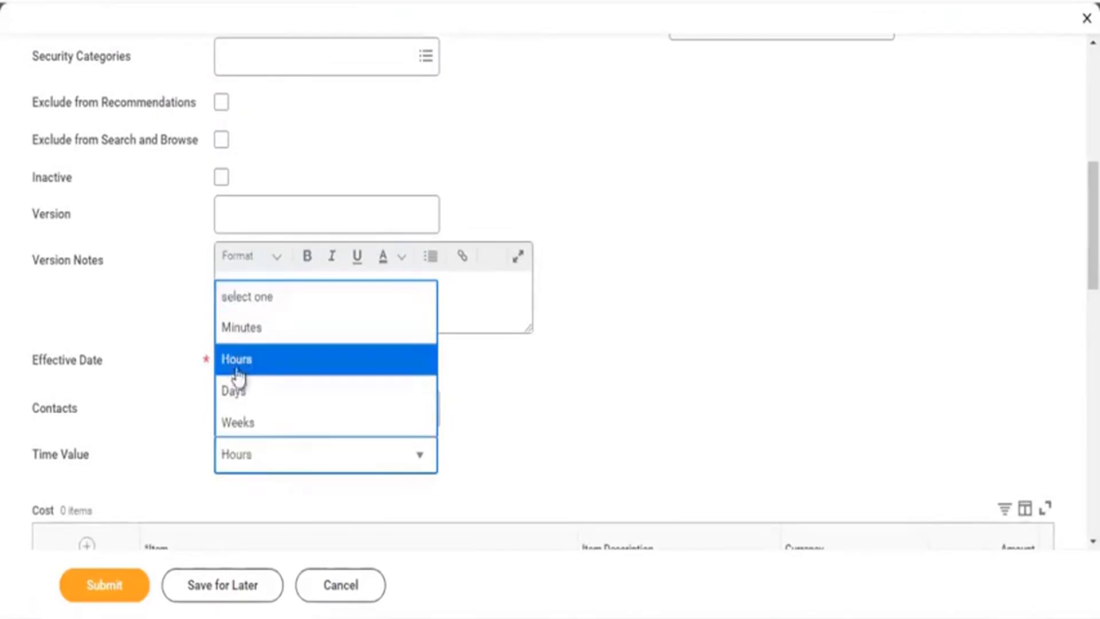
scroll(258, 489, "down", 1)
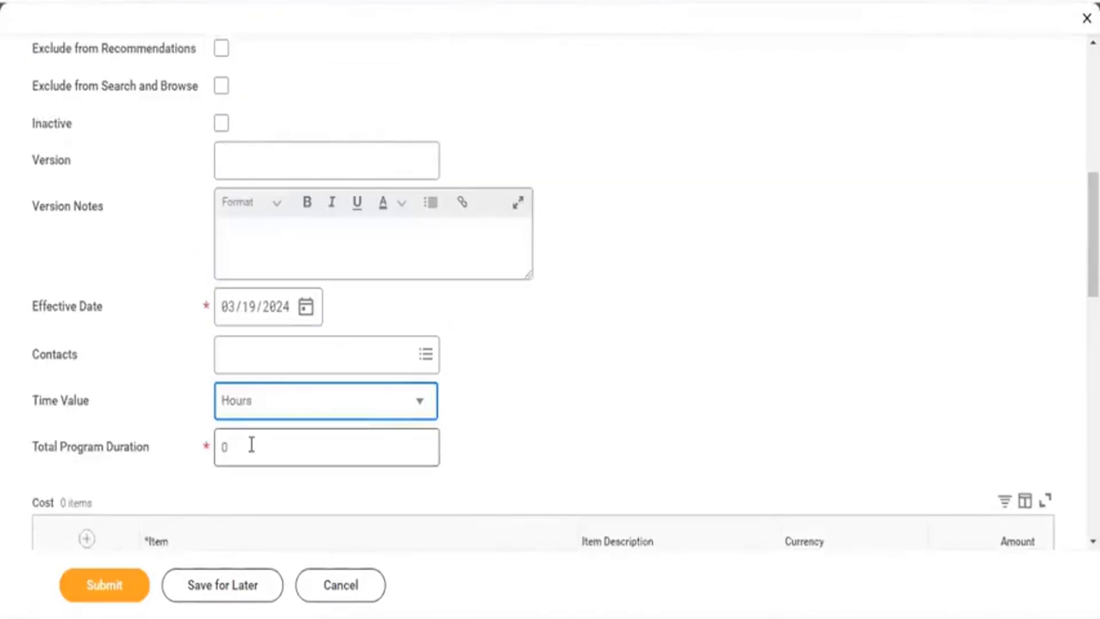
left_click(250, 445)
type("3")
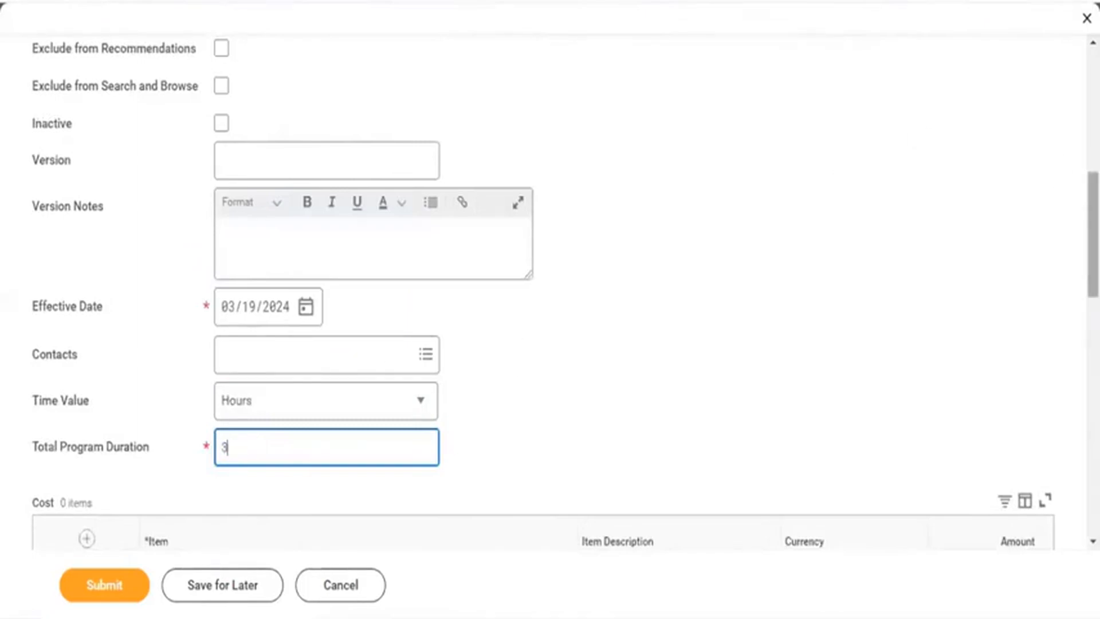
Add a blended course entry to the program's content.
scroll(550, 287, "down", 7)
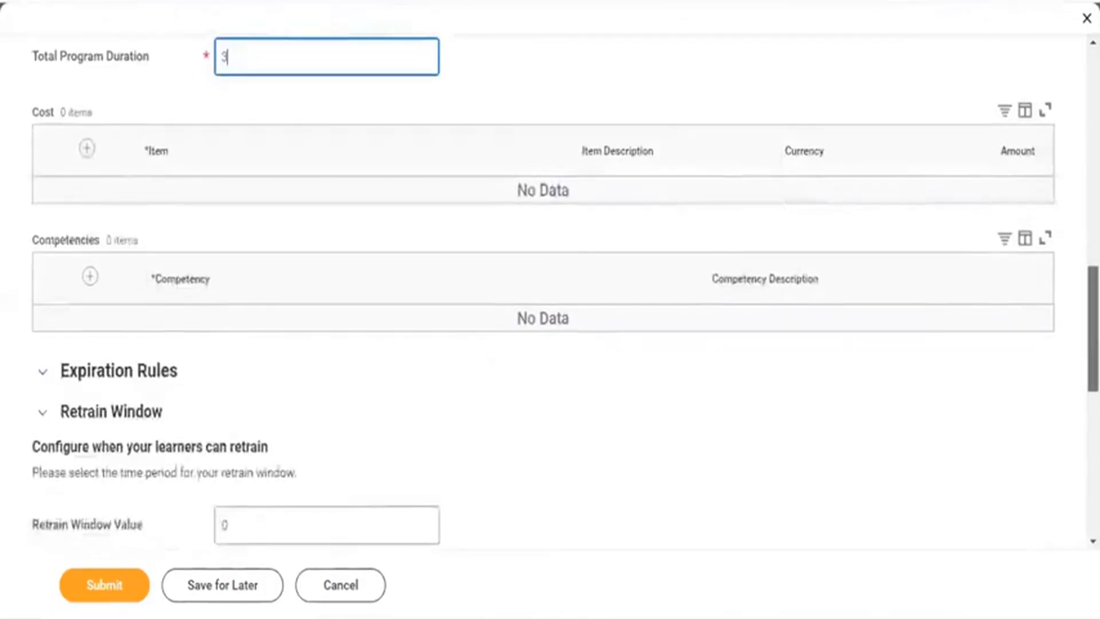
scroll(550, 286, "down", 10)
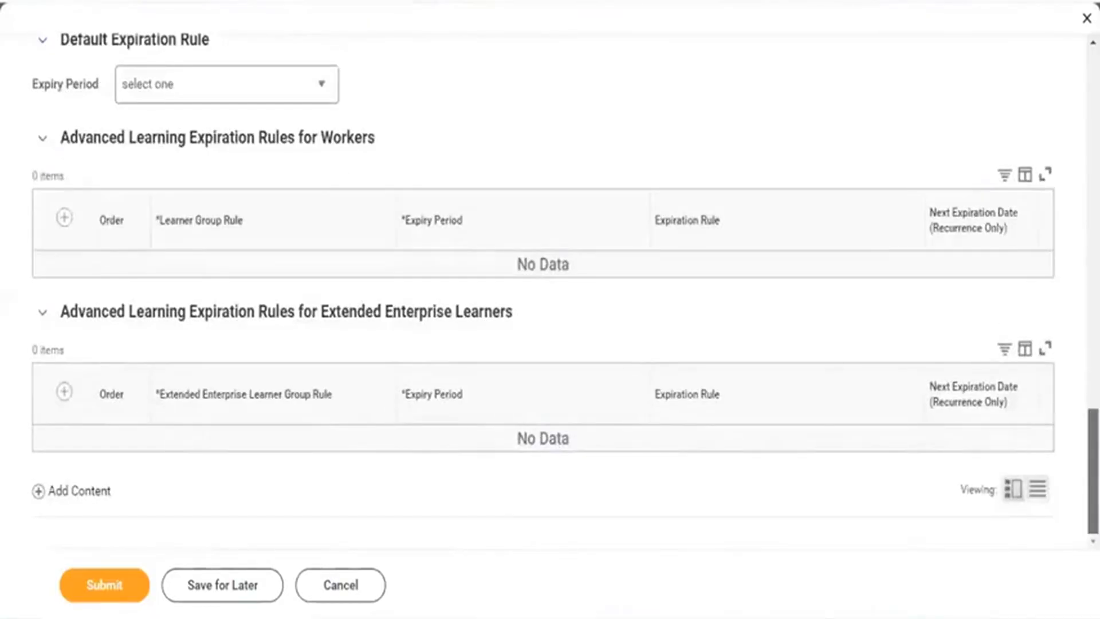
left_click(100, 497)
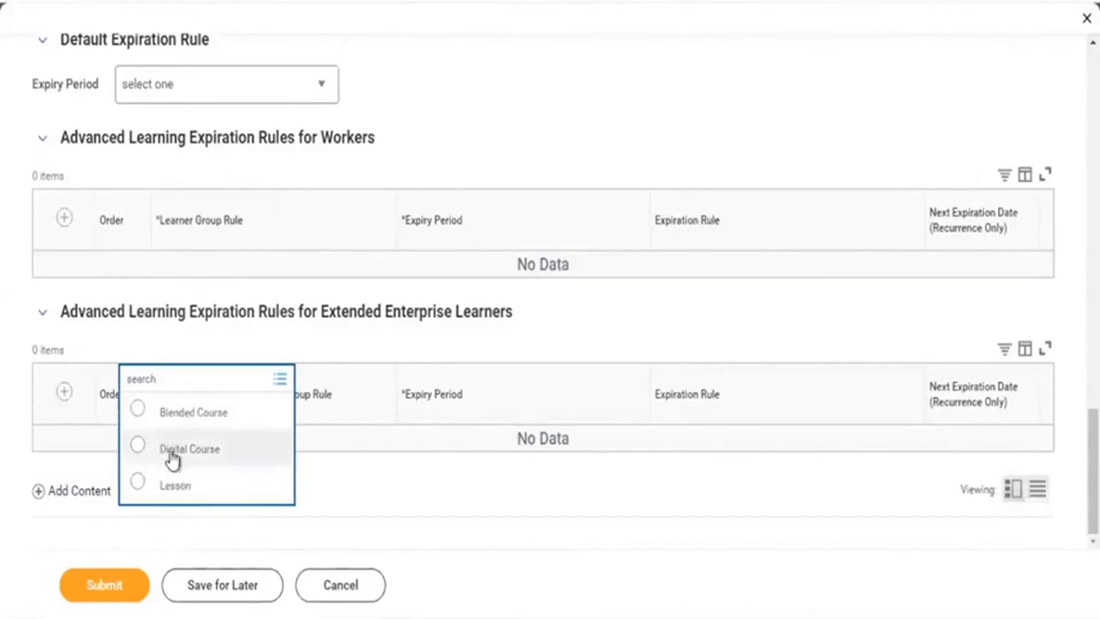
left_click(205, 417)
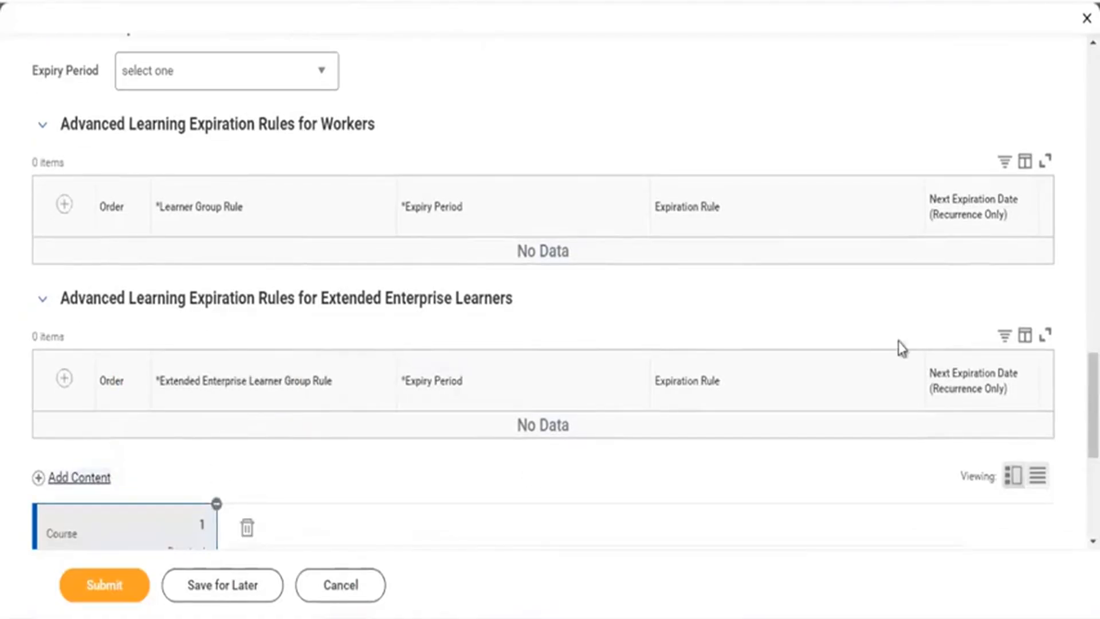
left_click_drag(1093, 405, 1093, 467)
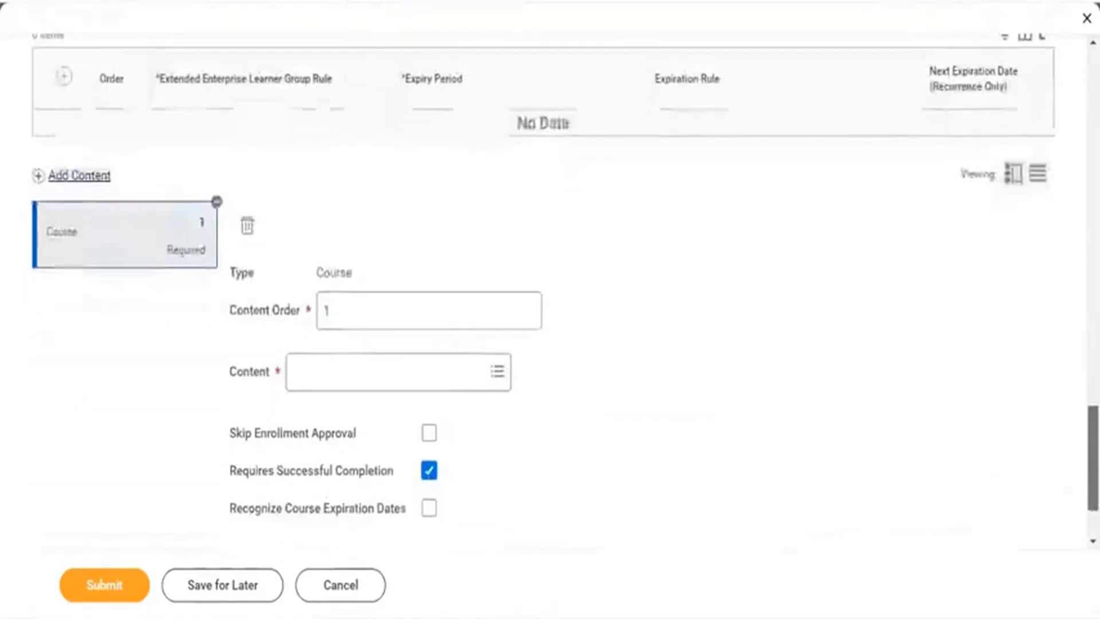
Find and select Introduction to Workday Learning as the content of the first course entry.
left_click(331, 371)
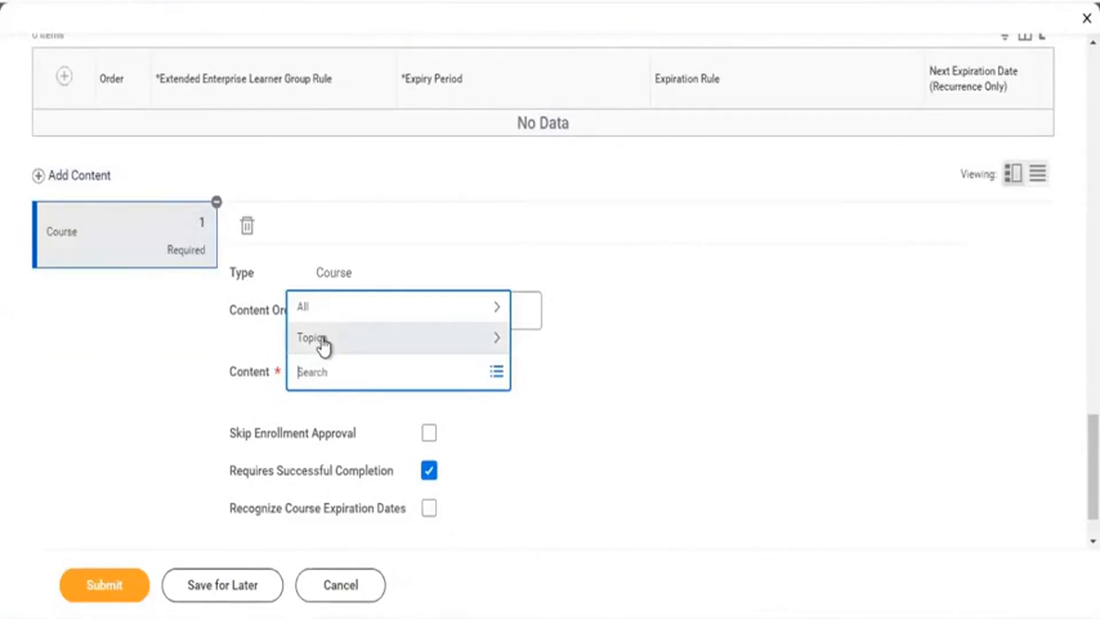
left_click(323, 341)
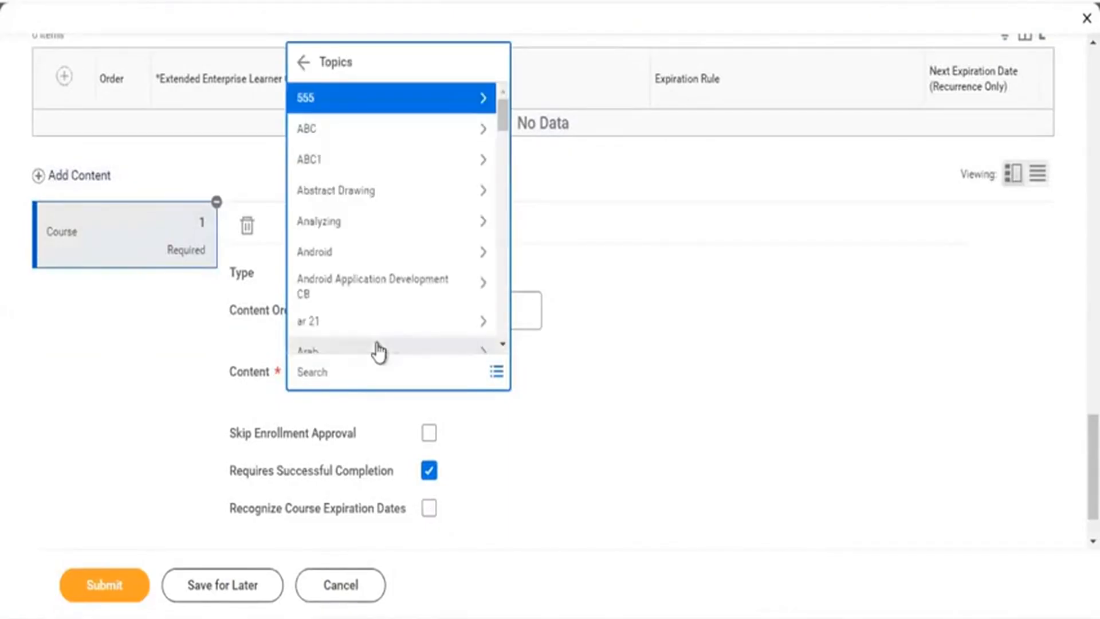
left_click(306, 67)
left_click(334, 306)
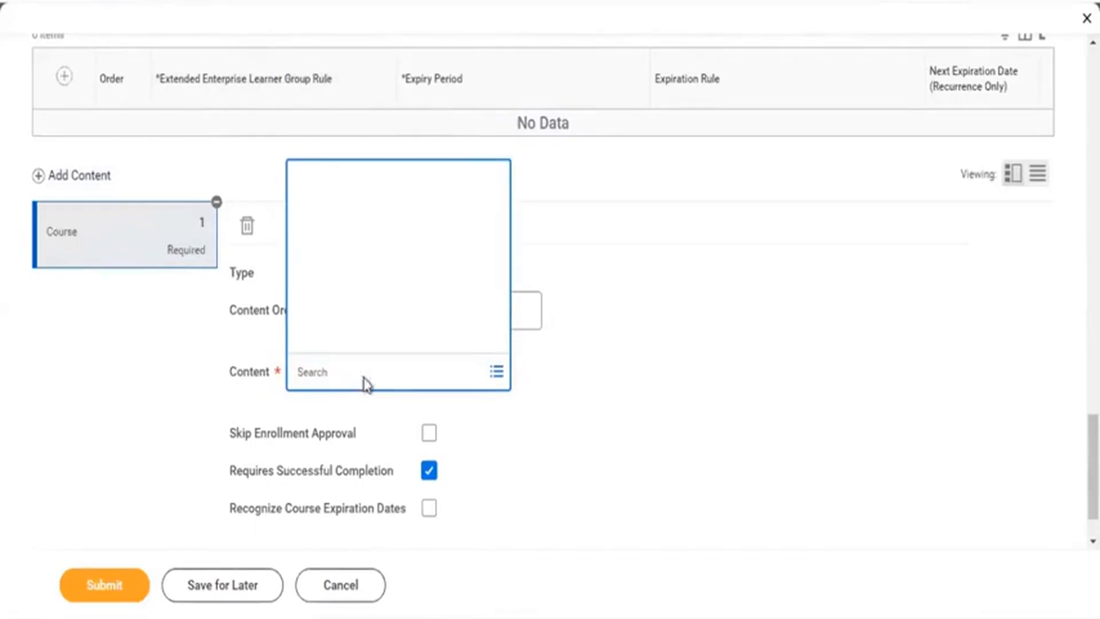
left_click(354, 376)
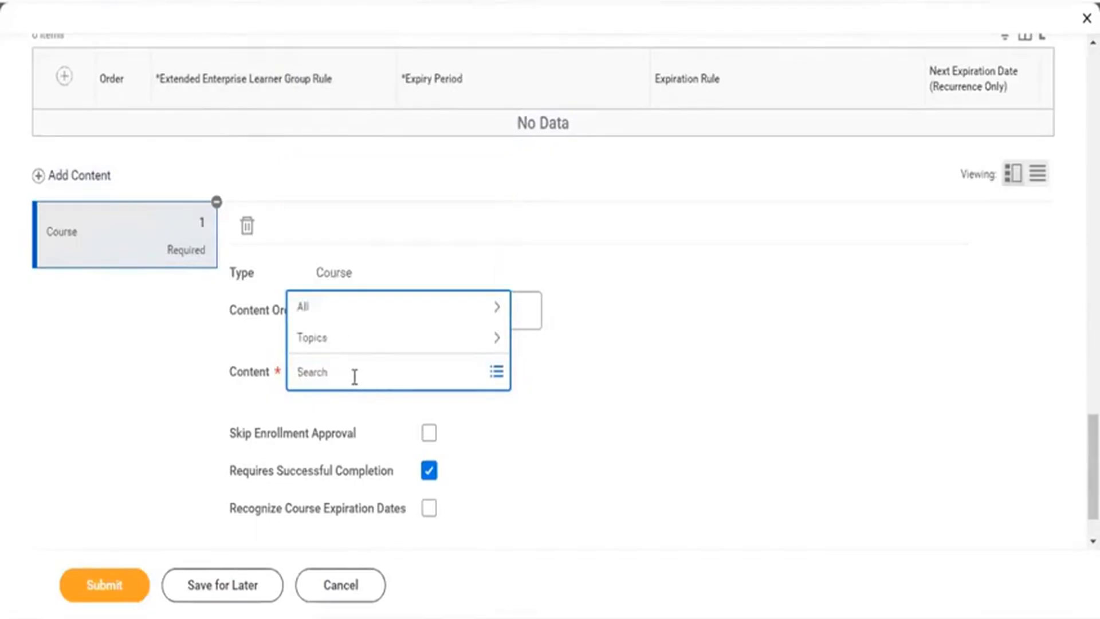
key("Return")
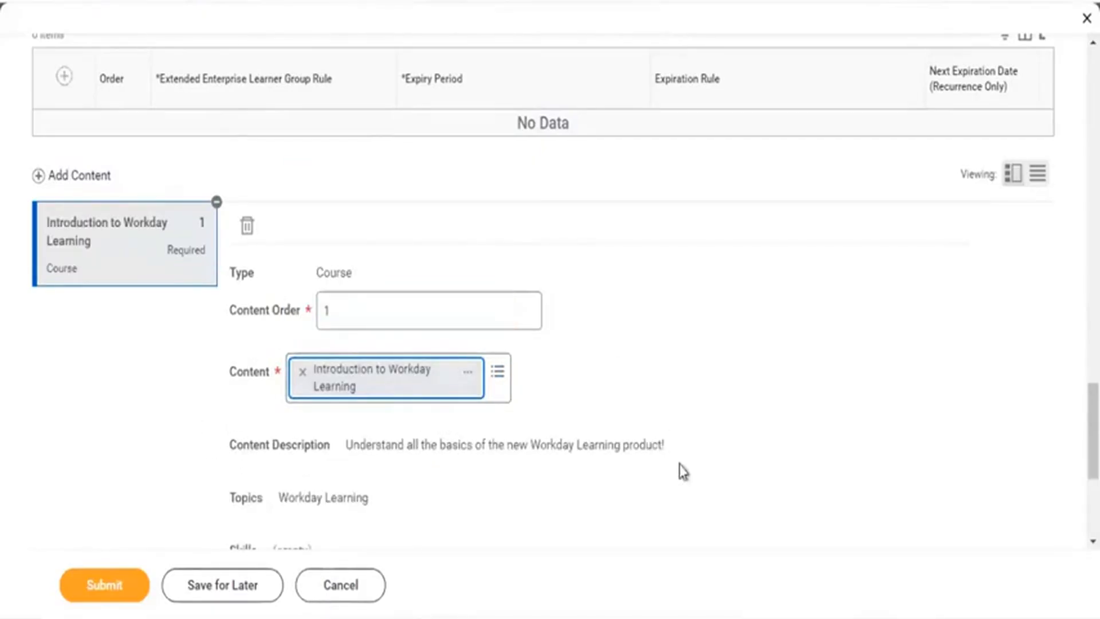
Add a second blended course entry to the program's content.
left_click_drag(1093, 421, 1094, 399)
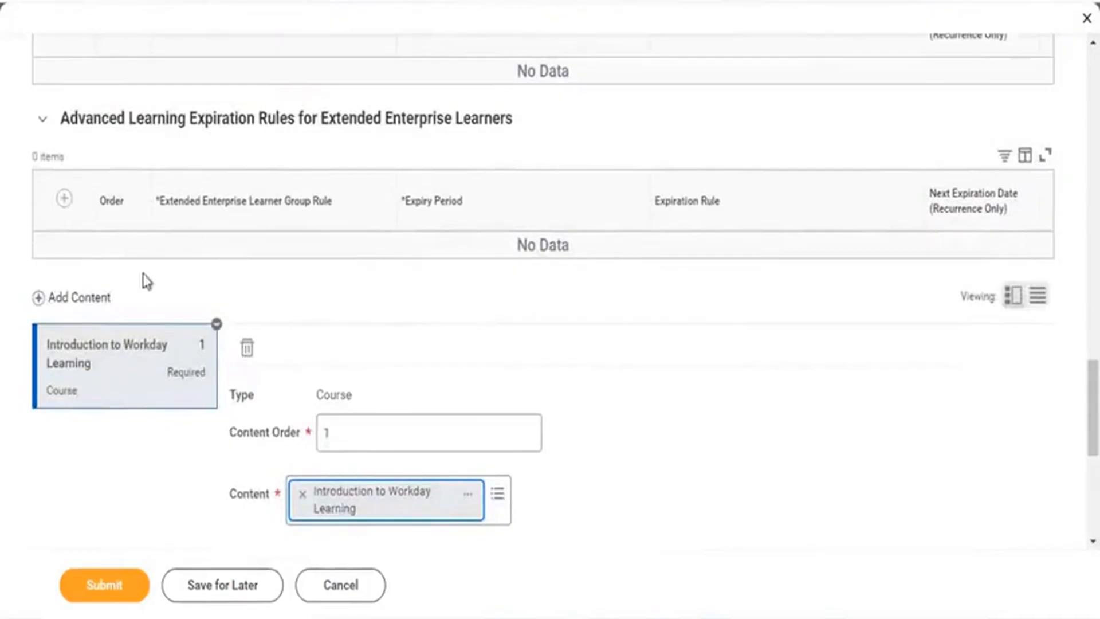
left_click(86, 300)
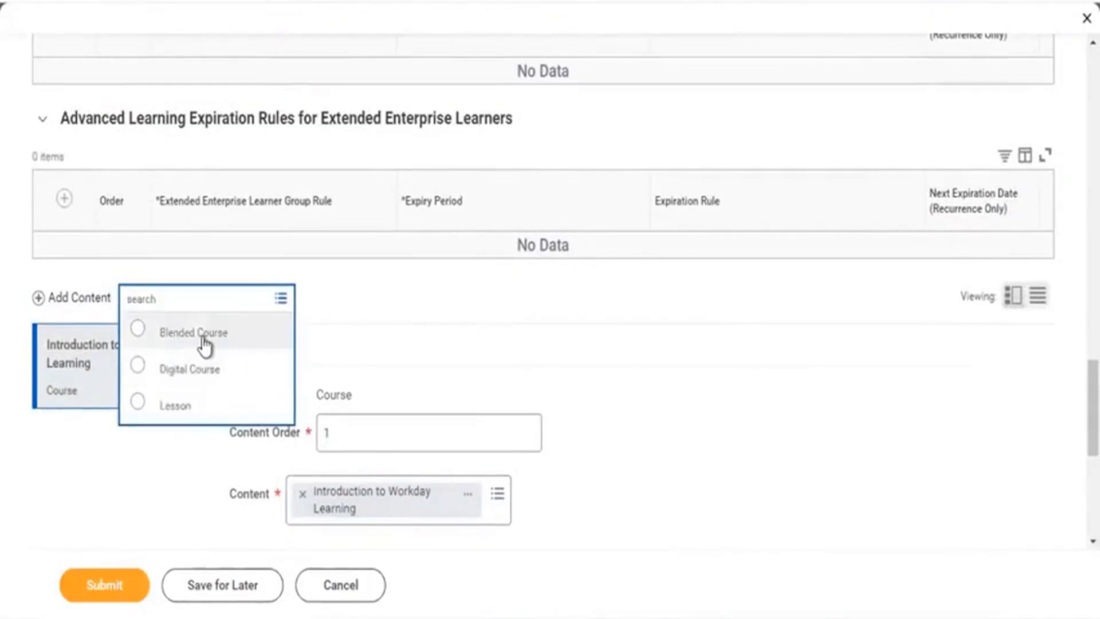
left_click(205, 344)
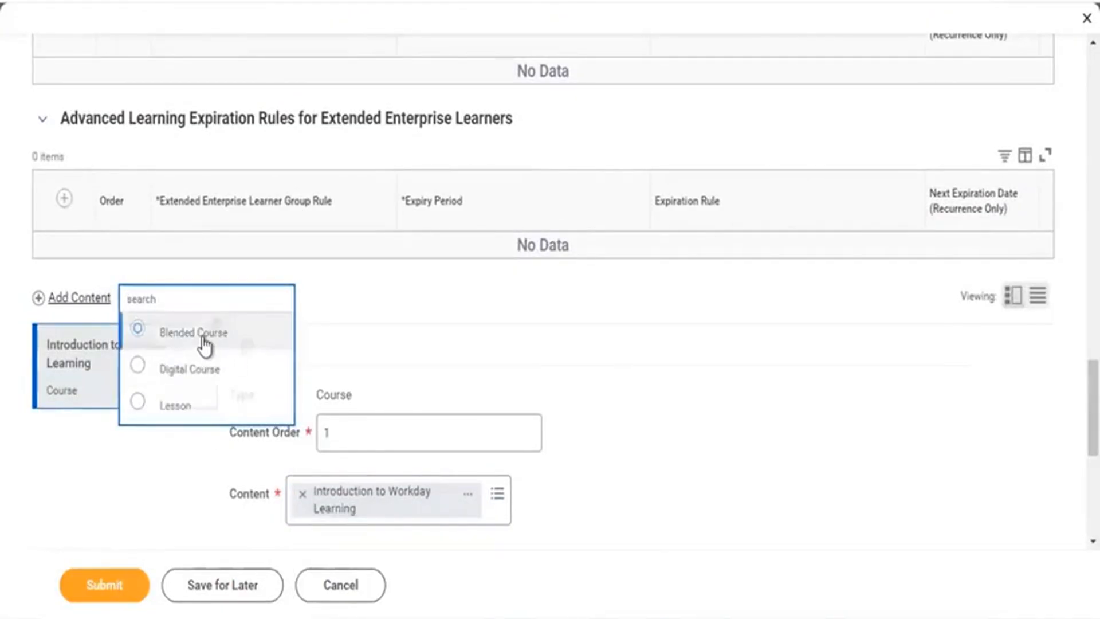
left_click(345, 497)
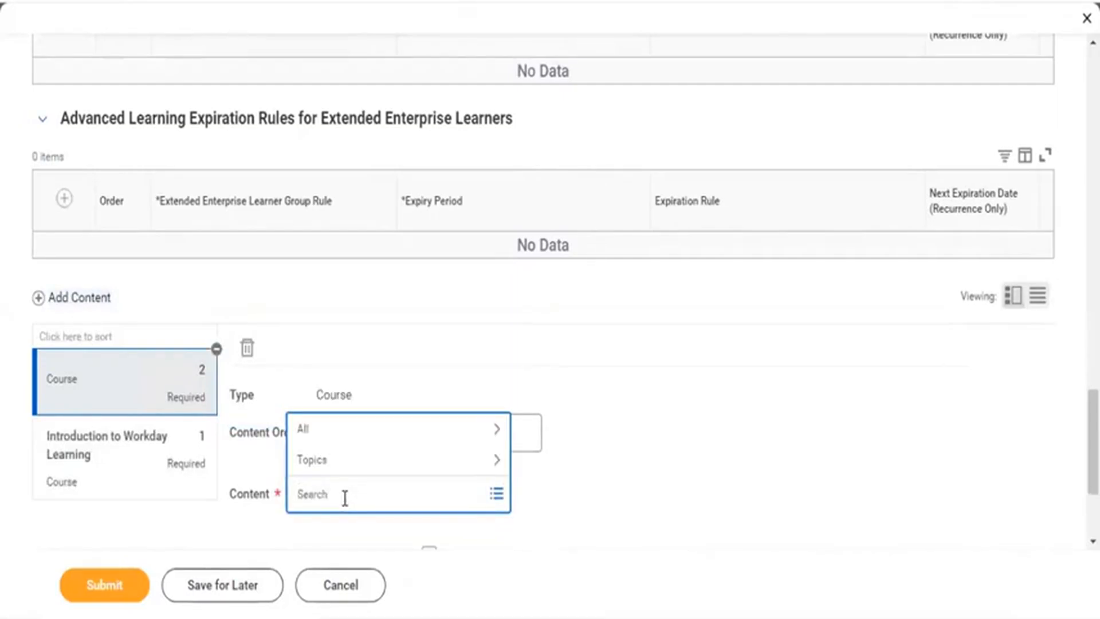
type("Workday")
key("Return")
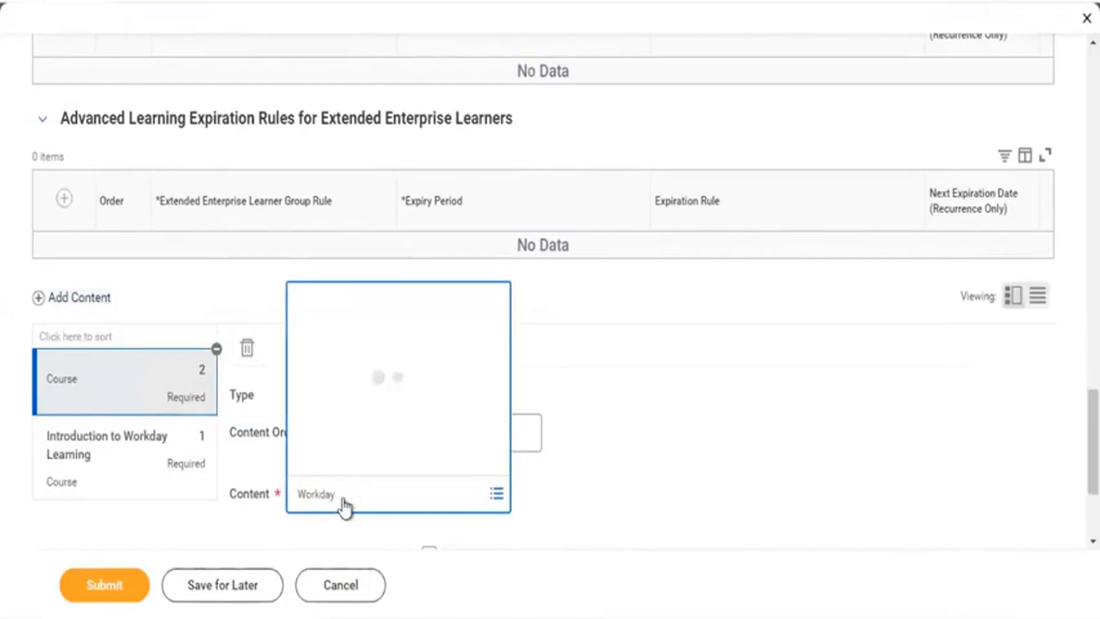
left_click(302, 488)
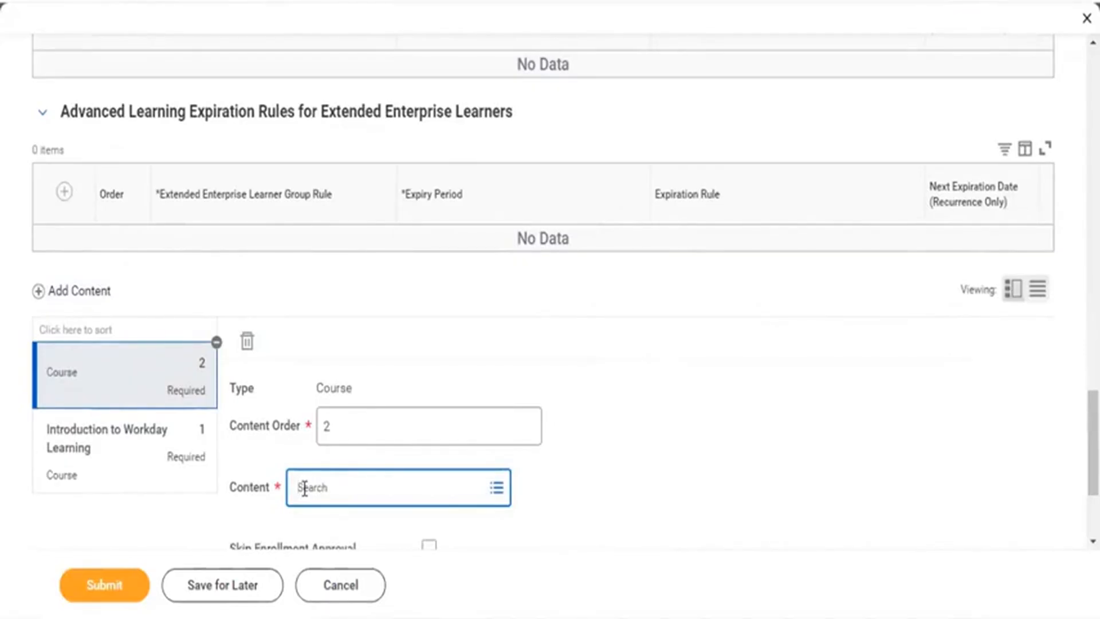
key("Return")
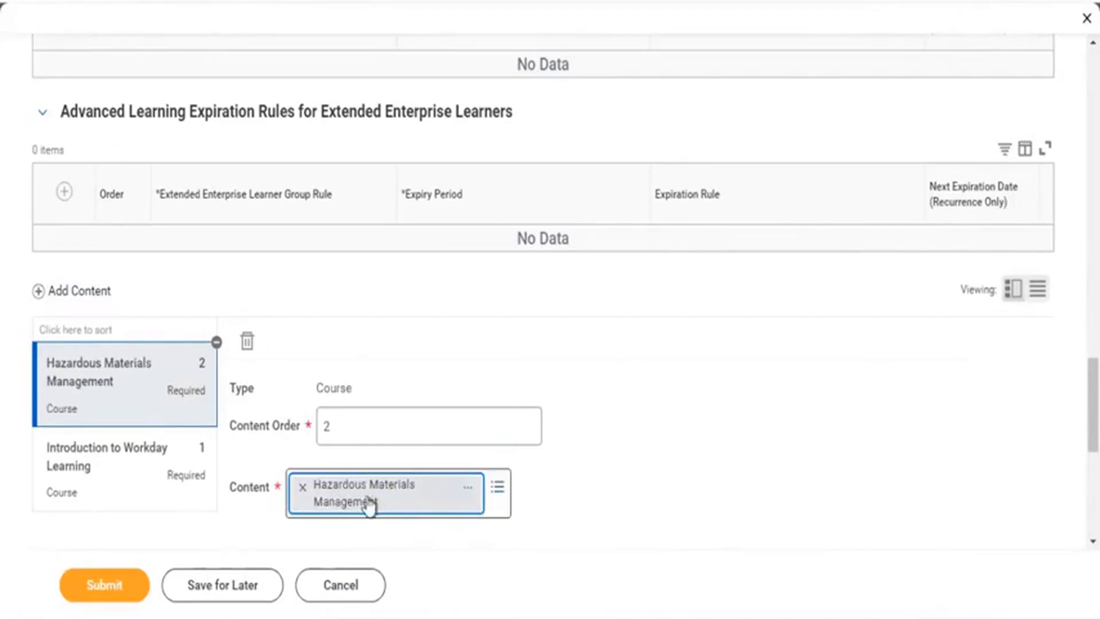
left_click(302, 487)
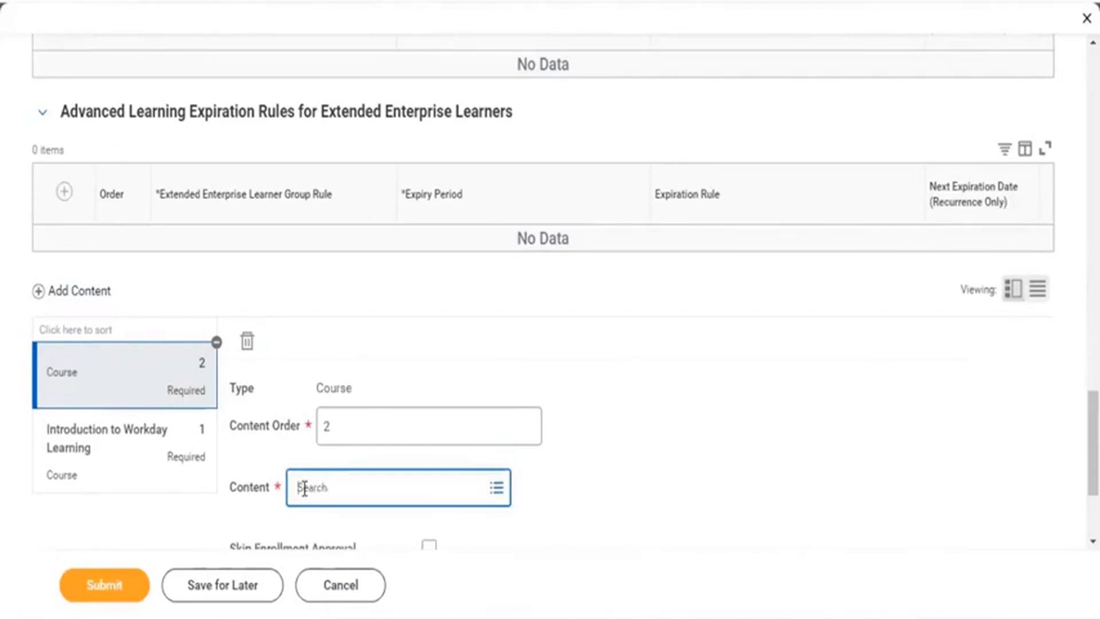
Search for "Trans" and select Employee Transport and Policies as the content of the second course entry.
type("L")
type("rans")
key("Return")
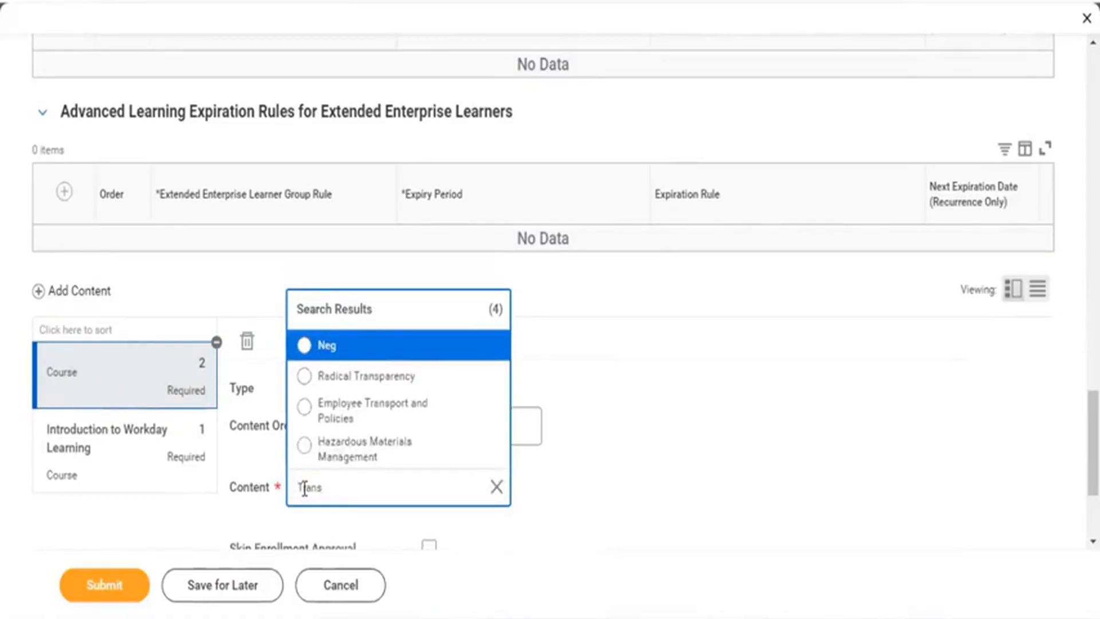
left_click(328, 410)
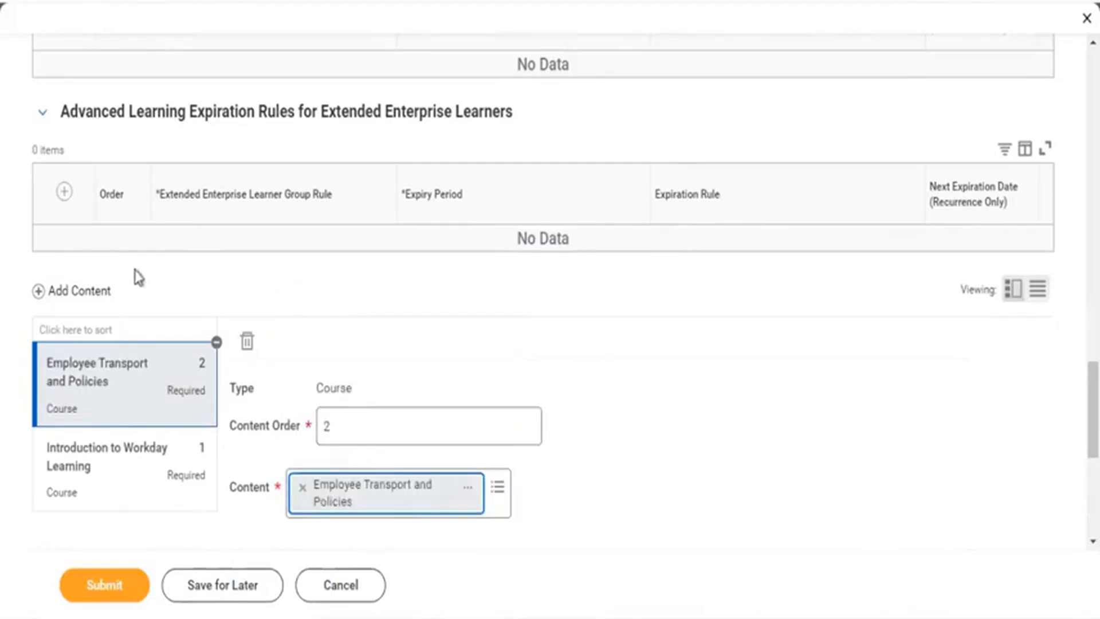
Add a digital course entry to the program, search for "Legal" and set its content to Employee Legal and Ethics Training.
left_click(94, 293)
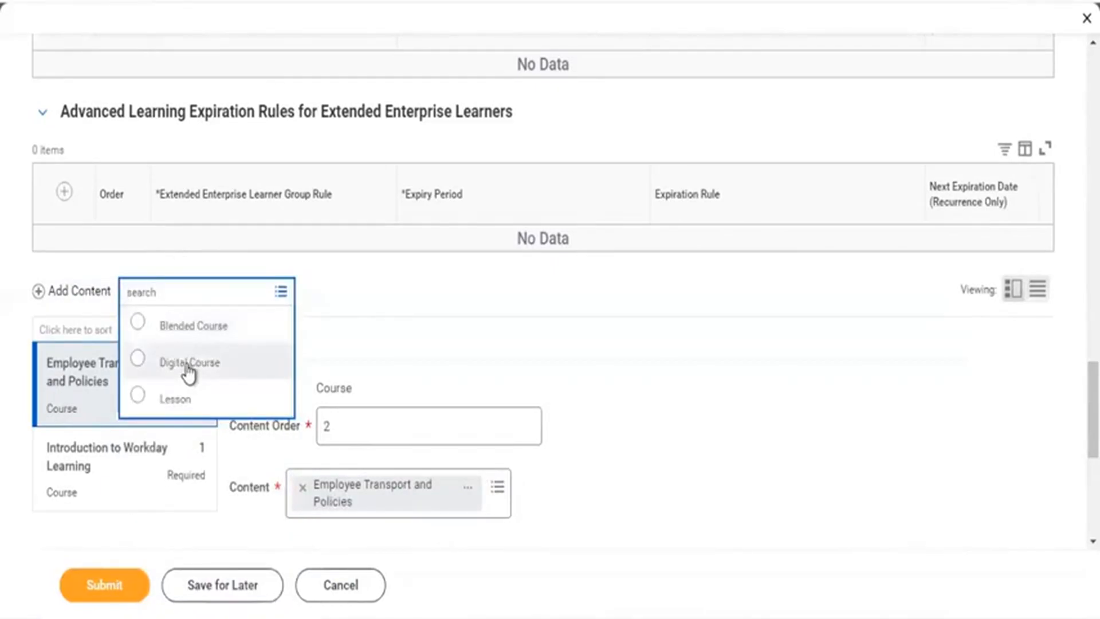
left_click(189, 367)
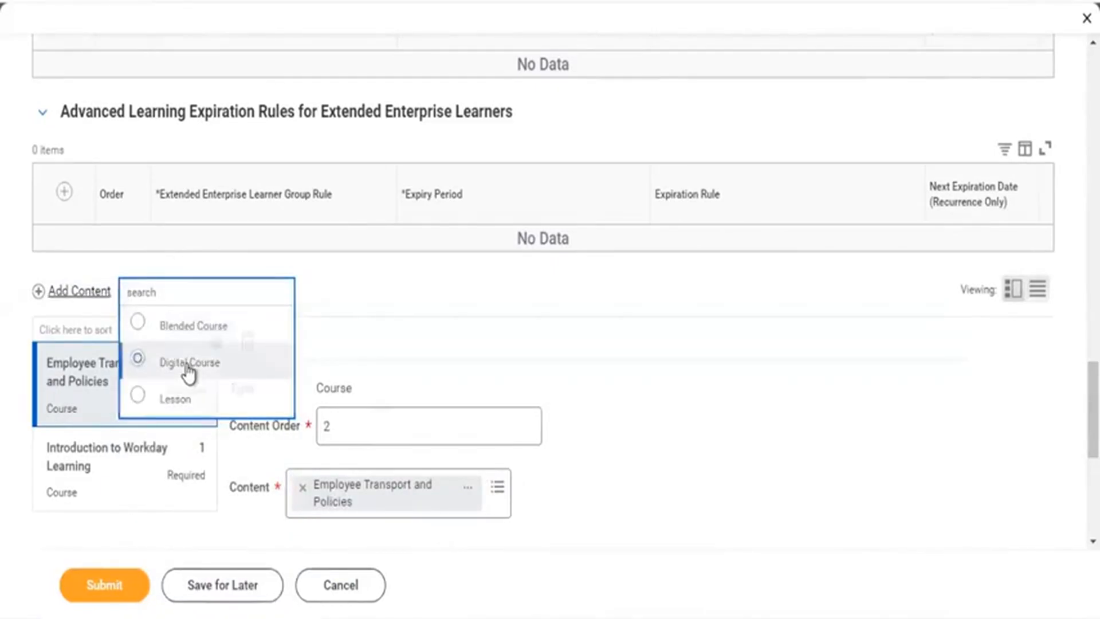
left_click(339, 489)
type("Le")
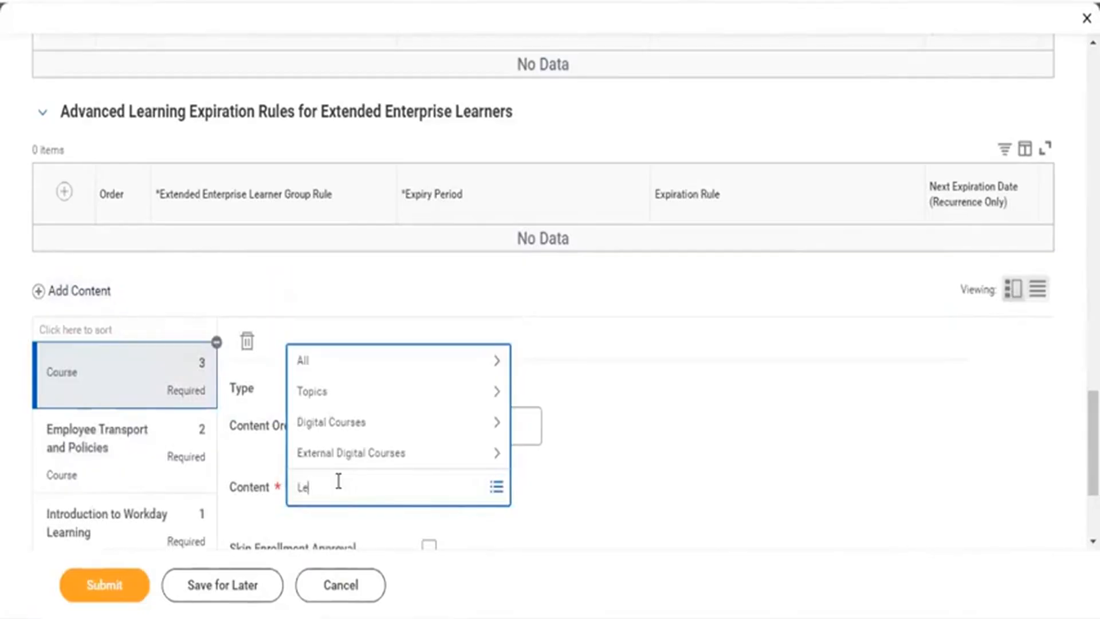
type("gal")
key("Return")
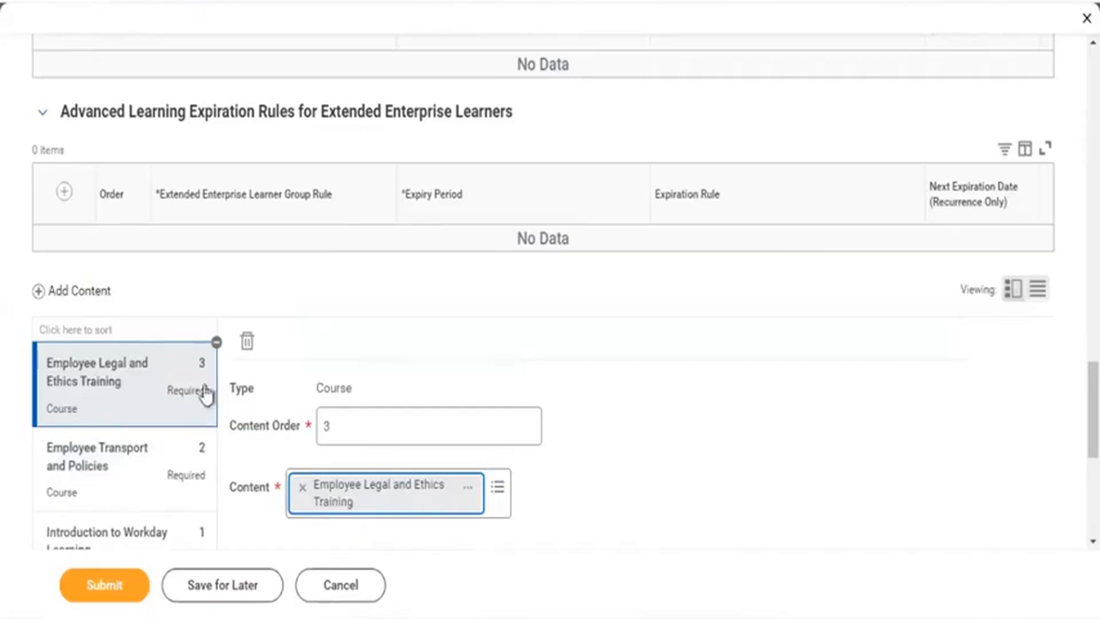
Add another digital course entry, search for "New Hire" and set its content to Welcome to the Organization!
left_click(81, 295)
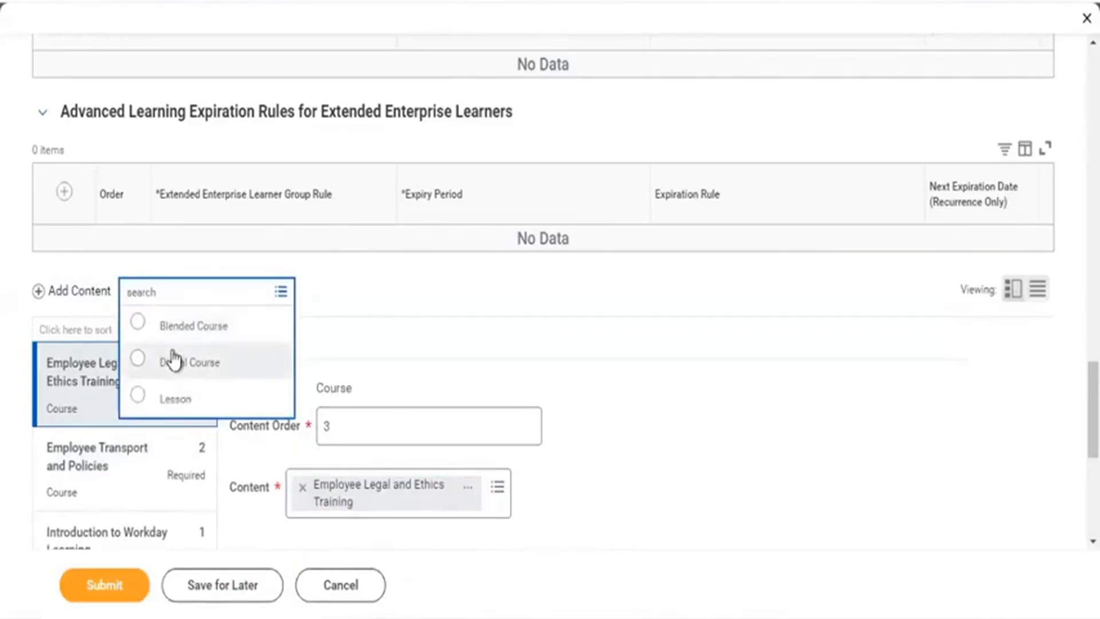
left_click(171, 361)
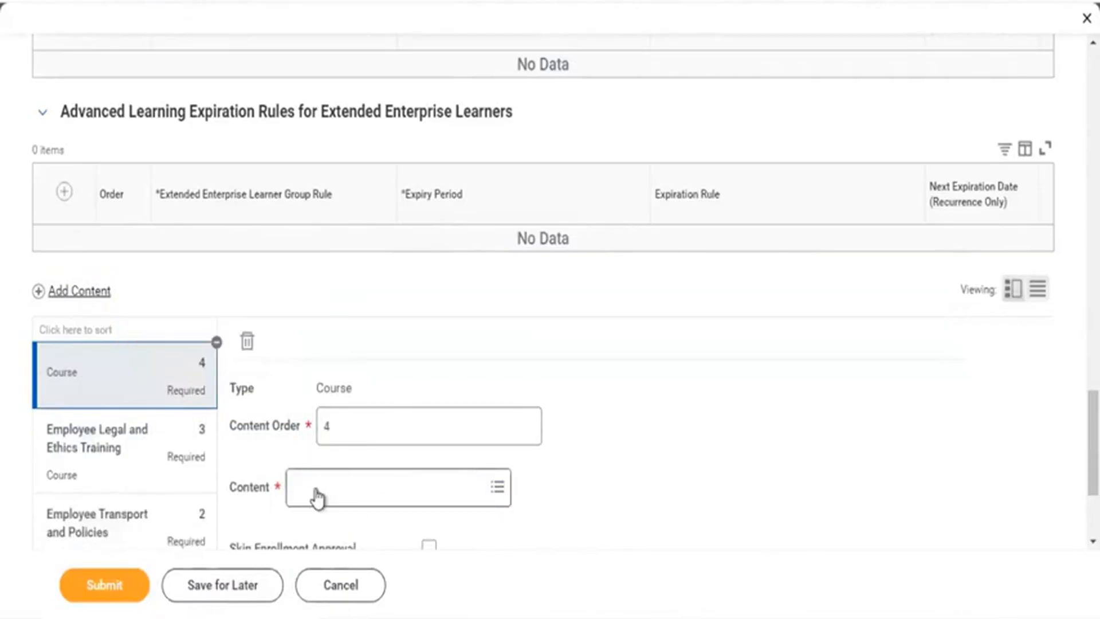
left_click(315, 489)
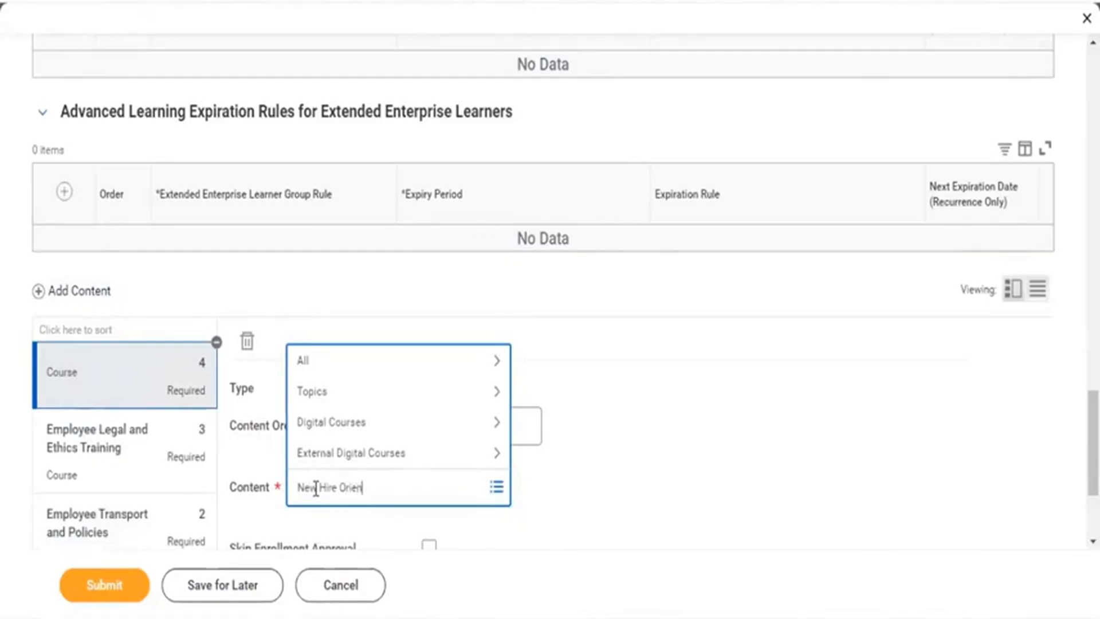
key("Return")
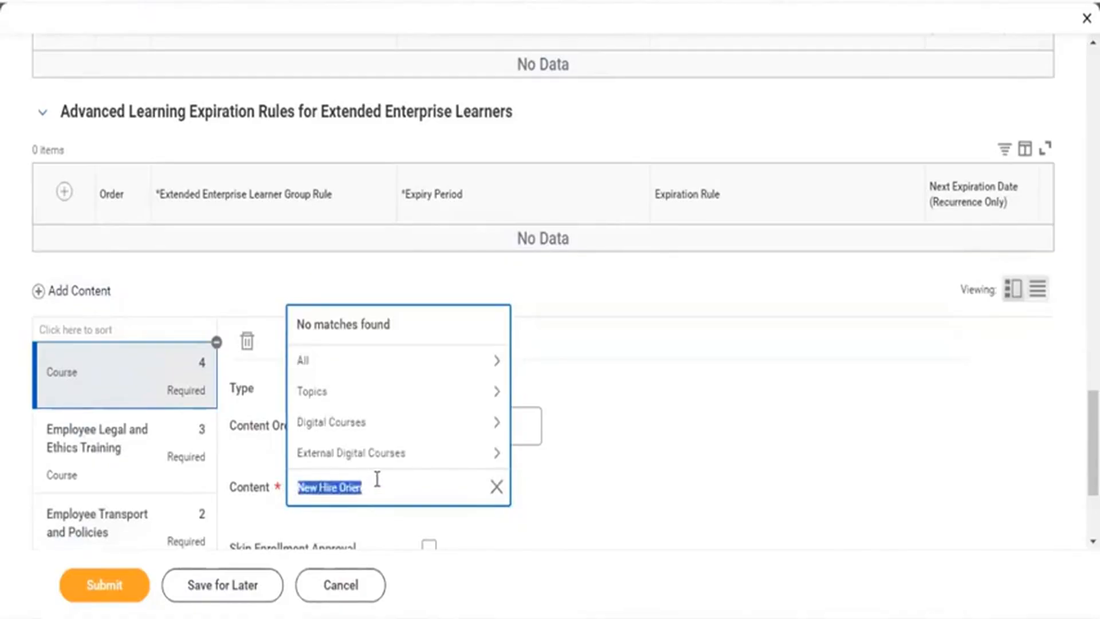
left_click(377, 479)
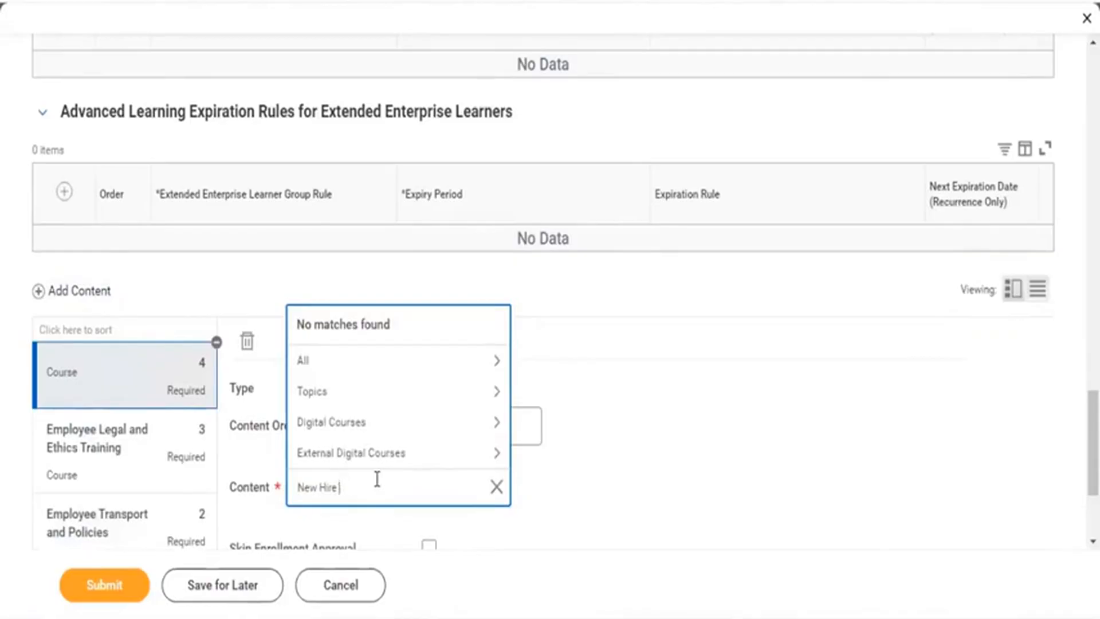
key("Return")
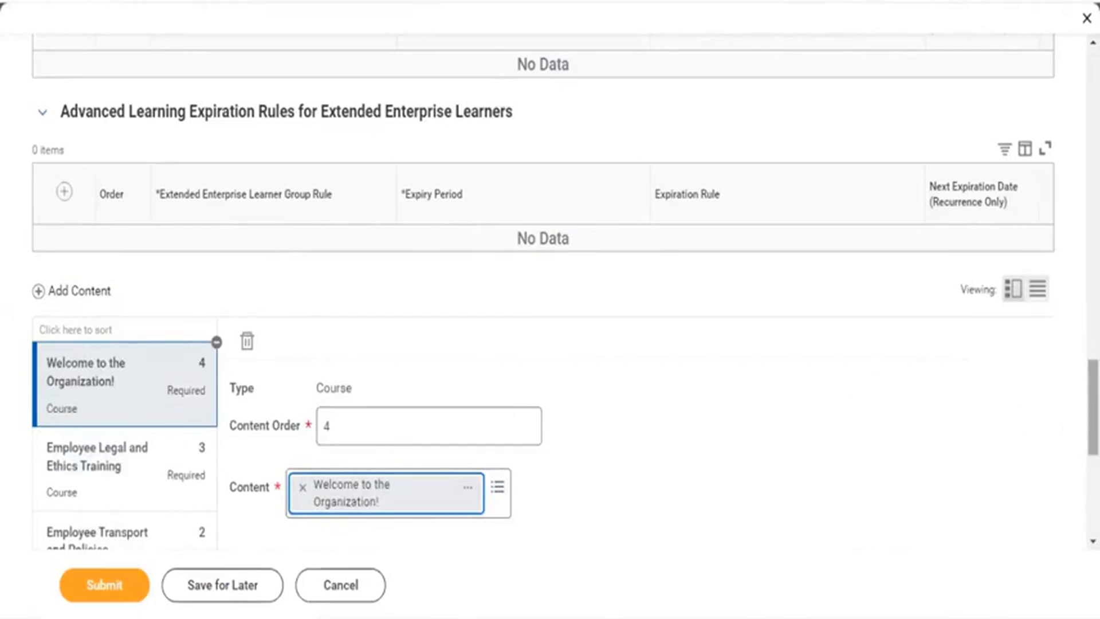
Review the last course entry's settings and submit the New Hire Onboarding Journey program.
scroll(1034, 422, "down", 7)
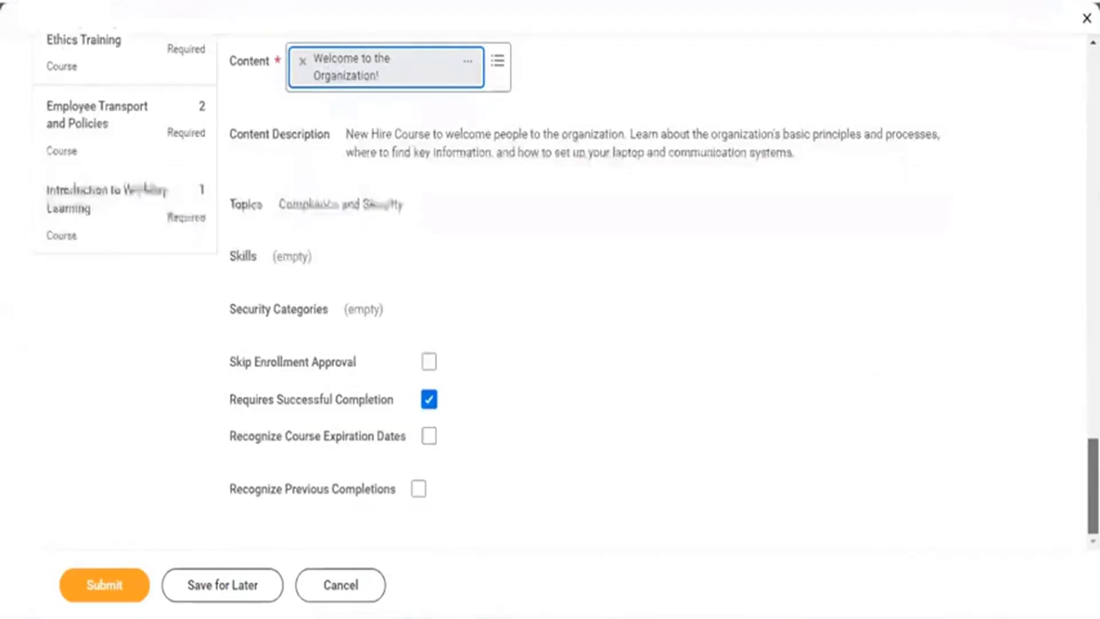
scroll(550, 297, "up", 3)
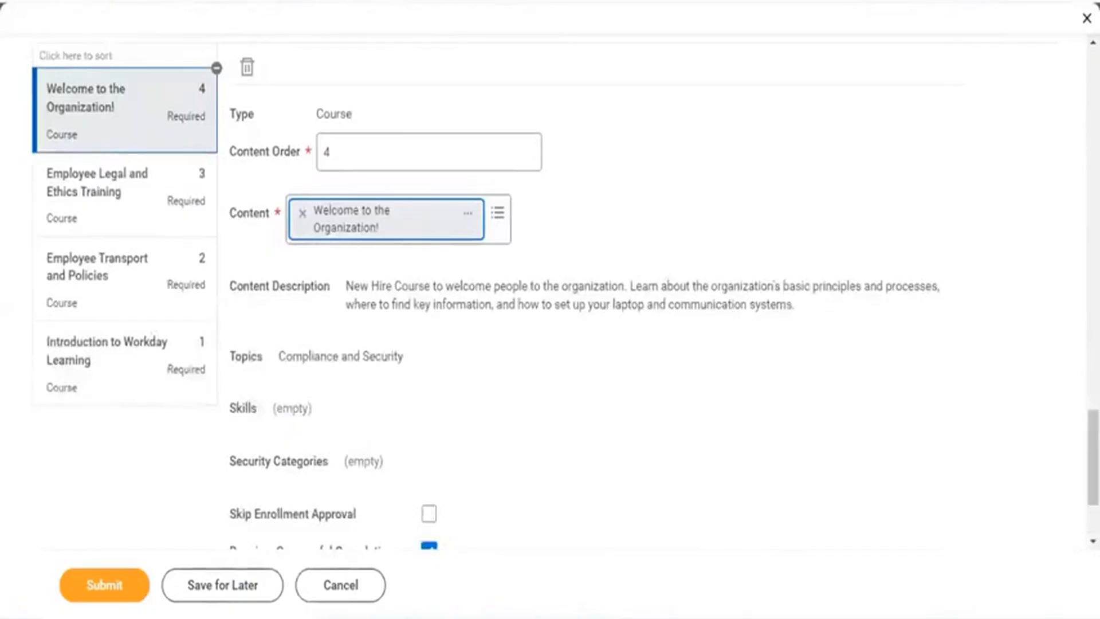
left_click(111, 596)
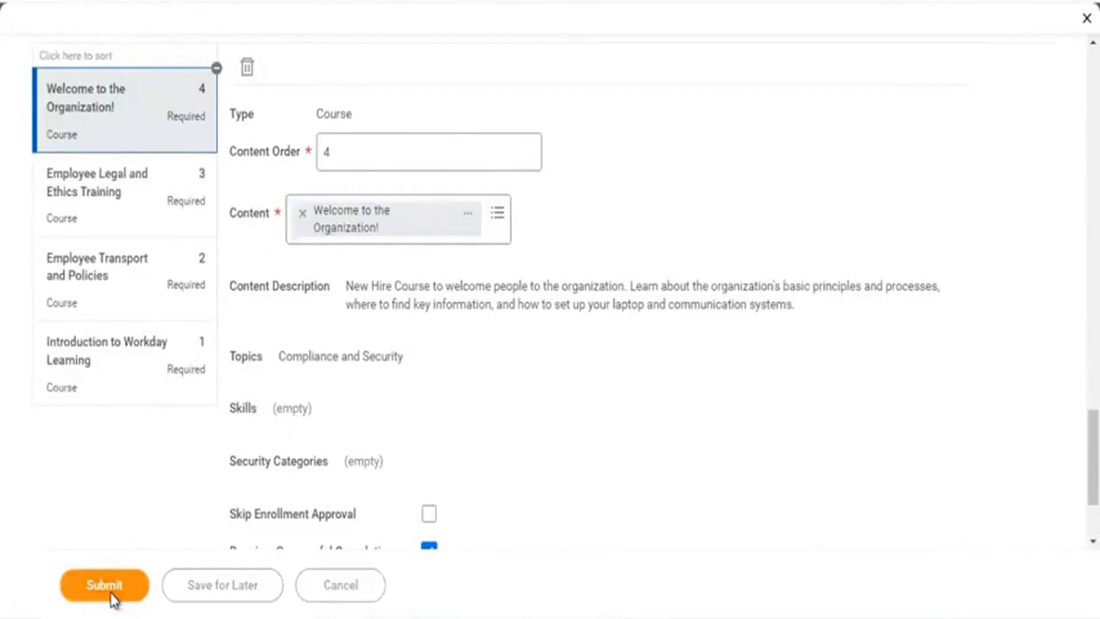
left_click(112, 596)
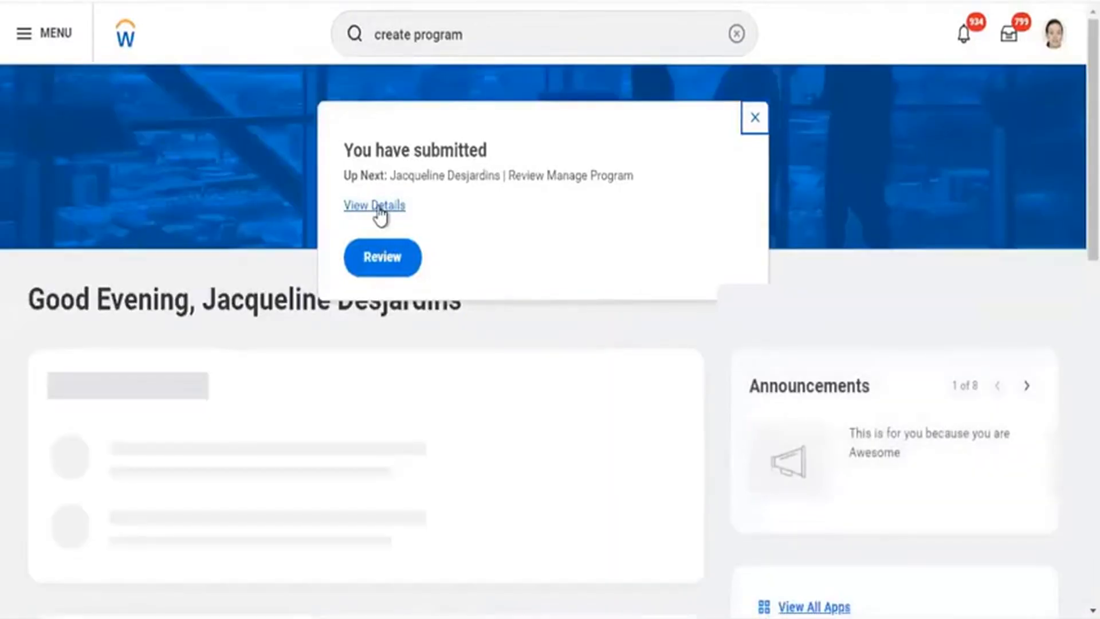
View the submission details and examine the process history to find who must review the program.
left_click(378, 208)
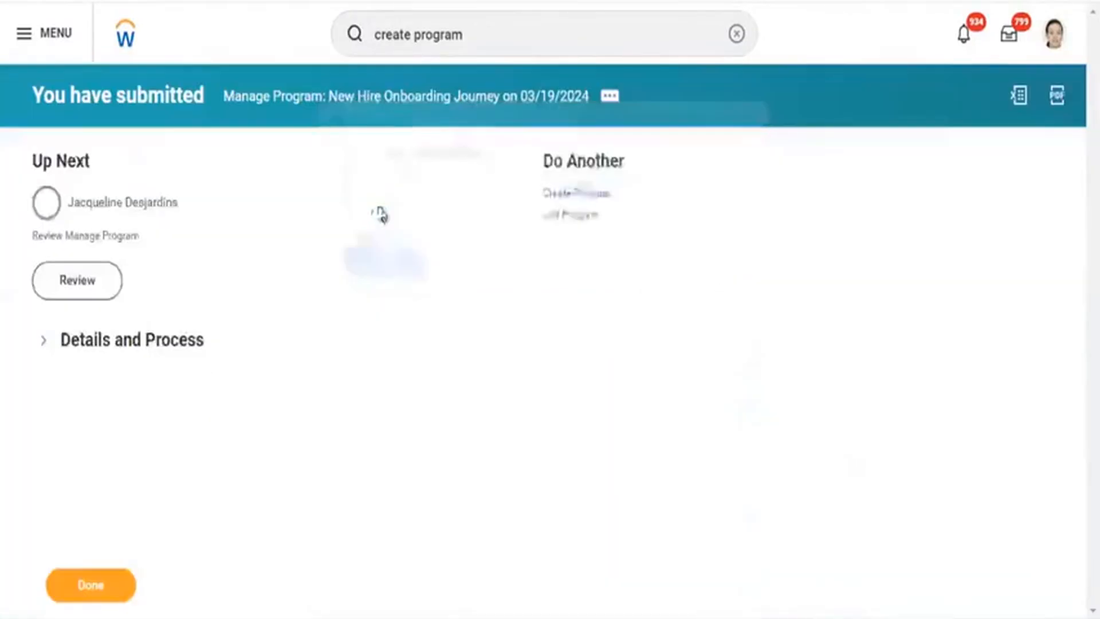
left_click(124, 344)
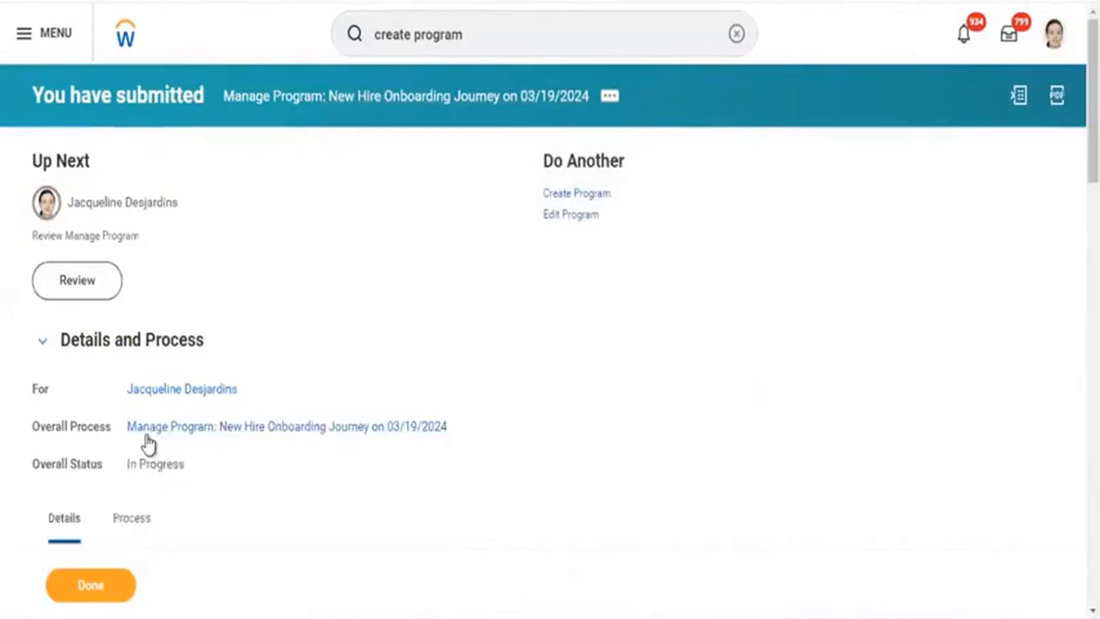
left_click(140, 523)
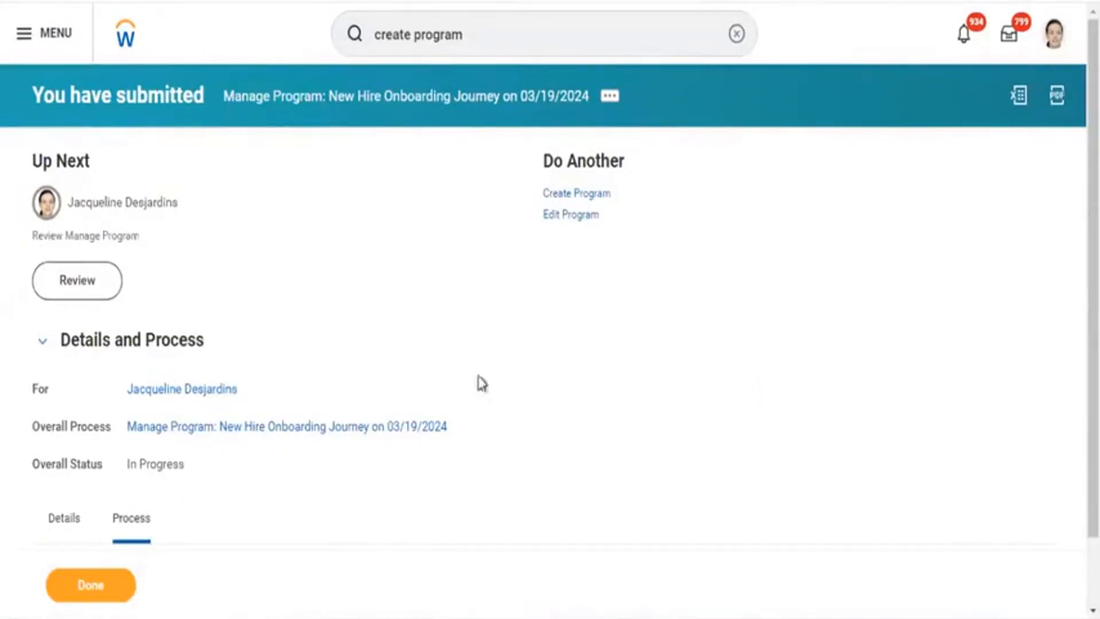
scroll(1020, 145, "down", 6)
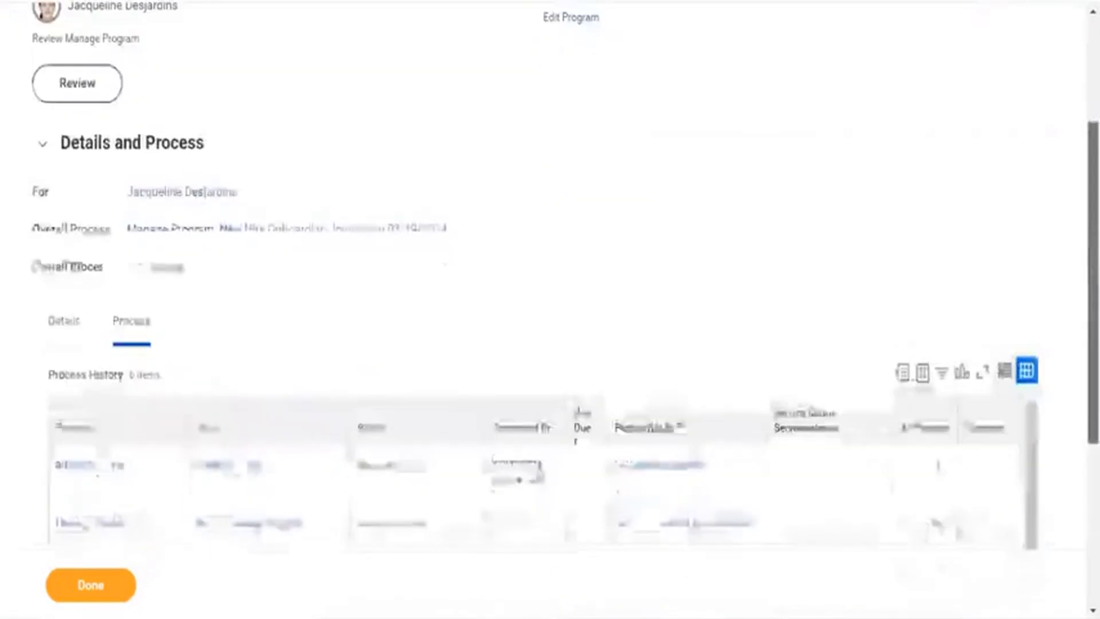
scroll(995, 224, "down", 2)
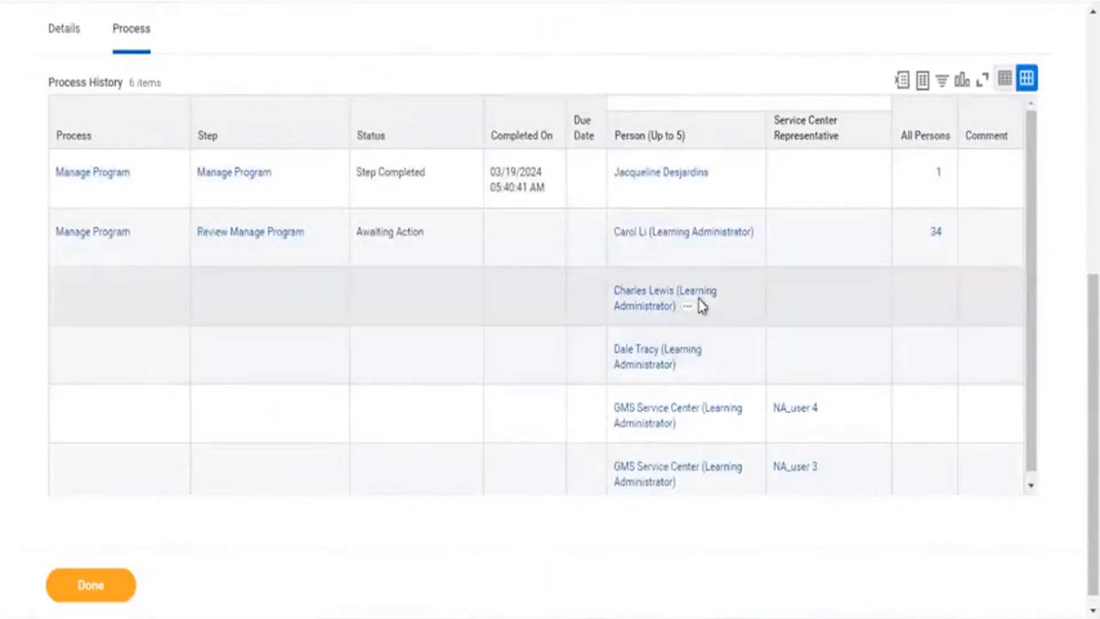
Start a proxy session as the second Learning Administrator listed for the Review Manage Program step.
left_click(688, 309)
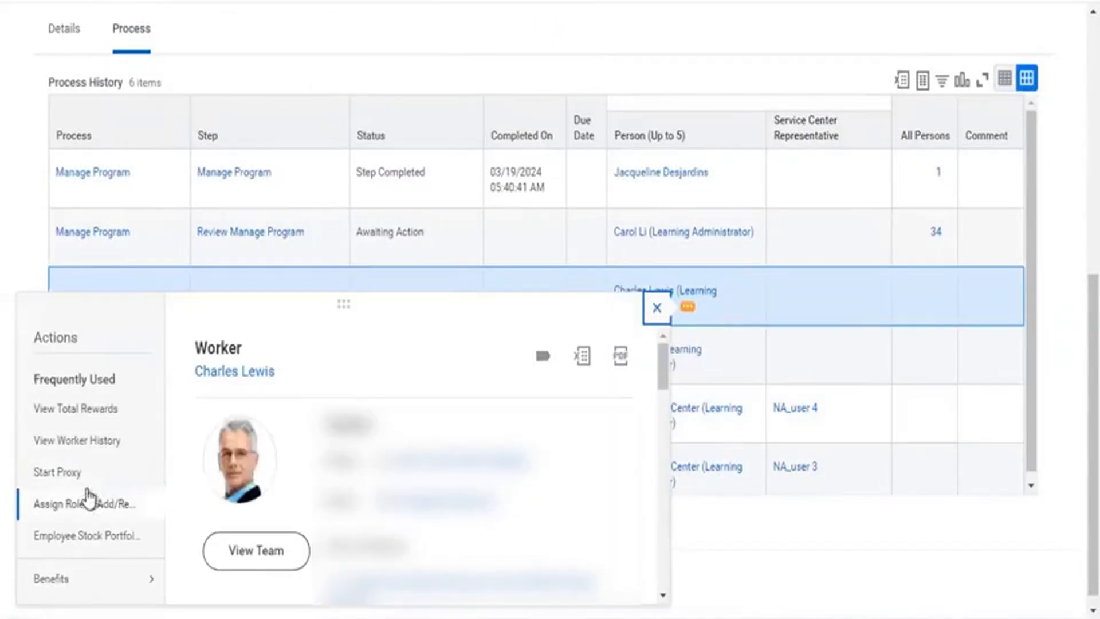
left_click(74, 476)
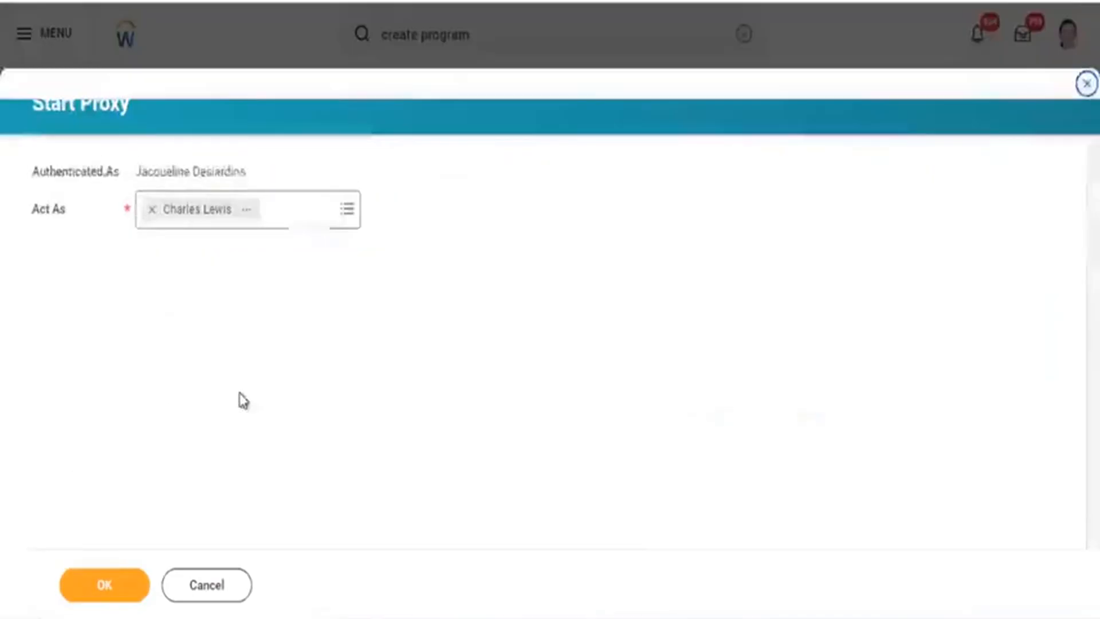
left_click(102, 590)
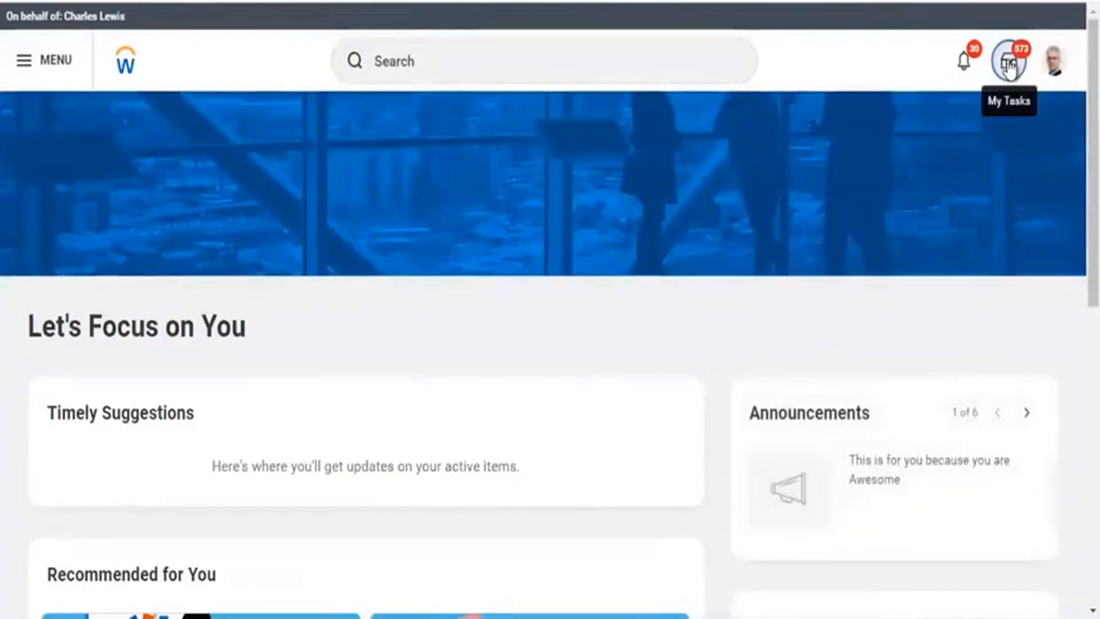
Open the proxied reviewer's task inbox and approve the Manage Program task for New Hire Onboarding Journey.
left_click(1008, 64)
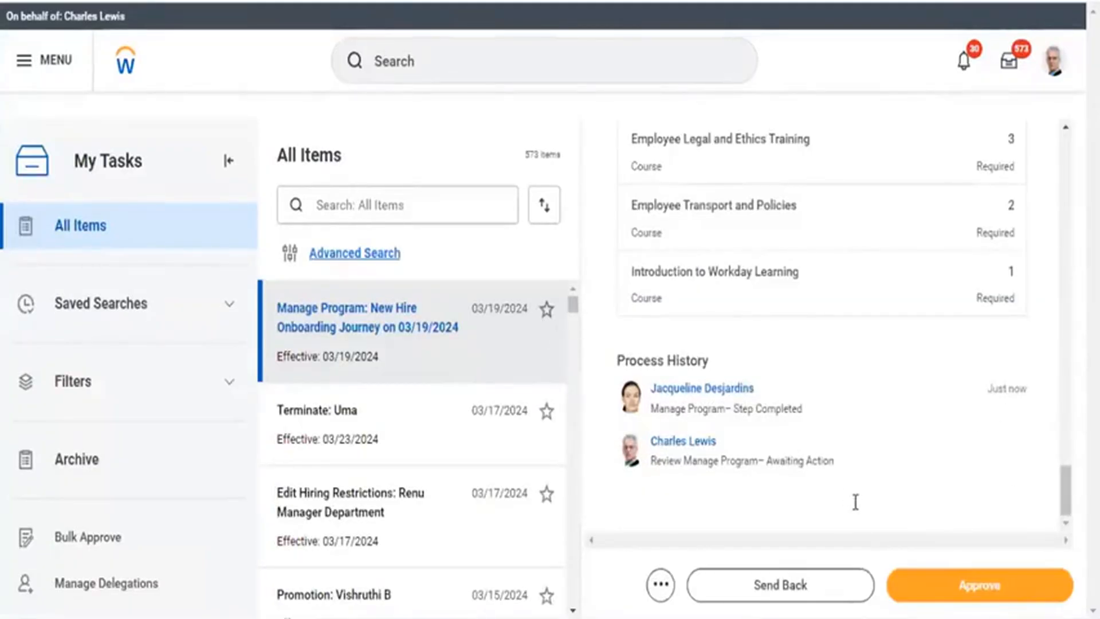
left_click(968, 587)
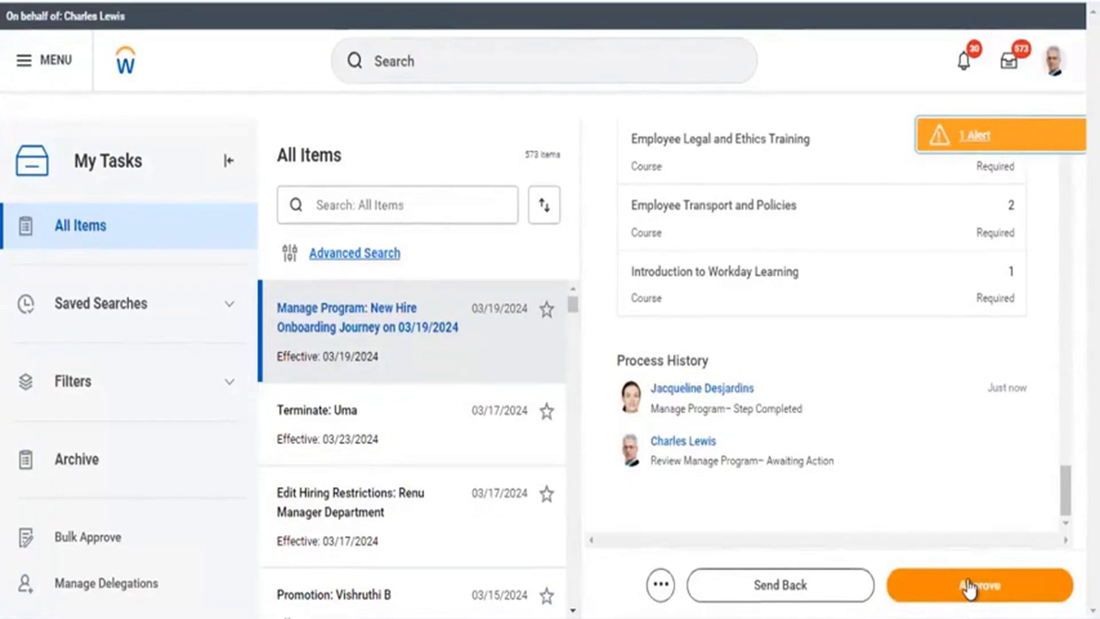
left_click(968, 588)
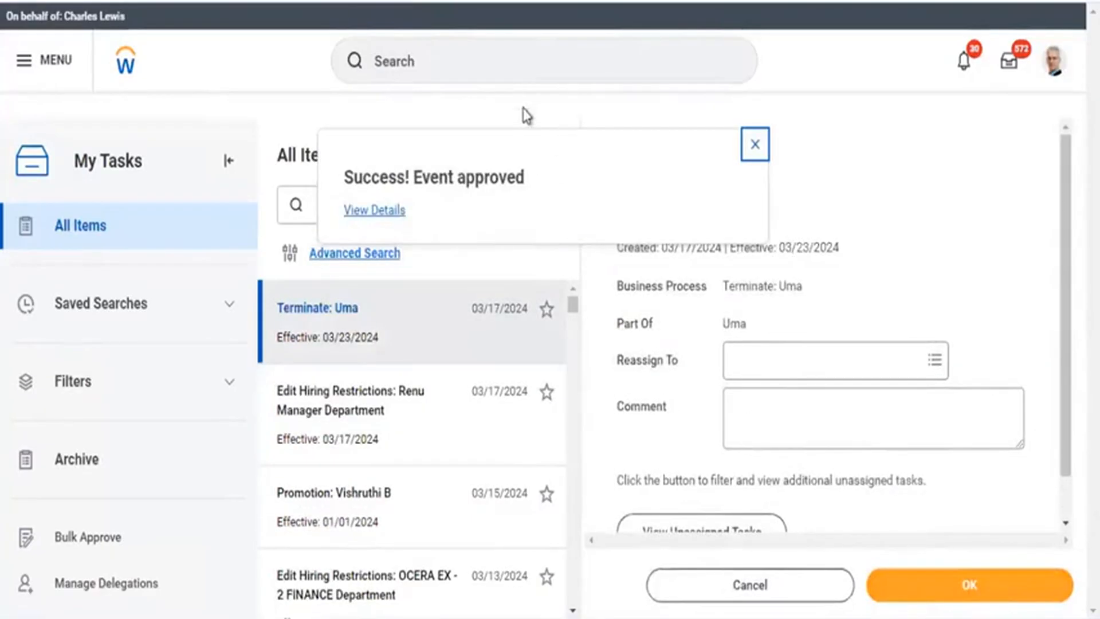
Open the proxied reviewer's task archive and review the completed Manage Program event for New Hire Onboarding Journey.
left_click(499, 66)
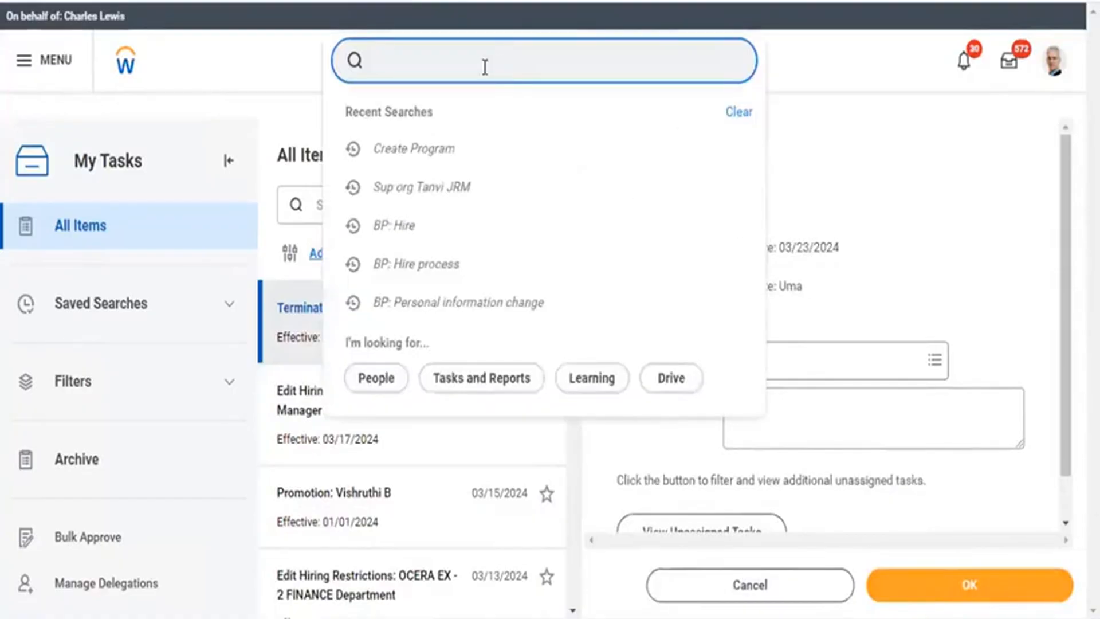
left_click(266, 85)
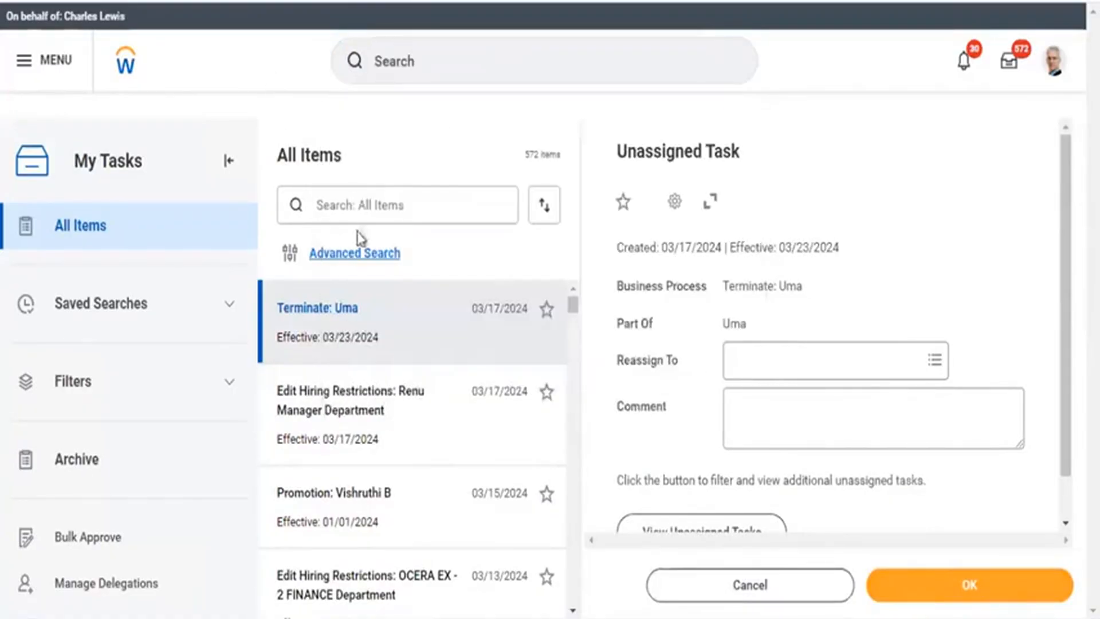
left_click(112, 475)
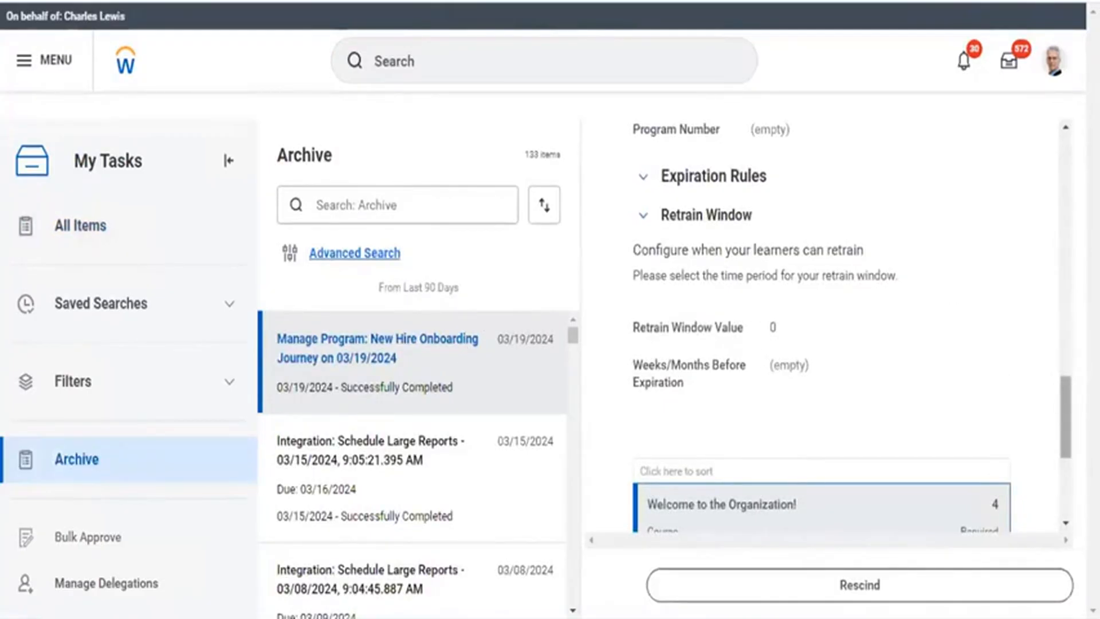
scroll(1054, 216, "up", 10)
scroll(1051, 201, "up", 1)
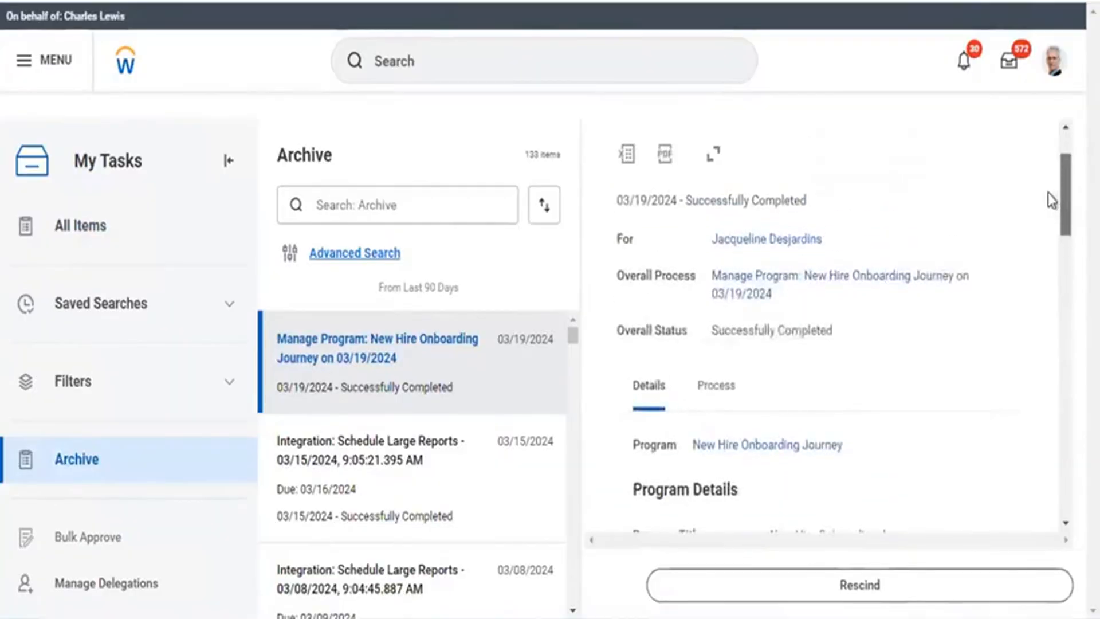
scroll(1052, 218, "down", 3)
scroll(1052, 218, "up", 4)
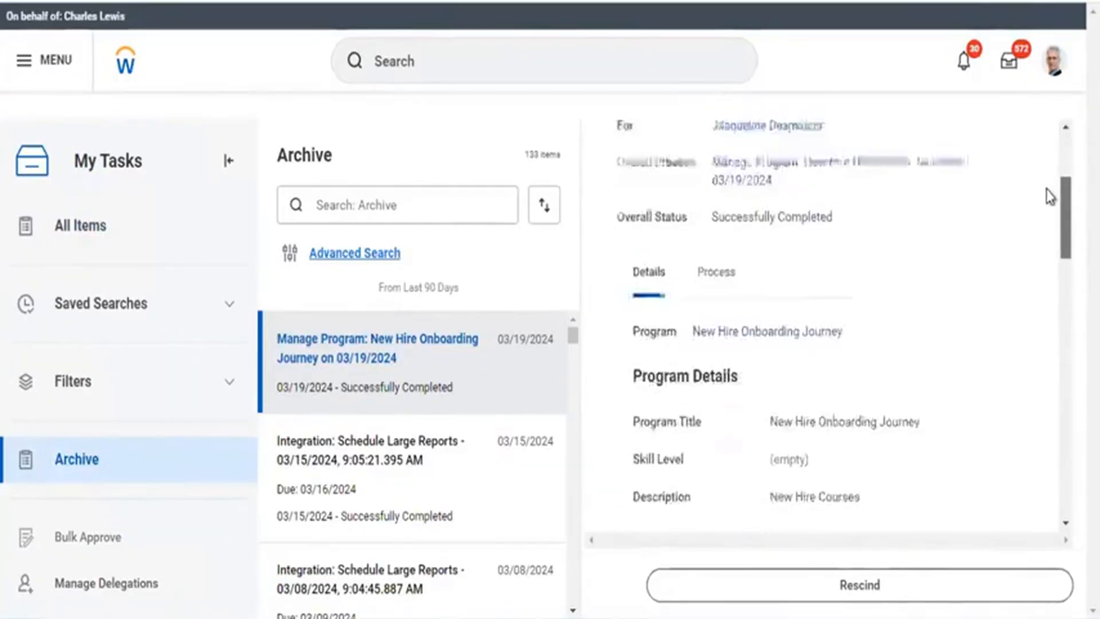
Find the Stop Proxy task and end the current proxy session.
left_click(458, 58)
type("st")
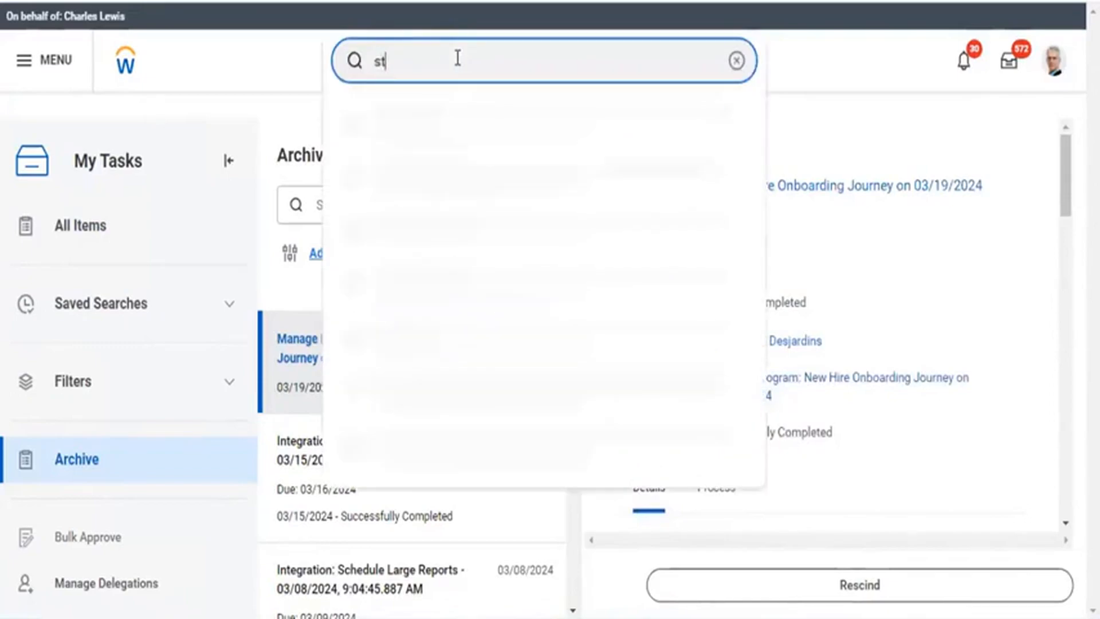
type("op proxy")
key("Escape")
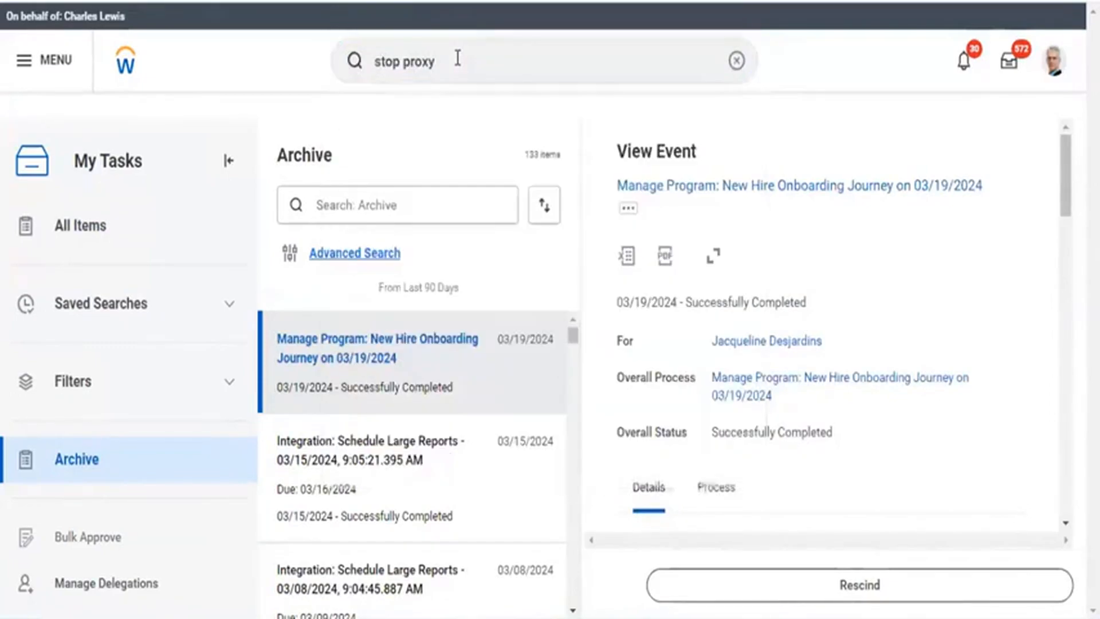
key("Return")
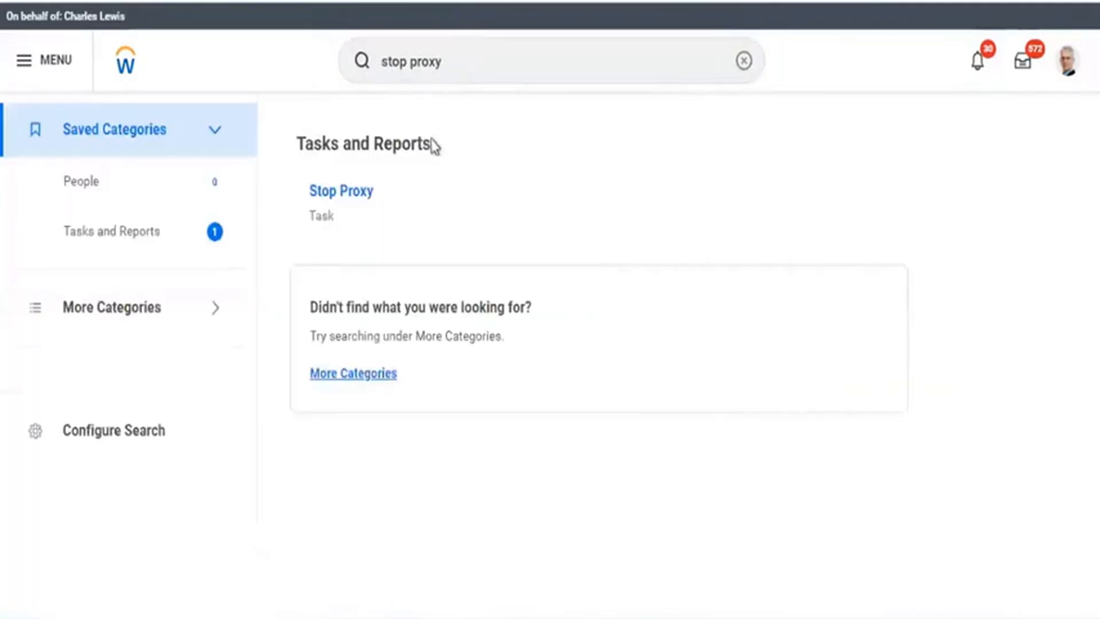
left_click(367, 194)
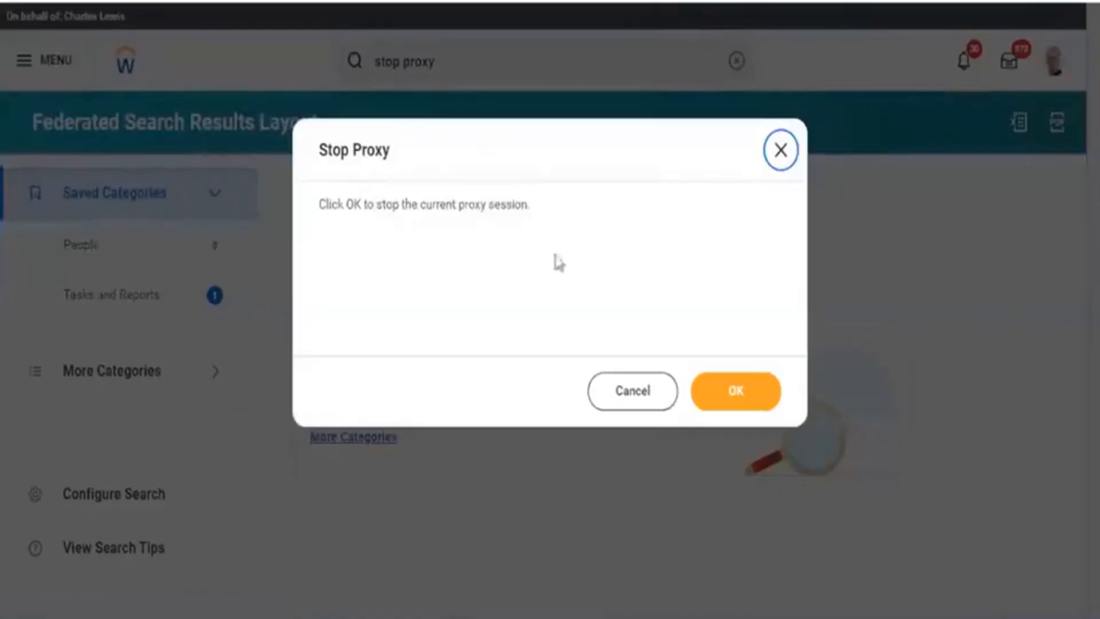
left_click(737, 396)
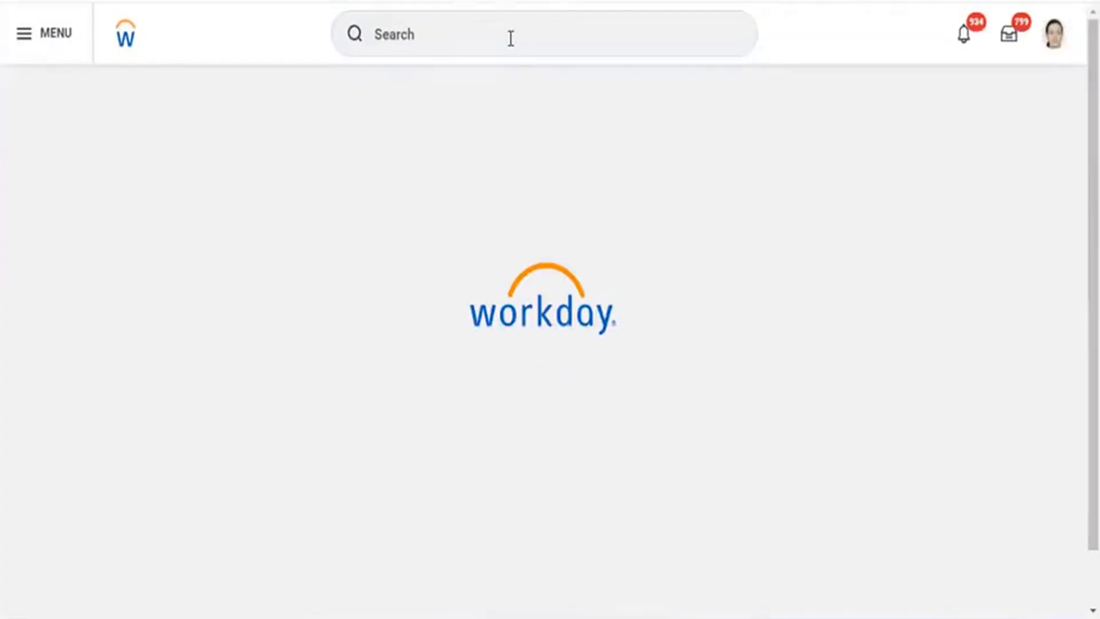
left_click(510, 38)
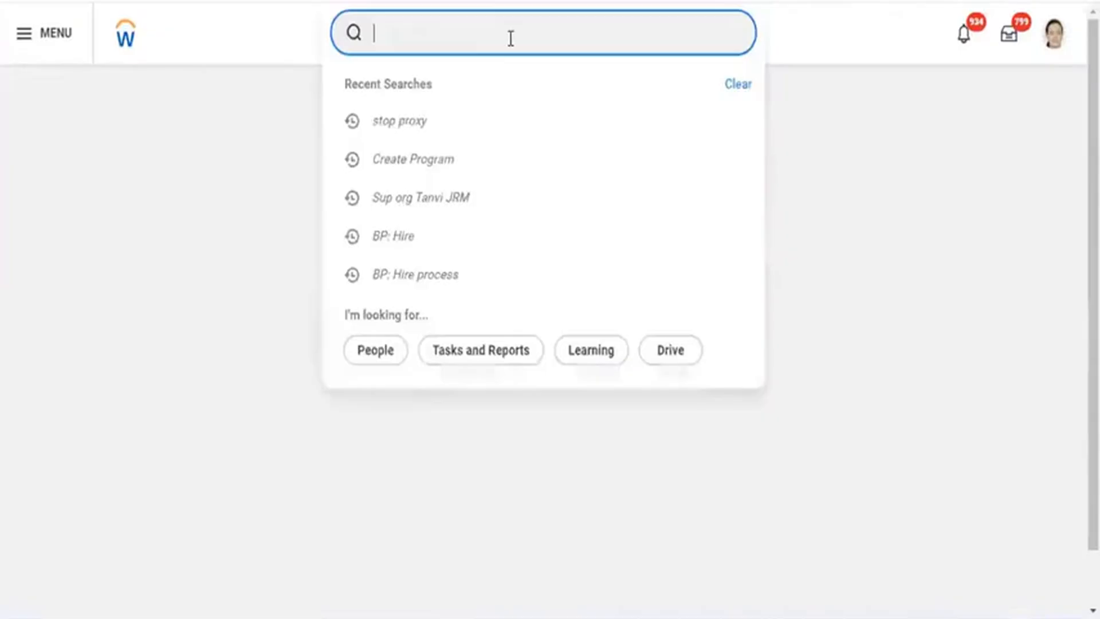
type("view progra")
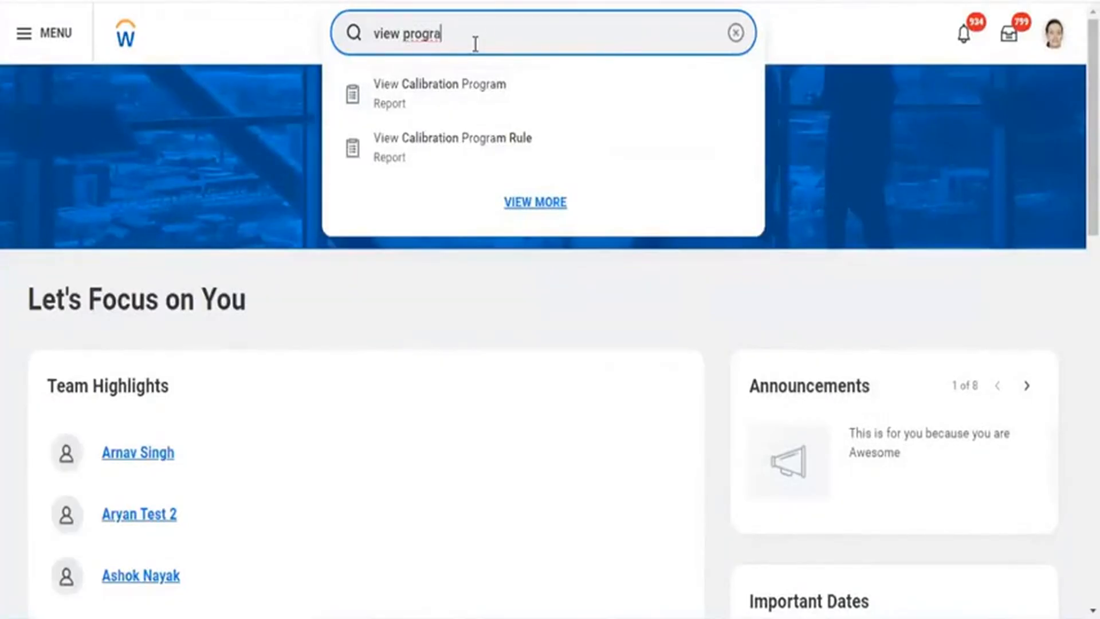
key("BackSpace")
key("BackSpace")
key("BackSpace")
key("BackSpace")
key("BackSpace")
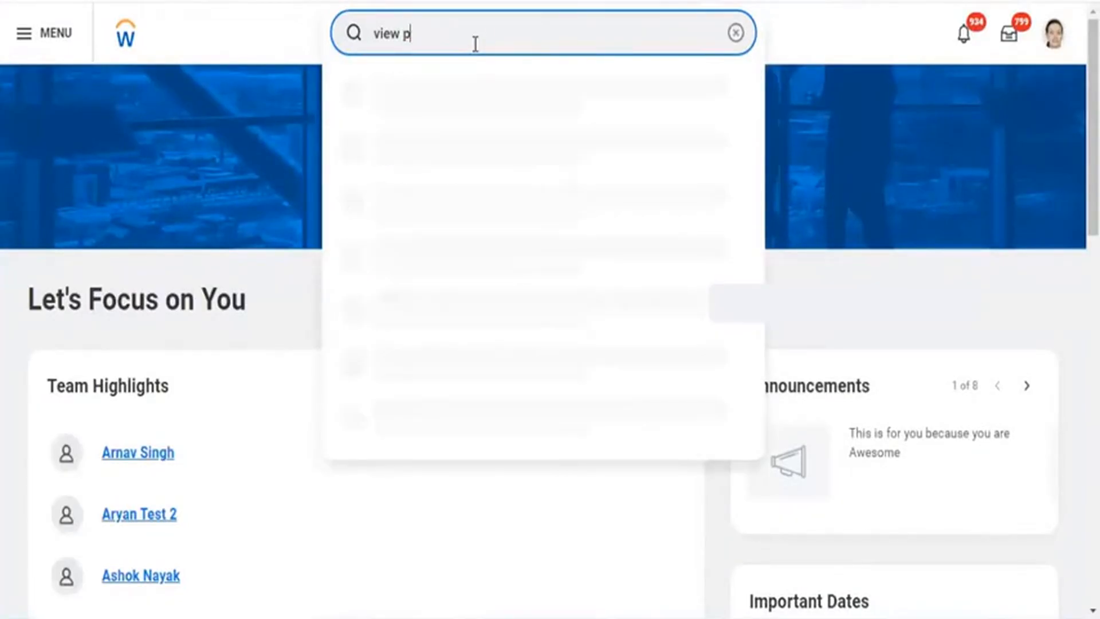
key("BackSpace")
key("BackSpace")
key("BackSpace")
key("BackSpace")
key("BackSpace")
key("BackSpace")
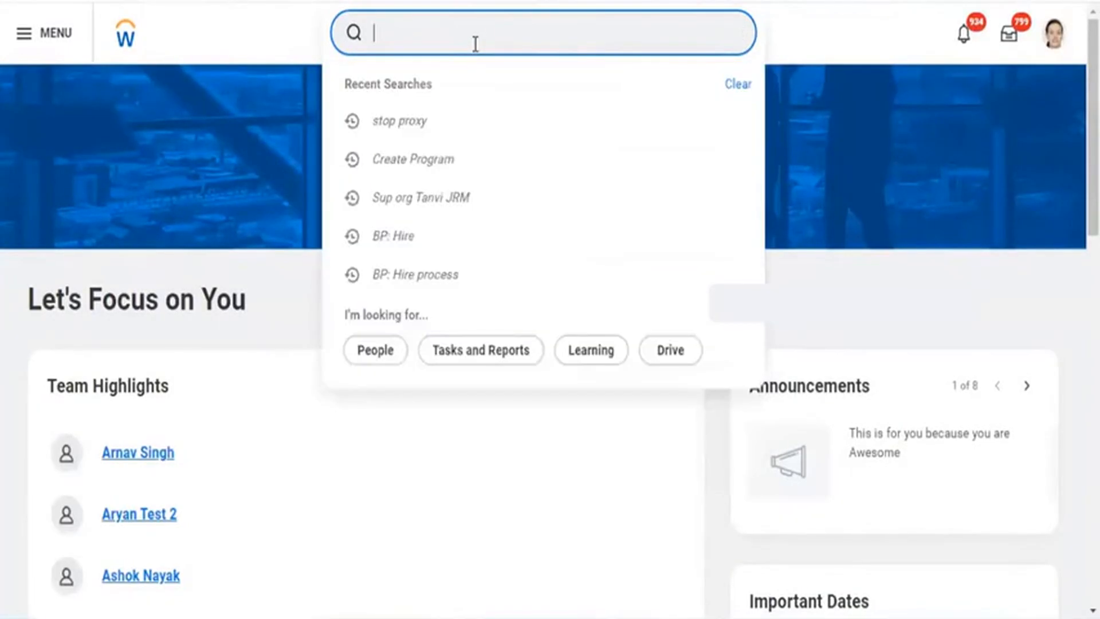
Search Workday for "new hire onboarding journey".
type("new hir")
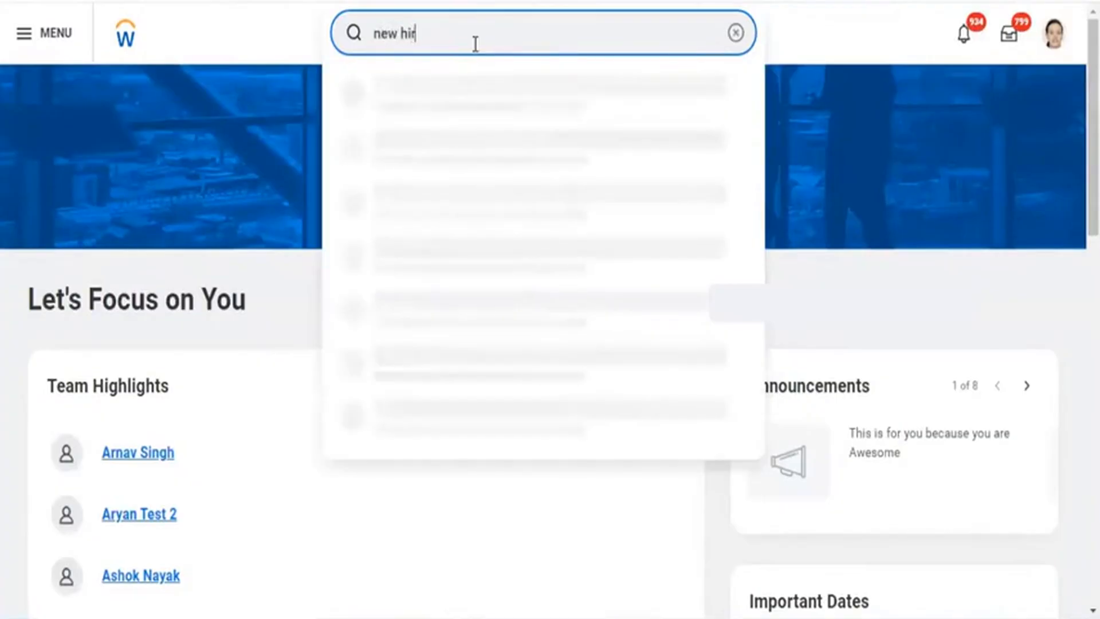
type("e onboarding")
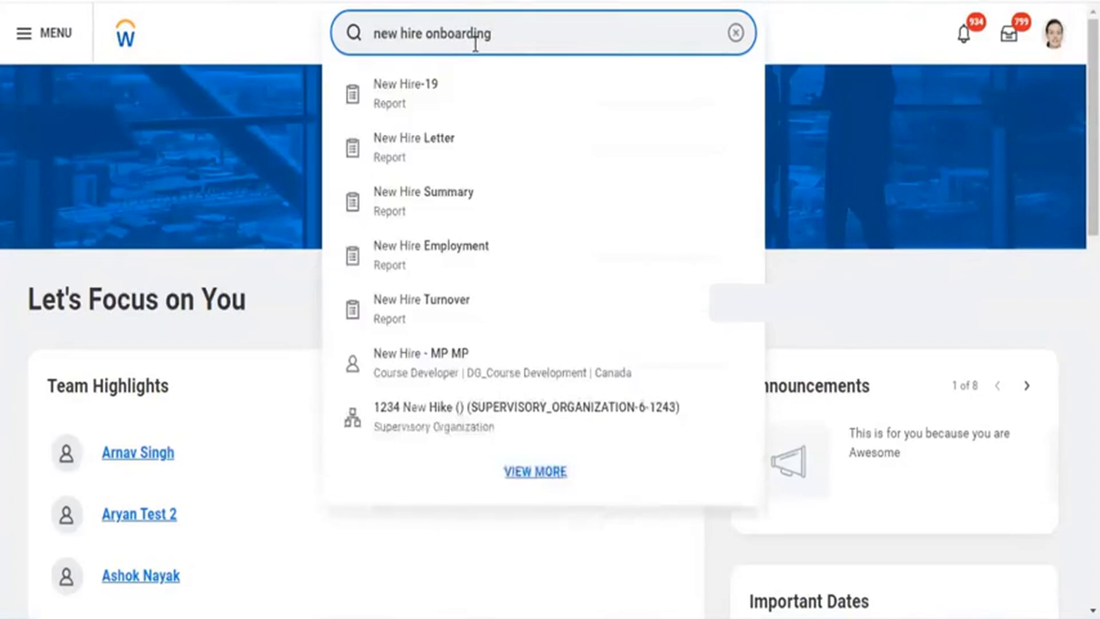
type(" journey")
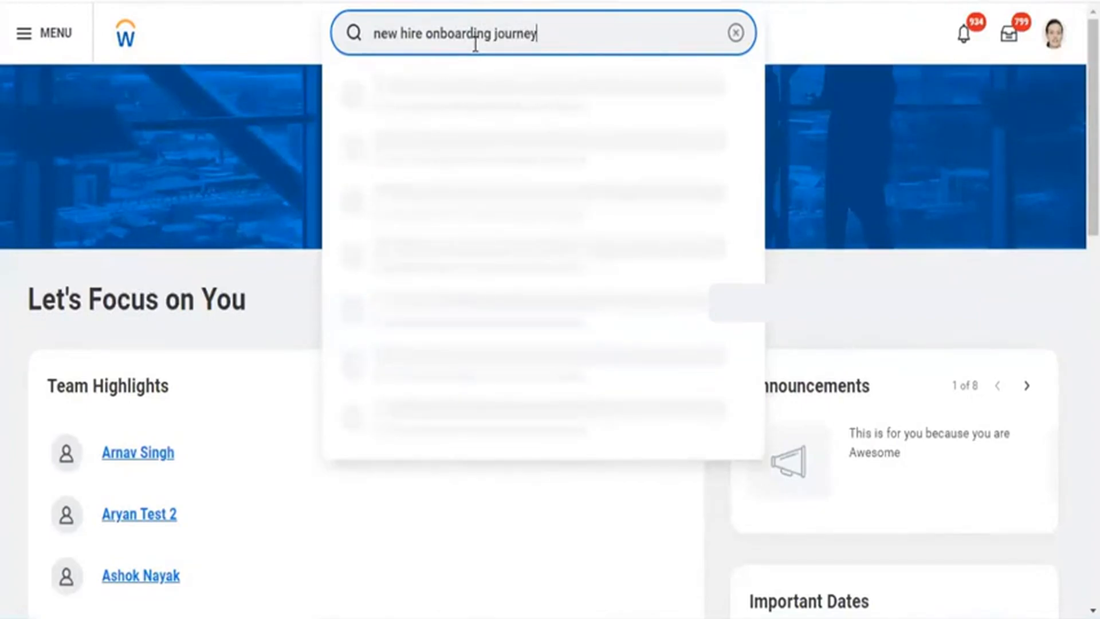
key("Return")
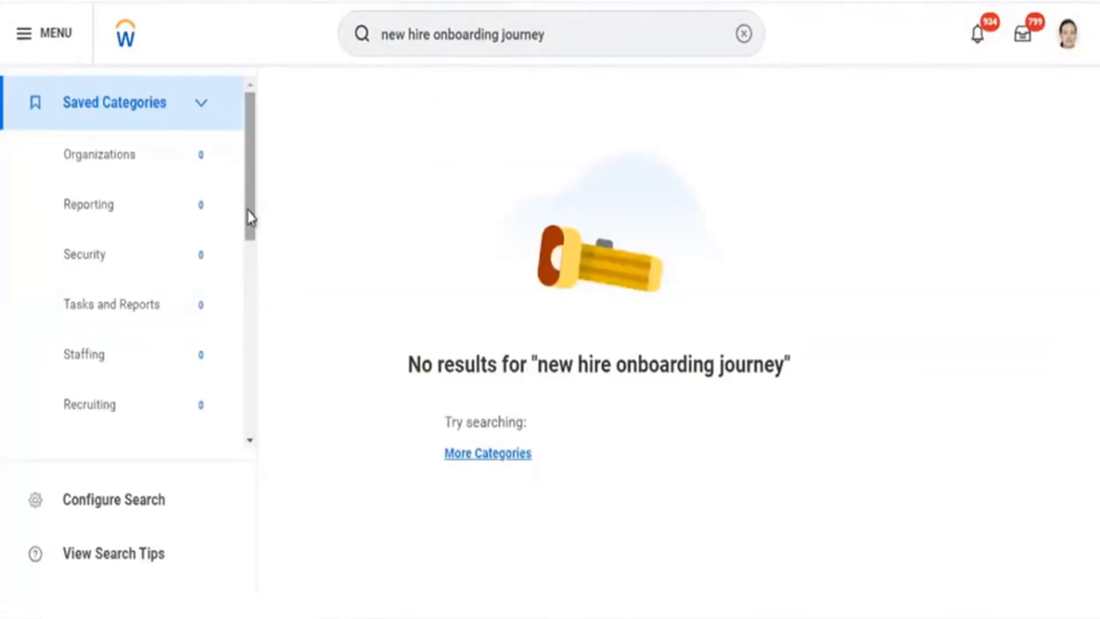
Look through the saved search categories for one that contains a match for the program.
scroll(236, 304, "down", 4)
scroll(229, 396, "down", 4)
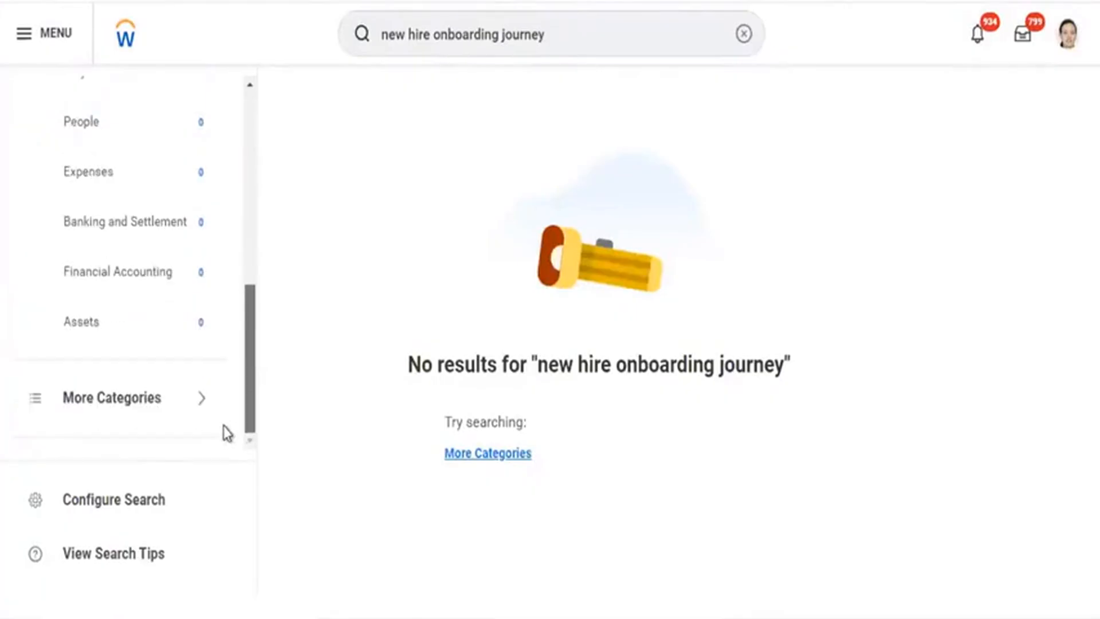
scroll(229, 373, "up", 2)
scroll(226, 408, "down", 2)
scroll(218, 420, "up", 5)
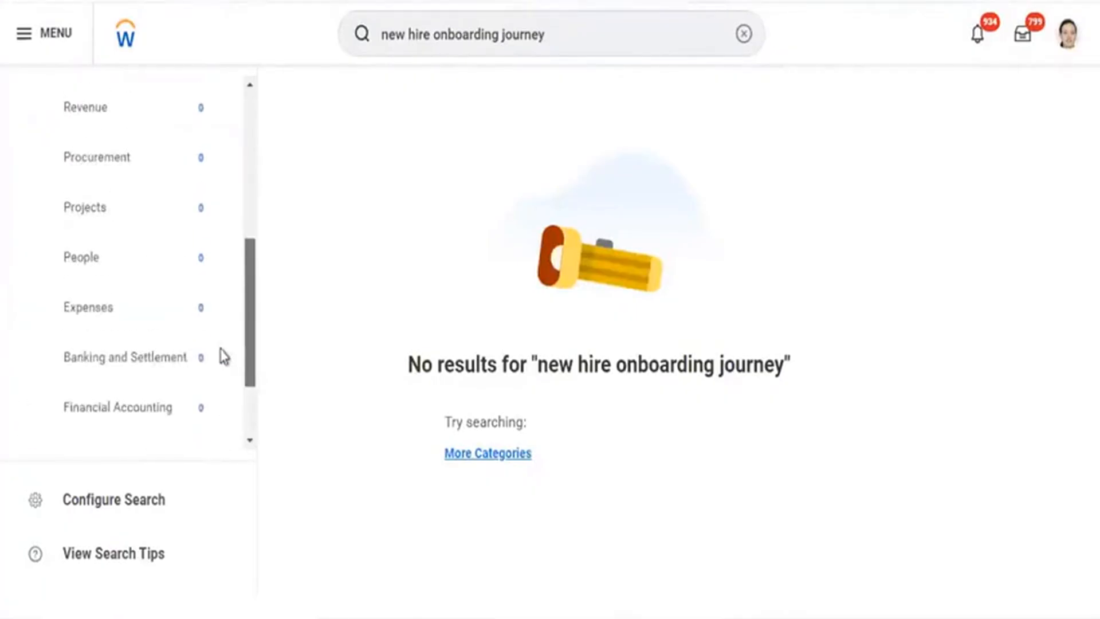
scroll(224, 267, "up", 3)
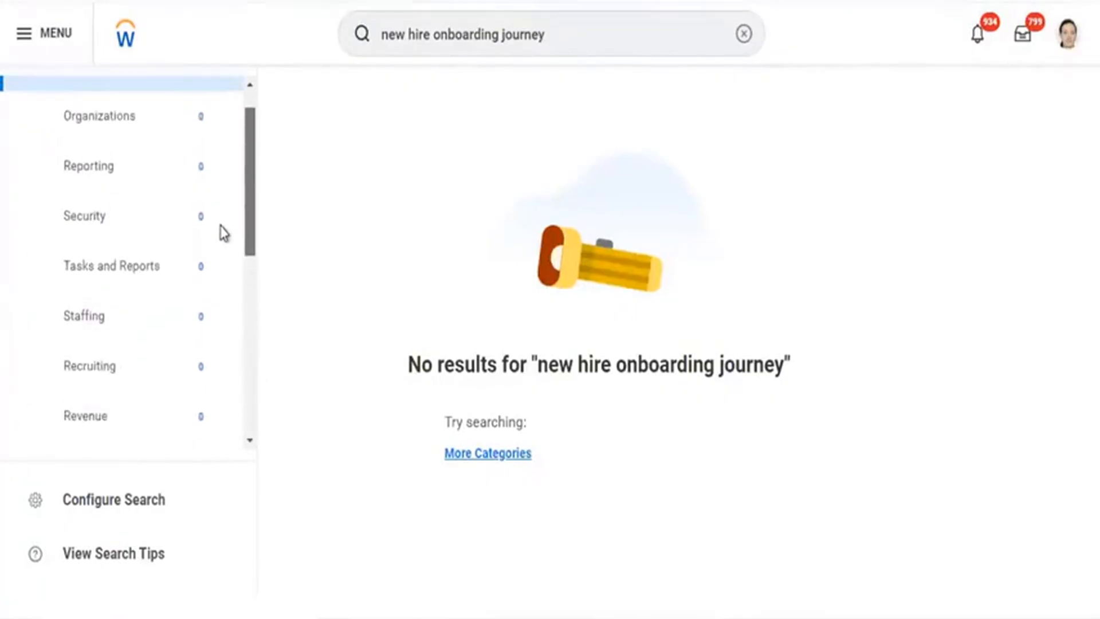
scroll(219, 233, "down", 3)
scroll(209, 293, "up", 1)
scroll(206, 218, "up", 3)
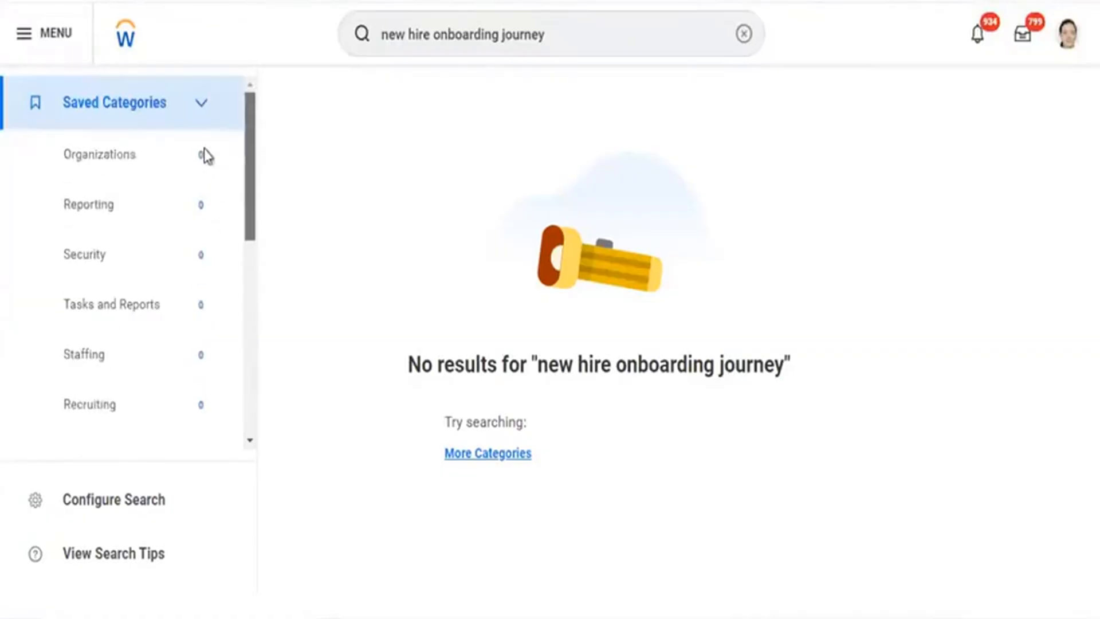
scroll(181, 312, "down", 5)
scroll(175, 352, "down", 5)
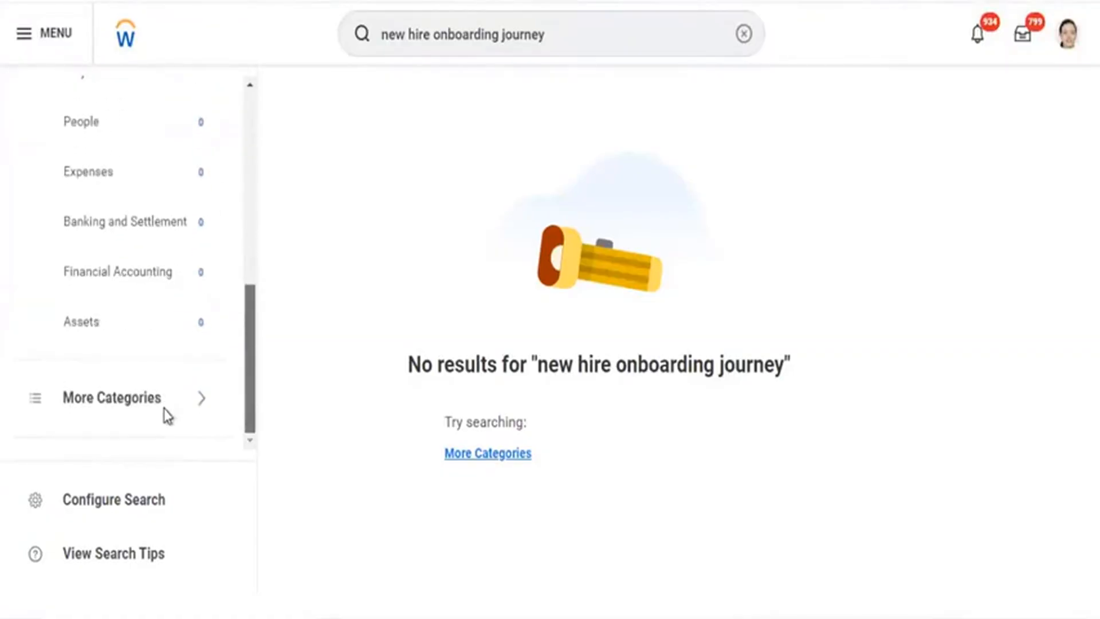
Expand the additional search categories and open the New Hire Onboarding Journey program from the Learning results.
left_click(202, 400)
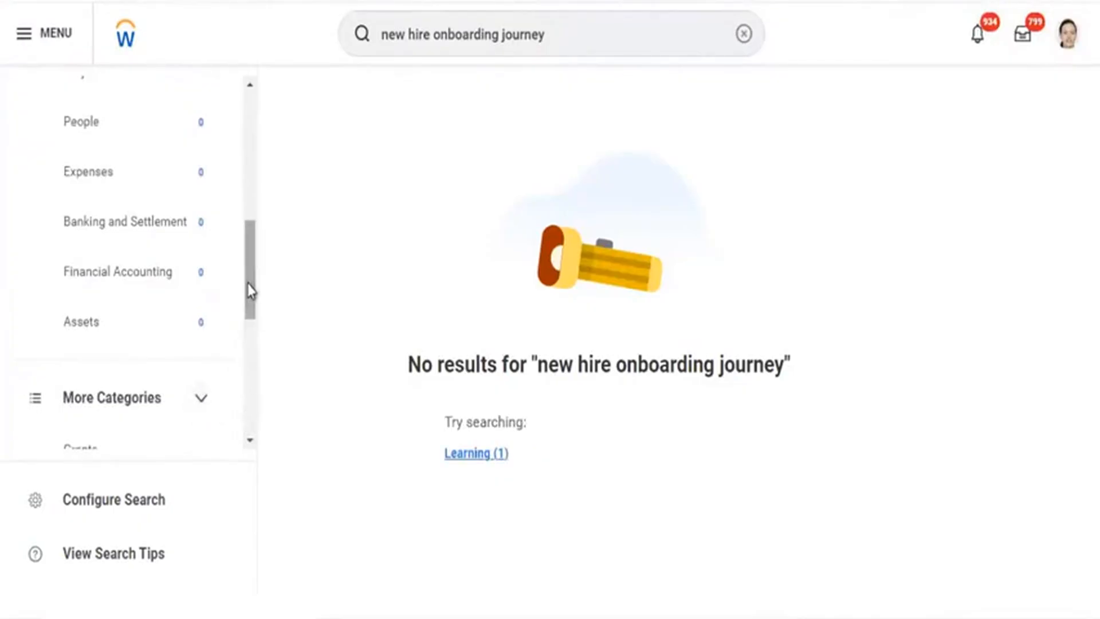
left_click_drag(249, 290, 234, 391)
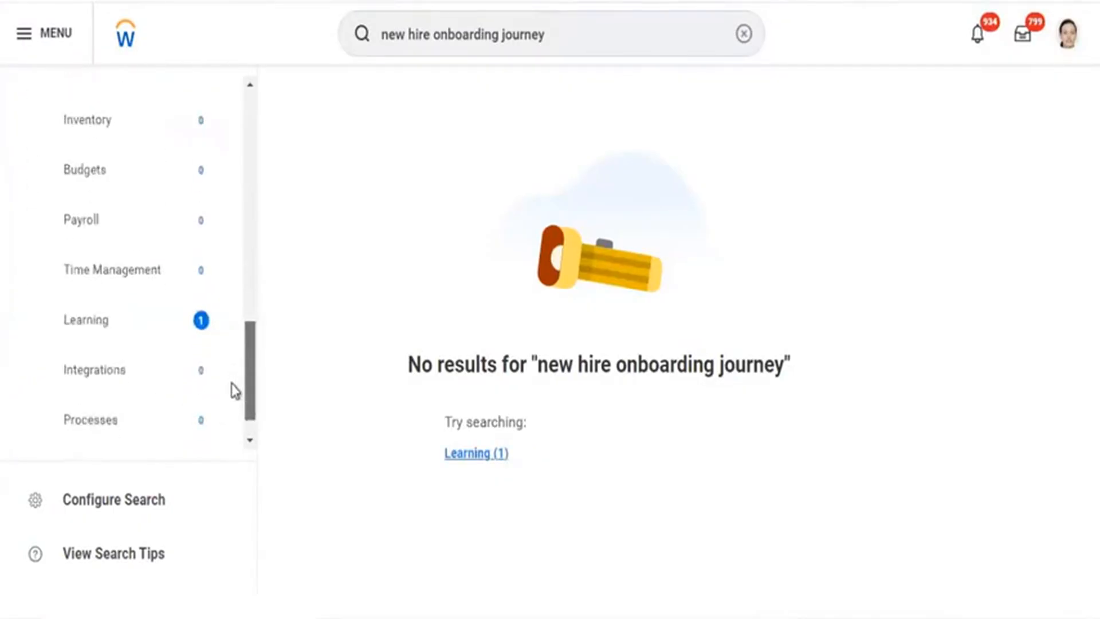
left_click(115, 321)
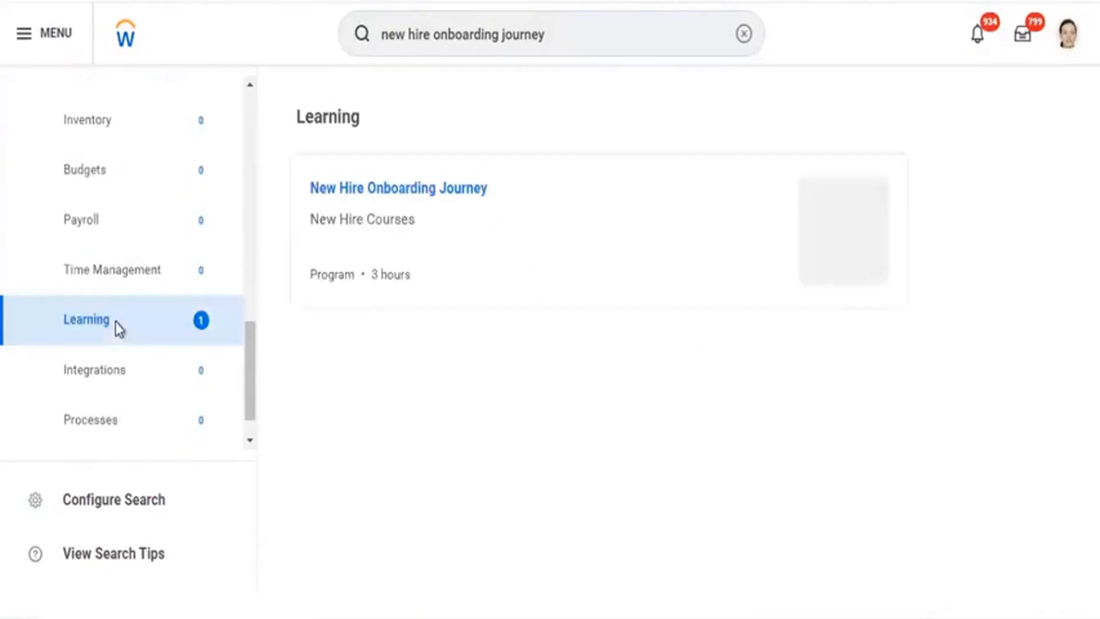
left_click(390, 198)
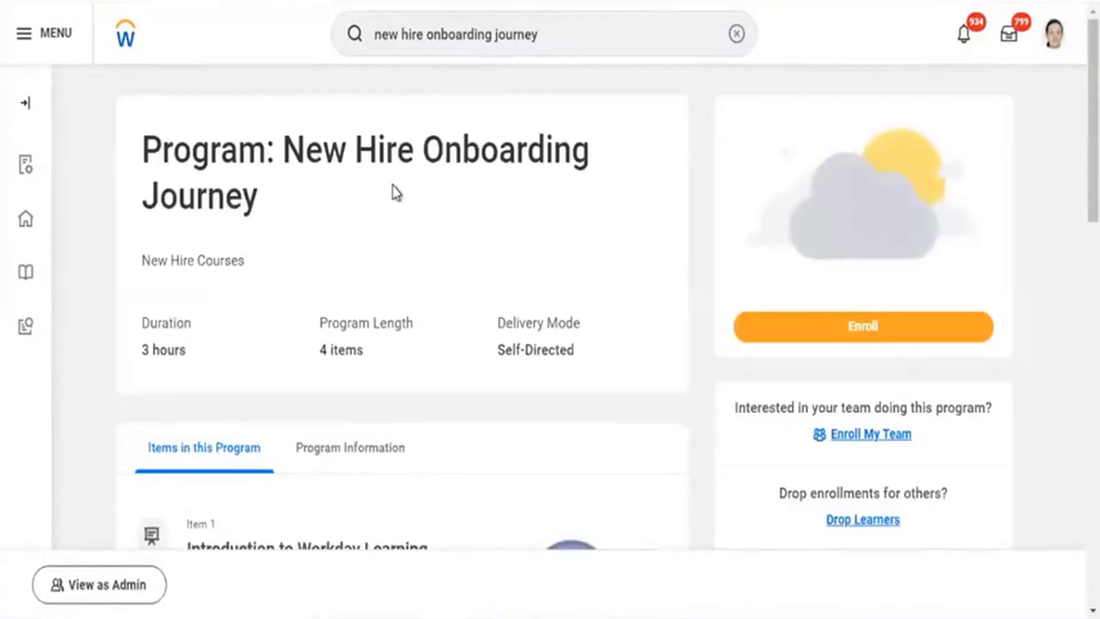
Enroll in the New Hire Onboarding Journey program and submit the enrollment after its content review.
left_click(881, 338)
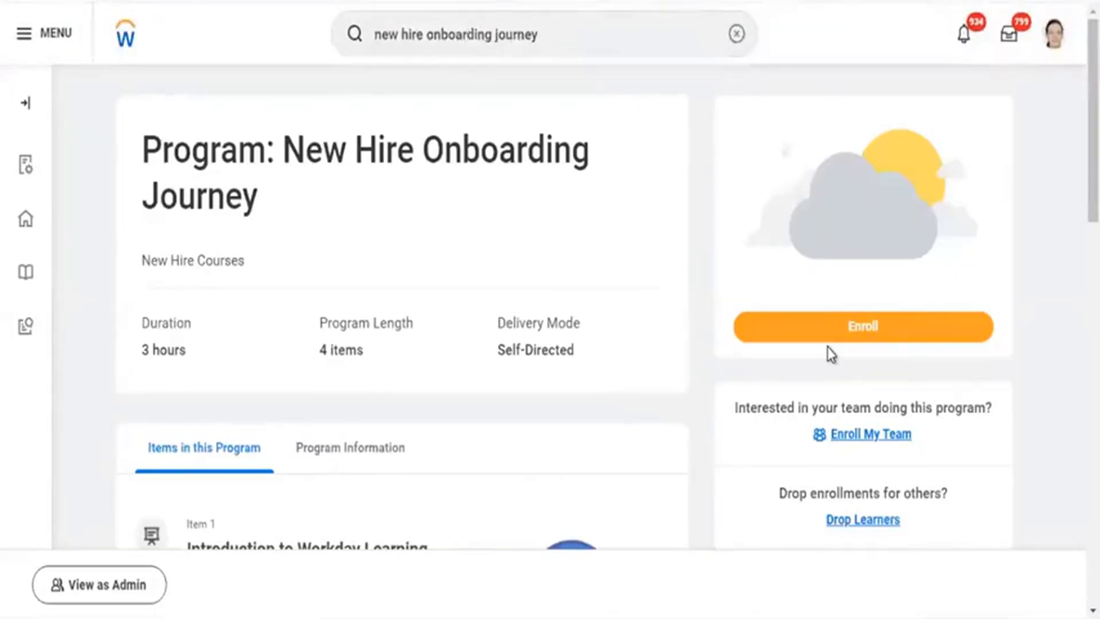
left_click(868, 340)
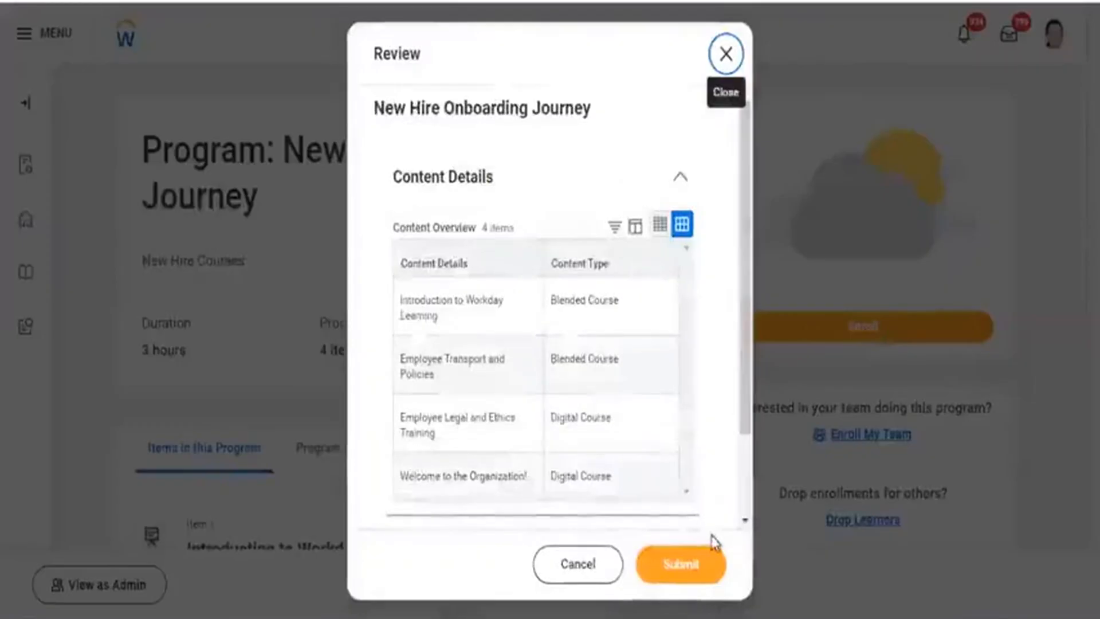
left_click(688, 568)
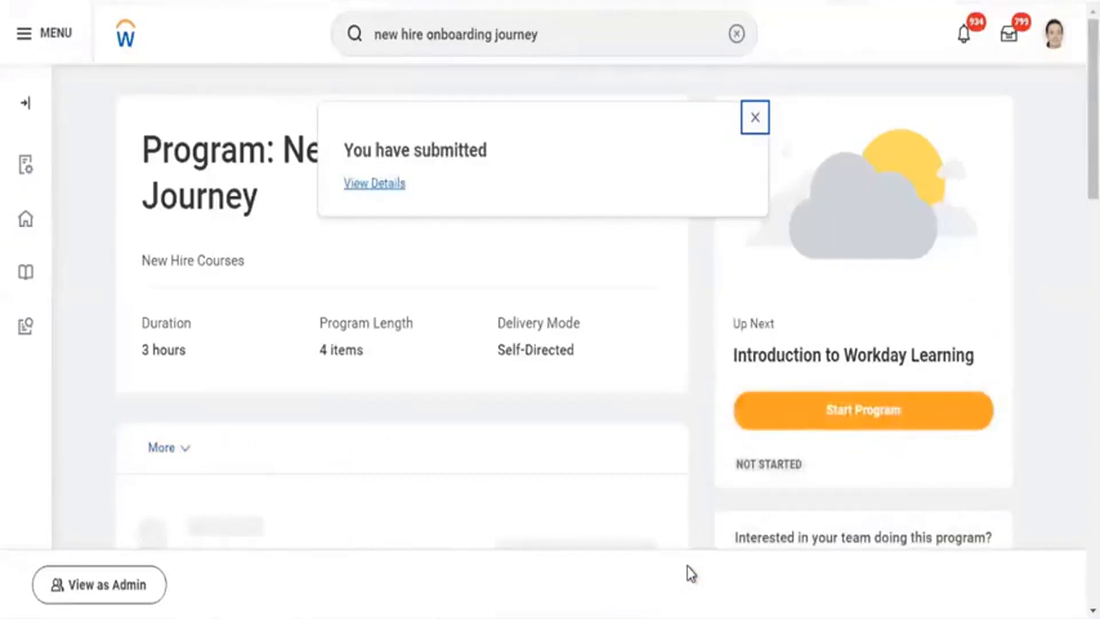
Open the signed-in worker's own profile and view the learning records in its Career section to check the program enrollment.
left_click(1056, 40)
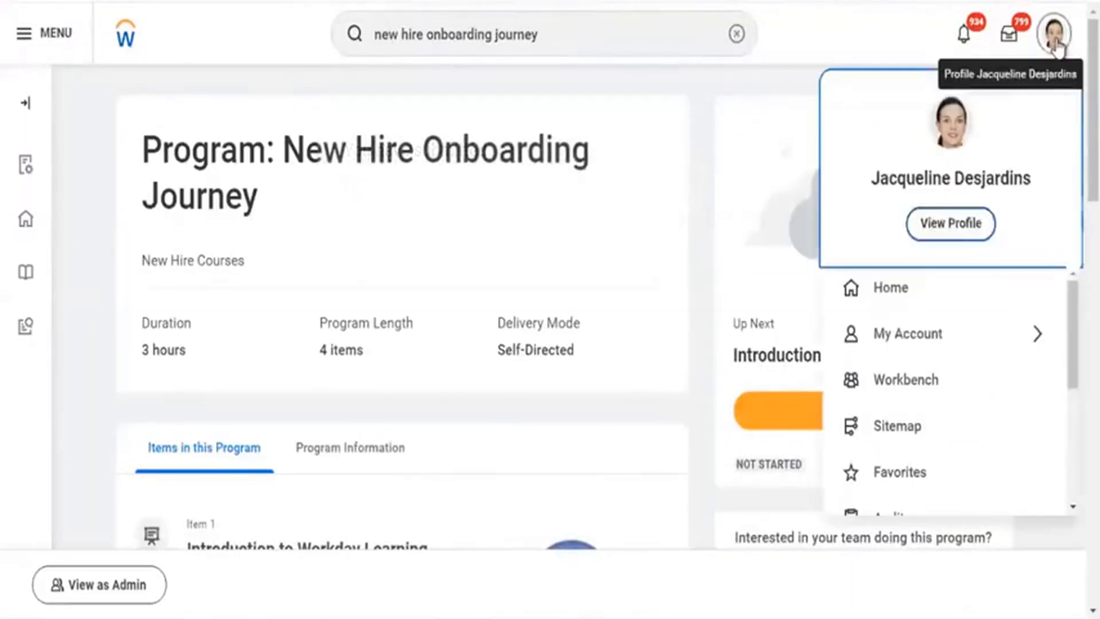
left_click(951, 225)
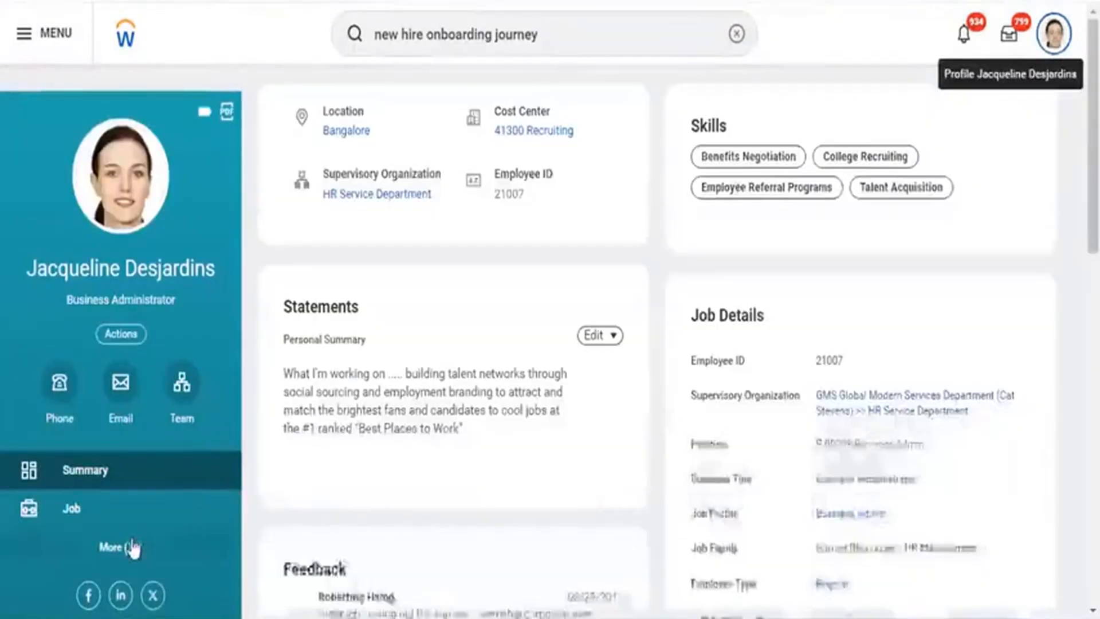
left_click(133, 547)
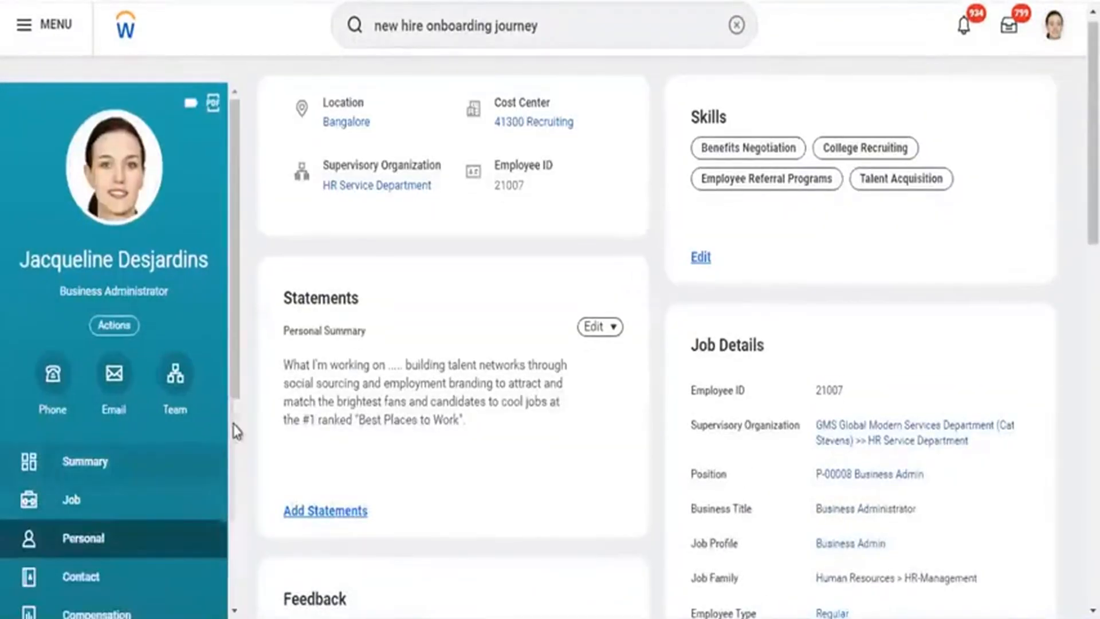
scroll(236, 430, "down", 5)
left_click(92, 411)
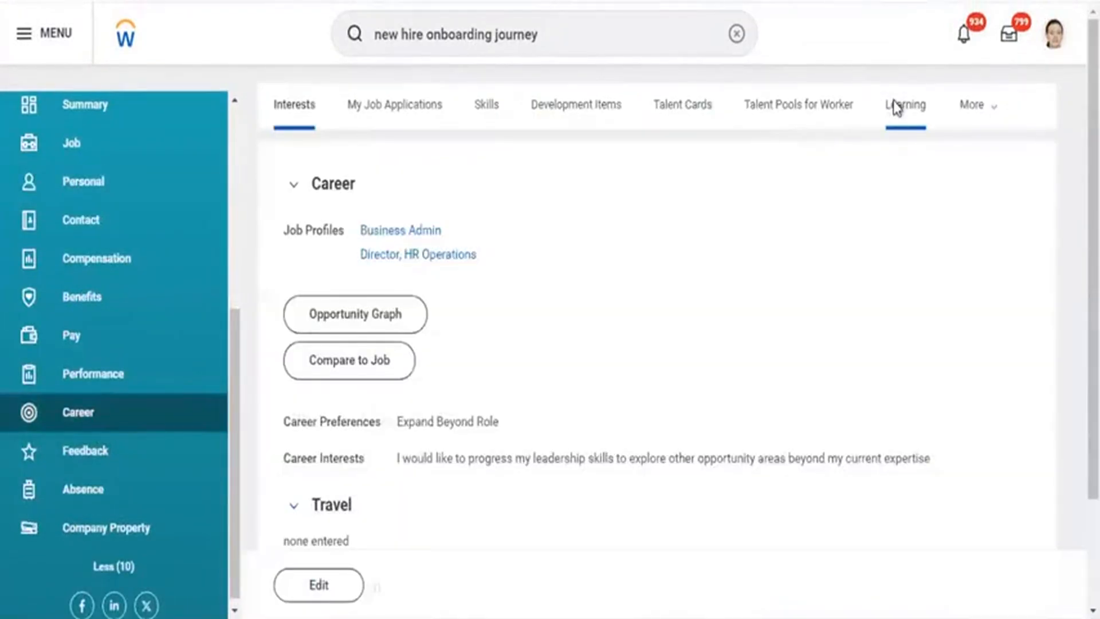
left_click(898, 107)
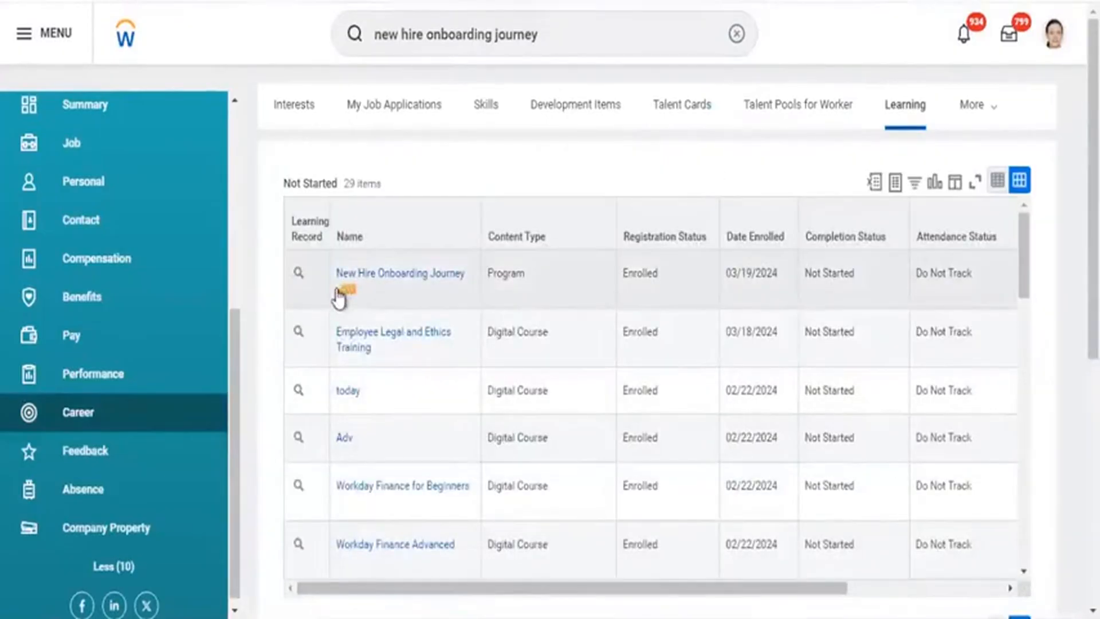
Check the registration and completion status of the New Hire Onboarding Journey record in the Not Started learning list.
left_click_drag(354, 279, 457, 290)
left_click_drag(619, 277, 859, 291)
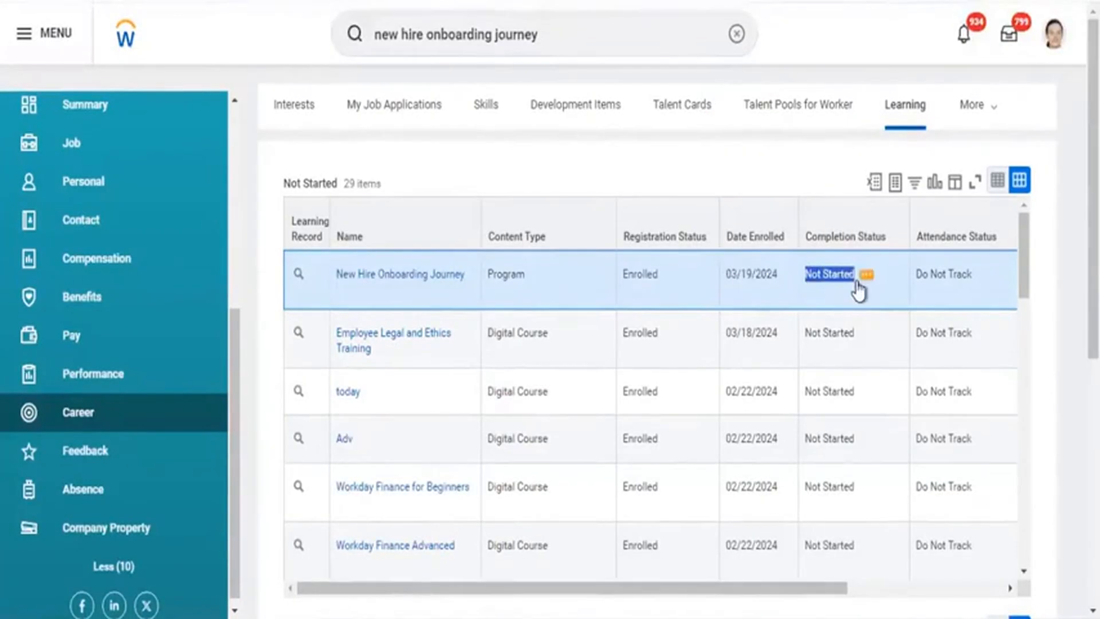
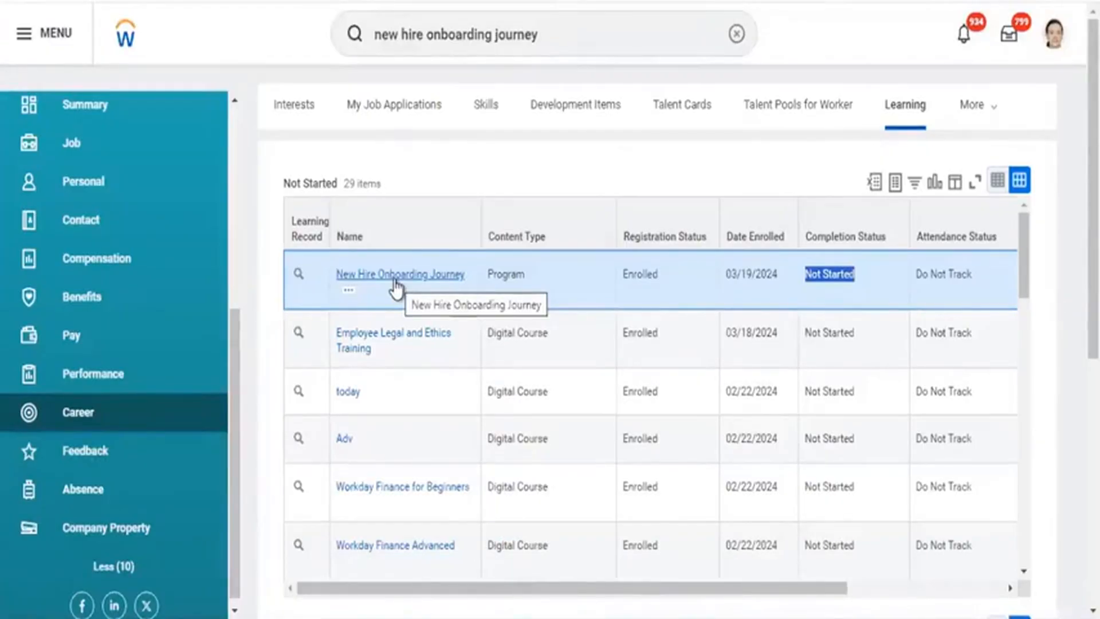
Search for a mass enroll task and clear the search terms.
left_click(554, 25)
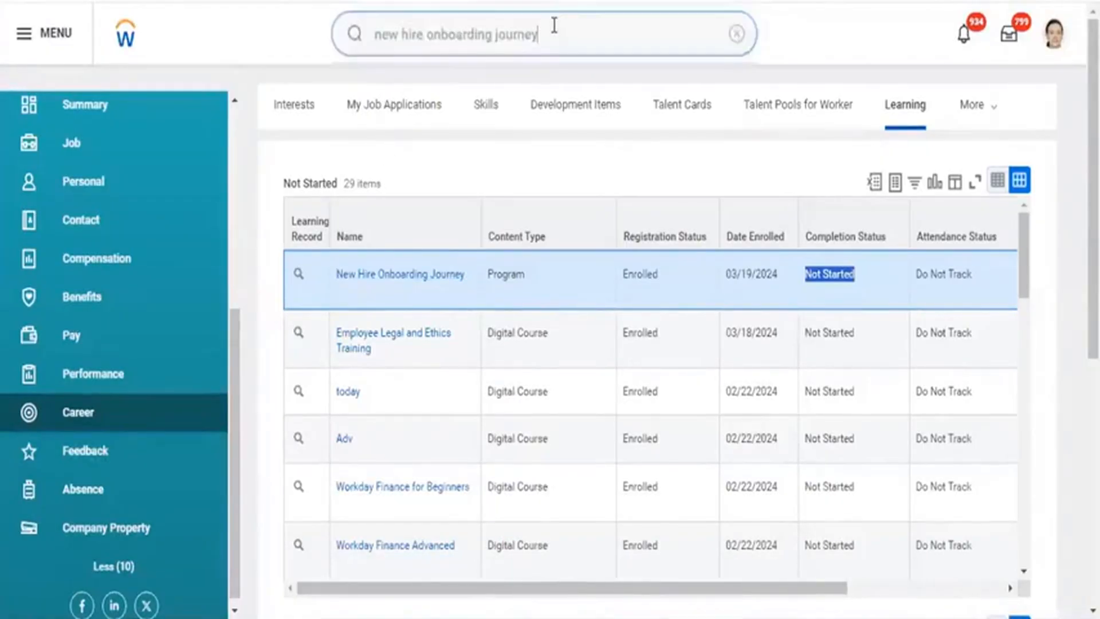
key("ctrl+a")
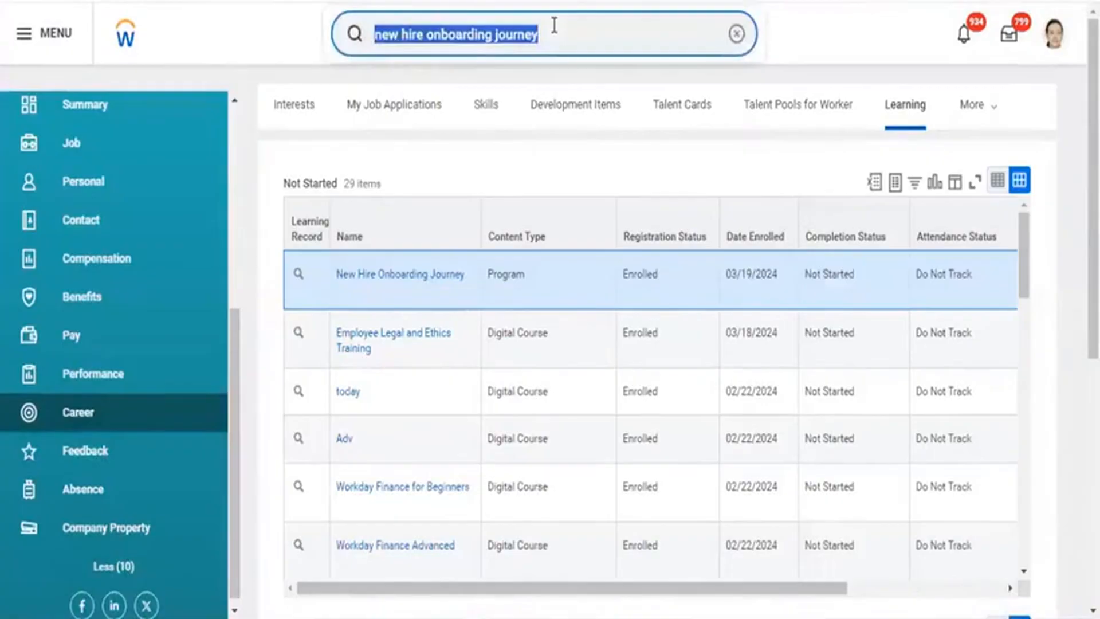
type("mass enn")
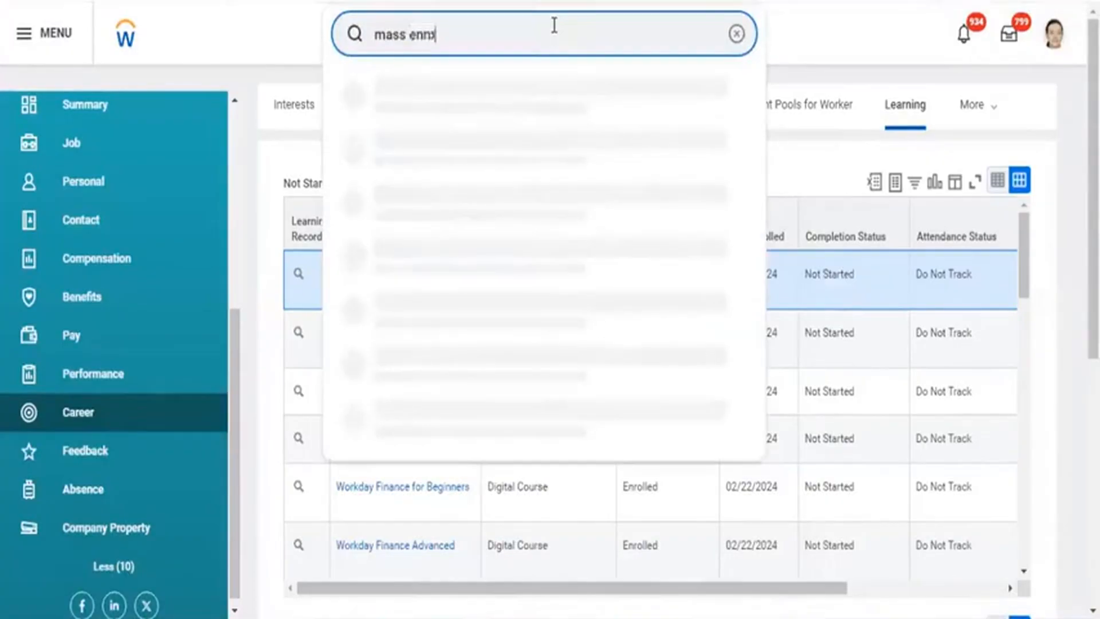
key("BackSpace")
type("roll")
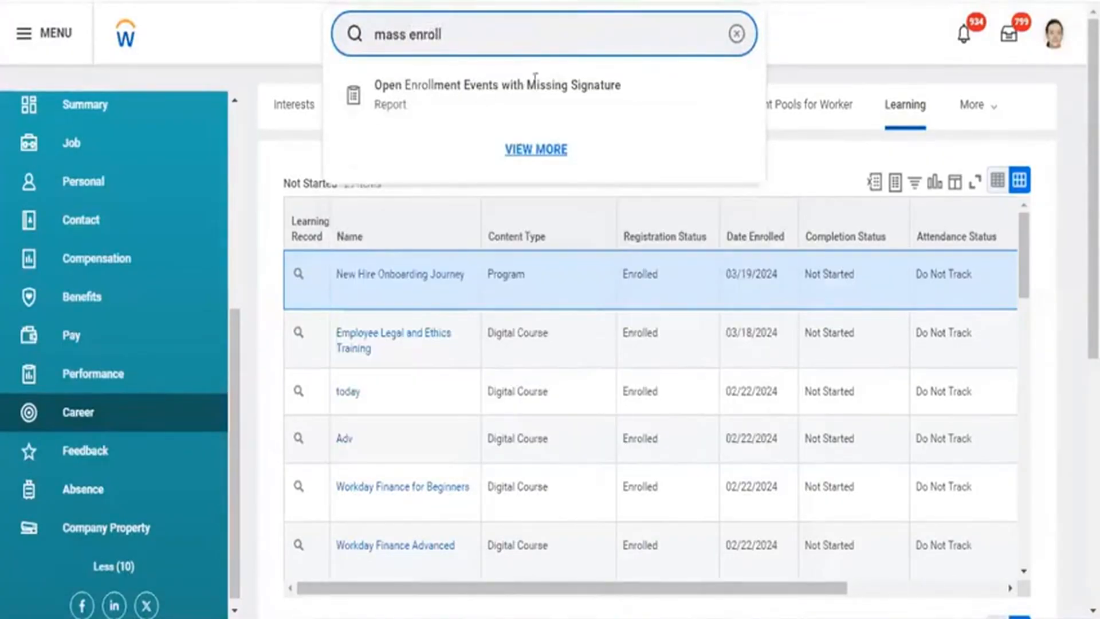
key("BackSpace")
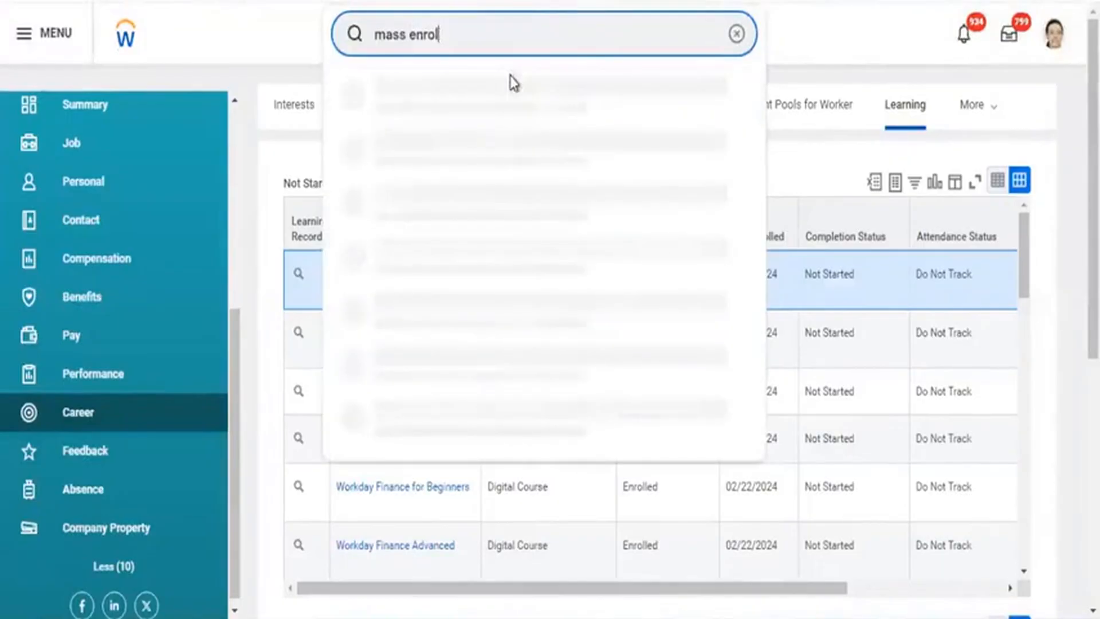
key("BackSpace")
key("BackSpace")
key("BackSpace")
key("BackSpace")
key("BackSpace")
key("BackSpace")
key("BackSpace")
key("BackSpace")
key("BackSpace")
key("BackSpace")
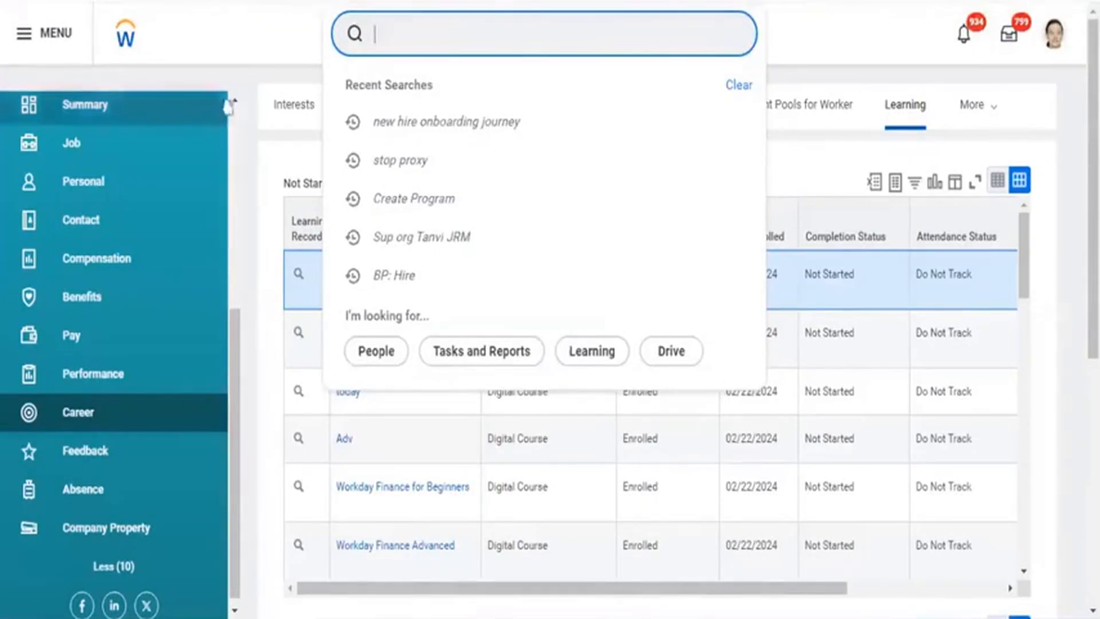
left_click(265, 38)
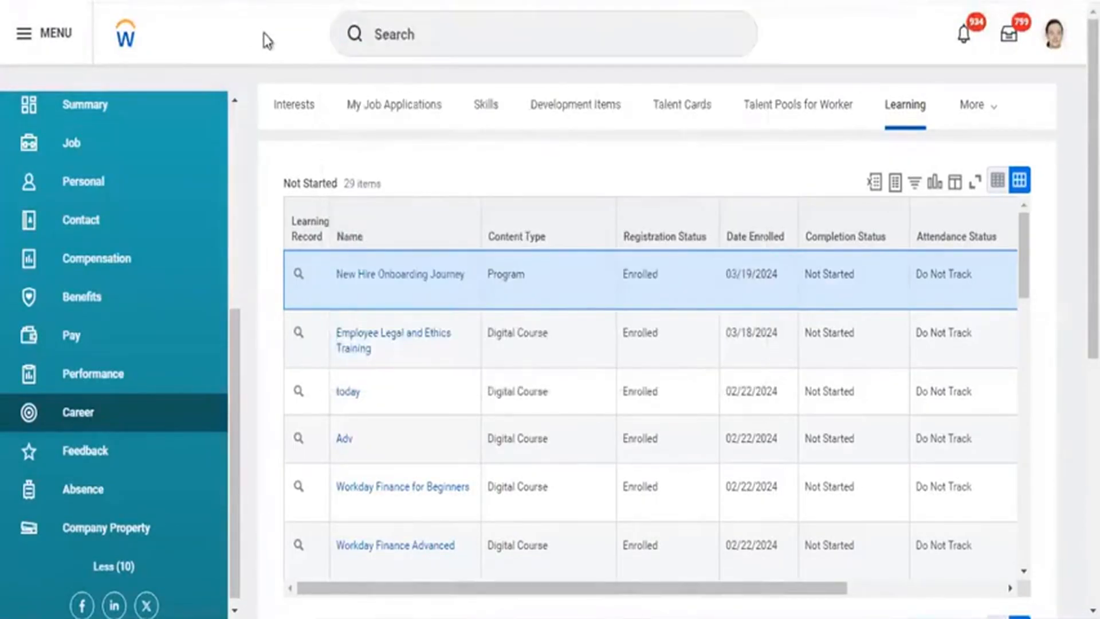
Search for "enroll" and open the Find Workers to Enroll report.
left_click(424, 37)
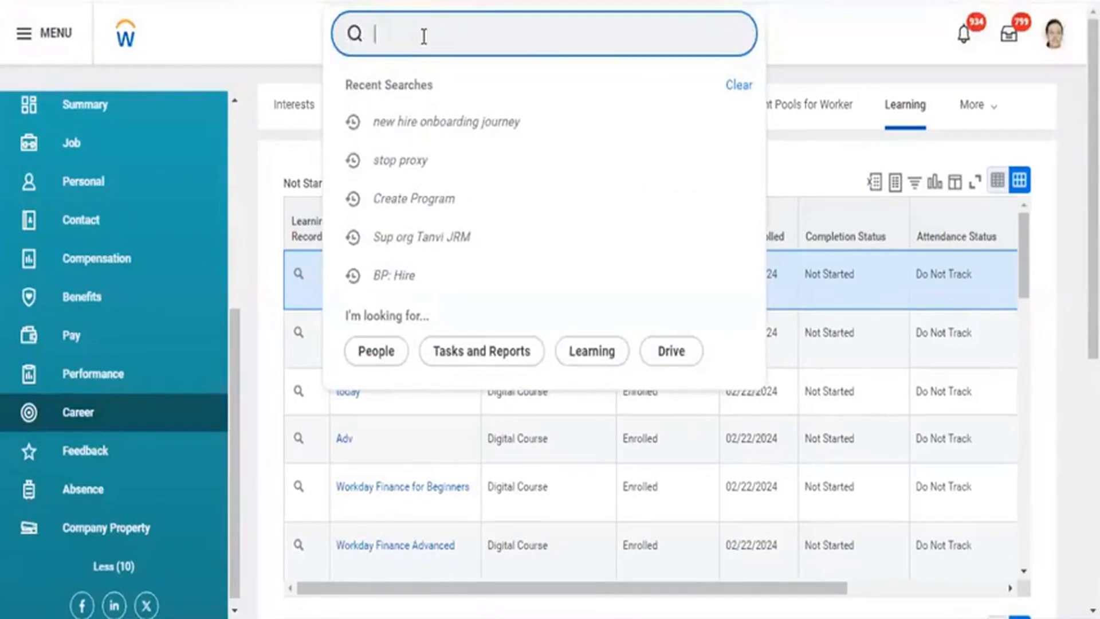
type("enroll")
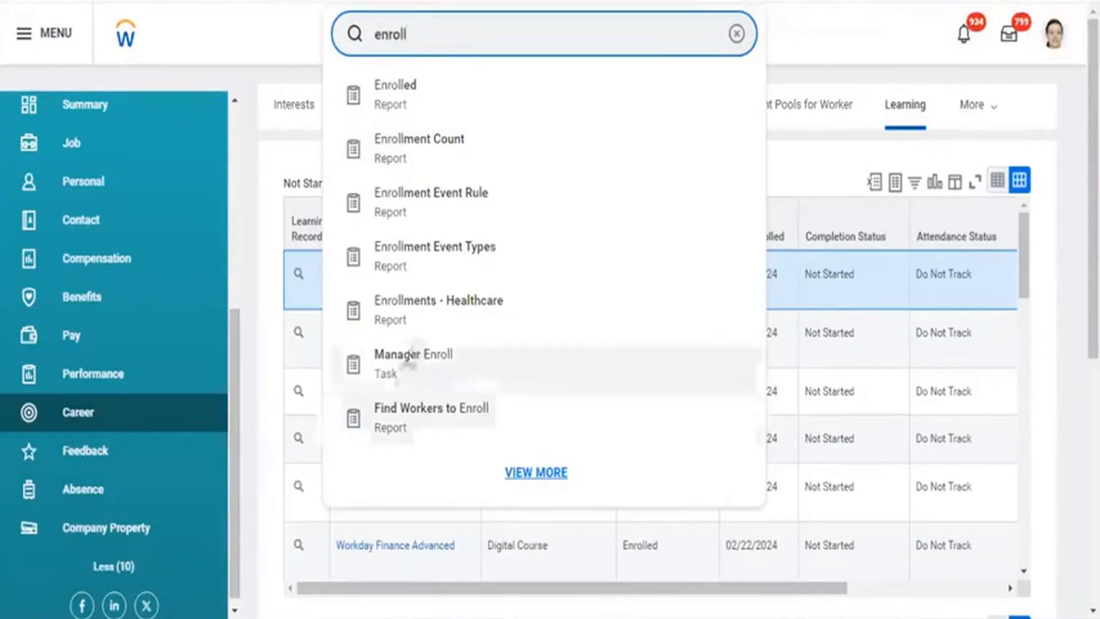
left_click(420, 417)
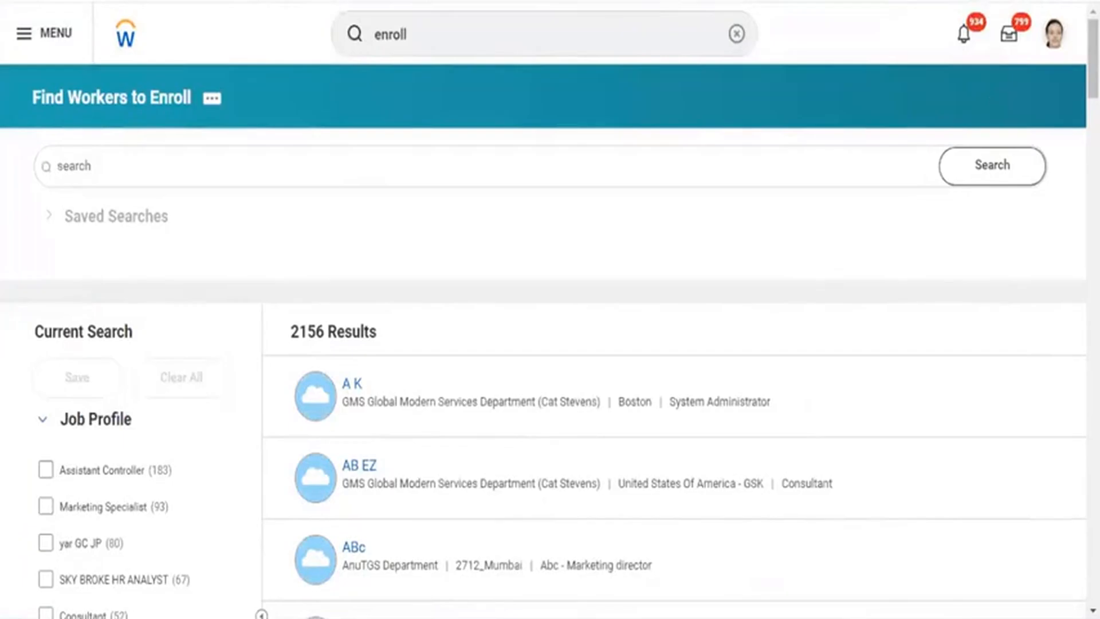
Review the filter categories available for finding workers, expanding the Management Level options.
scroll(550, 344, "down", 5)
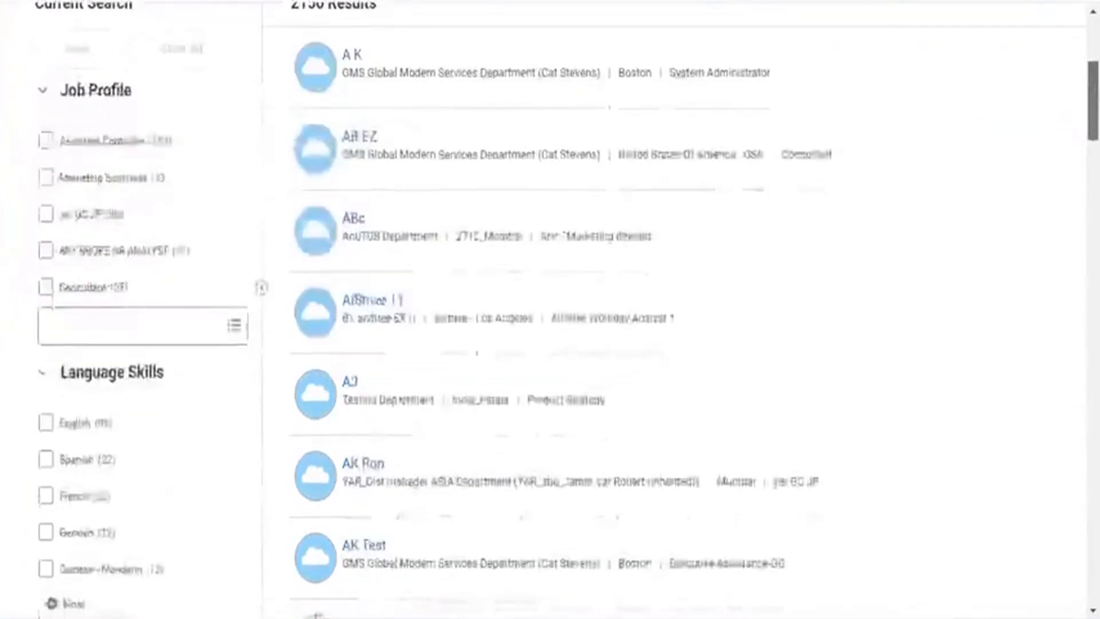
scroll(550, 309, "down", 7)
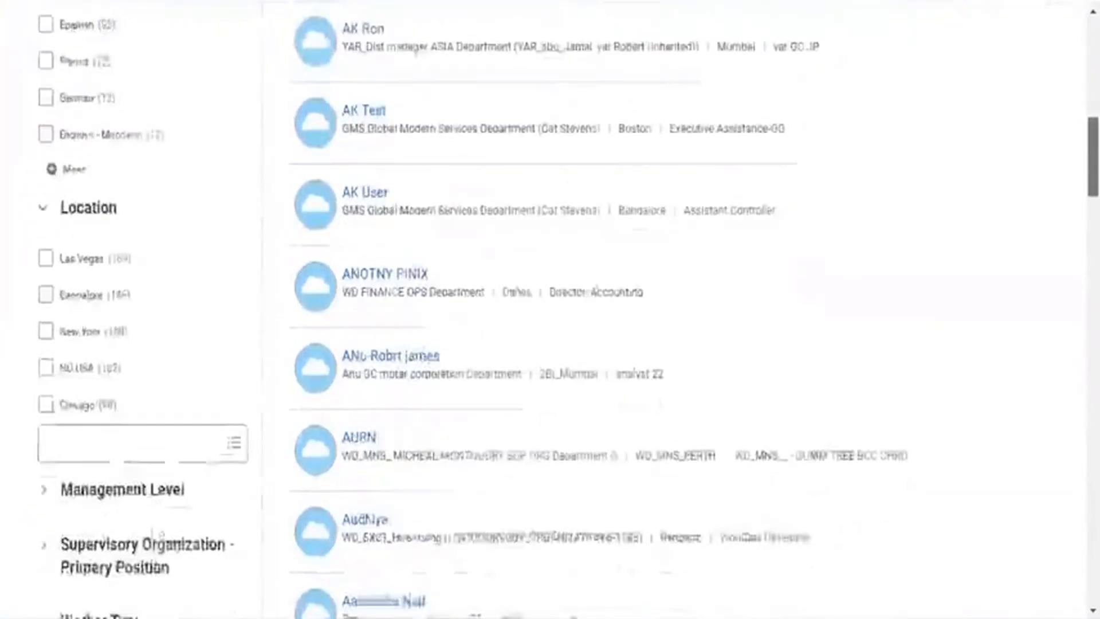
scroll(550, 309, "down", 6)
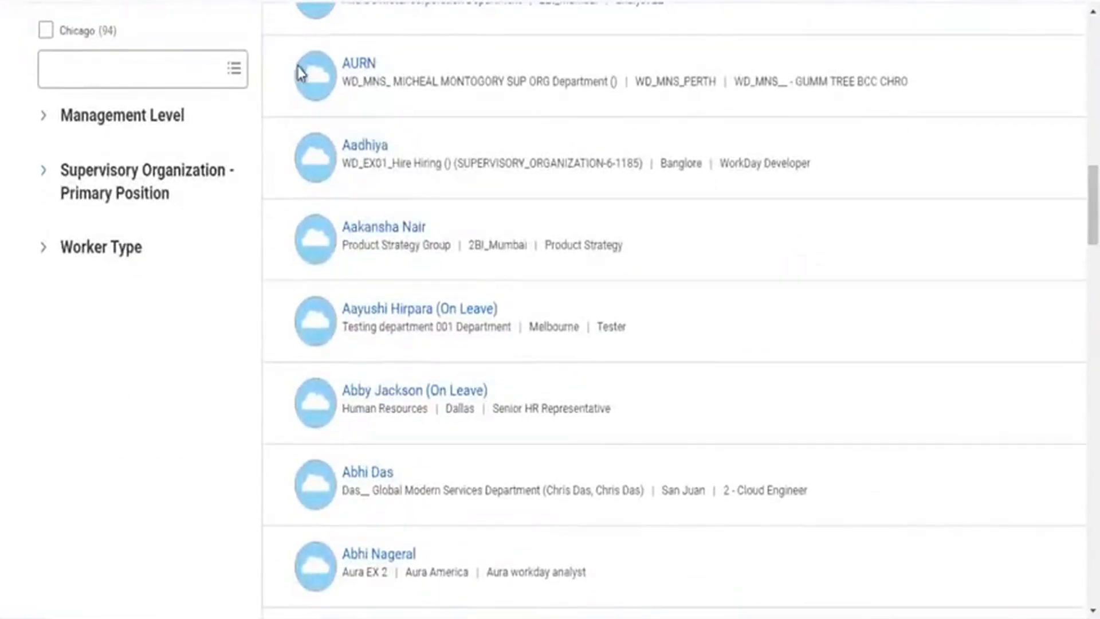
left_click(166, 127)
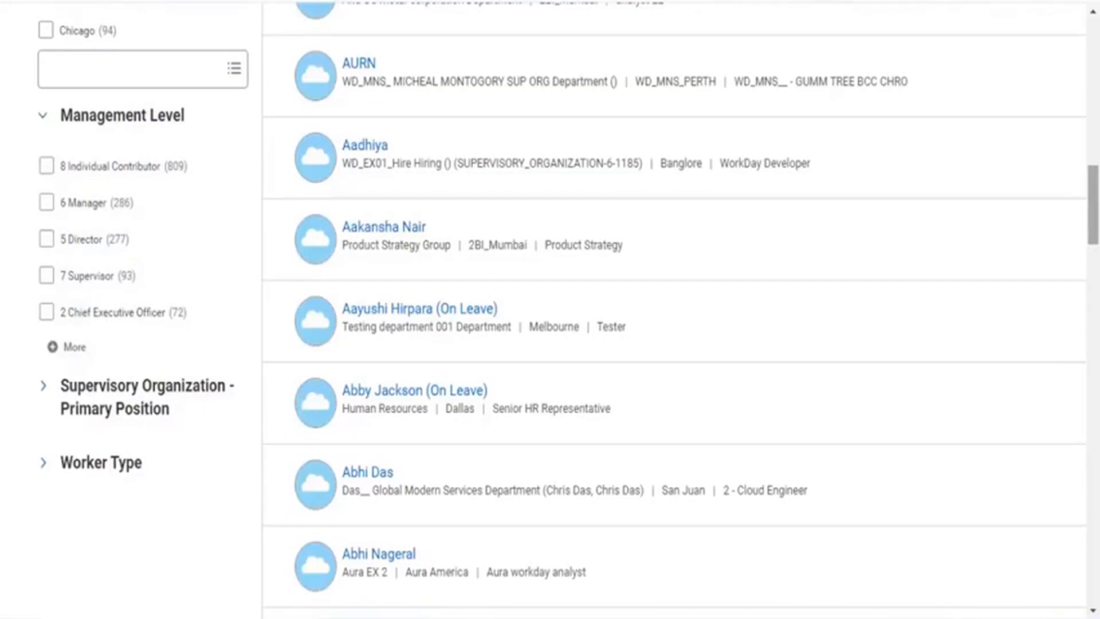
left_click_drag(1093, 205, 1093, 81)
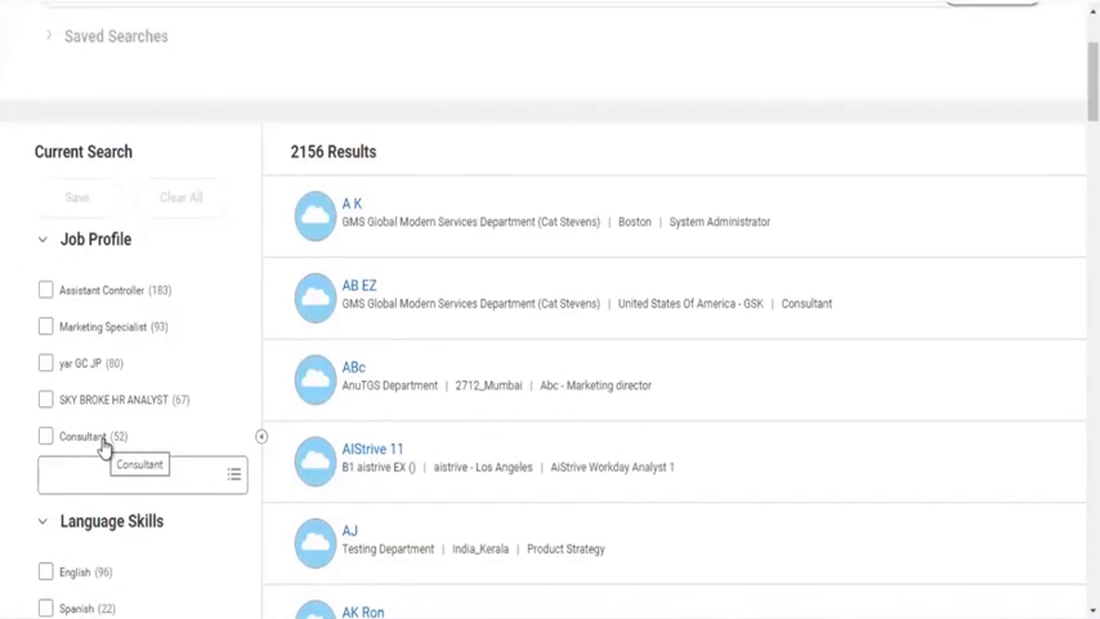
Filter the workers by the Consultant job profile, and switch the filter to Assistant Controller instead.
left_click(46, 438)
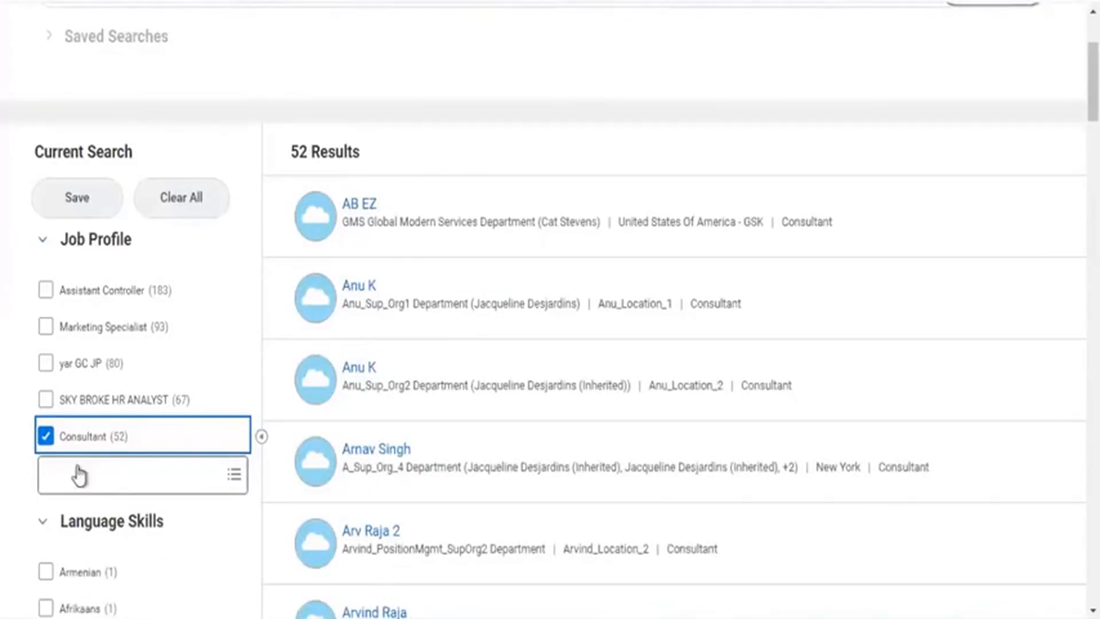
left_click(45, 439)
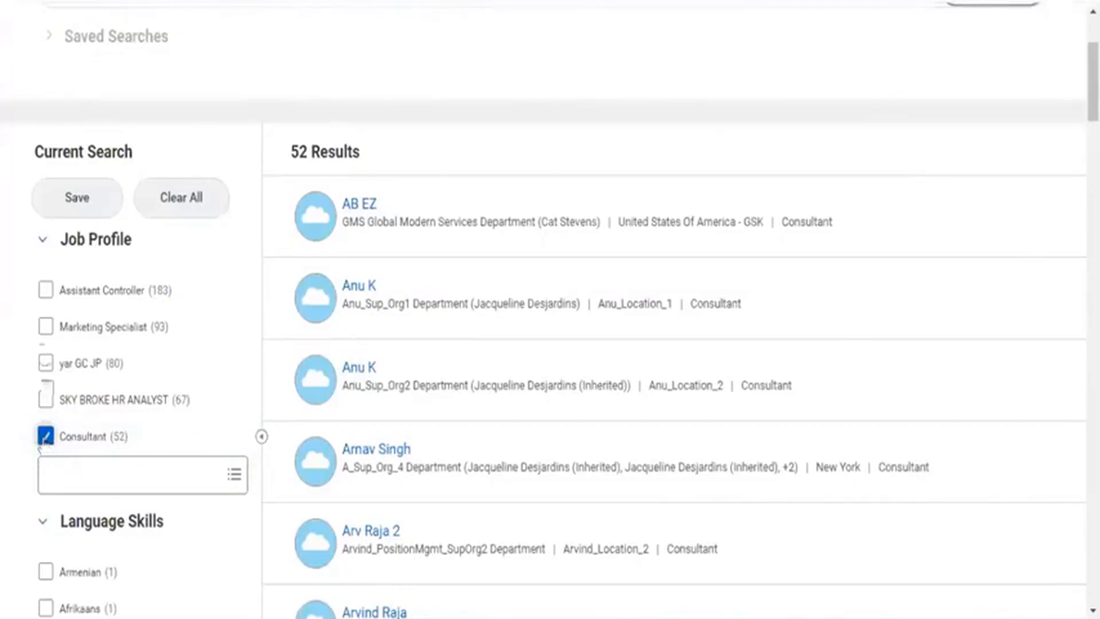
left_click(45, 290)
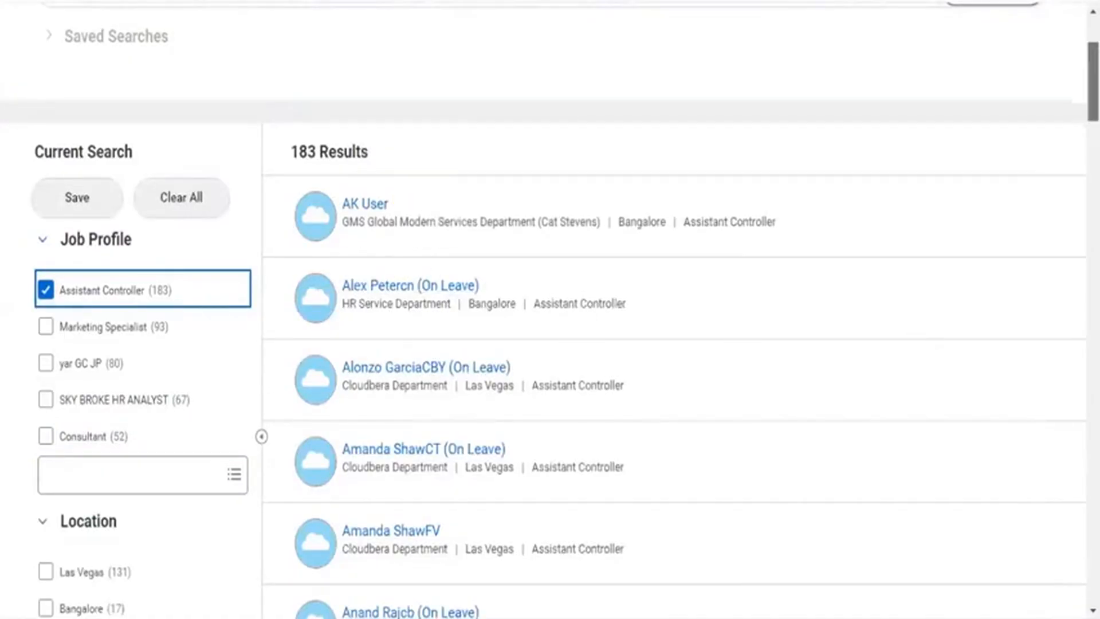
Look through the whole list of workers with the Assistant Controller job profile.
left_click_drag(1093, 81, 1093, 565)
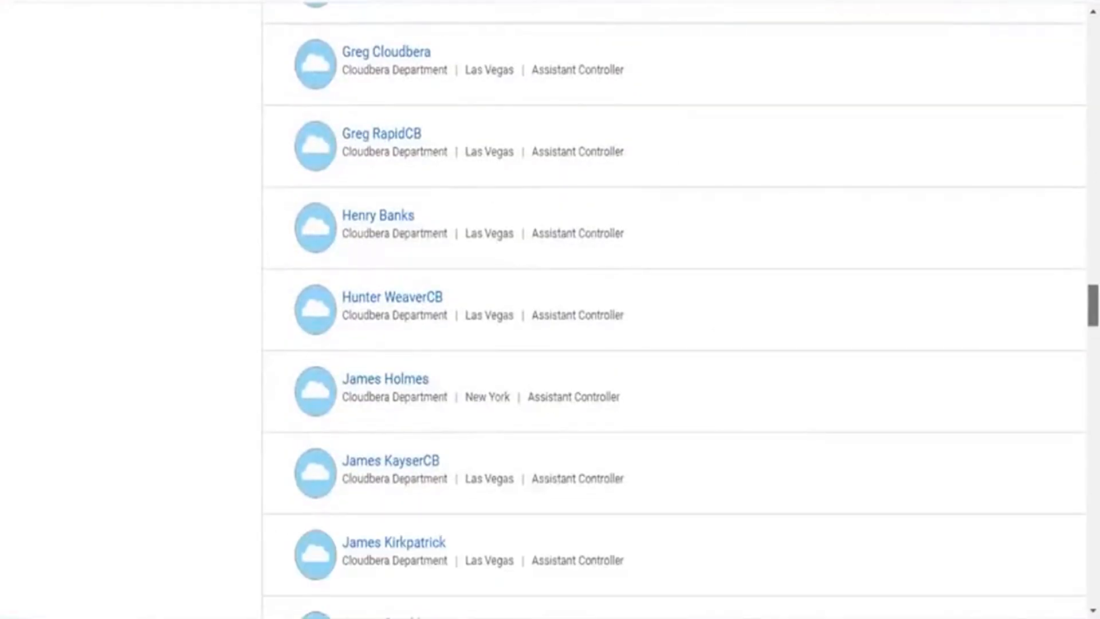
left_click_drag(1094, 305, 1094, 590)
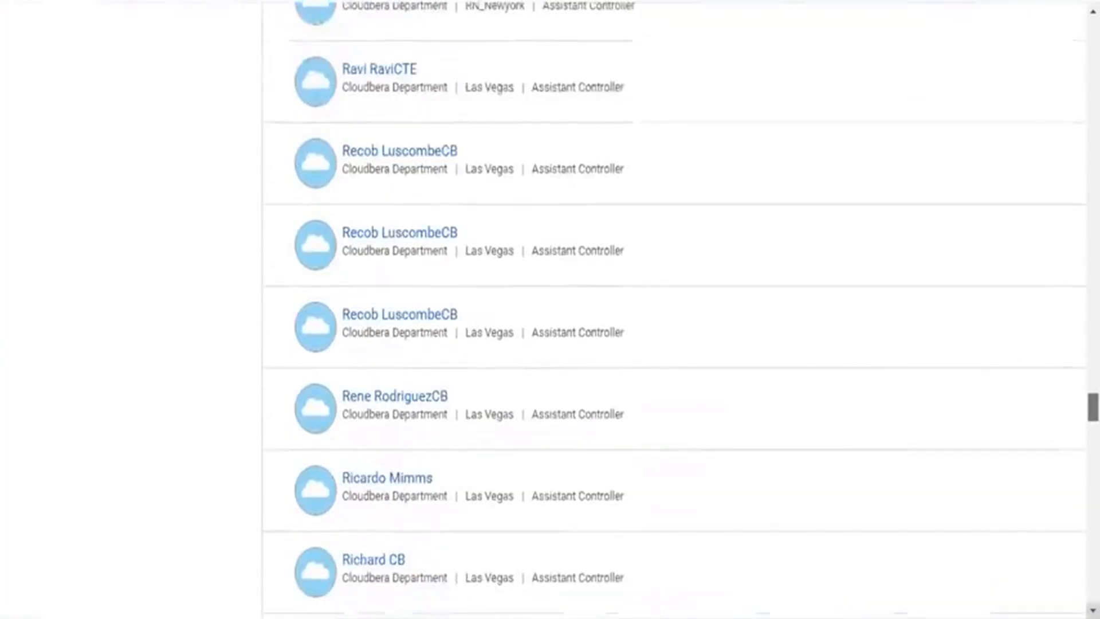
left_click_drag(1093, 408, 1094, 595)
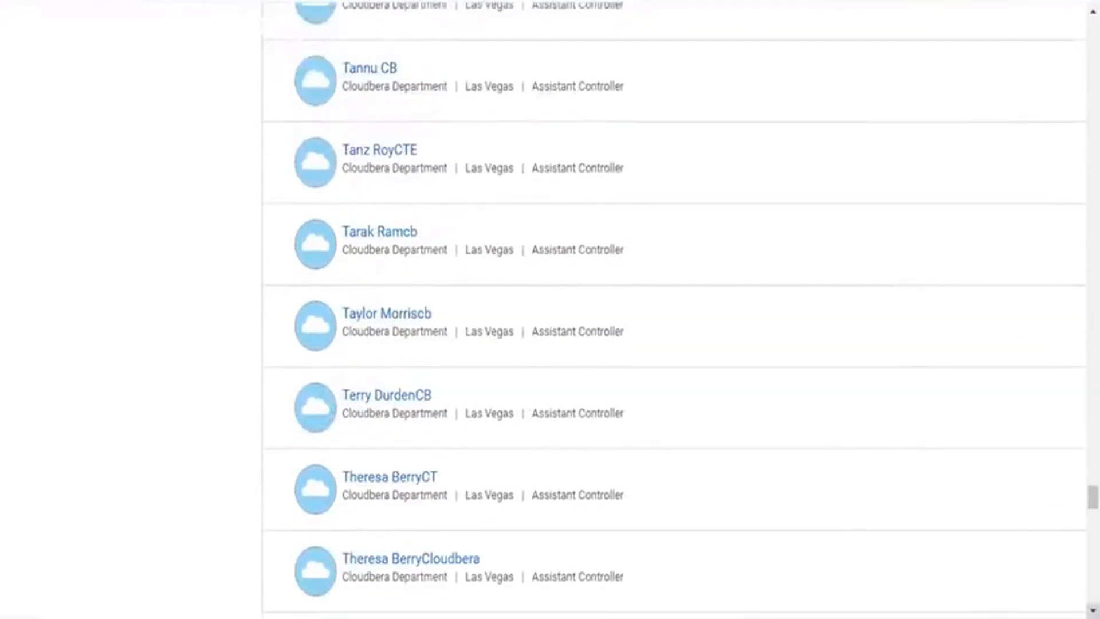
left_click_drag(1093, 497, 1094, 592)
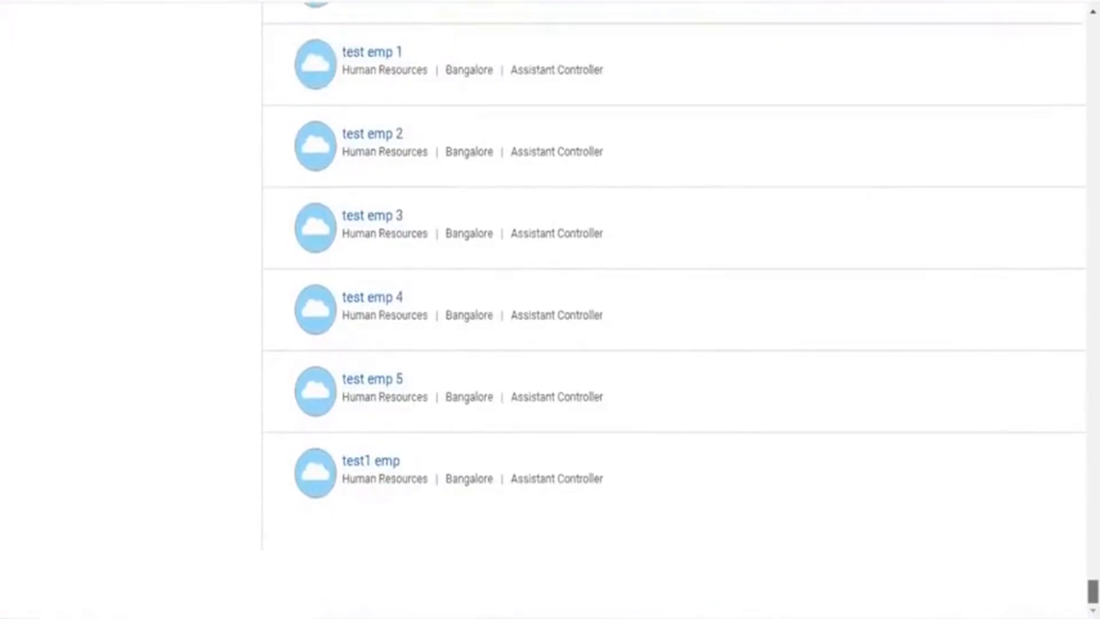
left_click_drag(1094, 591, 1069, 3)
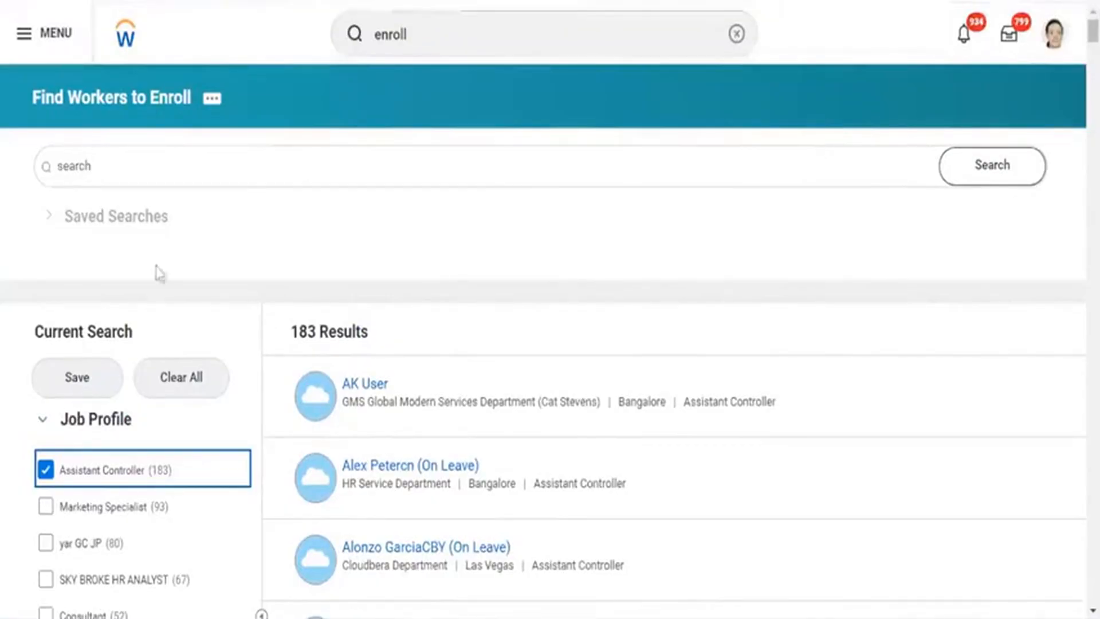
left_click(114, 221)
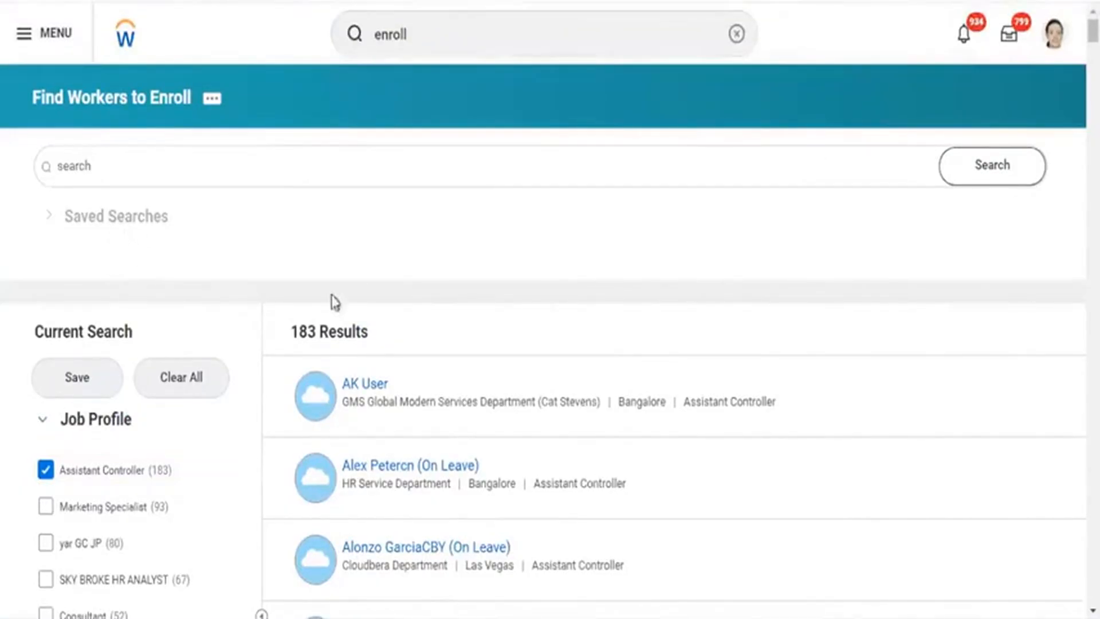
left_click(56, 394)
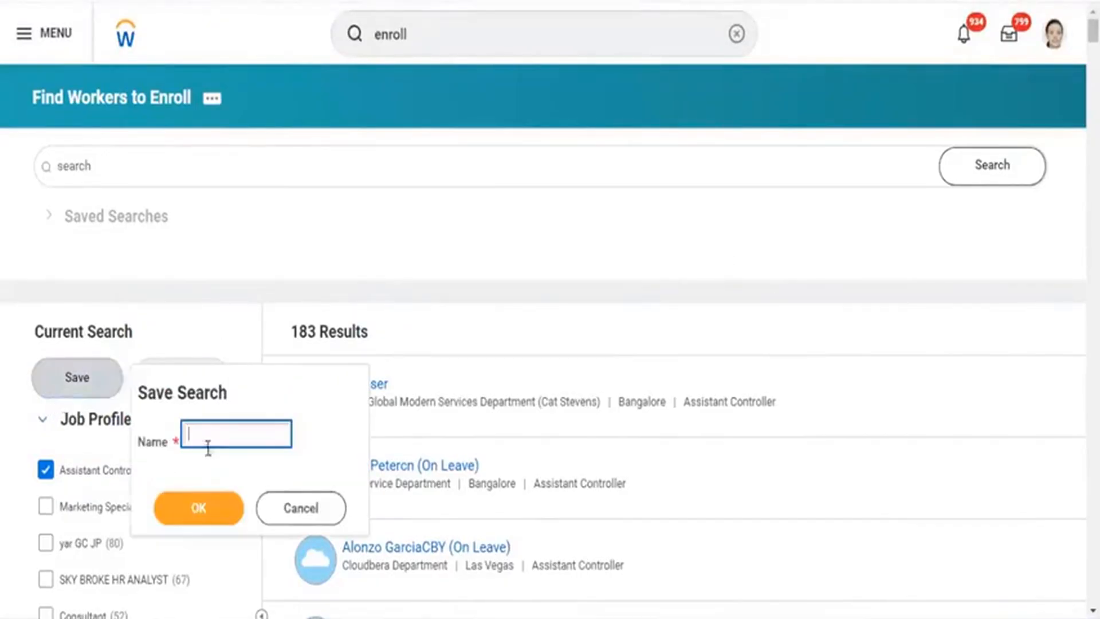
left_click(670, 227)
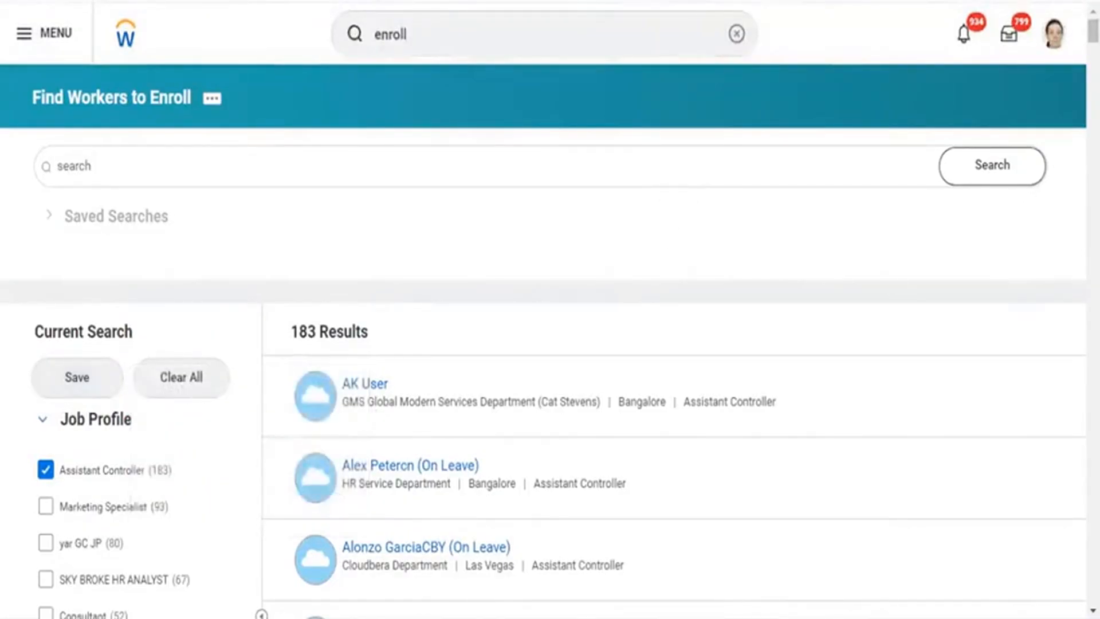
Go through the filtered workers once more and remove the Assistant Controller job profile filter.
scroll(551, 309, "down", 20)
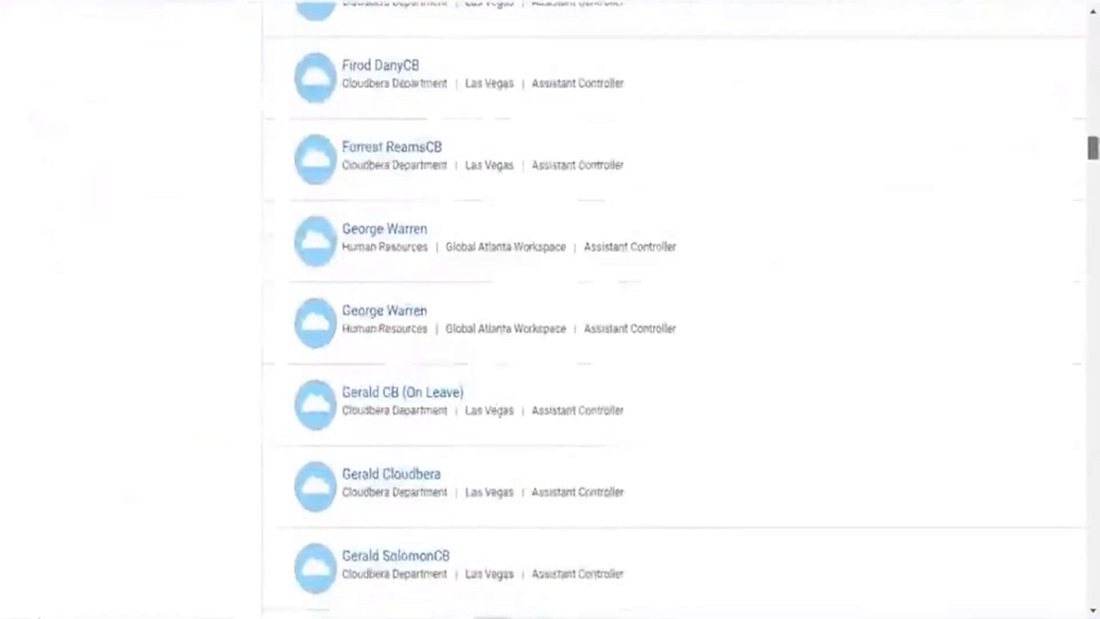
scroll(550, 309, "down", 20)
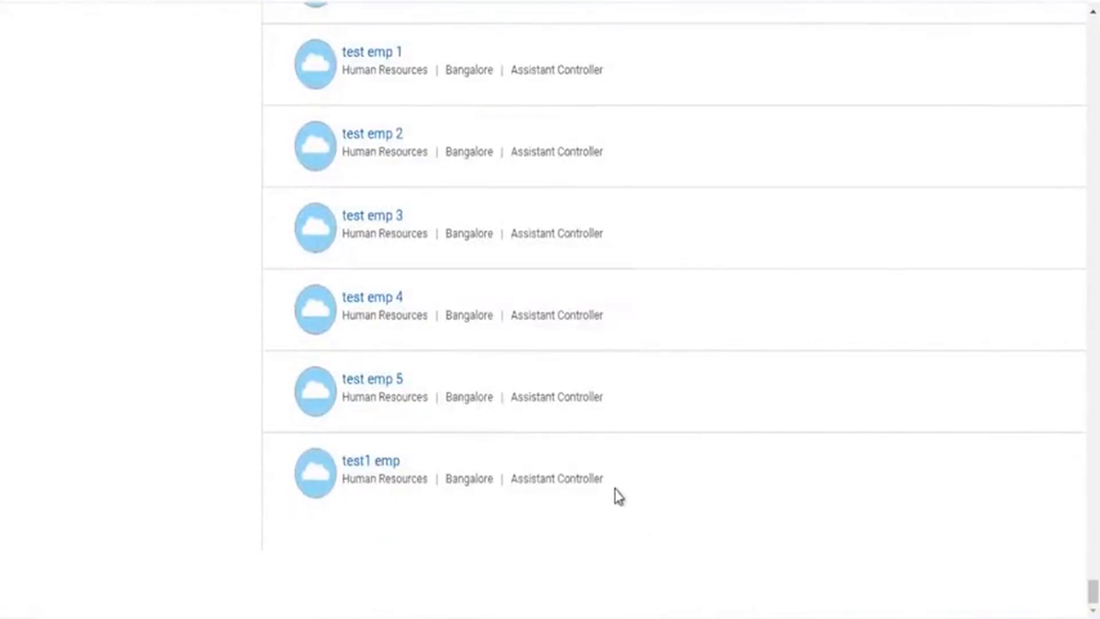
left_click(368, 462)
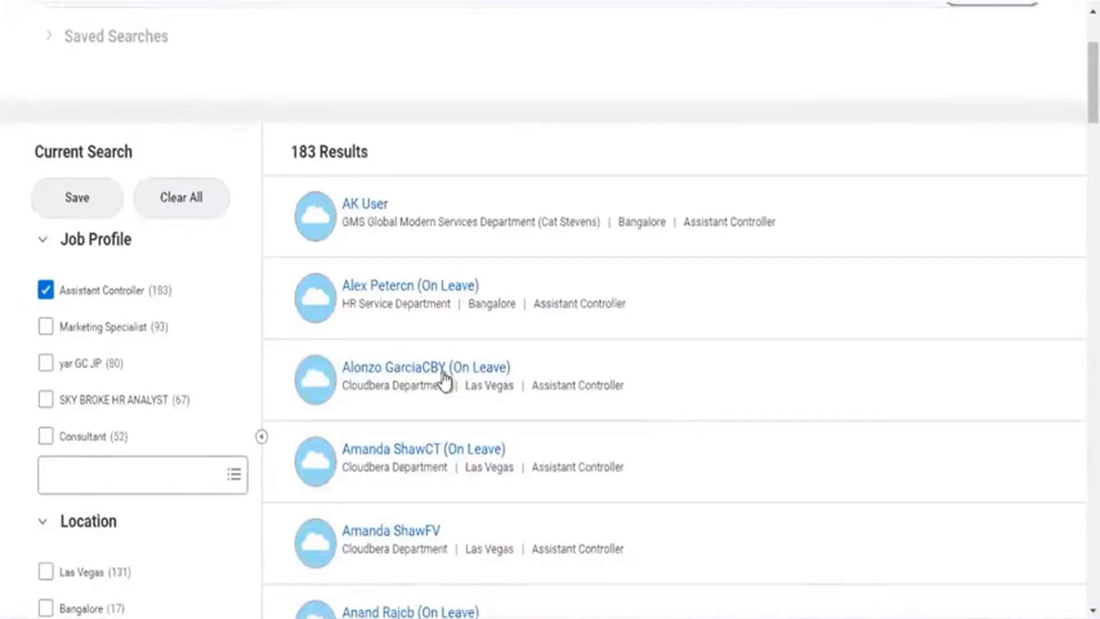
left_click(44, 292)
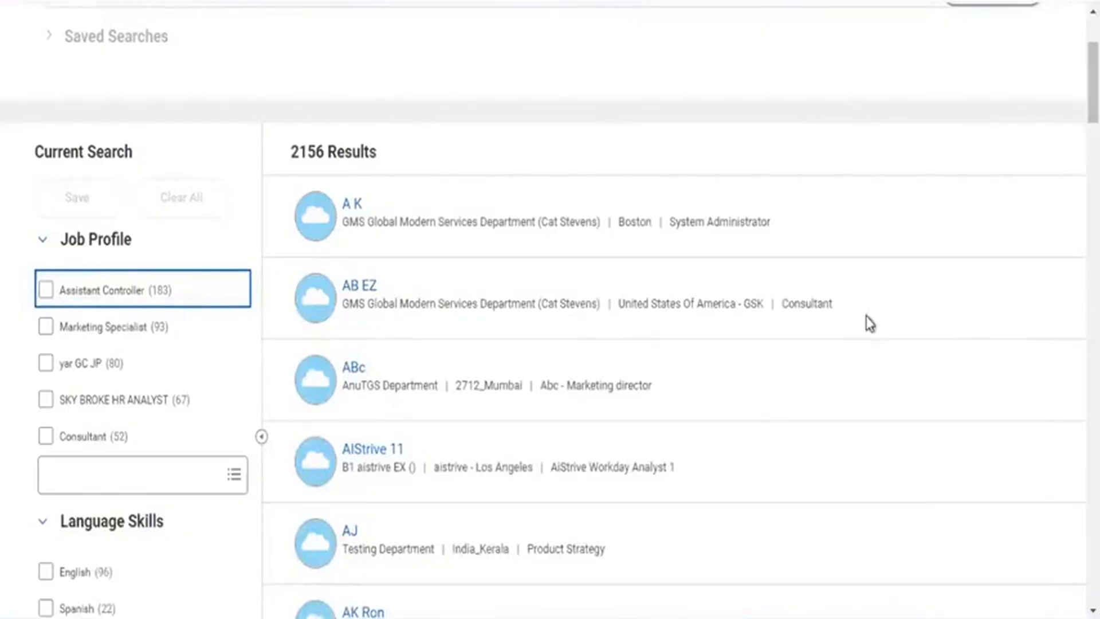
Search the workers to enroll by name for the Consultant at United States Of America - GSK and open that worker's profile.
scroll(631, 310, "up", 3)
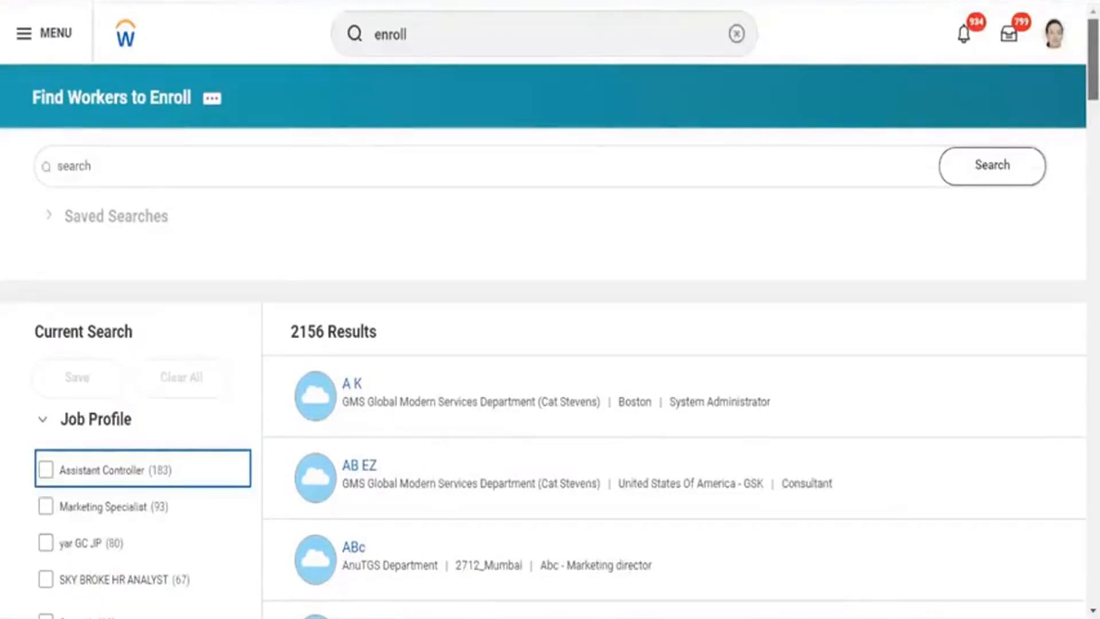
mouse_move(1093, 60)
left_mouse_down()
mouse_move(1094, 85)
mouse_move(1093, 59)
left_mouse_up()
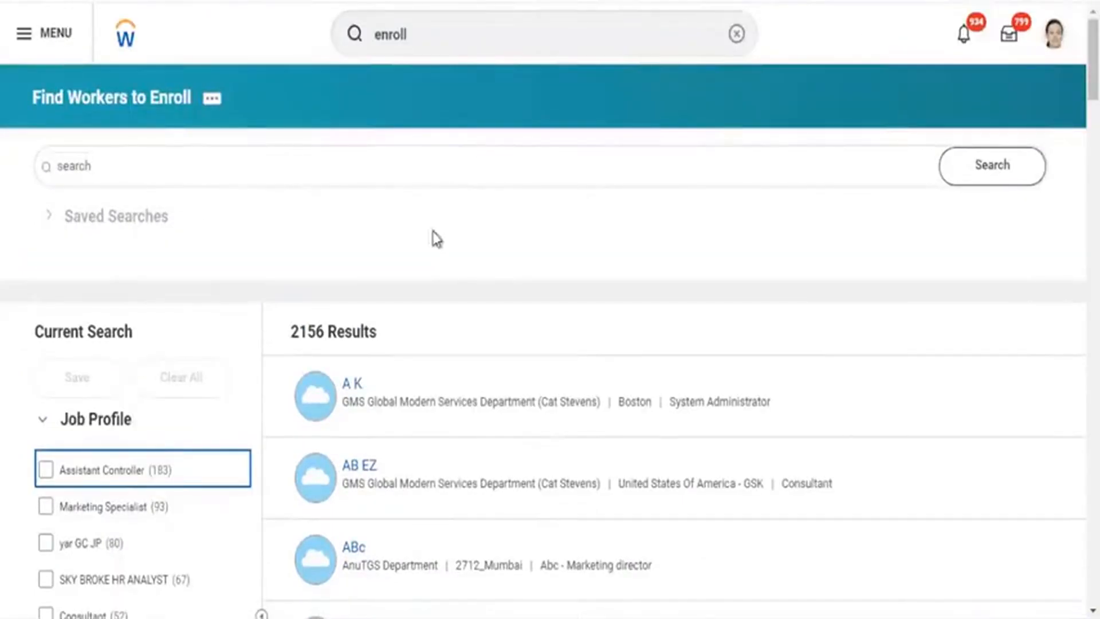
left_click(322, 166)
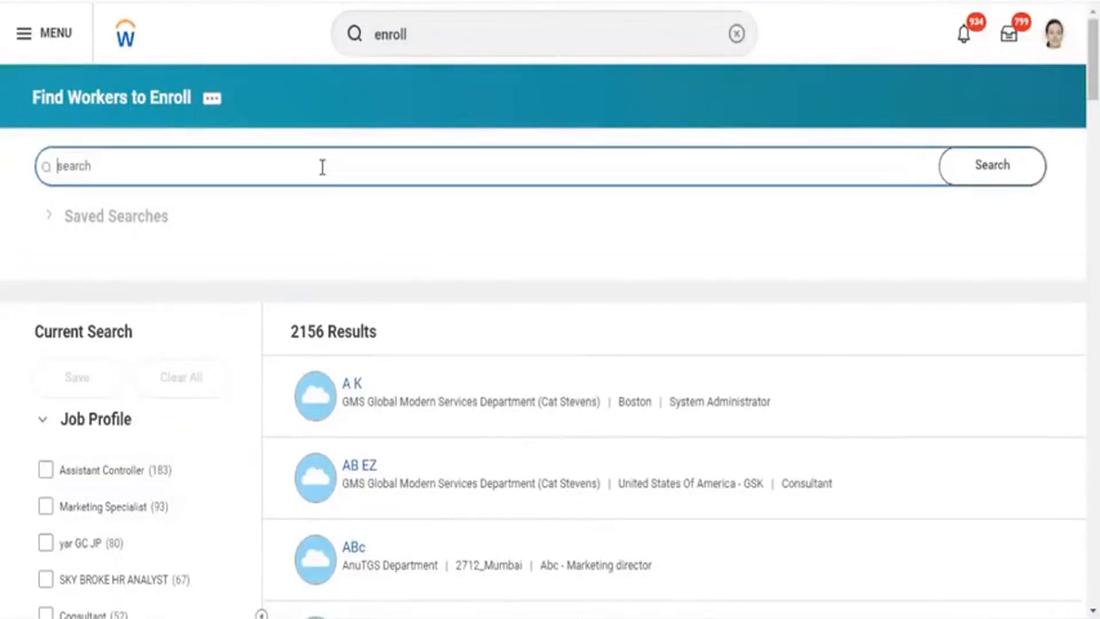
type("AB EZ")
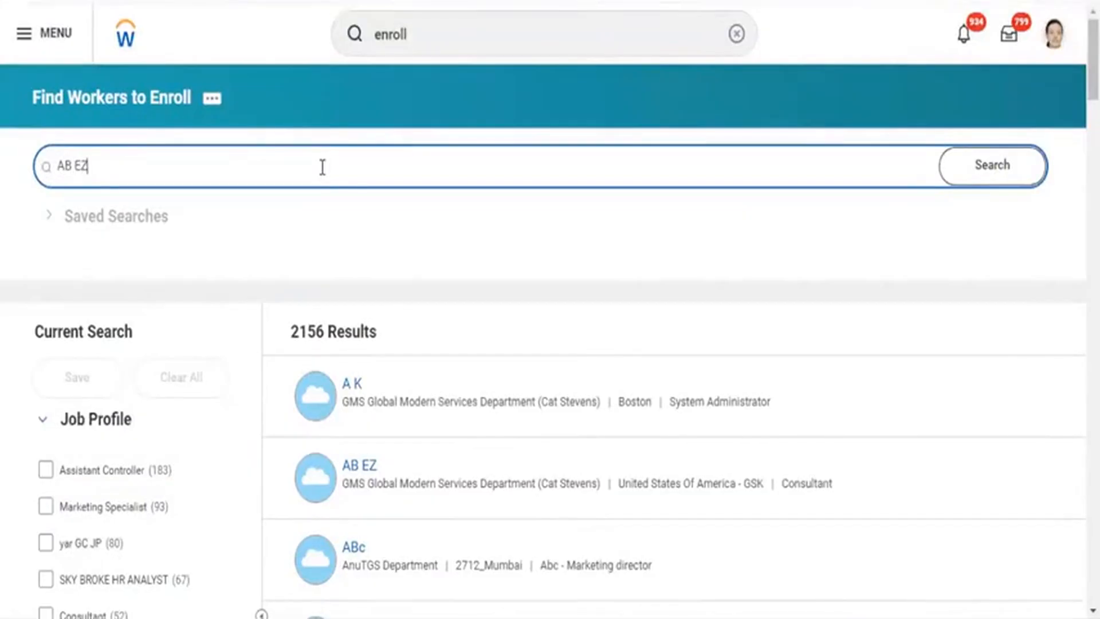
left_click(996, 181)
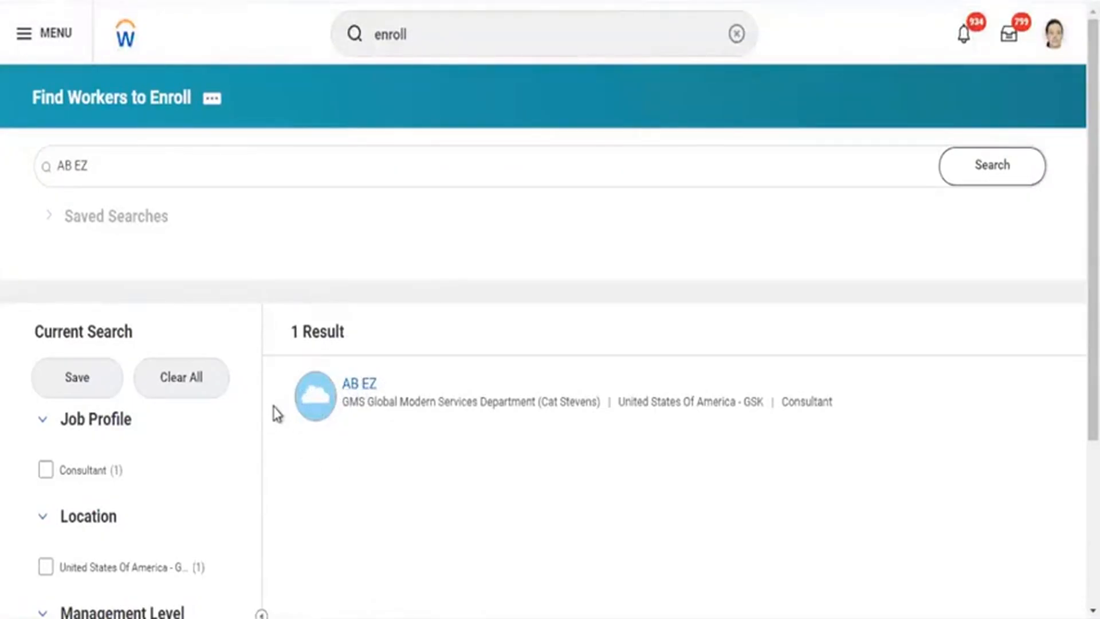
left_click(358, 386)
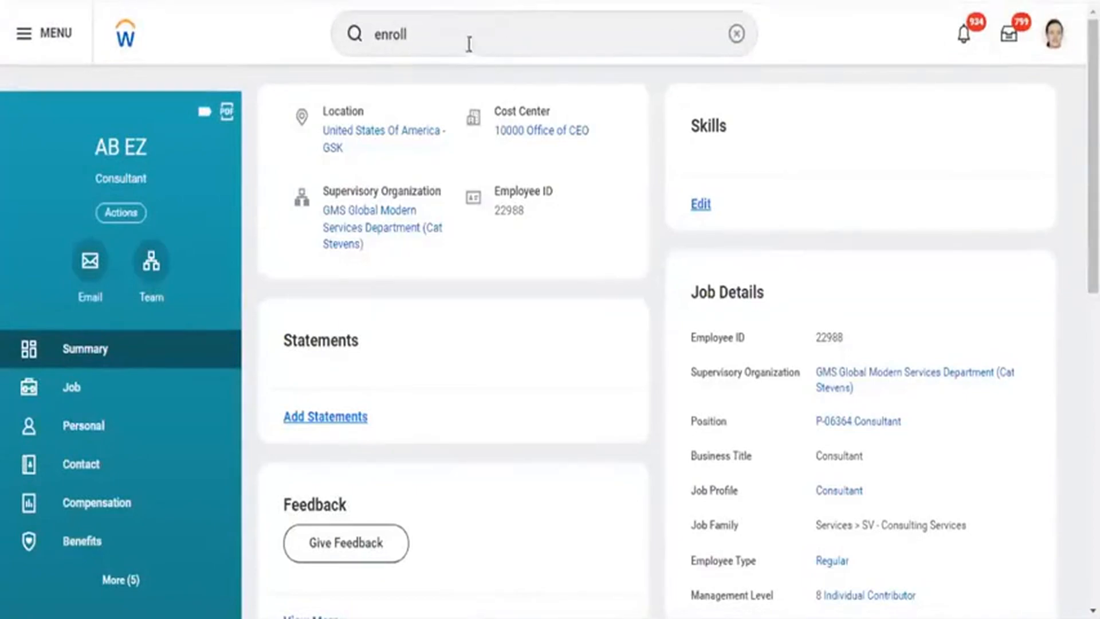
Open the signed-in account's own worker profile and view the security groups from its Security Profile actions.
left_click(468, 42)
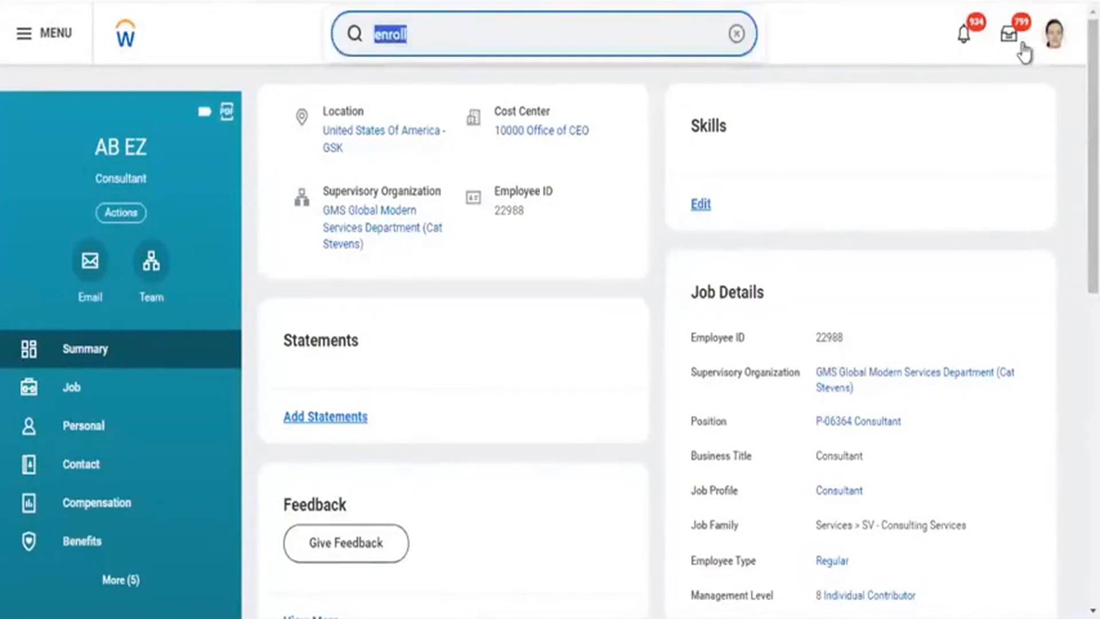
left_click(1058, 43)
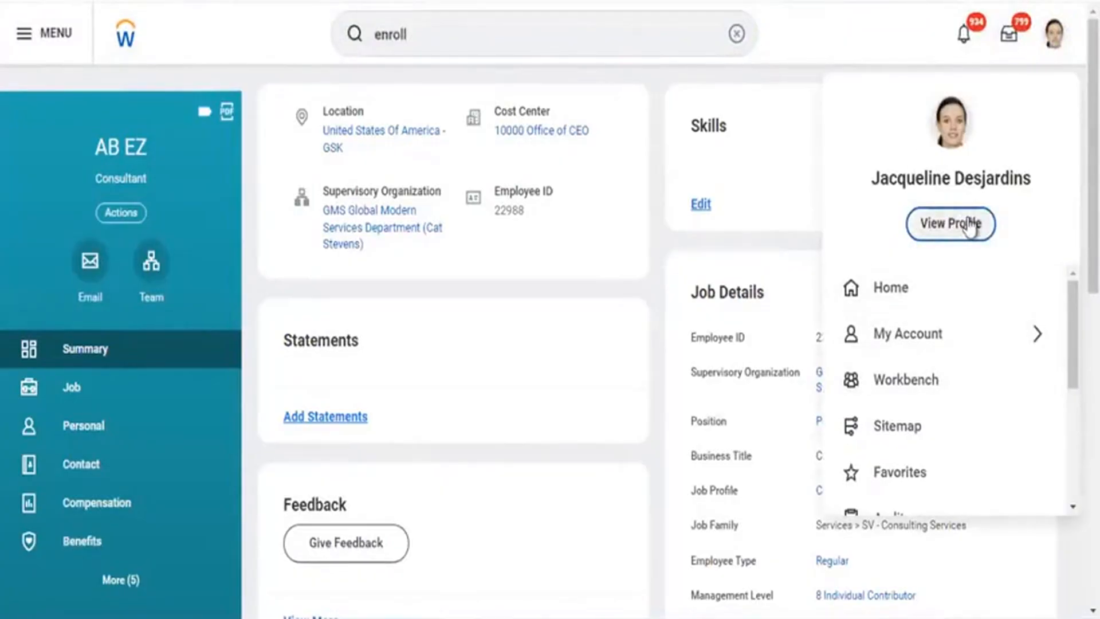
left_click(970, 224)
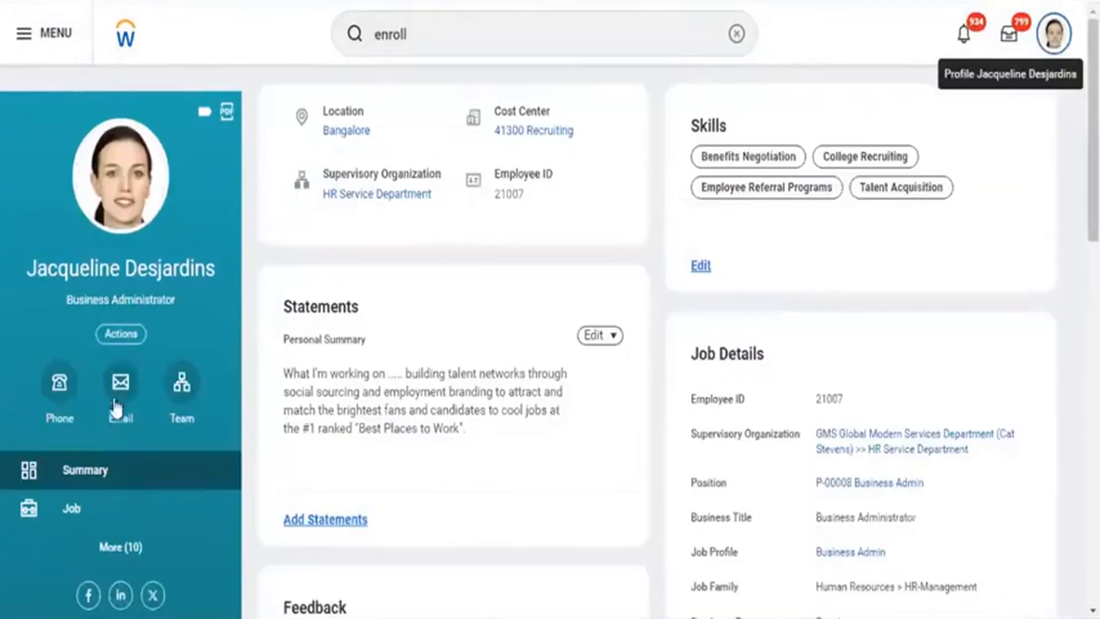
left_click(125, 336)
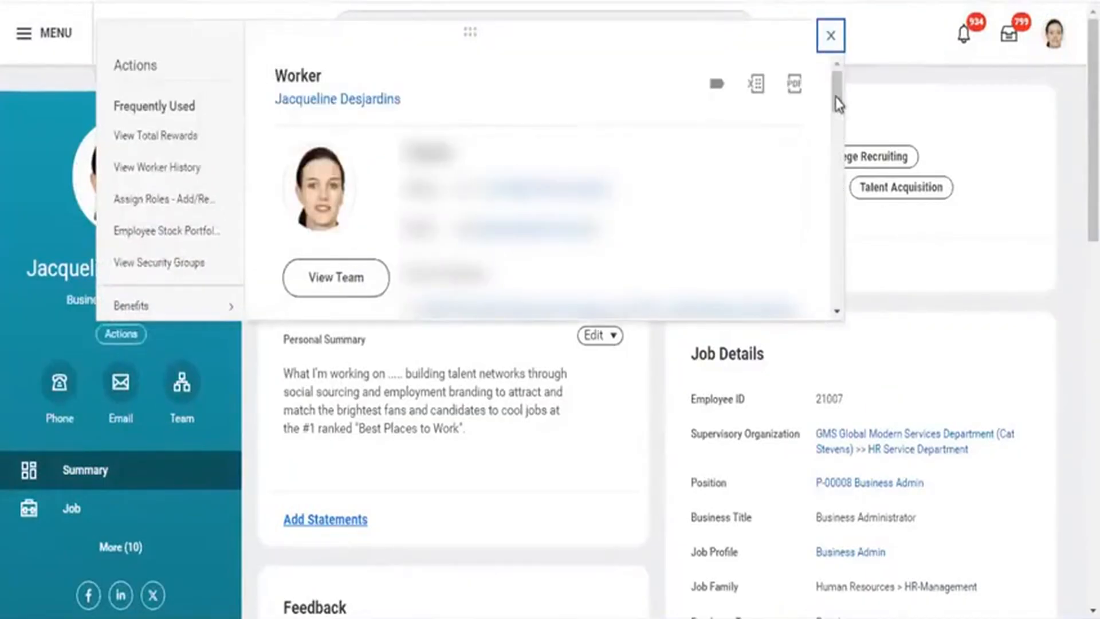
left_click_drag(836, 85, 822, 302)
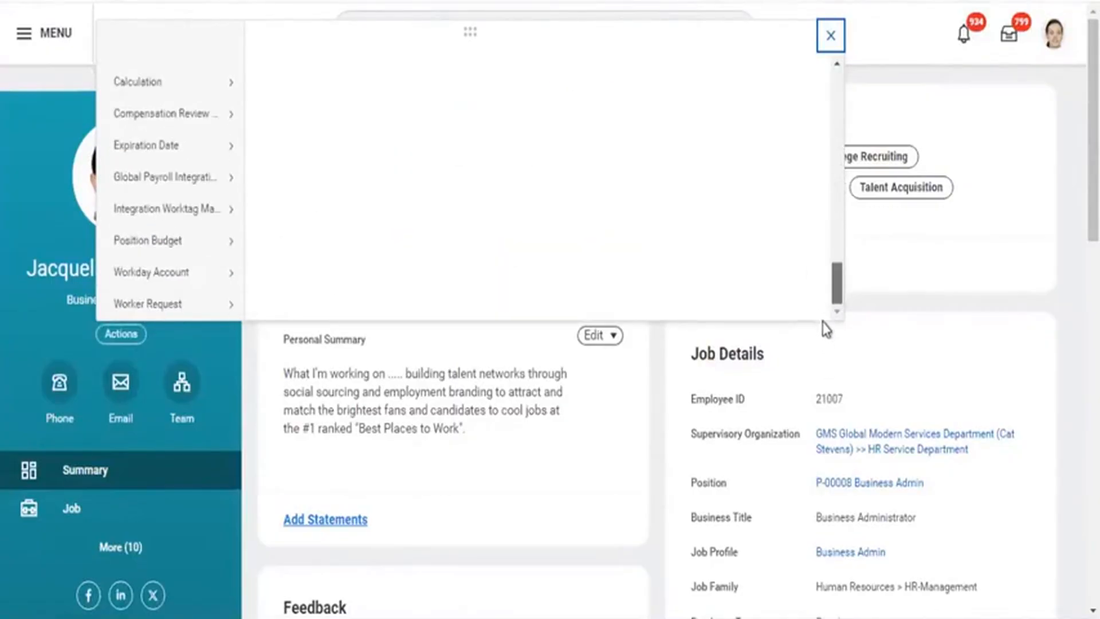
scroll(825, 286, "up", 5)
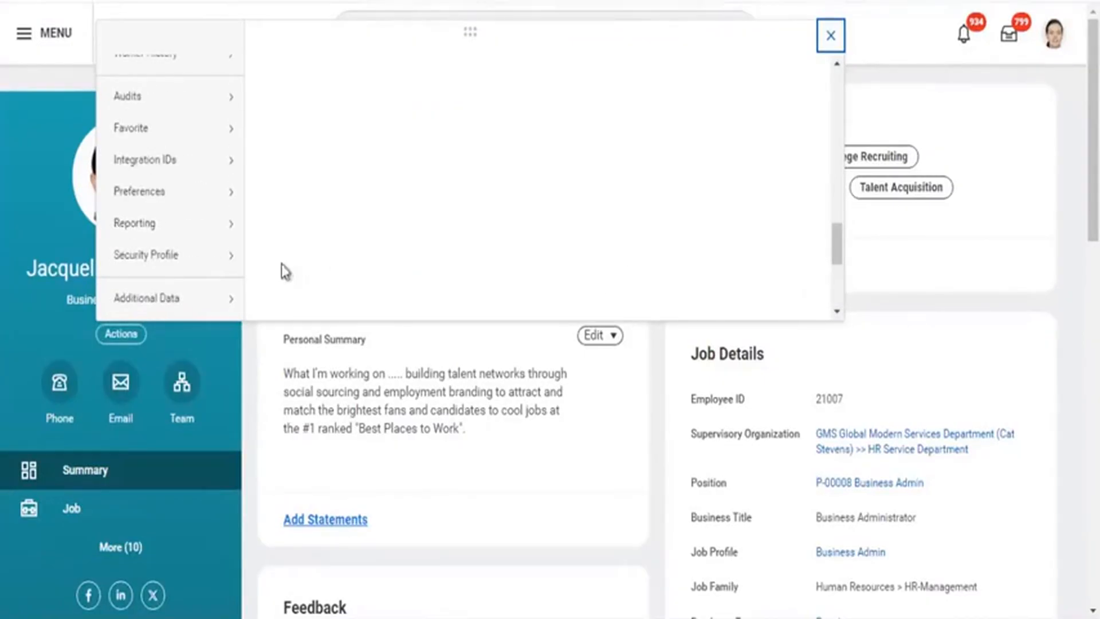
mouse_move(201, 257)
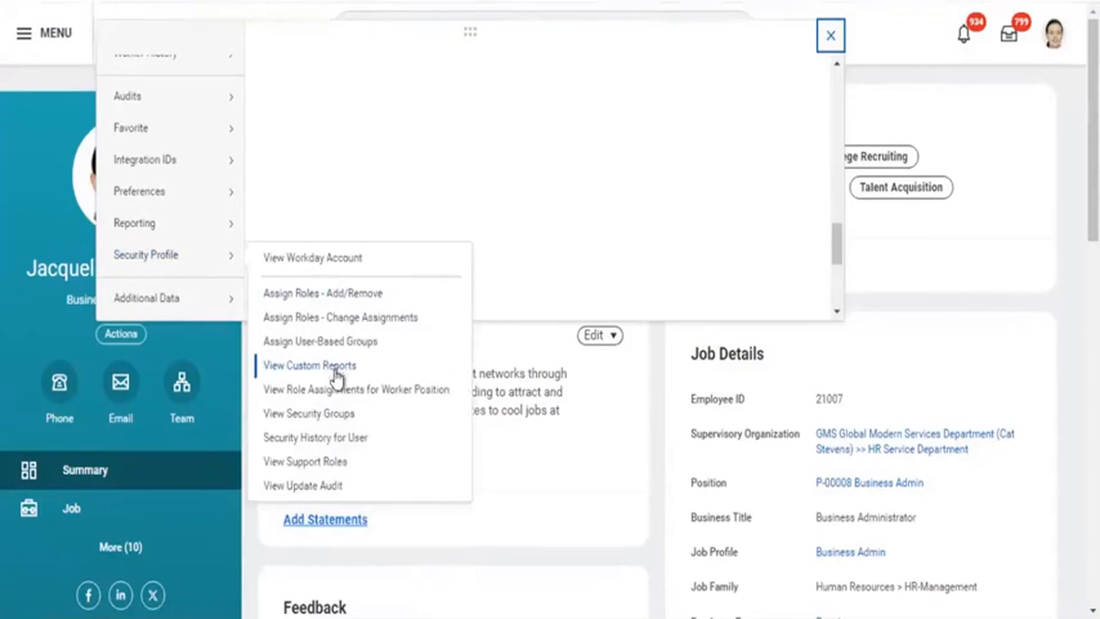
left_click(335, 415)
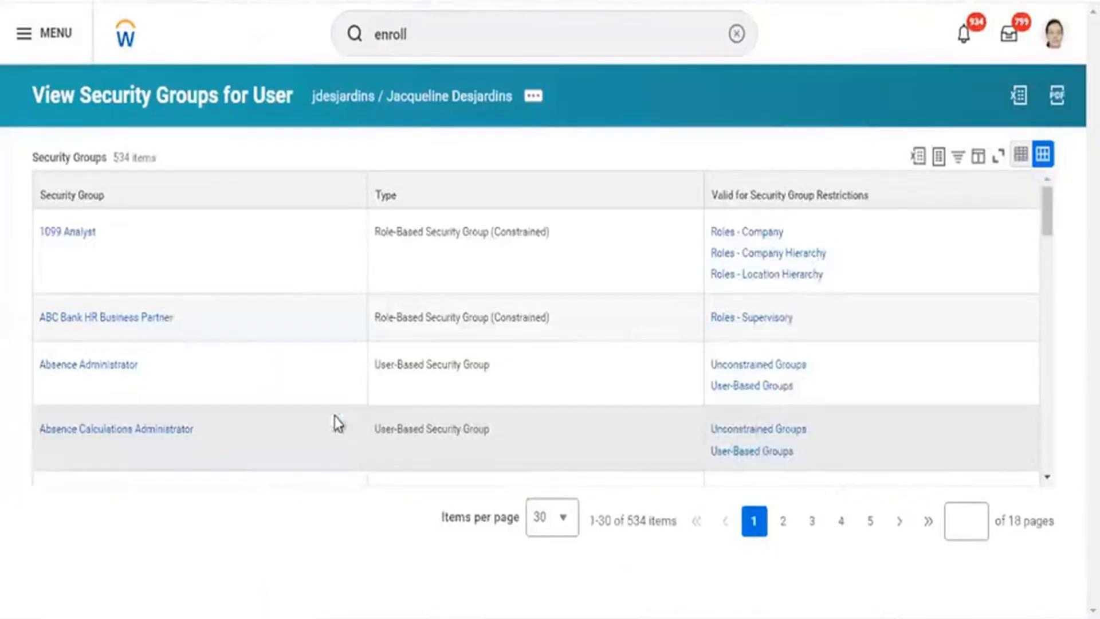
Search the Security Group column's filter values for "learning", leaving the filter unapplied.
left_click(206, 205)
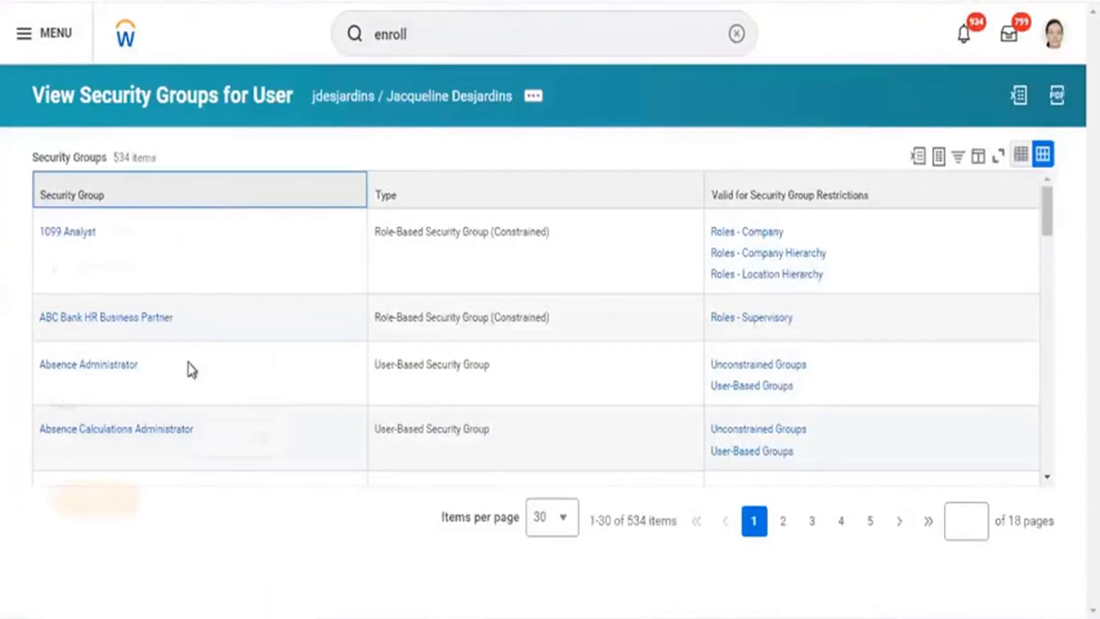
left_click(155, 453)
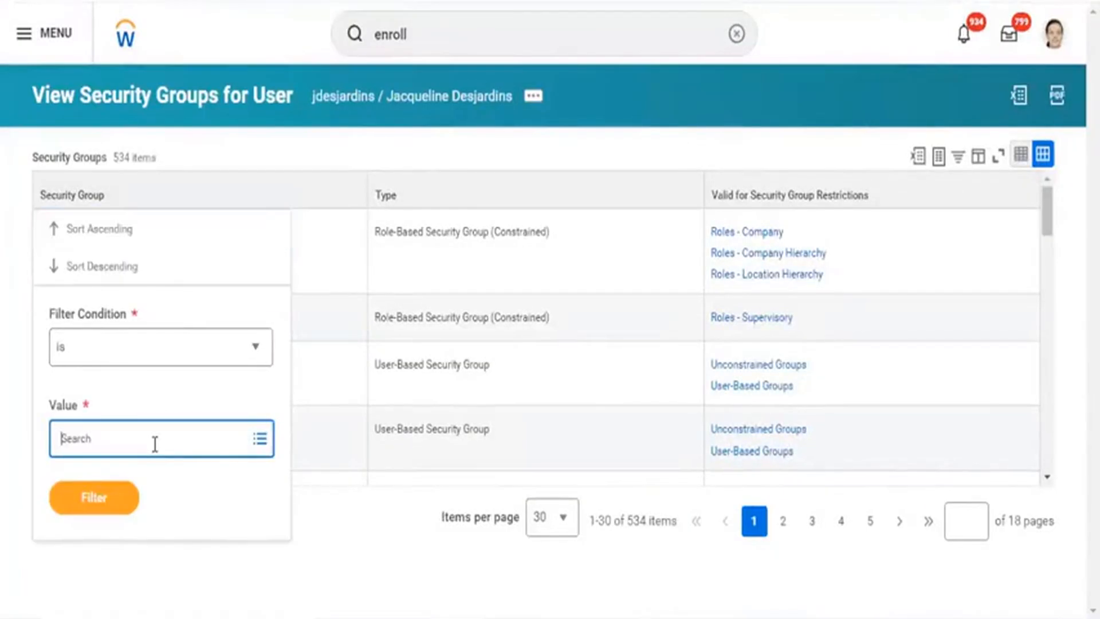
type("learn")
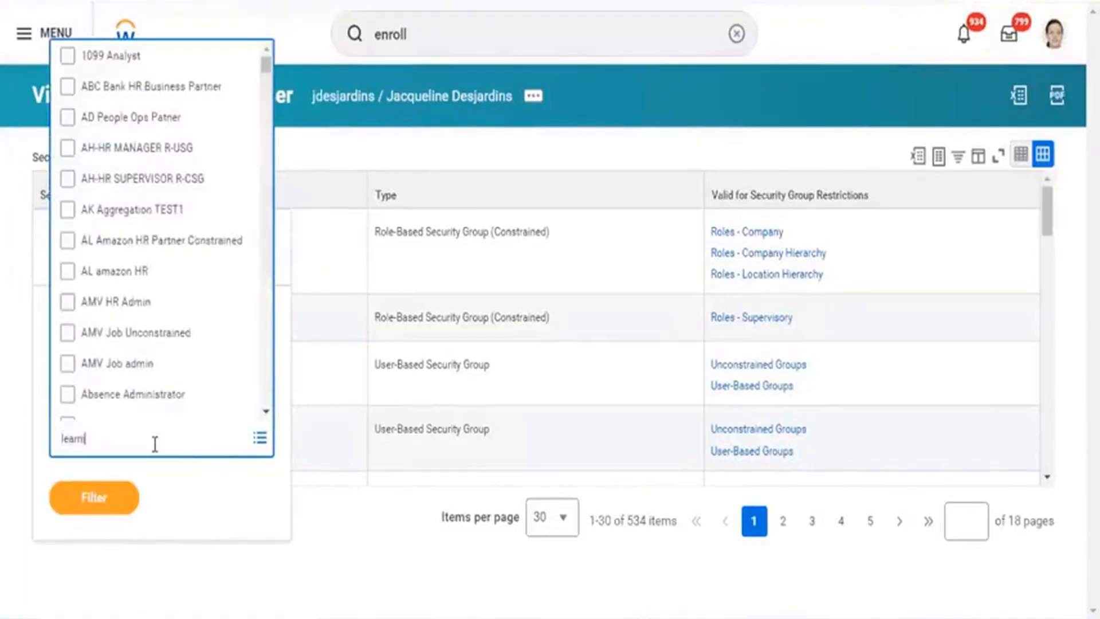
type("ing")
key("Return")
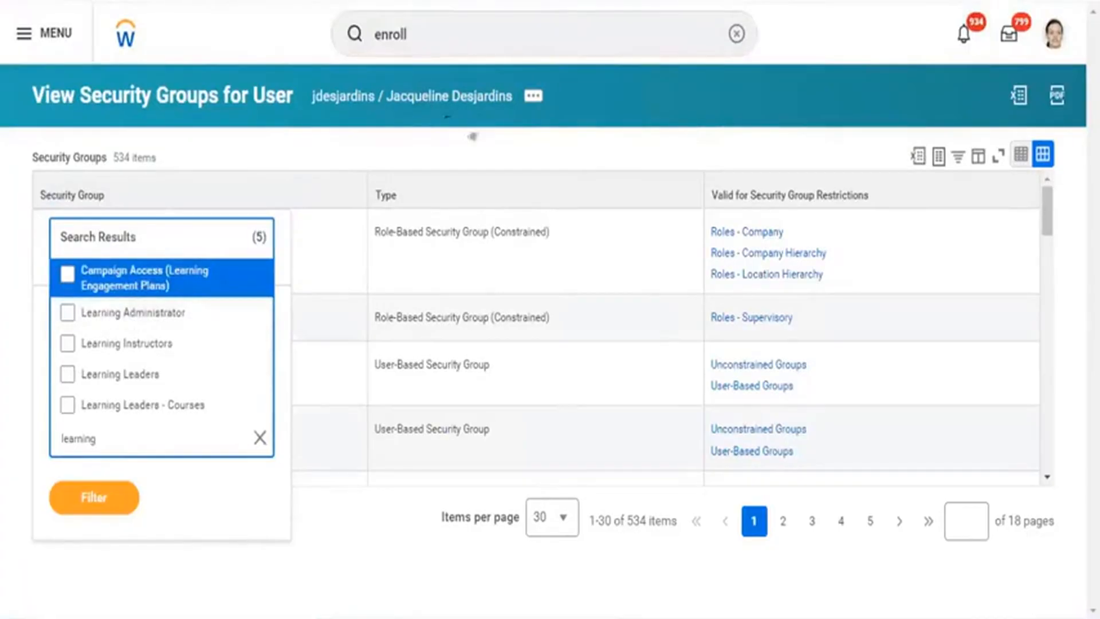
left_click(435, 36)
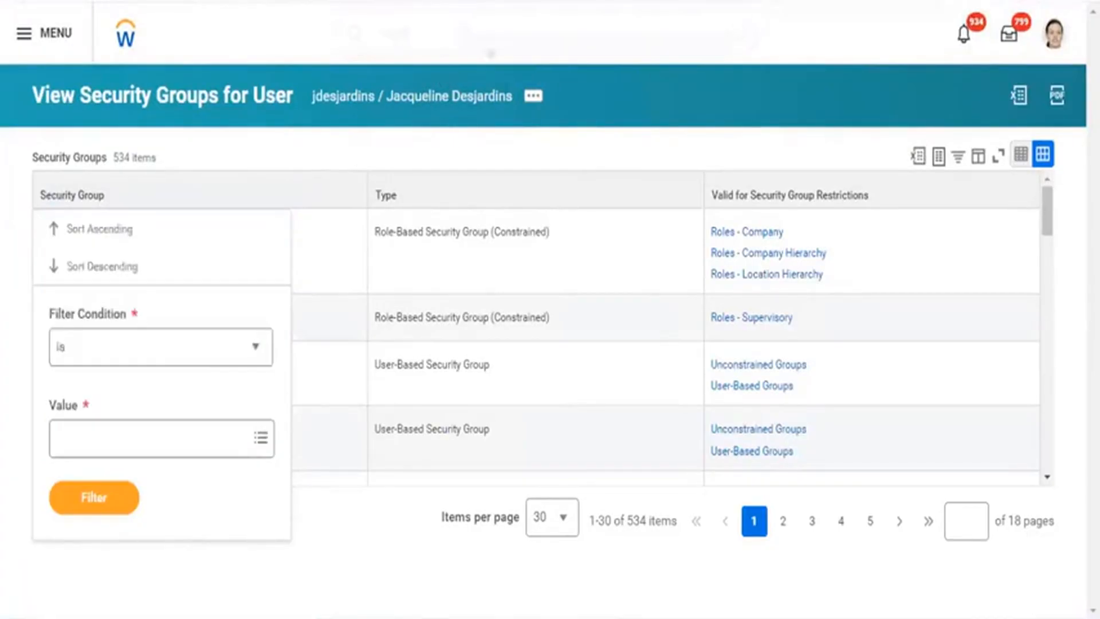
Open the signed-in user's profile and view their team in the org chart down to the direct reports.
left_click(1053, 40)
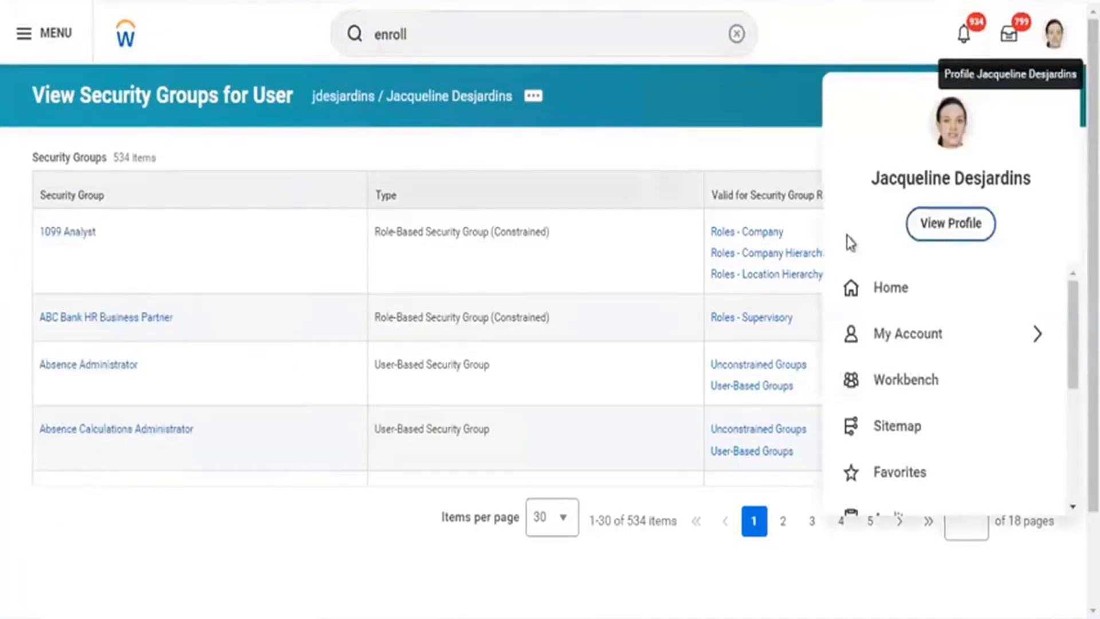
left_click(941, 229)
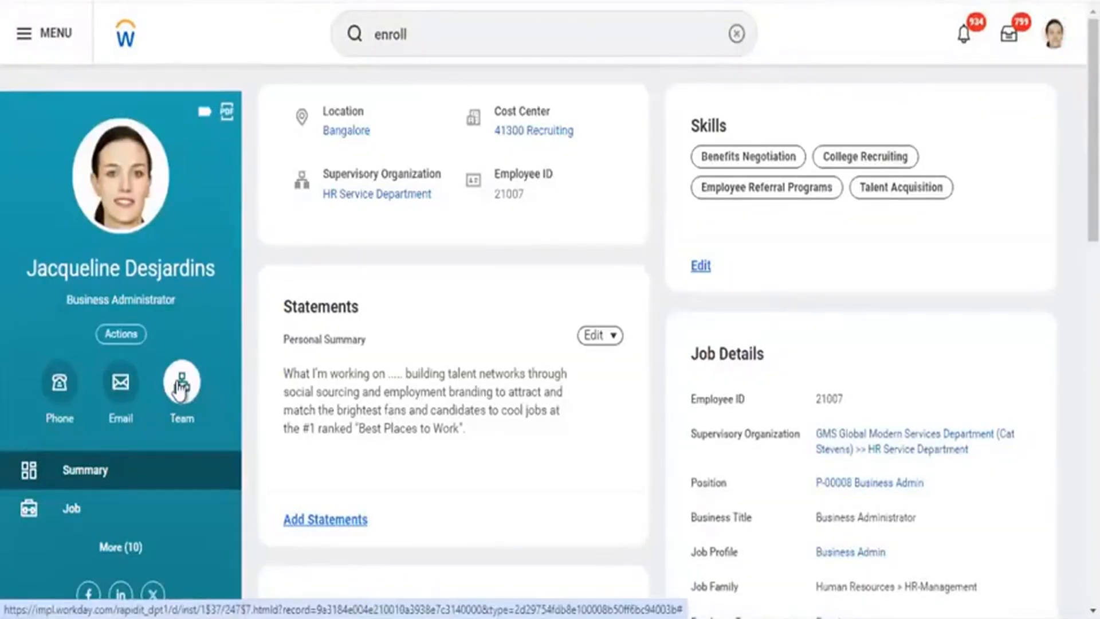
left_click(181, 385)
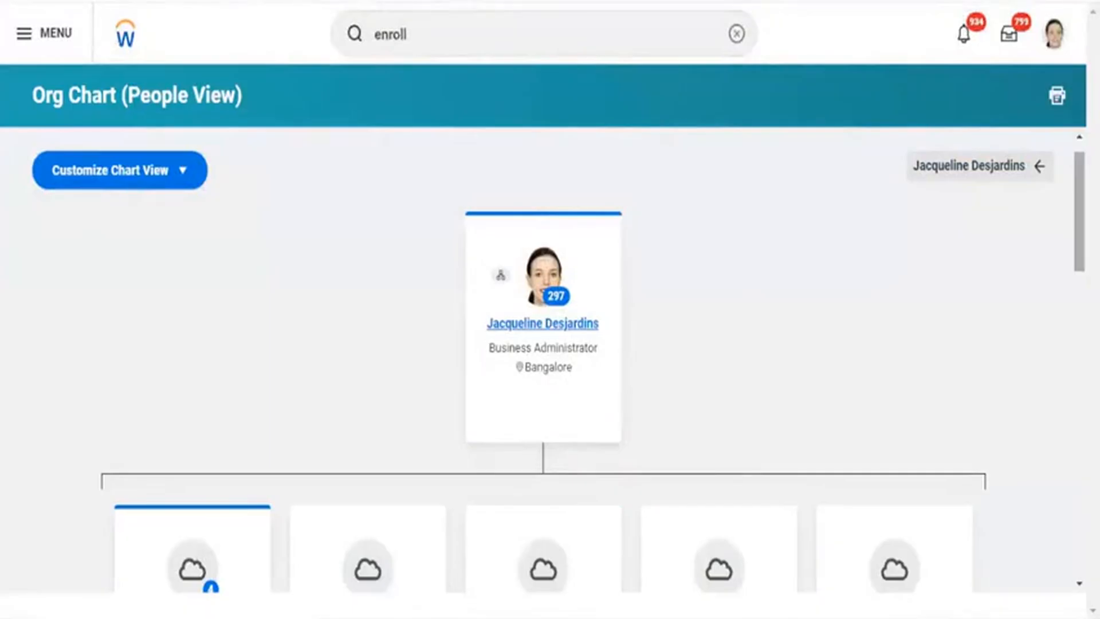
mouse_move(1079, 211)
left_mouse_down()
mouse_move(1079, 281)
mouse_move(1080, 216)
left_mouse_up()
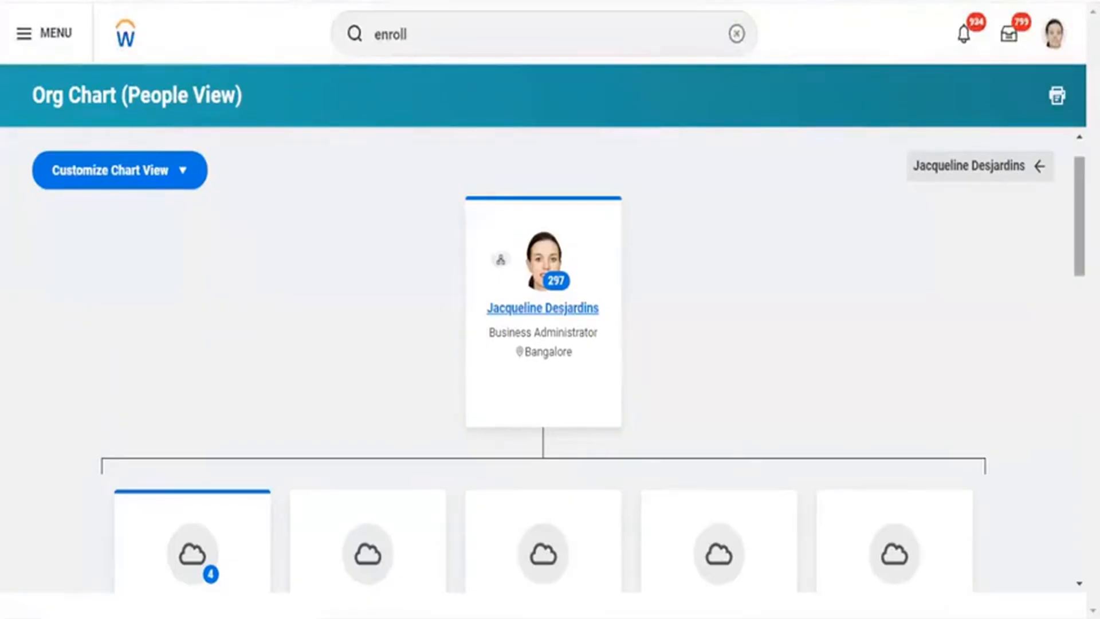
scroll(543, 344, "down", 5)
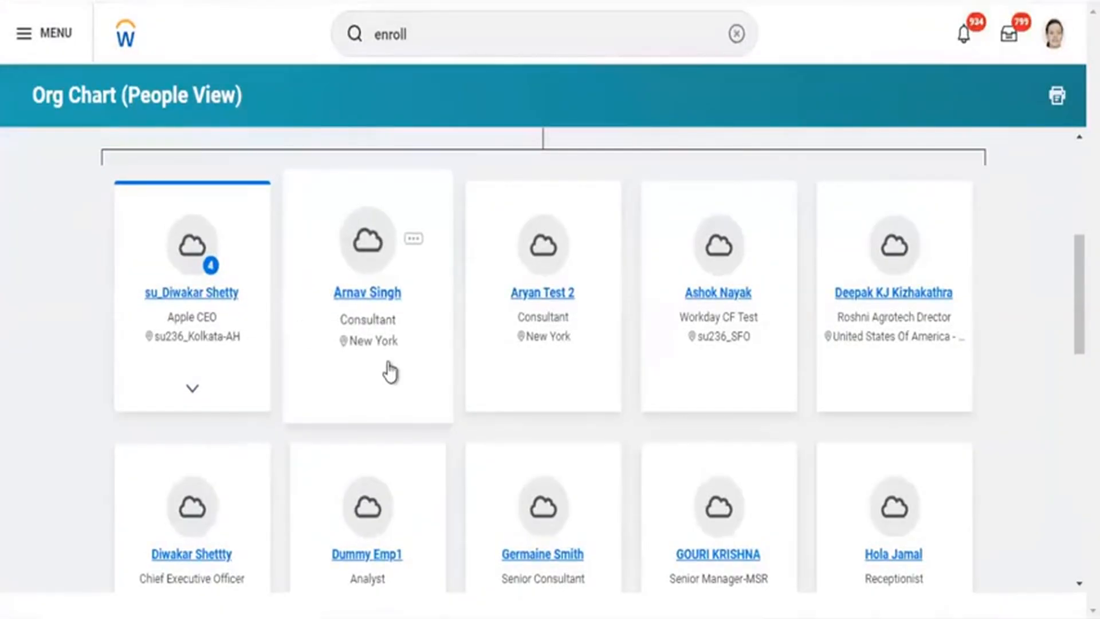
Return to the home page and open the My Team Management app from the list of all apps.
left_click(119, 45)
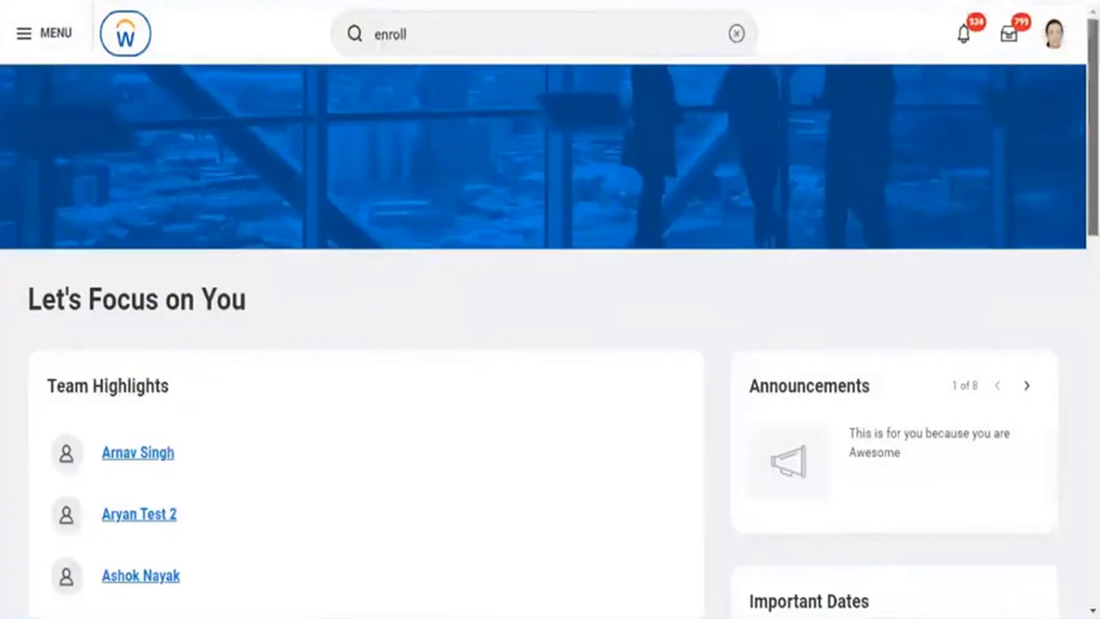
scroll(550, 321, "down", 7)
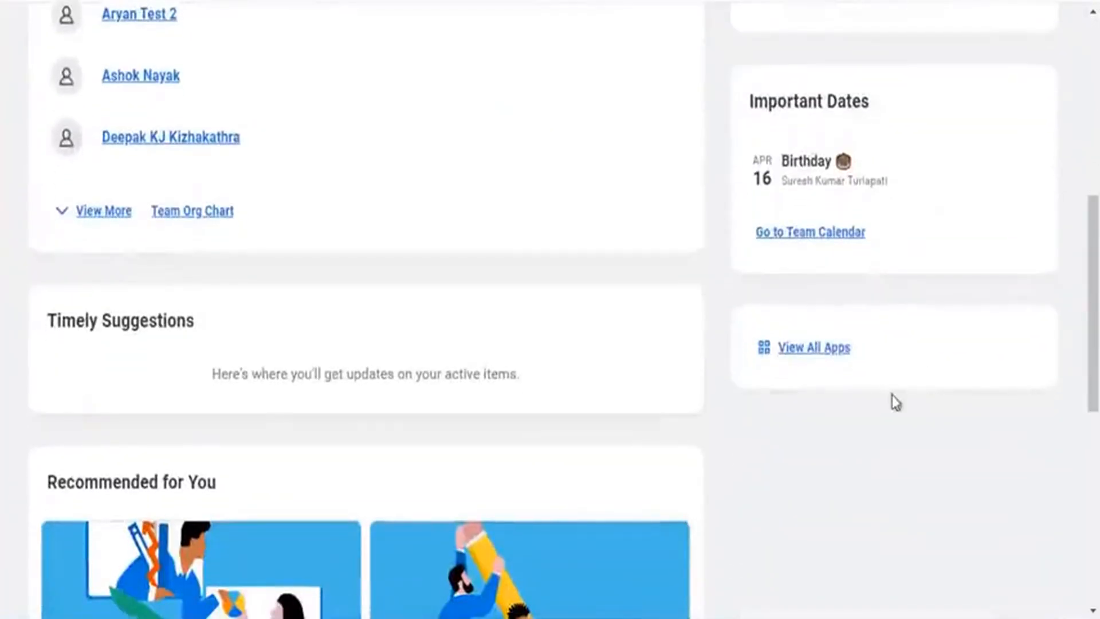
left_click(825, 355)
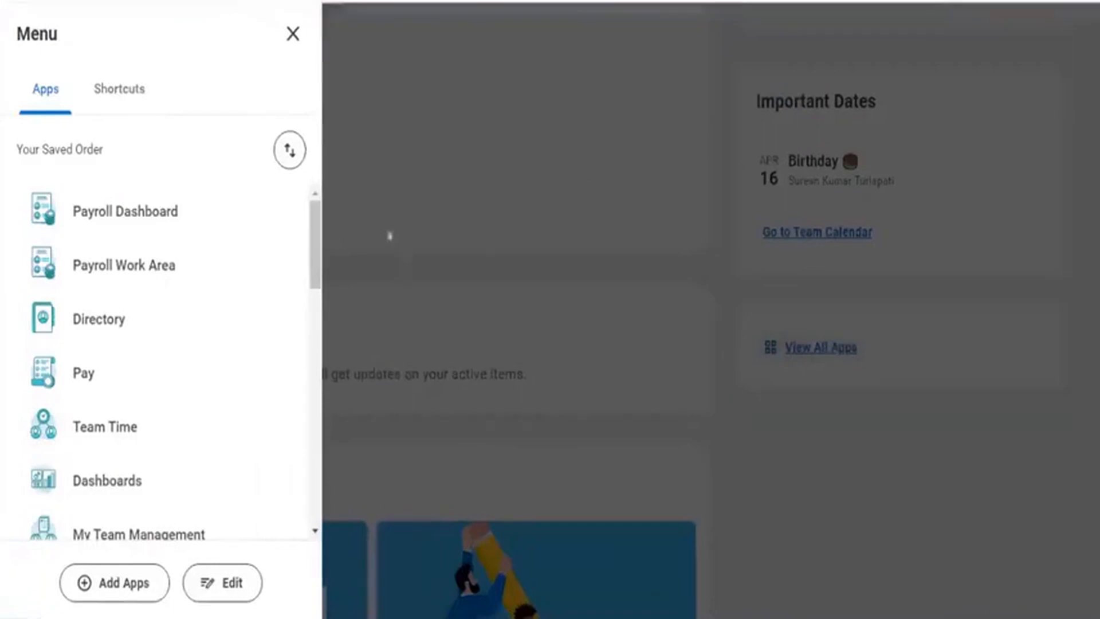
left_click_drag(314, 228, 313, 264)
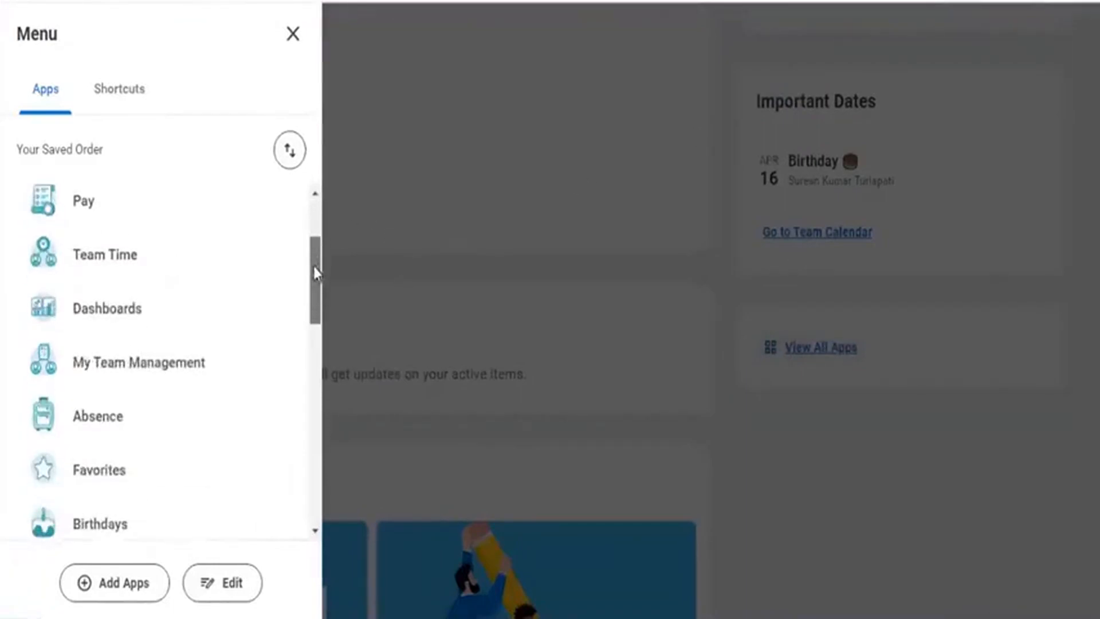
left_click(168, 358)
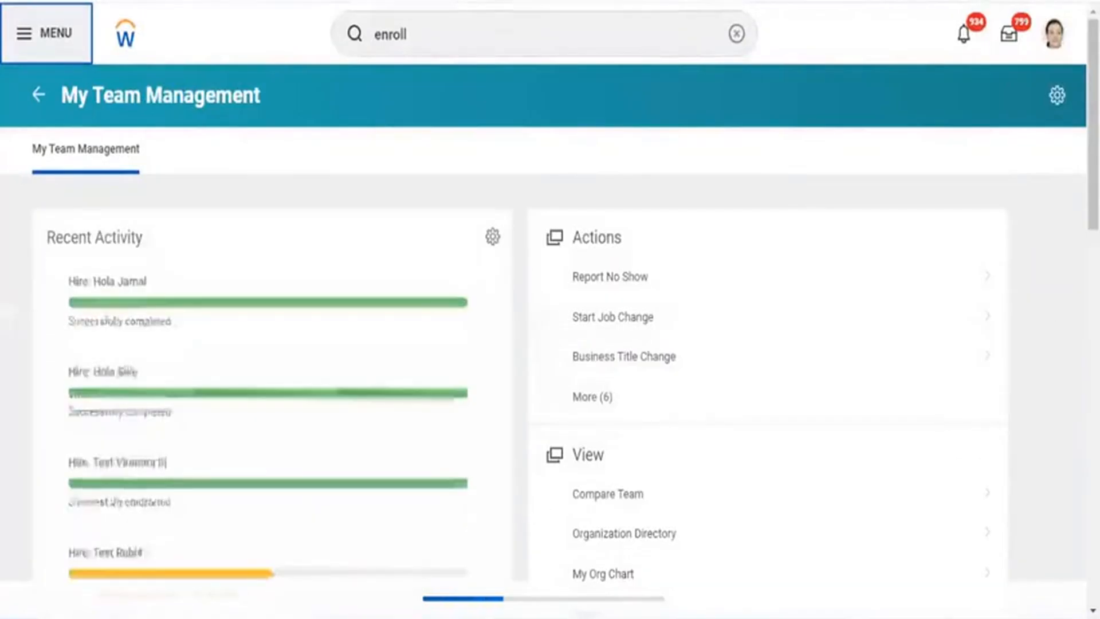
Examine the My Team Management dashboard, including its recent activity, available actions, team learning, job change and team member sections.
scroll(550, 310, "down", 8)
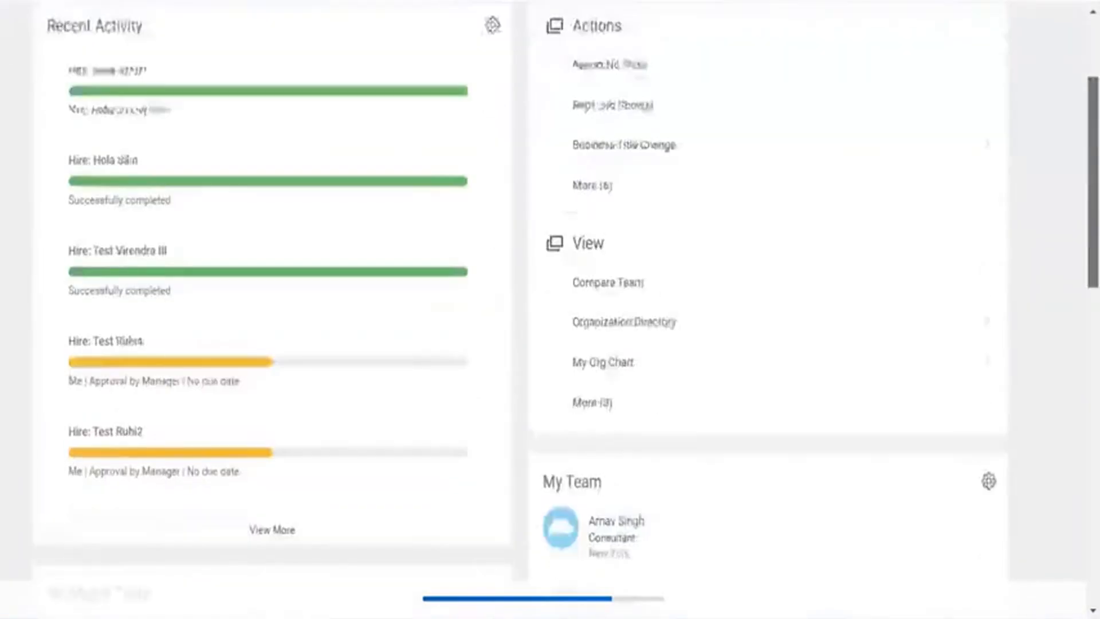
scroll(550, 310, "down", 15)
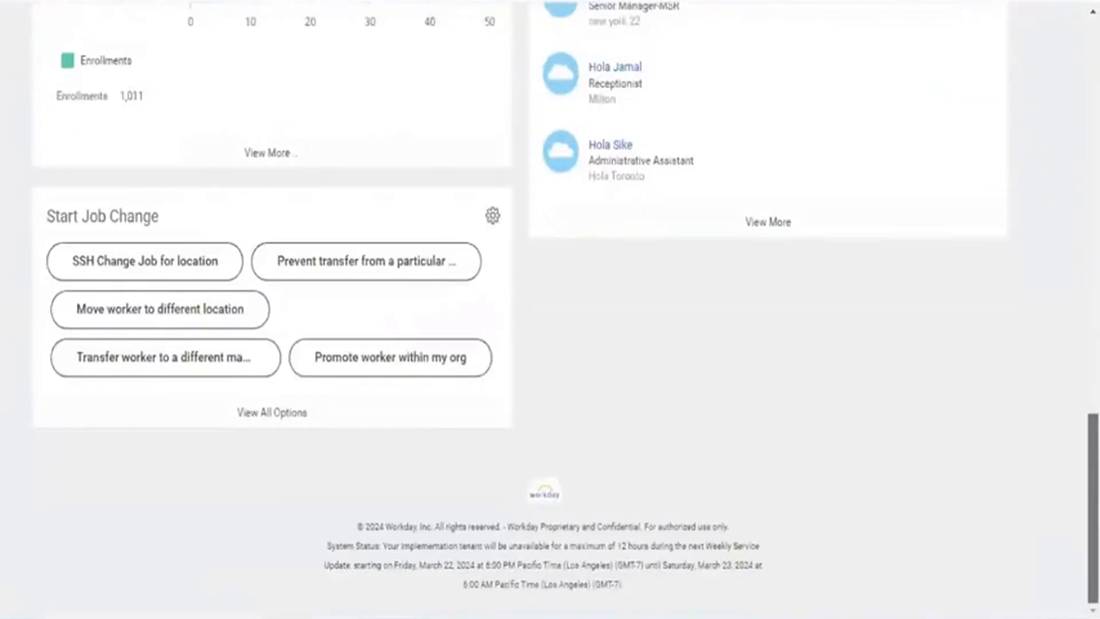
scroll(550, 309, "up", 9)
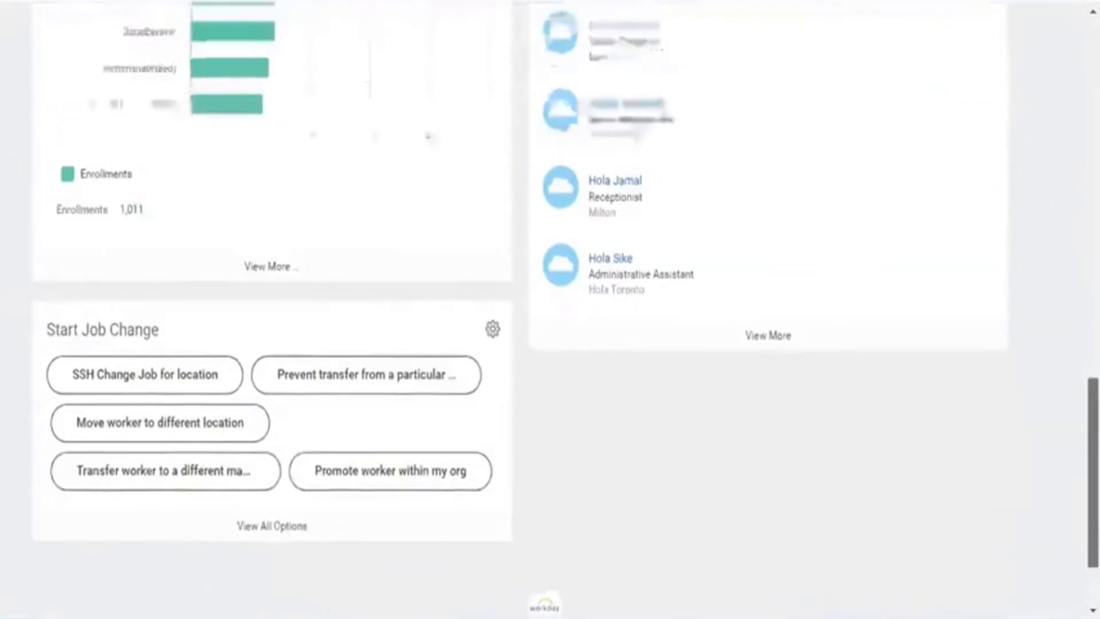
scroll(550, 309, "up", 9)
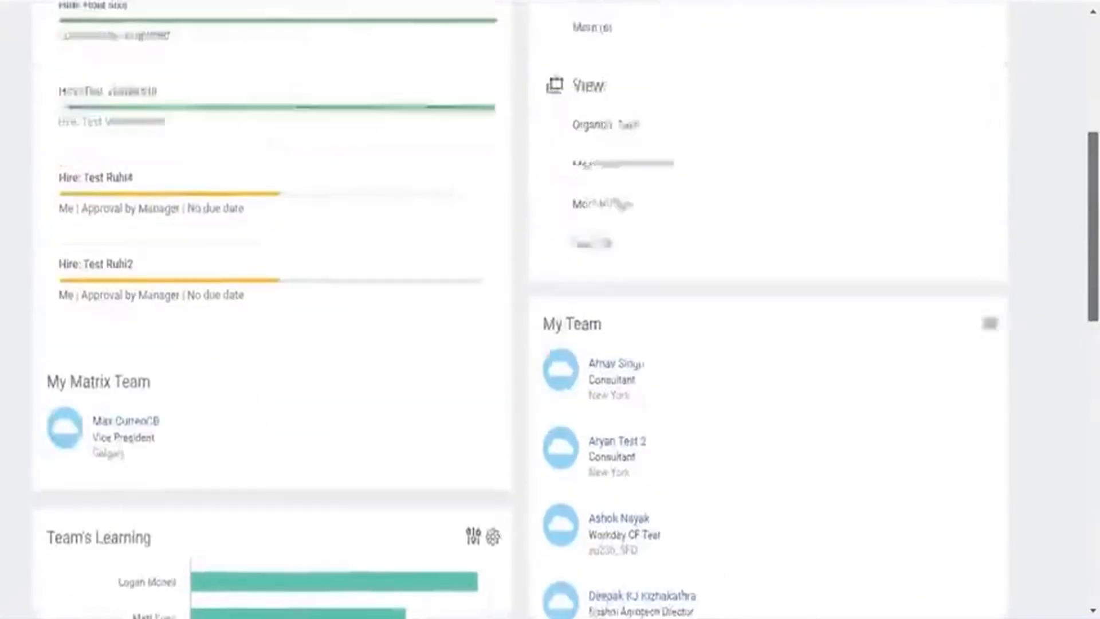
scroll(1064, 223, "up", 3)
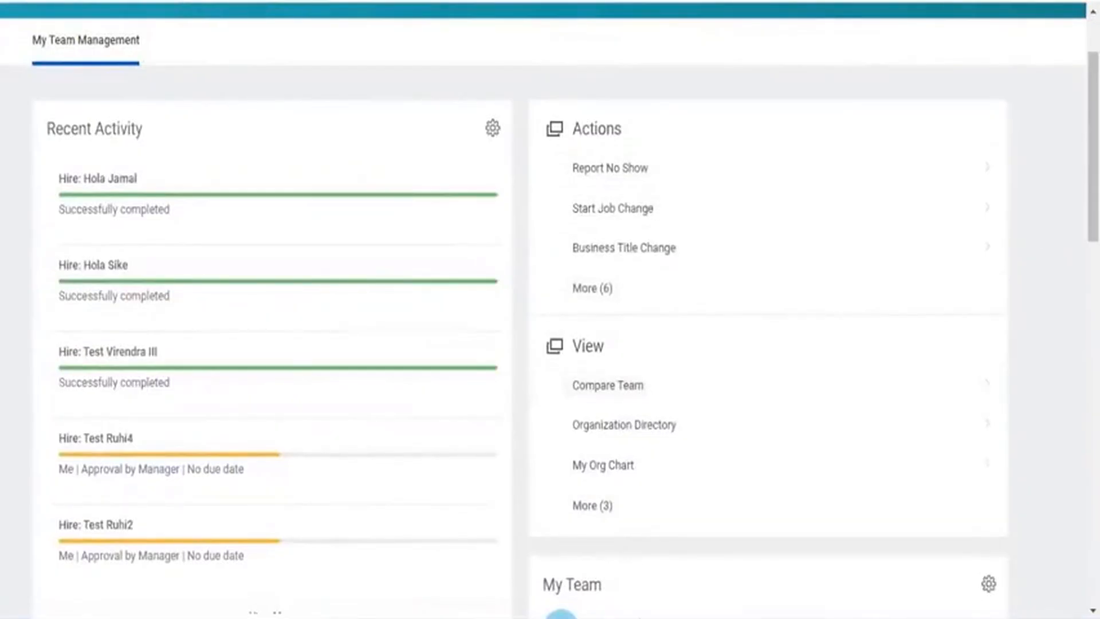
scroll(1094, 190, "down", 3)
left_click_drag(1093, 189, 1093, 217)
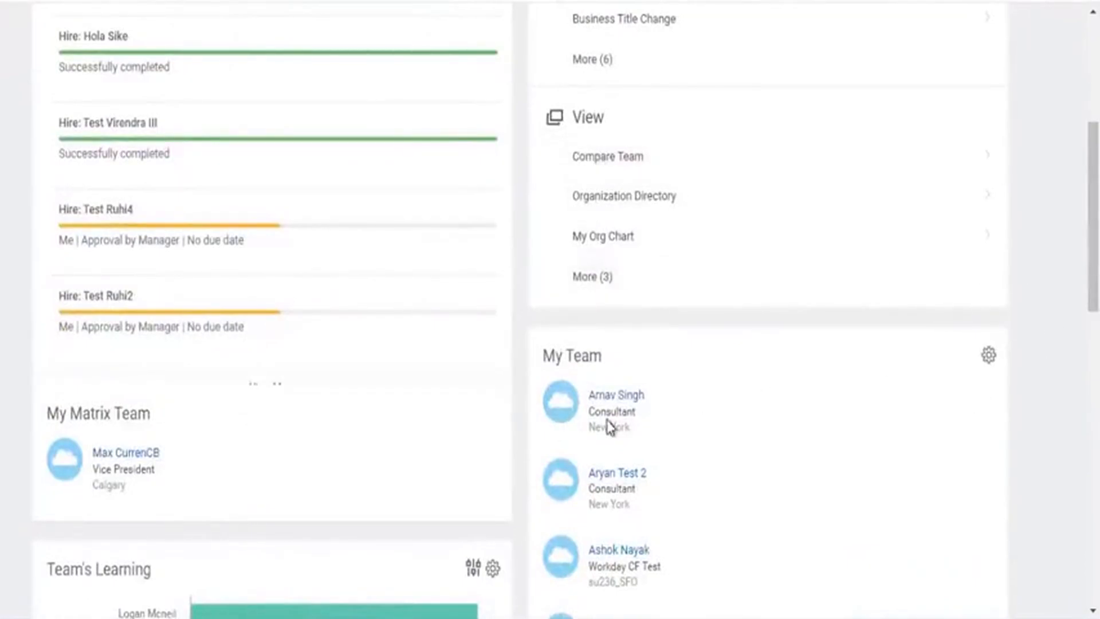
Open the related actions of the first My Team worker and look through the Talent actions.
left_click(655, 395)
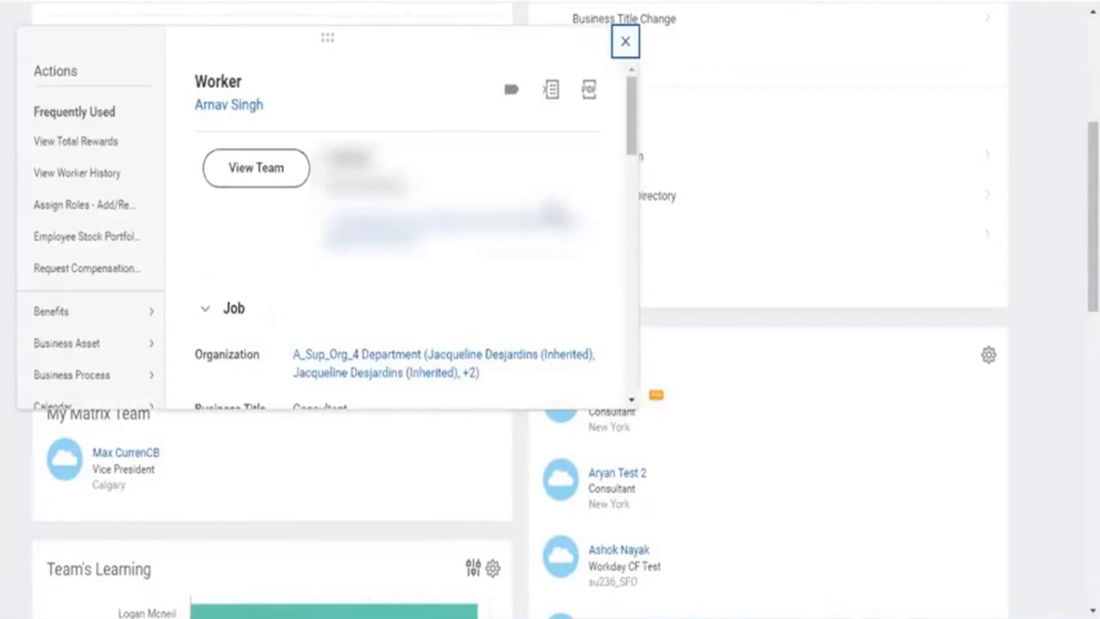
left_click_drag(637, 112, 624, 245)
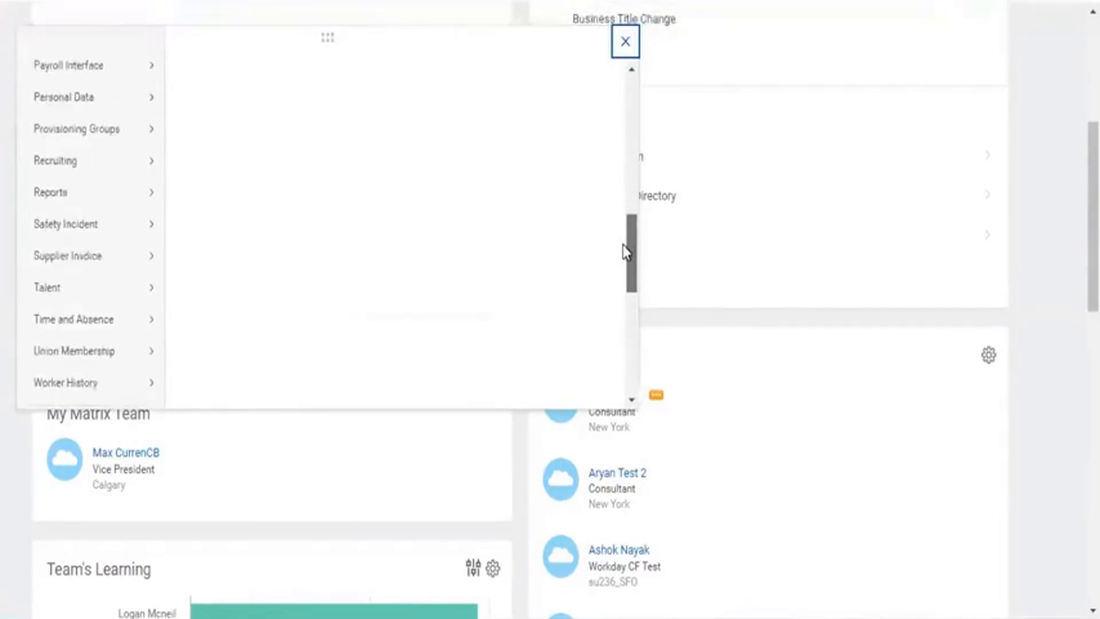
mouse_move(90, 295)
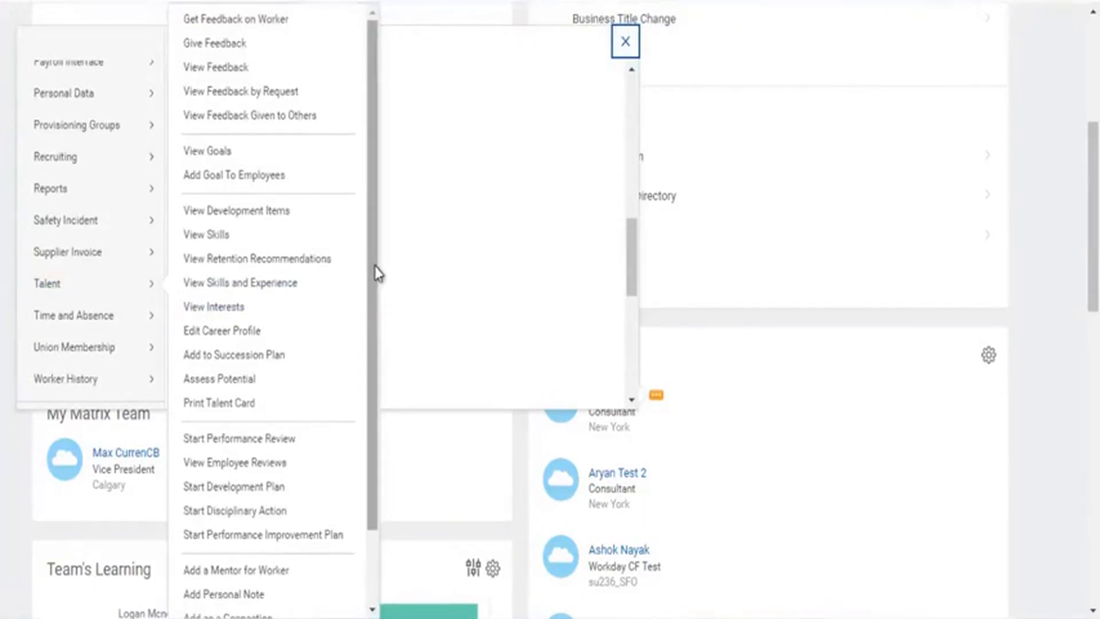
left_click_drag(372, 307, 365, 392)
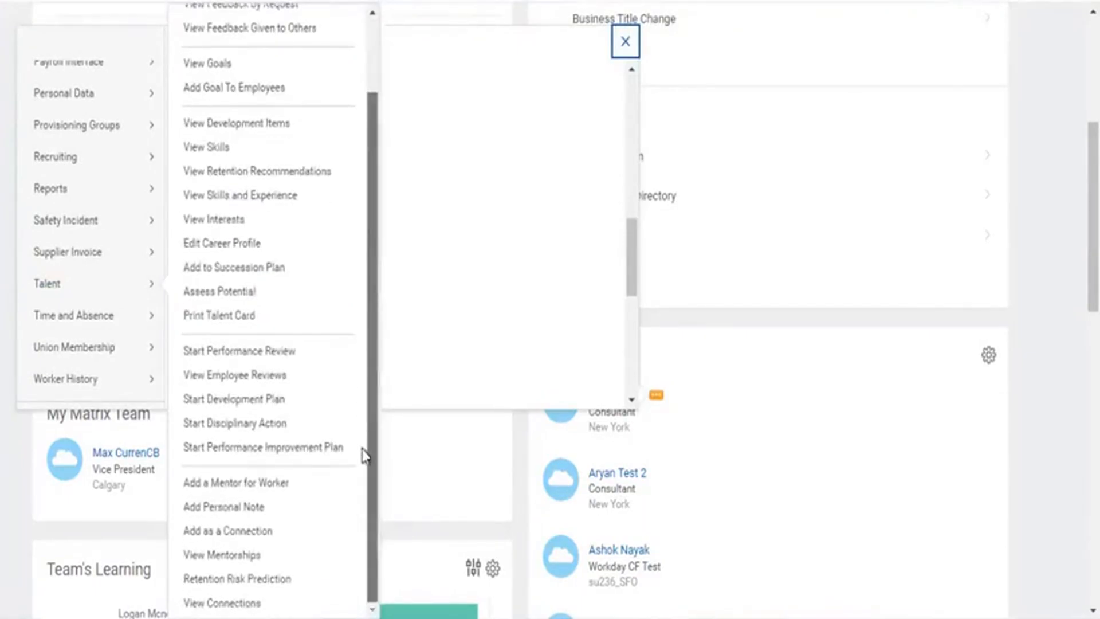
scroll(340, 317, "up", 1)
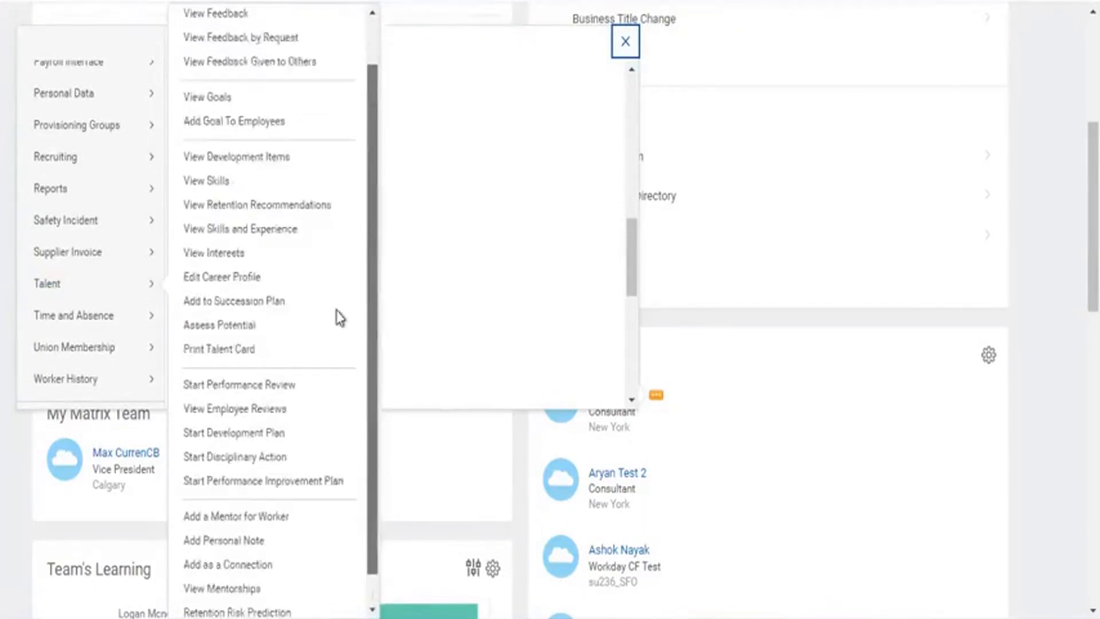
scroll(340, 317, "up", 2)
left_click_drag(329, 195, 321, 34)
left_click(292, 308)
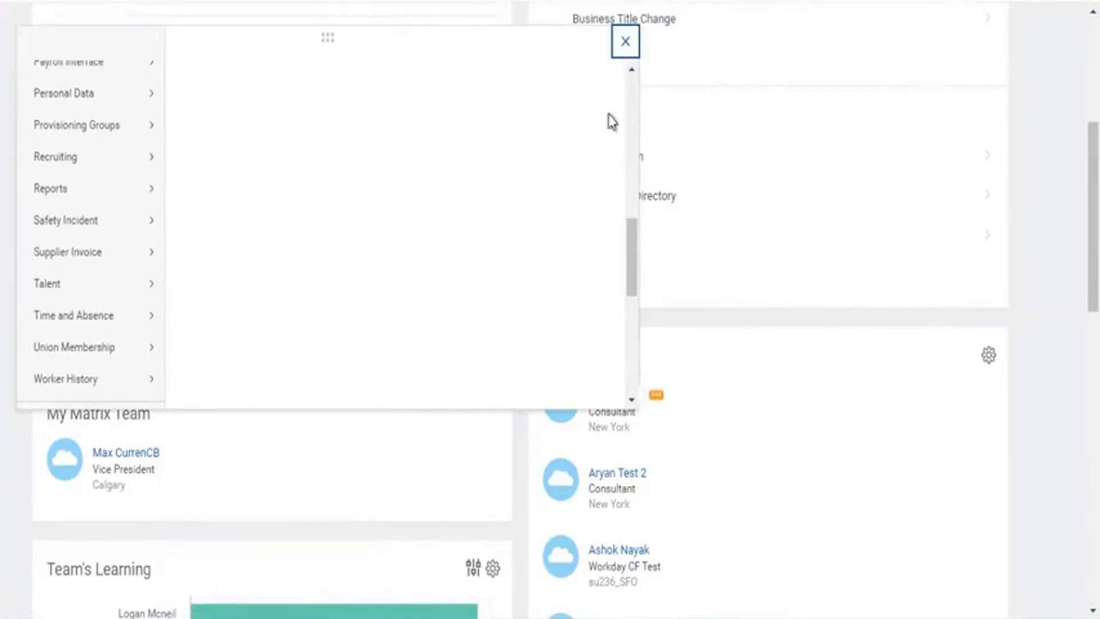
Search for "enroll" and open the Manager Enroll task.
left_click_drag(1093, 212, 1093, 109)
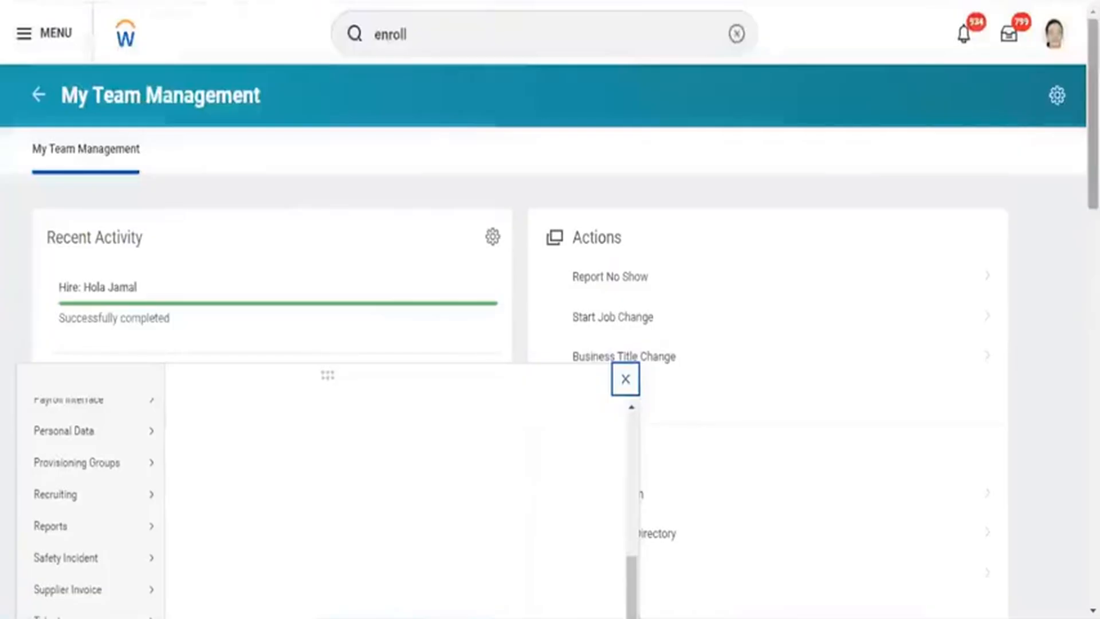
left_click(483, 33)
double_click(483, 33)
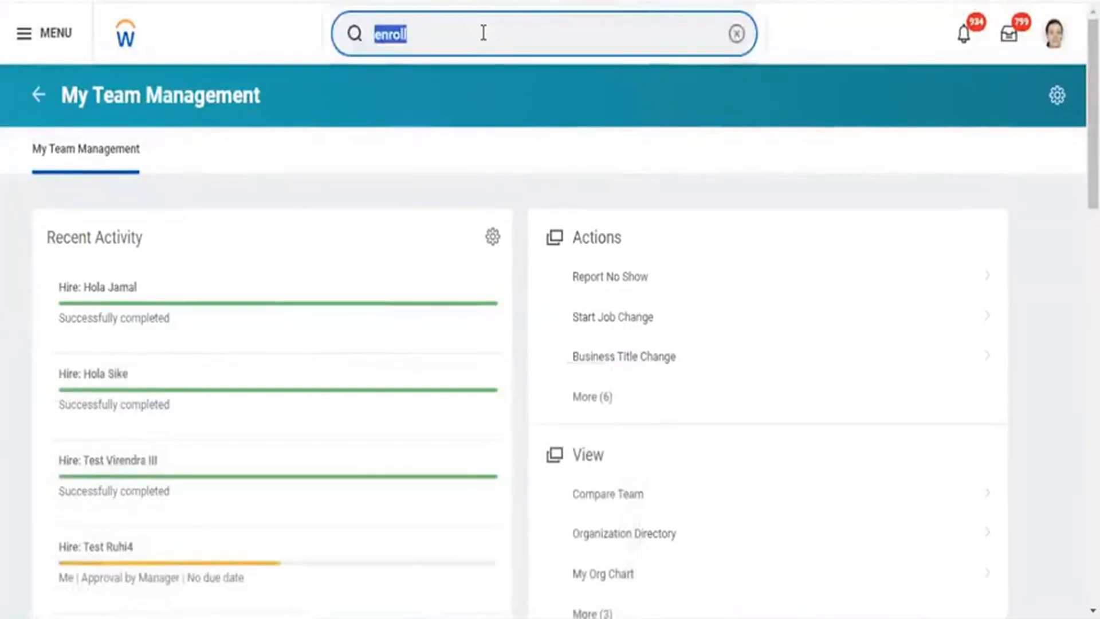
type("enroll")
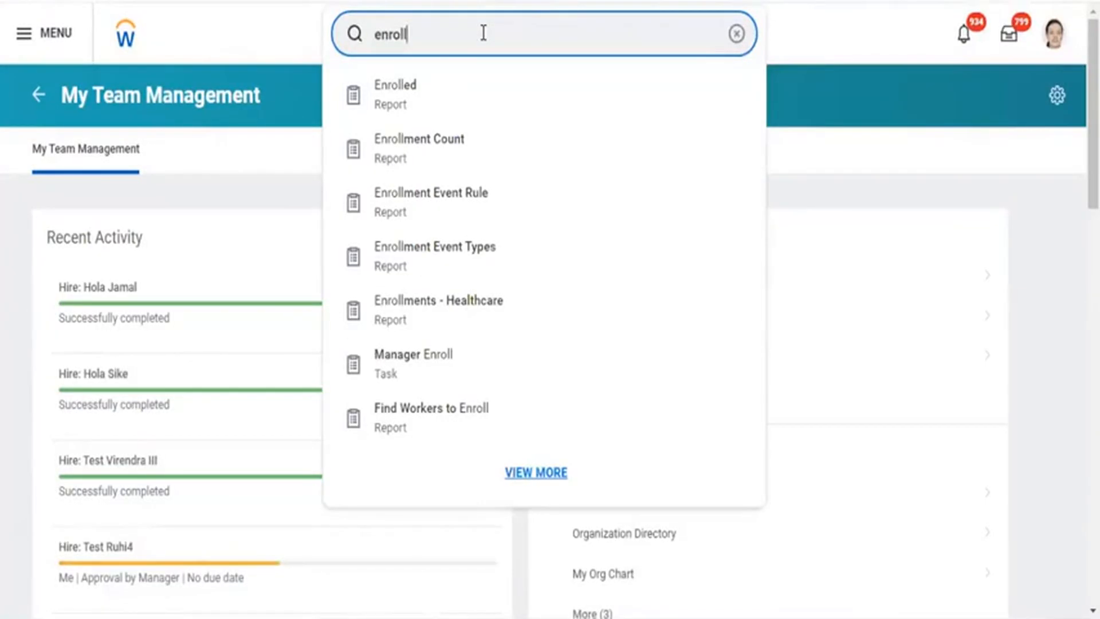
left_click(385, 372)
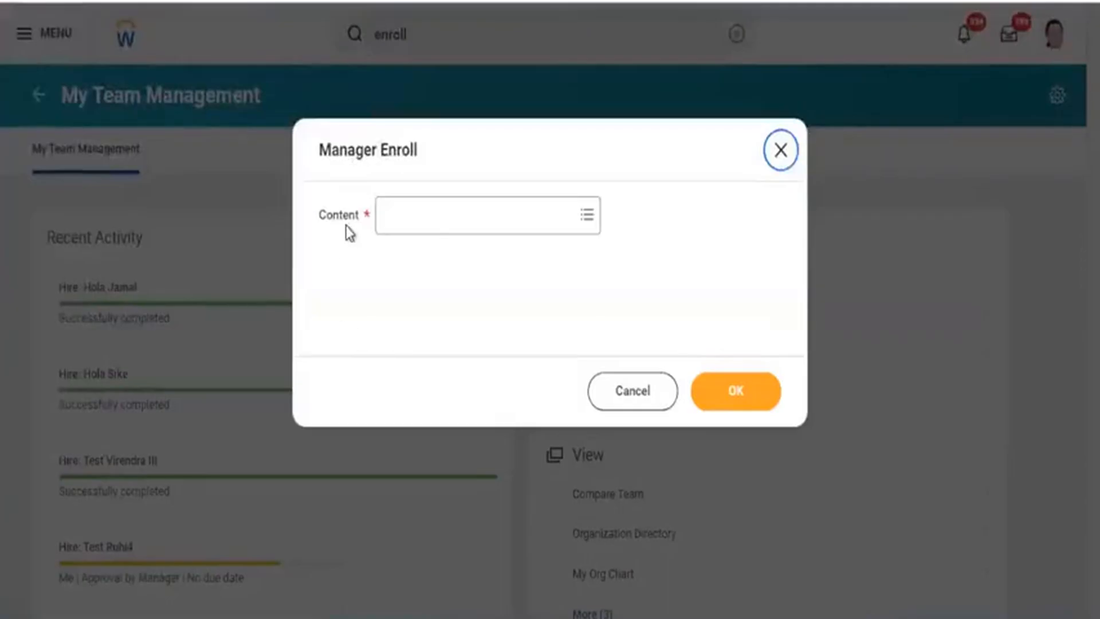
Choose New Hire Onboarding Journey as the content for the manager enrollment and confirm the selection.
left_click(417, 218)
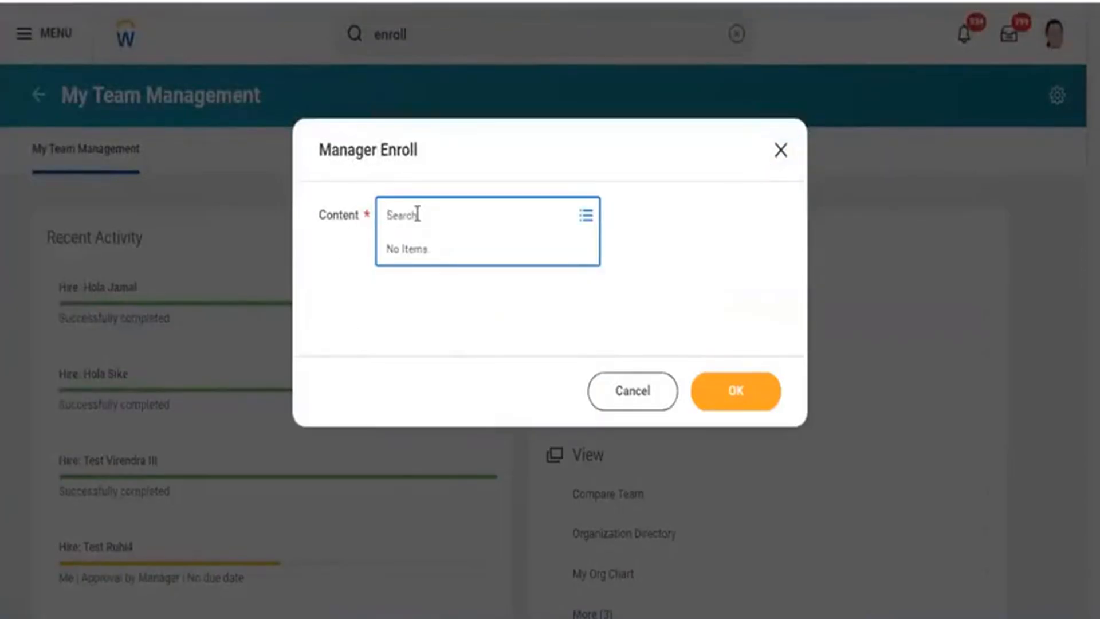
key("Return")
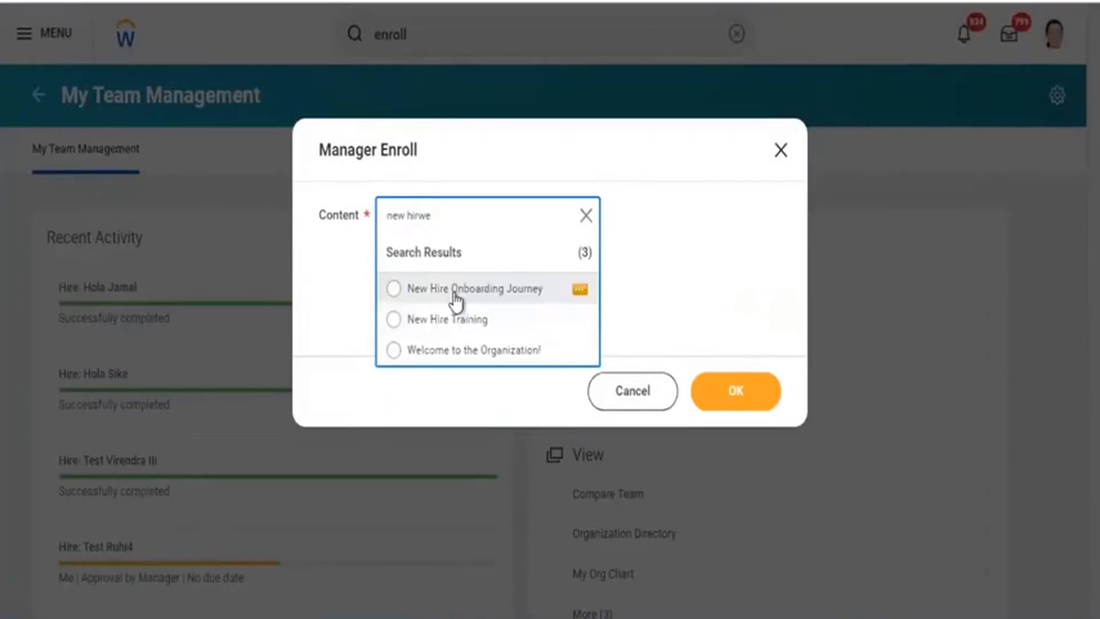
left_click(456, 298)
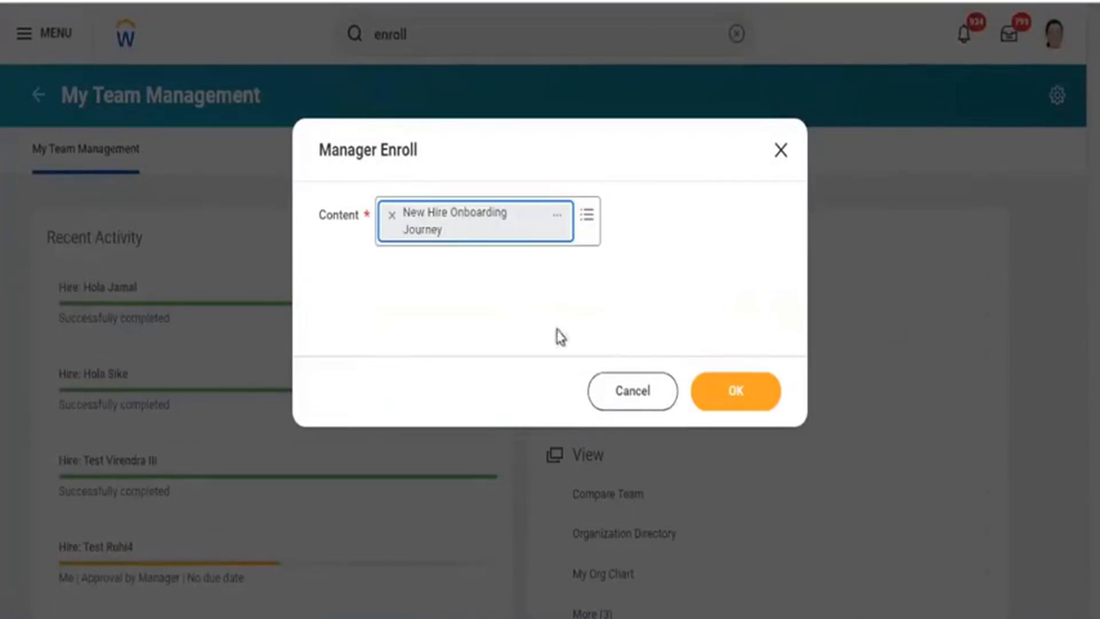
left_click(723, 390)
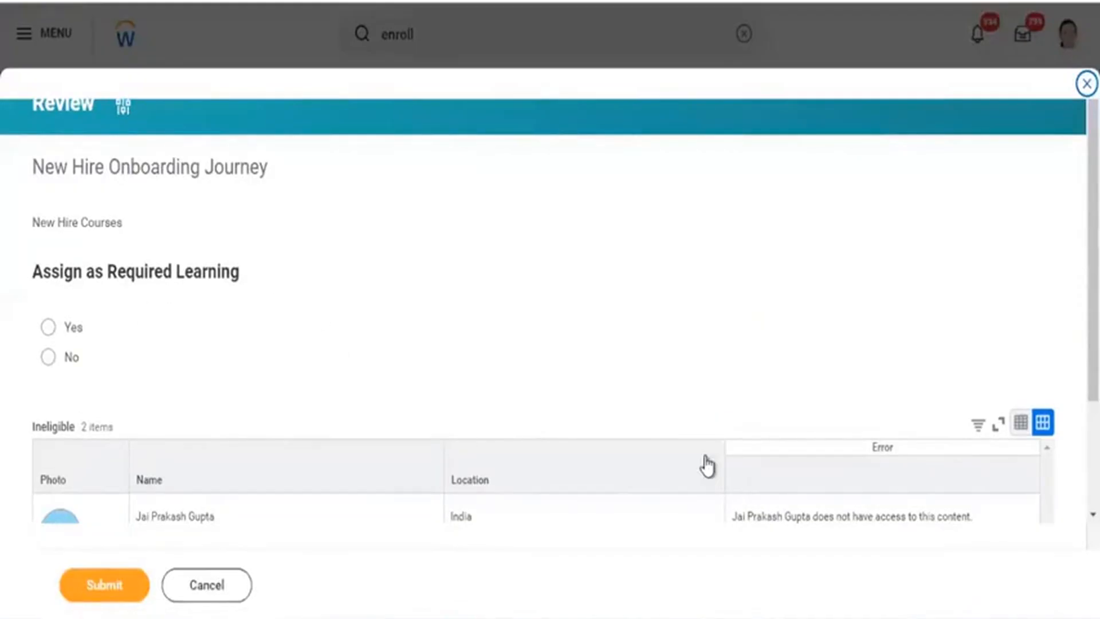
Assign the New Hire Onboarding Journey as required learning with due date type Date and due date 03/22/2024.
scroll(550, 310, "down", 3)
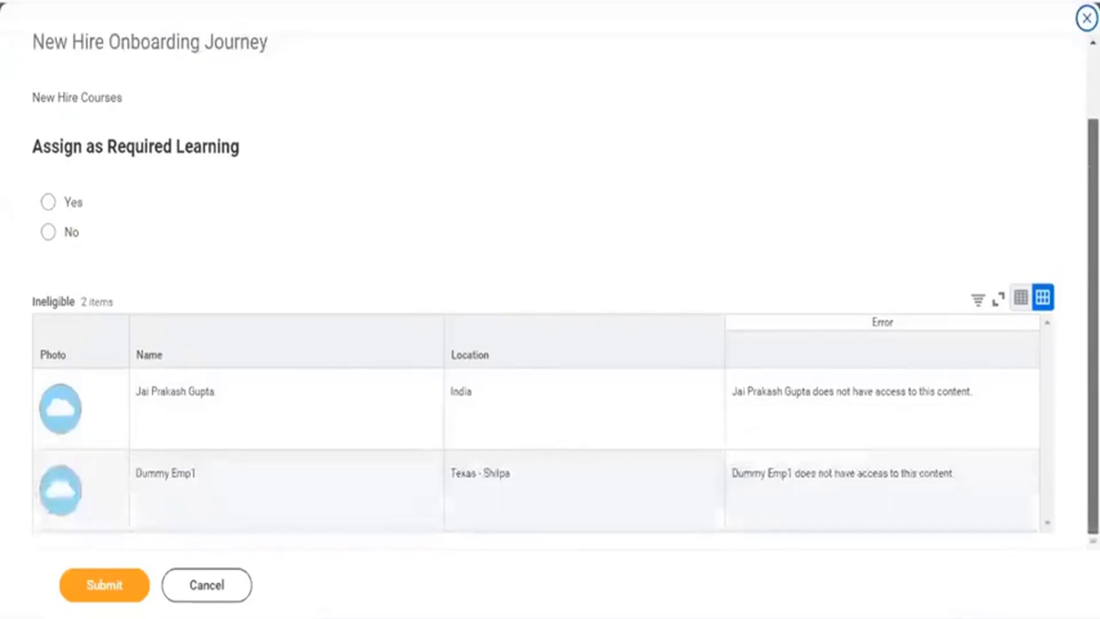
scroll(550, 292, "up", 2)
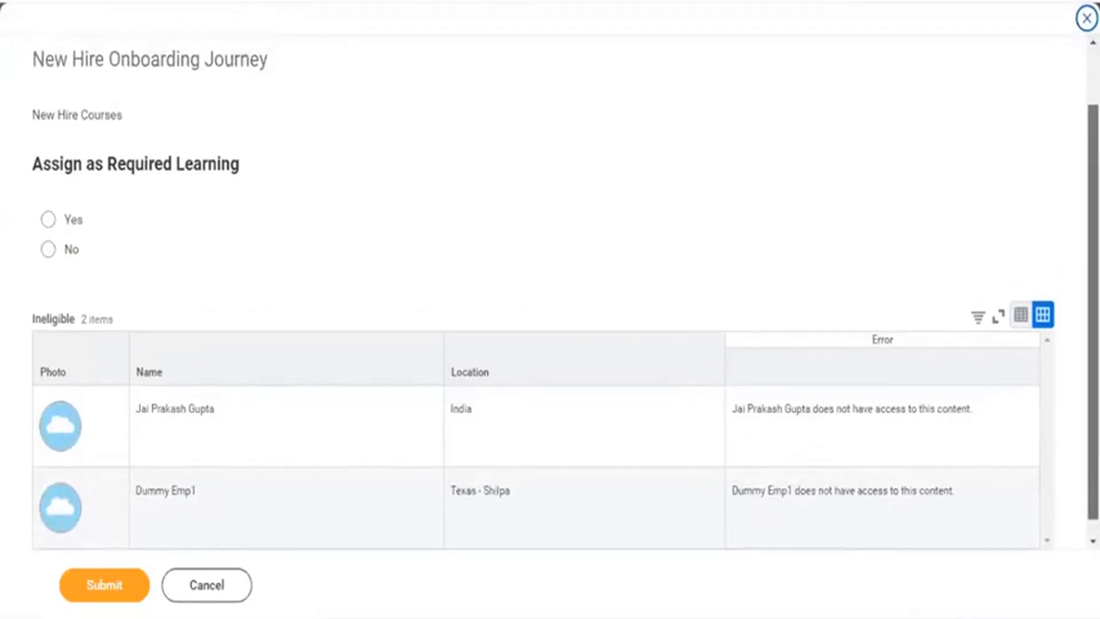
scroll(642, 210, "down", 2)
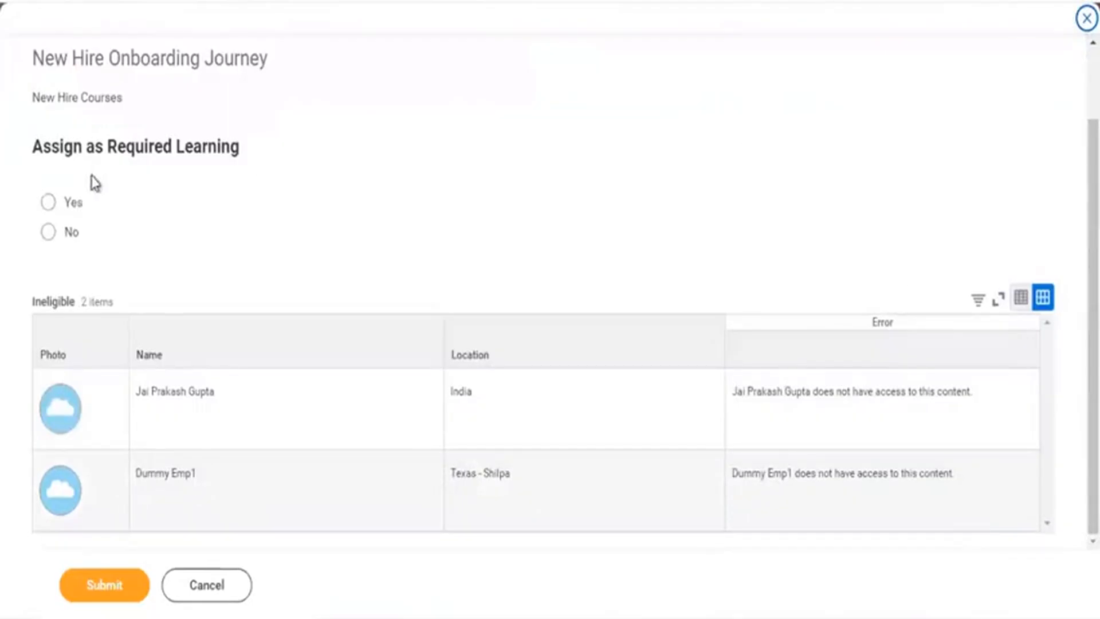
left_click(48, 204)
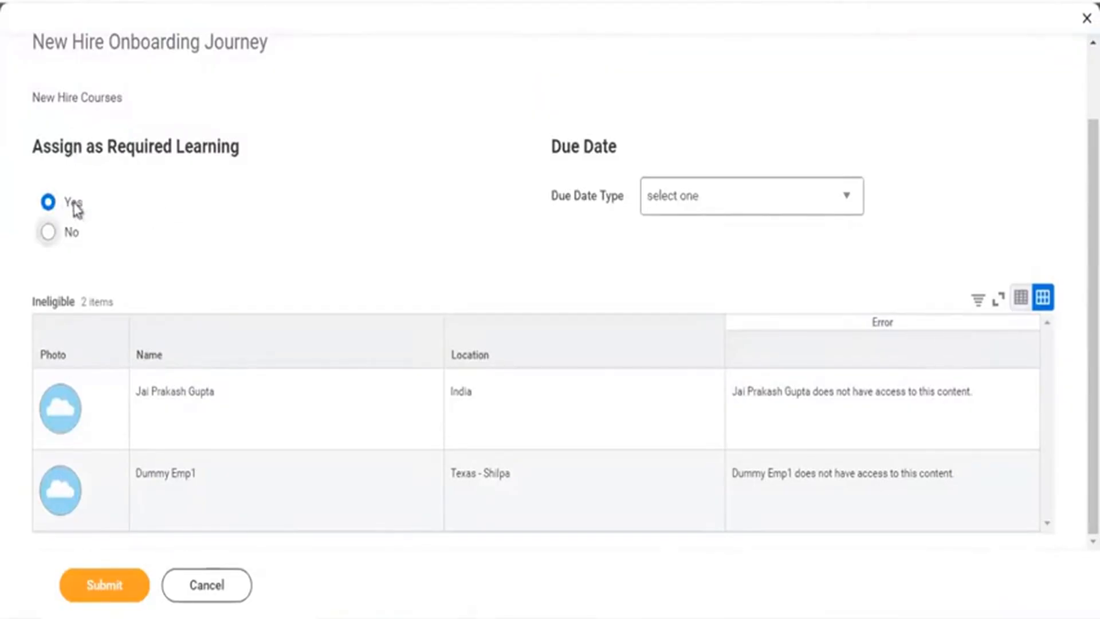
left_click(685, 194)
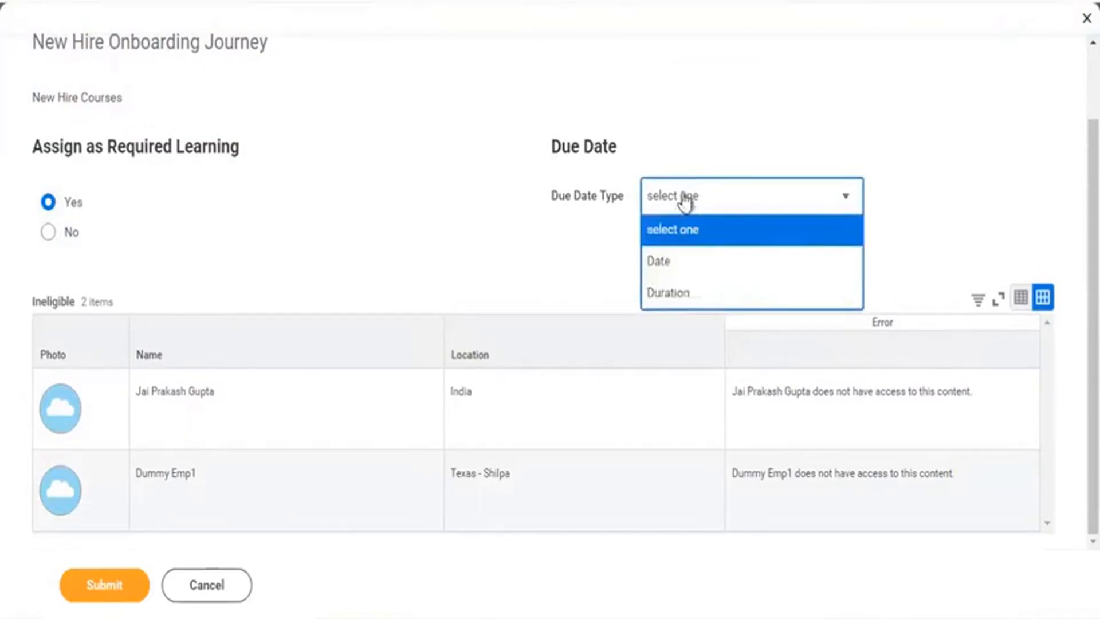
left_click(678, 268)
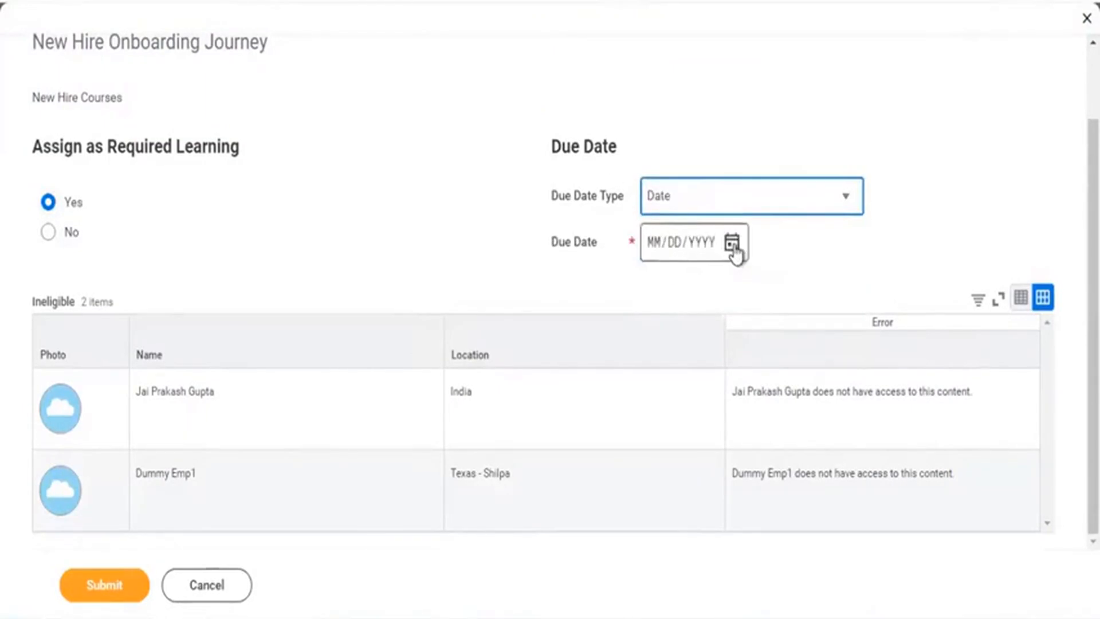
left_click(733, 243)
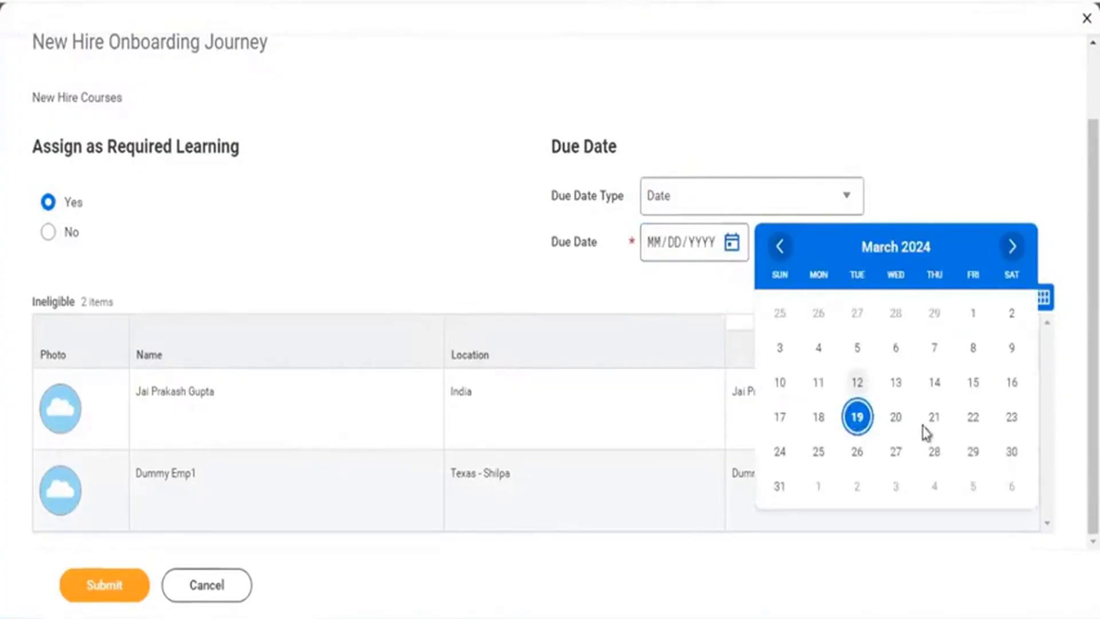
left_click(972, 418)
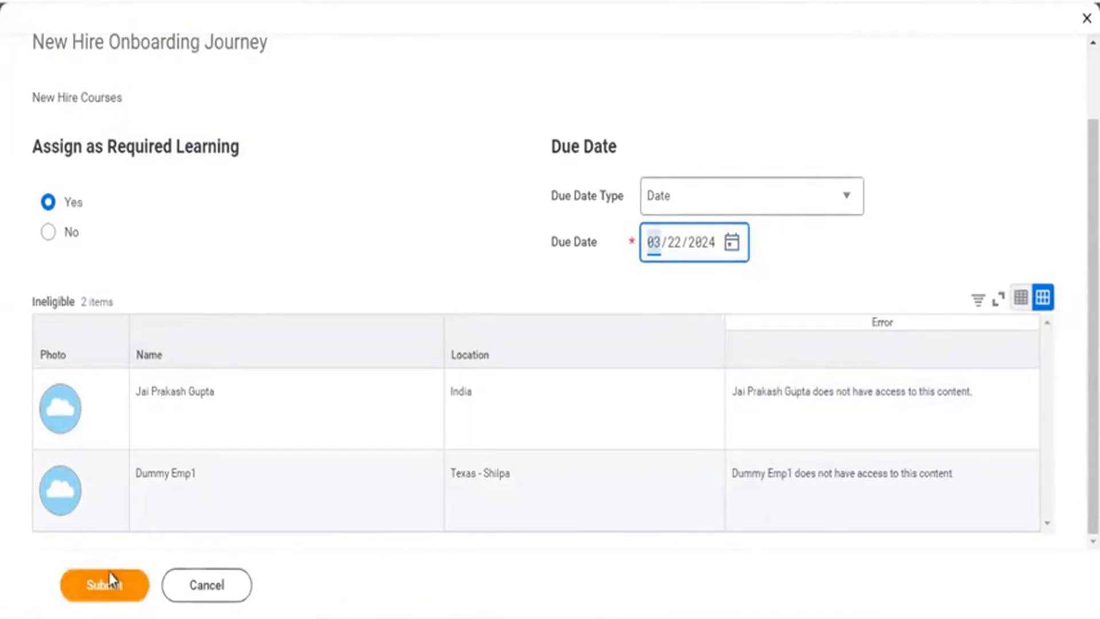
Try to submit the manager enrollment and read the page error and alert details.
left_click(109, 580)
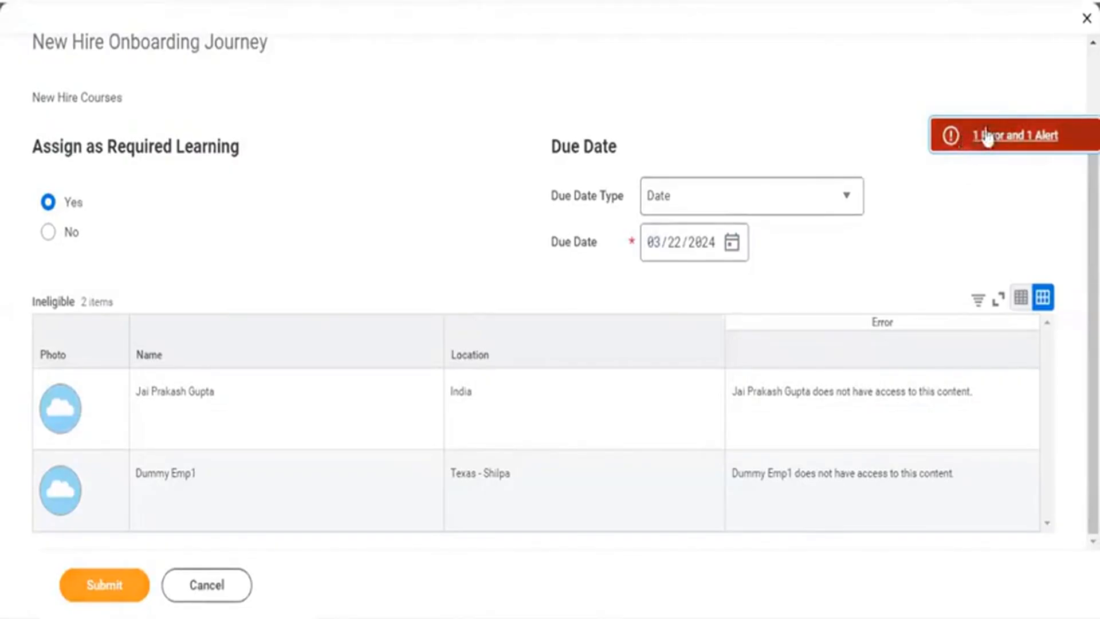
left_click(986, 138)
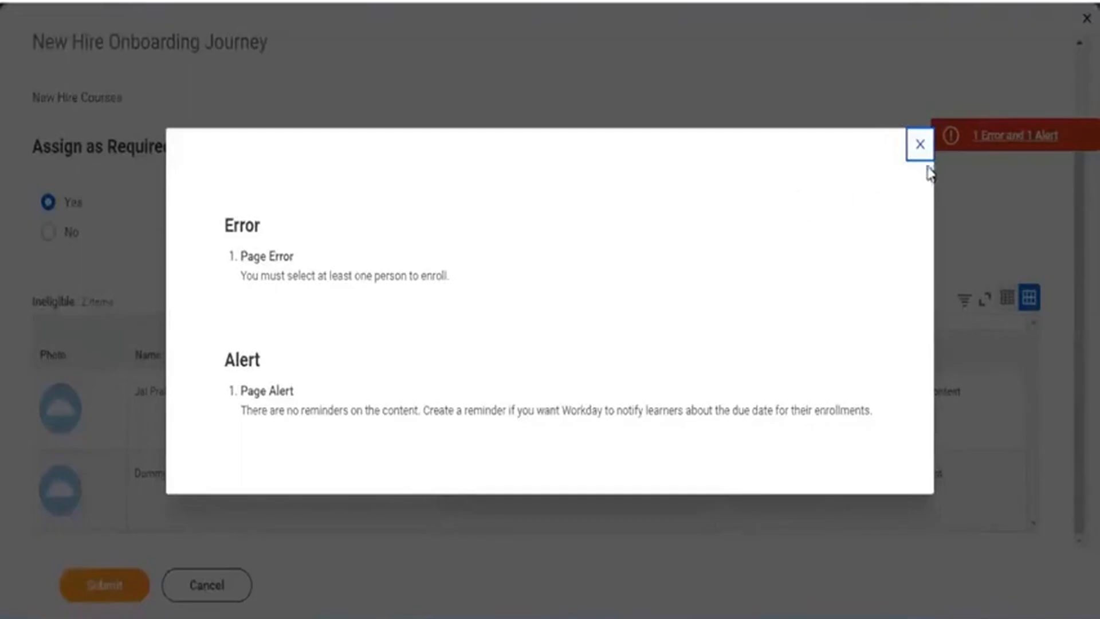
left_click(919, 144)
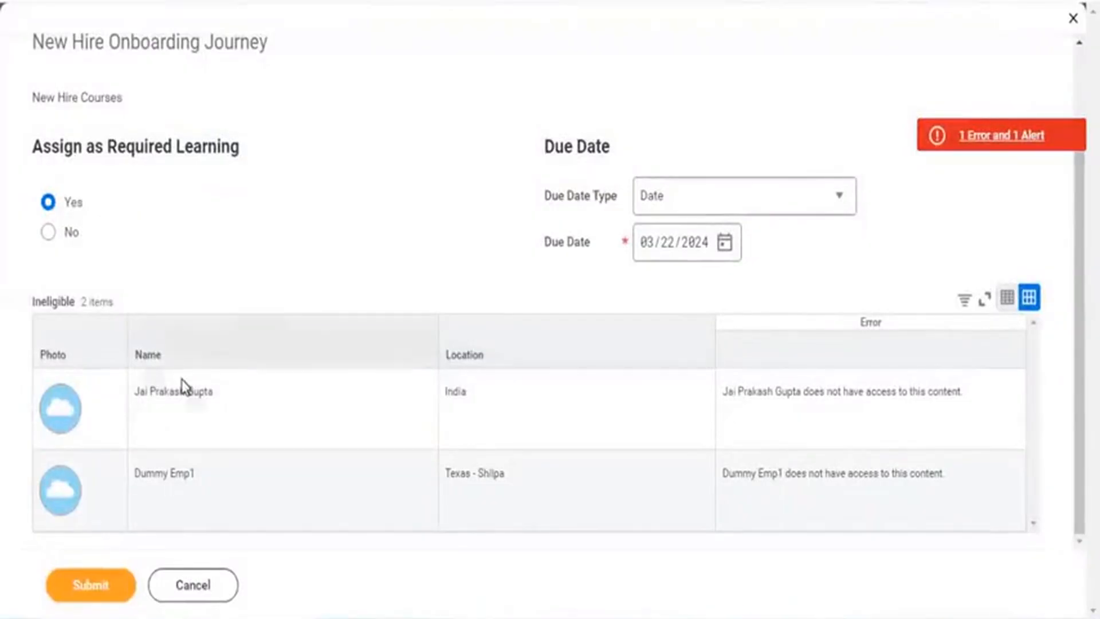
Try to select the ineligible workers for enrollment, and cancel the manager enrollment, discarding its changes.
left_click(52, 434)
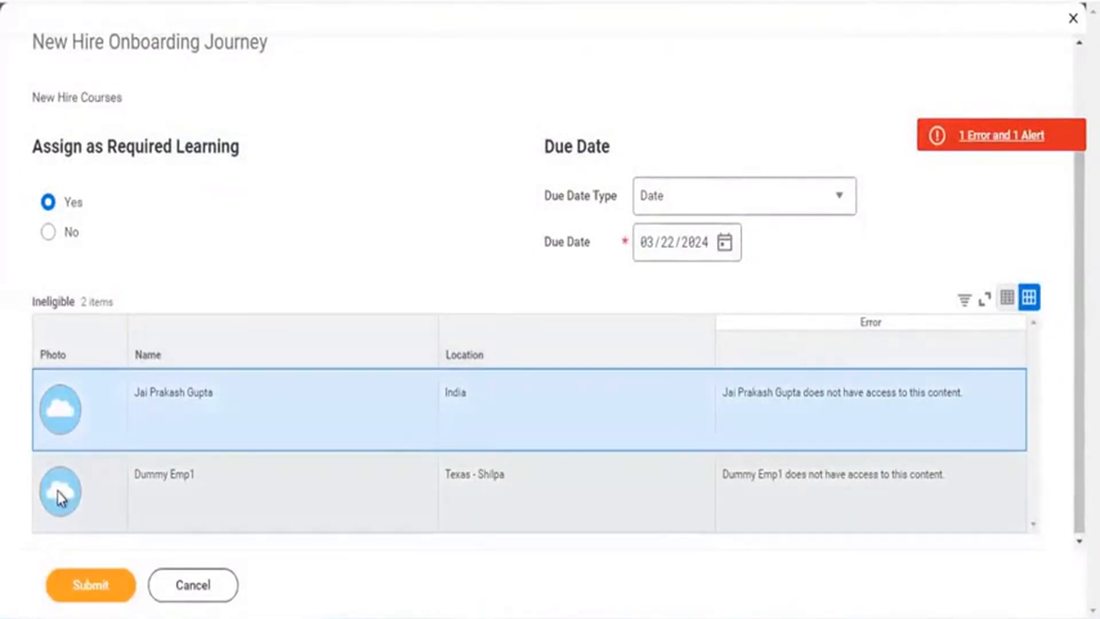
left_click(57, 490)
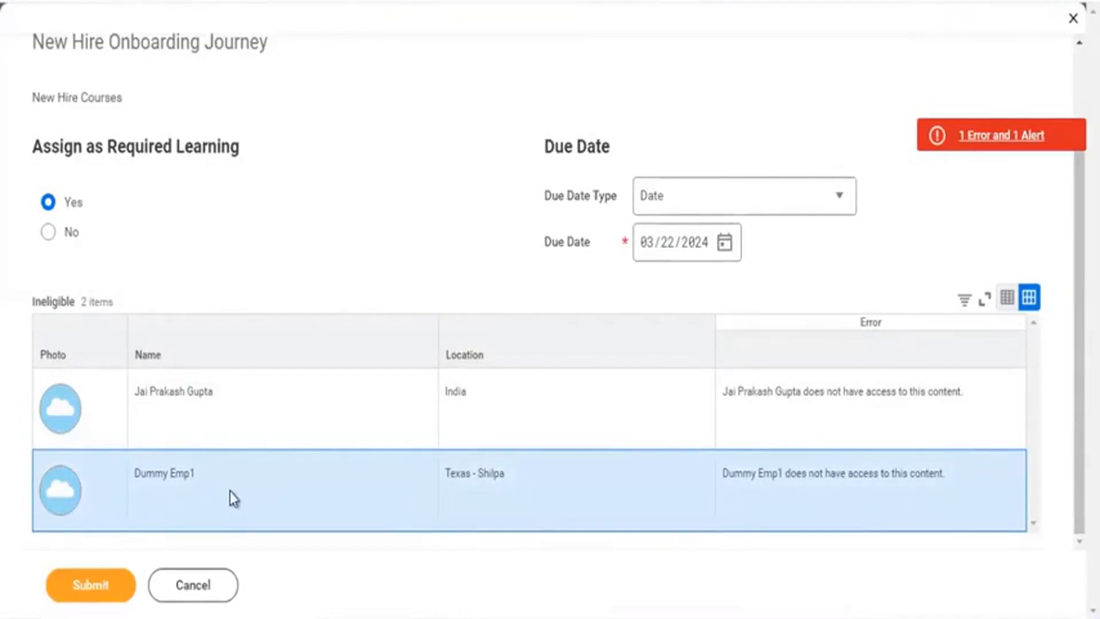
left_click(56, 422)
left_click(42, 497)
left_click_drag(1080, 286, 1079, 218)
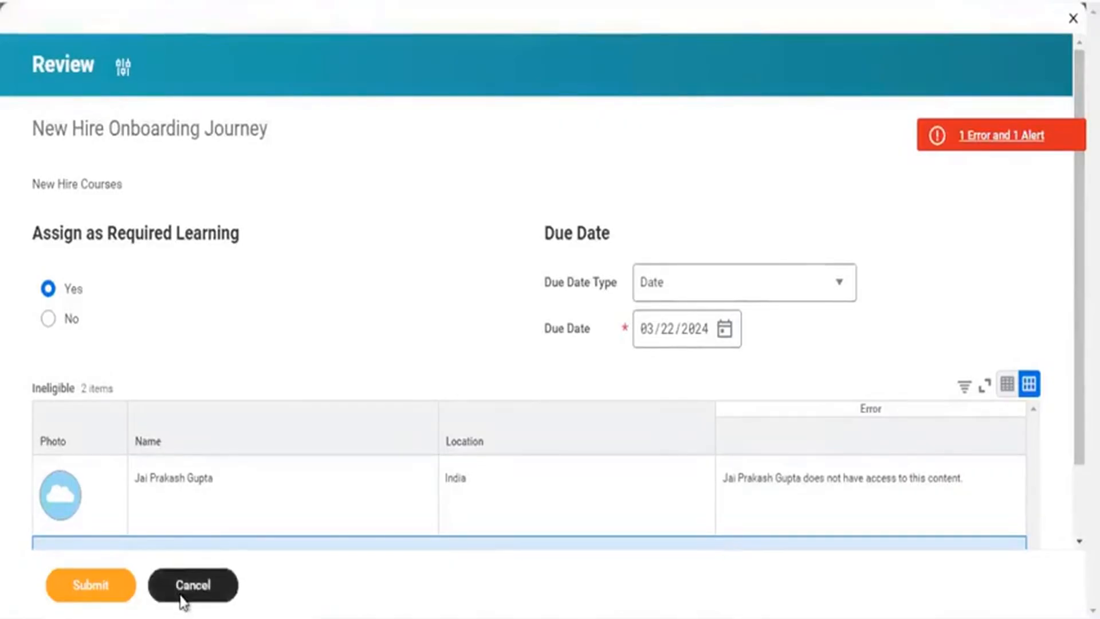
left_click(181, 596)
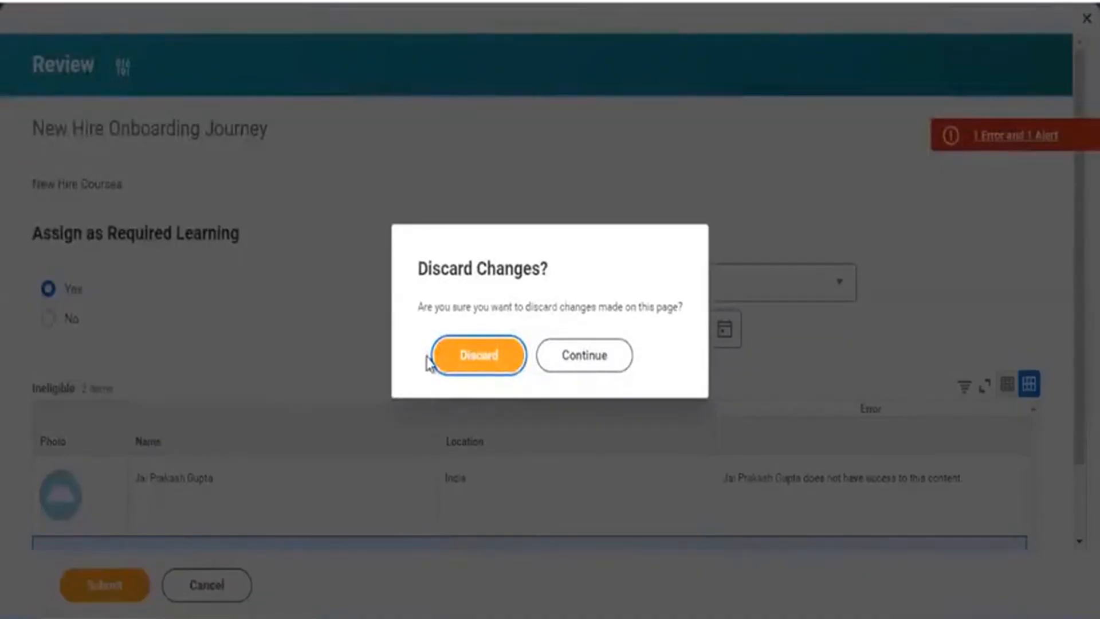
left_click(498, 367)
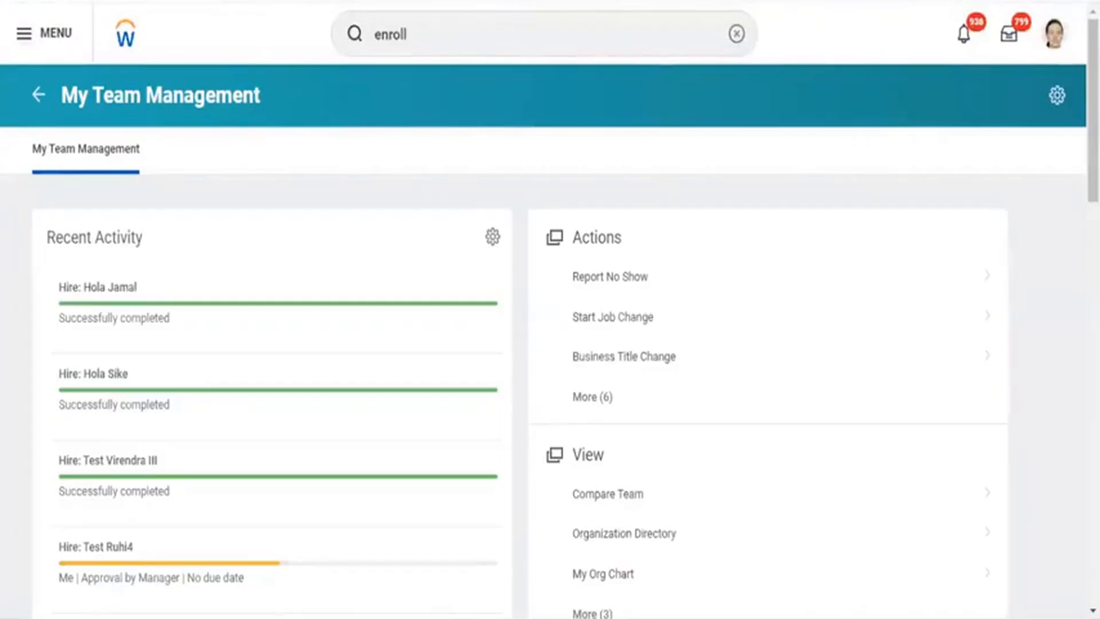
Open the signed-in manager's own profile and view the learning records in its Career section.
left_click(1054, 39)
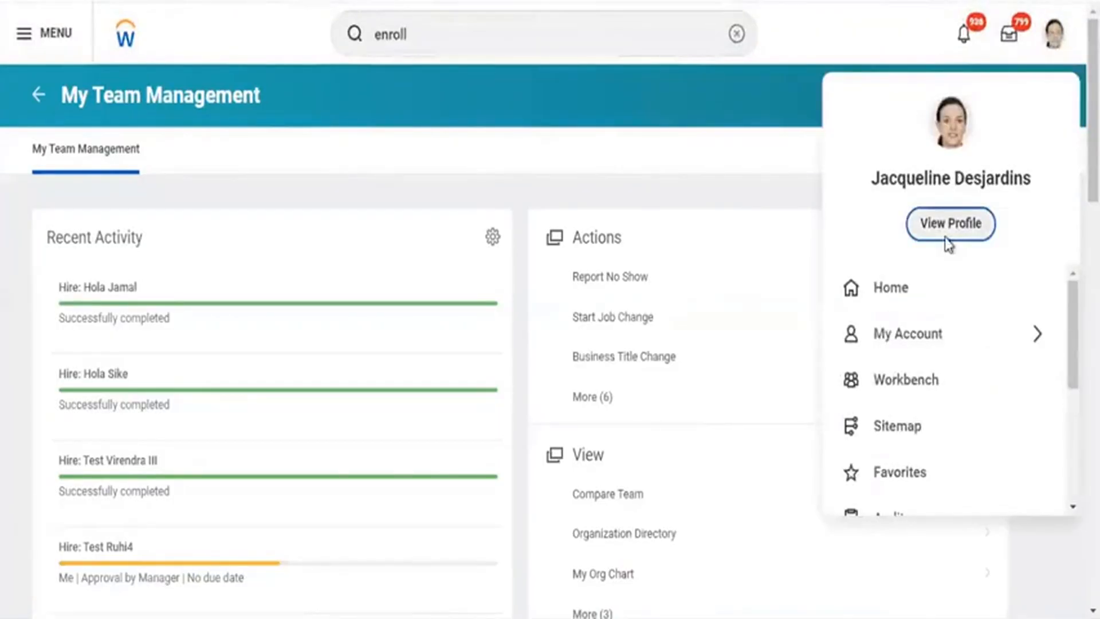
key("Escape")
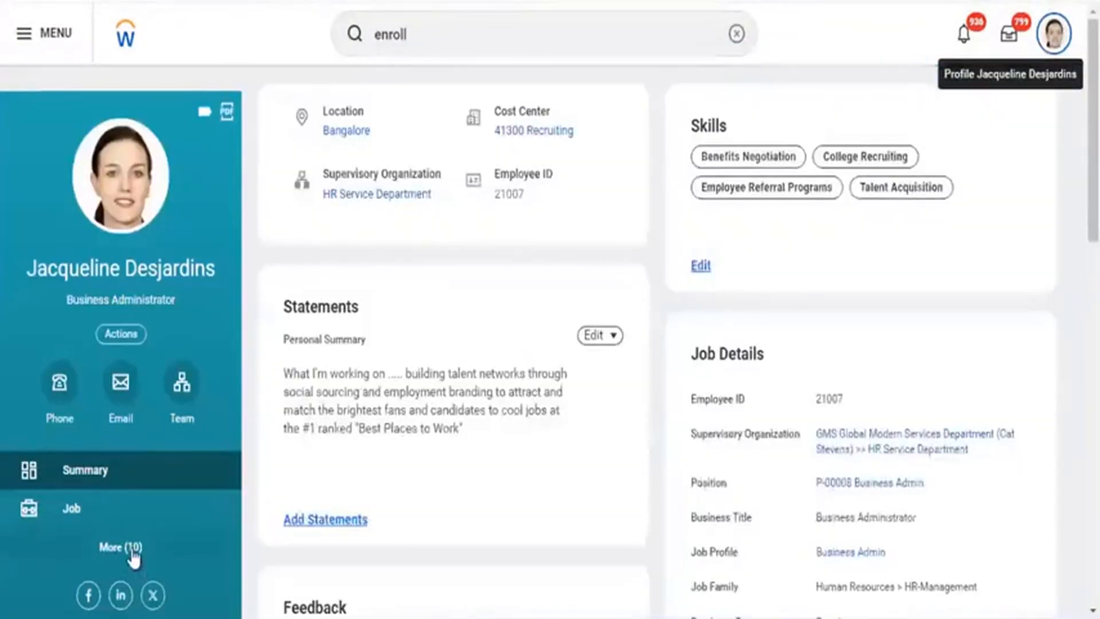
left_click(136, 548)
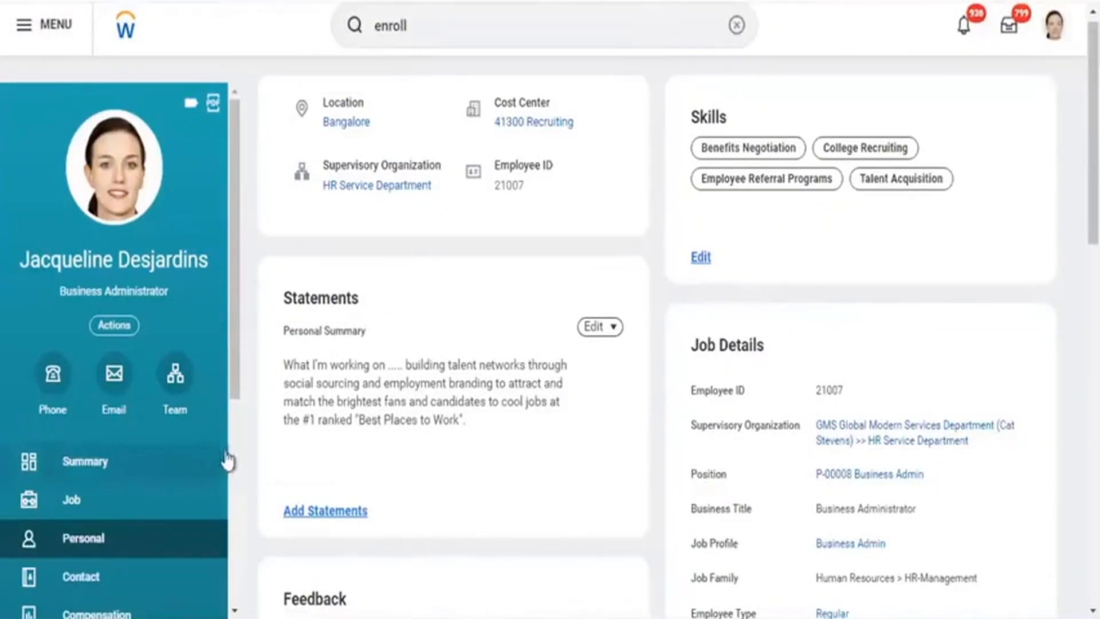
scroll(230, 373, "down", 3)
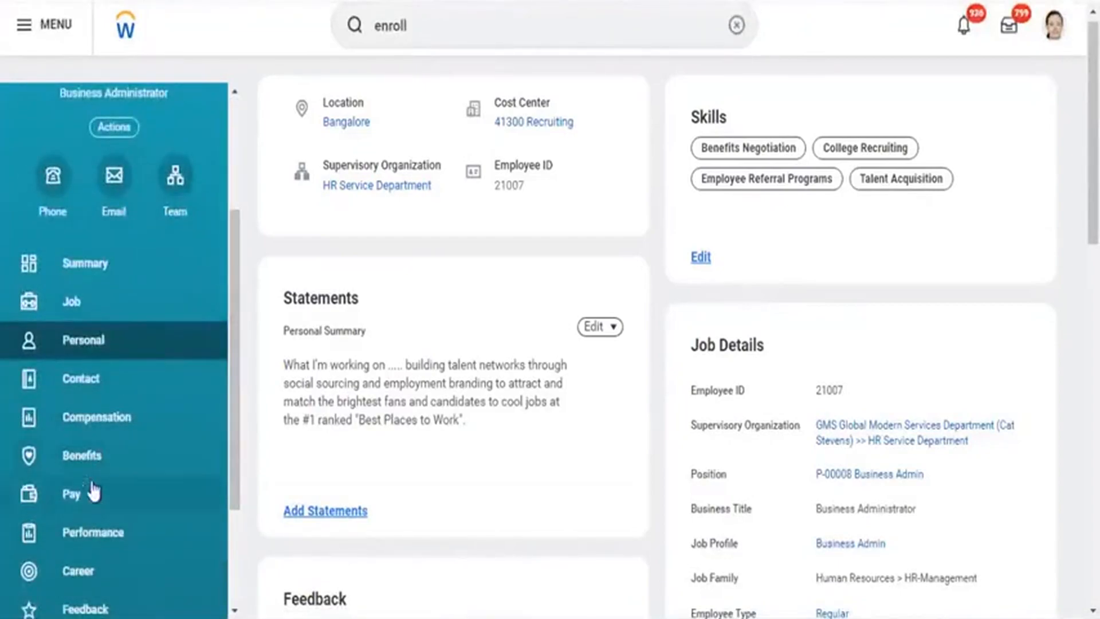
left_click(83, 571)
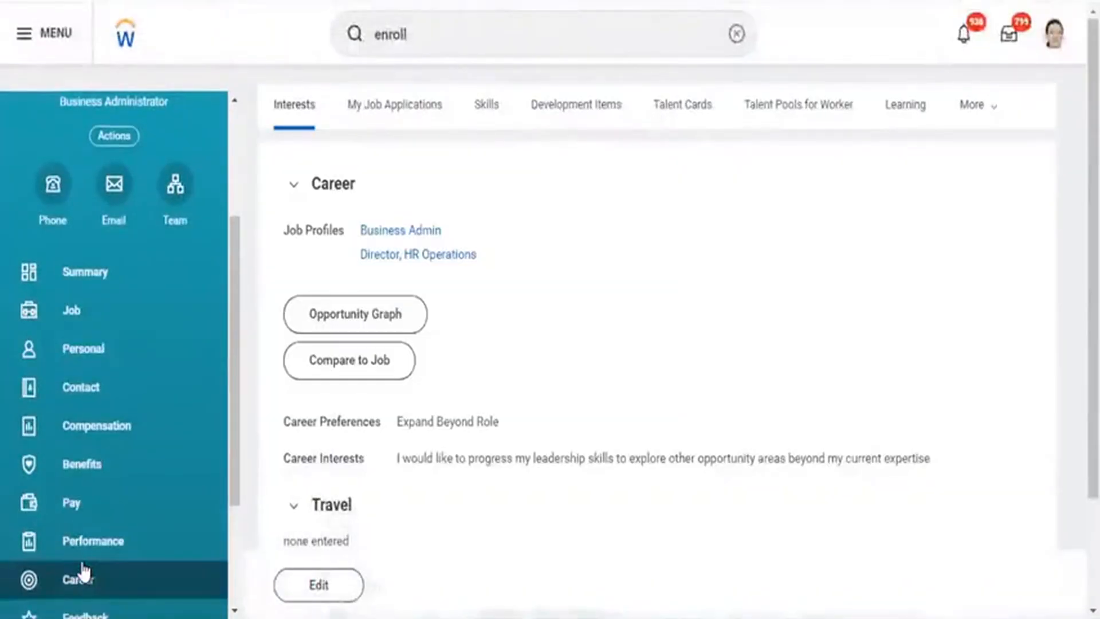
left_click(903, 118)
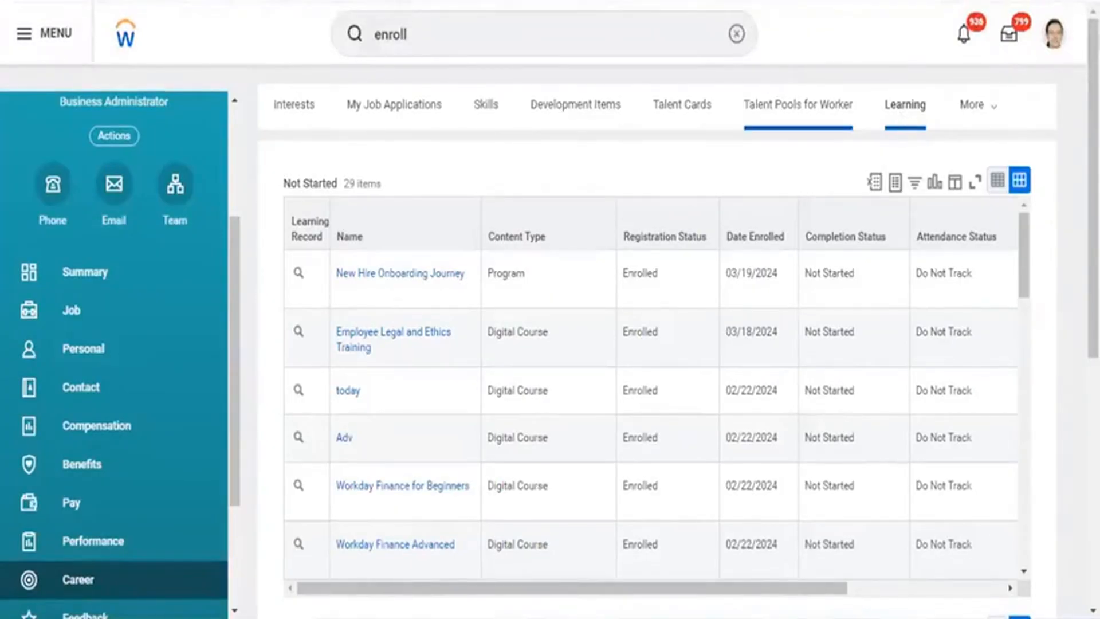
left_click(126, 47)
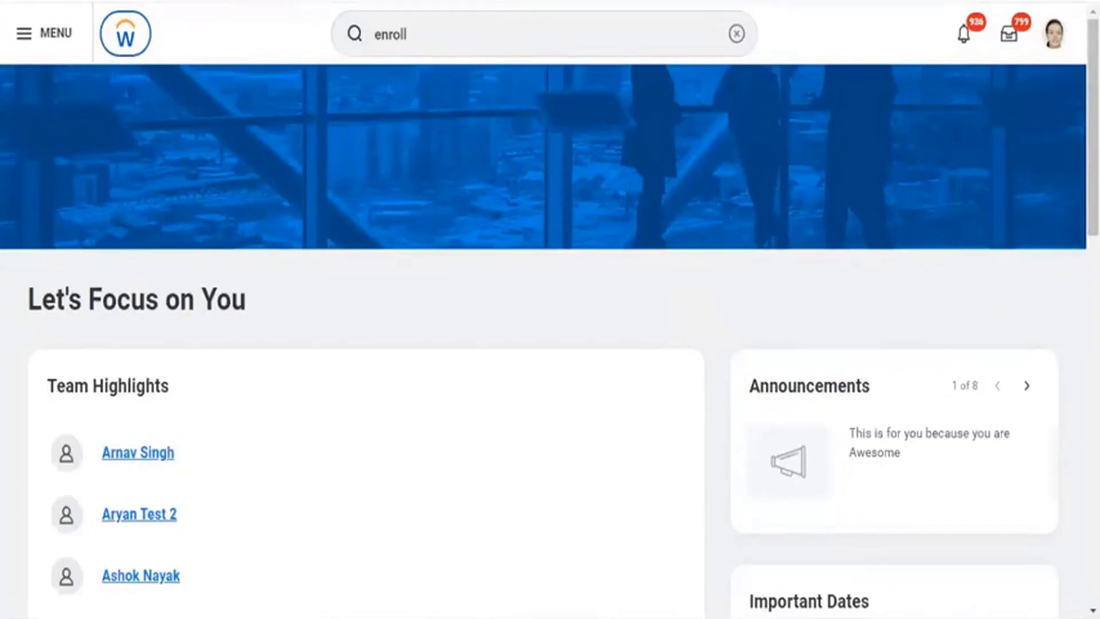
left_click(430, 25)
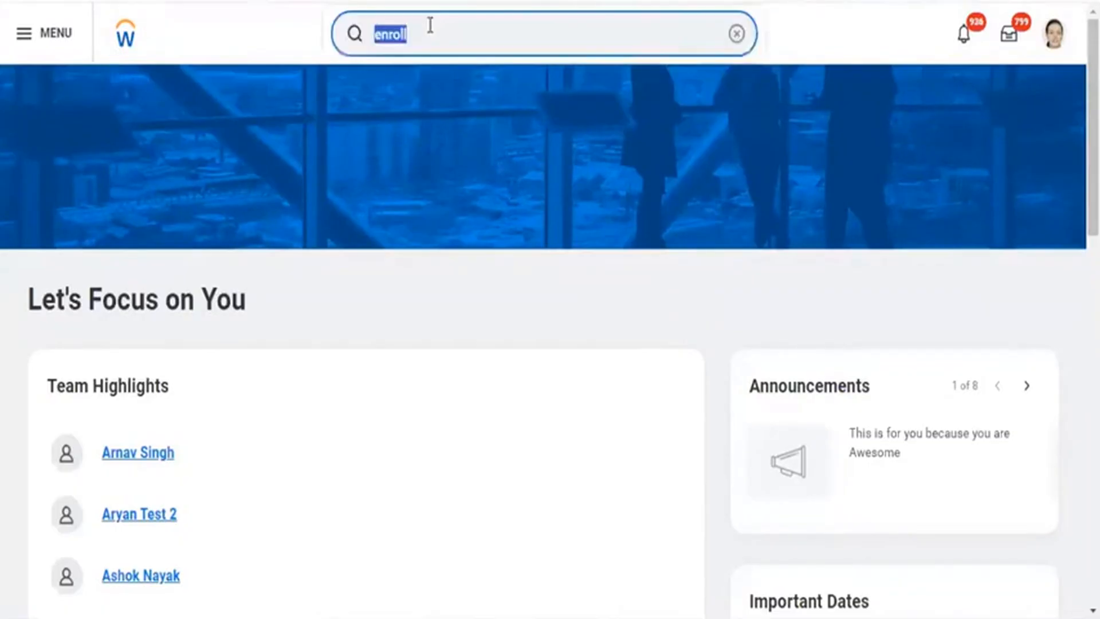
type("create")
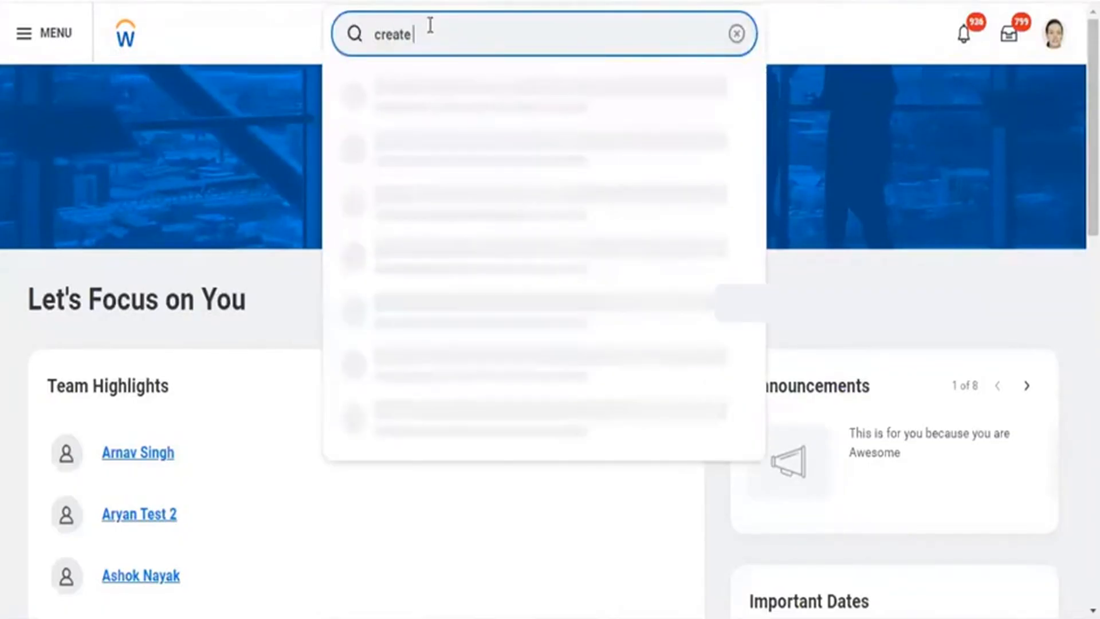
type(" course")
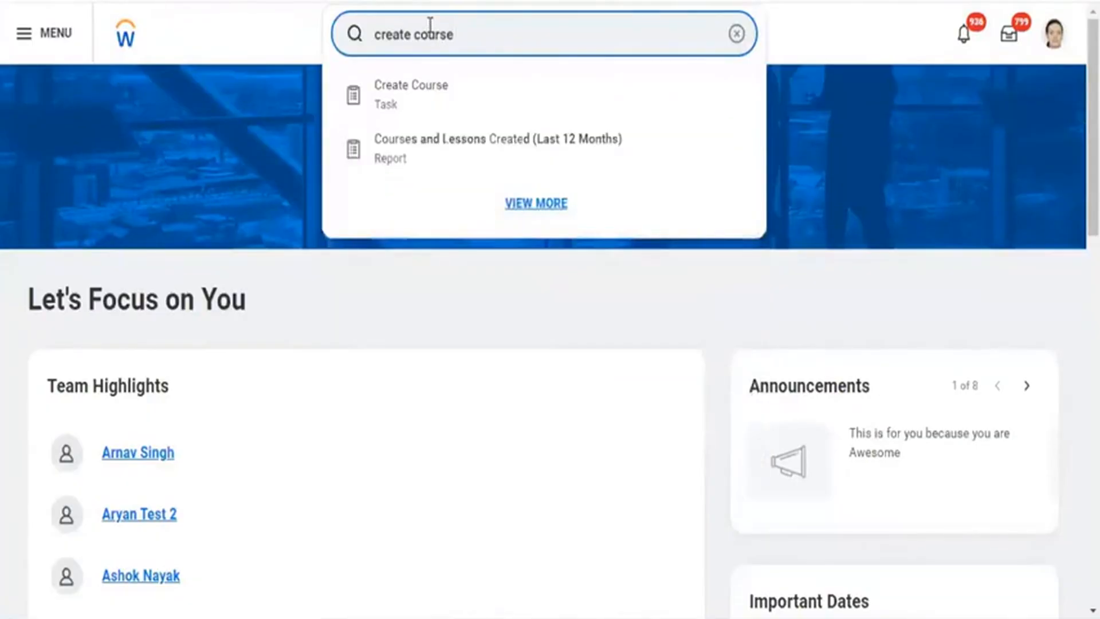
type(" of")
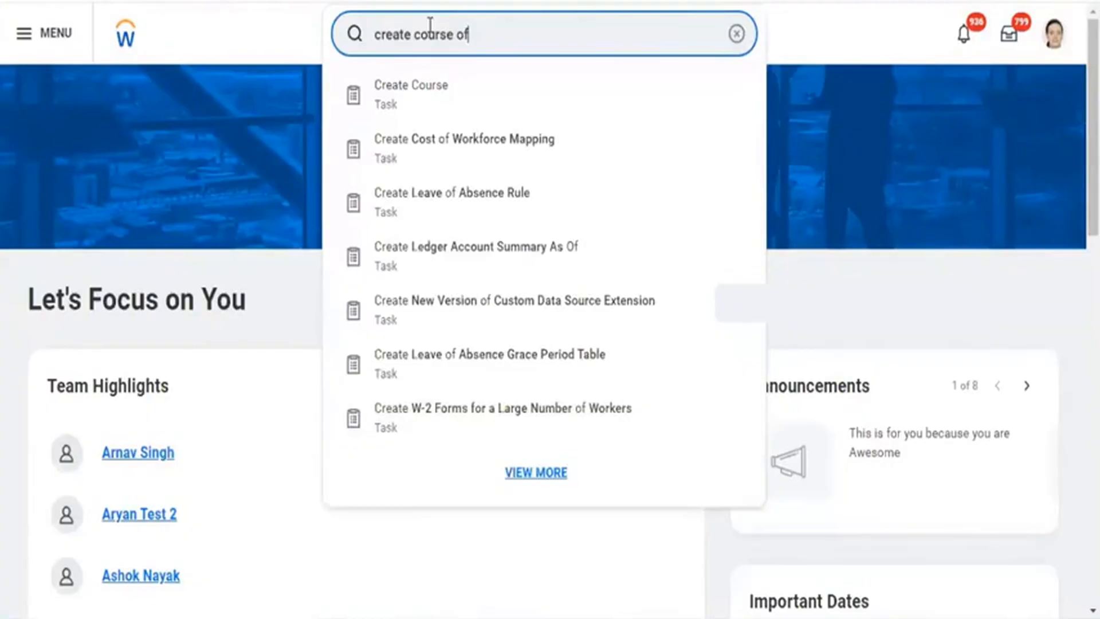
key("BackSpace")
key("BackSpace")
key("BackSpace")
key("BackSpace")
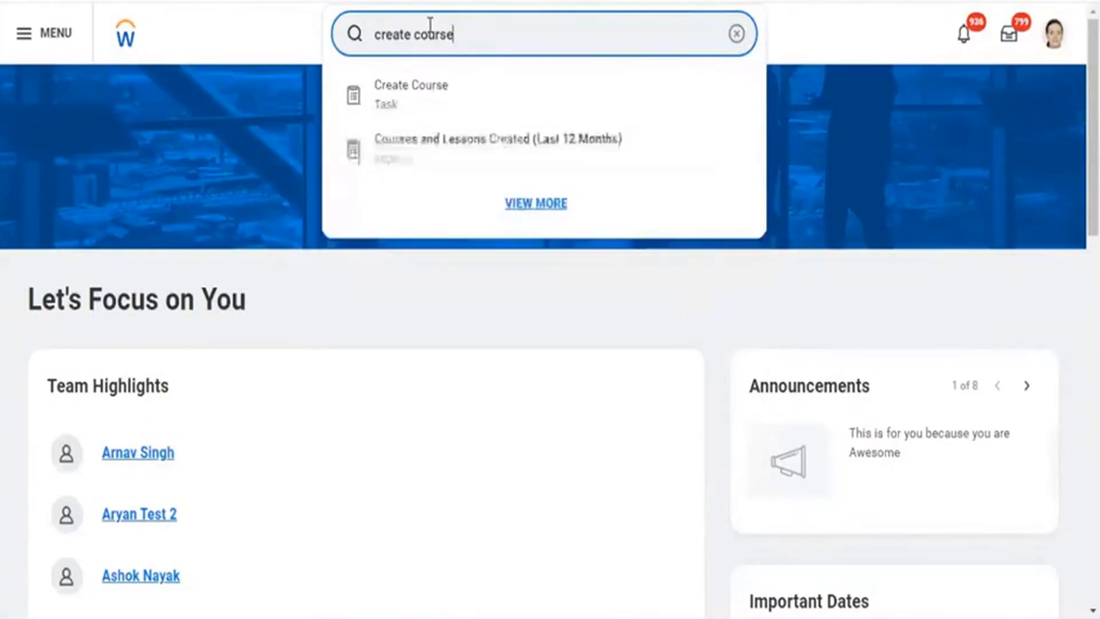
key("BackSpace")
key("BackSpace")
key("BackSpace")
key("BackSpace")
key("BackSpace")
key("BackSpace")
key("BackSpace")
key("BackSpace")
key("BackSpace")
key("BackSpace")
key("BackSpace")
key("BackSpace")
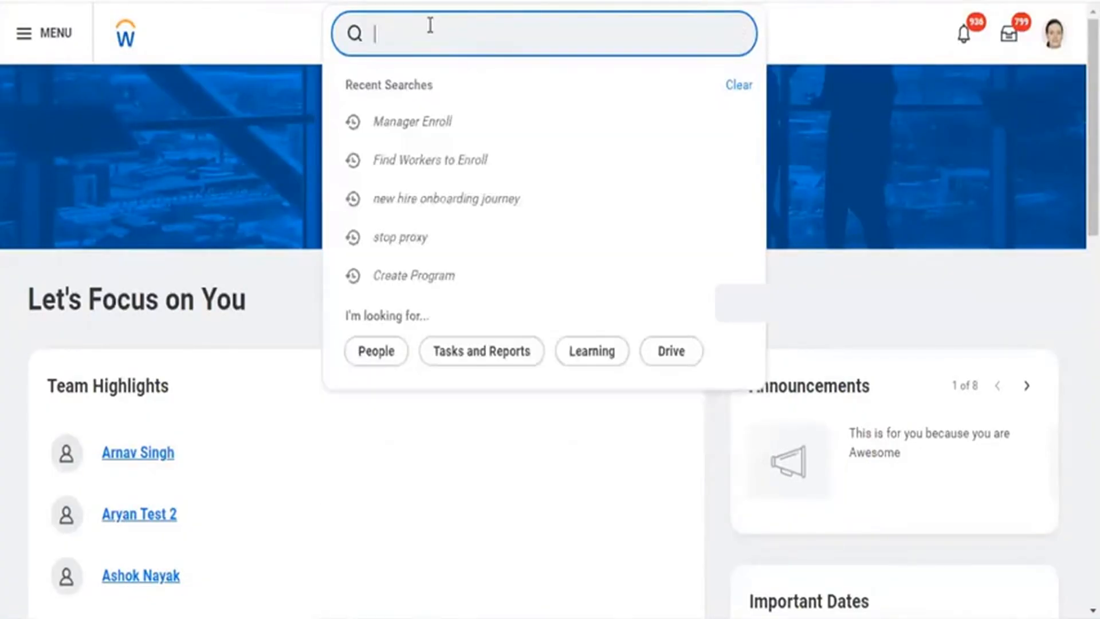
Search for "course offering" and open the Schedule Course Offering task.
type("course ")
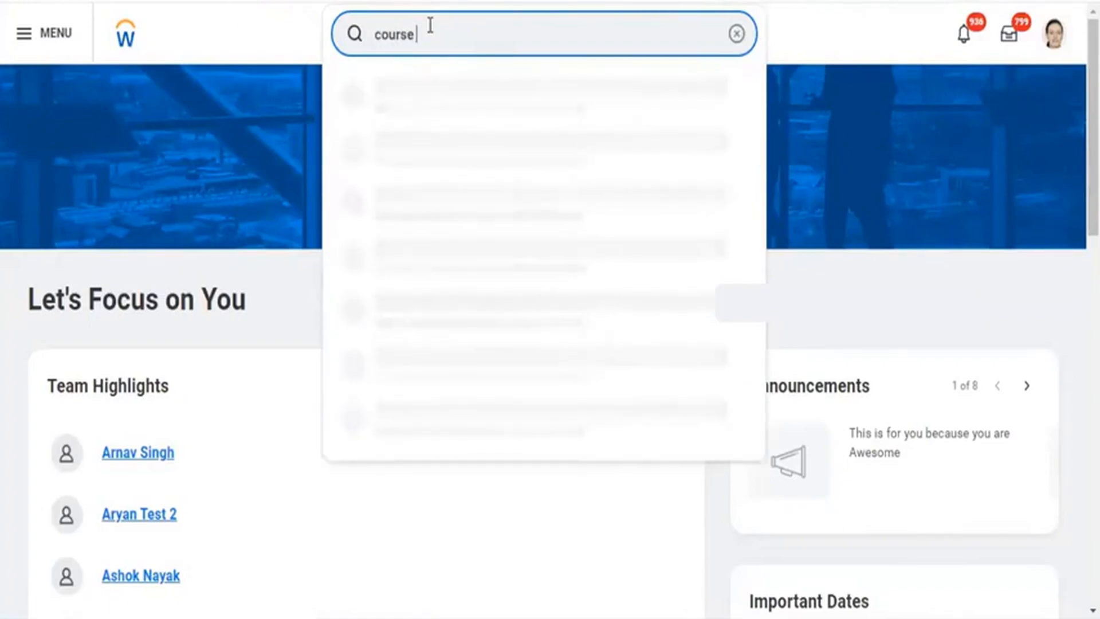
type("dffering")
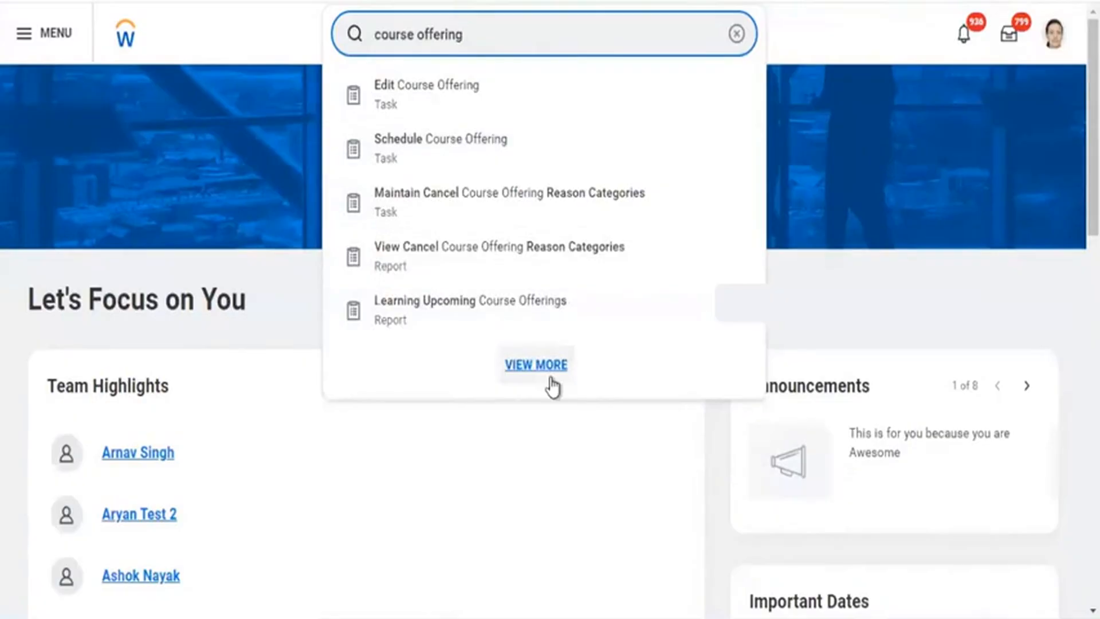
left_click(484, 150)
type("legal")
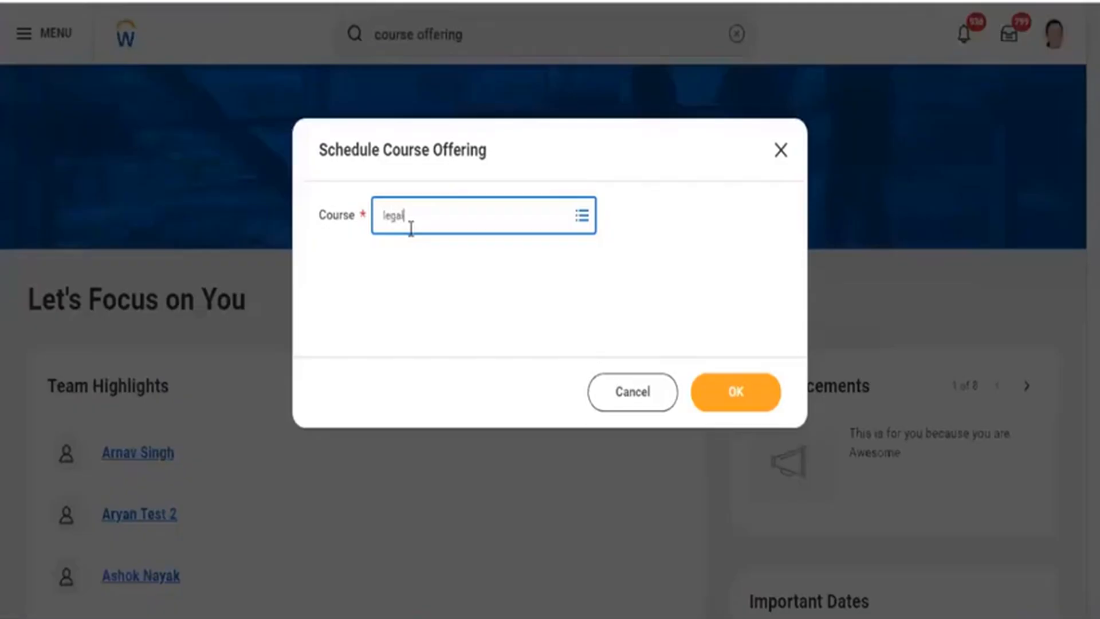
key("Return")
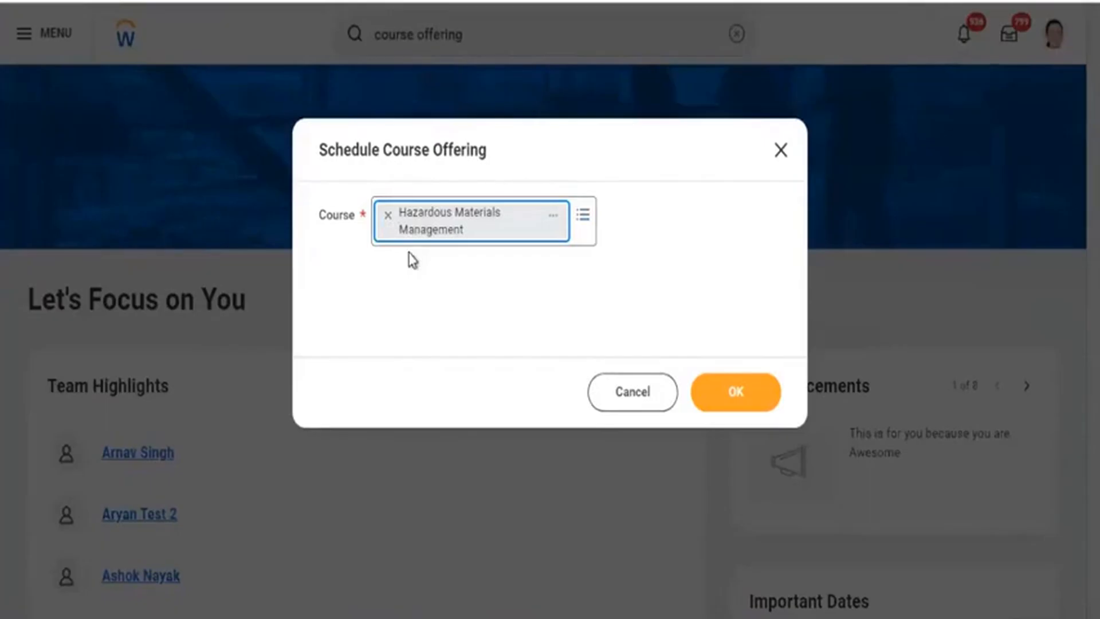
left_click(388, 216)
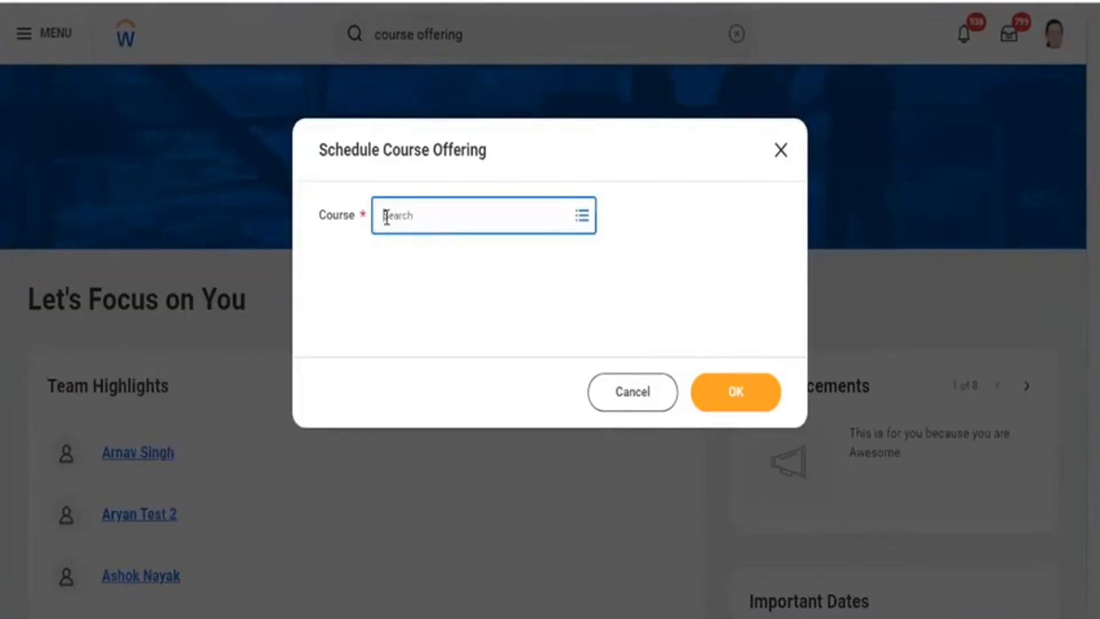
Choose the Employee Transport and Policies course for the new offering and continue to its scheduling form.
type("employee t")
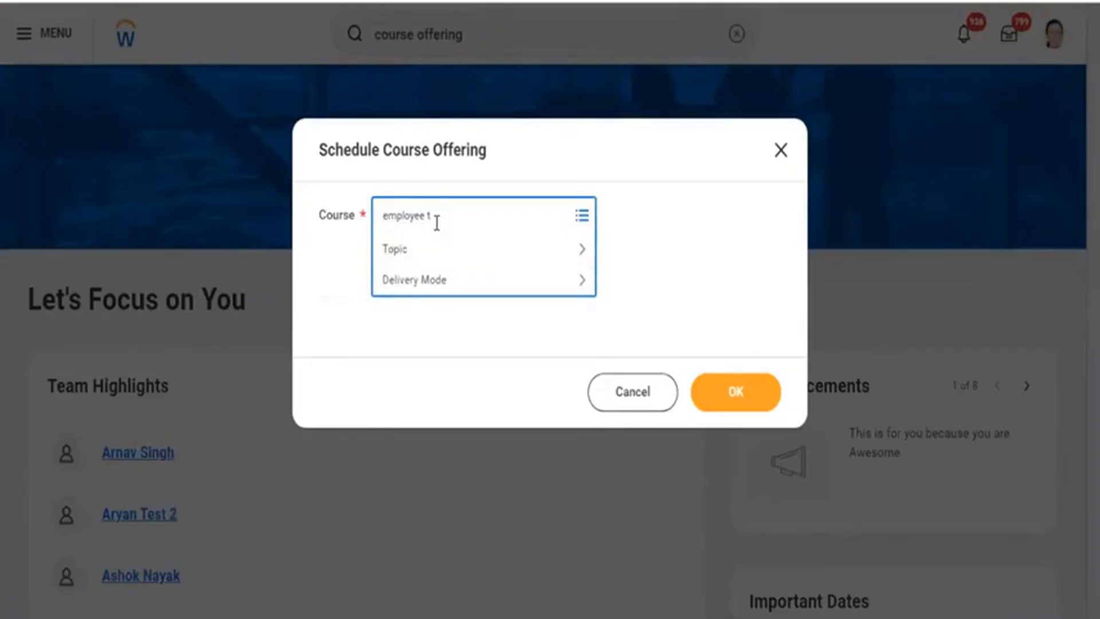
type("rasport")
left_click(436, 222)
type("n")
key("Return")
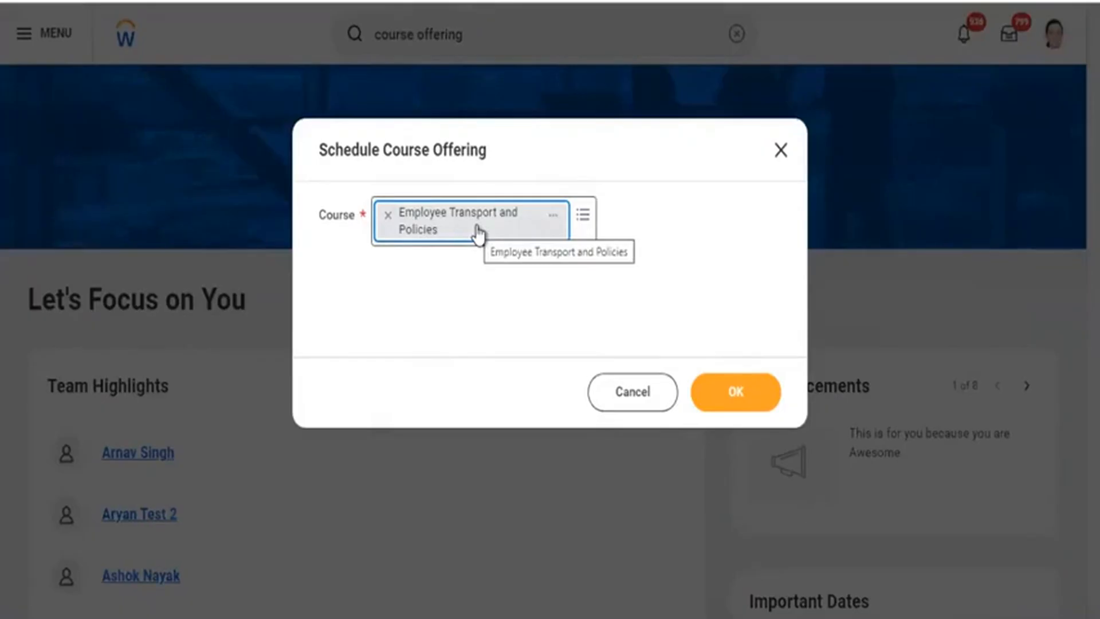
left_click(736, 401)
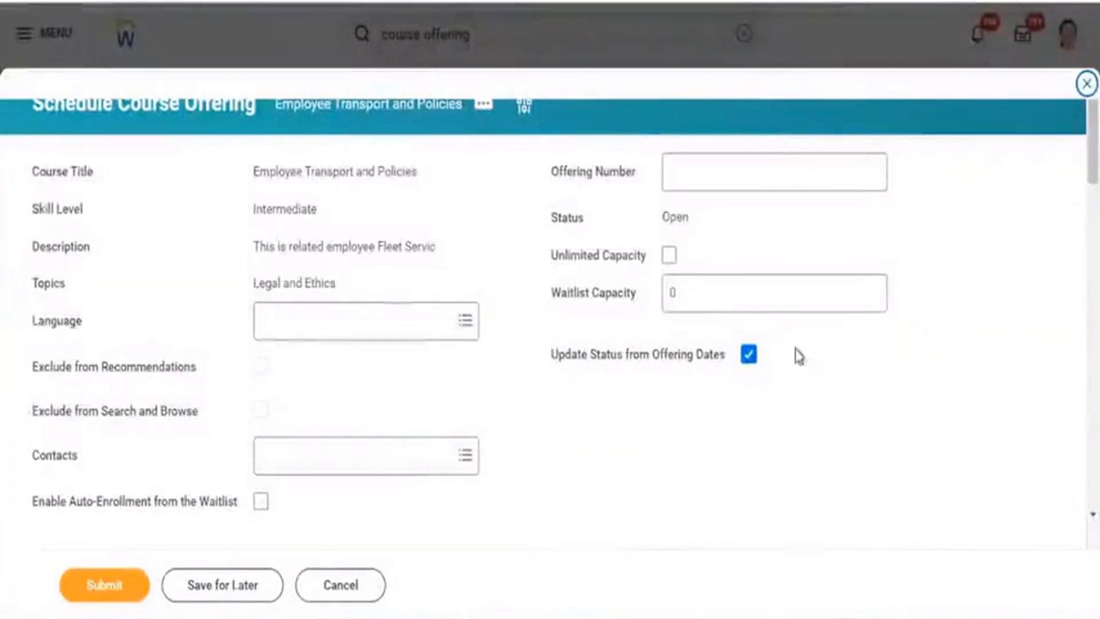
Set the course offering's number to 1234 and enable Unlimited Capacity.
scroll(550, 309, "down", 20)
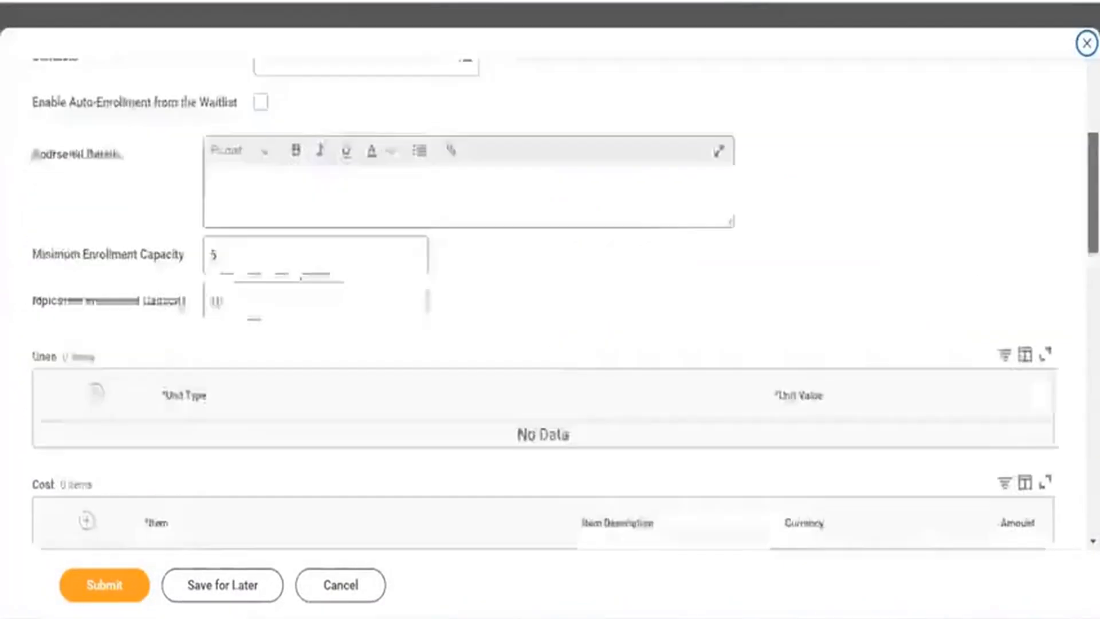
scroll(992, 233, "up", 15)
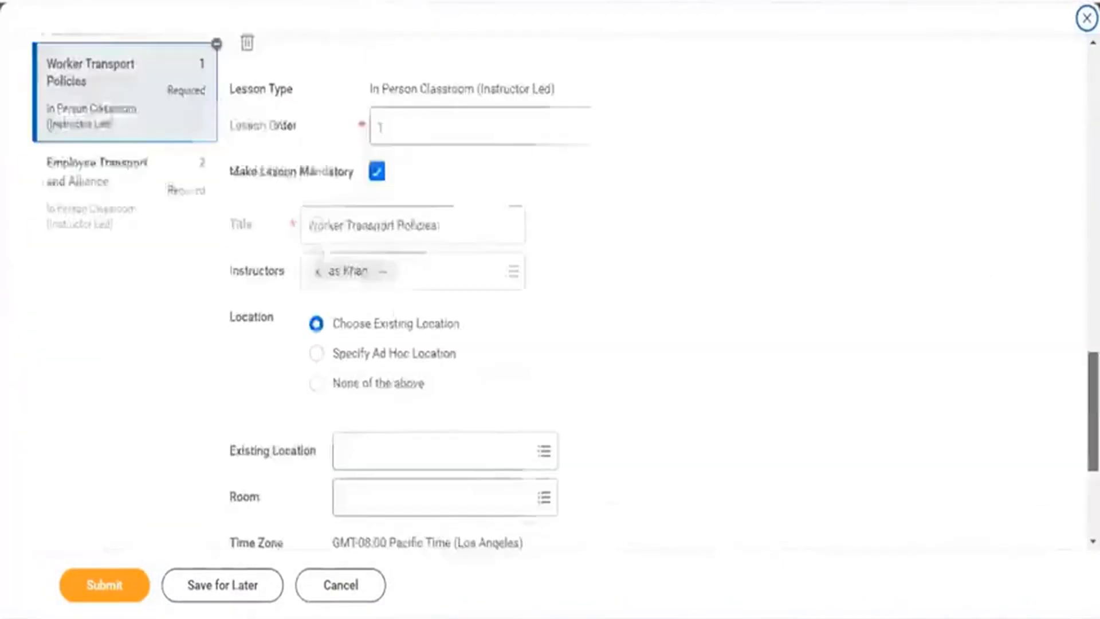
scroll(1050, 197, "down", 6)
scroll(1050, 197, "up", 15)
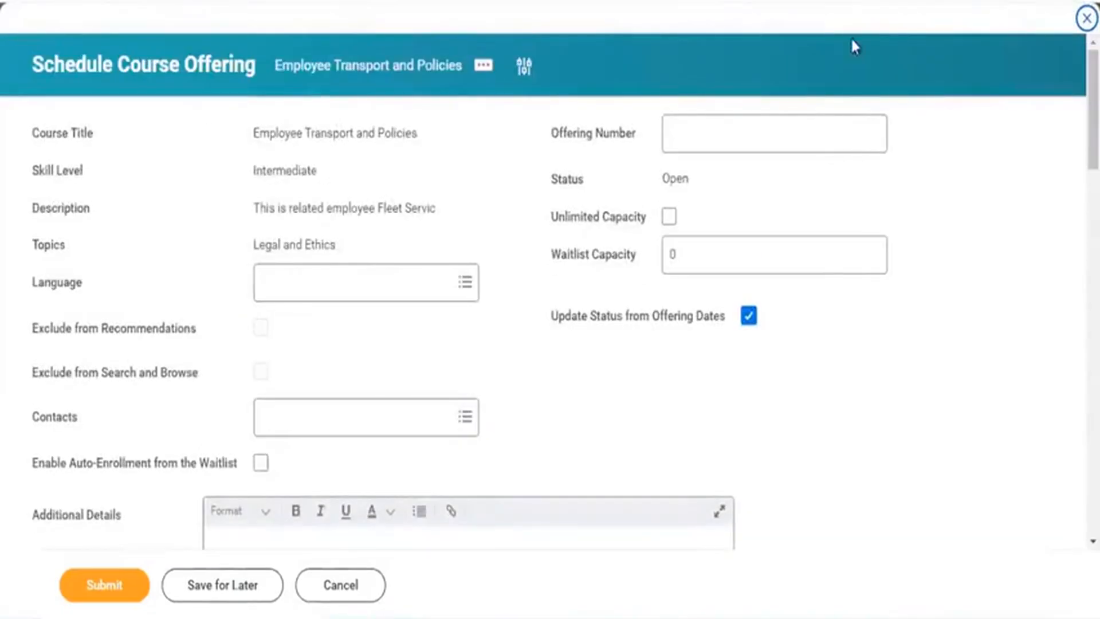
left_click(698, 119)
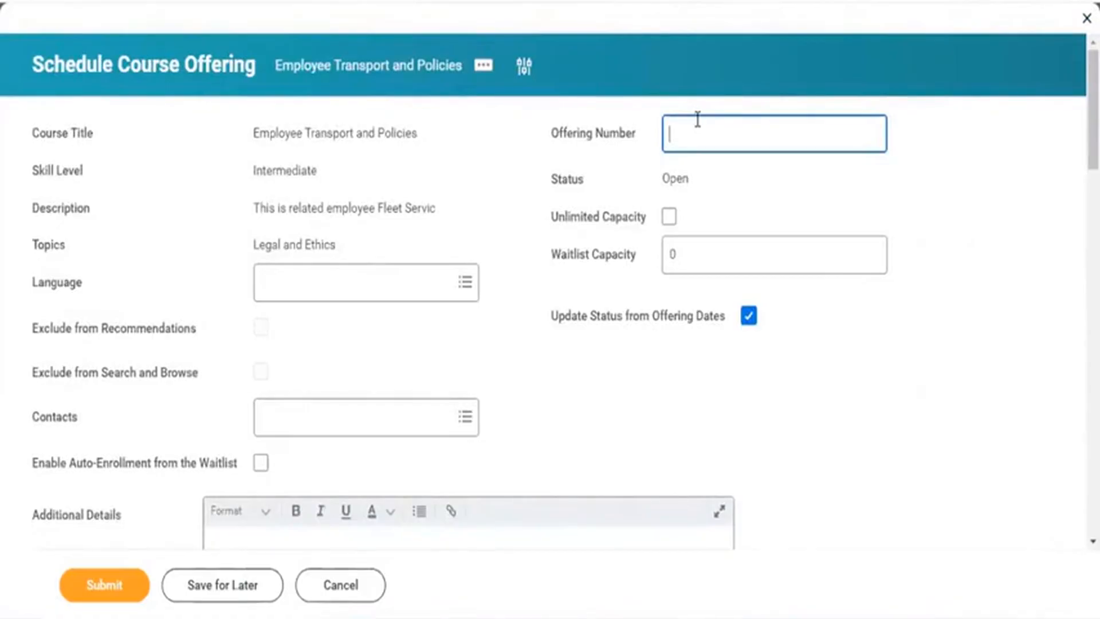
type("1234")
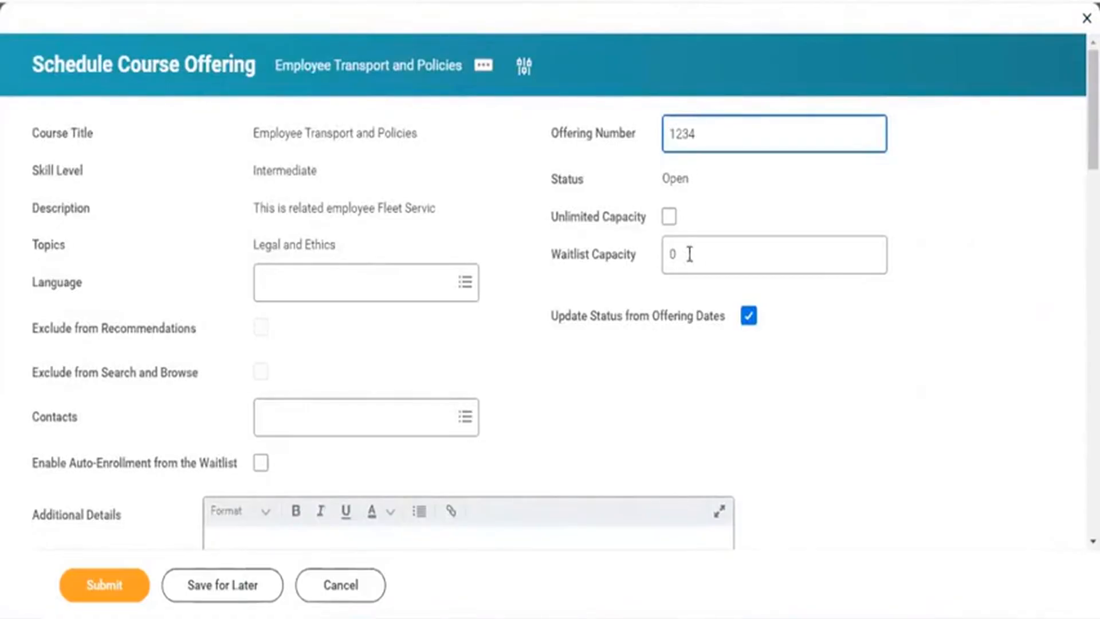
left_click(668, 218)
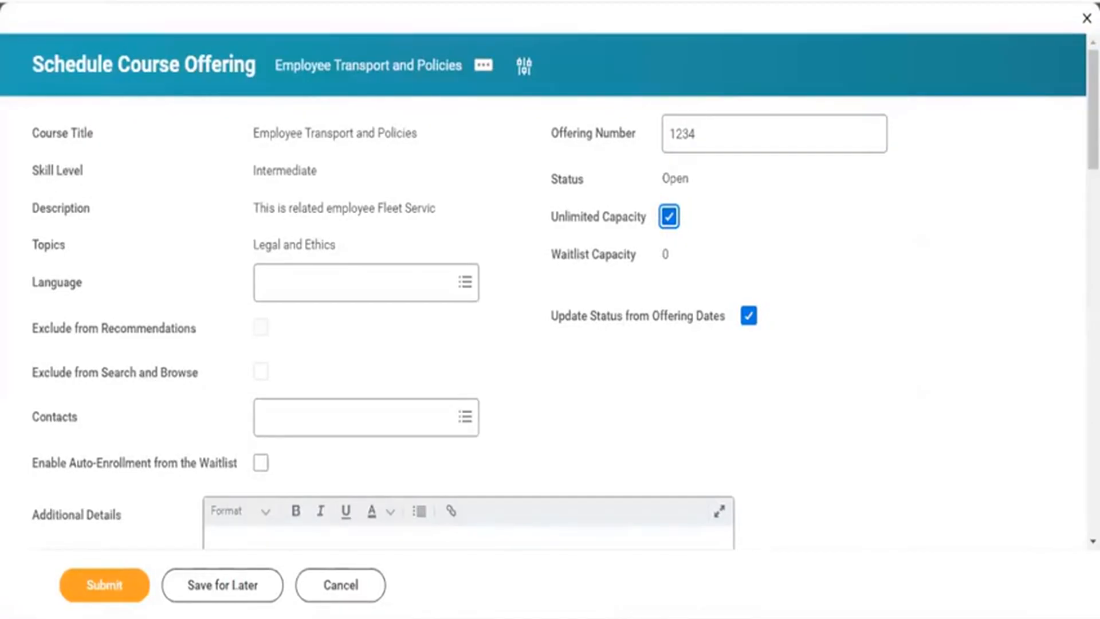
Review the offering's enrollment capacity, units, cost, instructor-led details and list of lessons.
scroll(550, 287, "down", 3)
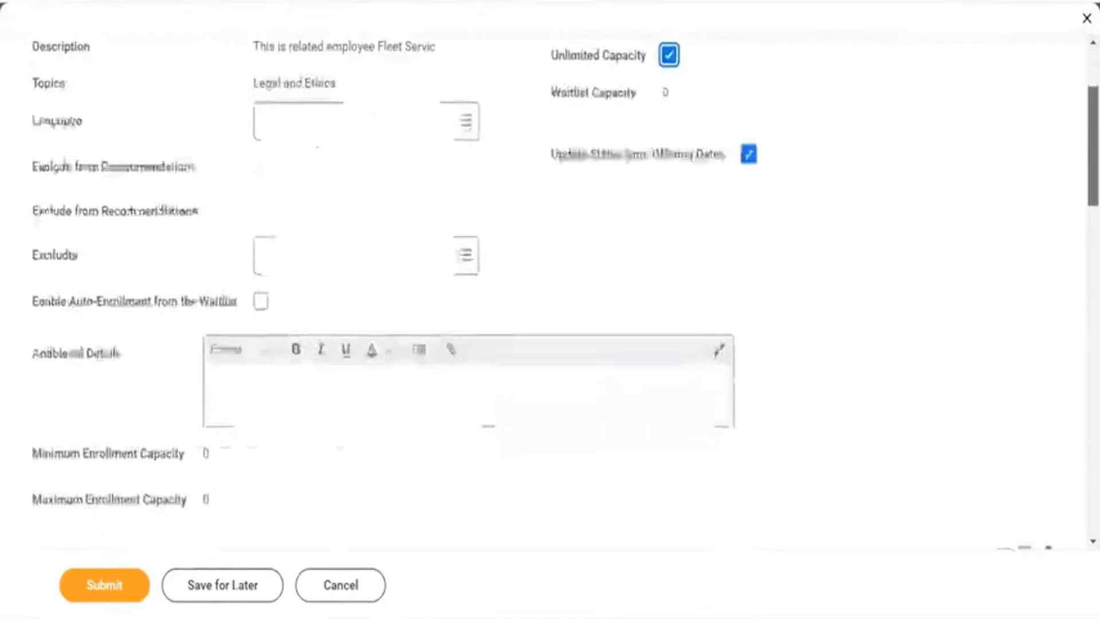
scroll(543, 291, "down", 2)
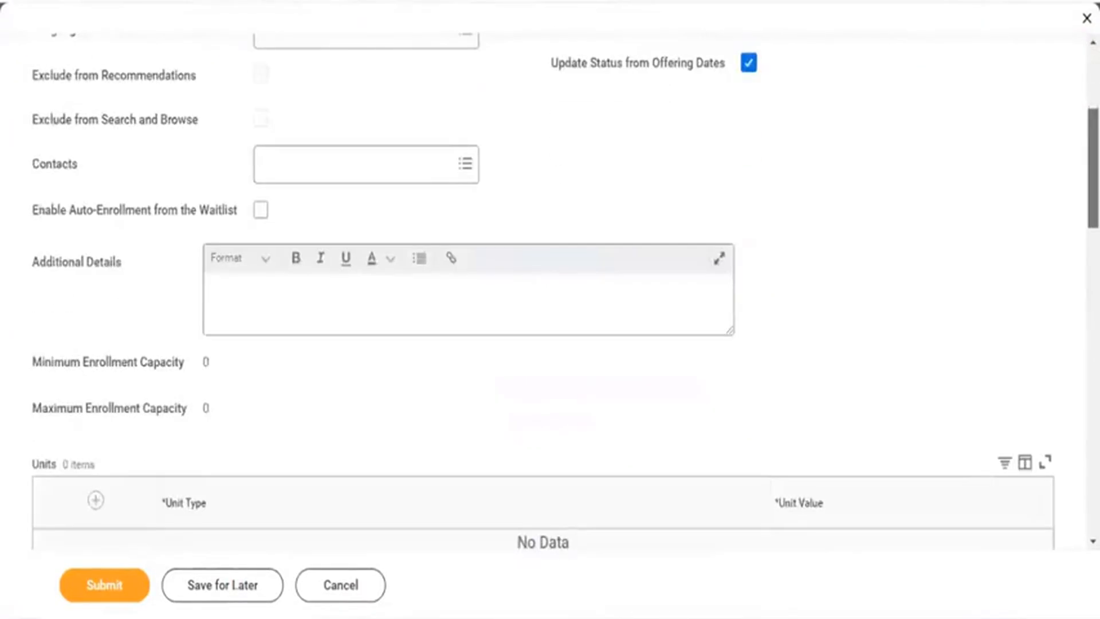
scroll(543, 291, "down", 4)
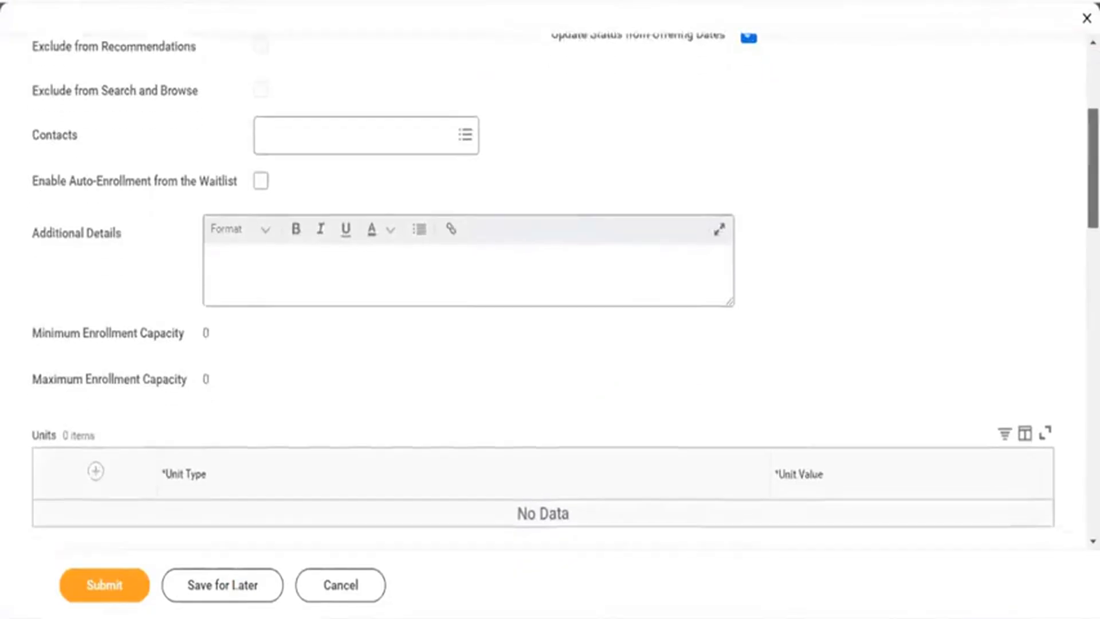
scroll(543, 291, "down", 1)
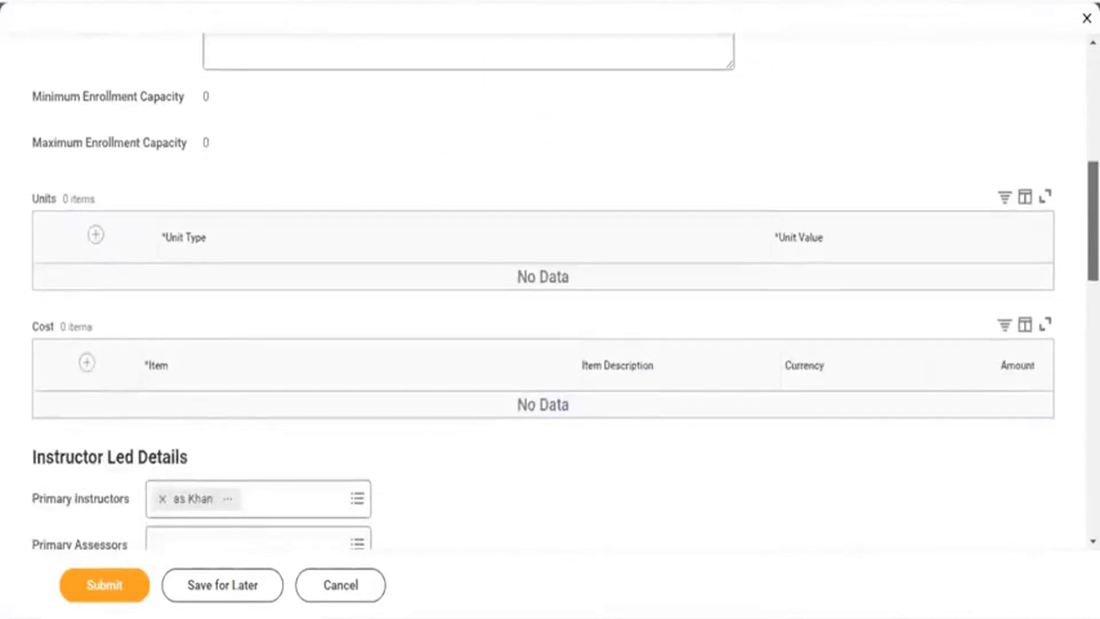
scroll(543, 292, "up", 2)
scroll(543, 291, "up", 1)
scroll(544, 292, "down", 10)
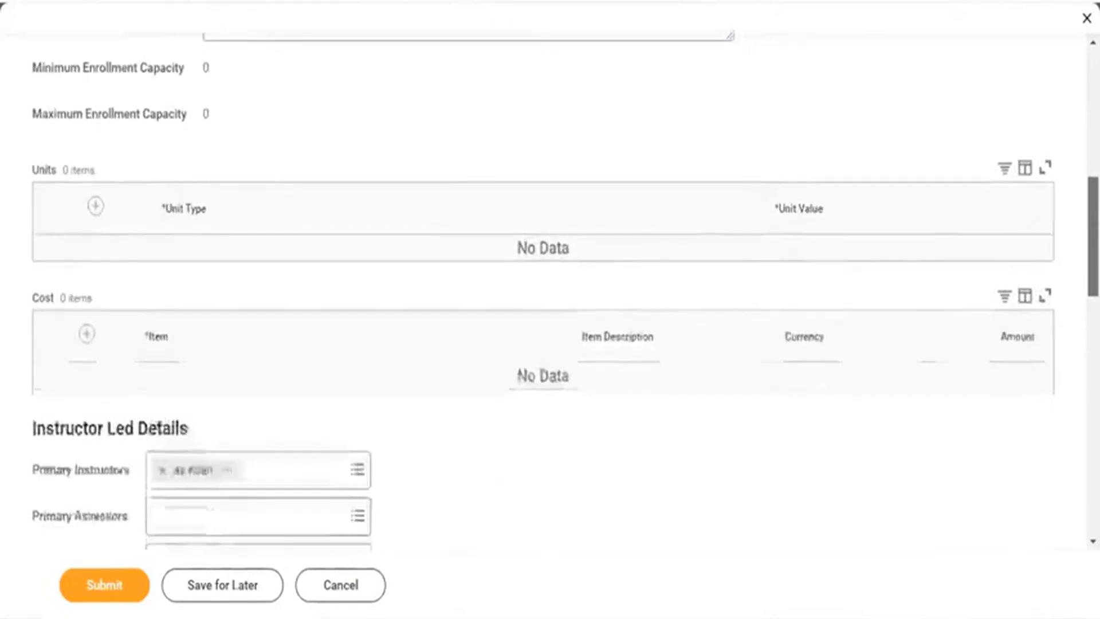
scroll(544, 291, "down", 1)
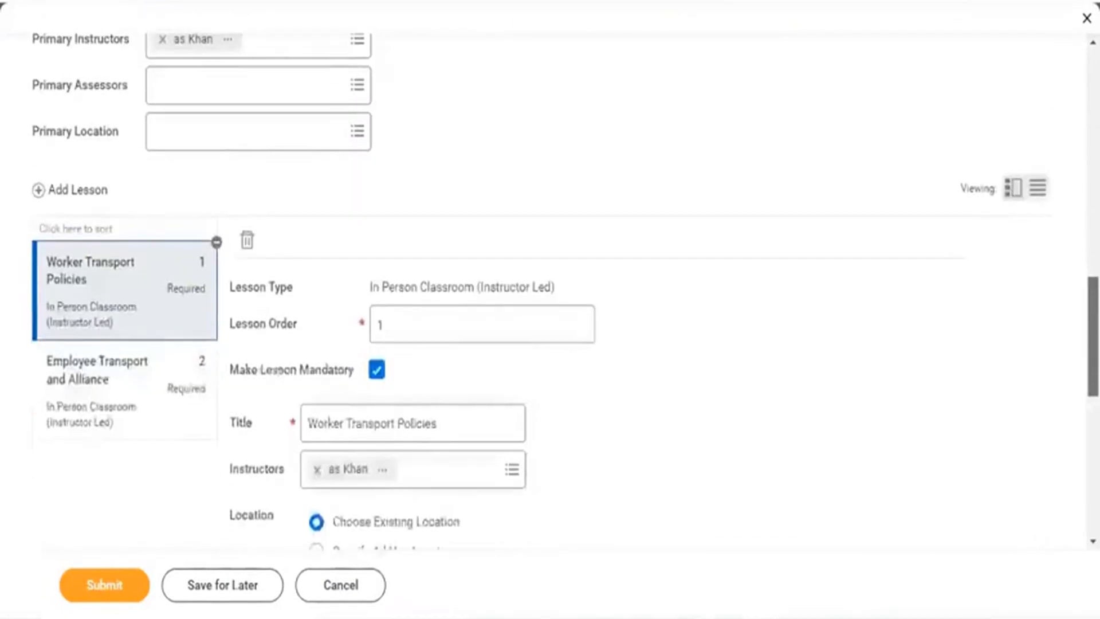
scroll(543, 291, "up", 1)
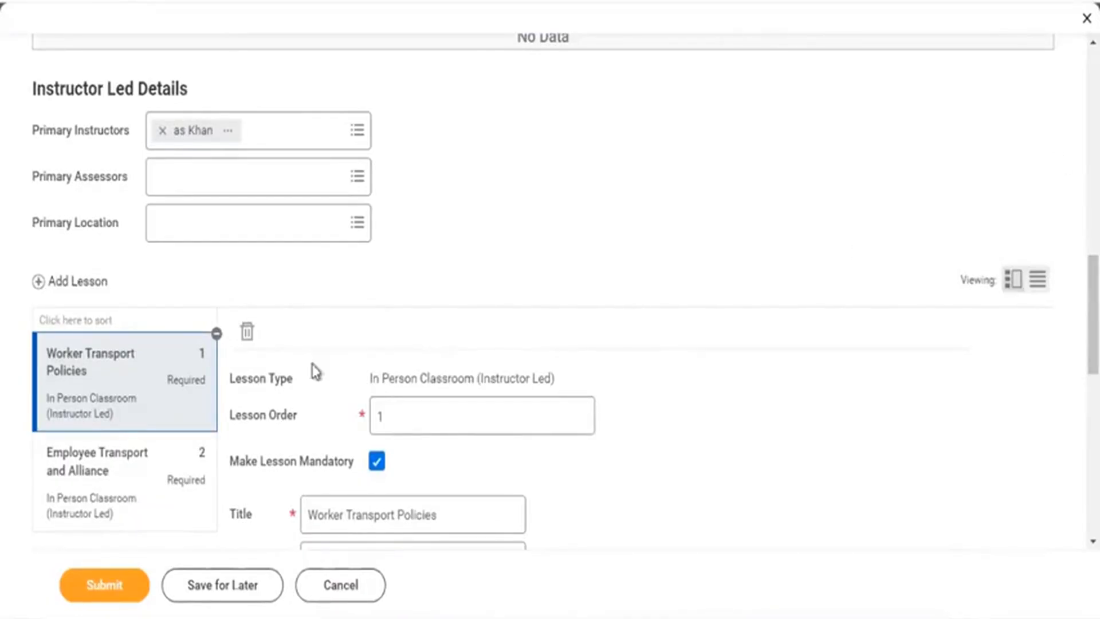
Open the Employee Transport and Alliance lesson and review its instructor, location and schedule fields.
left_click(162, 455)
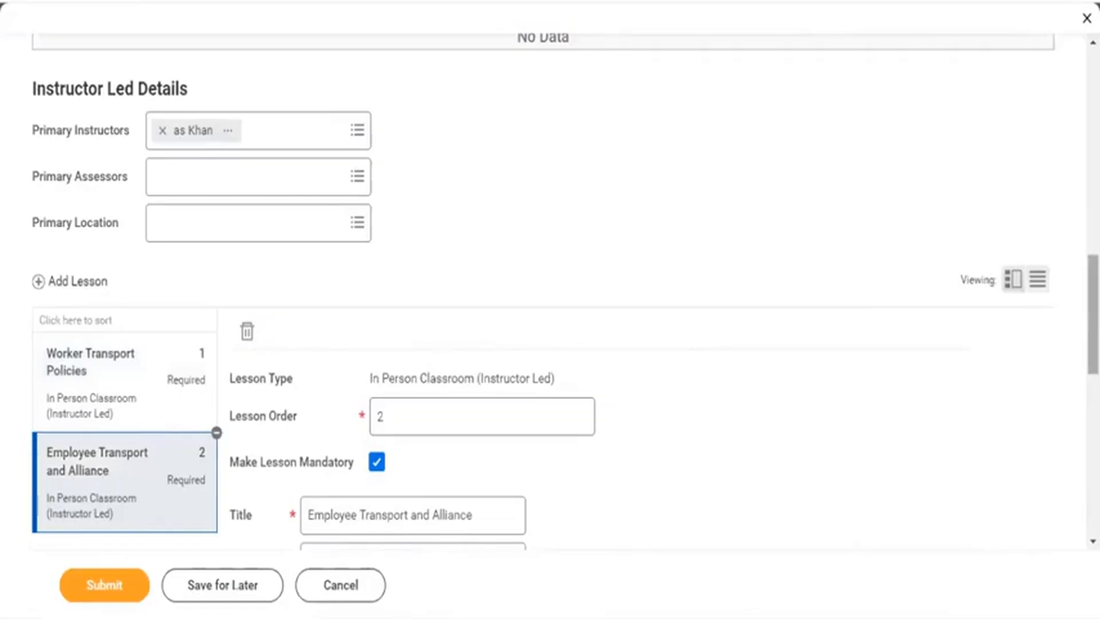
scroll(550, 287, "down", 7)
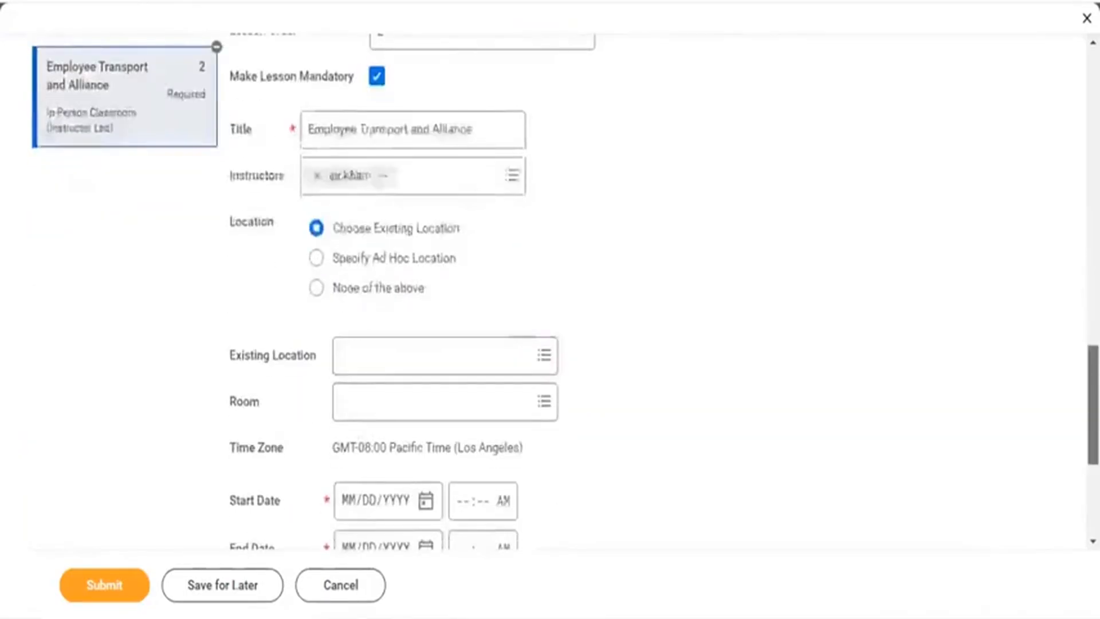
scroll(550, 287, "up", 5)
scroll(550, 287, "up", 7)
scroll(550, 287, "down", 6)
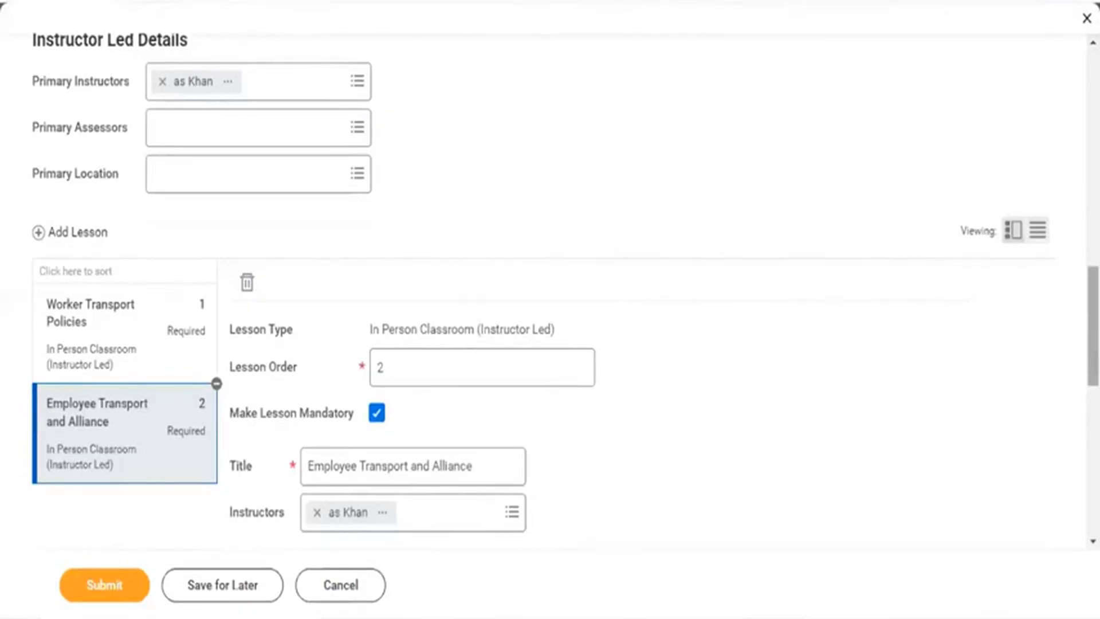
left_click_drag(1094, 327, 1094, 475)
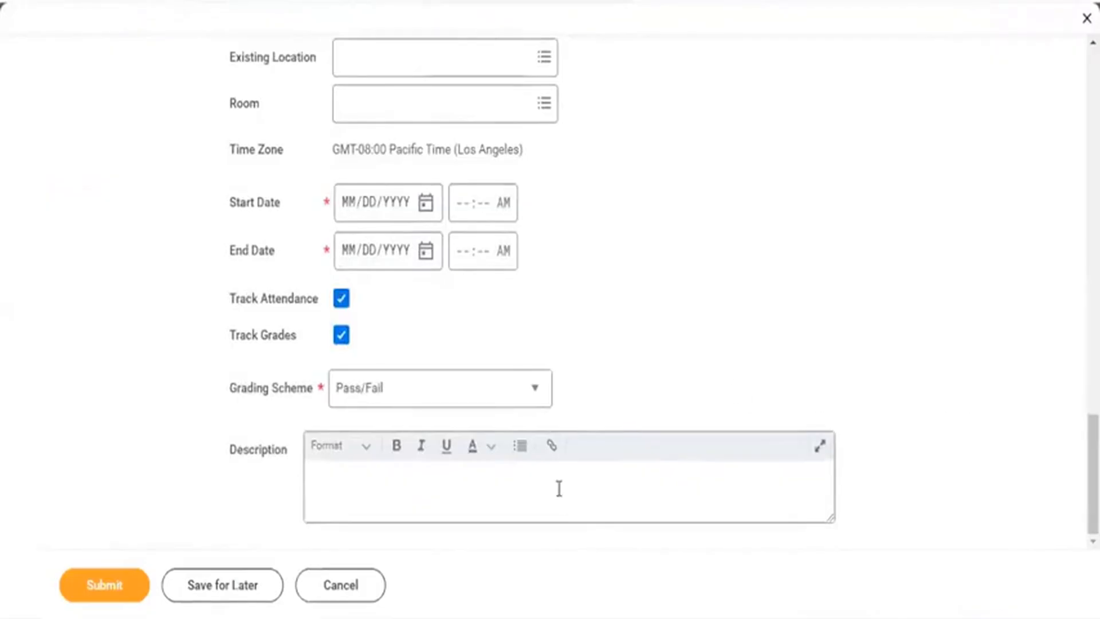
Set the Employee Transport and Alliance lesson's start and end dates to 03/19/2024, with Pass/Fail as its grading scheme.
left_click(425, 204)
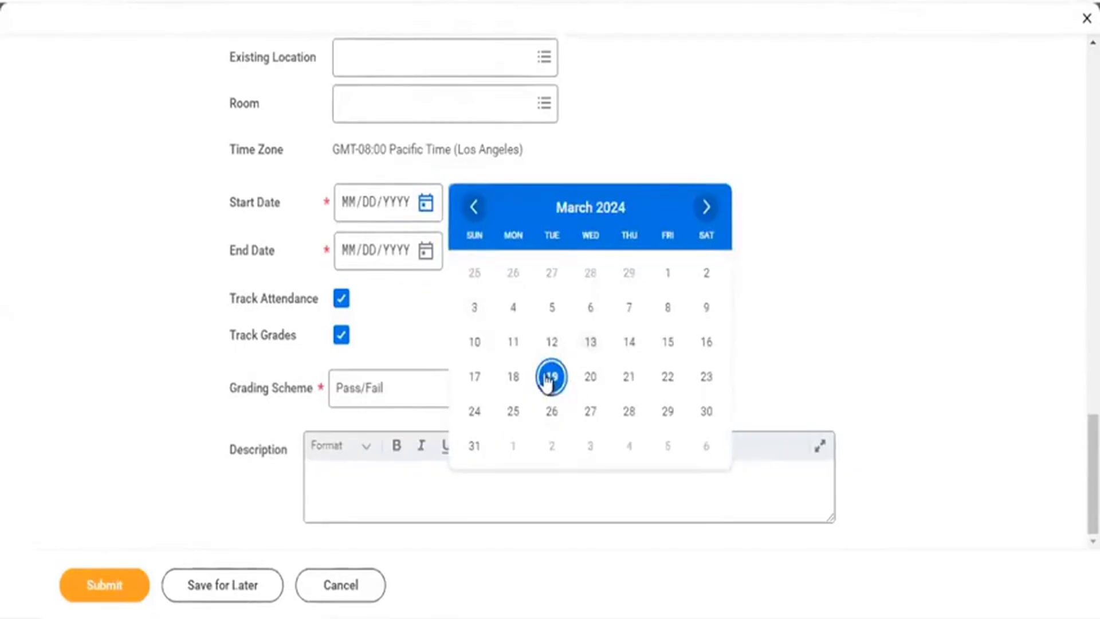
left_click(548, 381)
left_click(426, 257)
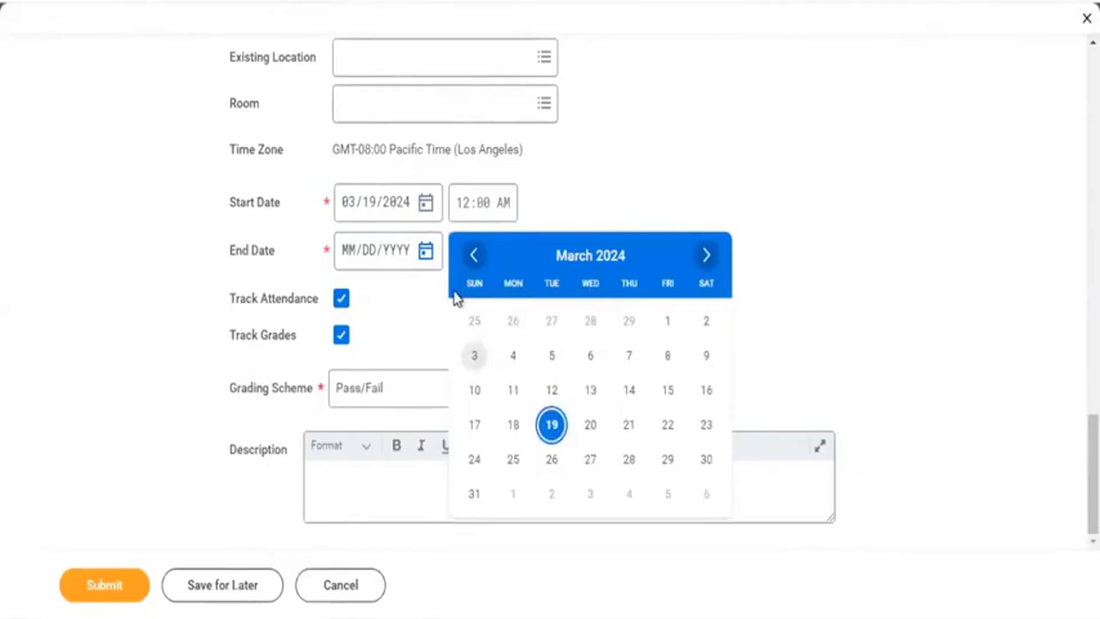
left_click(553, 427)
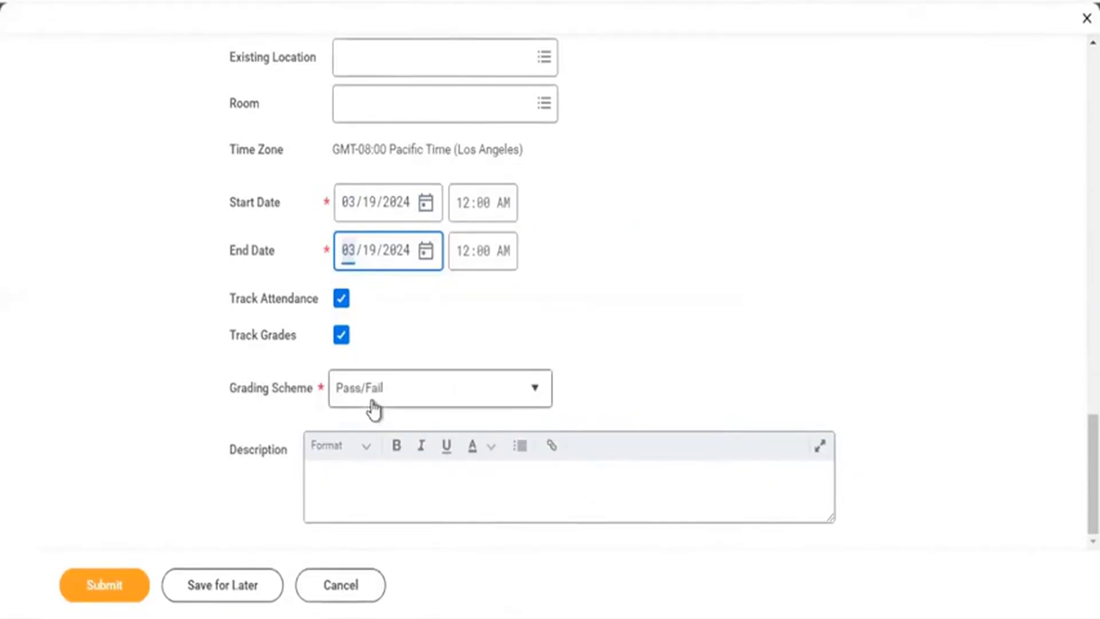
left_click(376, 382)
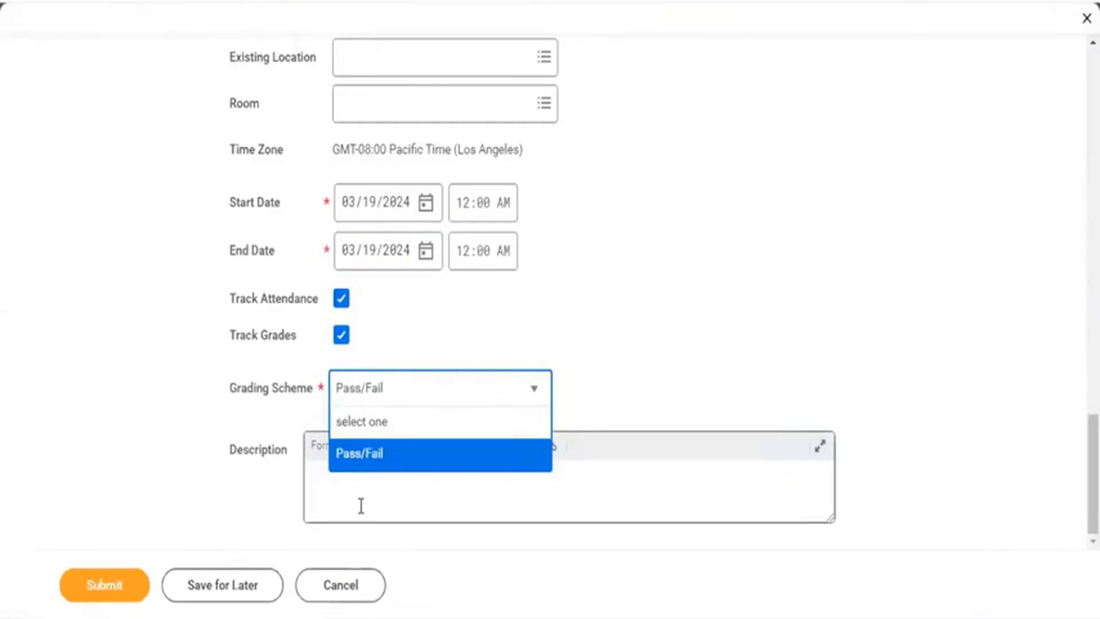
left_click(389, 454)
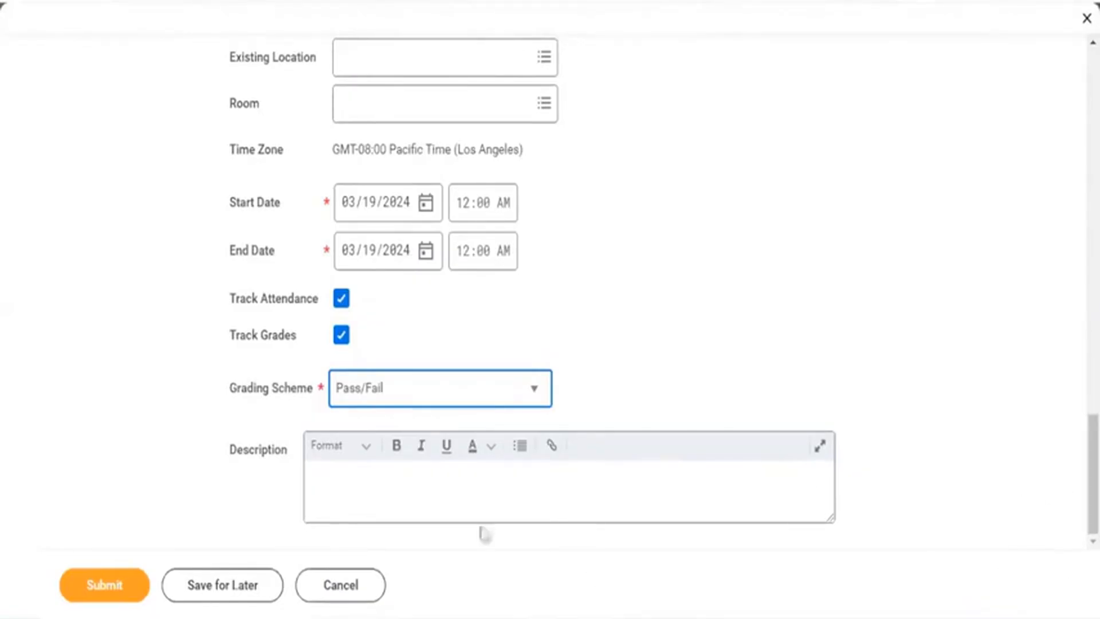
Try to submit the course offering and read the error details.
left_click(82, 594)
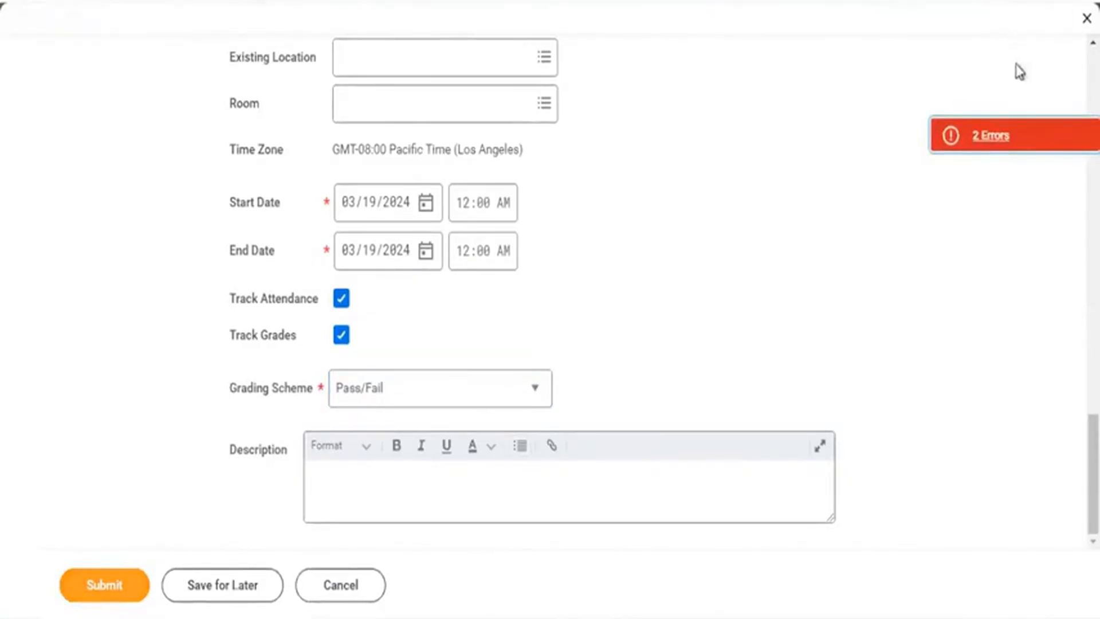
left_click(991, 146)
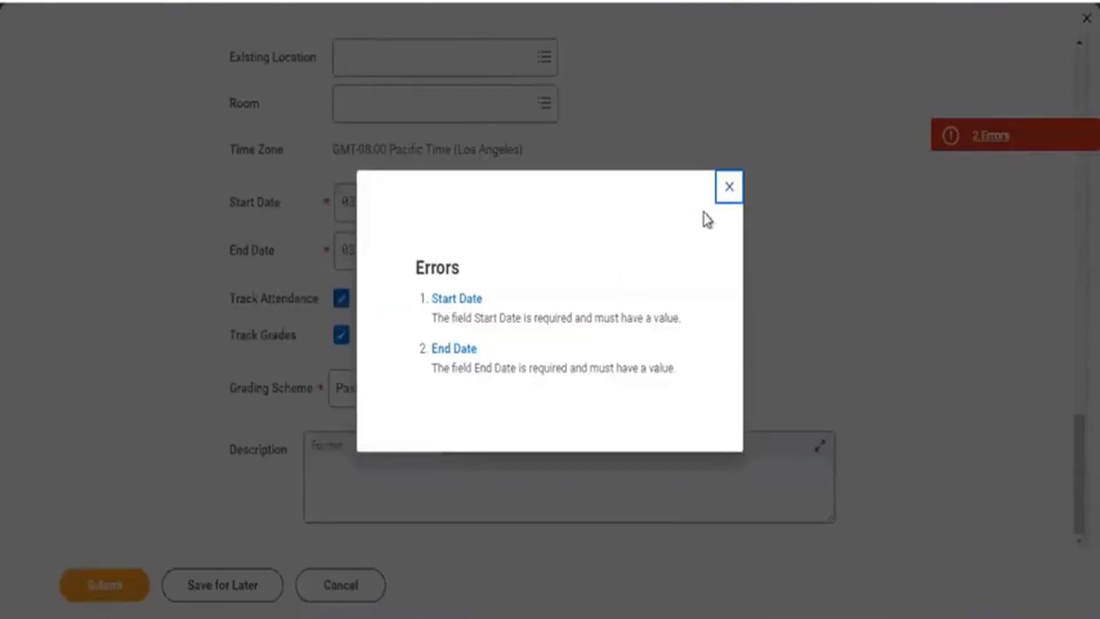
left_click(728, 190)
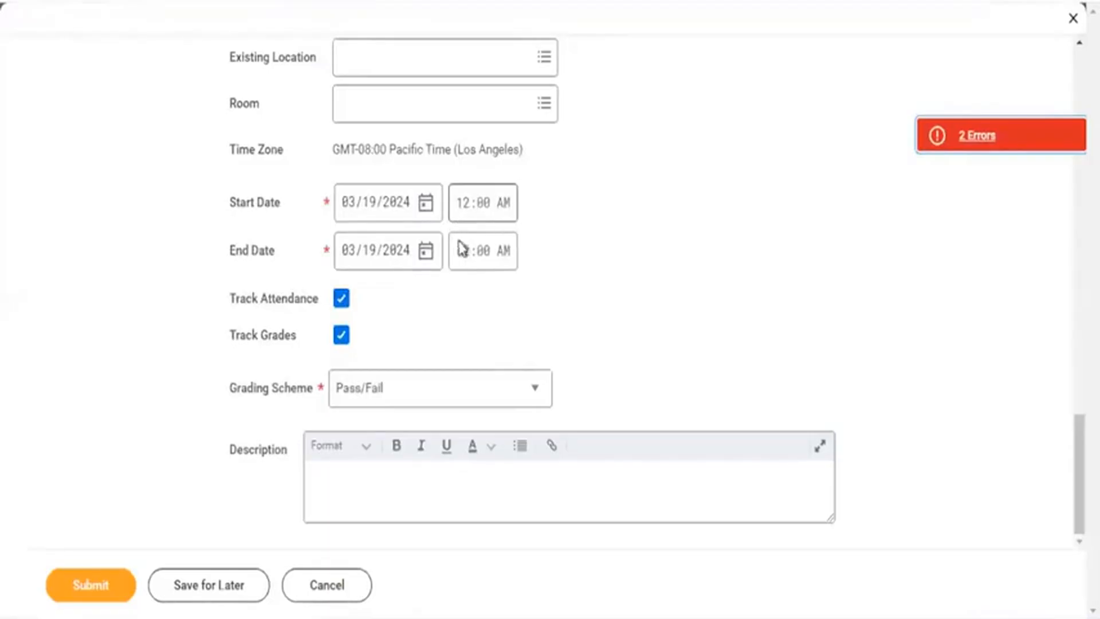
Set the Employee Transport and Alliance lesson's end date to 03/20/2024 and its start date to 03/18/2024.
left_click(425, 251)
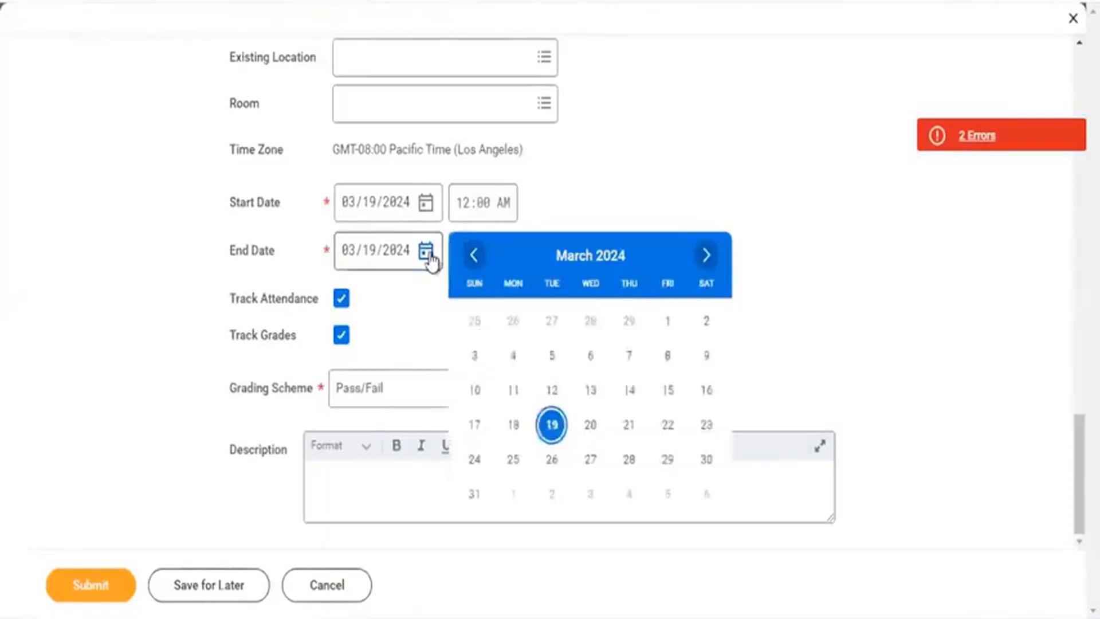
left_click(590, 427)
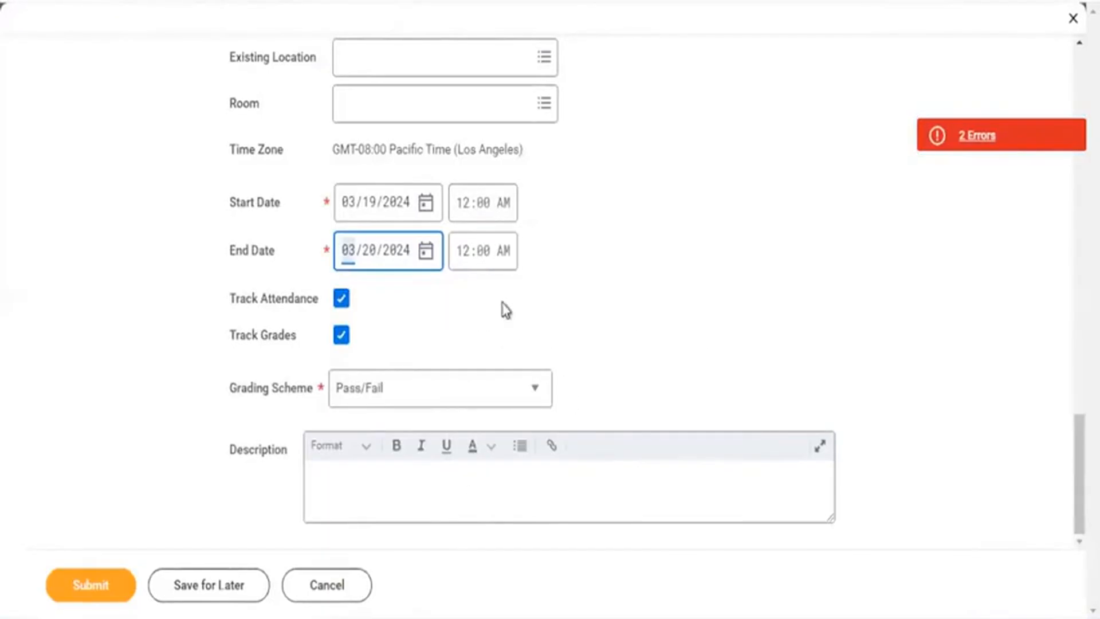
left_click(427, 204)
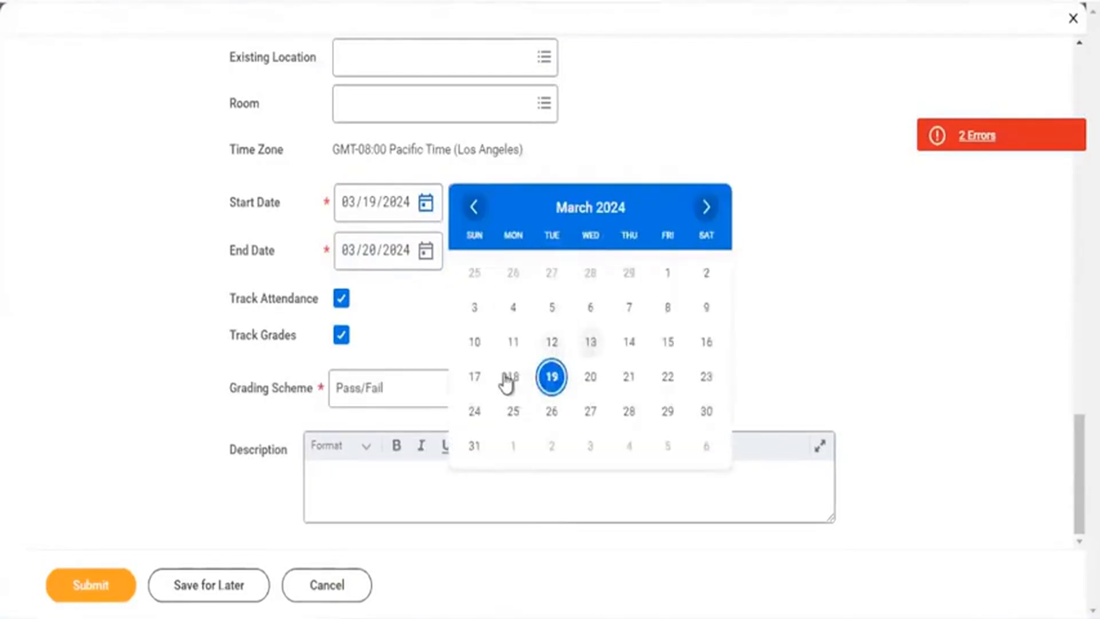
left_click(505, 377)
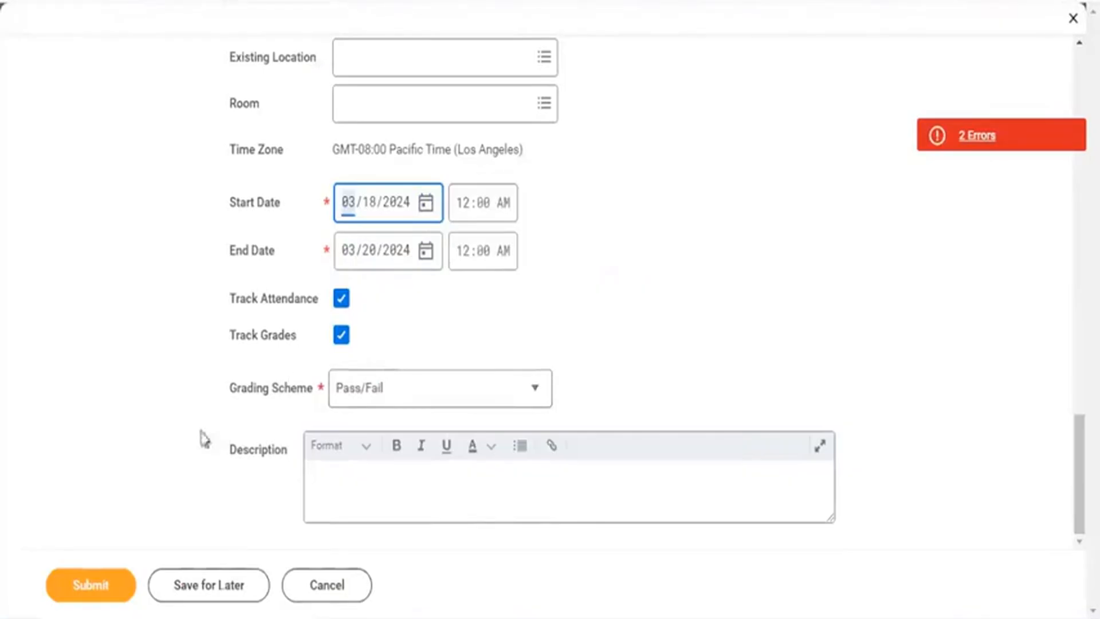
Try to submit the course offering again and check the lesson list for error markers.
left_click(86, 590)
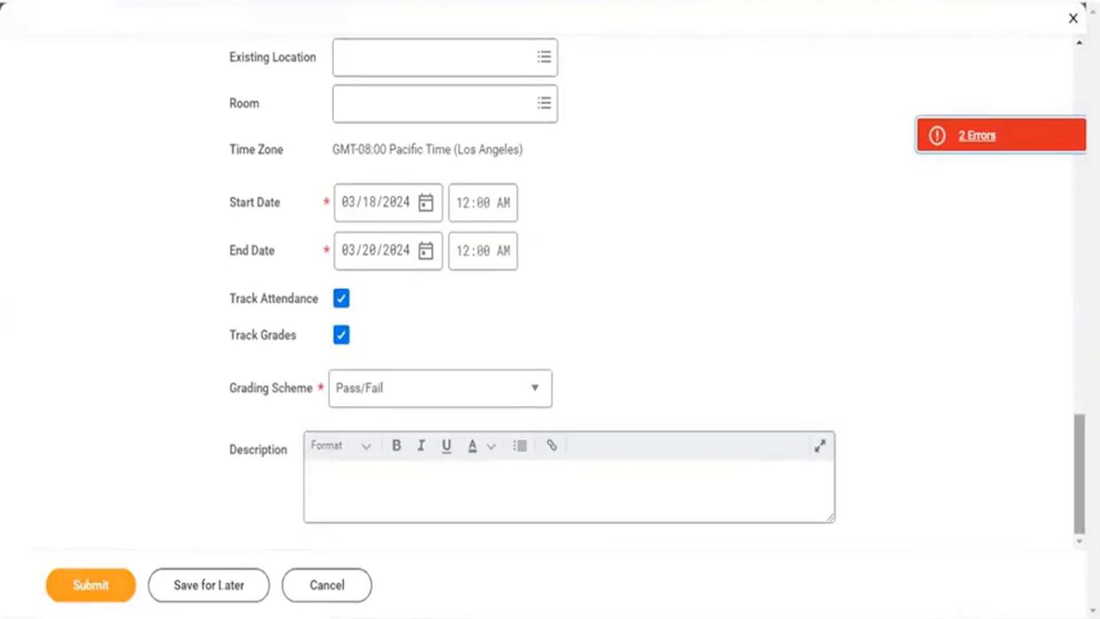
scroll(1051, 373, "up", 10)
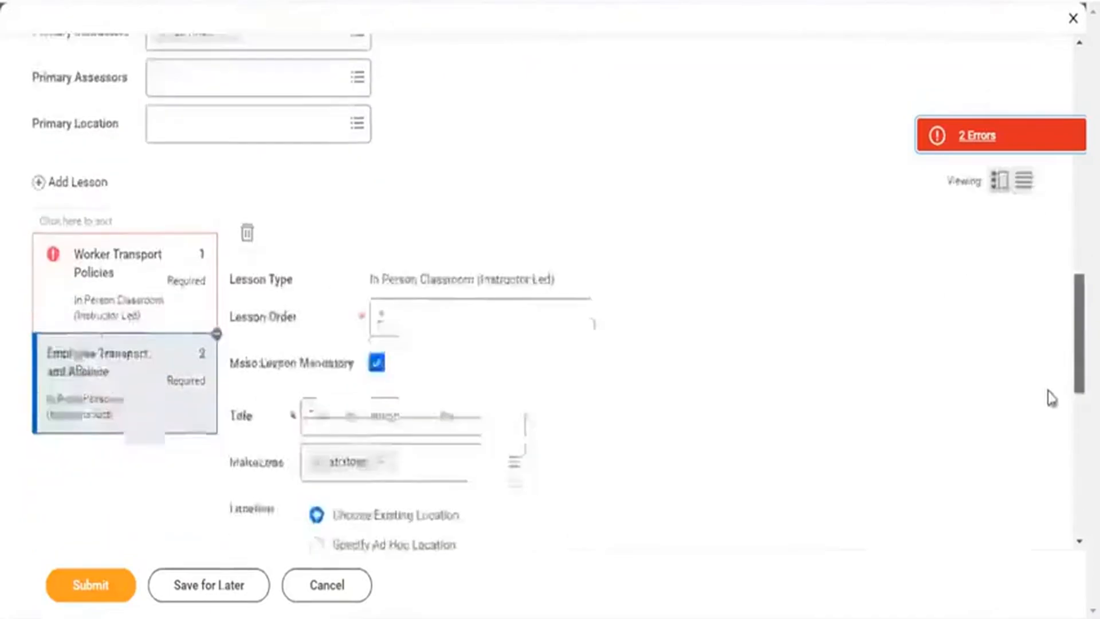
left_click_drag(1049, 390, 1048, 414)
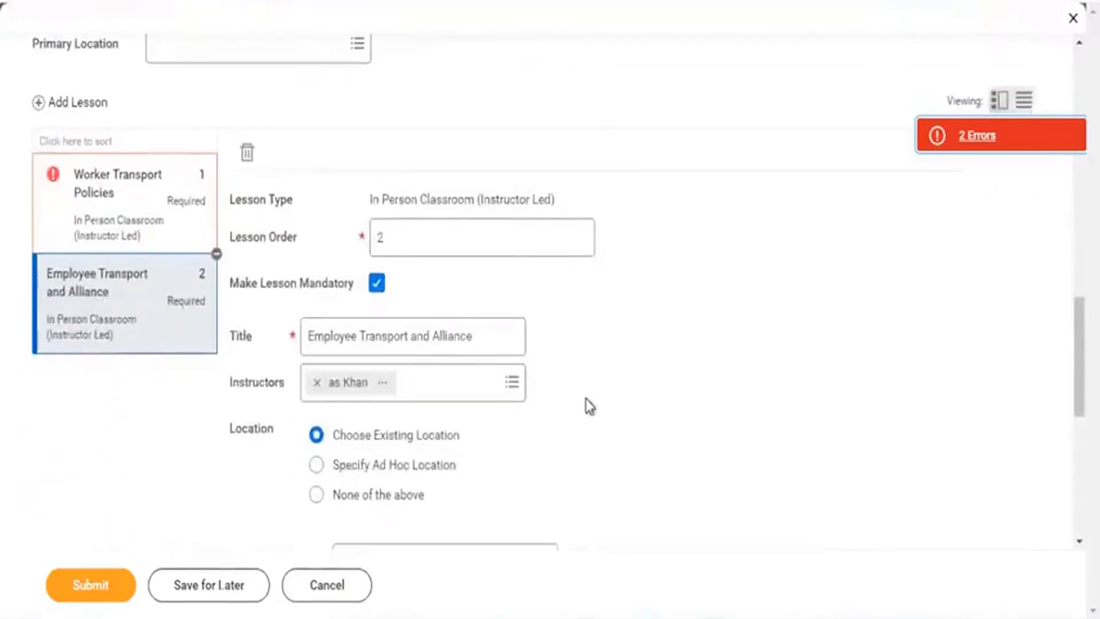
Set the Worker Transport Policies lesson to an existing location, starting 03/19/2024 and ending 03/20/2024, and submit the course offering.
left_click(126, 203)
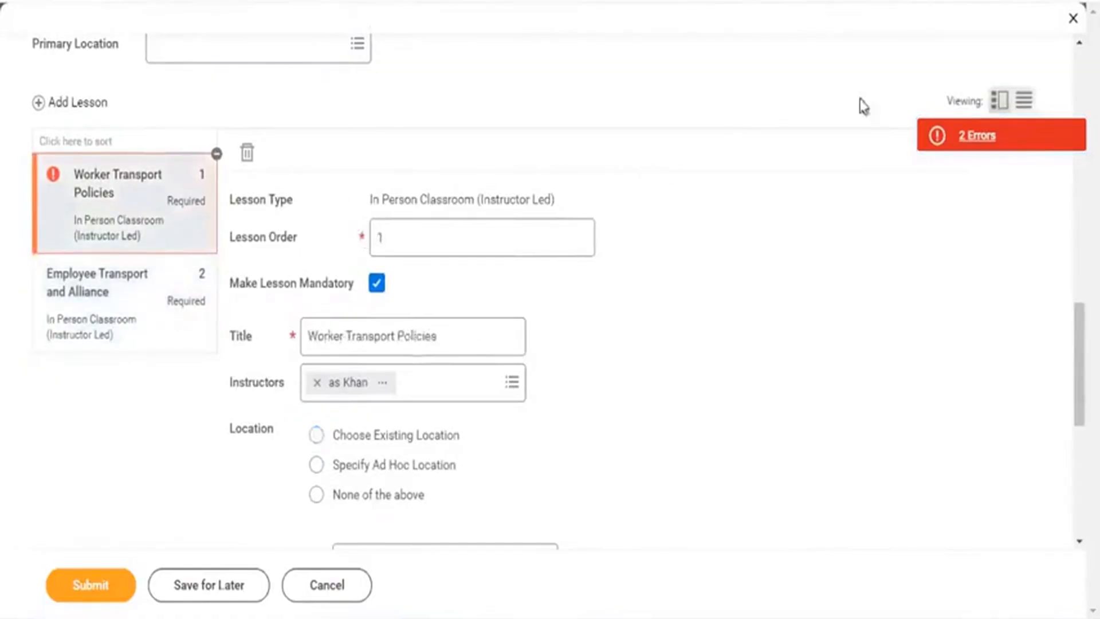
left_click(316, 435)
left_click_drag(1080, 364, 1080, 402)
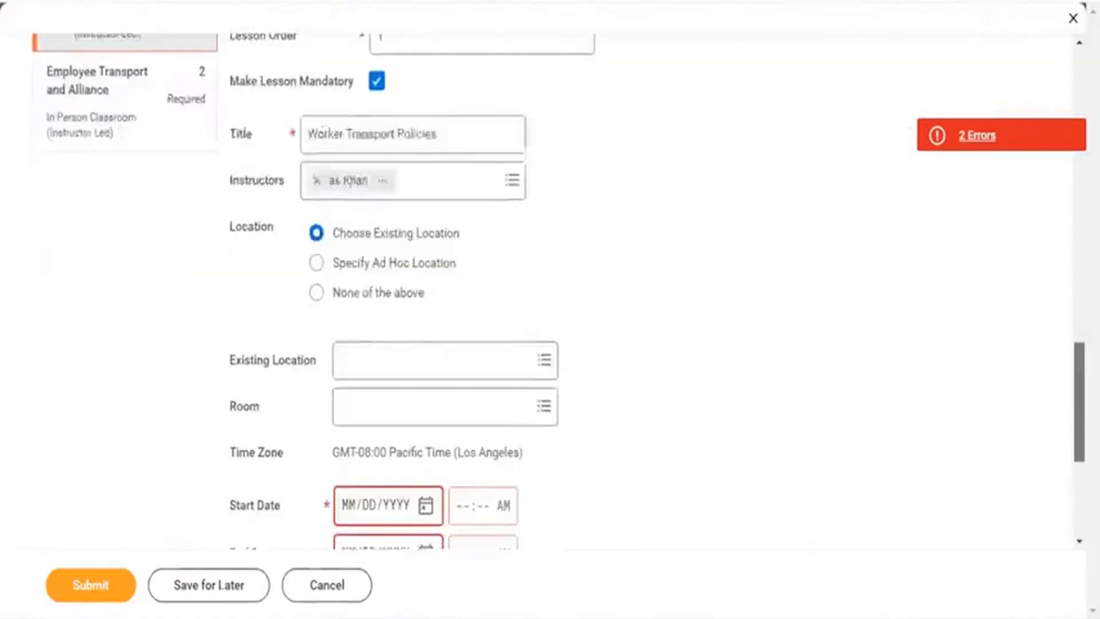
scroll(601, 282, "down", 3)
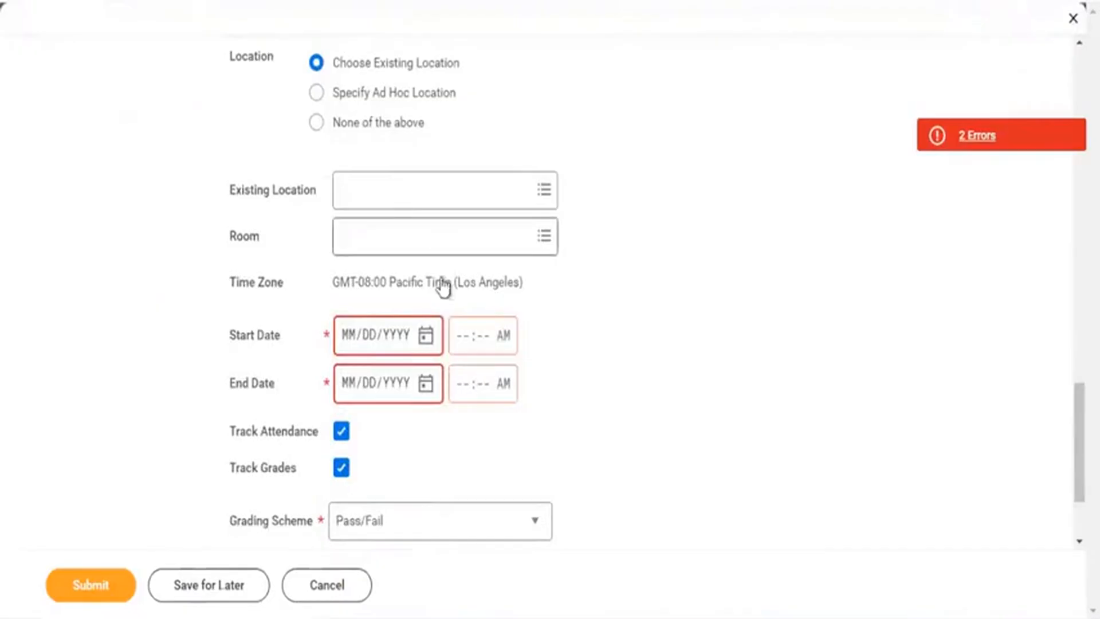
left_click(434, 346)
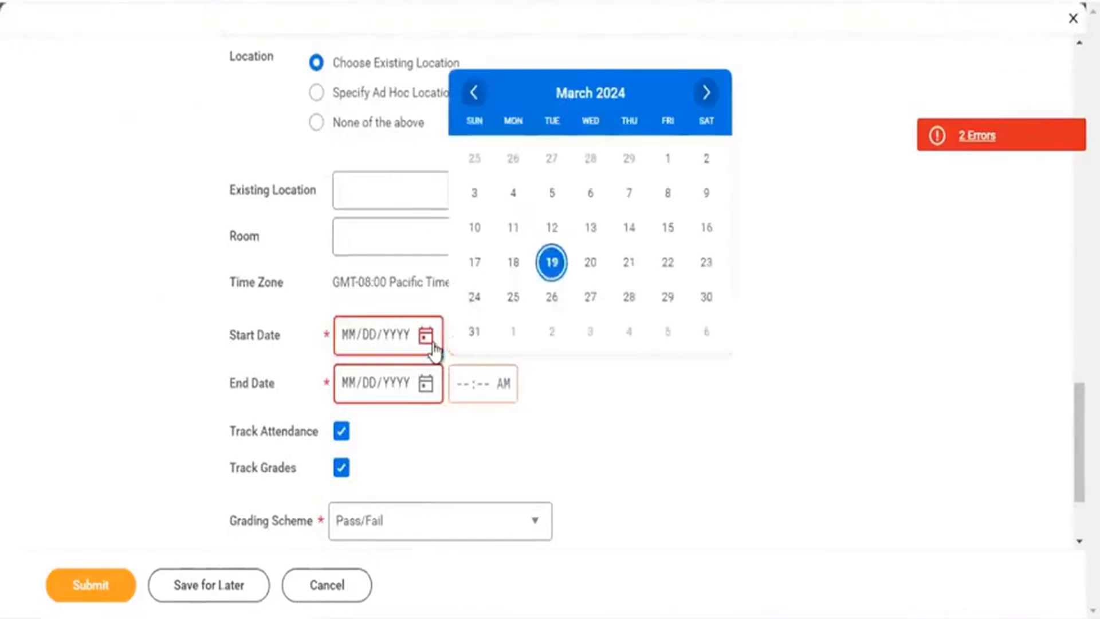
left_click(552, 262)
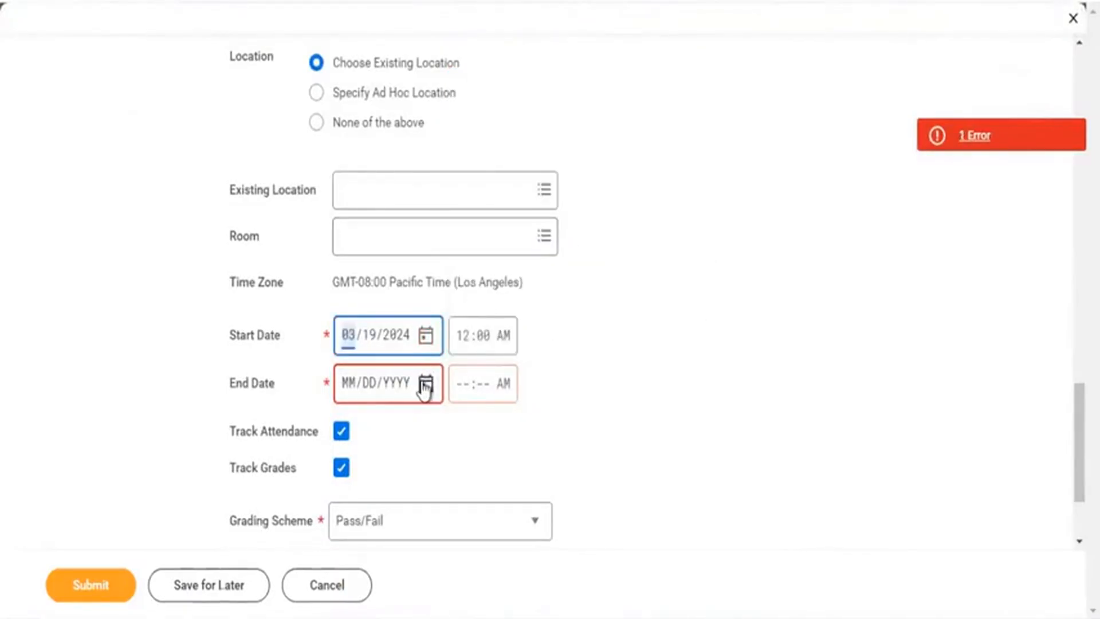
left_click(425, 385)
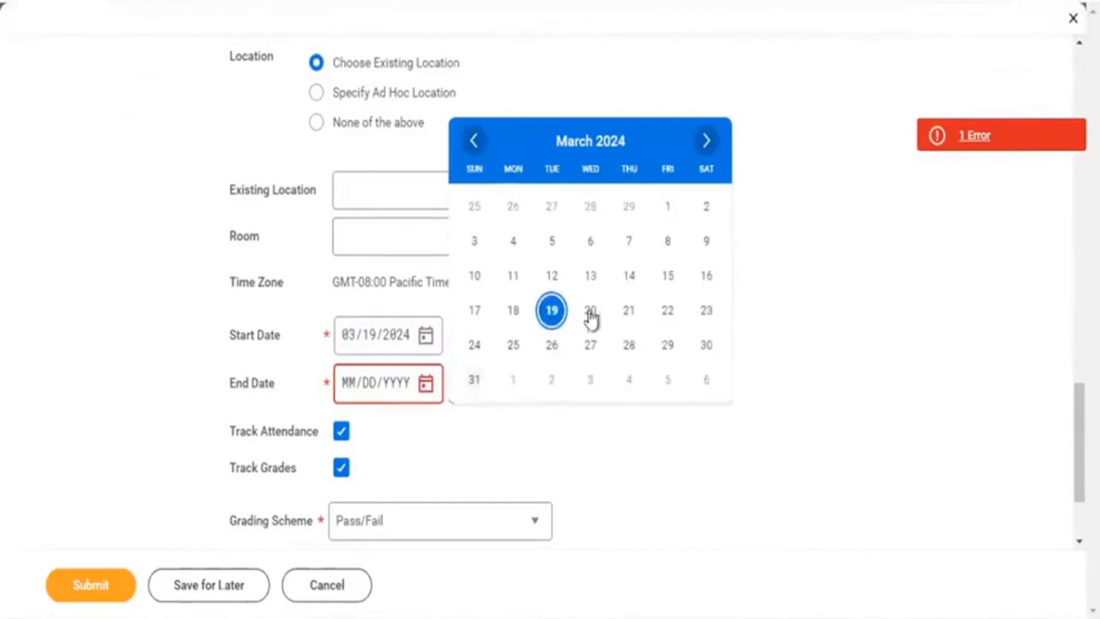
left_click(590, 311)
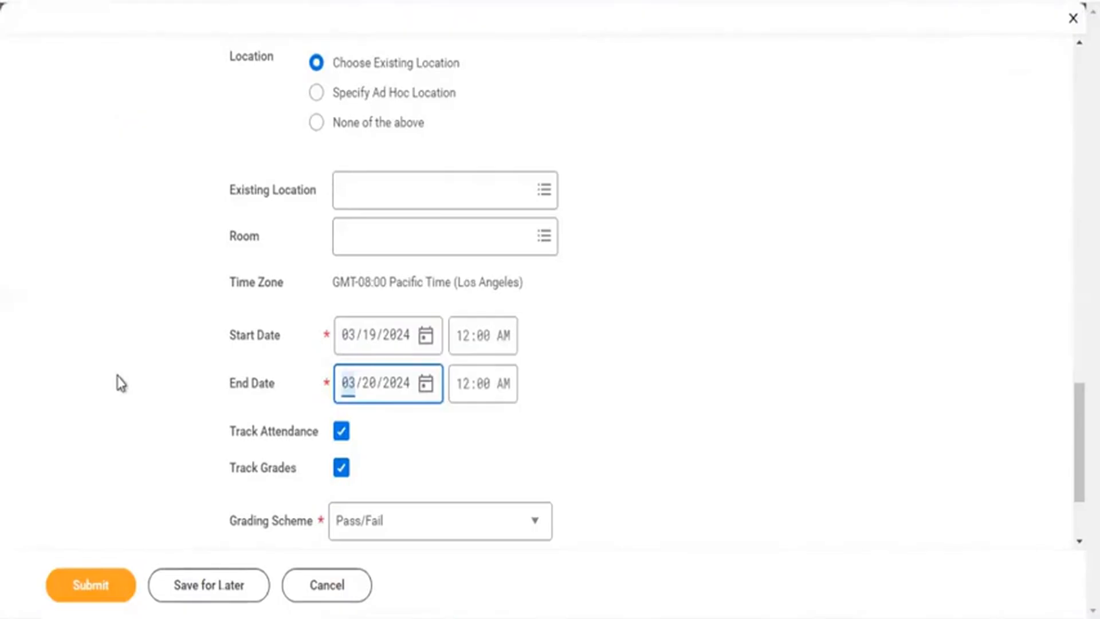
left_click(98, 586)
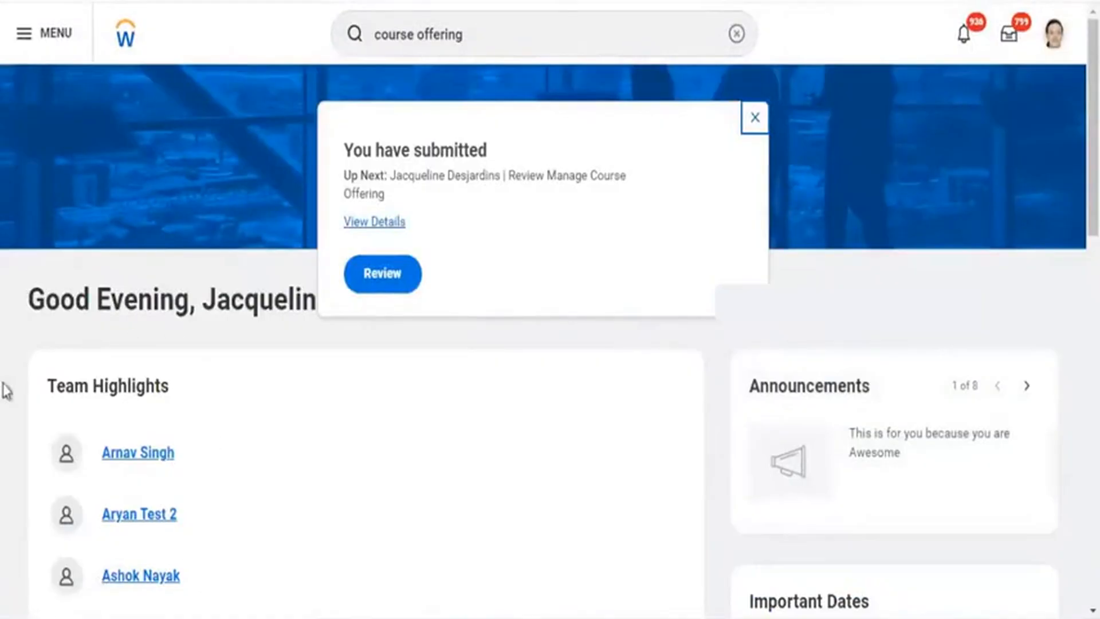
Open the details of the submitted course offering event and review its process history.
left_click(373, 223)
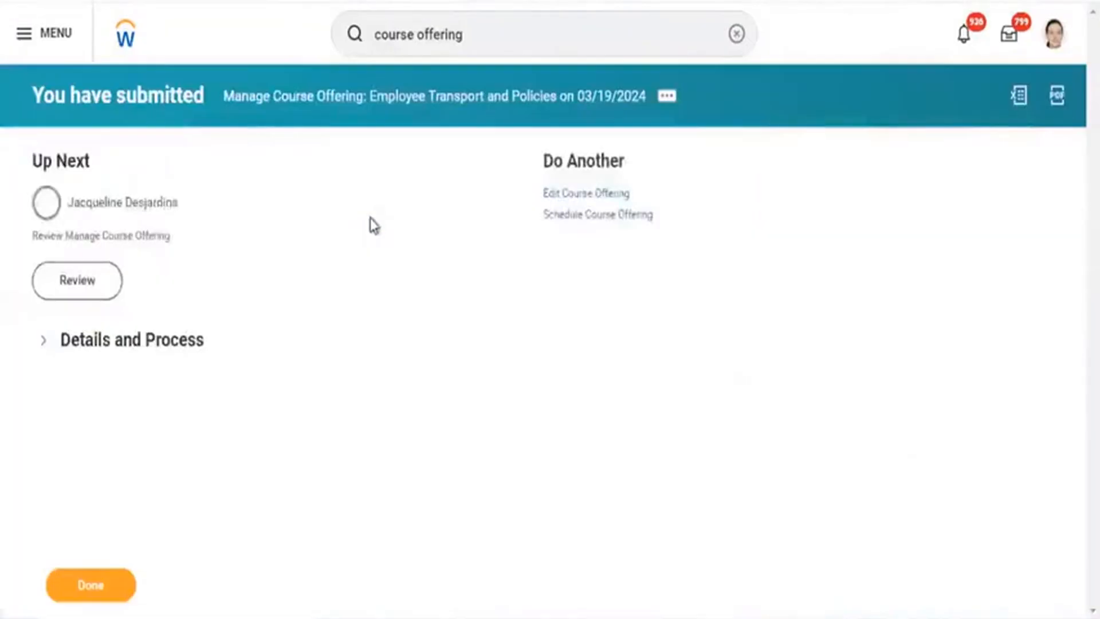
left_click(135, 341)
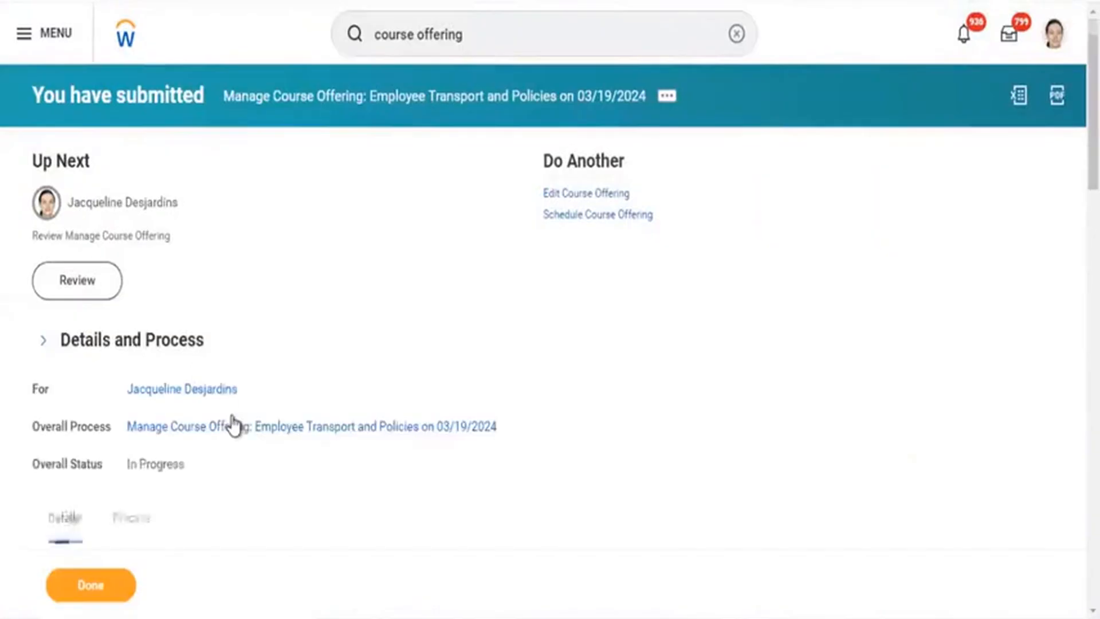
left_click(129, 523)
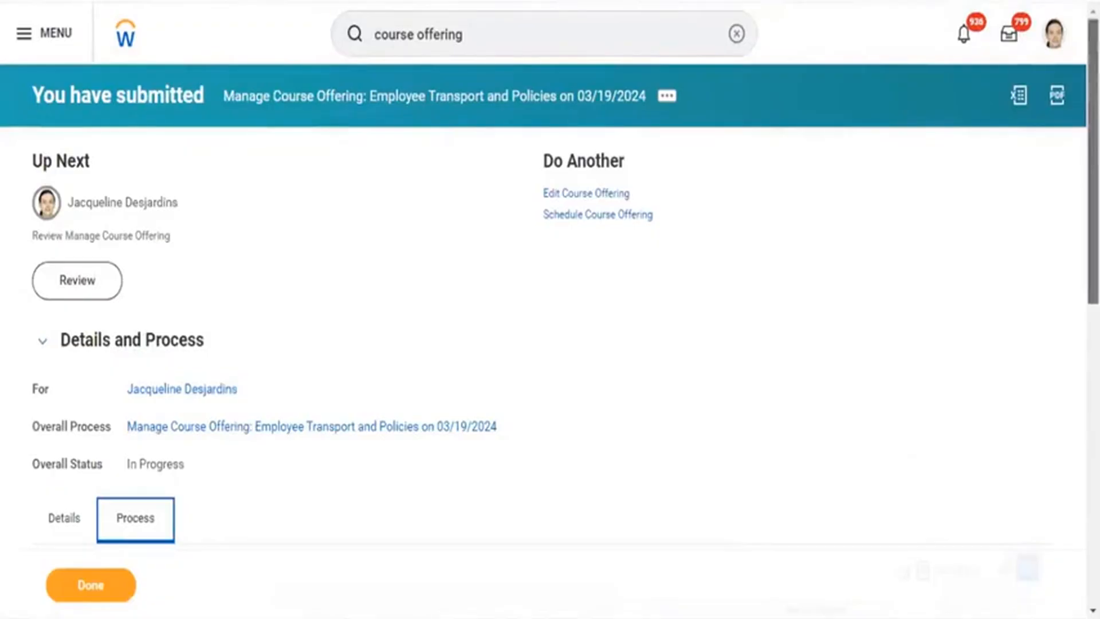
scroll(550, 309, "down", 9)
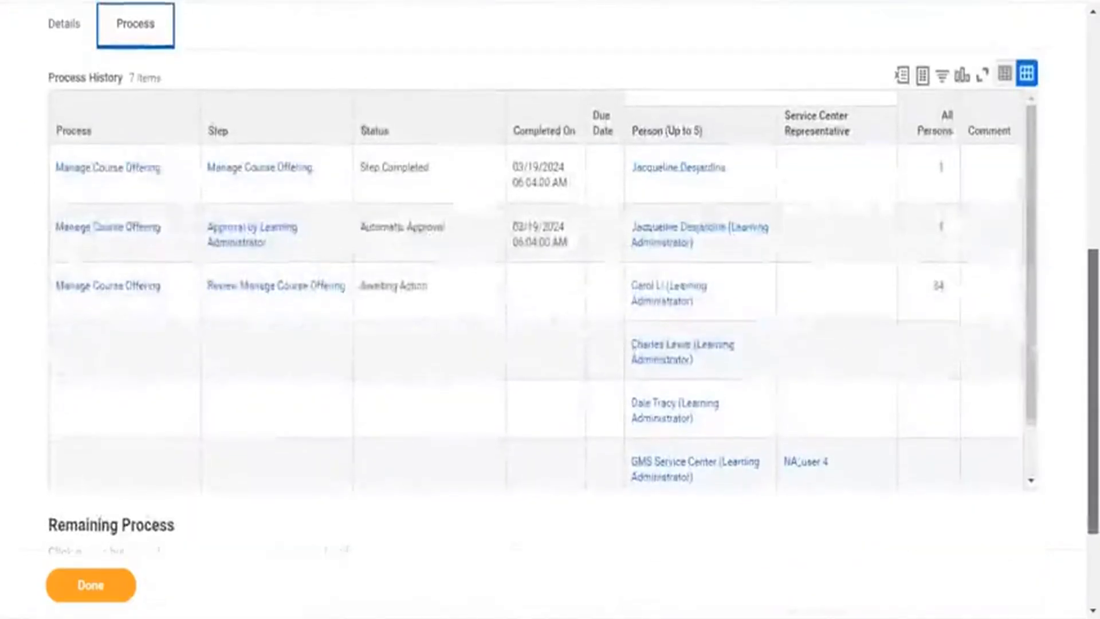
scroll(964, 246, "down", 1)
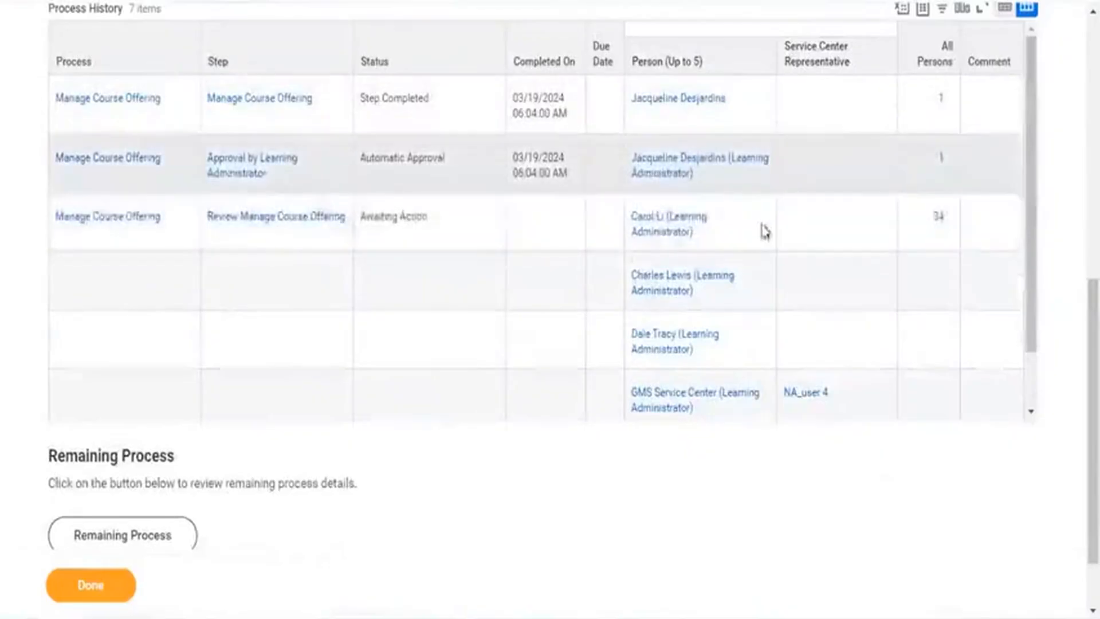
Start a proxy session as the first learning administrator listed for the Review Manage Course Offering step.
left_click(706, 234)
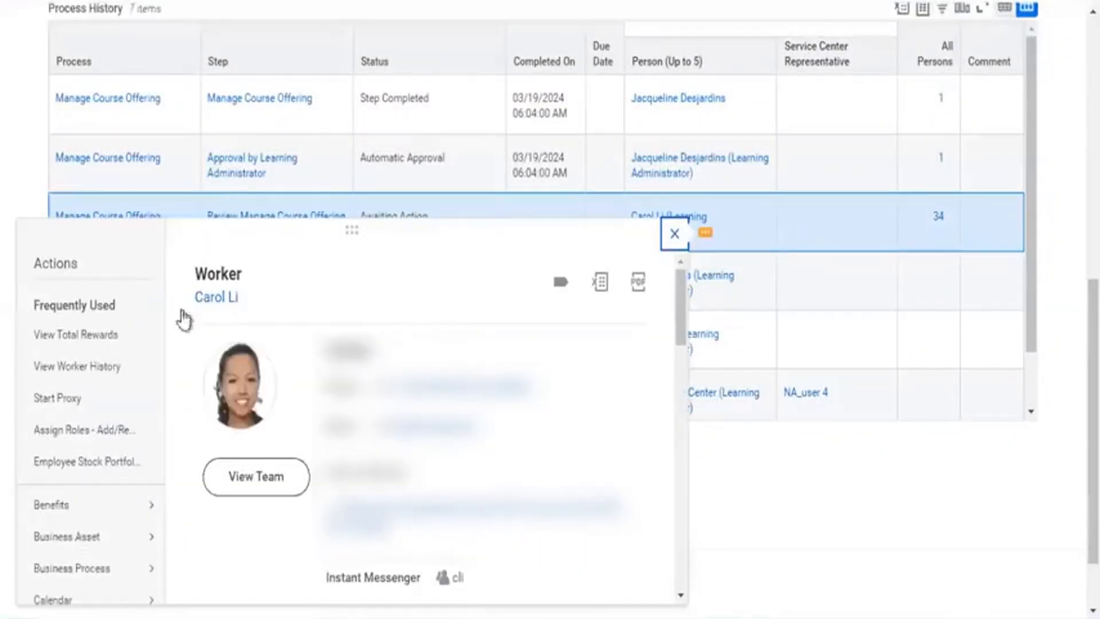
left_click(55, 400)
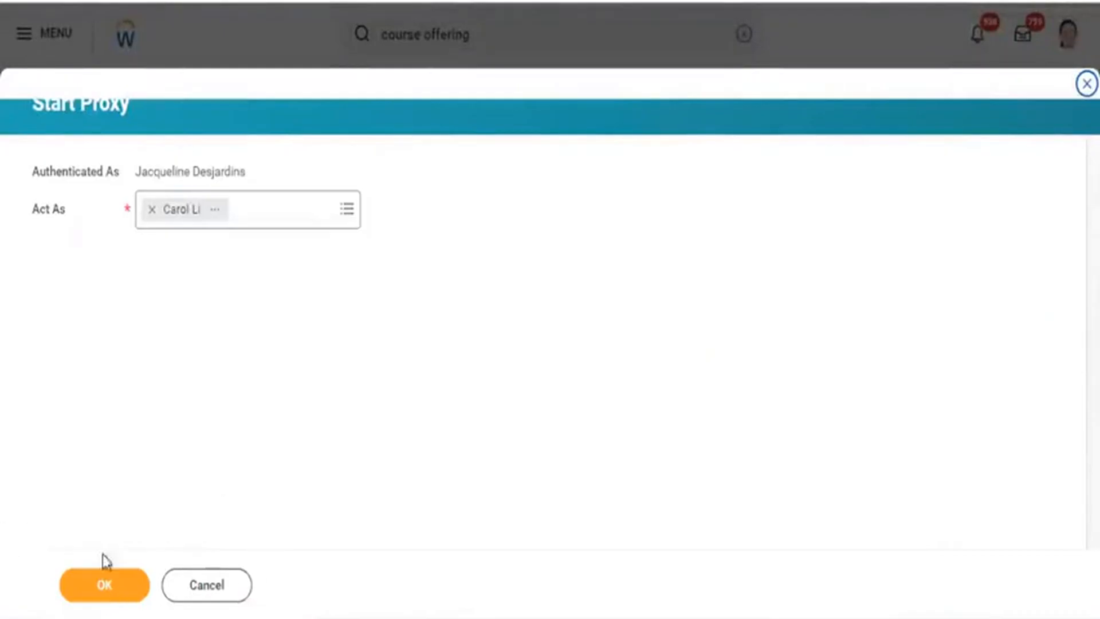
left_click(102, 588)
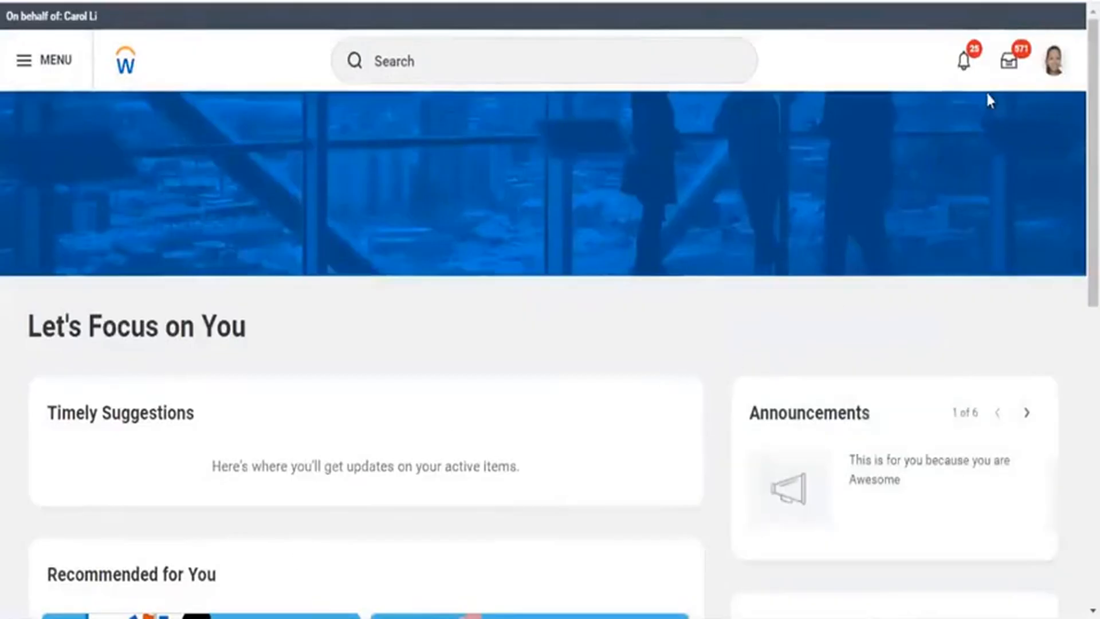
Approve the Manage Course Offering task for Employee Transport and Policies from the administrator's task inbox.
left_click(1008, 65)
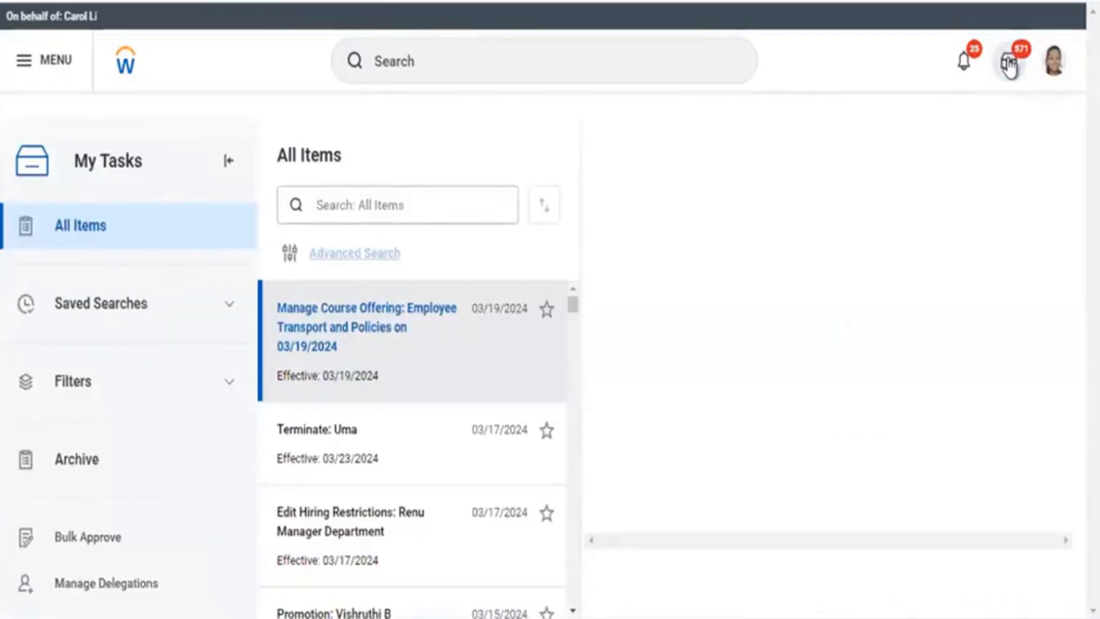
scroll(1041, 287, "down", 5)
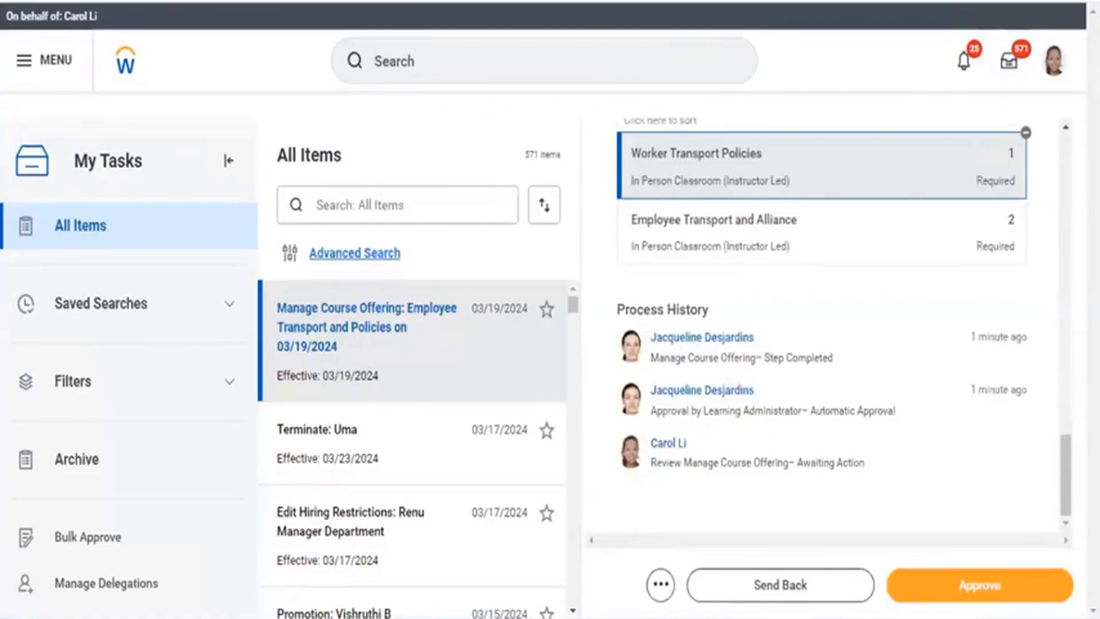
left_click(1005, 586)
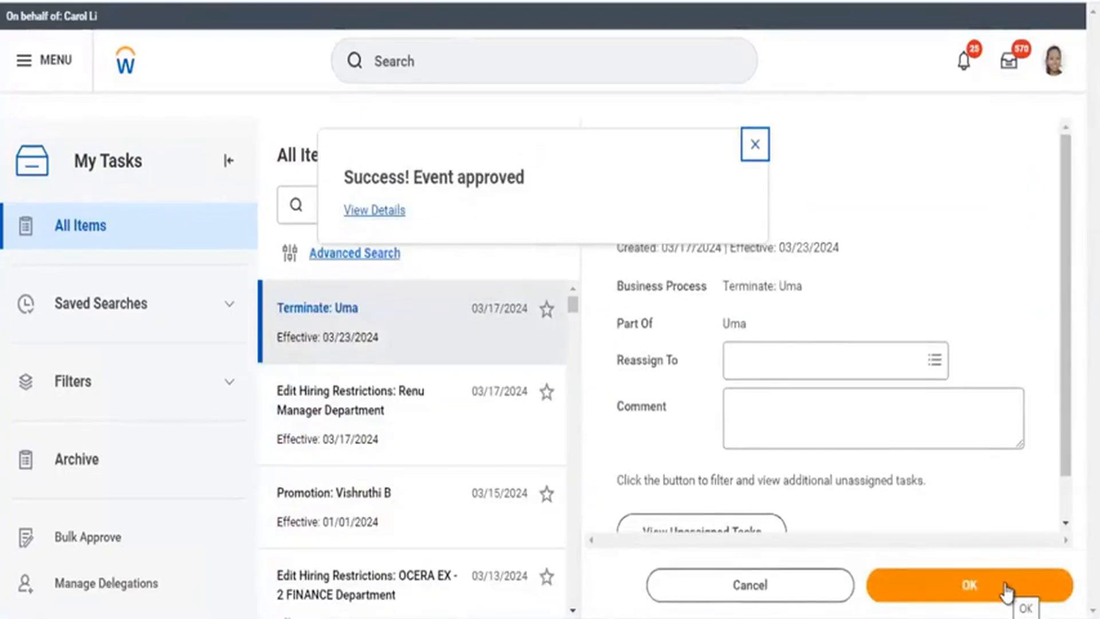
left_click(1005, 584)
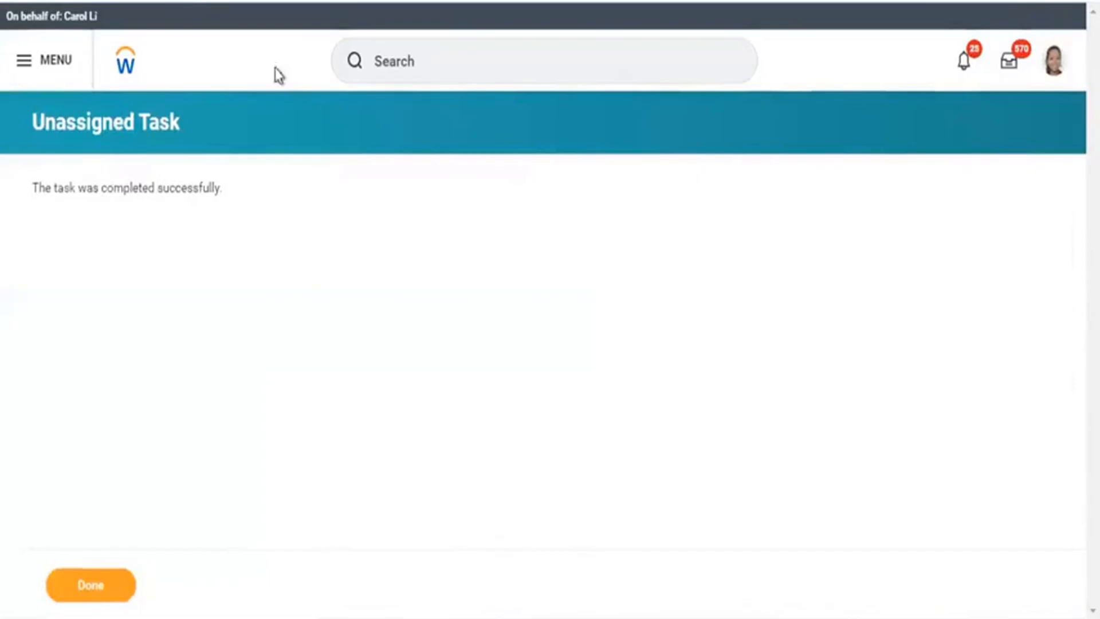
Find the approved Employee Transport and Policies offering among the archived tasks and review its process history.
left_click(124, 57)
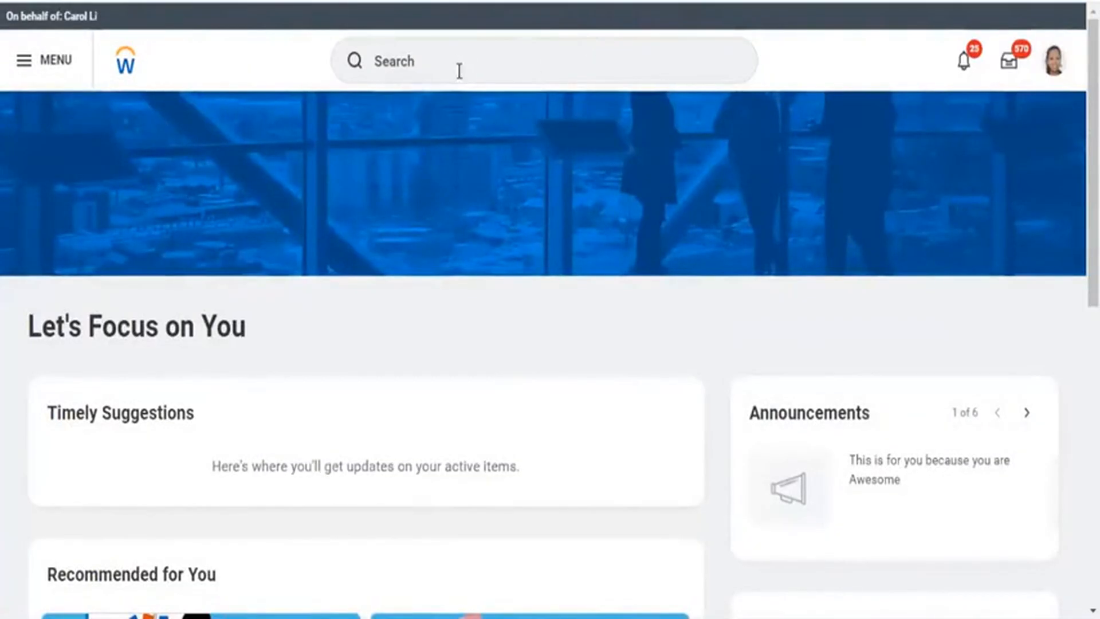
left_click(488, 67)
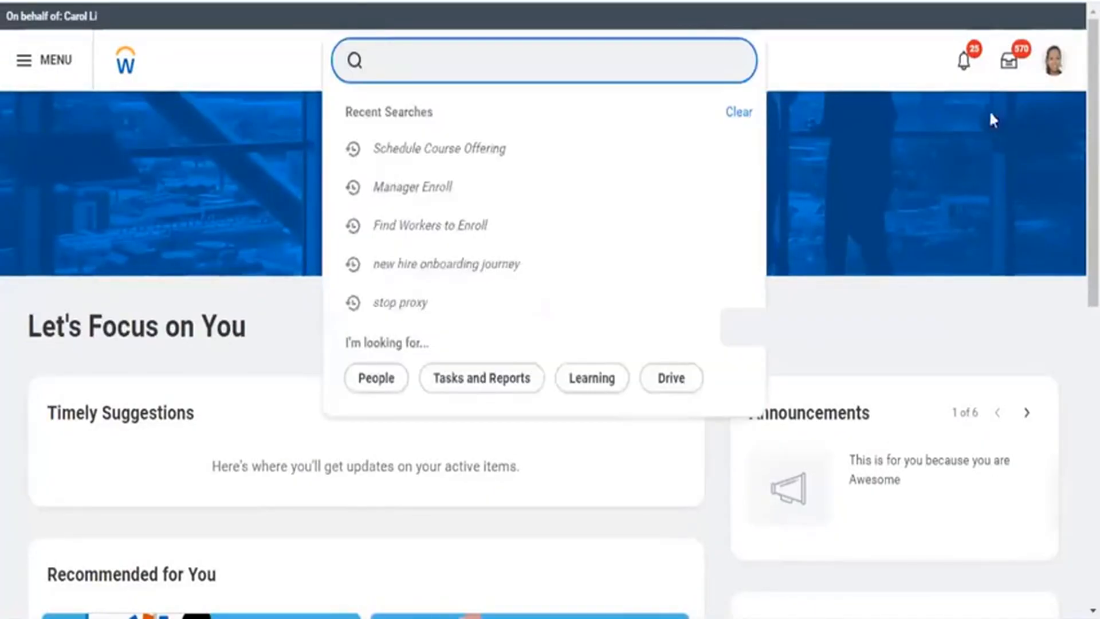
left_click(1024, 66)
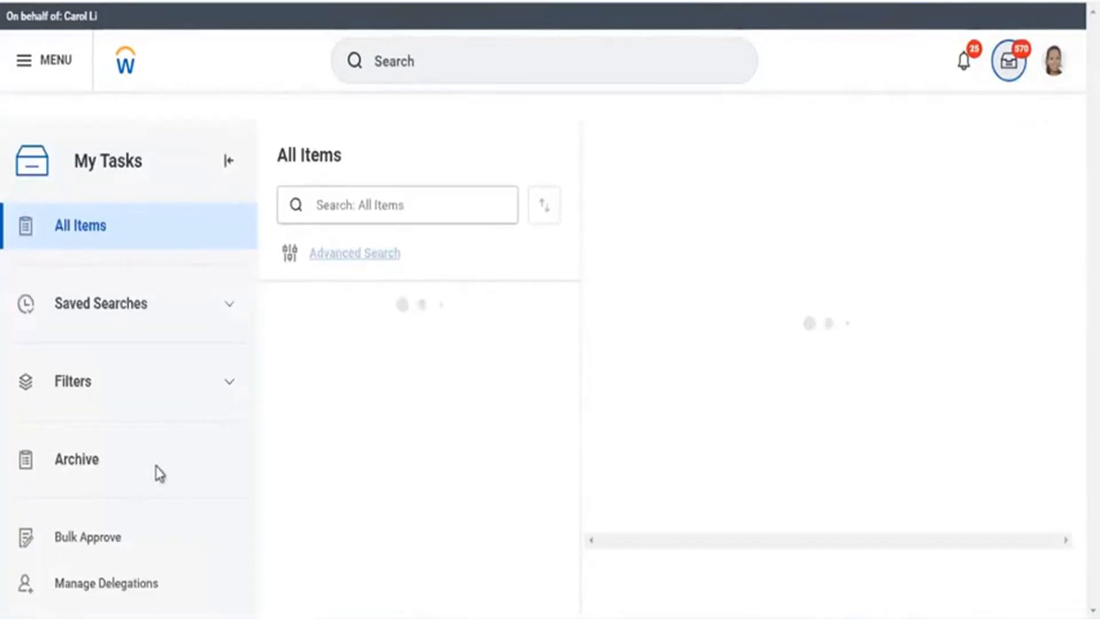
left_click(148, 469)
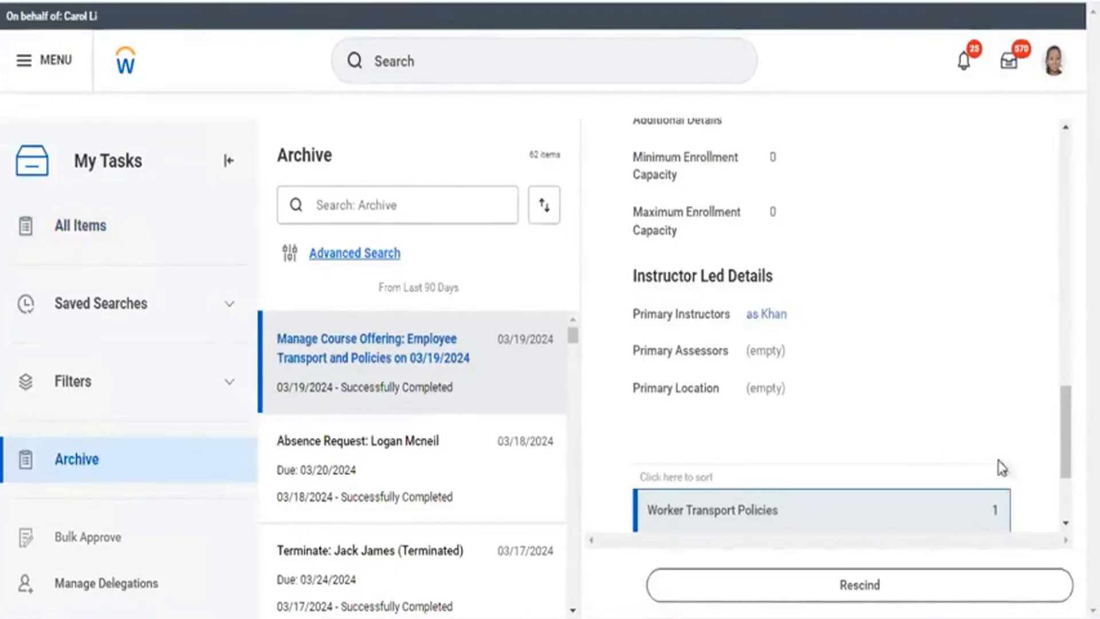
left_click_drag(1064, 427, 1019, 235)
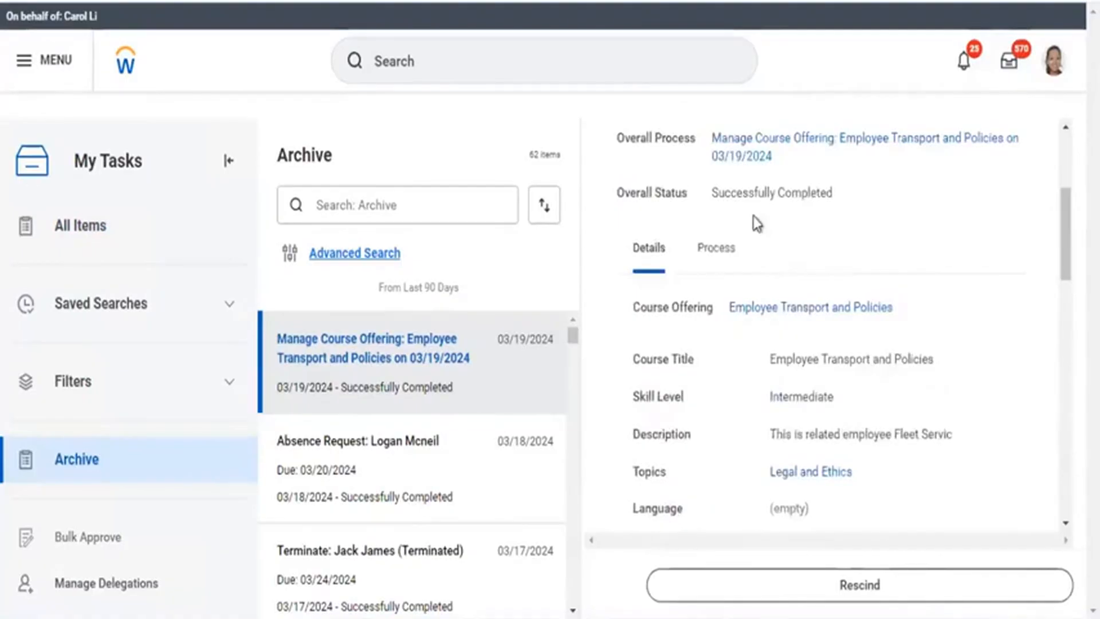
left_click(709, 260)
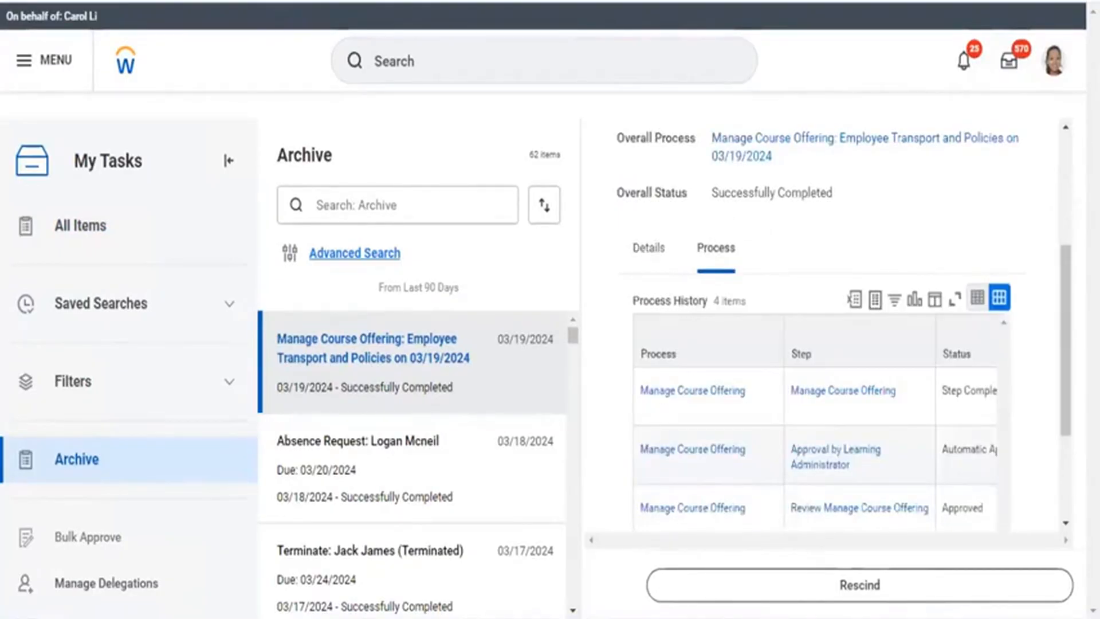
scroll(859, 344, "down", 3)
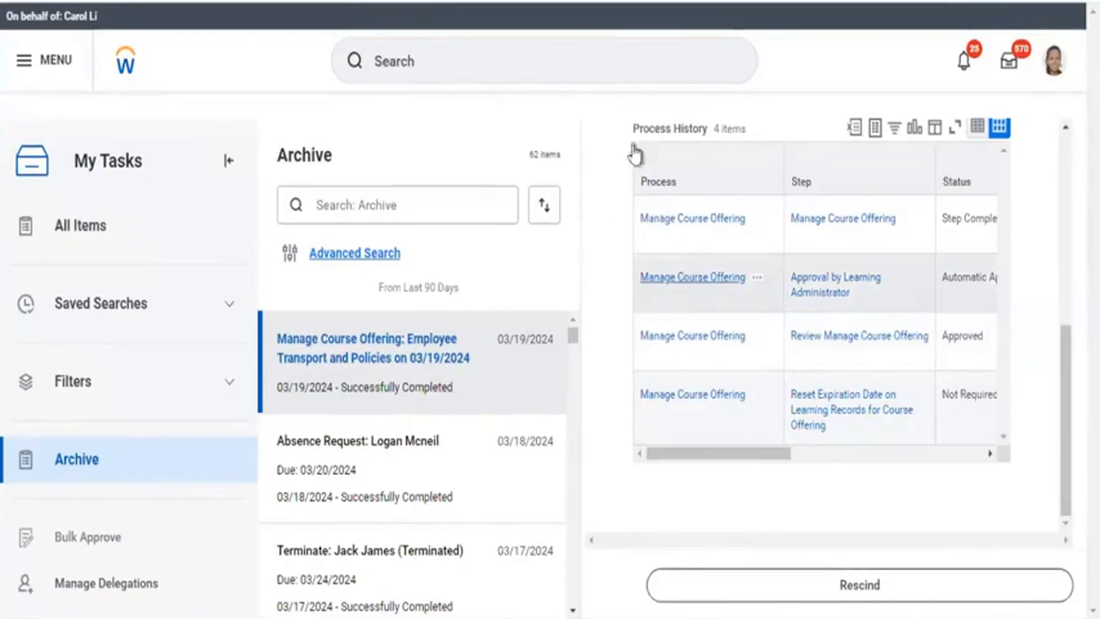
Find the Stop Proxy task, end the proxy session and decline to restore the recovered session.
left_click(574, 54)
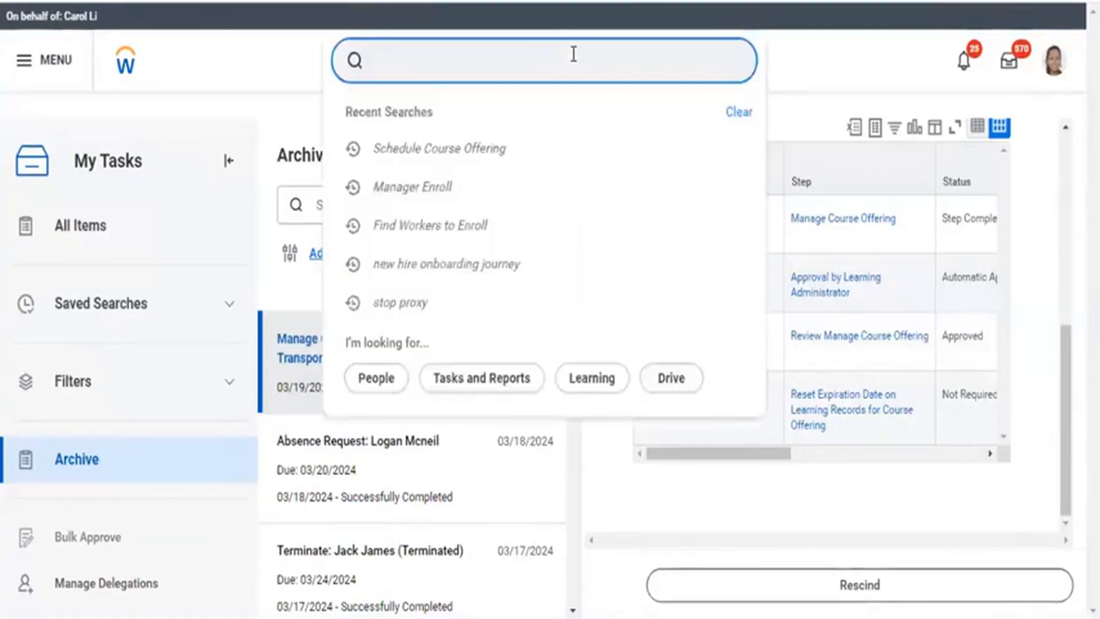
type("stop proxy")
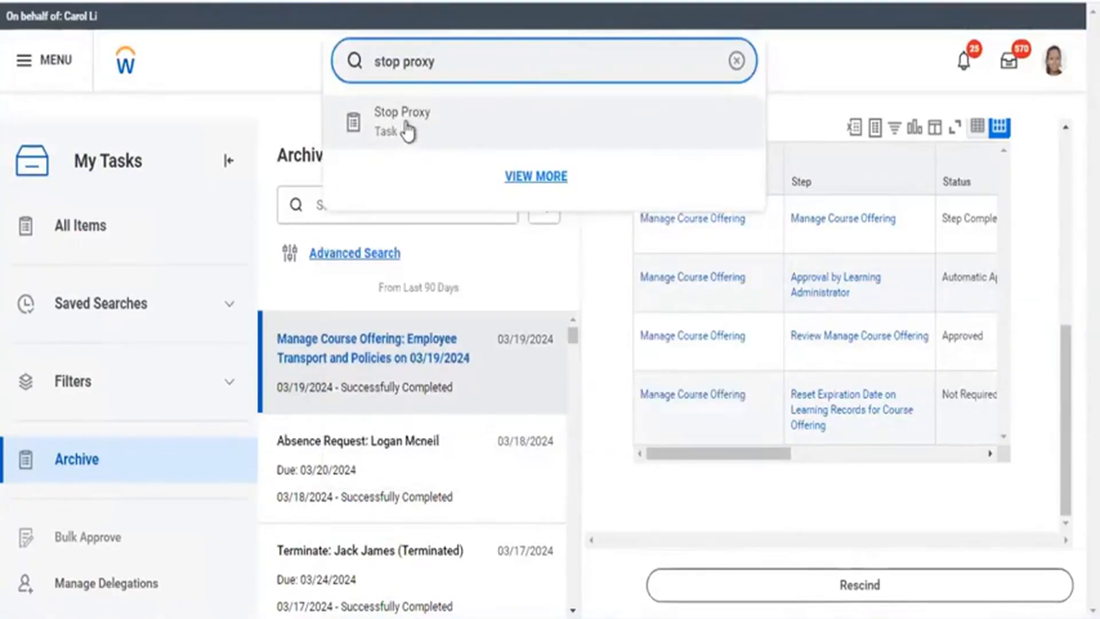
left_click(408, 130)
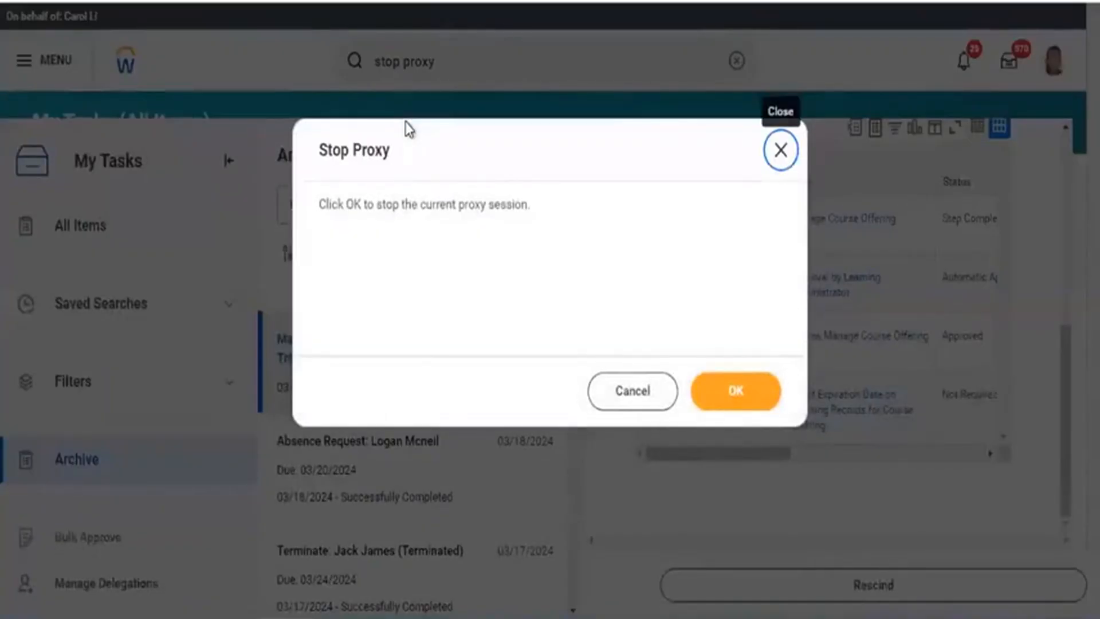
left_click(734, 396)
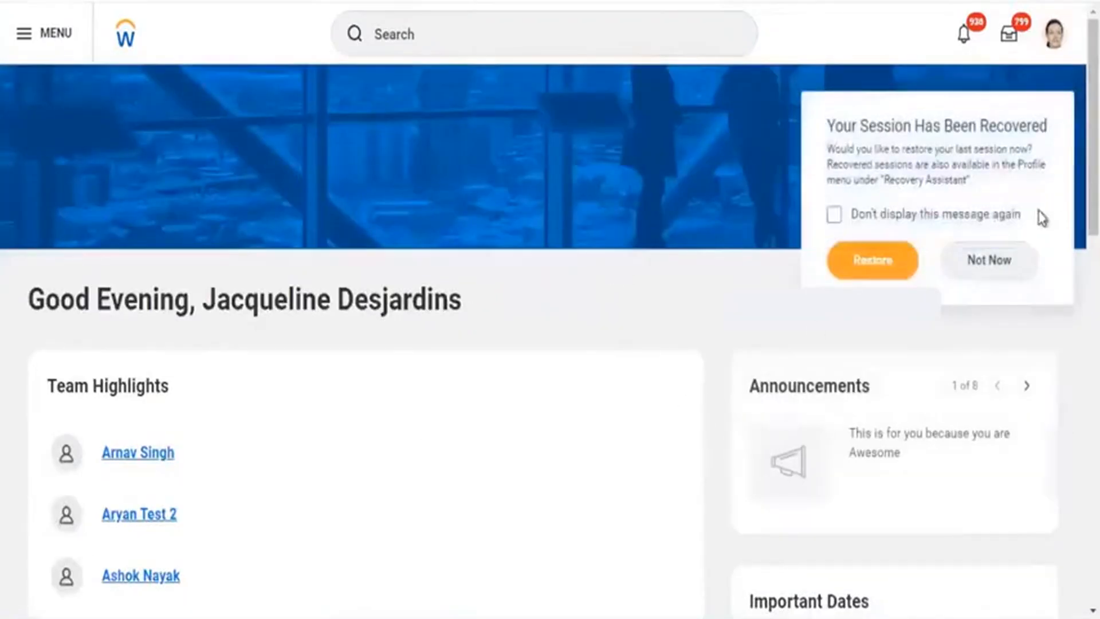
left_click(988, 259)
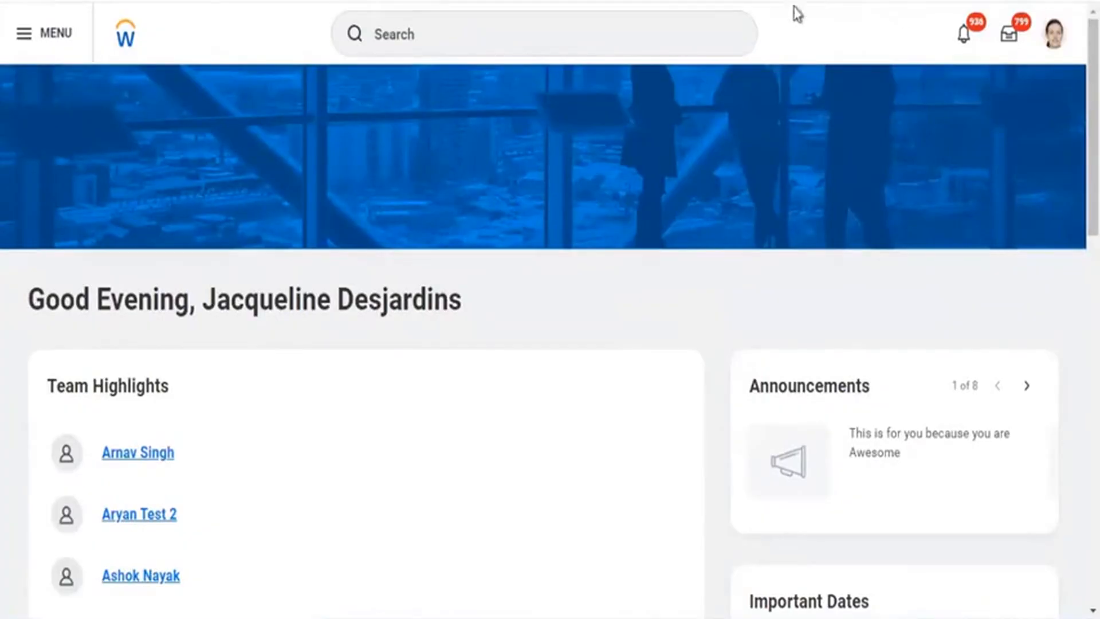
left_click(693, 25)
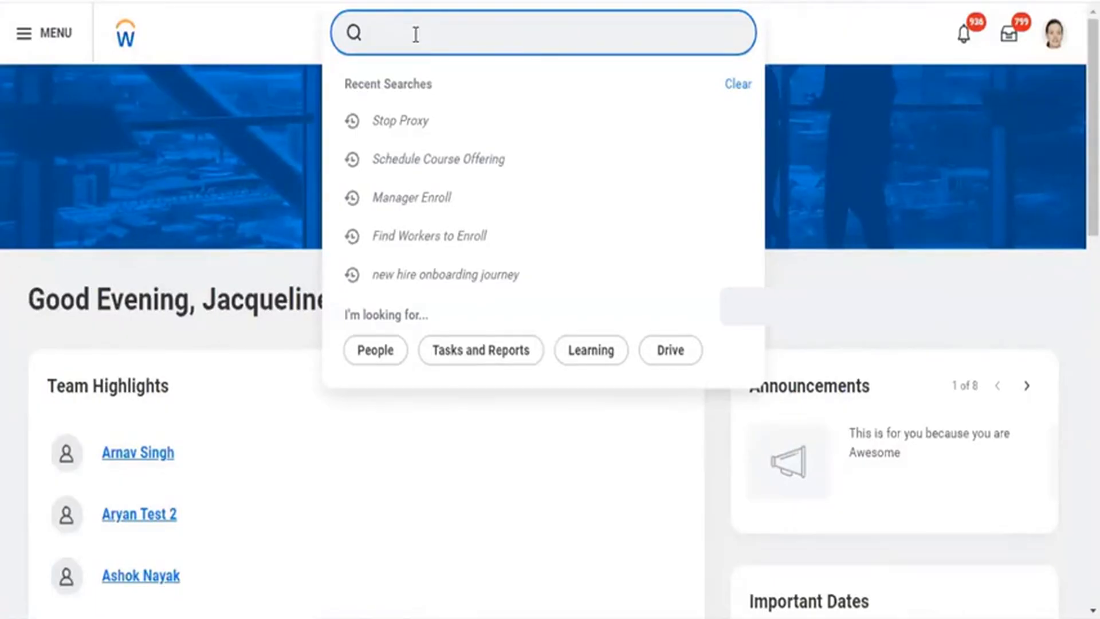
type("crea")
key("BackSpace")
key("BackSpace")
key("BackSpace")
key("BackSpace")
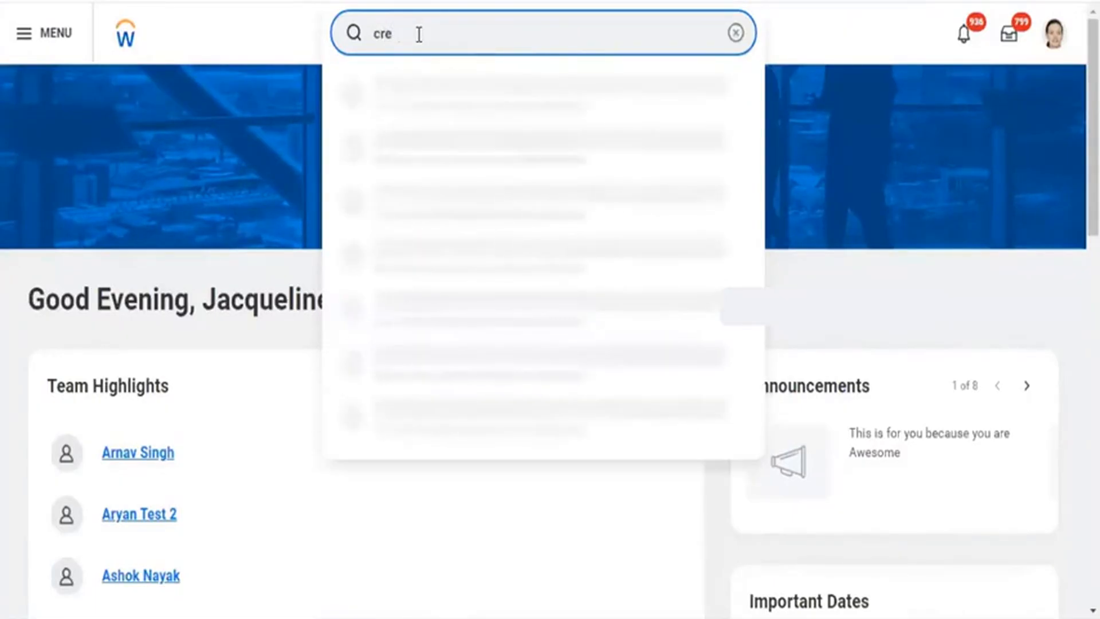
Search for "view camp" and open the View Campaign report.
type("vi")
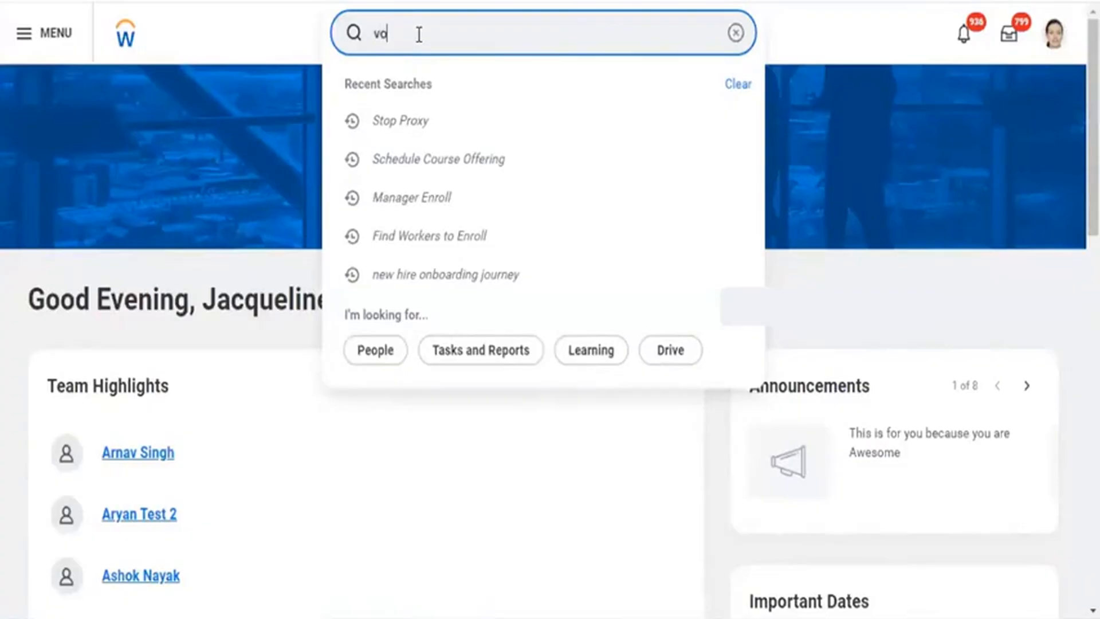
key("BackSpace")
type("iew")
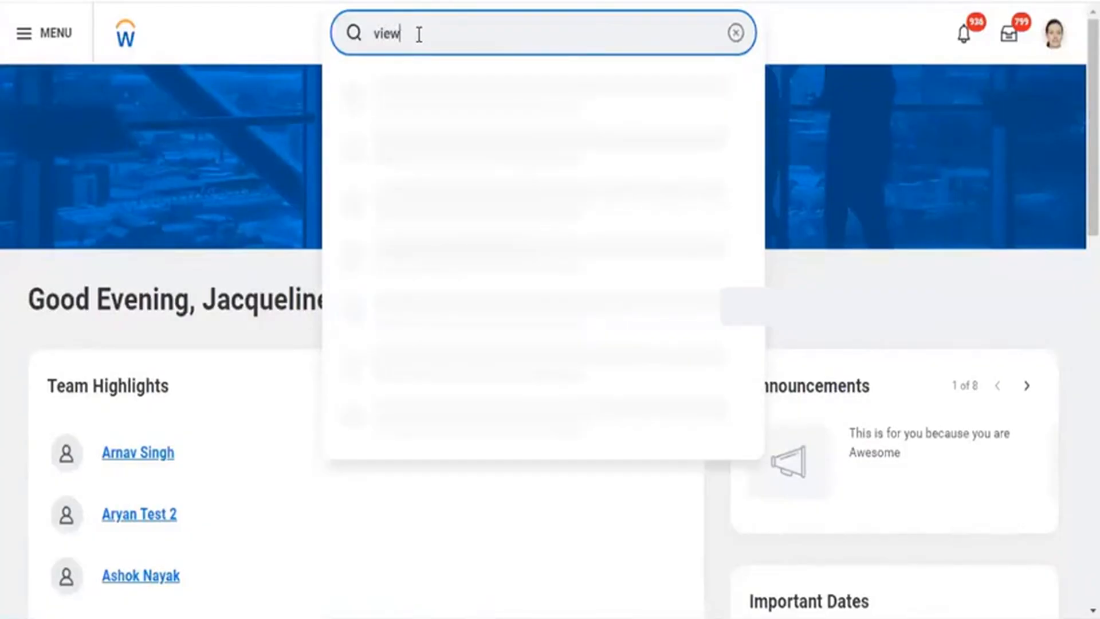
type(" camp")
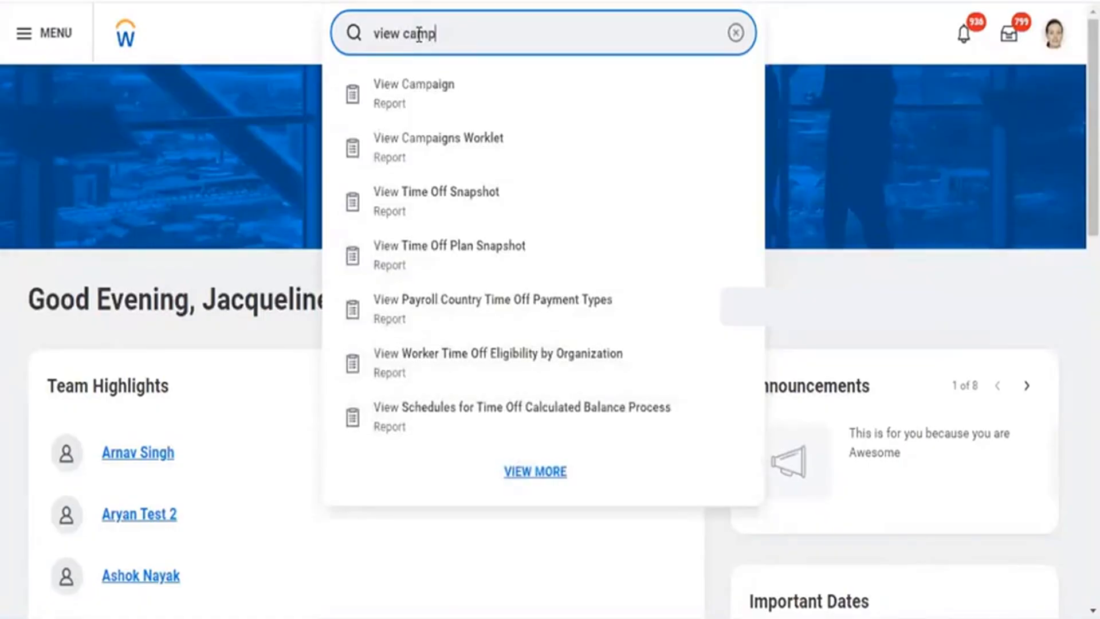
left_click(413, 98)
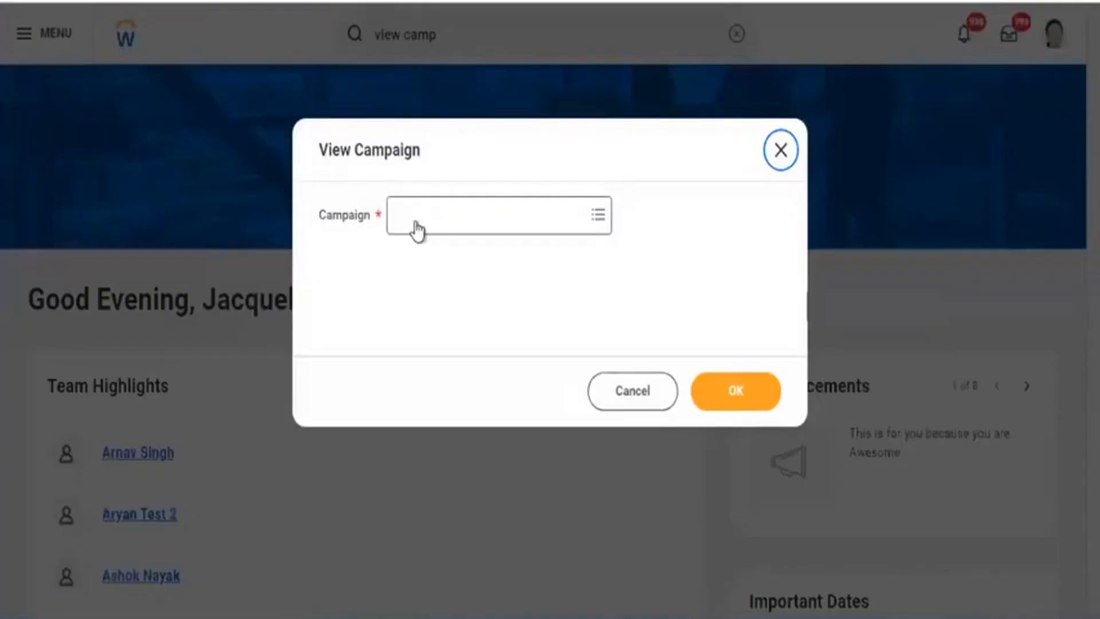
Select Annual Compliance Training from the learning campaigns and view its campaign page.
left_click(413, 221)
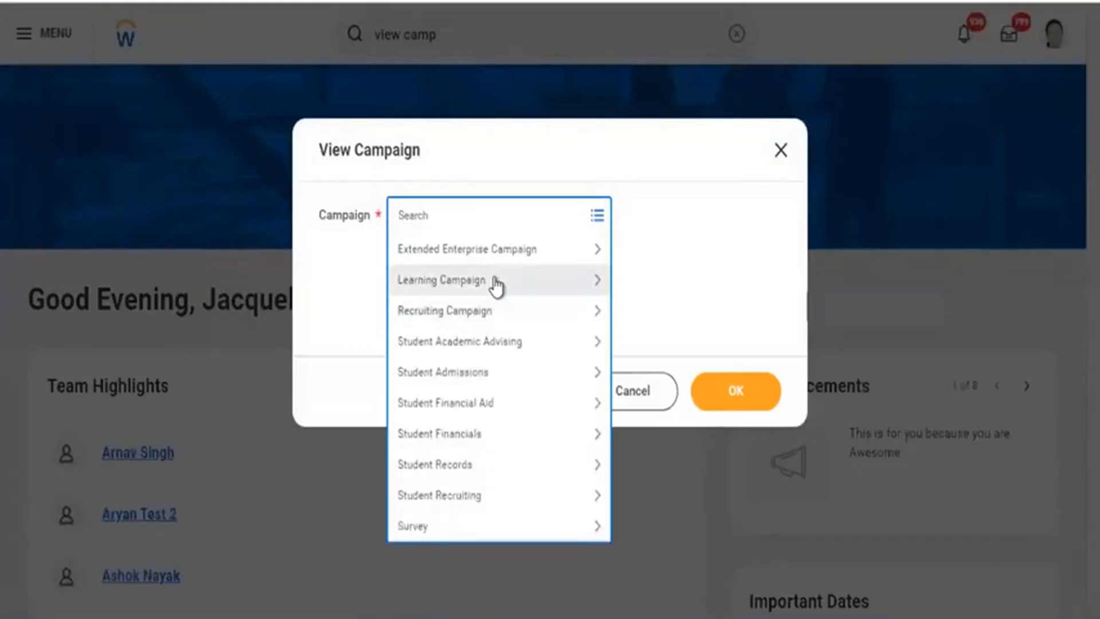
left_click(493, 281)
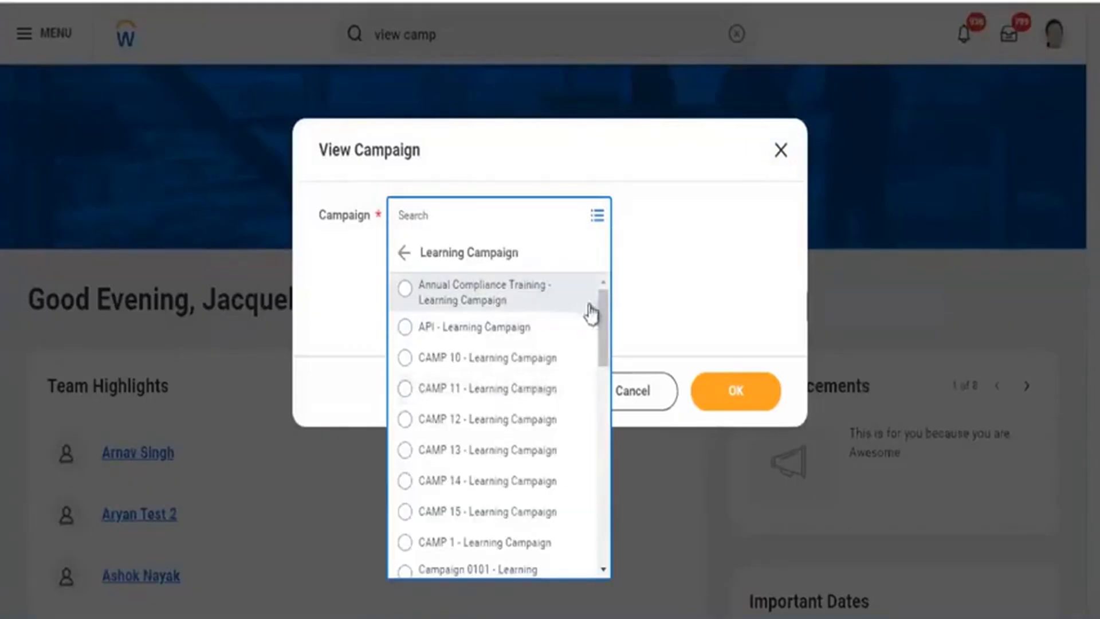
left_click(522, 299)
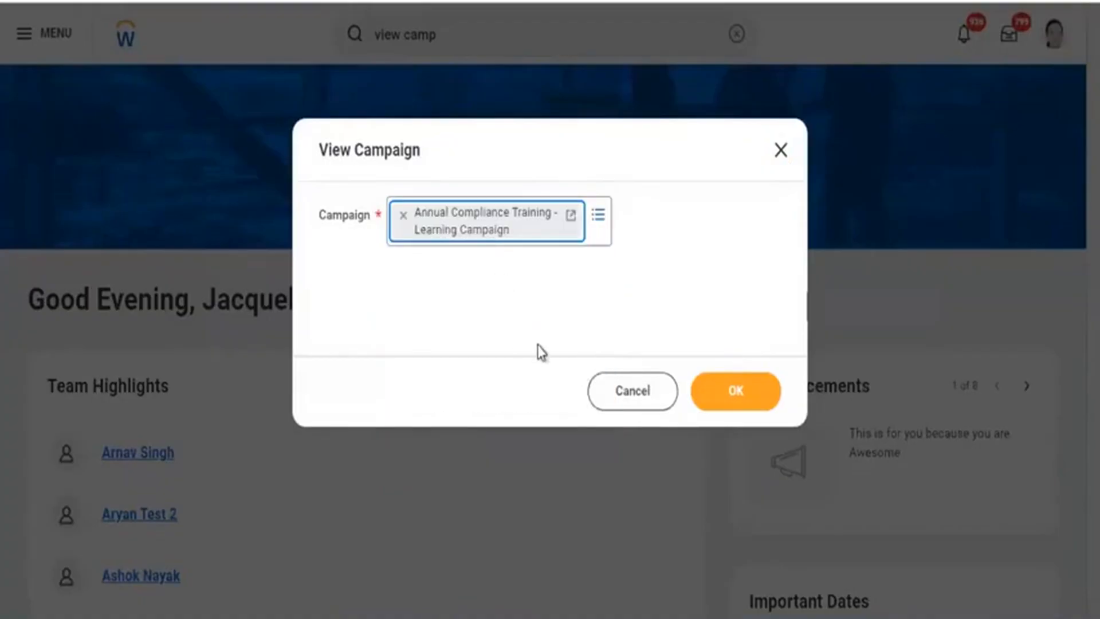
left_click(708, 401)
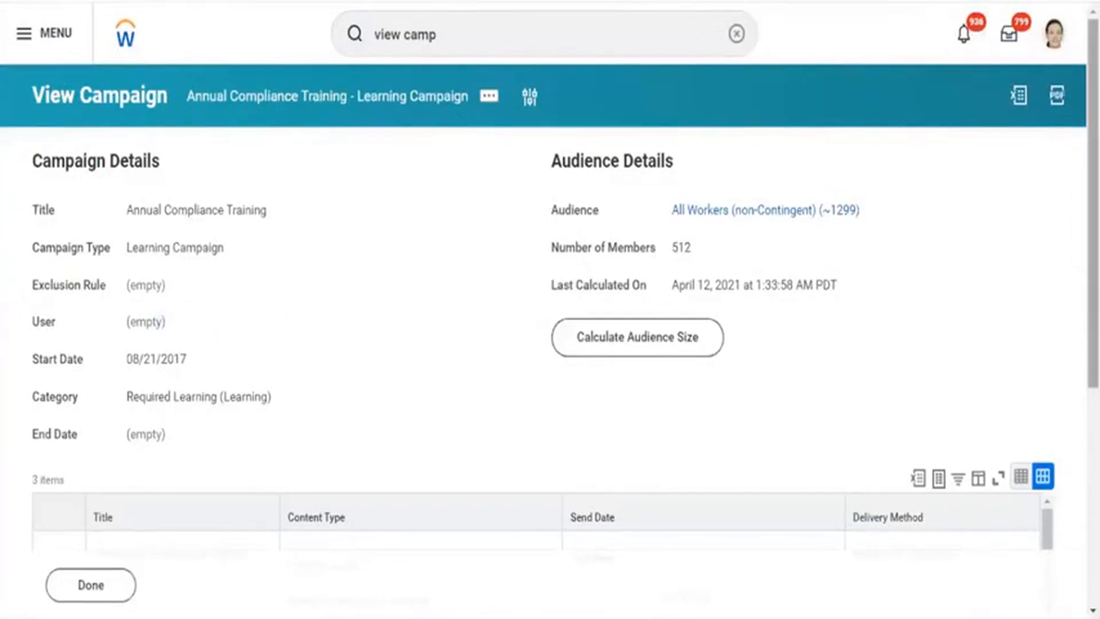
Review the Annual Compliance Training campaign details and preview the related actions of its audience.
scroll(1067, 542, "down", 6)
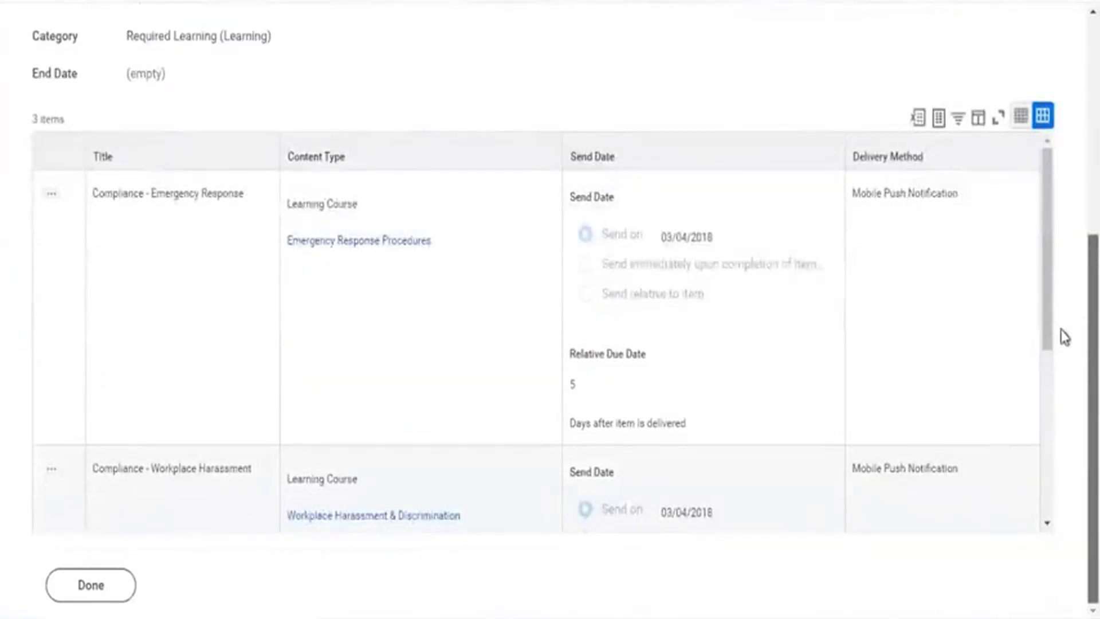
scroll(1068, 310, "up", 6)
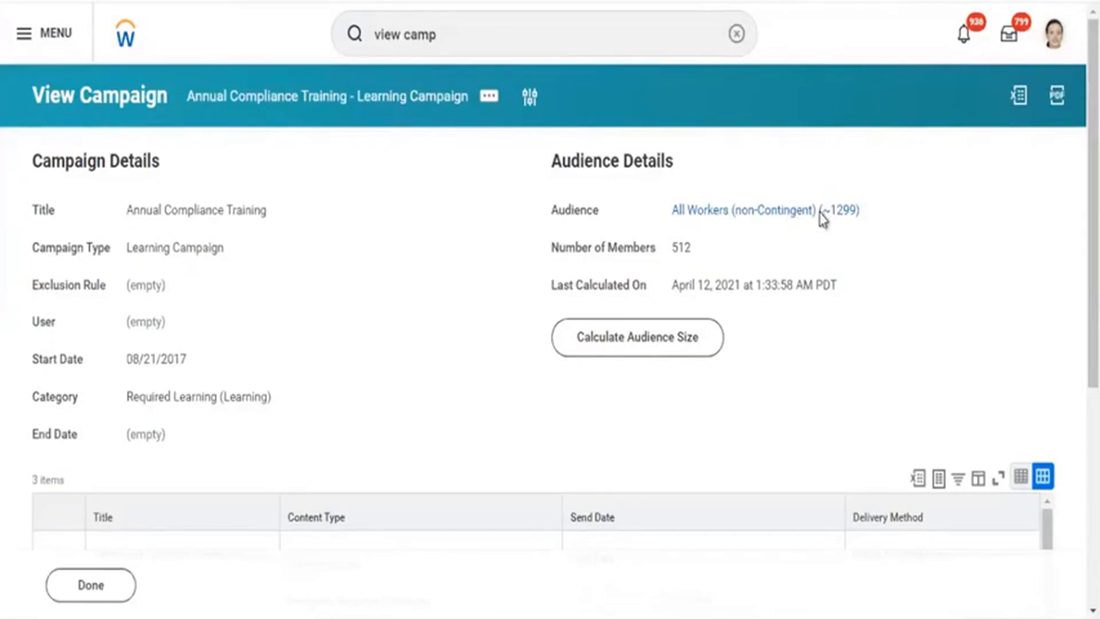
mouse_move(825, 211)
left_click(871, 210)
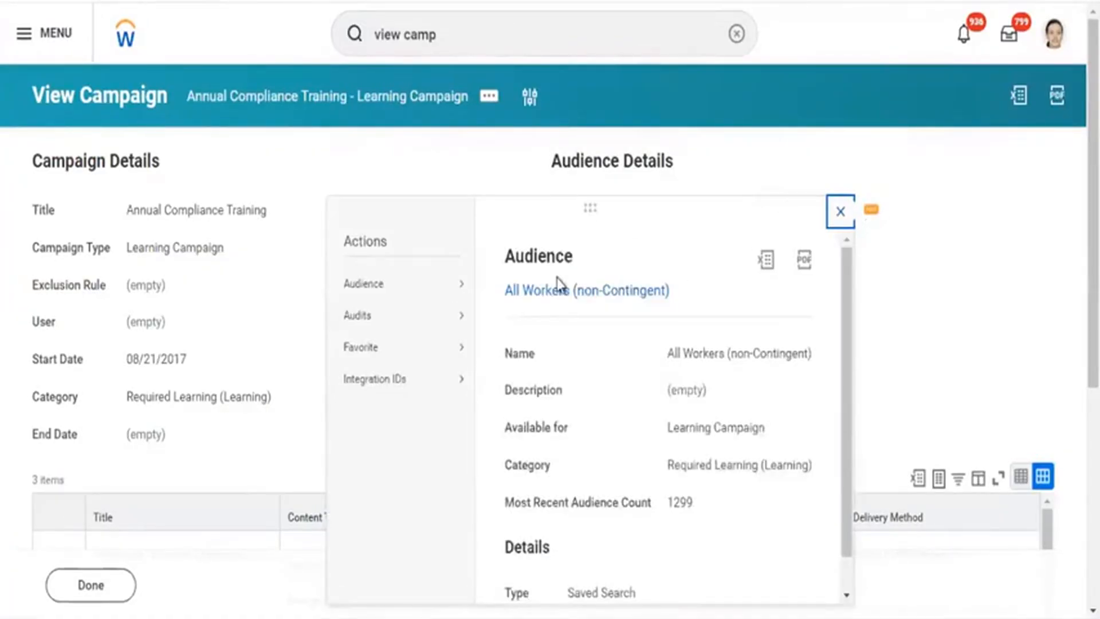
left_click(939, 174)
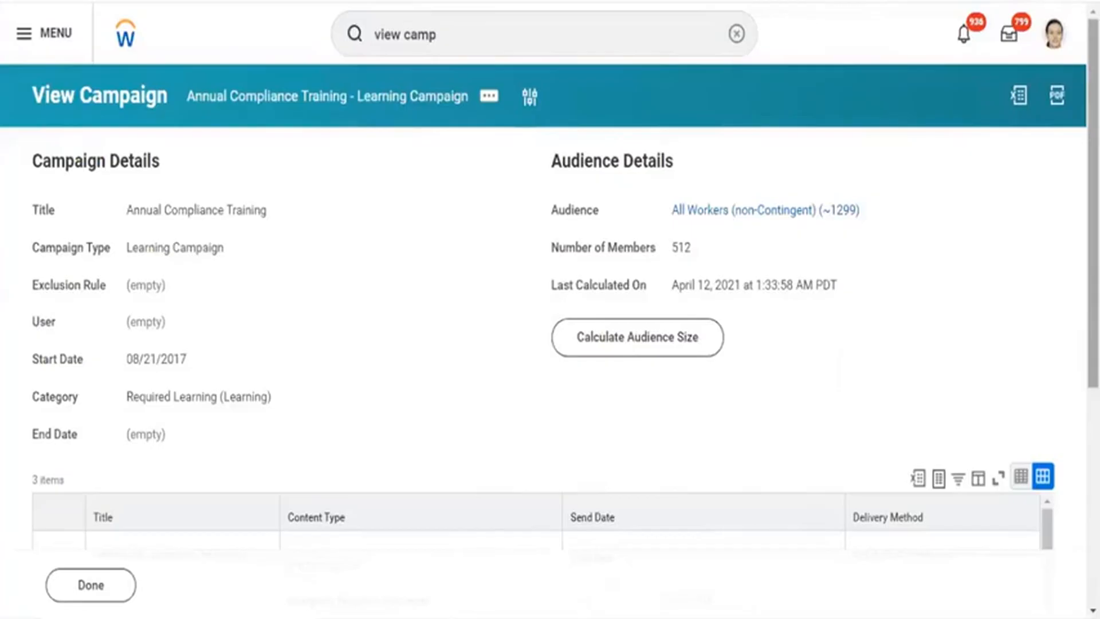
Examine the campaign's items with their content types, send dates, relative due dates and delivery methods.
scroll(550, 309, "down", 5)
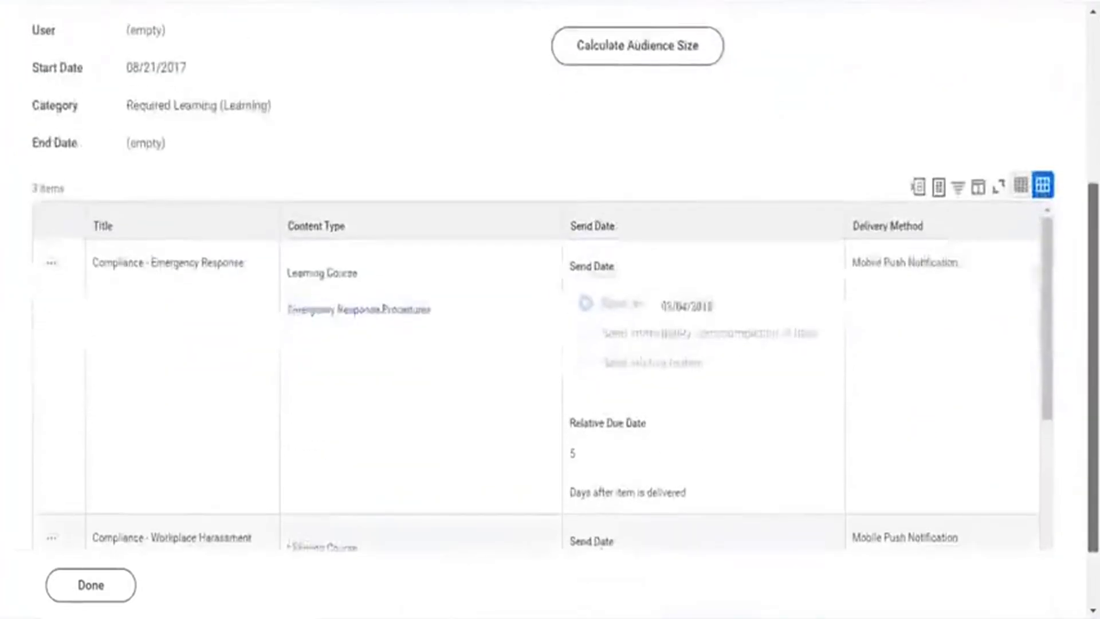
left_click_drag(1093, 343, 1093, 389)
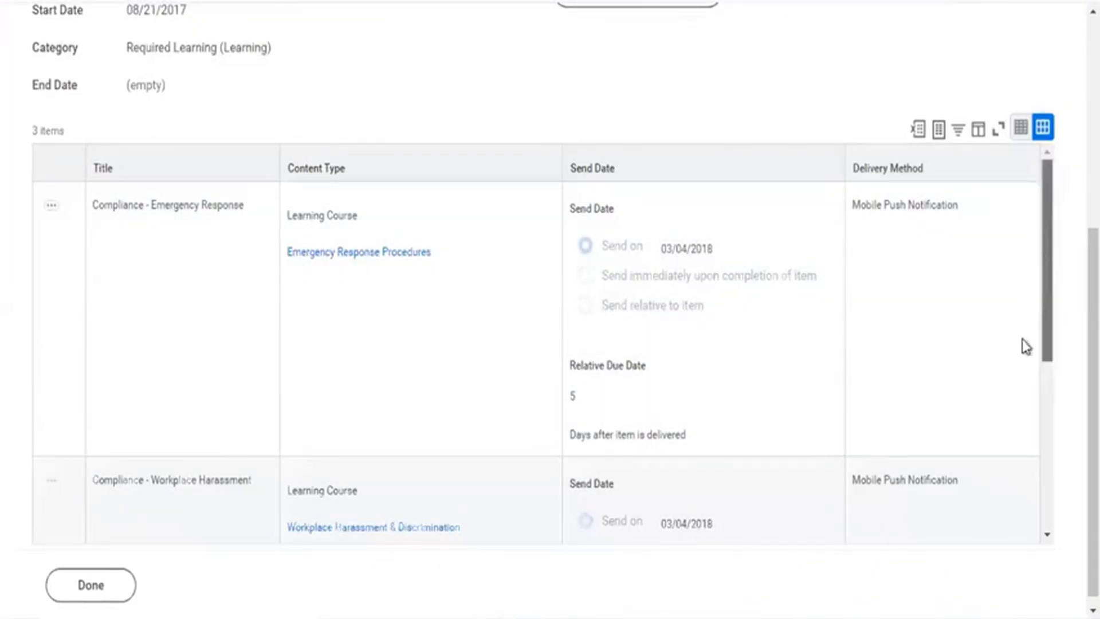
scroll(1022, 344, "down", 5)
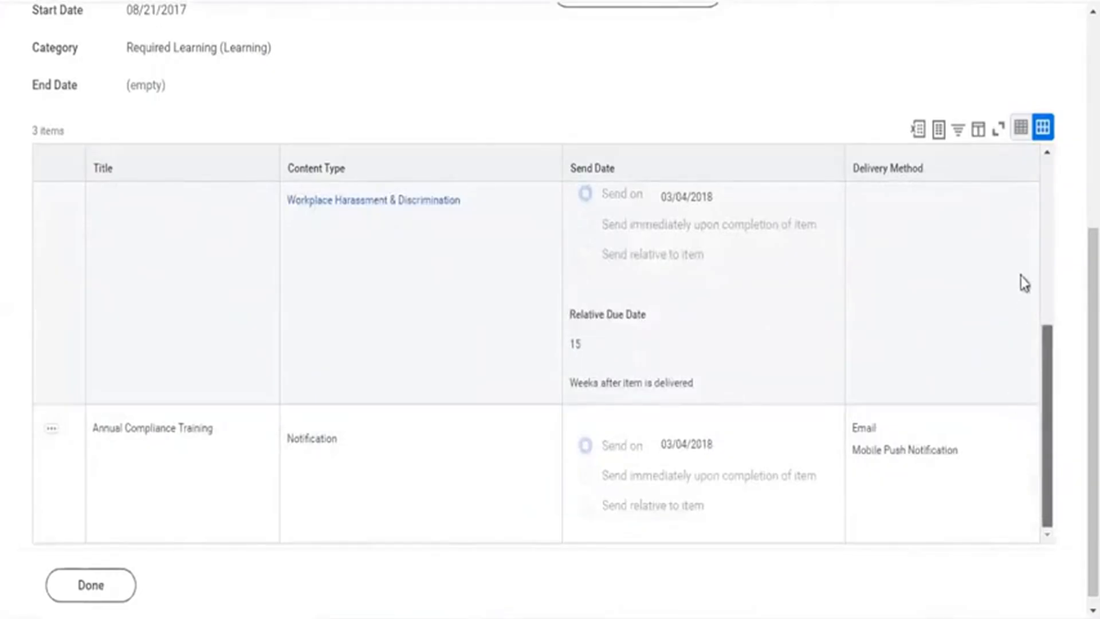
scroll(1022, 282, "up", 5)
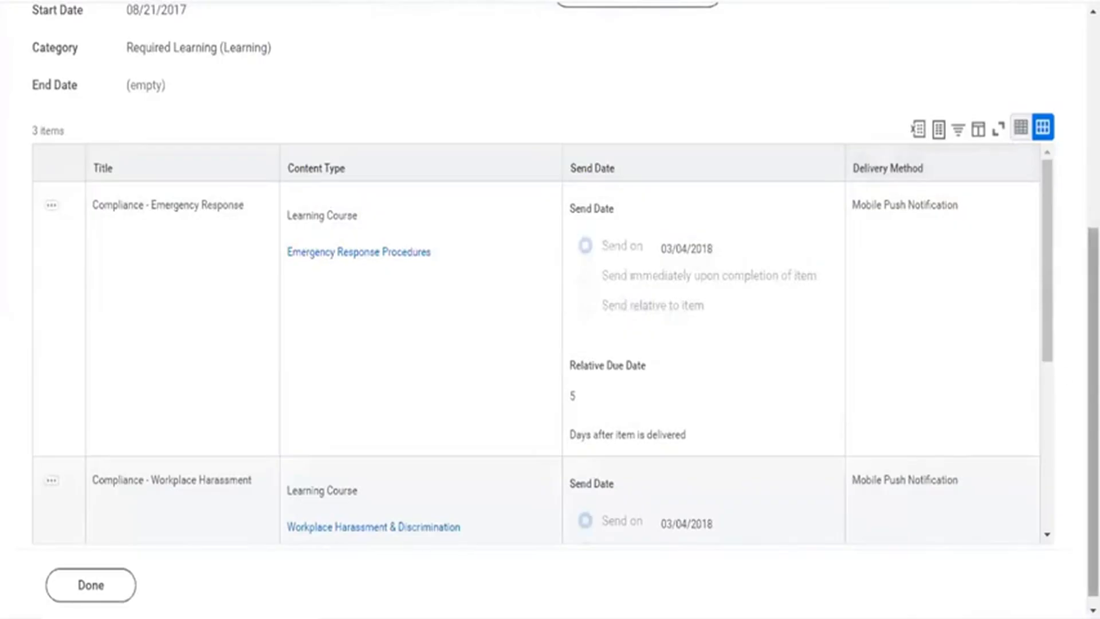
scroll(1094, 401, "up", 4)
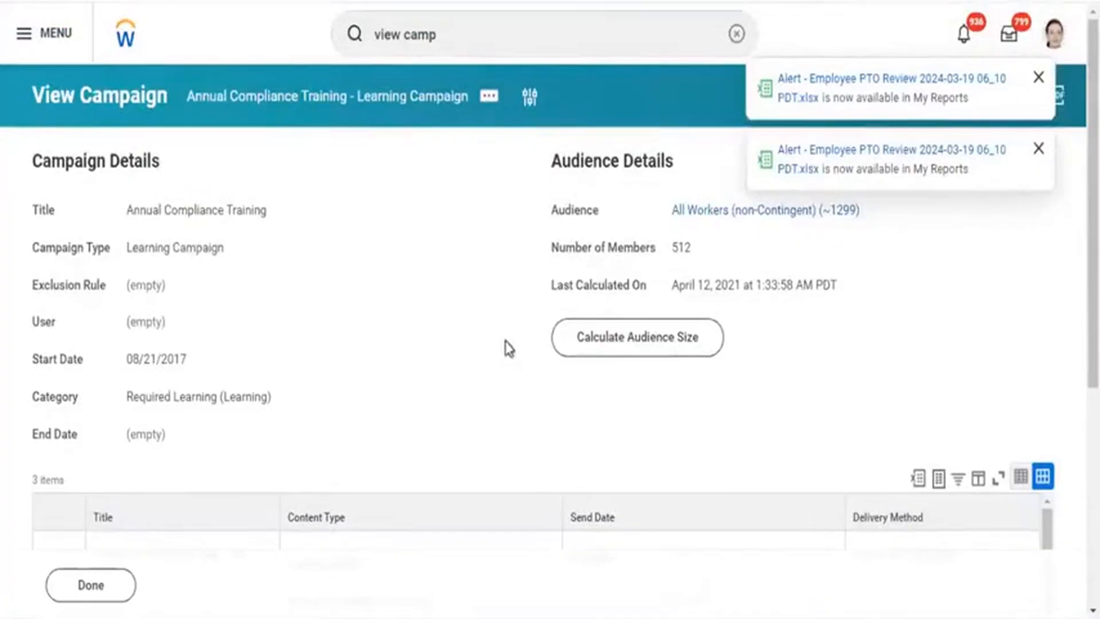
Open the campaign's All Workers (non-Contingent) audience in a new tab, then open it for editing and save it without changes.
right_click(688, 221)
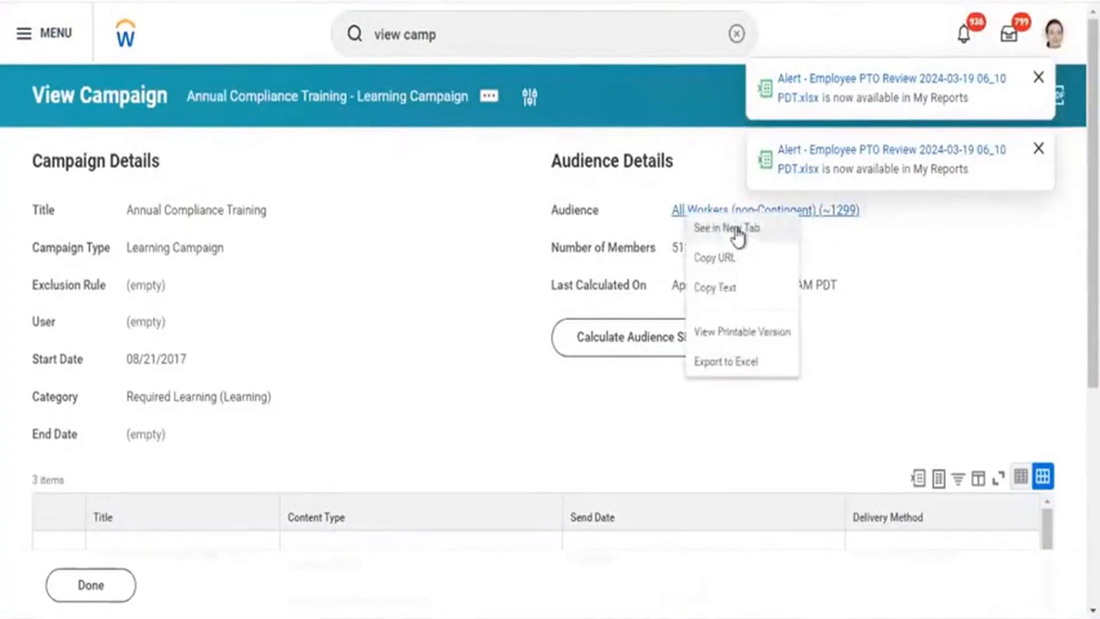
left_click(738, 232)
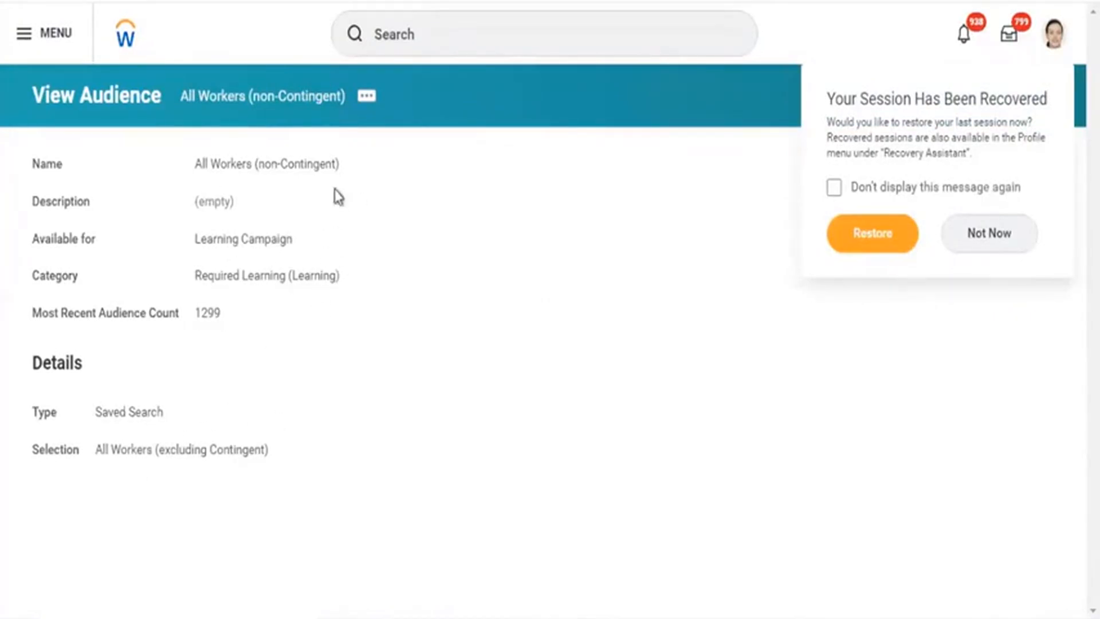
left_click(366, 99)
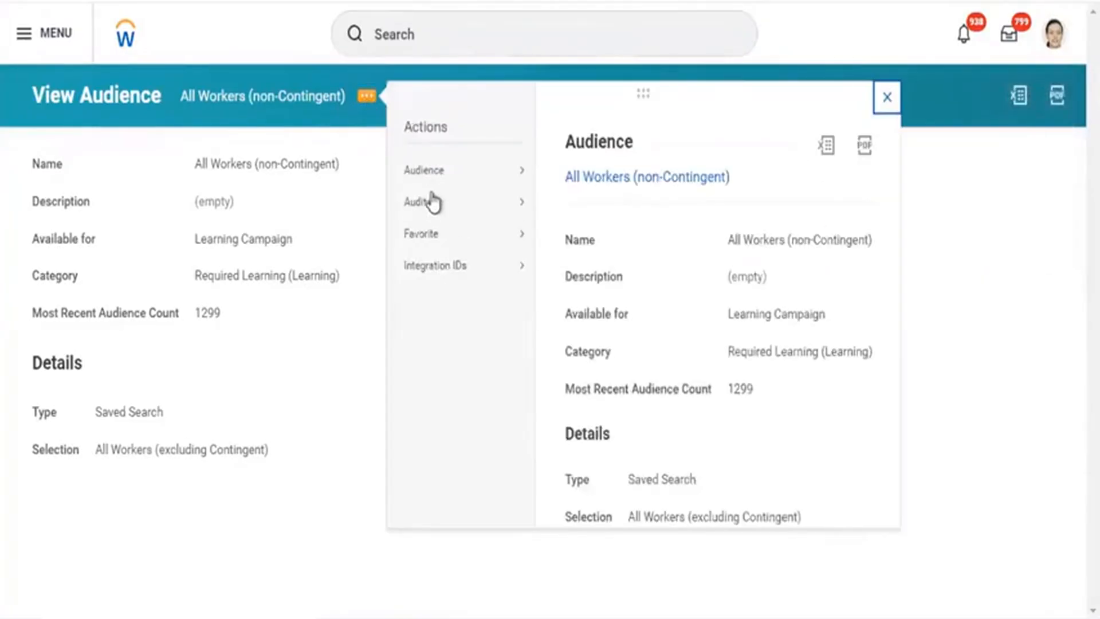
mouse_move(431, 172)
left_click(555, 179)
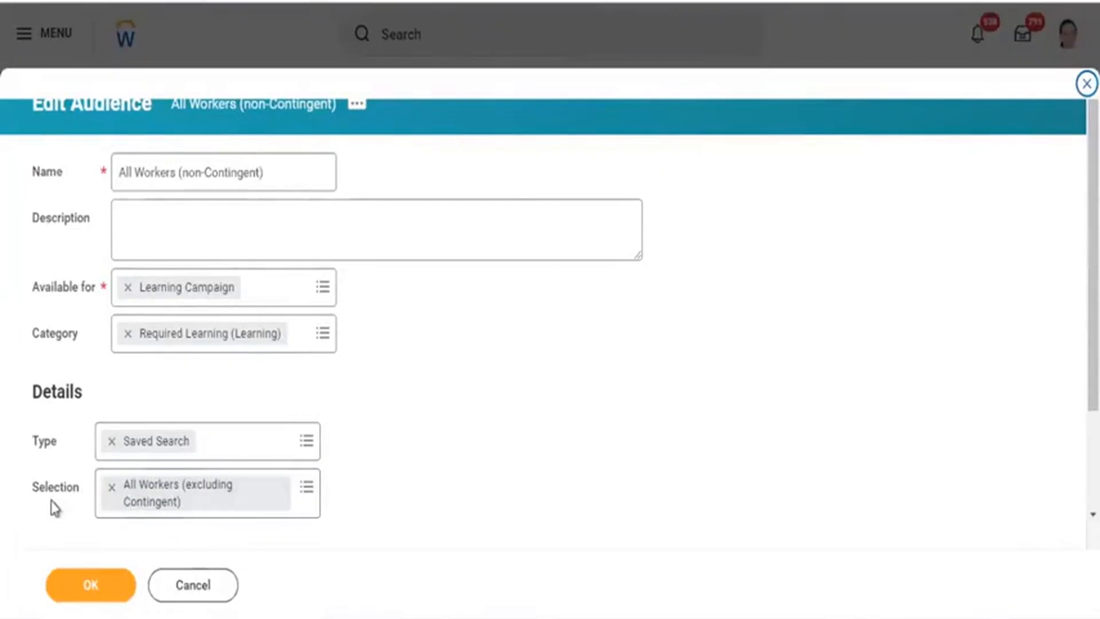
left_click(93, 585)
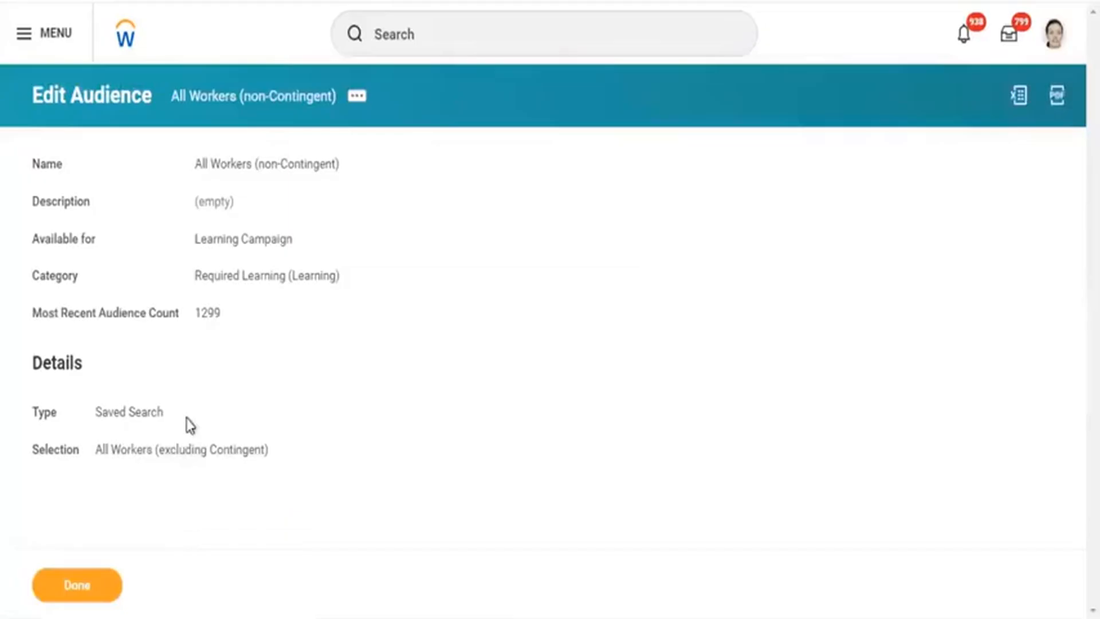
Examine the related actions of the audience's saved search selection and the most recent audience count.
mouse_move(258, 452)
left_click(280, 450)
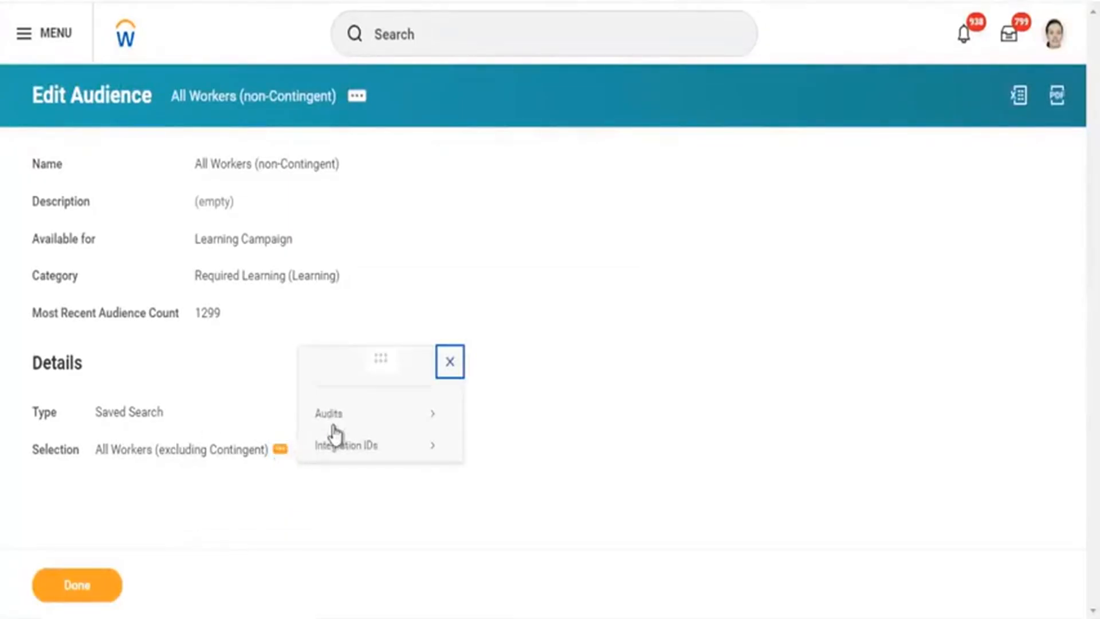
mouse_move(332, 427)
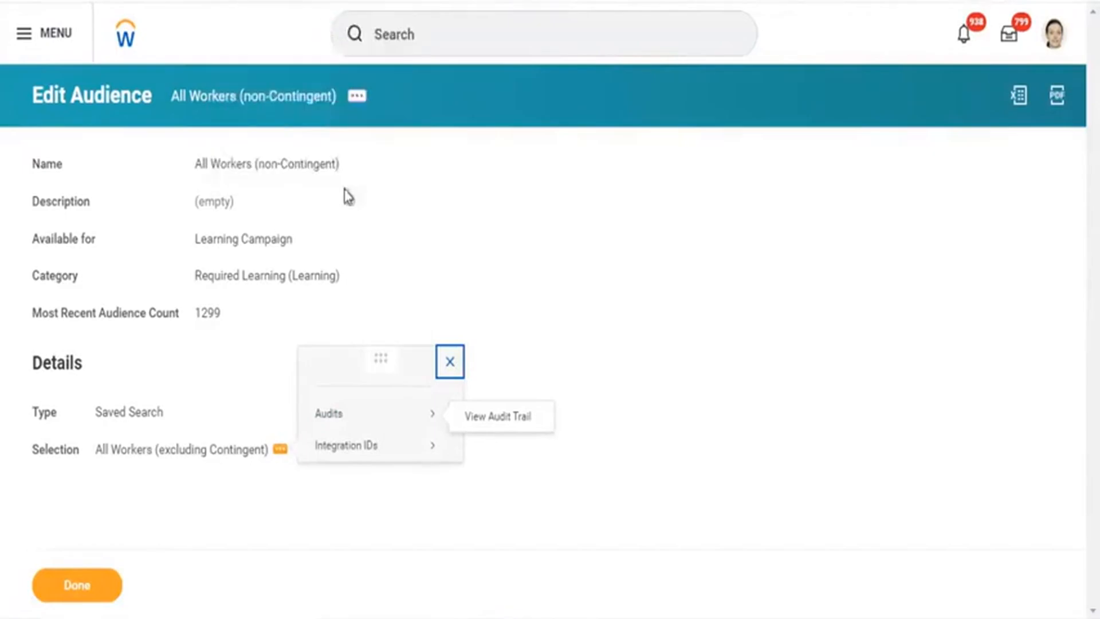
mouse_move(371, 451)
double_click(205, 395)
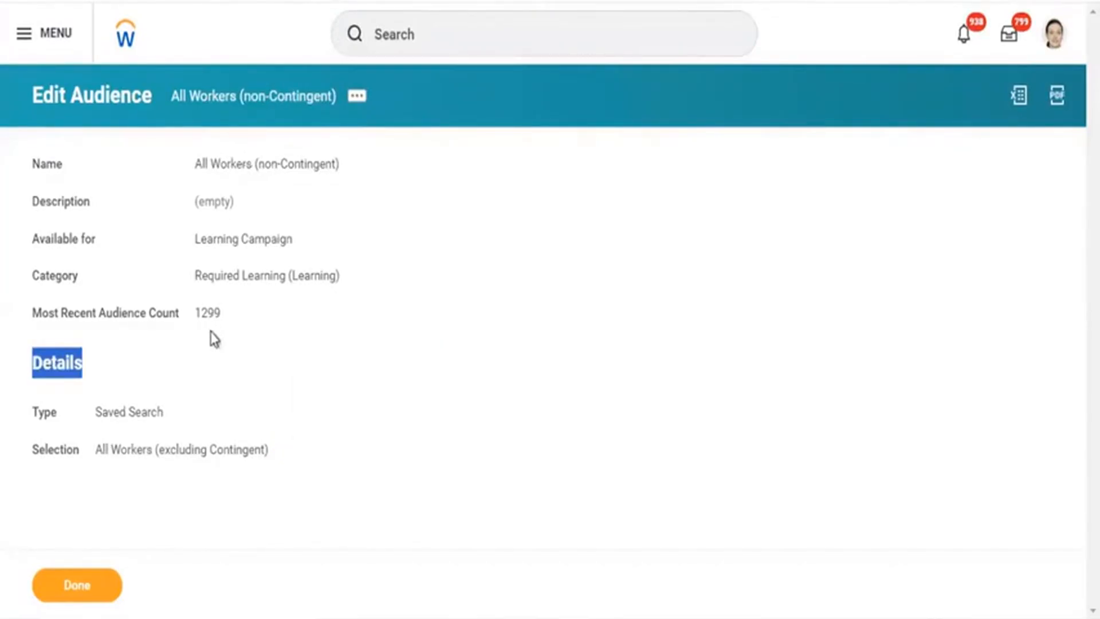
left_click_drag(195, 314, 218, 320)
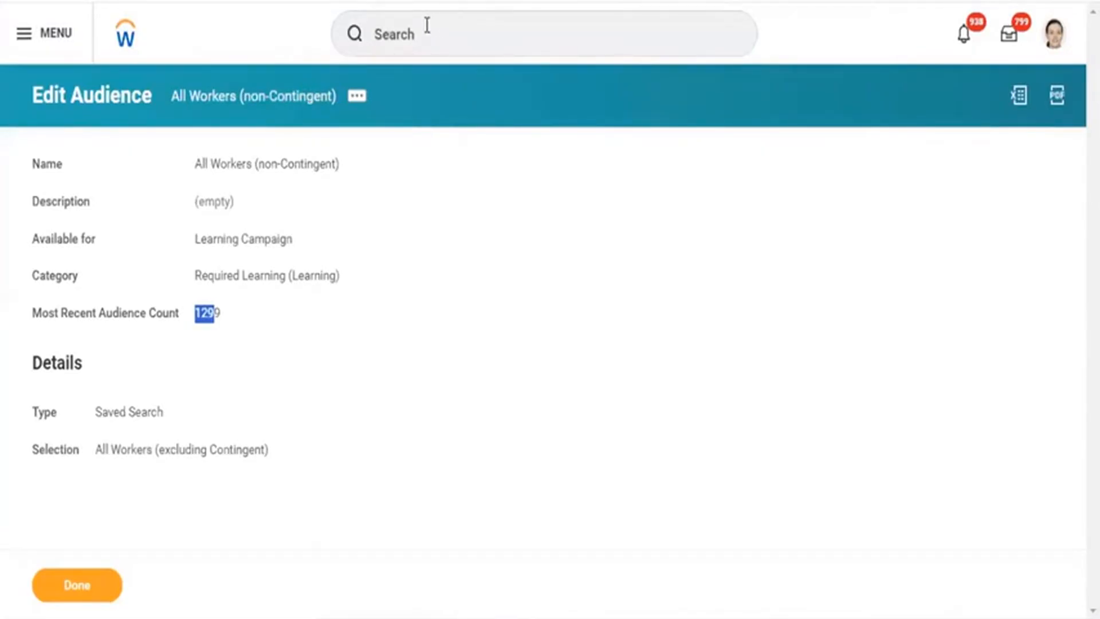
Search for "create ca" and start the Create Campaign task.
left_click(427, 24)
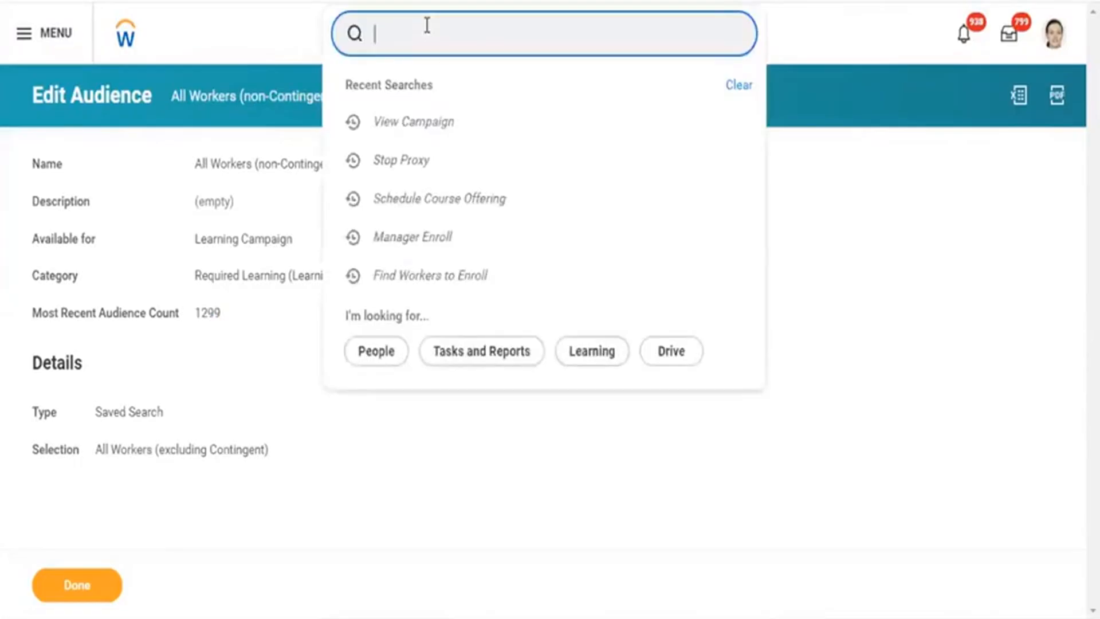
type("create")
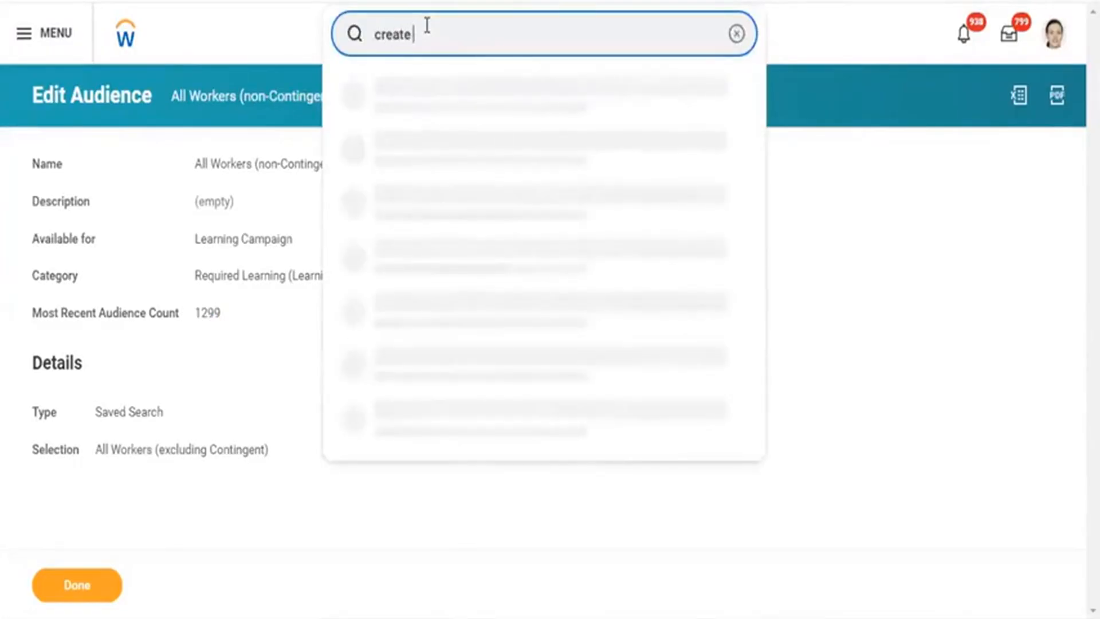
type(" ca")
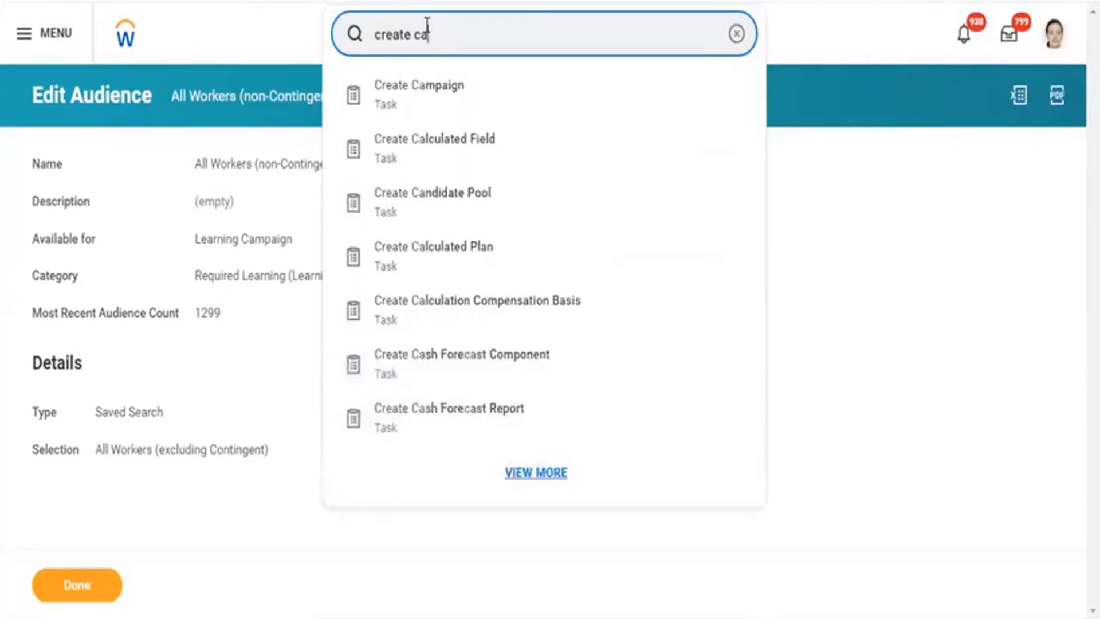
left_click(432, 102)
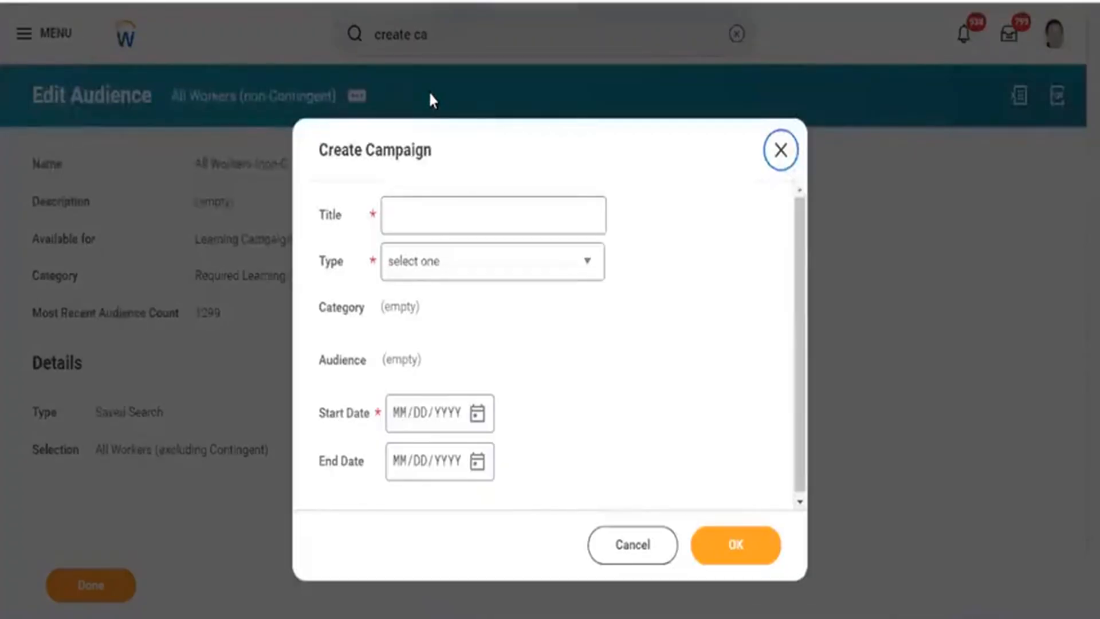
Enter New Hired Oboaring Journey as the title of the new campaign.
left_click(413, 219)
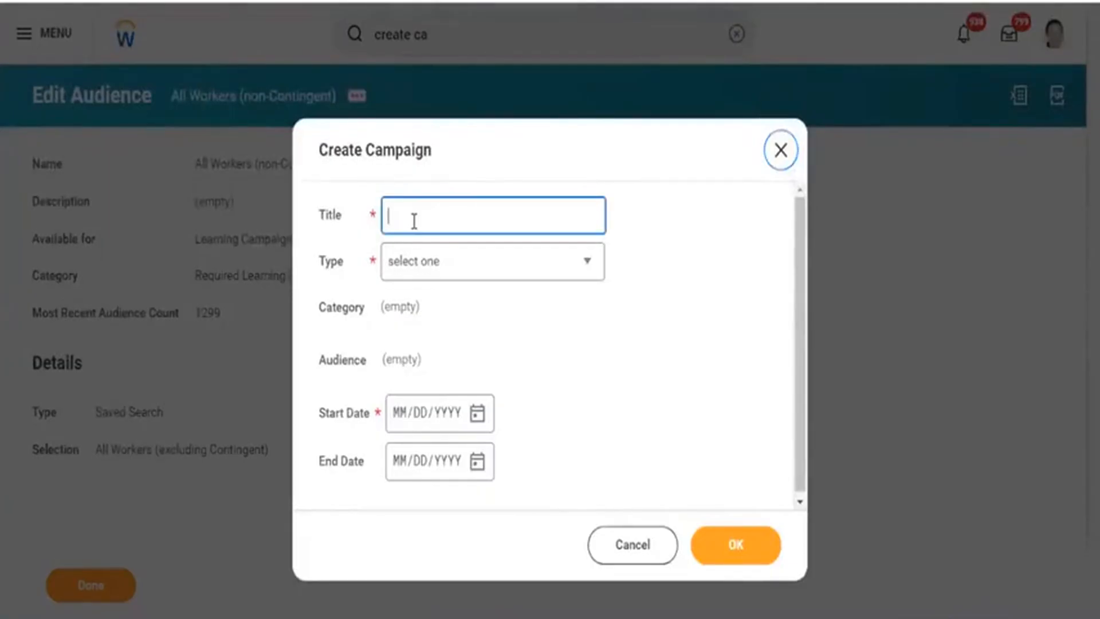
type("New Hired")
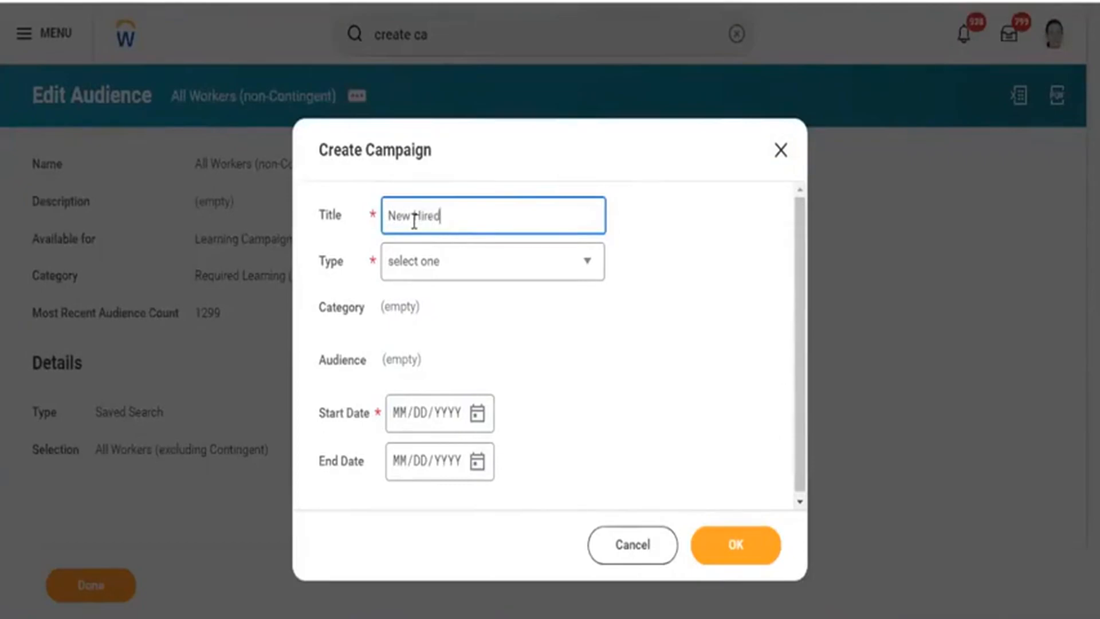
type(" Oboaring")
left_click(414, 220)
left_click(511, 211)
type("Journ")
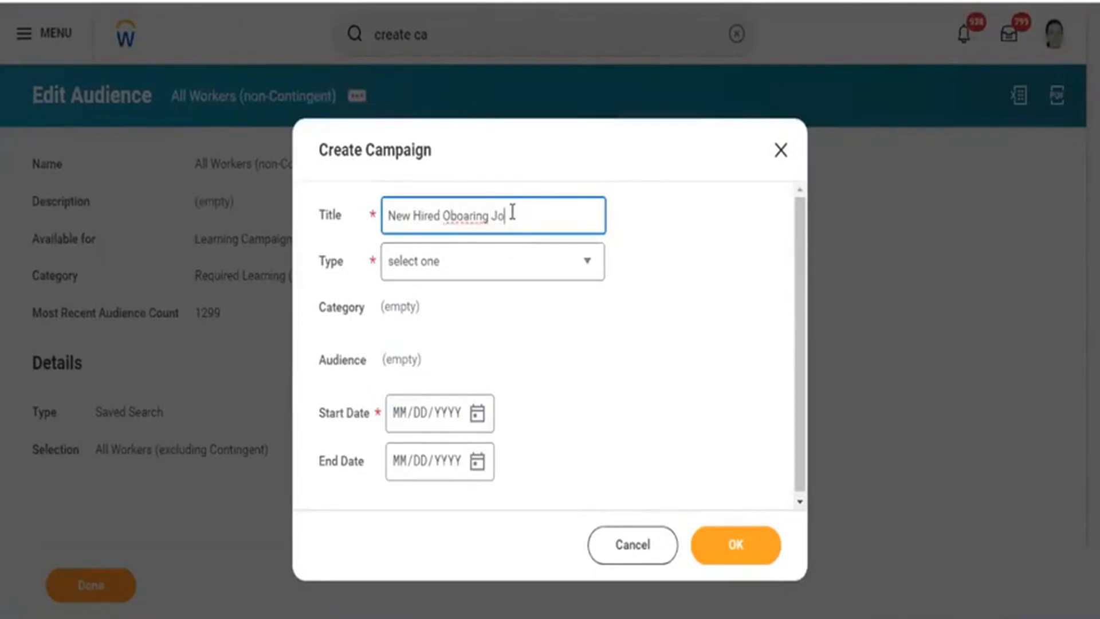
key("BackSpace")
key("BackSpace")
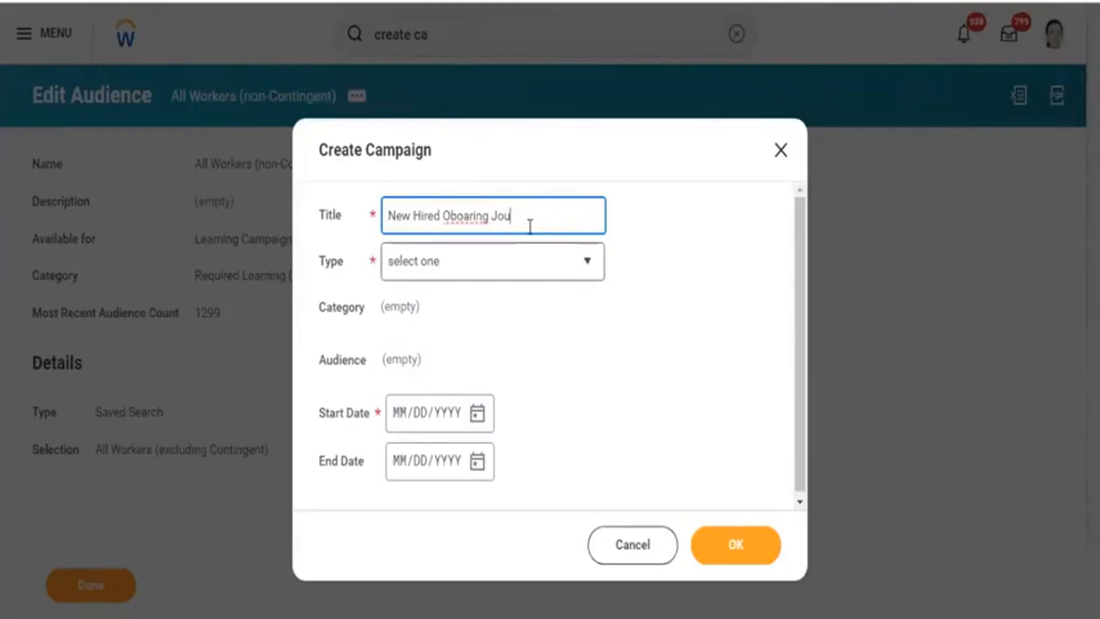
type("rney")
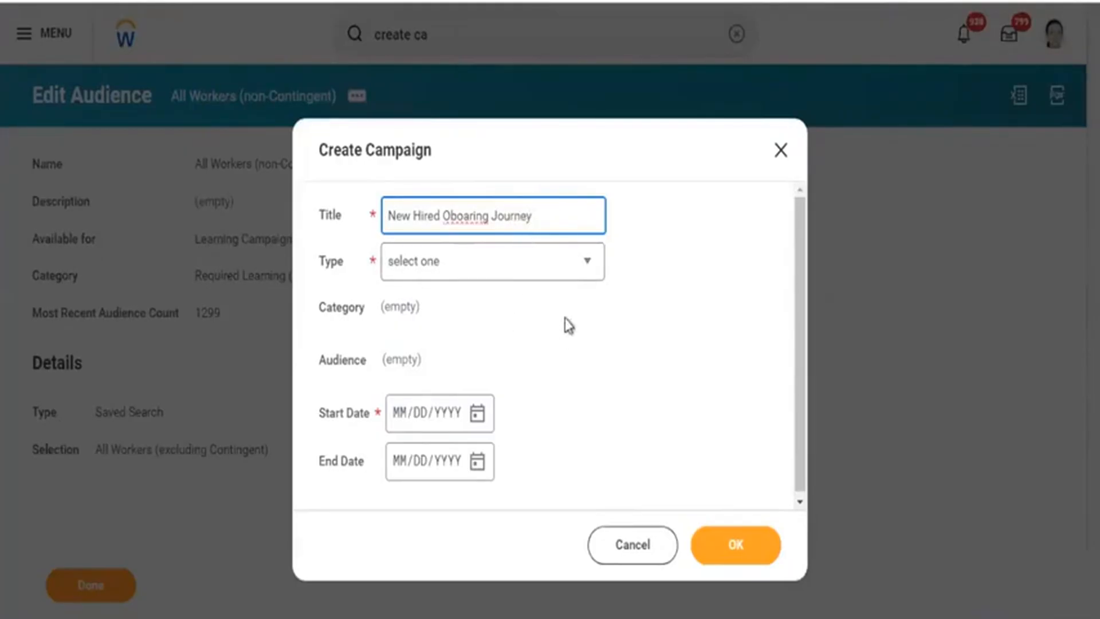
Correct the misspelled word in the campaign title to Onboarding and set the campaign type to Learning Campaign.
right_click(477, 220)
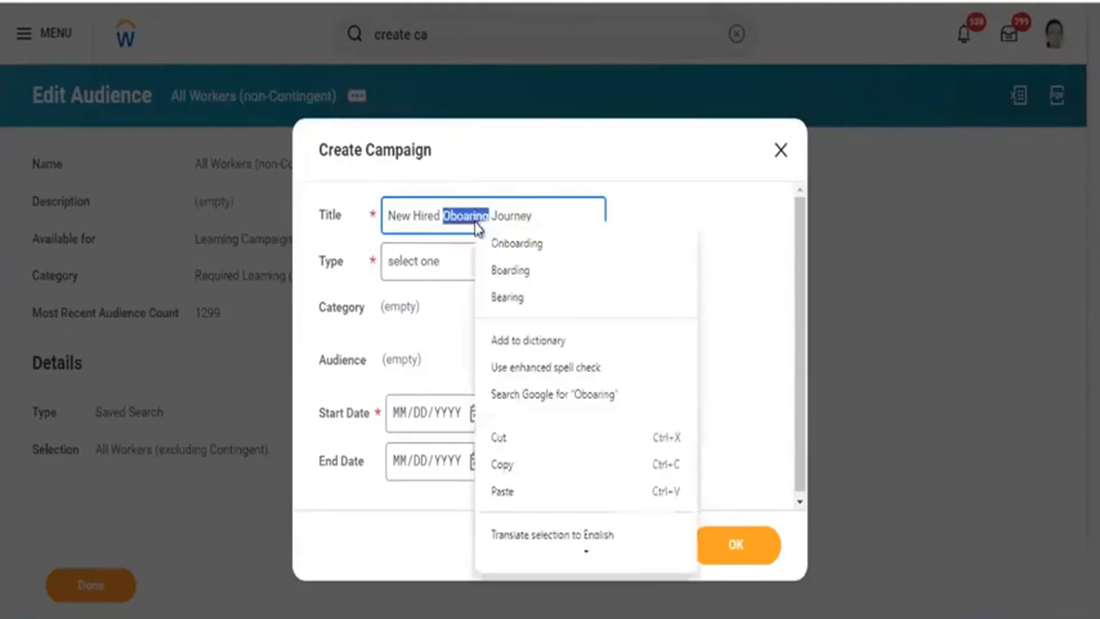
left_click(499, 245)
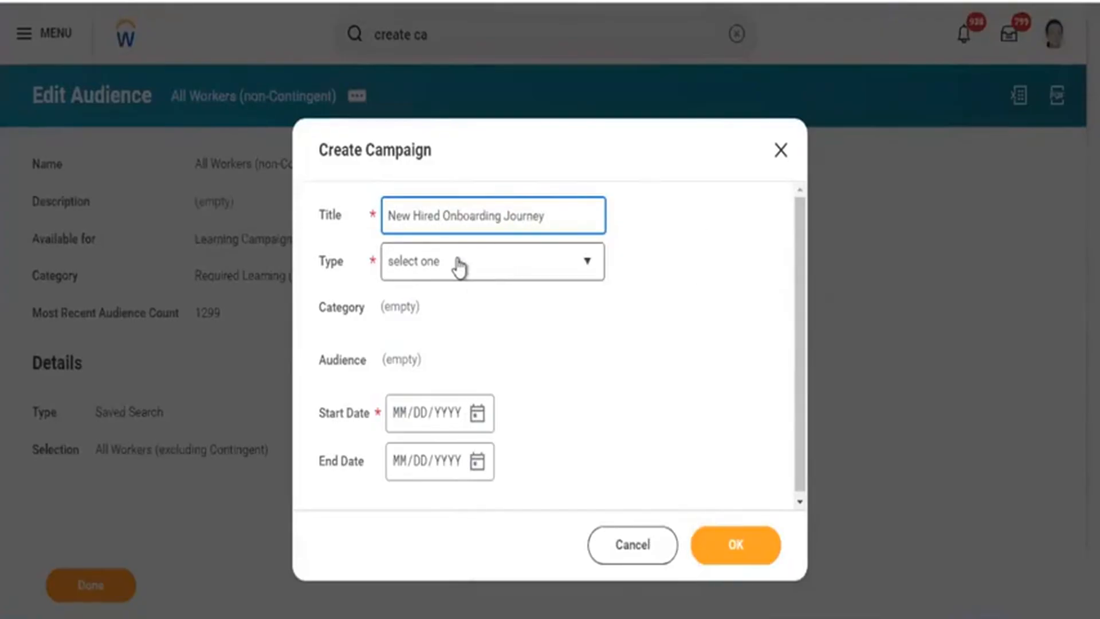
left_click(458, 264)
left_click(459, 265)
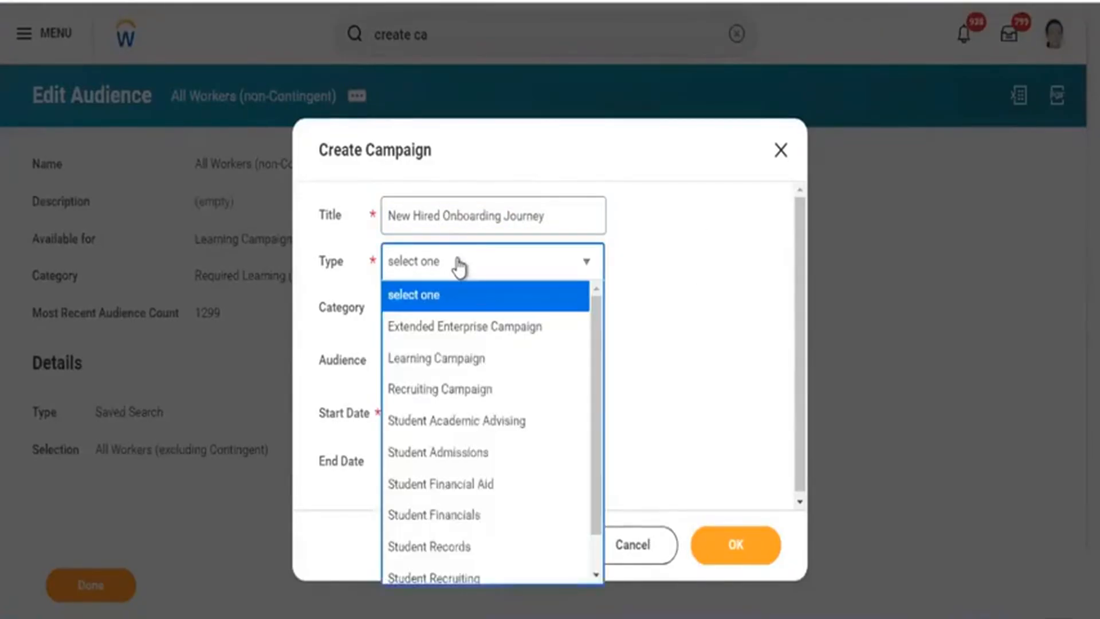
left_click(454, 361)
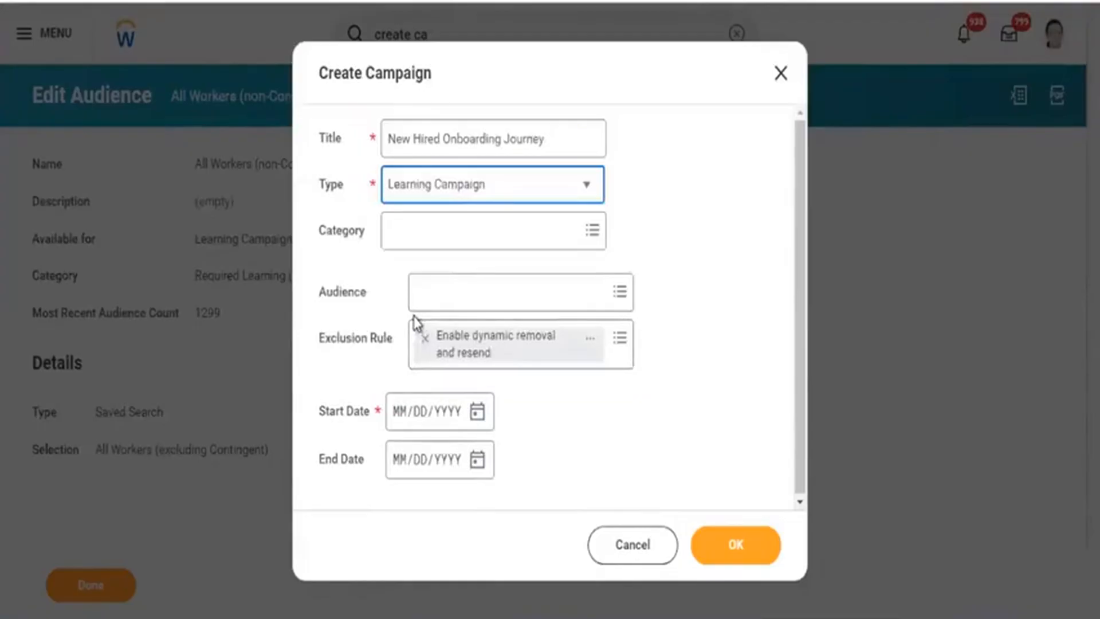
left_click(442, 304)
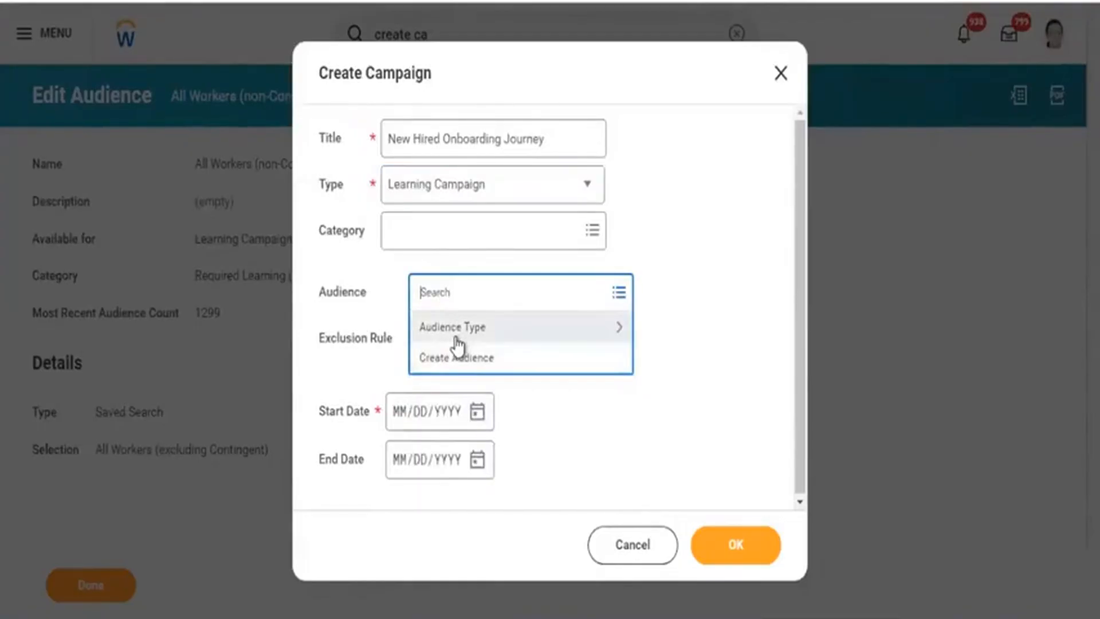
left_click(457, 338)
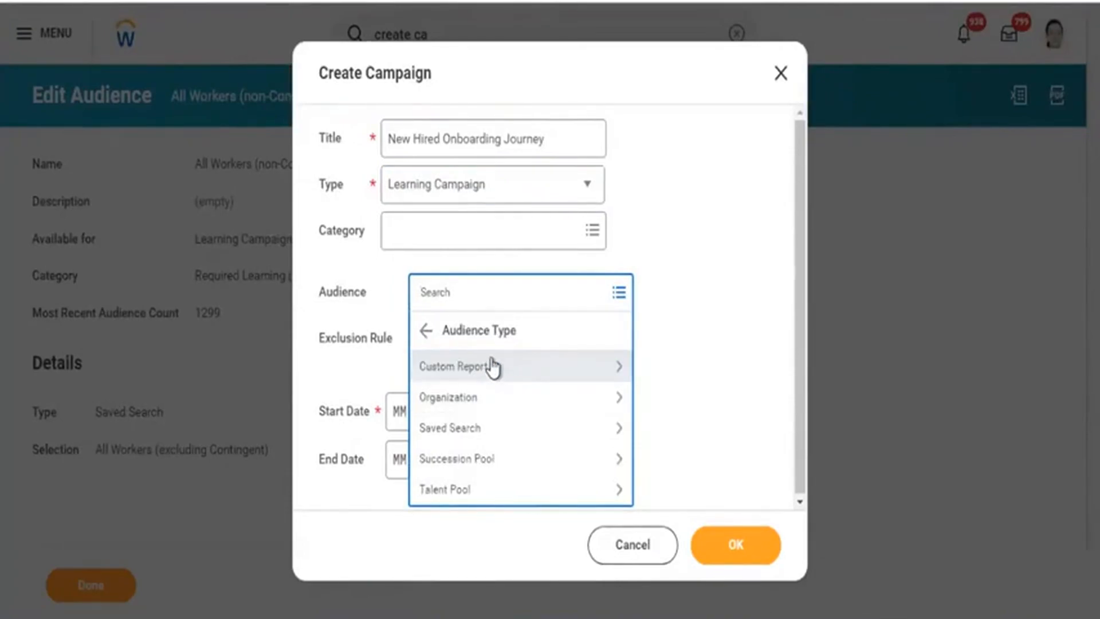
left_click(500, 370)
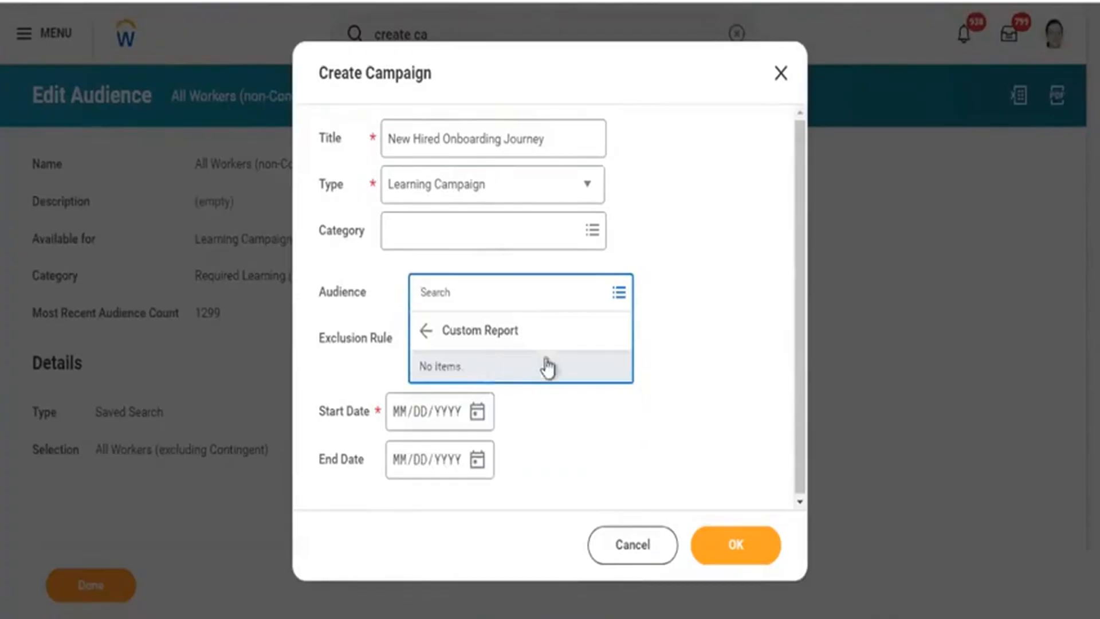
left_click(425, 332)
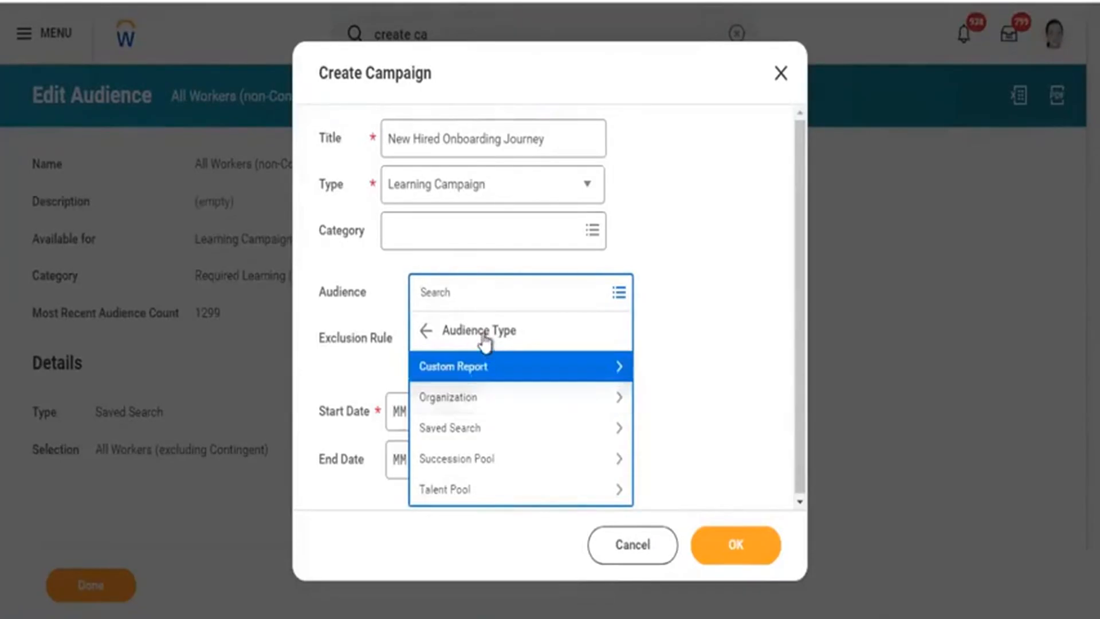
left_click(378, 308)
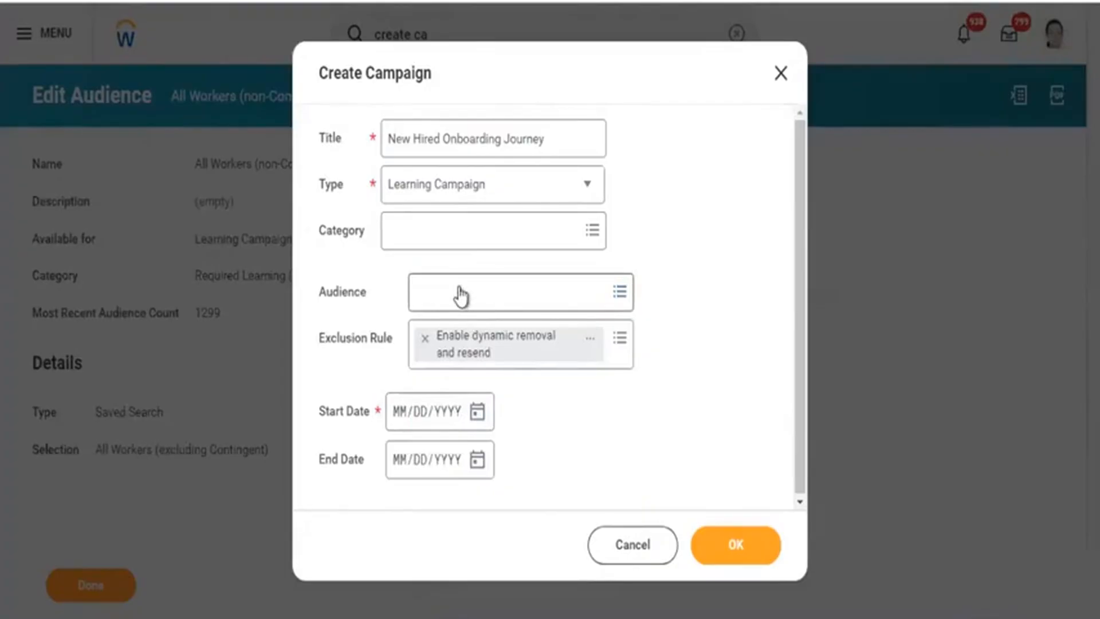
Browse the Custom Report and Organization audience types and select the Saved Search audience Test CB M for the campaign.
left_click(459, 287)
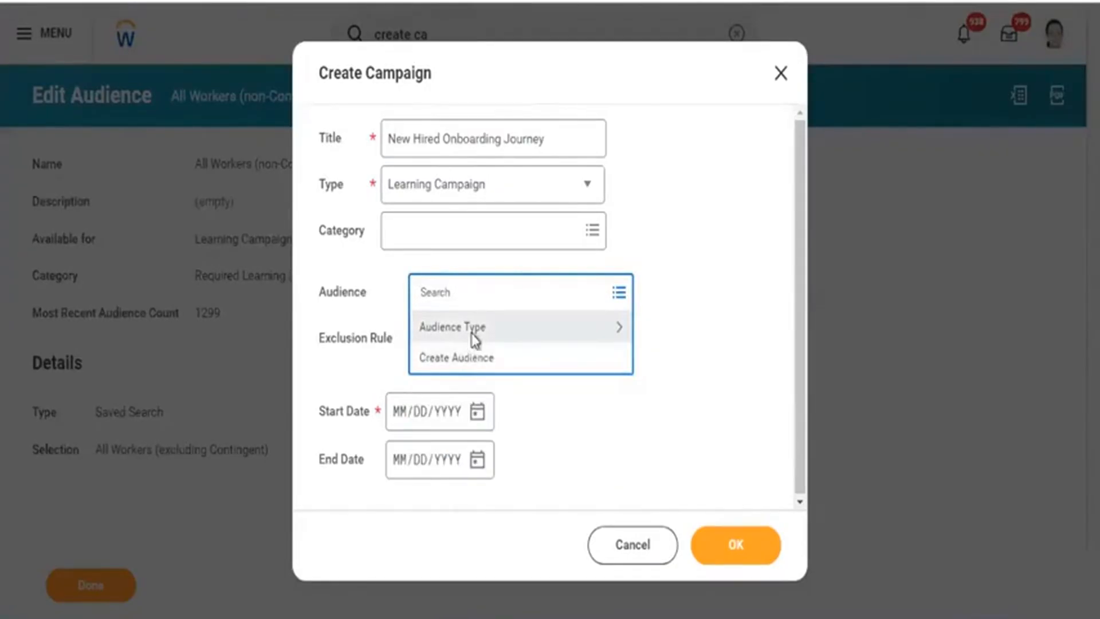
left_click(473, 334)
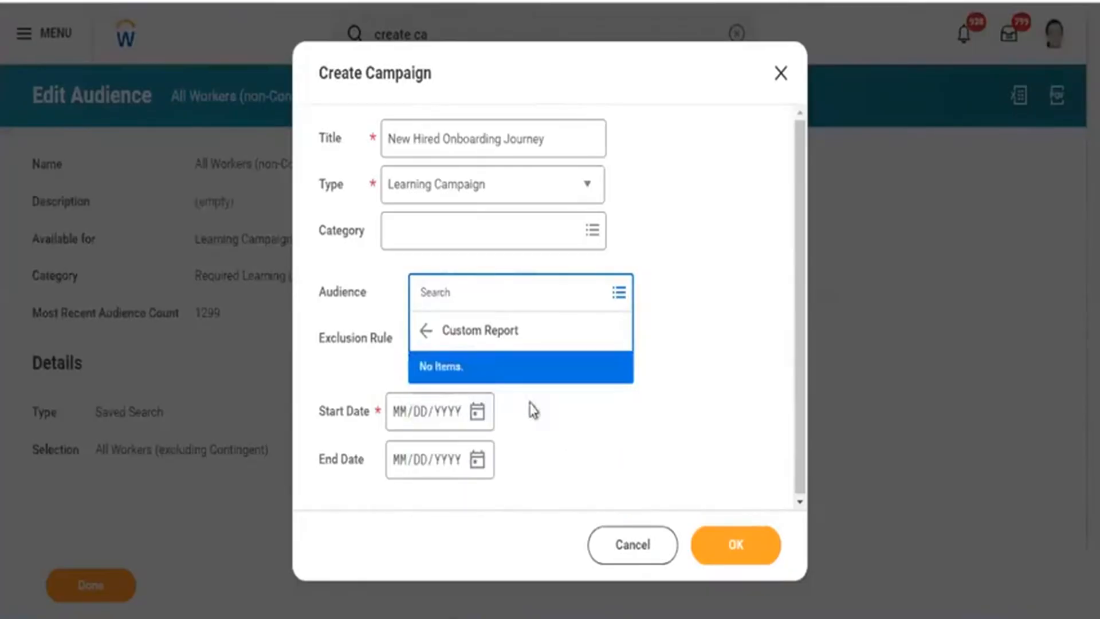
left_click(426, 334)
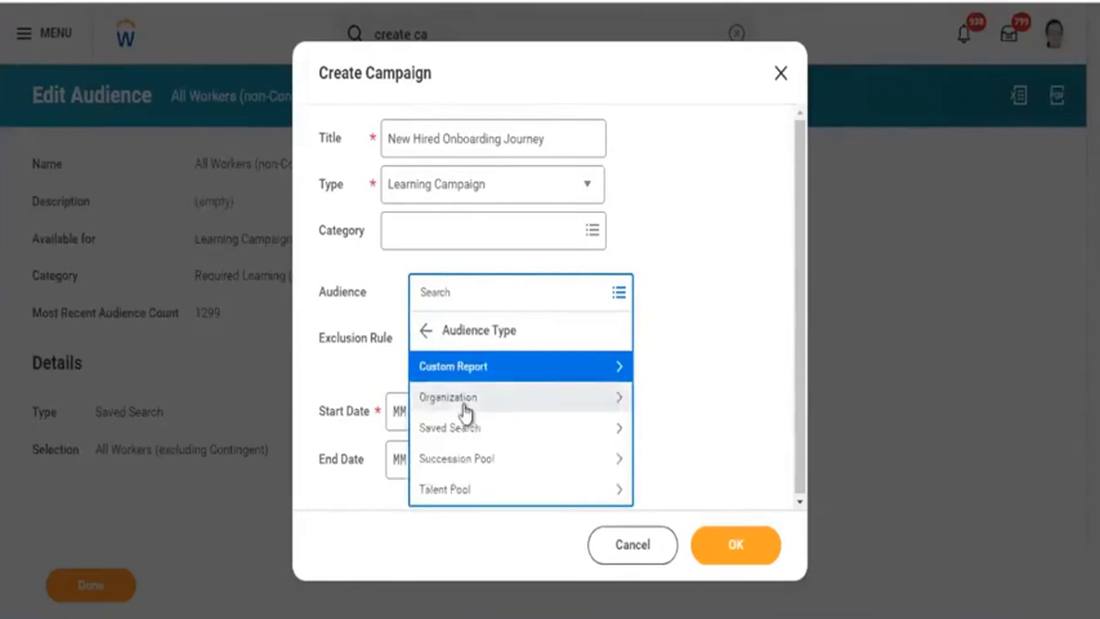
left_click(461, 402)
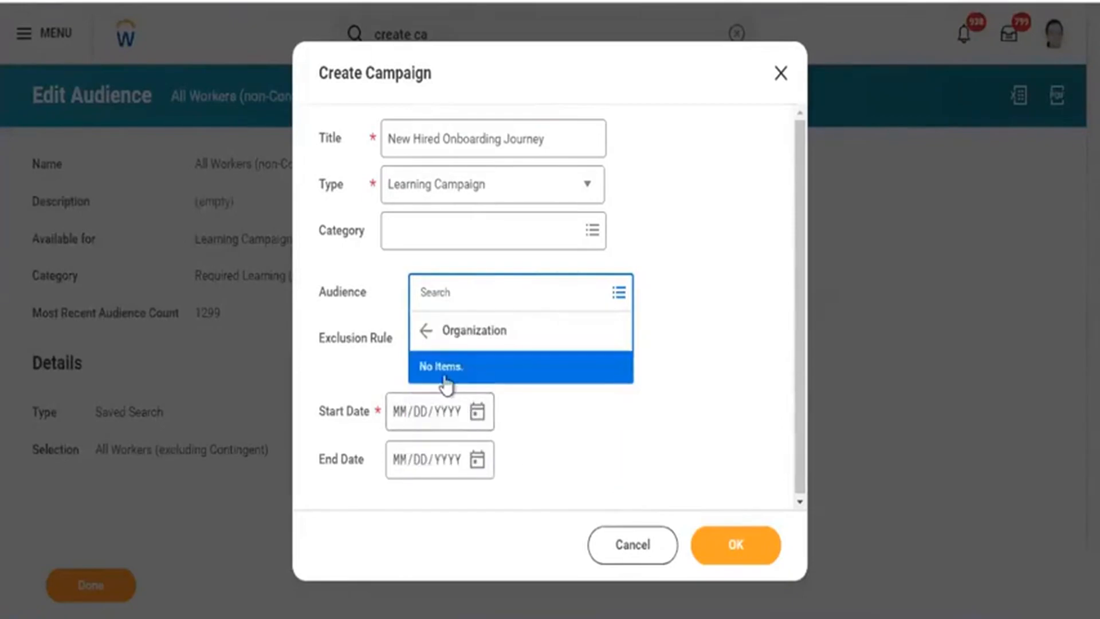
left_click(426, 331)
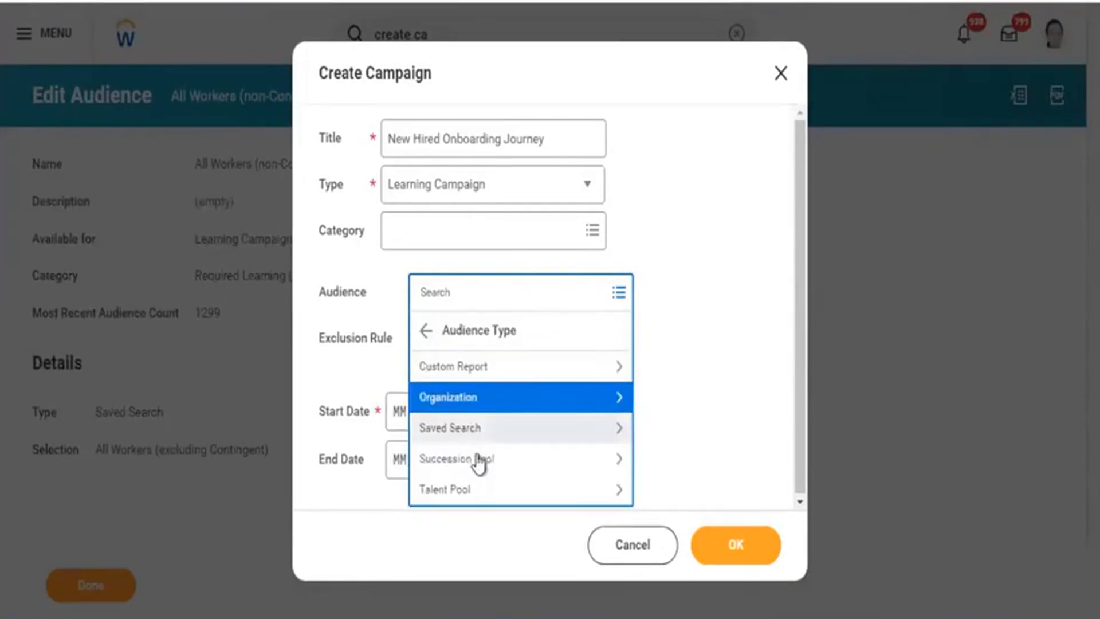
left_click(476, 429)
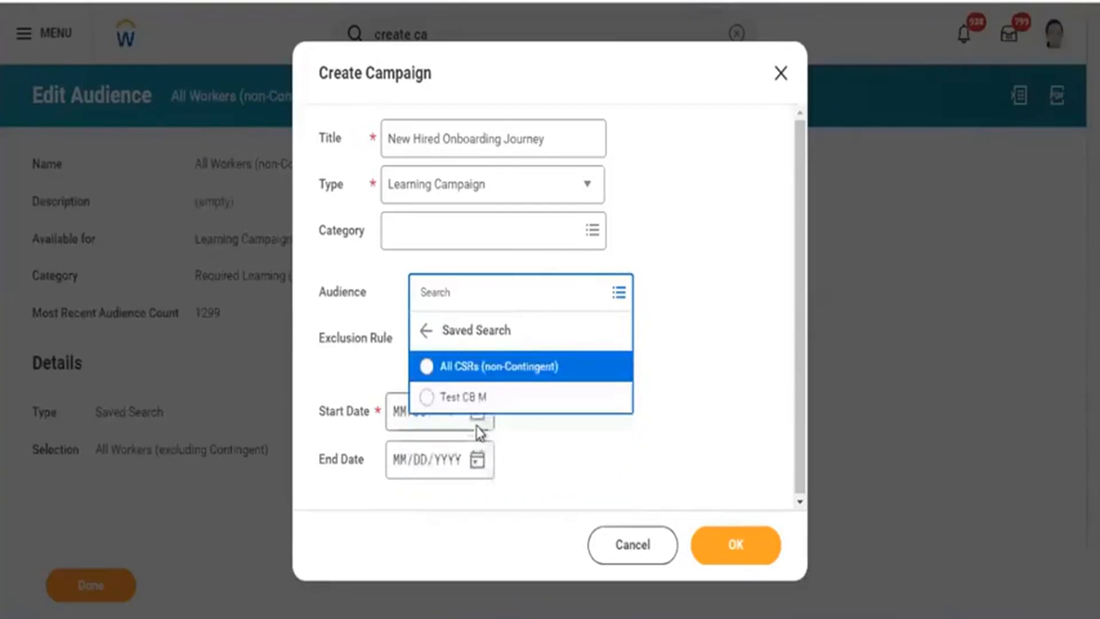
left_click(476, 399)
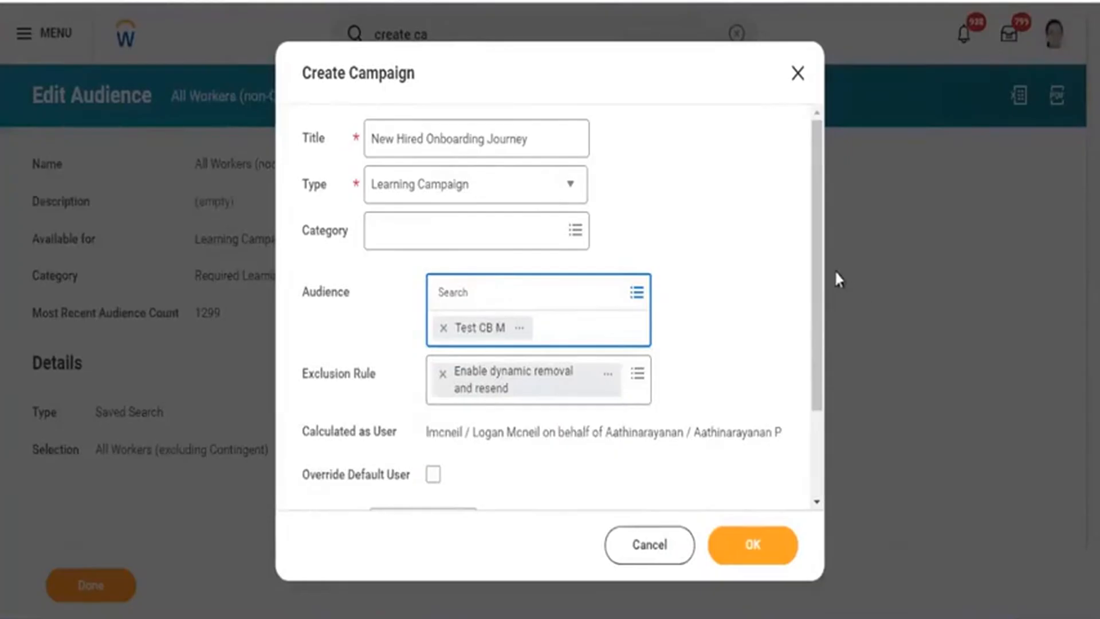
Set the campaign's start date to 03/19/2024 and confirm its creation.
left_click_drag(821, 261, 810, 398)
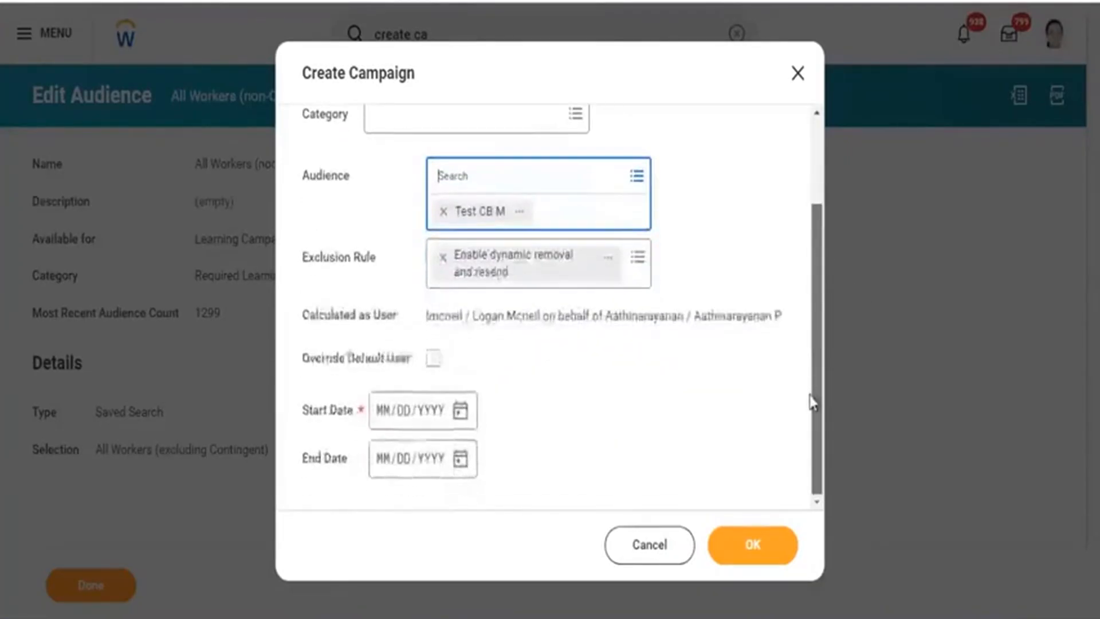
left_click(466, 413)
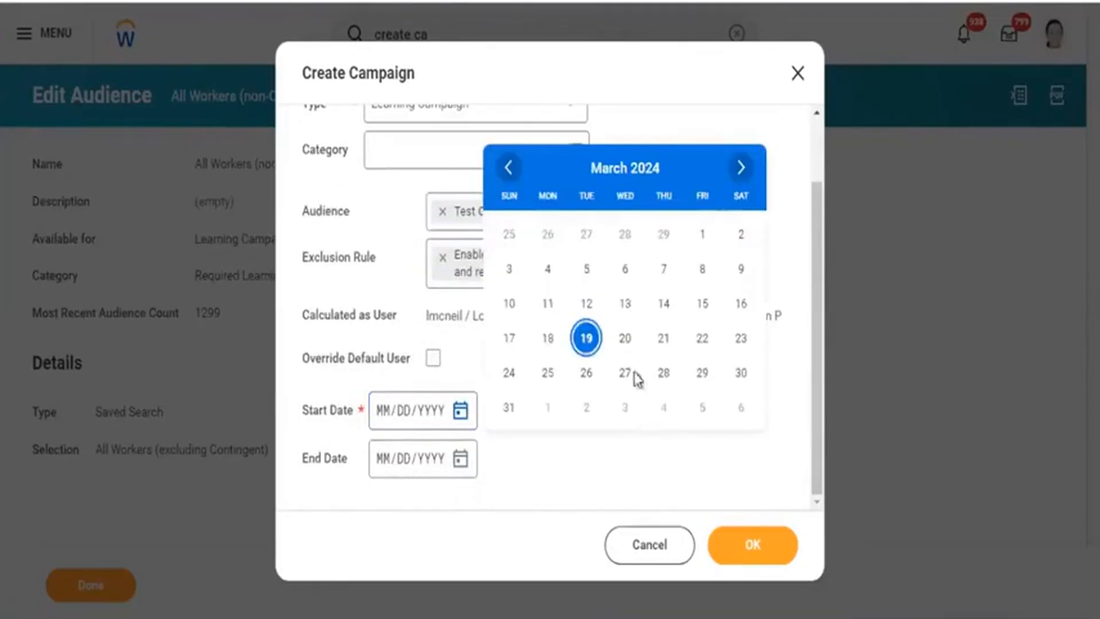
left_click(586, 338)
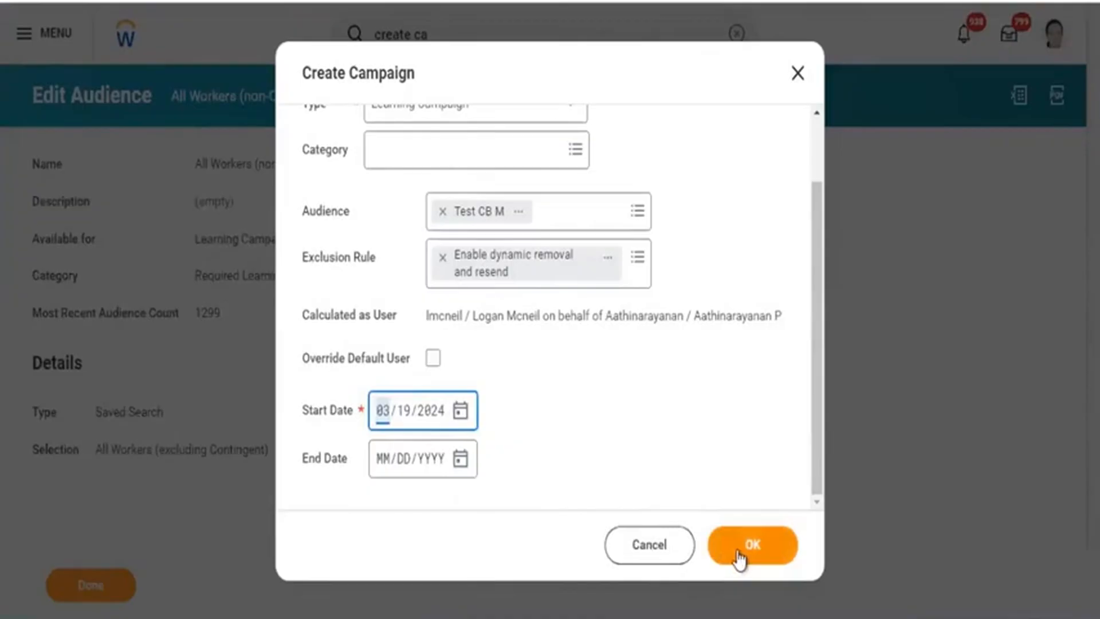
left_click(739, 556)
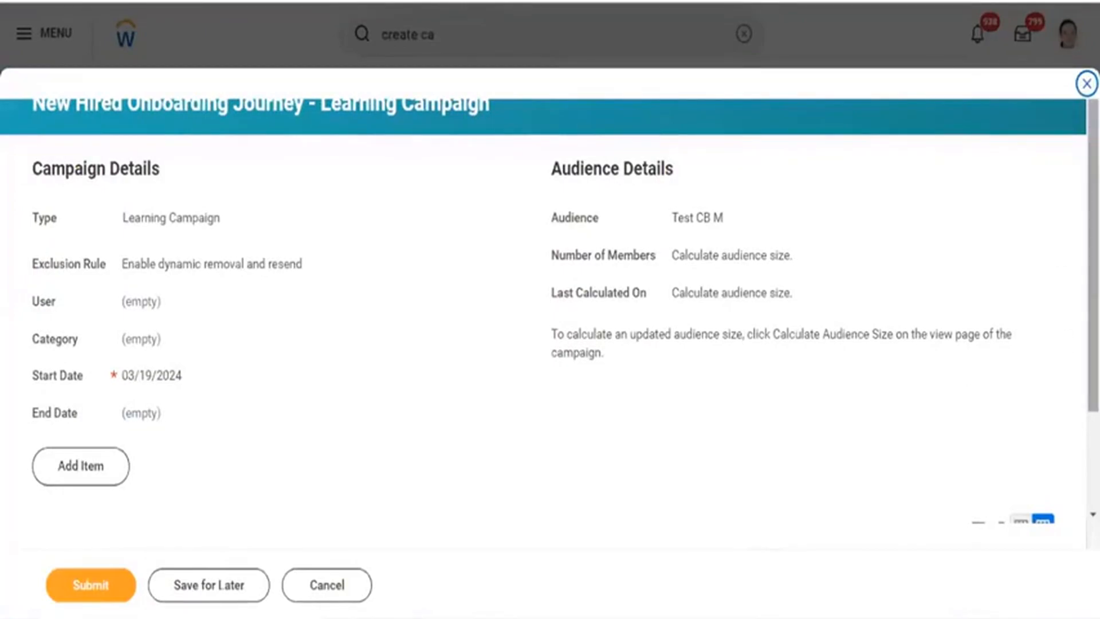
Add an item to the campaign with the title New Hire Onboarding and the content type Learning Program.
scroll(550, 286, "down", 3)
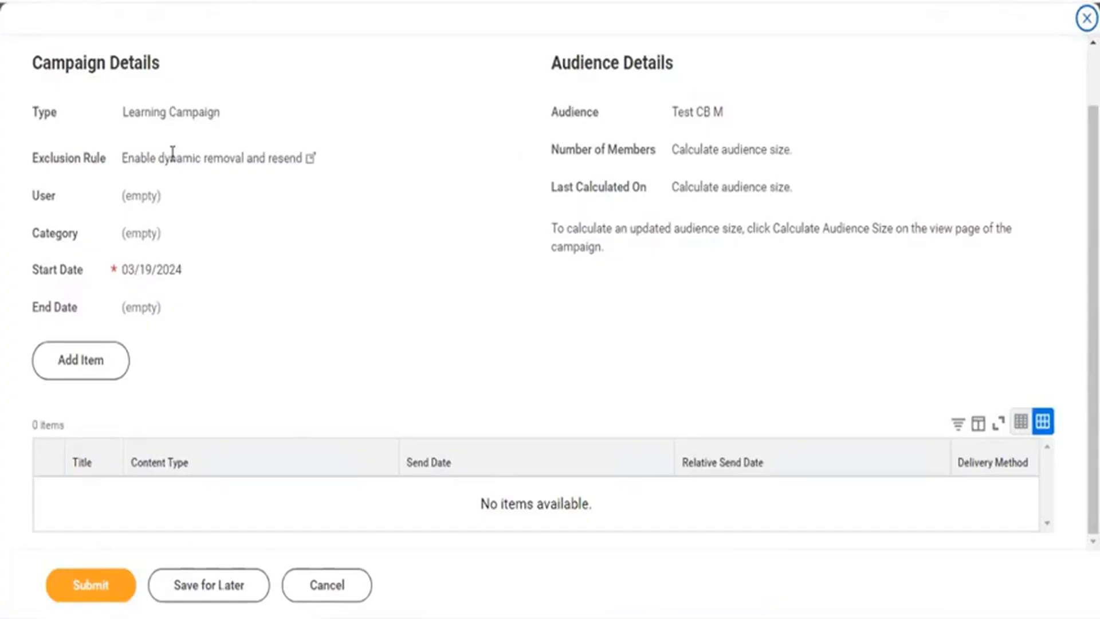
left_click(94, 369)
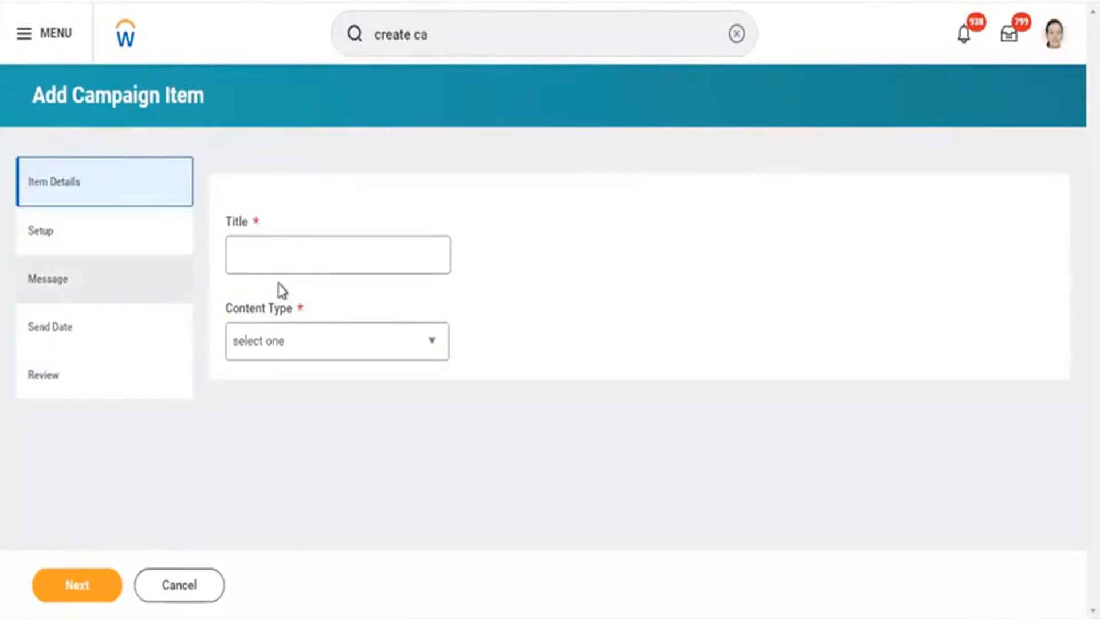
left_click(305, 256)
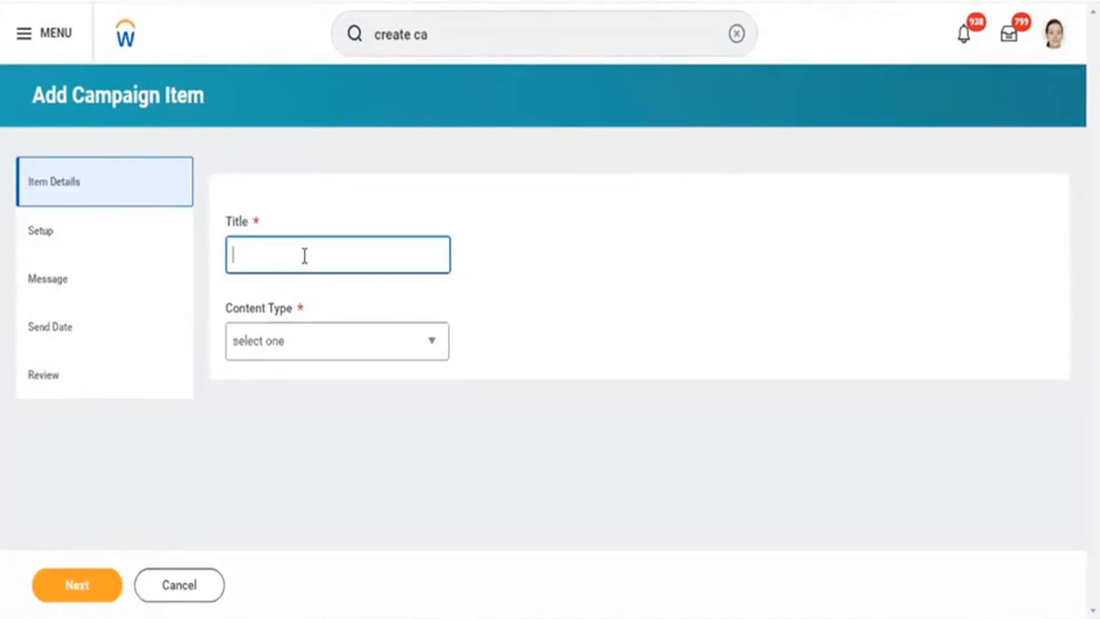
type("New Hire Onboarding")
left_click(299, 350)
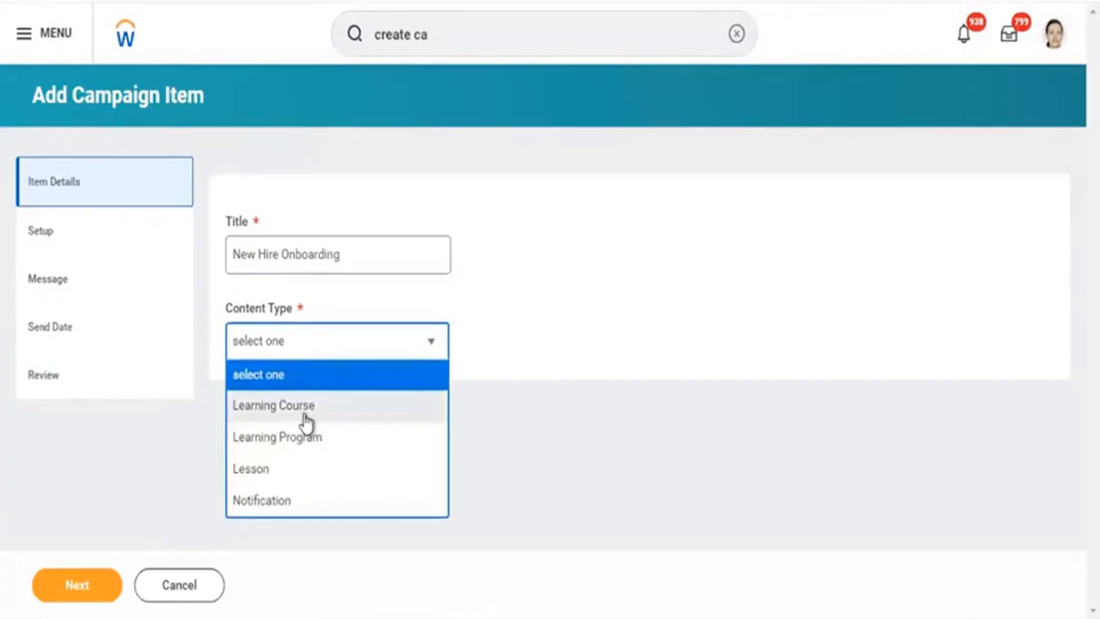
left_click(307, 443)
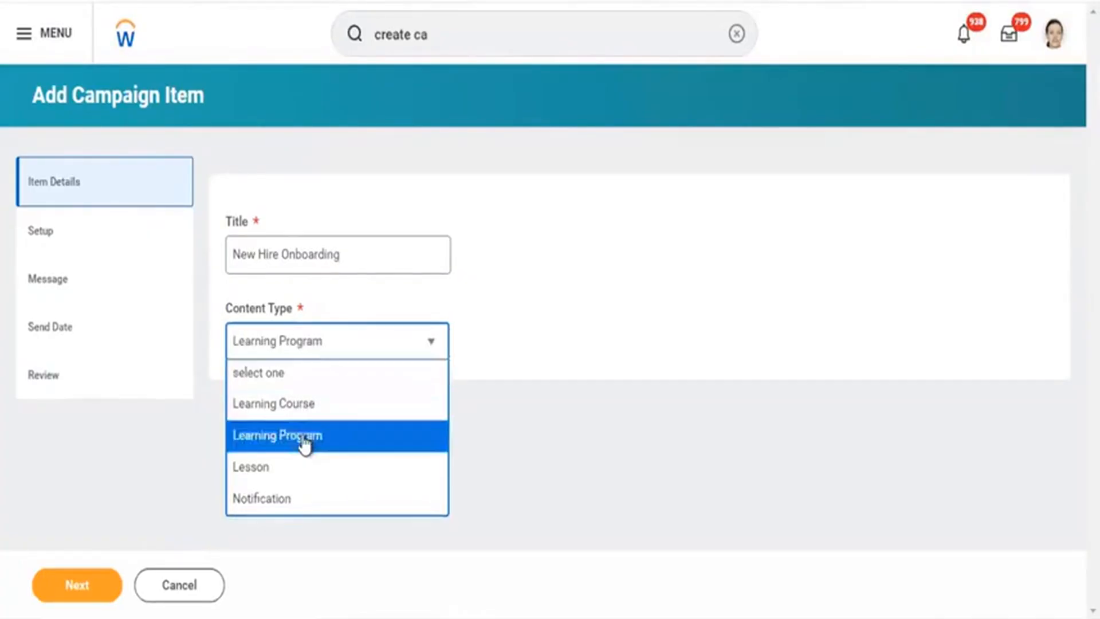
Switch the item's content type to Learning Course and back to Learning Program.
left_click(294, 348)
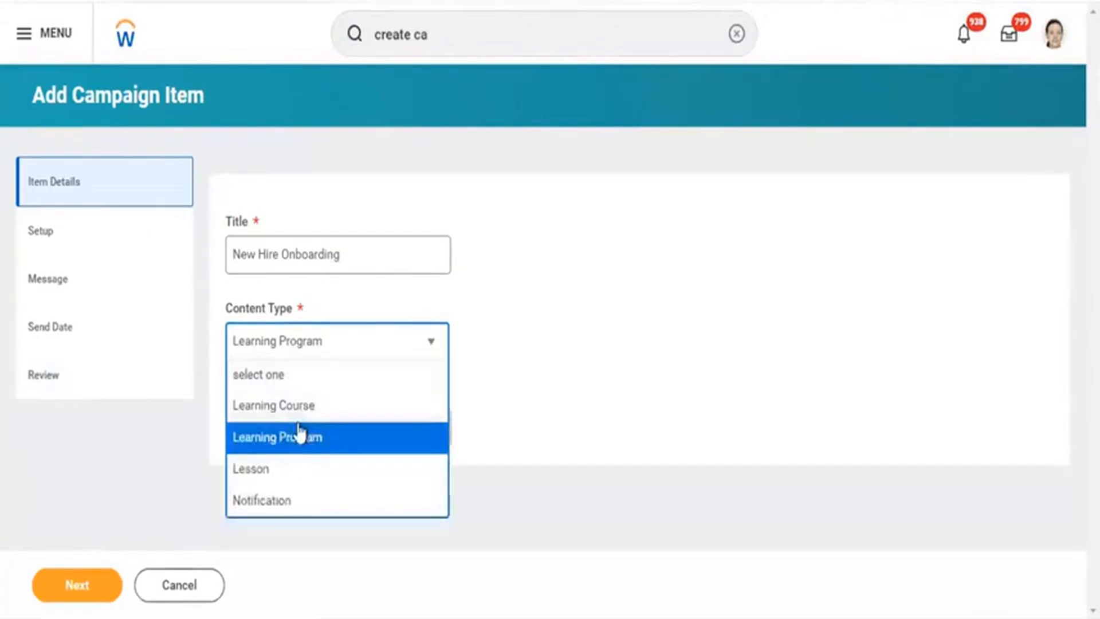
left_click(298, 404)
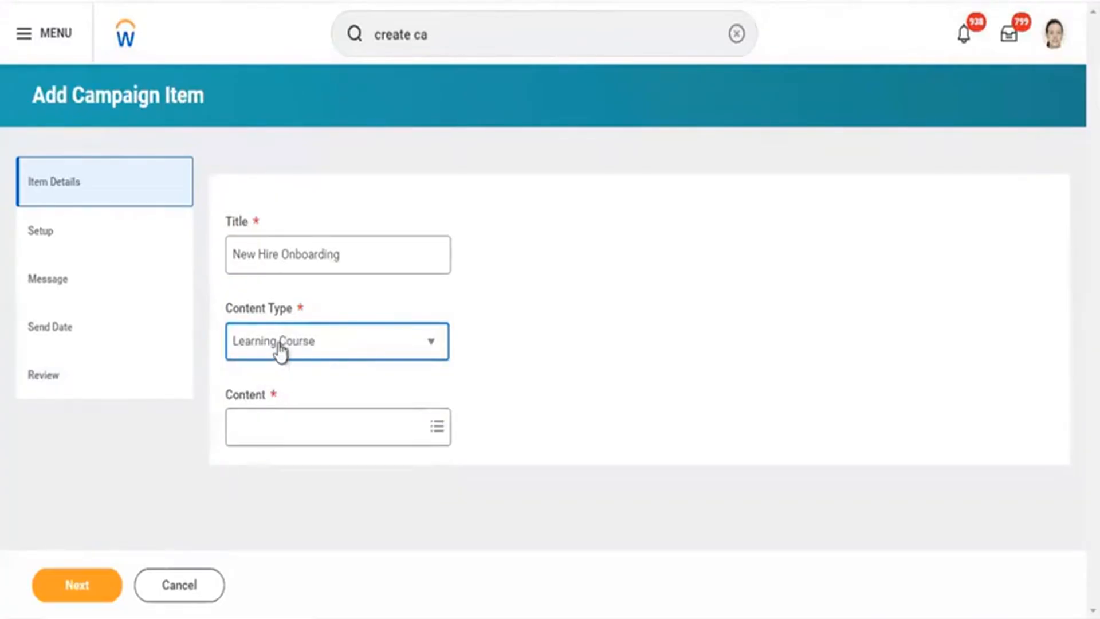
left_click(280, 351)
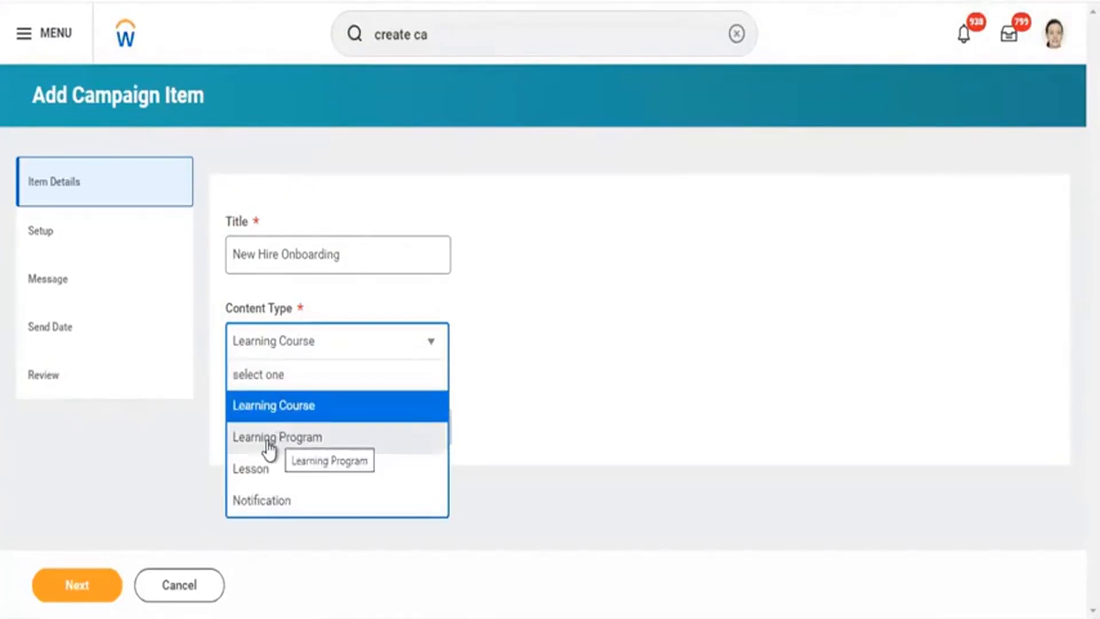
left_click(279, 443)
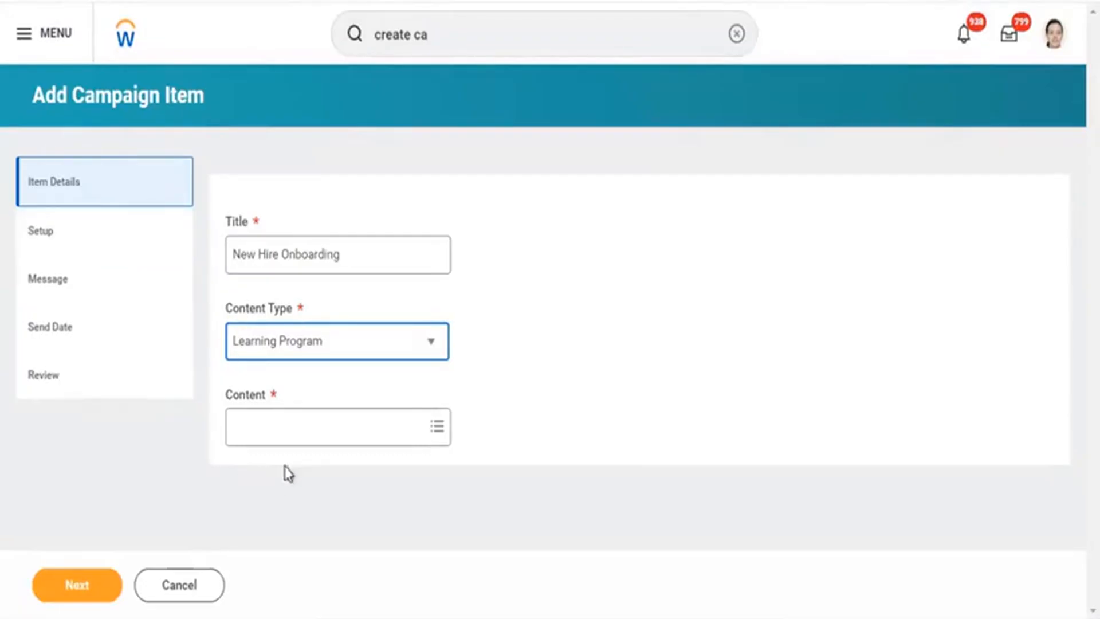
Choose the learning program New Hire Onboarding Journey as the item's content and proceed to the item's Setup page.
left_click(290, 428)
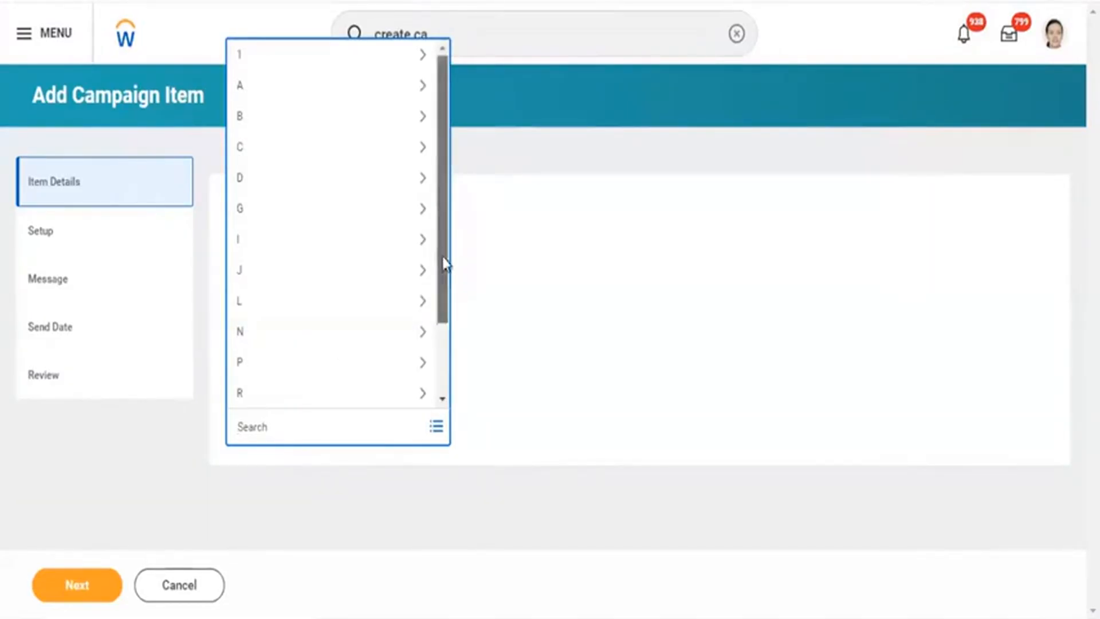
left_click_drag(443, 263, 442, 351)
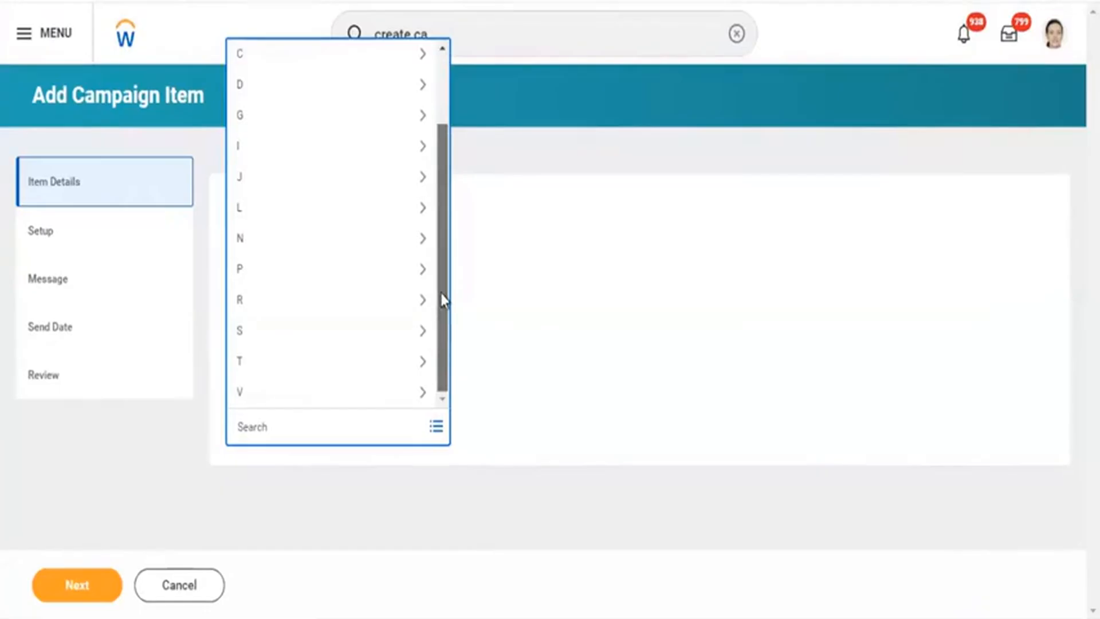
left_click_drag(441, 294, 442, 336)
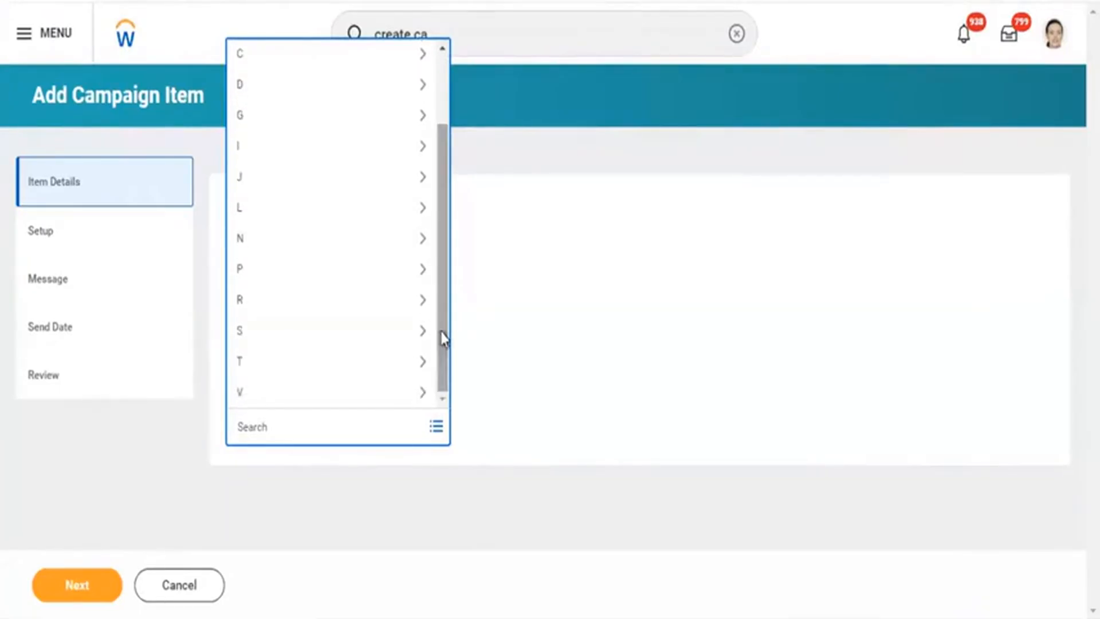
left_click(300, 240)
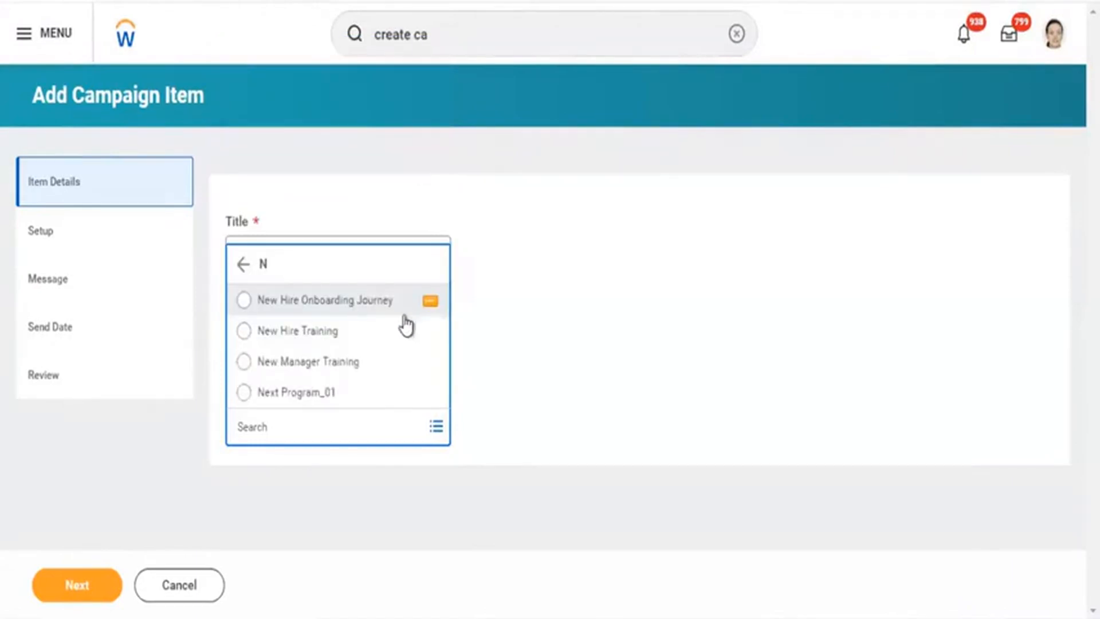
left_click(359, 305)
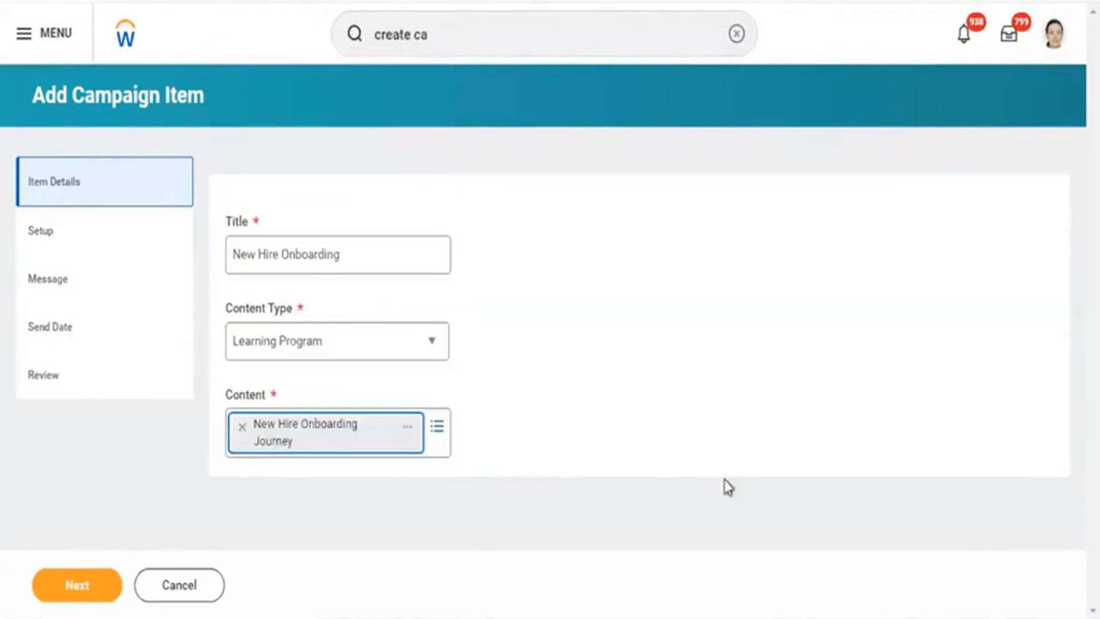
left_click(43, 244)
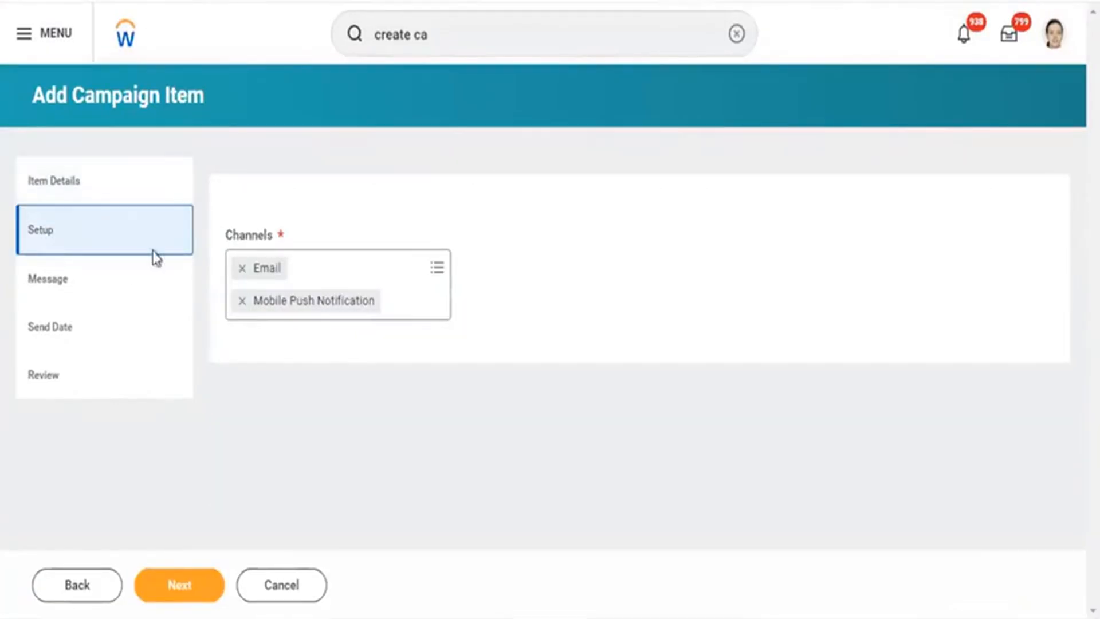
left_click(66, 281)
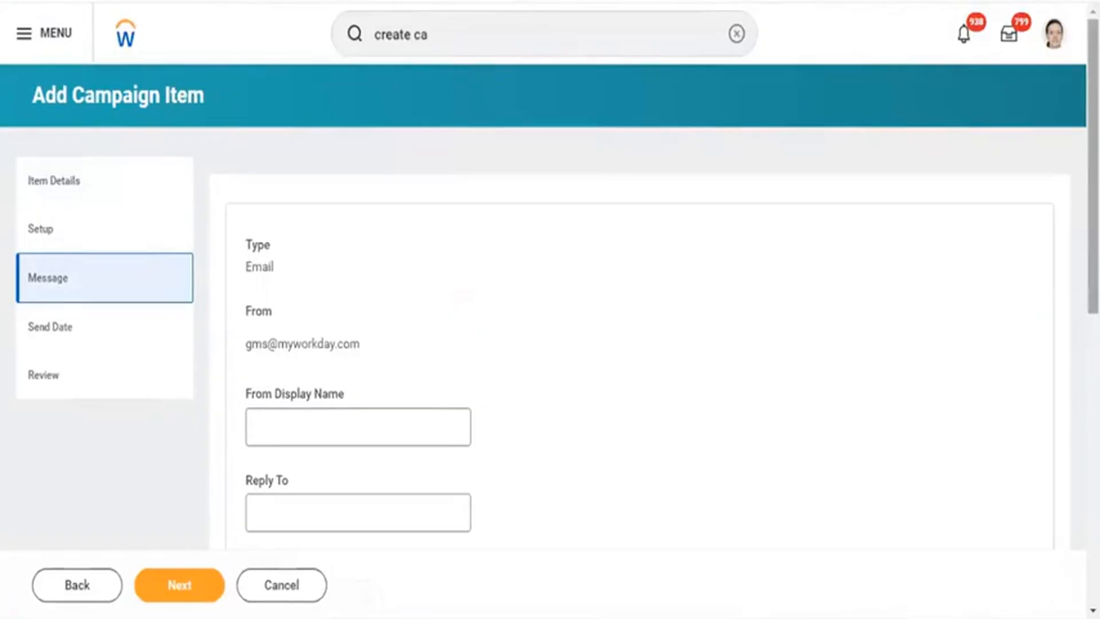
scroll(550, 310, "down", 10)
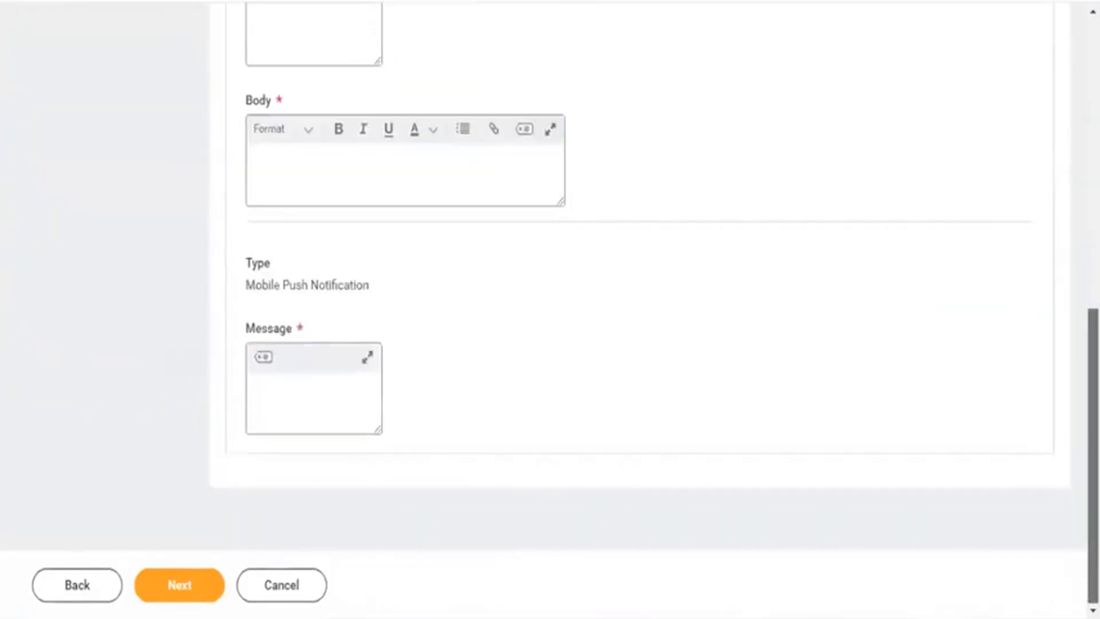
scroll(550, 309, "up", 5)
scroll(550, 309, "up", 5)
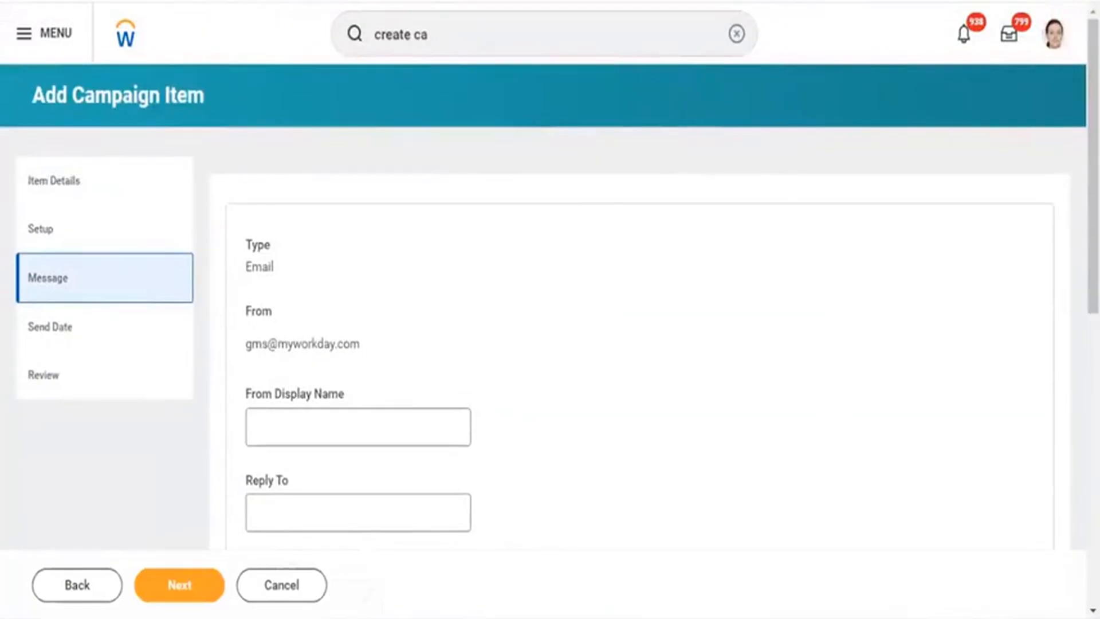
left_click(405, 427)
type("Cloud")
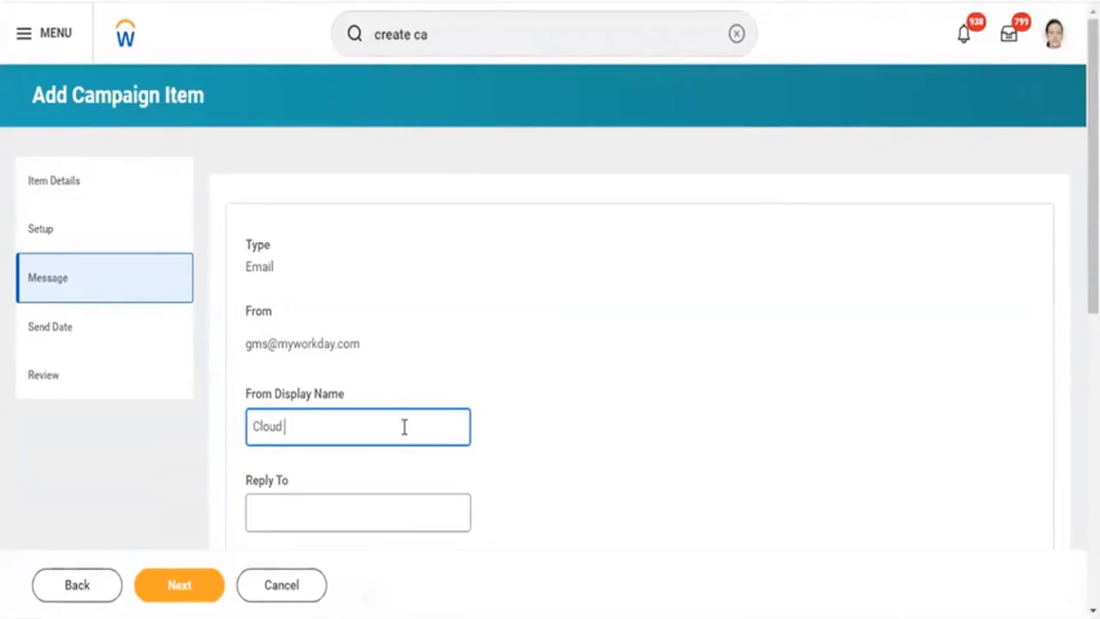
type(" Foundation ")
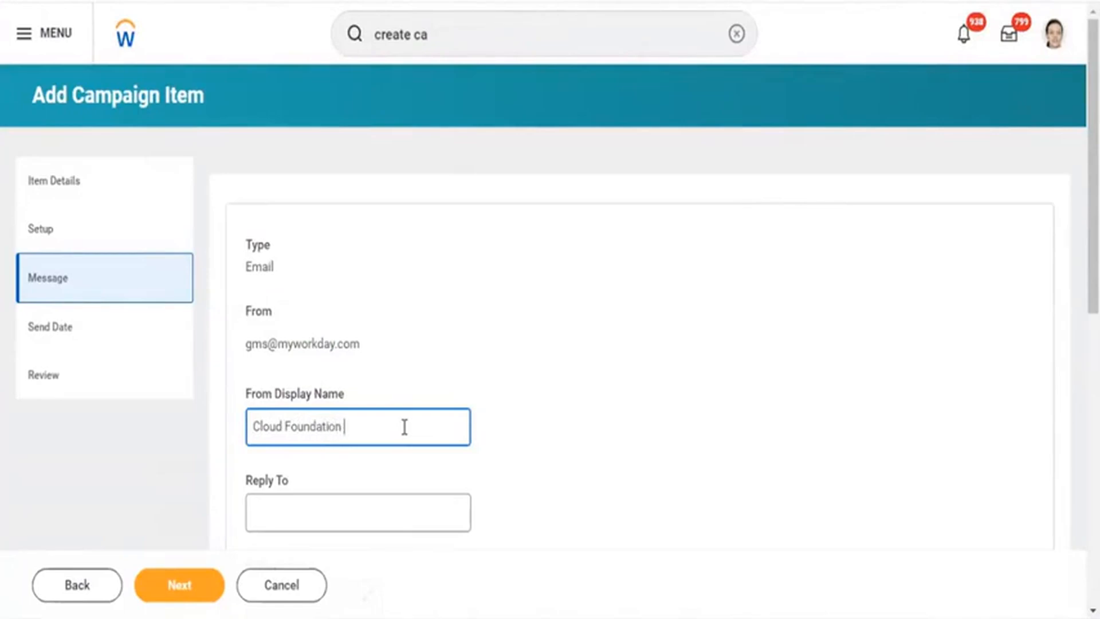
type("@adm.com")
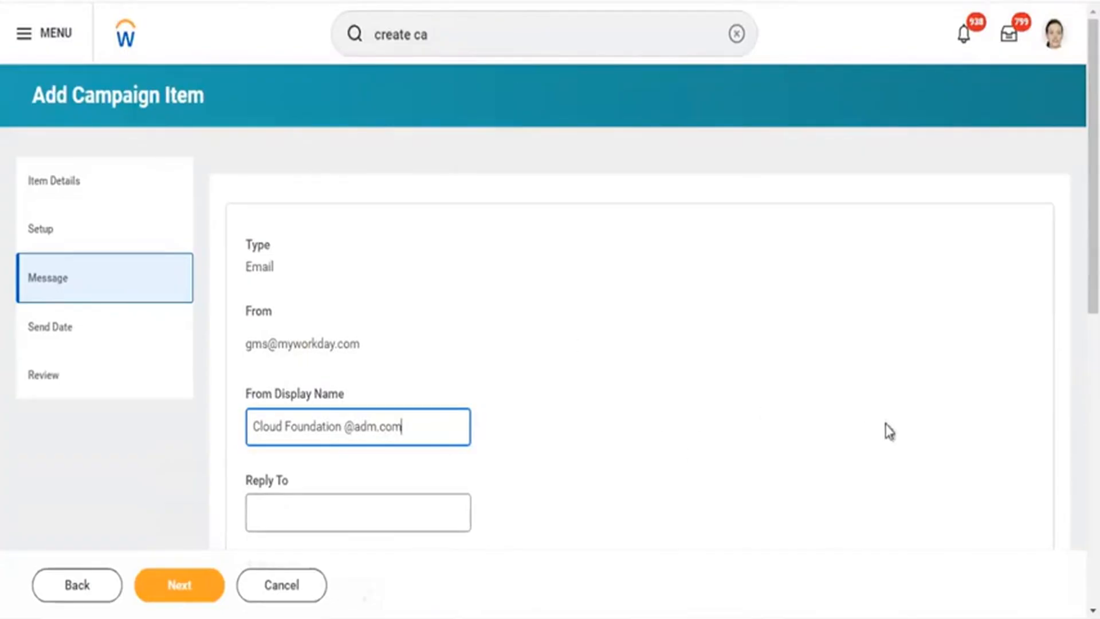
Shorten the From Display Name to Cloud Foundation and set Reply To to My Workday.
scroll(550, 310, "down", 5)
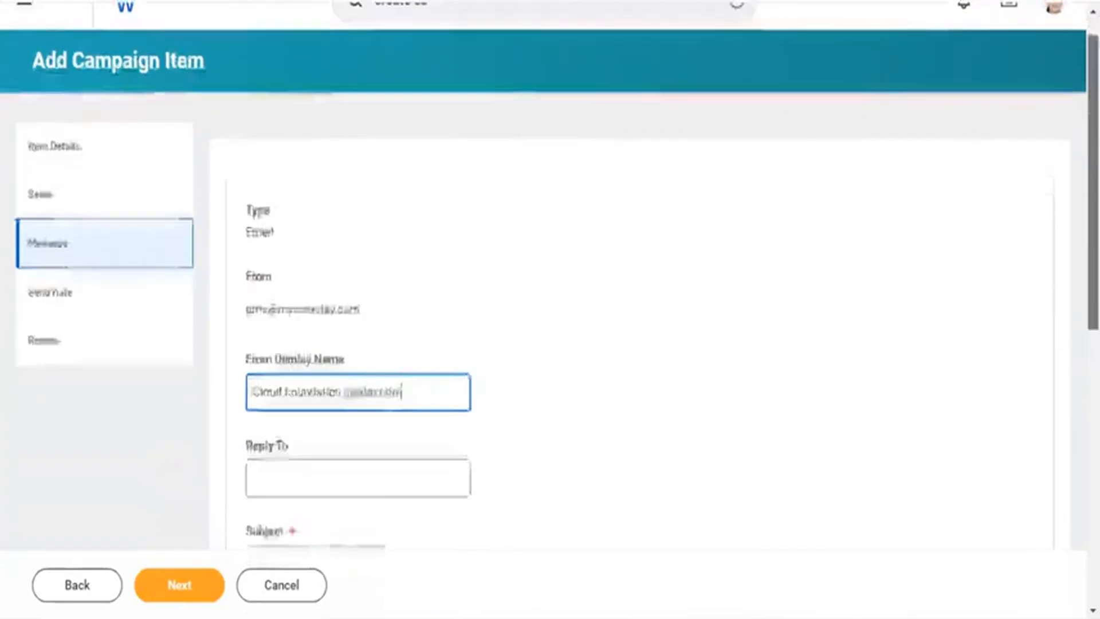
scroll(806, 246, "down", 2)
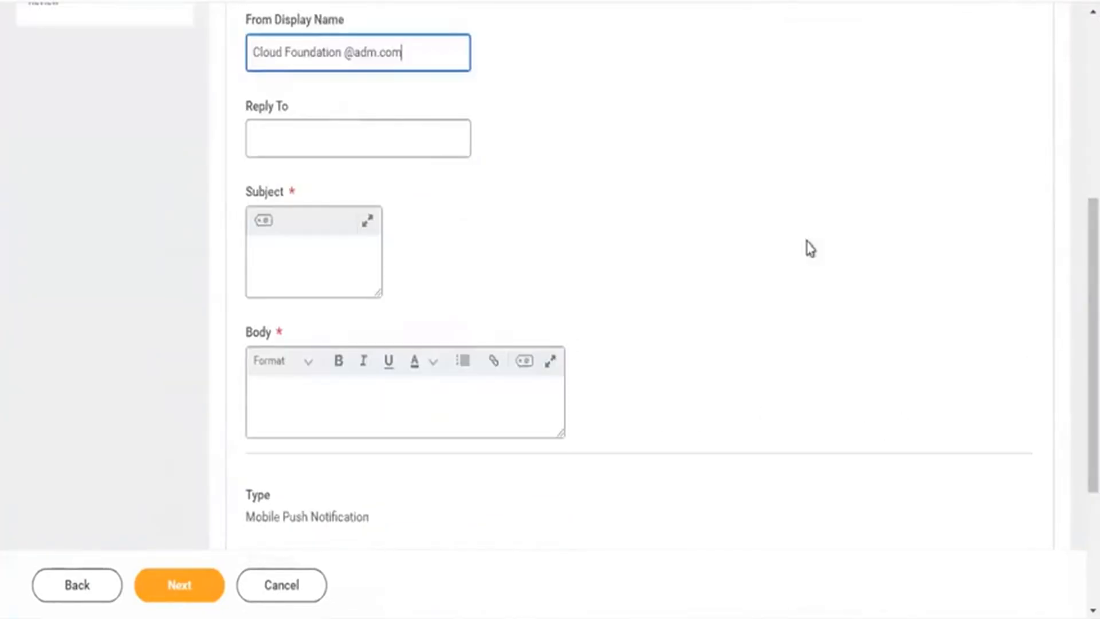
left_click(303, 277)
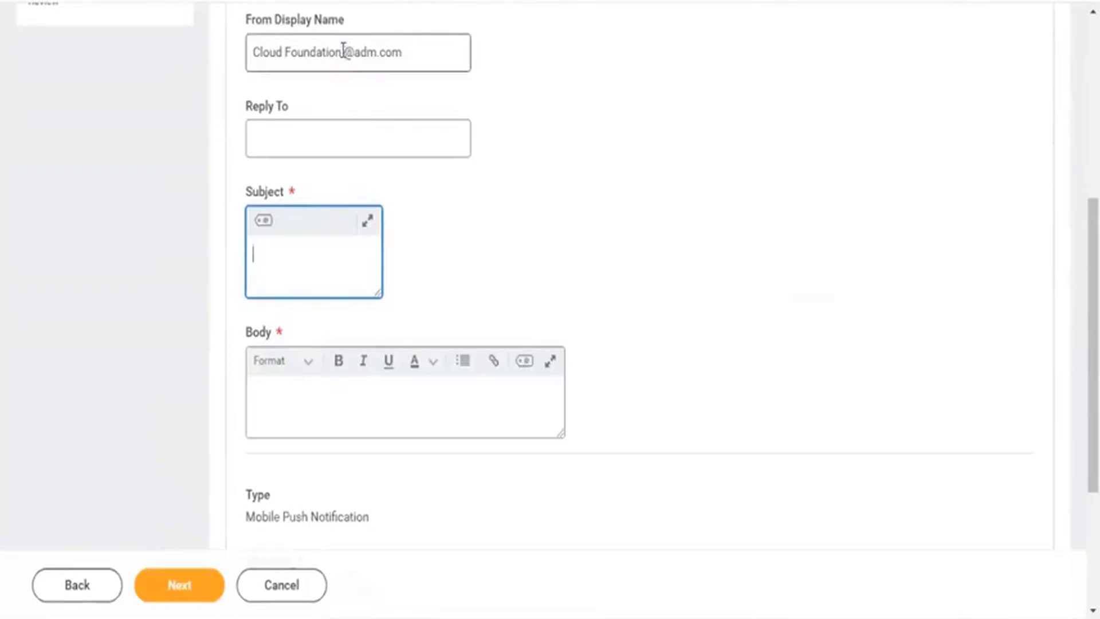
left_click_drag(342, 51, 405, 59)
key("BackSpace")
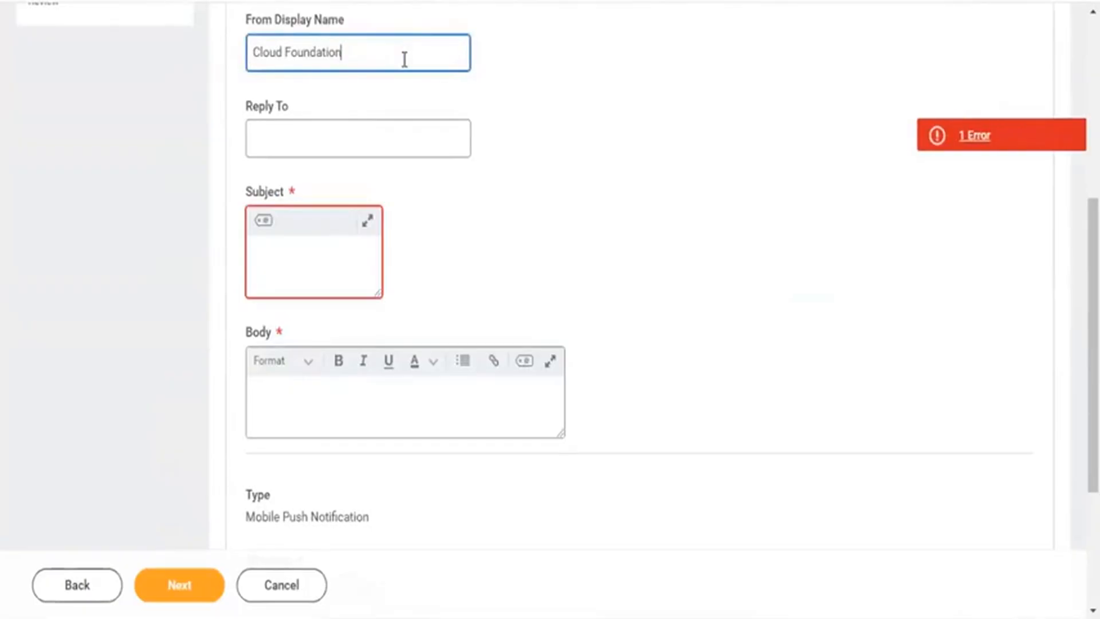
left_click(507, 81)
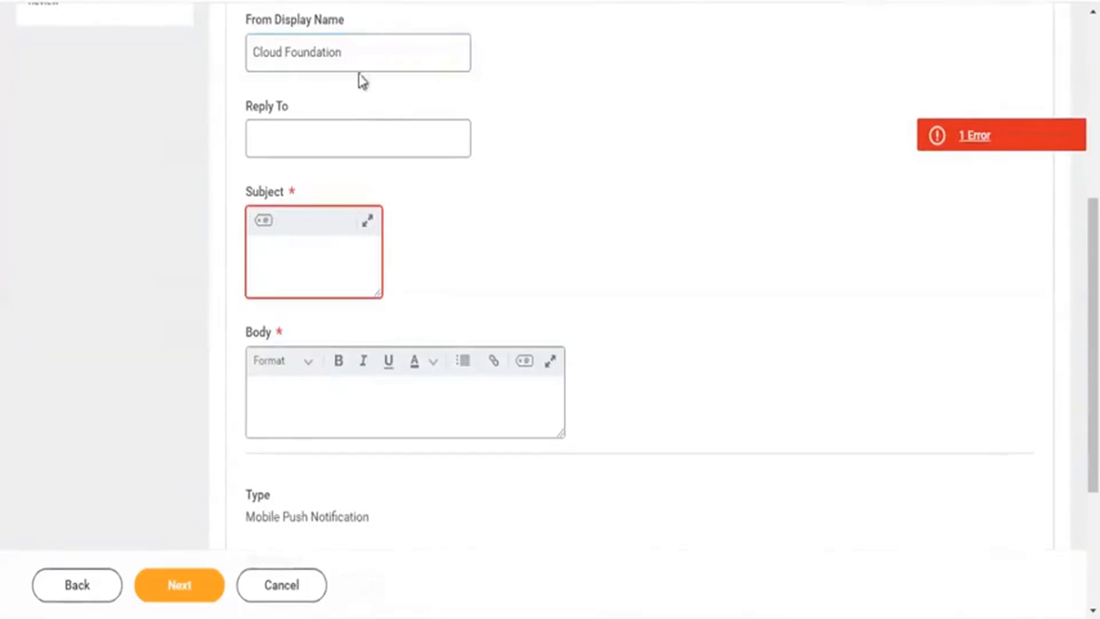
left_click(311, 136)
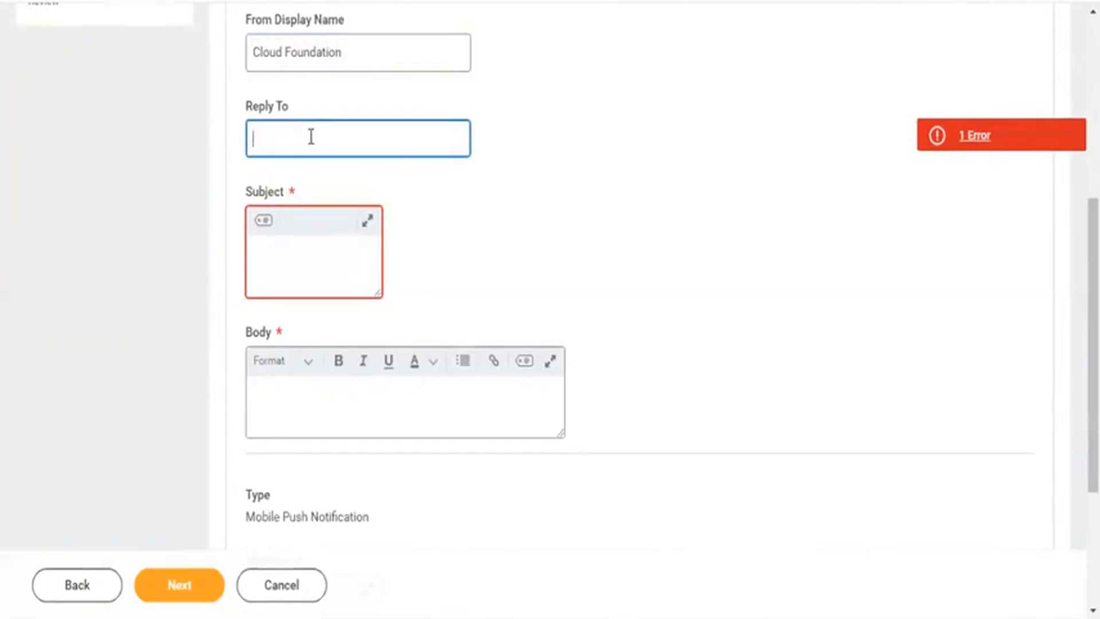
type("My Workday")
Enter the email subject "Your Onboarding Course assignment".
left_click(302, 267)
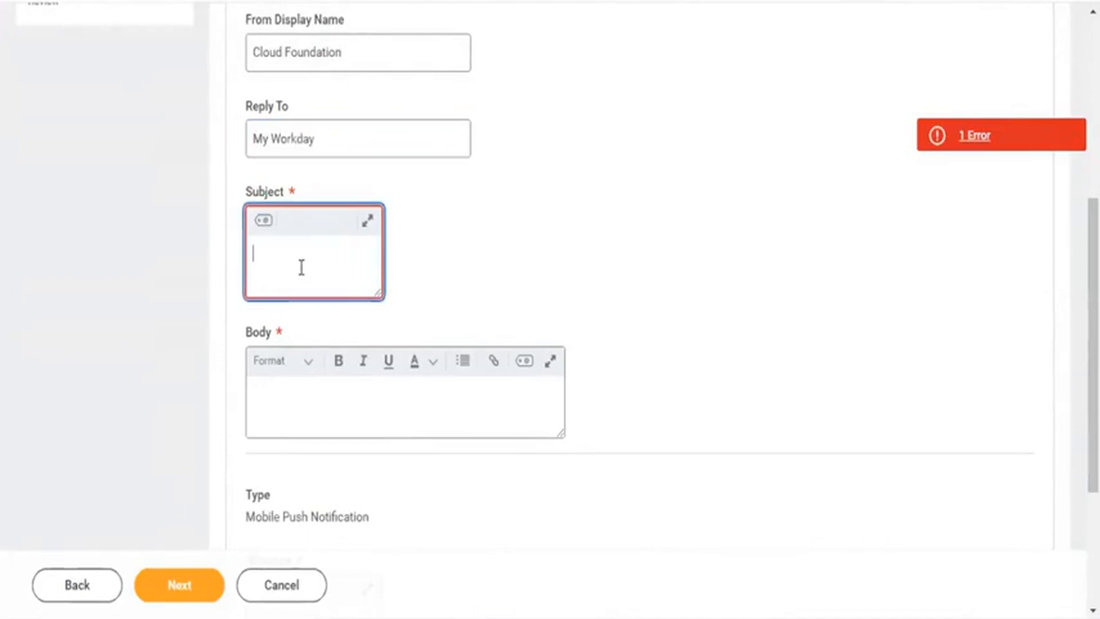
type("Your")
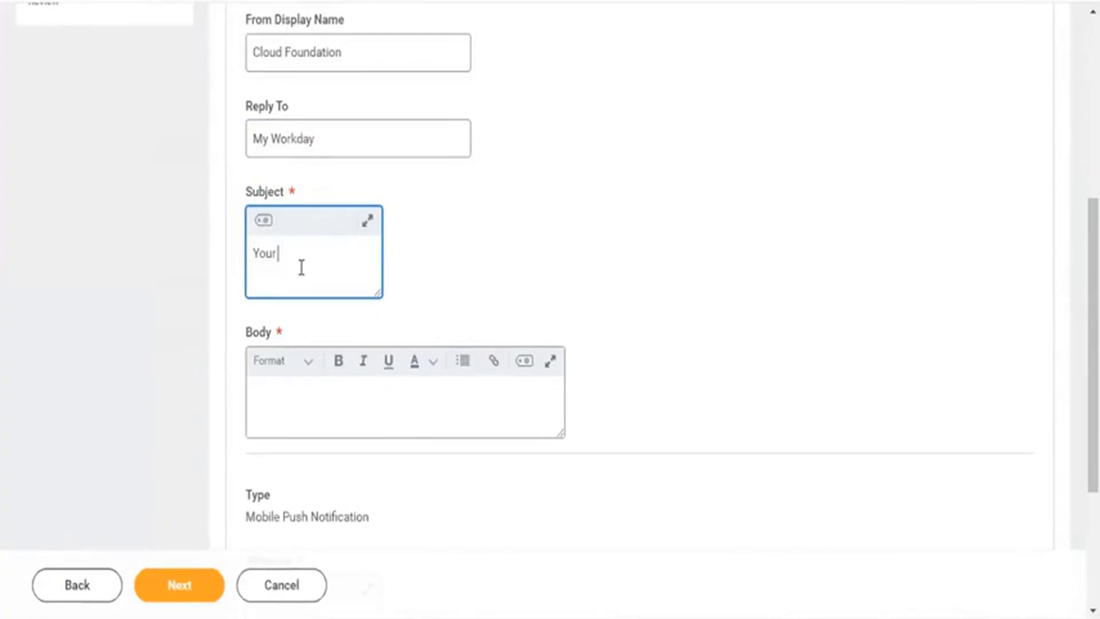
type(" Onboarding")
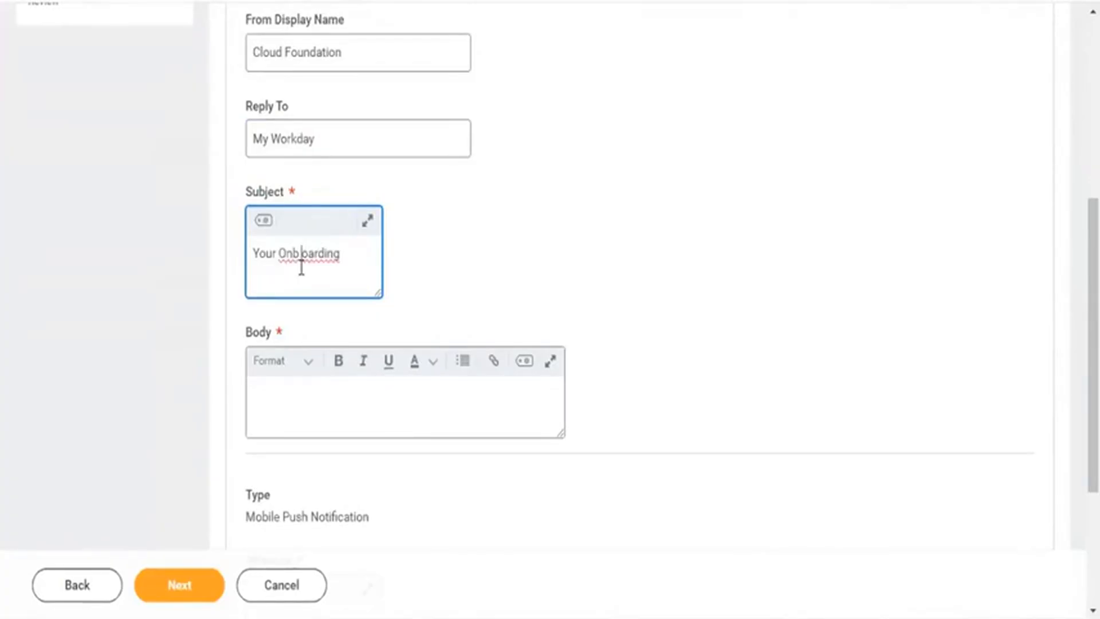
key("BackSpace")
key("BackSpace")
type("b")
left_click(346, 254)
type("Courze")
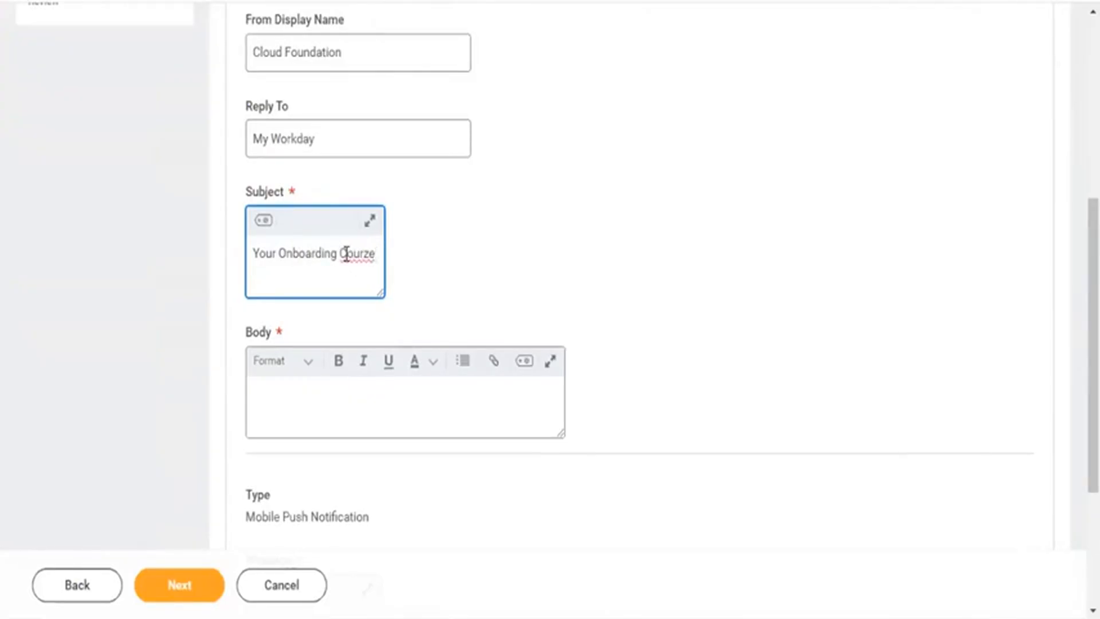
key("BackSpace")
key("BackSpace")
type("se ass")
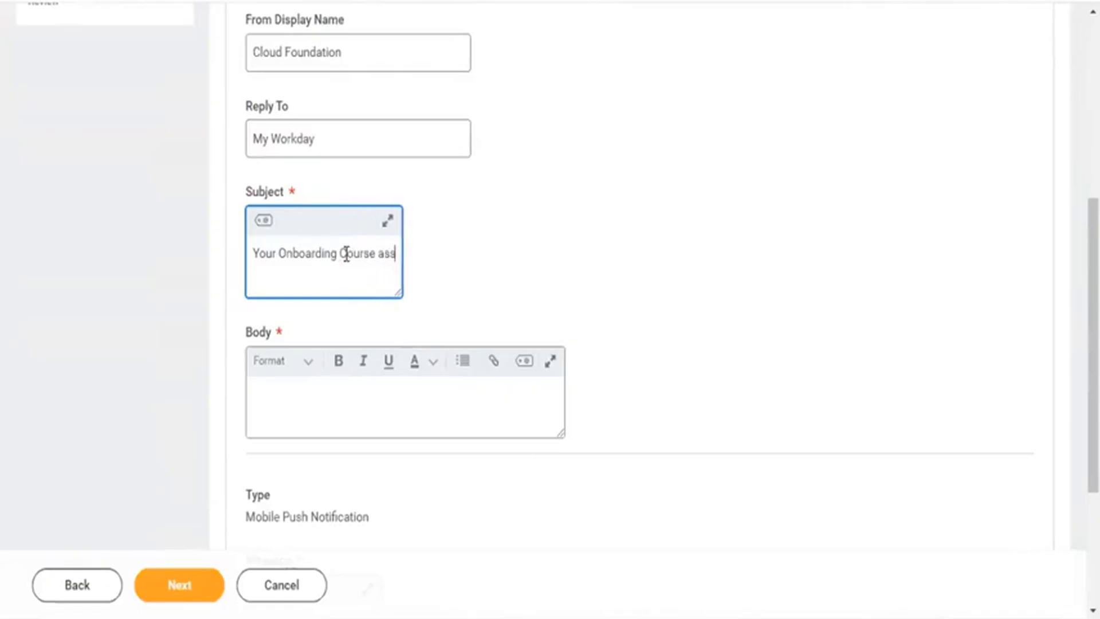
type("ignment")
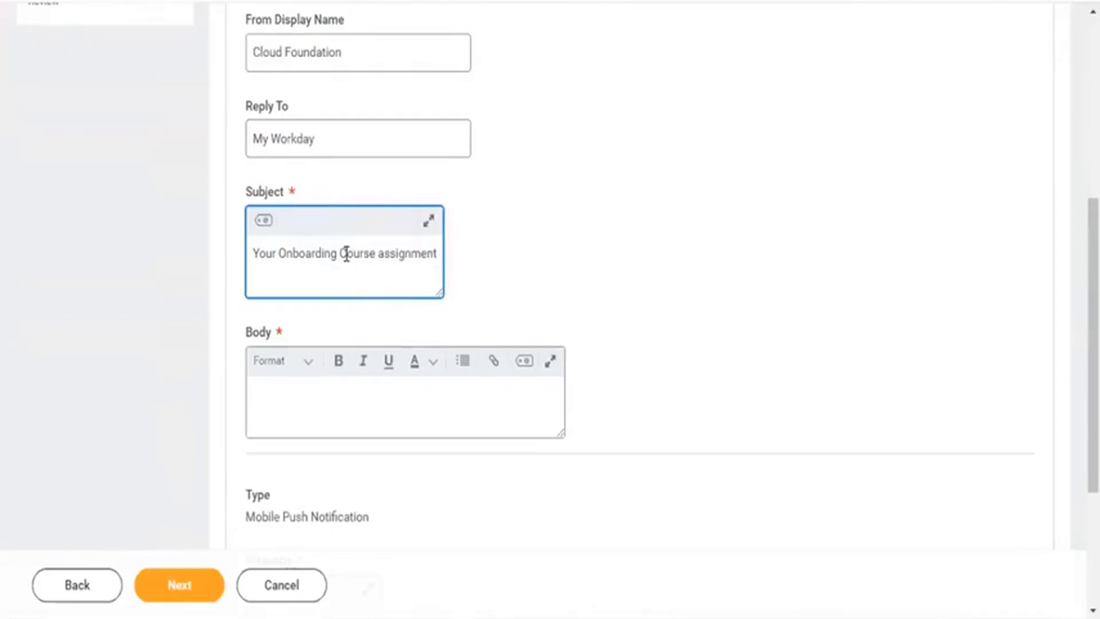
Write the email body "Please complete onboarding course within the due timelines".
left_click(343, 410)
type("Pleas")
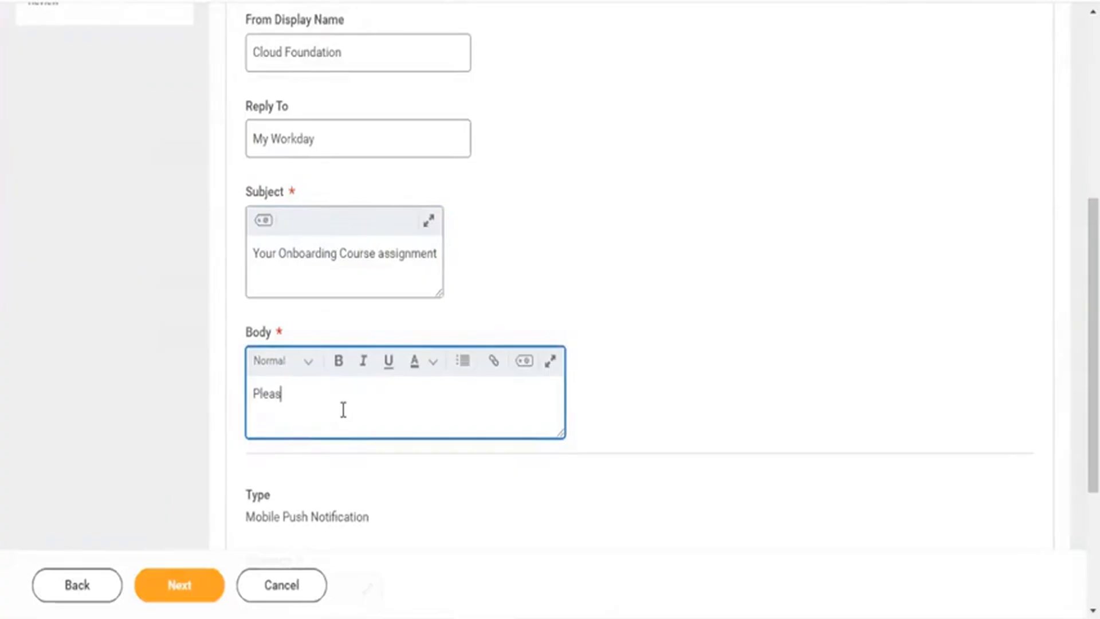
type("e complete you onboar")
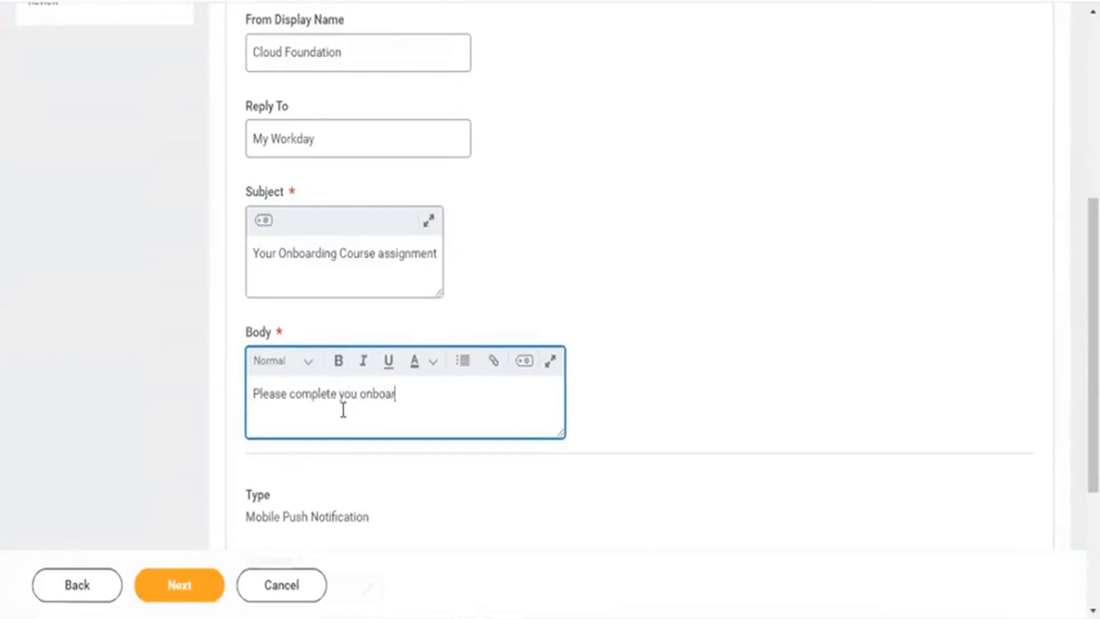
type("ding course wit")
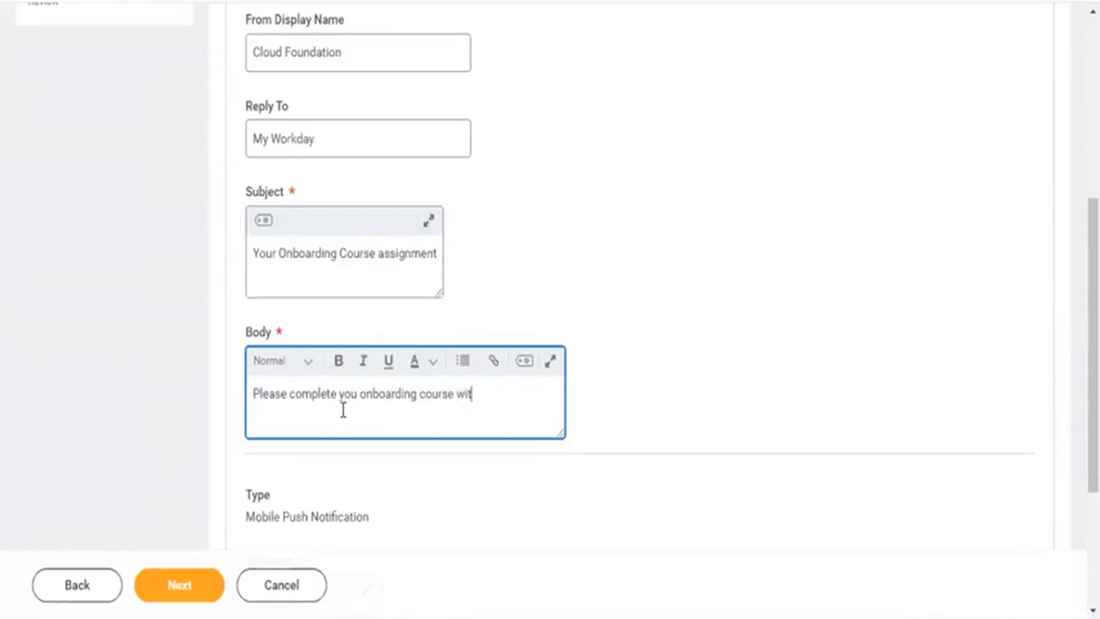
type("hn")
key("BackSpace")
type("n t")
left_click(343, 410)
type("he due t")
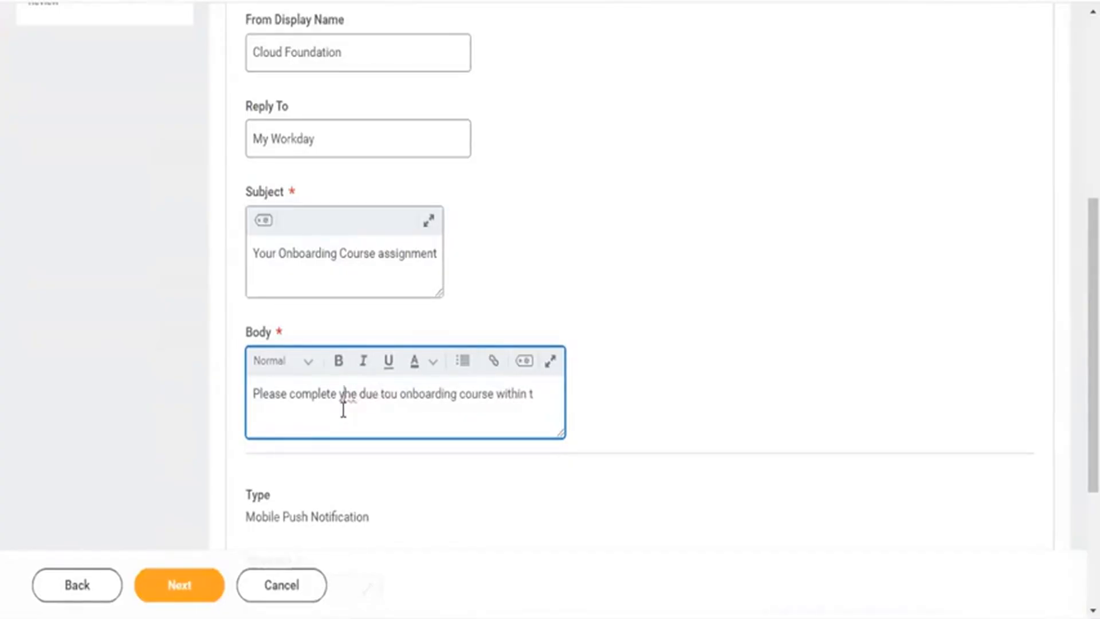
key("BackSpace")
key("BackSpace")
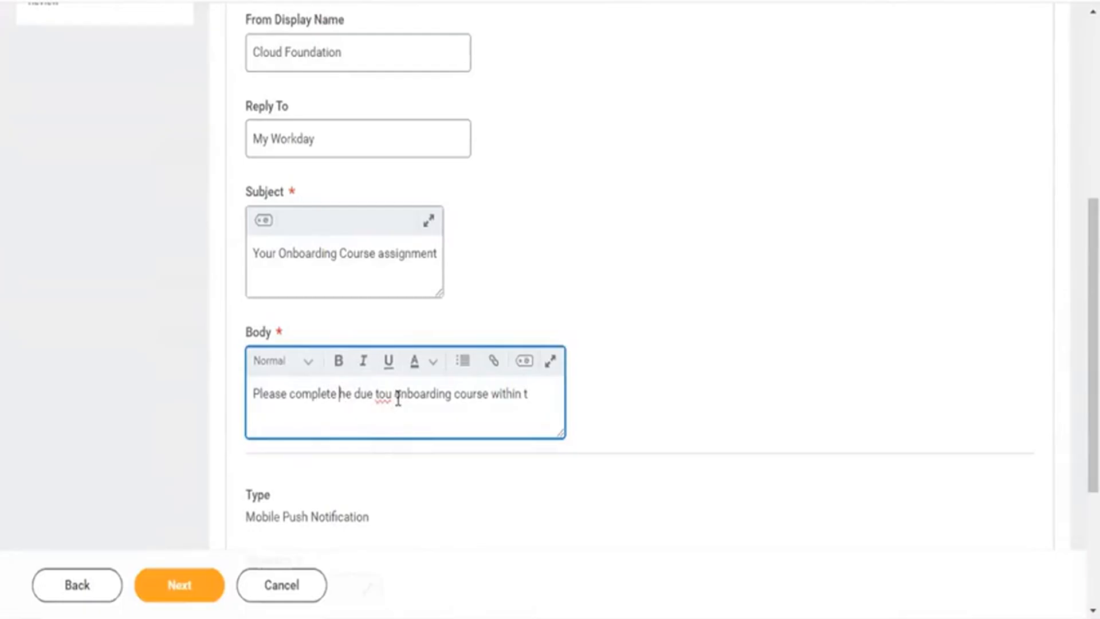
left_click_drag(392, 395, 339, 394)
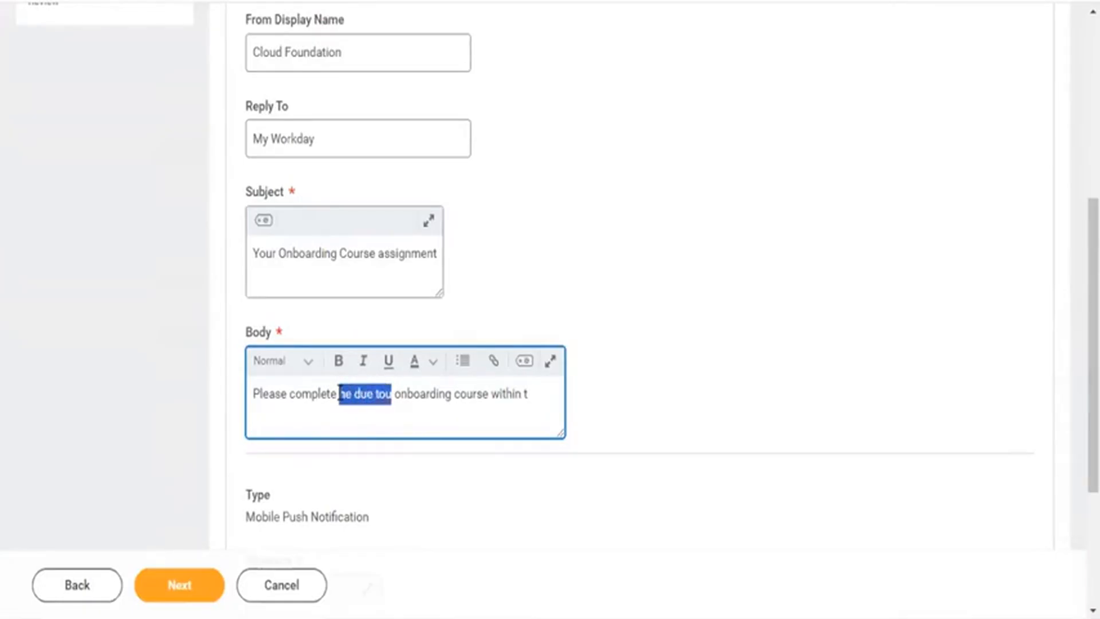
key("BackSpace")
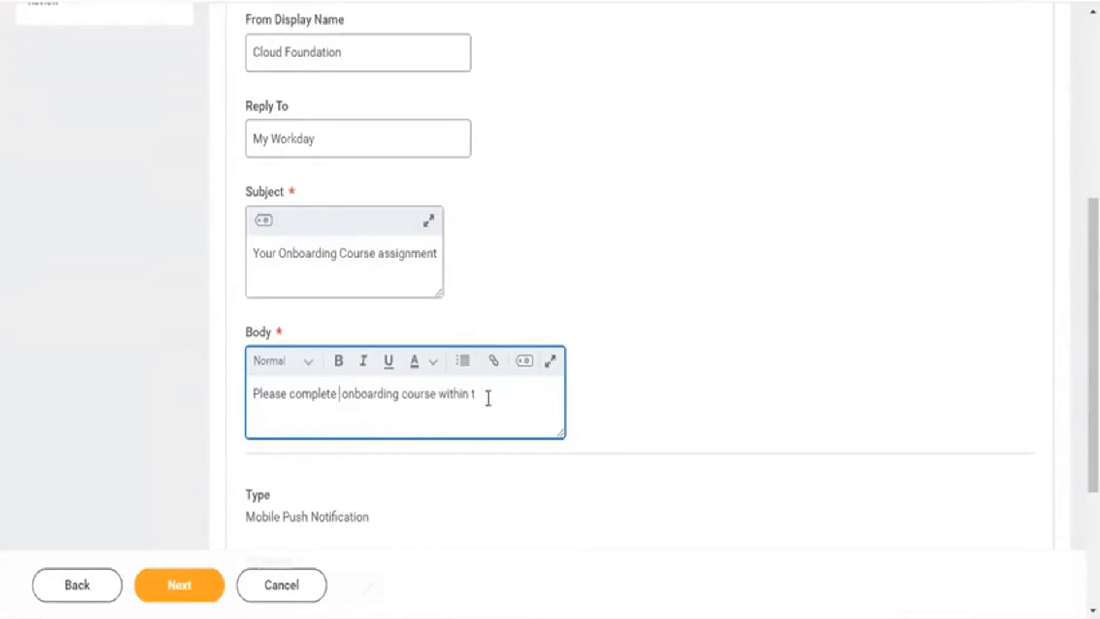
type("he due timelines")
left_click(697, 364)
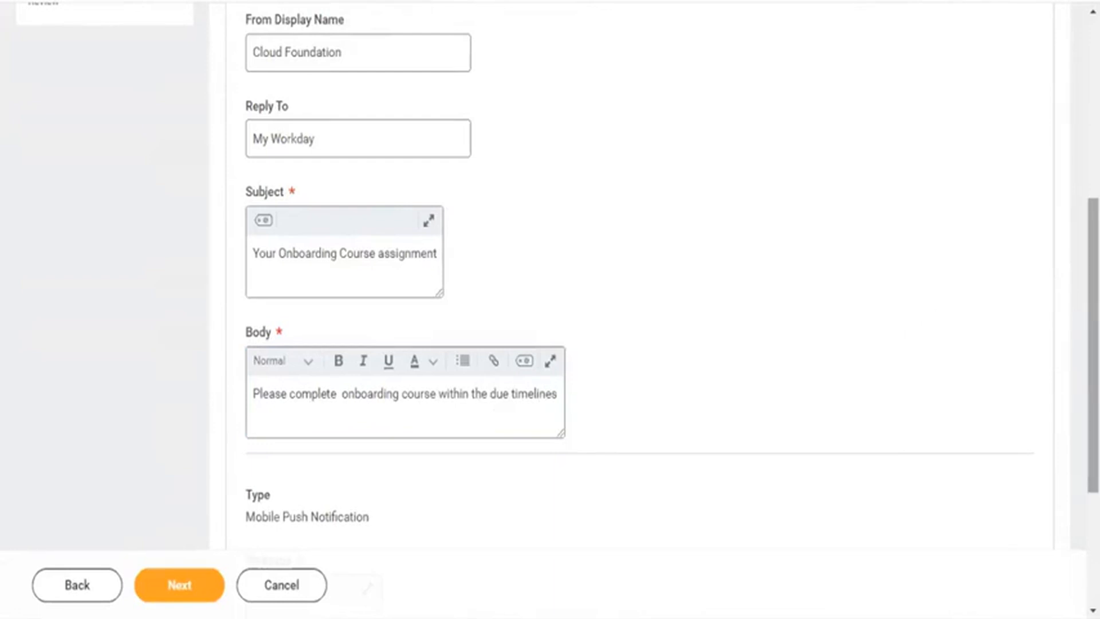
Enter Onboarding Course as the mobile push notification message and proceed to the Send Date page.
scroll(670, 281, "down", 3)
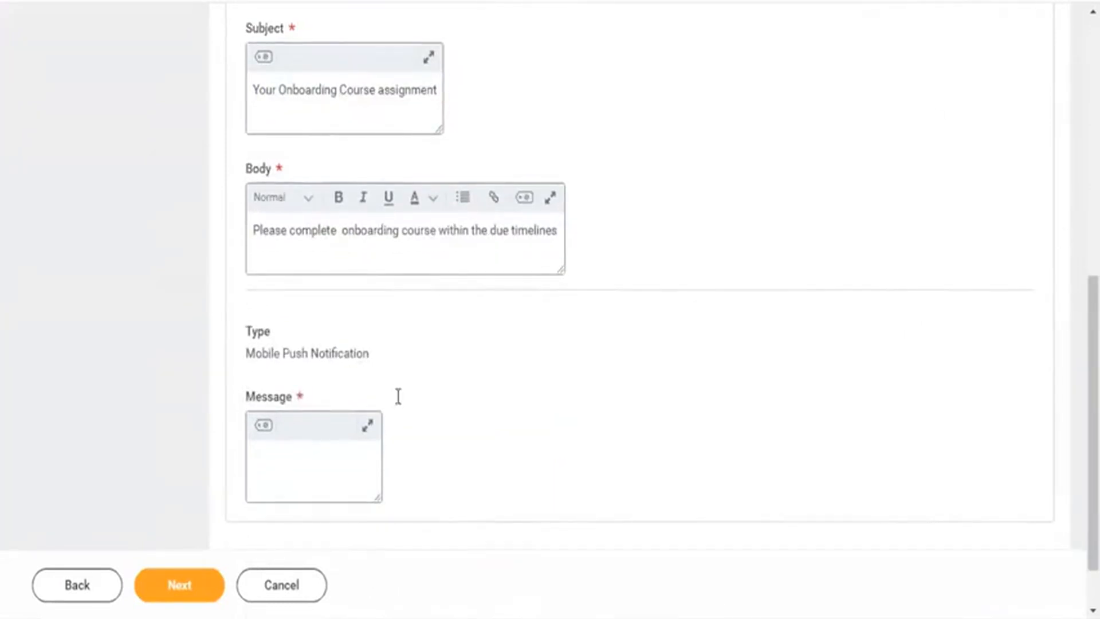
left_click(315, 474)
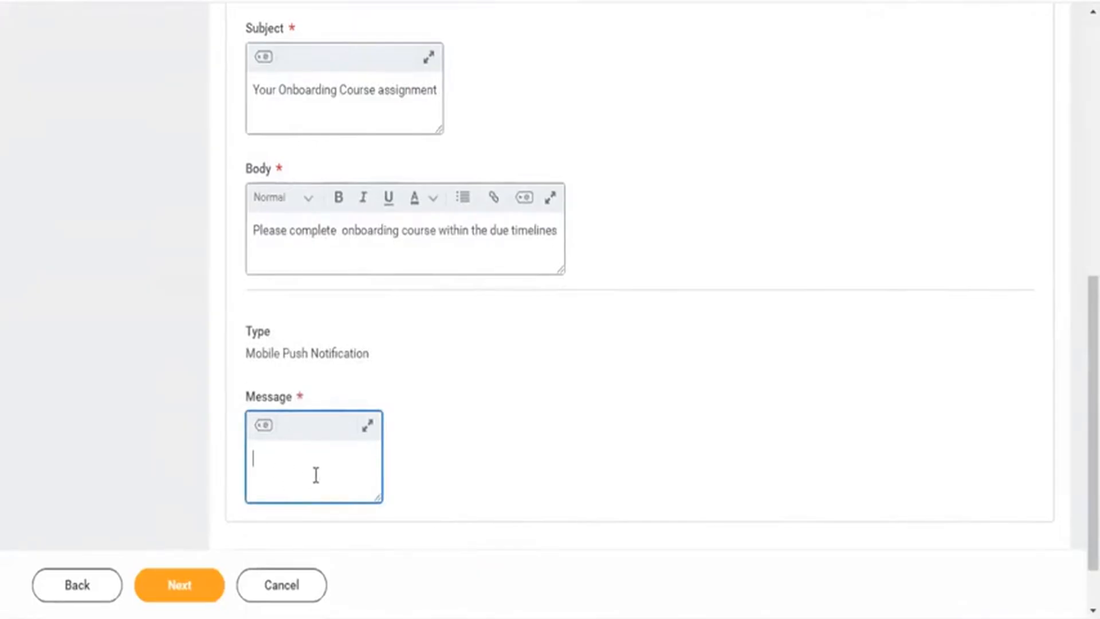
type("Onboarding Course")
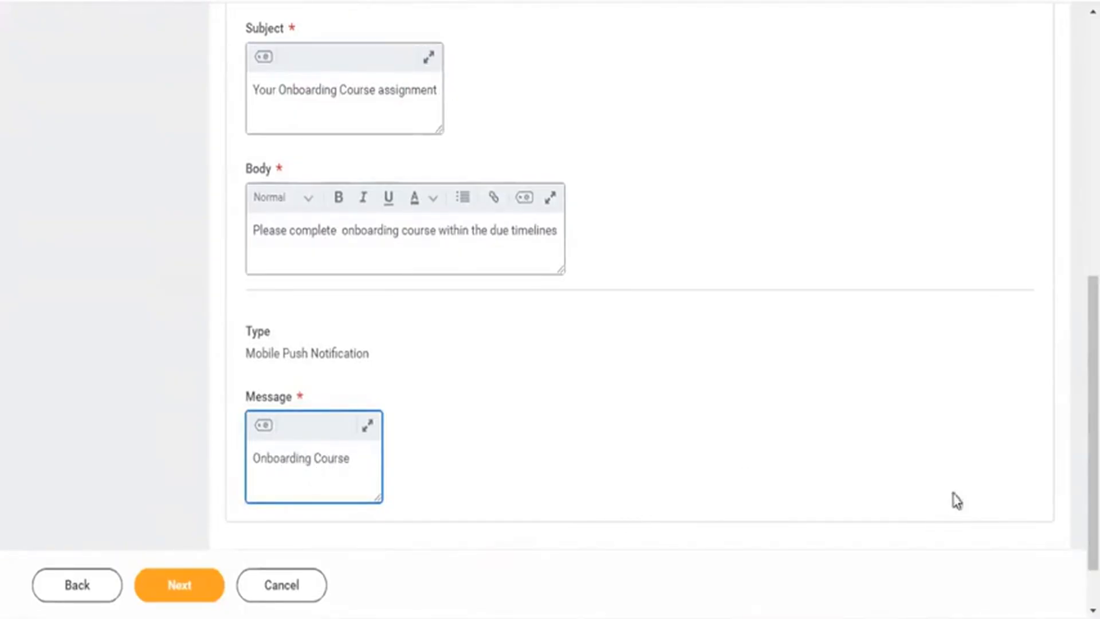
left_click_drag(1093, 504, 1094, 539)
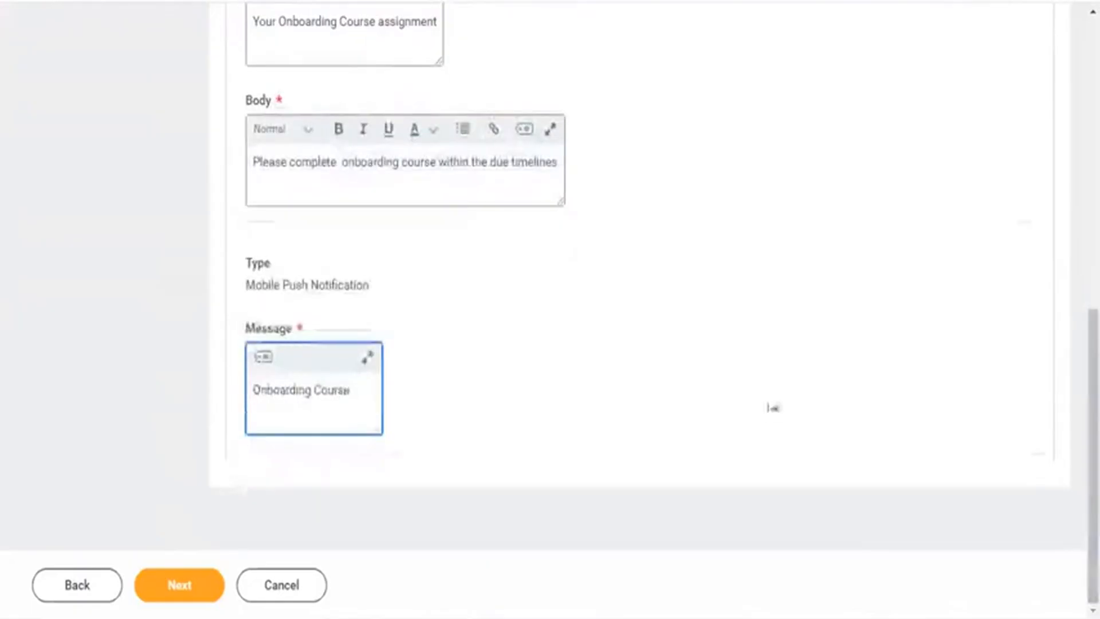
left_click(190, 583)
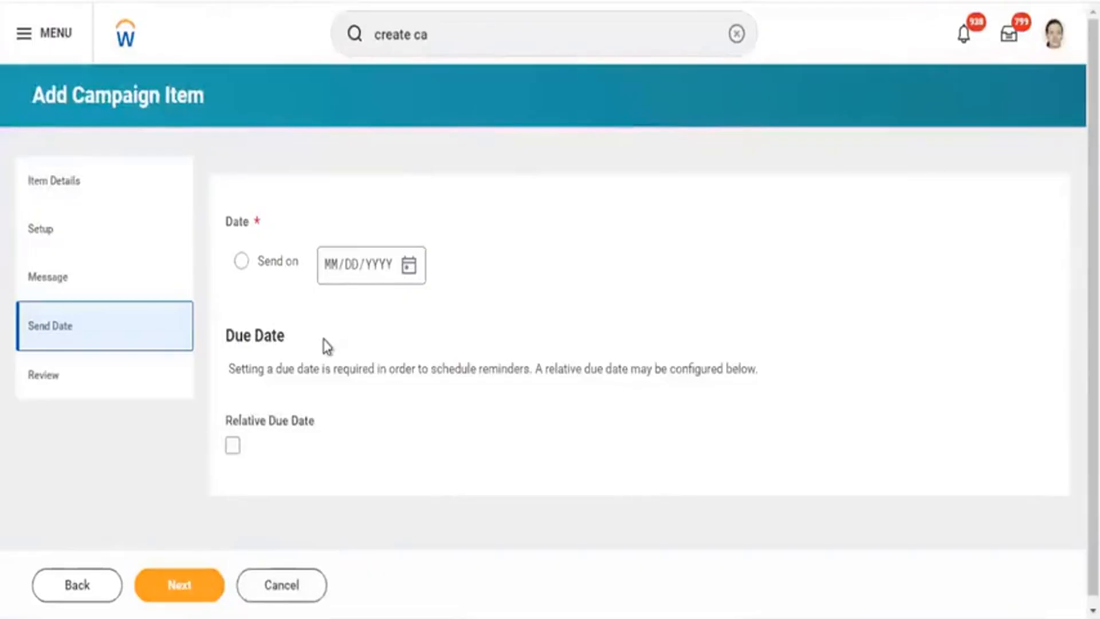
Schedule the item to send on 03/19/2024 and enable a relative due date.
left_click(265, 263)
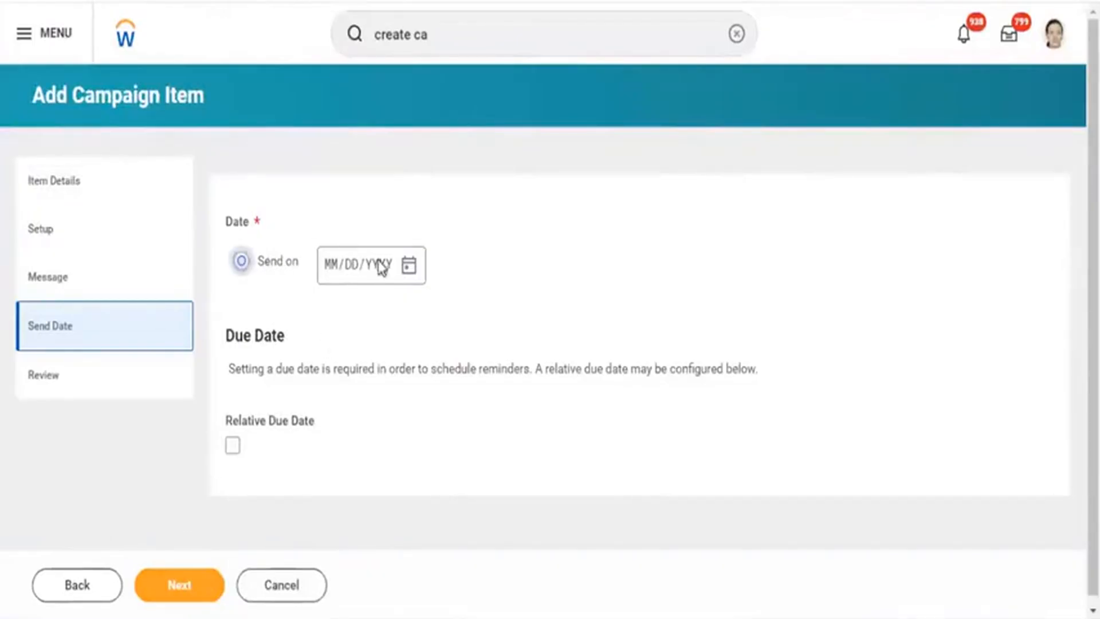
left_click(411, 269)
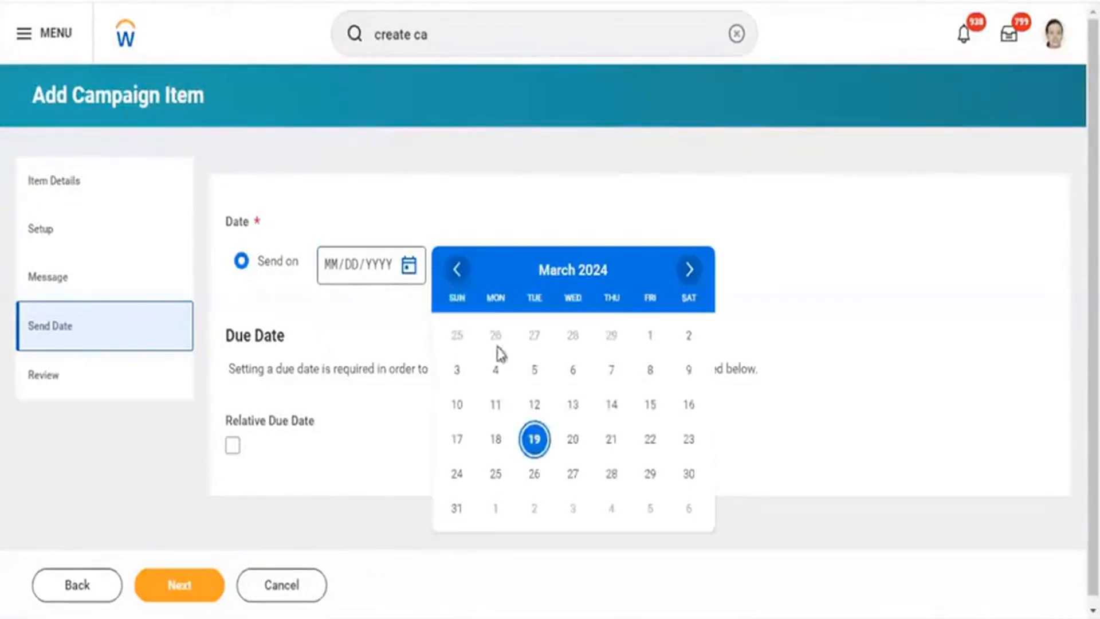
left_click(539, 445)
left_click(242, 446)
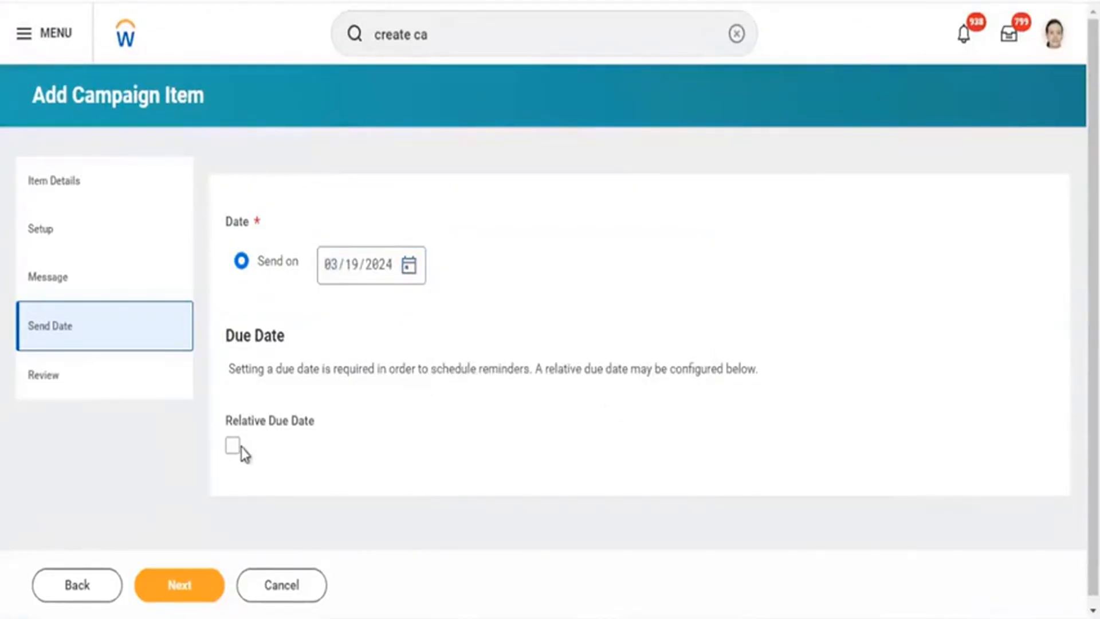
left_click(234, 447)
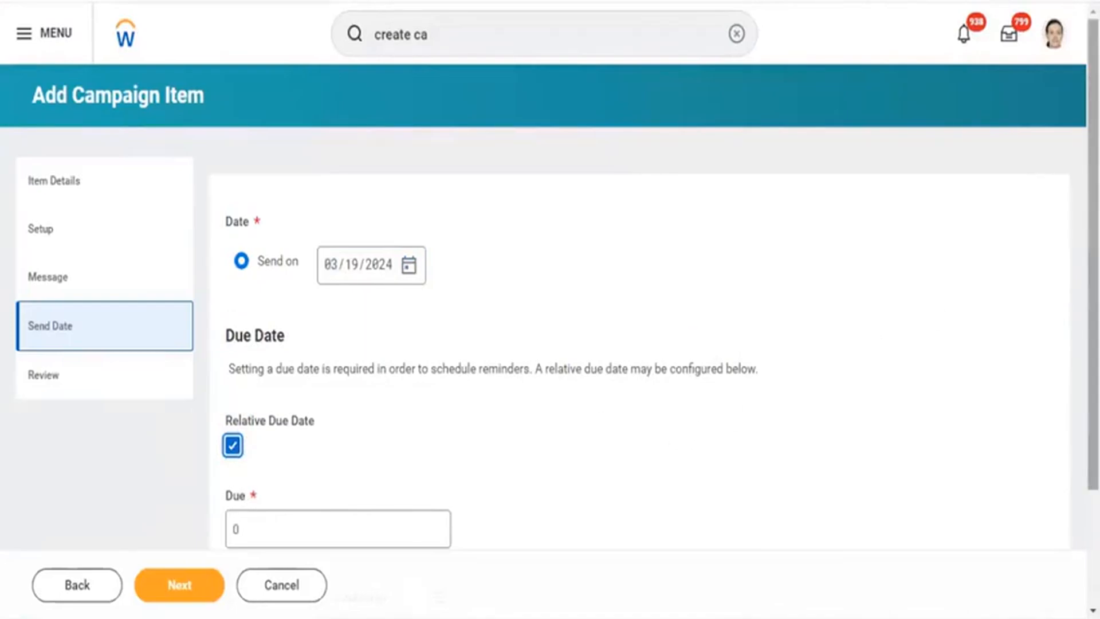
Set the relative due date to 5 days after the item is delivered and proceed to the Review page.
scroll(939, 318, "down", 3)
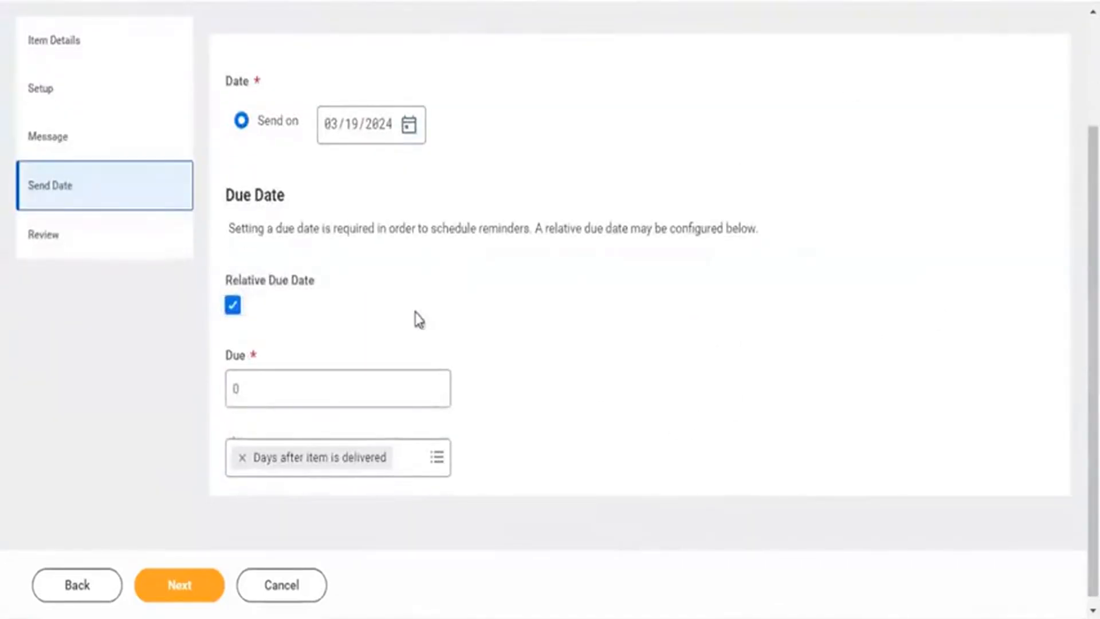
left_click(245, 384)
left_click(245, 384)
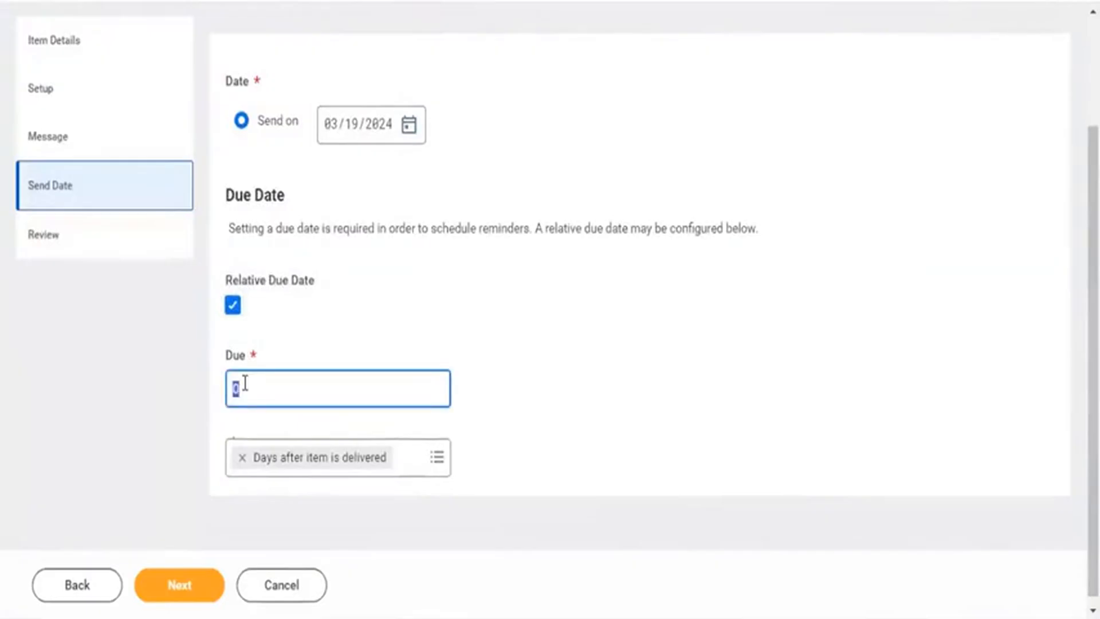
type("5")
left_click(612, 282)
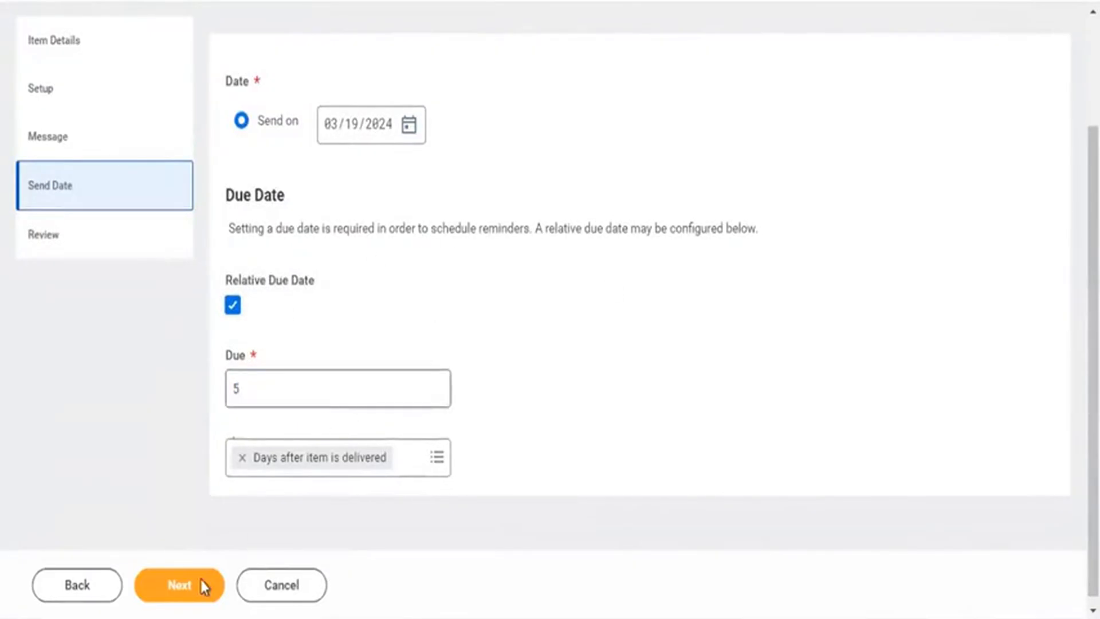
left_click(182, 599)
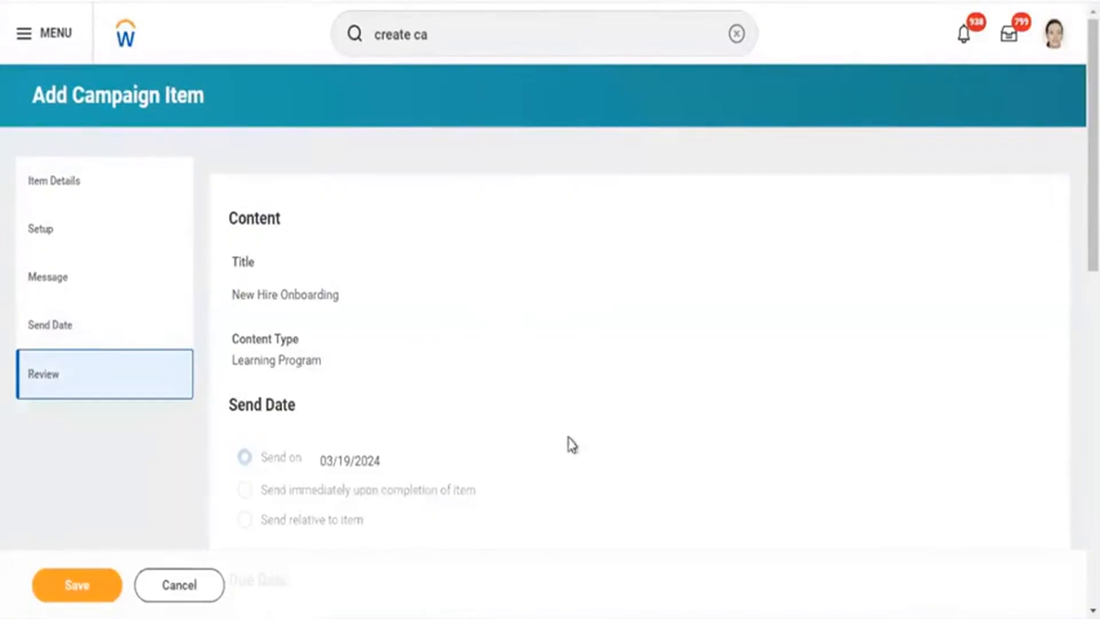
Review the campaign item's content, send date, due date and messages, and save the item.
scroll(1063, 491, "down", 9)
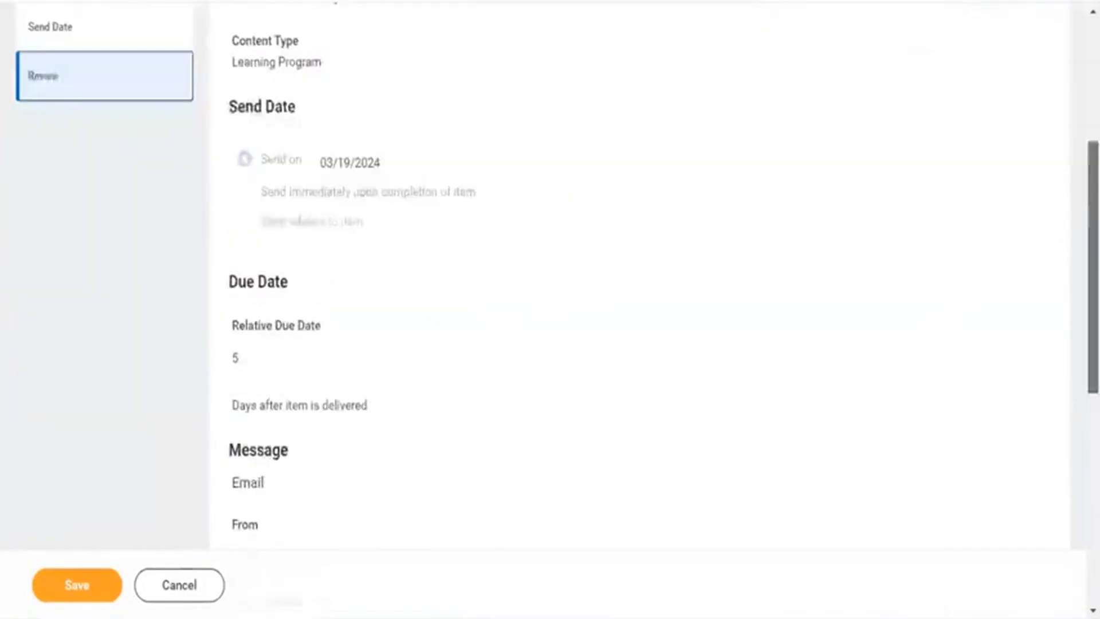
scroll(1063, 491, "down", 5)
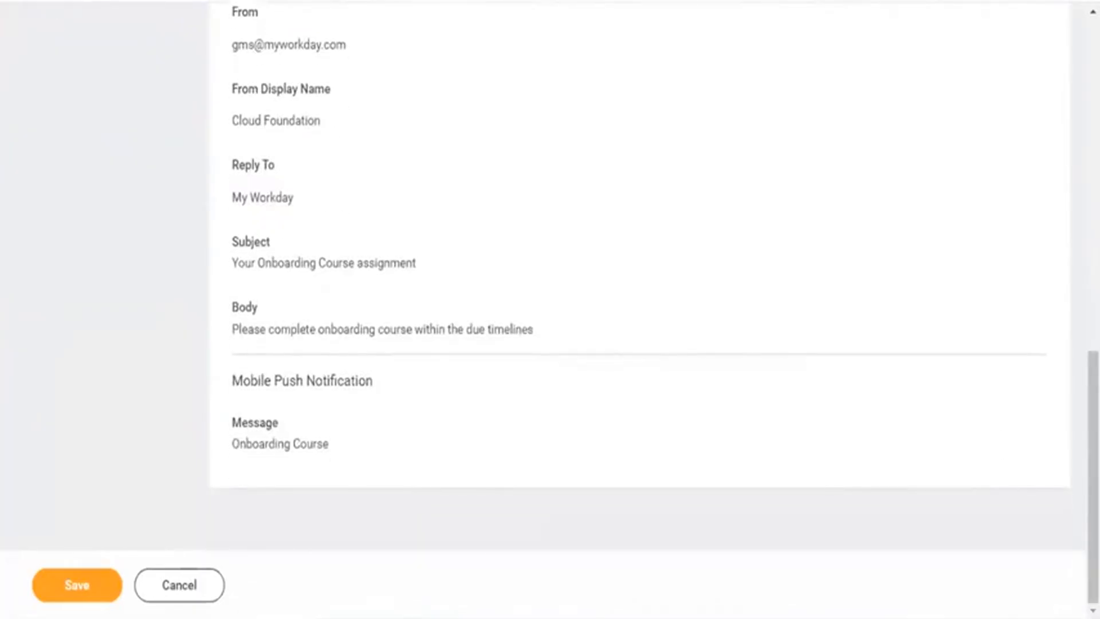
left_click(64, 586)
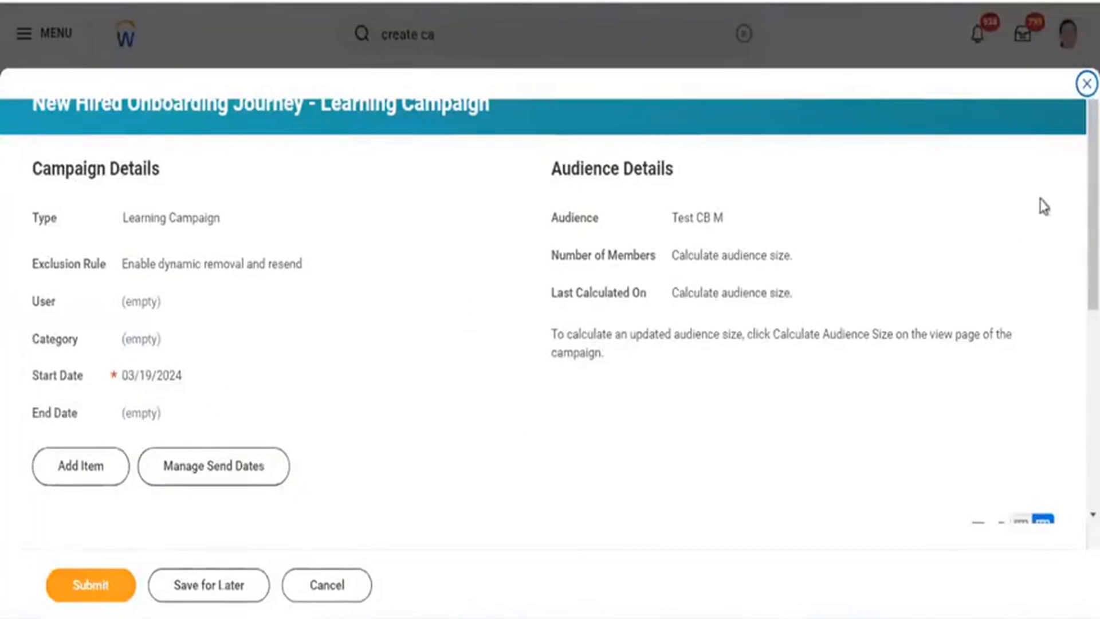
Check the New Hired Onboarding Journey campaign summary and its item list, and submit the campaign.
scroll(1040, 199, "down", 2)
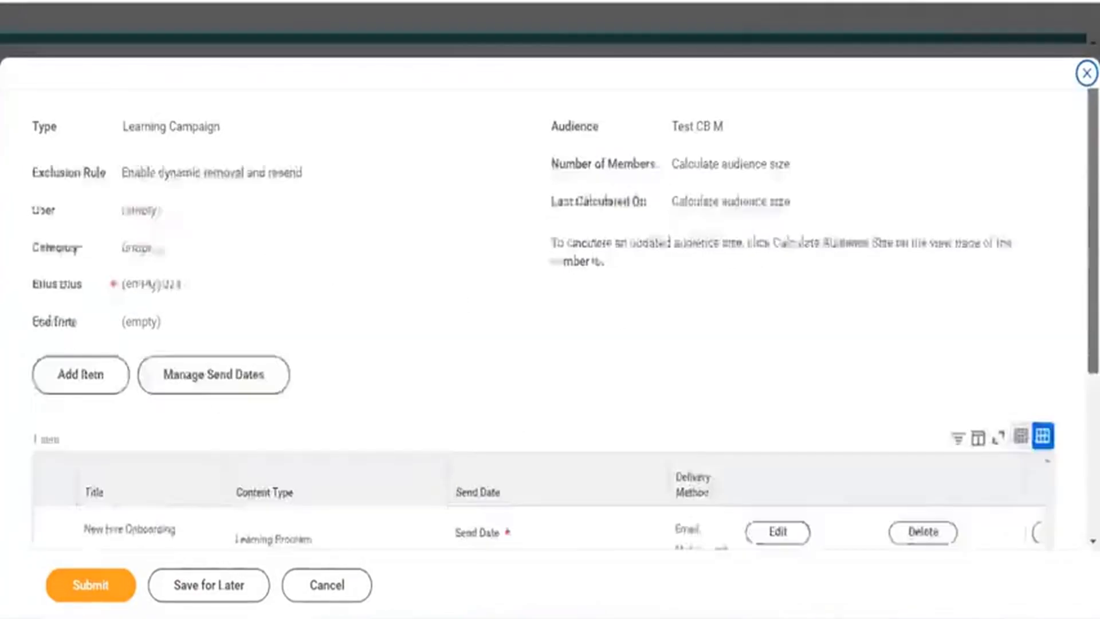
scroll(550, 304, "down", 5)
scroll(550, 304, "up", 6)
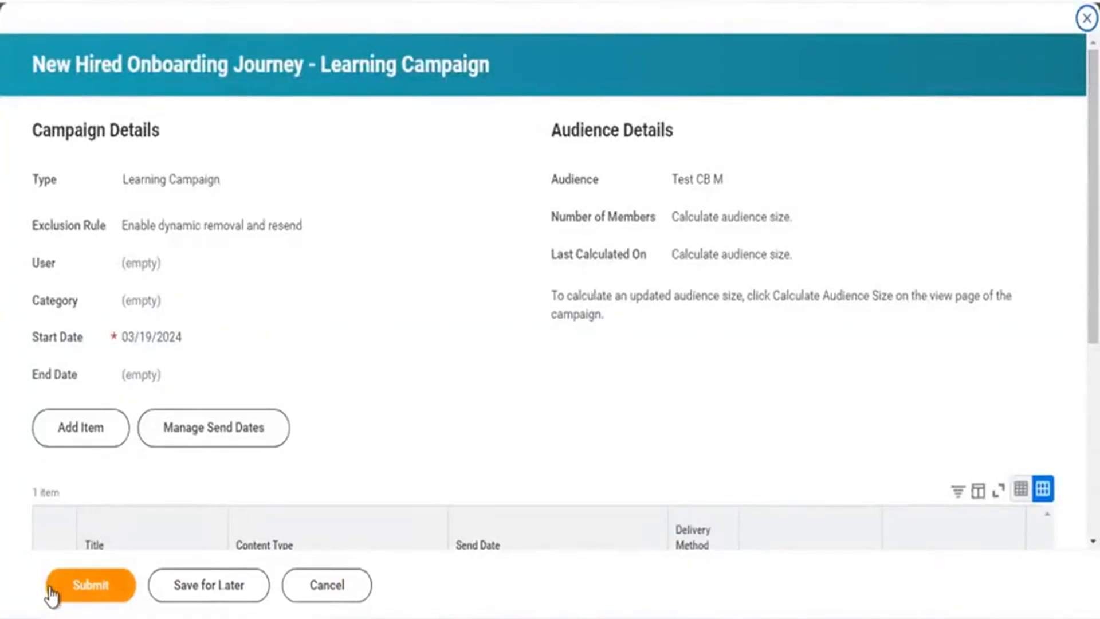
left_click(91, 589)
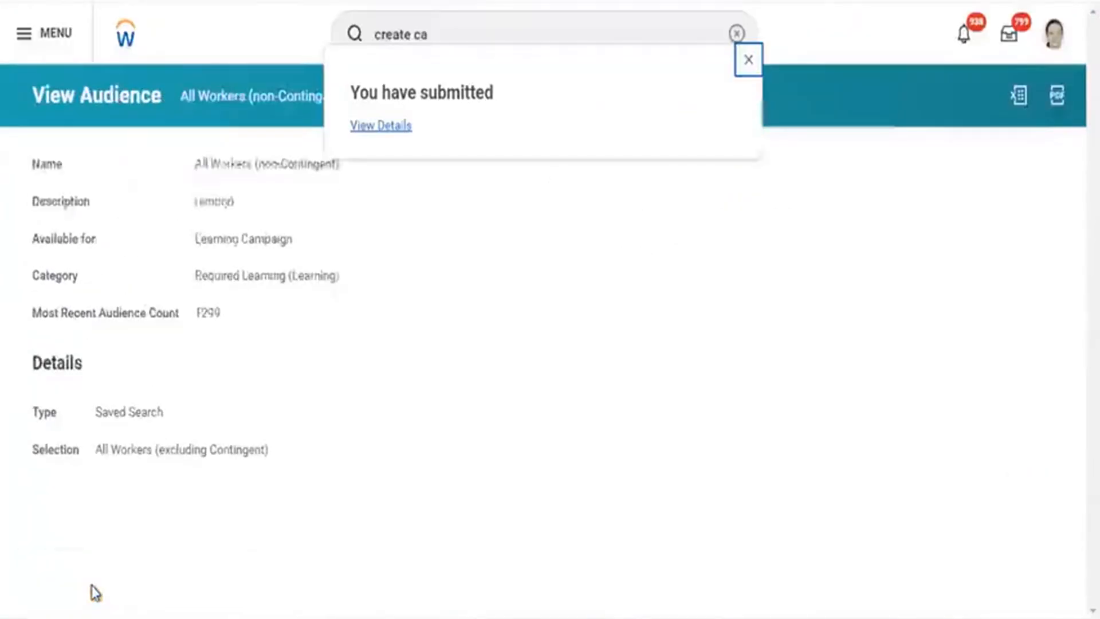
Open the submitted campaign event's details and examine its process history.
left_click(396, 127)
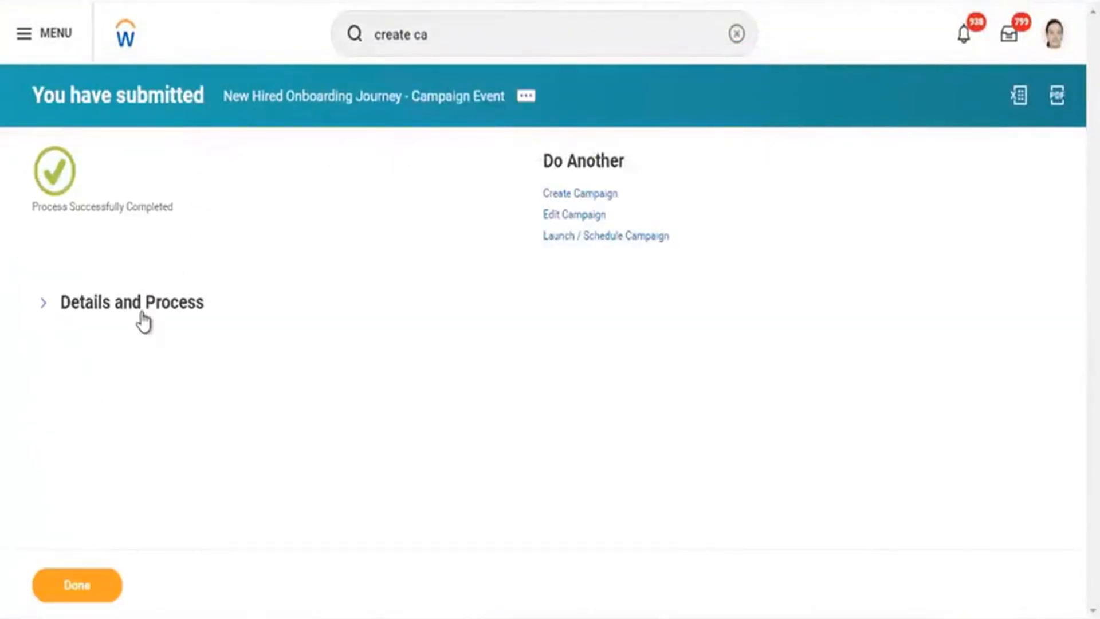
left_click(144, 323)
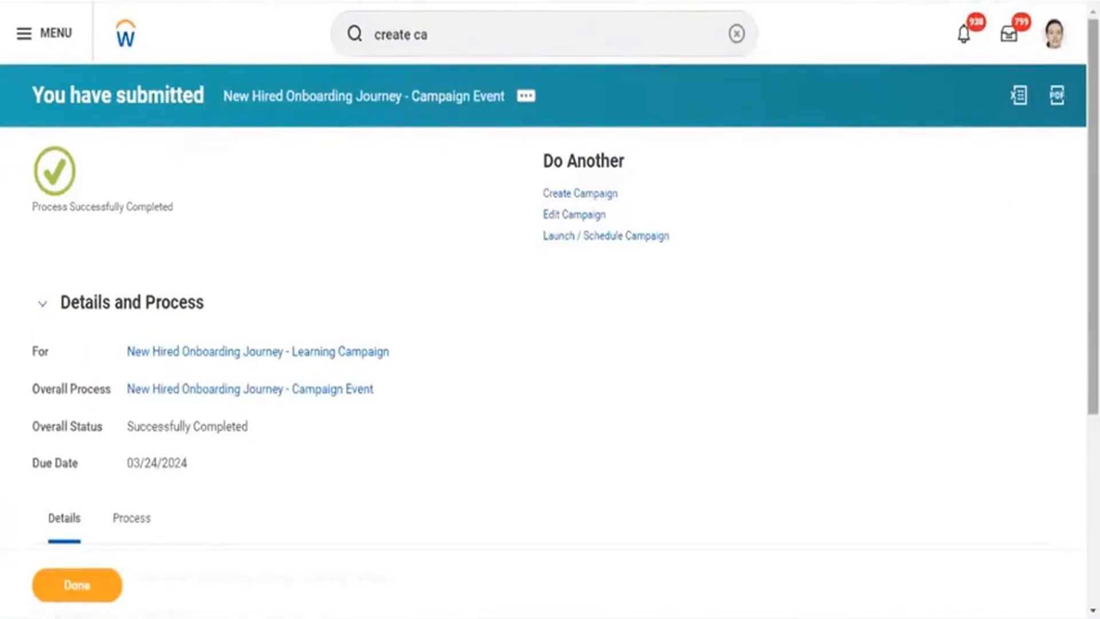
scroll(1094, 218, "down", 2)
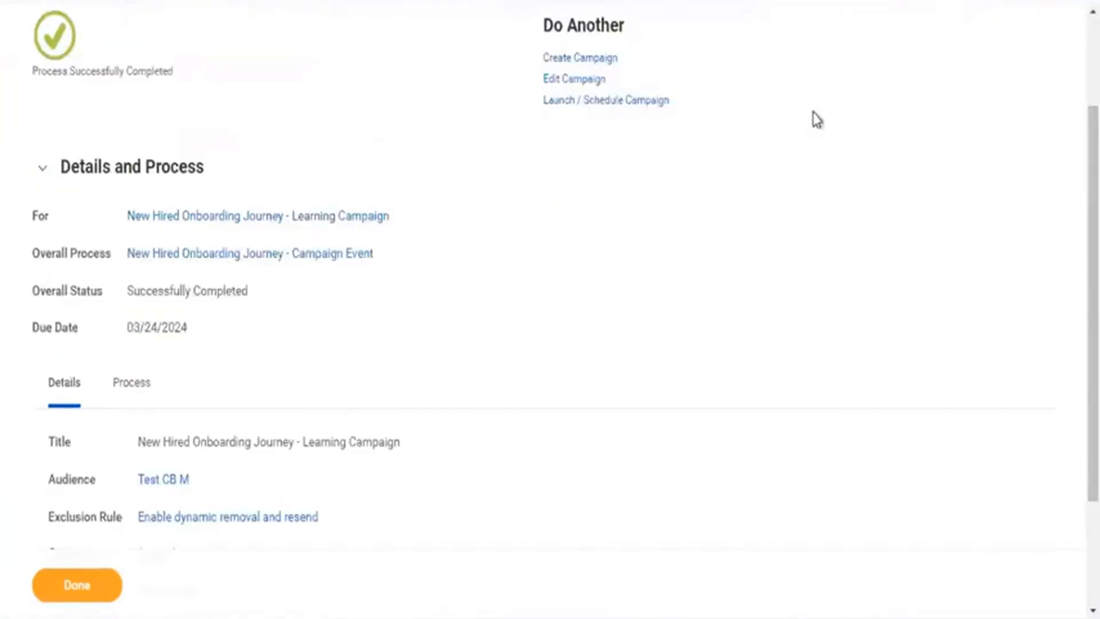
left_click(135, 384)
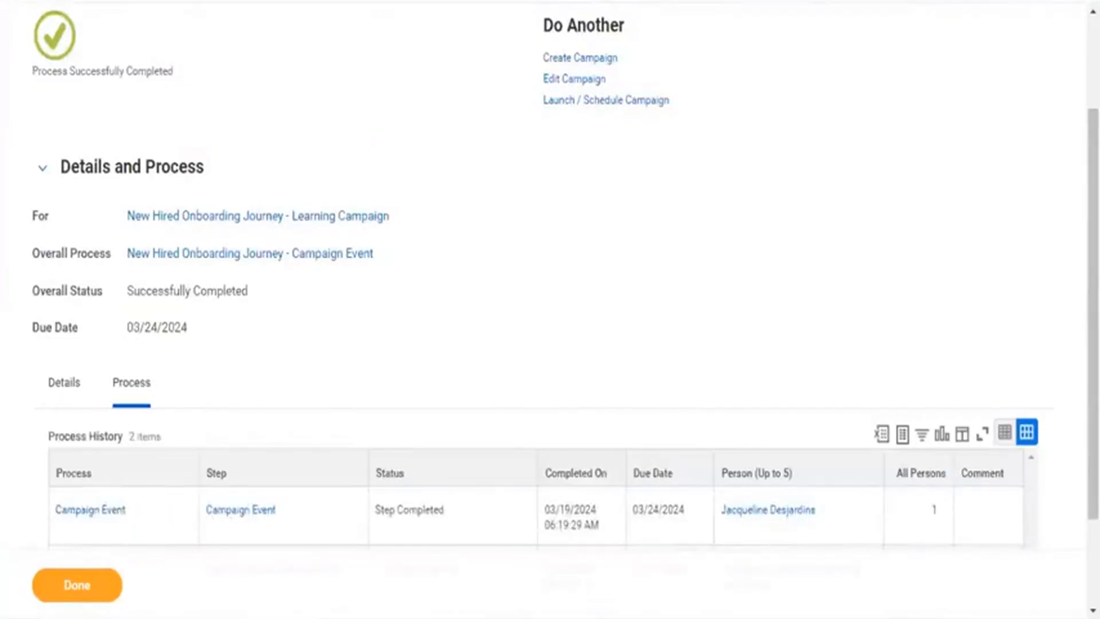
scroll(1093, 315, "down", 2)
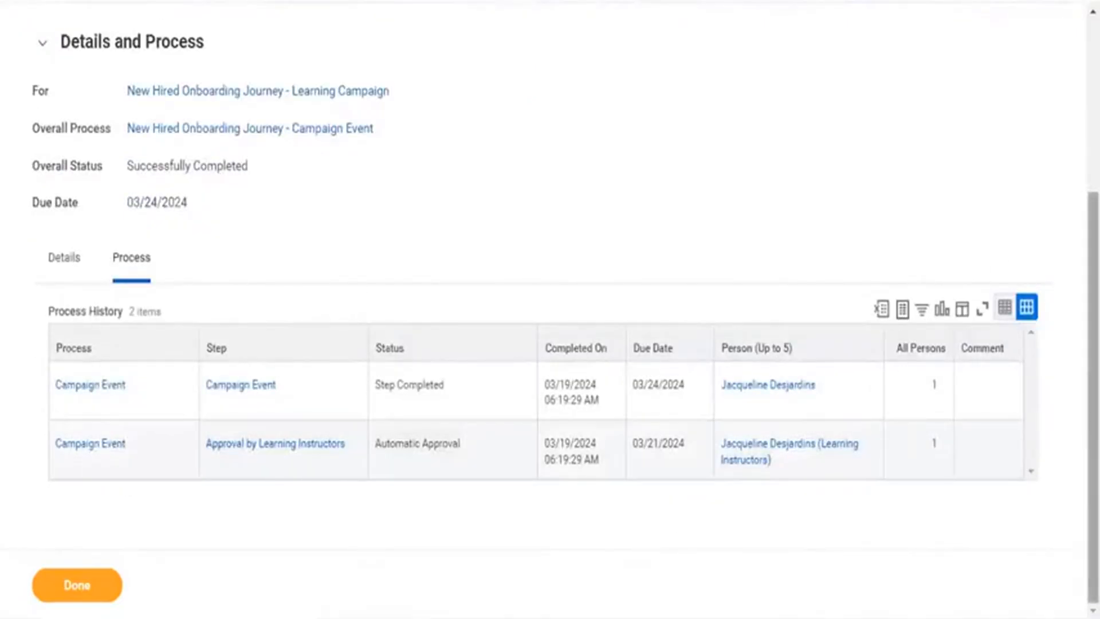
scroll(1094, 344, "up", 4)
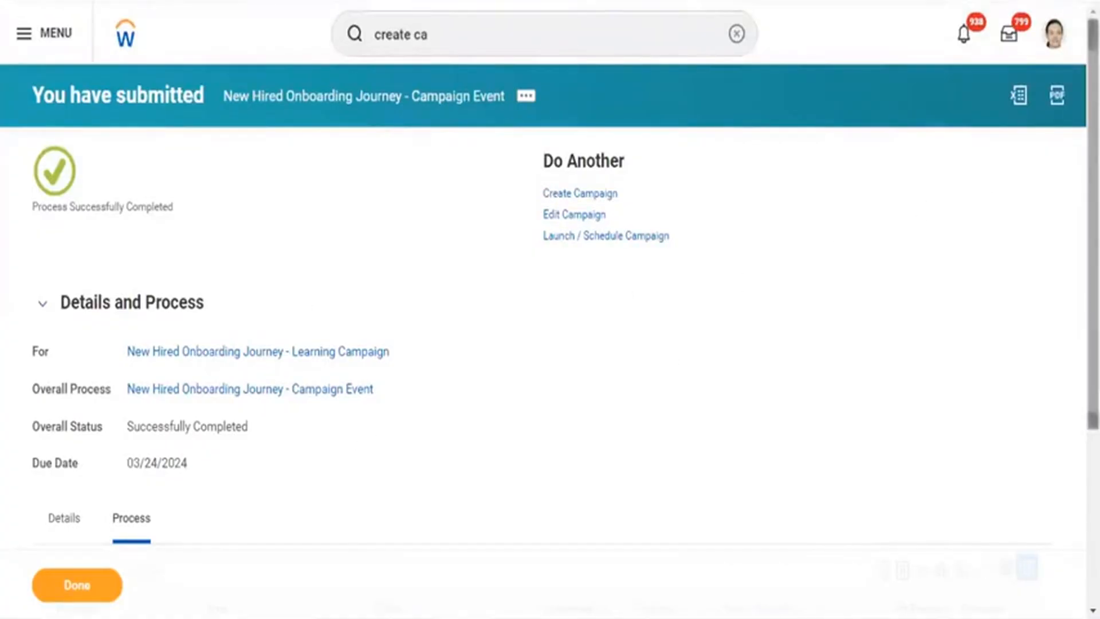
scroll(550, 287, "down", 5)
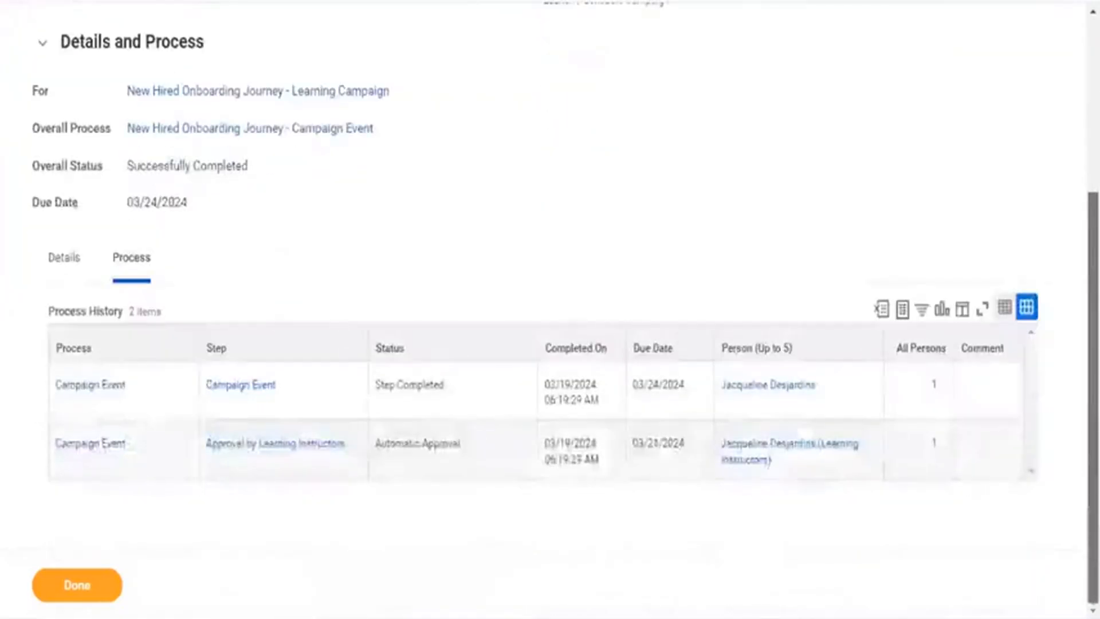
scroll(1068, 158, "up", 4)
scroll(1068, 158, "up", 1)
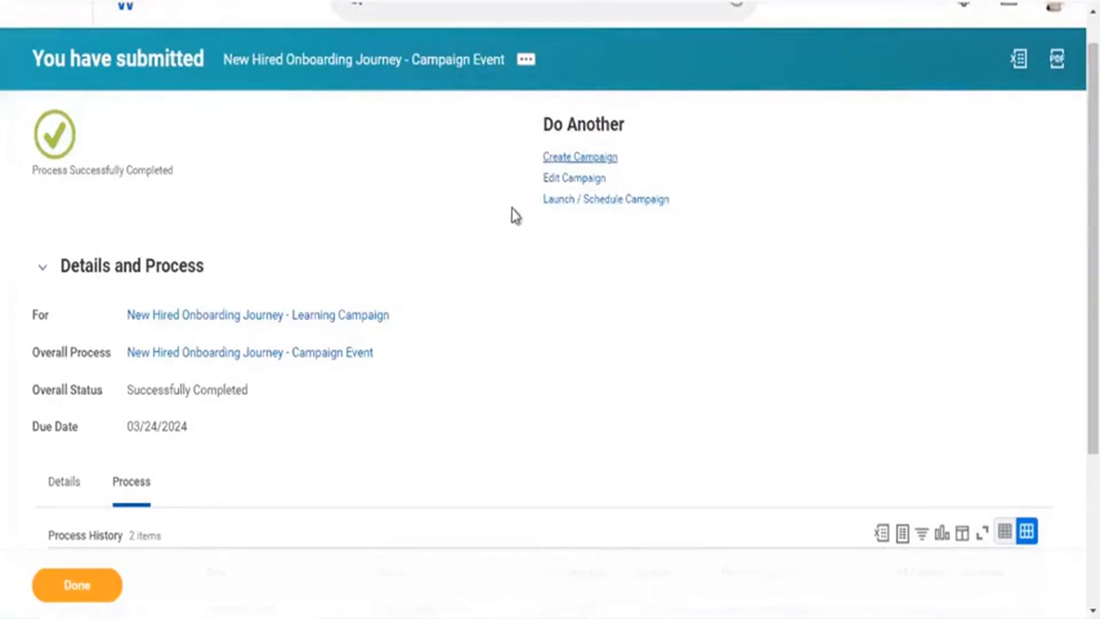
Open Launch / Schedule Campaign in a new tab, search for "new hire onboarding" and select New Hire Onboarding Training - Learning Campaign.
right_click(580, 204)
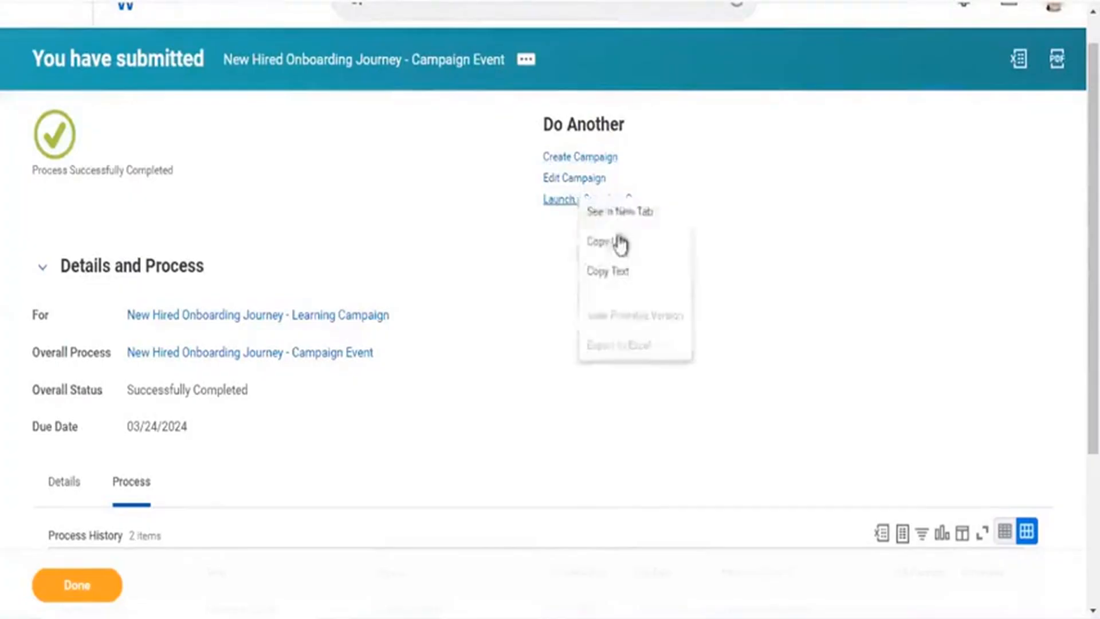
left_click(613, 217)
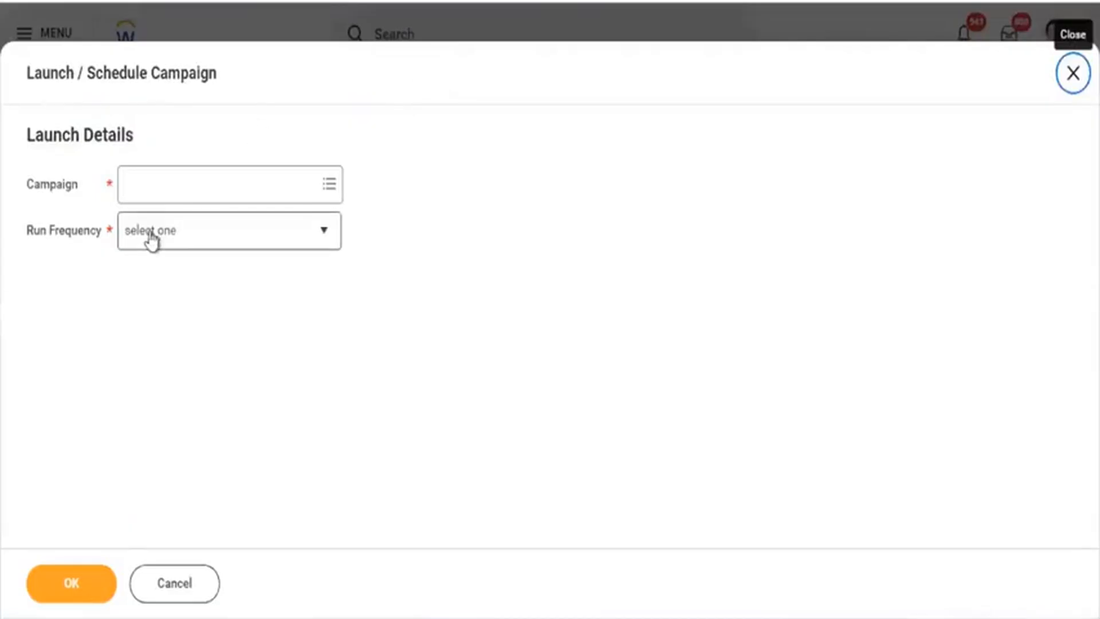
left_click(148, 190)
type("n")
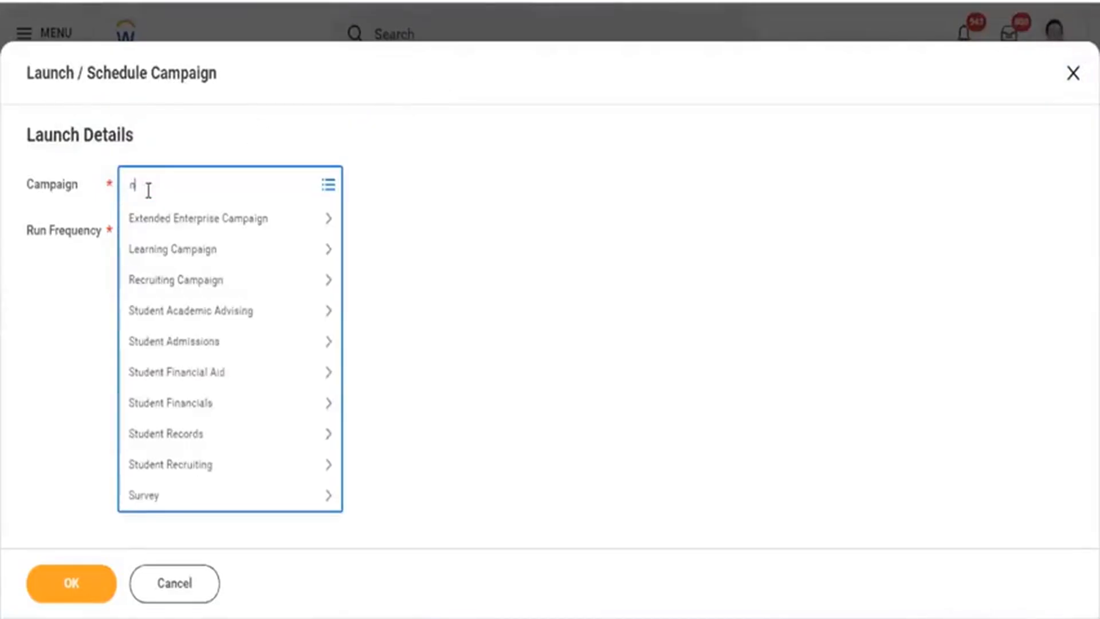
type("ew hire onboarding")
key("Return")
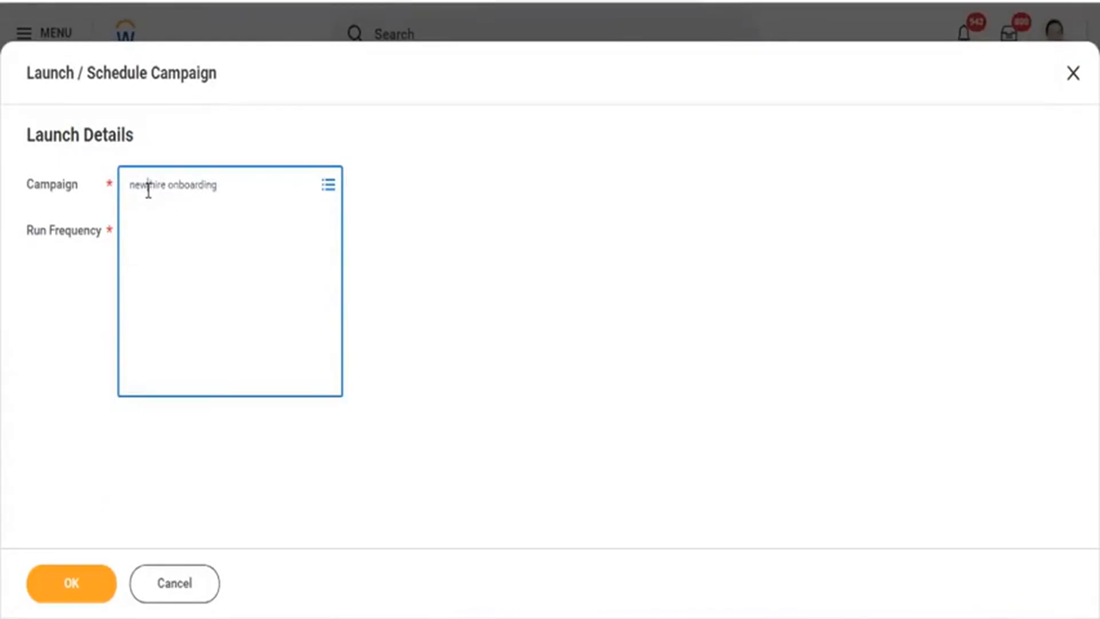
left_click(148, 191)
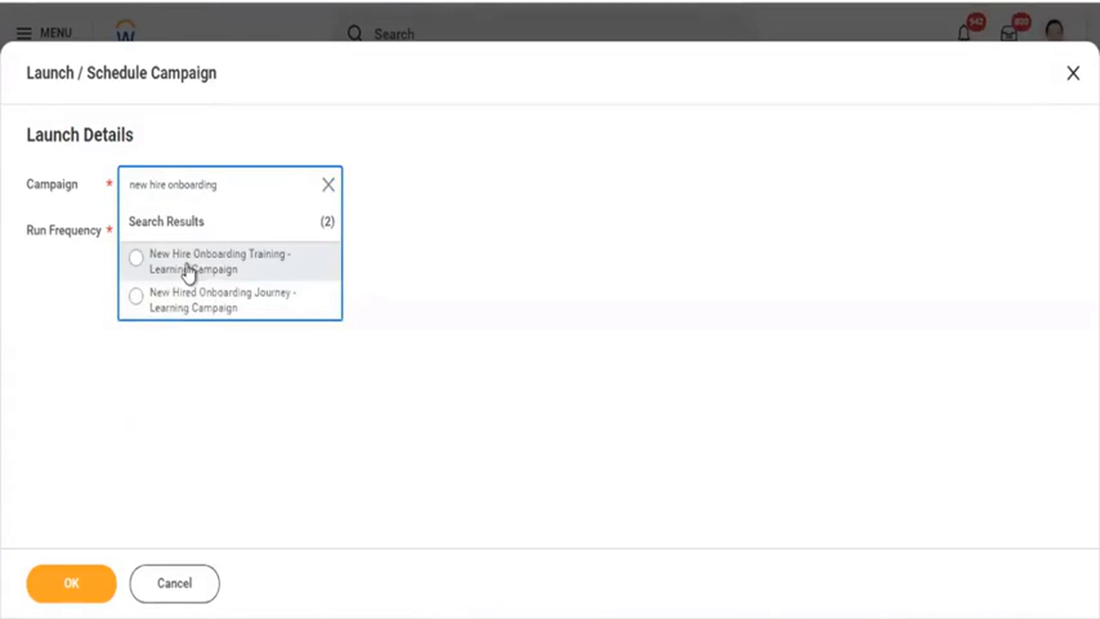
left_click(189, 274)
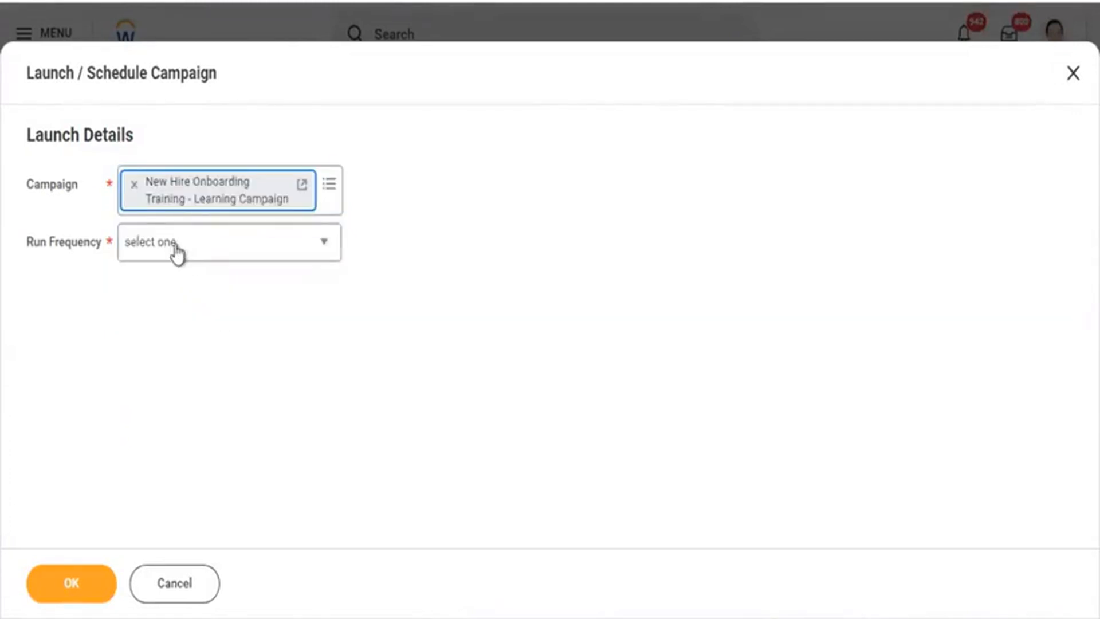
Set the run frequency to Daily Recurrence and continue past the alert to the scheduling page.
left_click(177, 251)
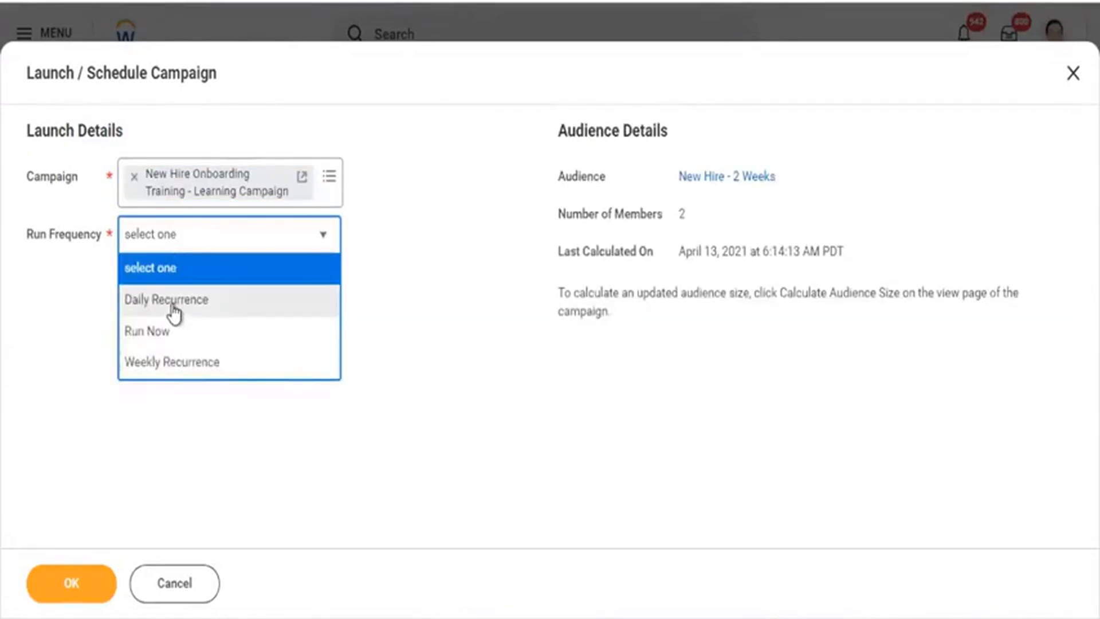
left_click(174, 309)
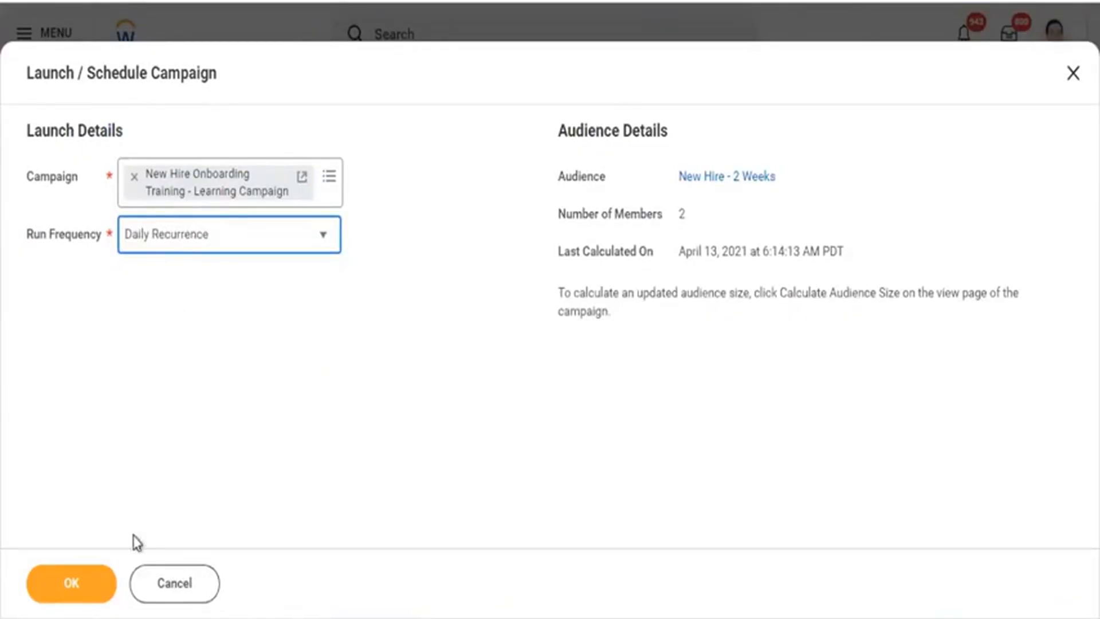
left_click(75, 590)
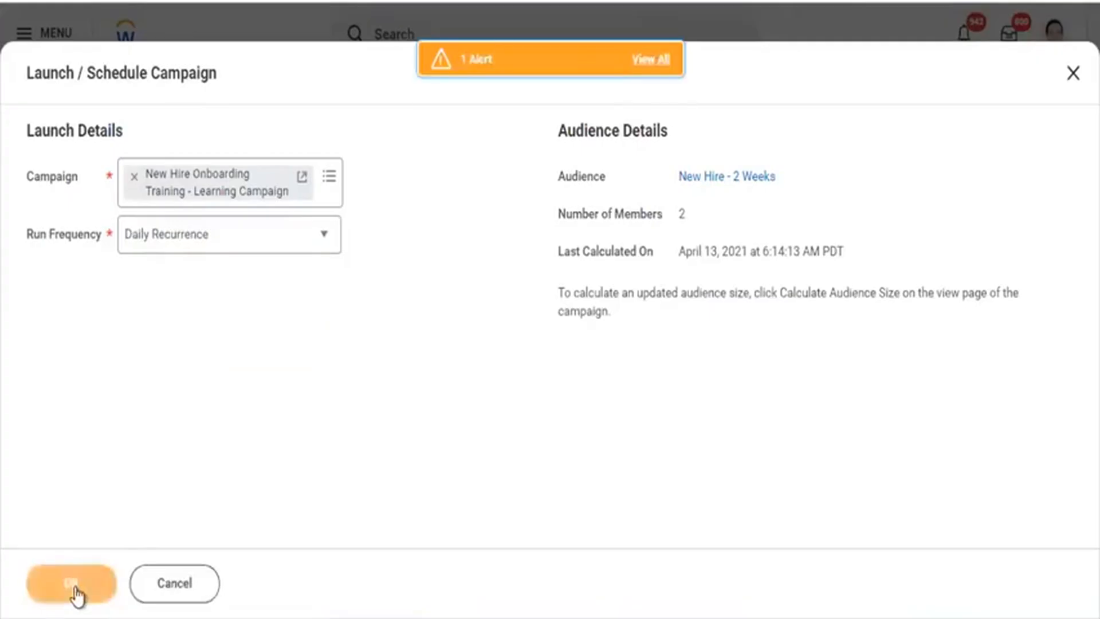
left_click(75, 586)
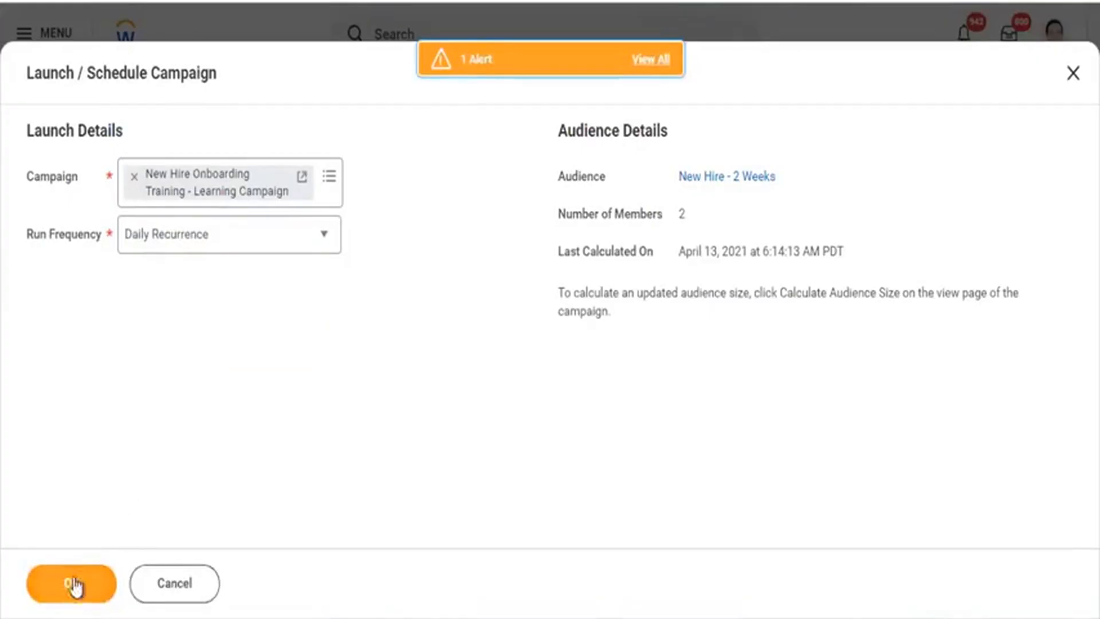
left_click(78, 589)
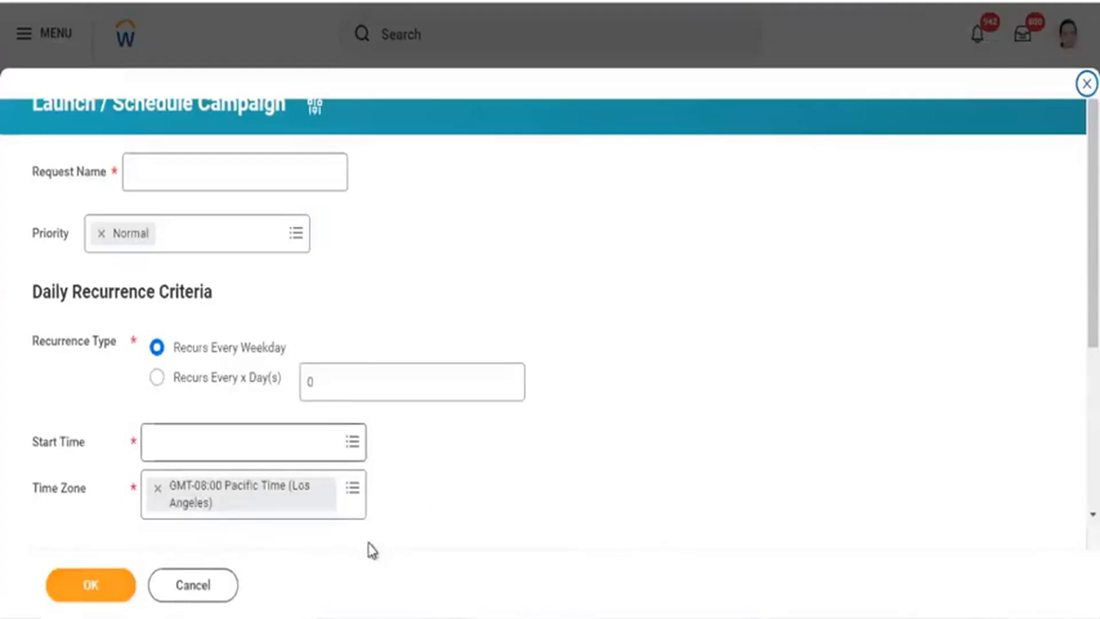
Enter Campaign Scheduler as the schedule's request name.
left_click(172, 162)
type("Ca")
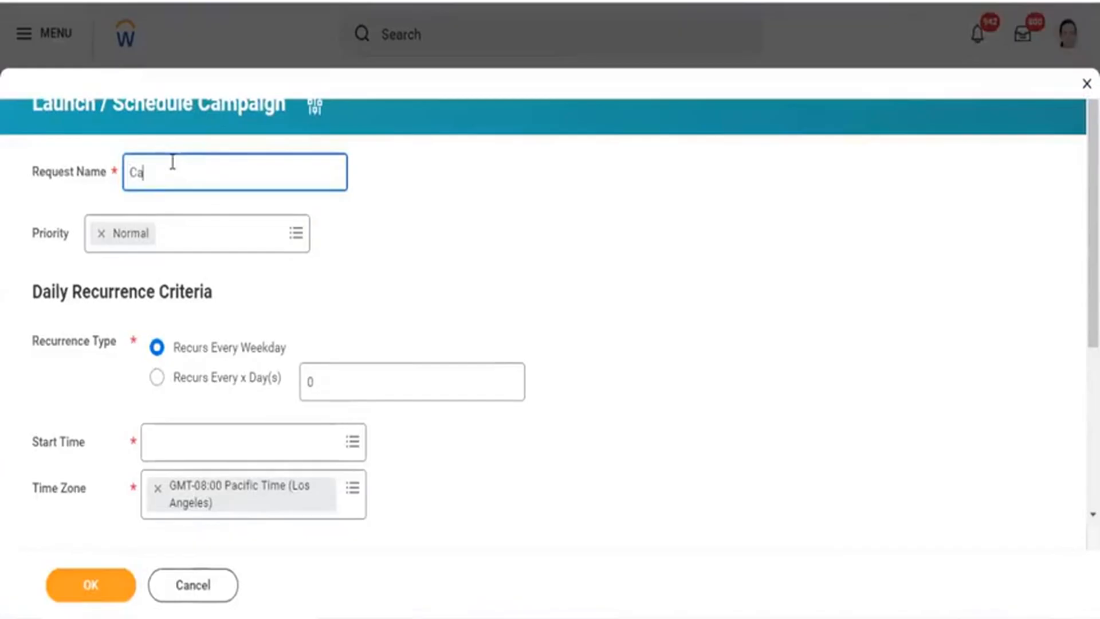
type("mpaign Scheduler")
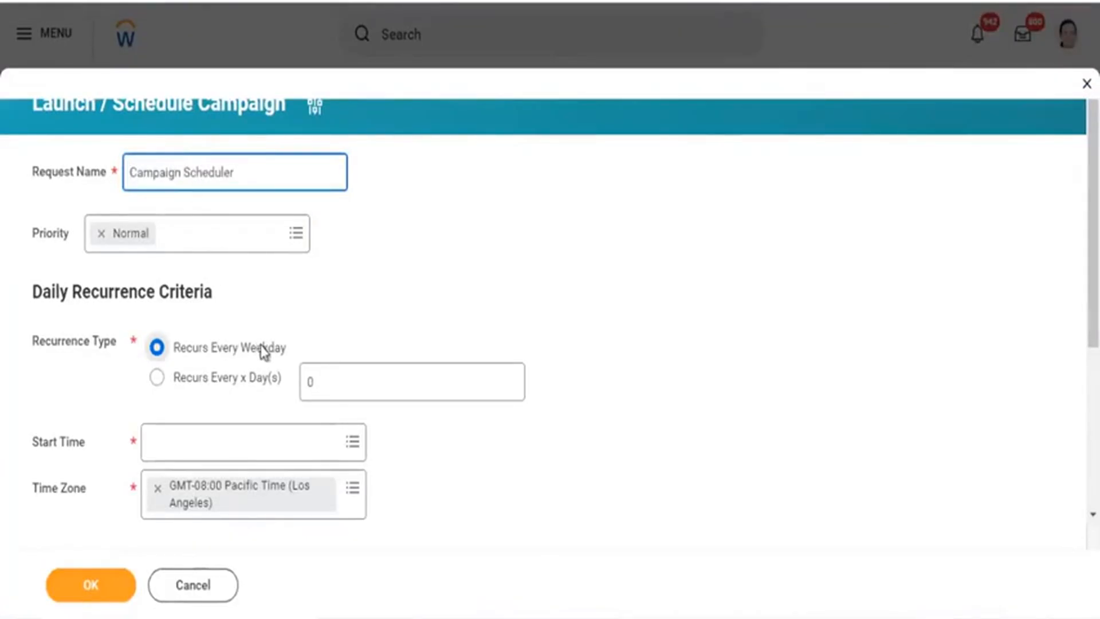
Choose Recurs Every x Day(s) as the recurrence type and set the start time to 1:00 AM.
left_click(259, 385)
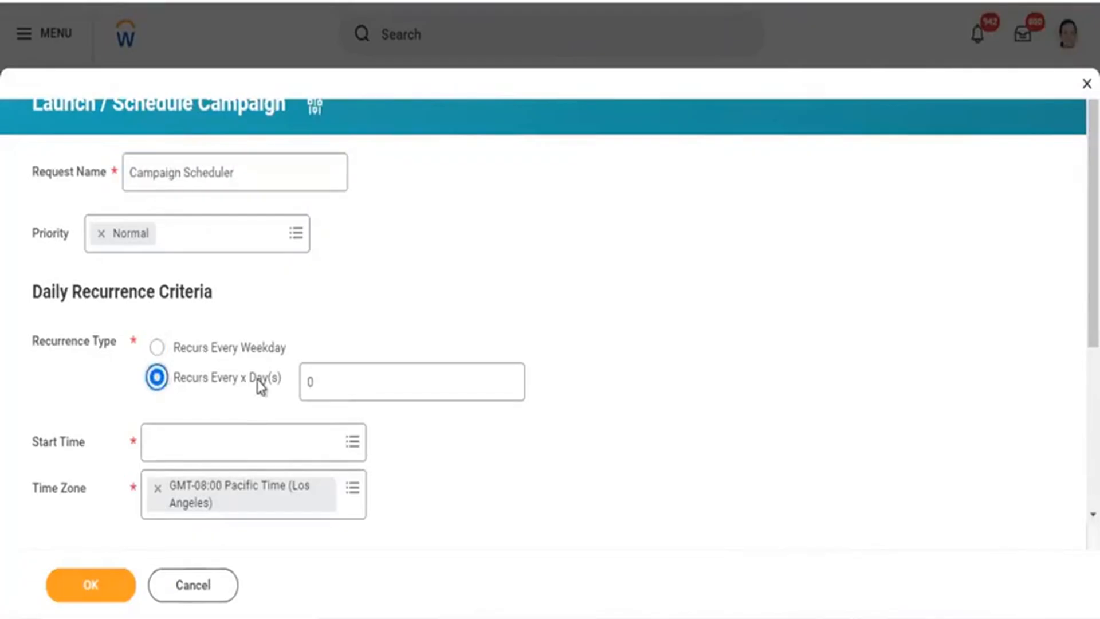
left_click(205, 444)
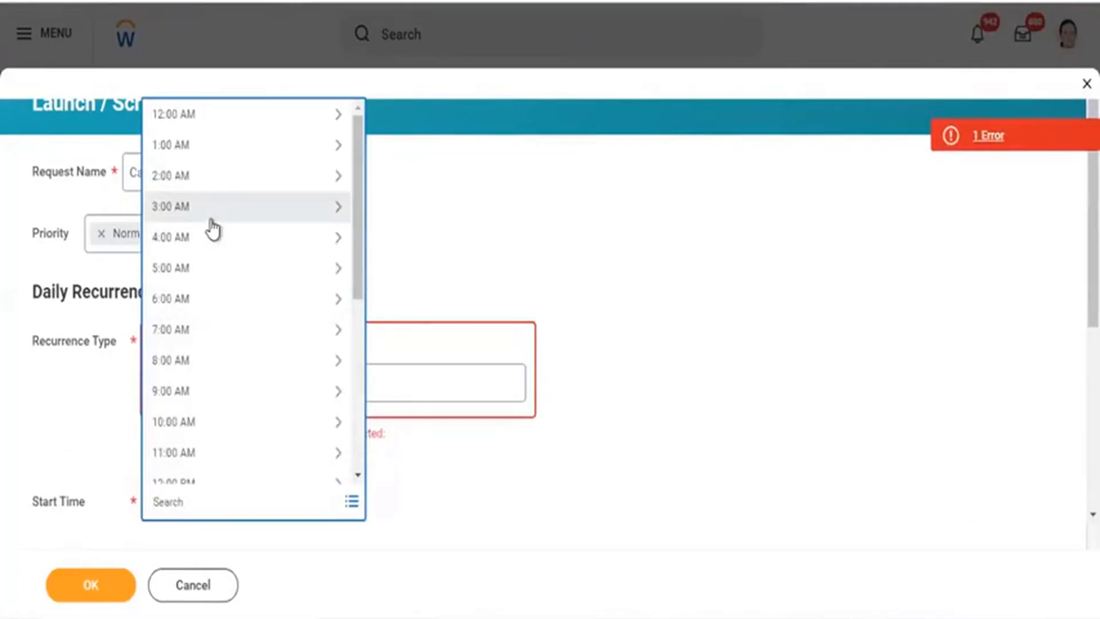
left_click(193, 148)
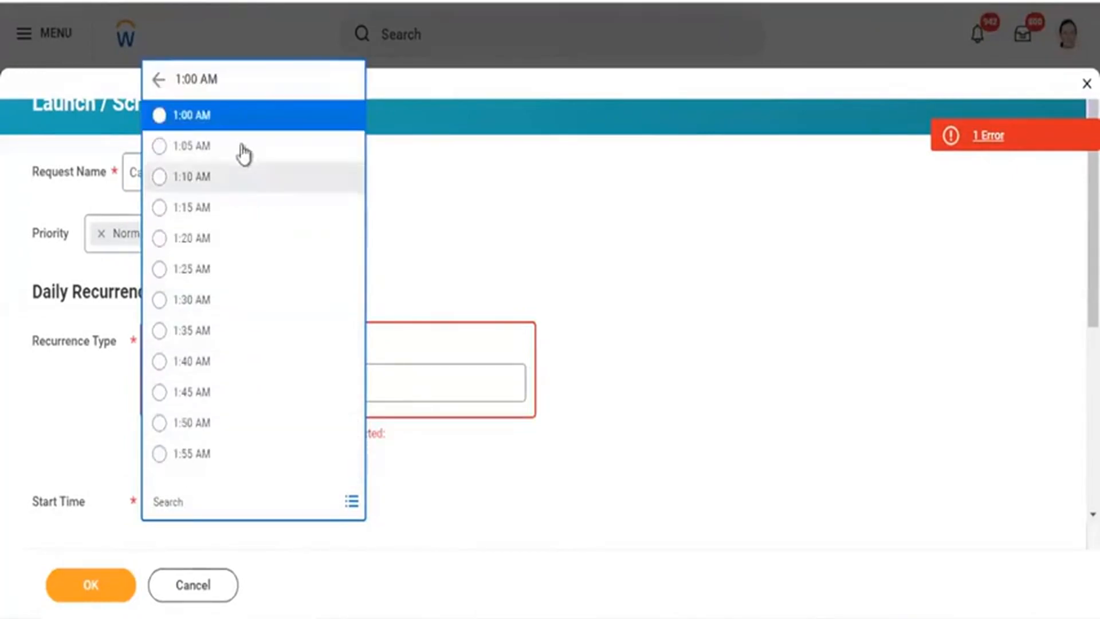
left_click(236, 123)
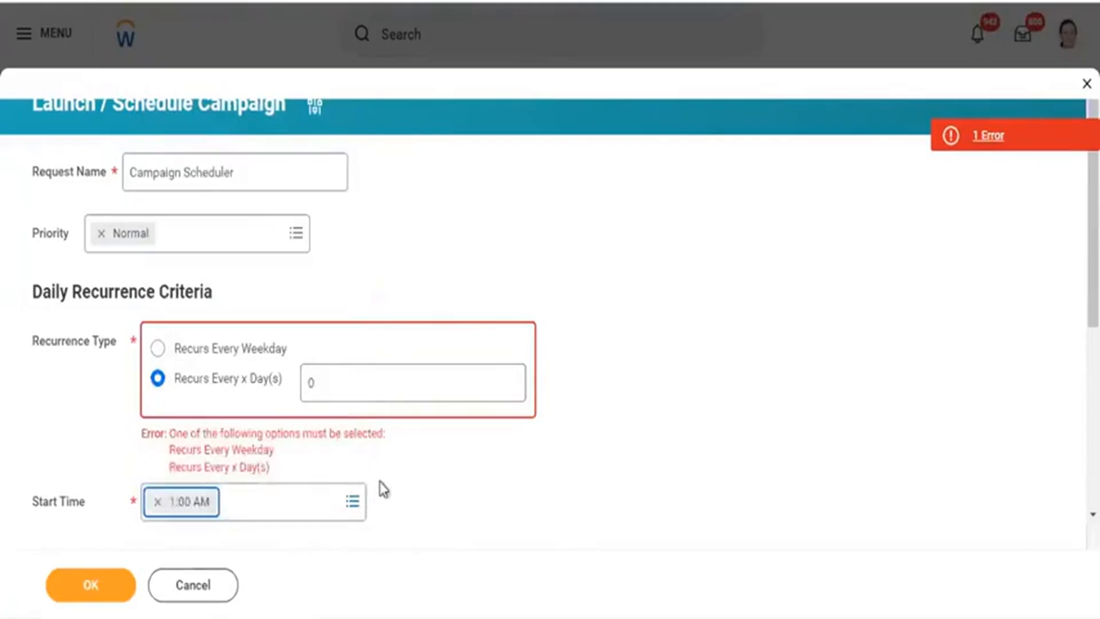
Set the campaign schedule to recur every 1 day.
left_click(336, 385)
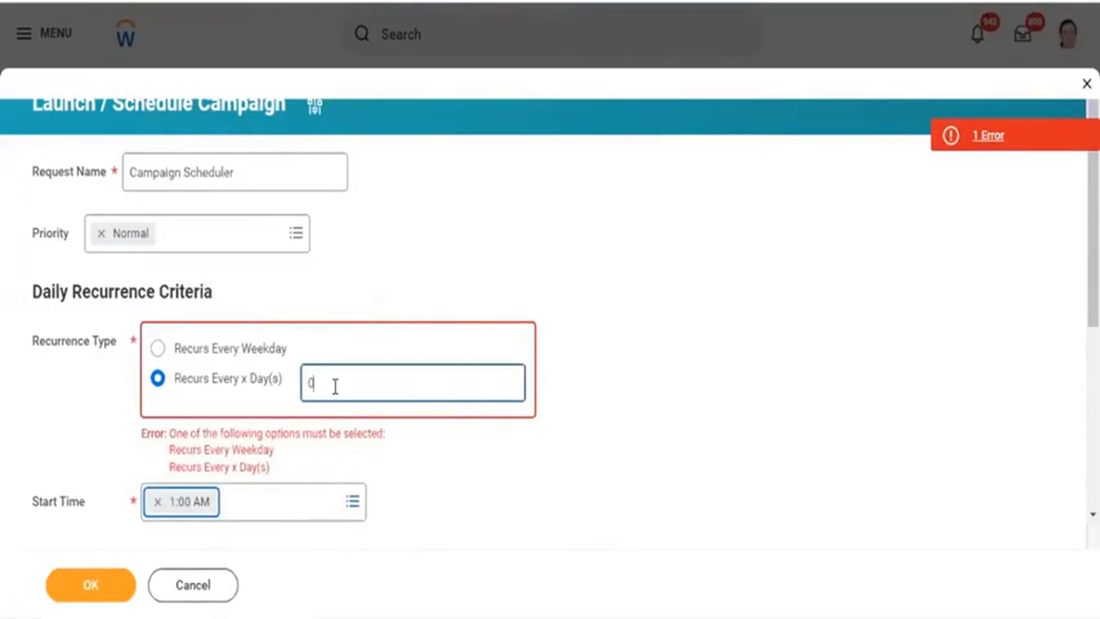
type("1")
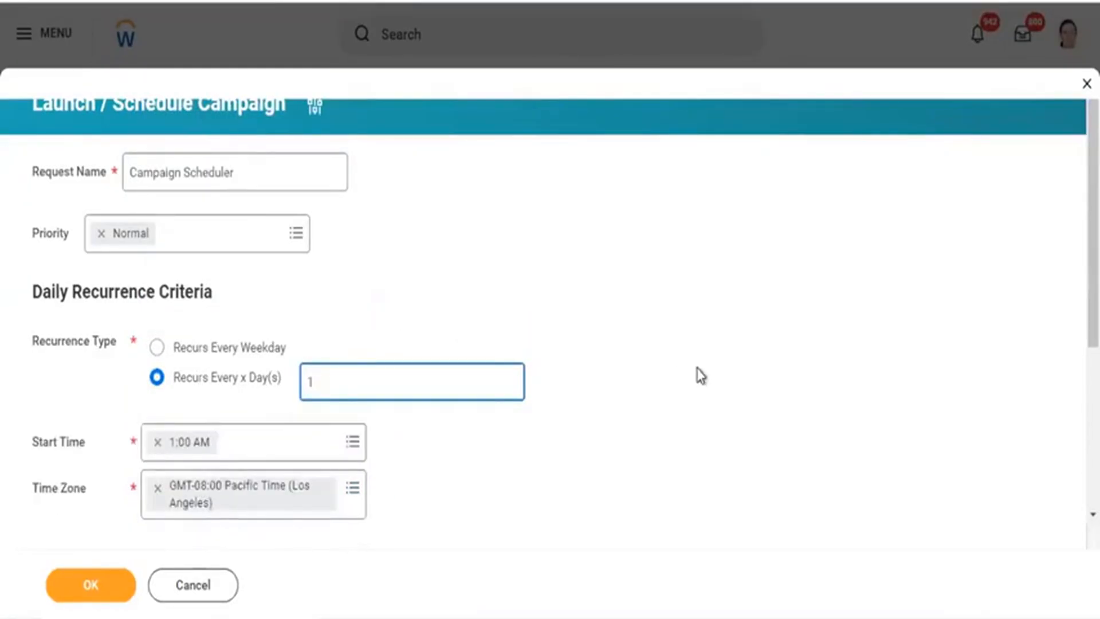
left_click(732, 340)
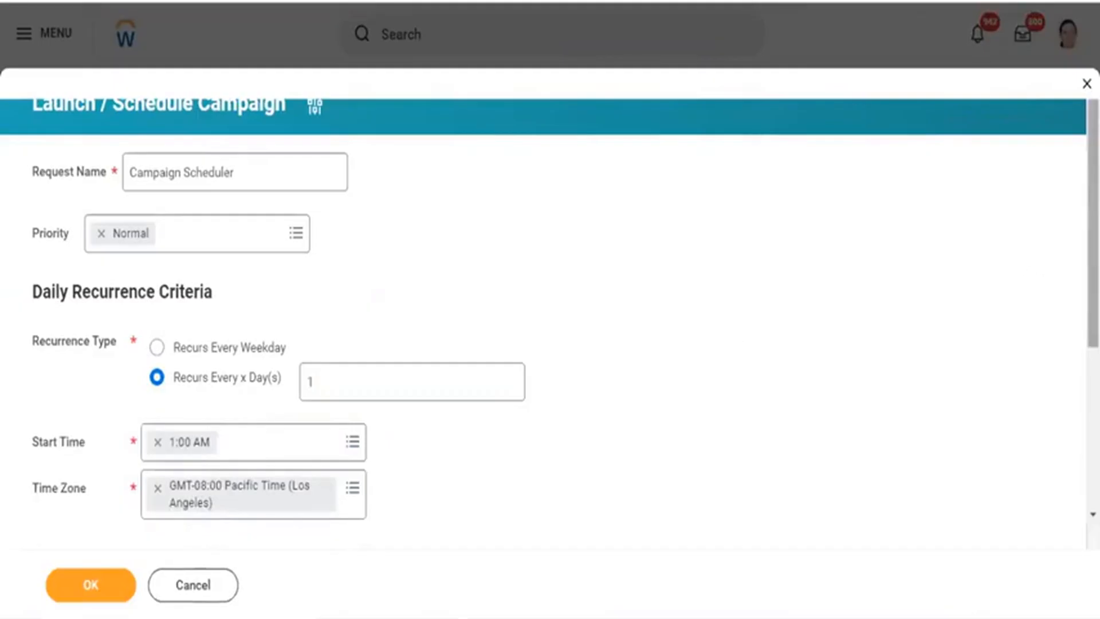
Try to submit the schedule with a recurrence range from 03/19/2024 to 03/20/2024 and review the page error.
scroll(953, 252, "down", 5)
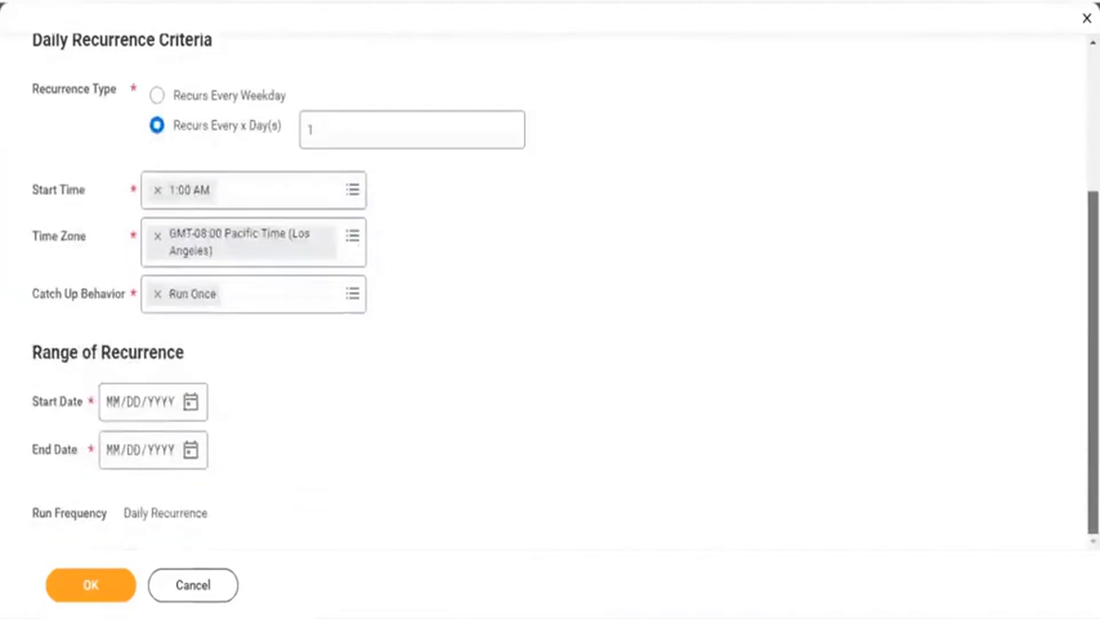
left_click(190, 406)
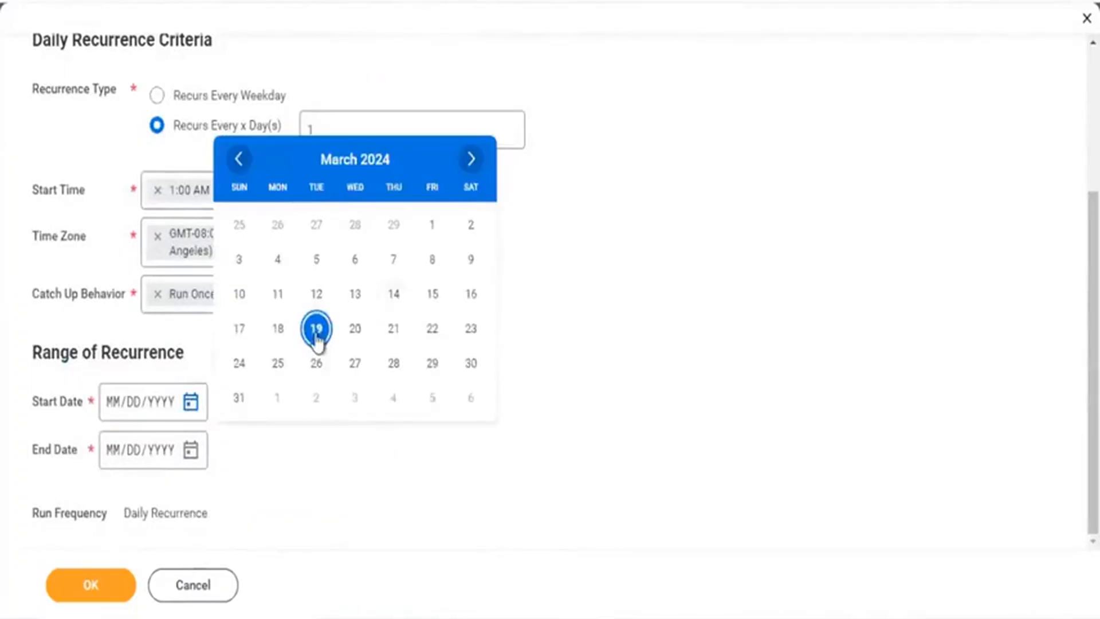
left_click(316, 331)
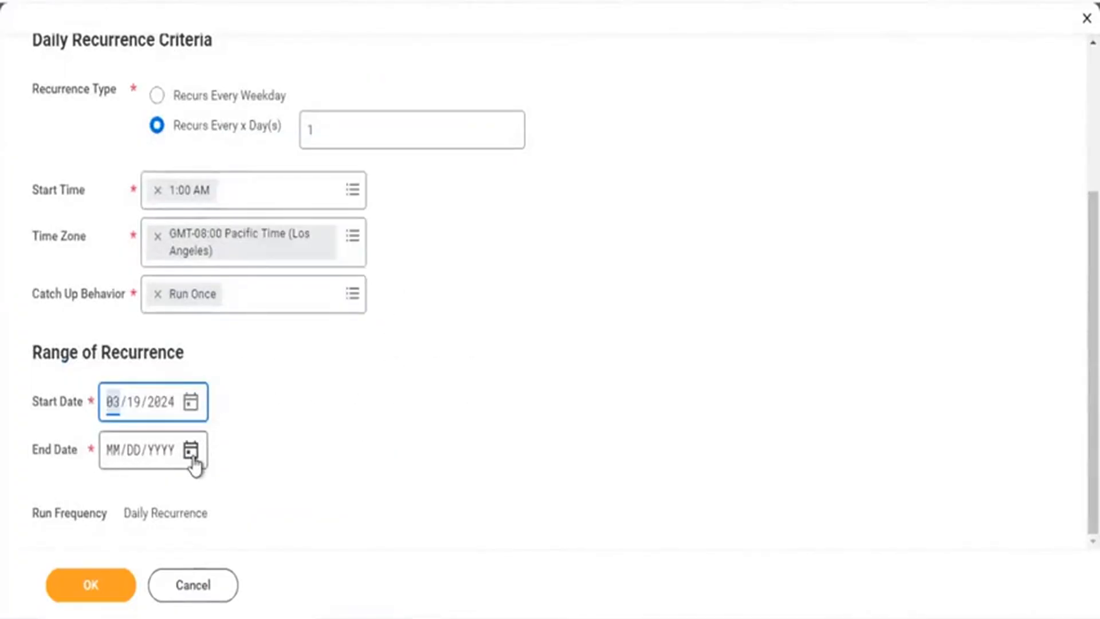
left_click(193, 459)
left_click(192, 455)
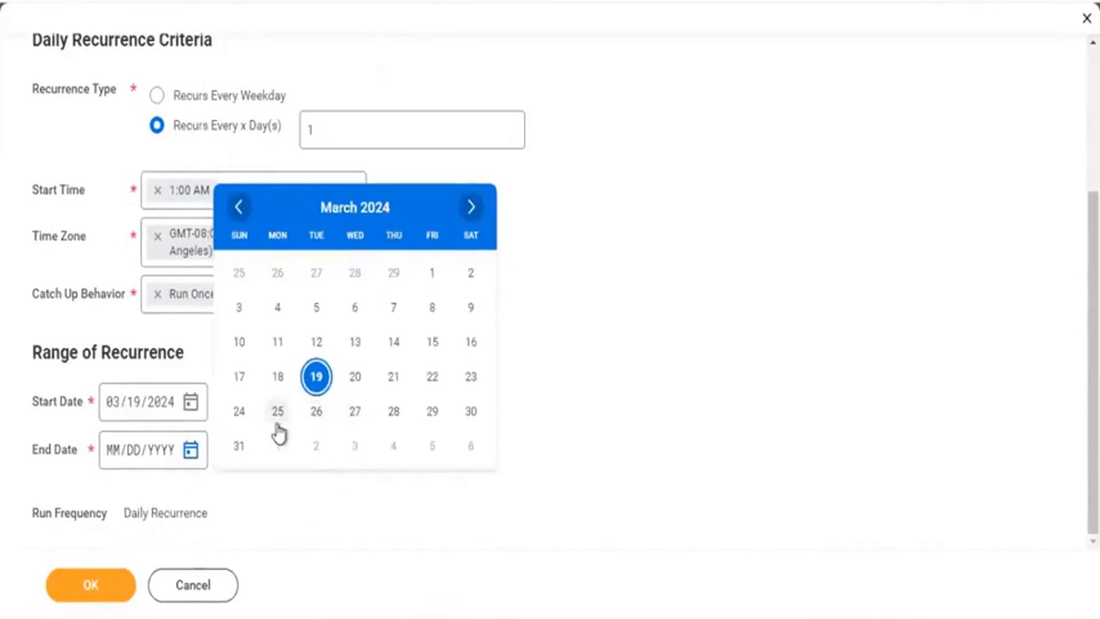
left_click(356, 383)
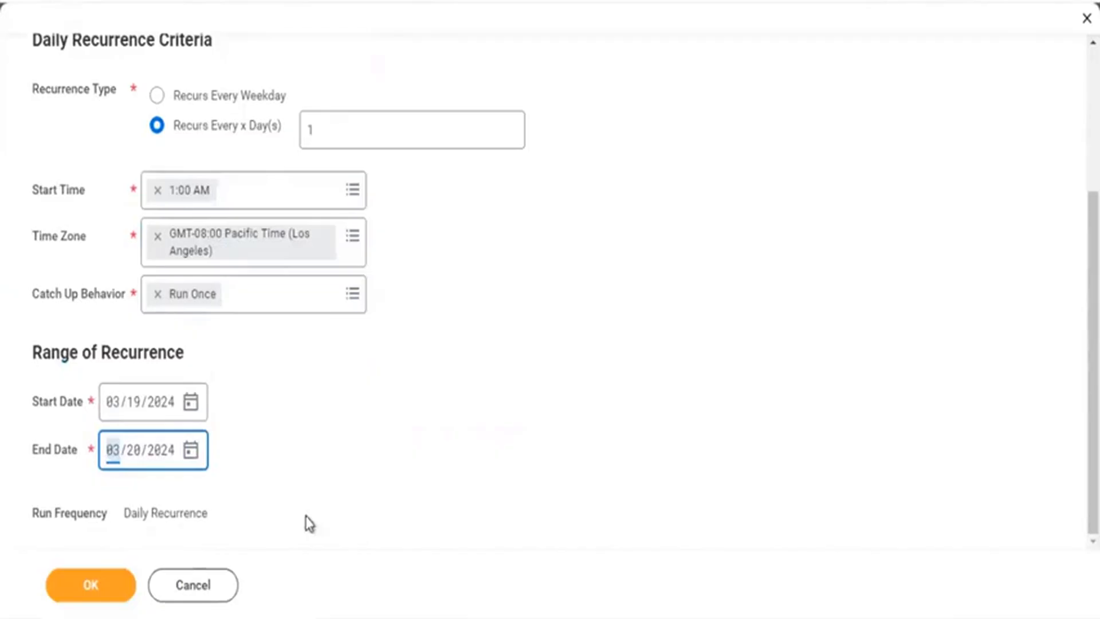
left_click(97, 588)
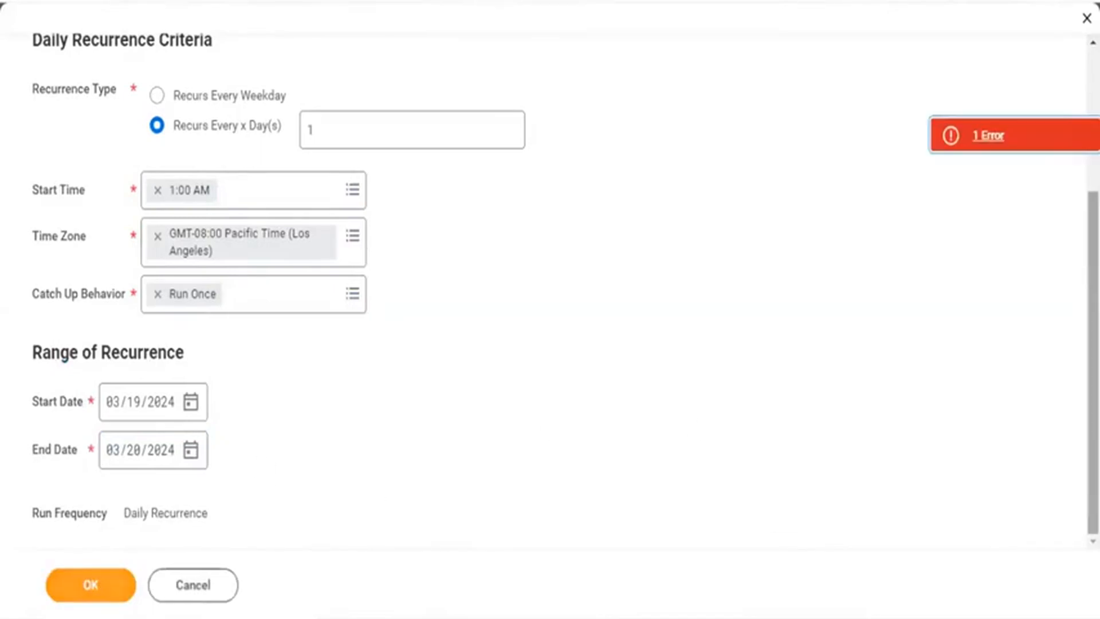
mouse_move(1093, 362)
left_mouse_down()
mouse_move(1094, 218)
mouse_move(1093, 362)
left_mouse_up()
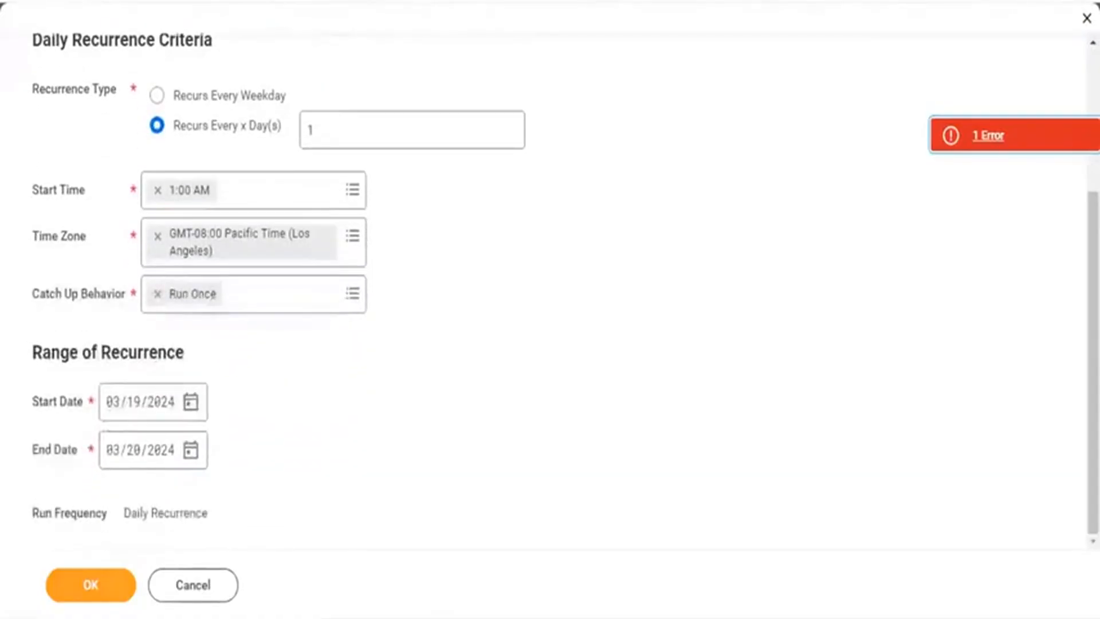
left_click(993, 130)
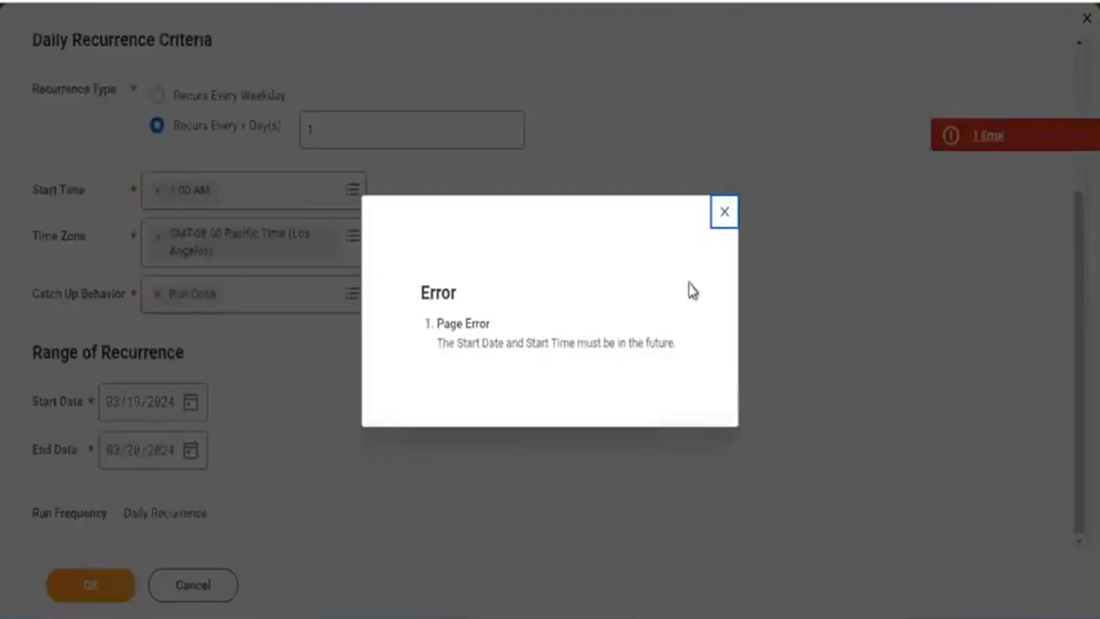
left_click(725, 212)
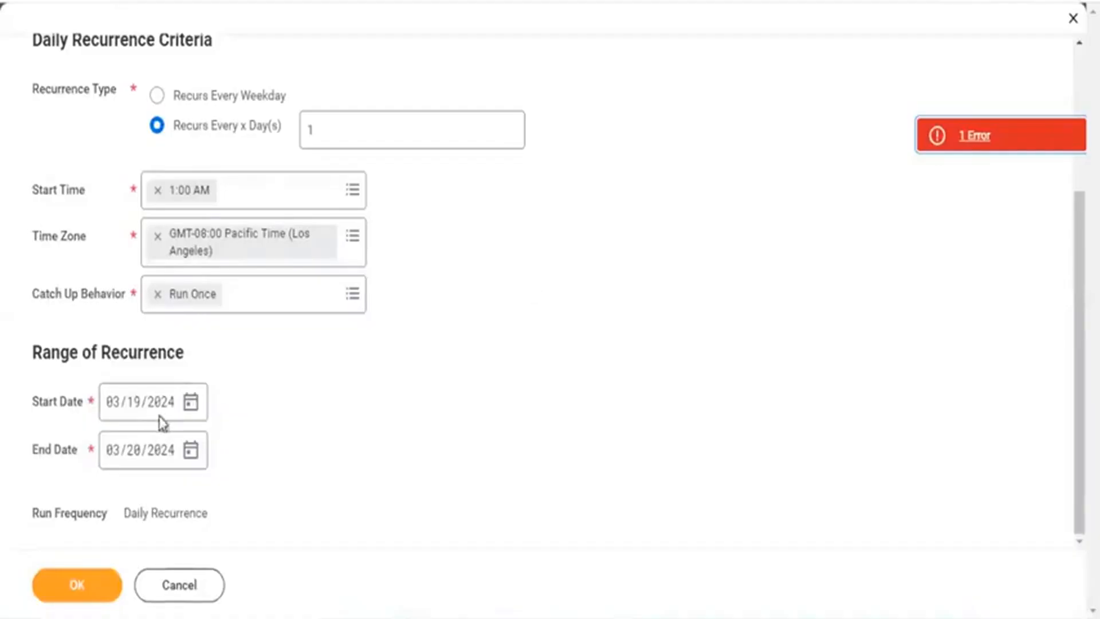
Set the range of recurrence to start on 03/21/2024 and end on 03/29/2024, and submit the schedule.
left_click(192, 403)
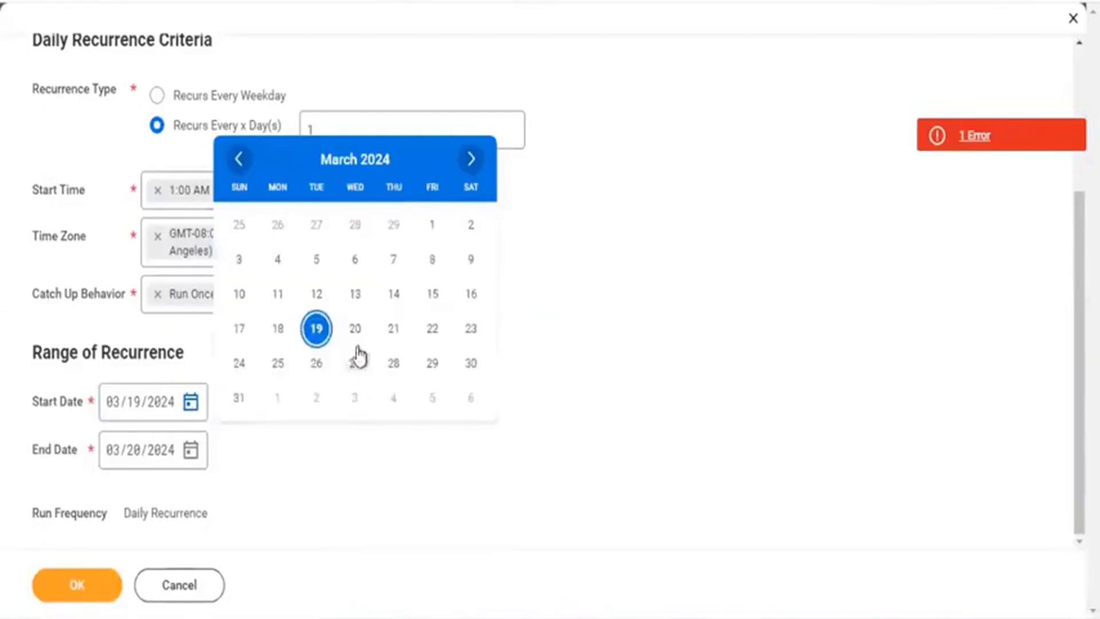
left_click(389, 338)
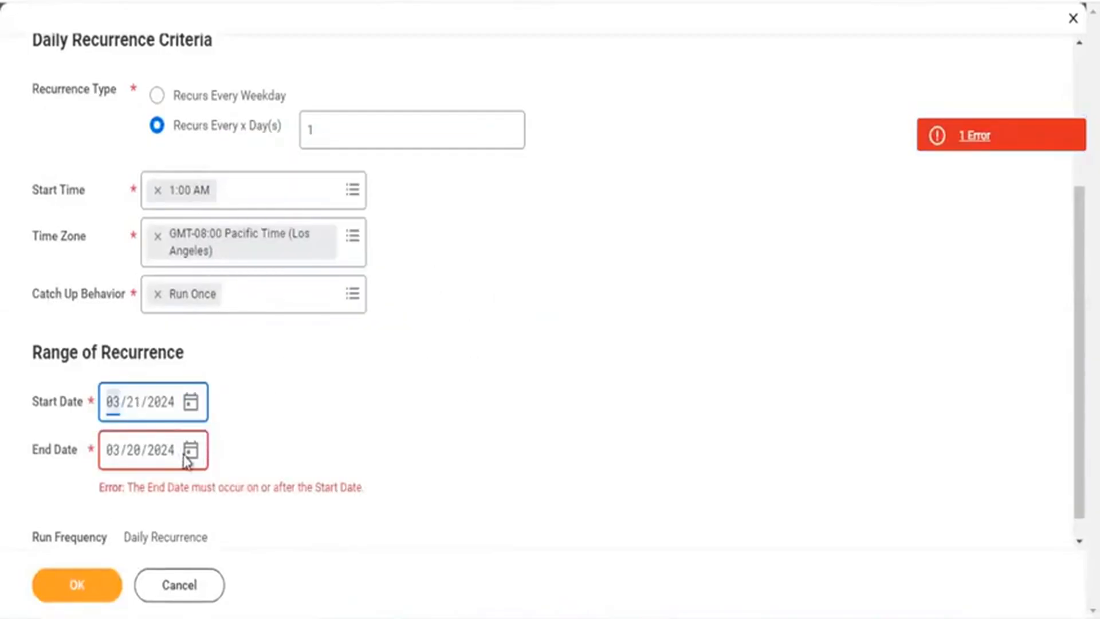
left_click(186, 452)
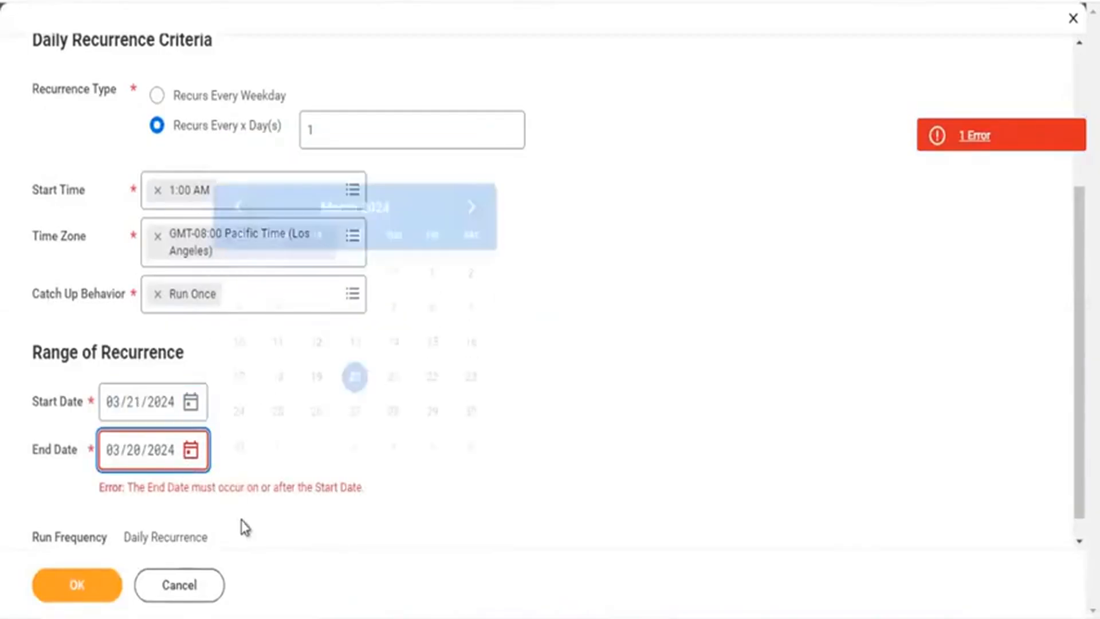
left_click(432, 412)
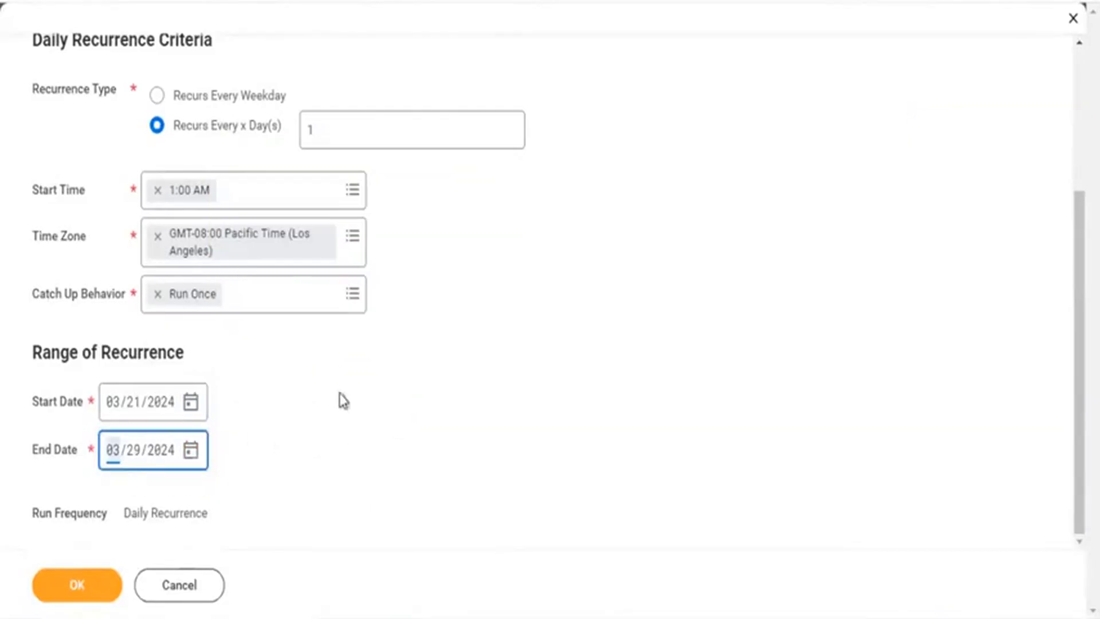
left_click(82, 588)
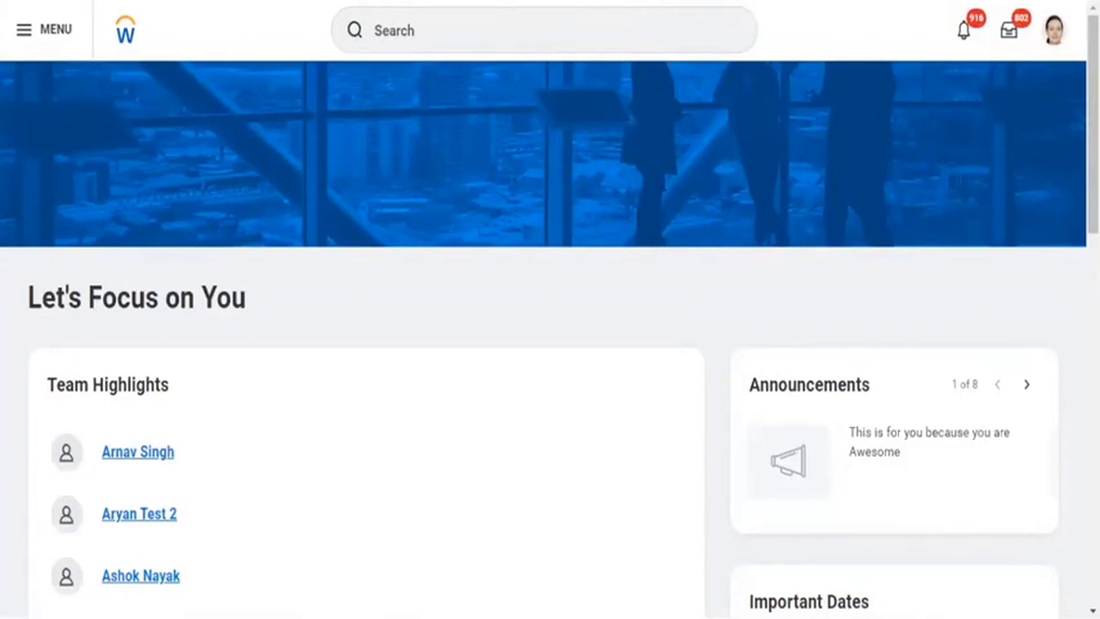
Search for "create custom report" and open the Create Custom Report task.
left_click(424, 41)
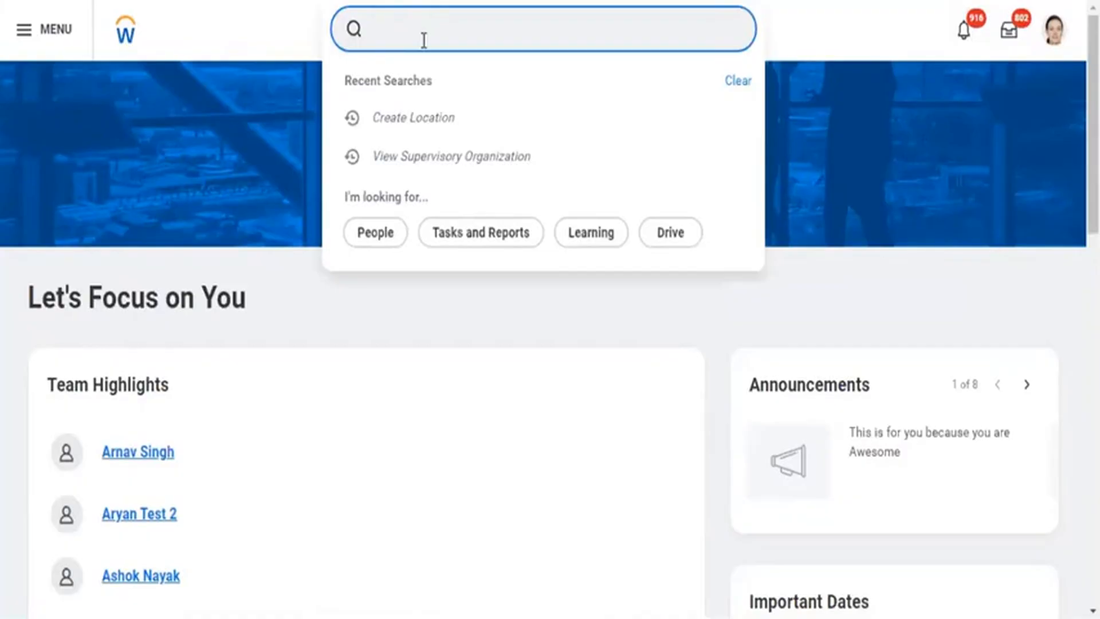
type("crea")
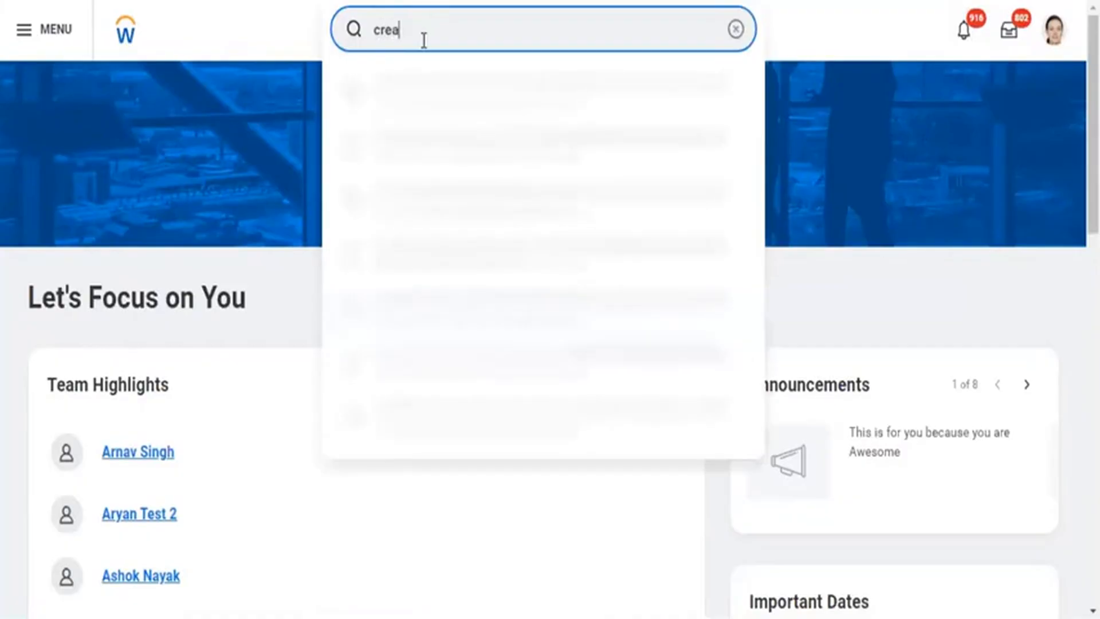
type("te cust")
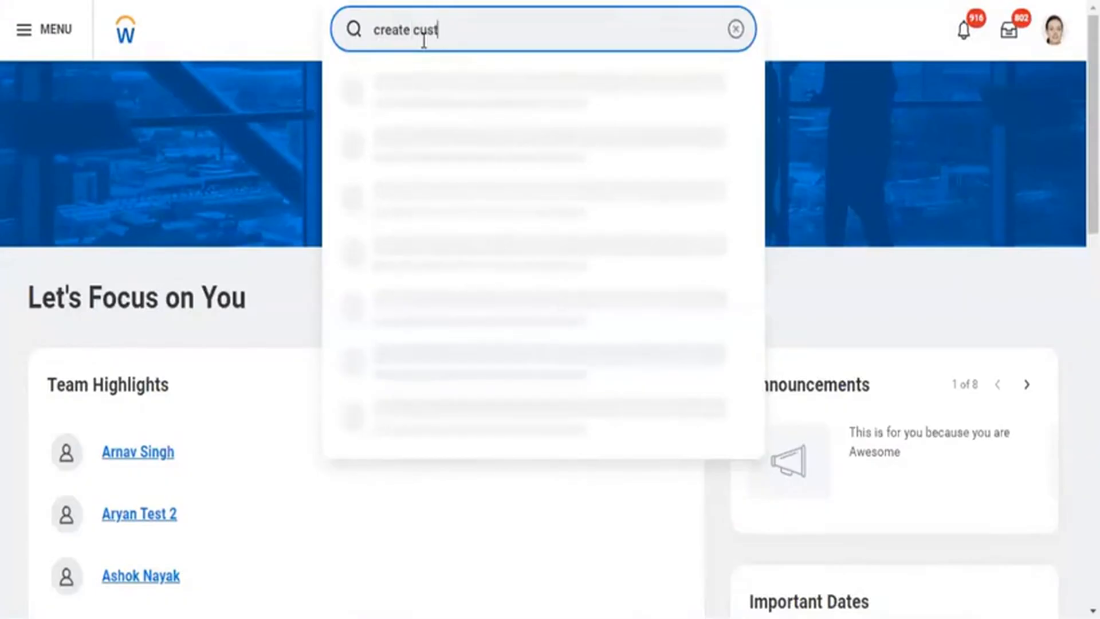
type("om report")
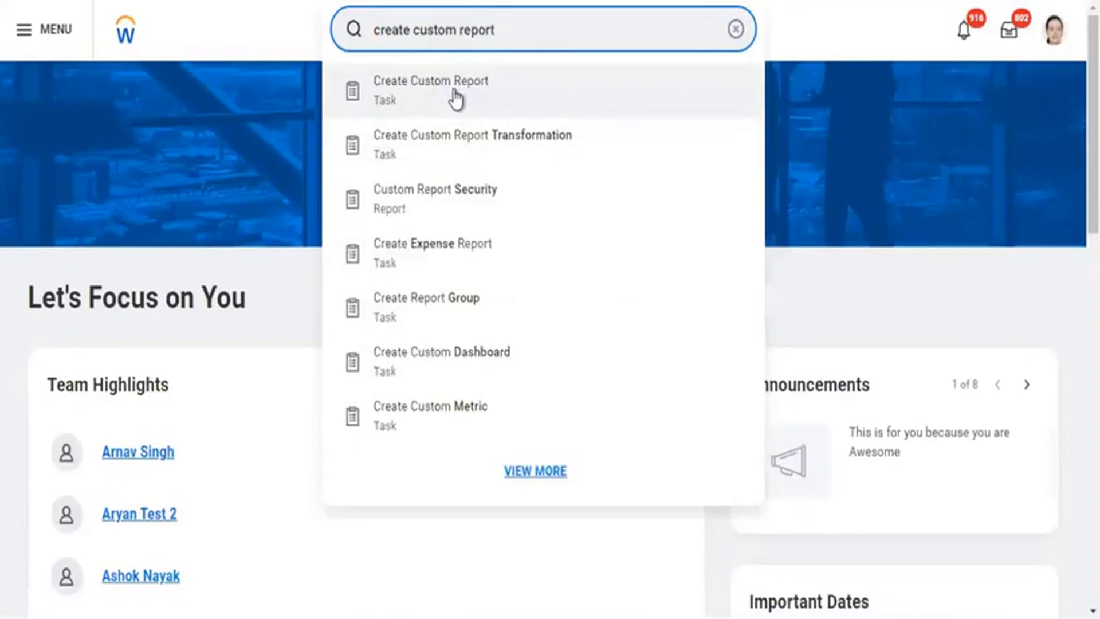
left_click(473, 110)
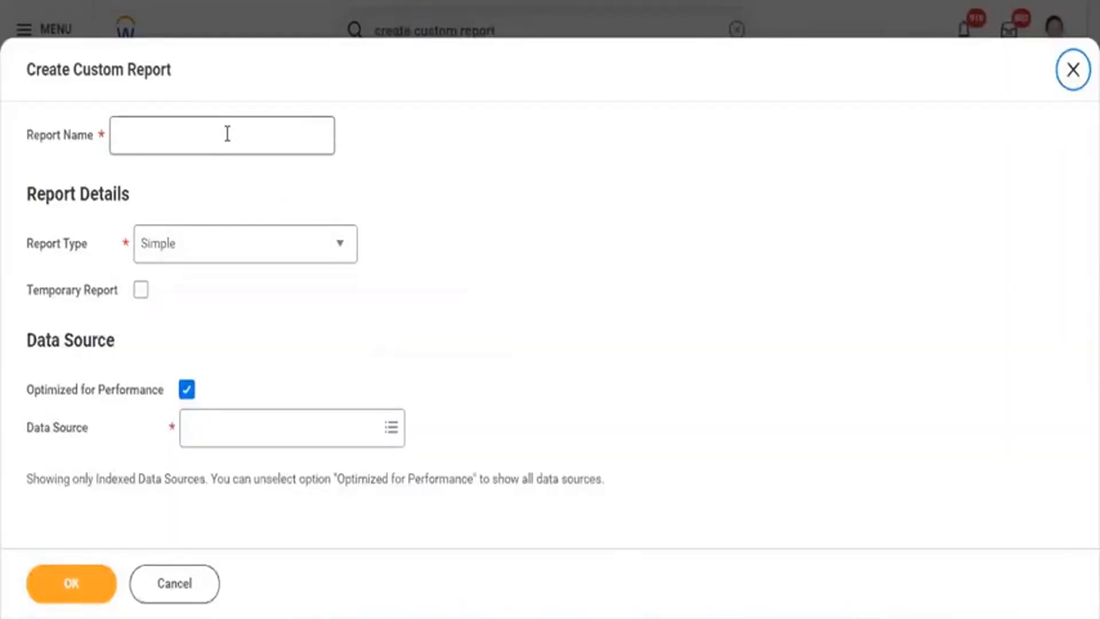
Name the custom report RPT - New Hires - Campaign Schedule.
left_click(228, 135)
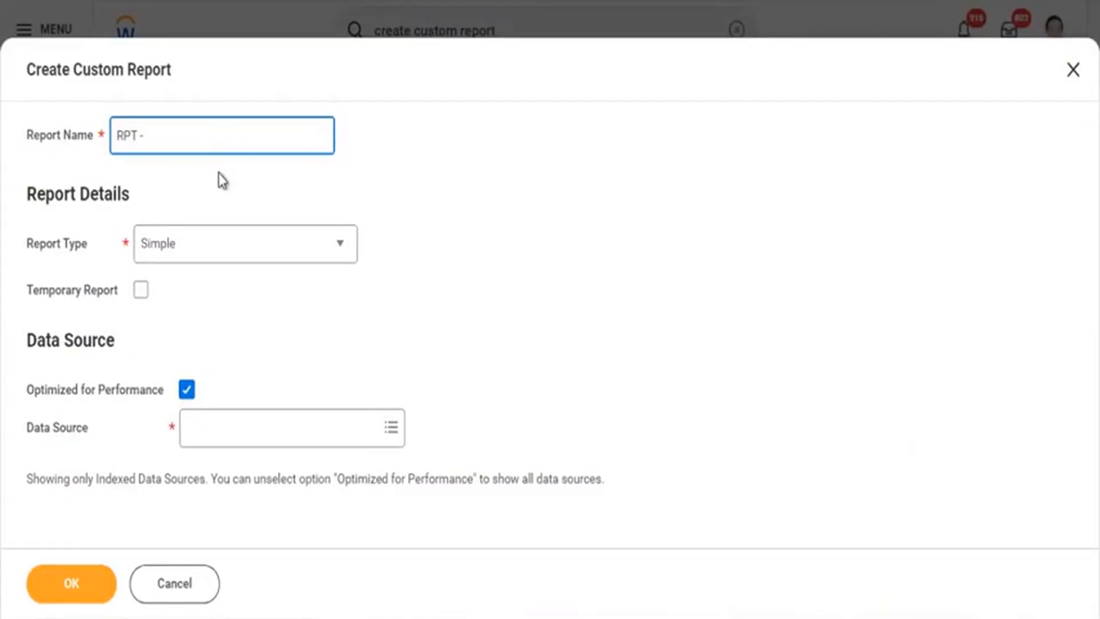
type("New Hires - Campain ")
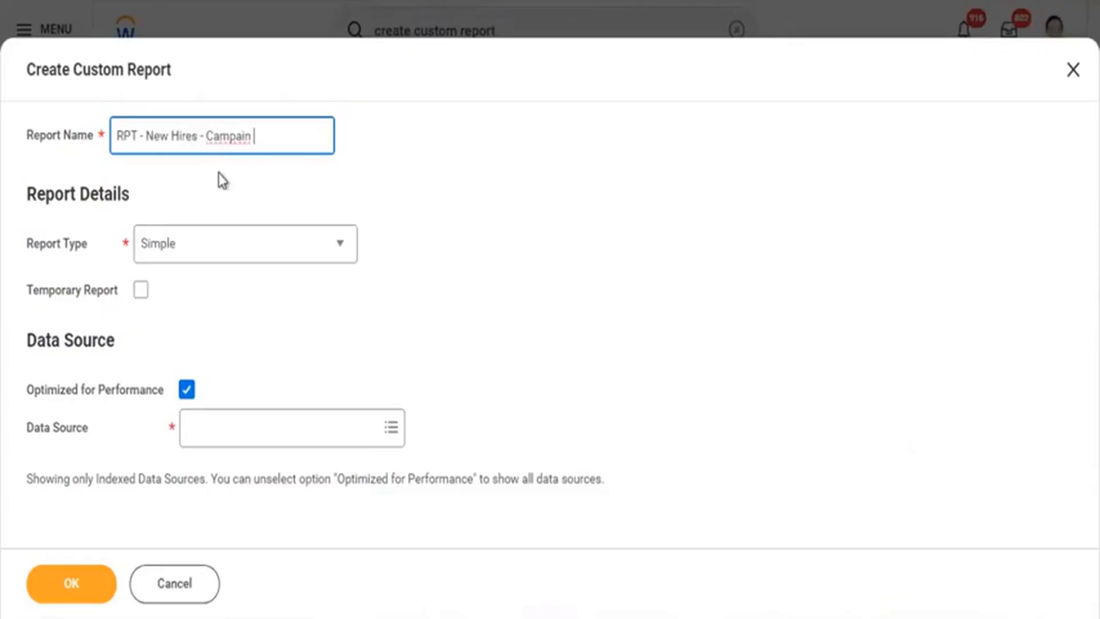
type("Schedule")
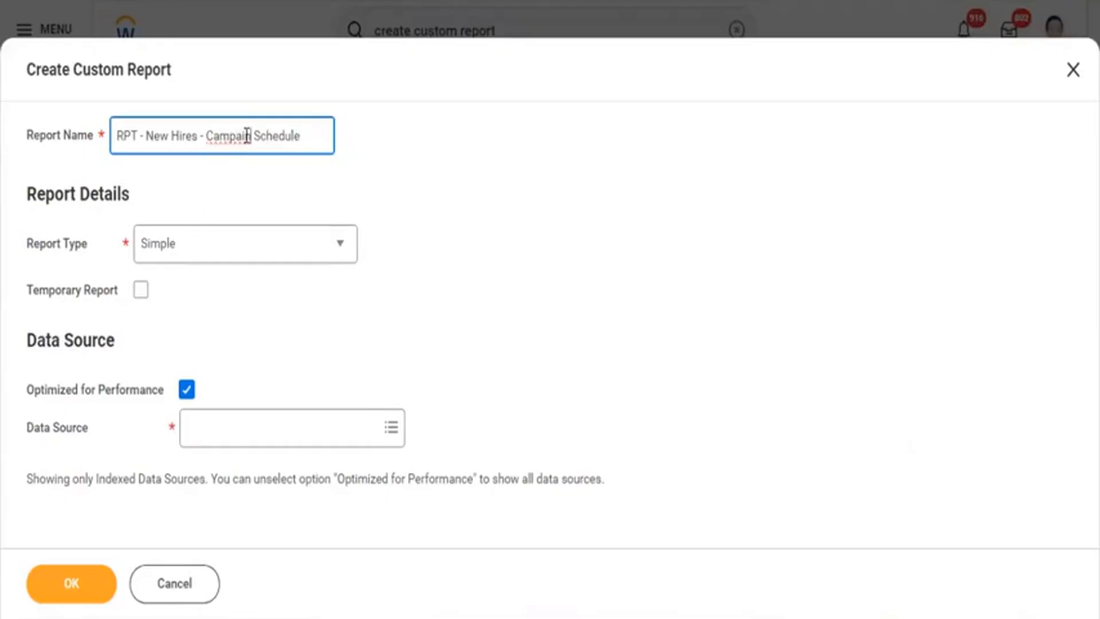
left_click(247, 136)
type("g")
key("BackSpace")
key("BackSpace")
type("gn")
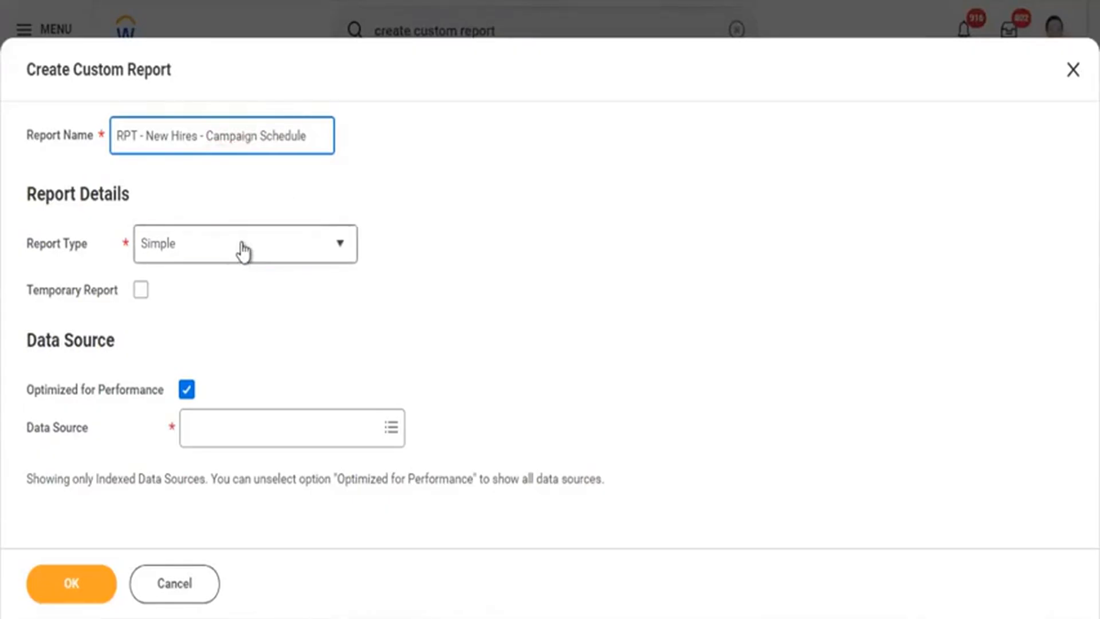
Choose Advanced as the report type and turn off Optimized for Performance.
left_click(243, 251)
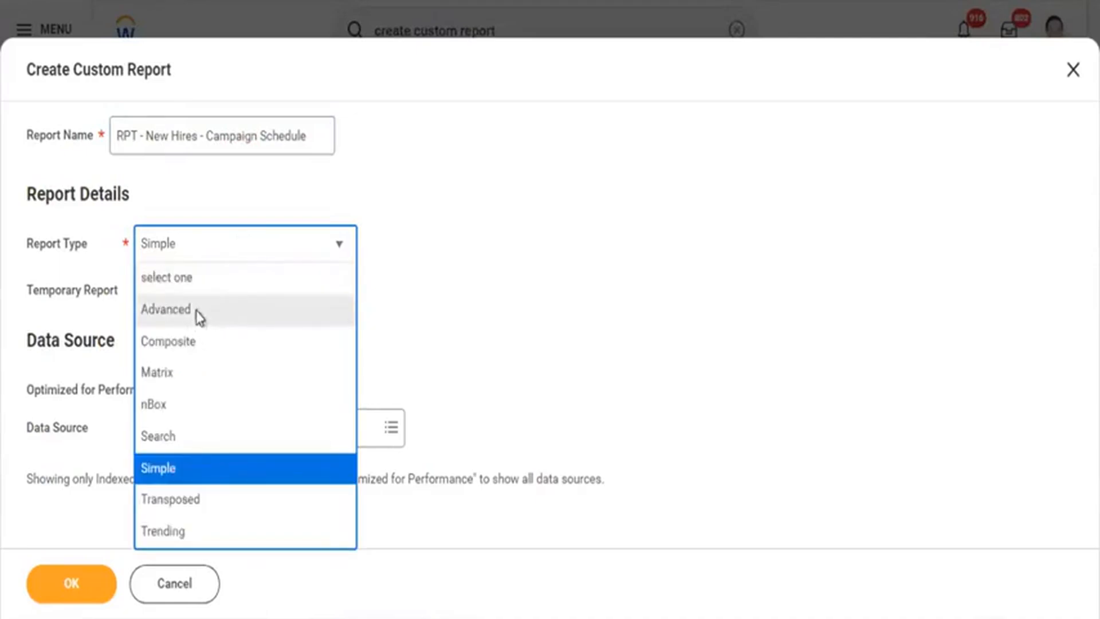
left_click(199, 310)
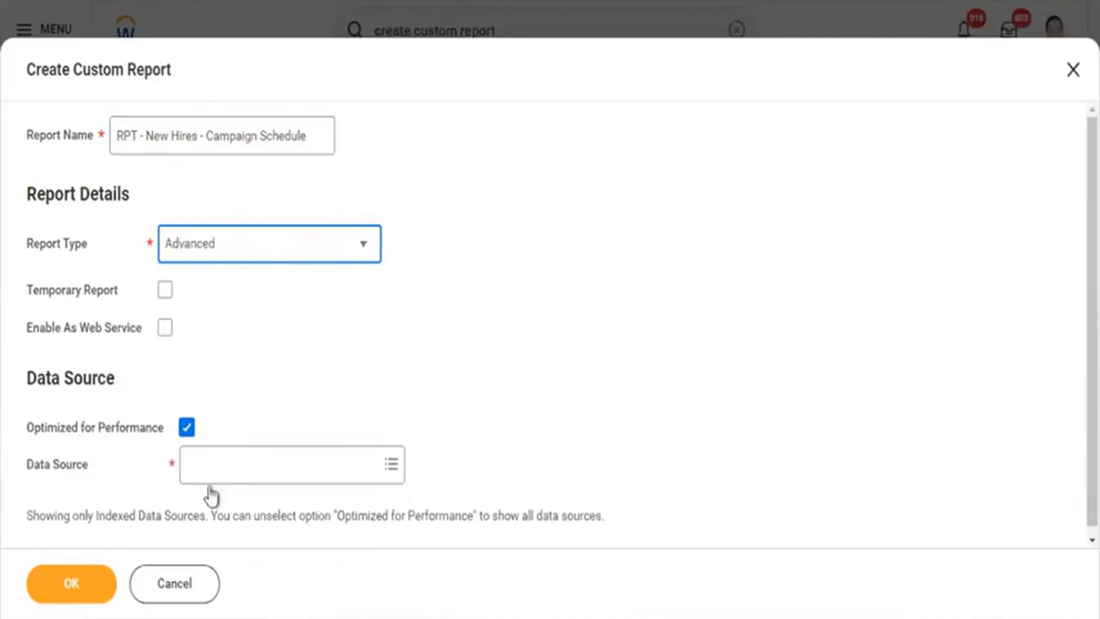
left_click(194, 433)
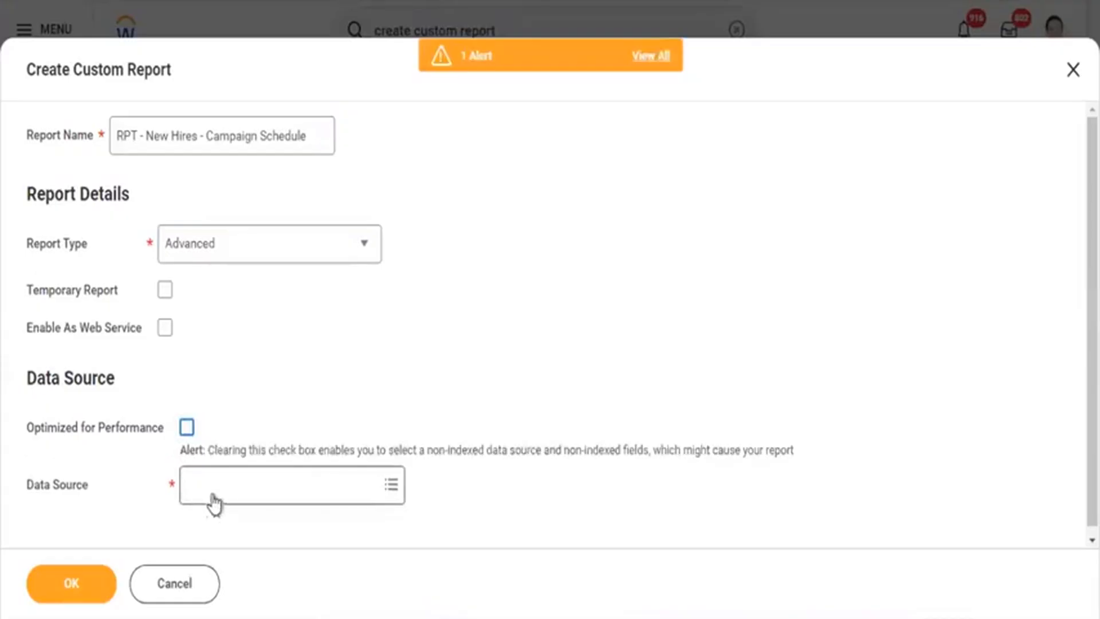
Search the data sources for "All active and terminated", choose All Active and Terminated Workers, and create the report.
left_click(210, 484)
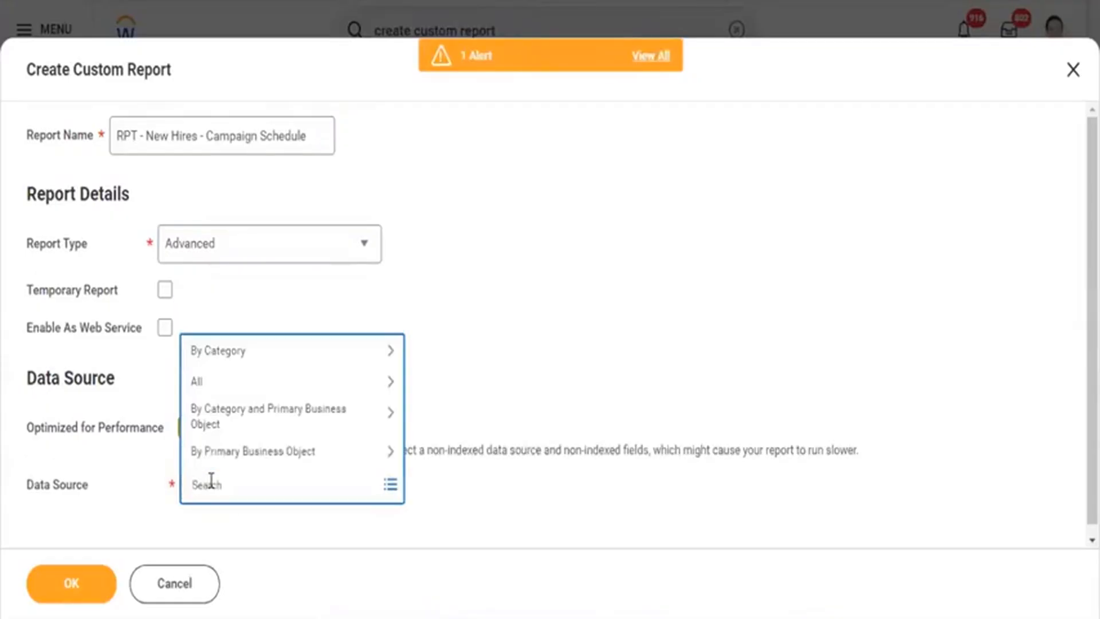
type("All active and terminated")
key("Return")
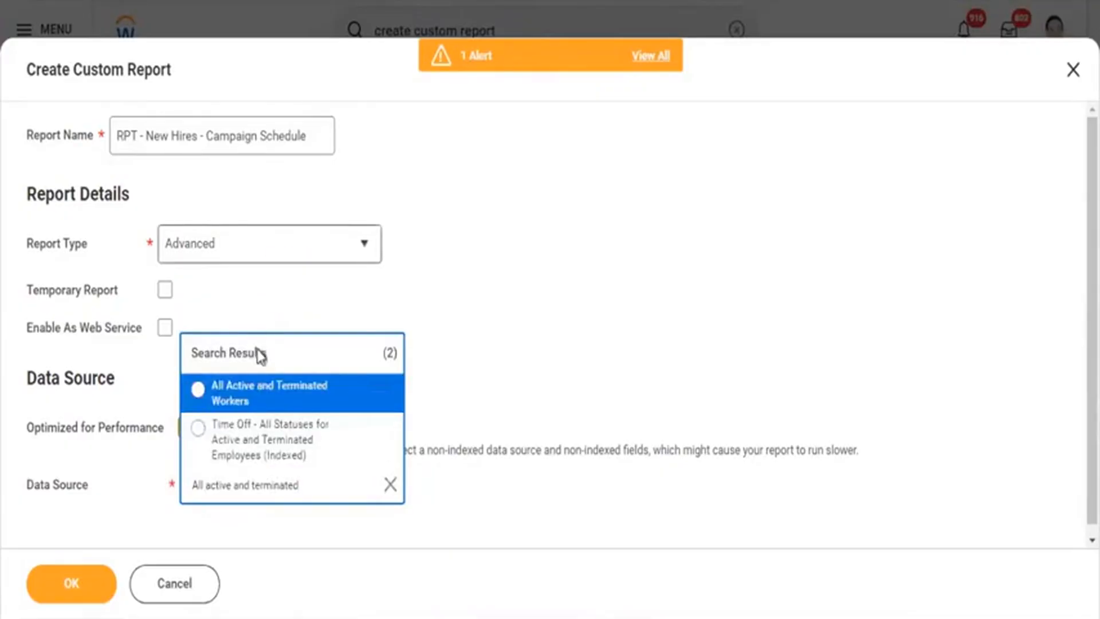
left_click(260, 397)
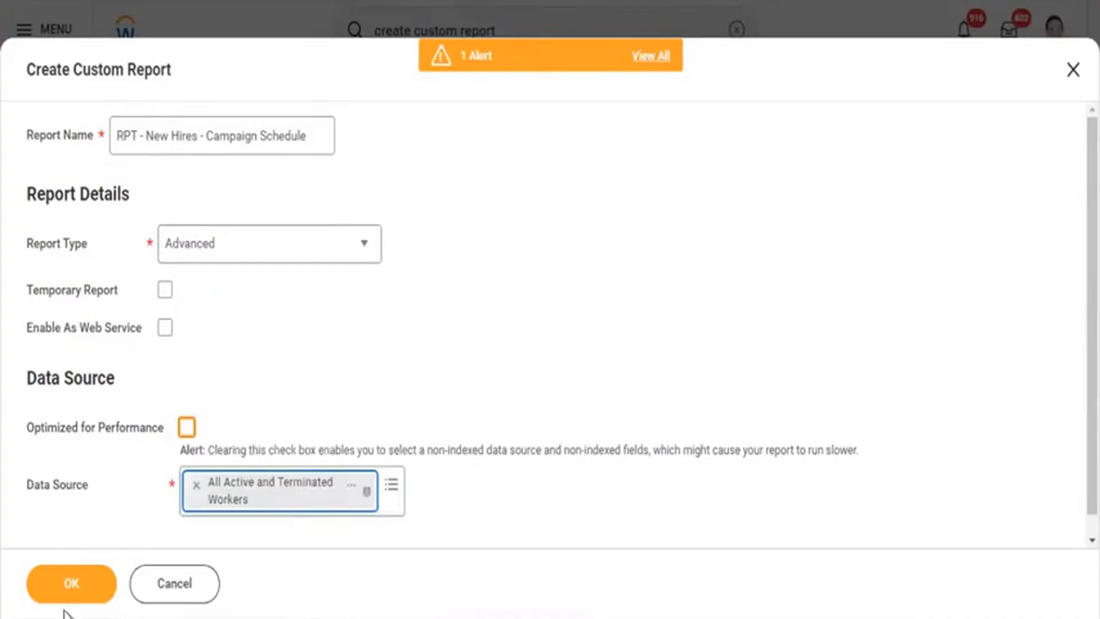
left_click(62, 596)
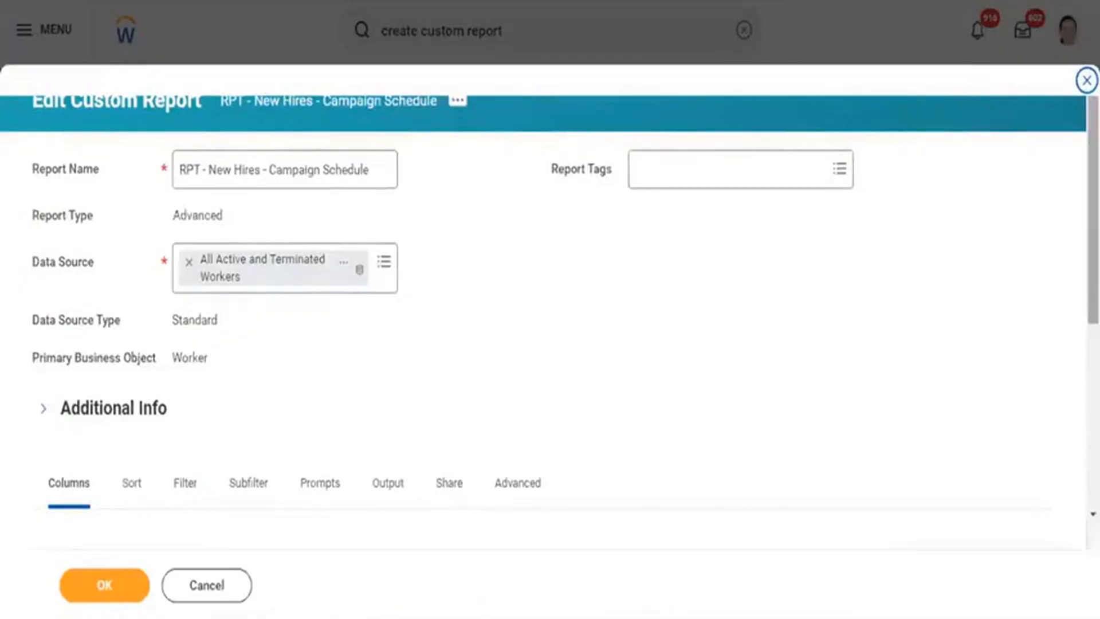
Set the first report column to the Employee ID field of the Worker business object.
scroll(774, 197, "down", 5)
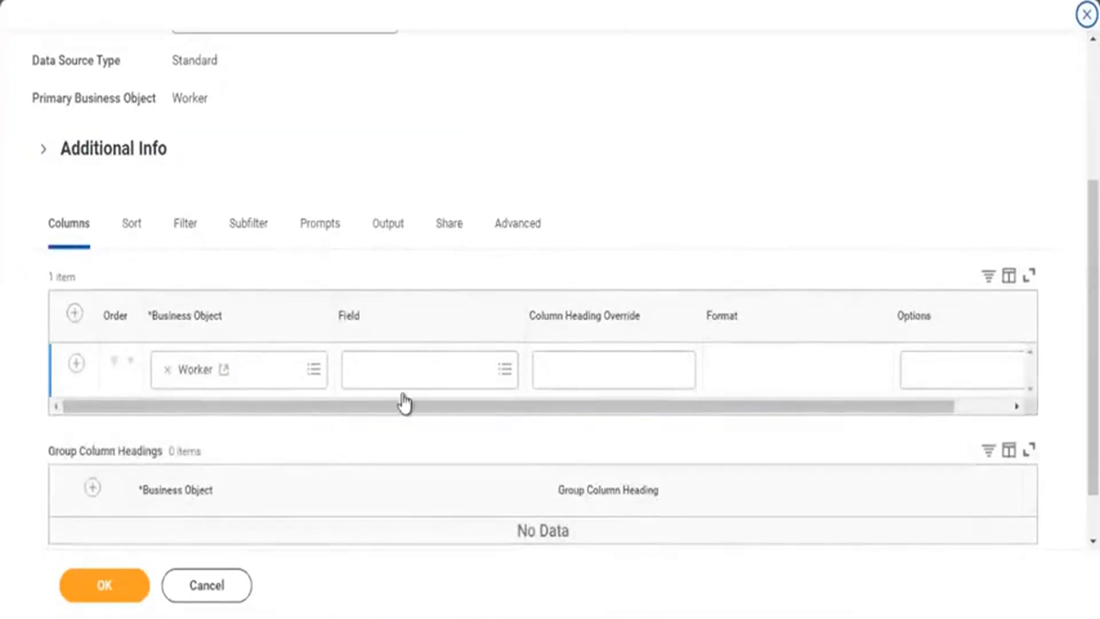
left_click(395, 373)
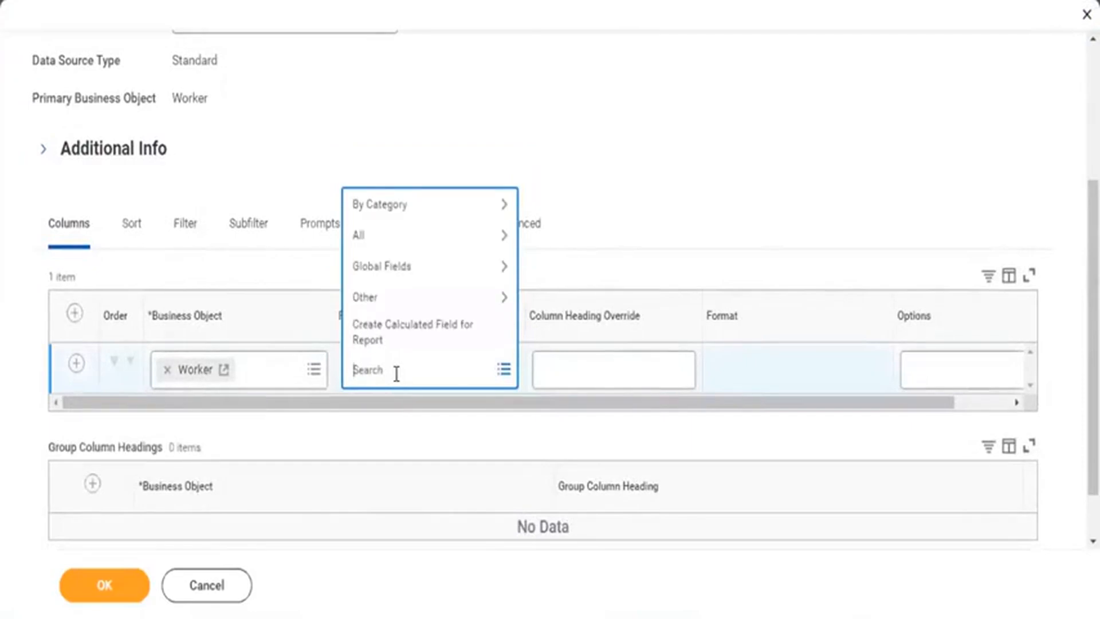
type("Employee ID")
key("Return")
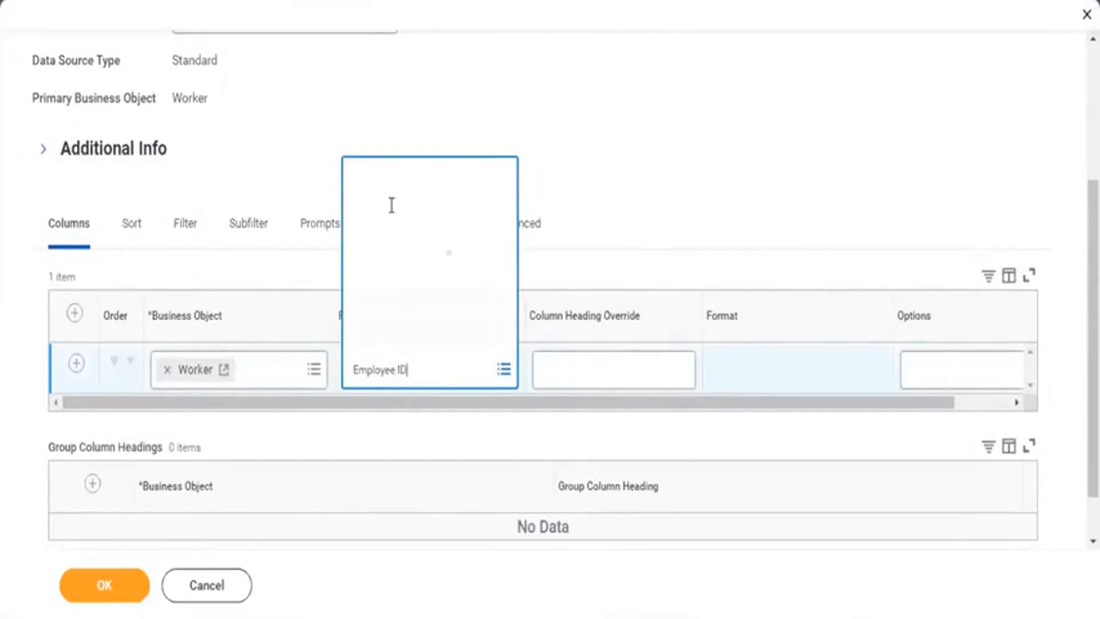
left_click(373, 98)
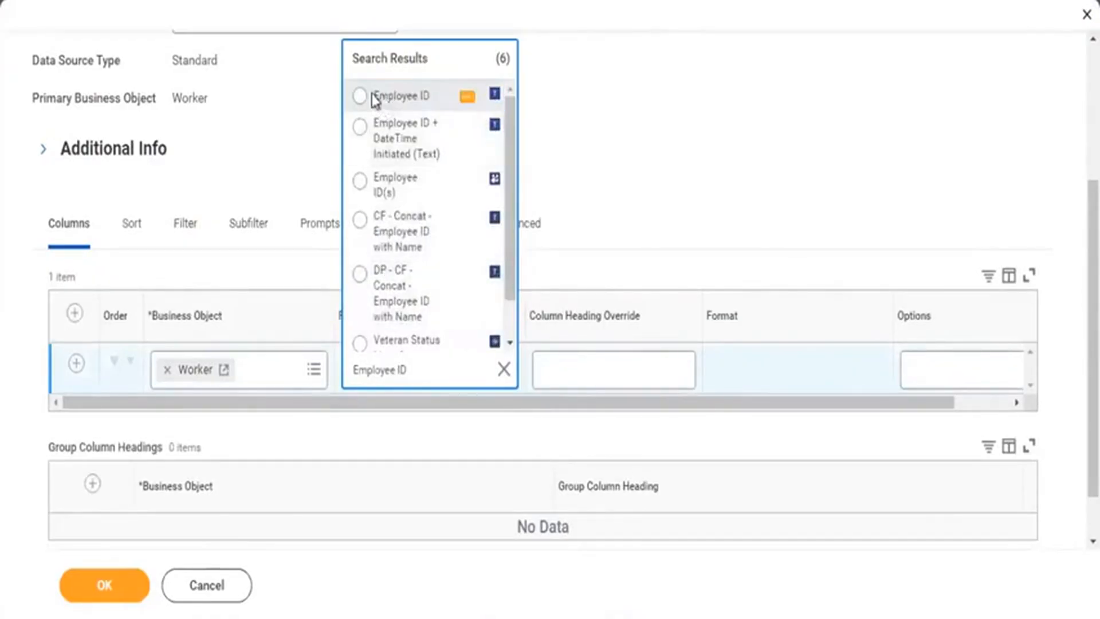
Add a second report column with the Worker field.
left_click(76, 367)
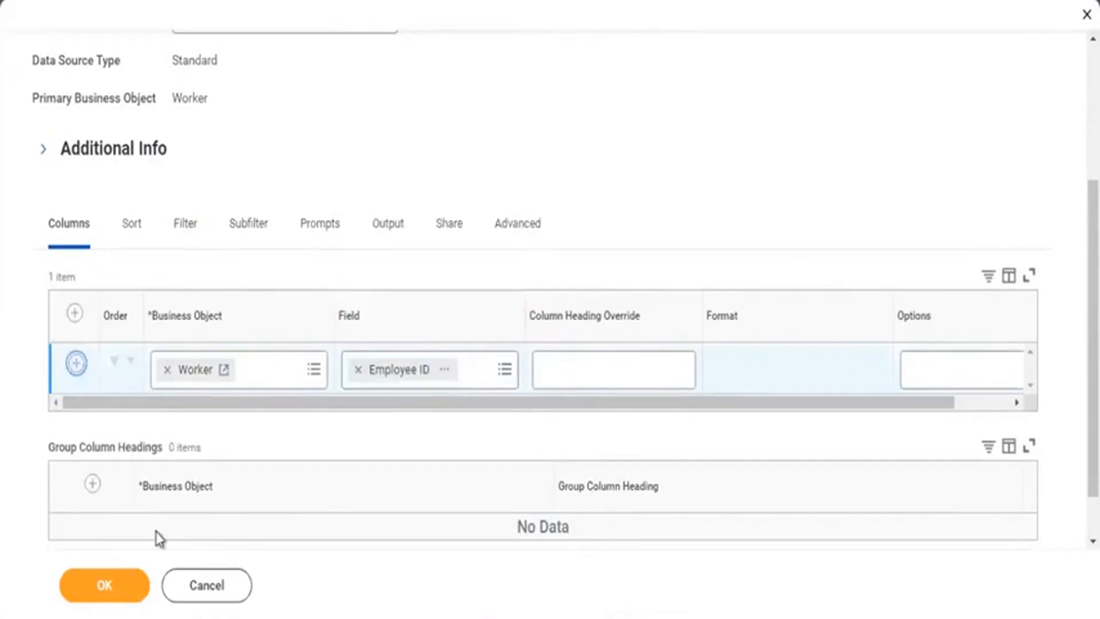
left_click(371, 430)
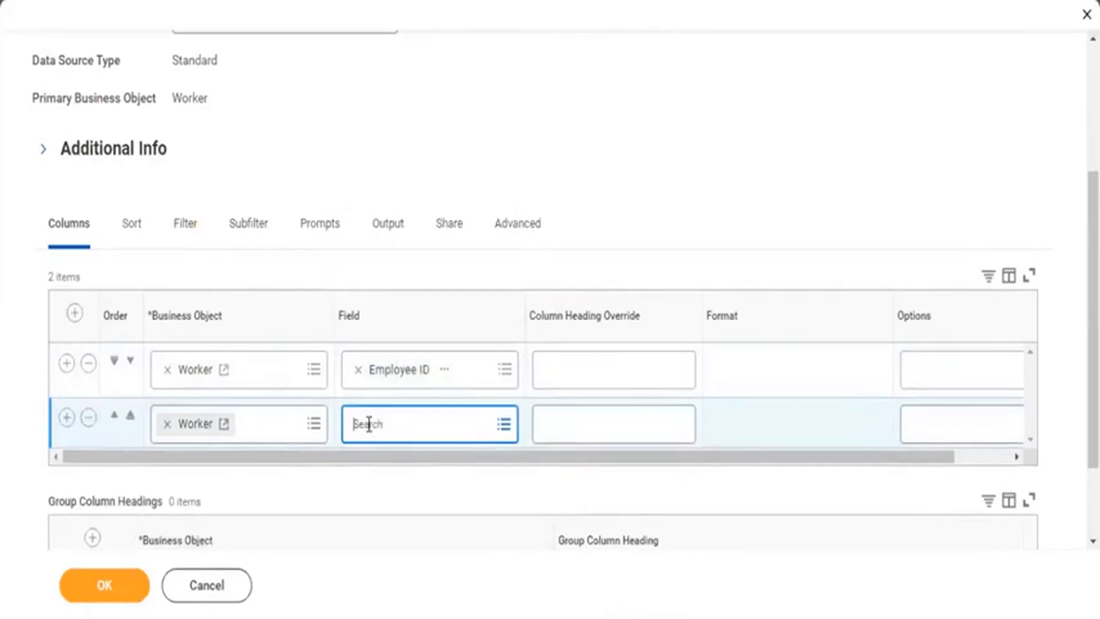
type("Worke")
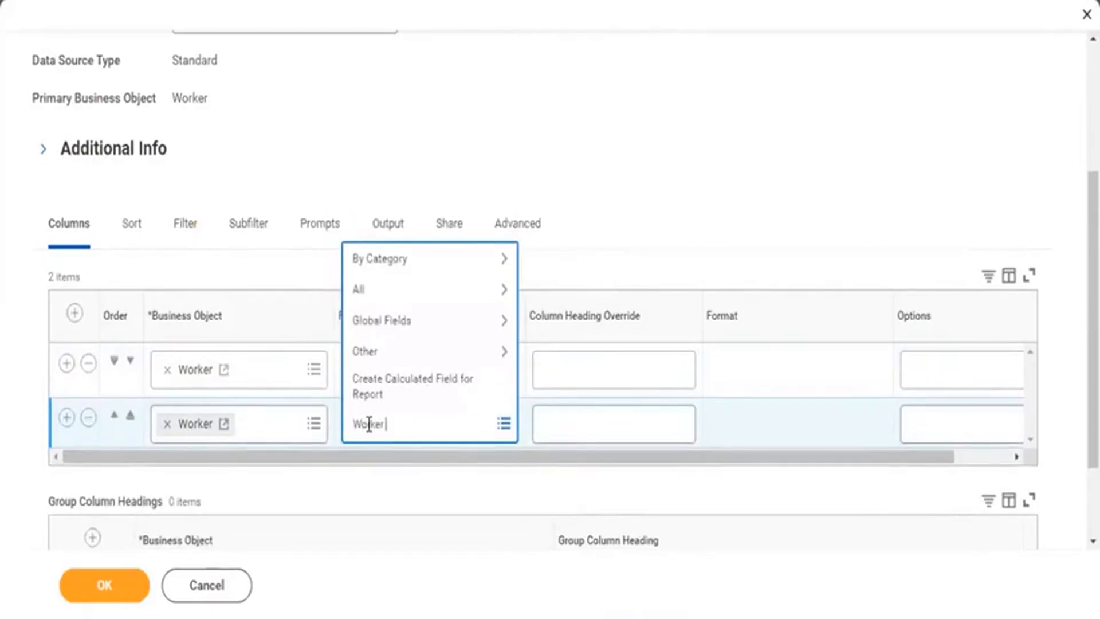
type("r")
key("Return")
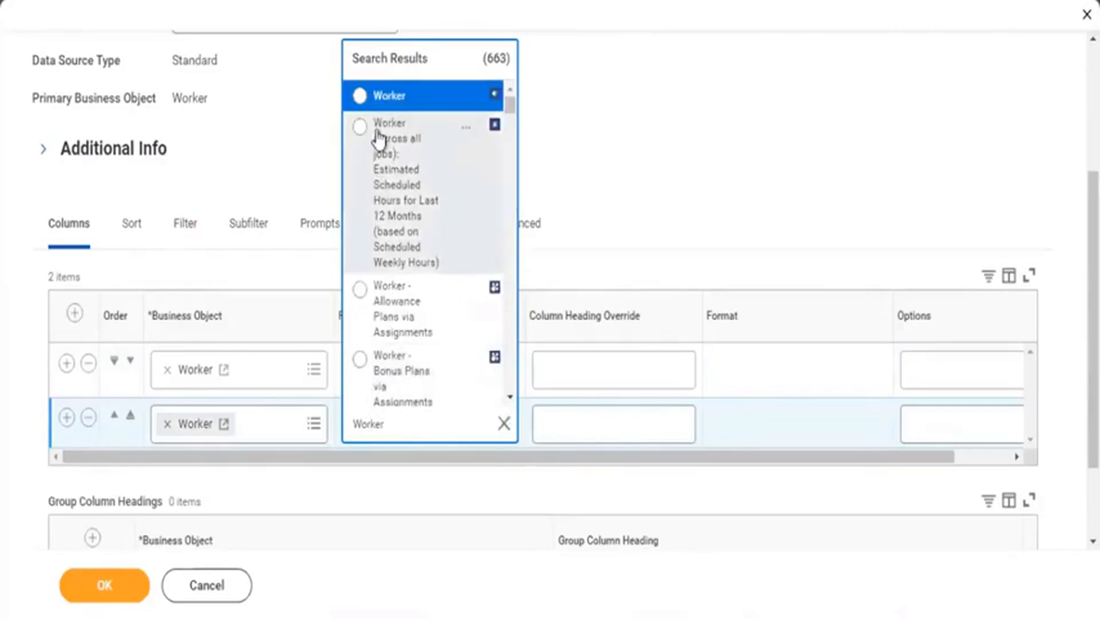
left_click(380, 101)
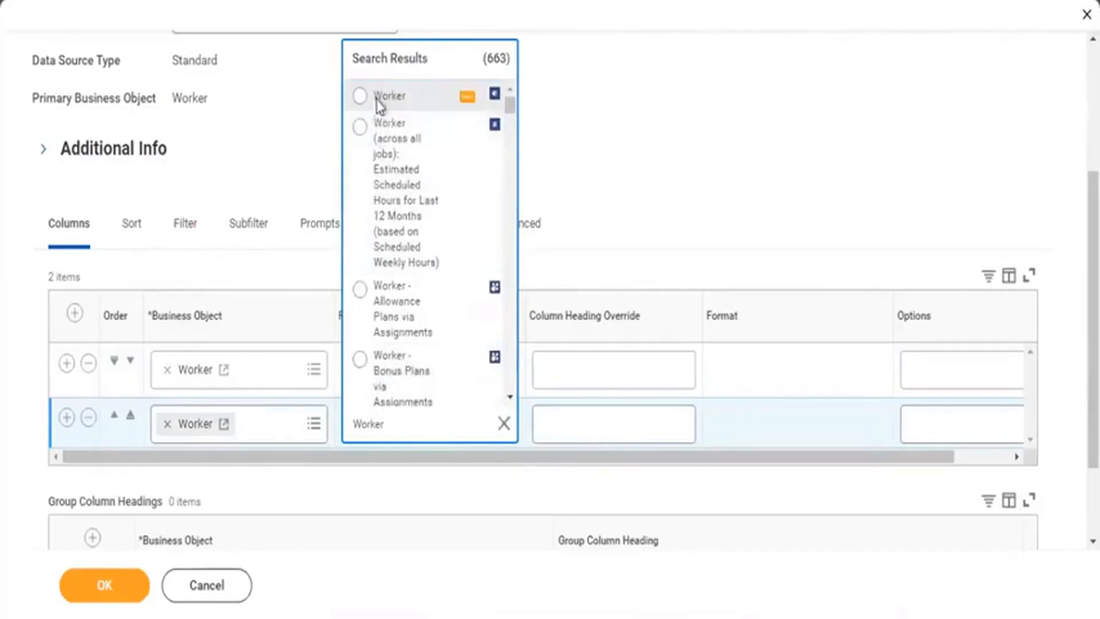
Add a third report column with the Hire Date field.
left_click(65, 420)
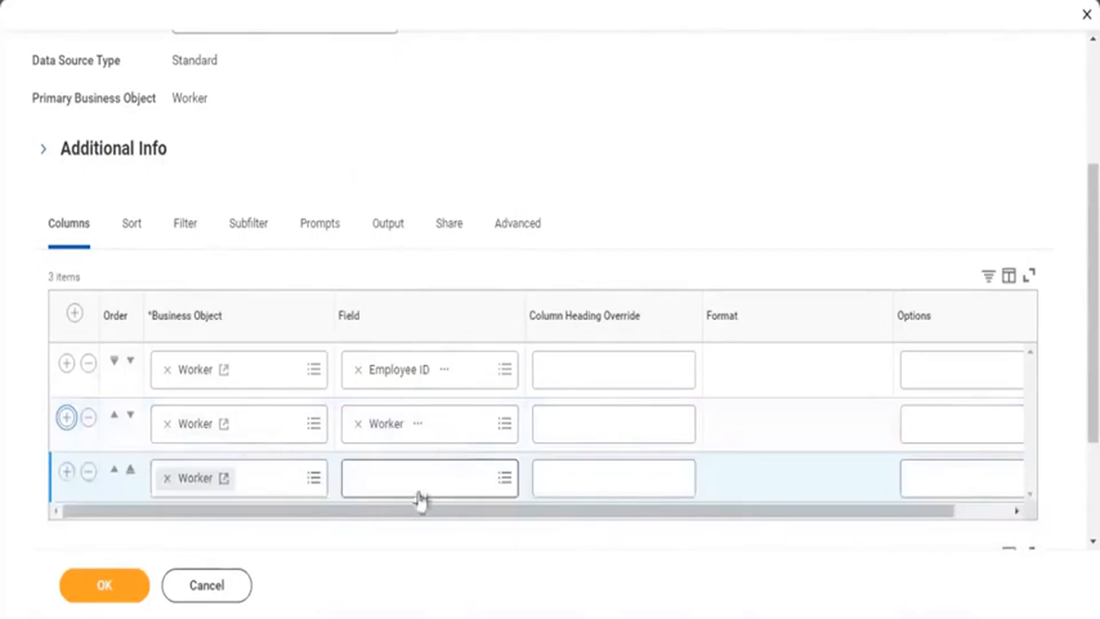
left_click(413, 472)
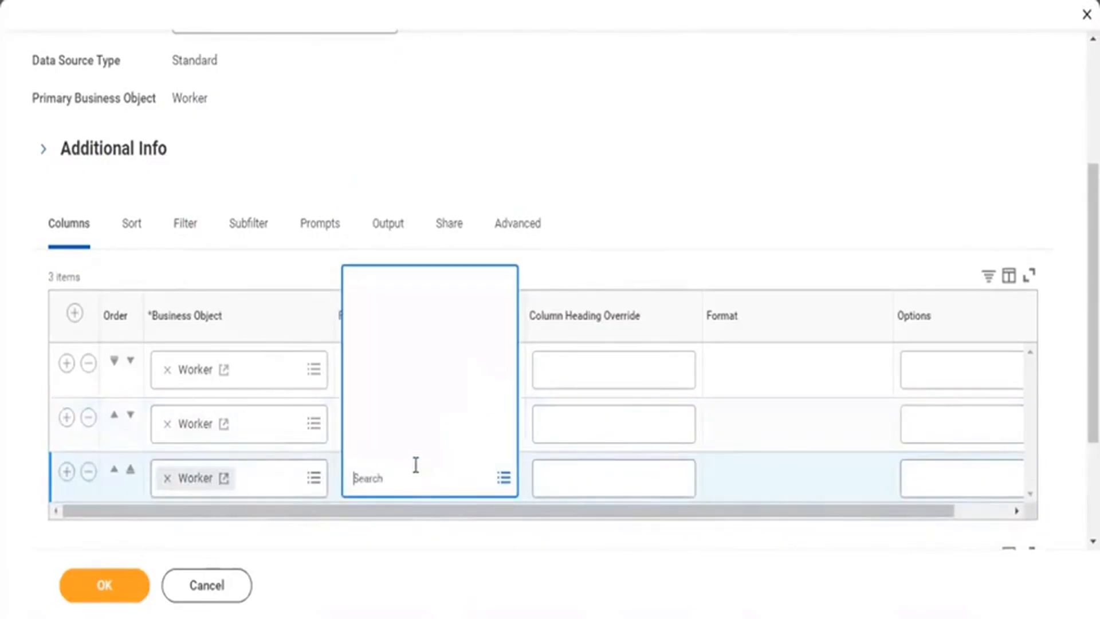
type("H")
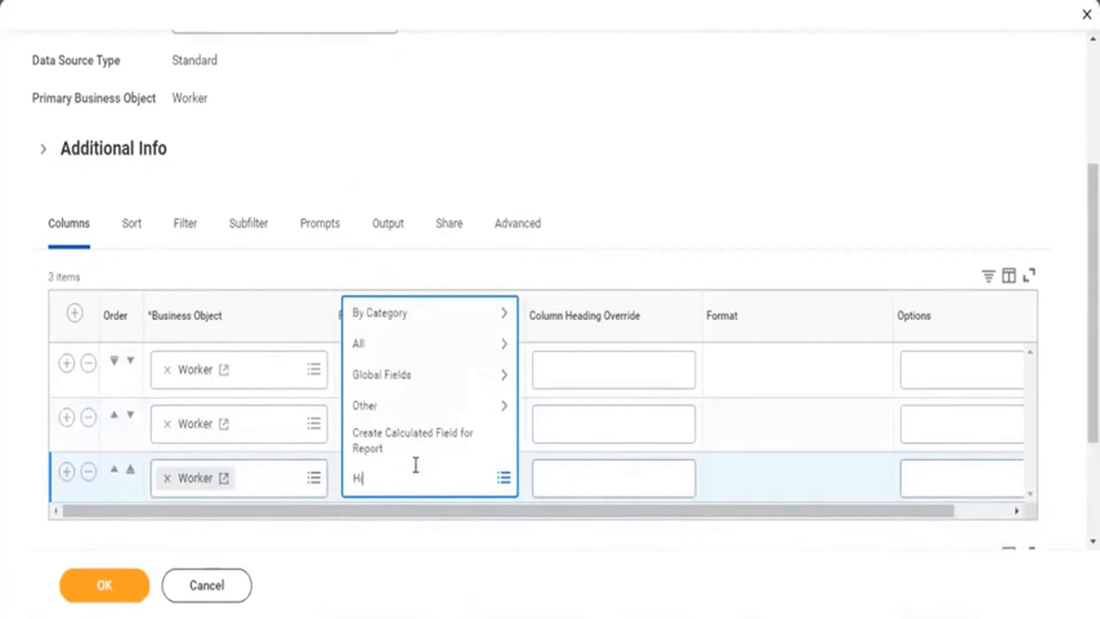
type("ire Date")
key("Return")
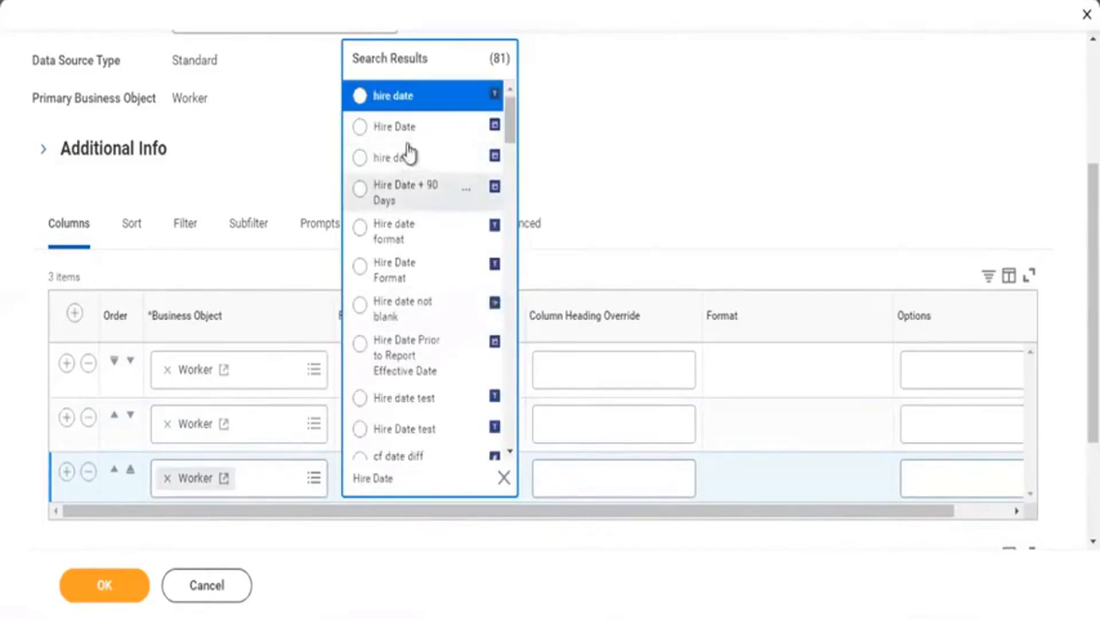
left_click(401, 127)
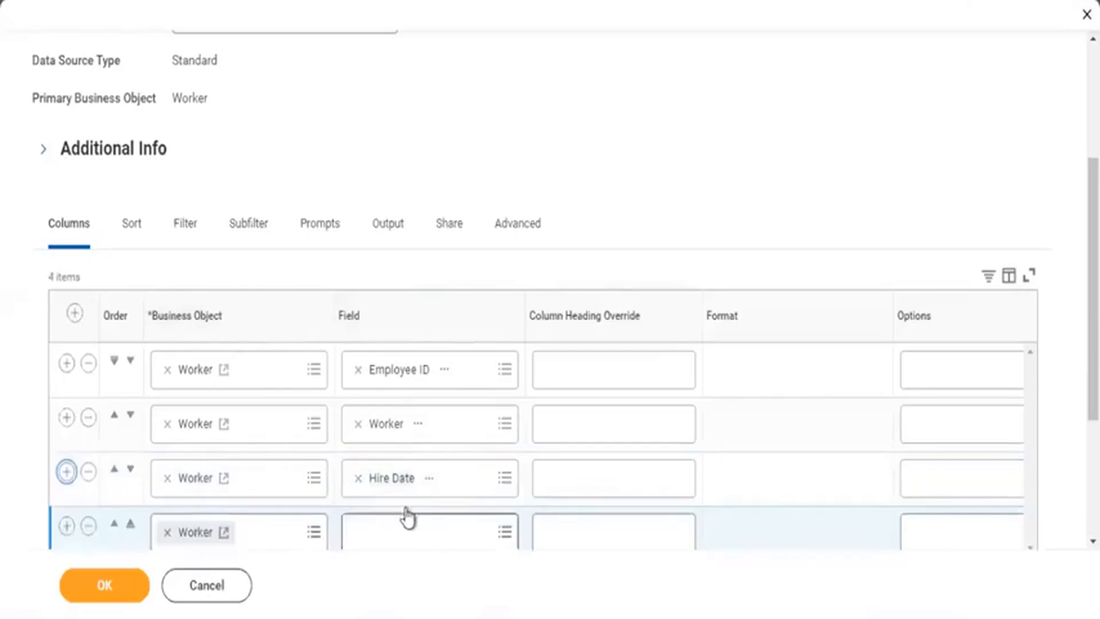
Set the fourth report column's field to Employee Type.
left_click(393, 528)
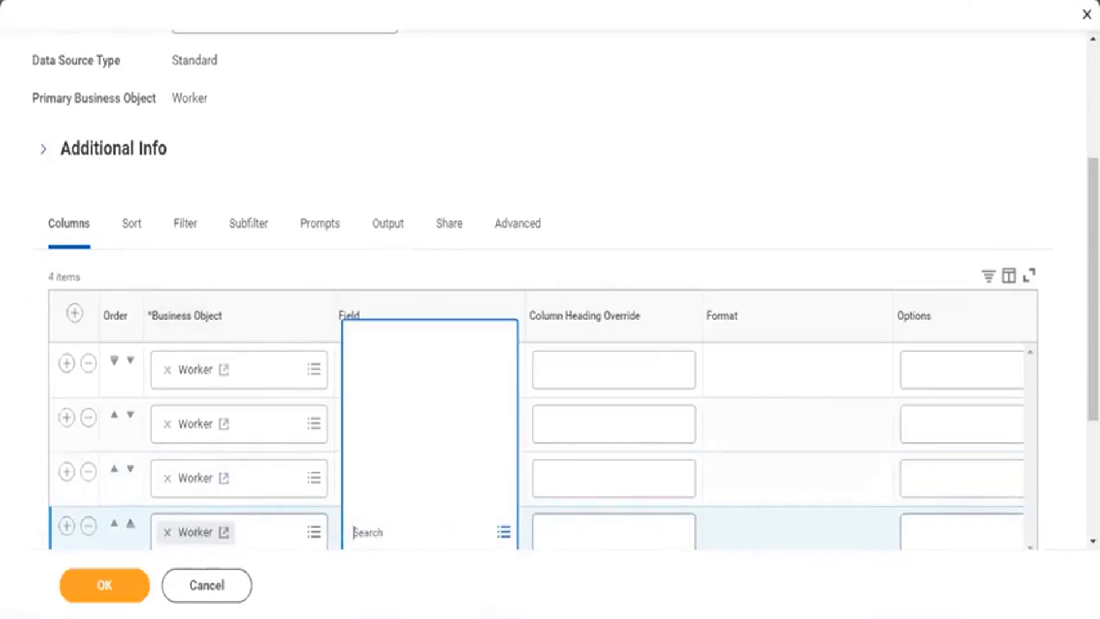
left_click_drag(1093, 192, 1092, 234)
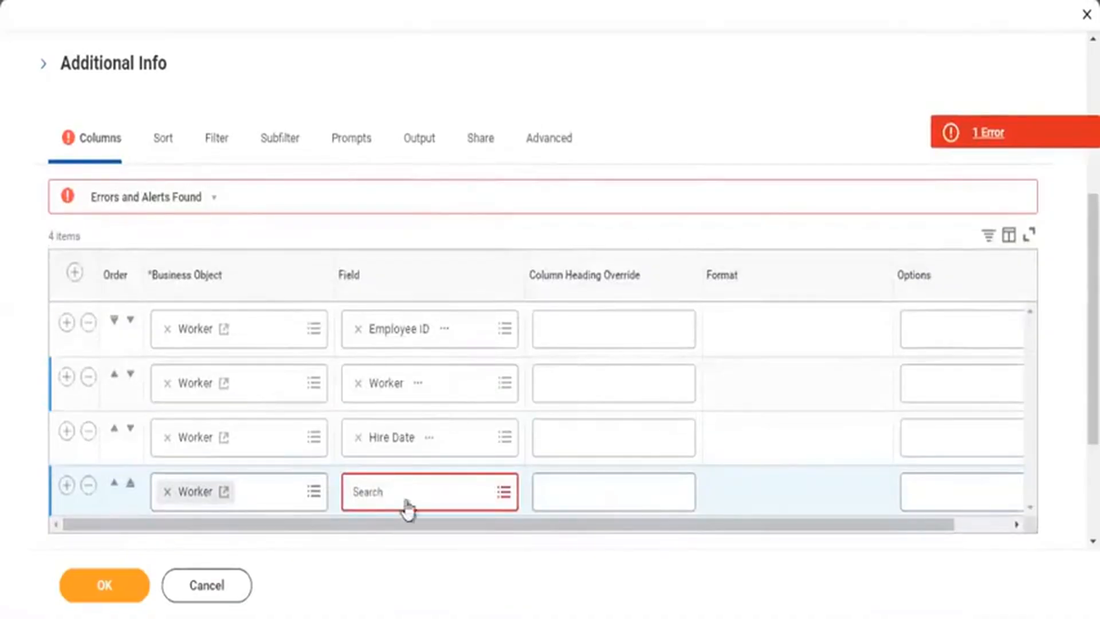
left_click(405, 497)
type("Empl")
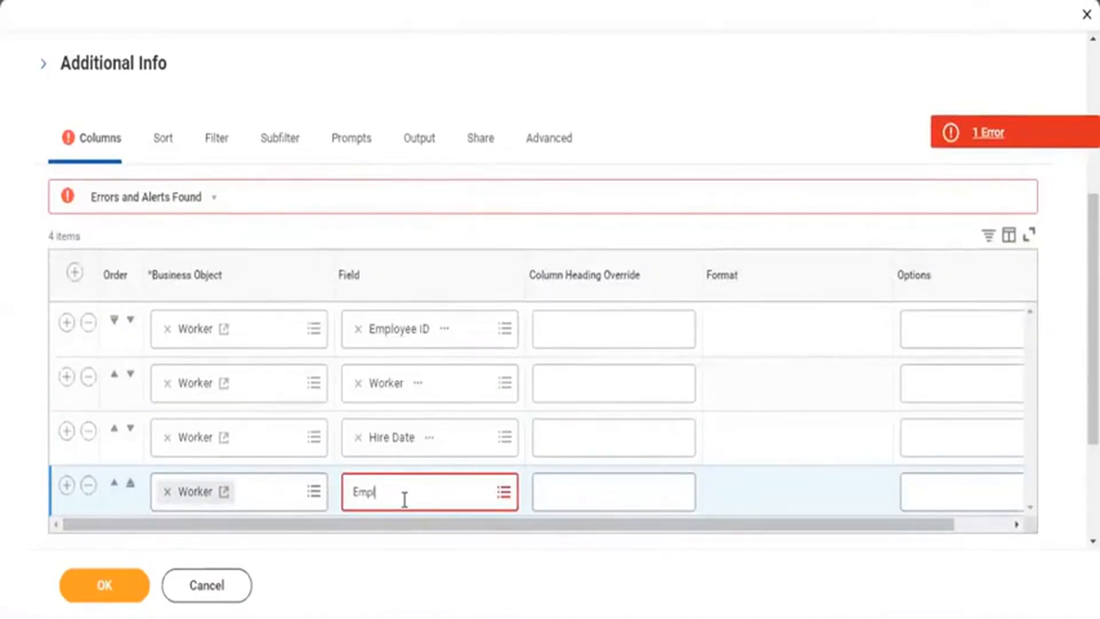
type("oyee Type")
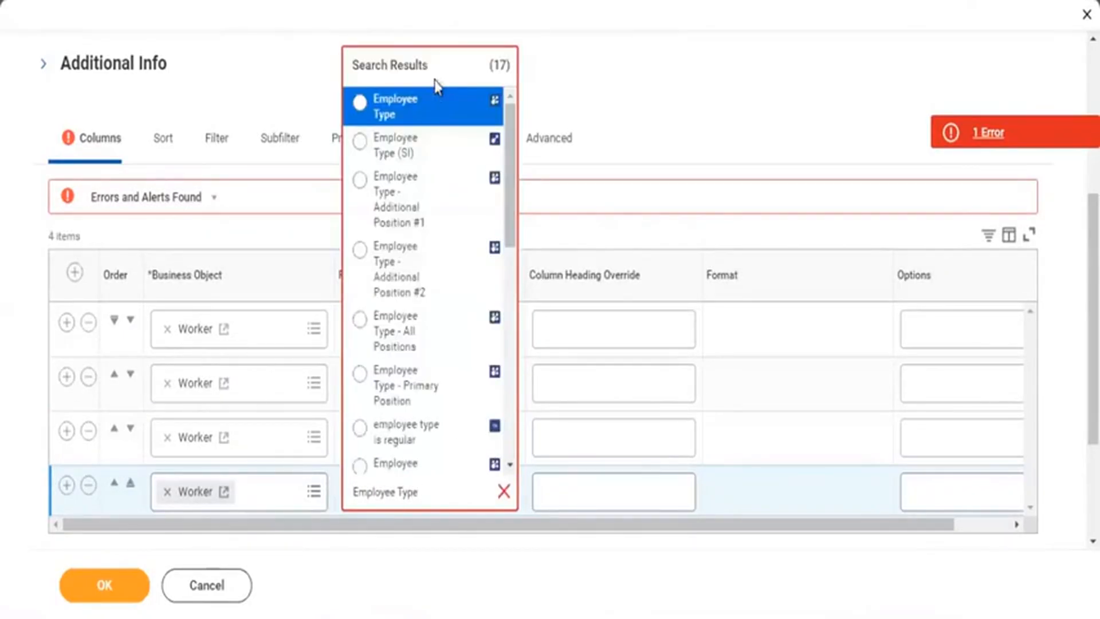
left_click(404, 112)
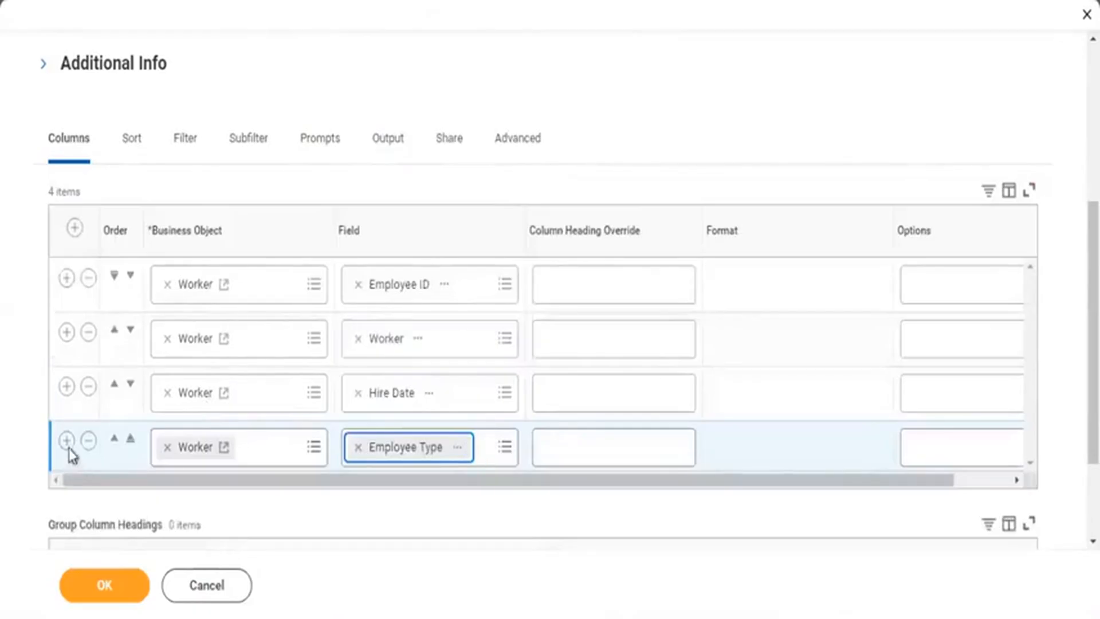
Add a fifth report column with the Worker Type field.
left_click(66, 440)
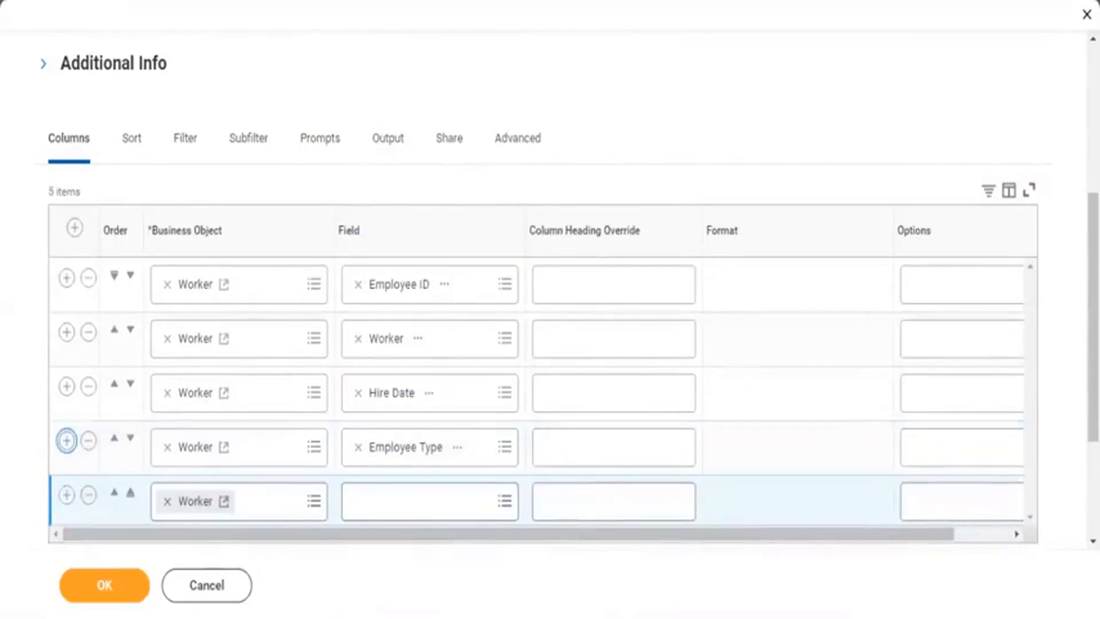
scroll(1010, 400, "down", 2)
scroll(802, 223, "down", 2)
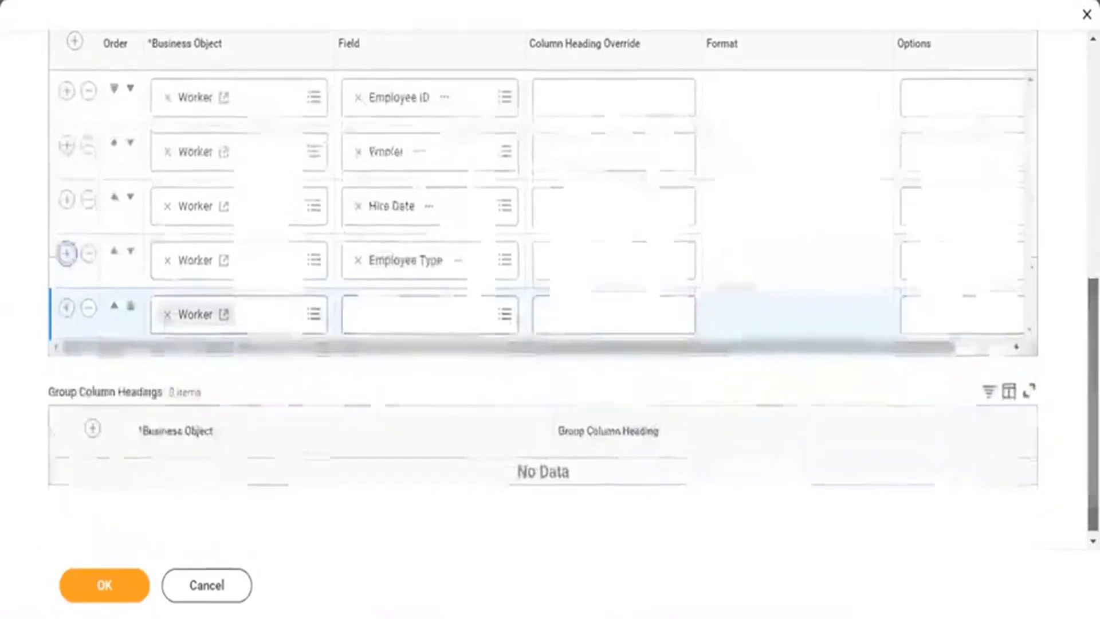
left_click(403, 321)
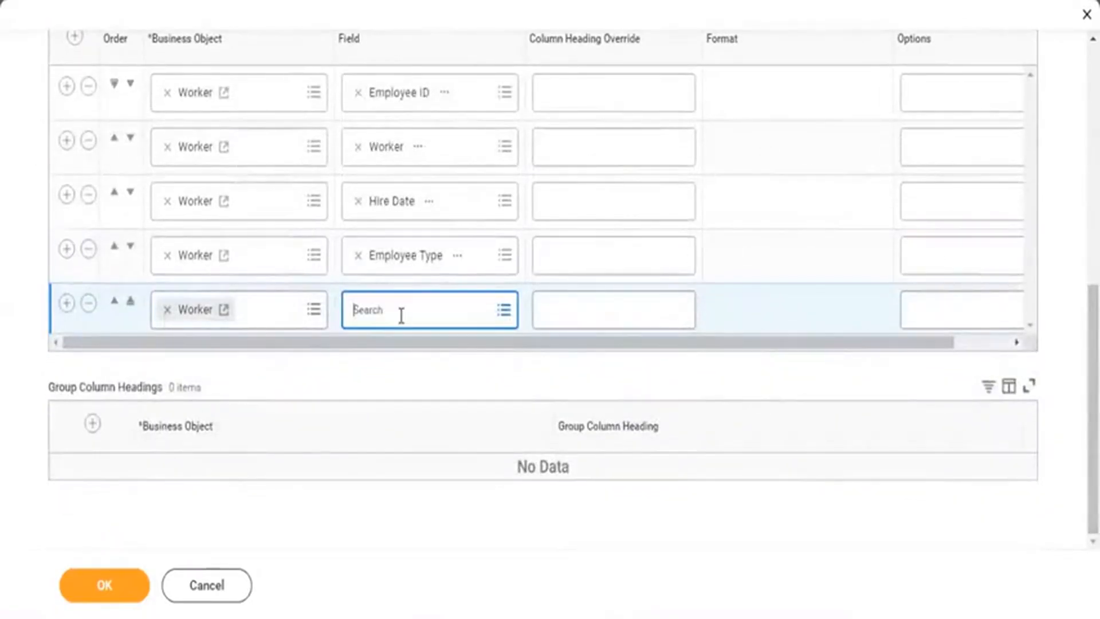
type("Worke")
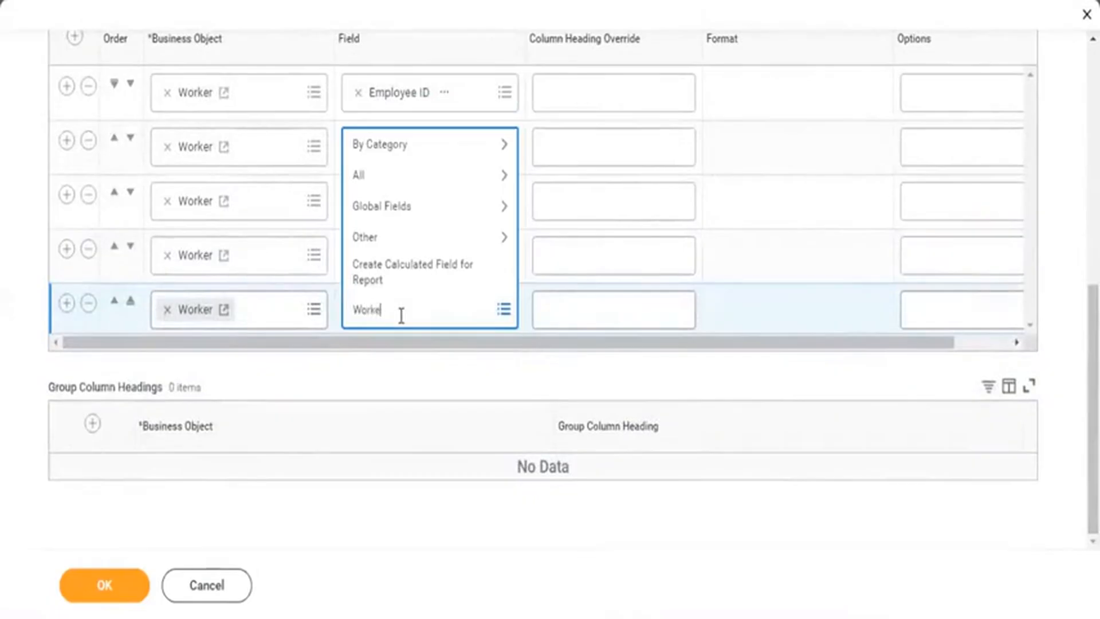
type("r Type")
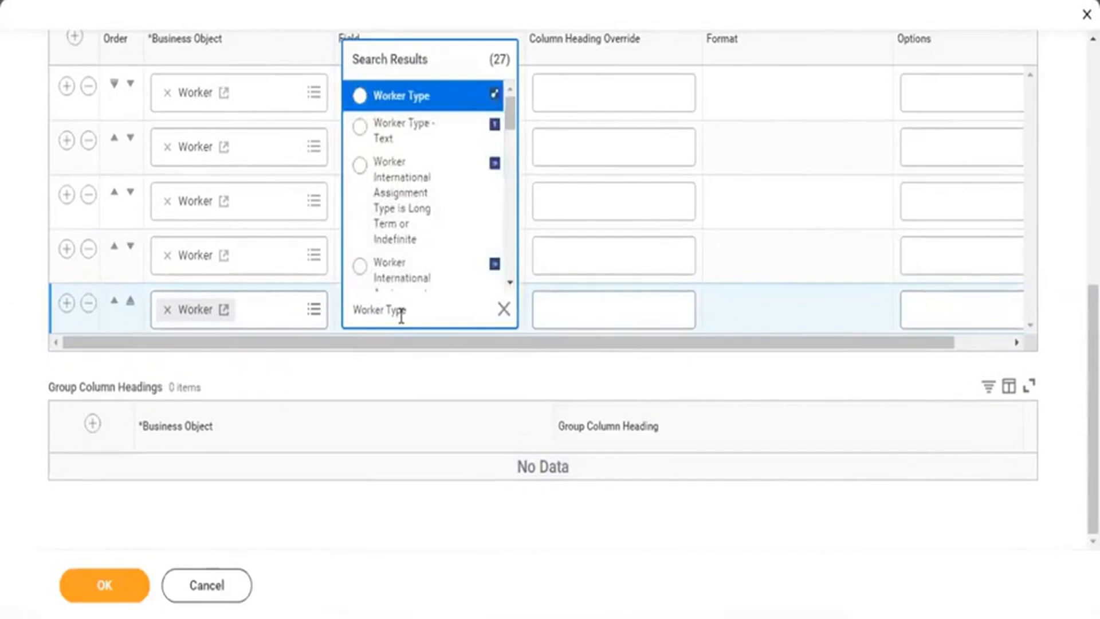
left_click(400, 97)
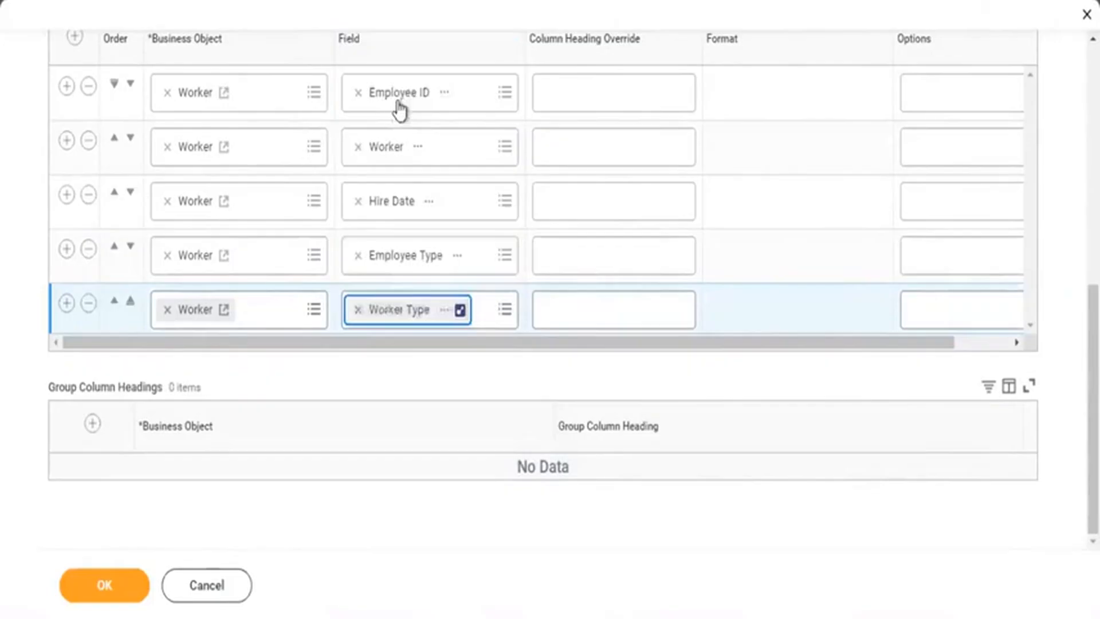
Add a sixth report column with the Location Address - Country field and override its column heading with Country.
left_click(66, 304)
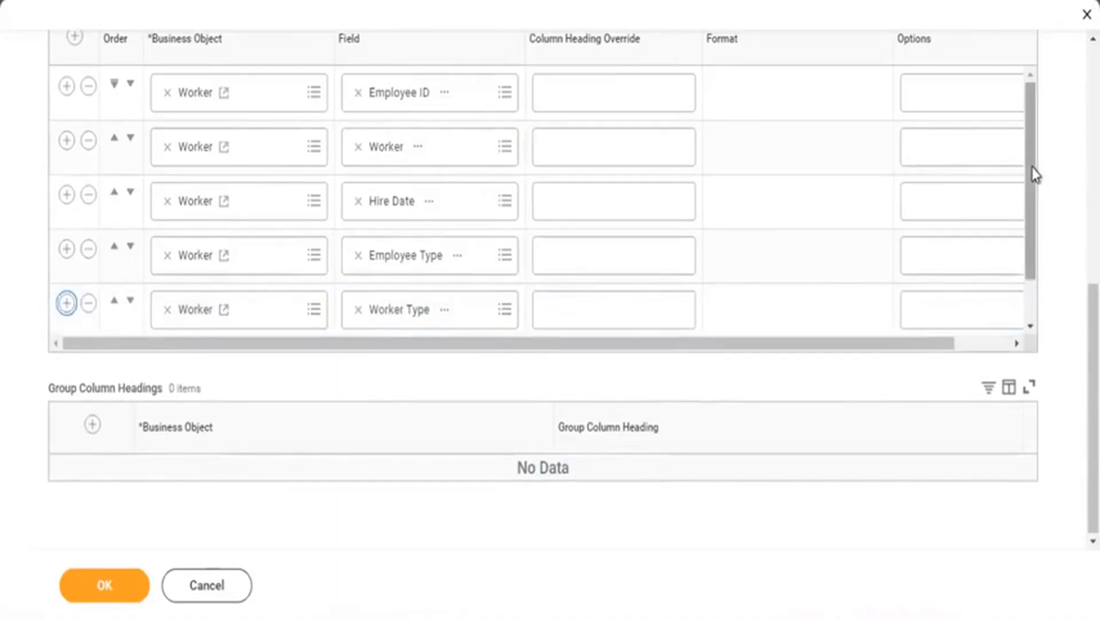
left_click_drag(1032, 167, 1025, 246)
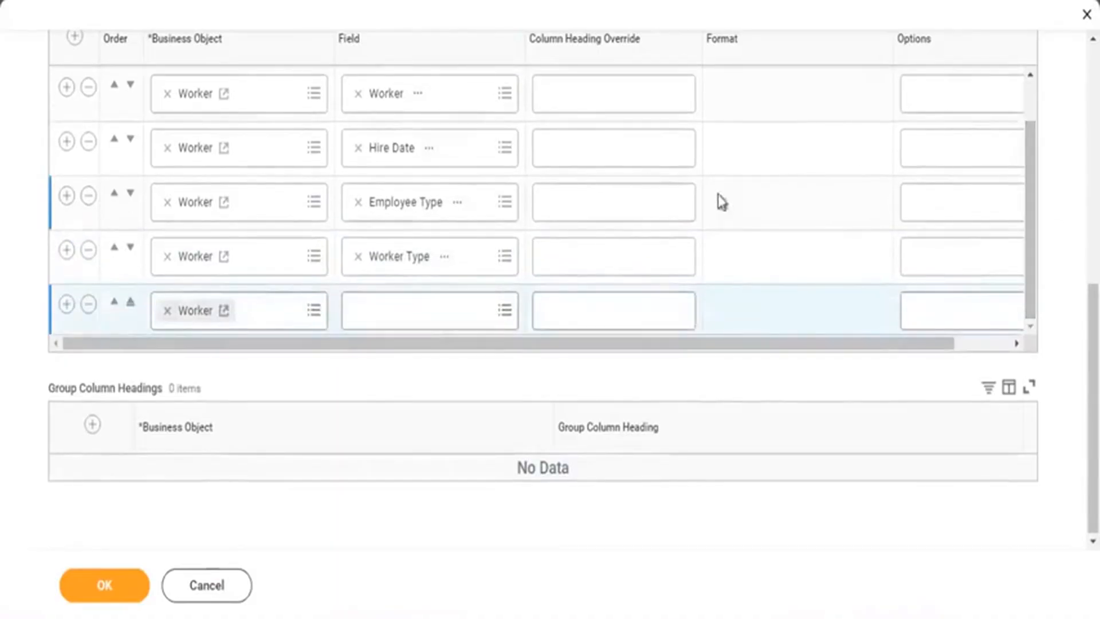
left_click(409, 310)
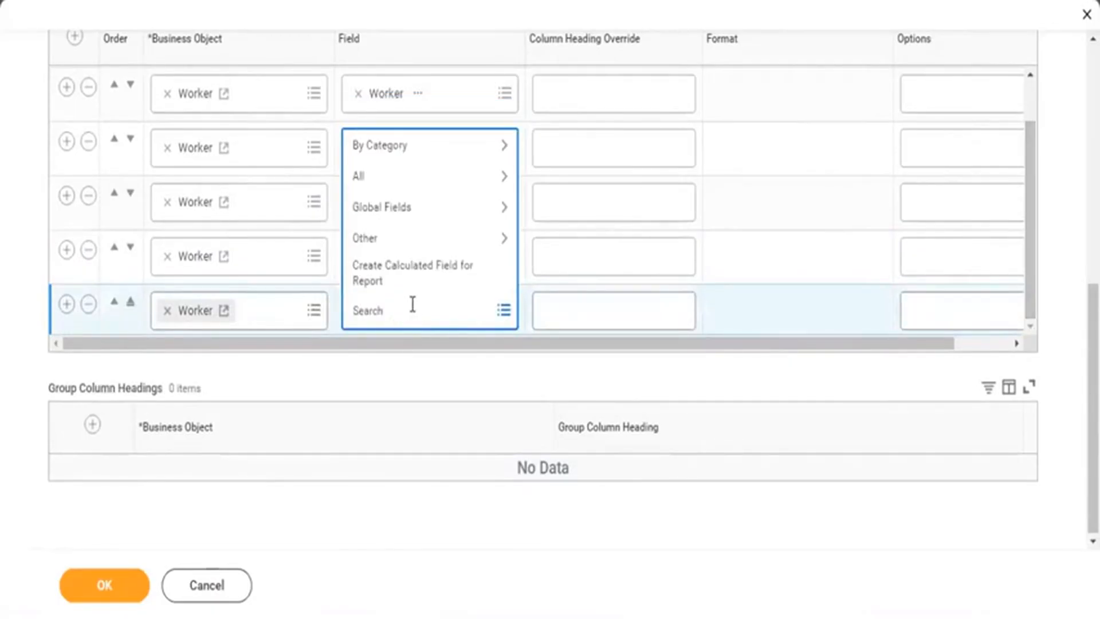
type("Location Addres")
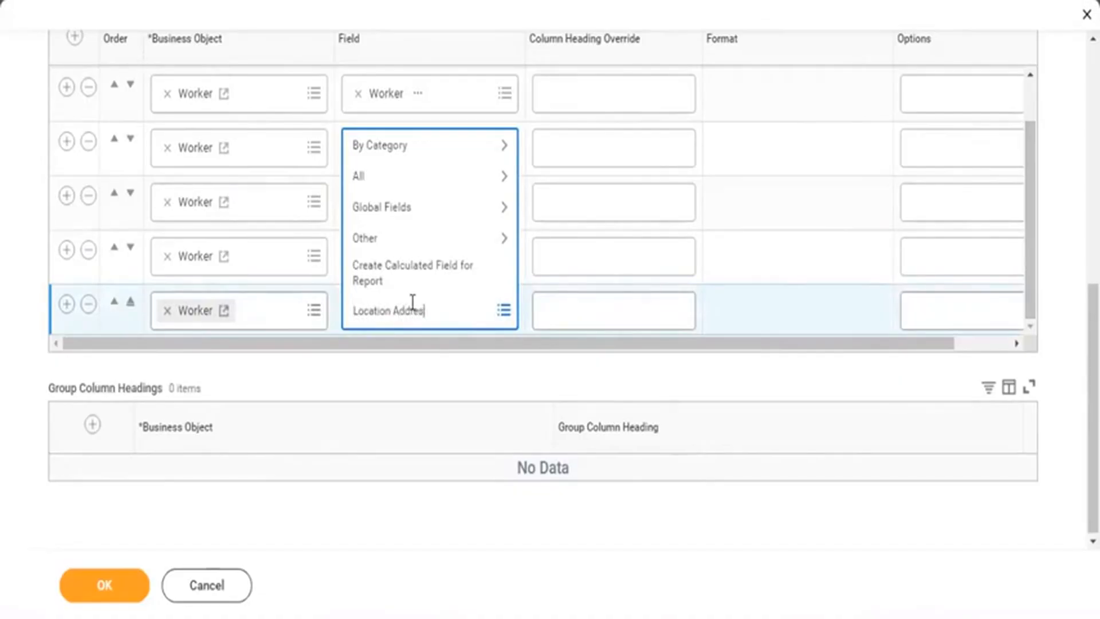
type("s Country")
key("Return")
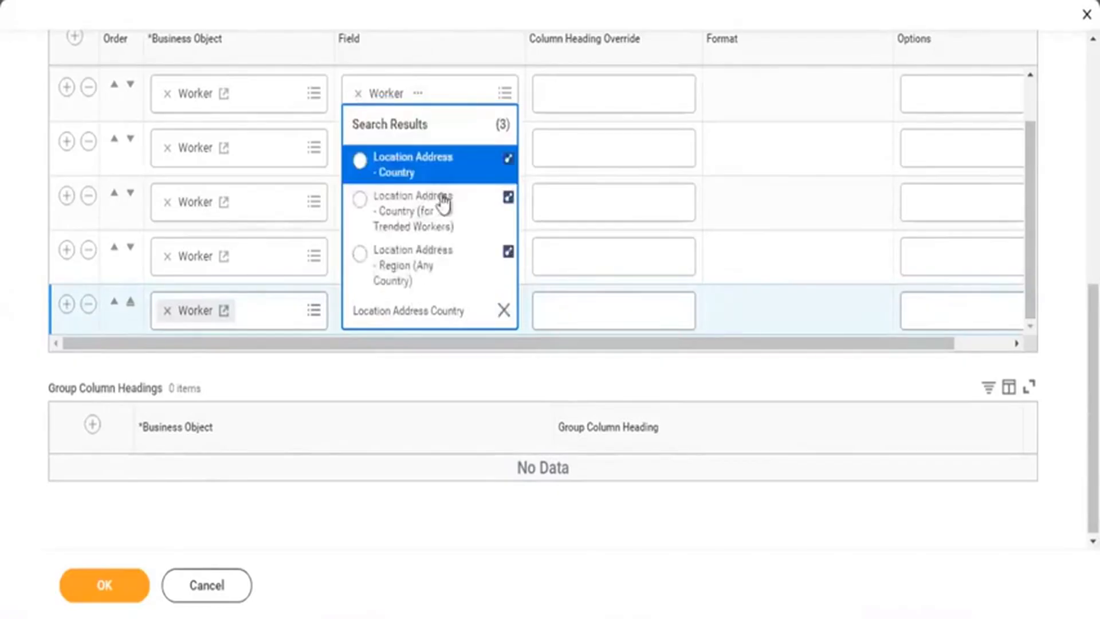
left_click(436, 166)
left_click(577, 295)
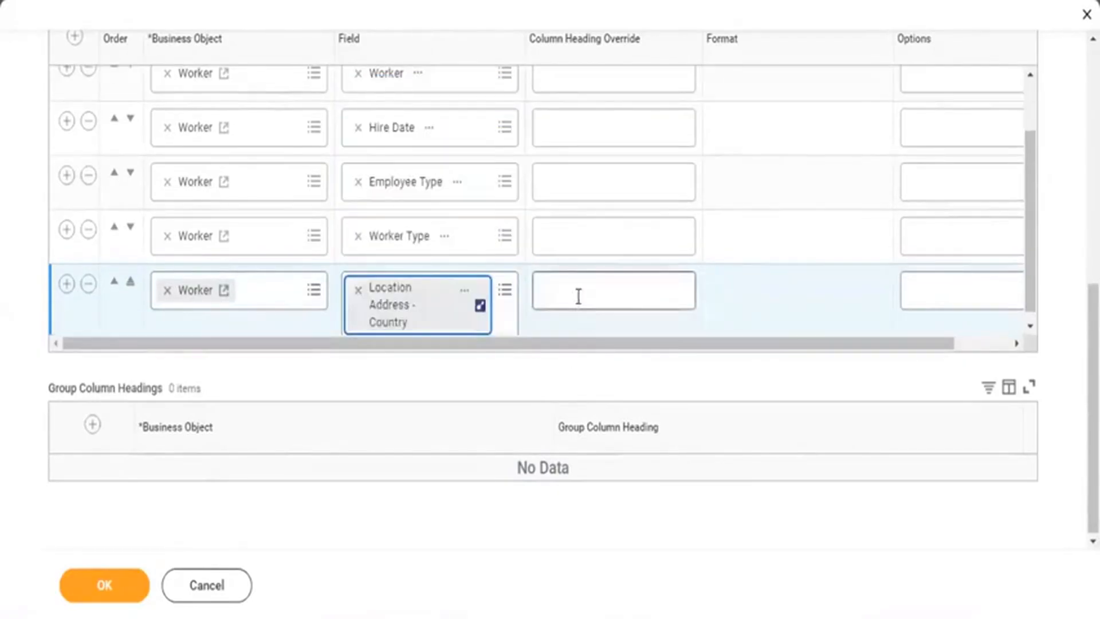
type("Country")
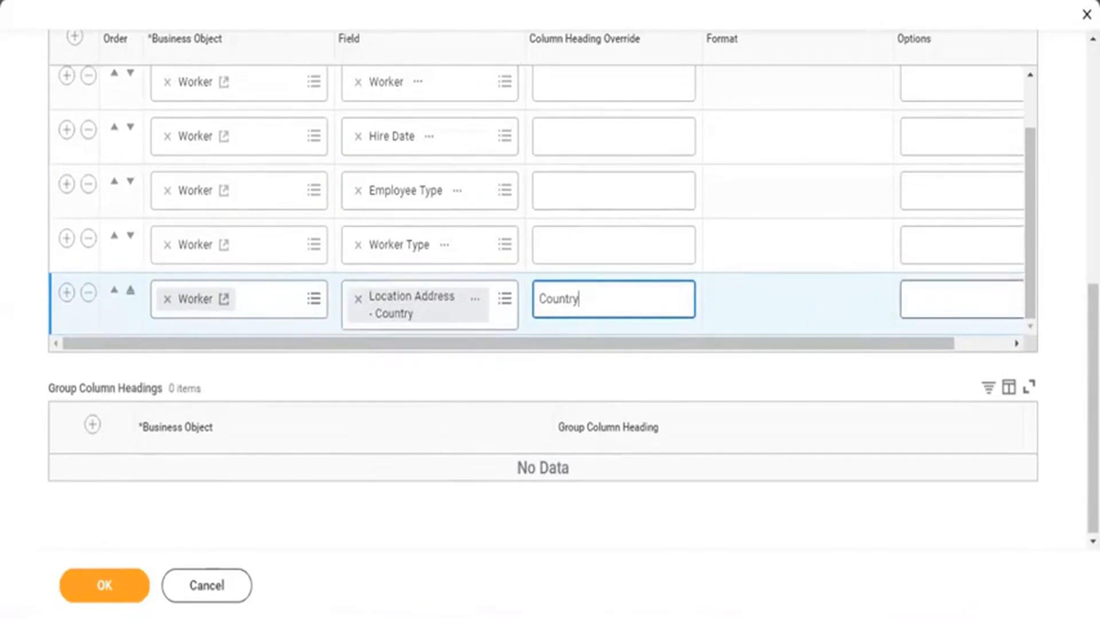
Add an And filter condition on instances and search its field choices for "Hire date".
scroll(757, 132, "up", 5)
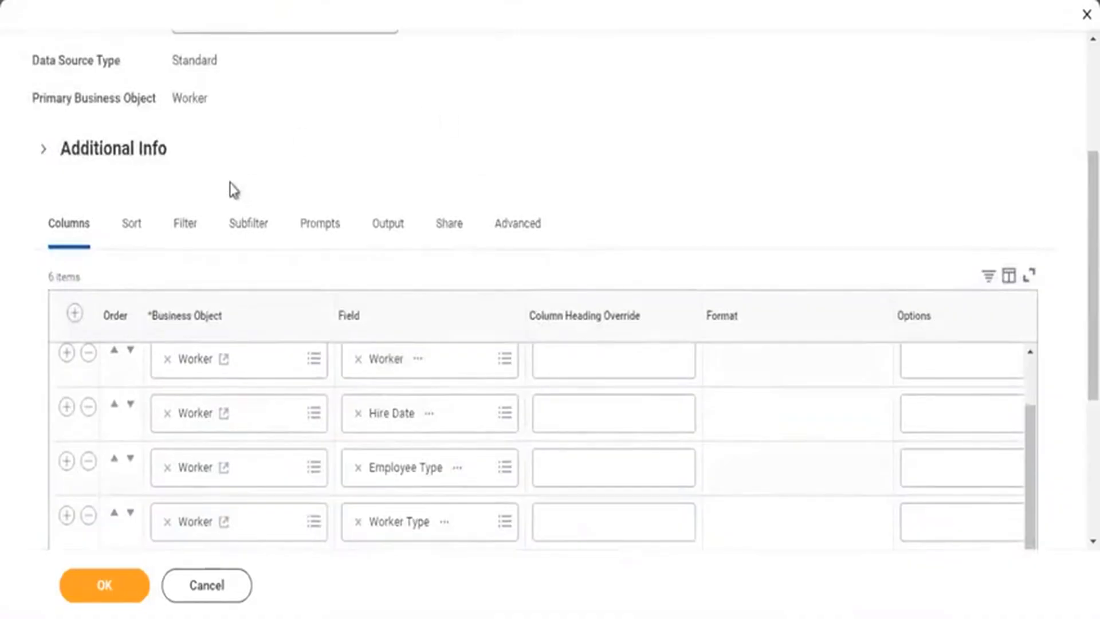
left_click(183, 228)
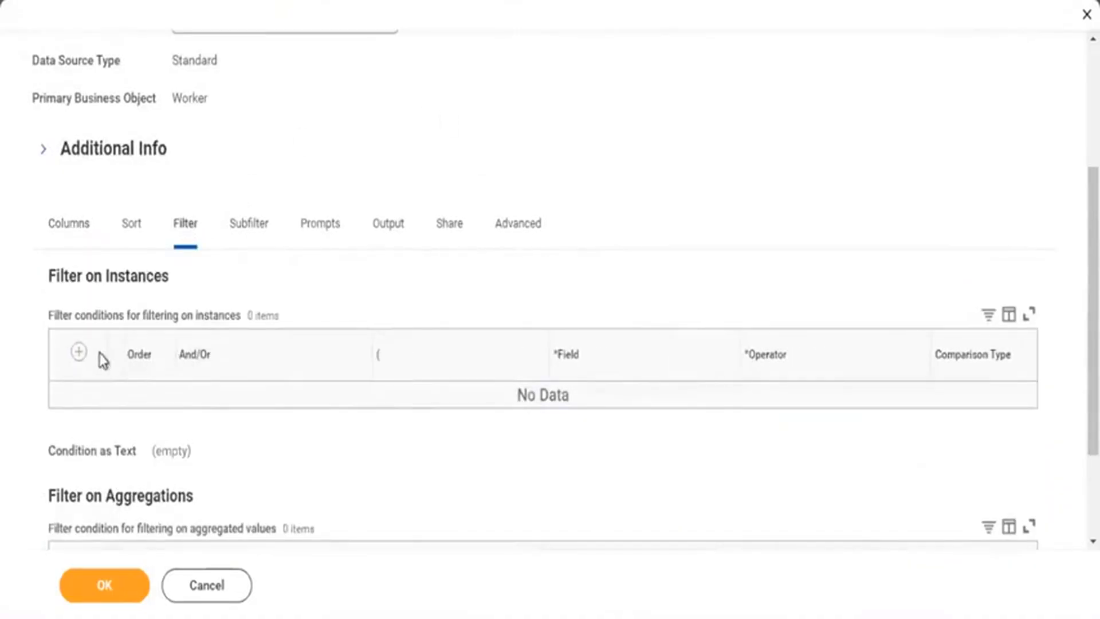
left_click(80, 361)
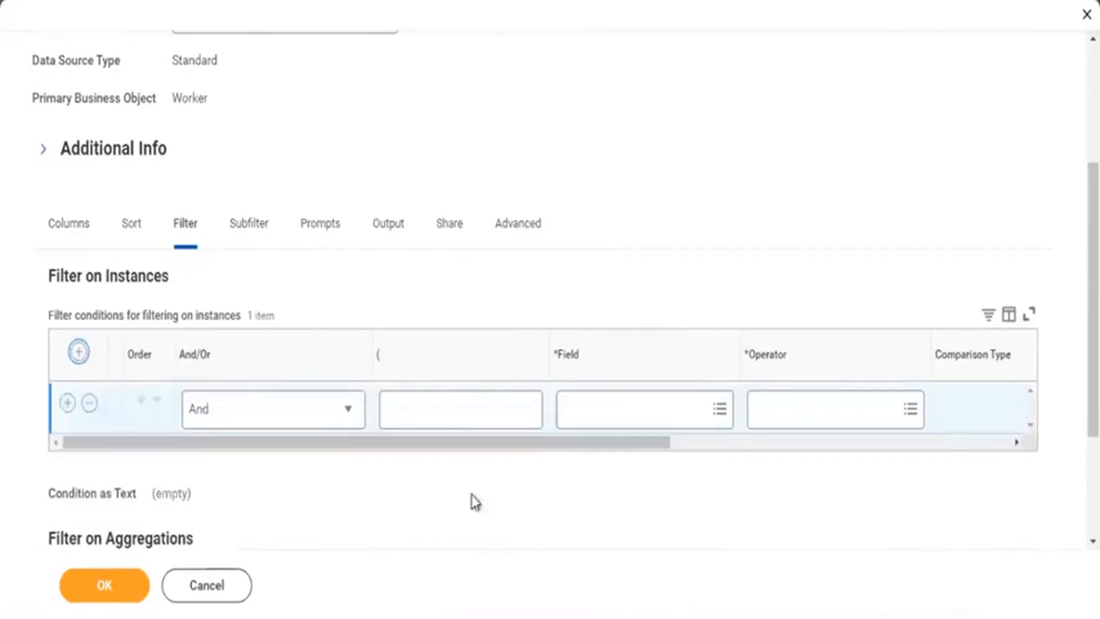
left_click(638, 413)
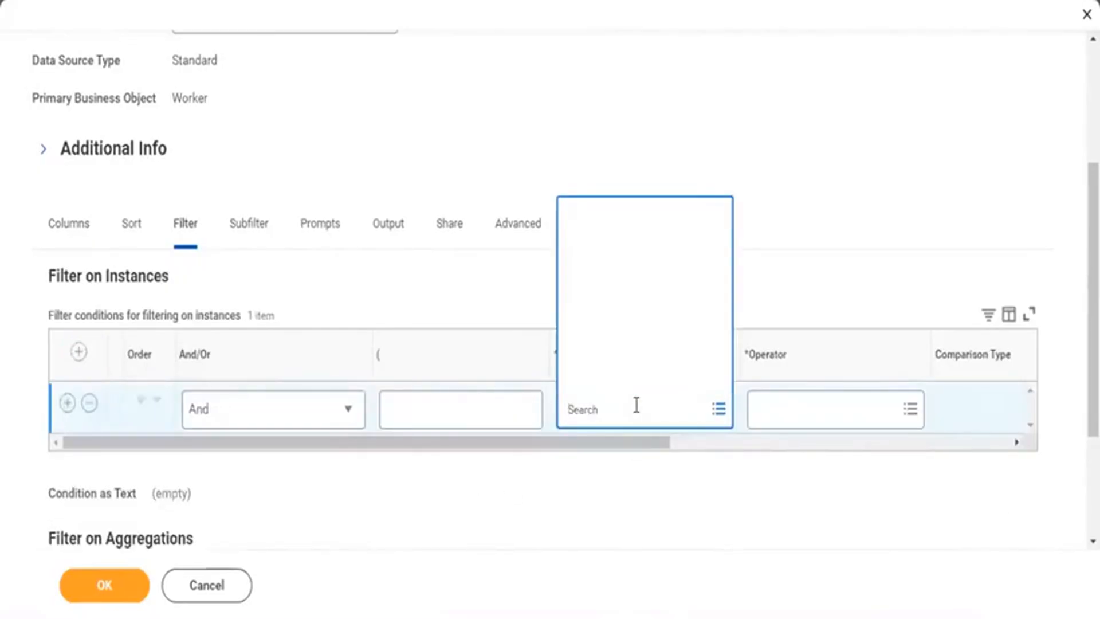
type("Hire")
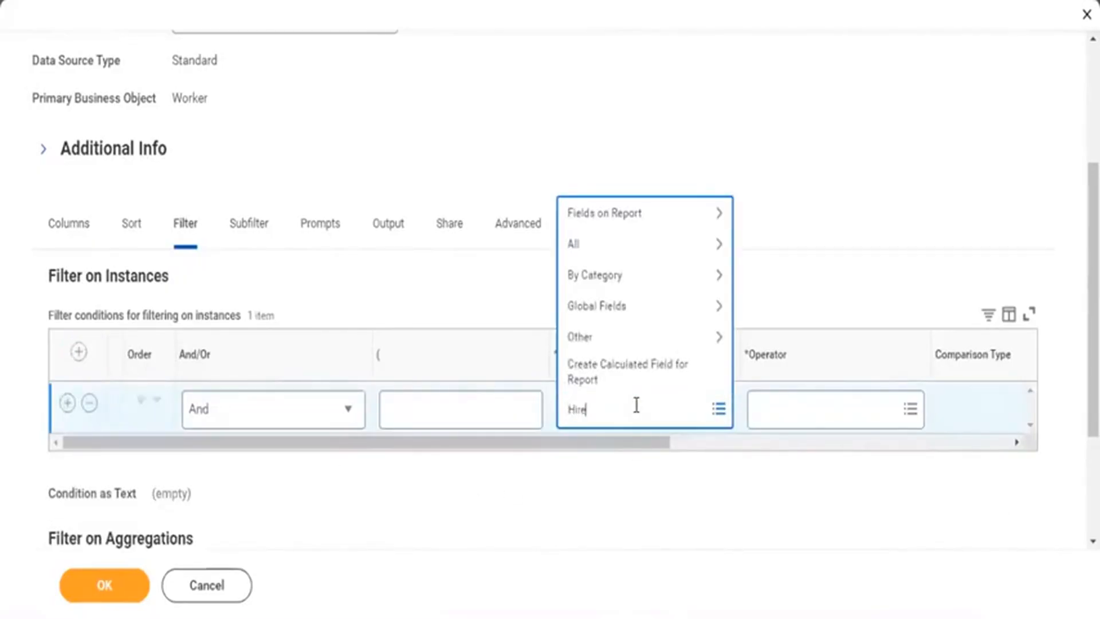
type(" date")
key("Return")
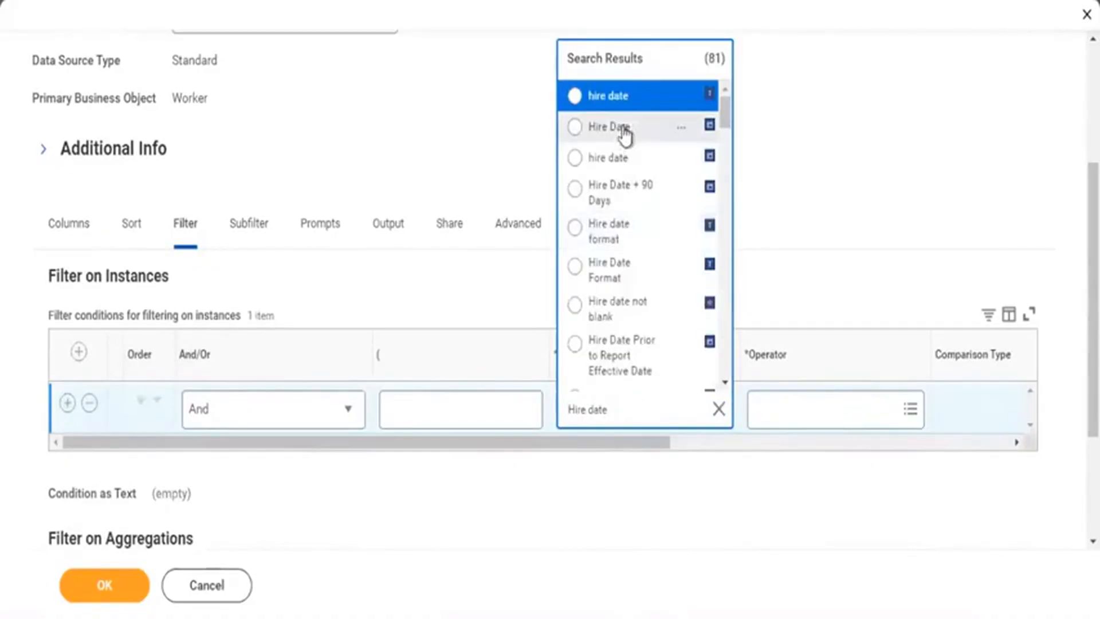
Define the instance filter condition as Hire Date greater than or equal to the filter value 03/01/2024.
left_click(629, 124)
left_click(788, 405)
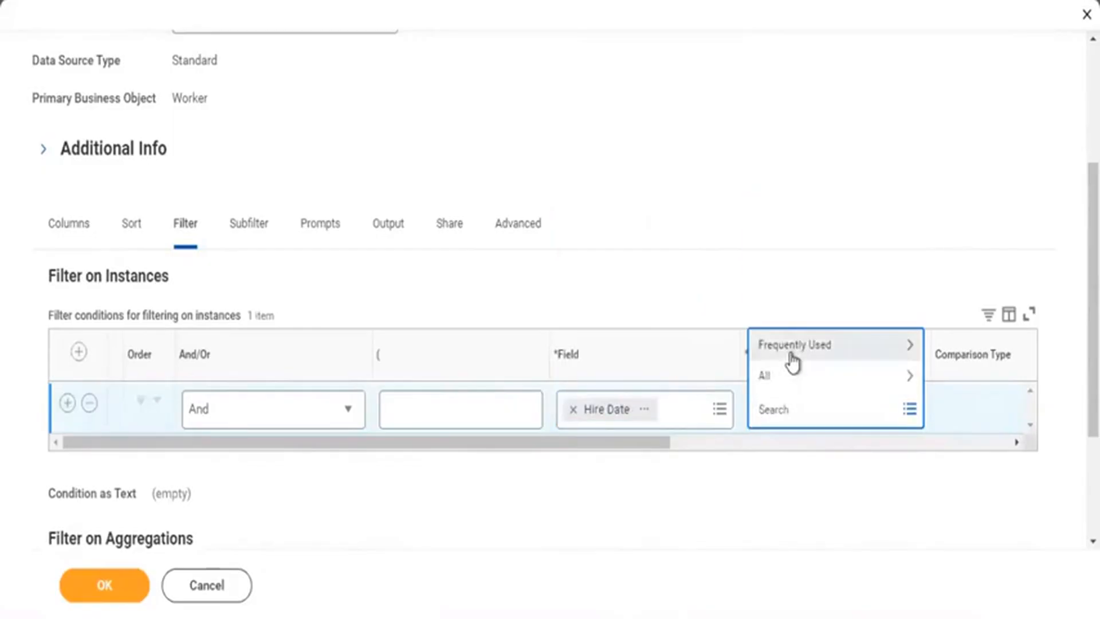
left_click(789, 352)
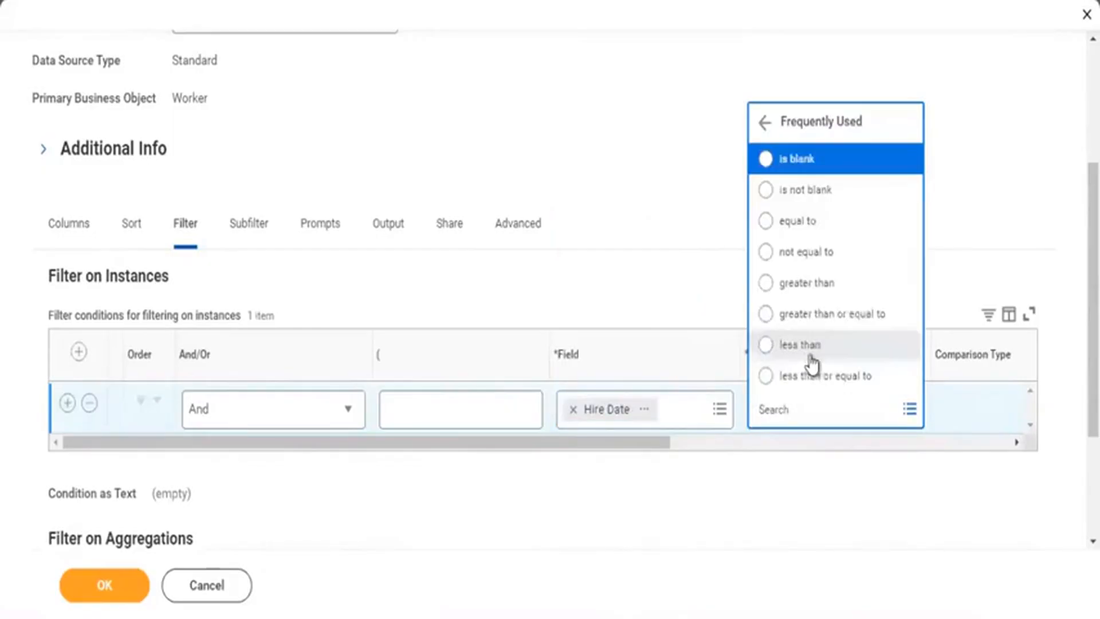
left_click(825, 315)
left_click(736, 458)
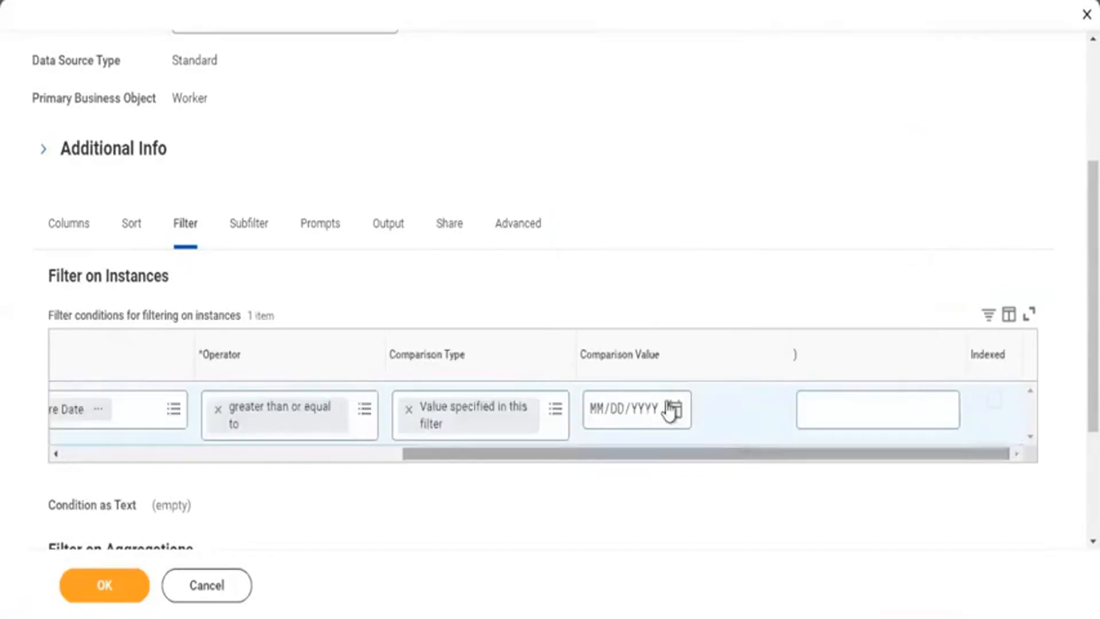
left_click(675, 410)
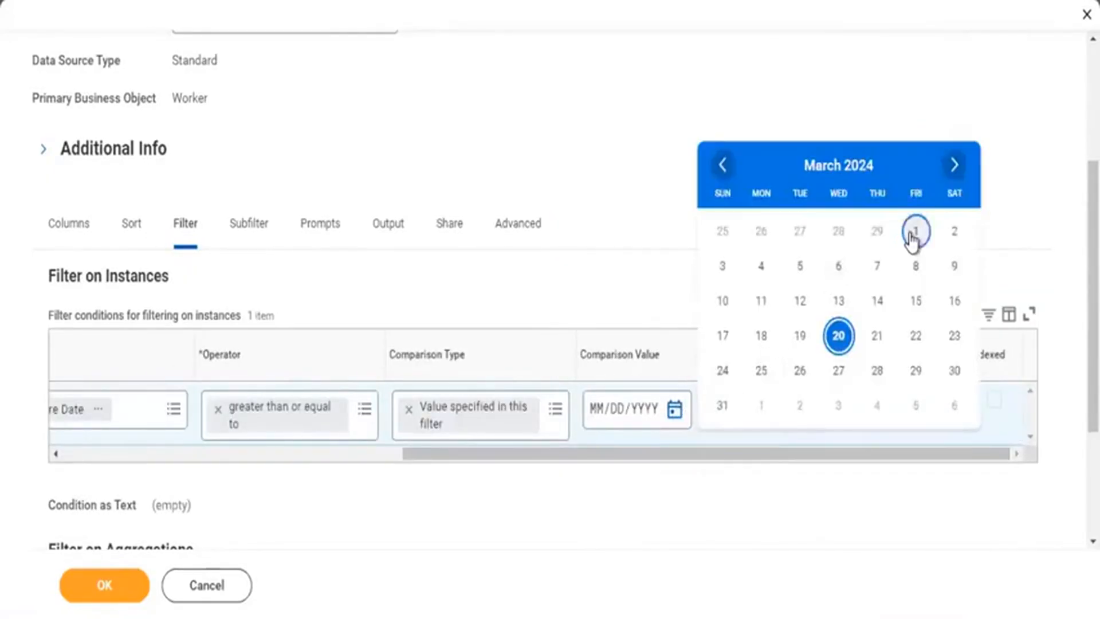
left_click(914, 234)
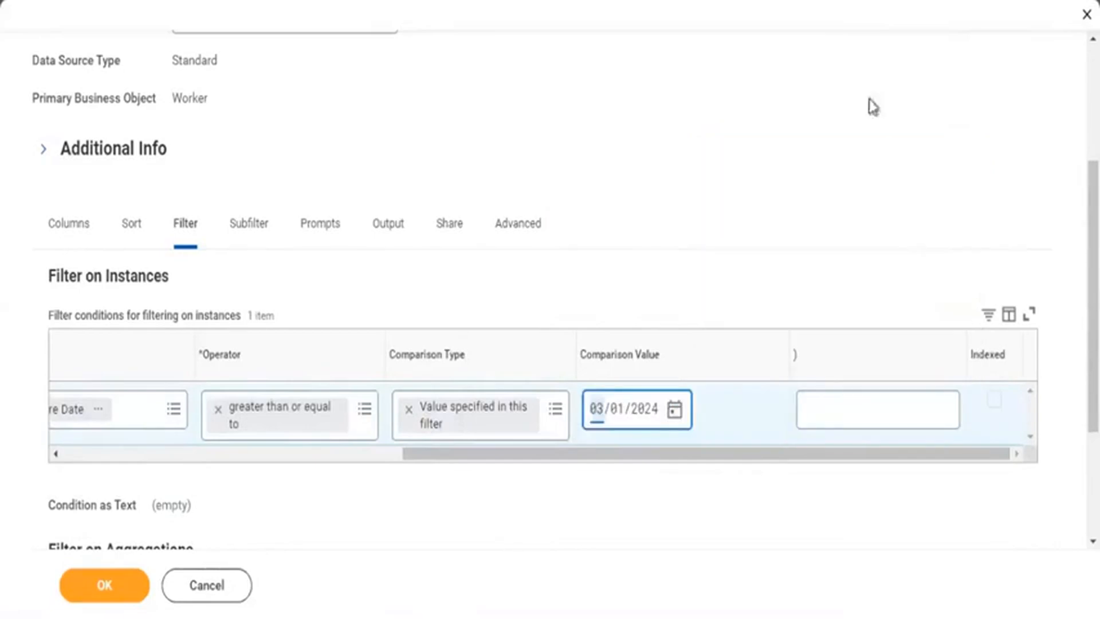
Enable the report as a web service in its advanced options and save the report definition.
left_click(513, 229)
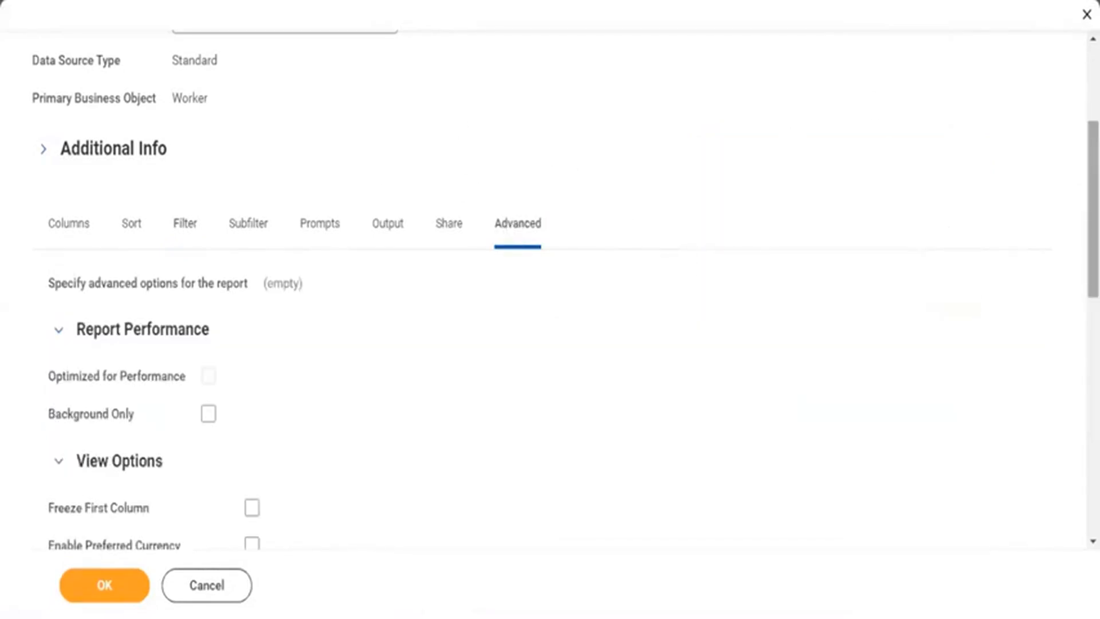
scroll(950, 238, "down", 1)
scroll(550, 286, "down", 4)
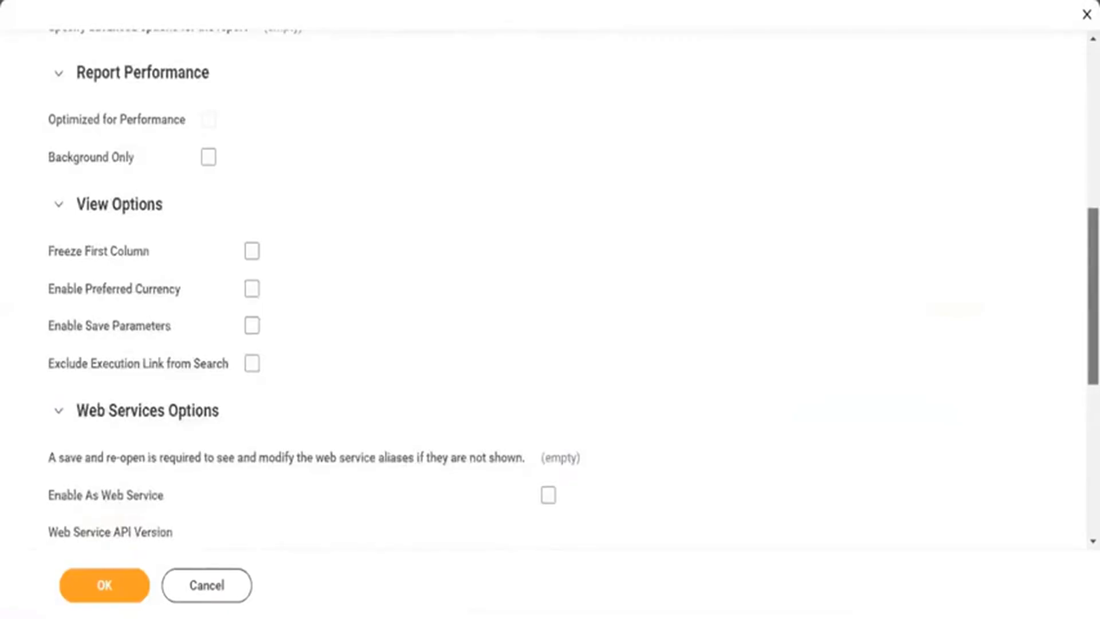
scroll(896, 282, "down", 4)
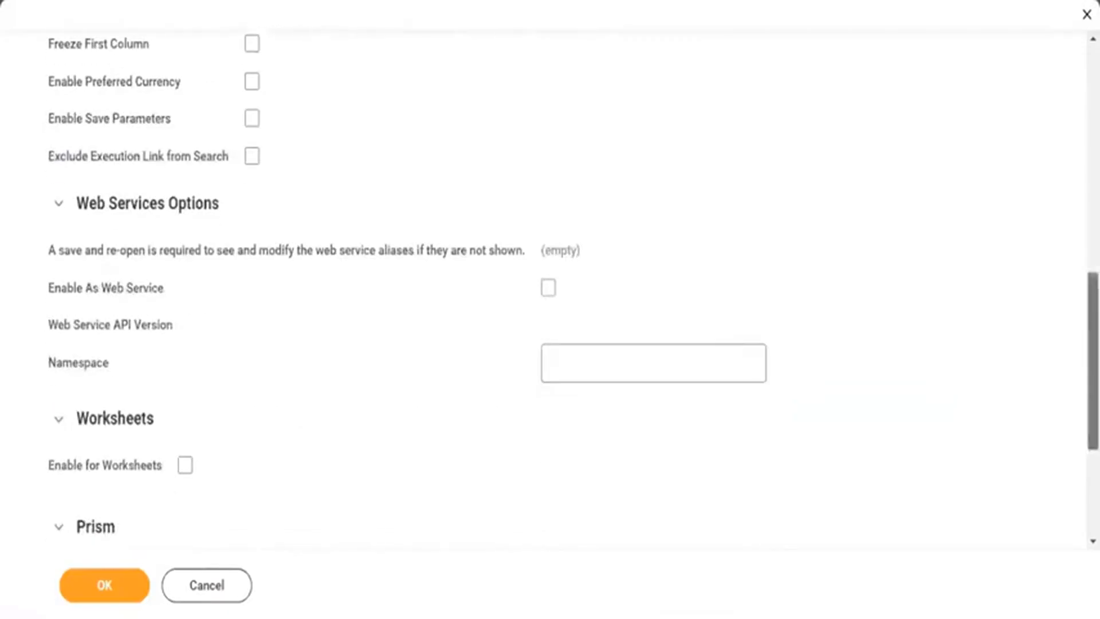
left_click(549, 290)
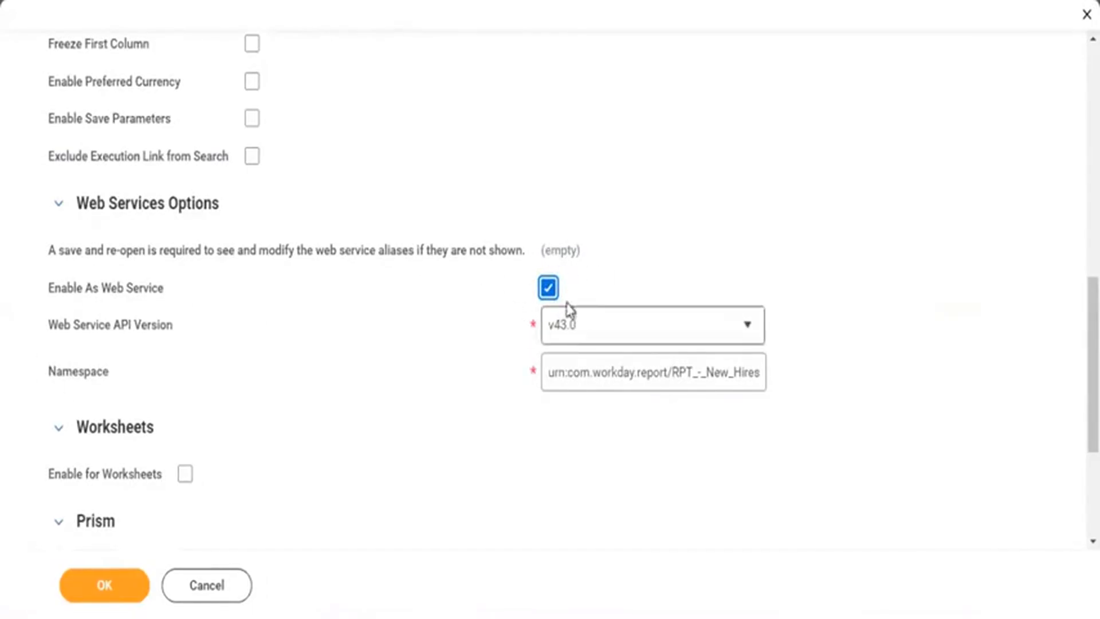
left_click(108, 597)
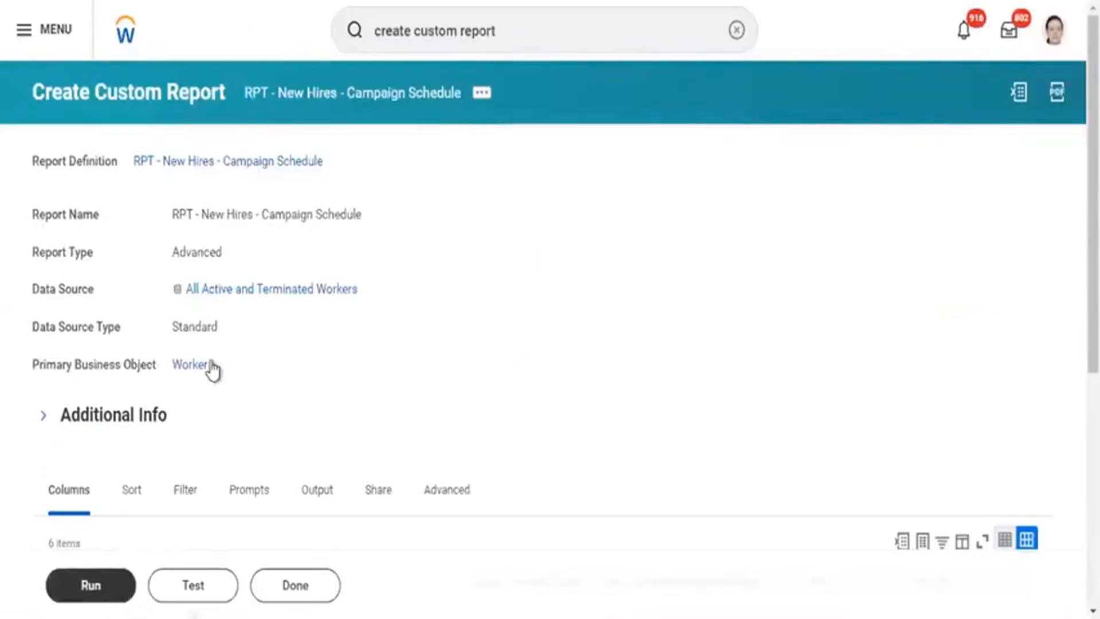
Run the New Hires report and reopen its definition for editing.
left_click(102, 596)
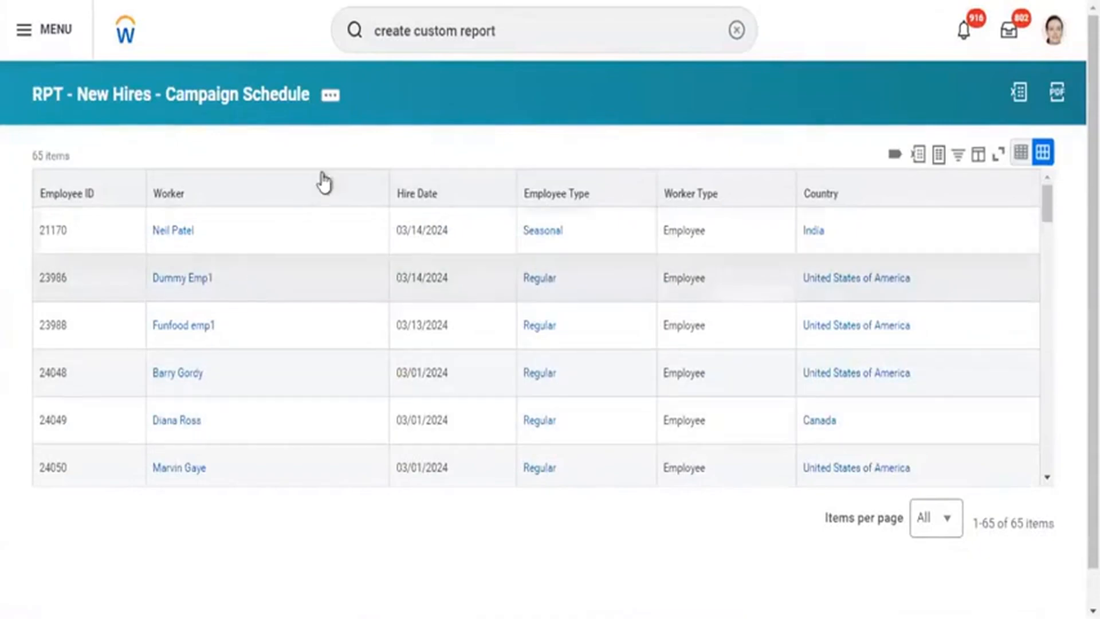
left_click(331, 102)
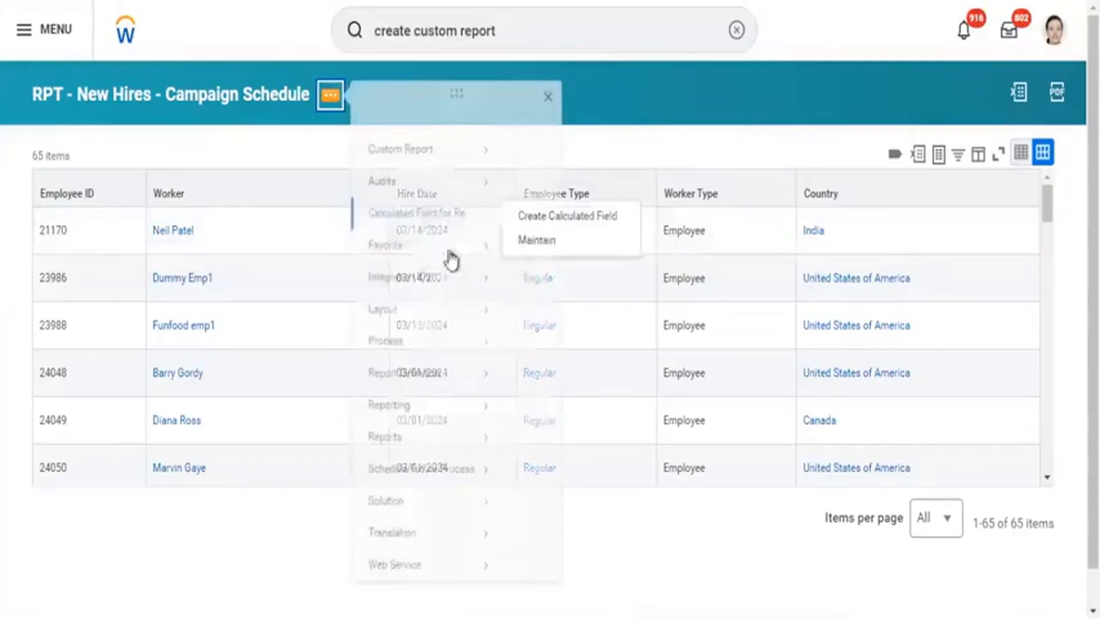
mouse_move(432, 177)
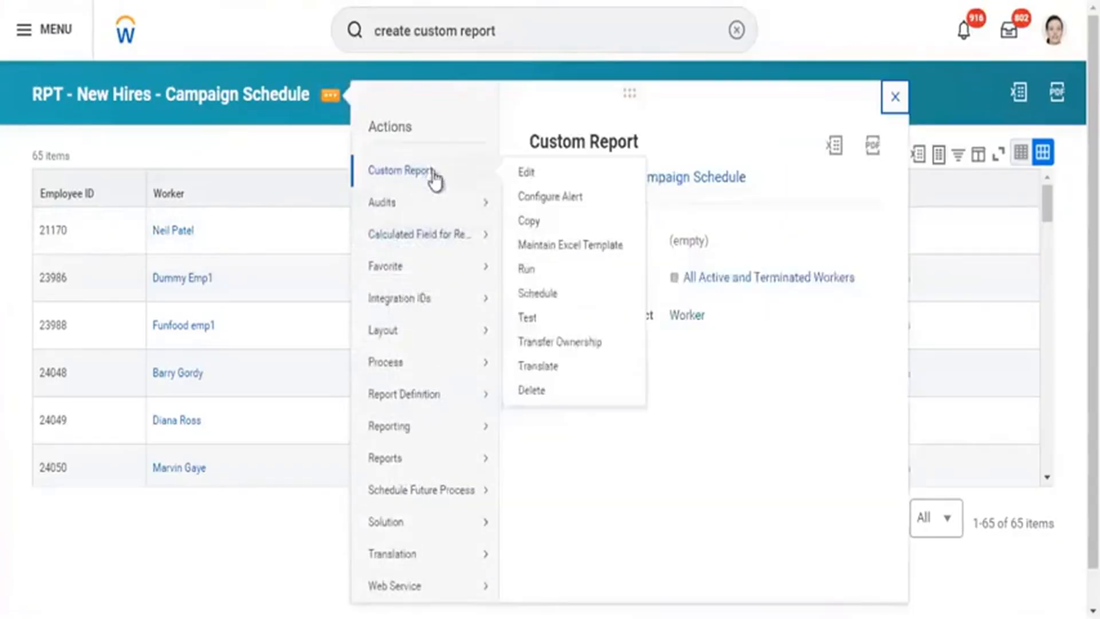
left_click(533, 173)
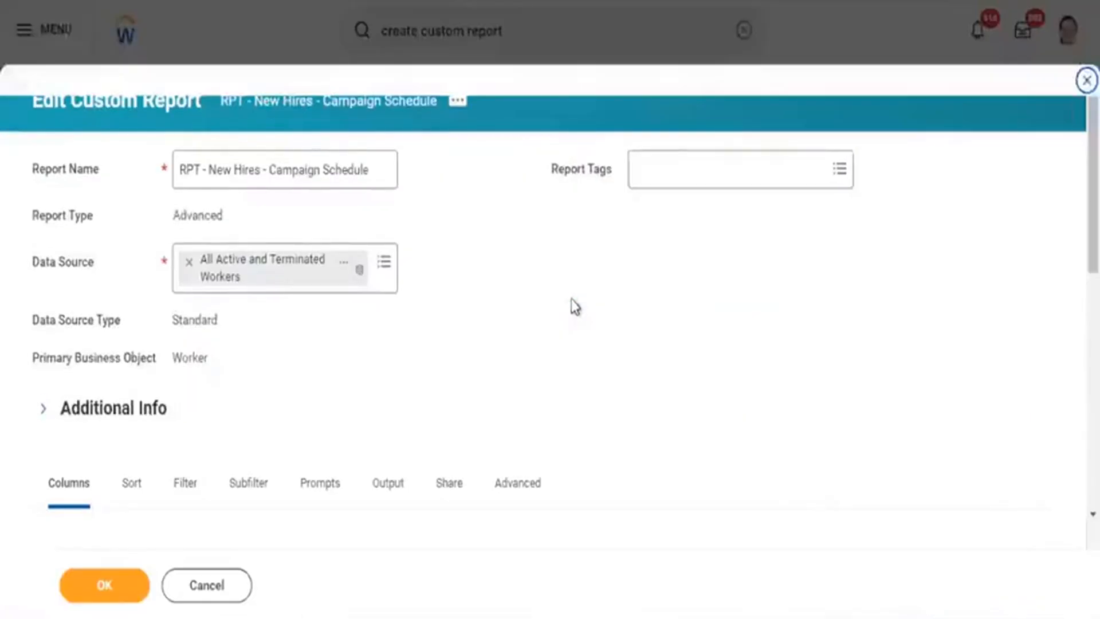
Set the Hire Date filter's comparison value to 03/10/2024, then save and rerun the report.
scroll(693, 200, "down", 3)
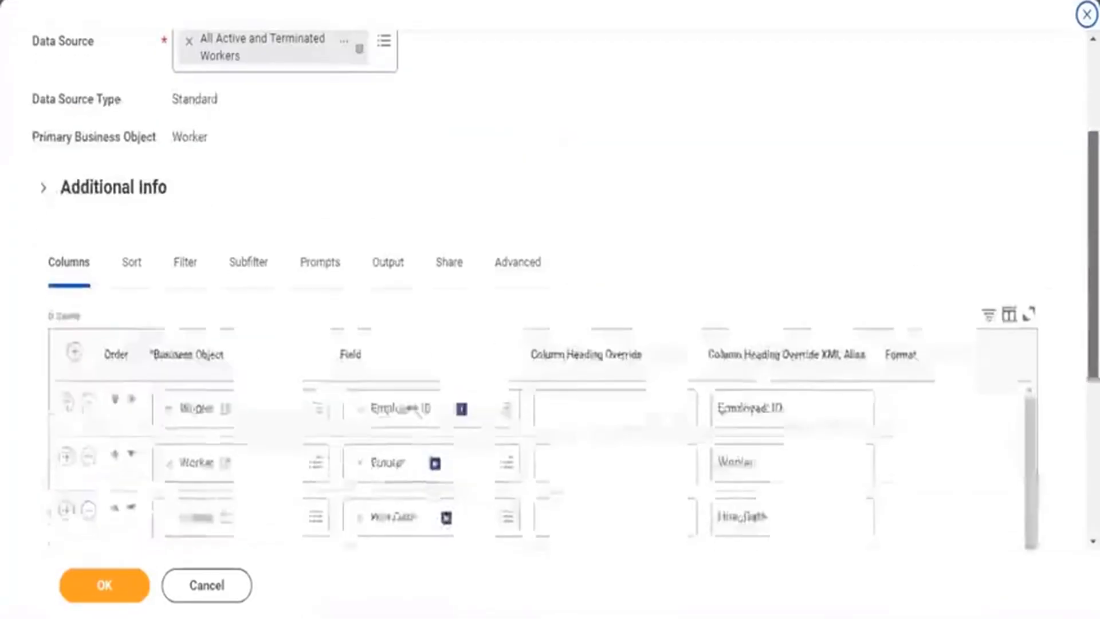
left_click(193, 271)
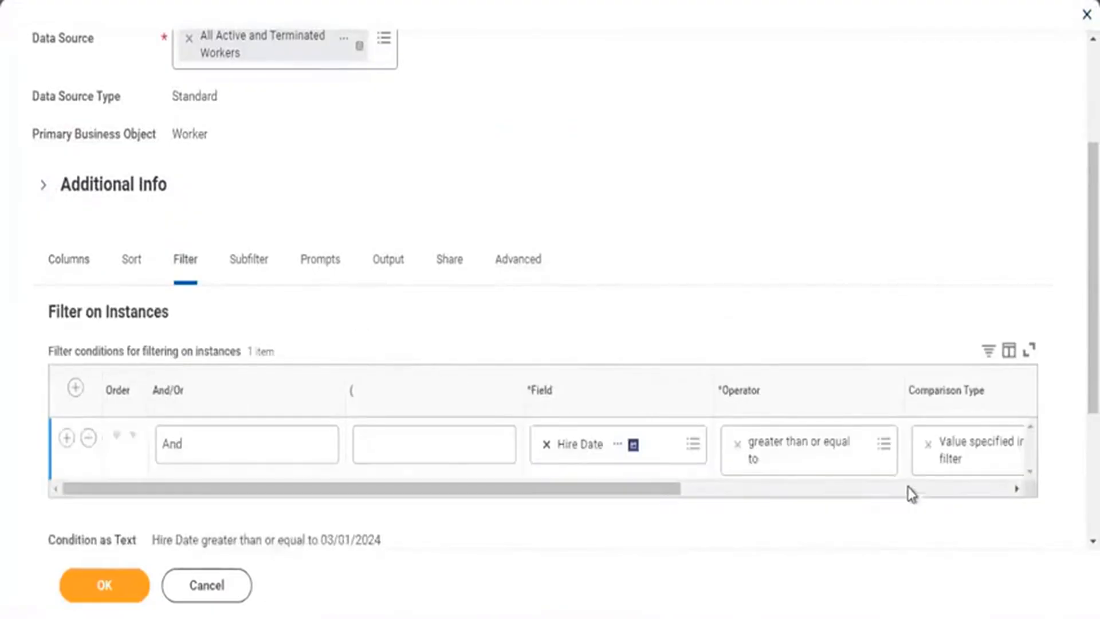
left_click(907, 493)
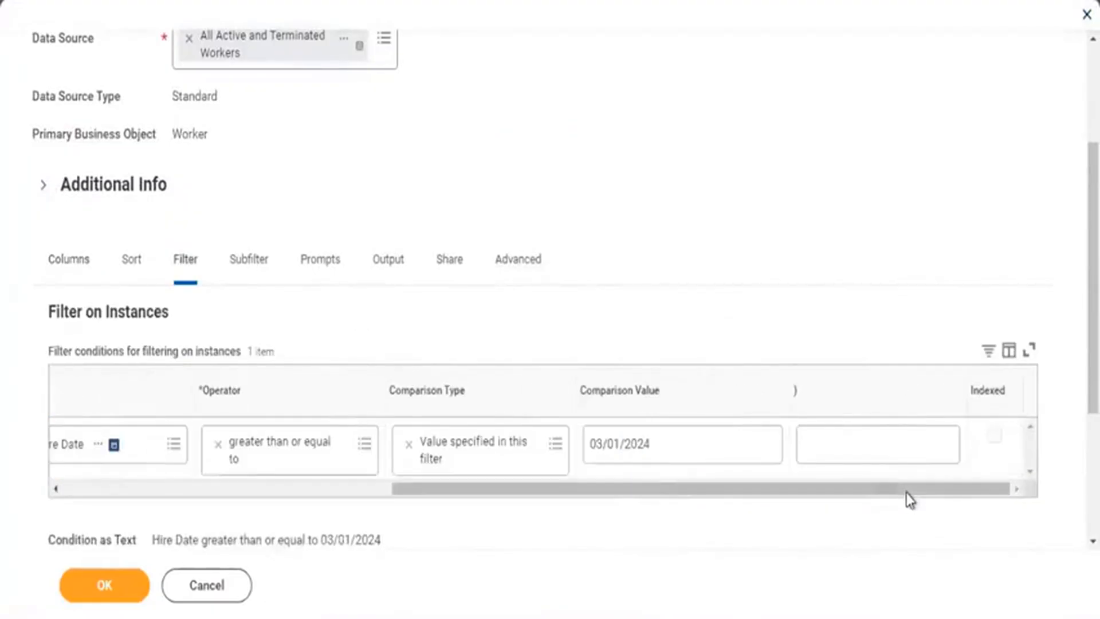
left_click(738, 455)
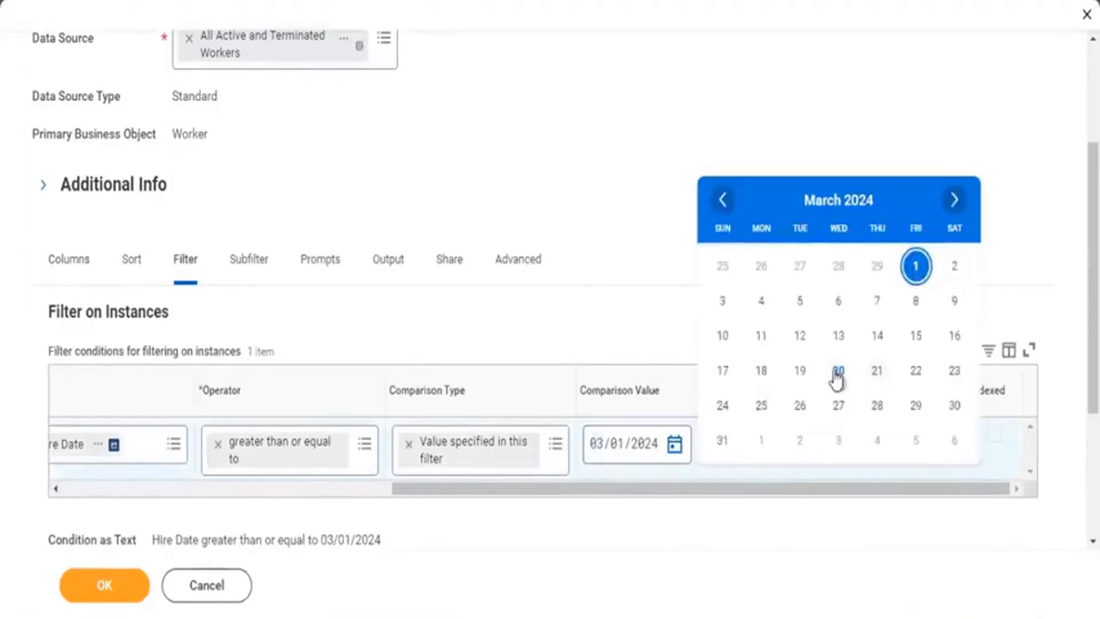
left_click(725, 337)
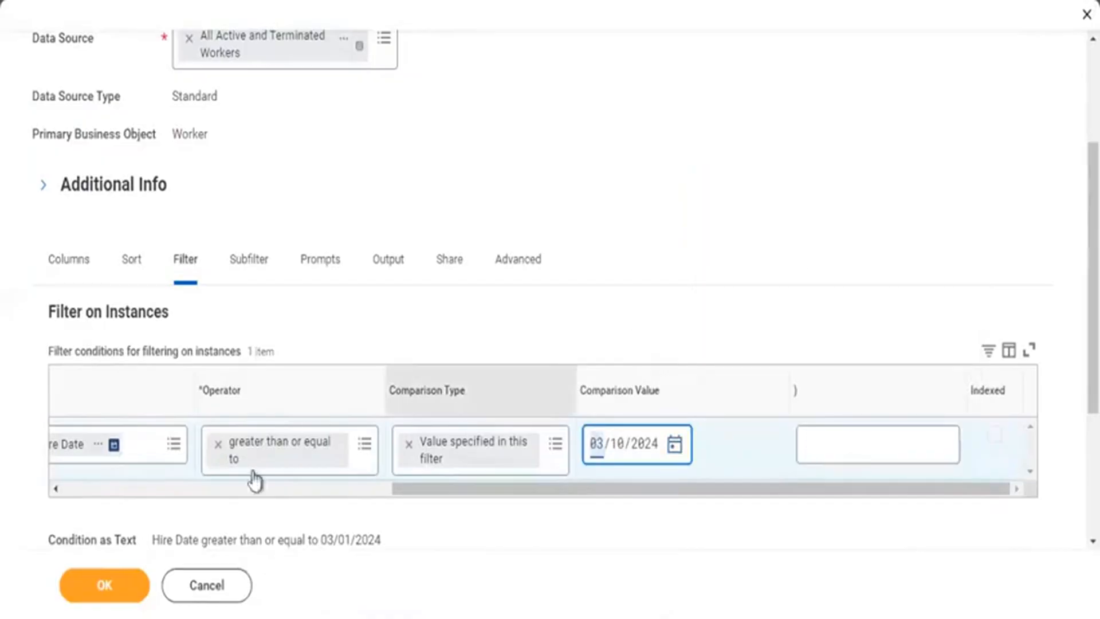
left_click(95, 592)
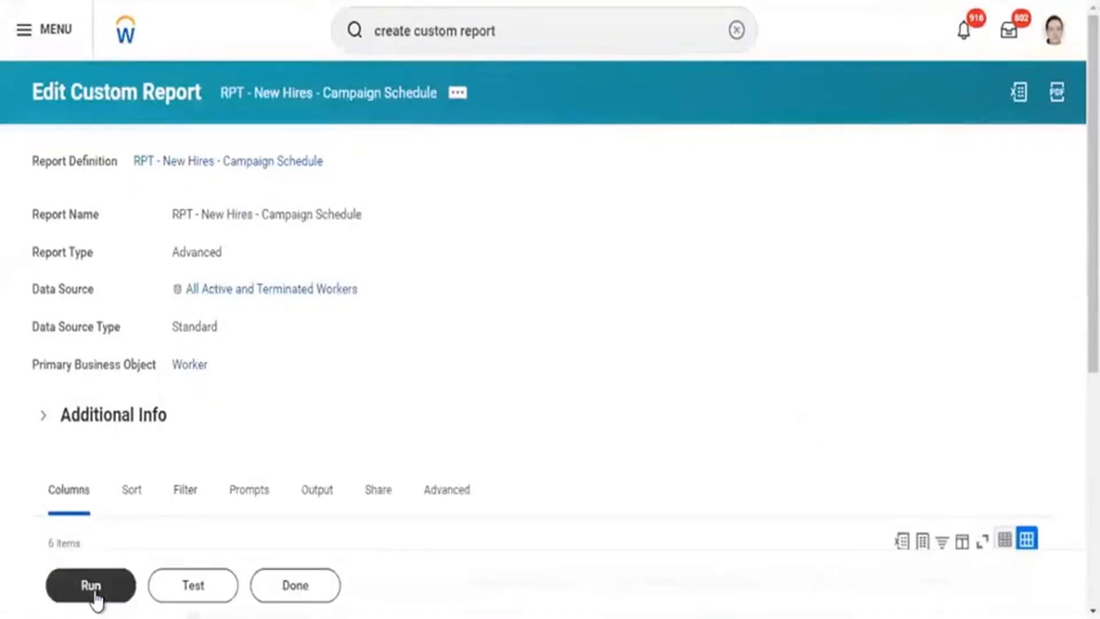
left_click(92, 590)
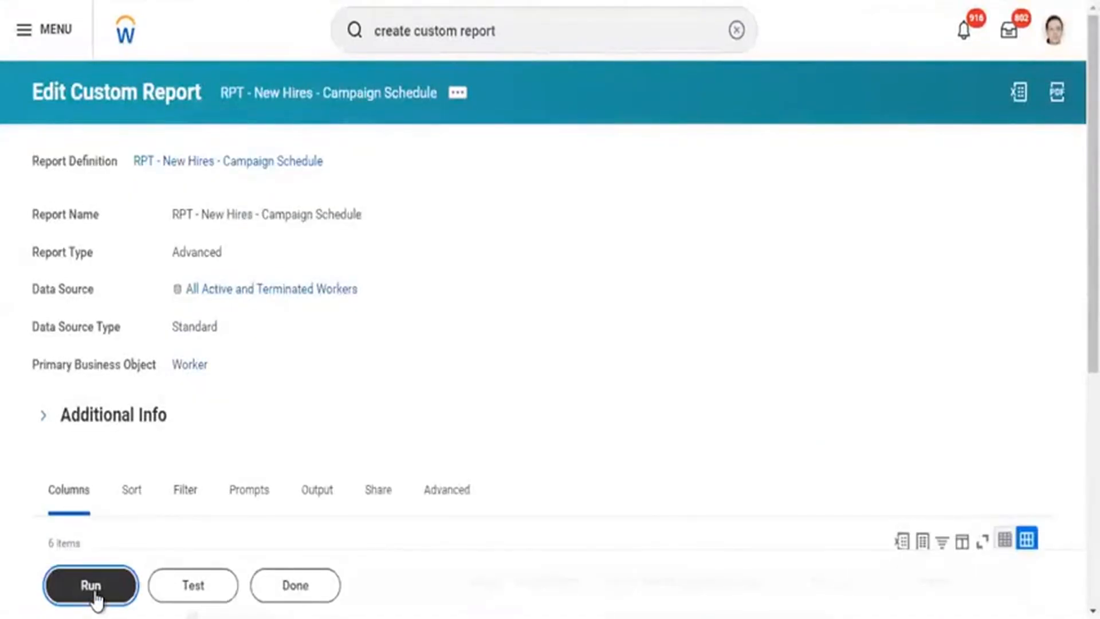
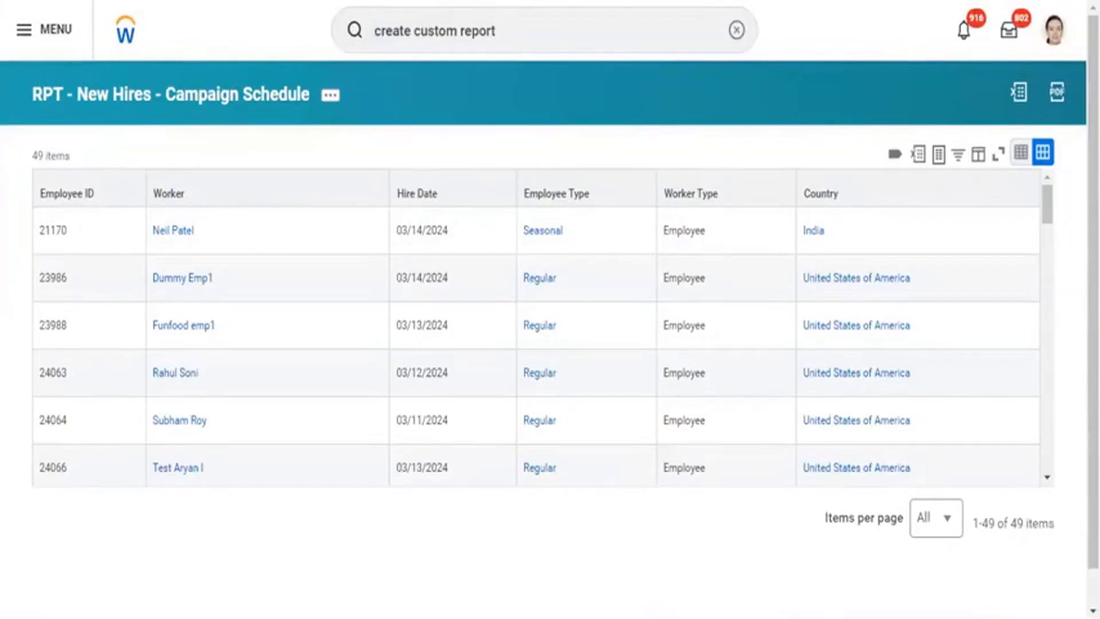
Duplicate the browser tab with the report results and check the Hire Date filter condition in the report definition.
right_click(329, 0)
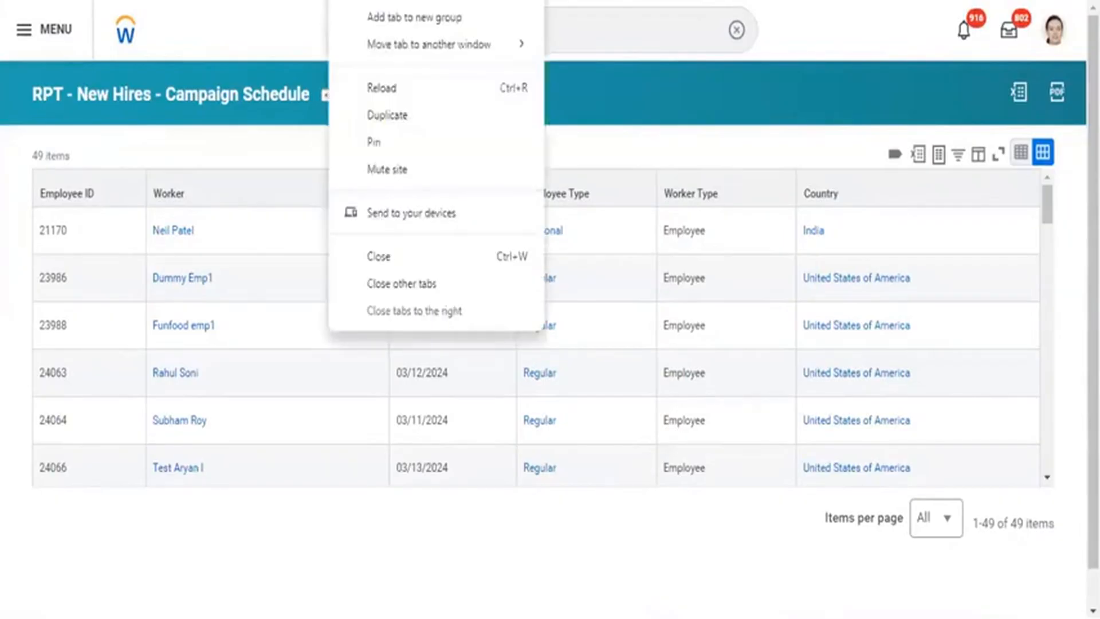
left_click(400, 120)
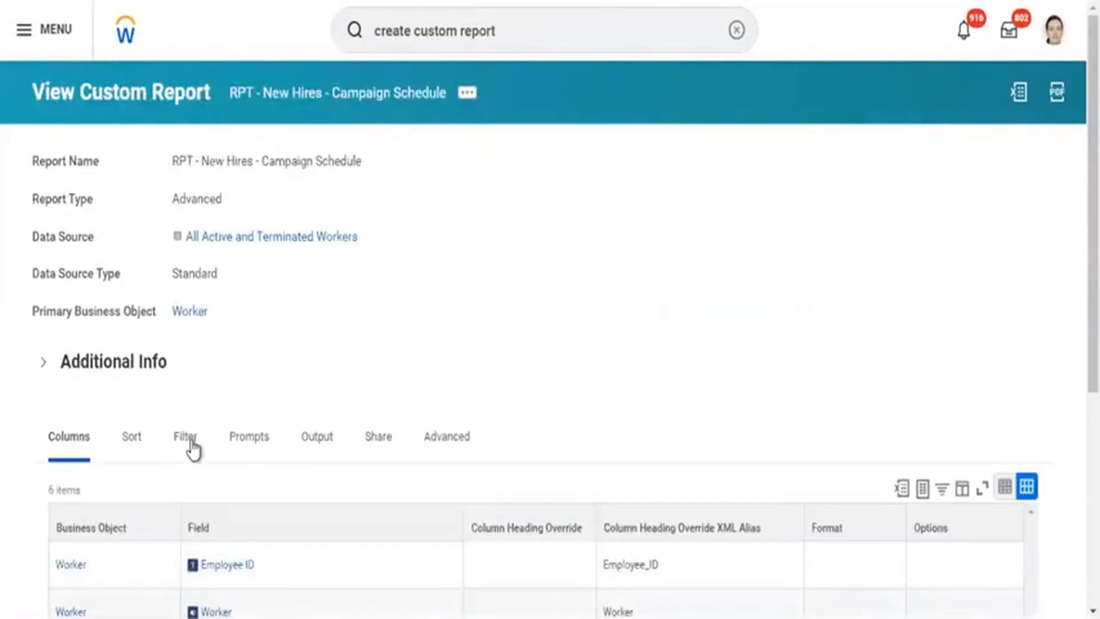
left_click(191, 447)
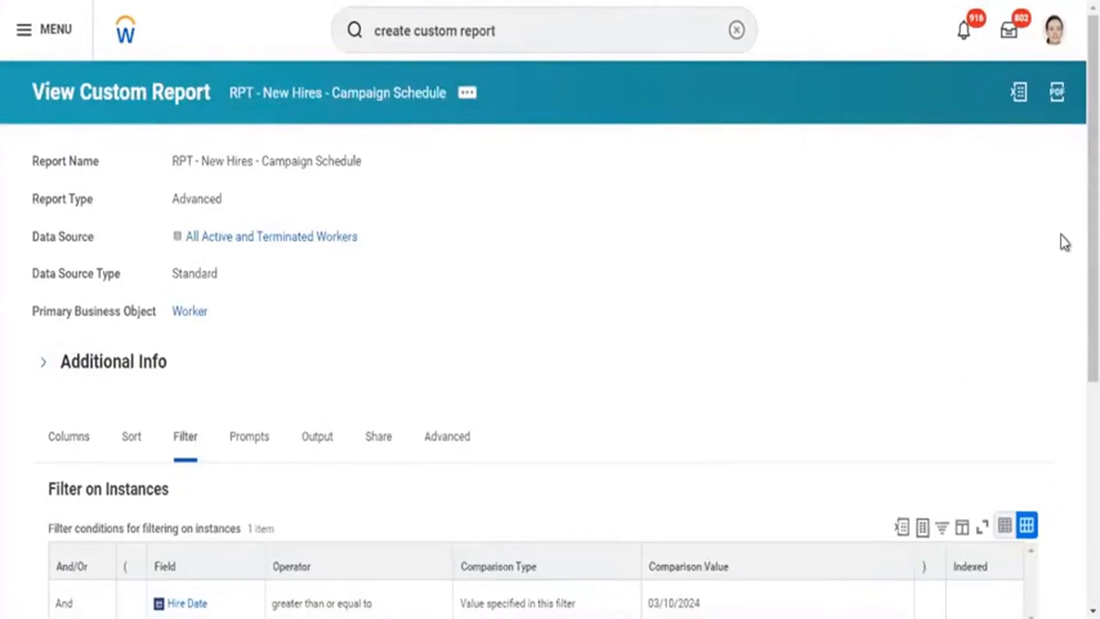
scroll(1043, 192, "down", 5)
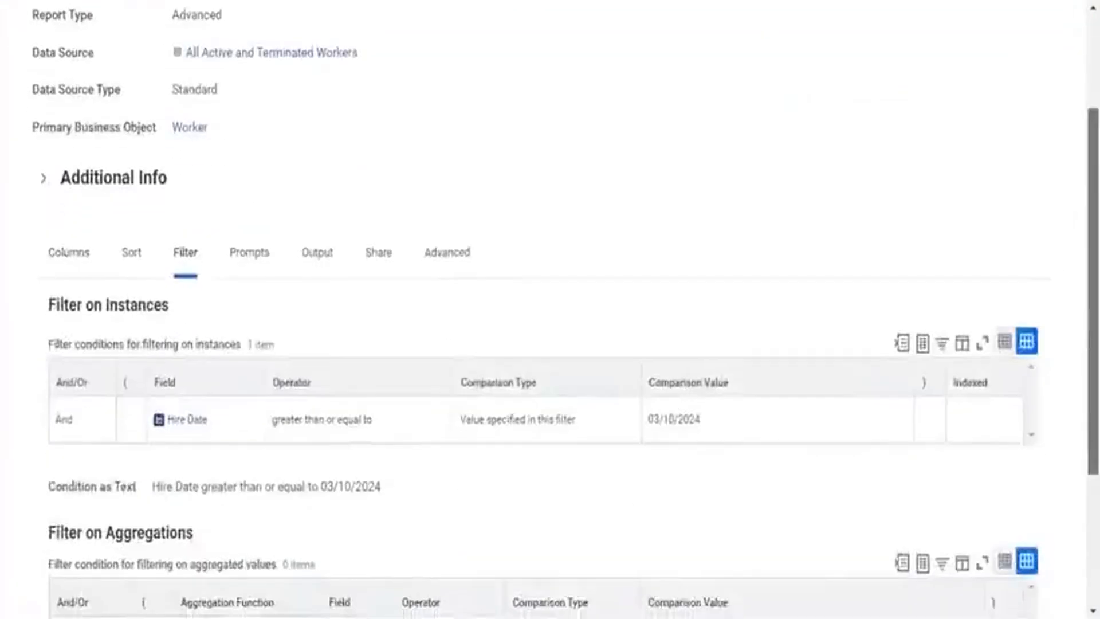
left_click(646, 295)
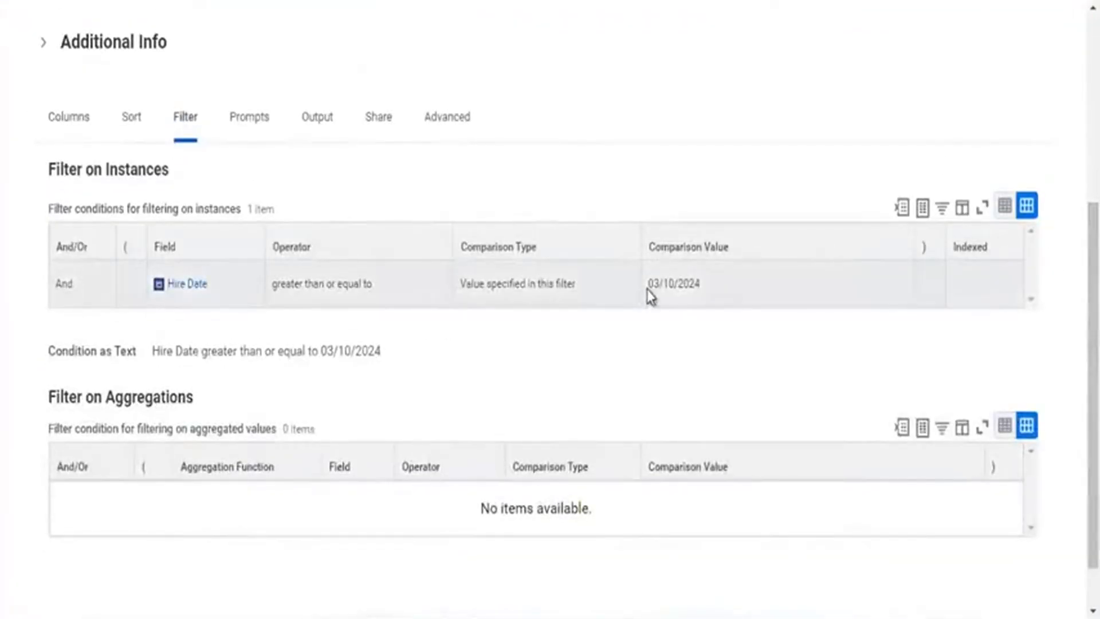
left_click_drag(648, 289, 704, 290)
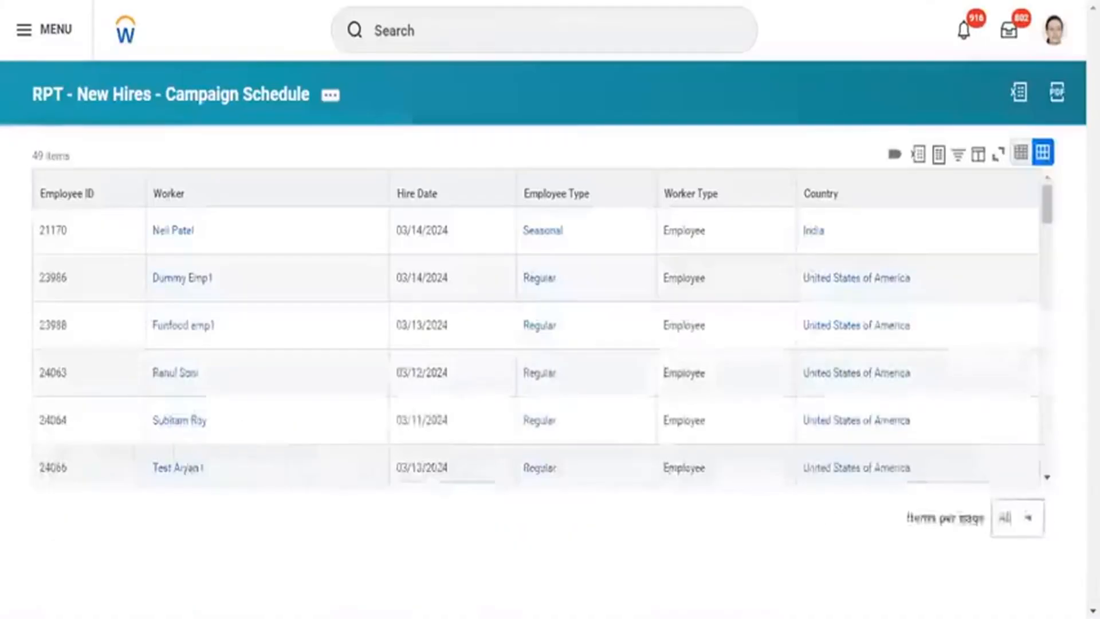
Search for "create campaign" and open the Create Campaign task.
left_click(470, 32)
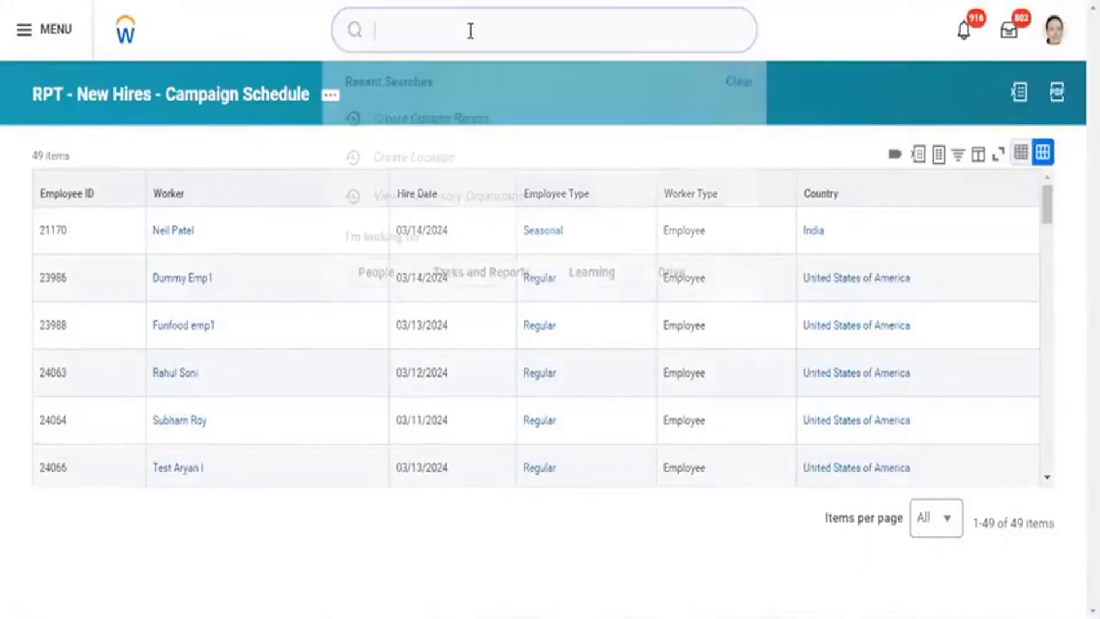
type("c")
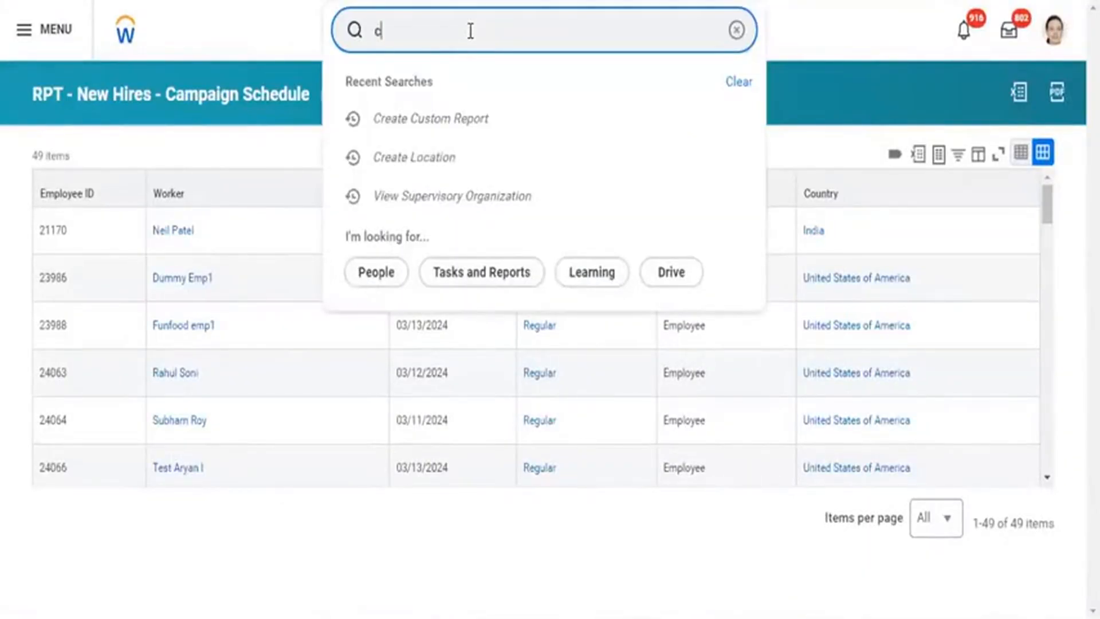
type("reate cap")
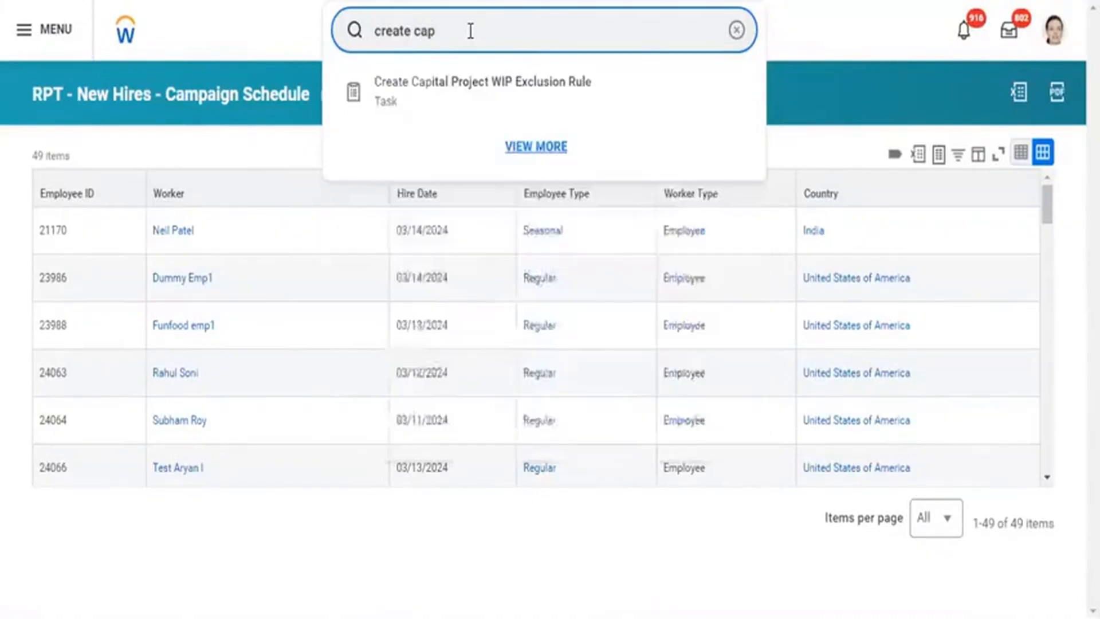
key("BackSpace")
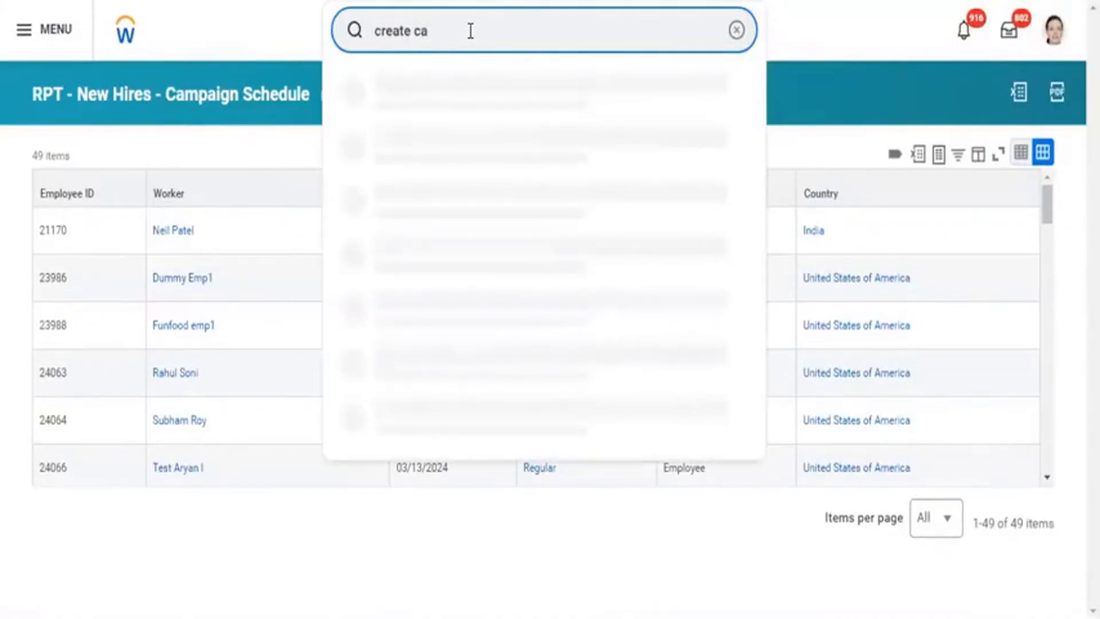
type("mpaign")
left_click(441, 103)
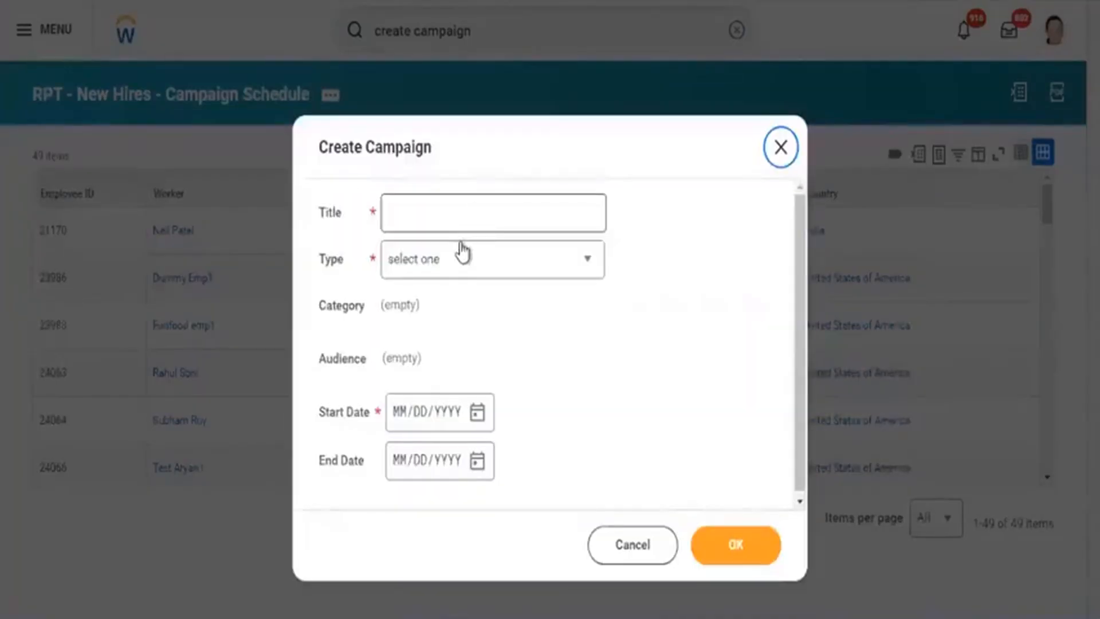
Title the campaign "New Hire - Campaign" and set its type to Learning Campaign.
left_click(457, 225)
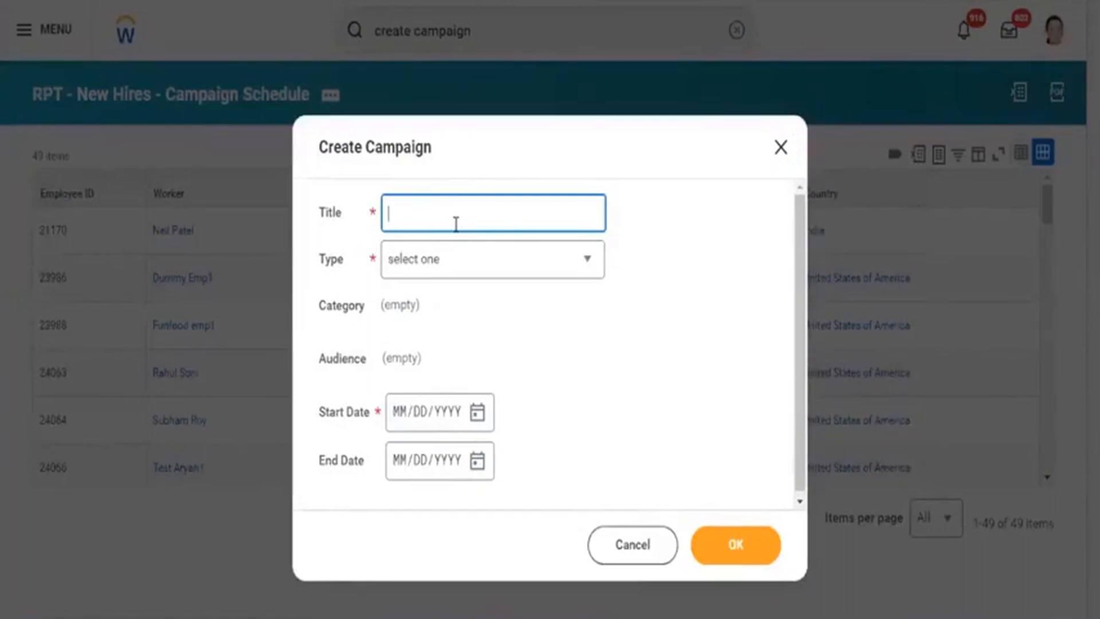
type("New Hire - Campa")
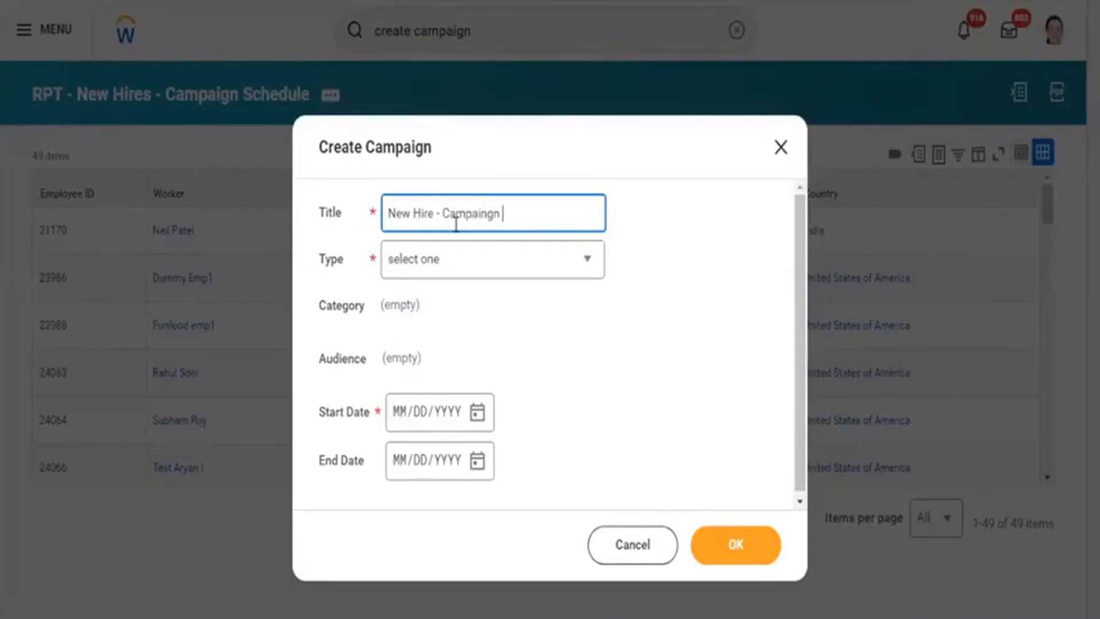
type("ingn")
key("BackSpace")
key("BackSpace")
key("BackSpace")
key("BackSpace")
left_click(493, 268)
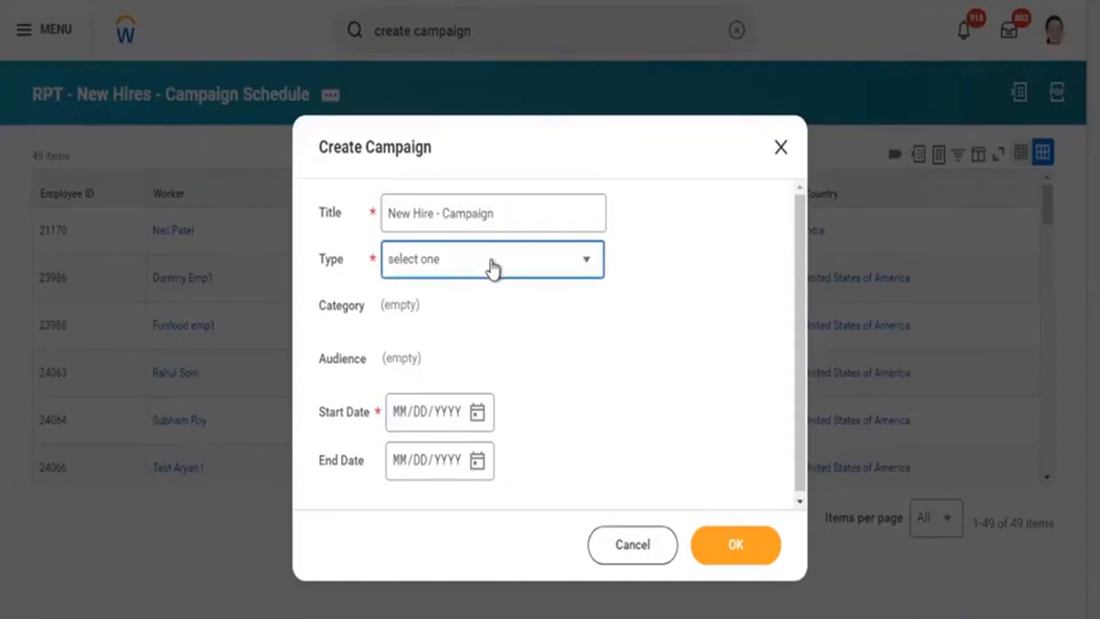
left_click(494, 267)
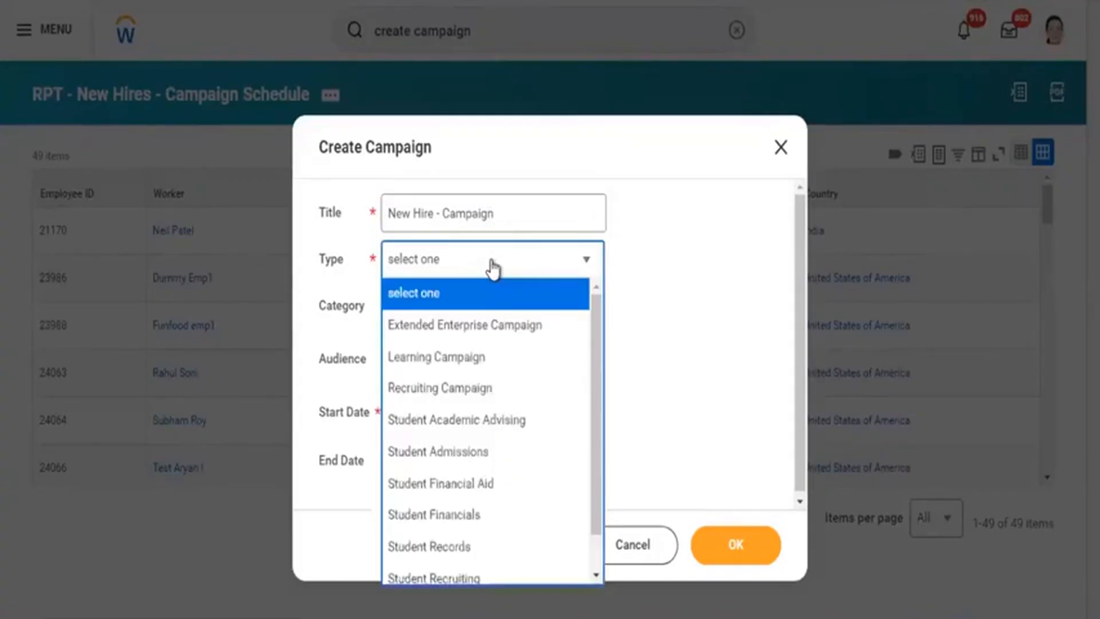
left_click(462, 367)
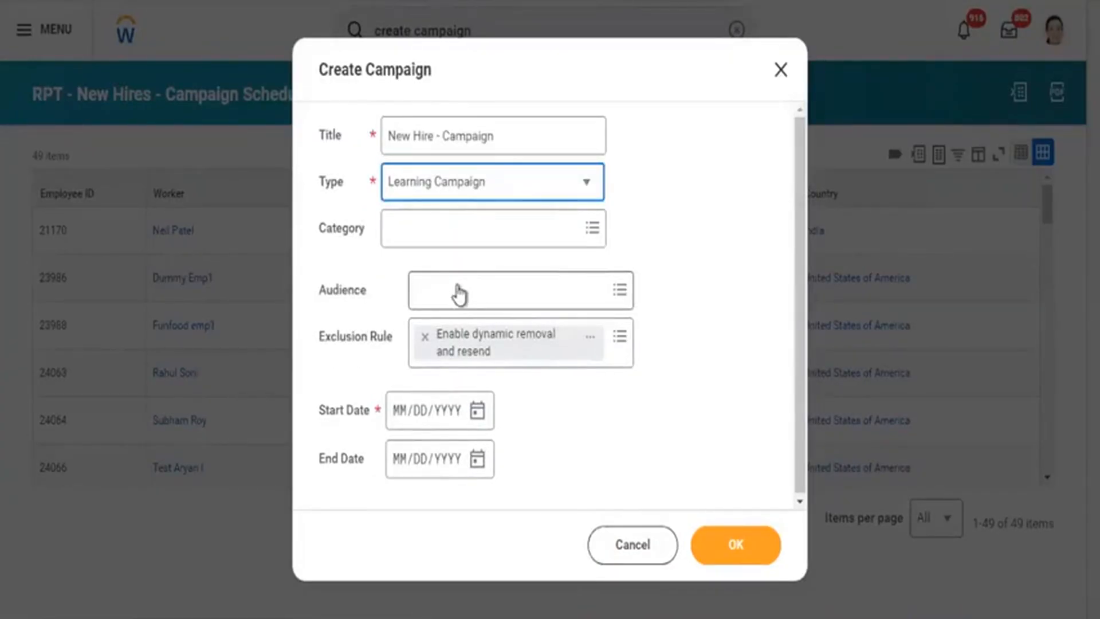
Browse the existing audiences of the Custom Report type for the campaign.
left_click(469, 297)
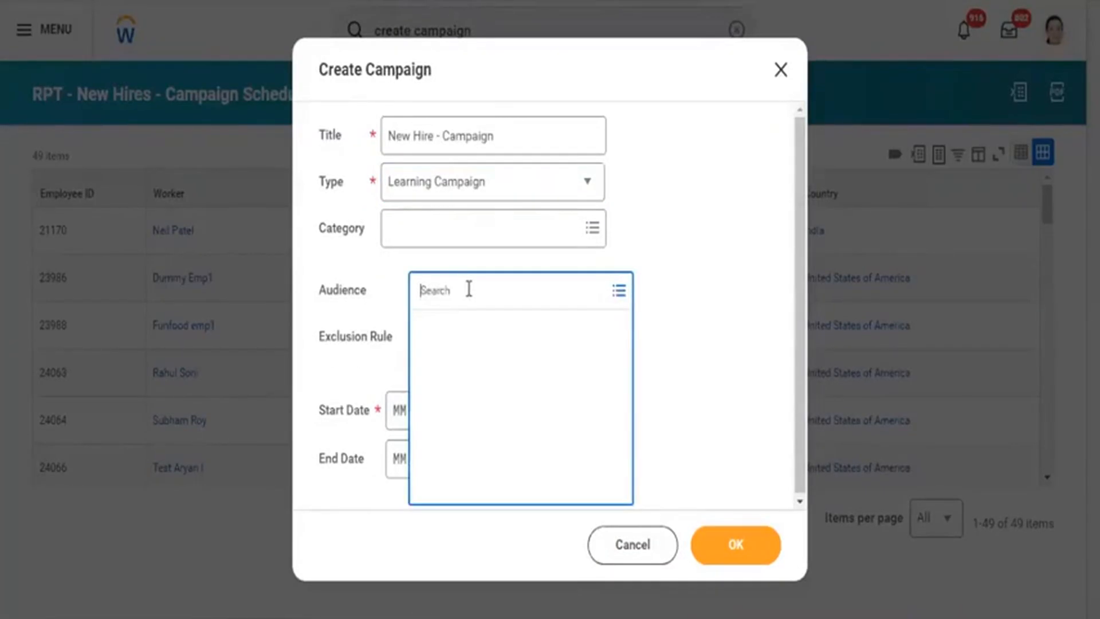
left_click(490, 332)
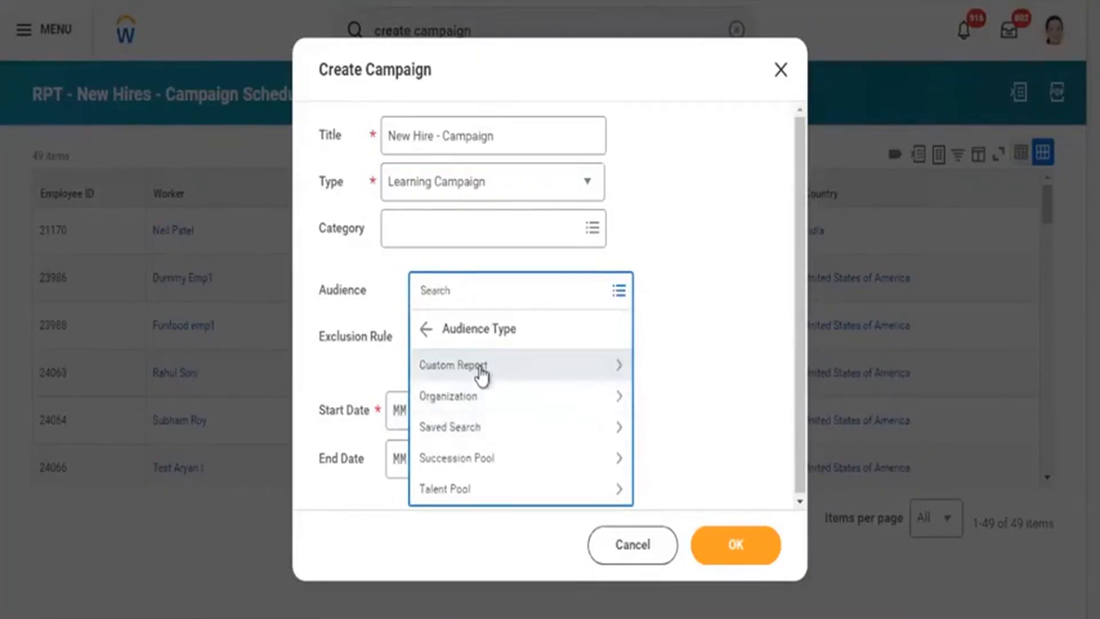
left_click(480, 370)
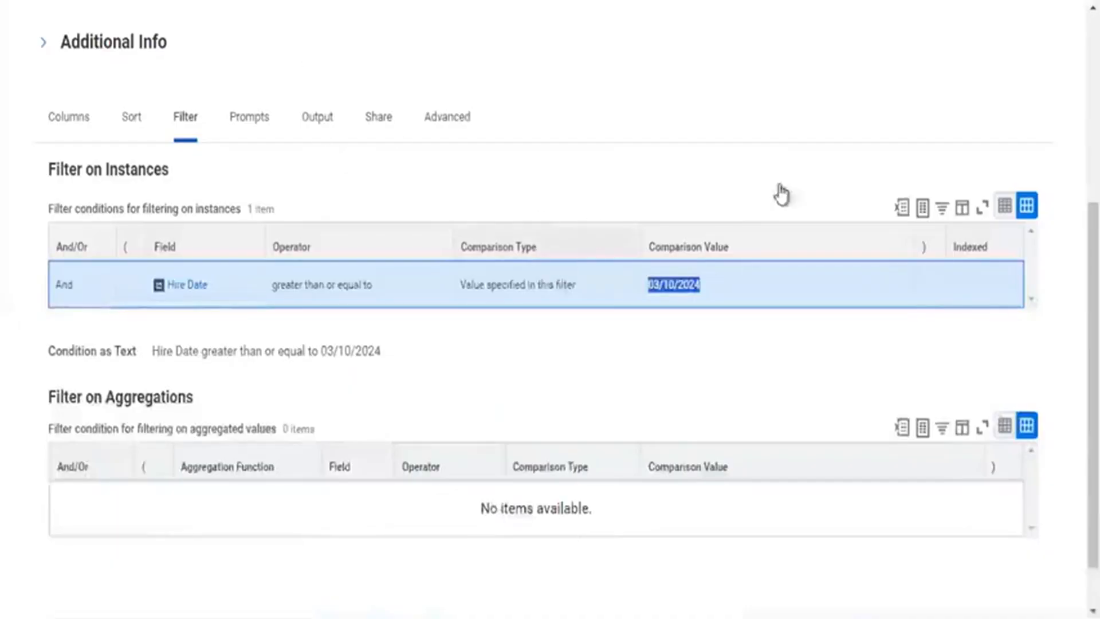
Return to the report definition and copy the report name "RPT - New Hires - Campaign Schedule".
scroll(729, 76, "up", 5)
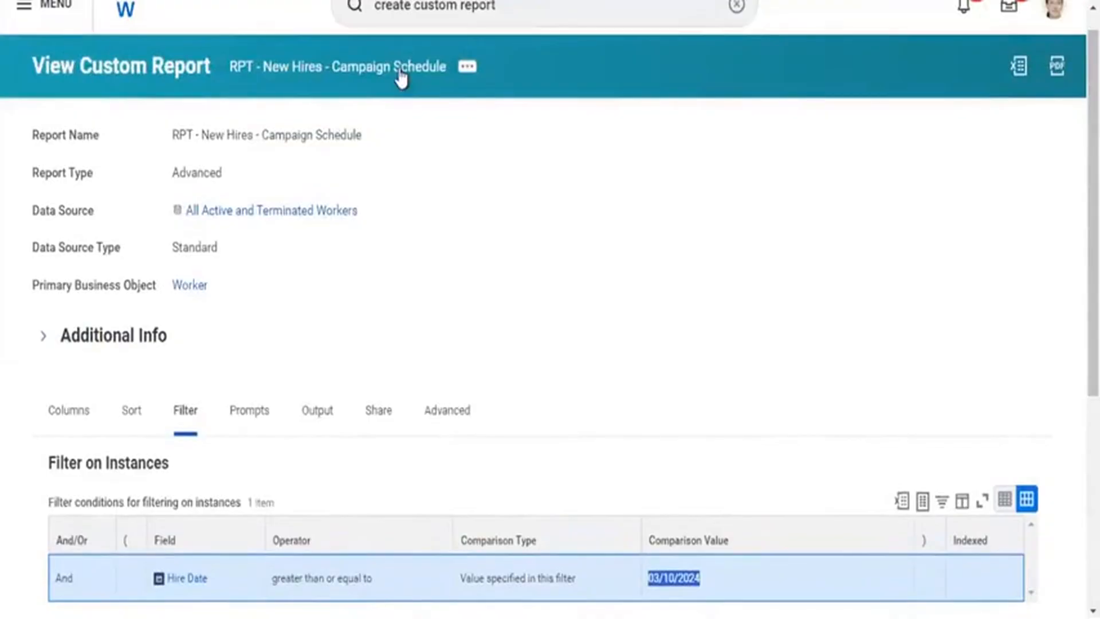
left_click(467, 67)
left_click(430, 154)
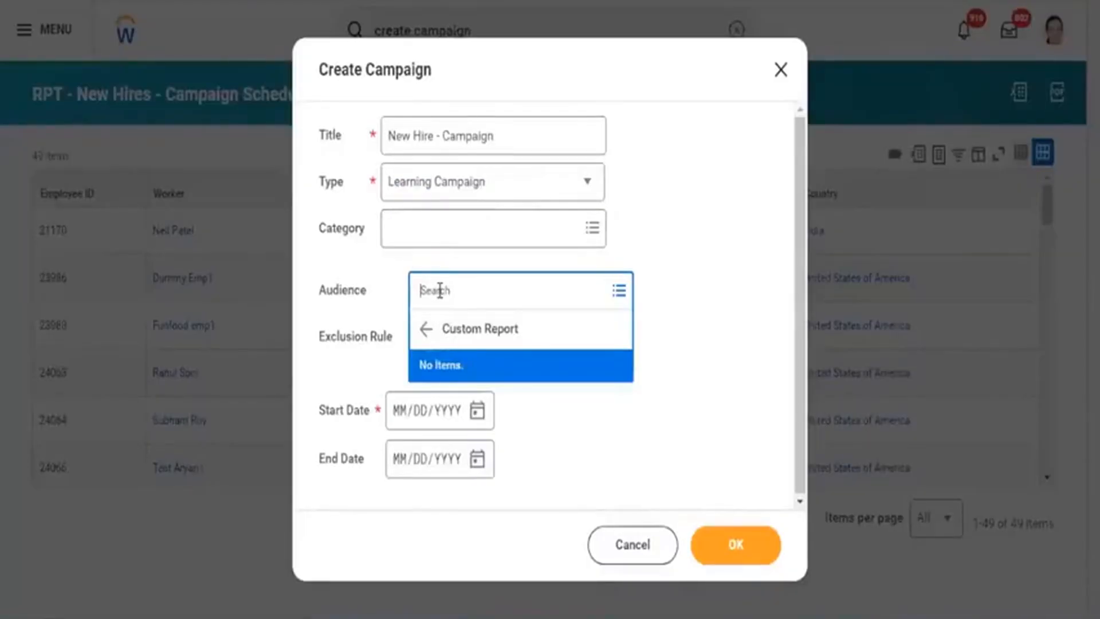
Search the campaign's audiences for "RPT - New Hires - Campaign Schedule" and look through the audience types.
left_click(440, 291)
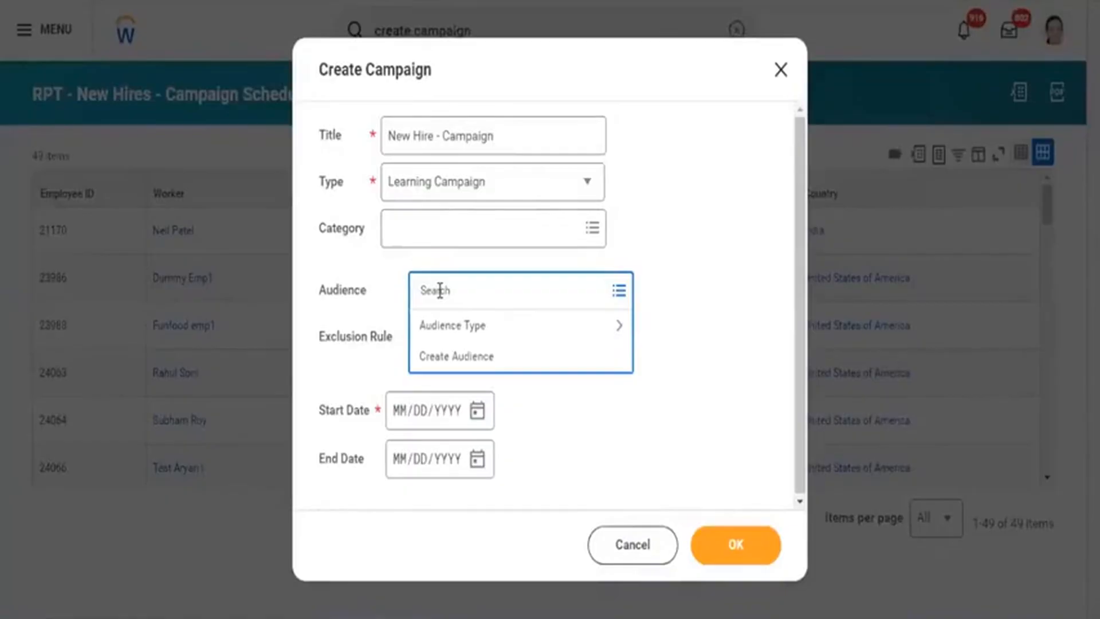
key("ctrl+v")
key("Return")
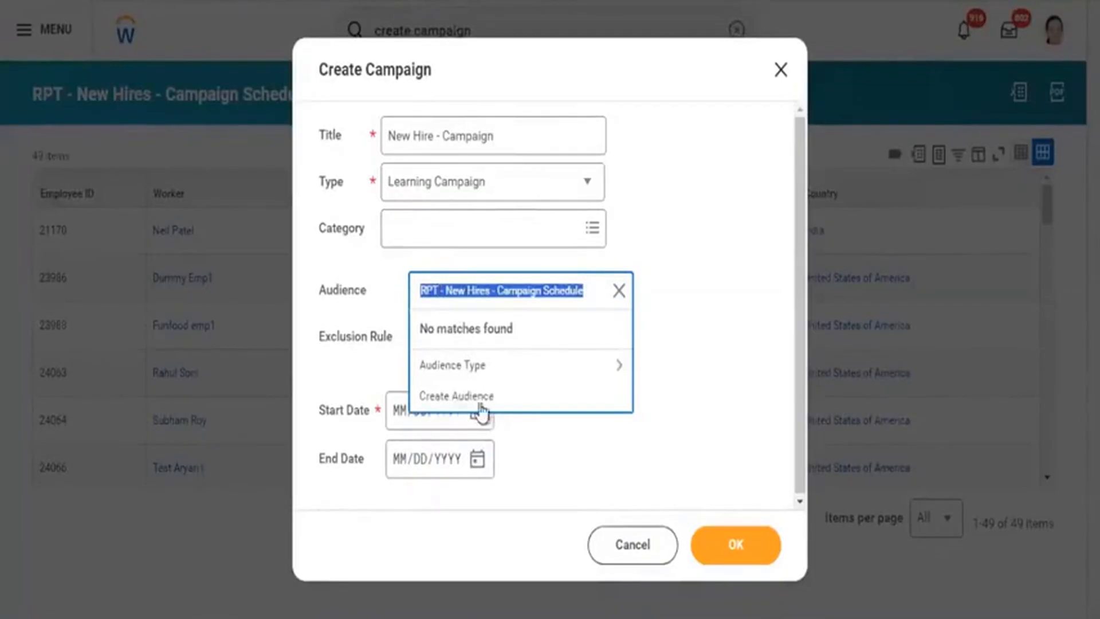
left_click(480, 376)
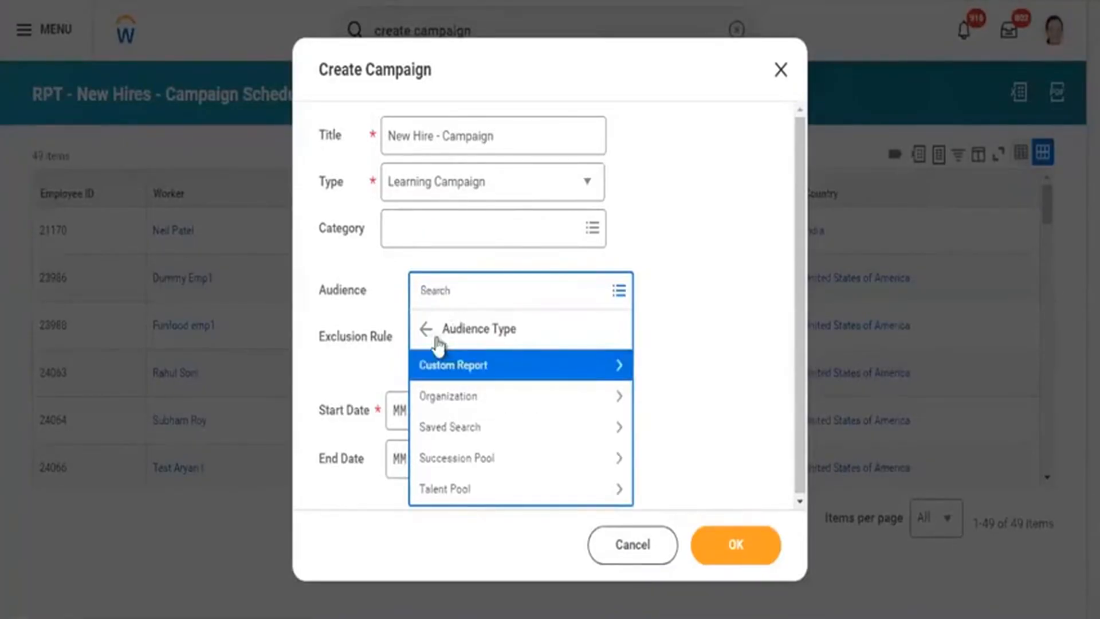
left_click(426, 330)
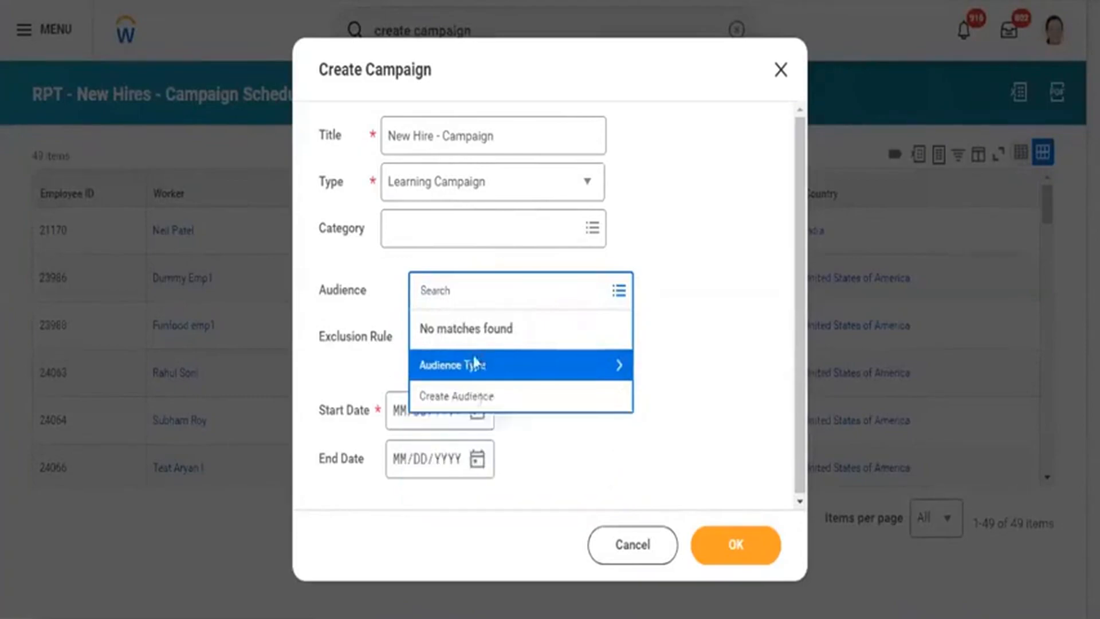
Start a new audience for the campaign named "New Hire Audience" with the category Required Learning (Learning).
left_click(474, 402)
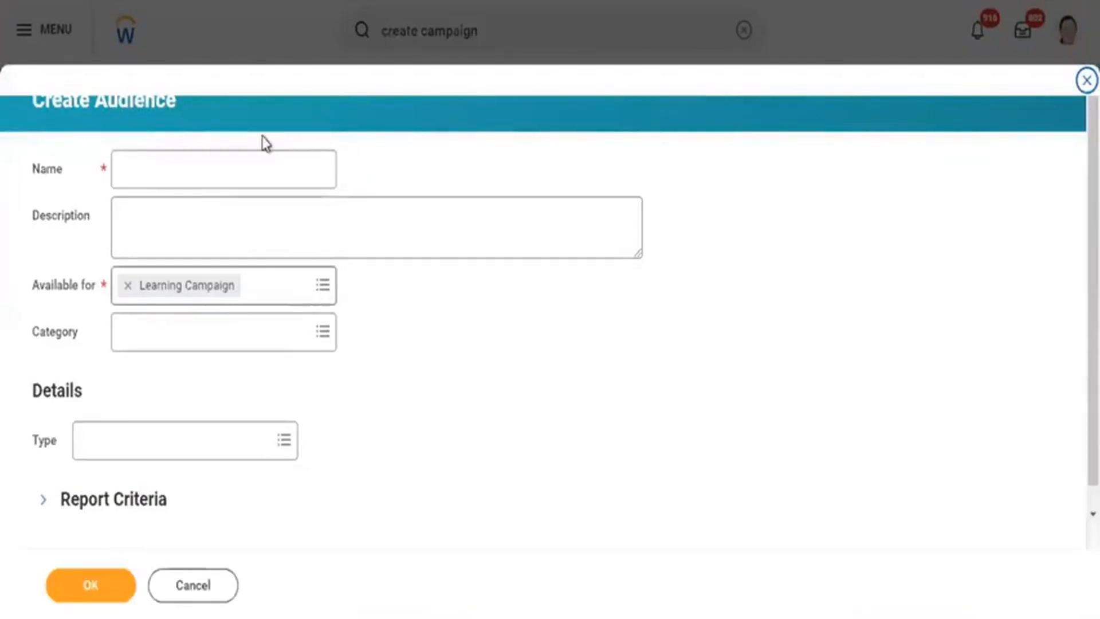
left_click(206, 176)
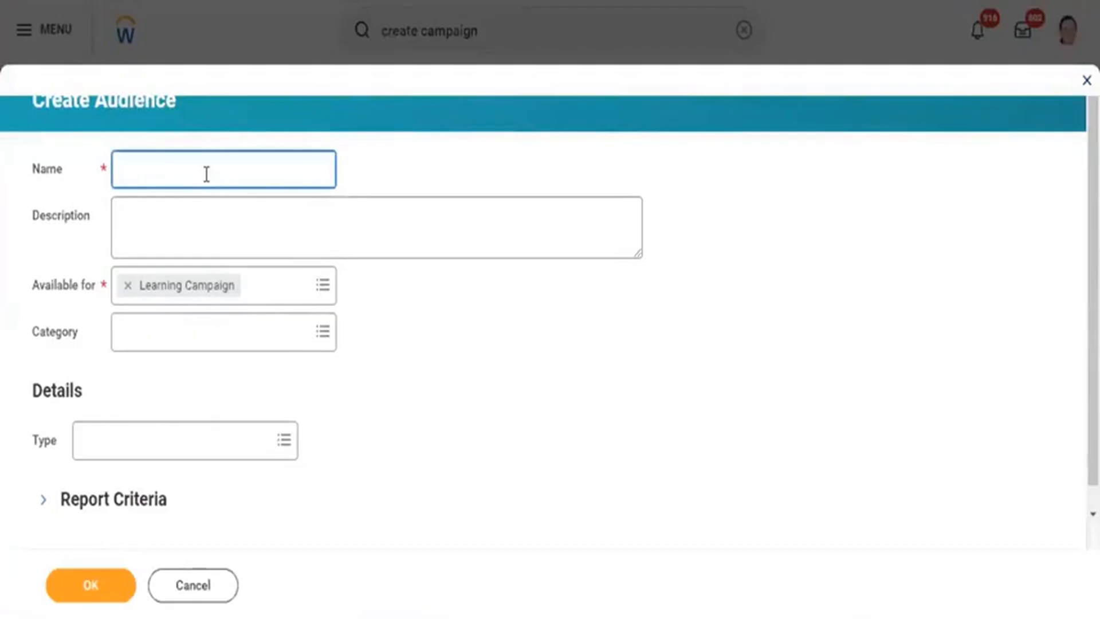
type("New Hire Audien")
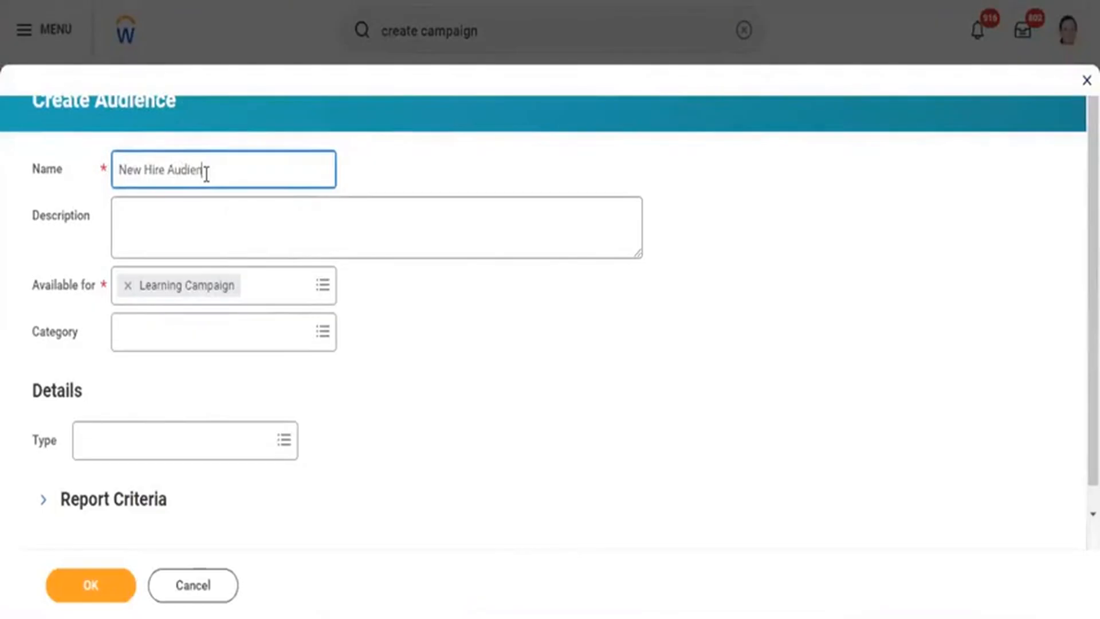
type("ce")
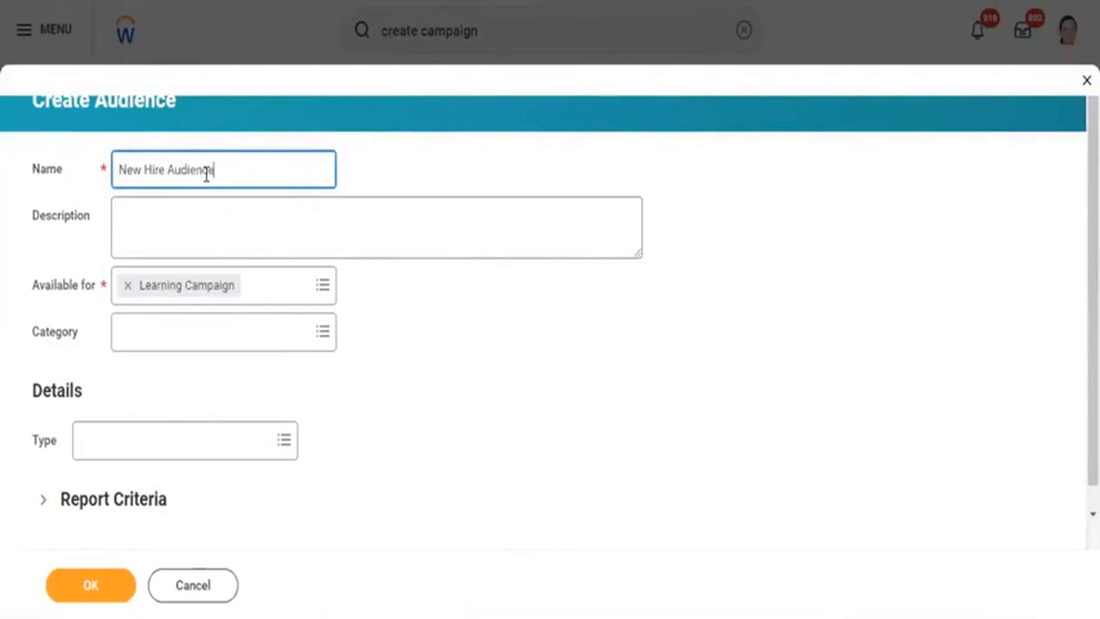
left_click(176, 347)
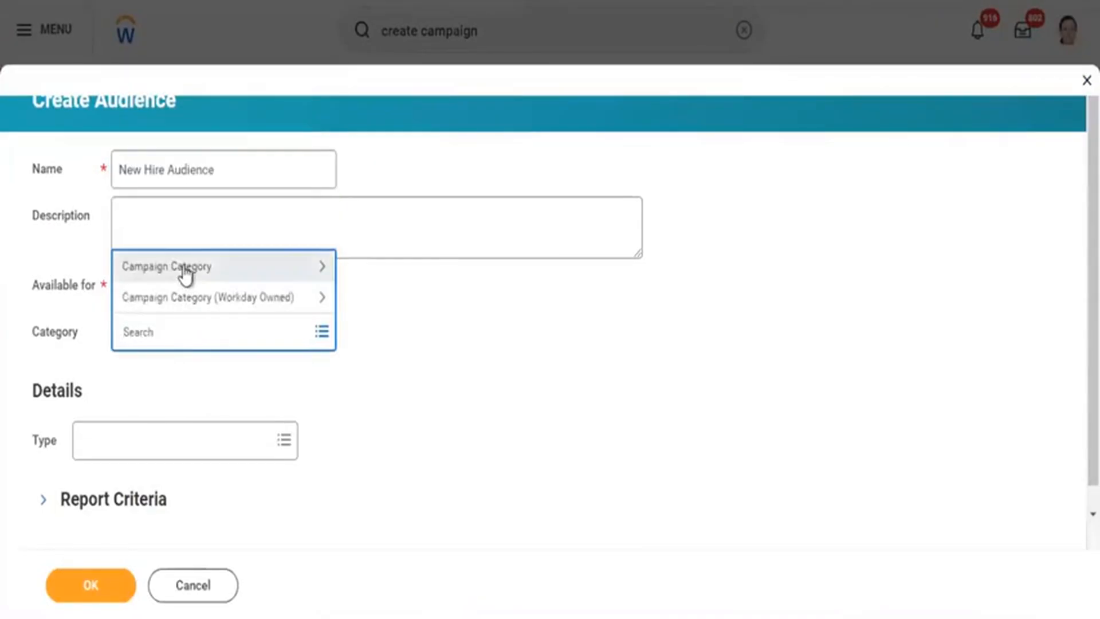
left_click(184, 267)
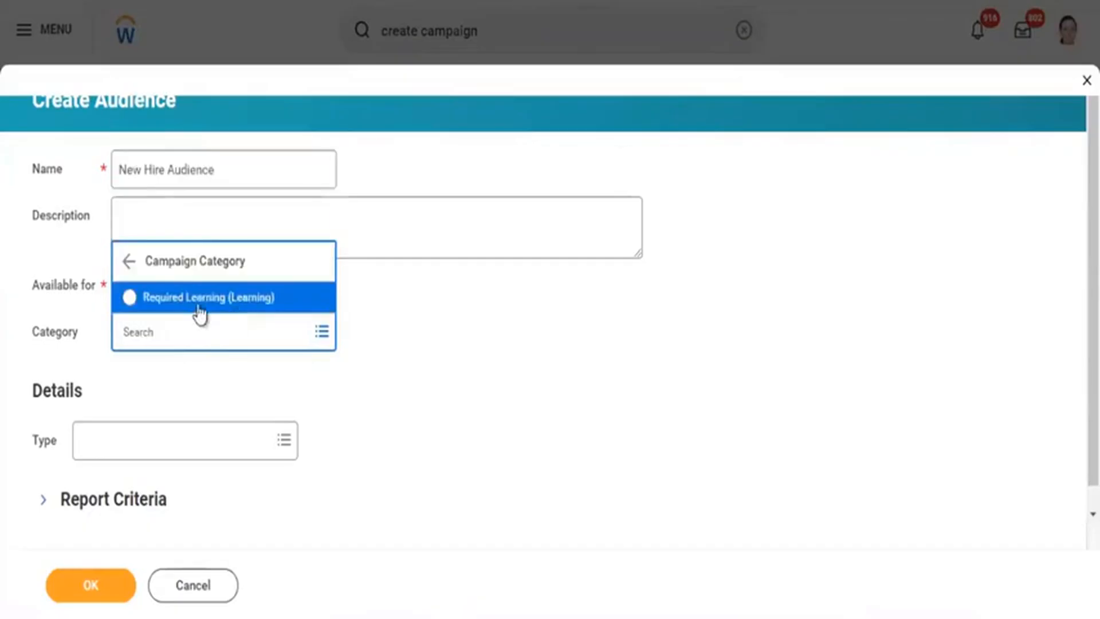
left_click(197, 299)
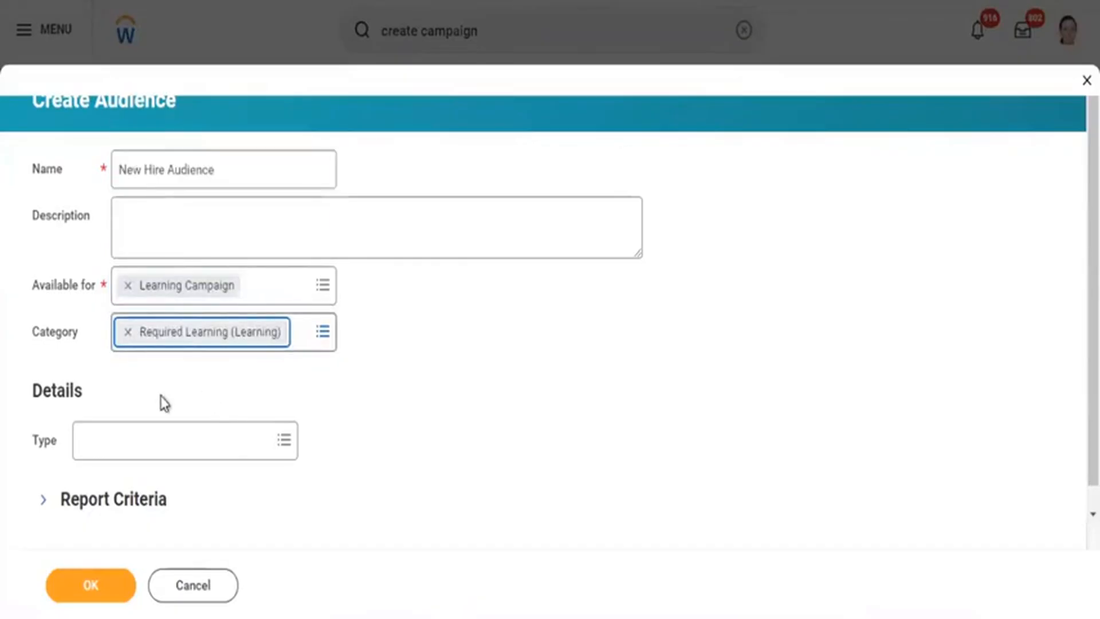
Set the audience type to Custom Report and select the report "RPT - New Hires - Campaign Schedule".
left_click(163, 451)
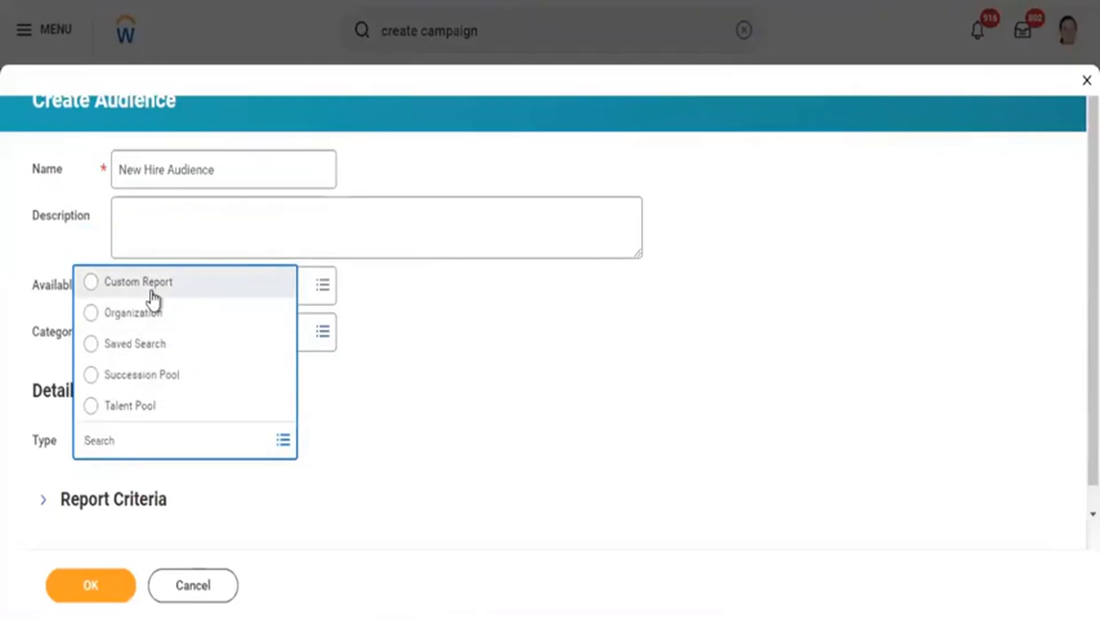
left_click(152, 295)
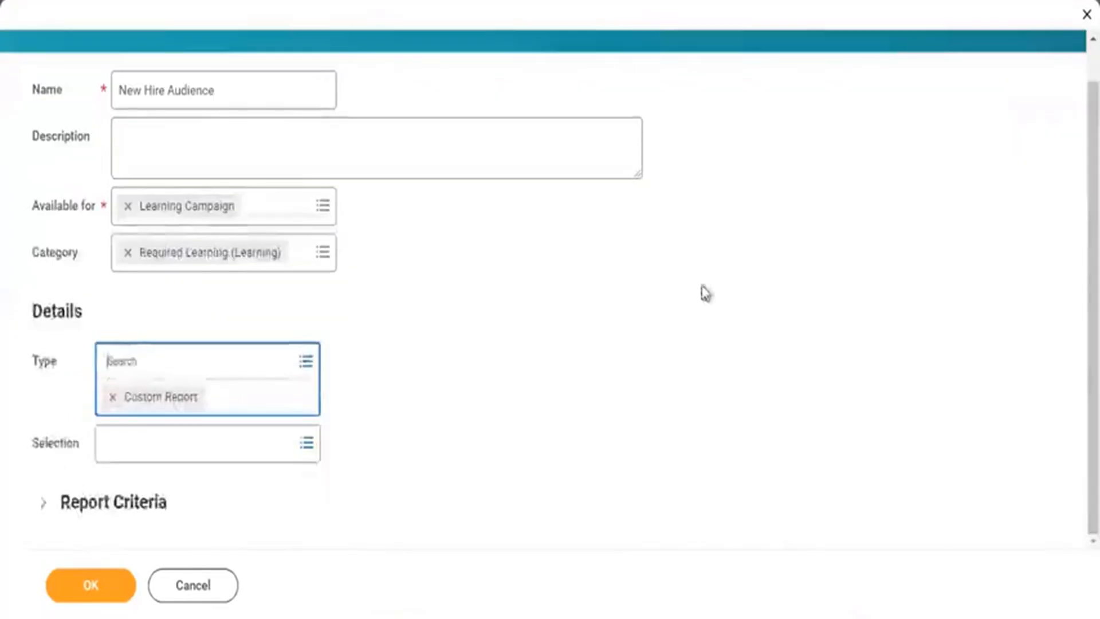
left_click(267, 445)
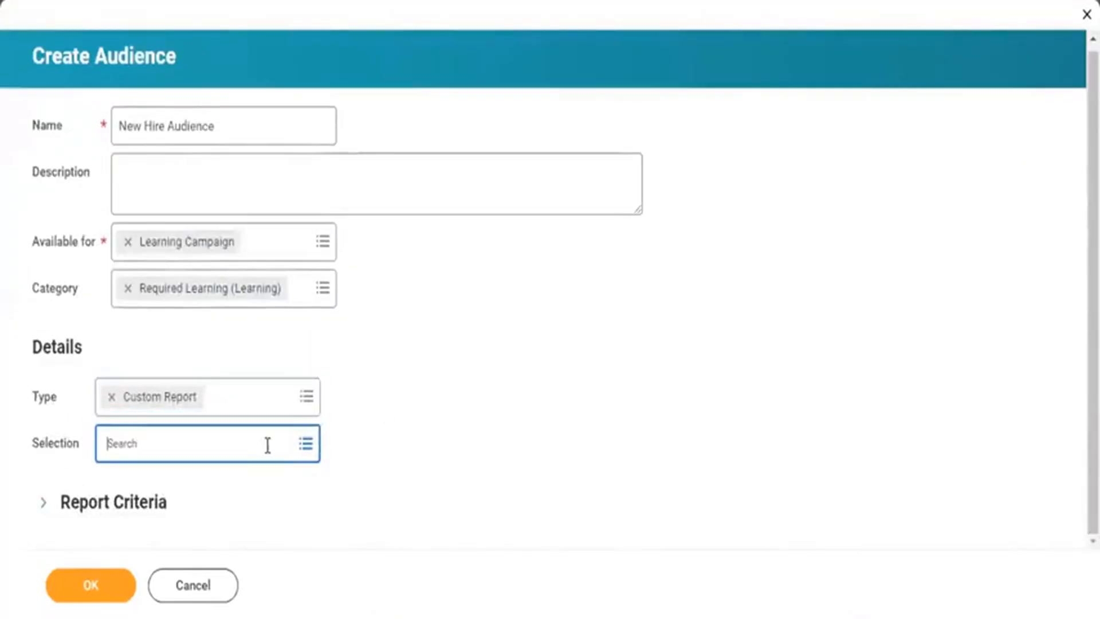
key("ctrl+v")
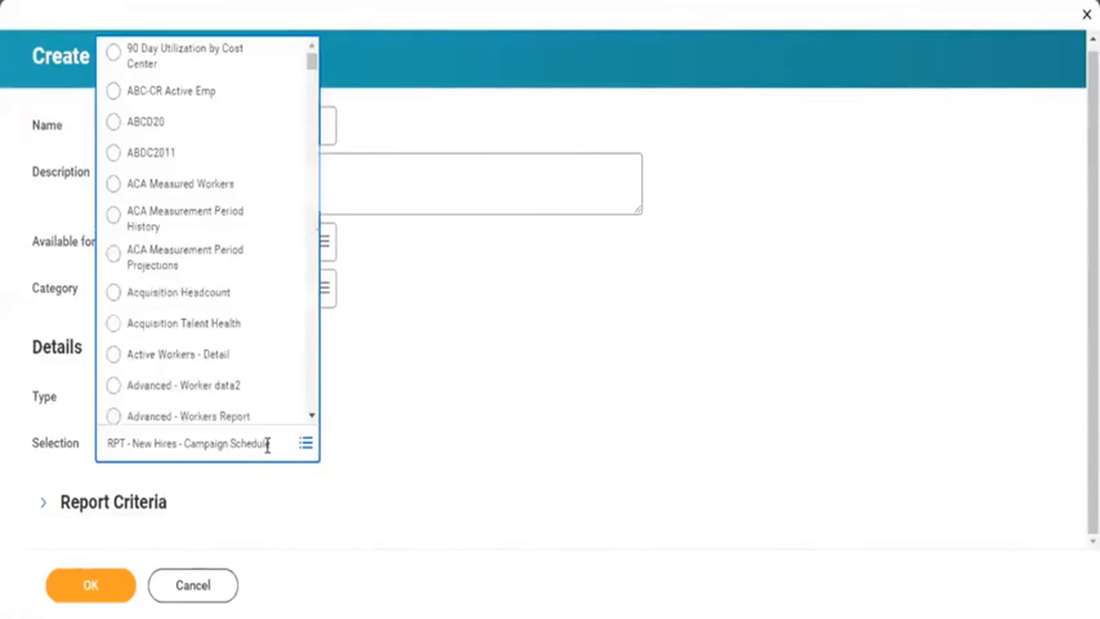
key("Return")
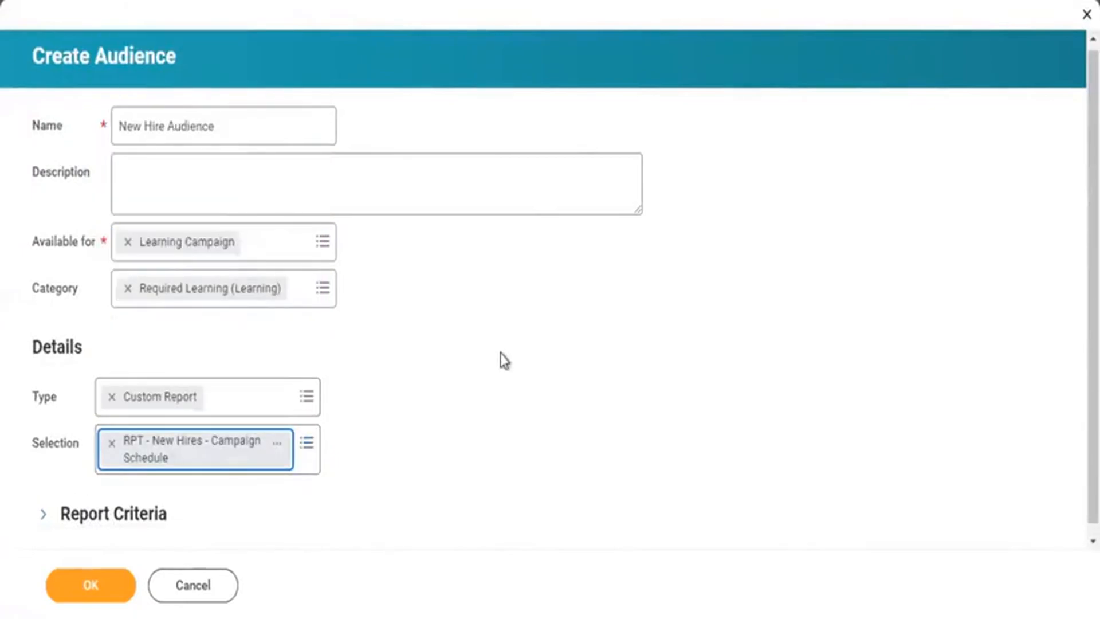
left_click(500, 353)
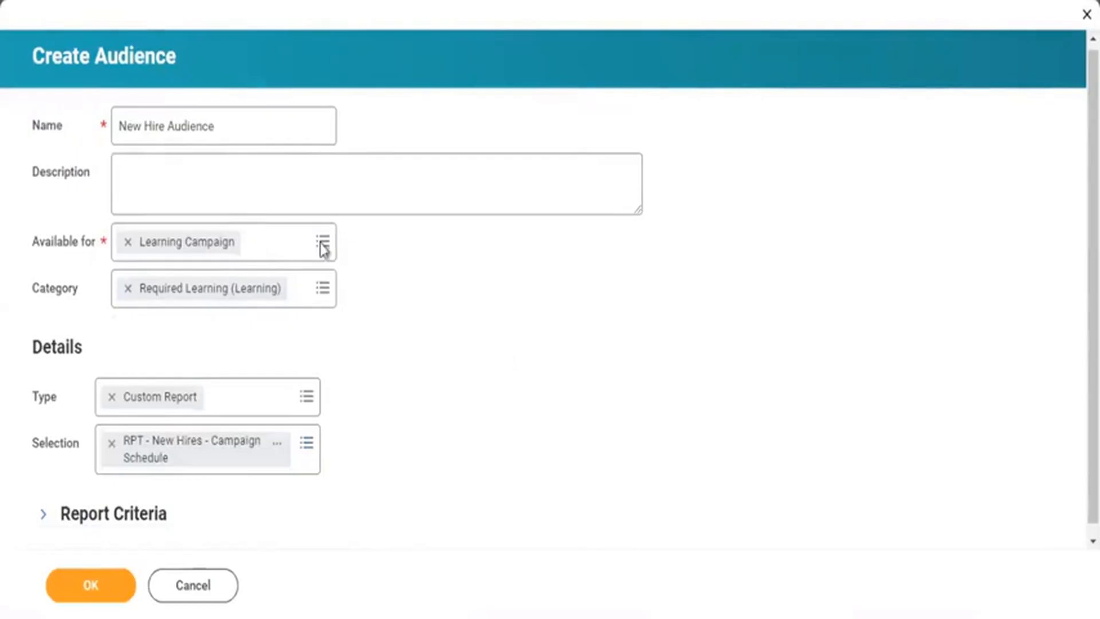
Review the campaign types the audience can be available for, keeping only Learning Campaign selected.
left_click(291, 252)
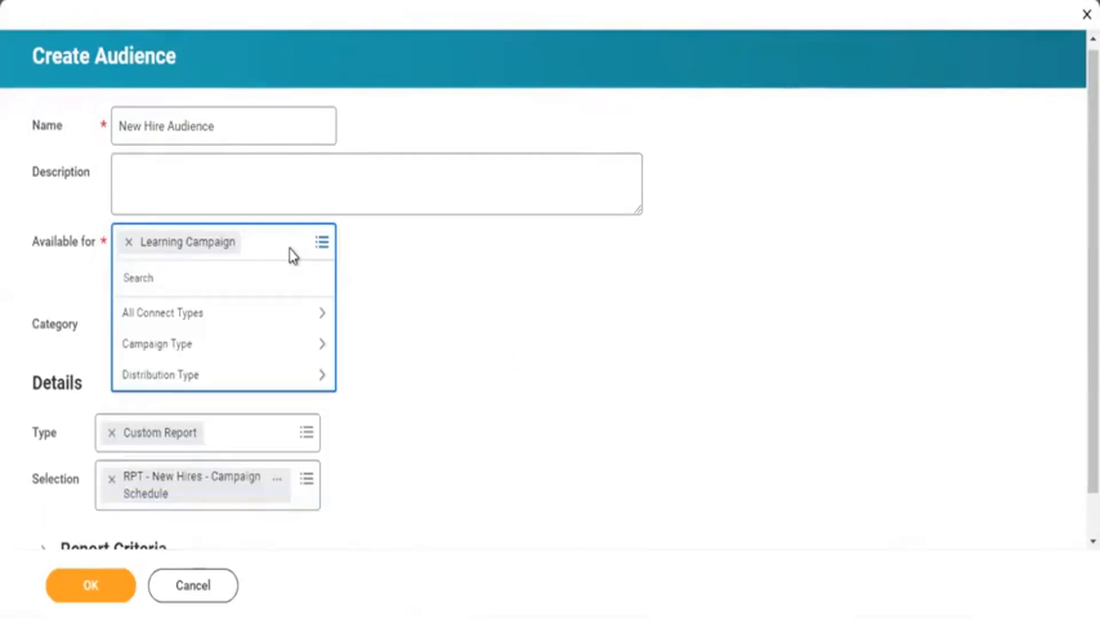
left_click(239, 346)
left_click(305, 350)
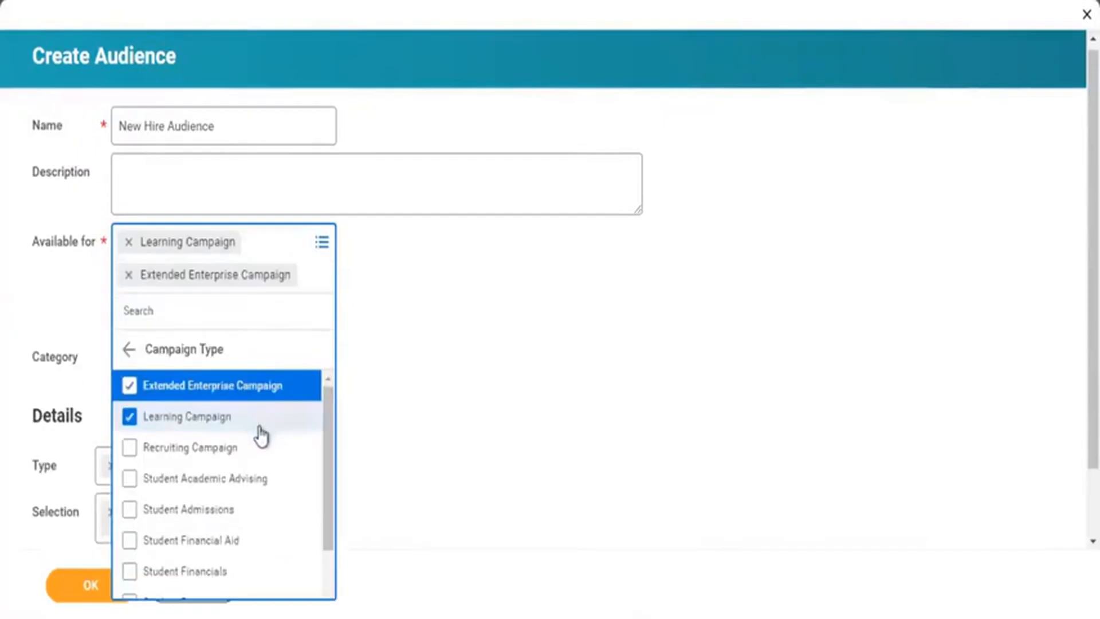
left_click(215, 386)
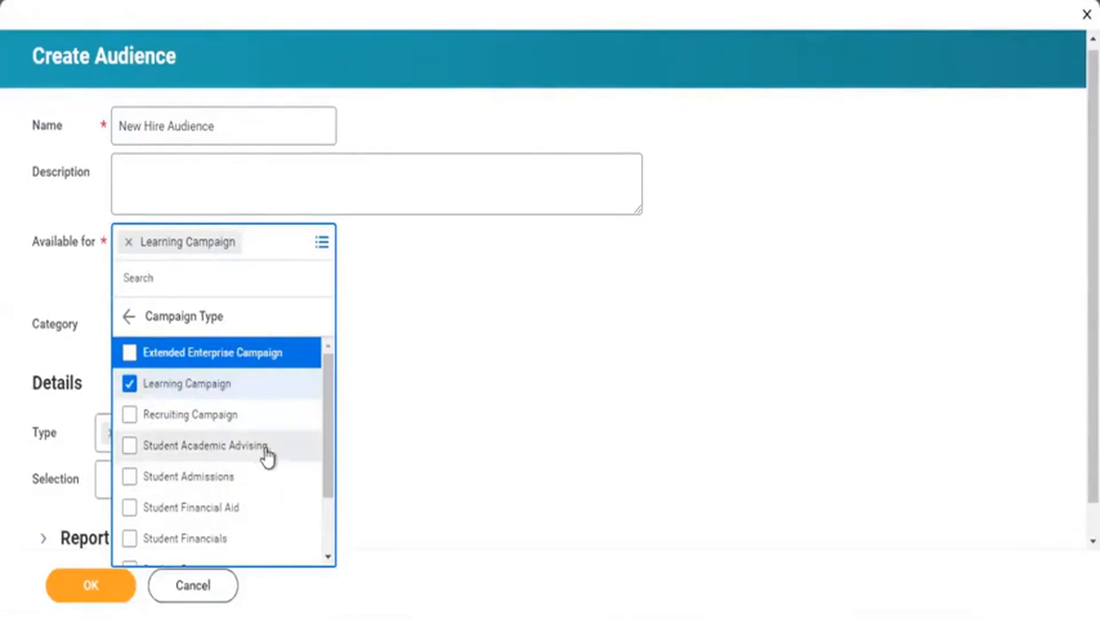
left_click_drag(329, 417, 324, 493)
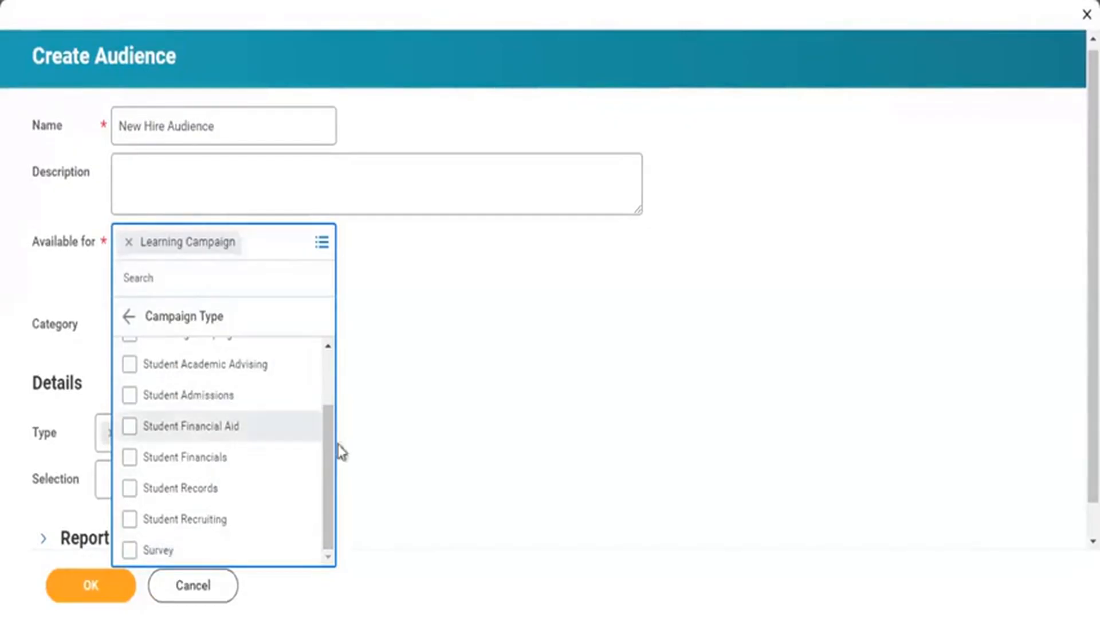
left_click_drag(327, 441, 332, 303)
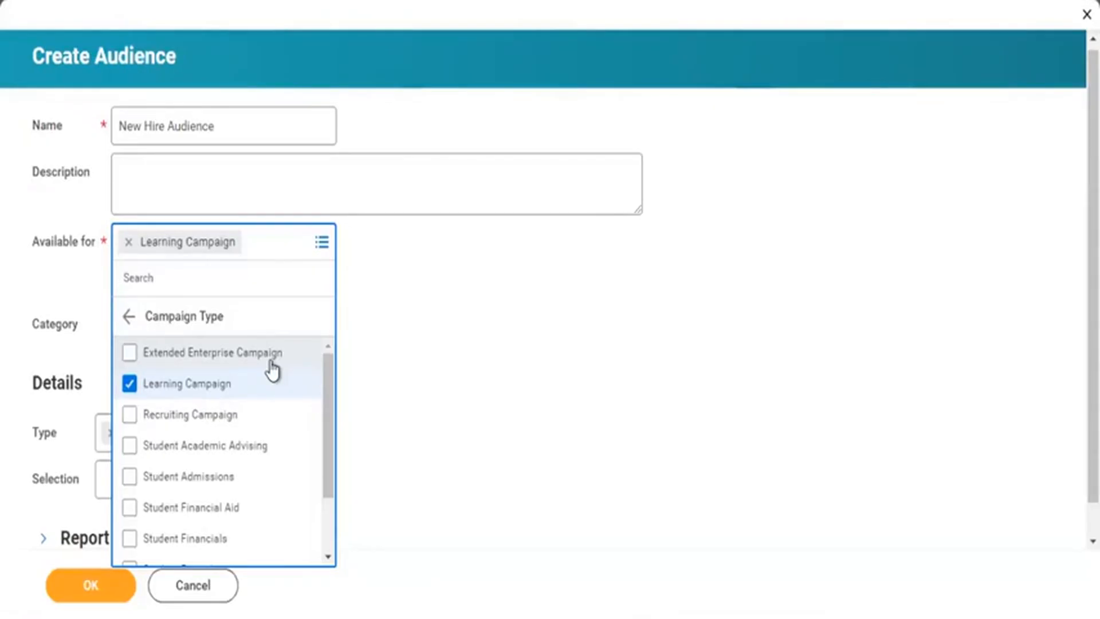
left_click(579, 304)
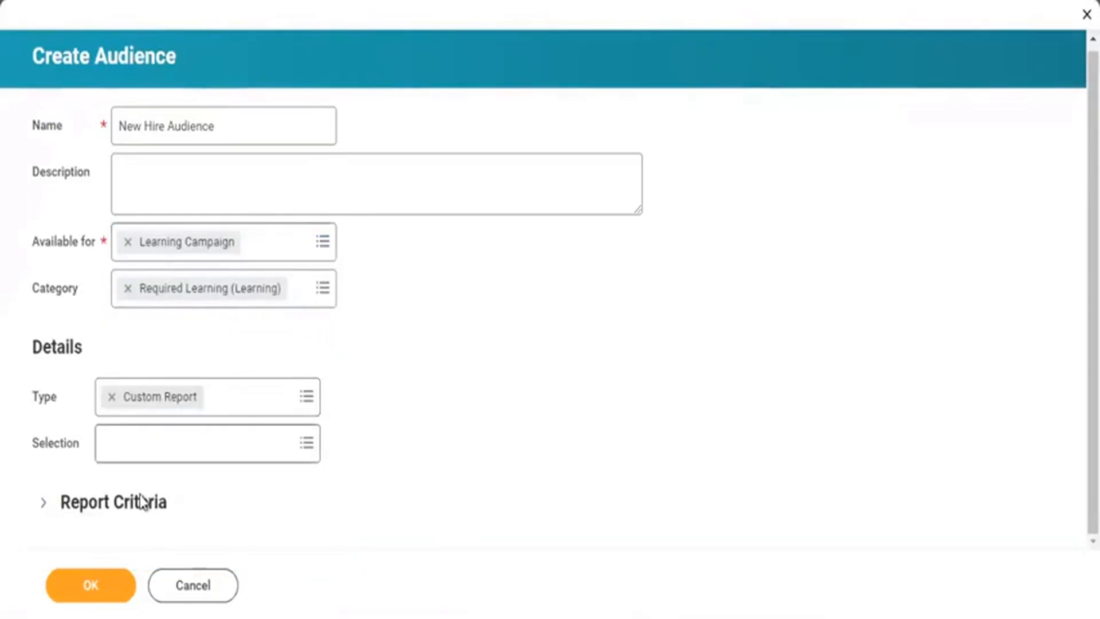
Try to submit the new audience and open the details of the reported page issues.
left_click(96, 581)
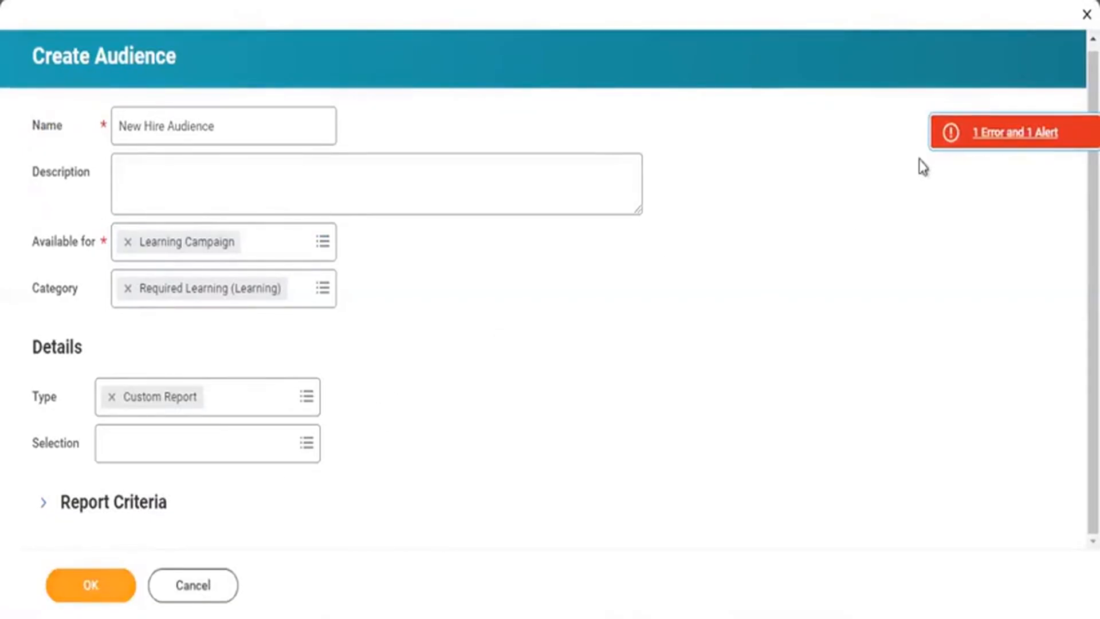
left_click(985, 148)
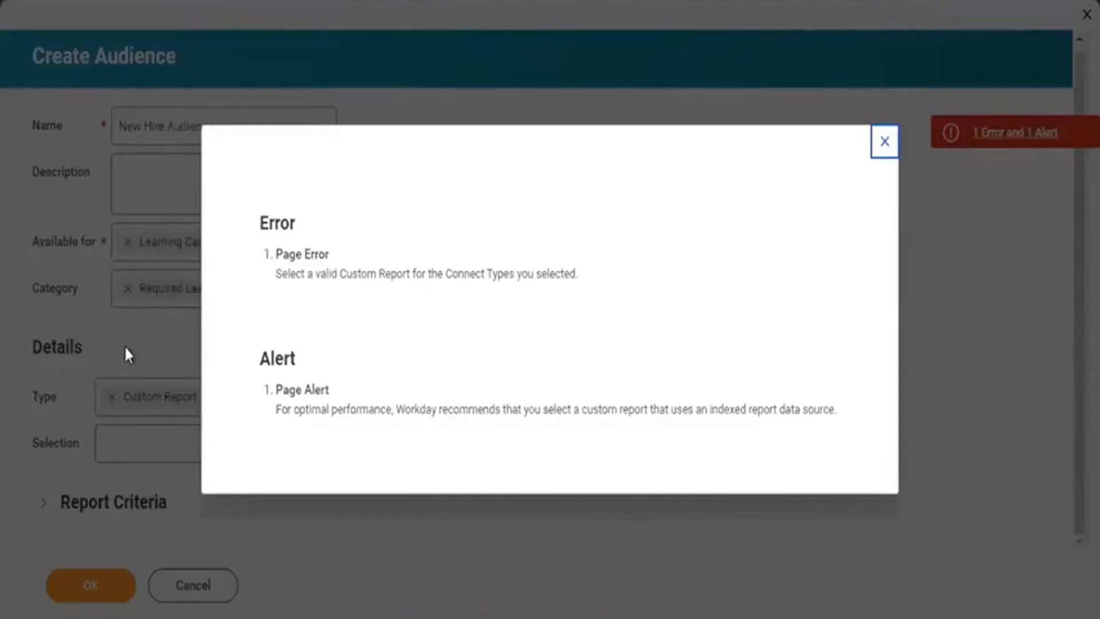
Close the issue details, search the custom reports for "new hire" and select "New Hire Letter" as the audience's report.
left_click(118, 324)
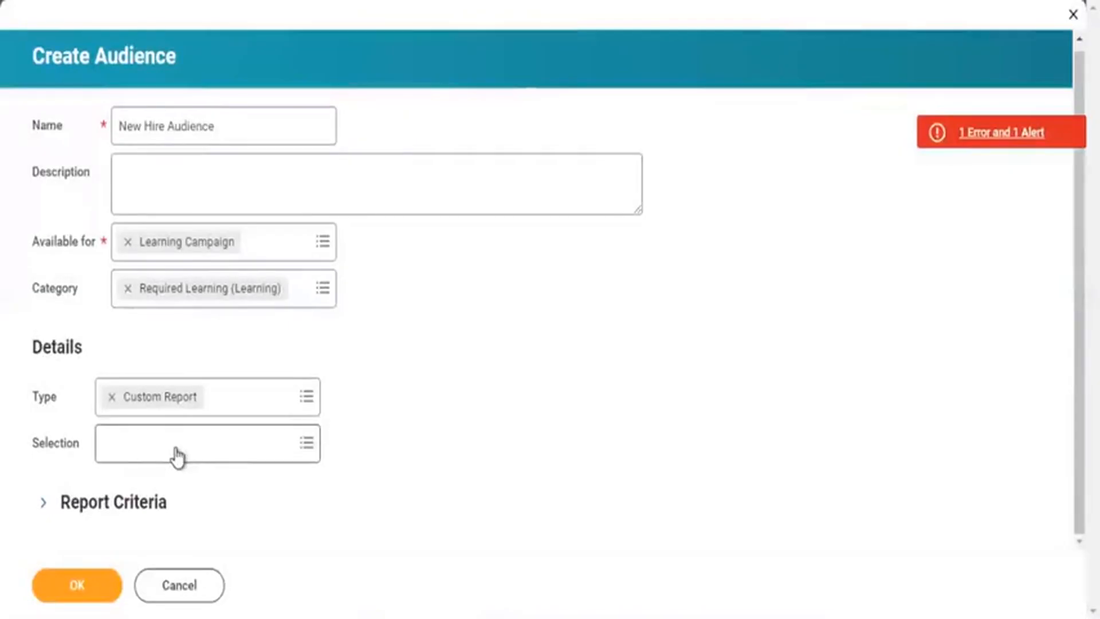
left_click(178, 448)
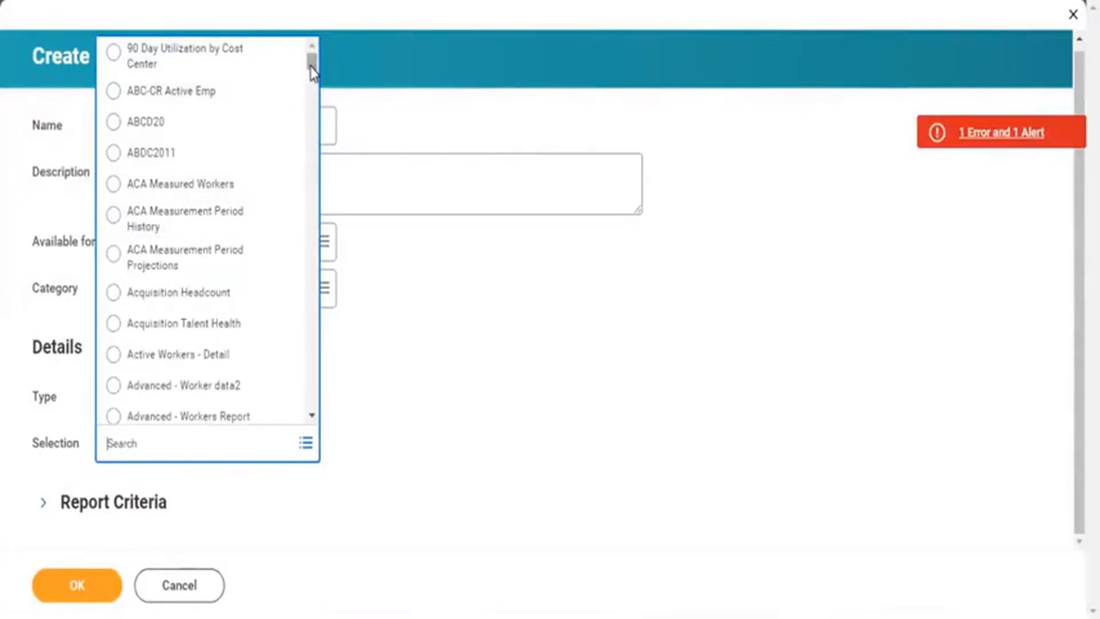
scroll(309, 145, "down", 5)
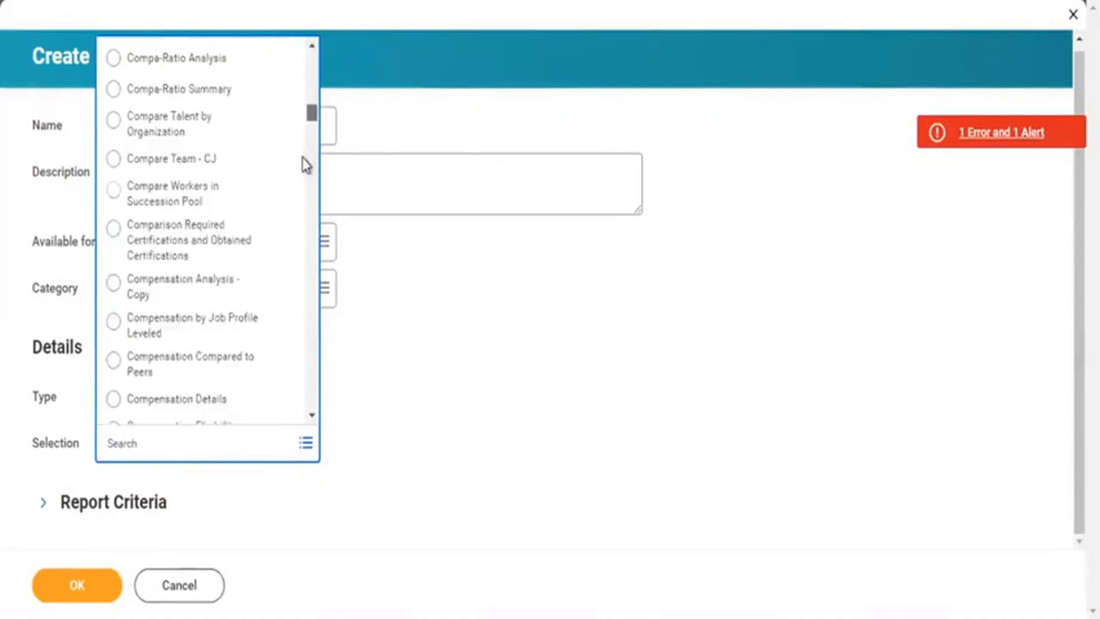
scroll(303, 165, "down", 5)
scroll(299, 175, "down", 5)
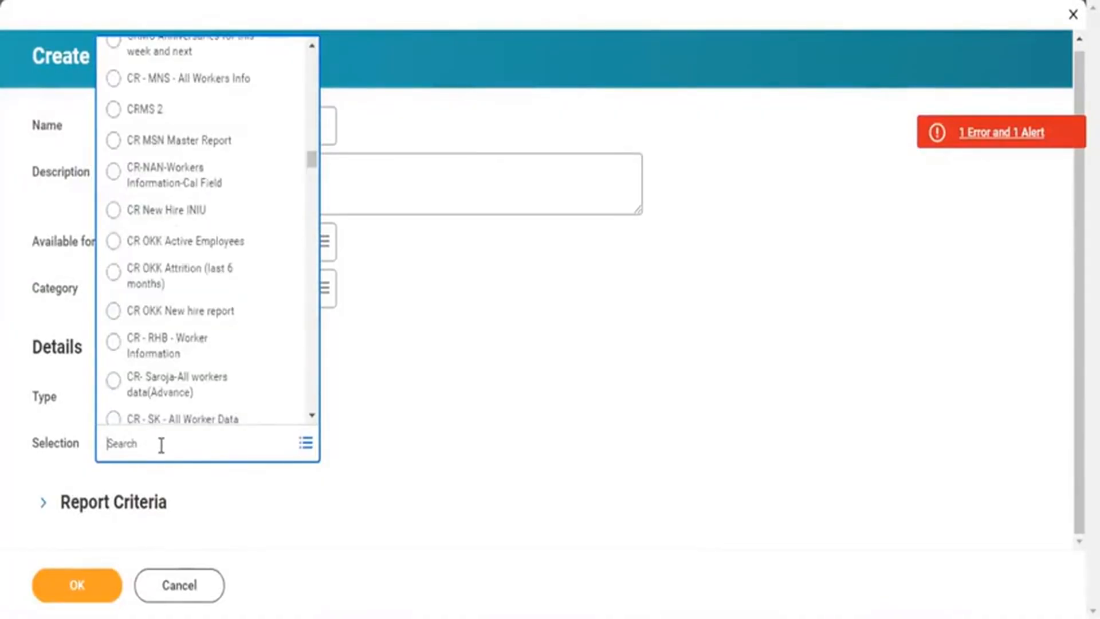
type("new hire")
key("Return")
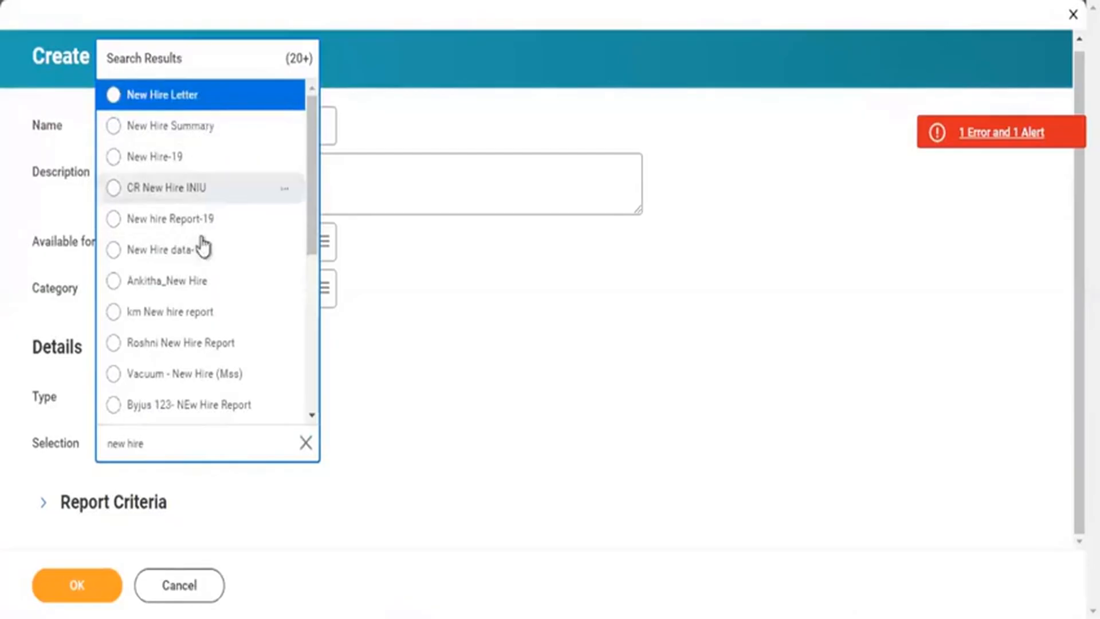
left_click(196, 98)
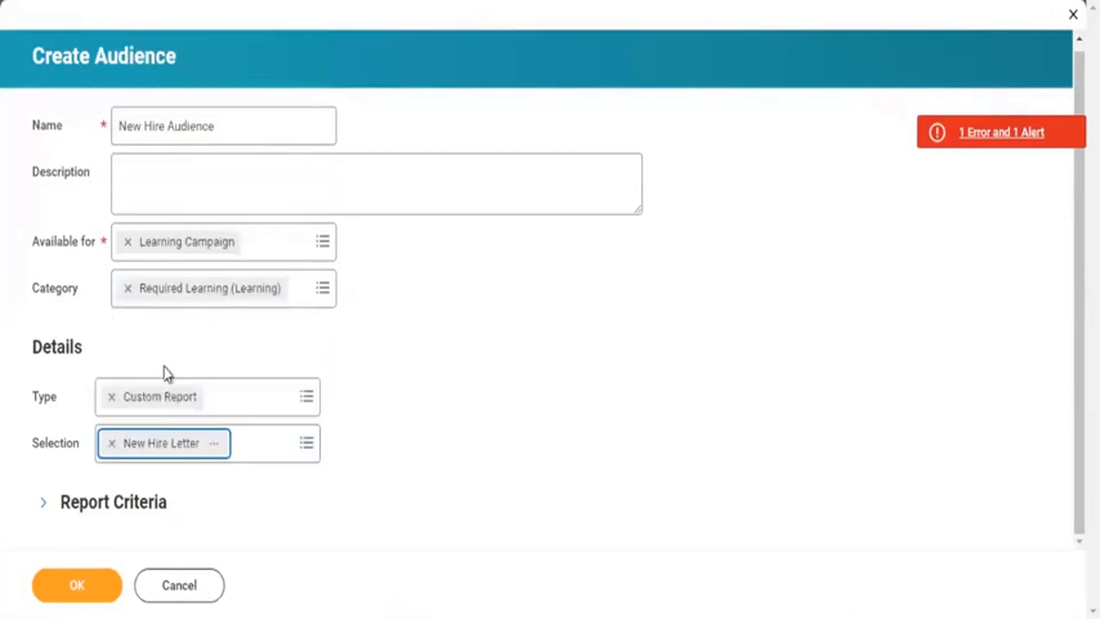
Try to submit the audience based on "New Hire Letter" and check the details of the reported error.
left_click(78, 590)
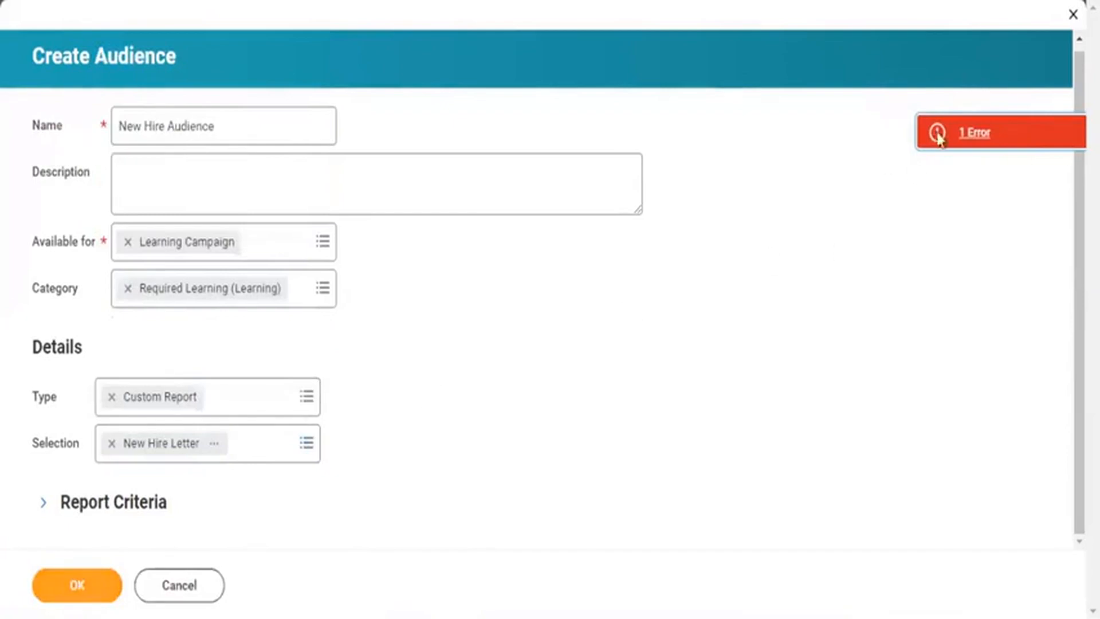
left_click(971, 135)
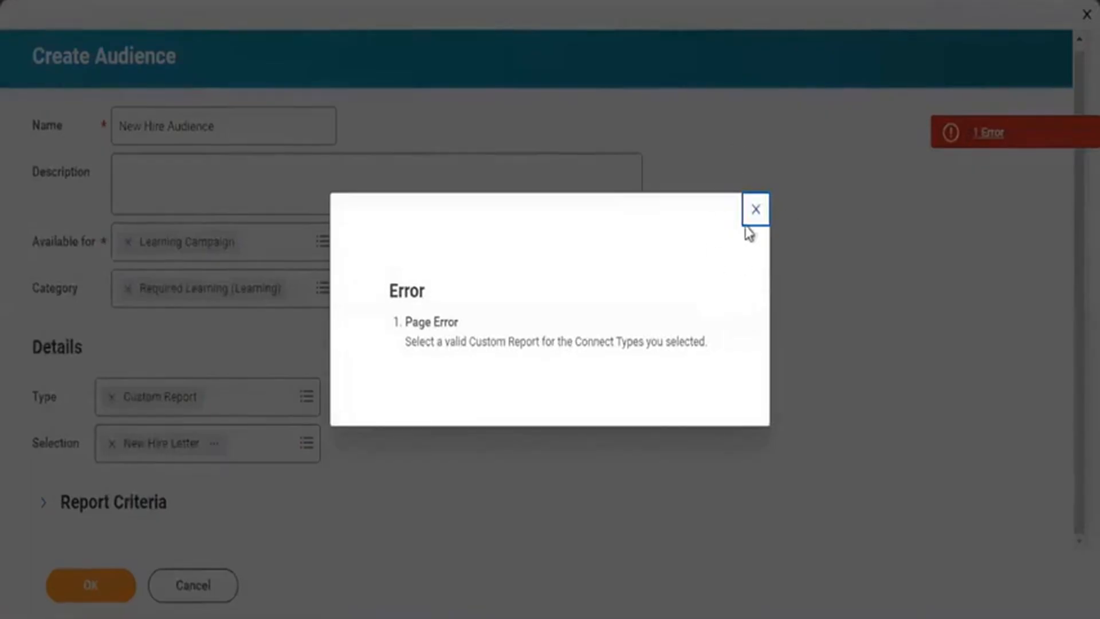
left_click(756, 211)
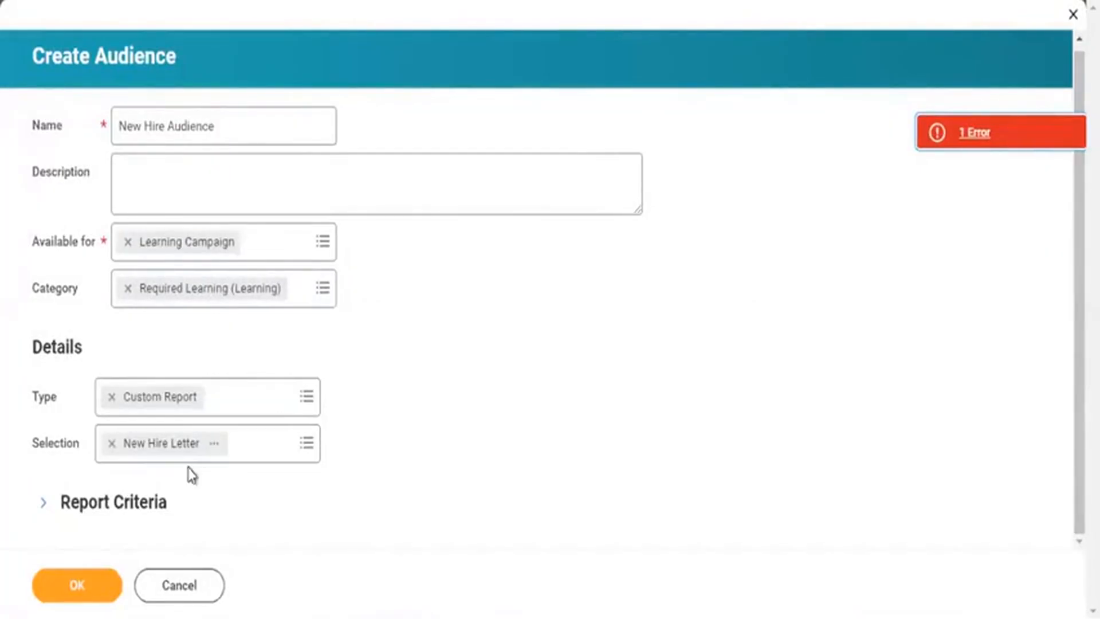
Examine the report criteria of "New Hire Letter" and the value choices for its Worker field.
left_click(140, 493)
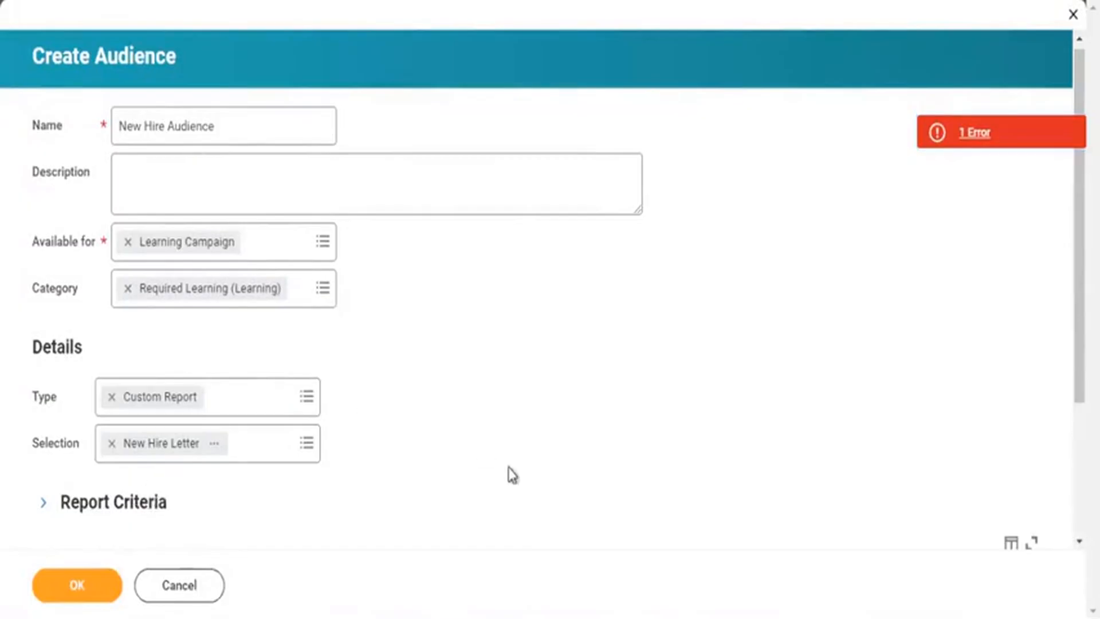
scroll(965, 395, "down", 3)
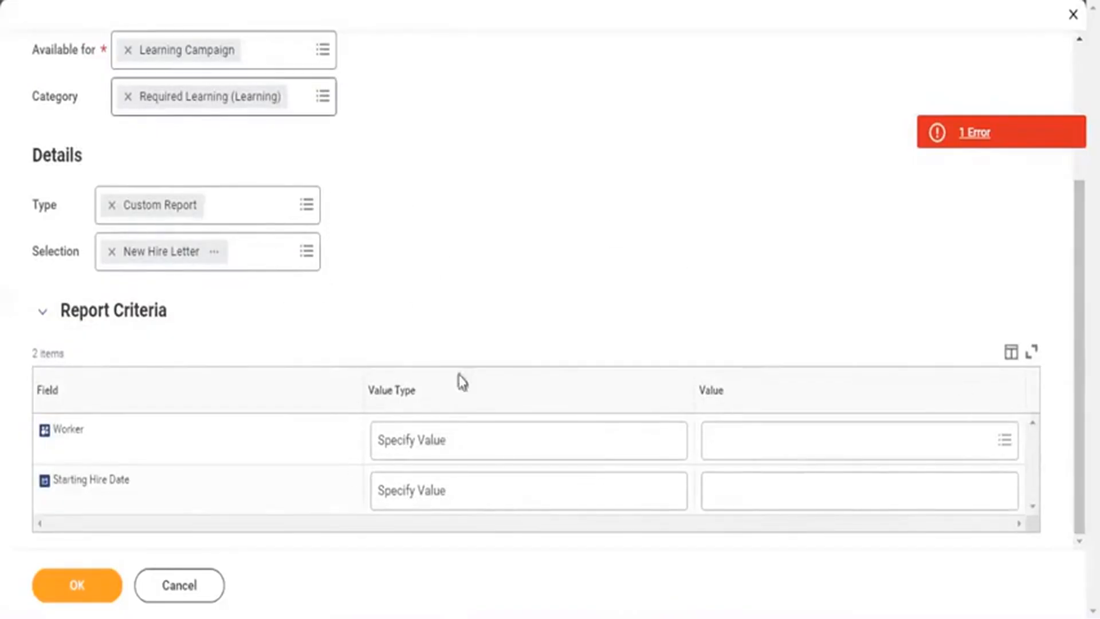
left_click(745, 448)
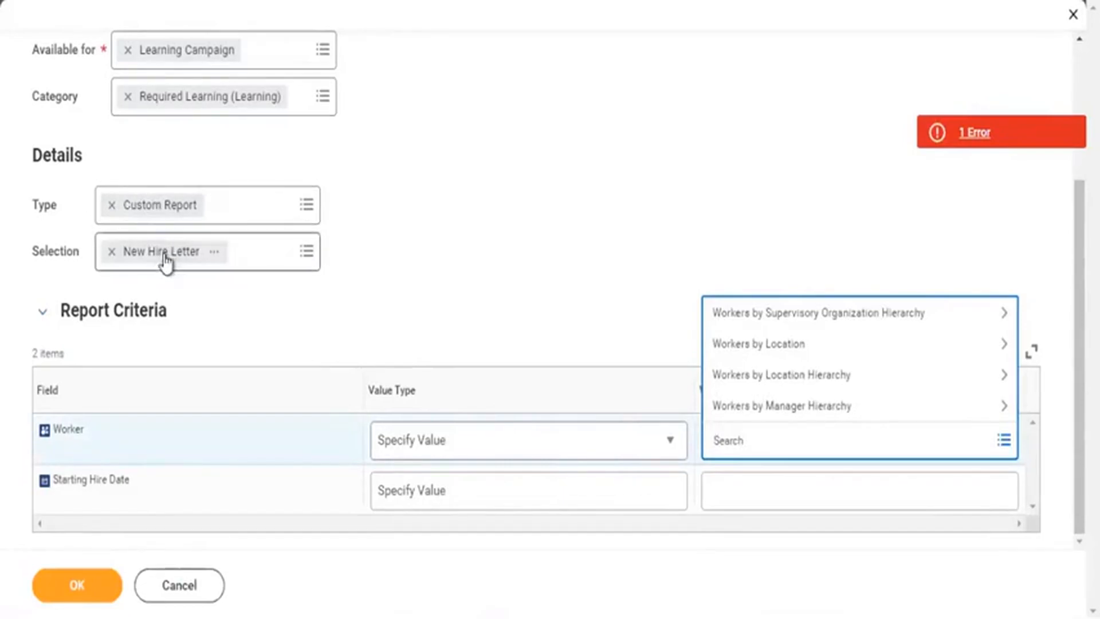
Replace the selected report with "RPT - New Hires - Campaign Schedule", copying its name from the report's view page, and submit the audience.
left_click(113, 252)
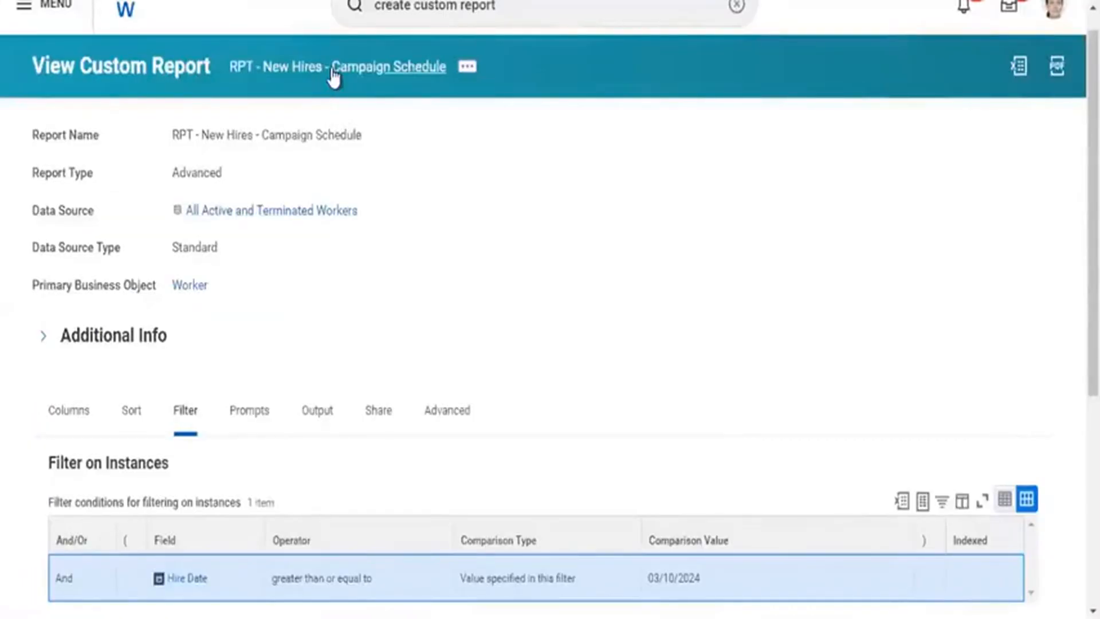
right_click(337, 69)
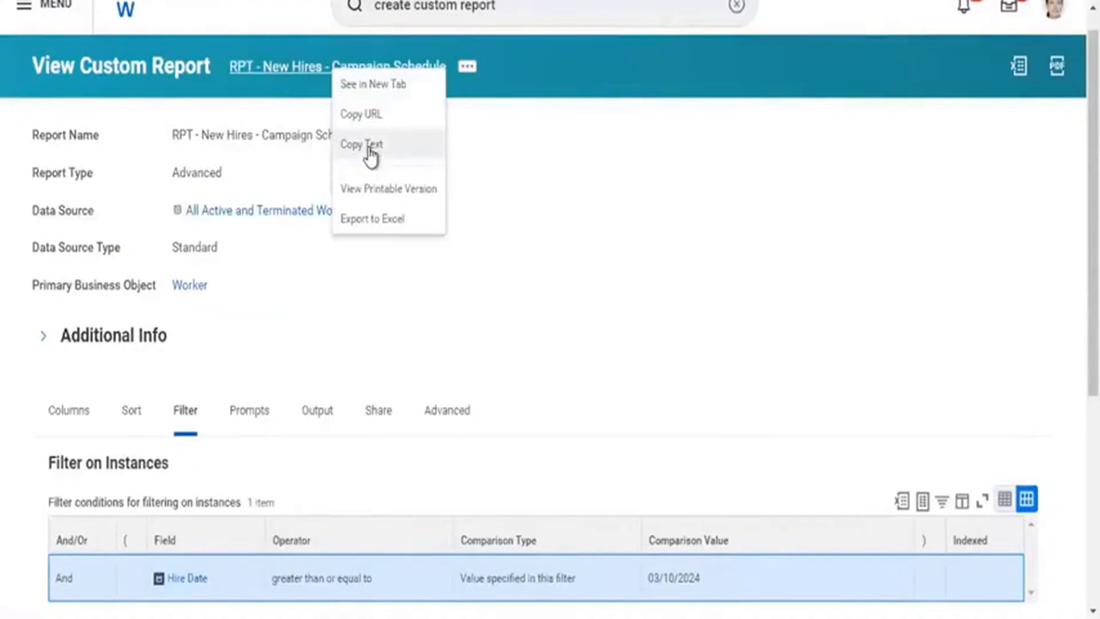
left_click(370, 151)
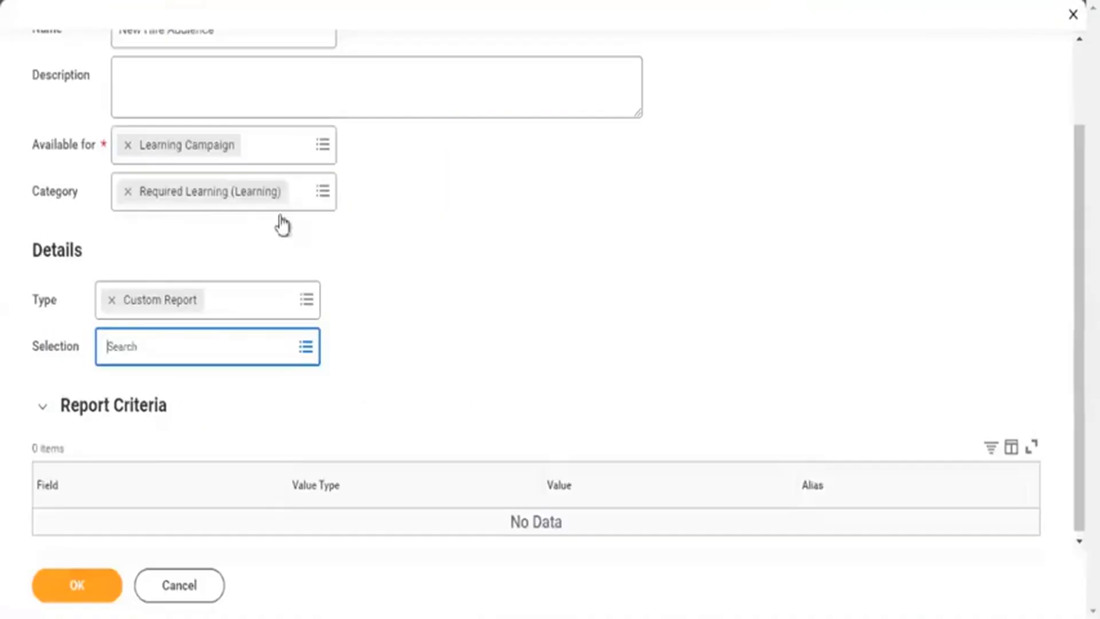
left_click(178, 345)
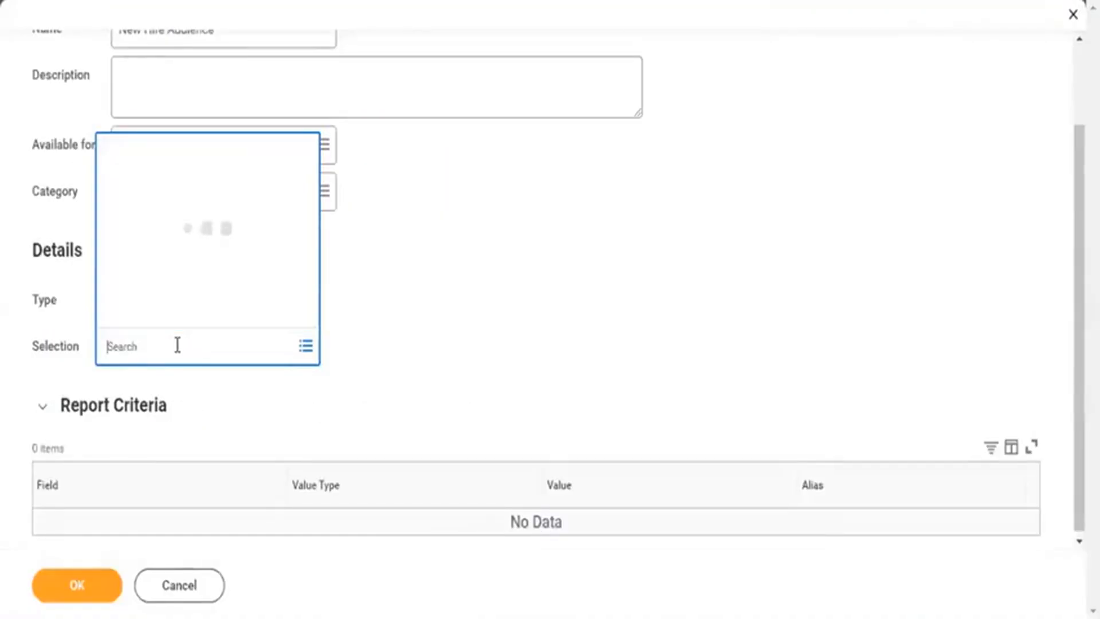
key("ctrl+v")
key("Return")
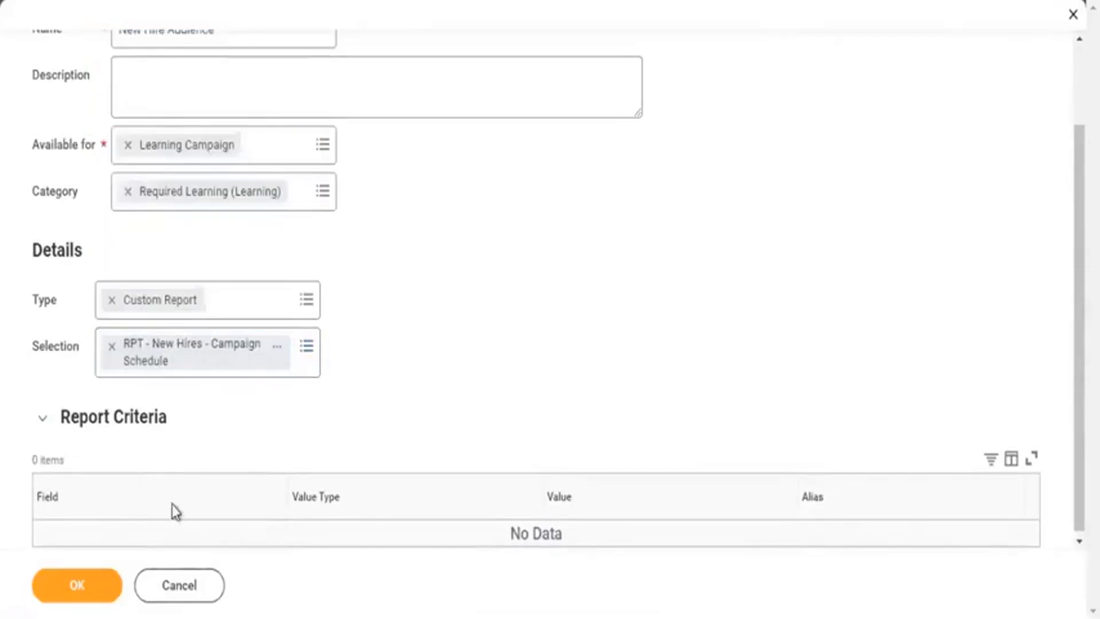
left_click(95, 583)
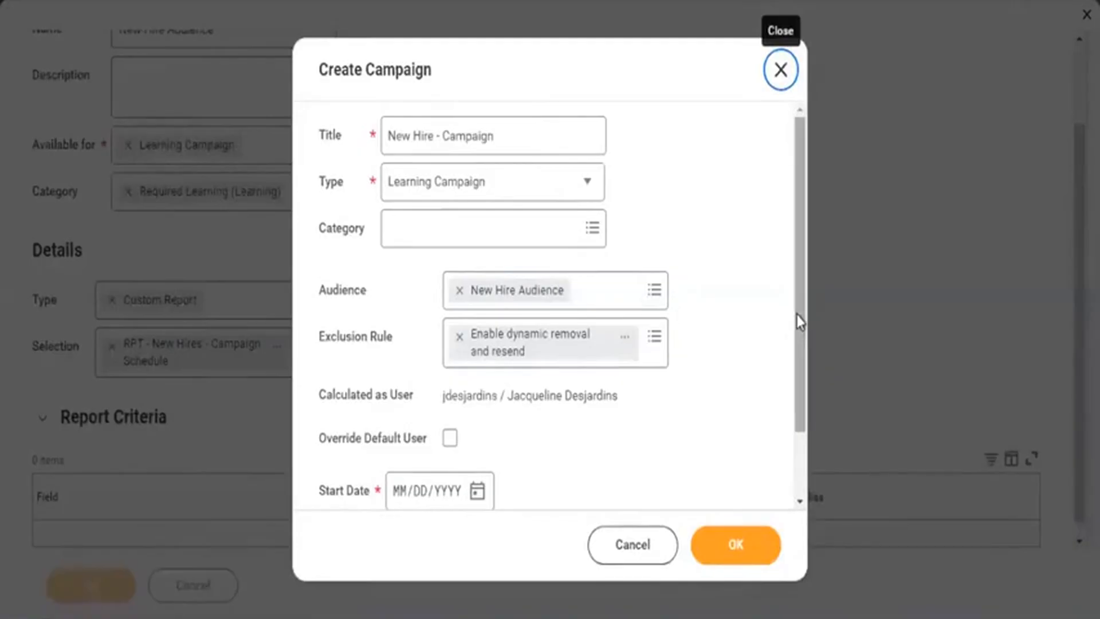
Set the campaign's start date to 03/20/2024 and try to submit the campaign.
left_click_drag(800, 321, 788, 474)
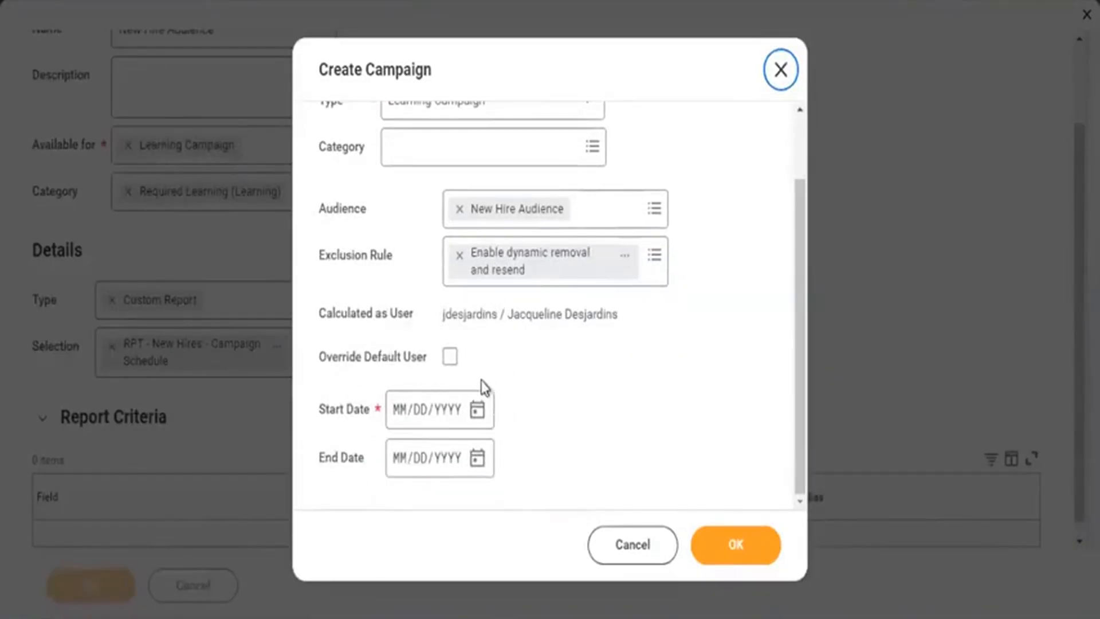
left_click(475, 410)
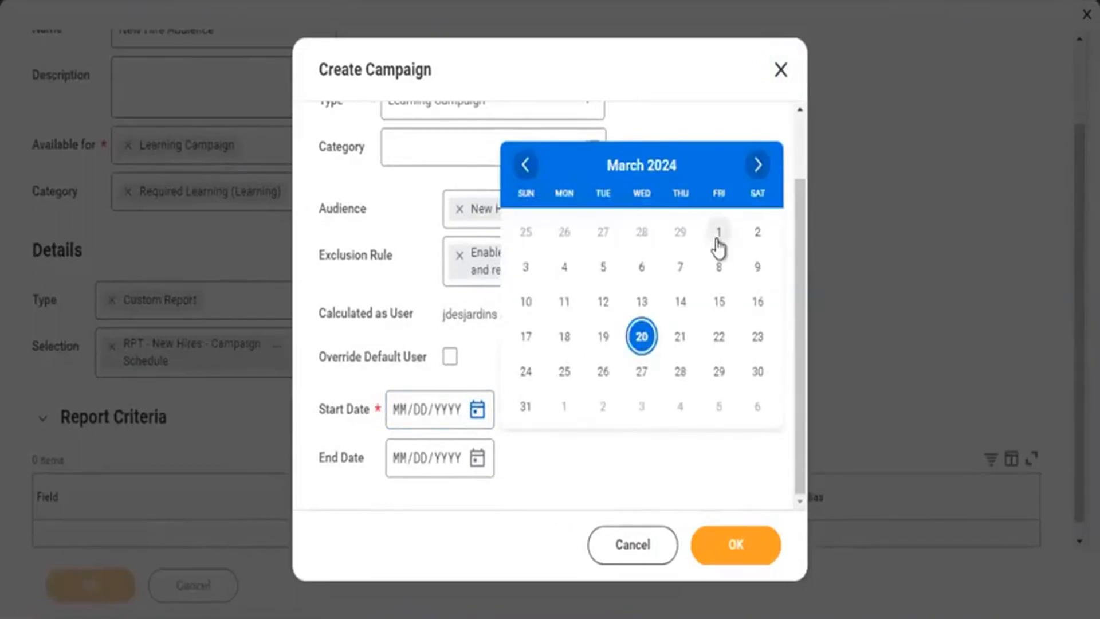
left_click(719, 233)
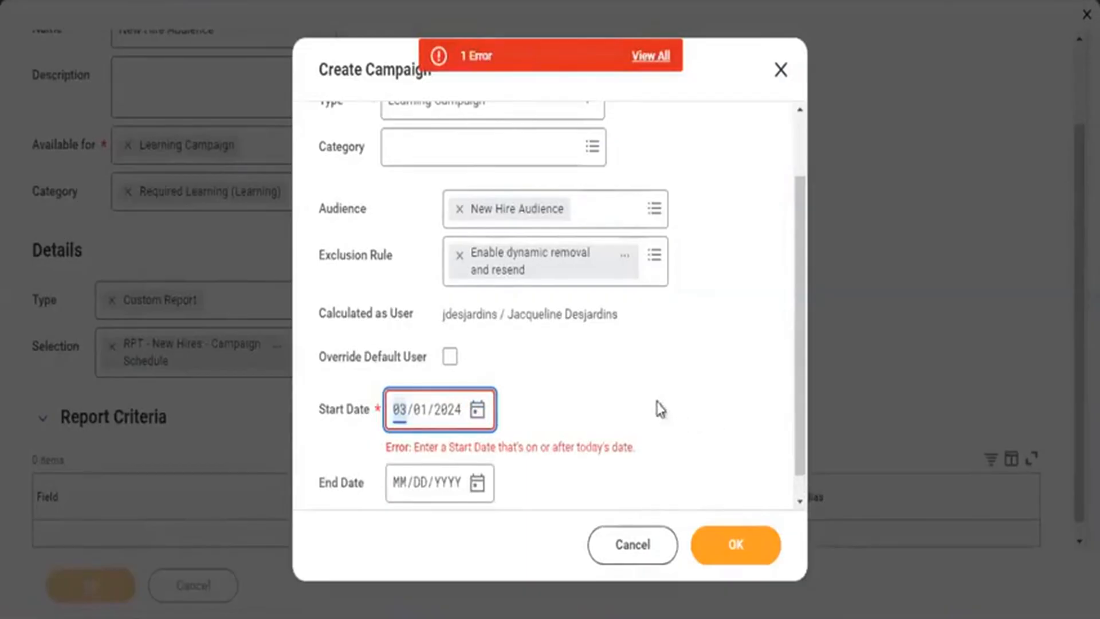
left_click(479, 411)
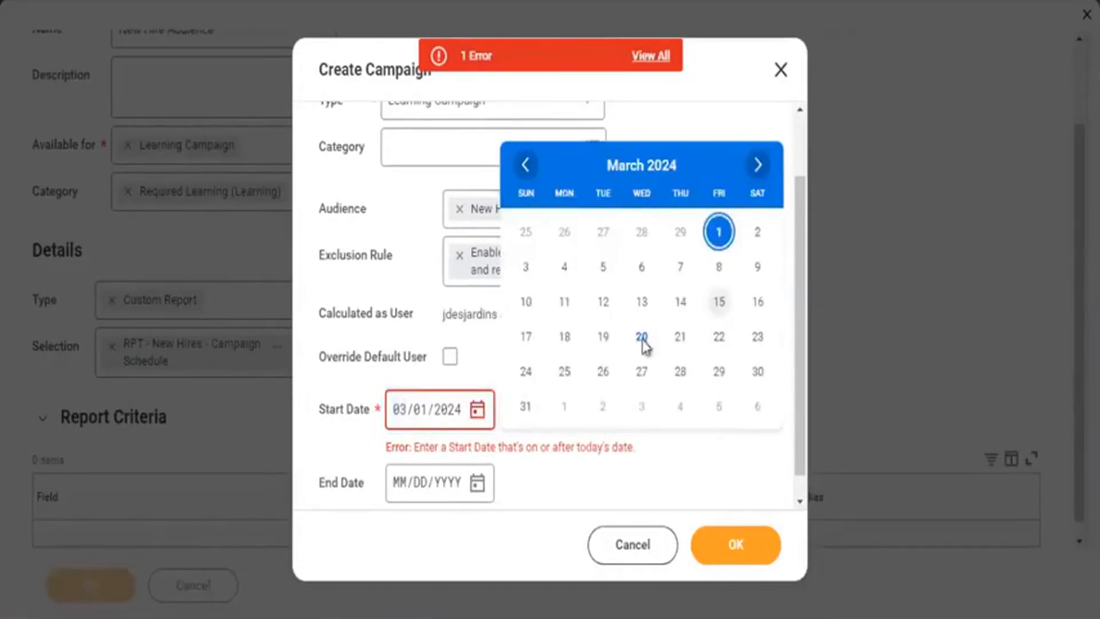
left_click(641, 338)
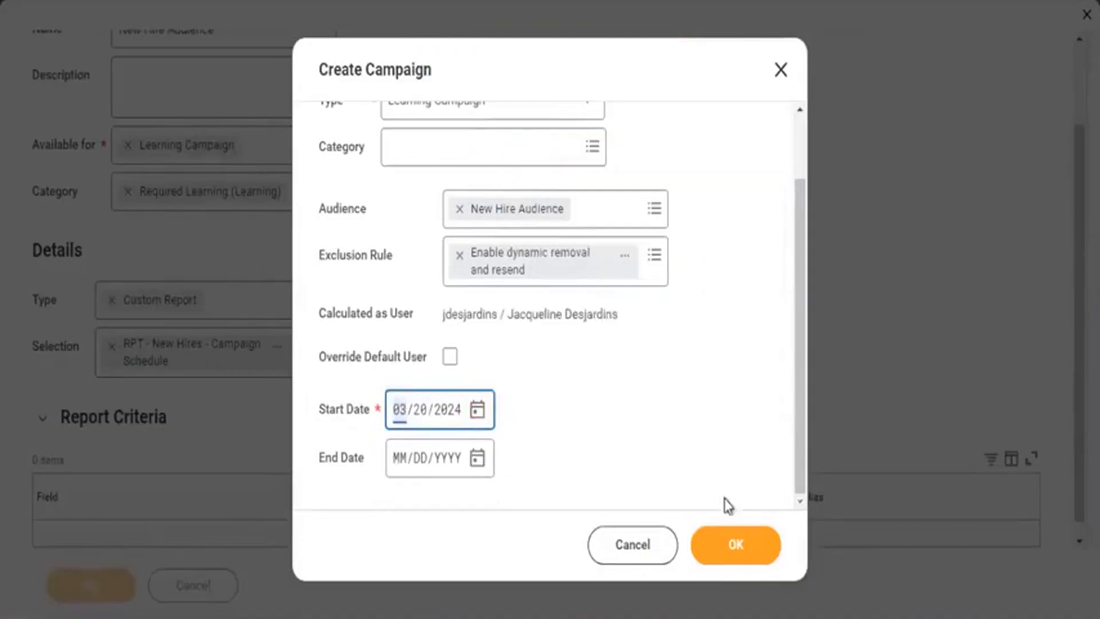
left_click(736, 547)
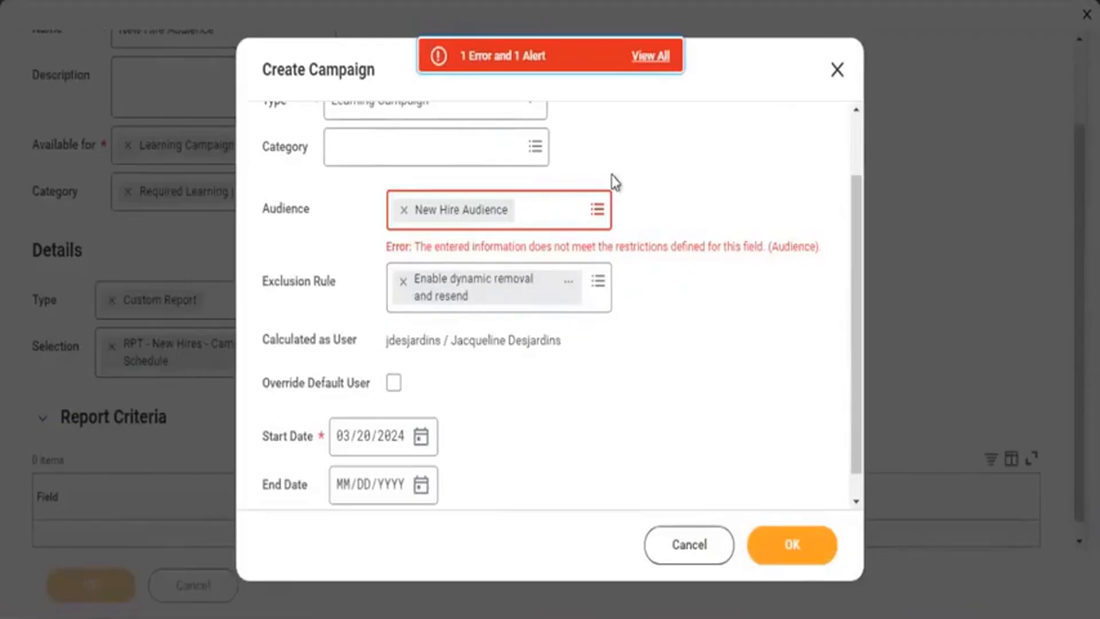
Check which audiences of the Custom Report type are available for the campaign.
left_click(597, 209)
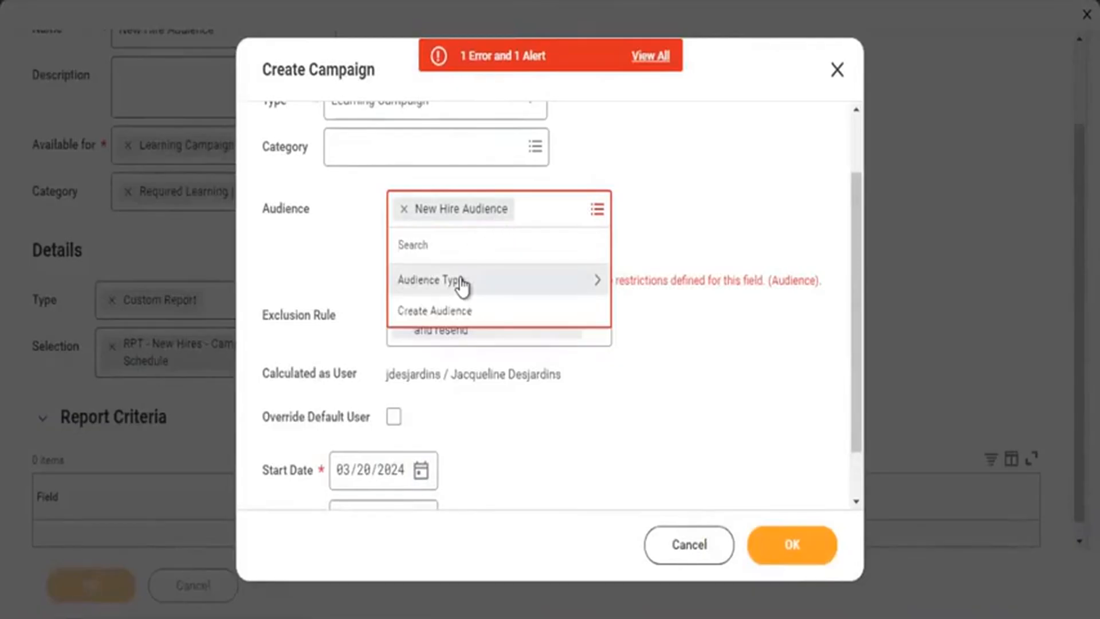
left_click(462, 282)
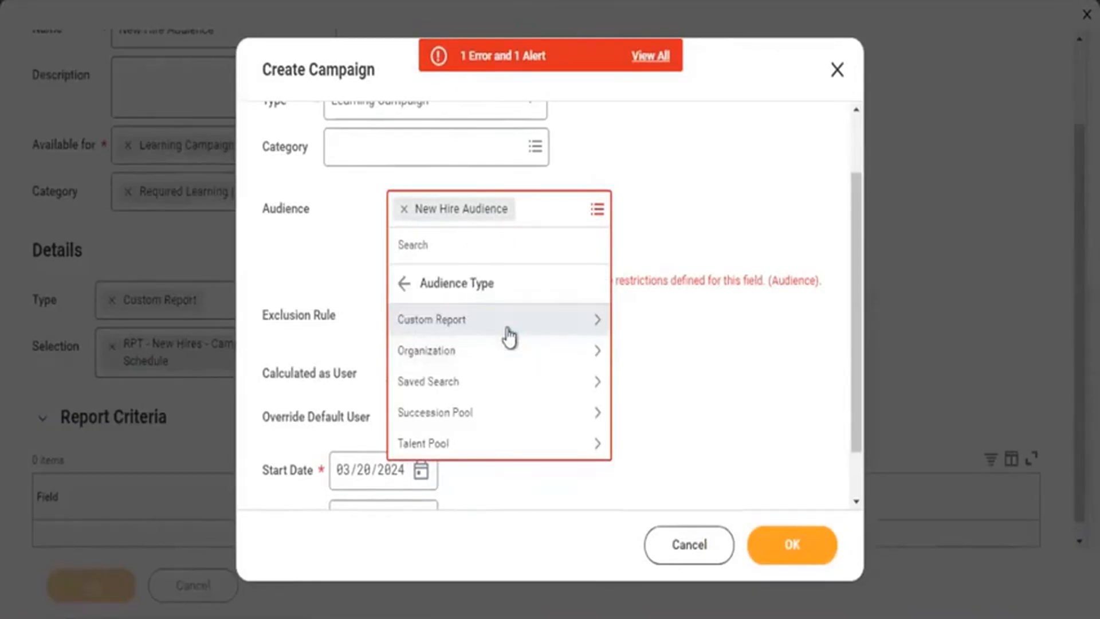
left_click(510, 337)
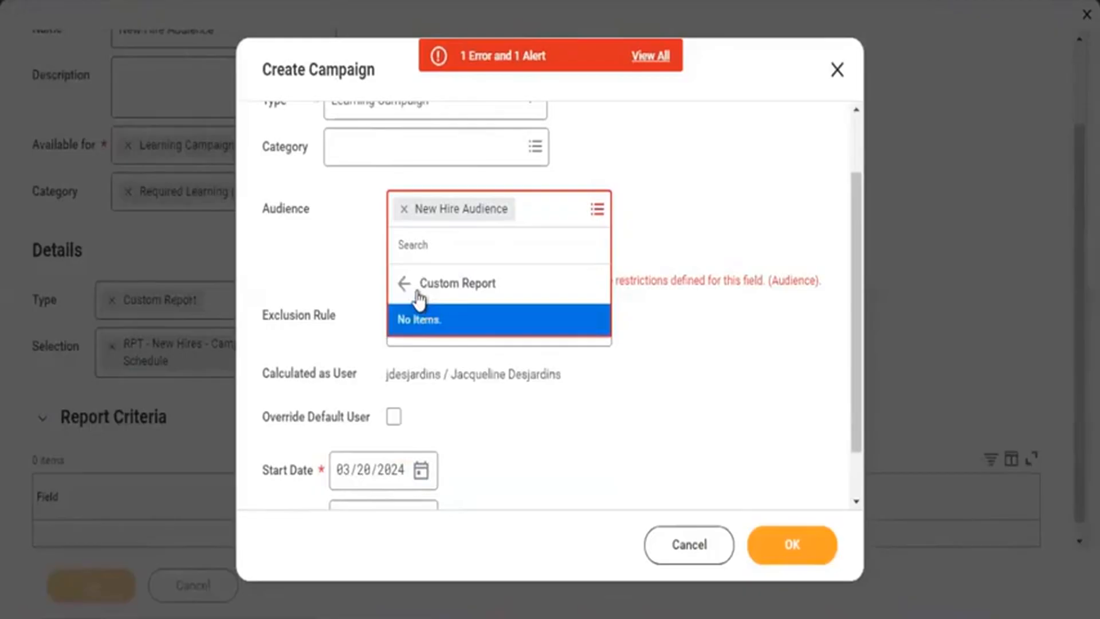
left_click(416, 290)
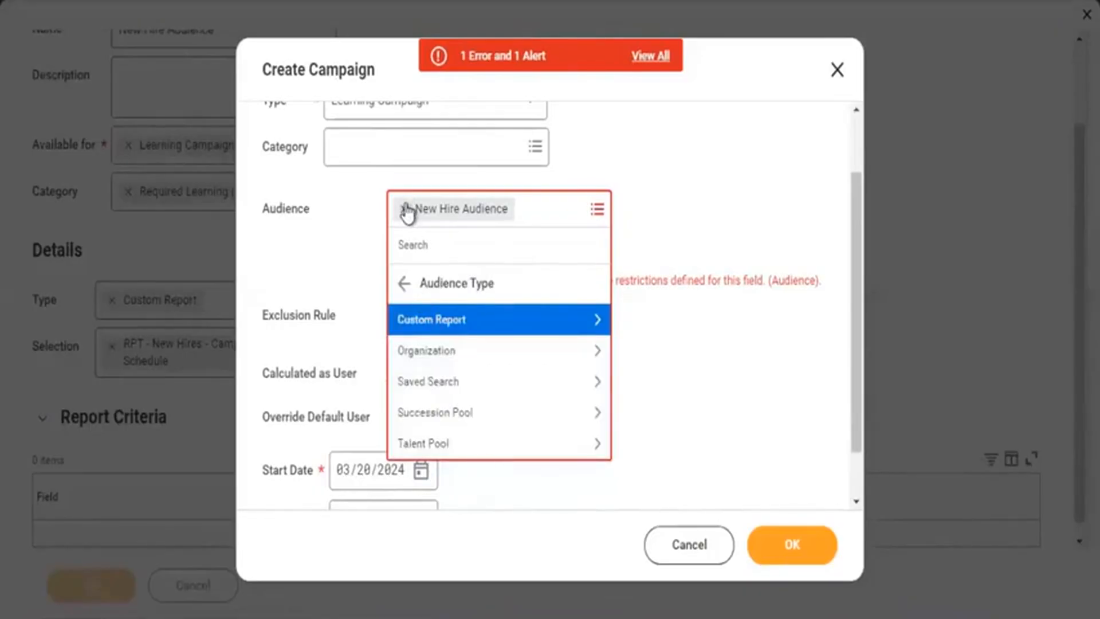
Remove New Hire Audience from the campaign and search the available audiences for "New Hire Aud".
left_click(406, 209)
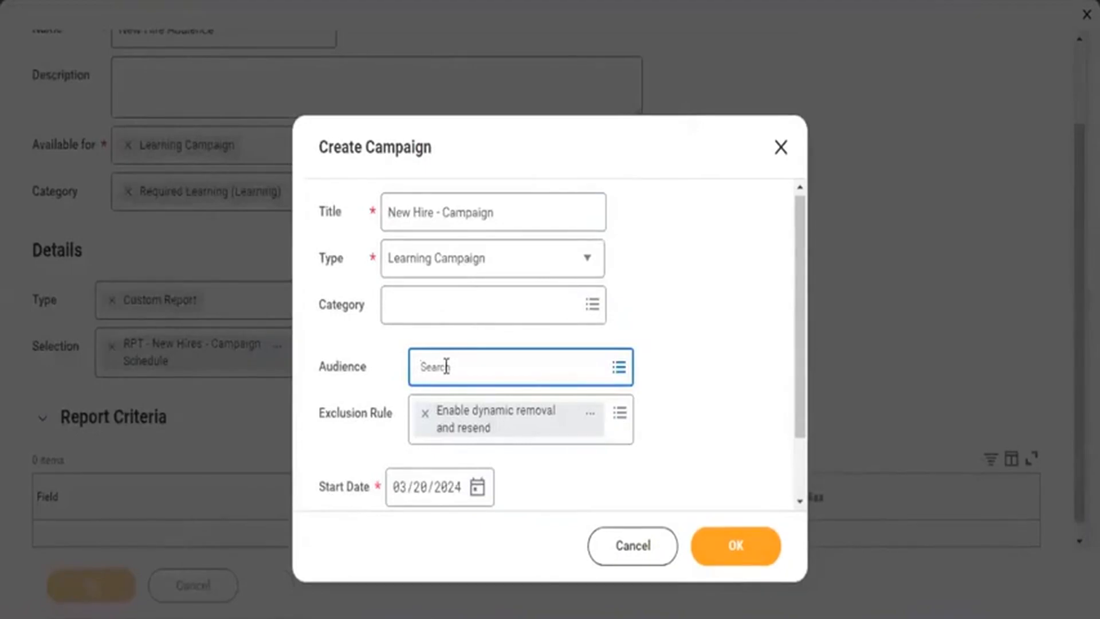
type("New eHir")
key("Return")
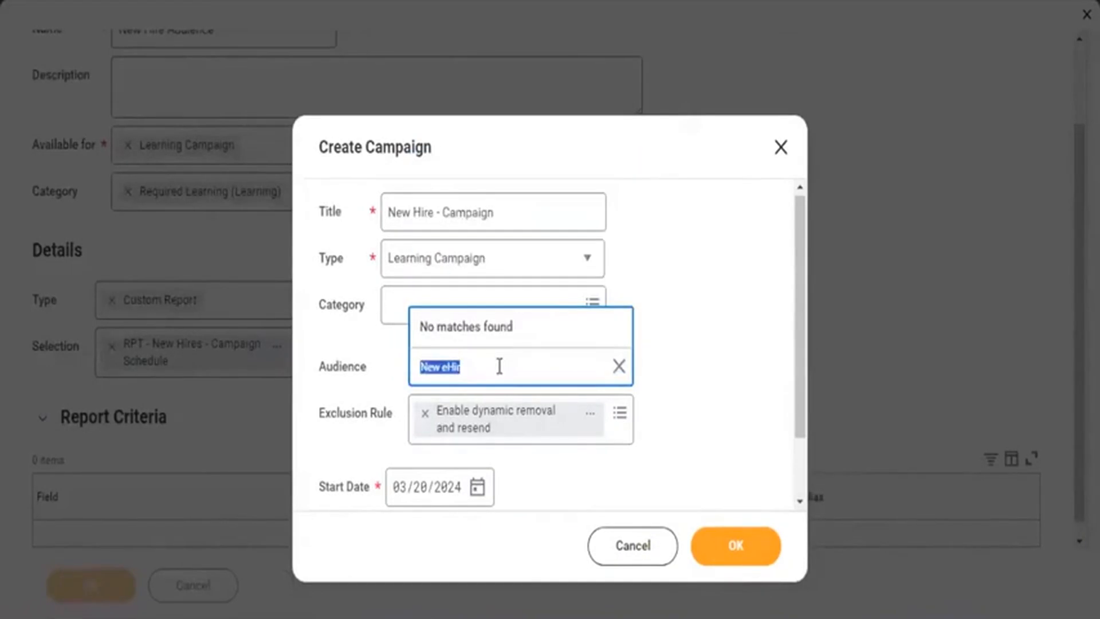
left_click(499, 366)
key("BackSpace")
key("BackSpace")
key("BackSpace")
type("Hire Aud")
key("Return")
left_click(619, 367)
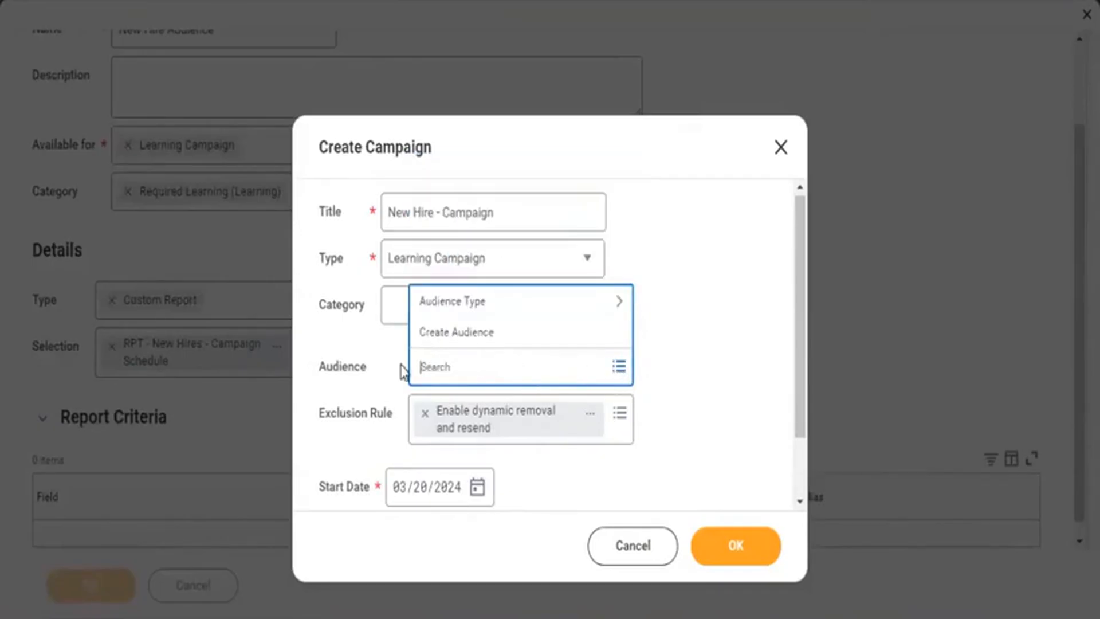
left_click(388, 353)
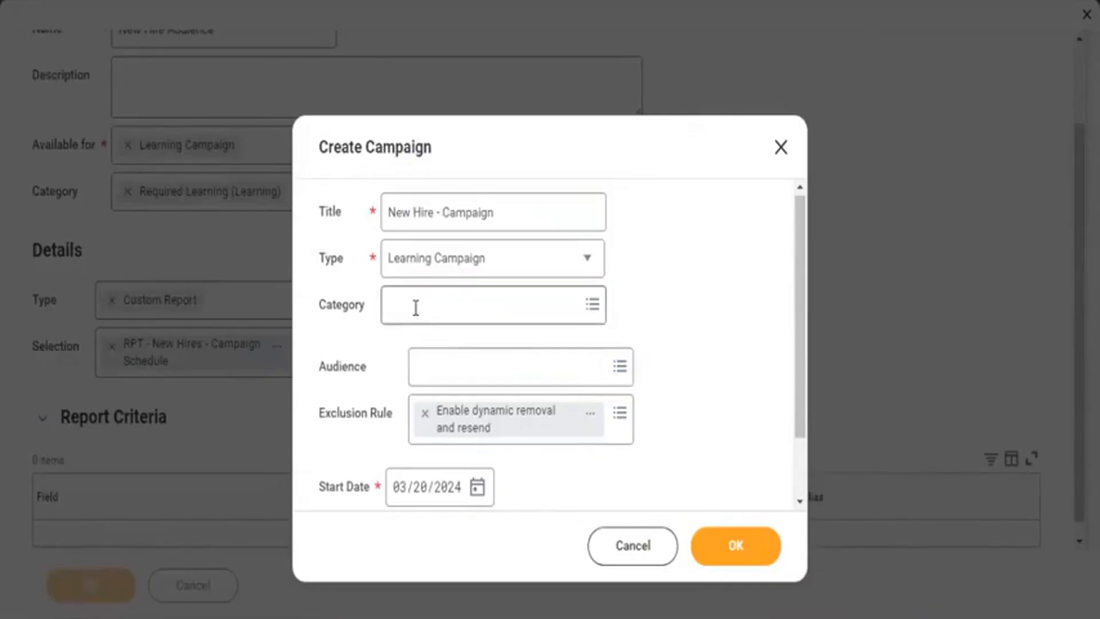
Set the campaign's category to Required Learning (Learning).
left_click(414, 306)
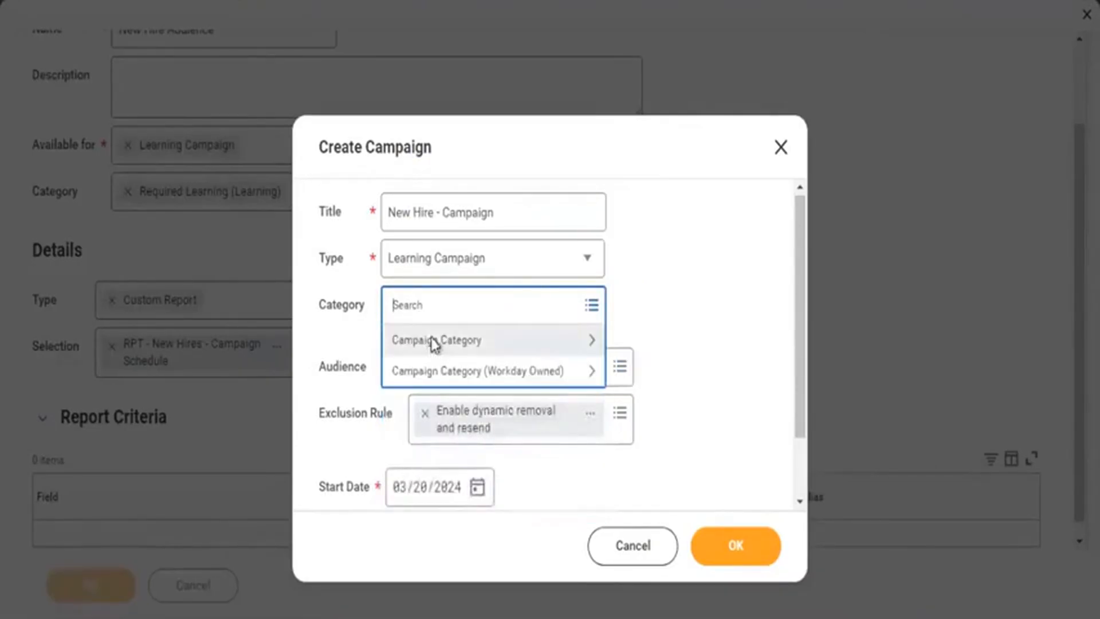
left_click(432, 343)
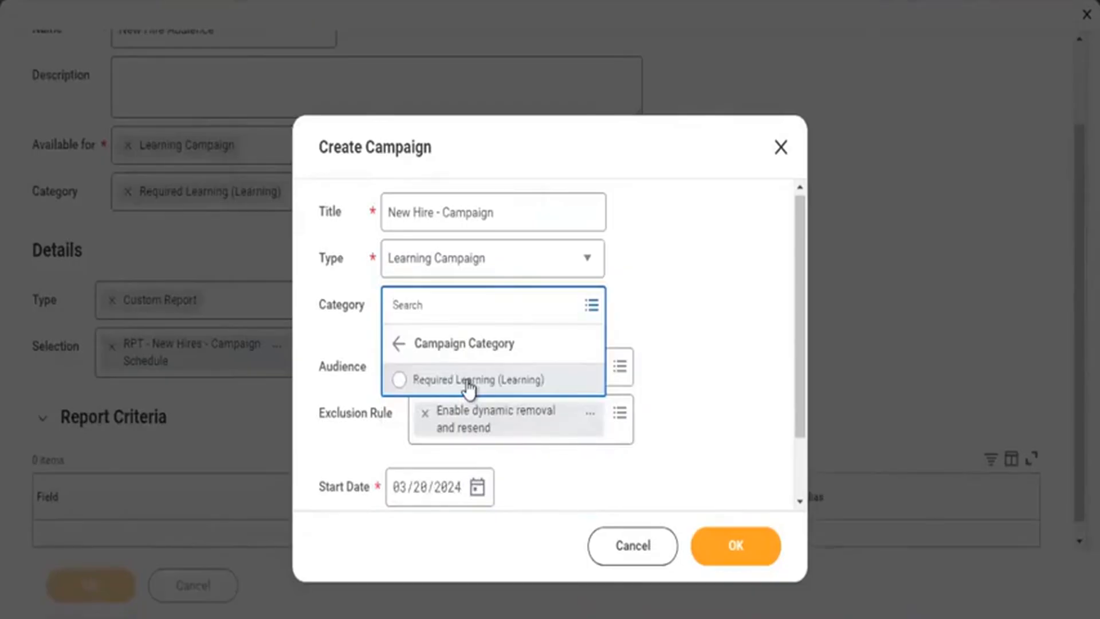
left_click(469, 381)
Set the campaign's audience to New Hire Audience of the Custom Report type and confirm the campaign's details.
left_click(466, 363)
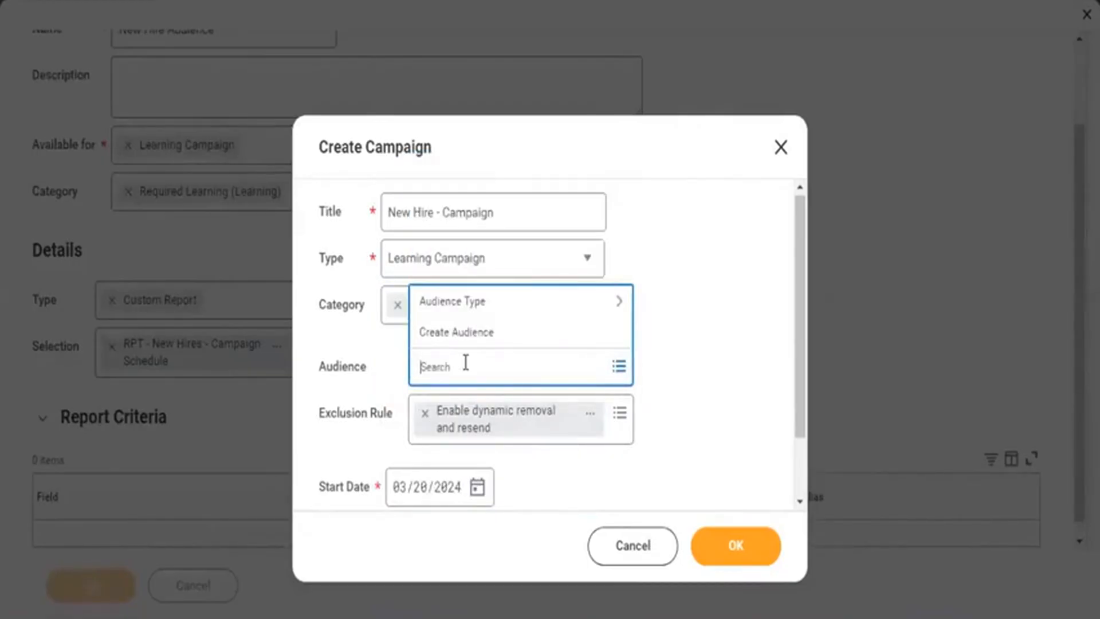
left_click(466, 363)
type("new hire")
key("Return")
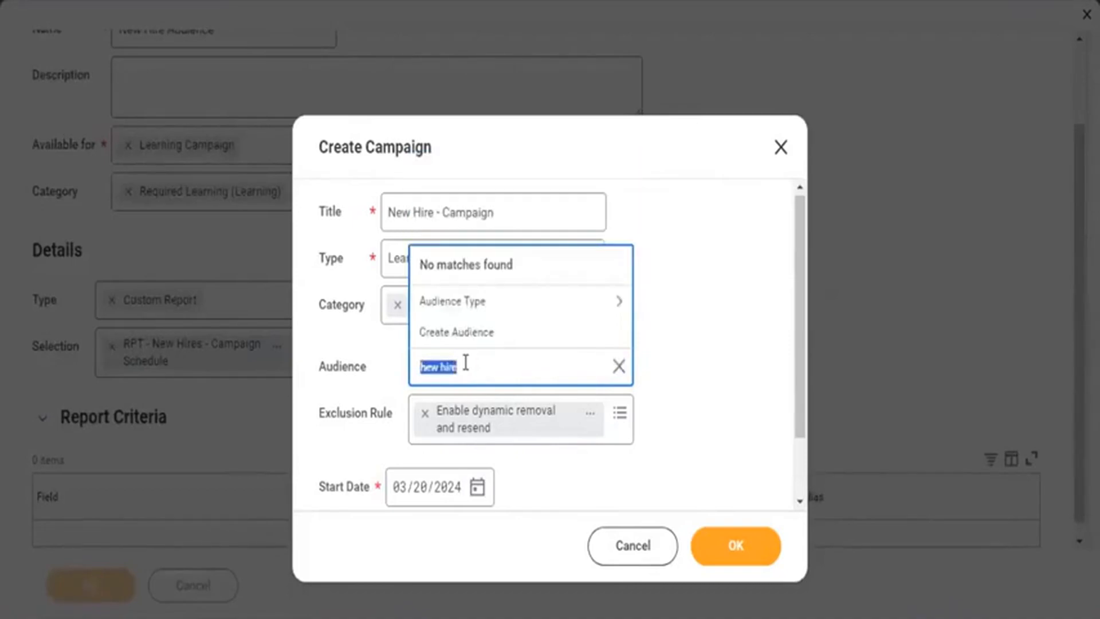
left_click(467, 304)
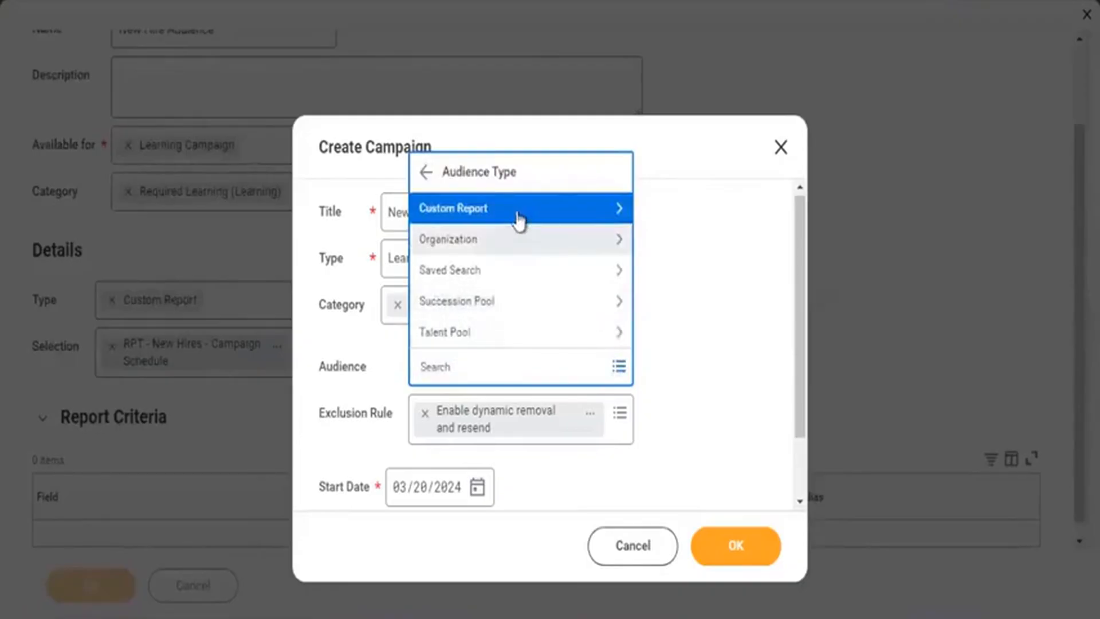
left_click(449, 209)
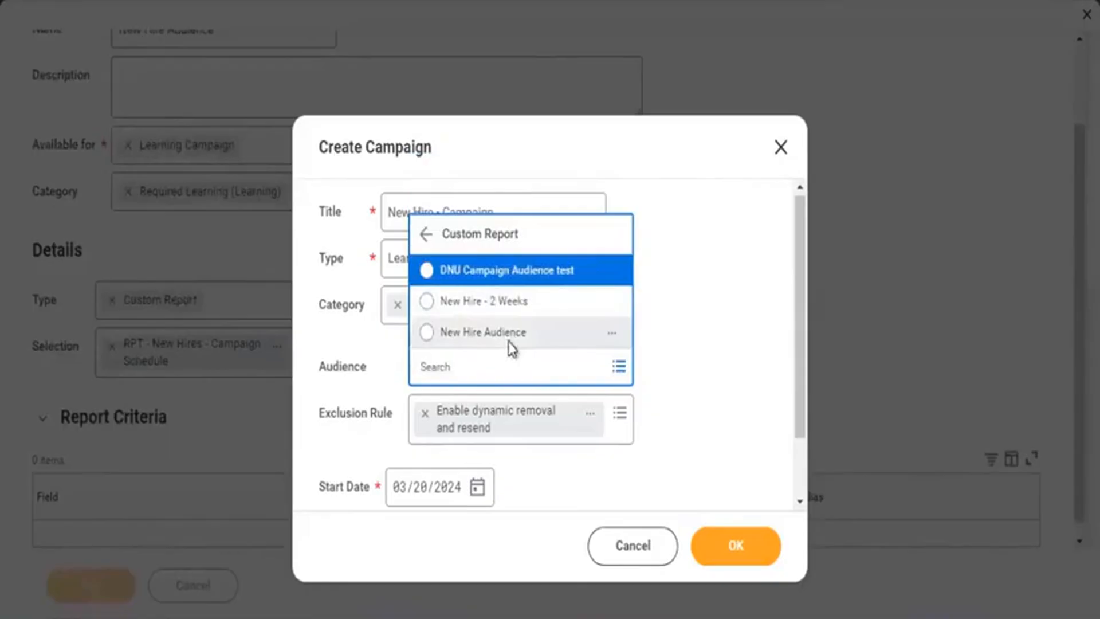
left_click(511, 346)
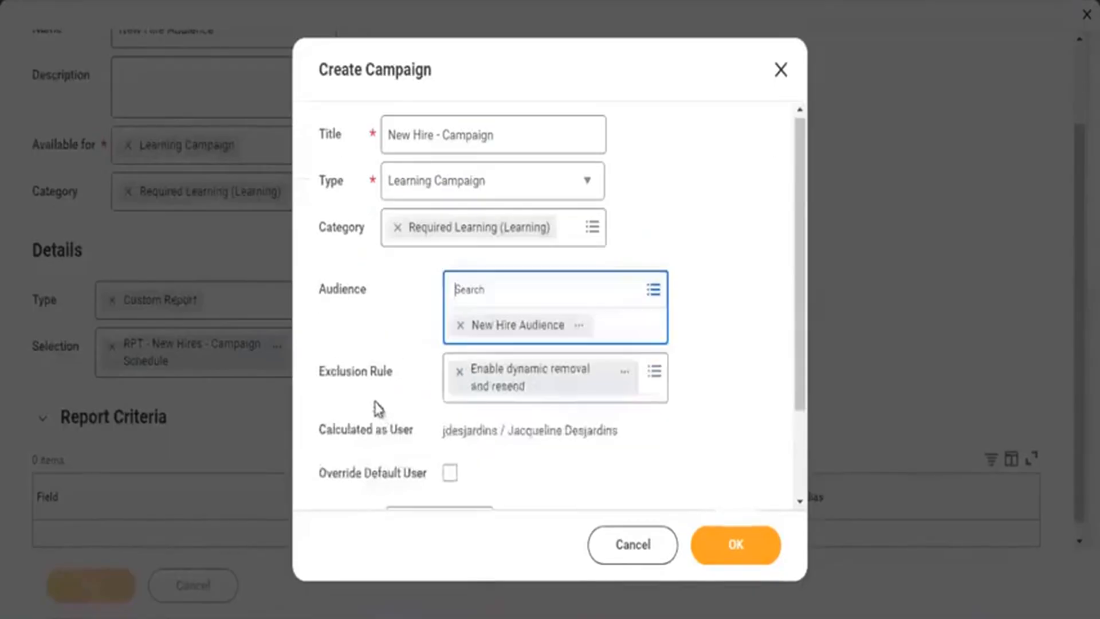
left_click(381, 332)
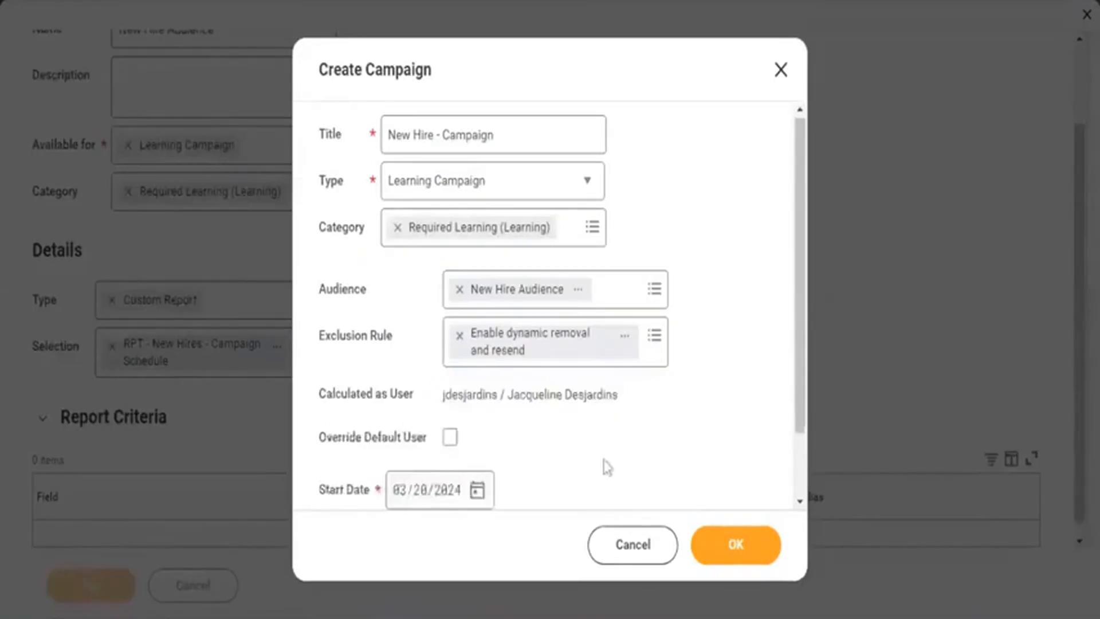
left_click(731, 556)
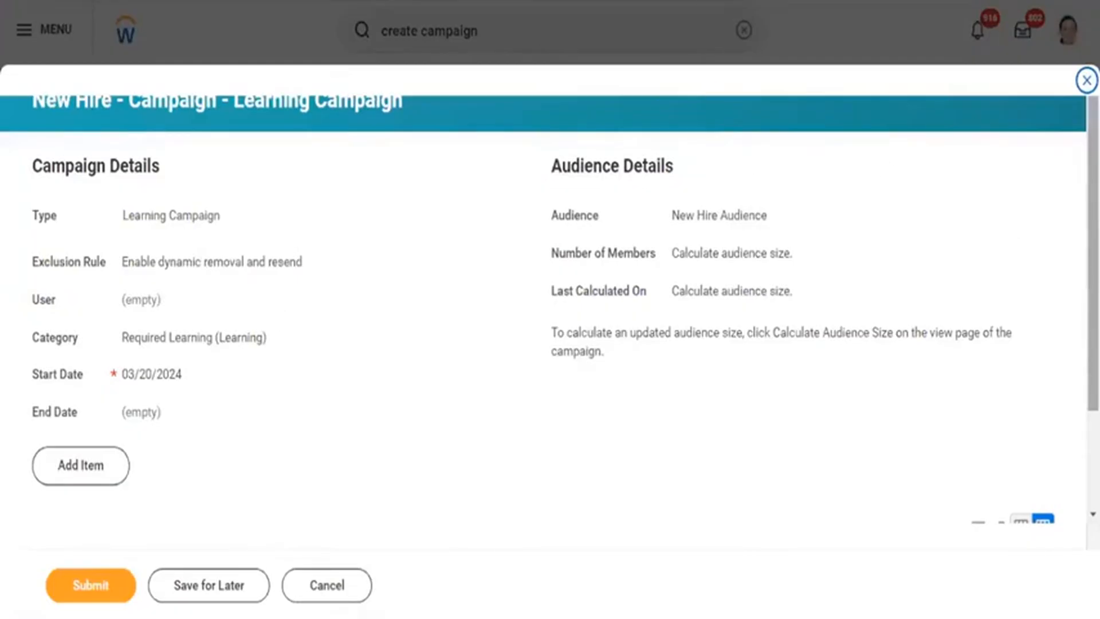
Add a campaign item titled New Hire Campaign with the content type Learning Course.
scroll(550, 309, "down", 2)
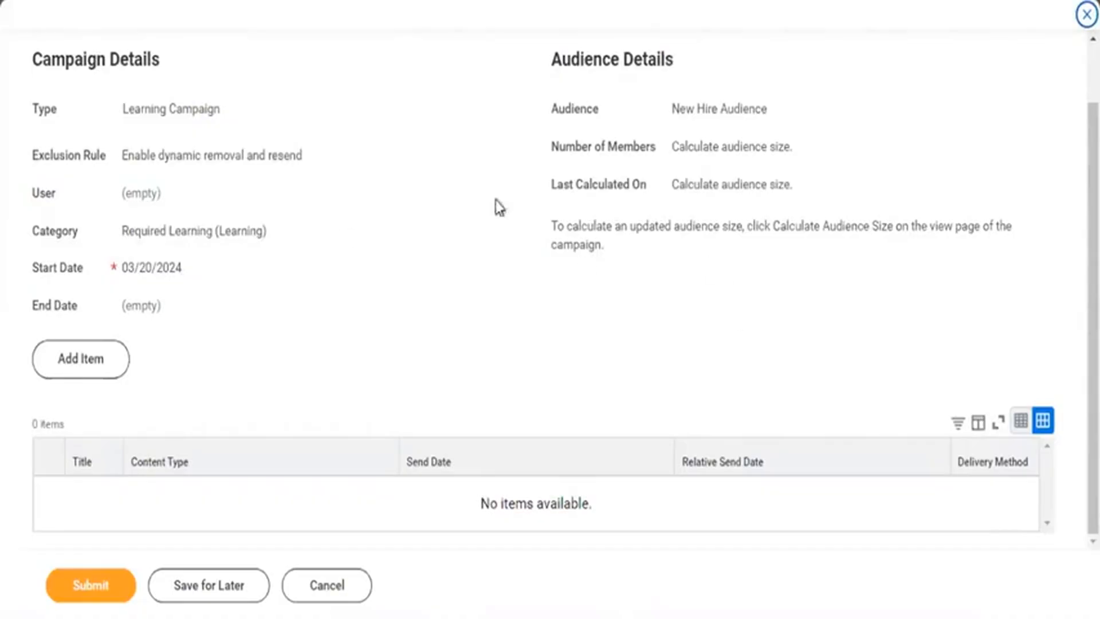
left_click(101, 369)
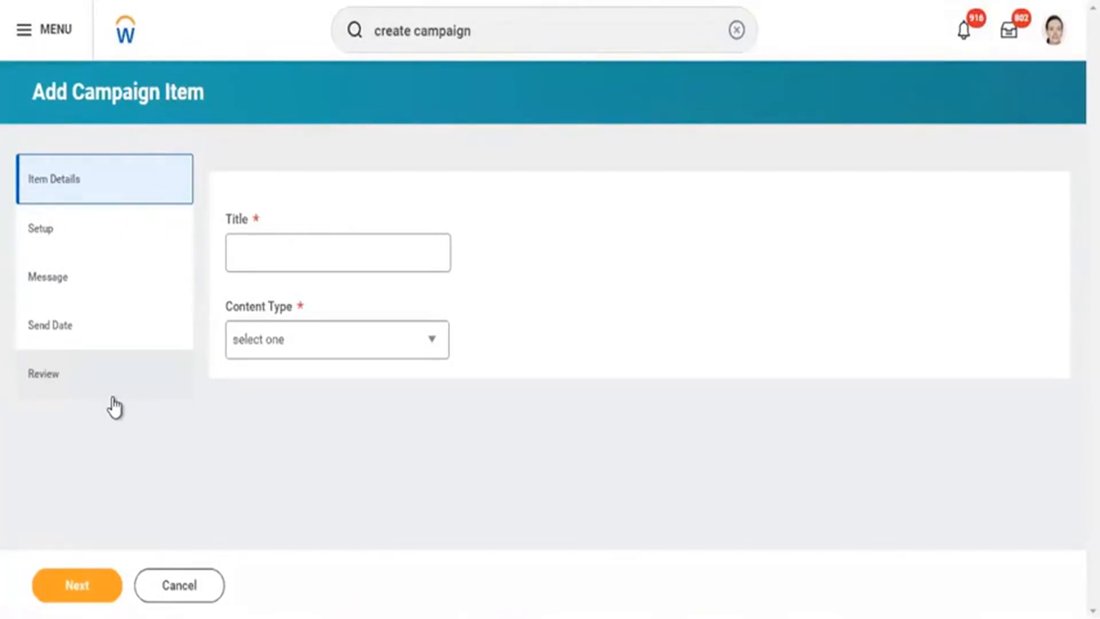
left_click(282, 247)
type("New")
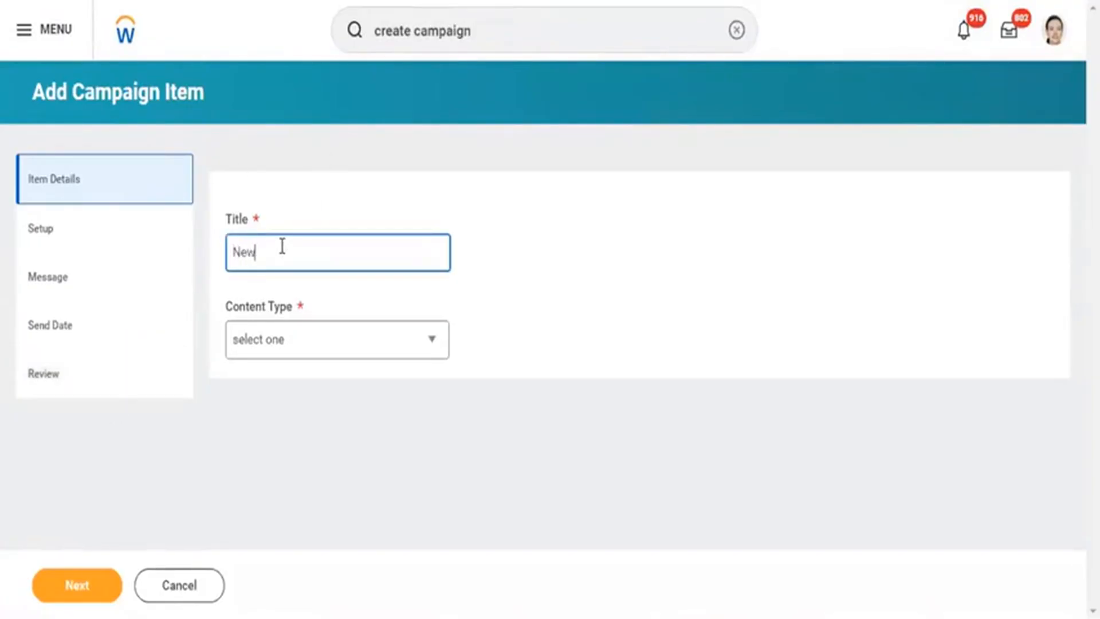
type(" Hire Campaign")
left_click(287, 352)
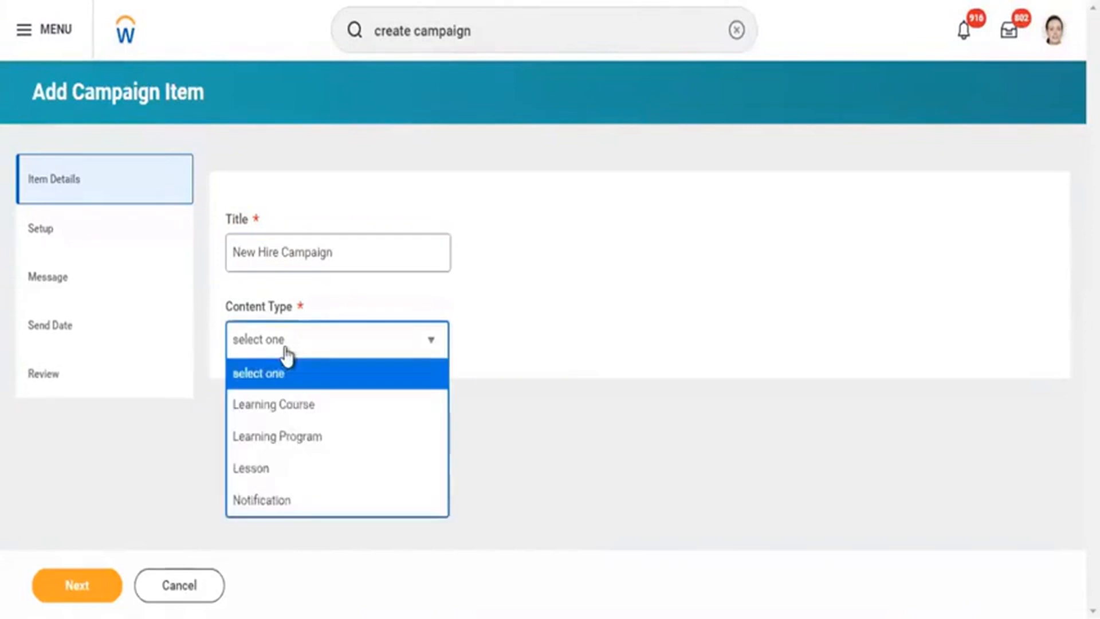
left_click(291, 404)
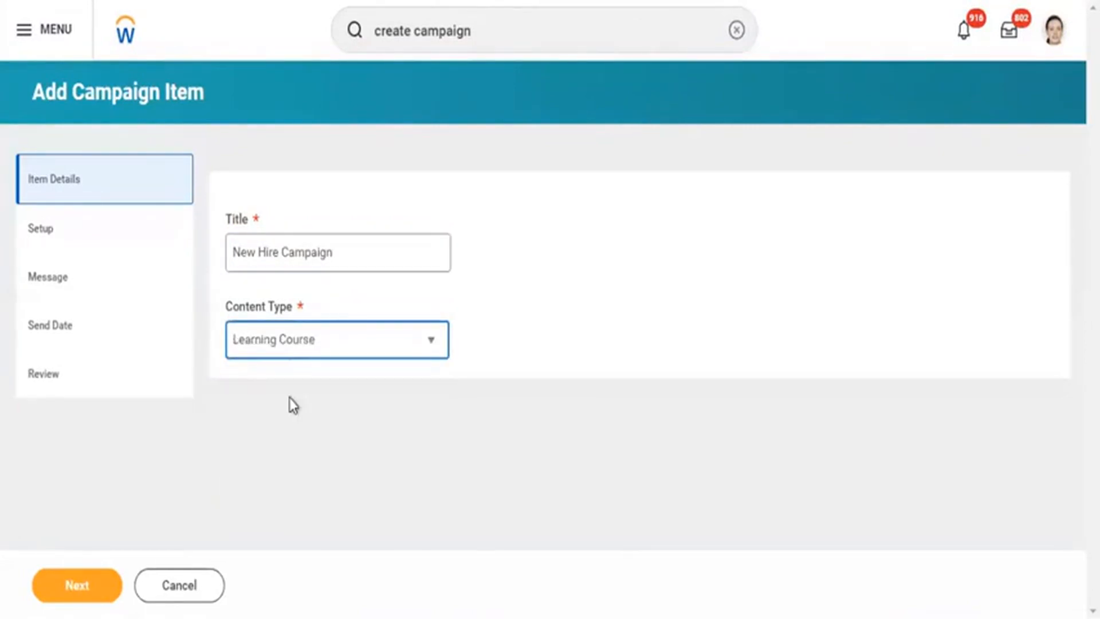
left_click(296, 427)
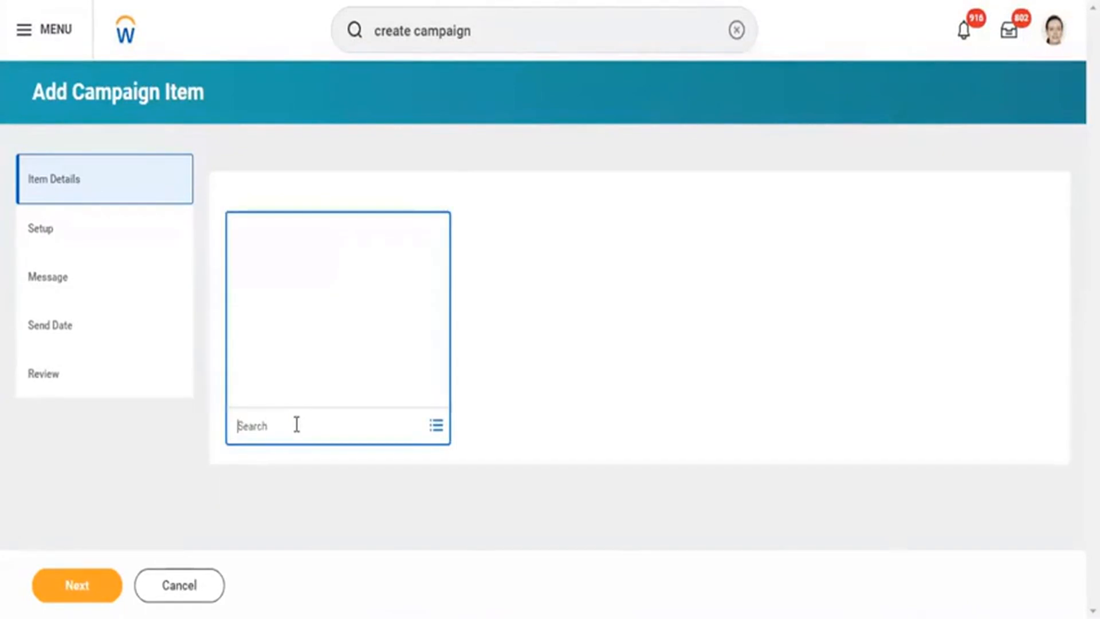
type("New")
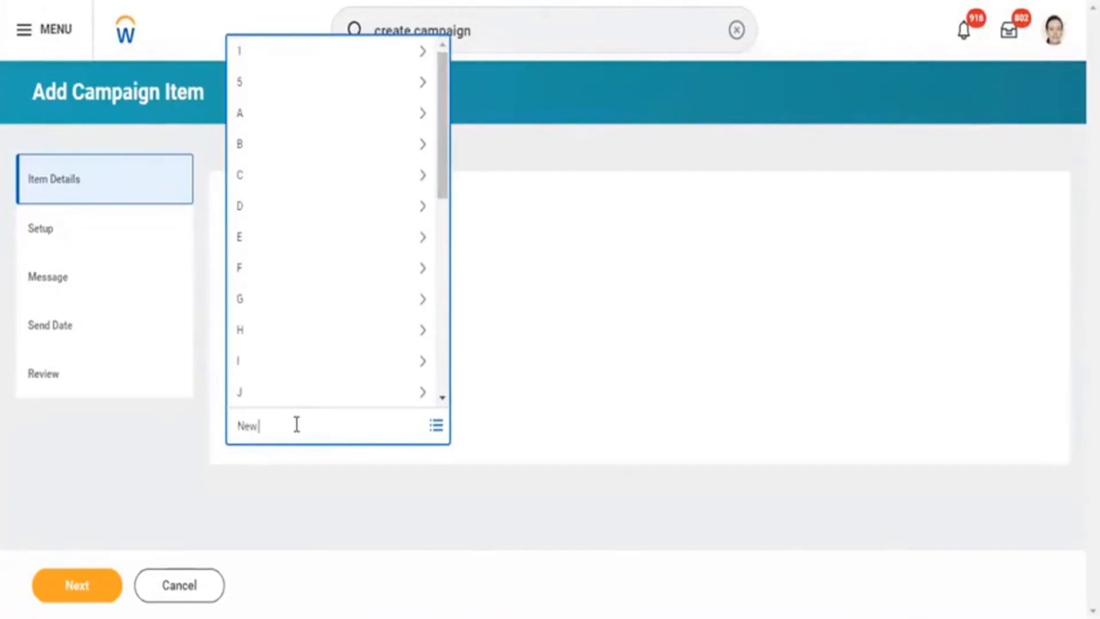
type(" hire")
key("Return")
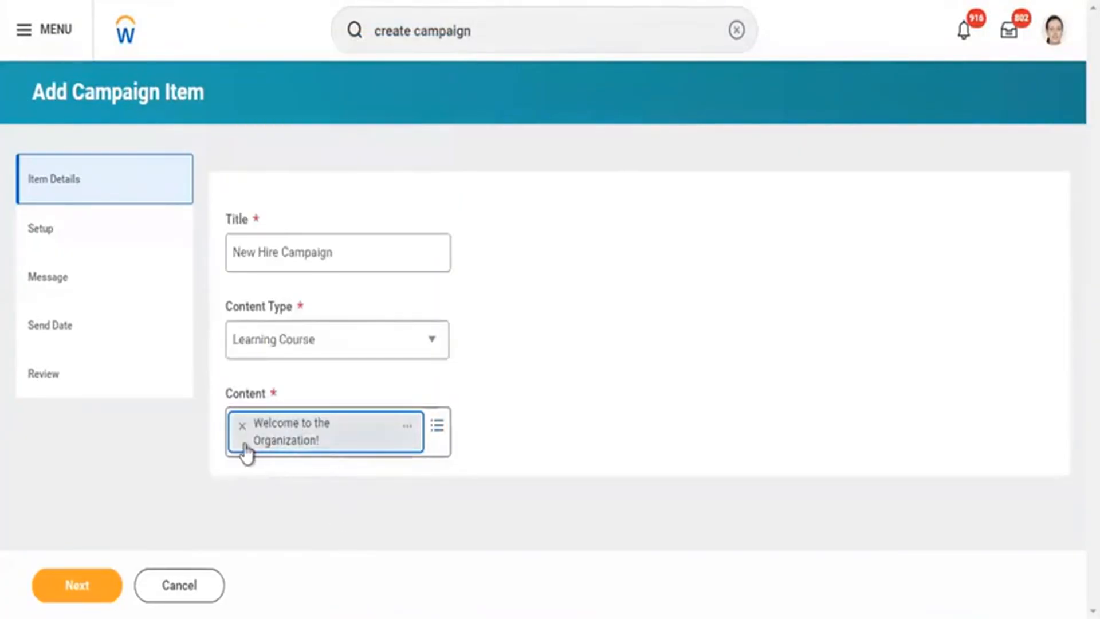
left_click(242, 426)
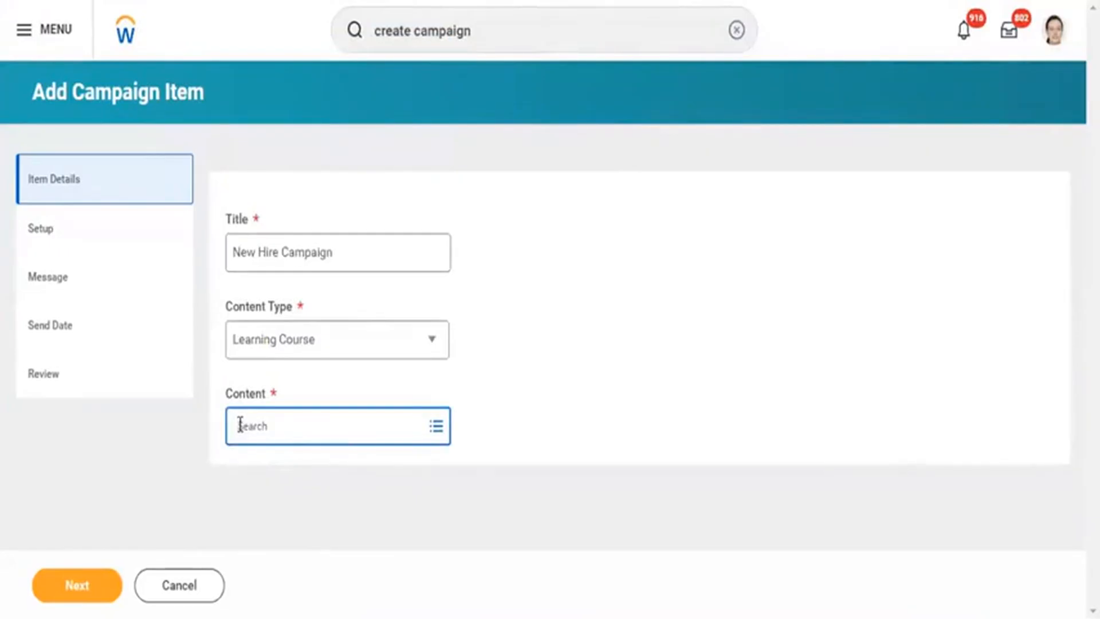
Search the learning courses for "Legal" and choose Employee Legal and Ethics Training as the item's content.
type("learning")
key("Return")
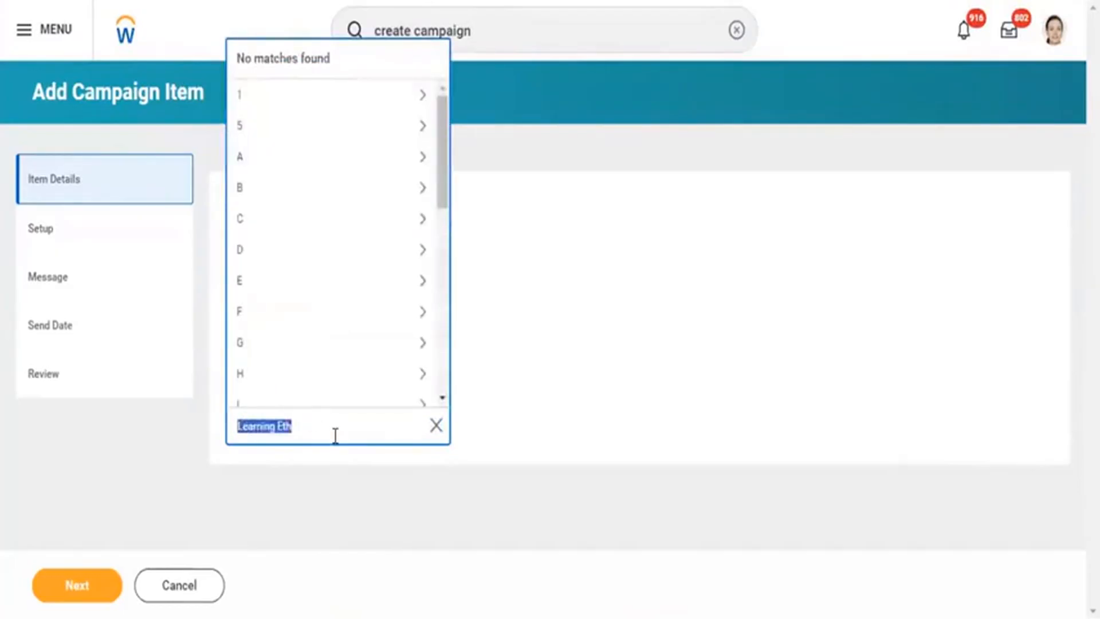
left_click(336, 436)
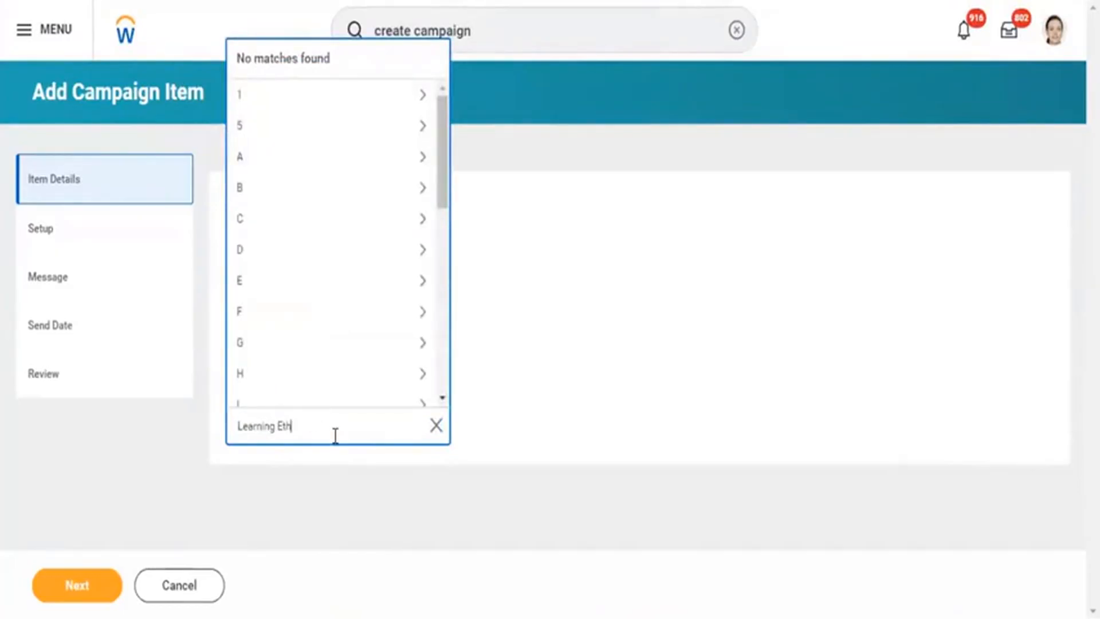
key("BackSpace")
key("BackSpace")
key("BackSpace")
key("BackSpace")
key("BackSpace")
key("BackSpace")
key("BackSpace")
key("BackSpace")
key("BackSpace")
key("BackSpace")
key("BackSpace")
type("gal")
key("Return")
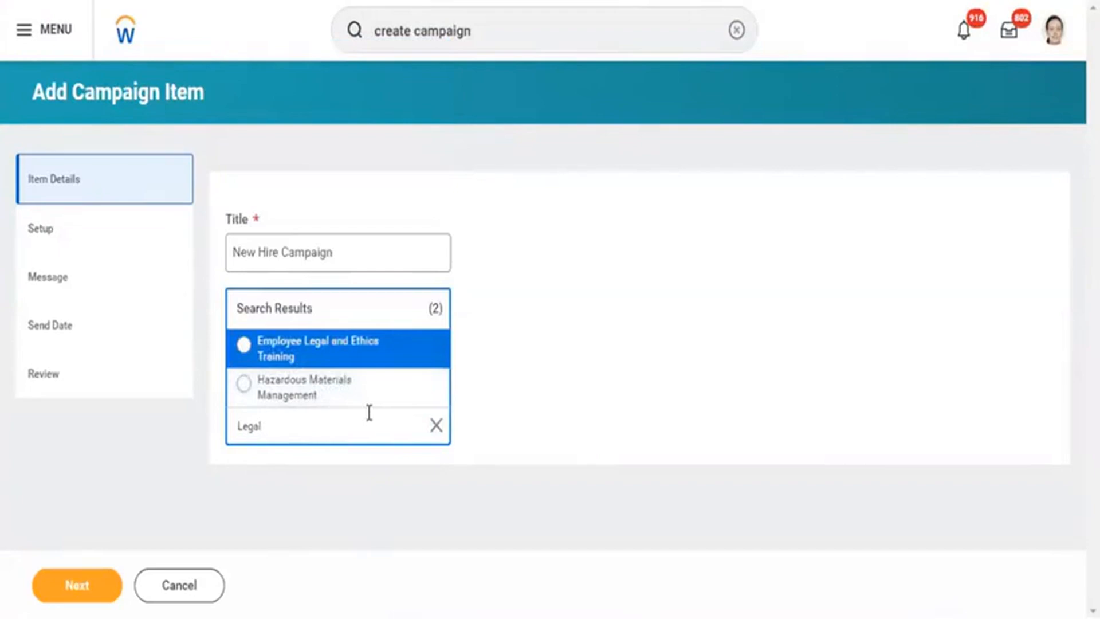
left_click(315, 362)
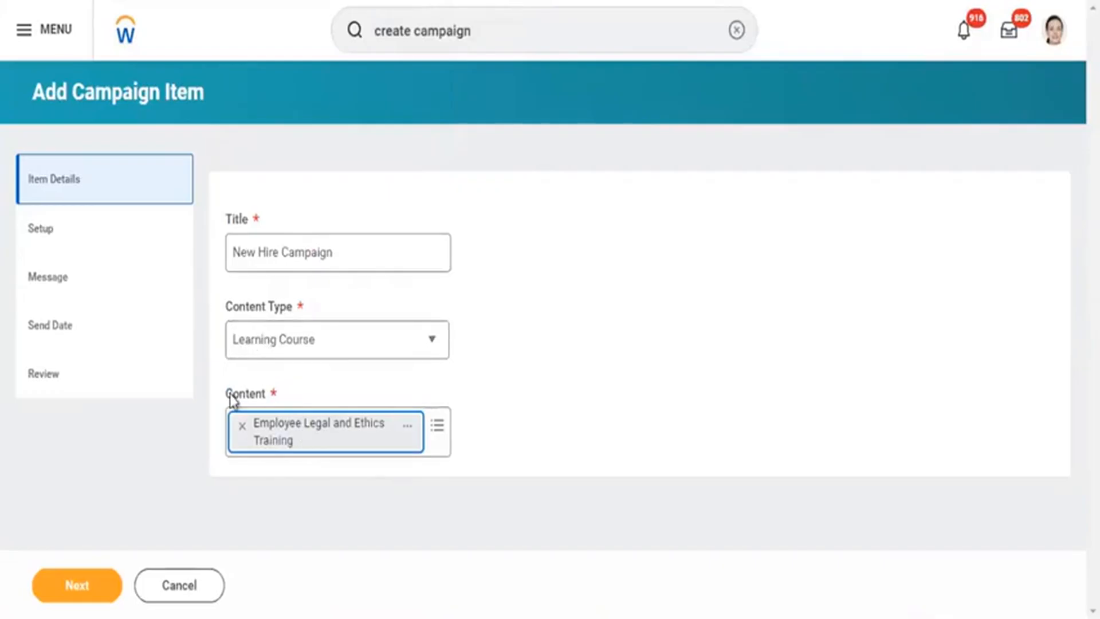
Check the item's channels and set the email message's From Display Name to Learning Team and Reply To to Learning Content.
left_click(106, 232)
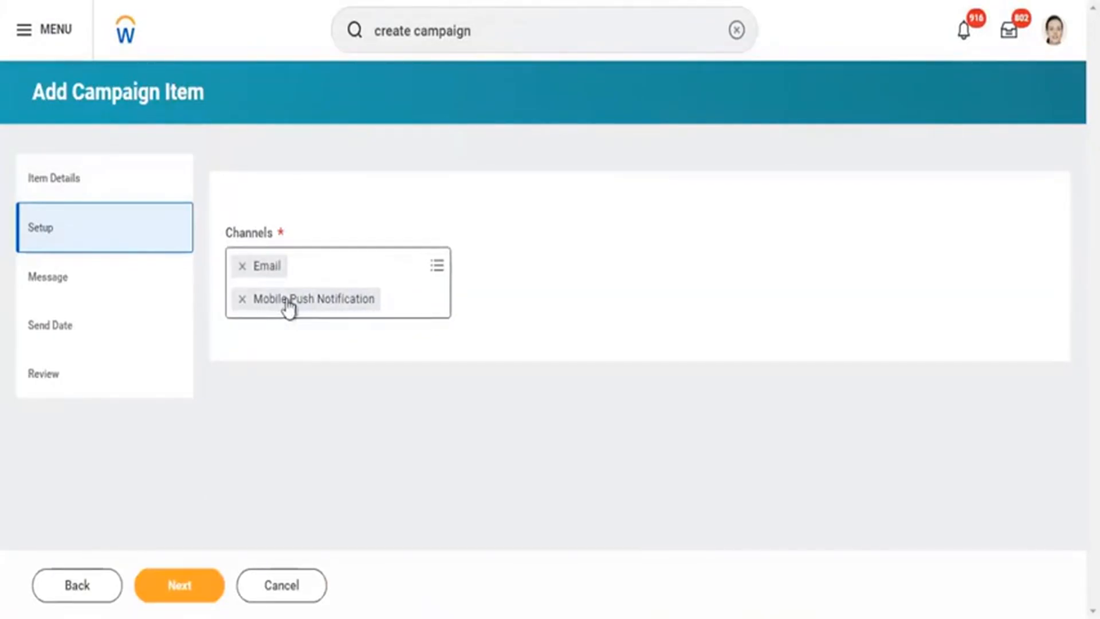
left_click(108, 291)
type("L")
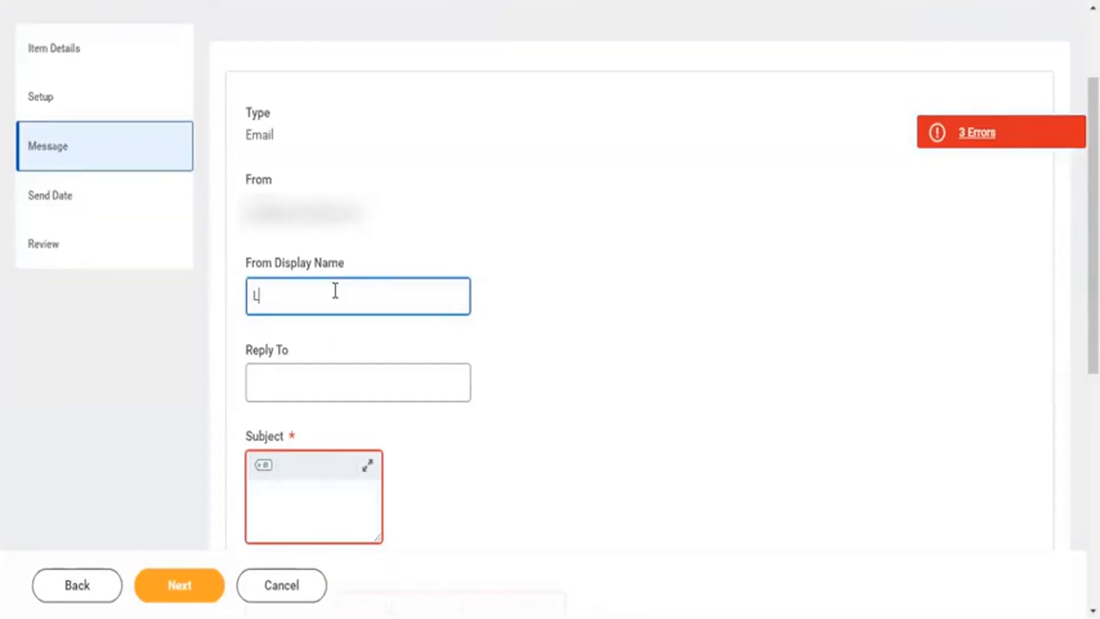
type("earning Team")
left_click(291, 394)
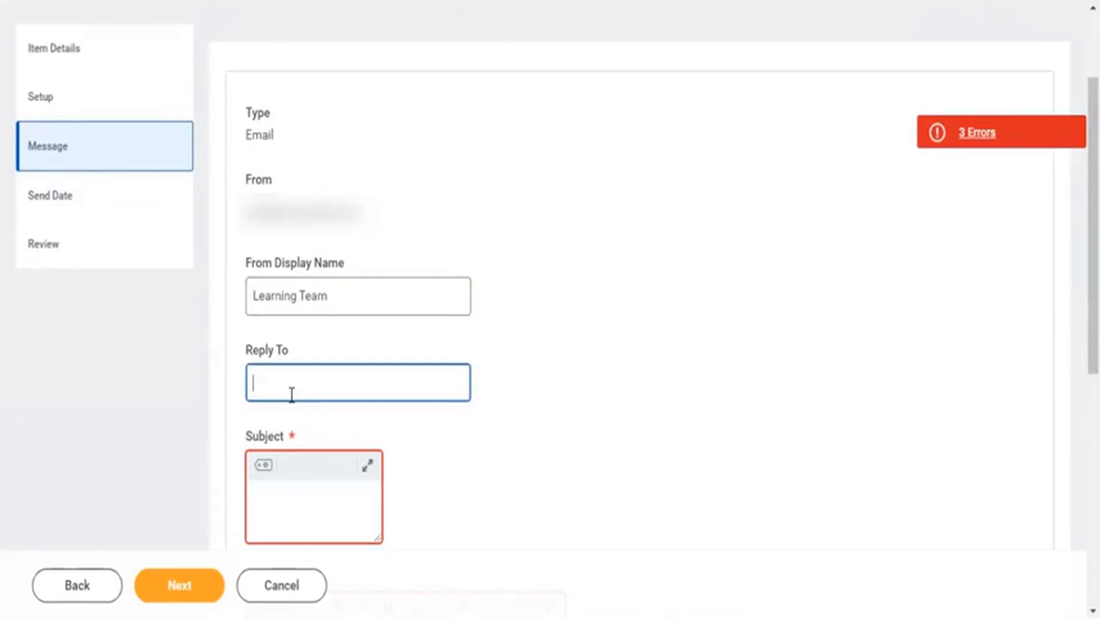
type("Learning Content")
Enter the email subject "Please complete your New Hire Onboarding Course".
left_click(290, 490)
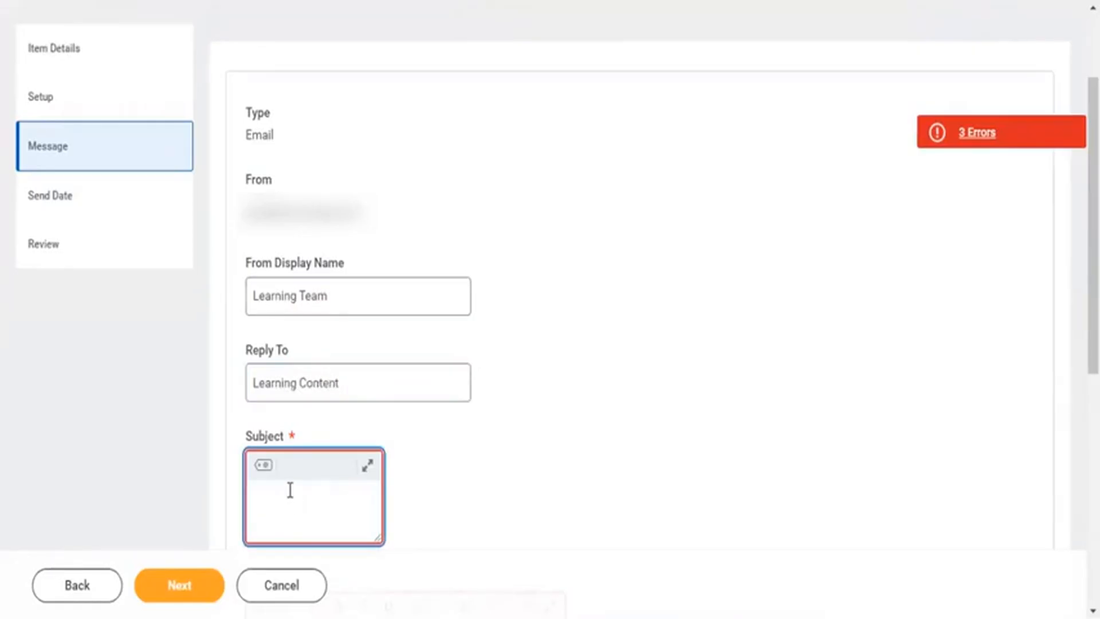
type("Please")
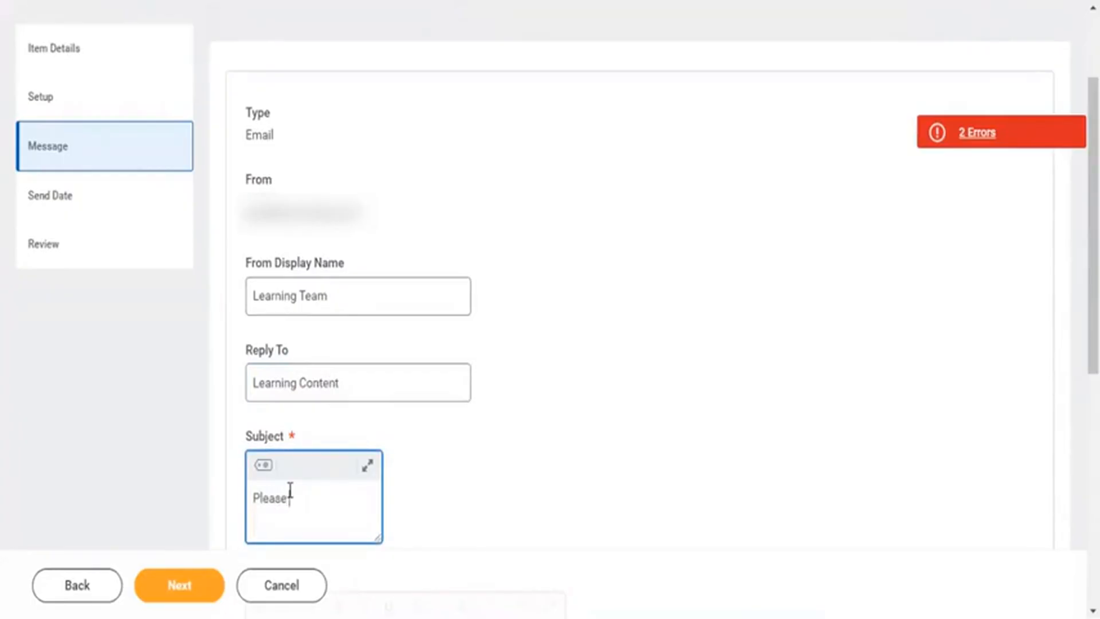
type(" complete your New Hire")
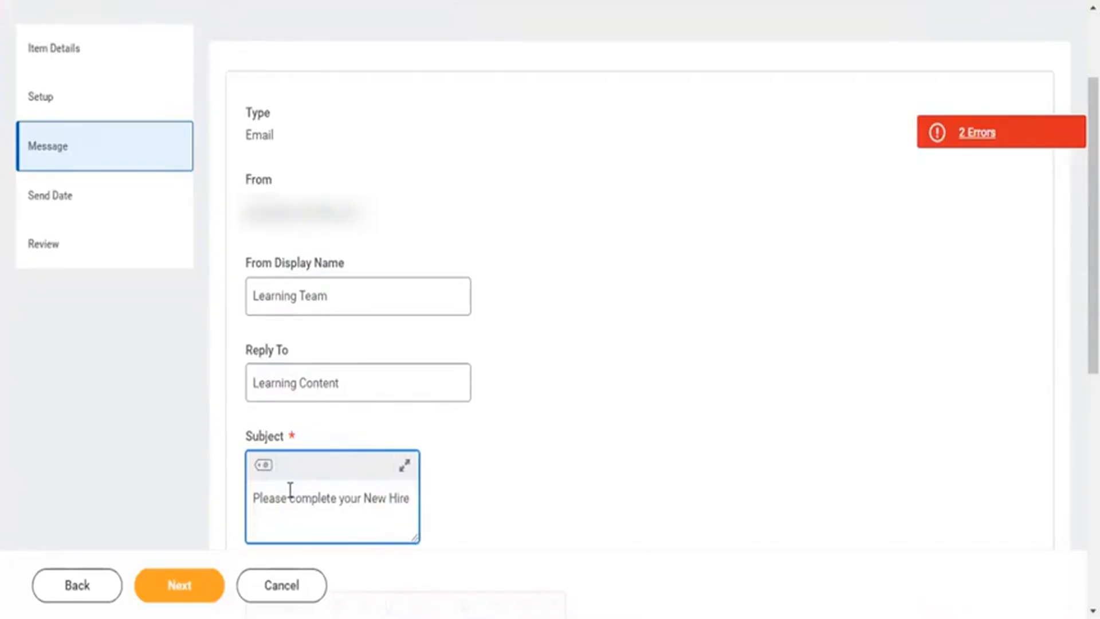
type(" Onbo")
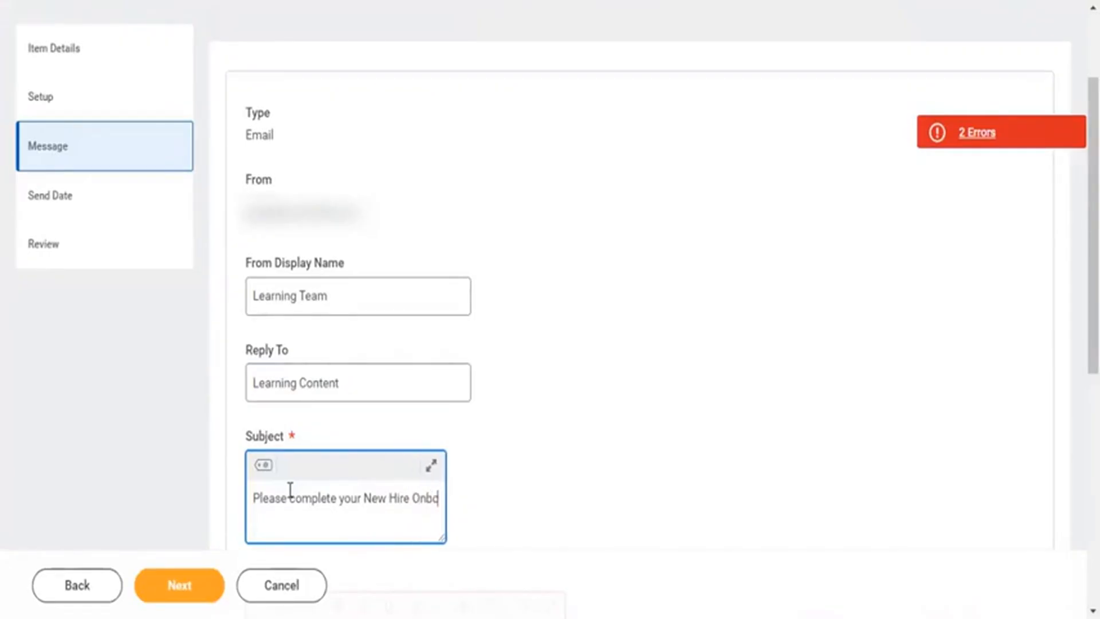
type("arding")
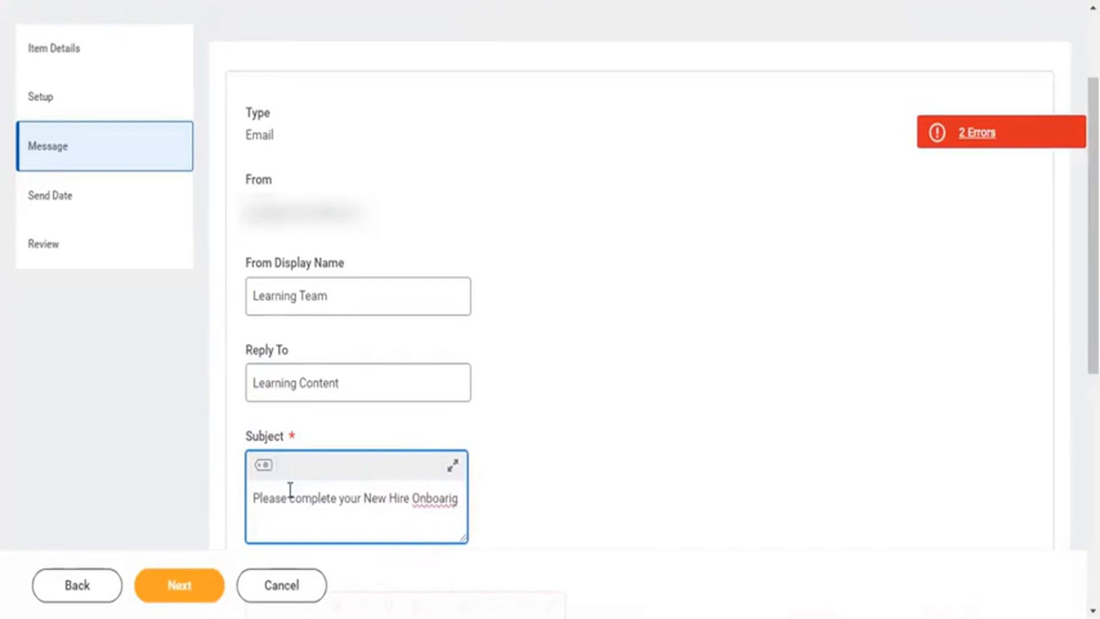
key("BackSpace")
key("BackSpace")
key("BackSpace")
key("BackSpace")
key("BackSpace")
key("BackSpace")
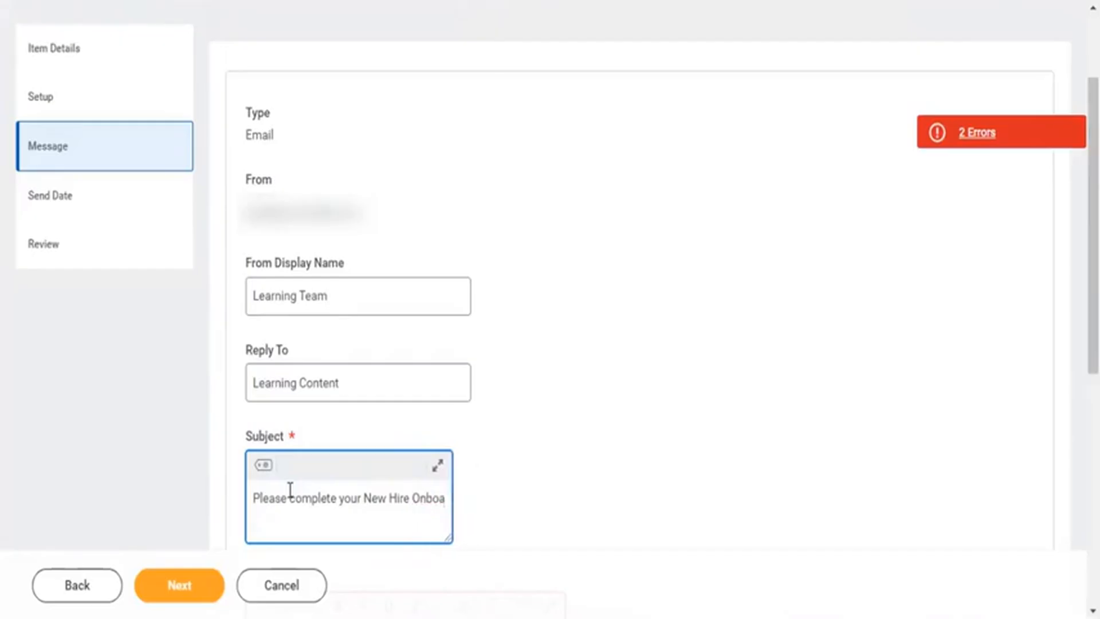
type("d")
key("BackSpace")
type("r")
left_click(291, 491)
type("ding cou")
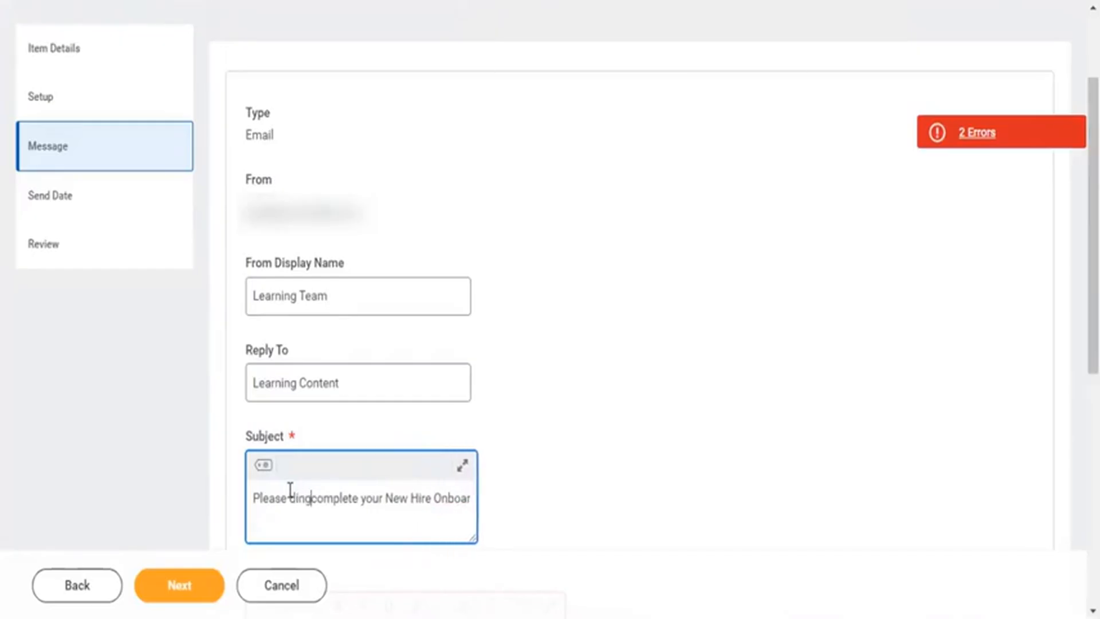
type("rse")
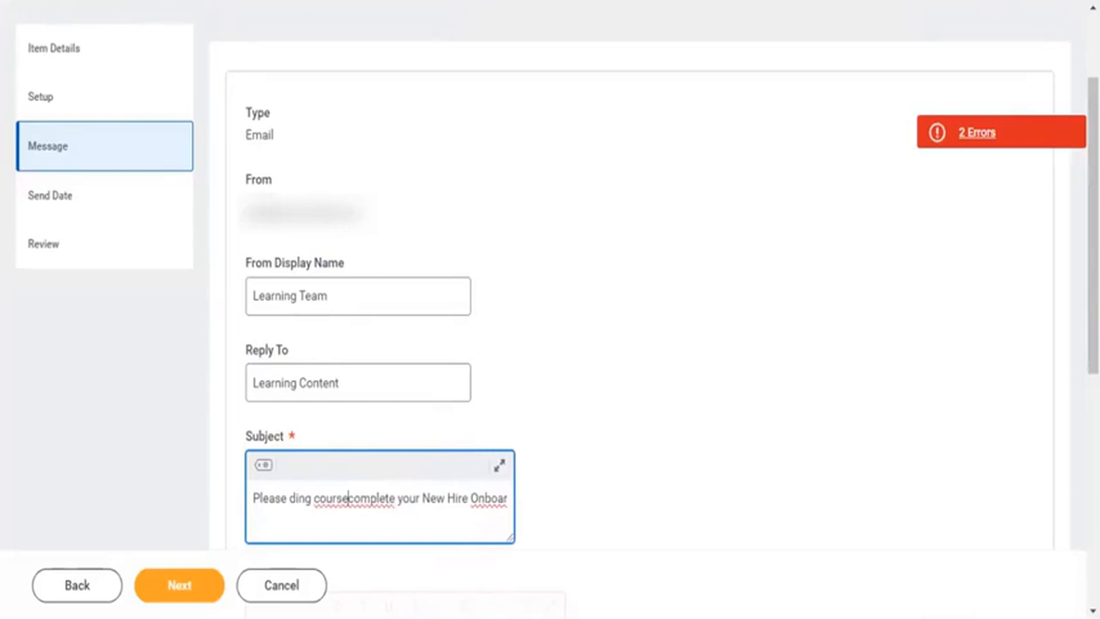
key("BackSpace")
key("BackSpace")
key("BackSpace")
key("BackSpace")
key("BackSpace")
key("BackSpace")
key("BackSpace")
key("BackSpace")
key("BackSpace")
key("BackSpace")
key("BackSpace")
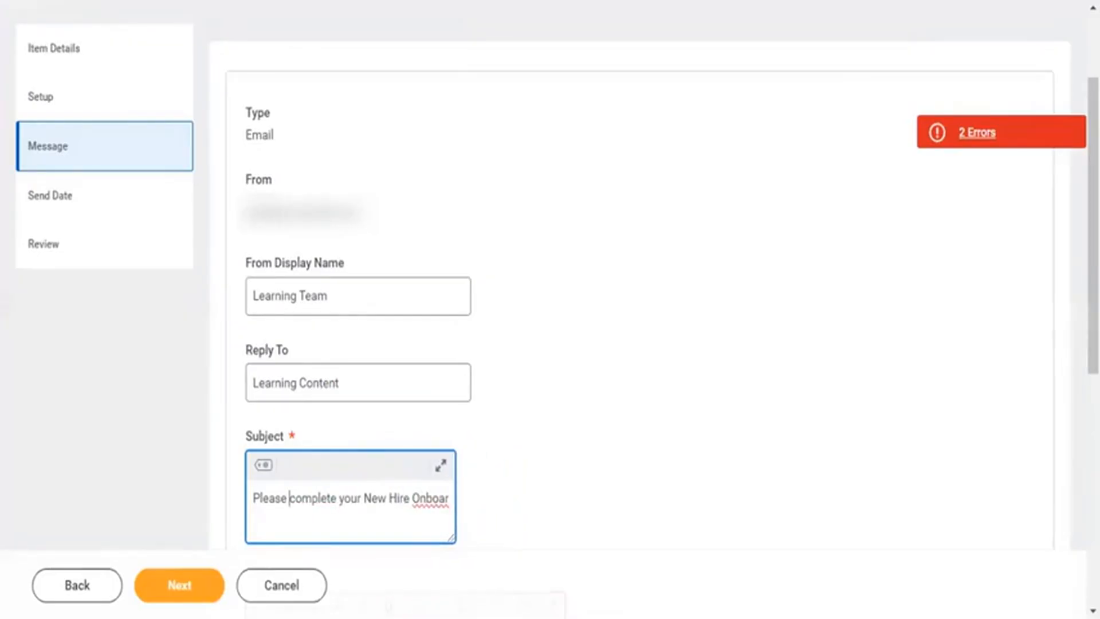
left_click(451, 496)
type("ding")
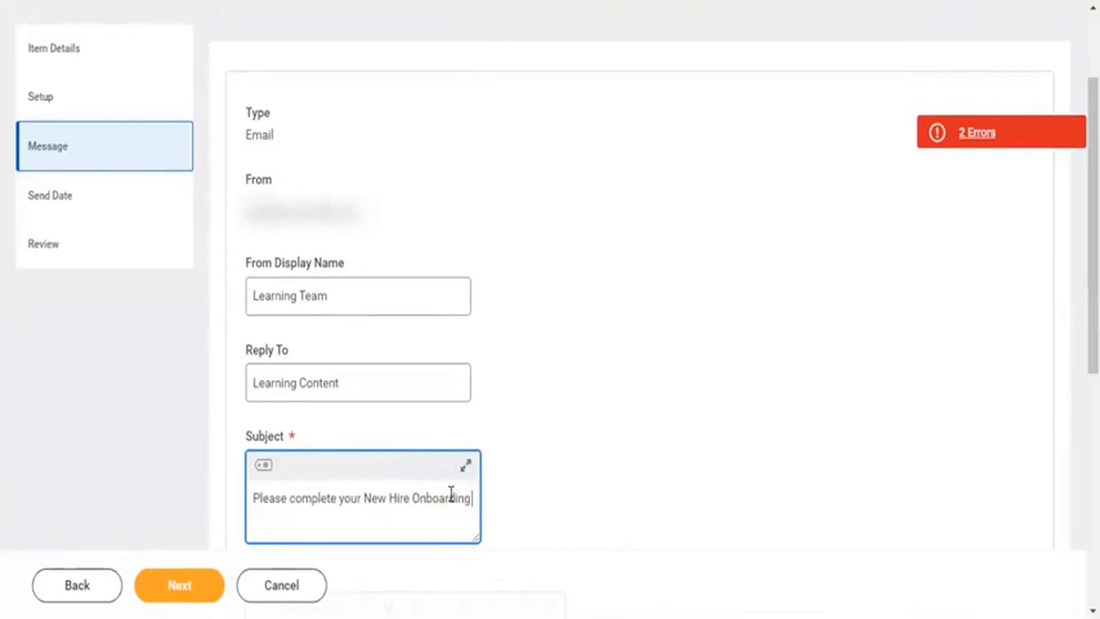
type(" C")
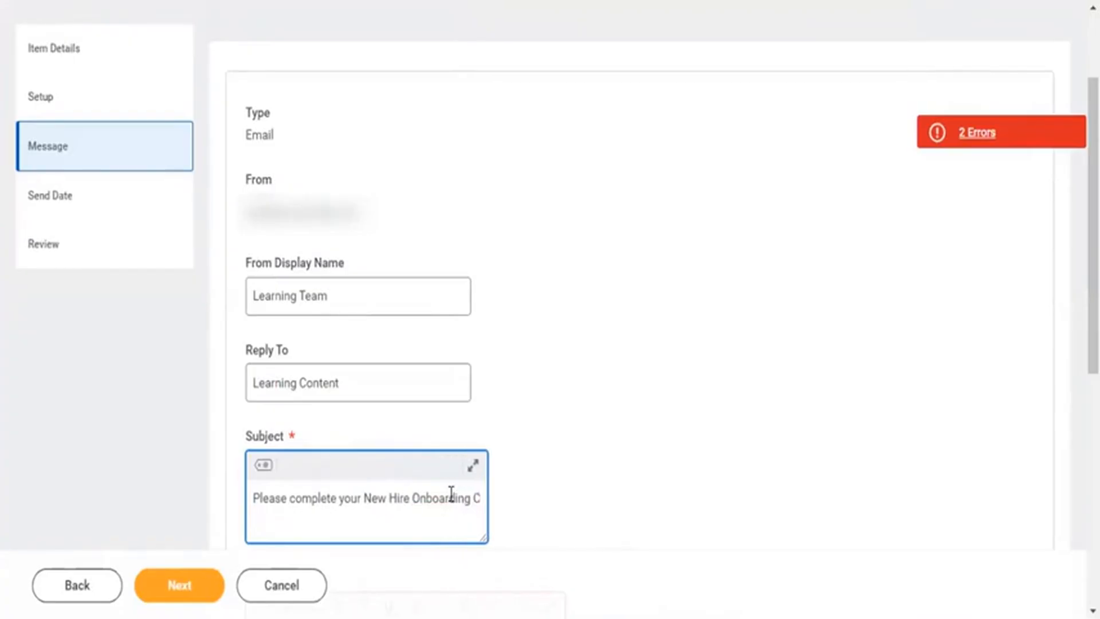
type("ourse")
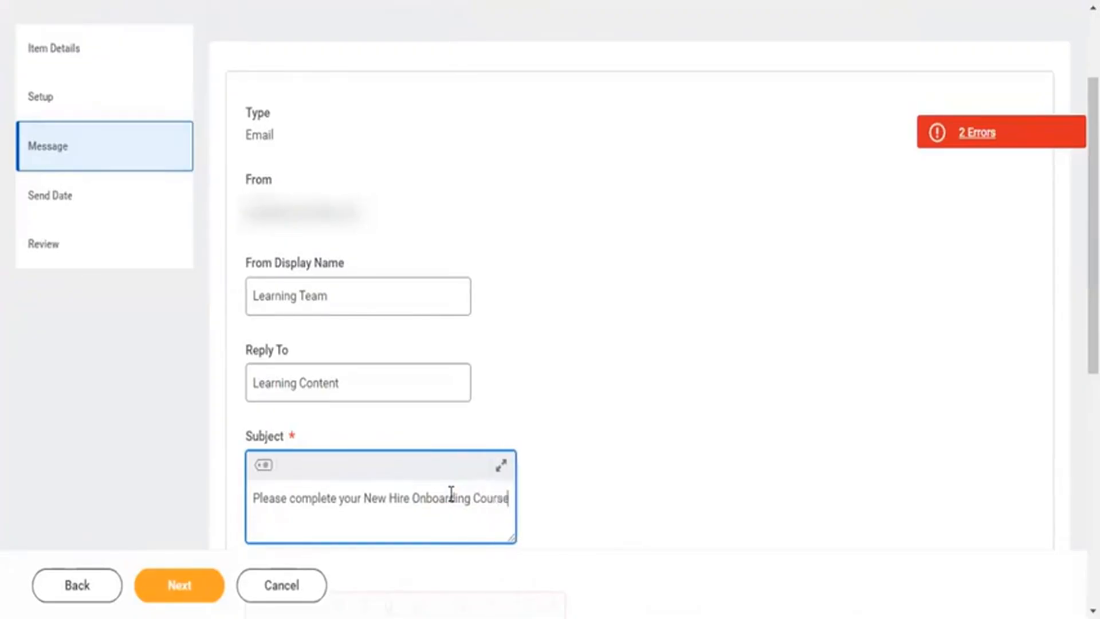
Enter the email body "Please complete this course before due timelines.".
scroll(450, 491, "down", 5)
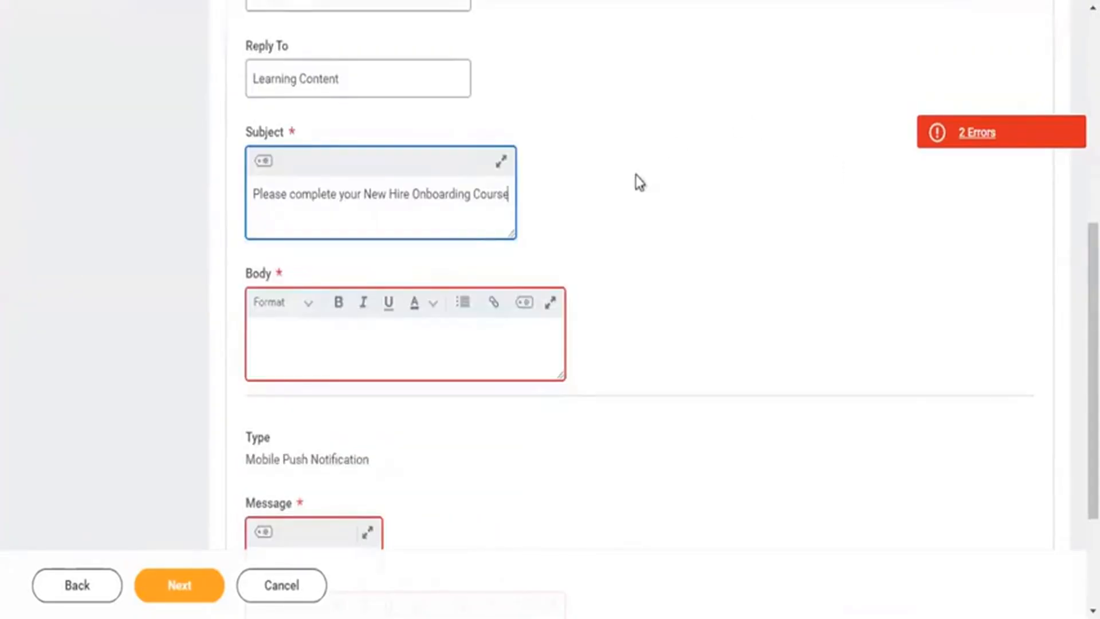
left_click(300, 335)
type("Ple")
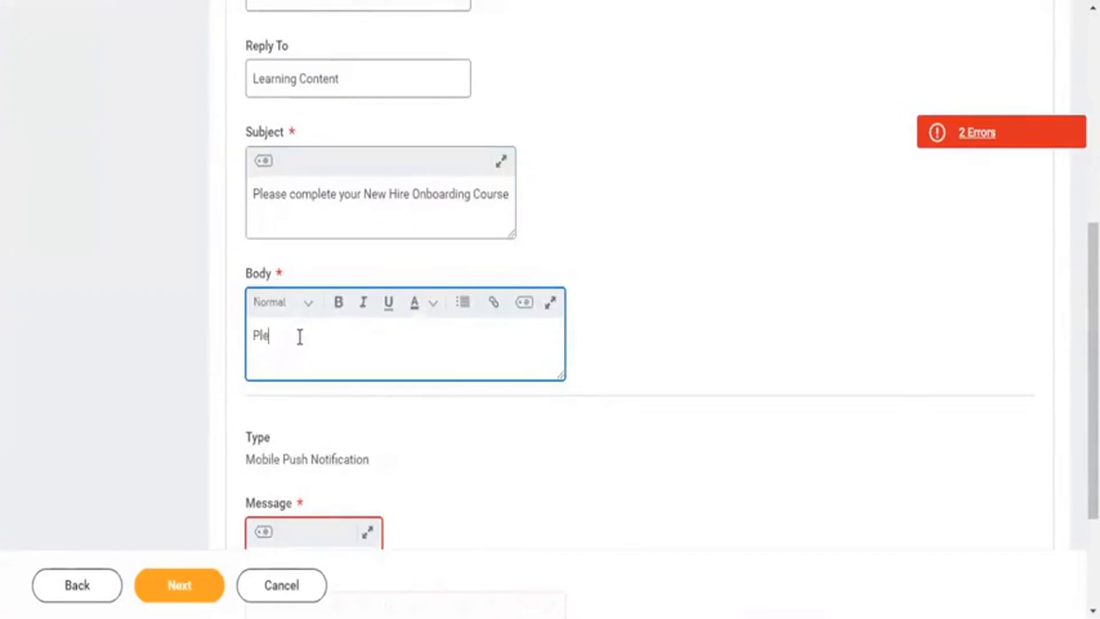
type("ase completed")
key("BackSpace")
key("BackSpace")
type("t")
left_click(299, 337)
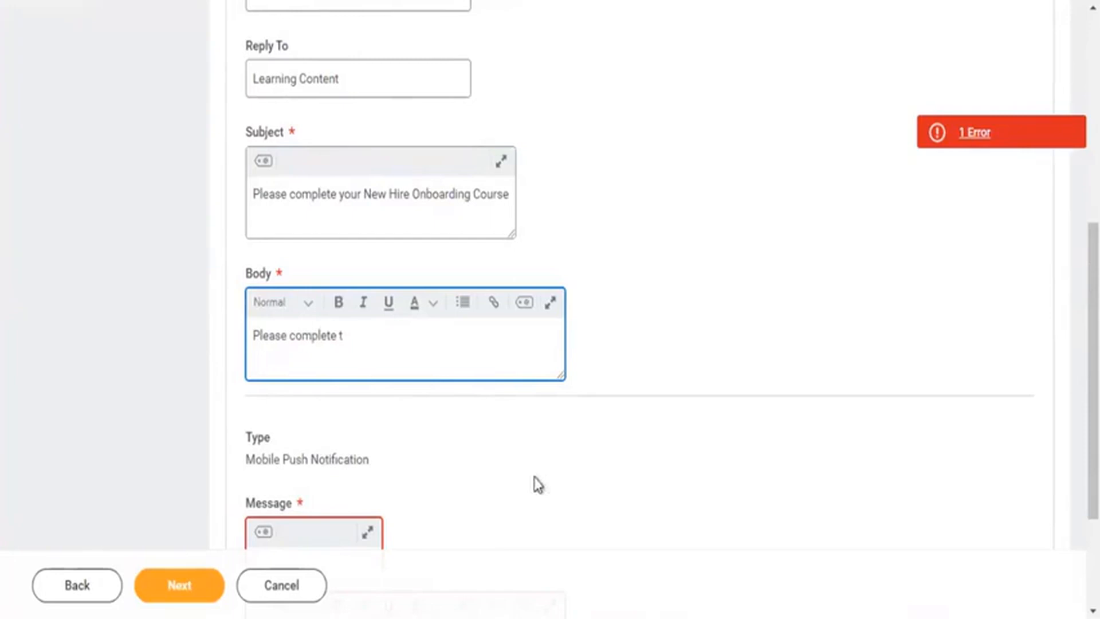
left_click(375, 341)
type("his course before due")
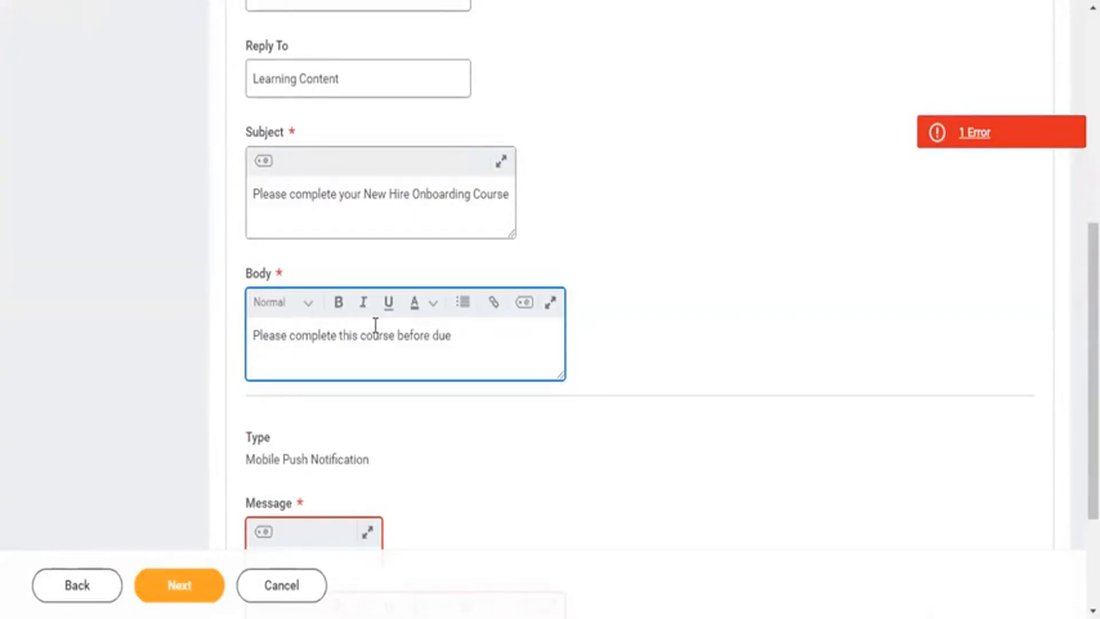
type(" timelines.")
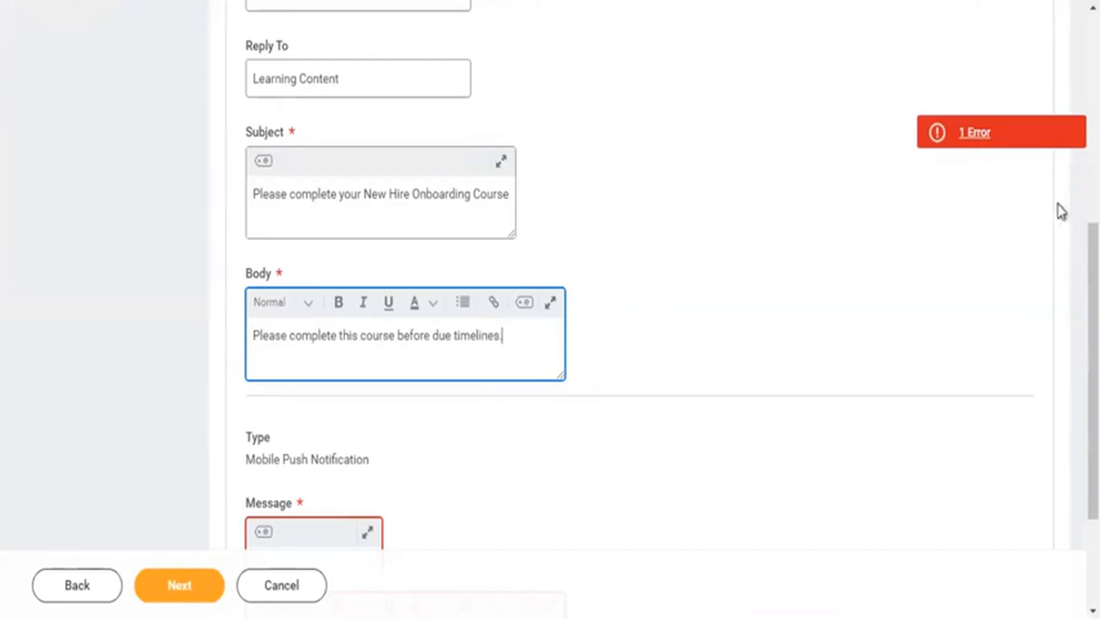
Enter "Complete Course" as the mobile push notification message and continue to the send date settings.
scroll(631, 287, "down", 3)
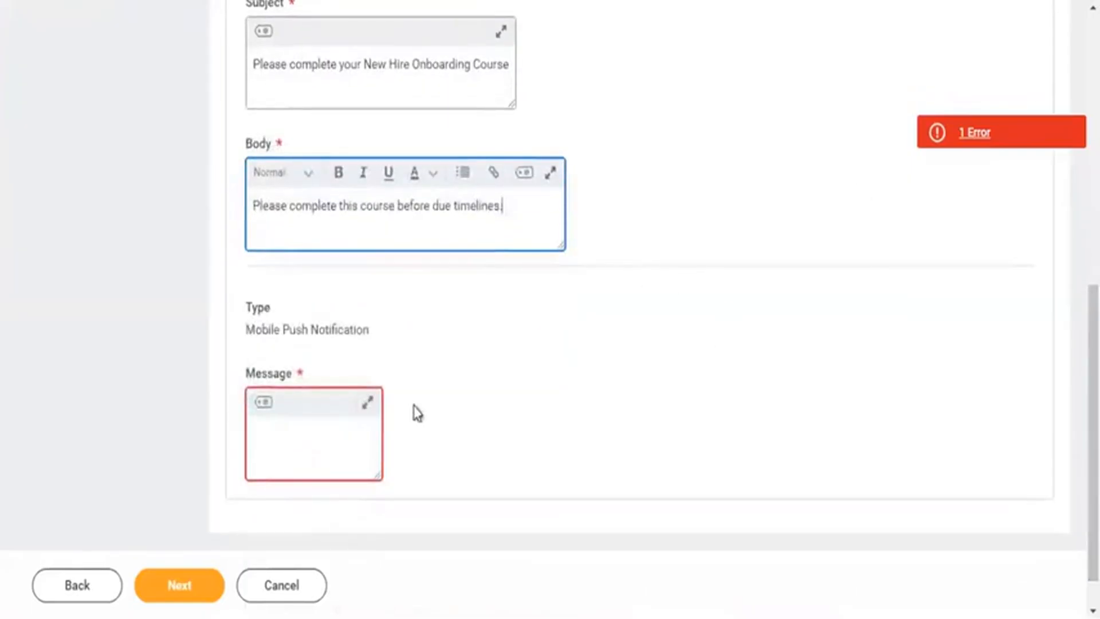
left_click(290, 447)
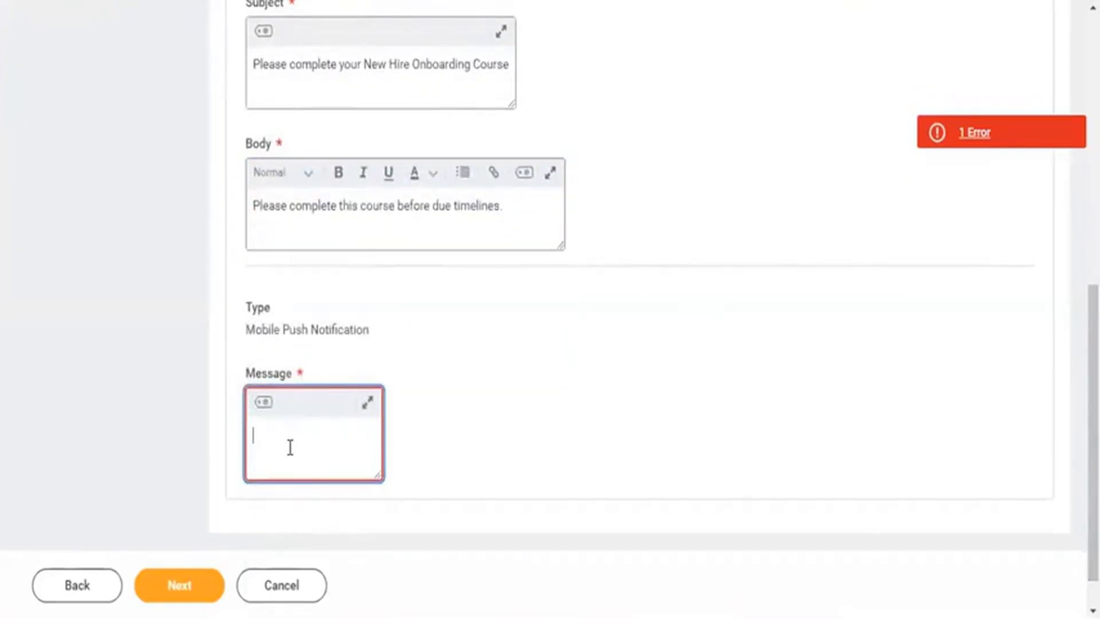
type("Comple")
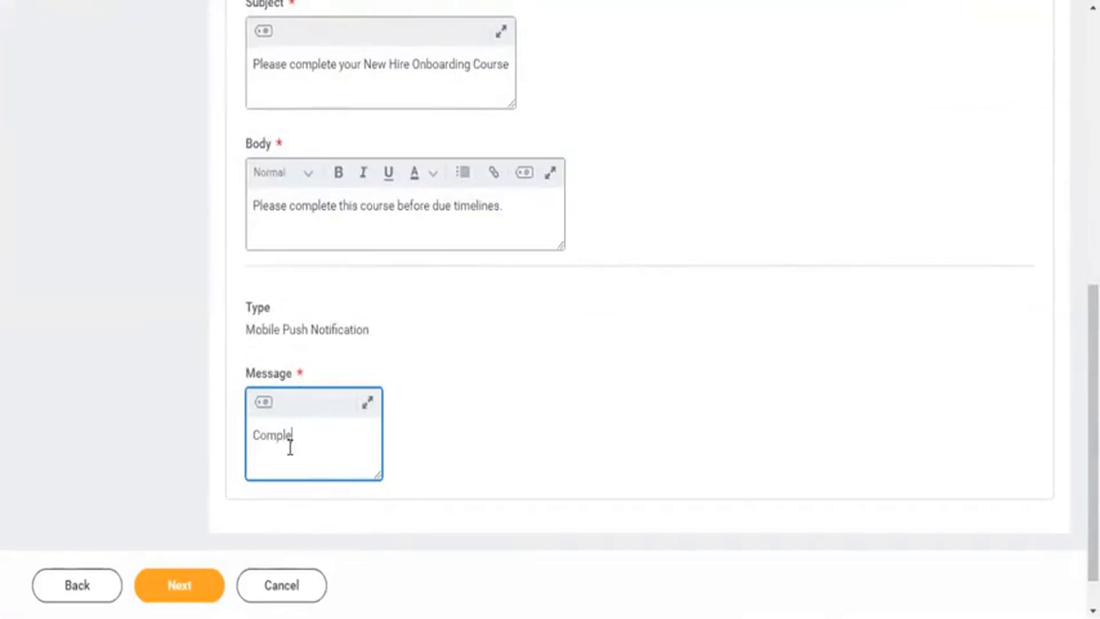
type("ete Cour")
left_click(290, 447)
type("e")
key("BackSpace")
left_click(364, 430)
type("se")
scroll(833, 342, "down", 1)
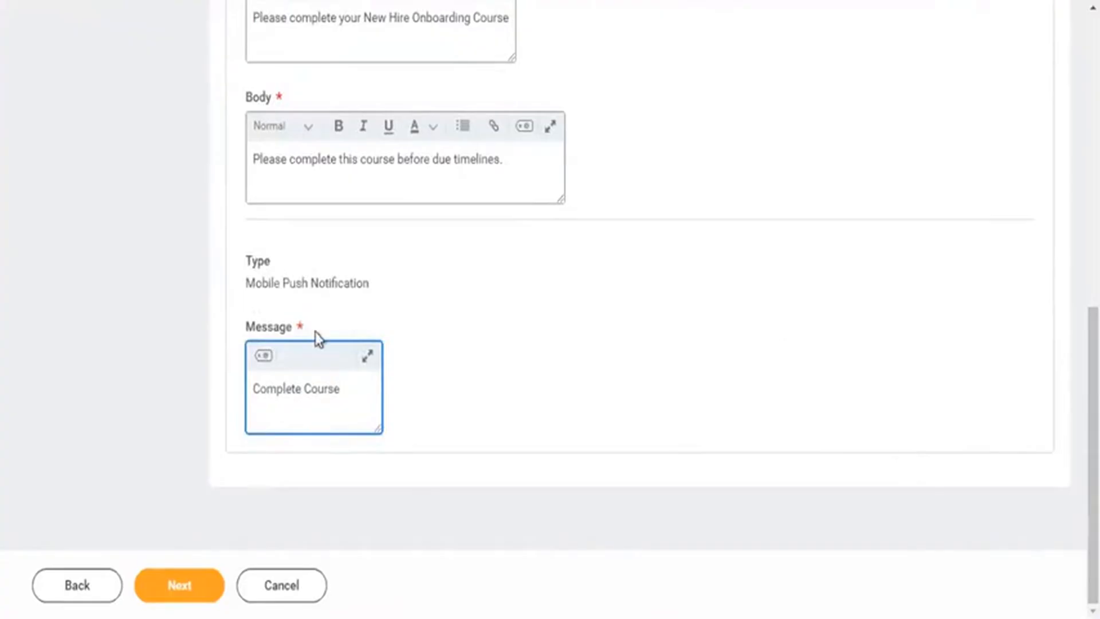
left_click(182, 594)
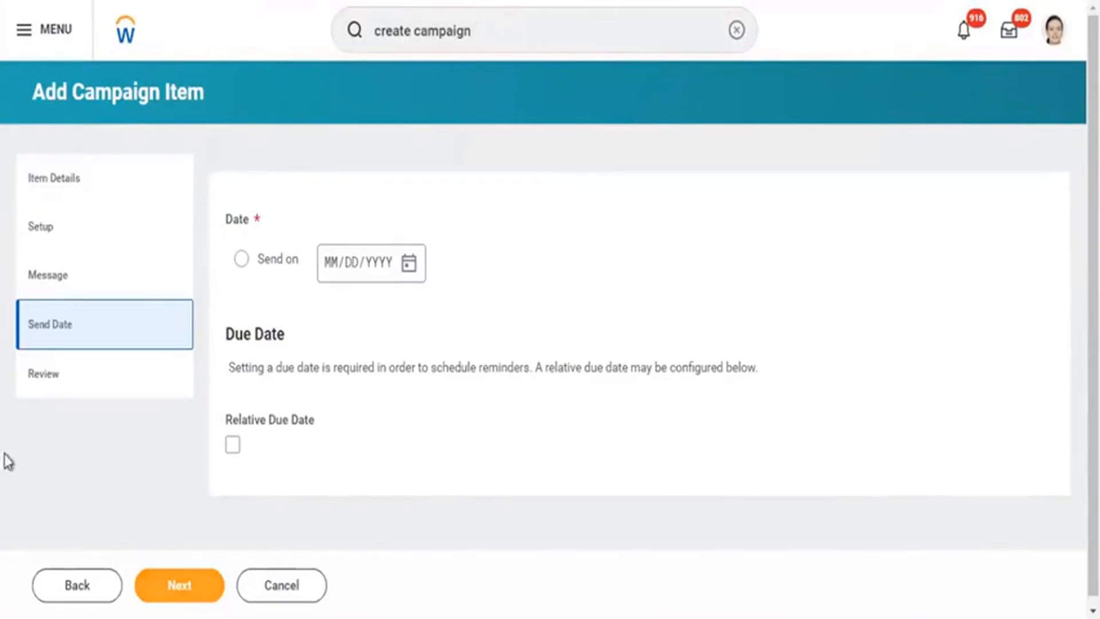
Schedule the campaign item to be sent on 03/25/2024 and proceed without a relative due date.
left_click(241, 261)
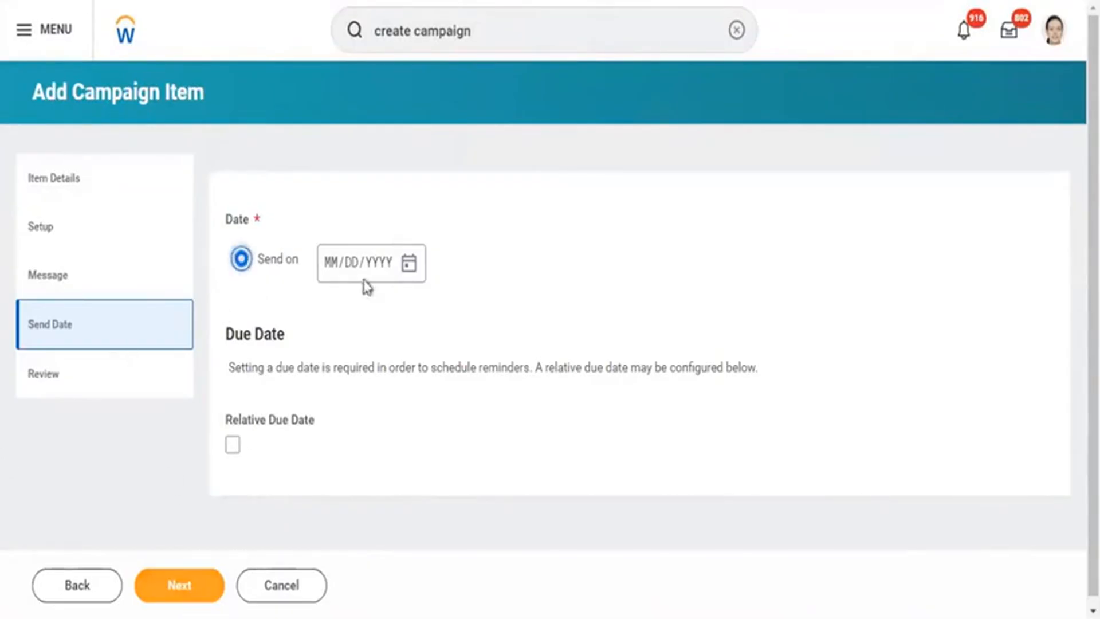
left_click(408, 266)
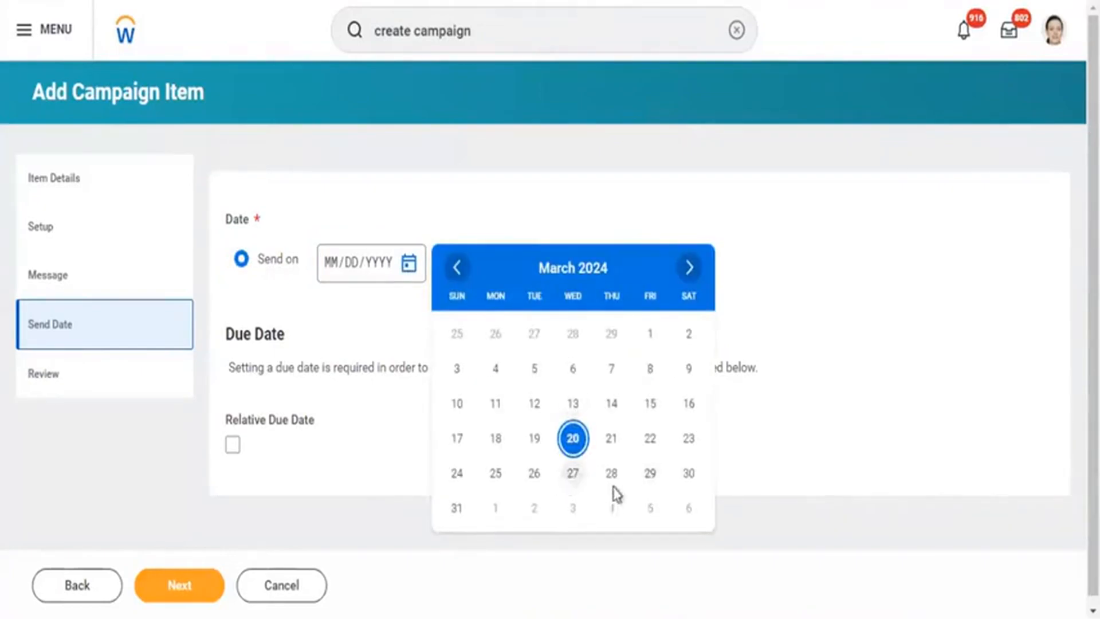
left_click(497, 474)
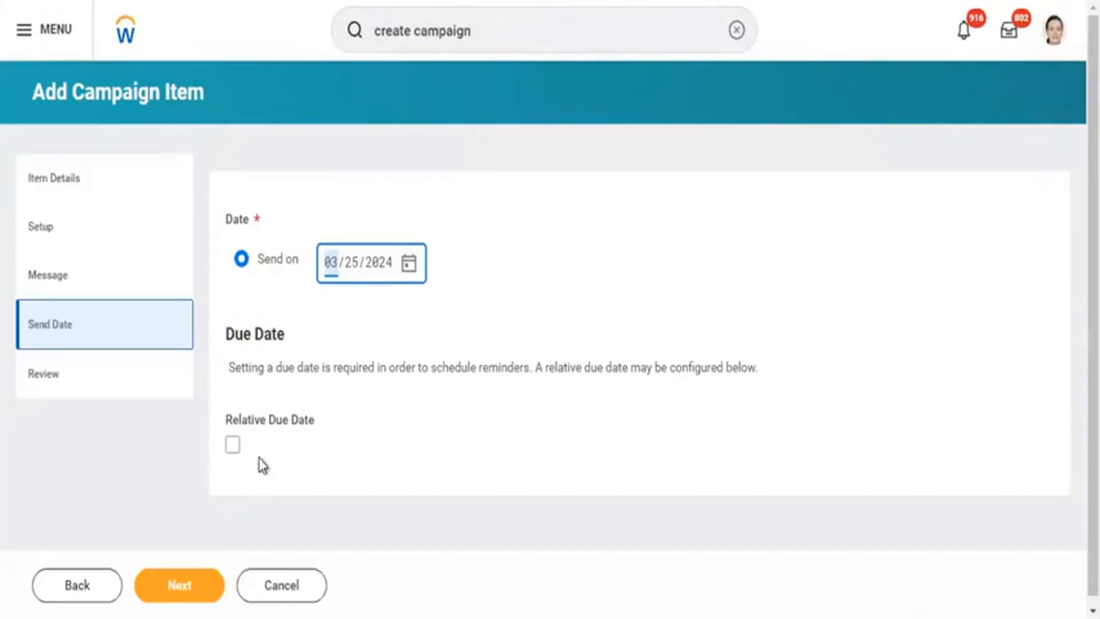
left_click(178, 581)
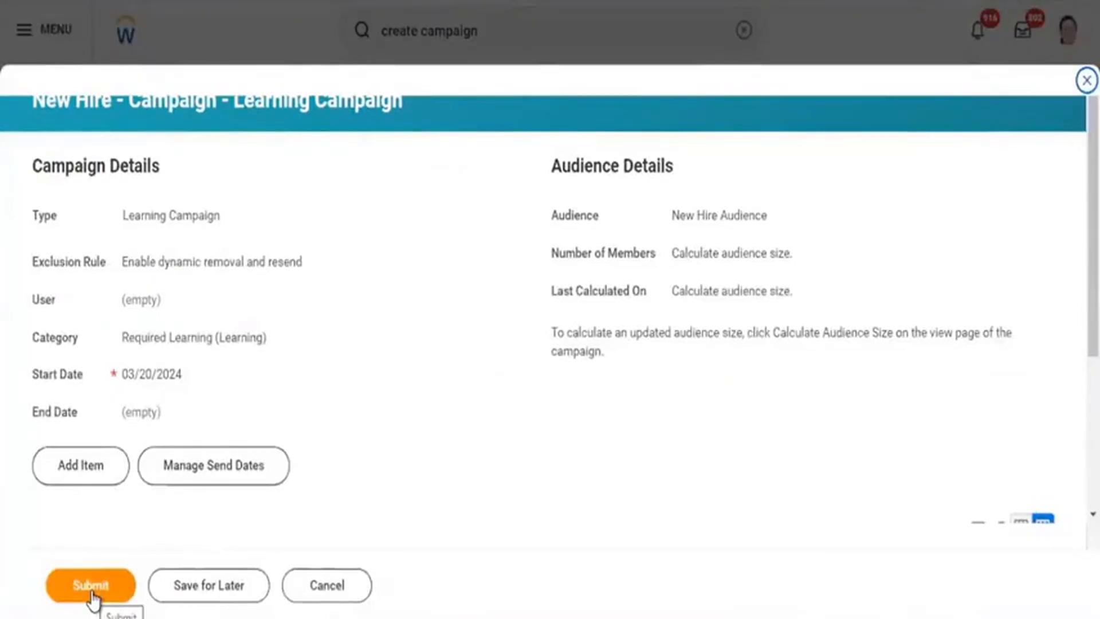
Submit the learning campaign and review the submitted event's details and process history.
left_click(92, 590)
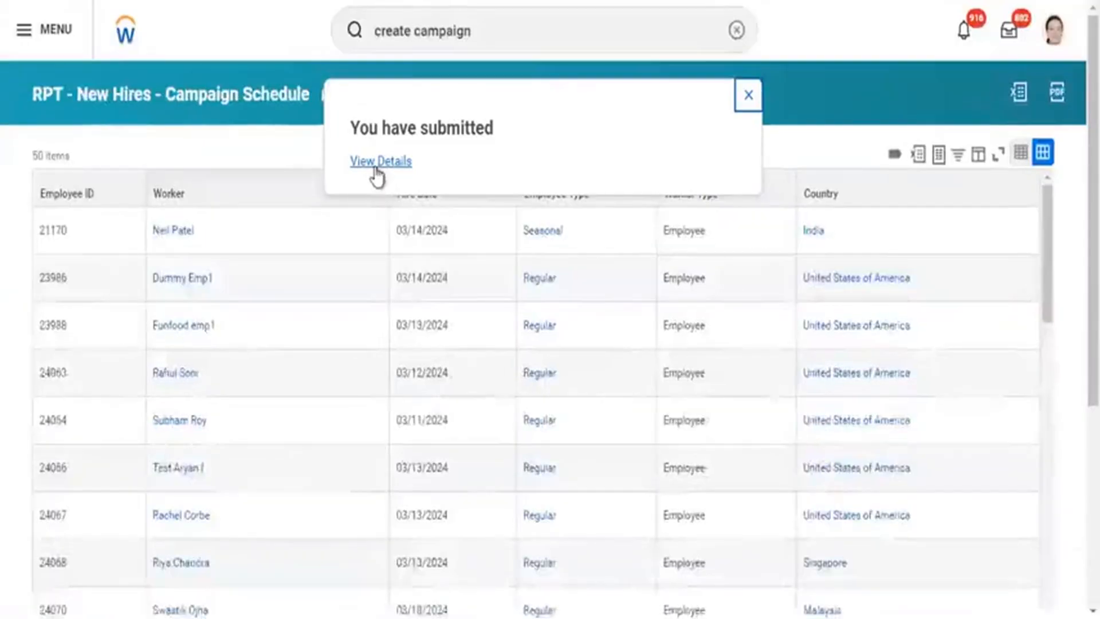
left_click(377, 166)
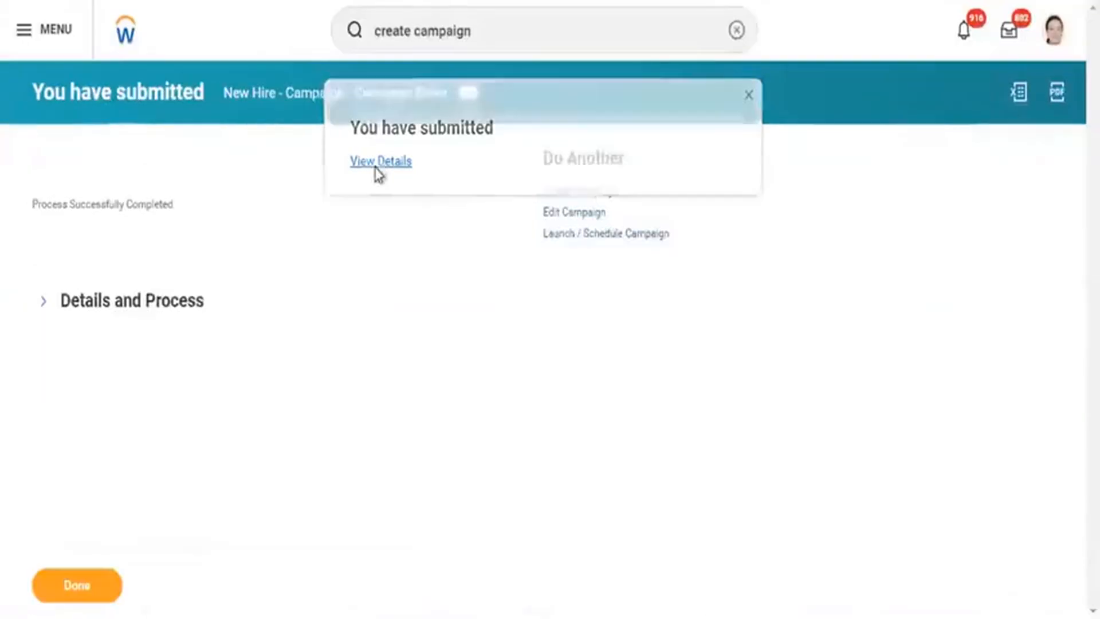
left_click(131, 304)
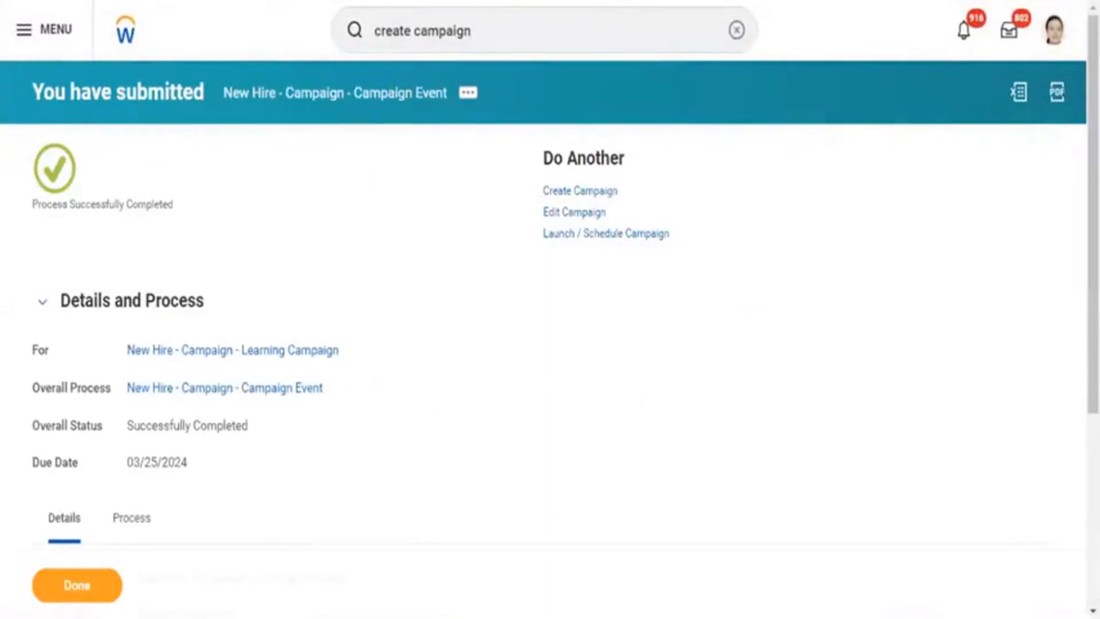
scroll(550, 310, "down", 5)
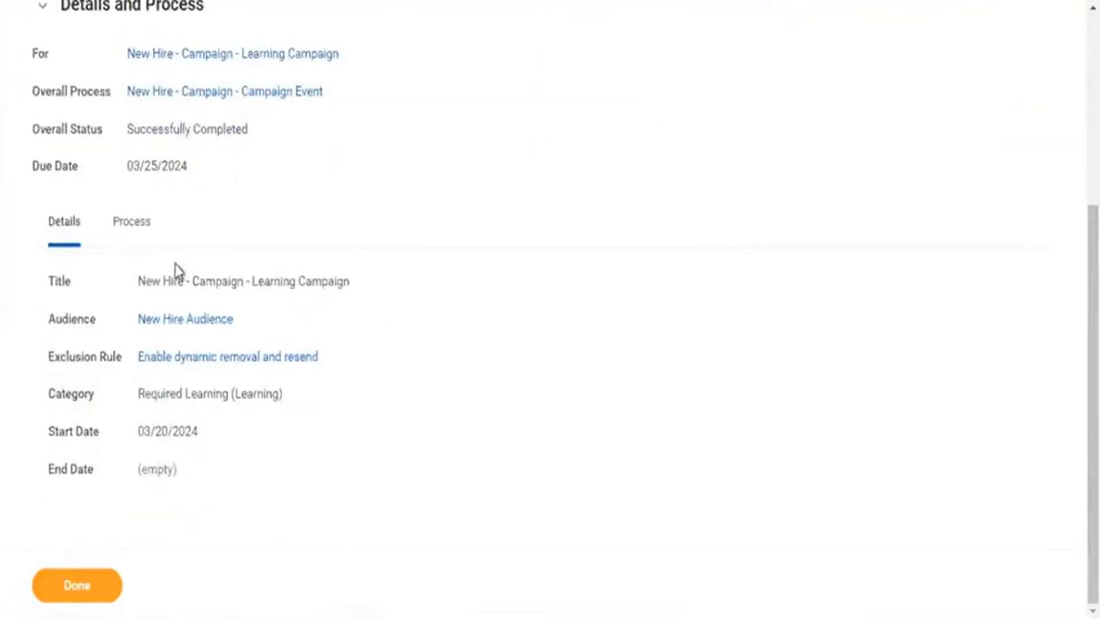
left_click(127, 231)
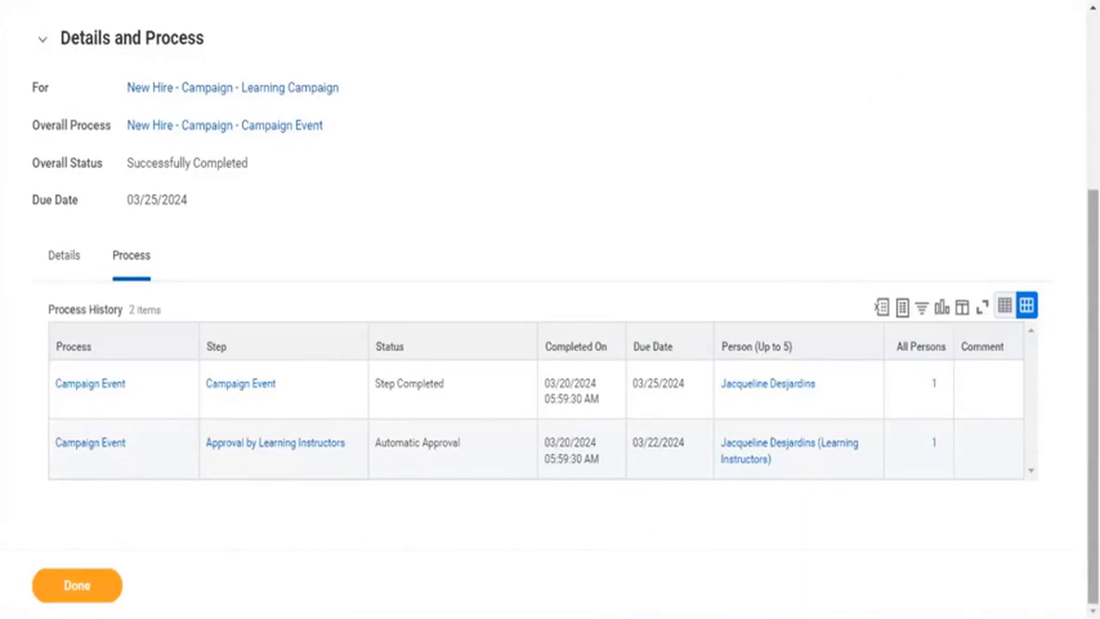
left_click_drag(1094, 332, 1093, 157)
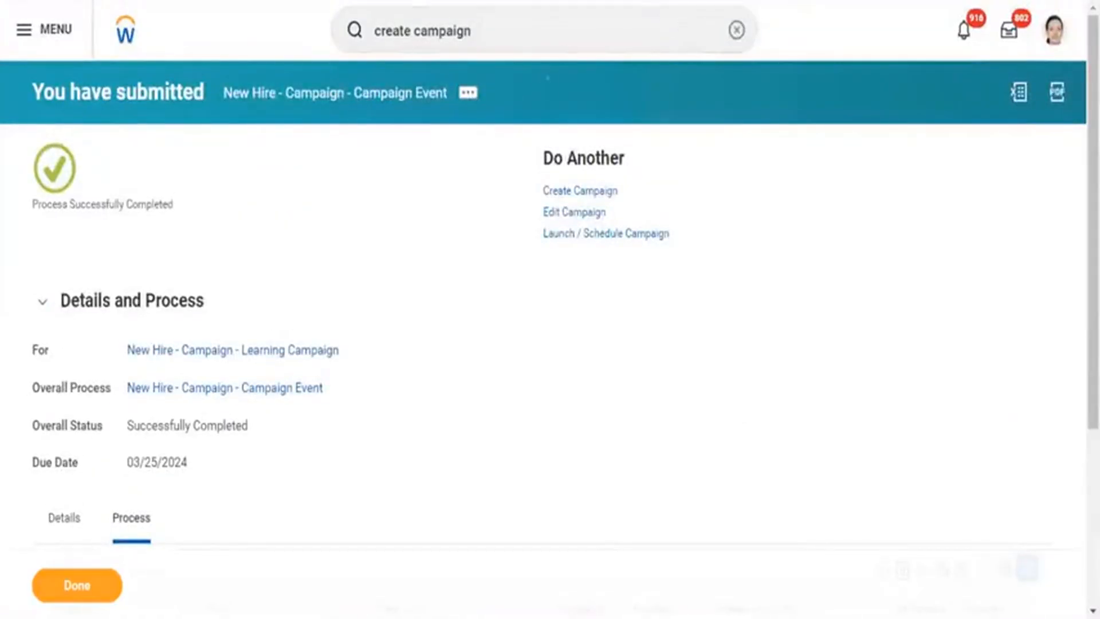
left_click(467, 93)
mouse_move(539, 211)
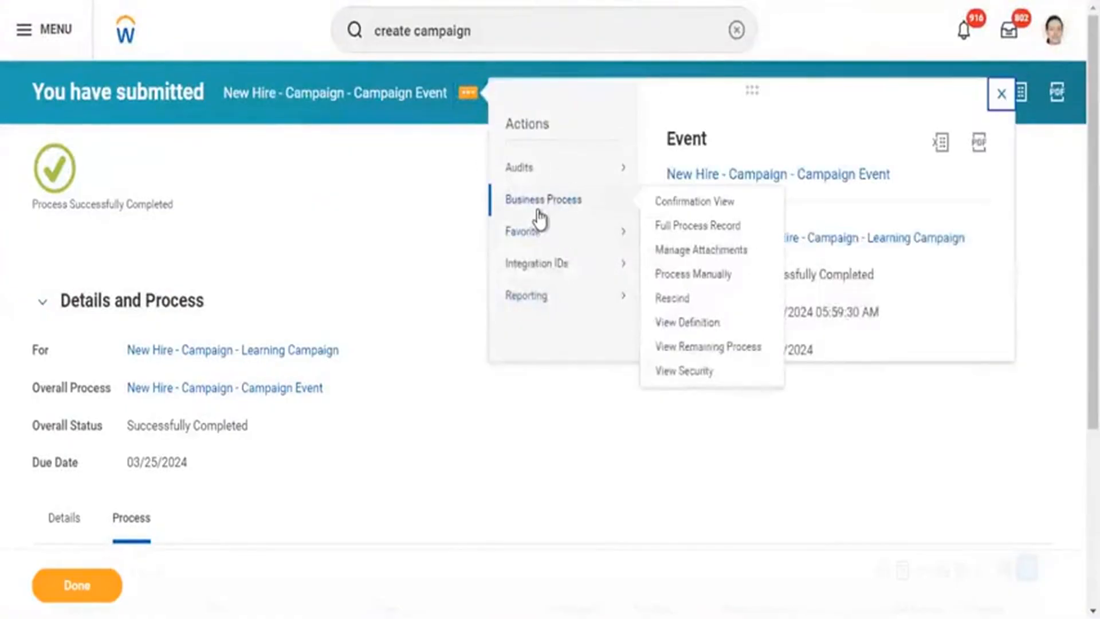
mouse_move(531, 310)
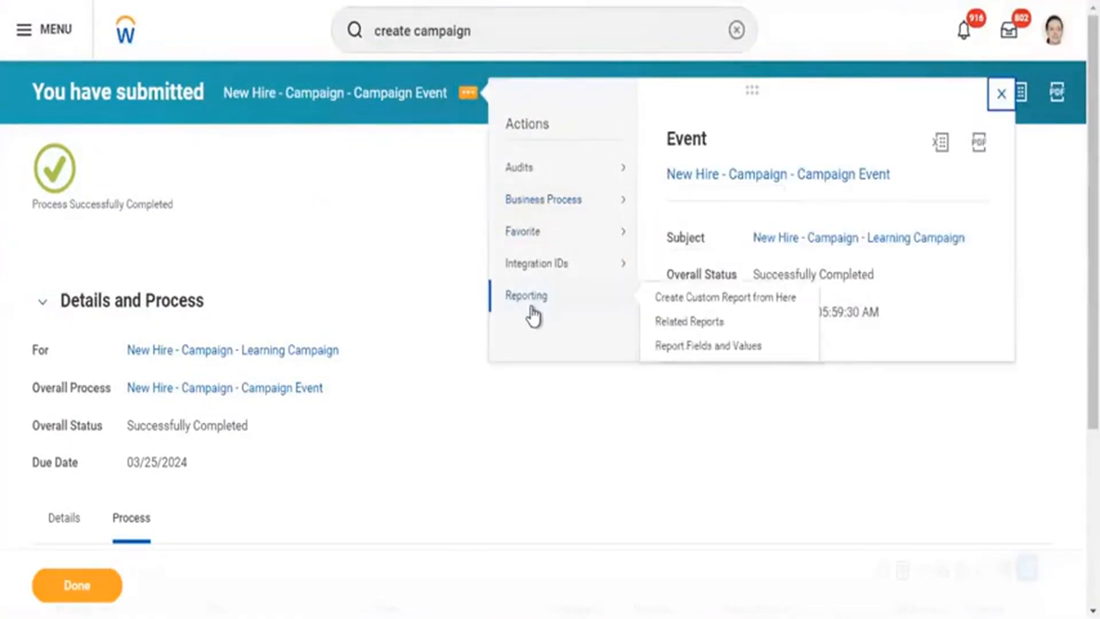
mouse_move(534, 167)
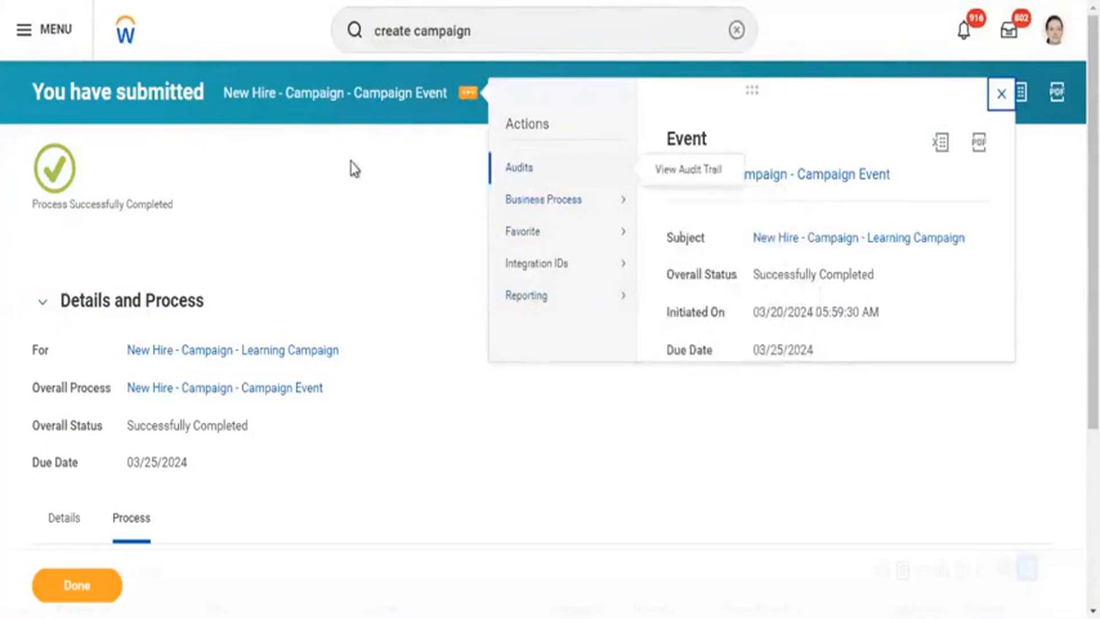
left_click(315, 201)
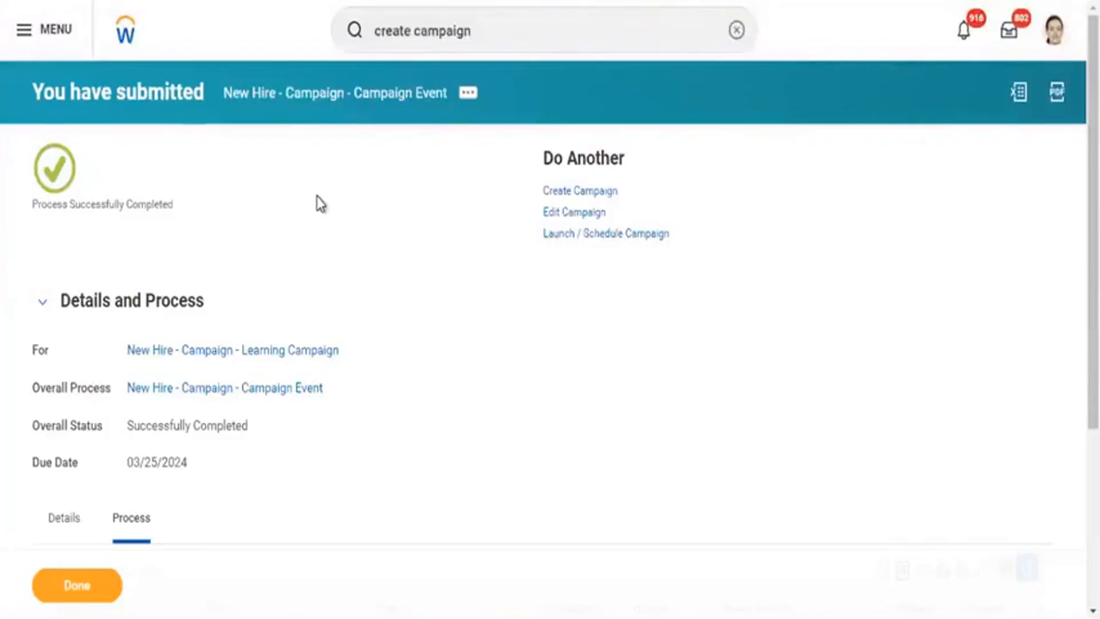
Open the Launch / Schedule Campaign task and choose New Hire - Campaign - Learning Campaign as the campaign.
right_click(600, 235)
left_click(645, 259)
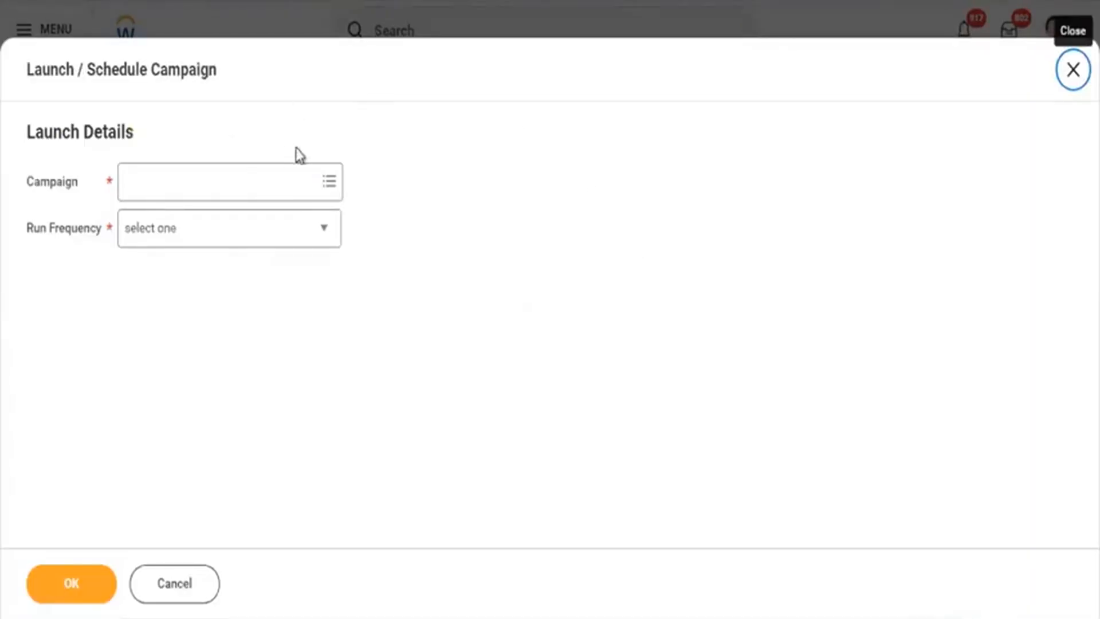
left_click(243, 171)
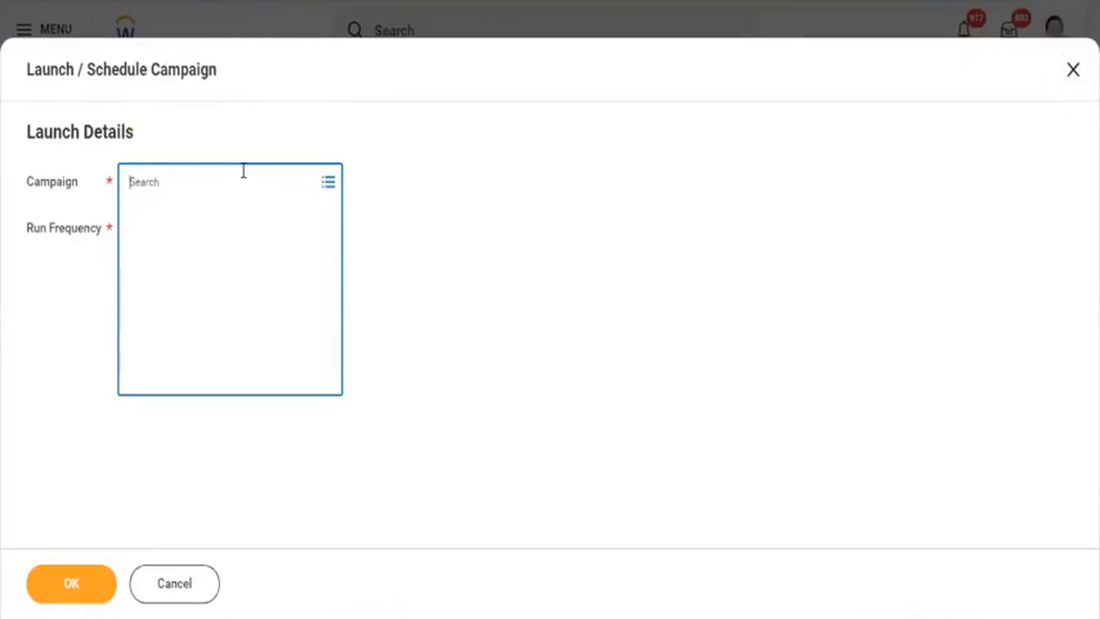
type("New H")
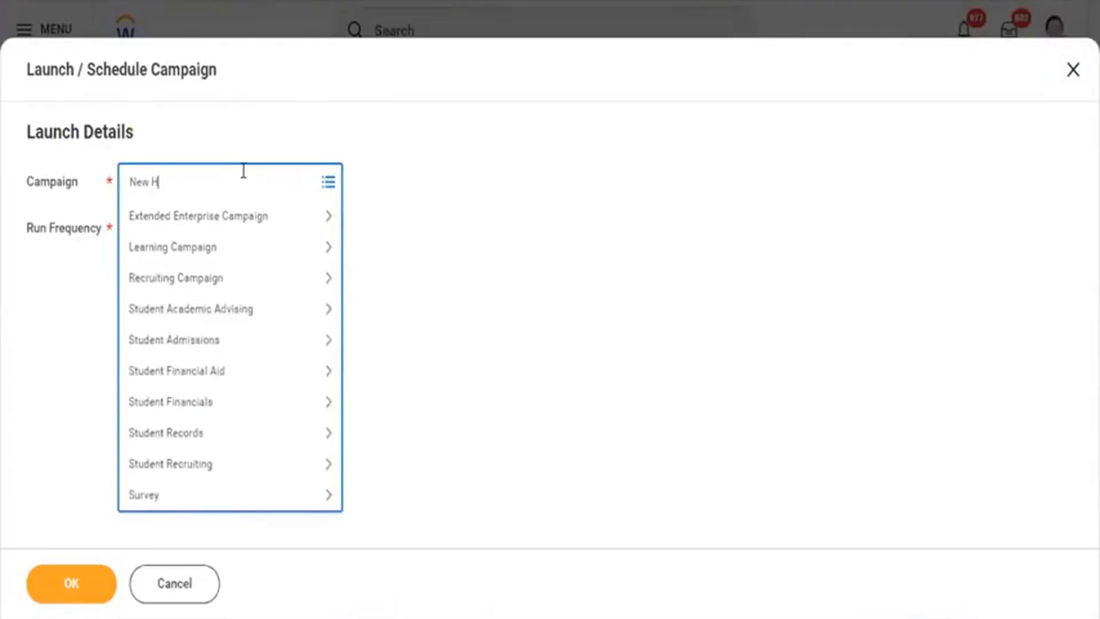
type("ire Campaign")
key("Return")
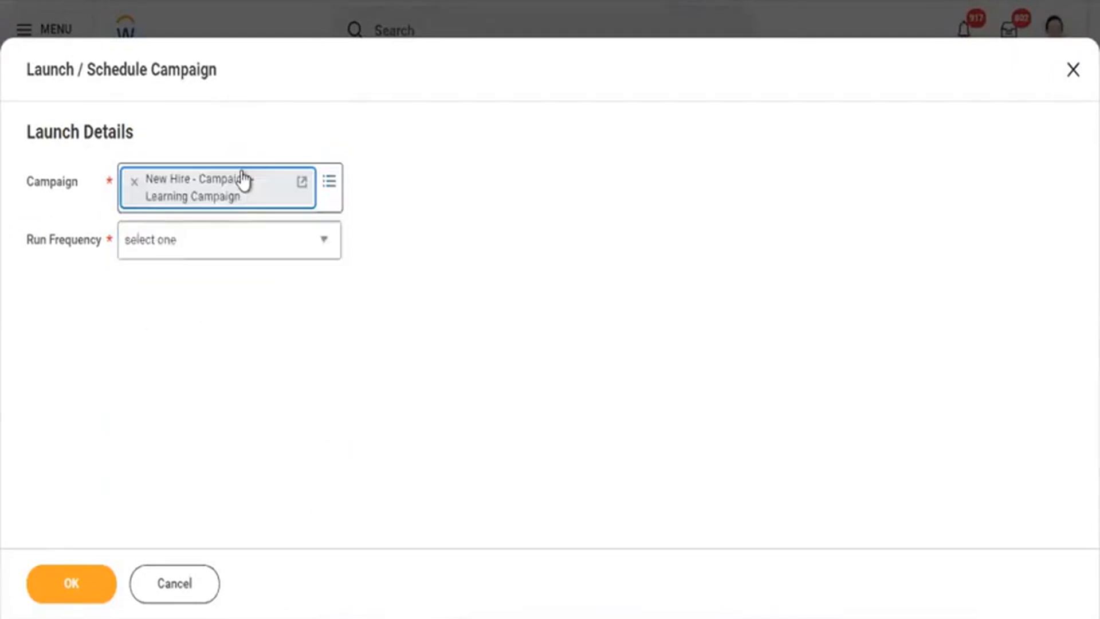
Set the run frequency to Daily Recurrence, check the audience's member count, and confirm the launch details despite the alert.
left_click(174, 244)
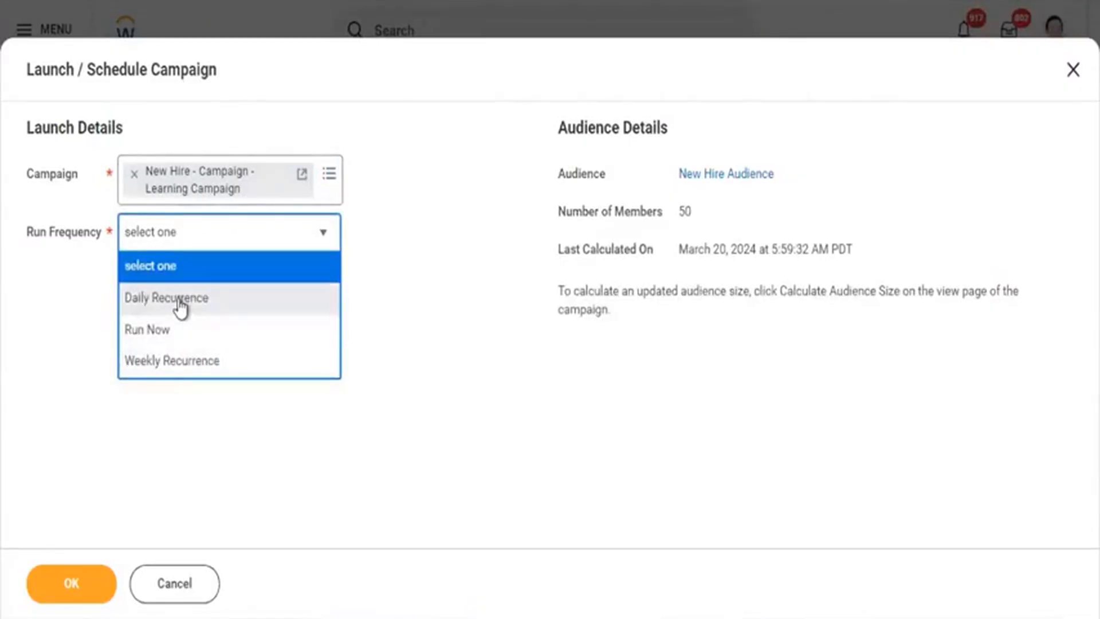
left_click(178, 298)
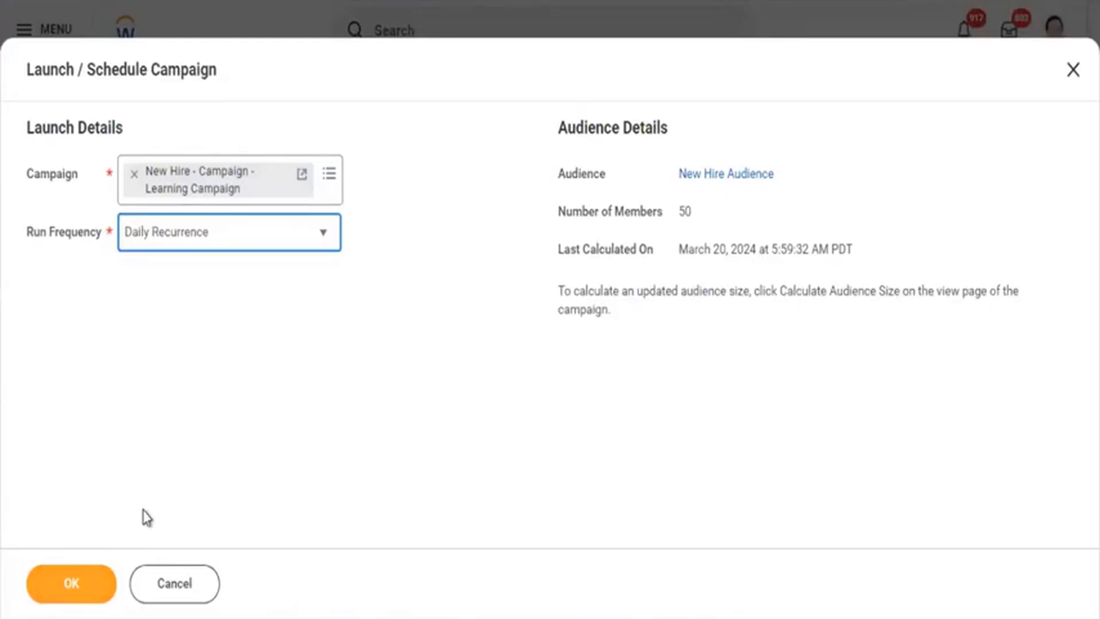
double_click(685, 213)
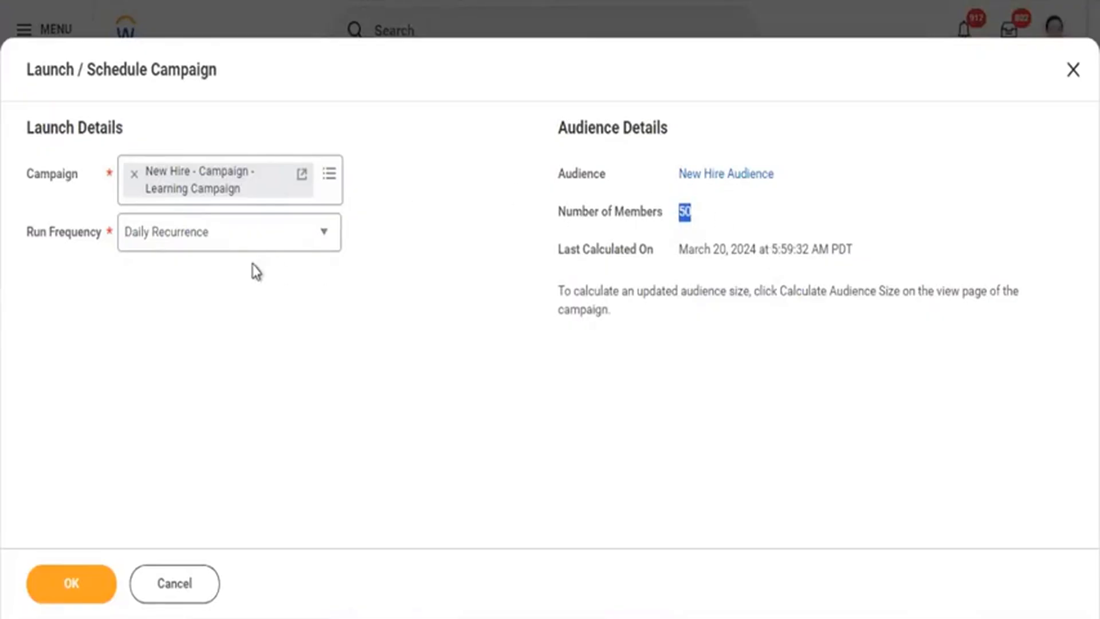
left_click(64, 584)
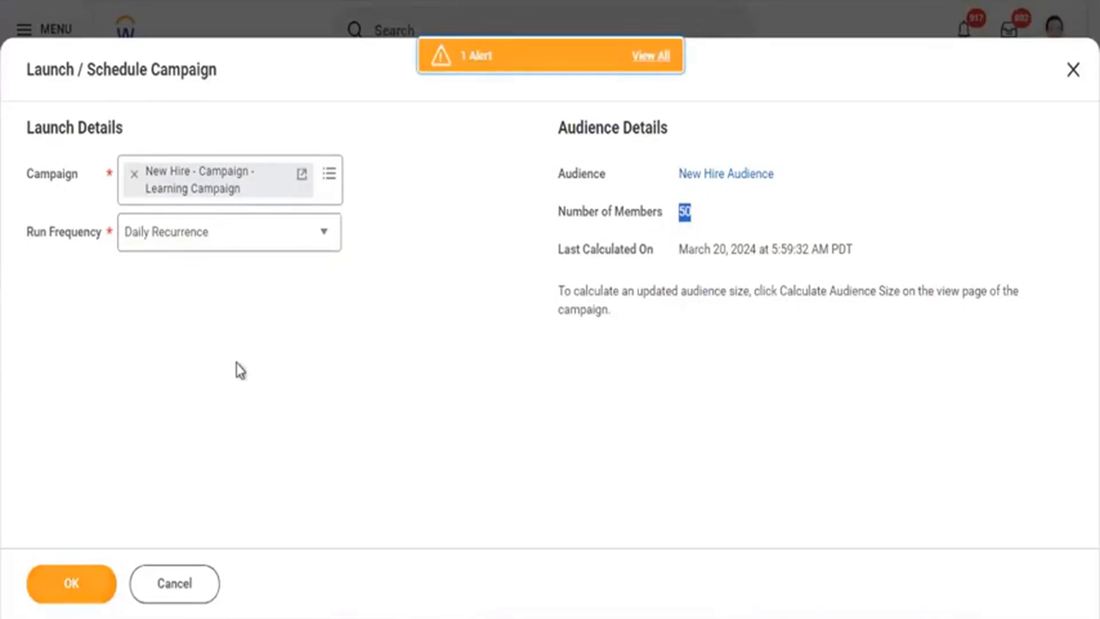
left_click(63, 596)
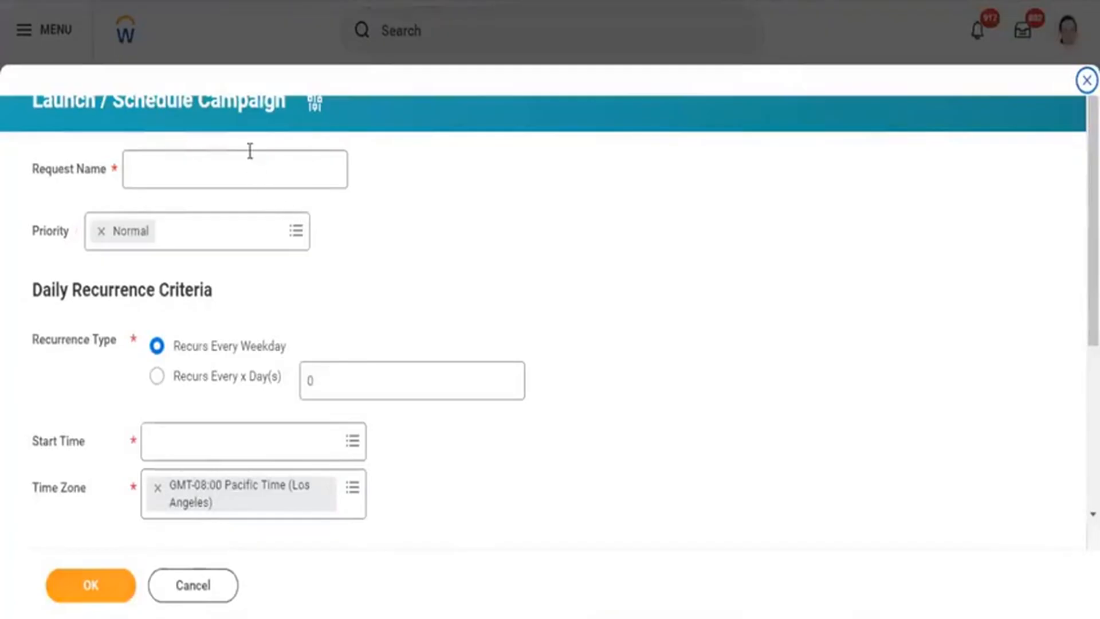
Name the scheduling request Campaign Schedule.
left_click(244, 170)
type("C")
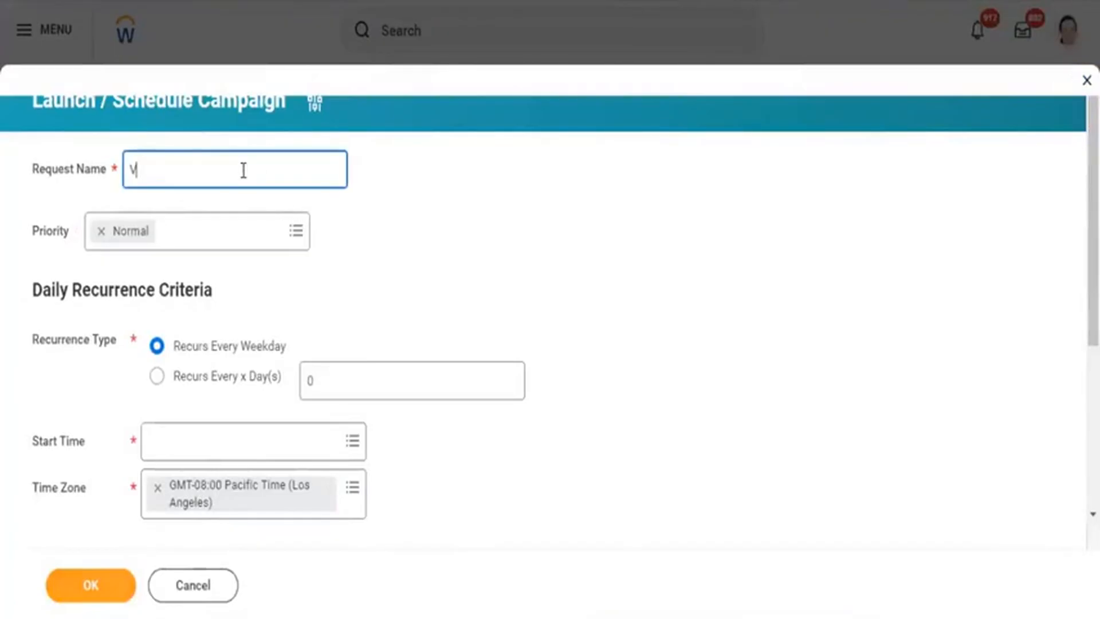
key("BackSpace")
type("Campaign Schedul")
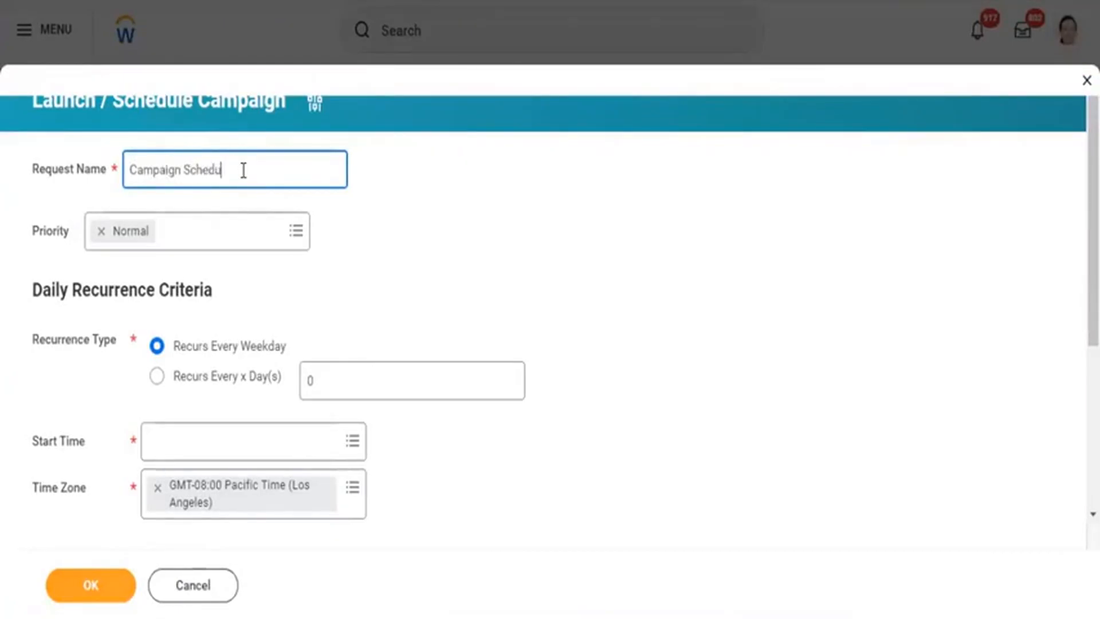
key("BackSpace")
key("BackSpace")
type("le")
right_click(199, 171)
left_click(226, 192)
Keep the recurrence type as Recurs Every Weekday and set the start time to 6:35 PM.
left_click(334, 380)
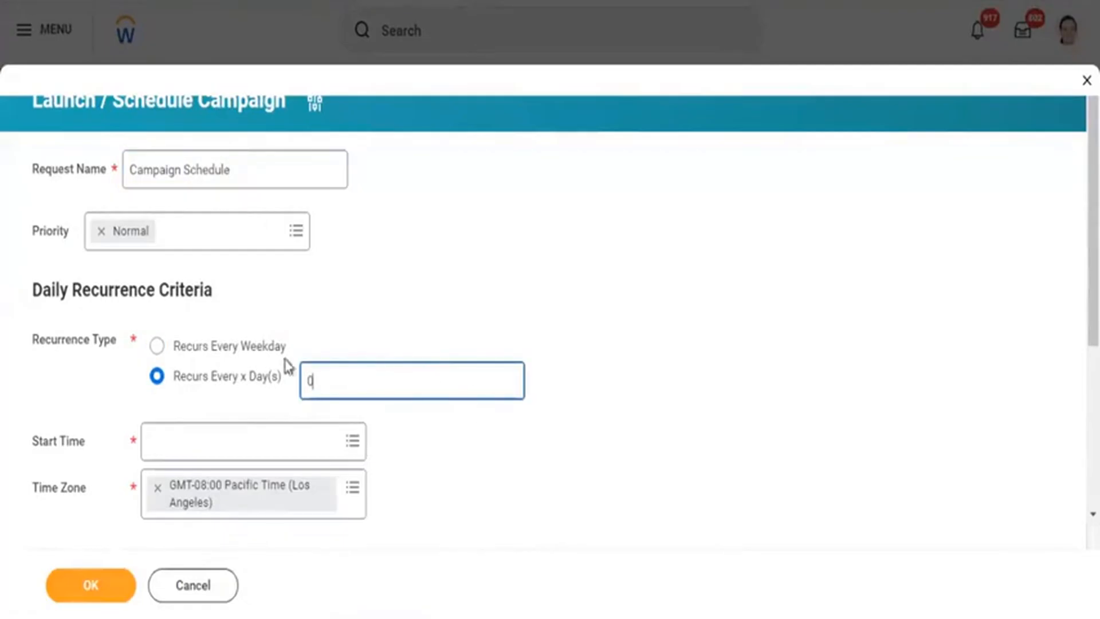
left_click(271, 347)
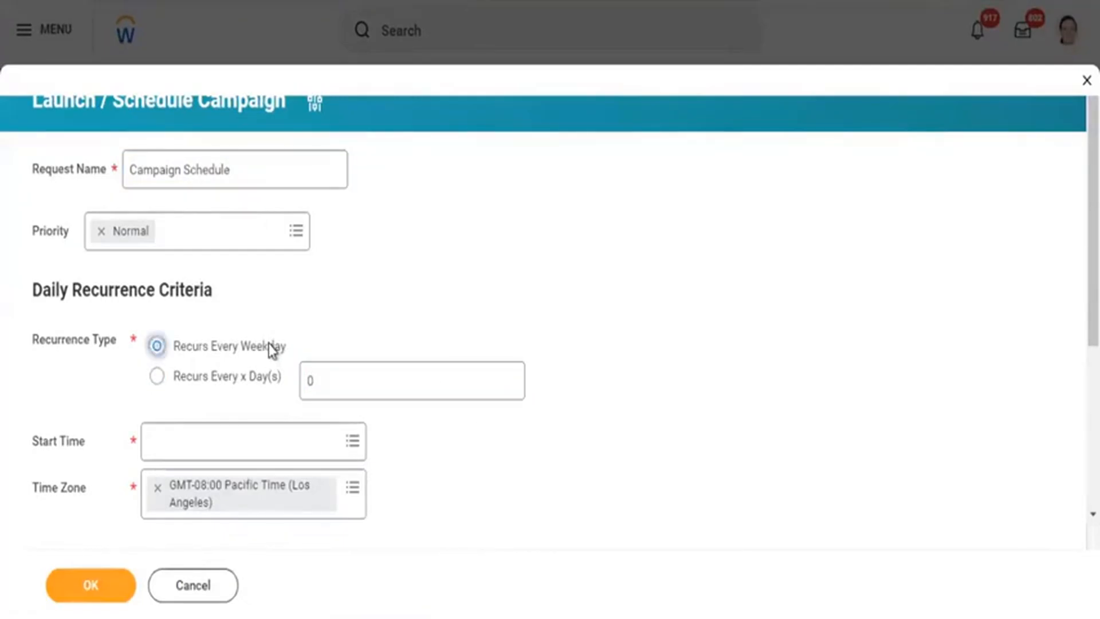
left_click(198, 448)
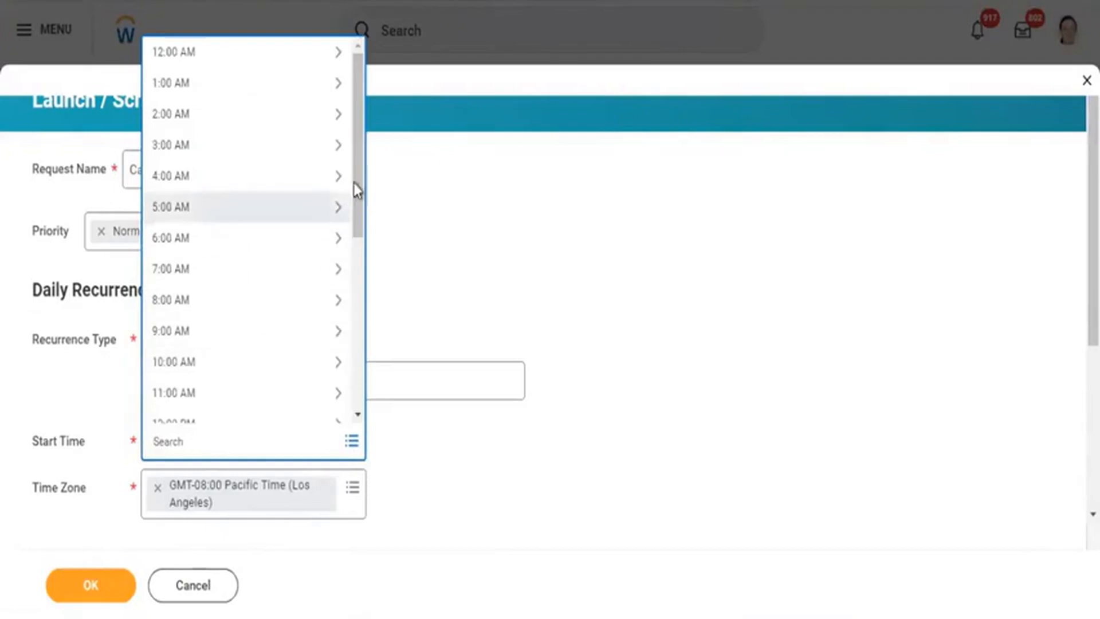
left_click_drag(356, 182, 352, 383)
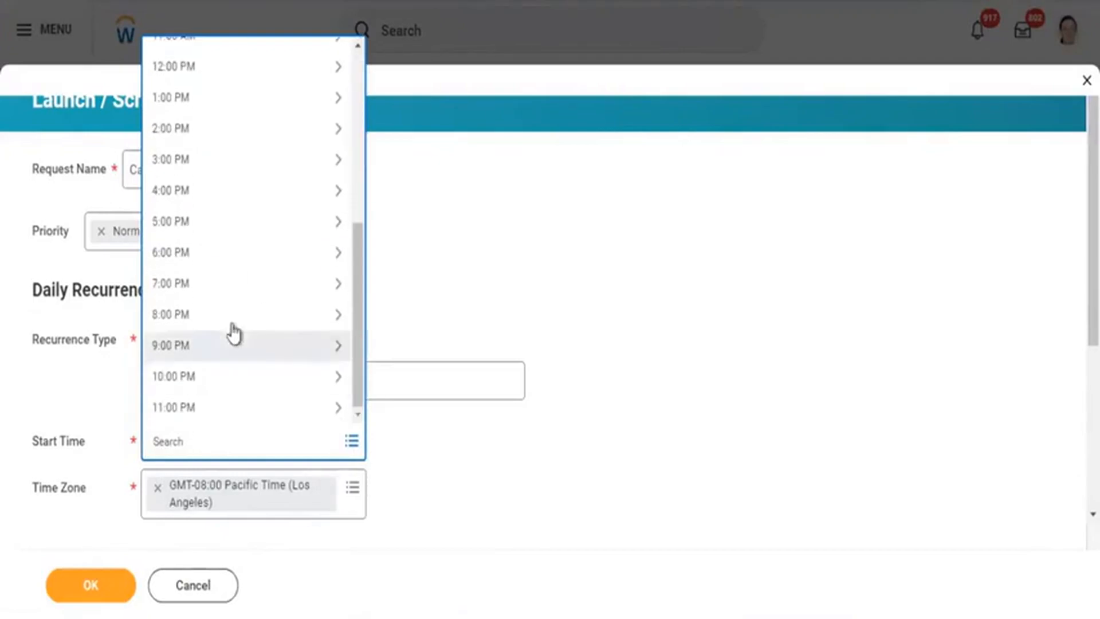
left_click(206, 256)
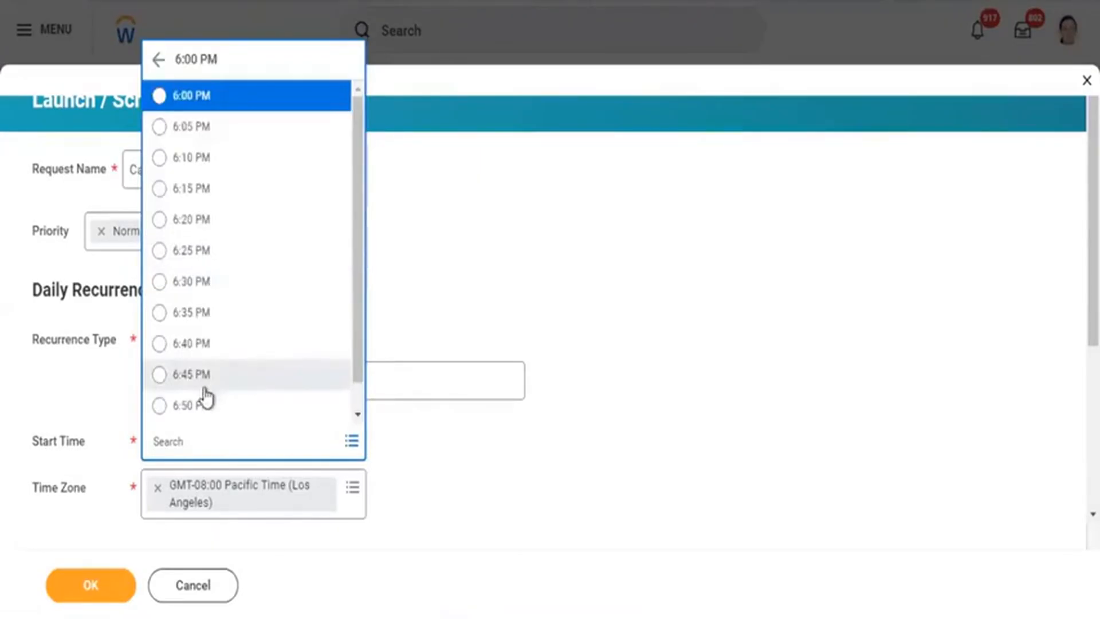
left_click(200, 313)
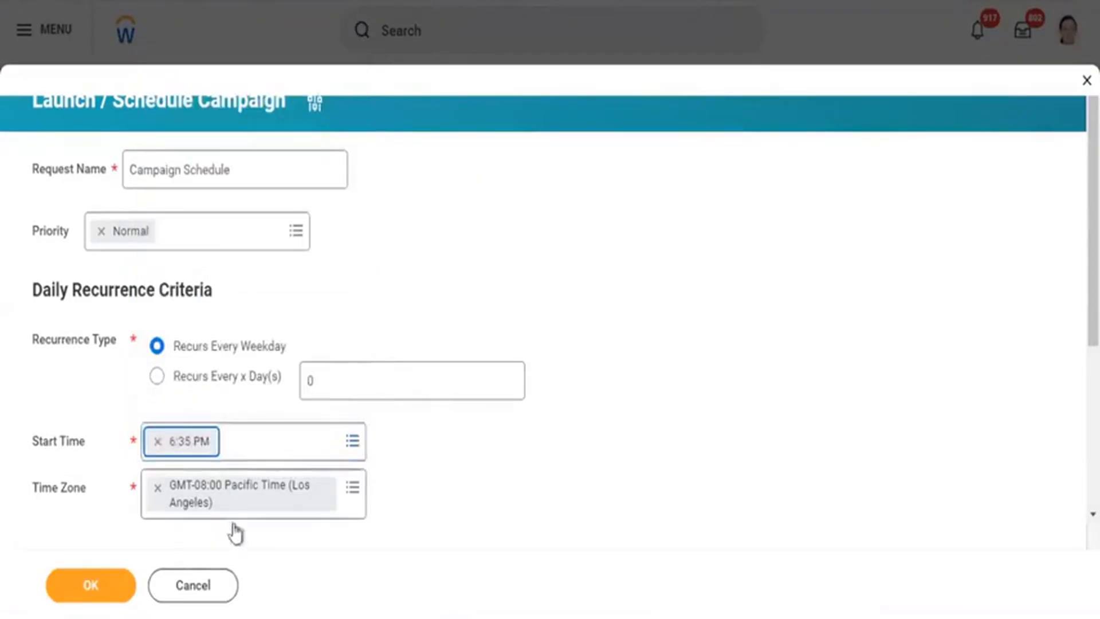
Replace the Pacific time zone with GMT+05:30 India Standard Time (Kolkata).
left_click(352, 491)
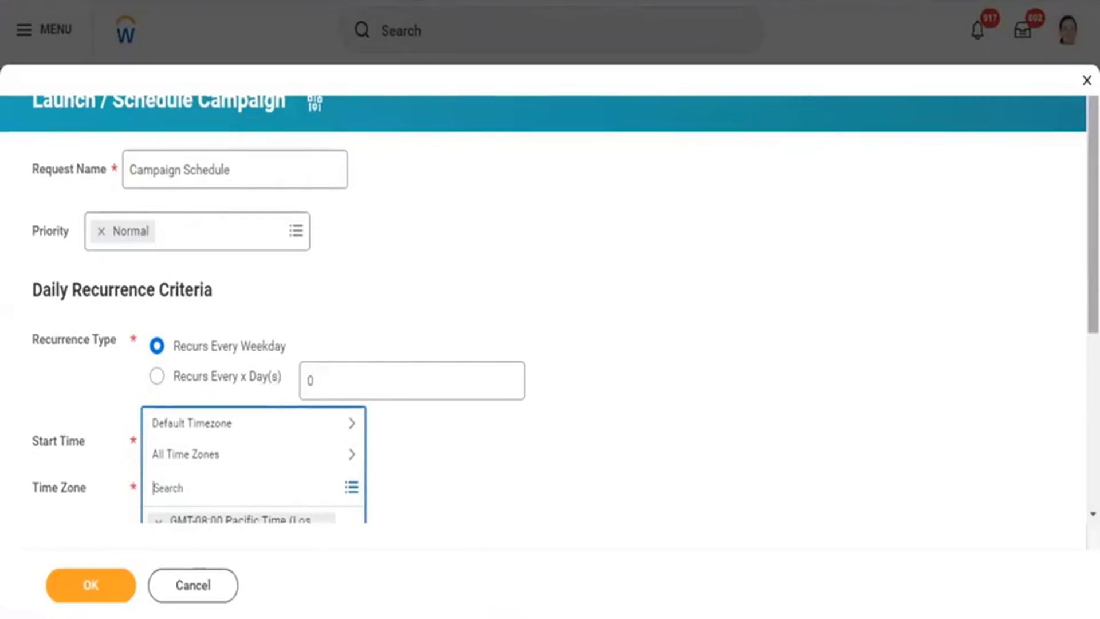
left_click_drag(1093, 221, 1093, 321)
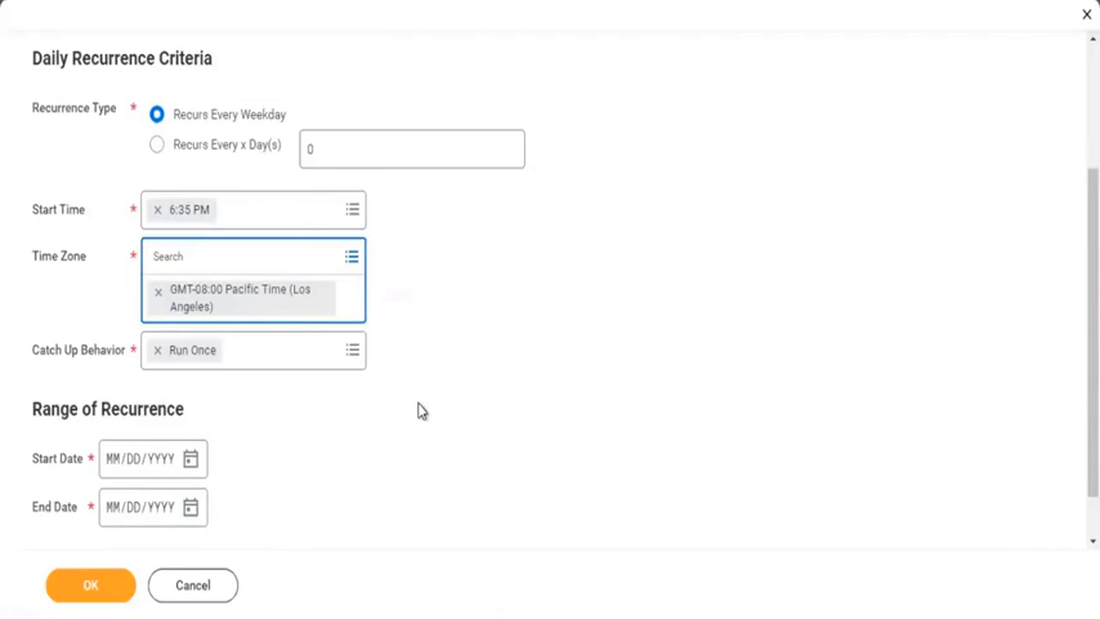
left_click(157, 292)
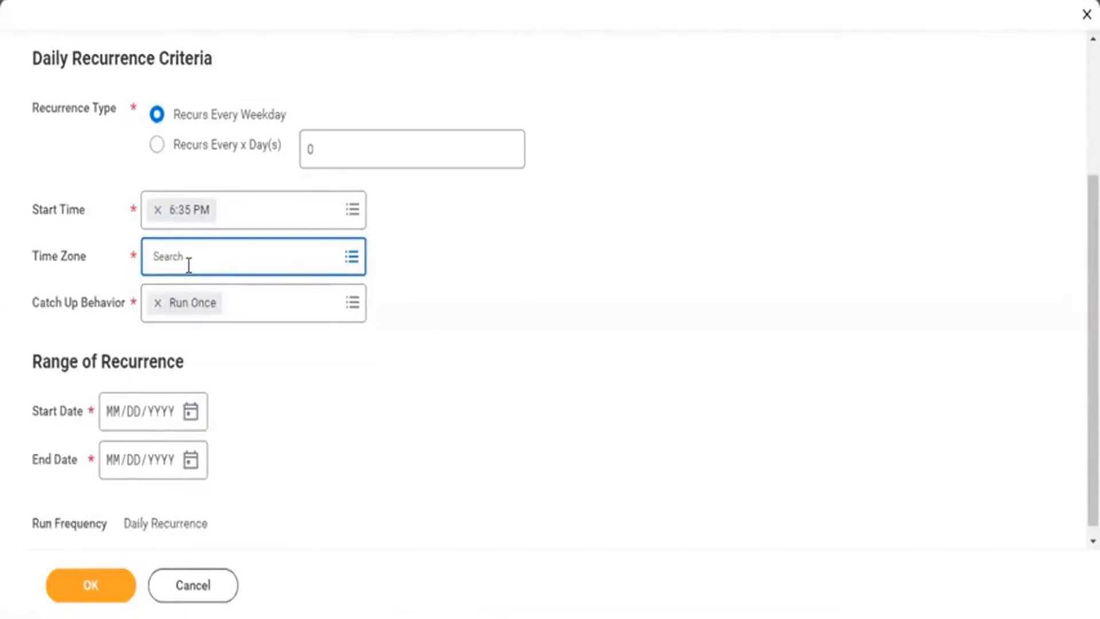
type("India")
key("Return")
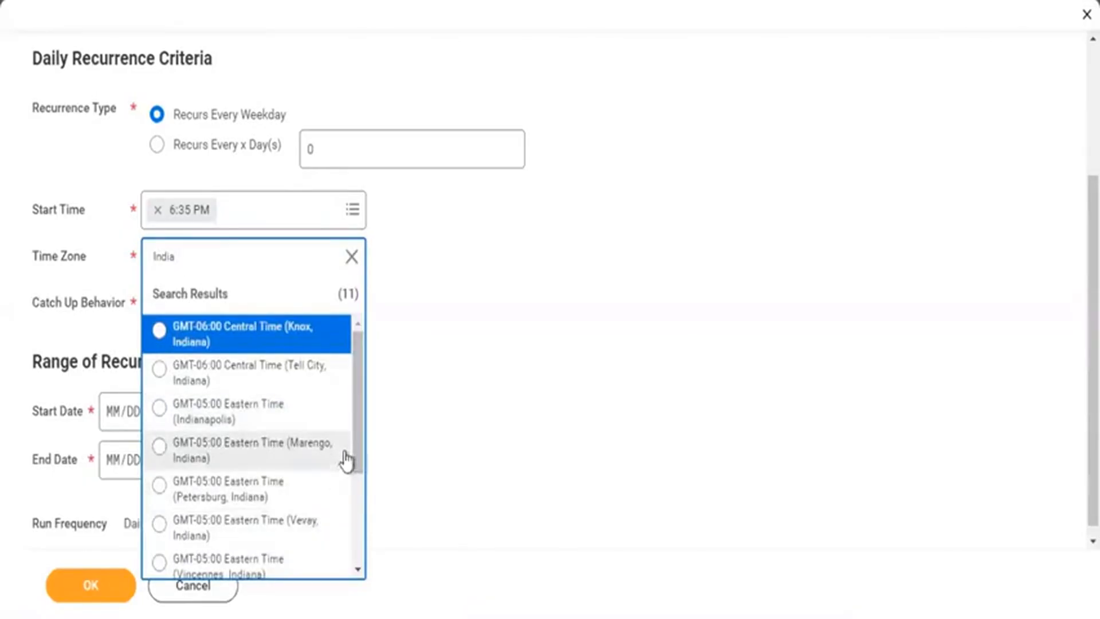
scroll(361, 422, "down", 3)
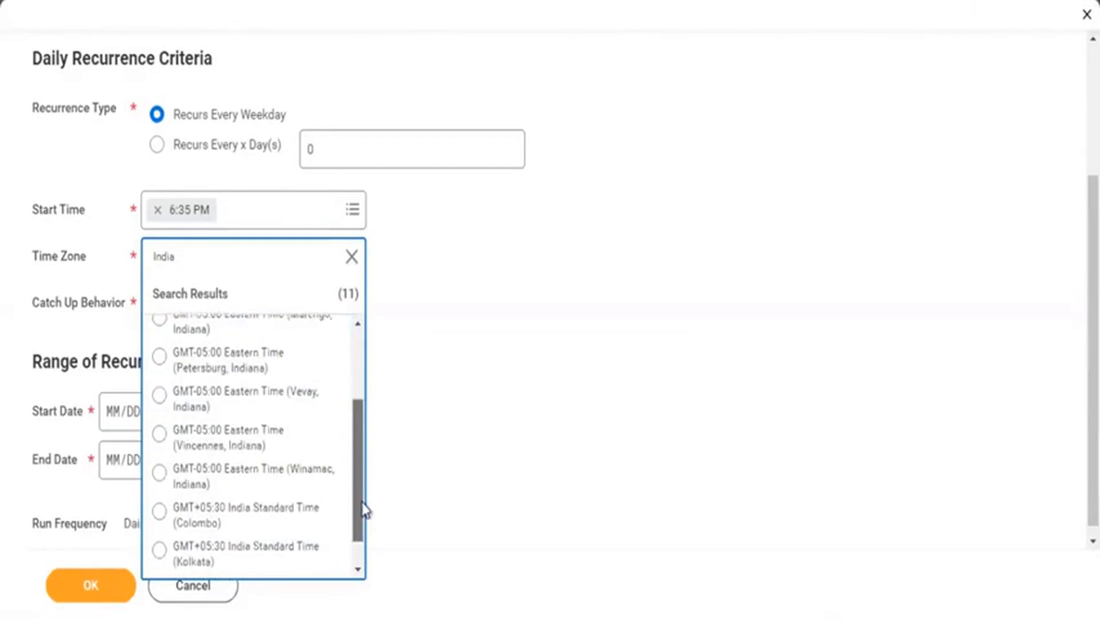
scroll(363, 509, "down", 1)
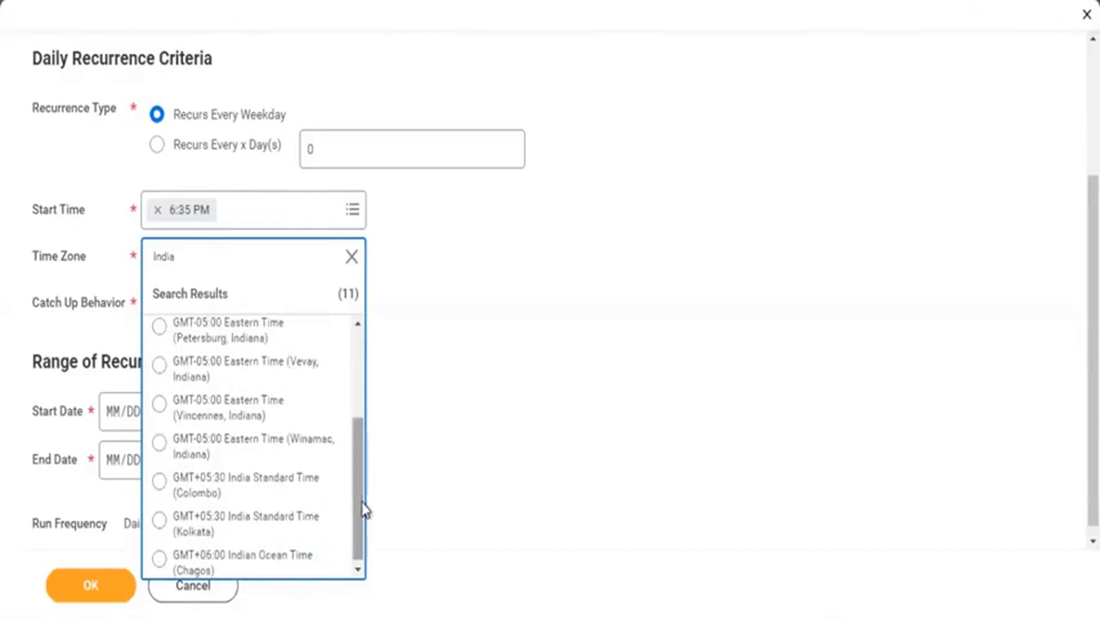
left_click(237, 531)
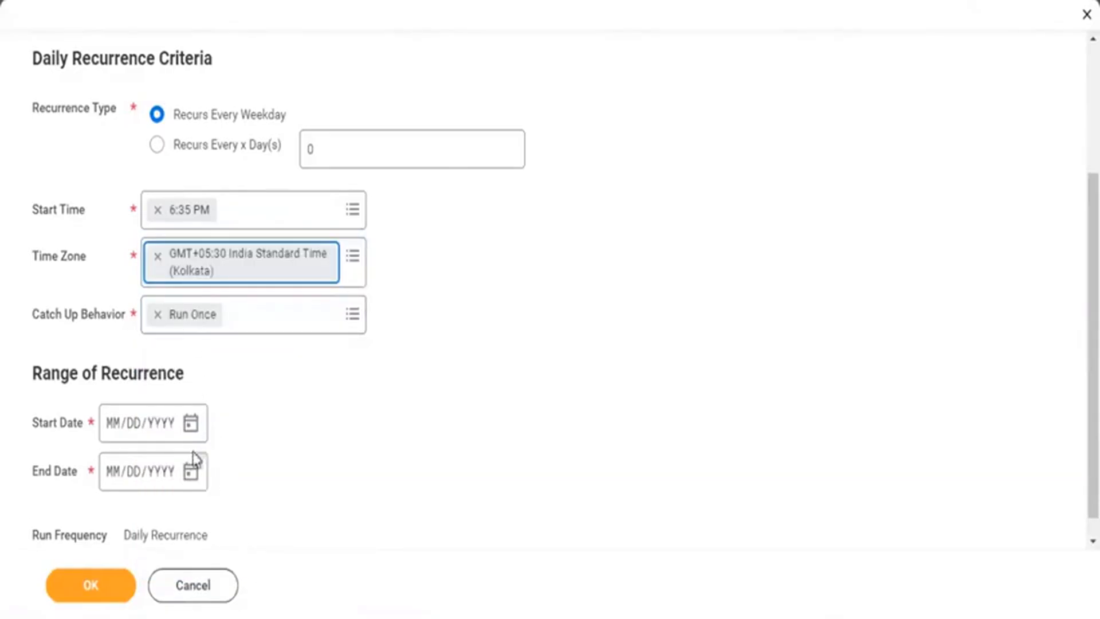
Set the recurrence range from 03/20/2024 to 03/31/2024 and submit the campaign schedule.
left_click(192, 424)
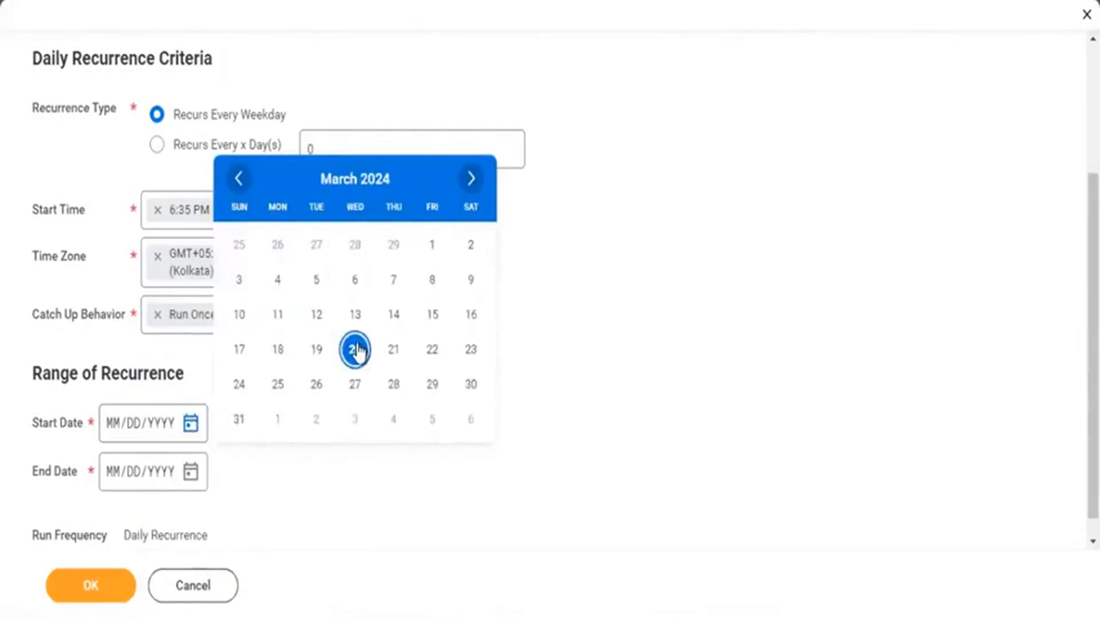
left_click(357, 349)
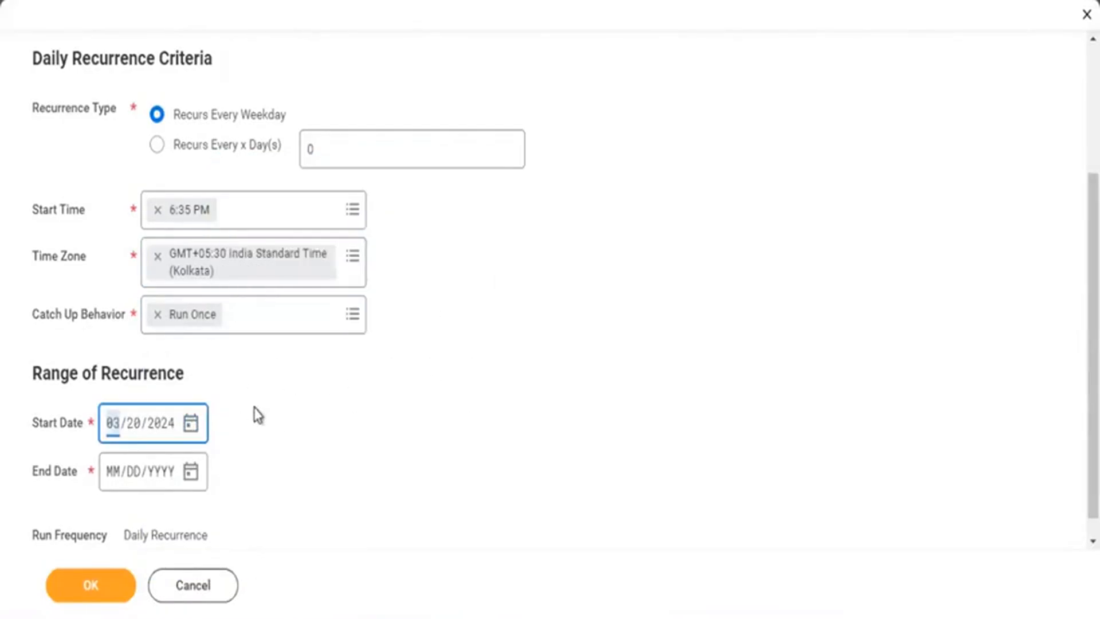
left_click(190, 472)
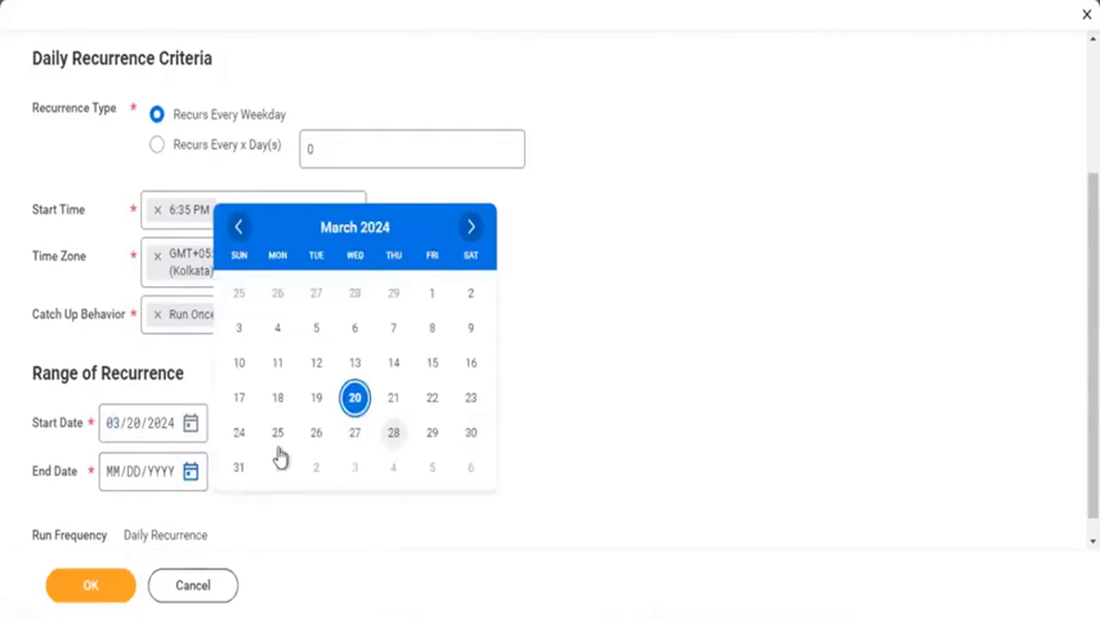
left_click(240, 469)
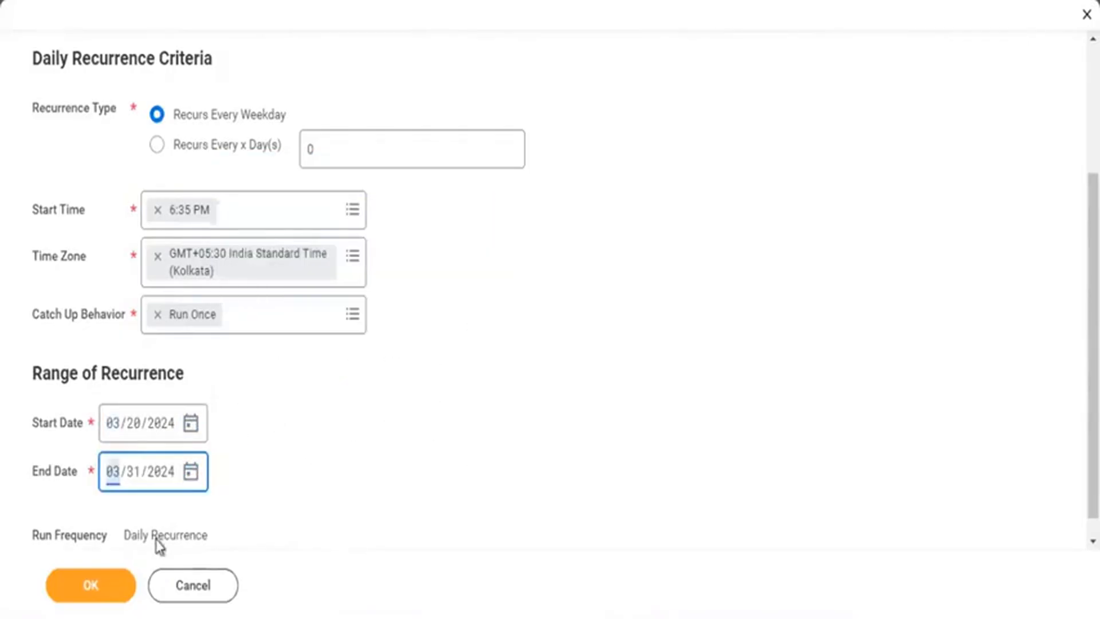
left_click(90, 586)
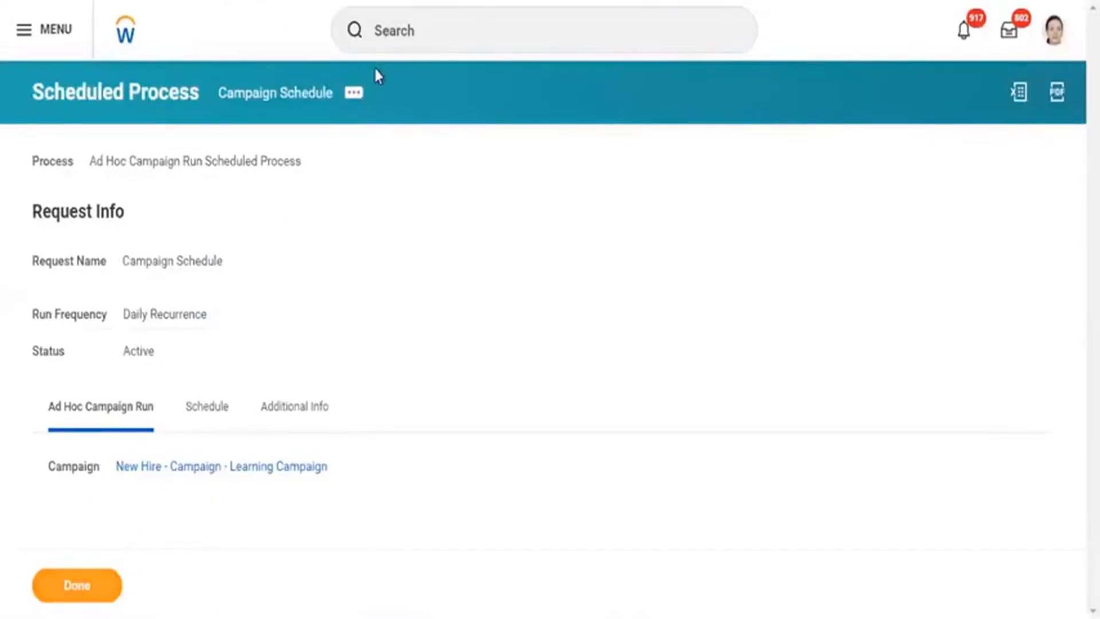
Run the Campaign Schedule future process immediately with Run Now and confirm the run.
left_click(354, 93)
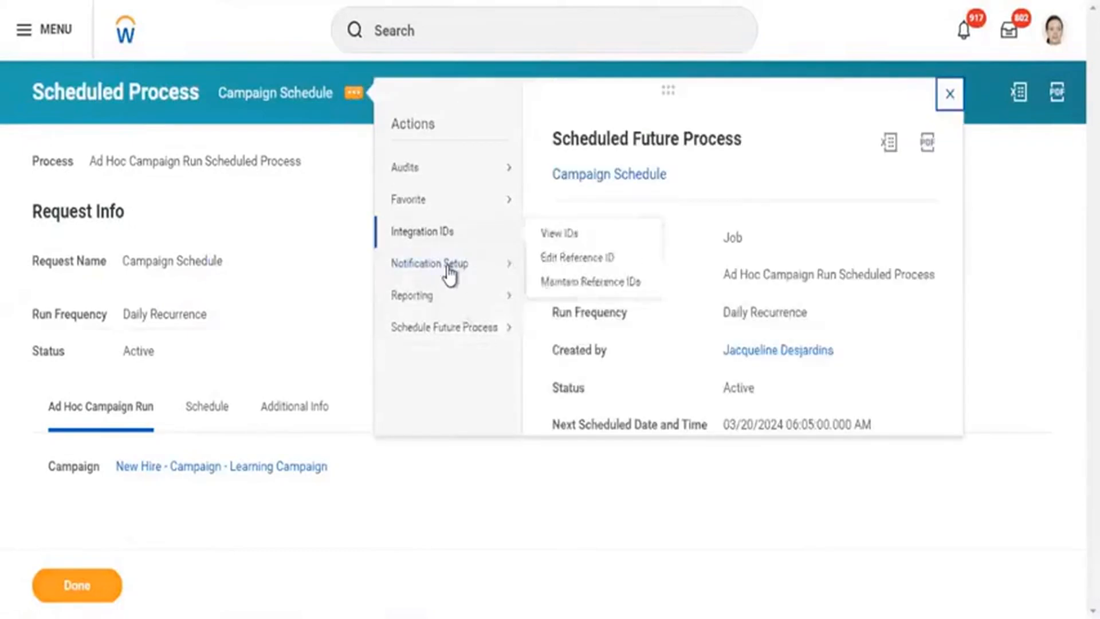
mouse_move(445, 332)
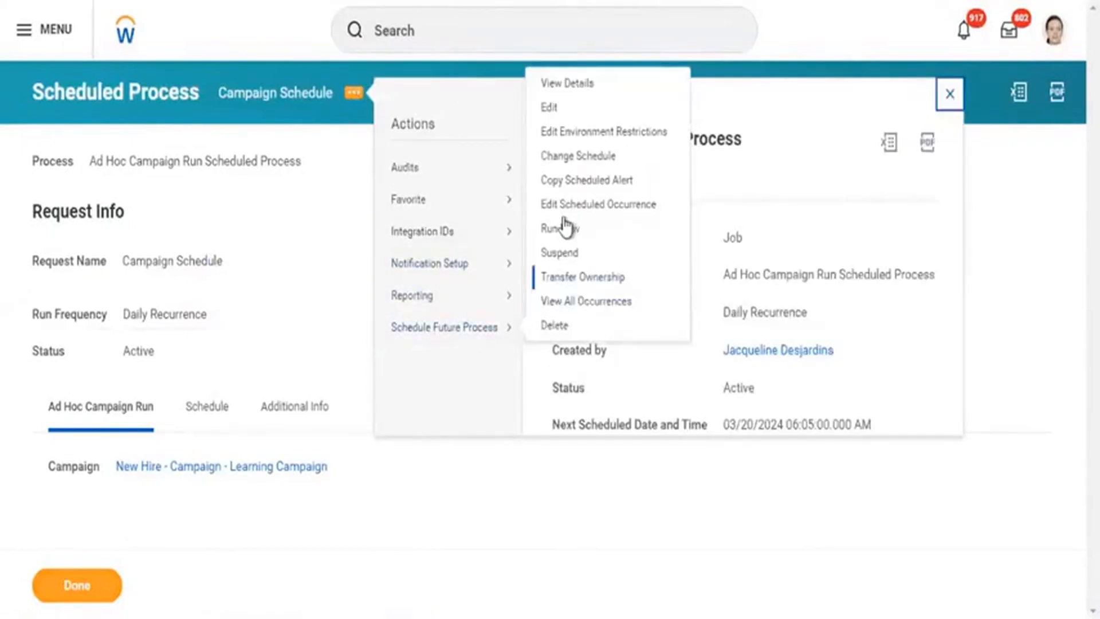
left_click(560, 236)
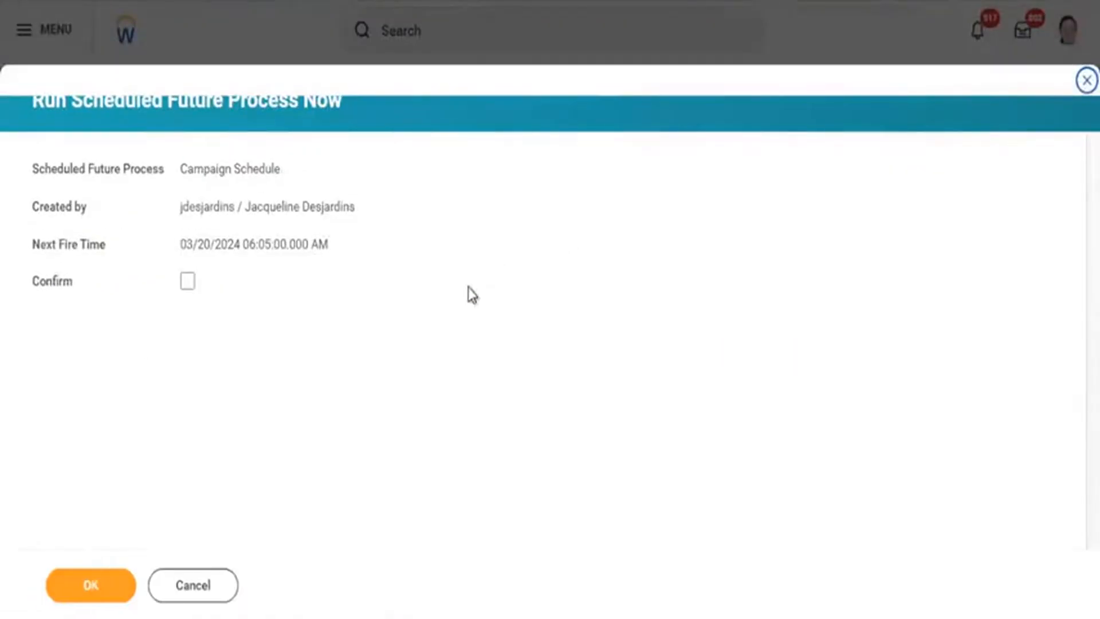
left_click(187, 281)
left_click(90, 587)
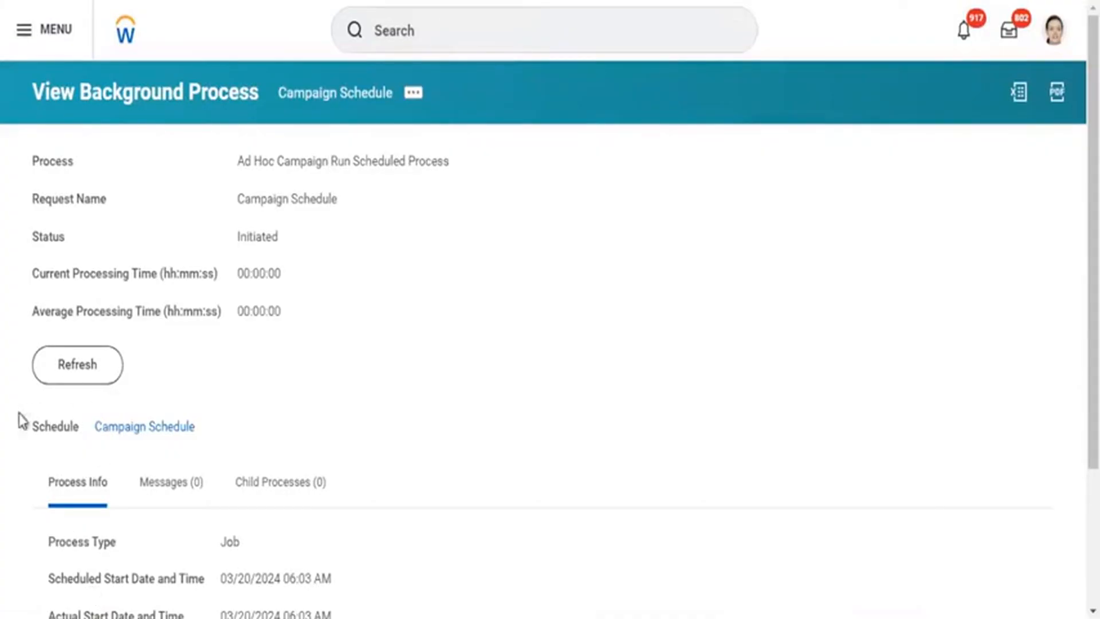
Refresh the background process repeatedly to check the campaign run's status and progress.
left_click(84, 381)
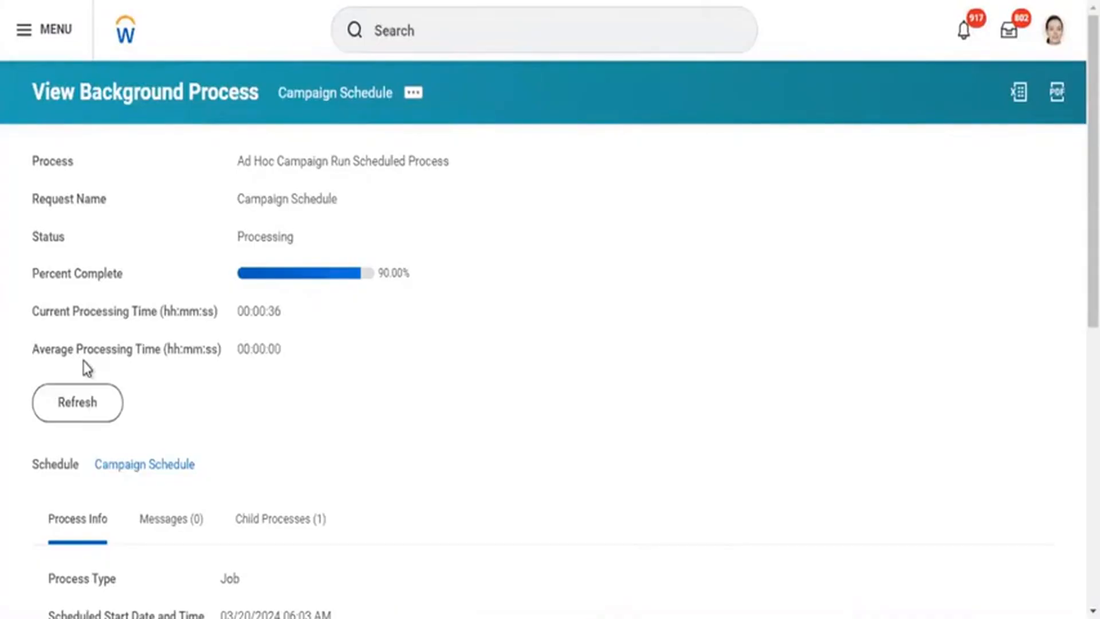
left_click(83, 421)
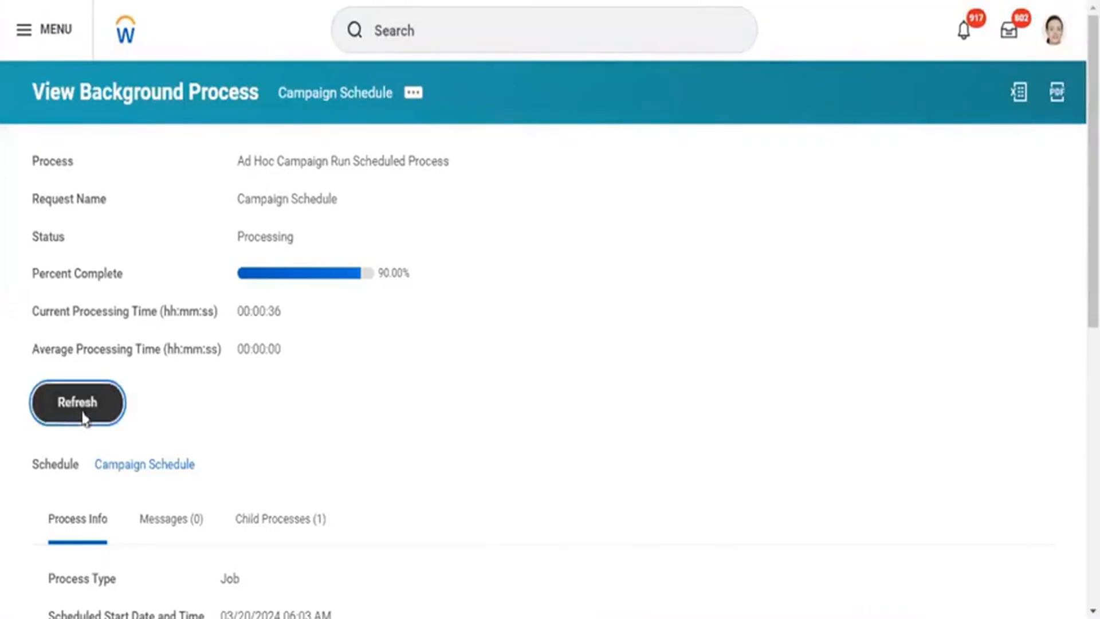
left_click(83, 421)
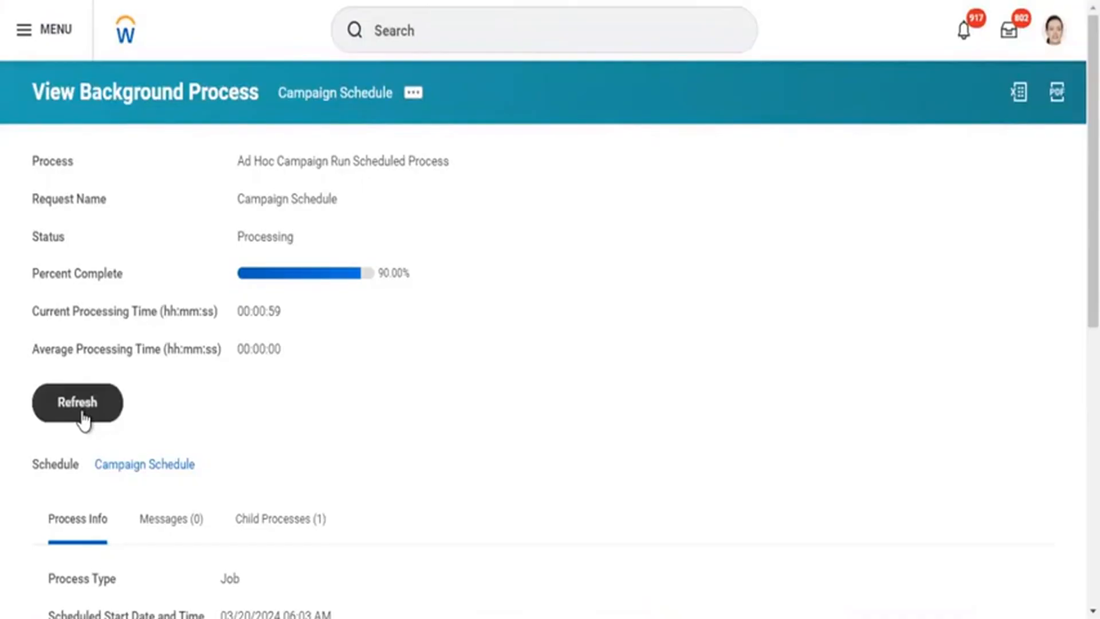
left_click(83, 418)
left_click(82, 414)
left_click(81, 408)
Examine the related actions of the background process and of its Campaign Schedule, including the Schedule Future Process options.
left_click(417, 108)
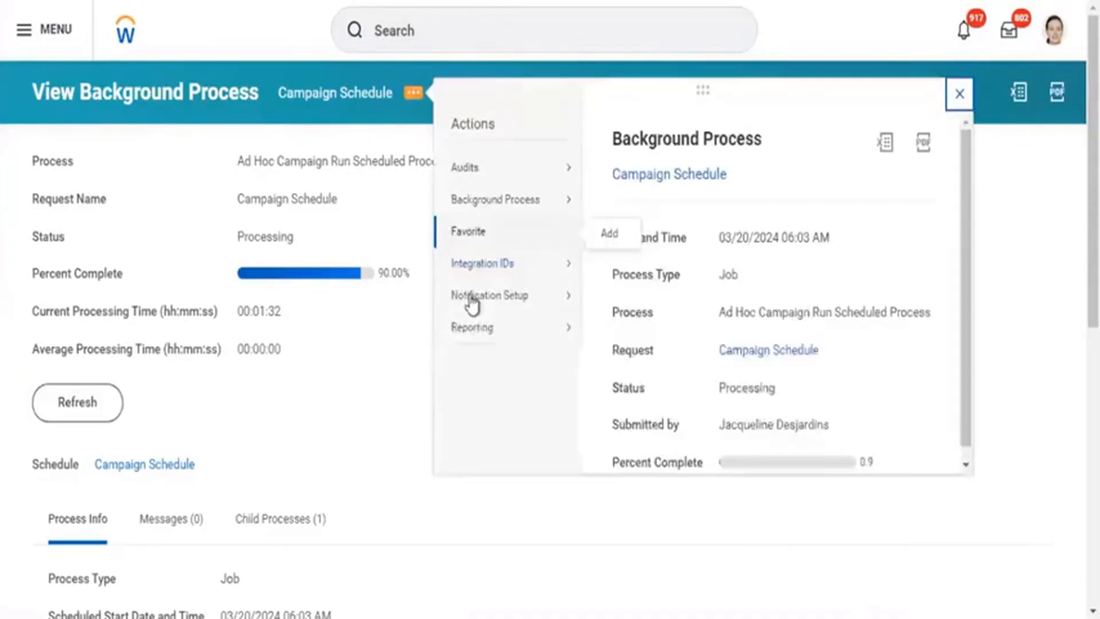
mouse_move(480, 330)
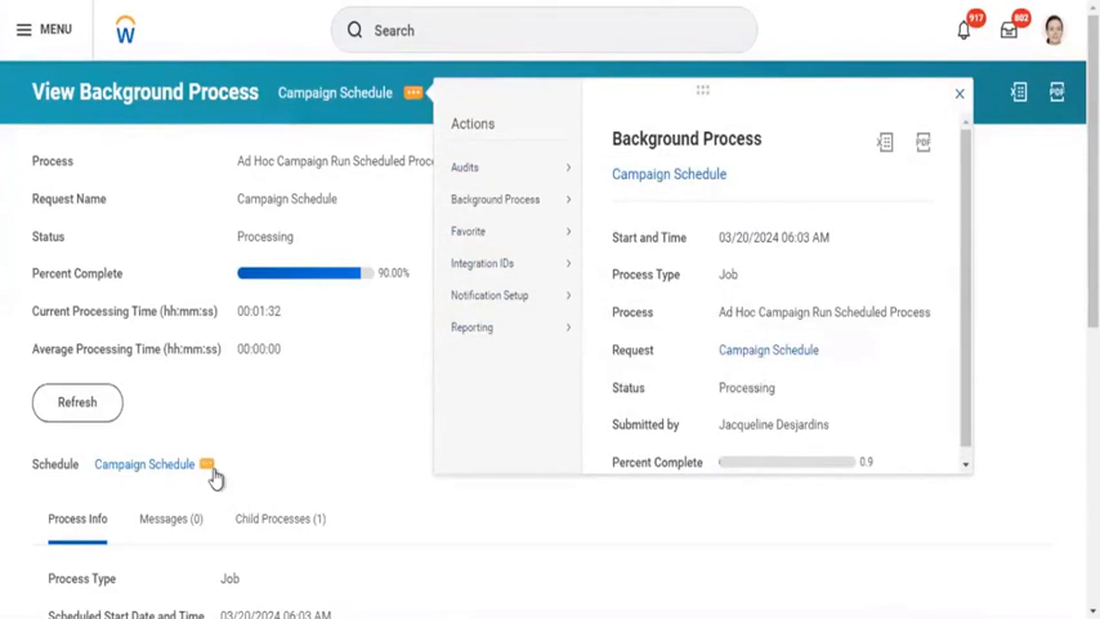
left_click(214, 471)
left_click(214, 471)
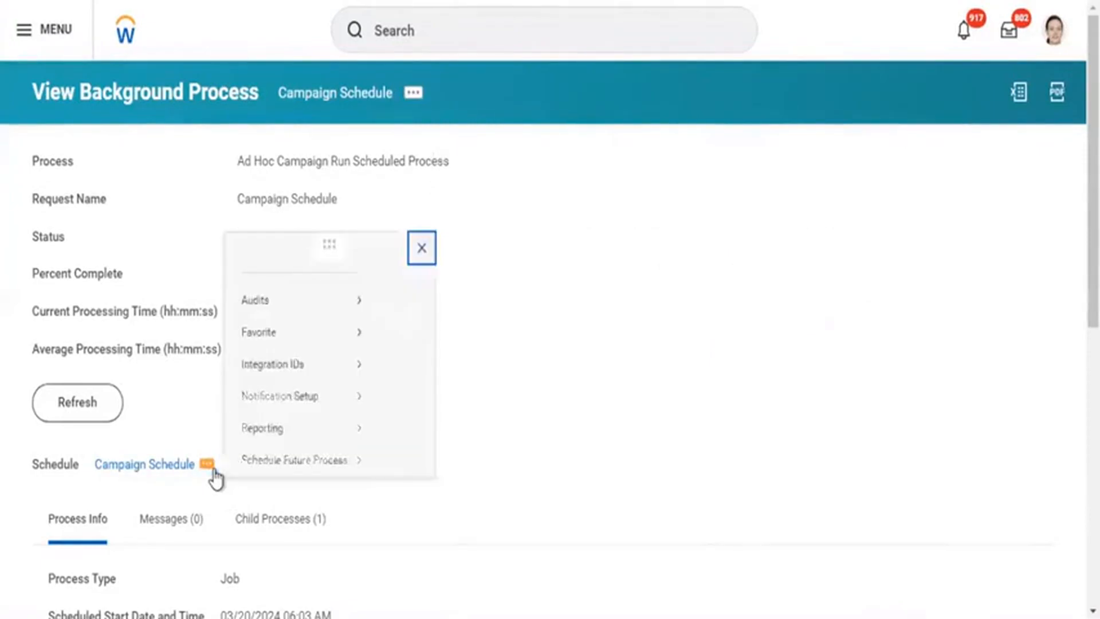
left_click(208, 469)
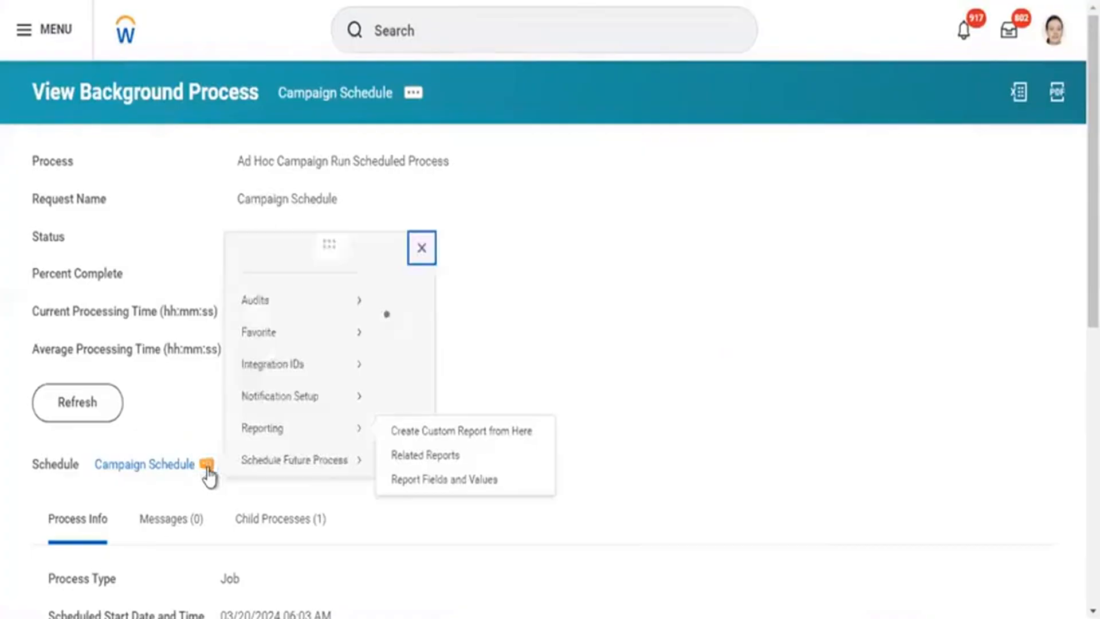
mouse_move(322, 383)
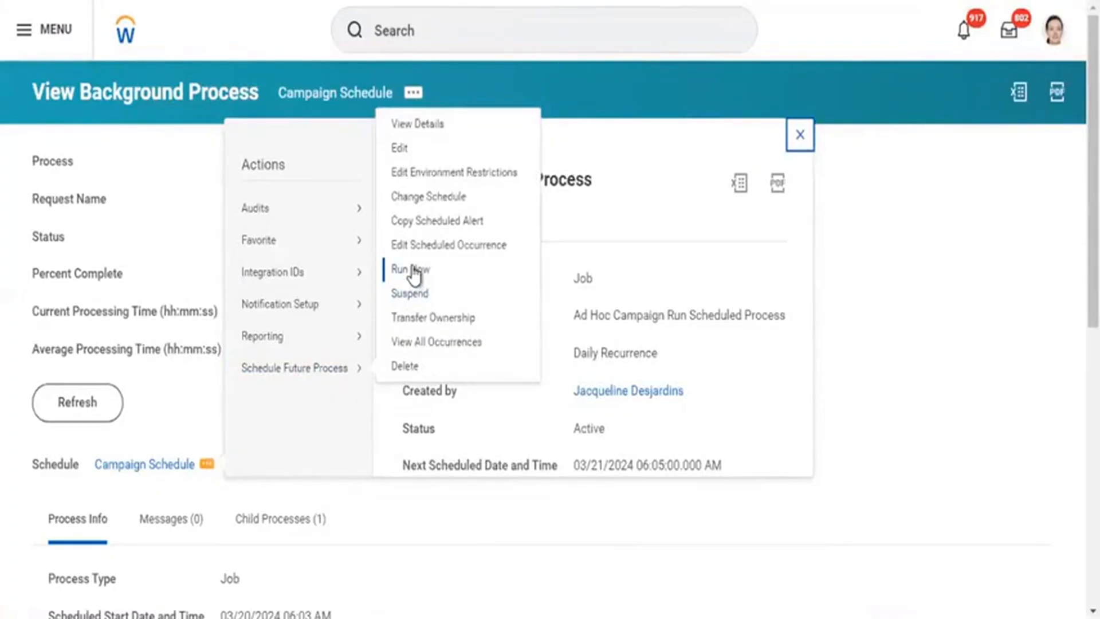
Close the schedule's related actions and refresh the background process again to check whether the run has completed.
left_click(78, 411)
left_click(79, 412)
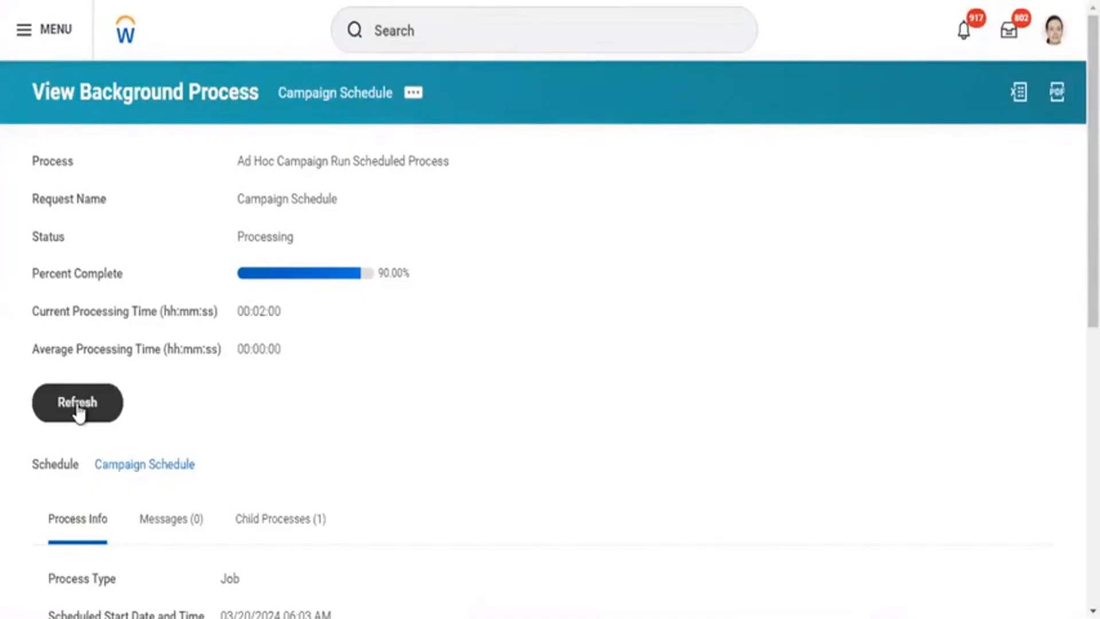
left_click(78, 404)
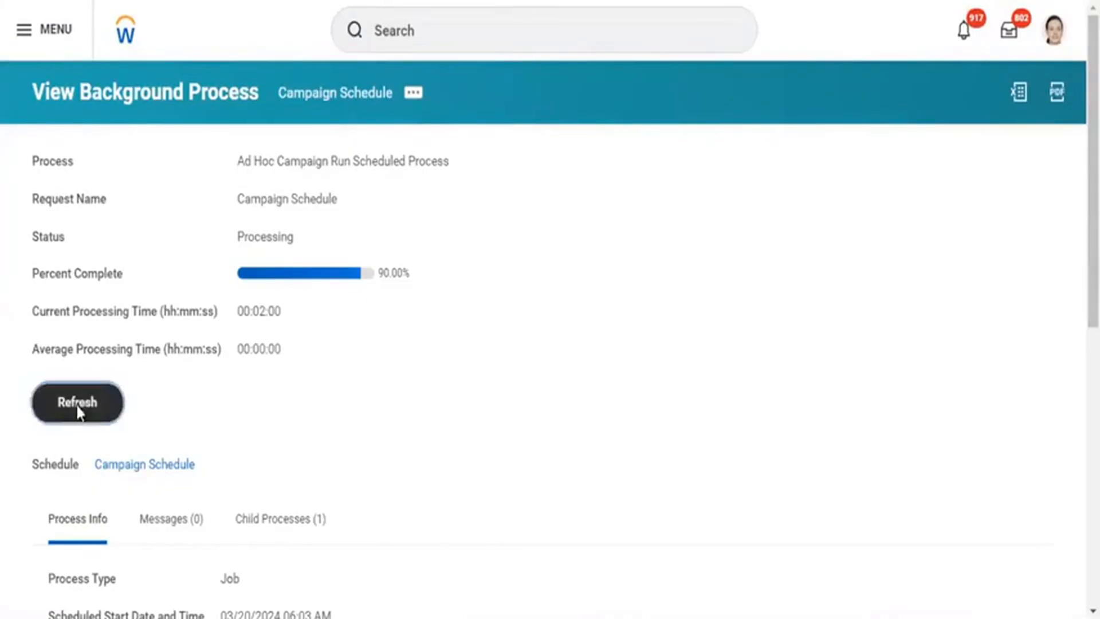
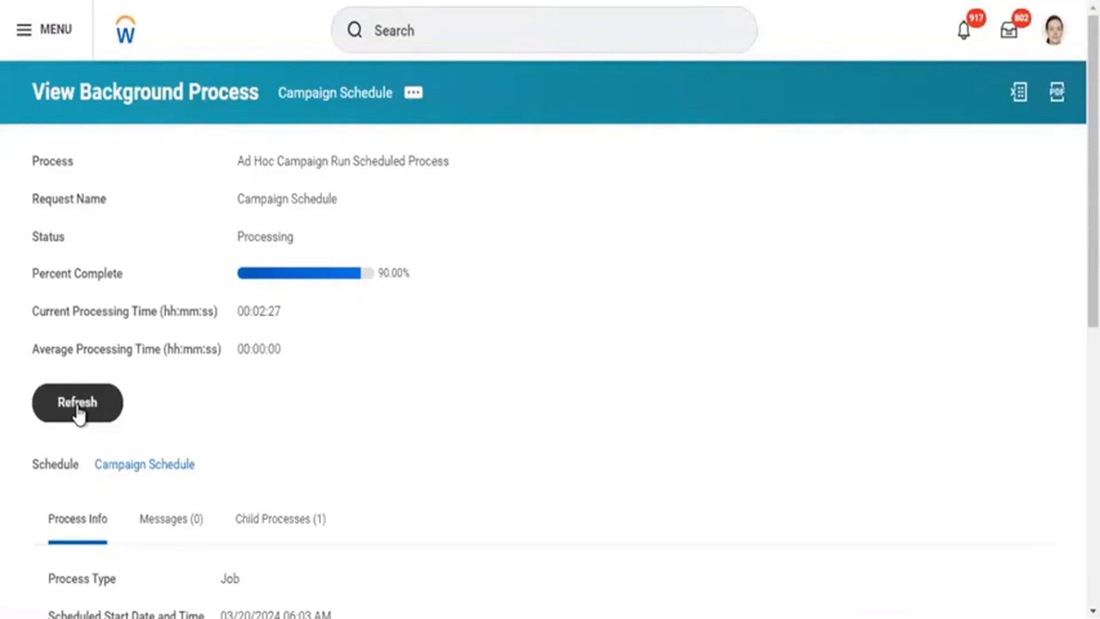
Refresh the Campaign Schedule background process several times and view its child processes.
left_click(77, 412)
left_click(93, 401)
left_click(75, 404)
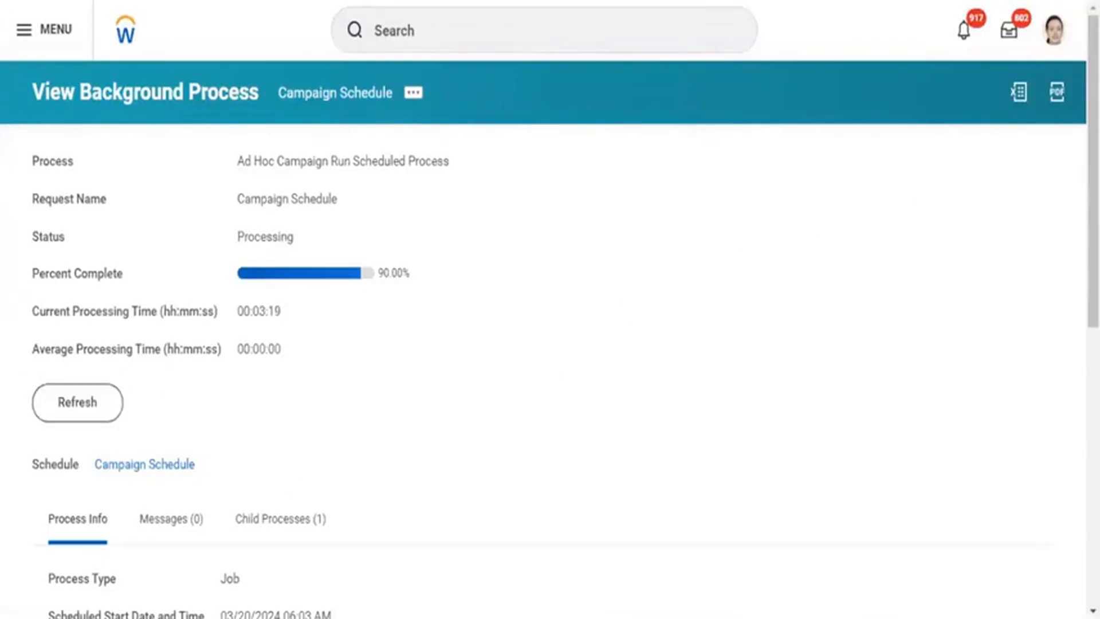
scroll(1066, 270, "down", 6)
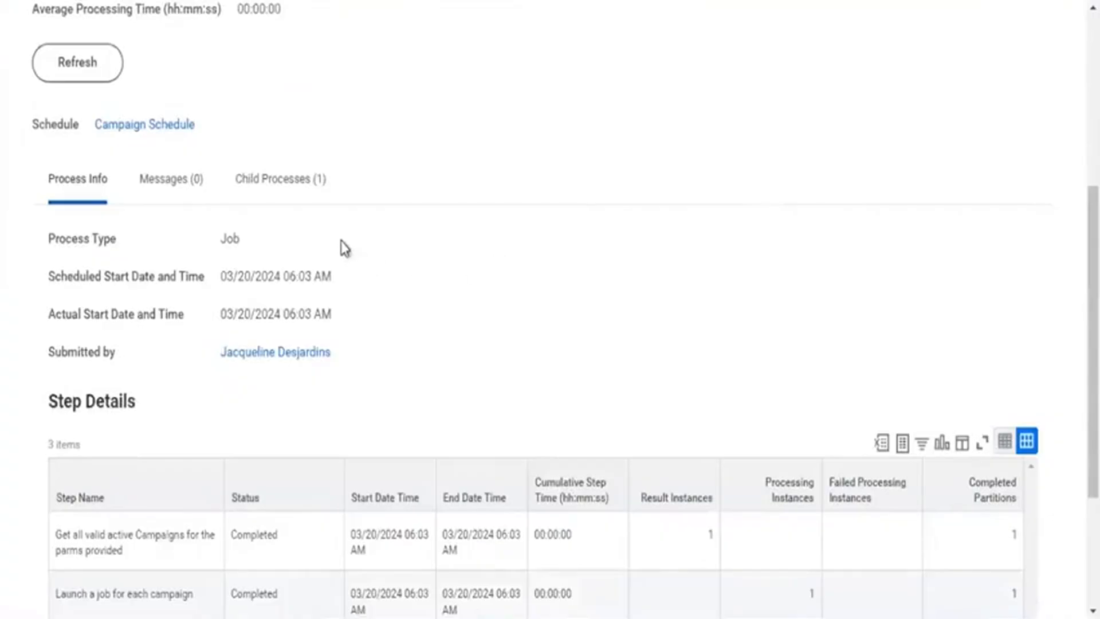
left_click(288, 184)
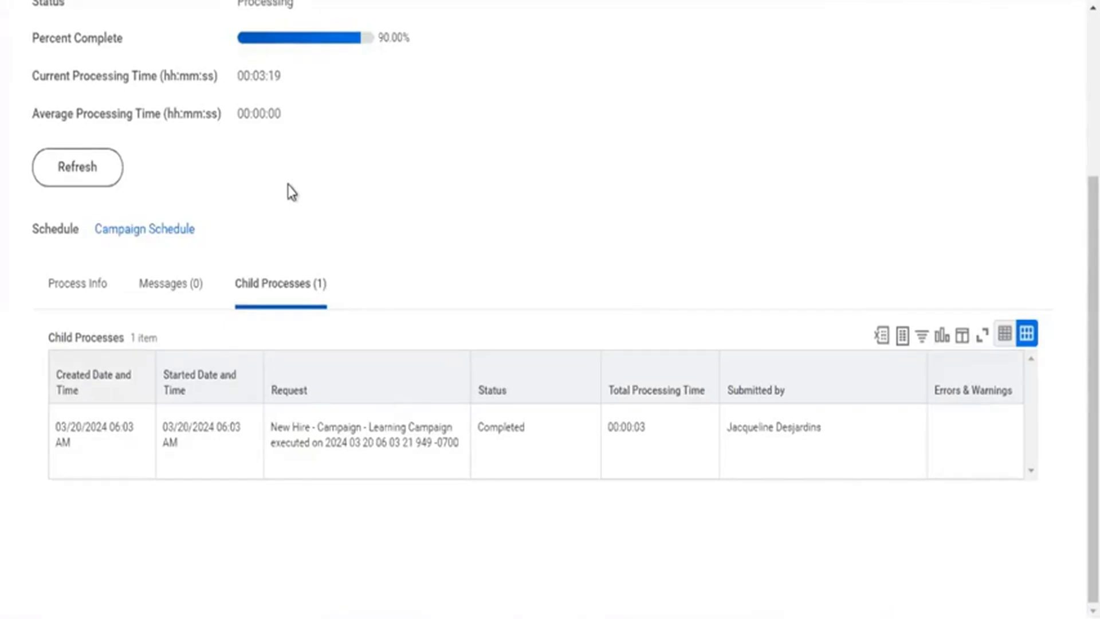
Keep refreshing the background process to check its status and percent complete after viewing the child processes.
left_click(82, 185)
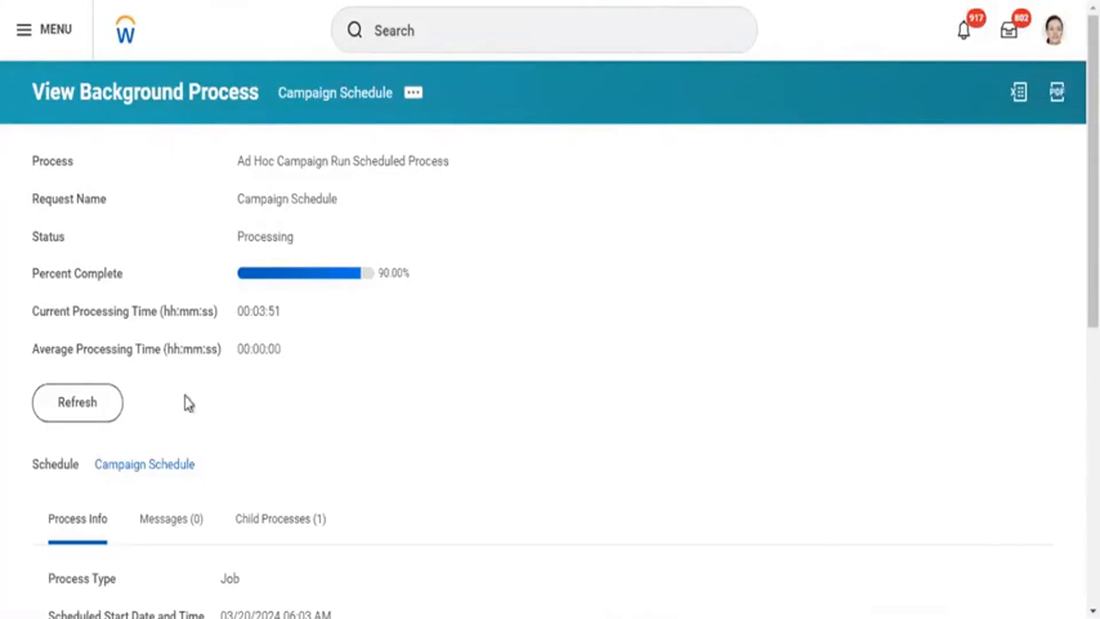
left_click(95, 422)
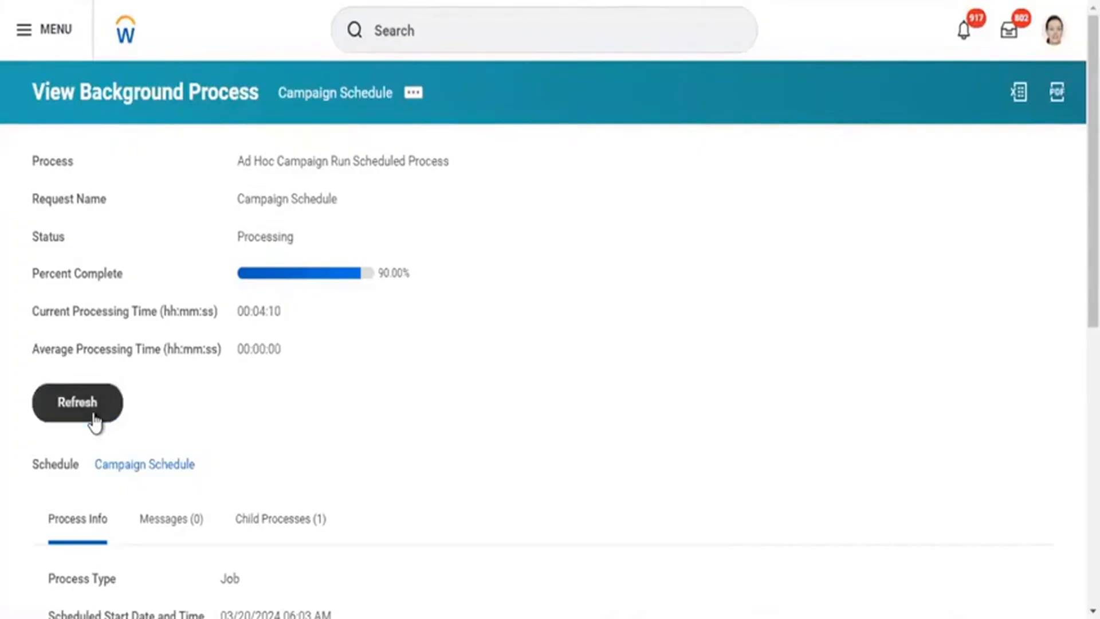
left_click(94, 423)
left_click(93, 417)
left_click(94, 417)
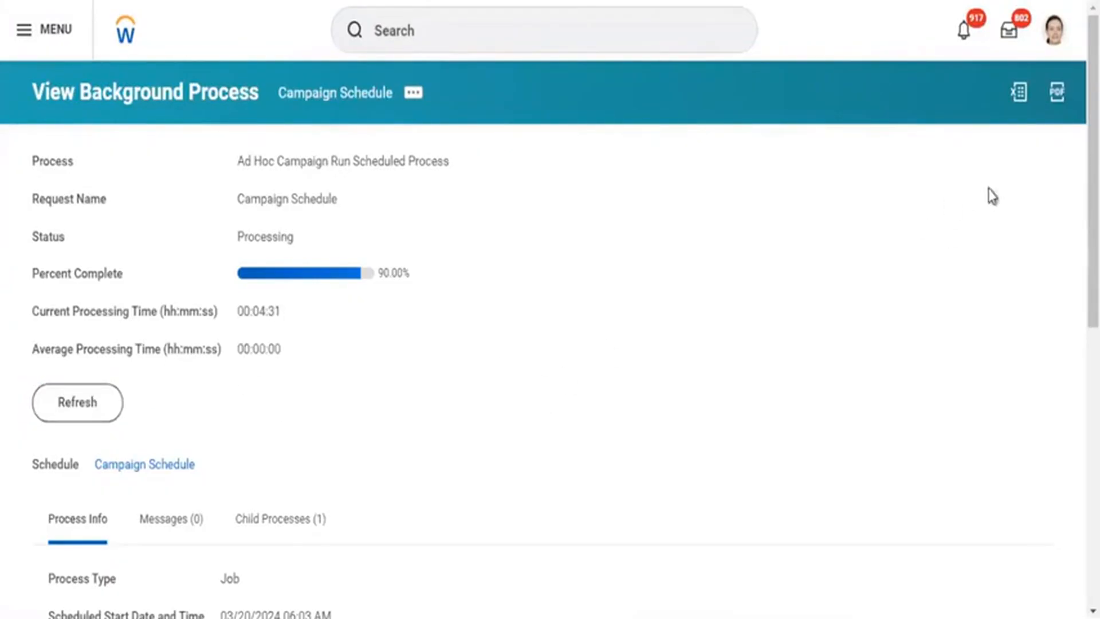
Examine the Step Details of the background process, including the Get all valid active Campaigns step, and refresh the process once more.
scroll(550, 309, "down", 9)
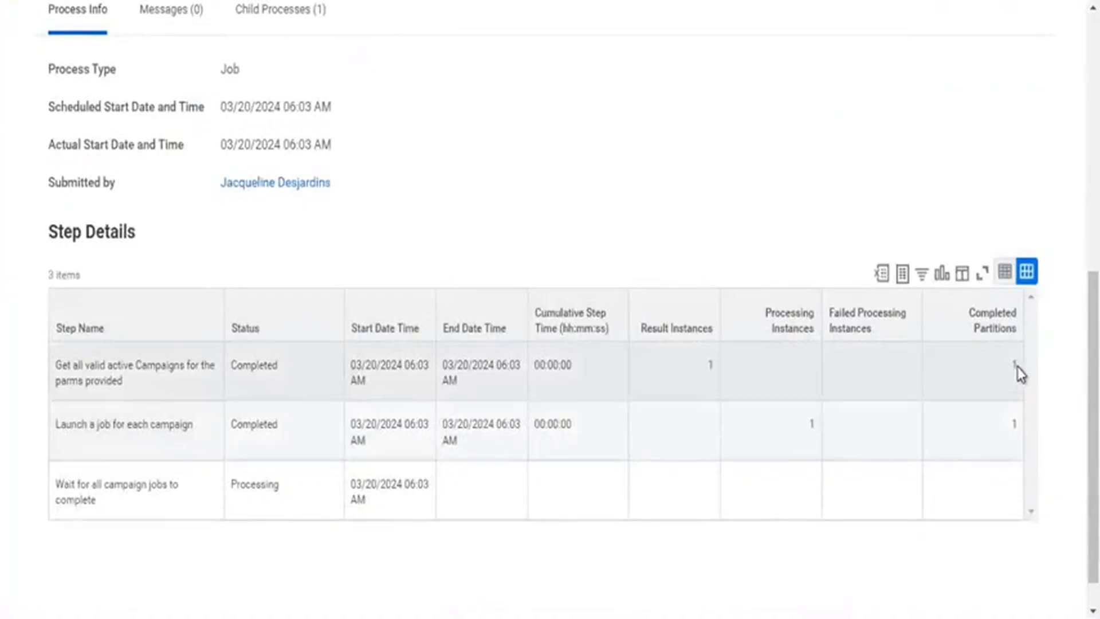
left_click(1014, 367)
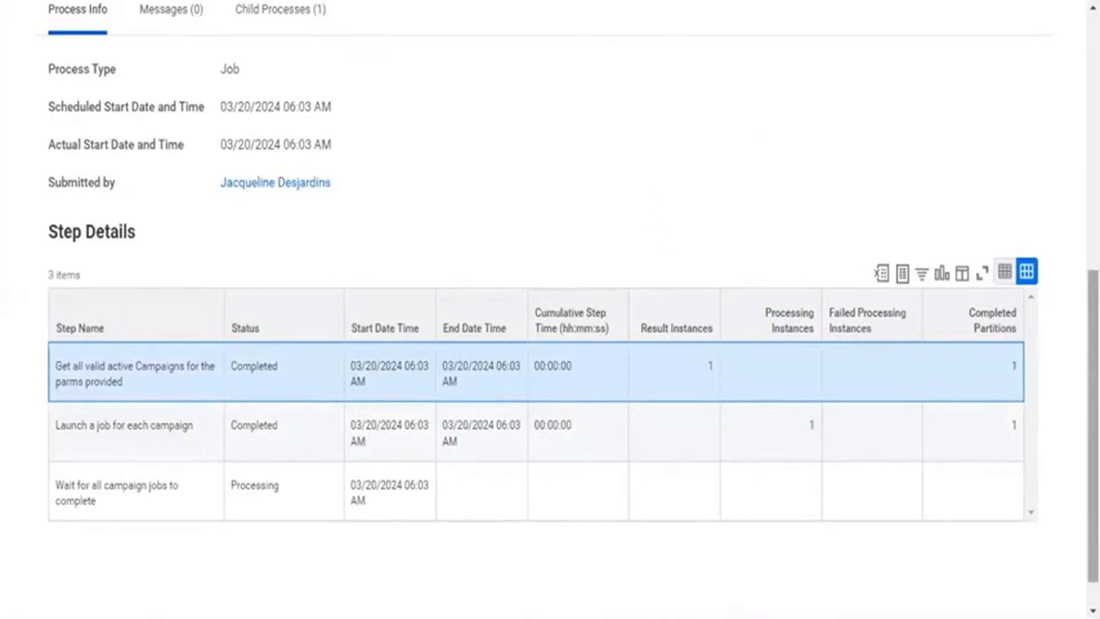
left_click_drag(1093, 367, 1093, 154)
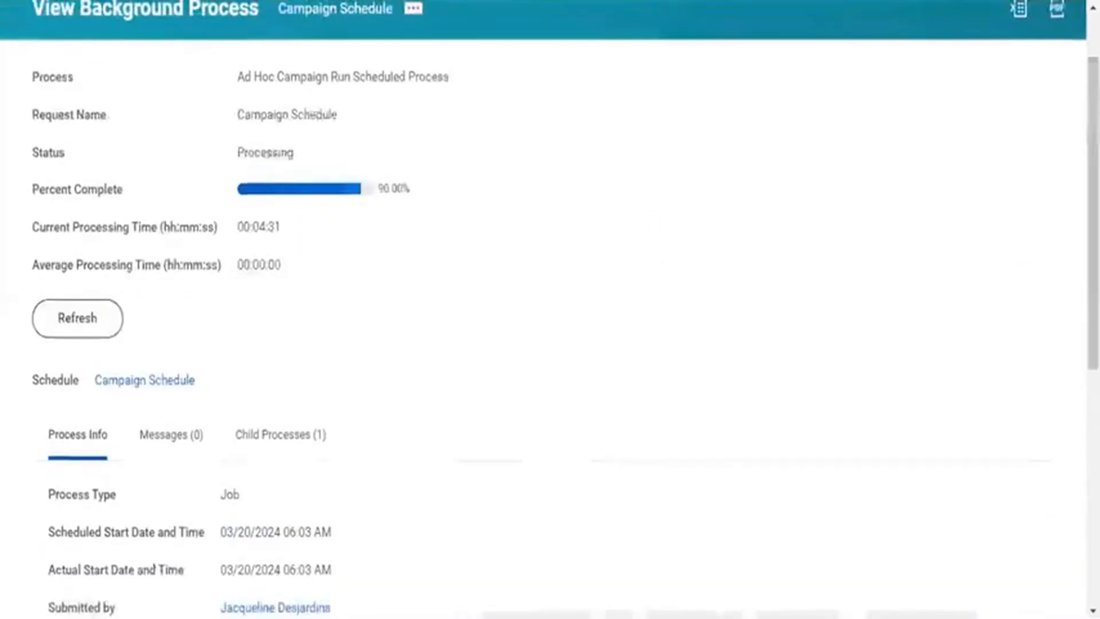
left_click(93, 332)
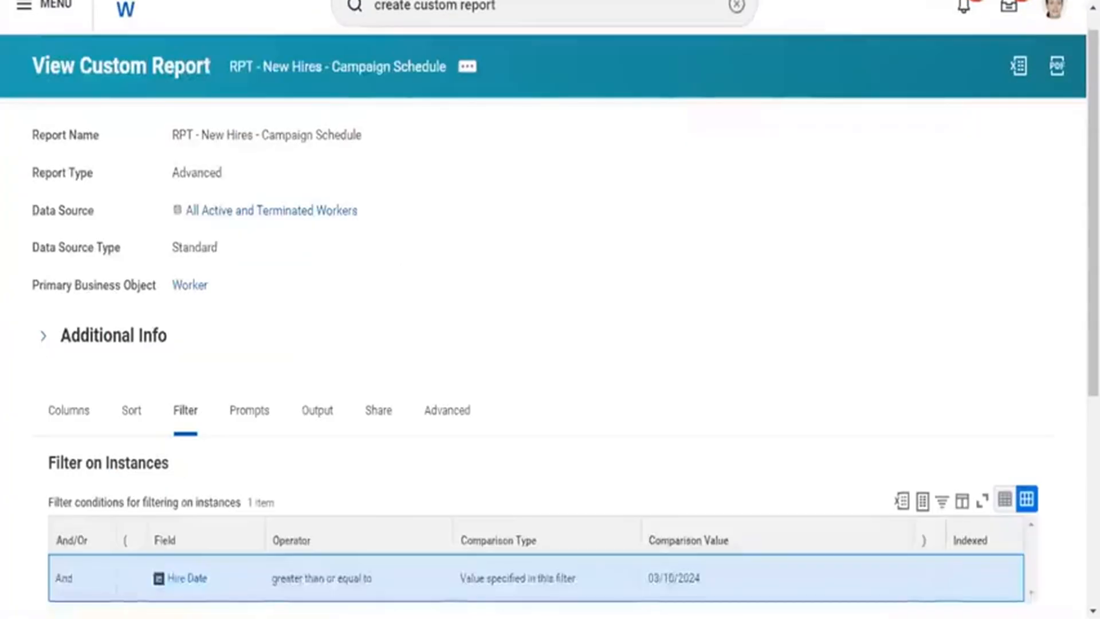
Run the custom report RPT - New Hires - Campaign Schedule from its related actions.
left_click(469, 68)
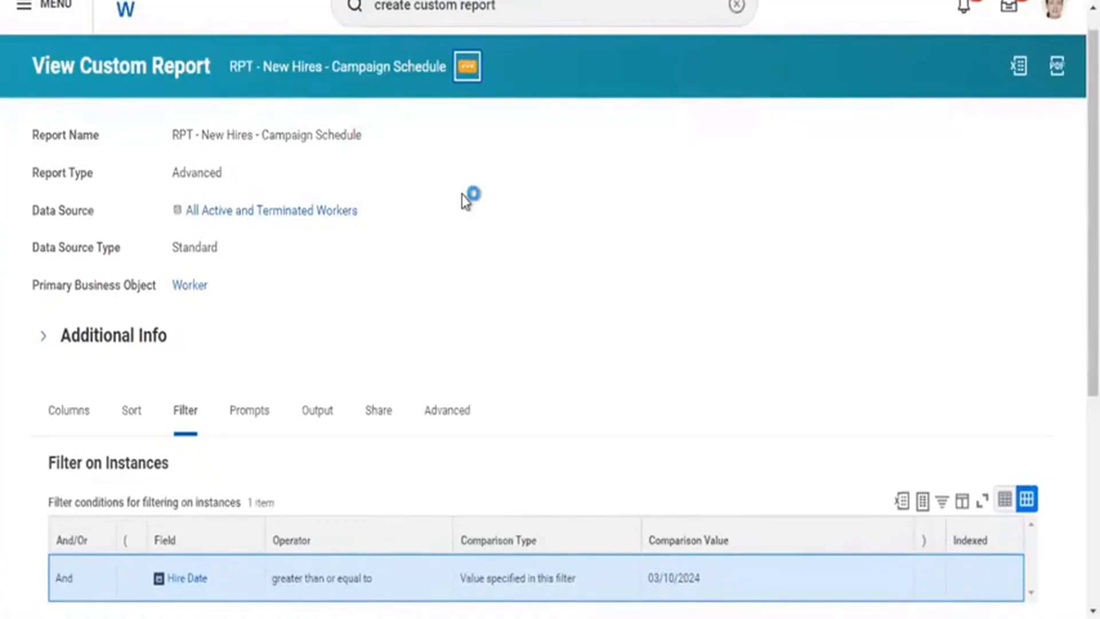
mouse_move(568, 142)
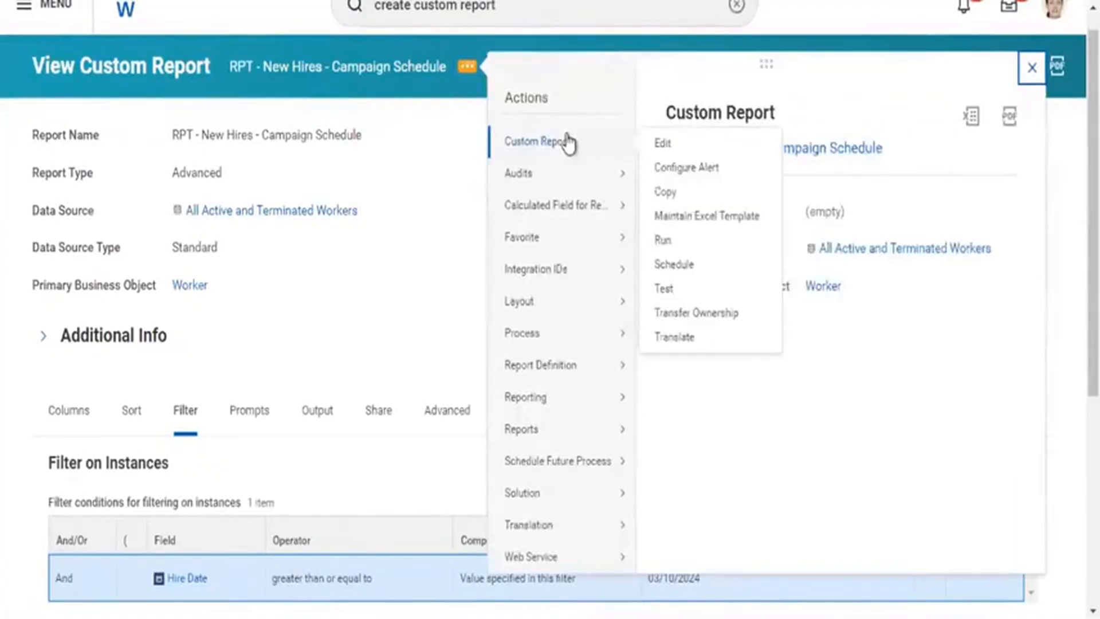
left_click(662, 240)
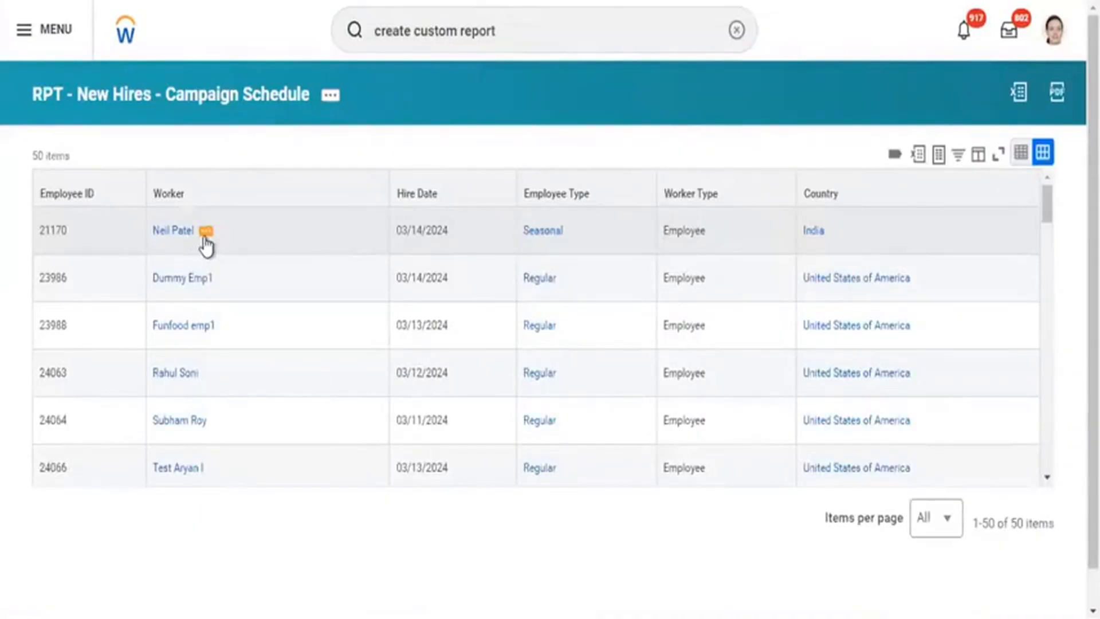
Examine the related actions of the first worker in the report, including the Reporting and Security Profile options.
left_click(205, 234)
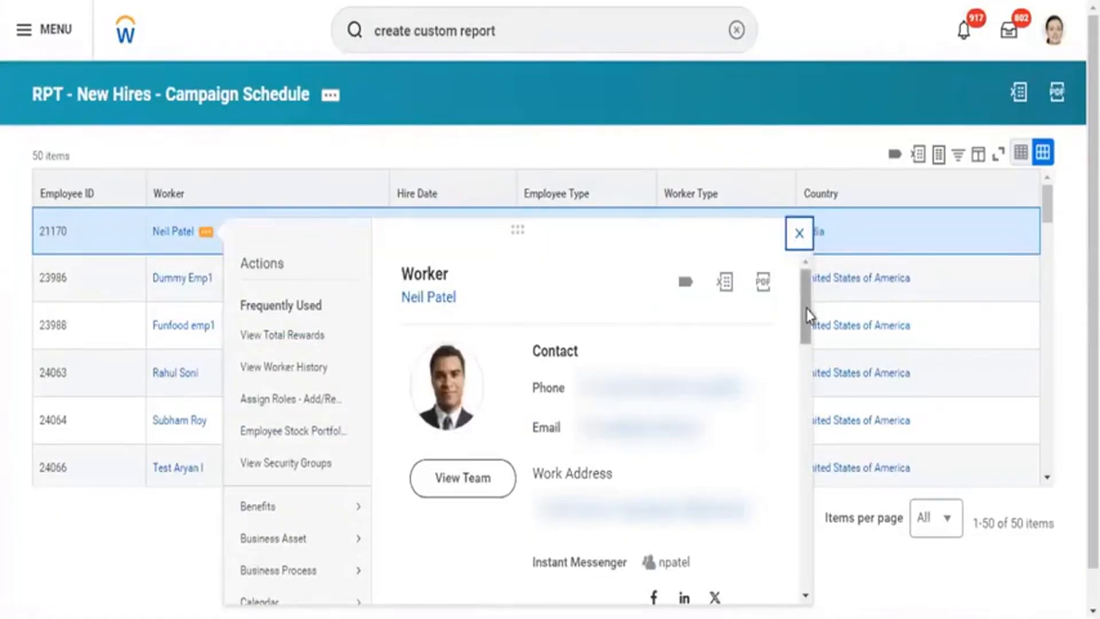
scroll(808, 315, "down", 5)
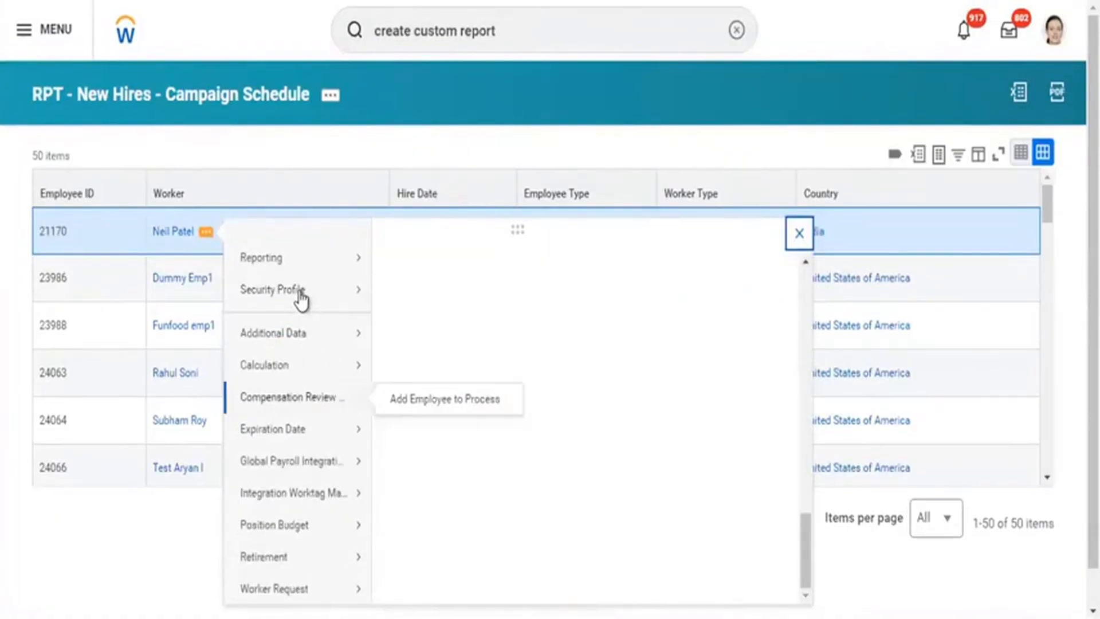
mouse_move(301, 299)
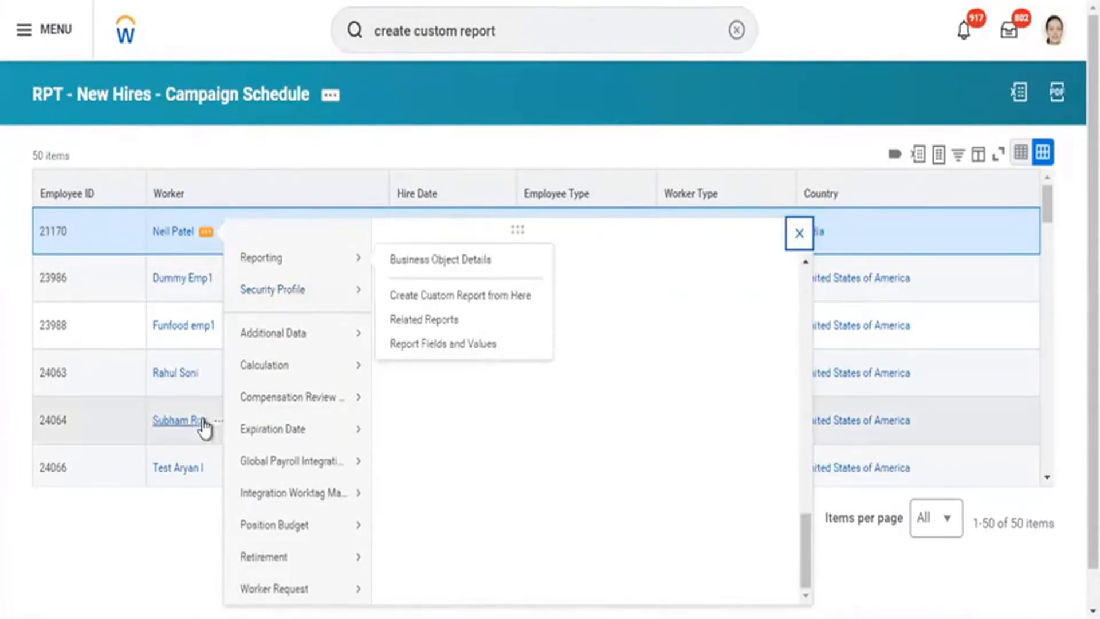
Open the first worker's profile, view the worker's skipped tasks without process or date filters, and return to the profile.
left_click(172, 232)
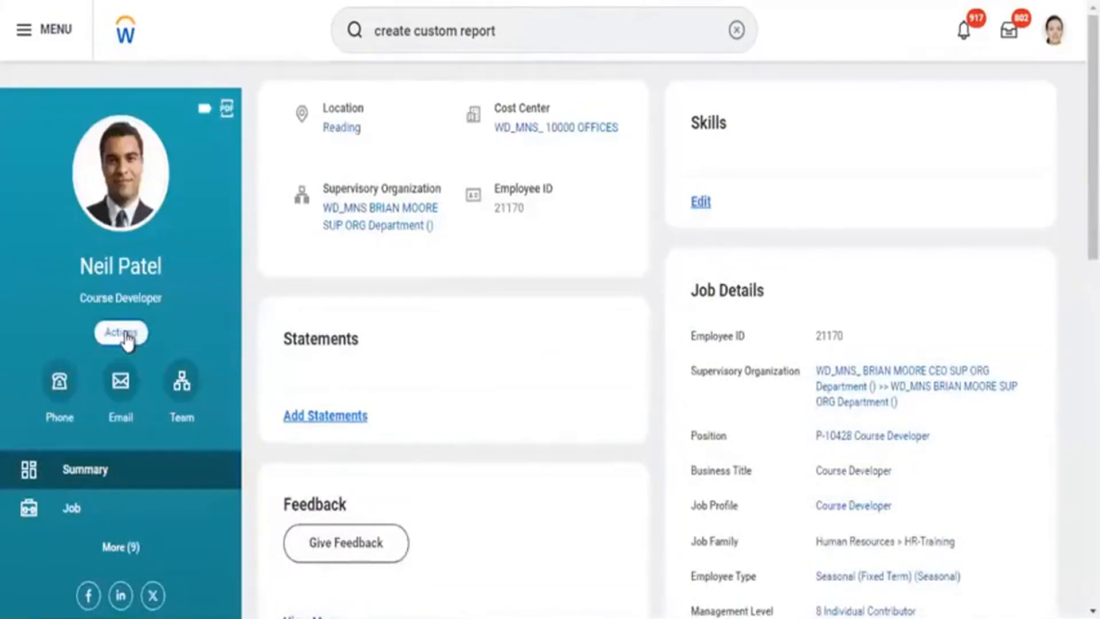
left_click(127, 340)
mouse_move(172, 187)
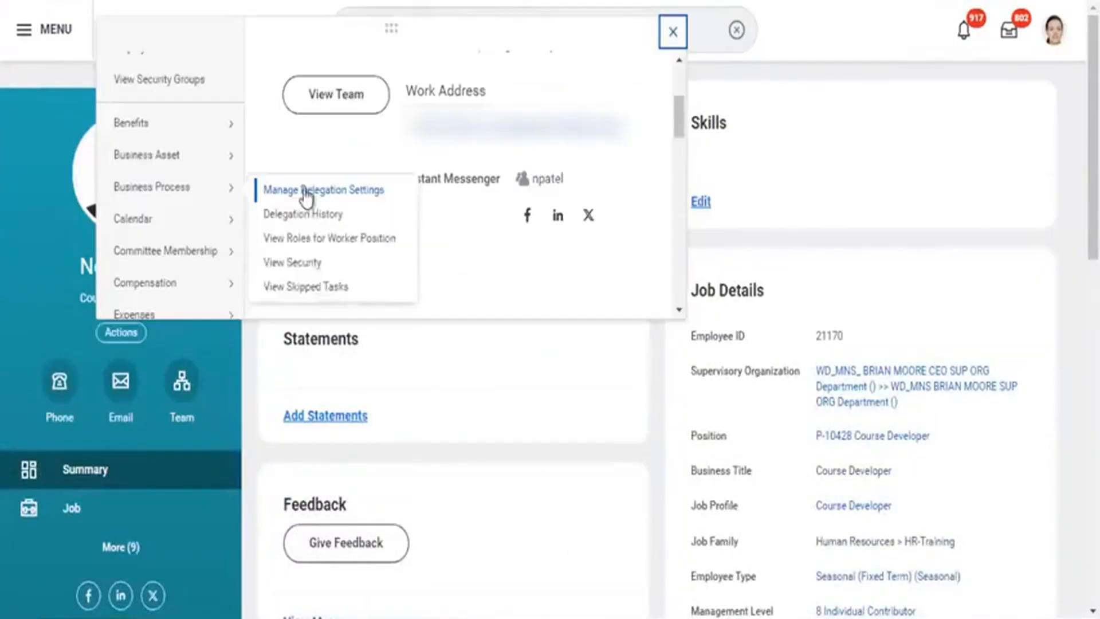
left_click(306, 288)
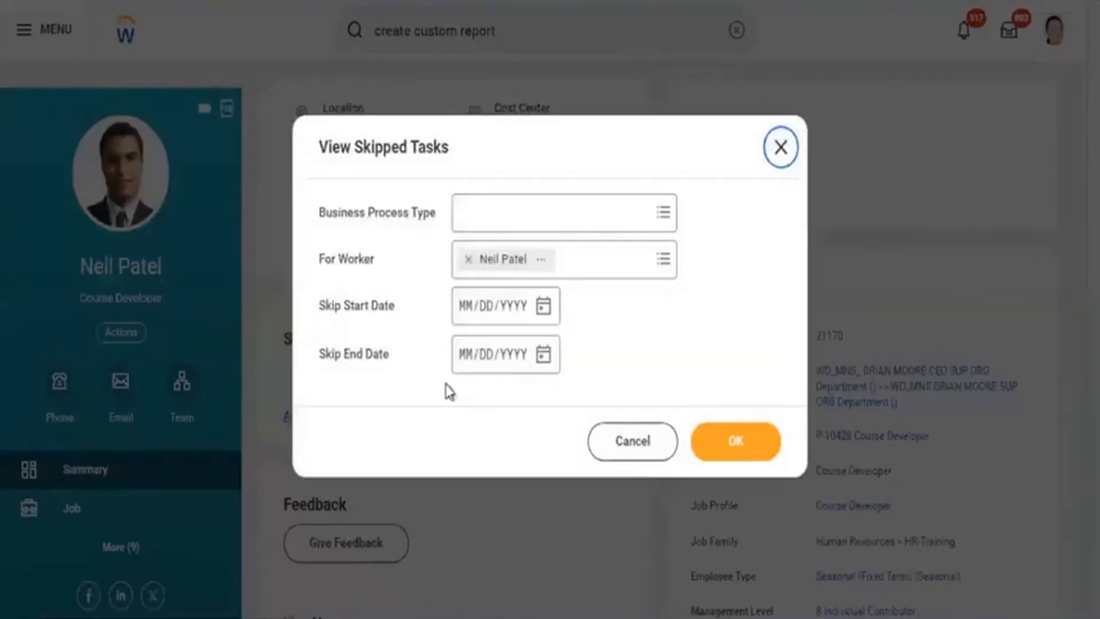
left_click(708, 438)
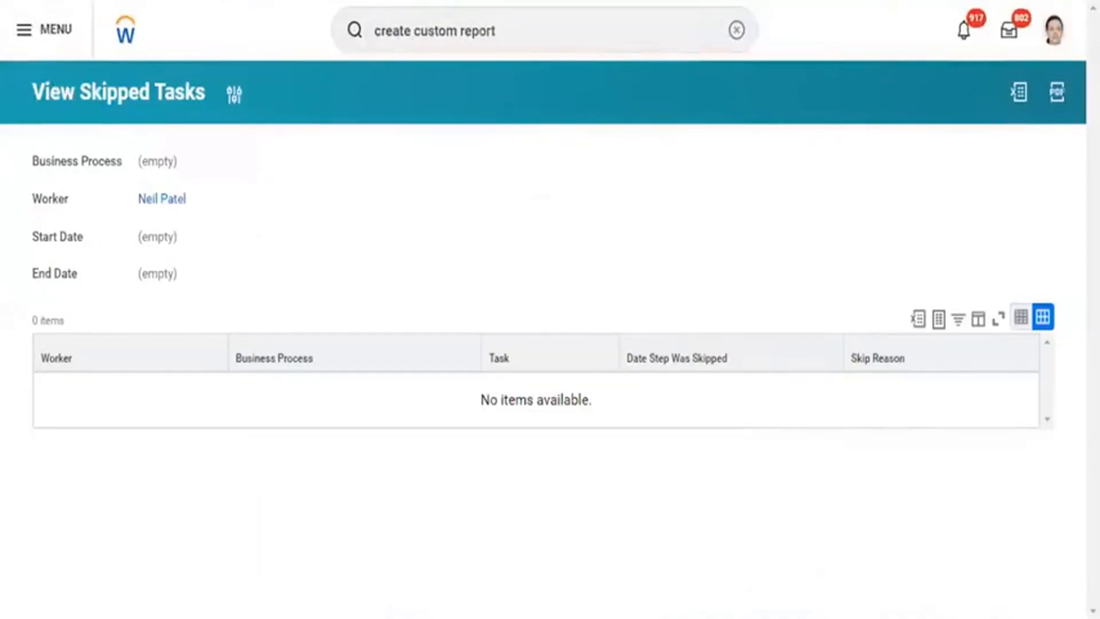
key("alt+Left")
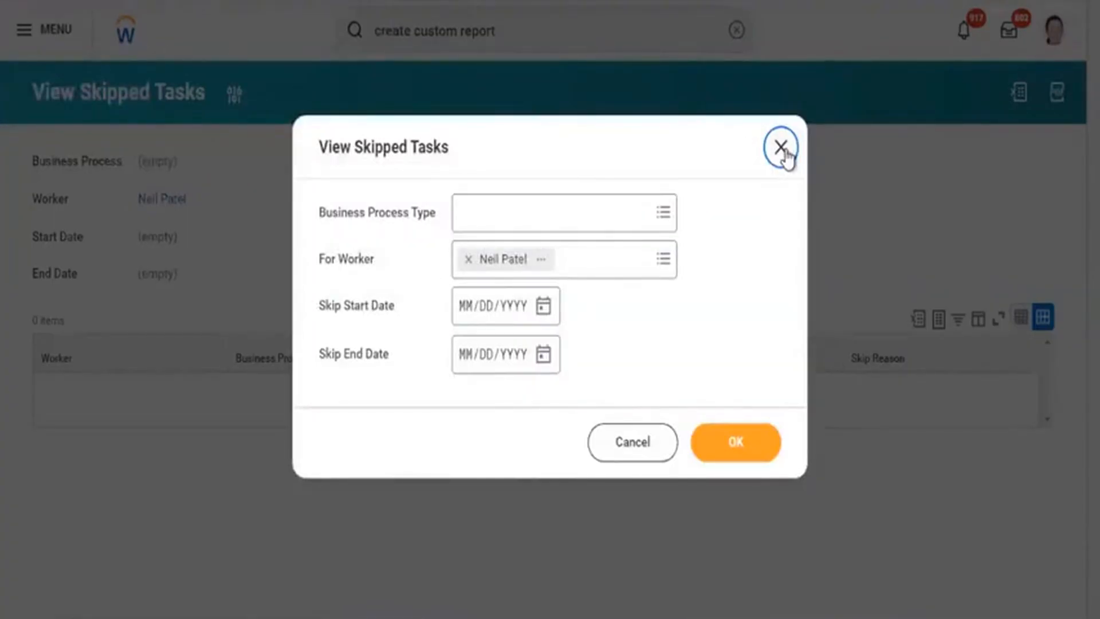
left_click(783, 150)
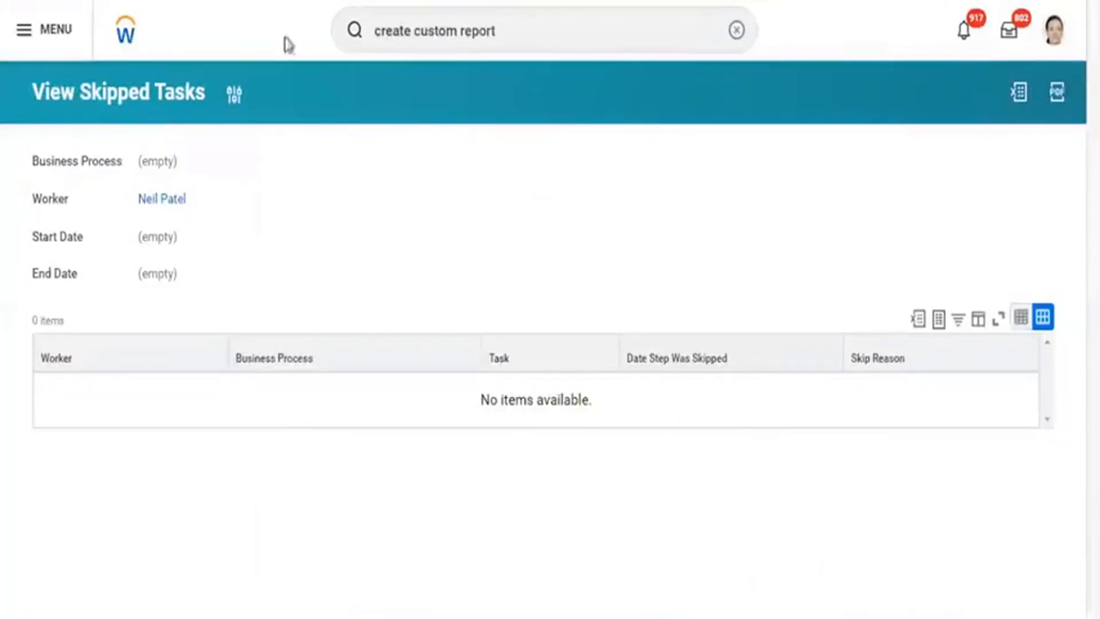
key("alt+Left")
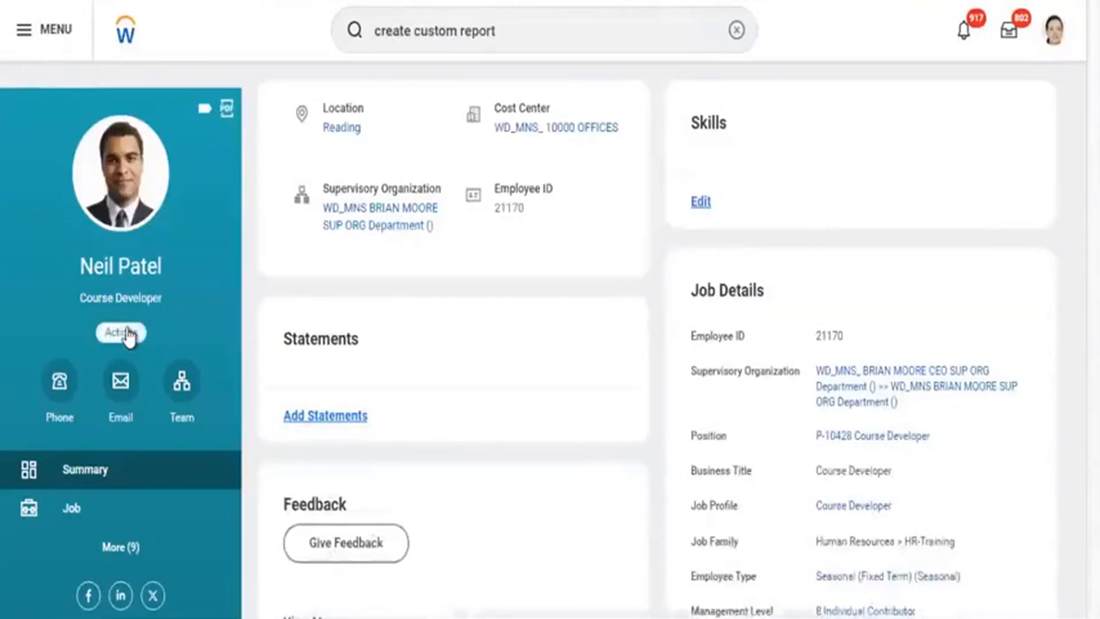
Look through the full list of actions on the worker's profile and return to the new hires report.
left_click(127, 333)
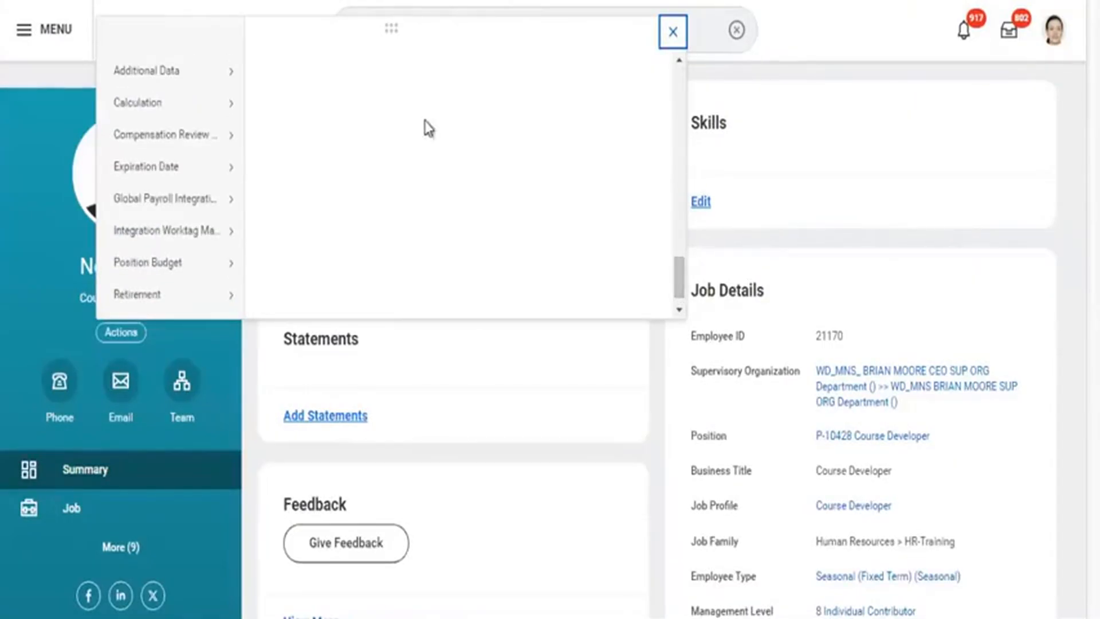
mouse_move(225, 299)
scroll(676, 290, "down", 5)
scroll(679, 292, "down", 5)
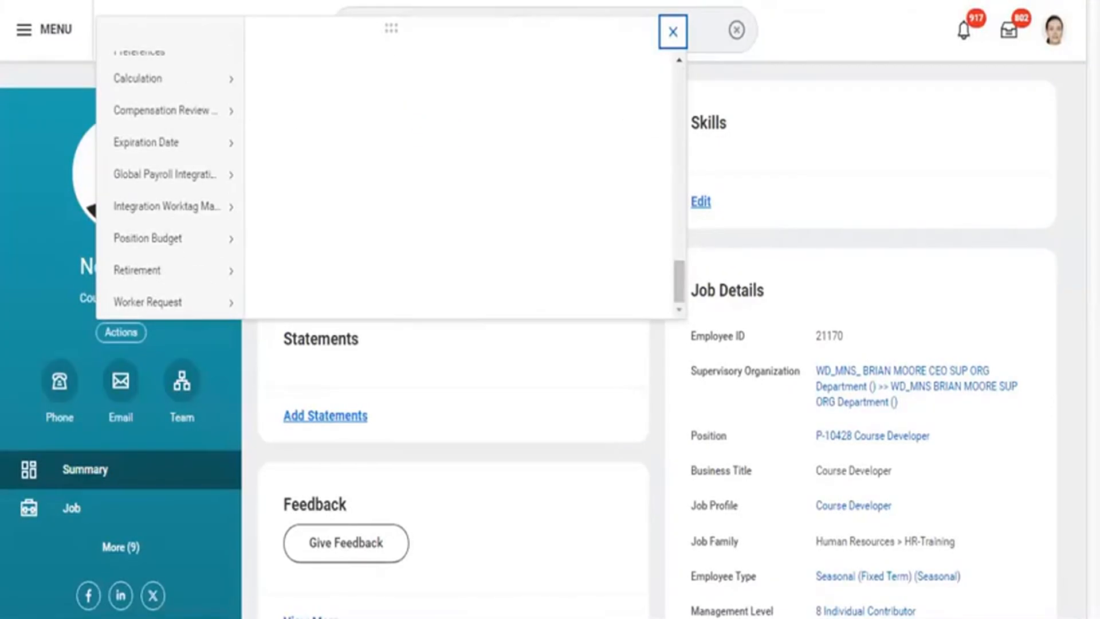
key("Escape")
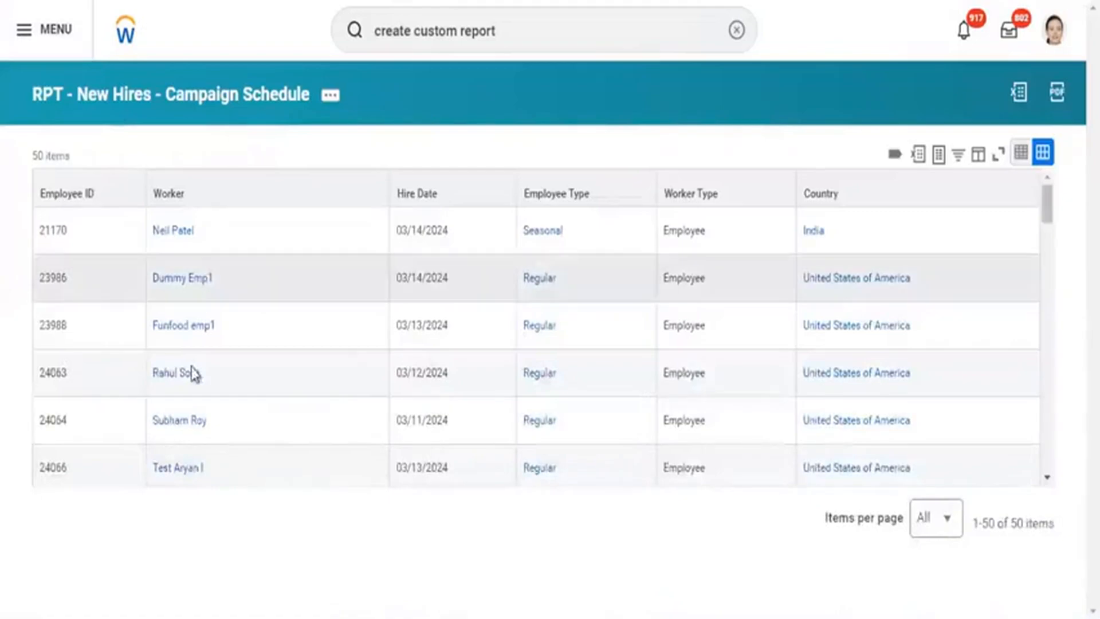
Examine the related actions of workers 24064 and 24066 in the report, and dismiss the report notification.
left_click(217, 427)
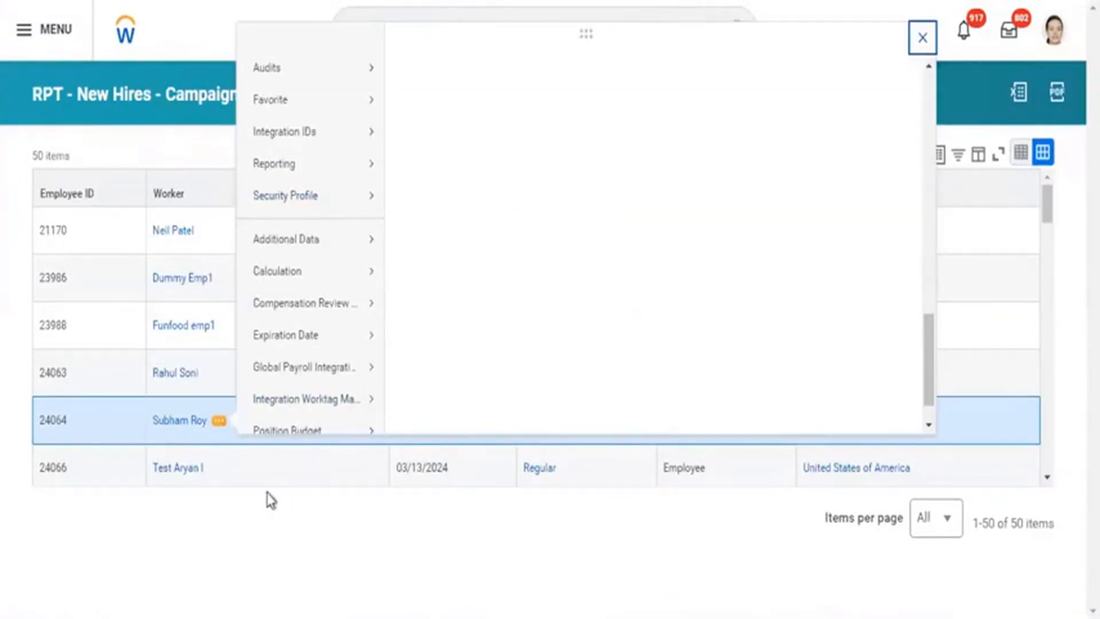
left_click(216, 480)
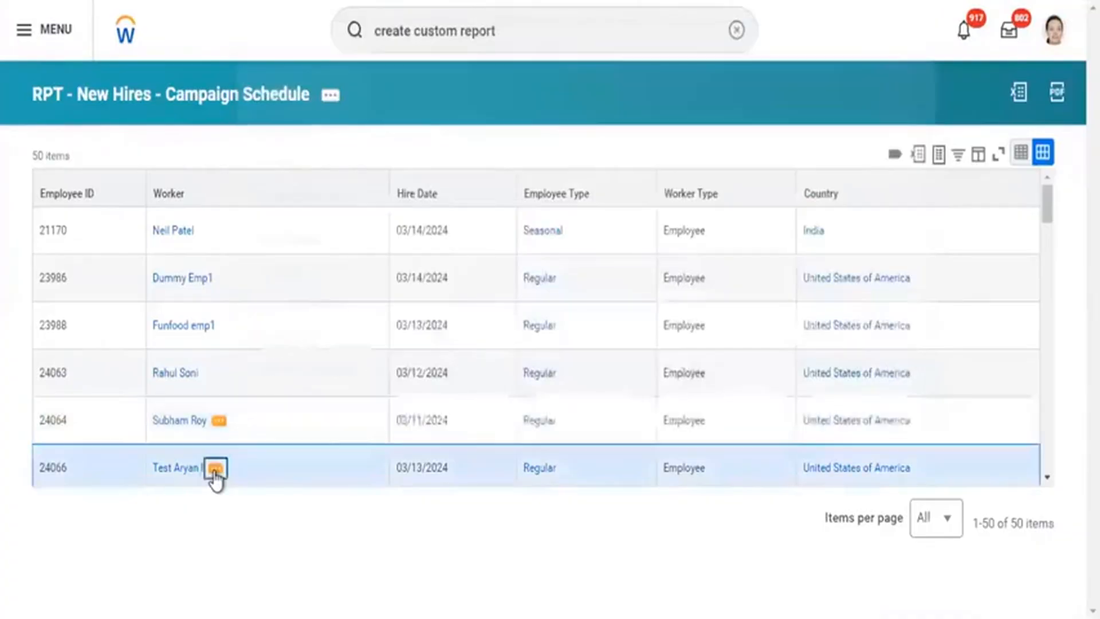
mouse_move(355, 264)
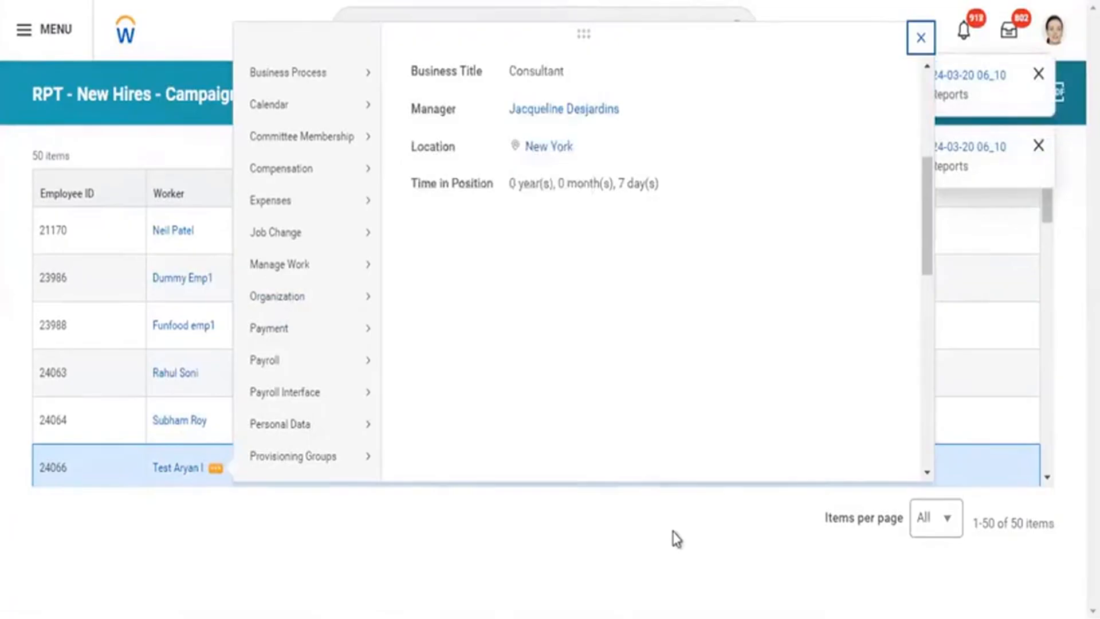
double_click(840, 517)
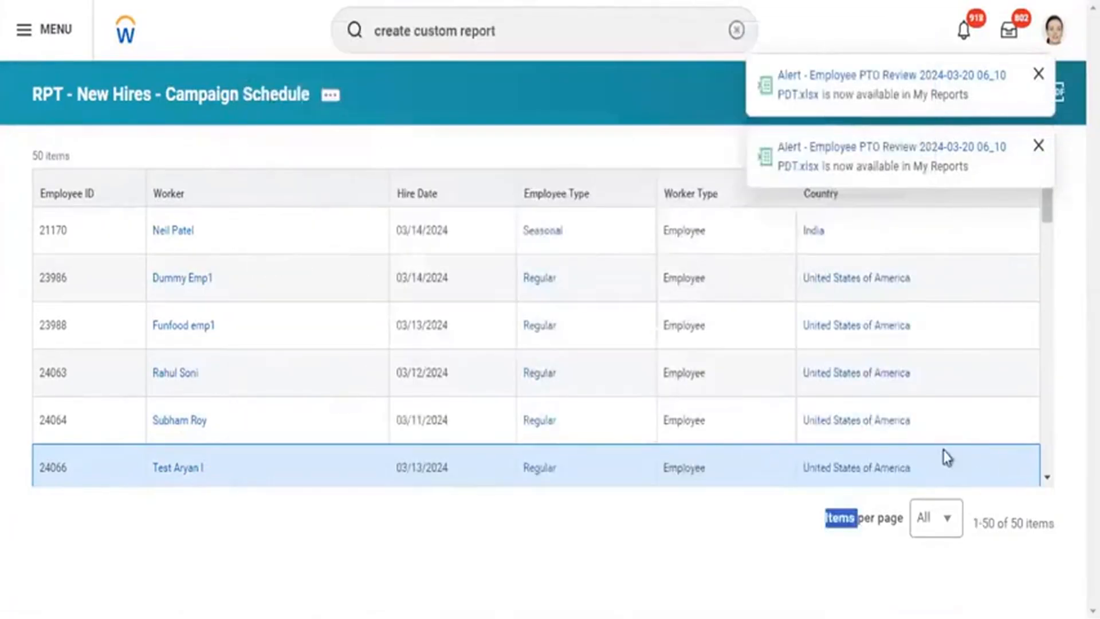
left_click(1037, 147)
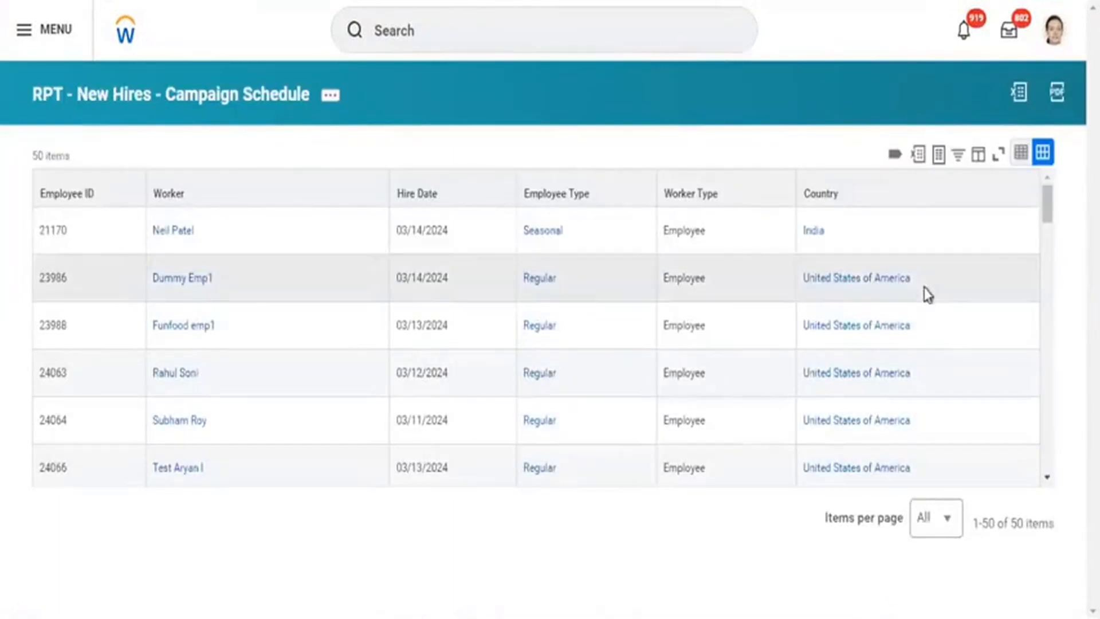
left_click_drag(1046, 206, 1040, 367)
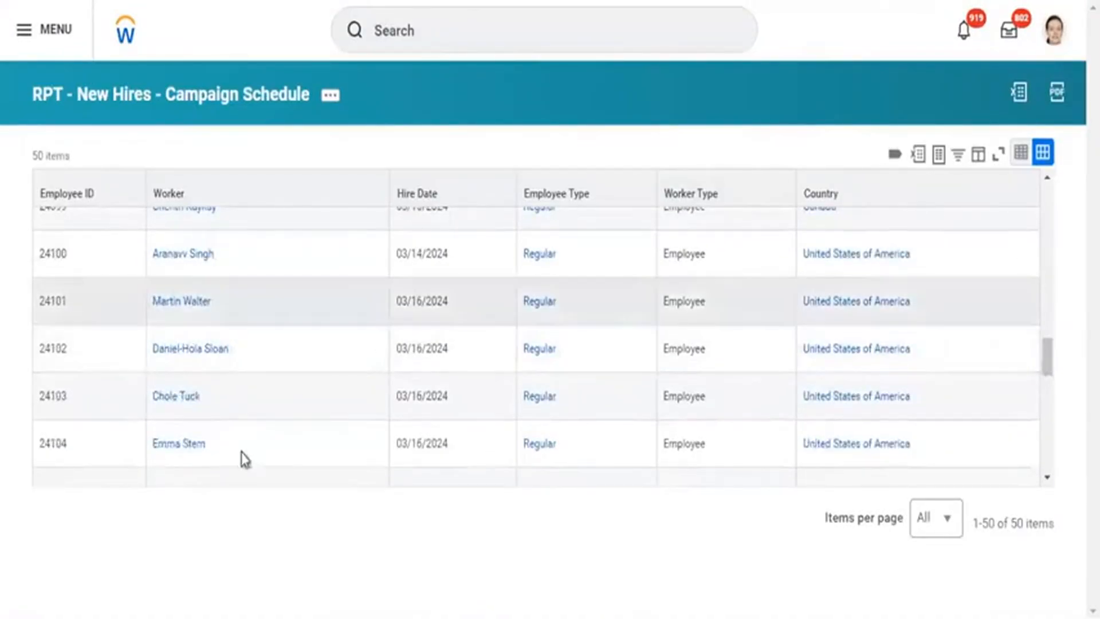
left_click(212, 399)
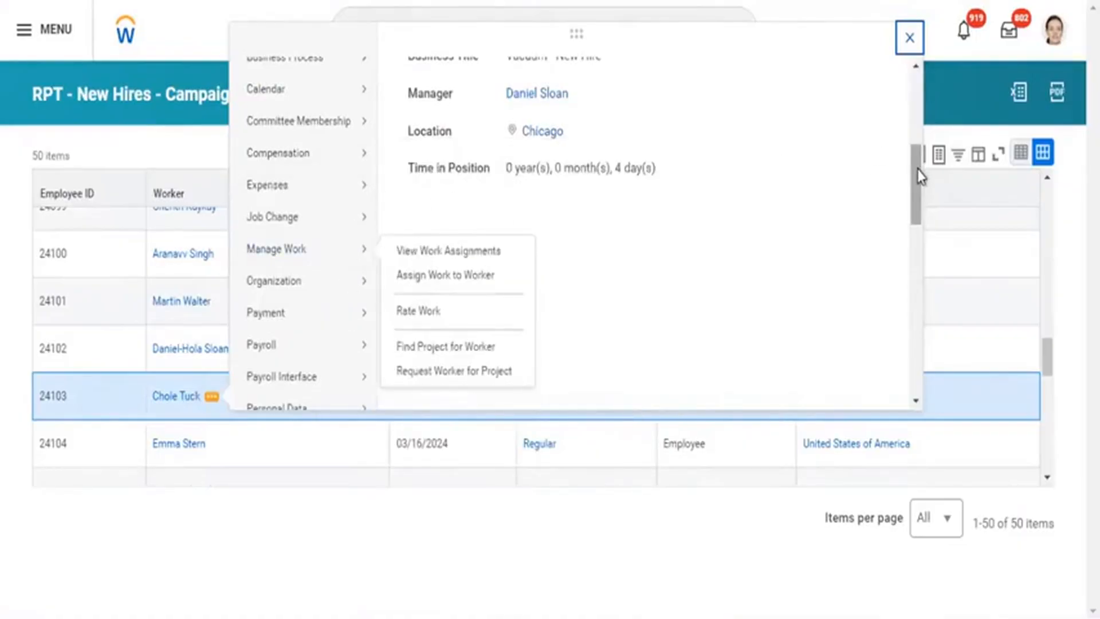
left_click_drag(917, 170, 910, 300)
mouse_move(342, 314)
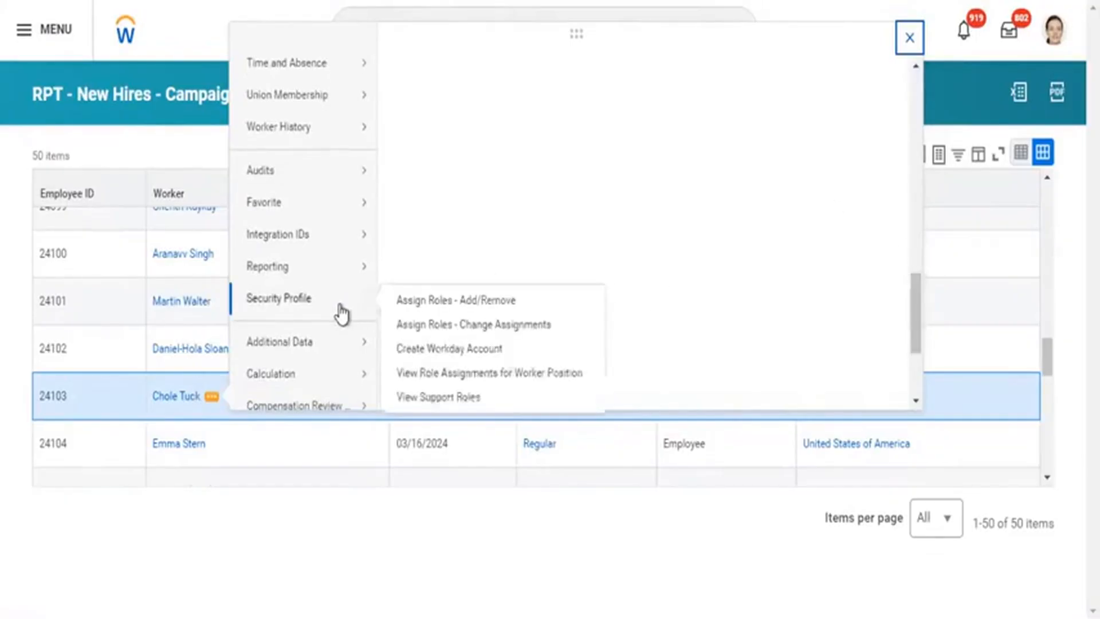
left_click(235, 530)
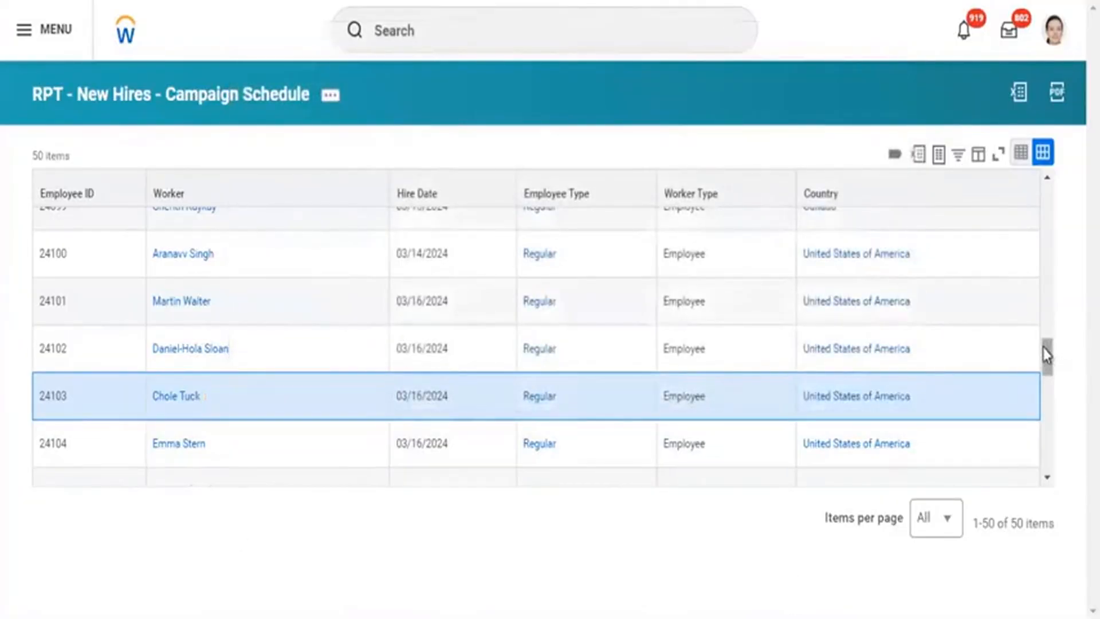
Find the Regular employee in Nigeria hired 03/18/2024 further down the report and examine the Reporting and Security Profile related actions.
left_click_drag(1046, 352, 1051, 442)
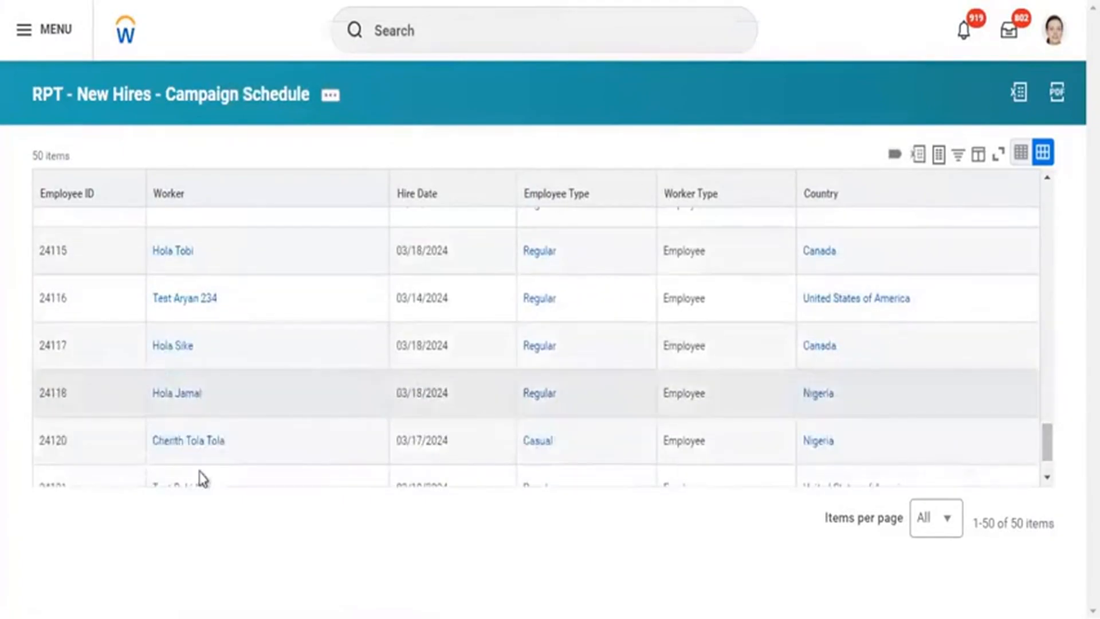
left_click(213, 395)
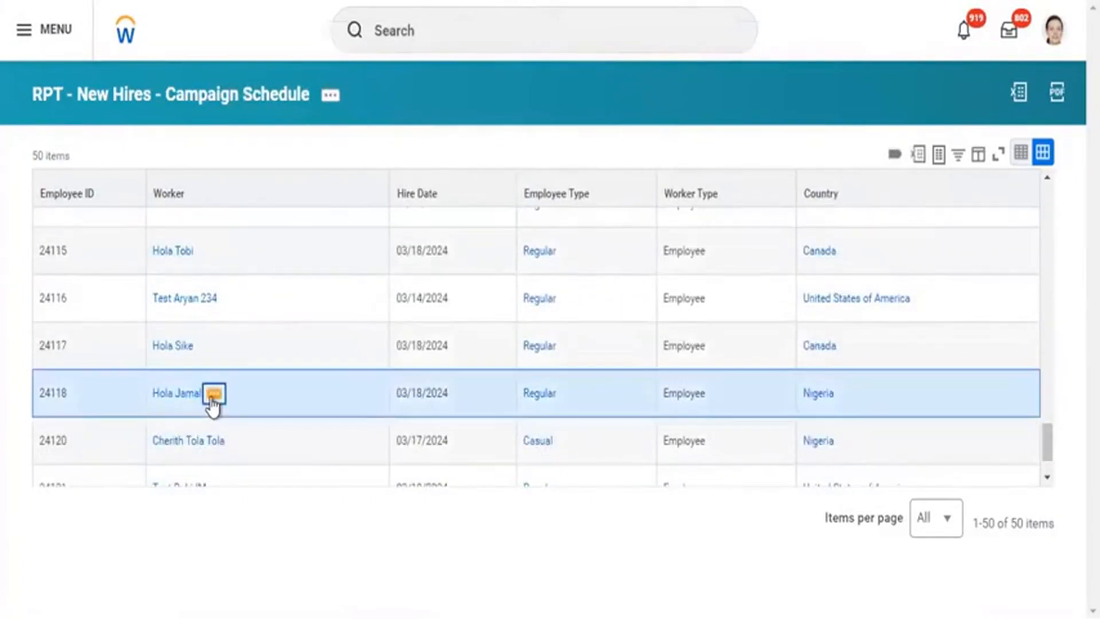
left_click_drag(1015, 265, 1018, 302)
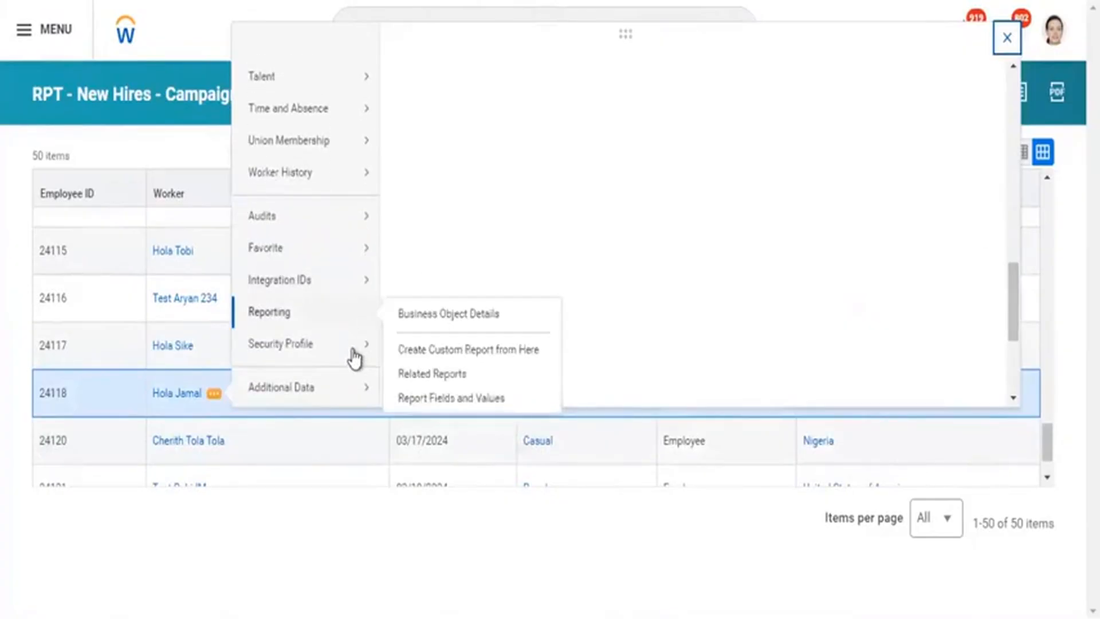
mouse_move(356, 354)
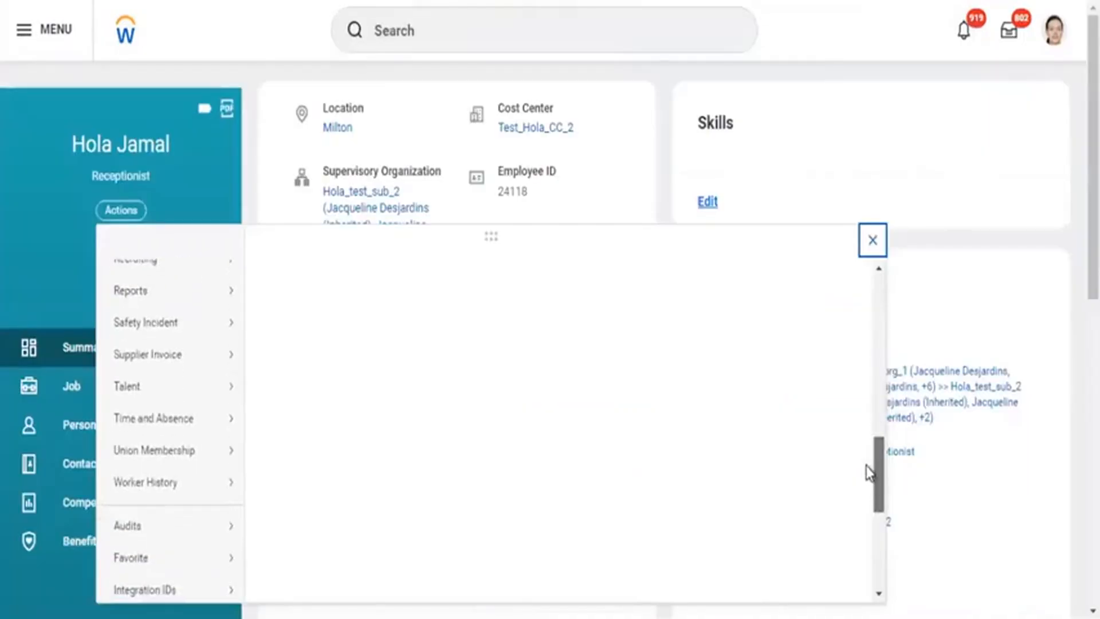
Look through the full list of related actions on the receptionist's profile, from Safety Incident to Worker Request and back to the beginning.
mouse_move(865, 469)
left_mouse_down()
mouse_move(870, 540)
mouse_move(862, 481)
left_mouse_up()
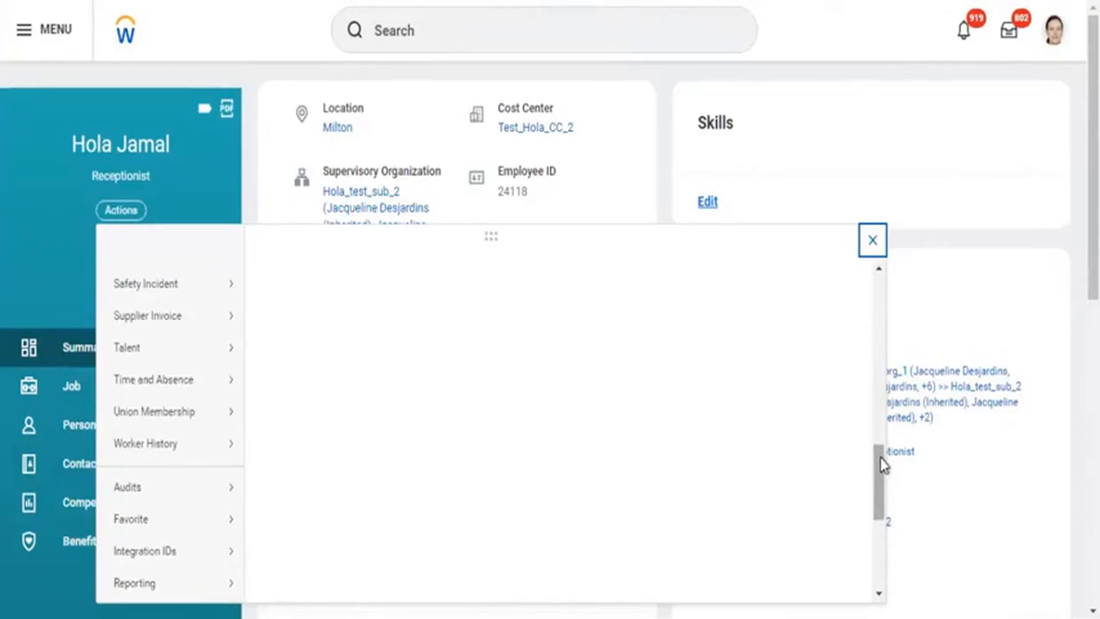
left_click_drag(883, 465, 886, 514)
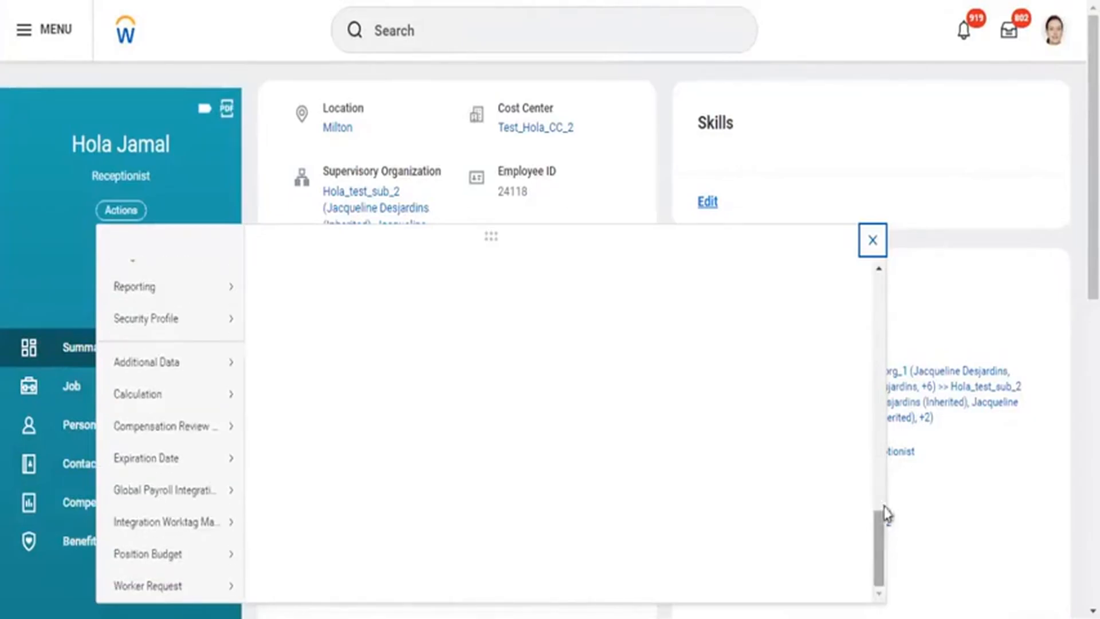
mouse_move(184, 326)
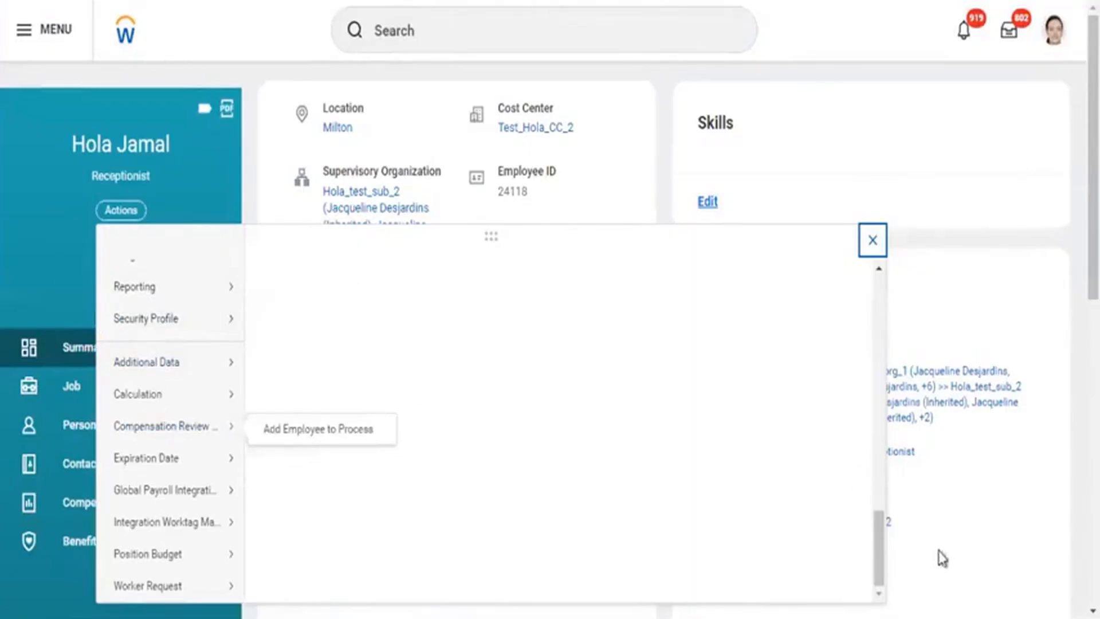
left_click_drag(878, 545, 875, 312)
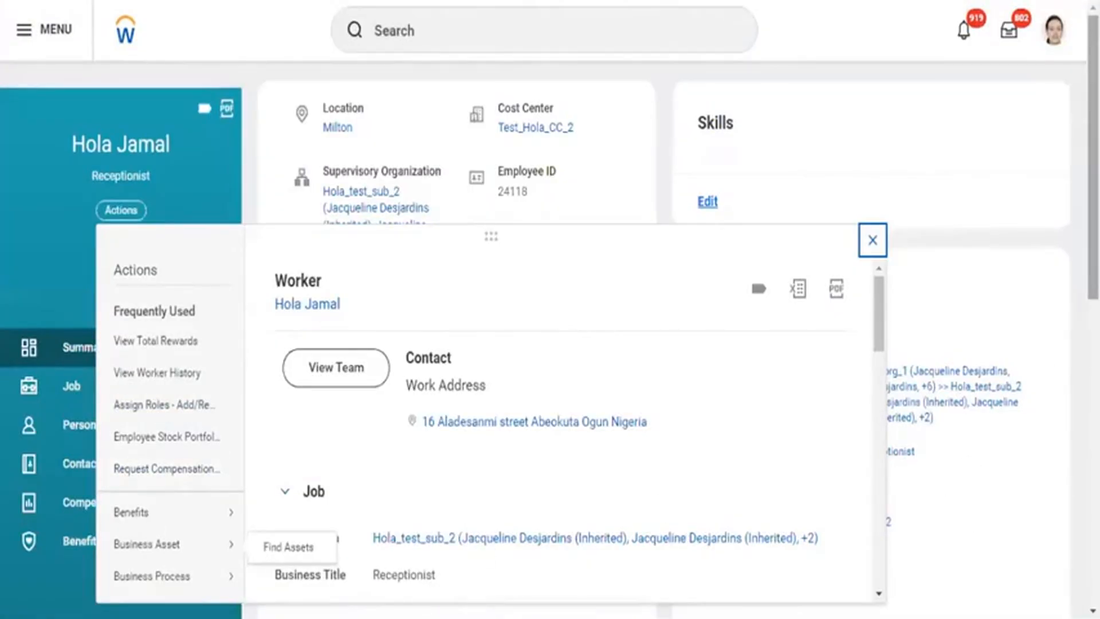
mouse_move(1093, 166)
left_mouse_down()
mouse_move(1094, 384)
mouse_move(1093, 172)
left_mouse_up()
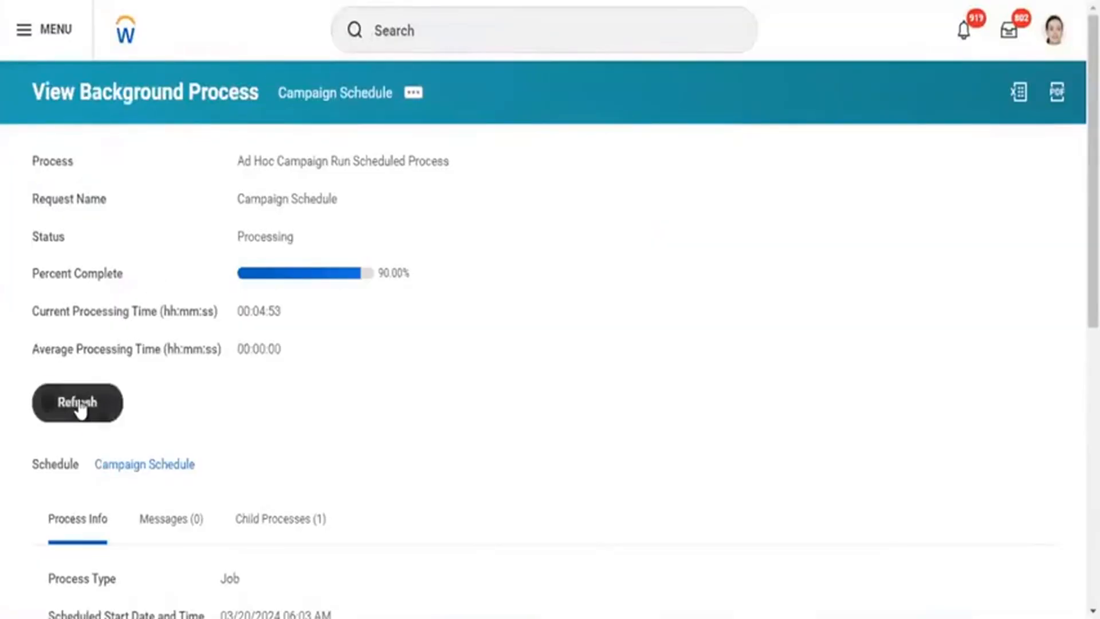
Refresh the Campaign Schedule background process and review its process information and step details, including the job launch for each campaign.
left_click(81, 406)
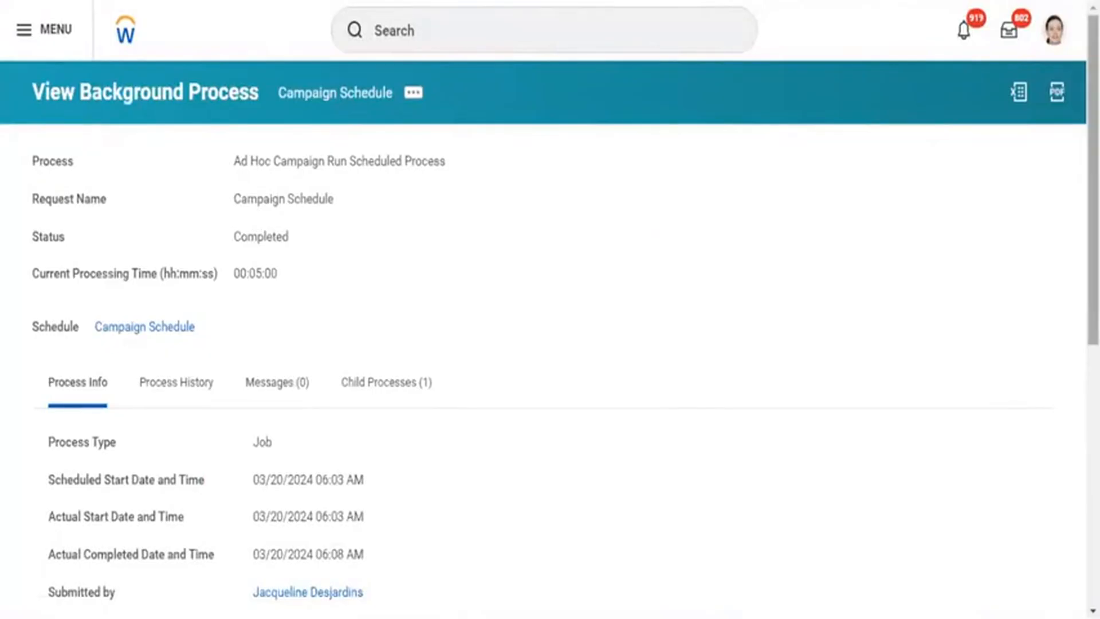
scroll(550, 310, "down", 8)
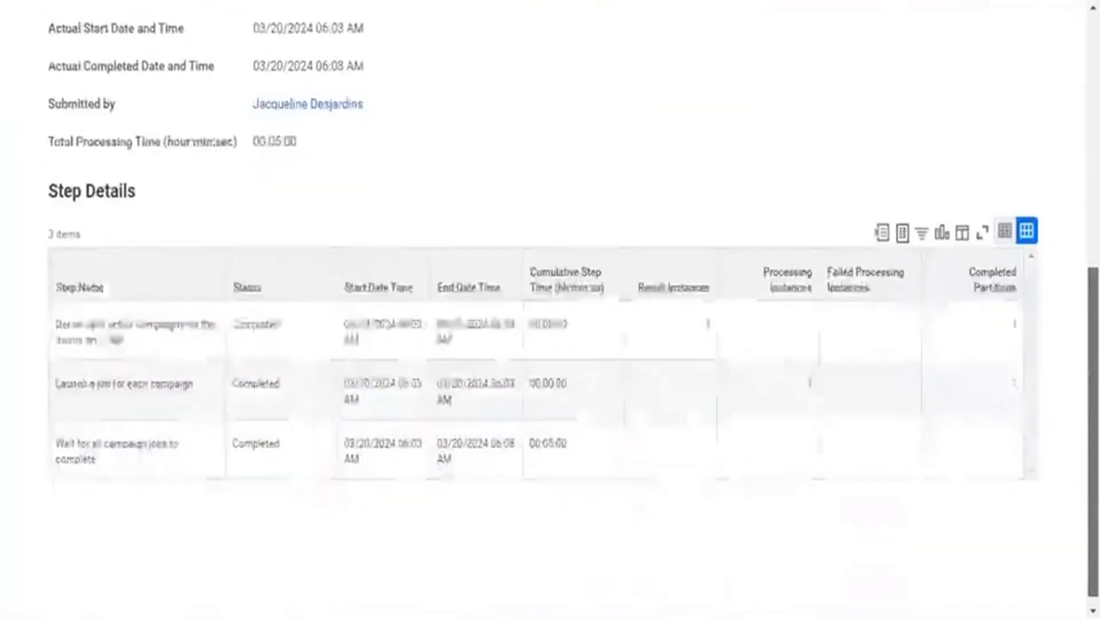
left_click(810, 386)
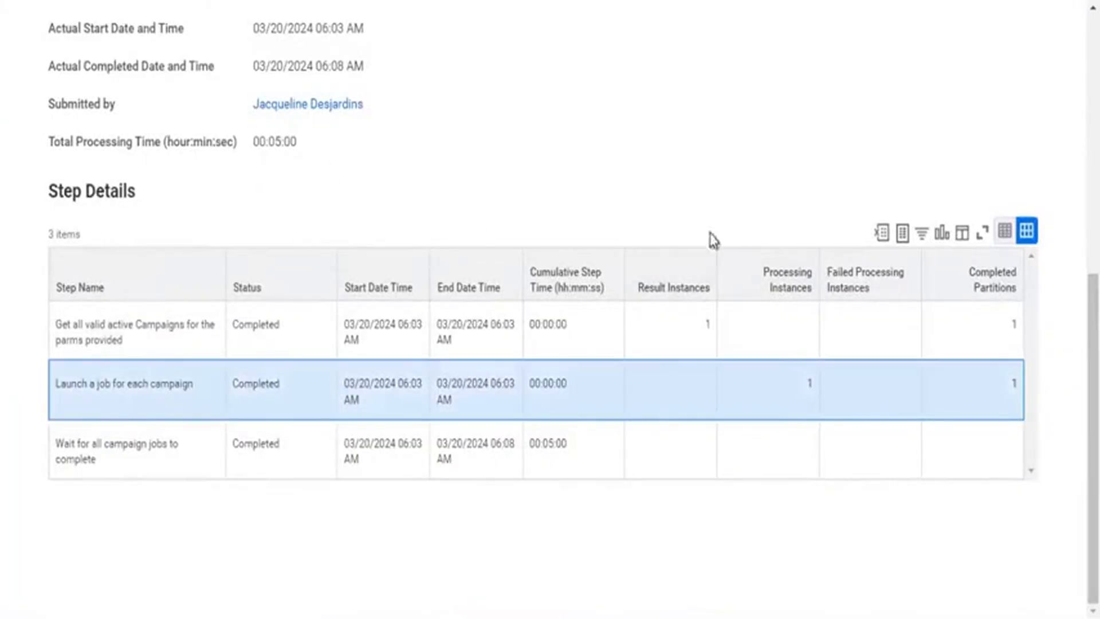
scroll(1092, 401, "up", 2)
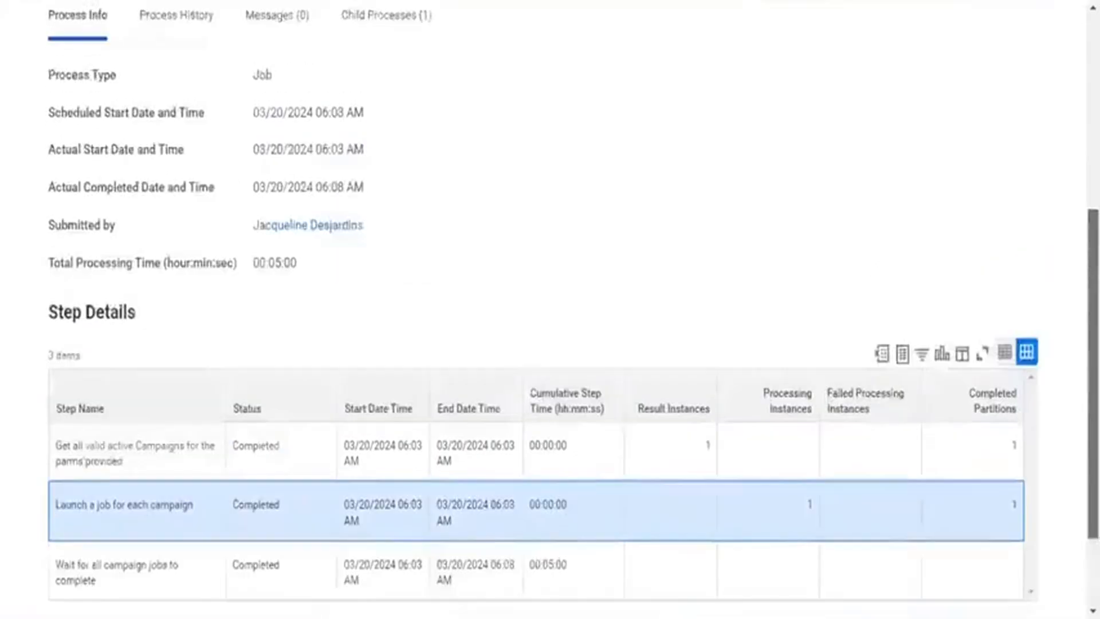
scroll(847, 229, "up", 3)
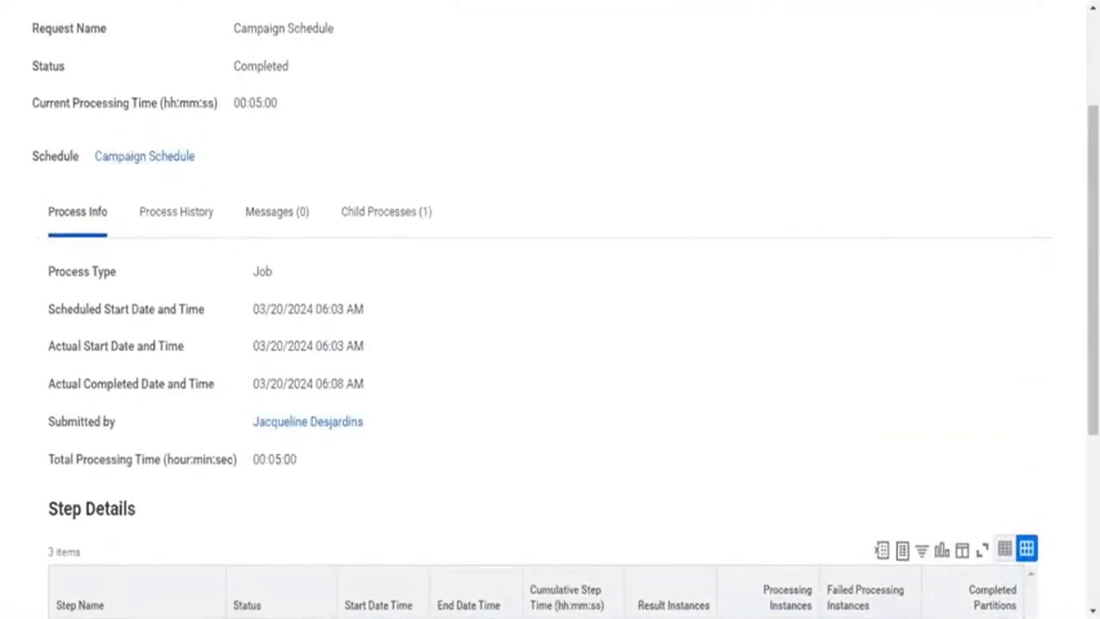
scroll(859, 143, "up", 3)
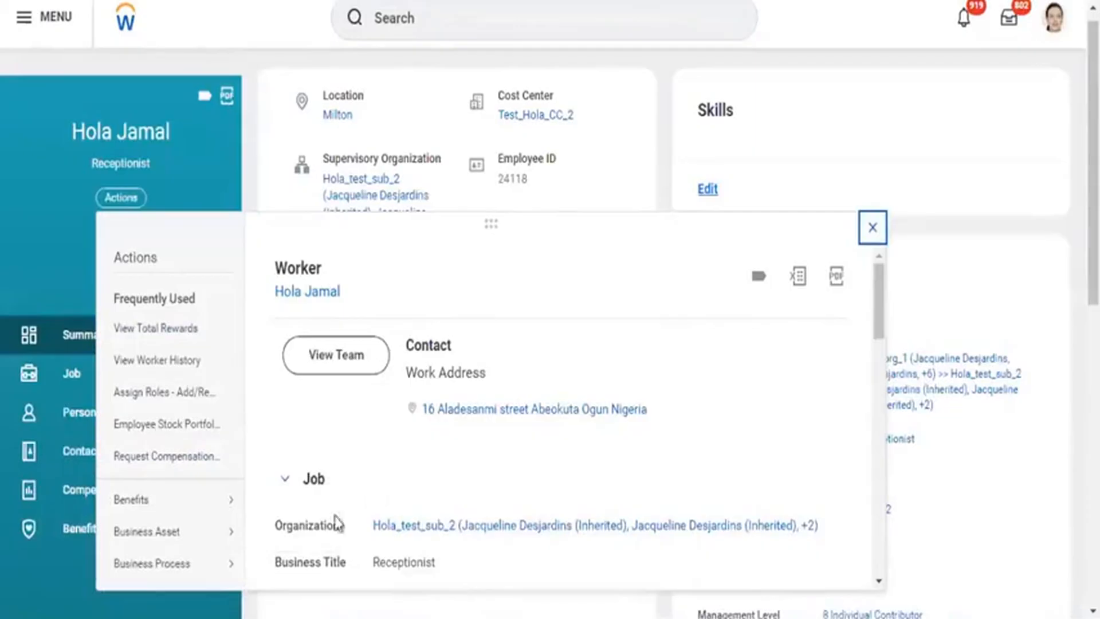
View the receptionist's skipped tasks without business process or date filters.
mouse_move(207, 572)
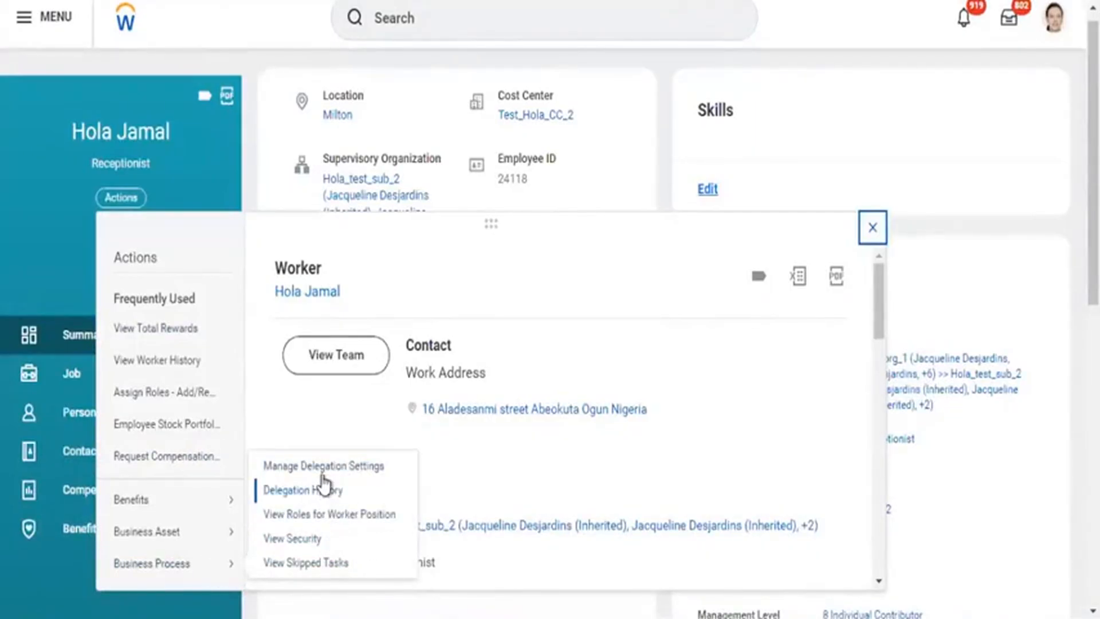
left_click(315, 573)
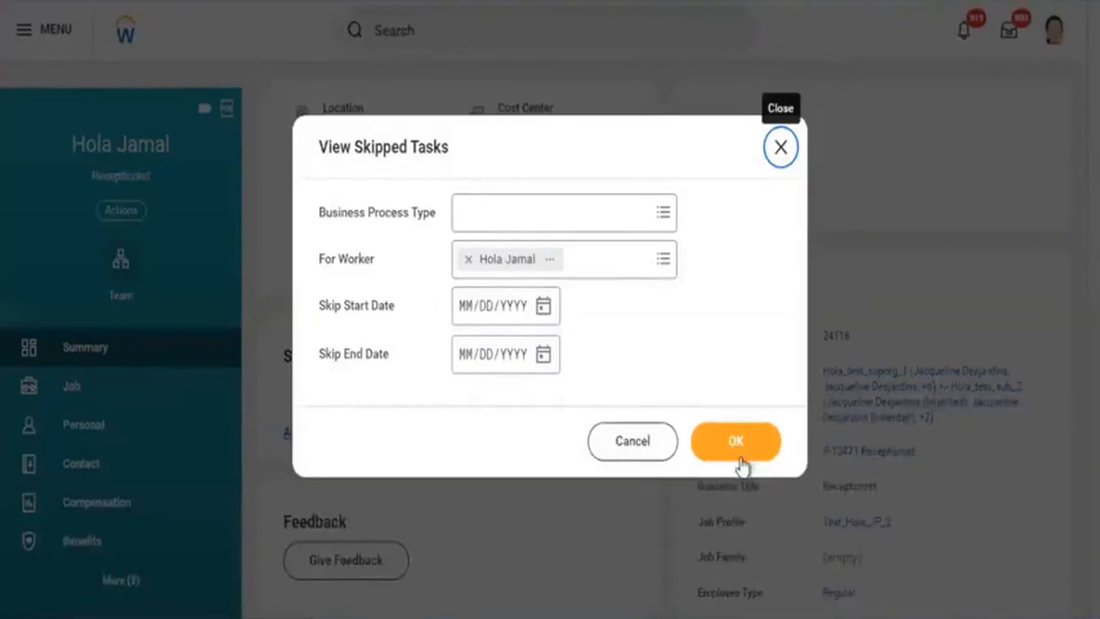
left_click(739, 455)
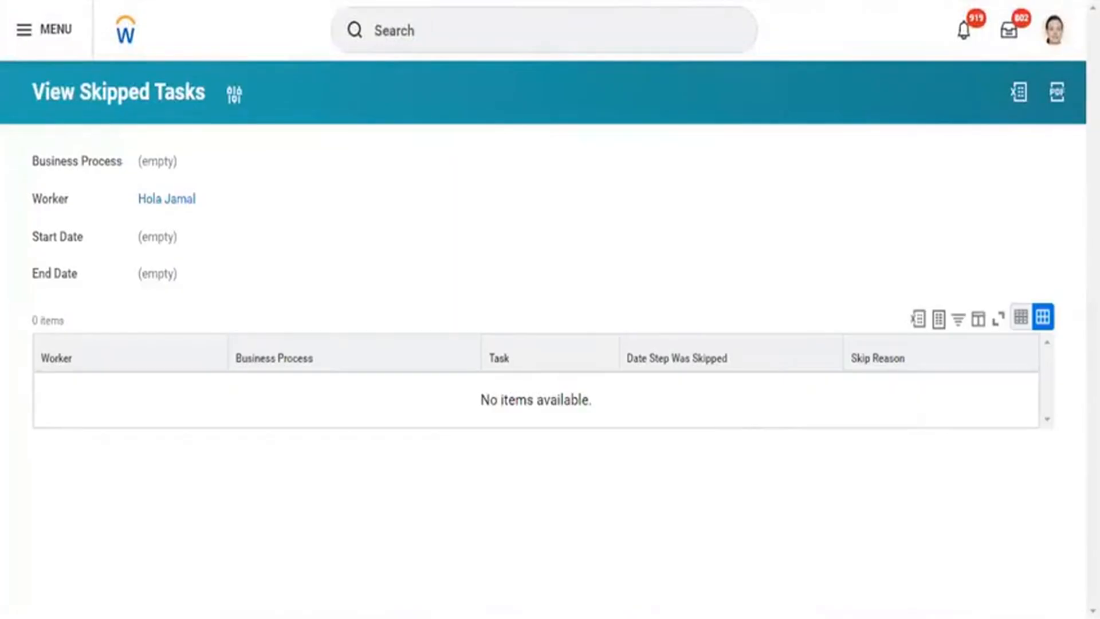
key("alt+Left")
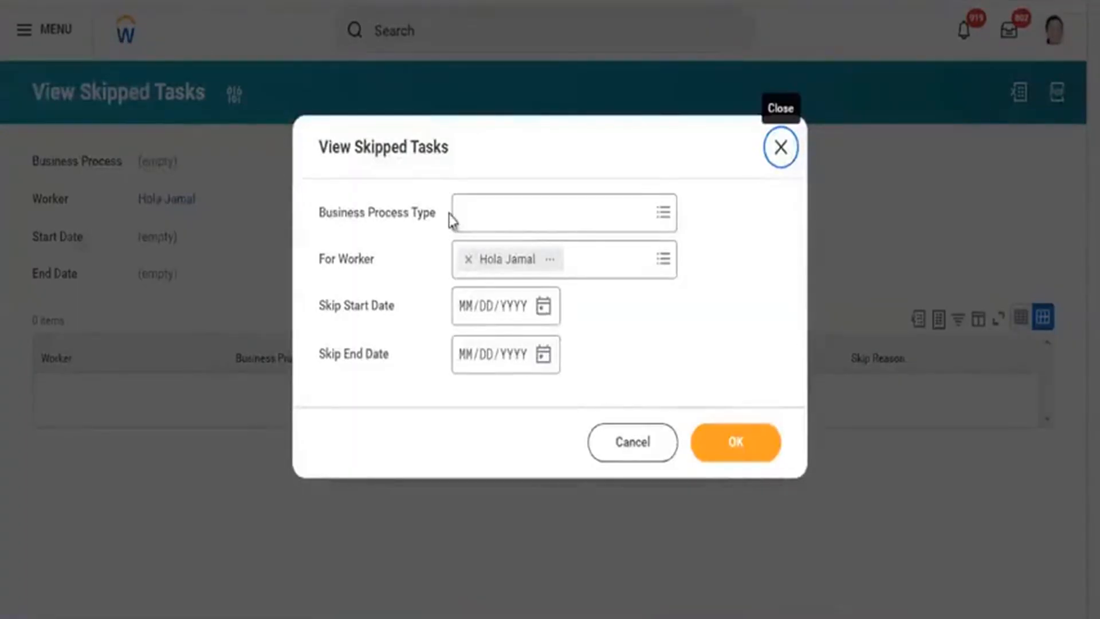
left_click(468, 259)
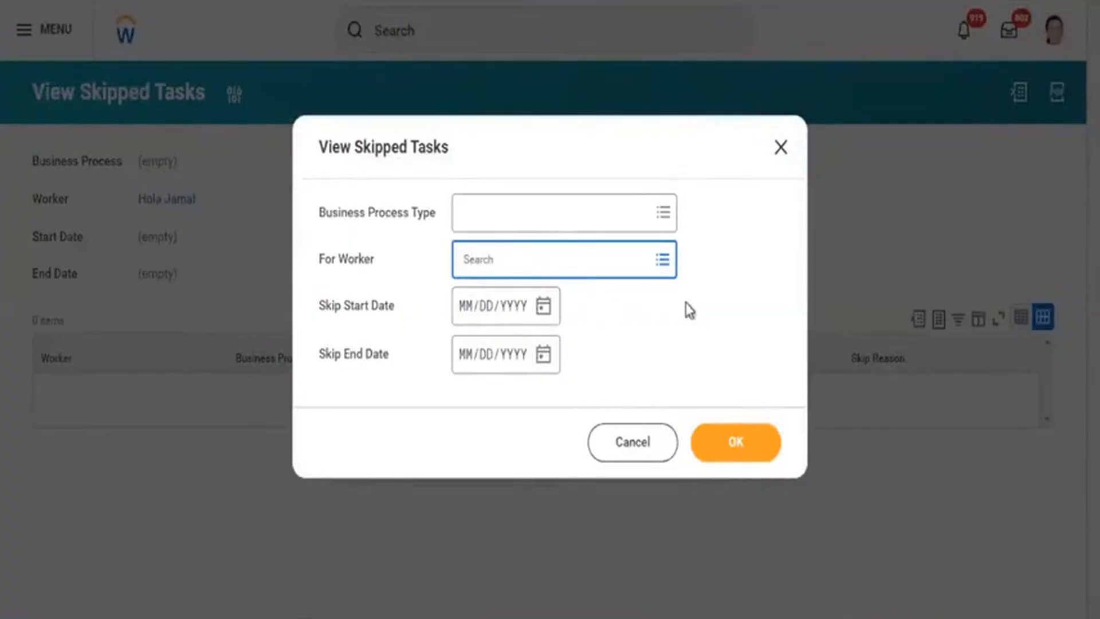
left_click(663, 263)
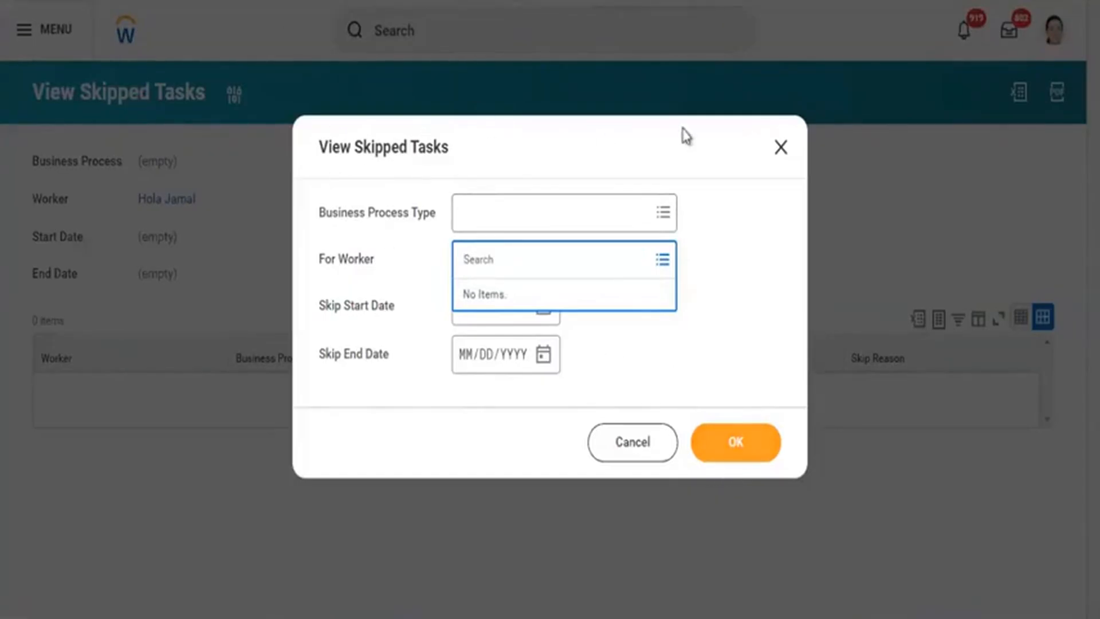
left_click(781, 148)
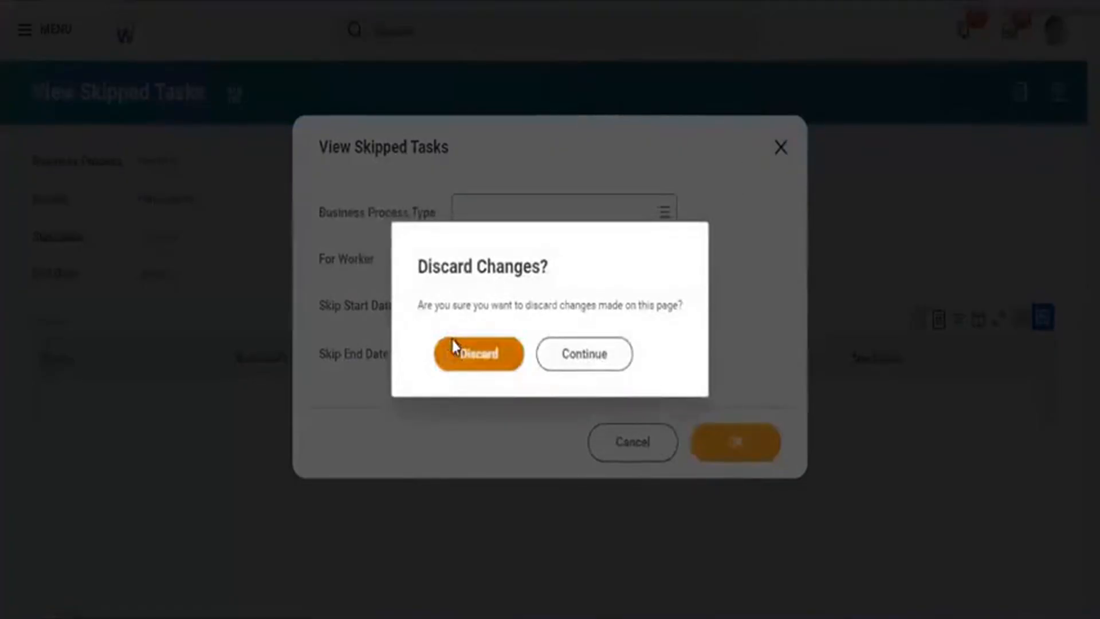
left_click(453, 347)
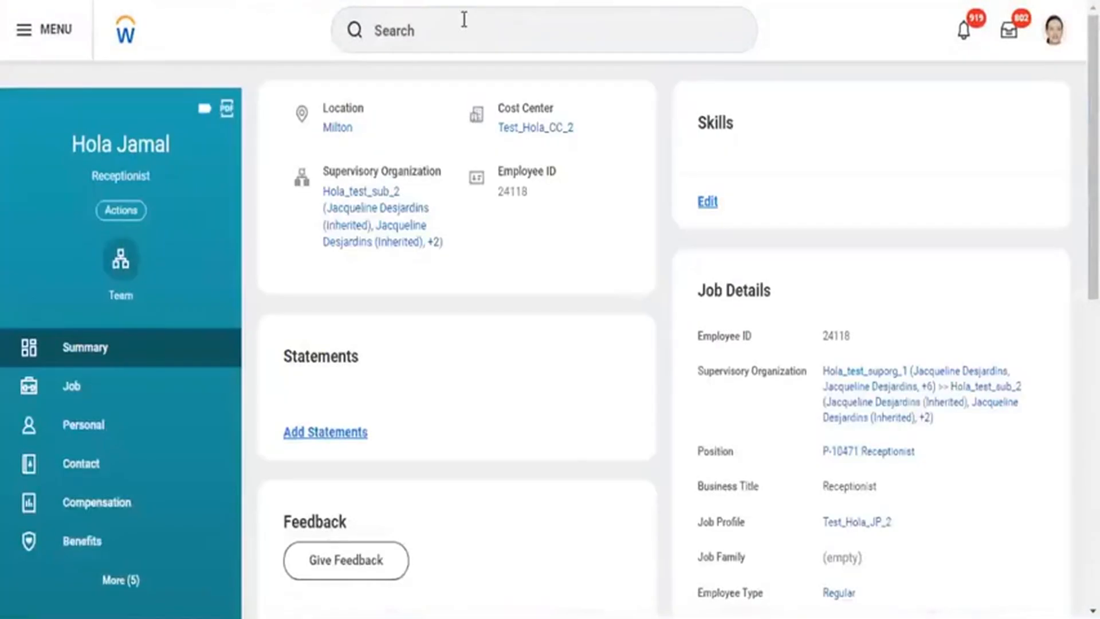
Try to find the campaign report definition by searching for "rd;campaign".
left_click(451, 35)
type("r")
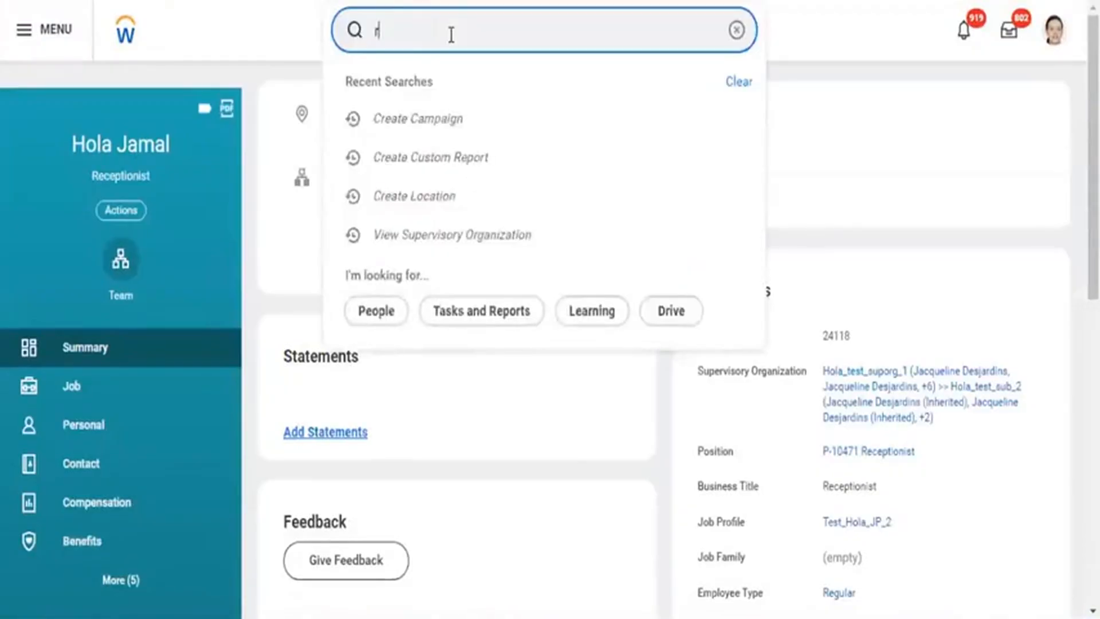
type("d;campi")
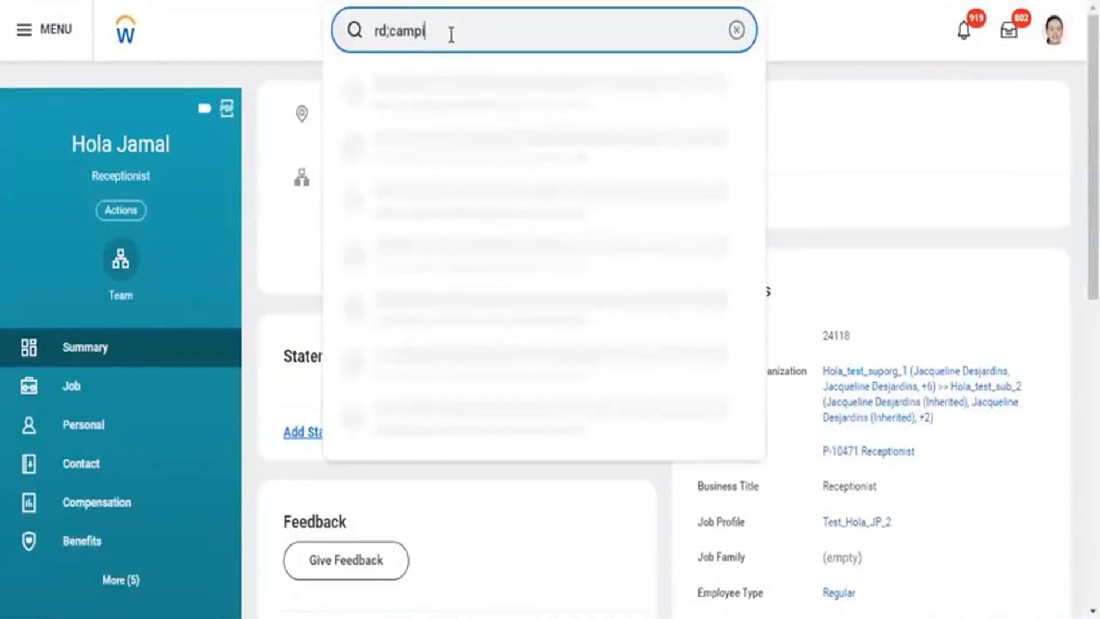
type("agn")
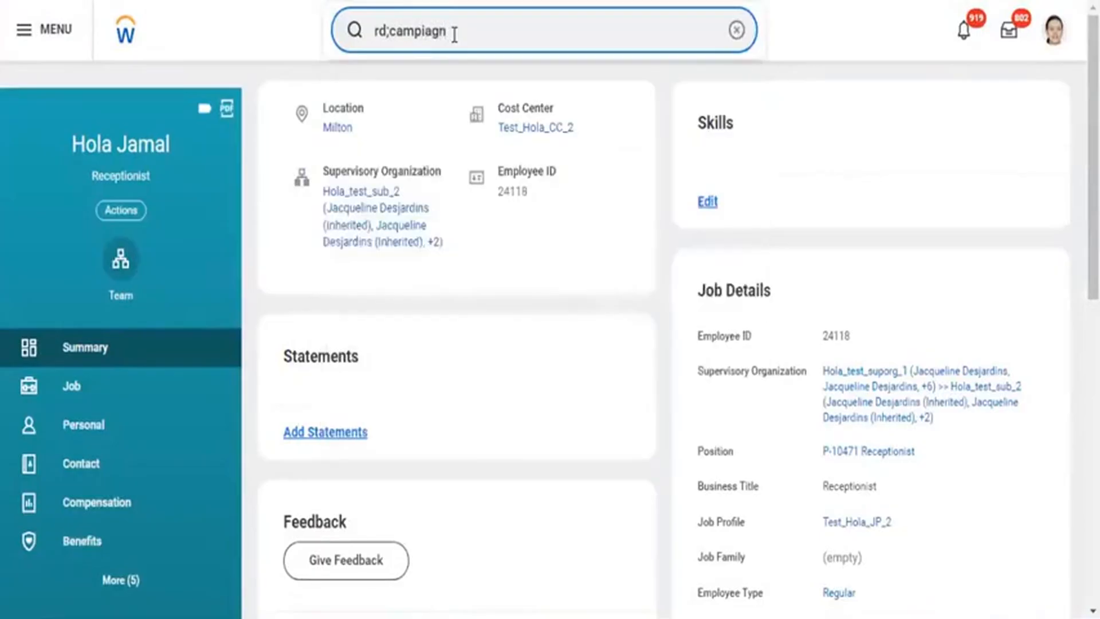
key("BackSpace")
key("BackSpace")
key("BackSpace")
key("BackSpace")
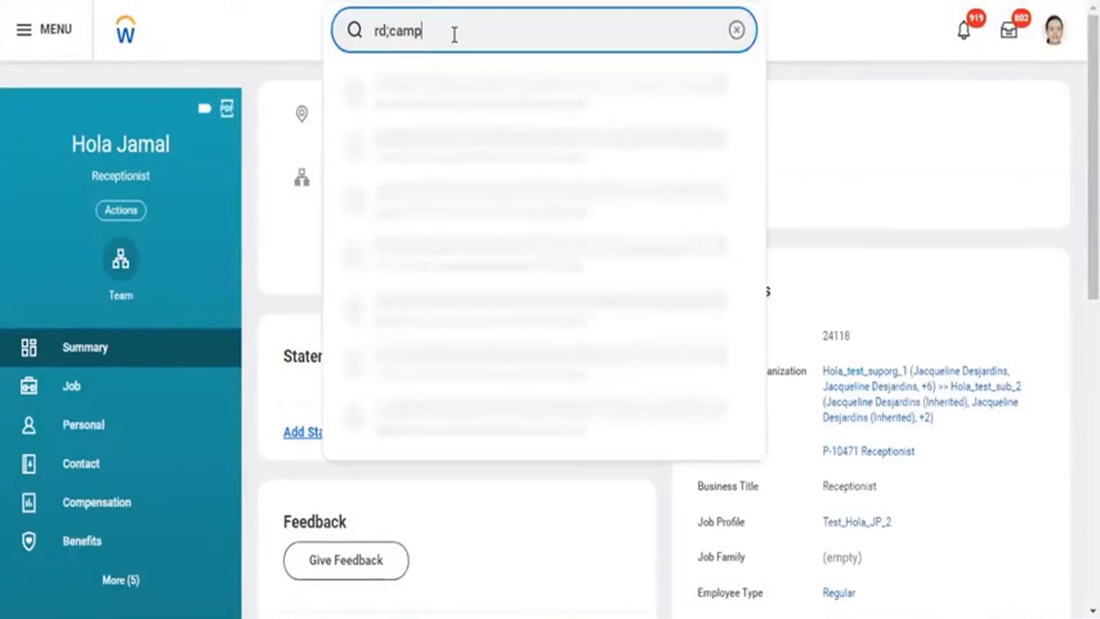
type("aign")
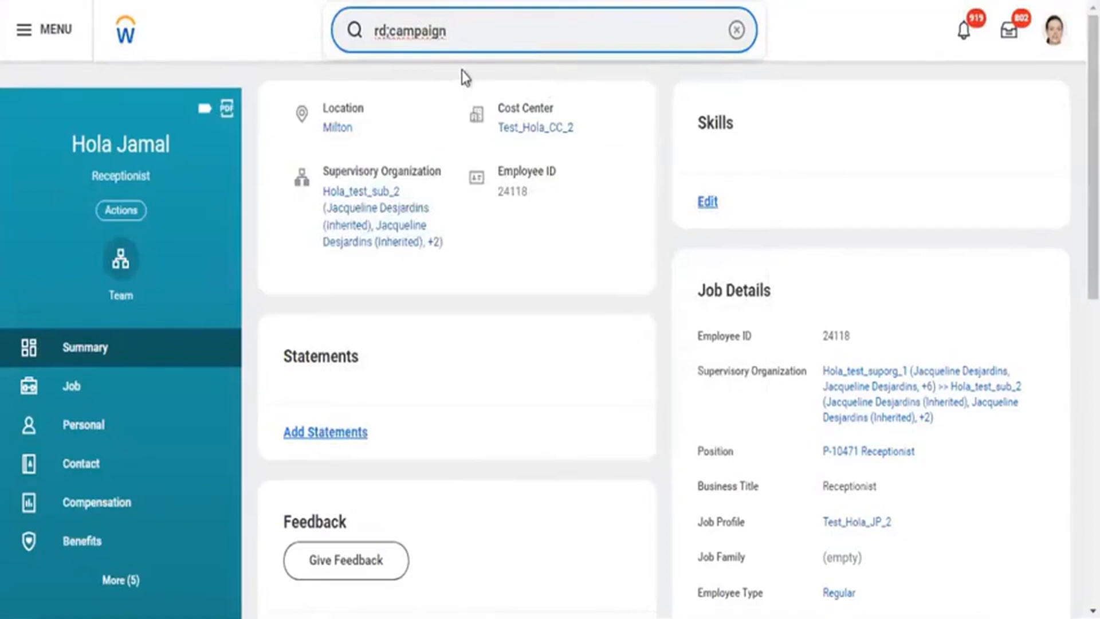
key("Return")
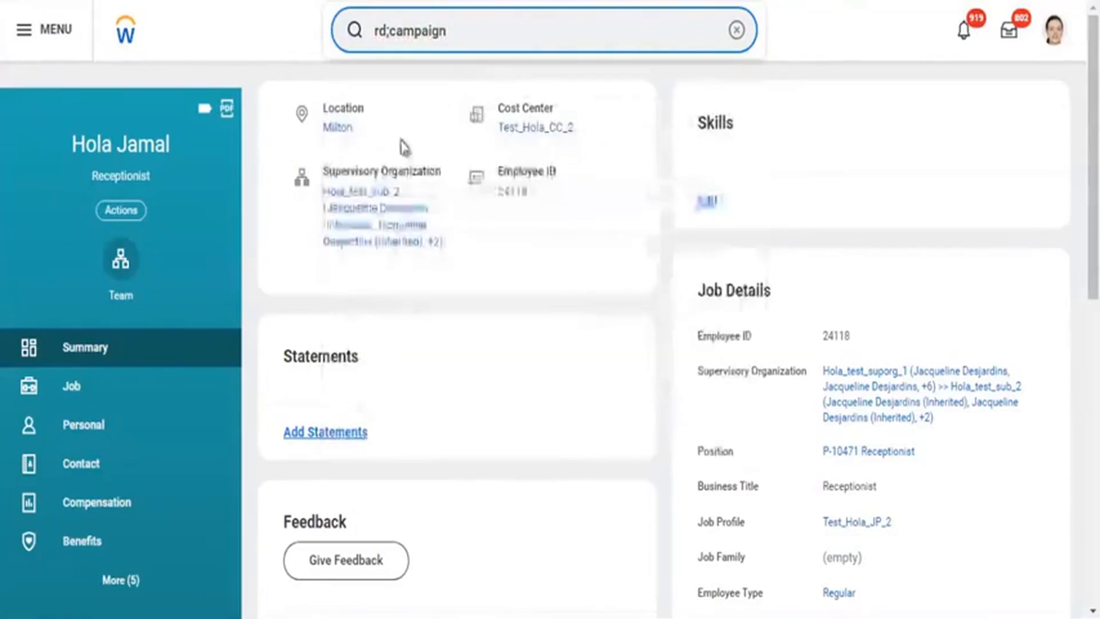
left_click(516, 32)
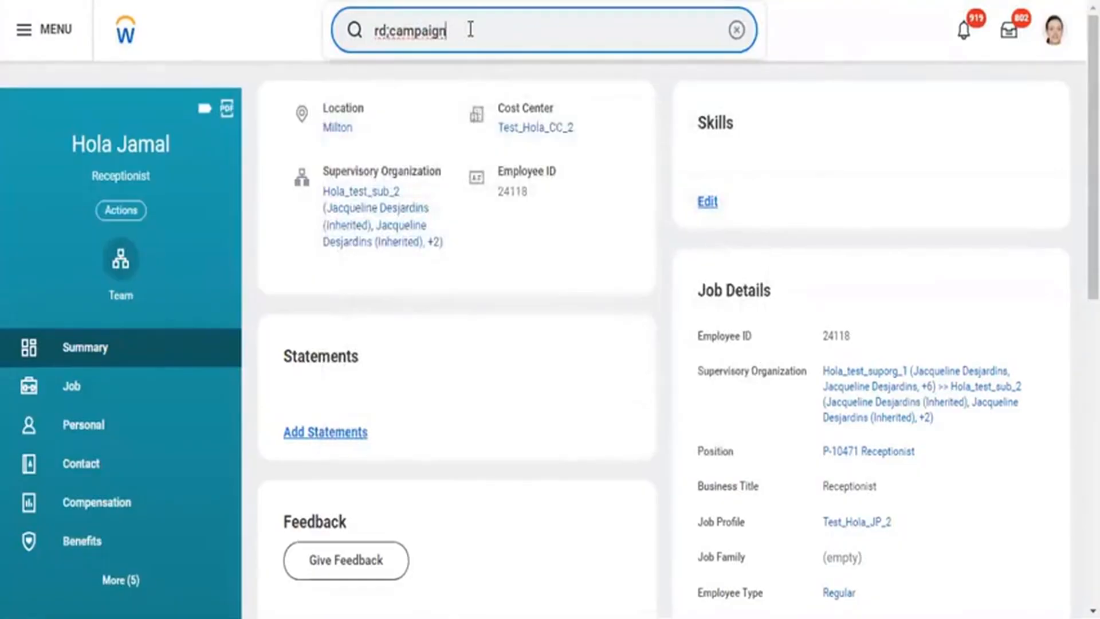
key("Return")
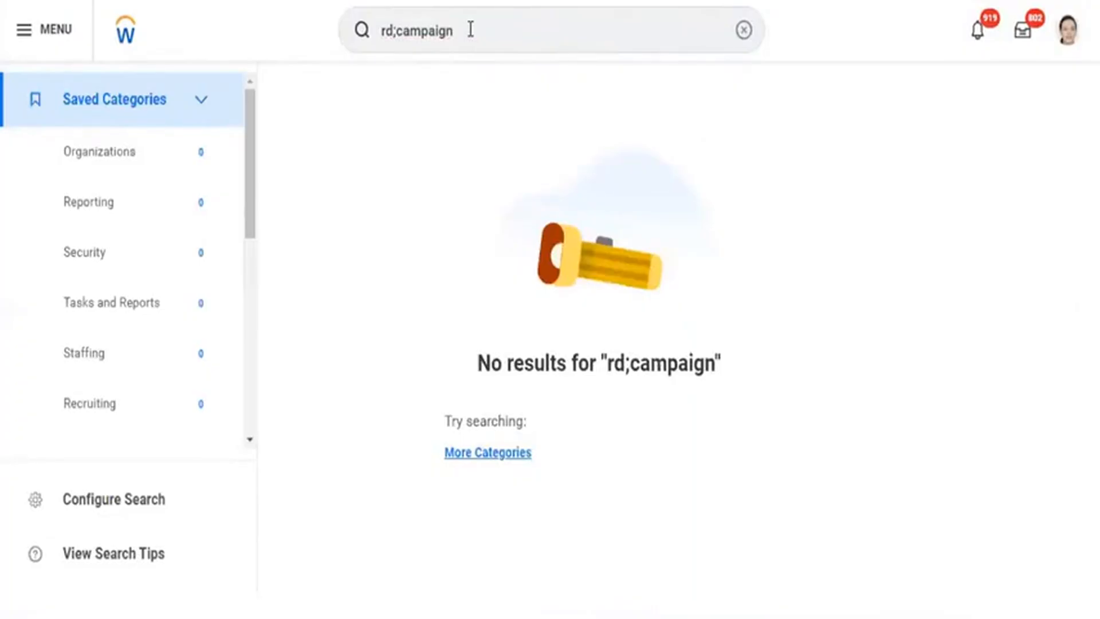
Search for new hire report definitions with "rd:new hire" and show the full results.
left_click(471, 29)
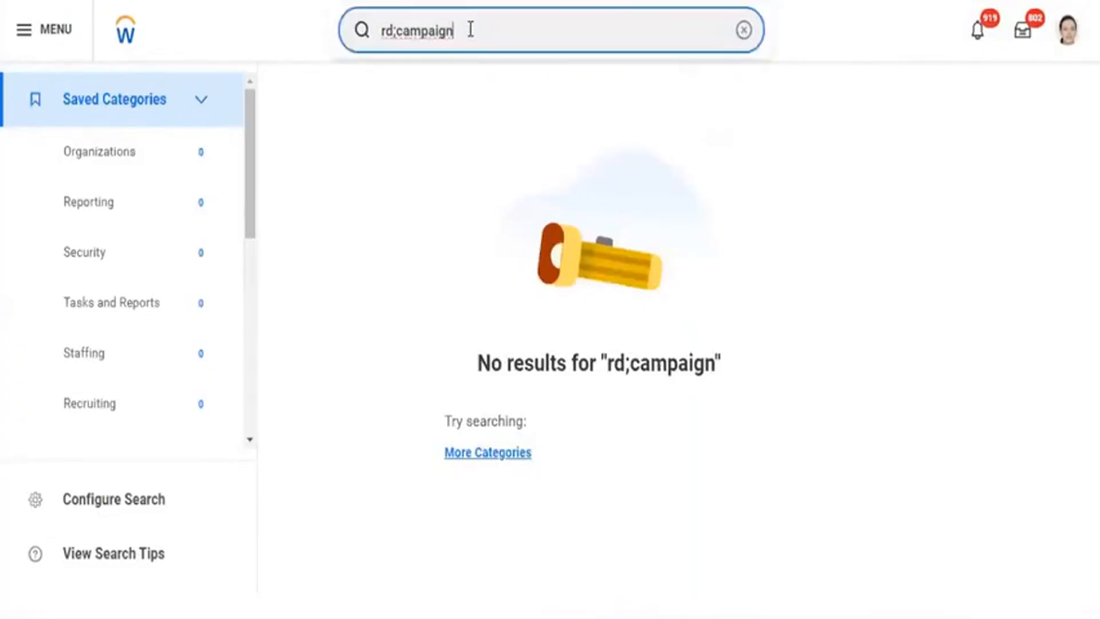
key("BackSpace")
key("BackSpace")
key("BackSpace")
key("BackSpace")
key("BackSpace")
key("BackSpace")
key("BackSpace")
key("BackSpace")
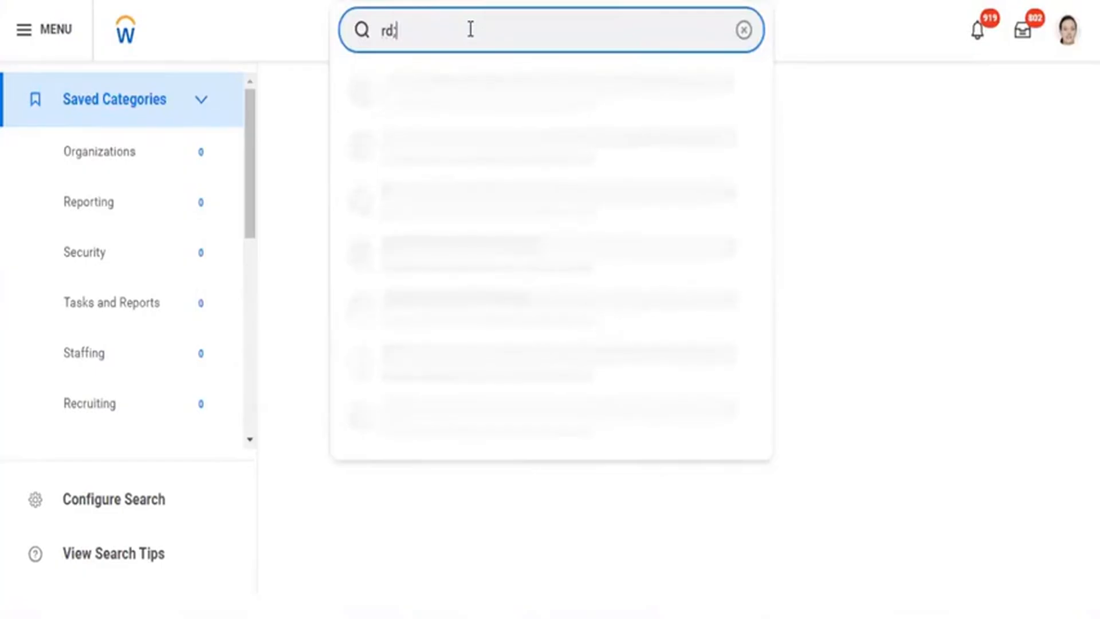
key("BackSpace")
type(";new hire")
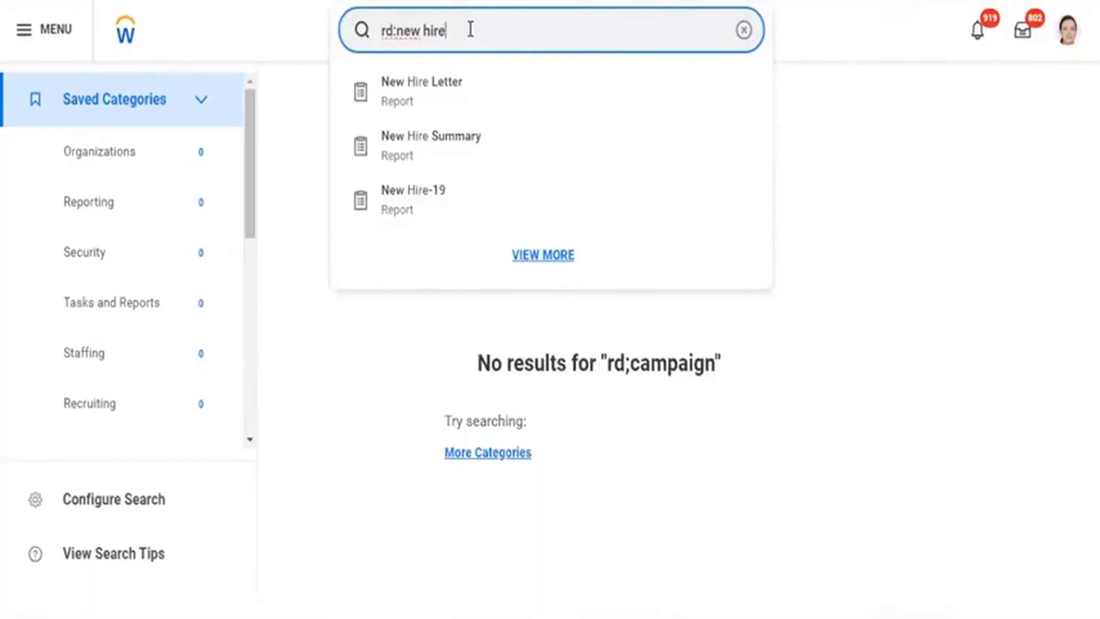
key("Return")
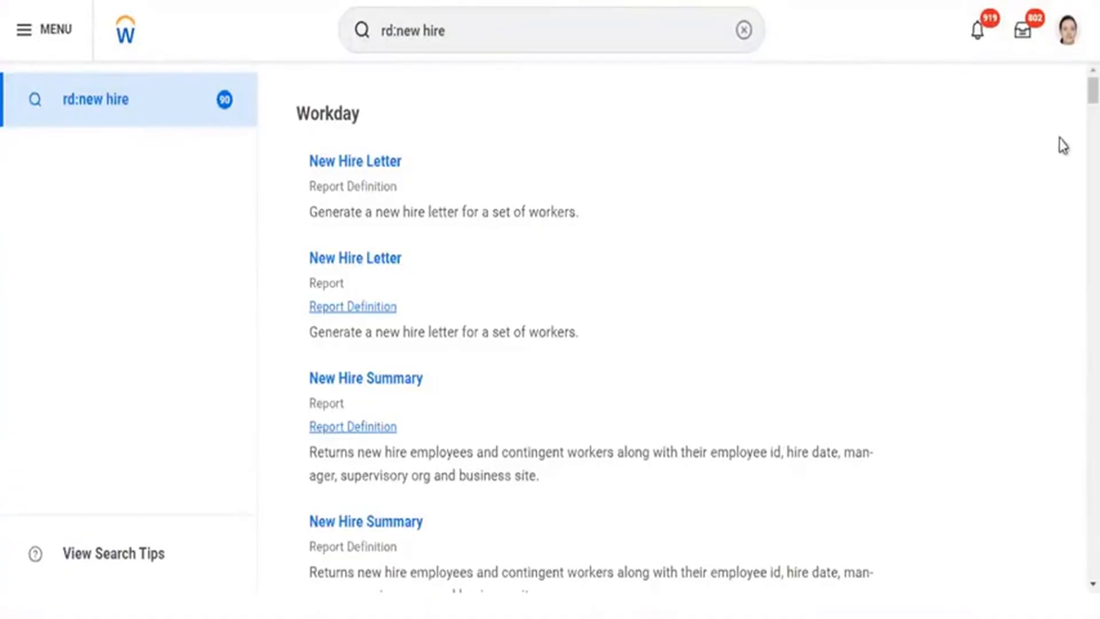
Narrow the report definition search to "rd:new hire campaign" and show its full results.
left_click_drag(1094, 90, 1093, 175)
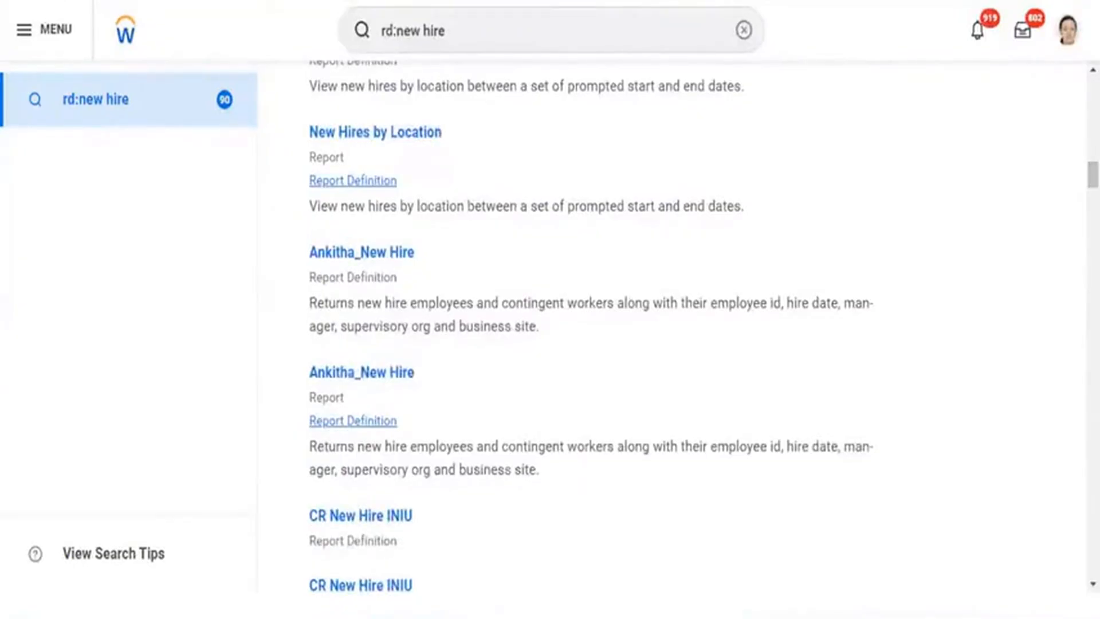
left_click(486, 30)
type("camp")
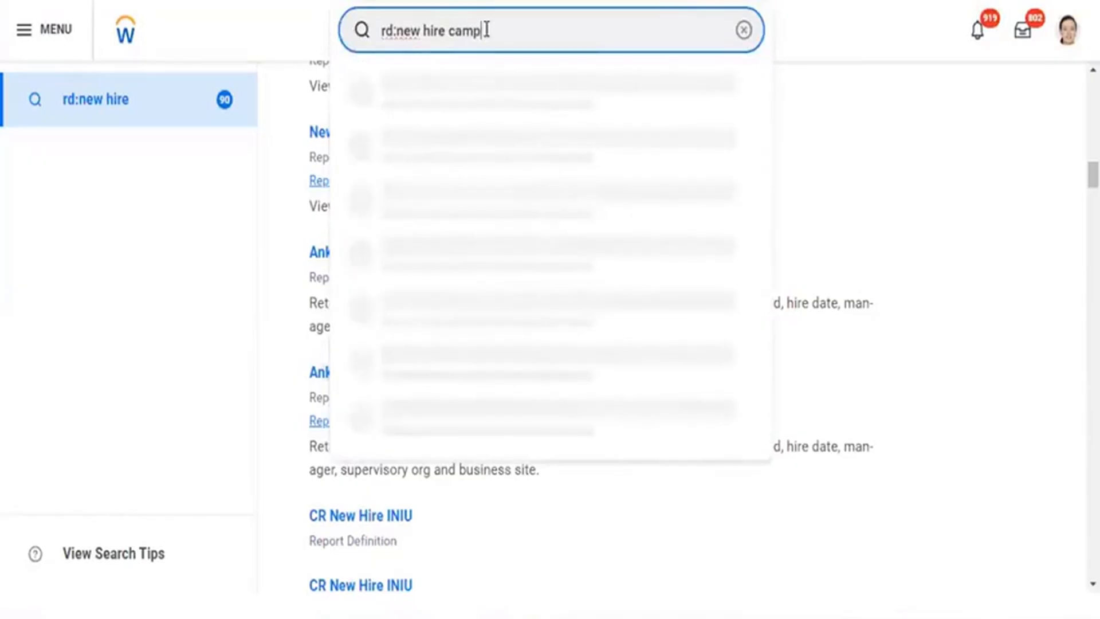
type("aig")
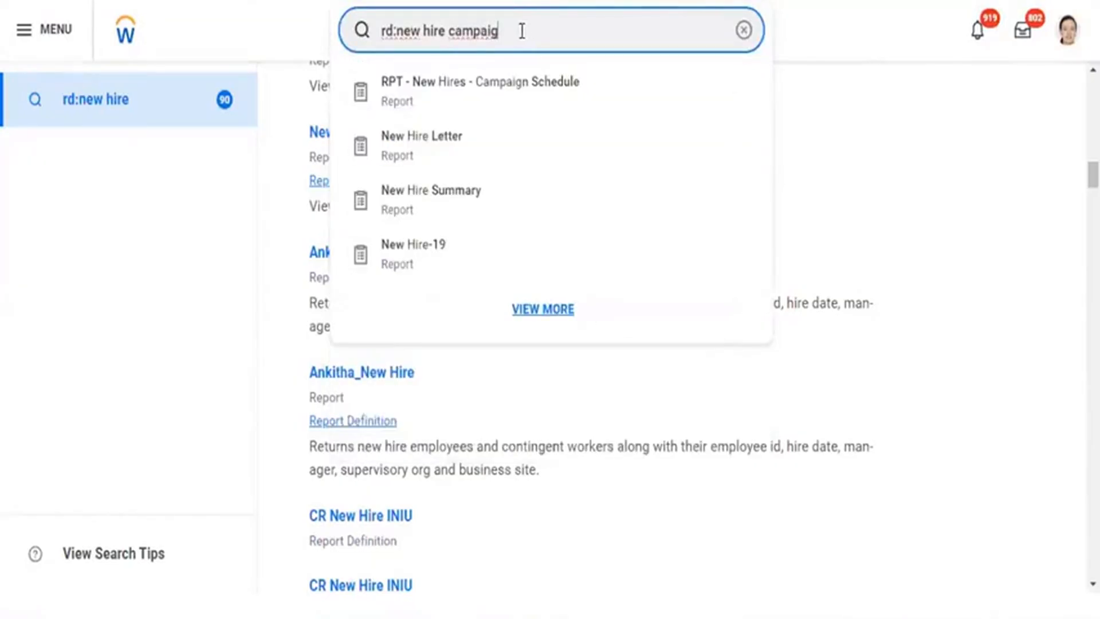
type("n")
key("Return")
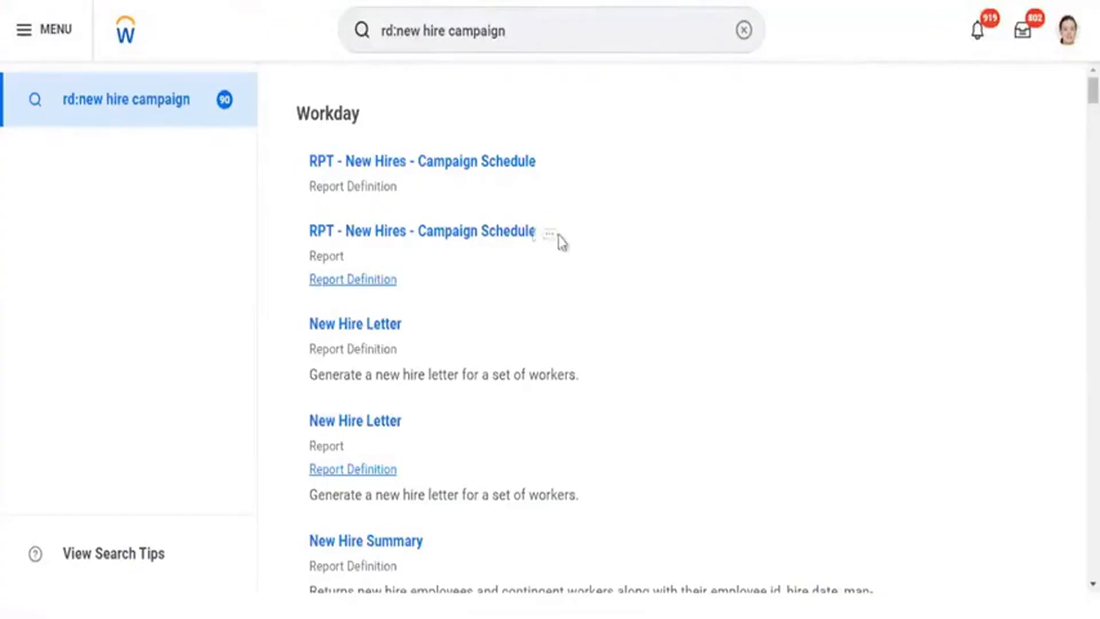
Run the RPT - New Hires - Campaign Schedule custom report.
mouse_move(555, 248)
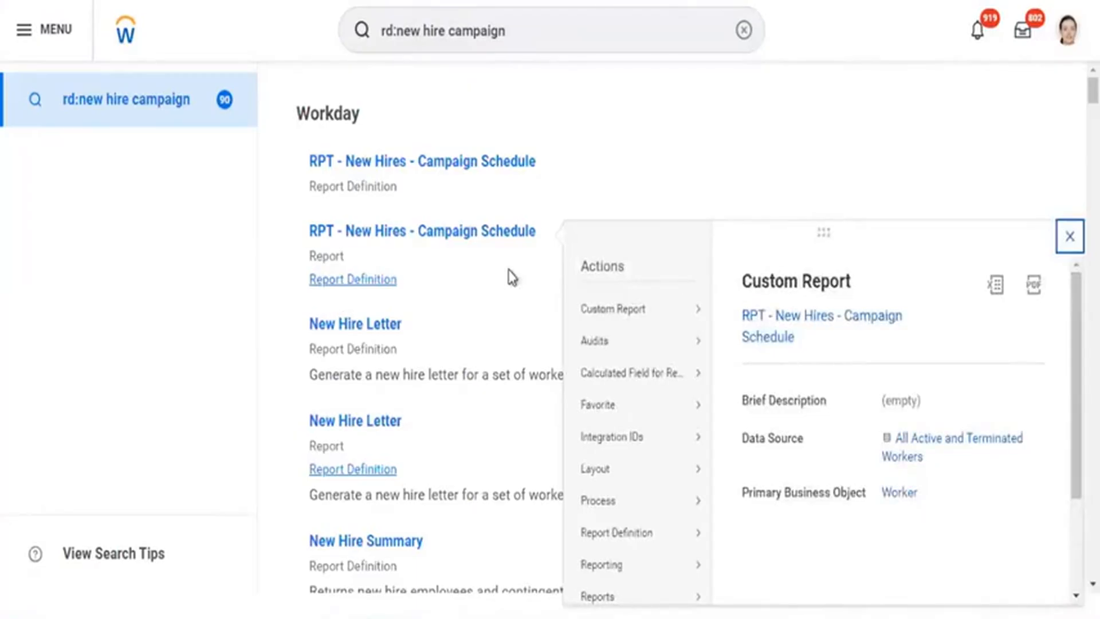
mouse_move(626, 324)
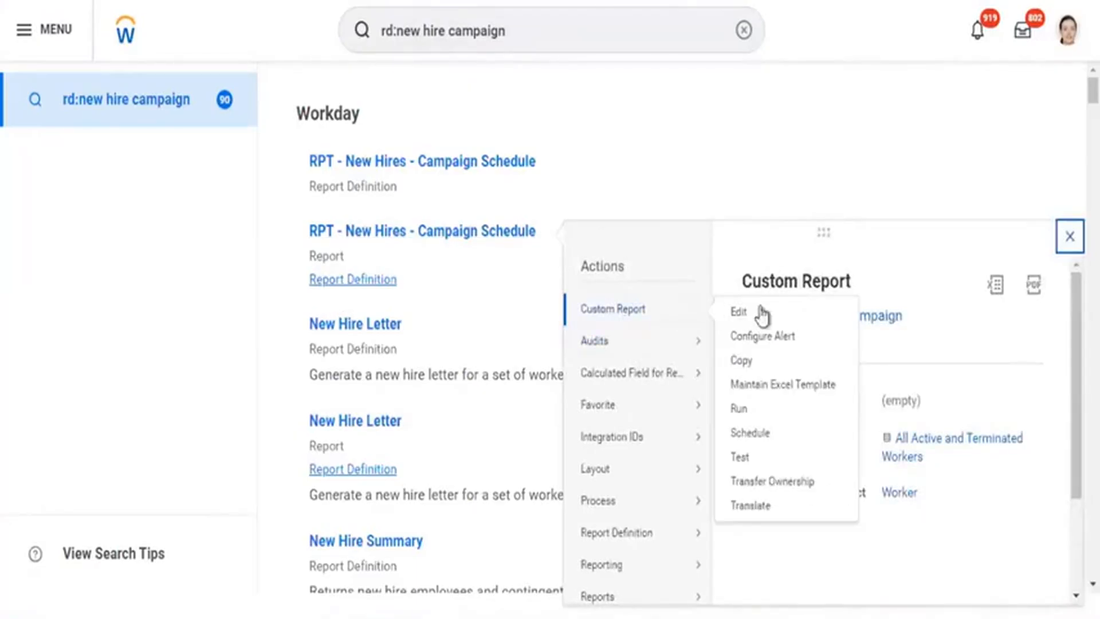
left_click(739, 410)
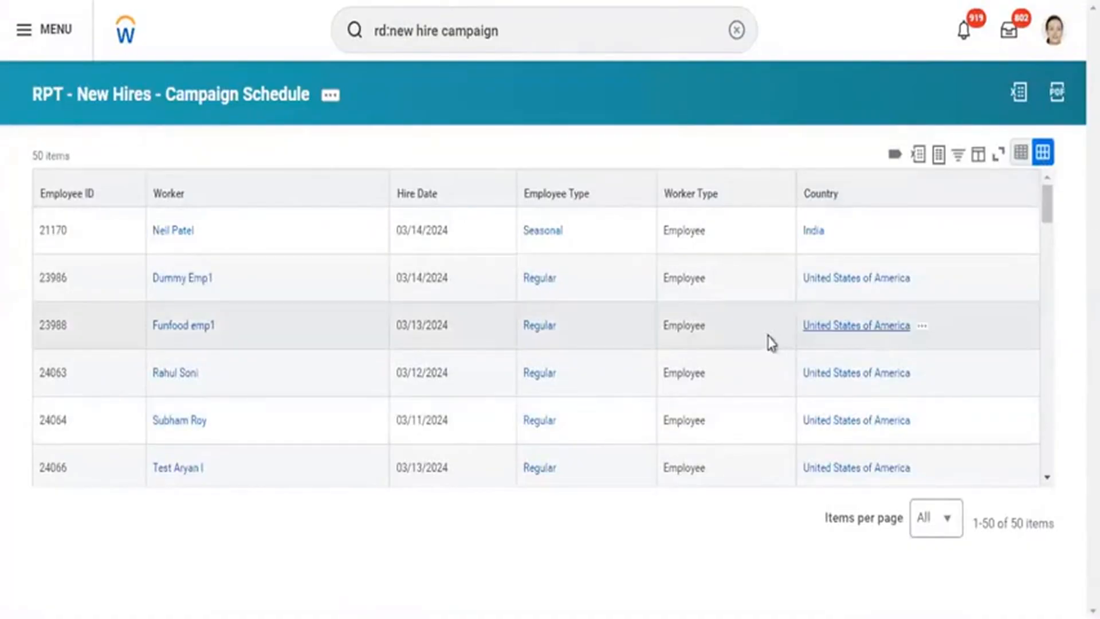
Review the workers in the campaign report output down to the last row, keeping all items on one page.
left_click(958, 524)
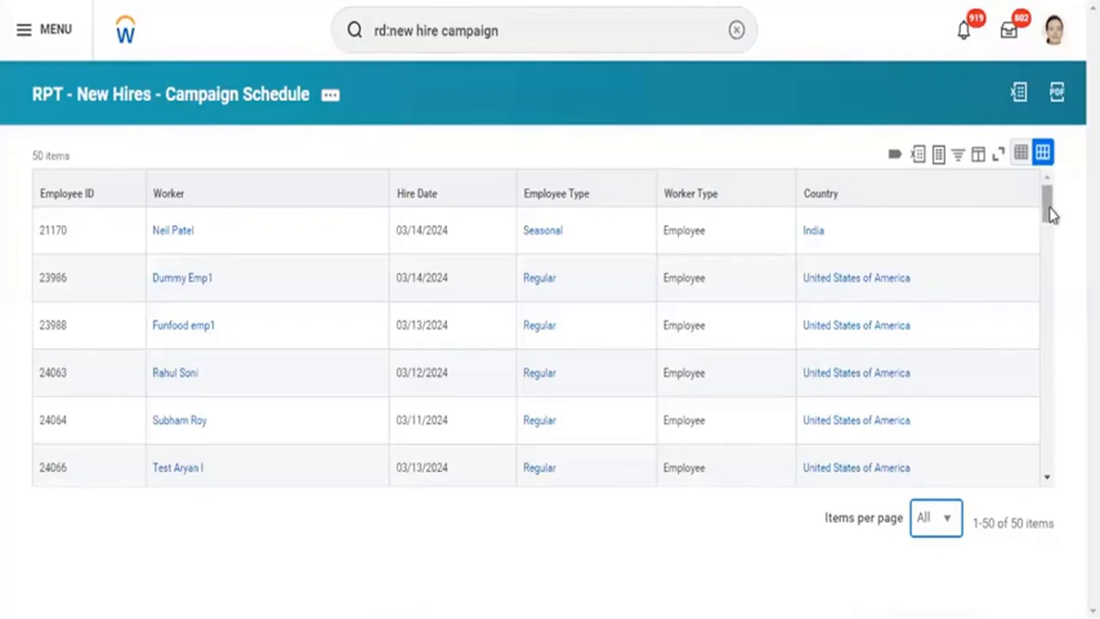
left_click_drag(1052, 215, 1040, 329)
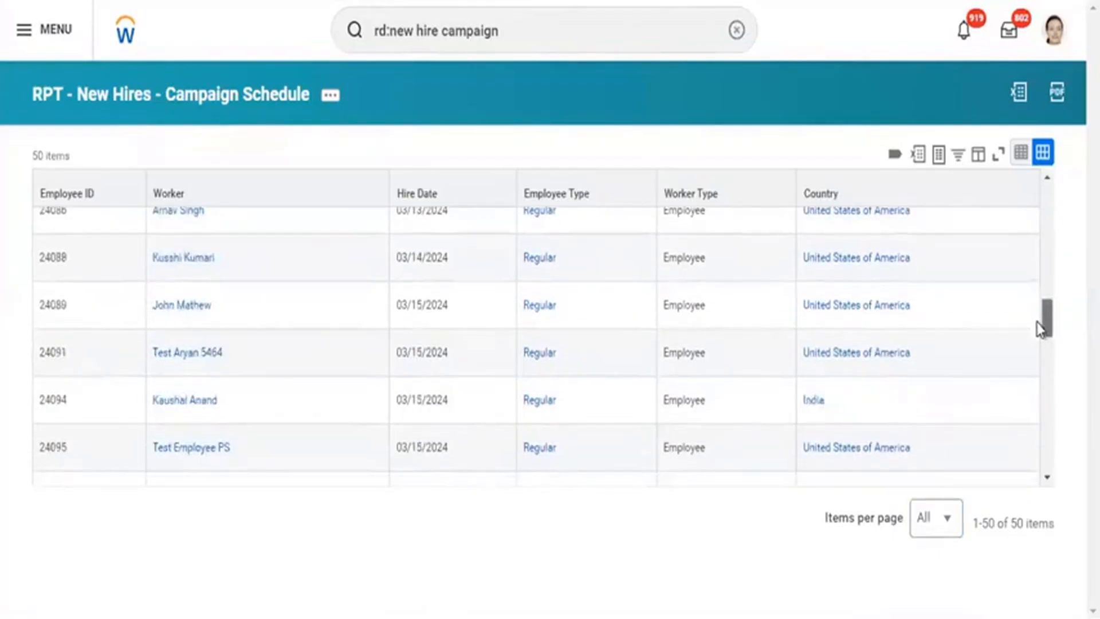
scroll(1034, 362, "down", 5)
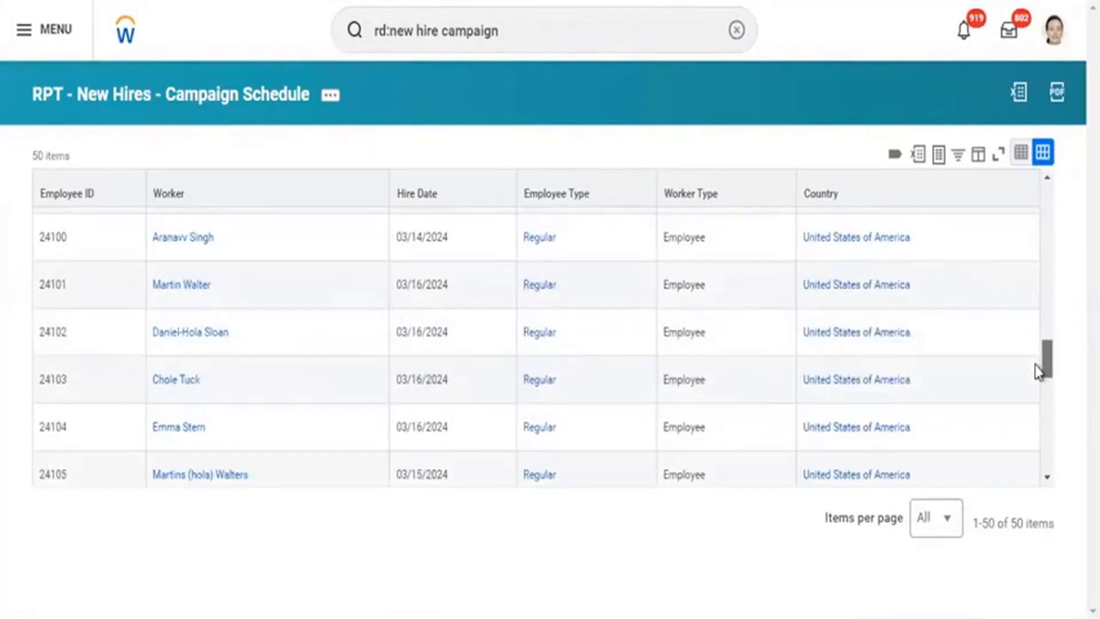
scroll(1038, 373, "down", 1)
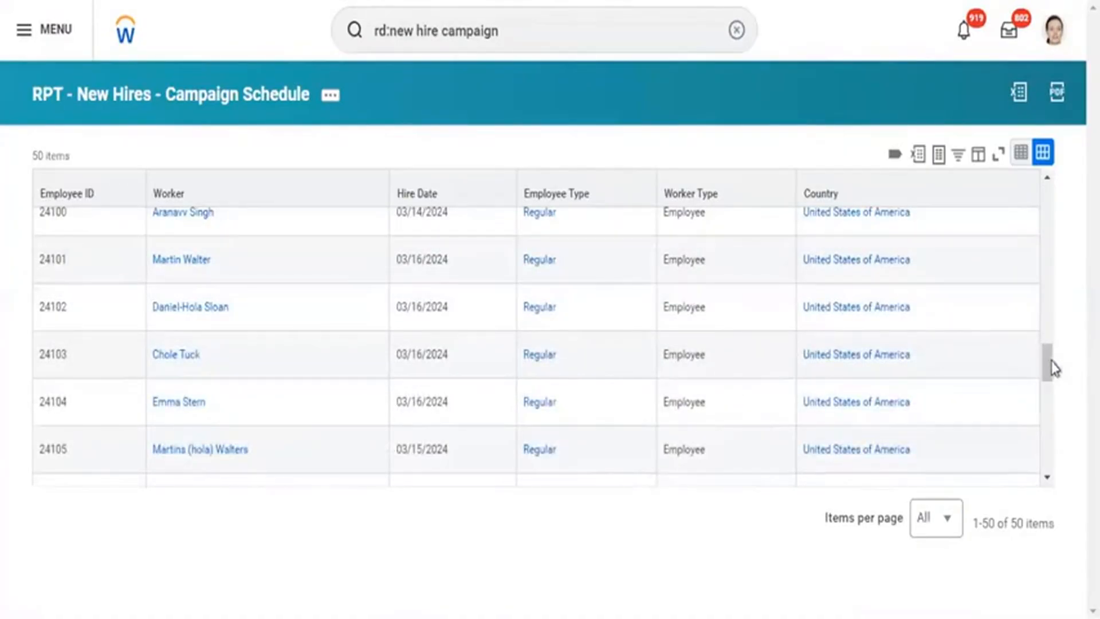
left_click_drag(1051, 366, 1058, 456)
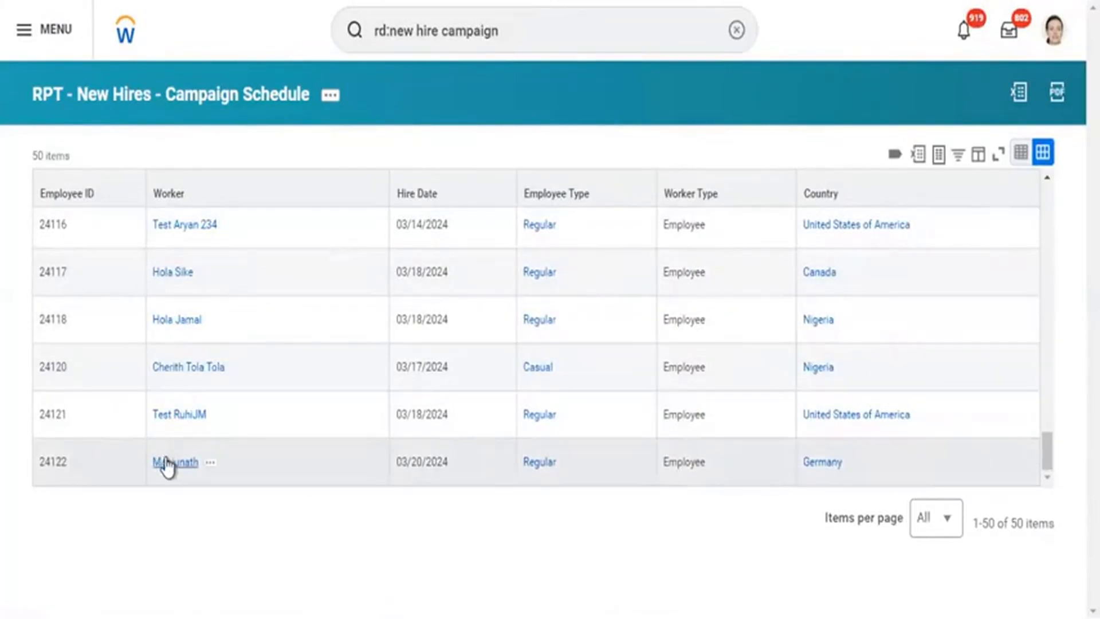
Copy the name of the last listed worker, hired 03/20/2024 in Germany, and start a proxy session as that worker.
right_click(166, 467)
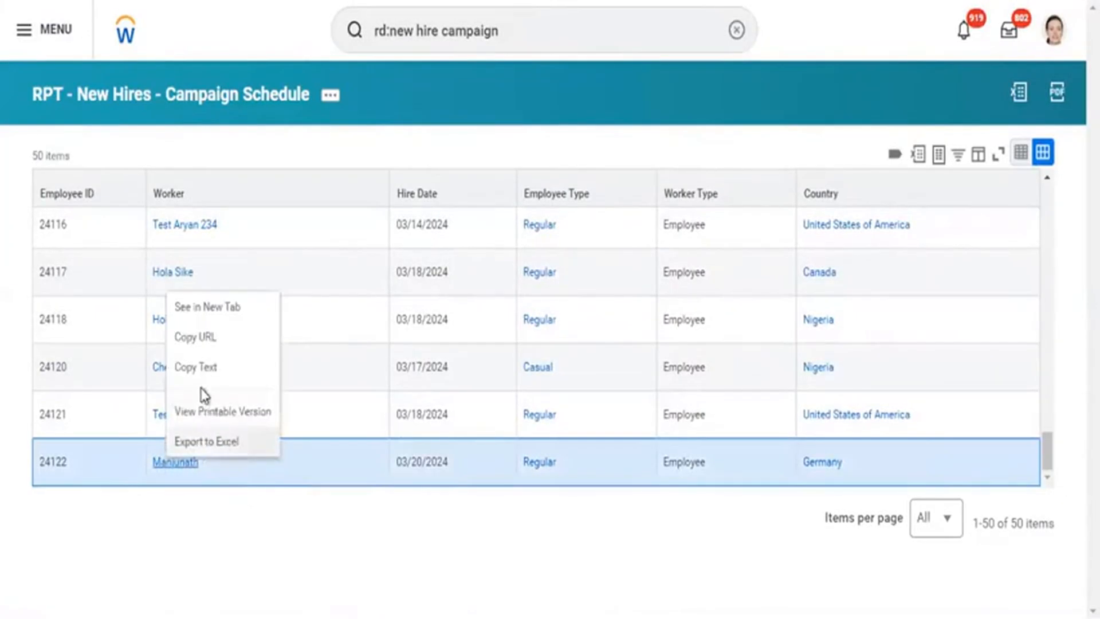
left_click(197, 376)
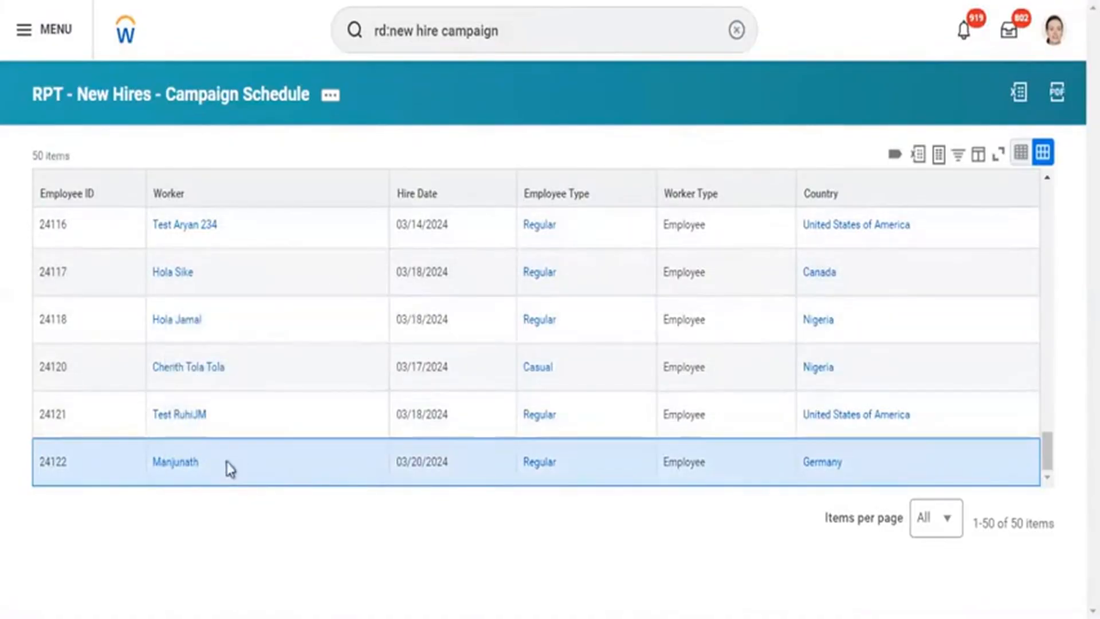
mouse_move(211, 476)
left_click(211, 476)
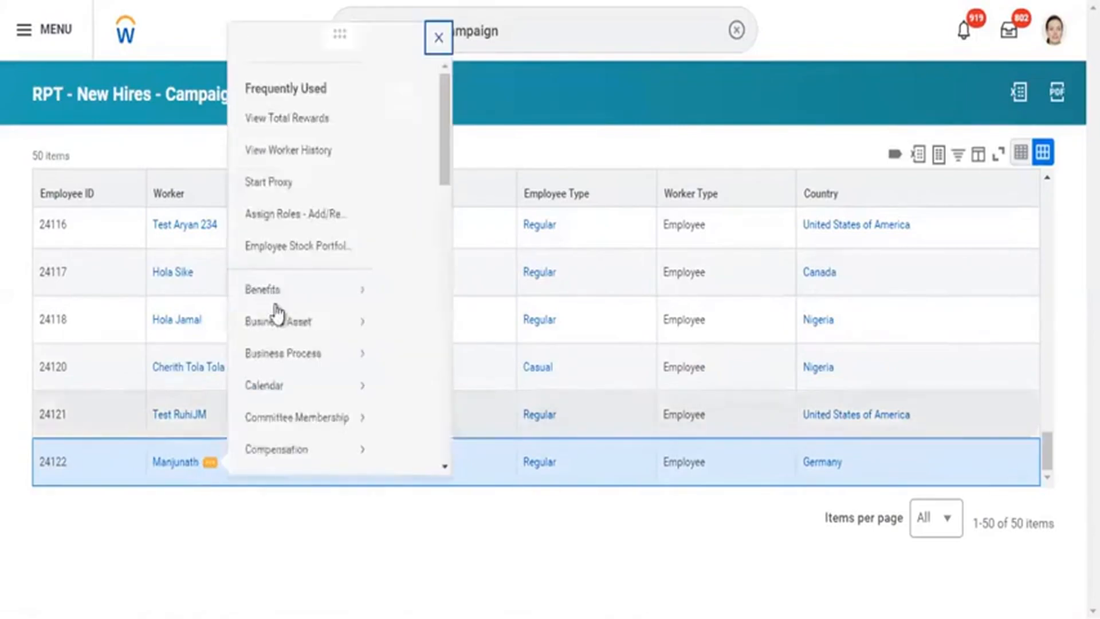
mouse_move(278, 318)
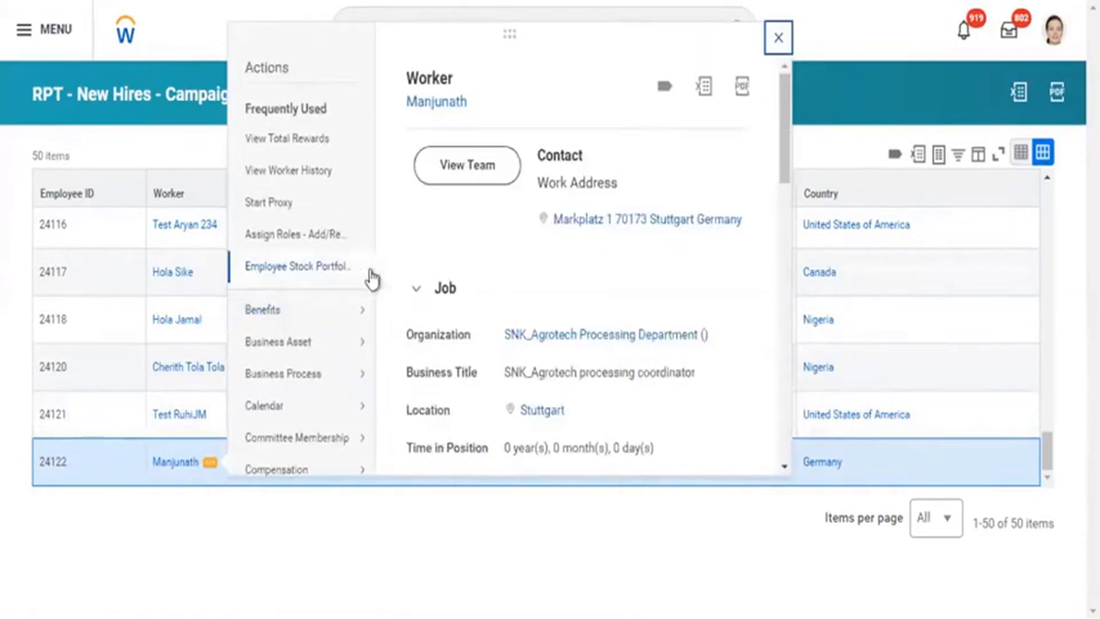
left_click(285, 213)
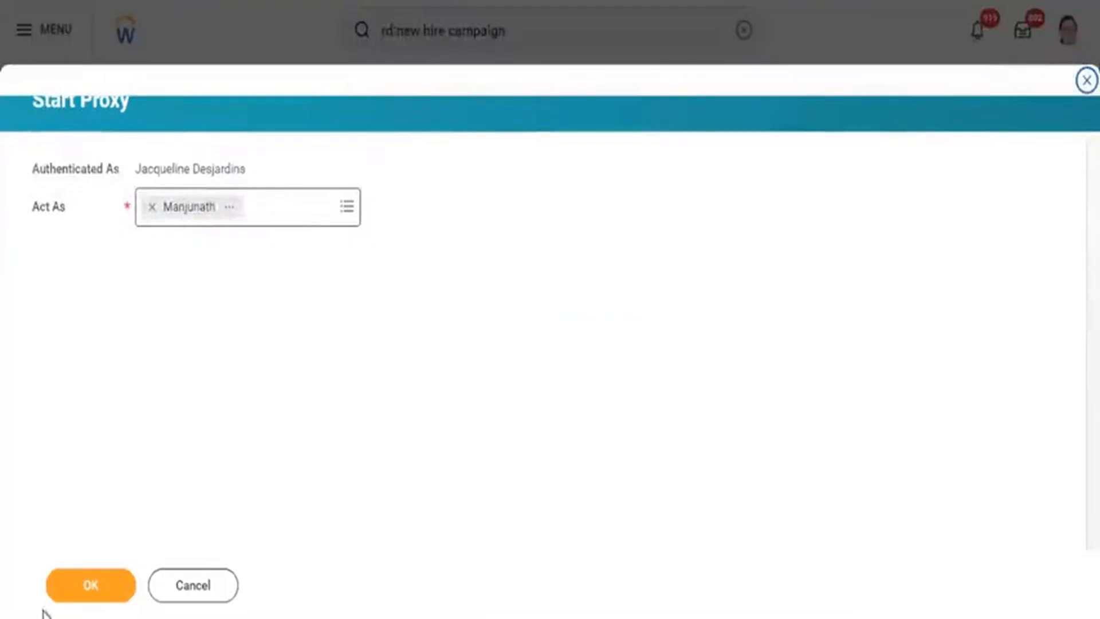
left_click(69, 595)
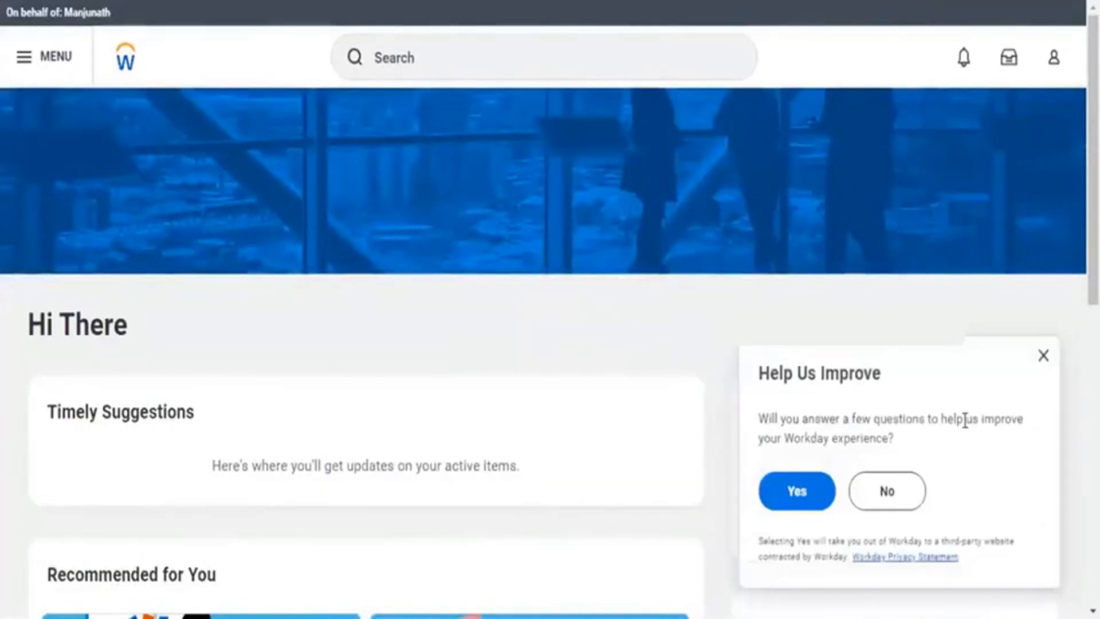
Dismiss the feedback survey prompt and review the job details, including hire date, on the proxied worker's profile.
left_click(1043, 356)
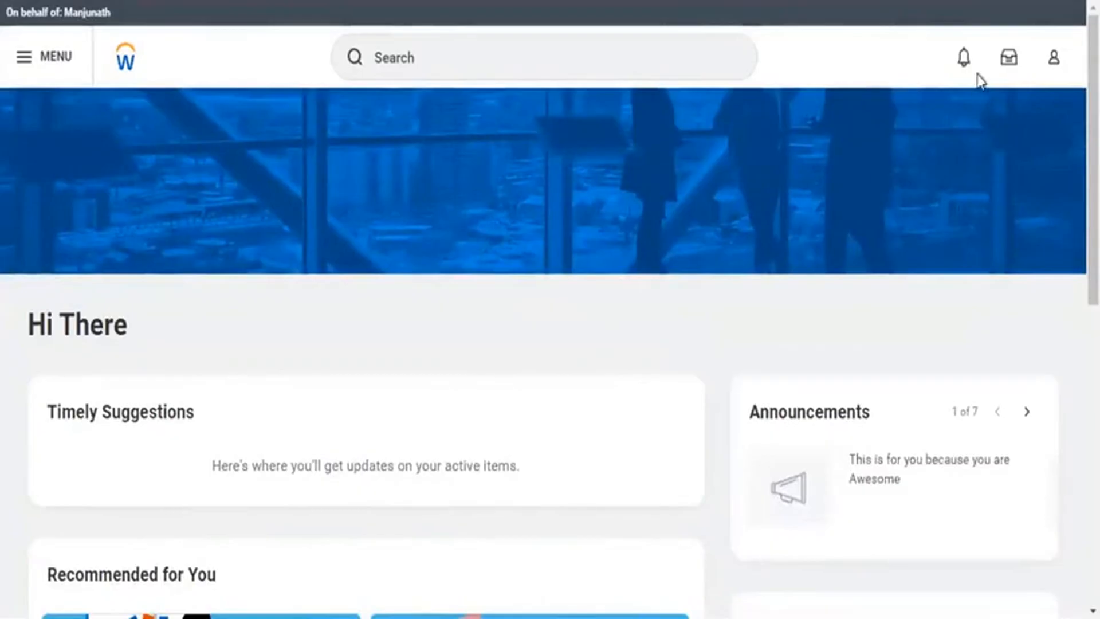
left_click(1054, 57)
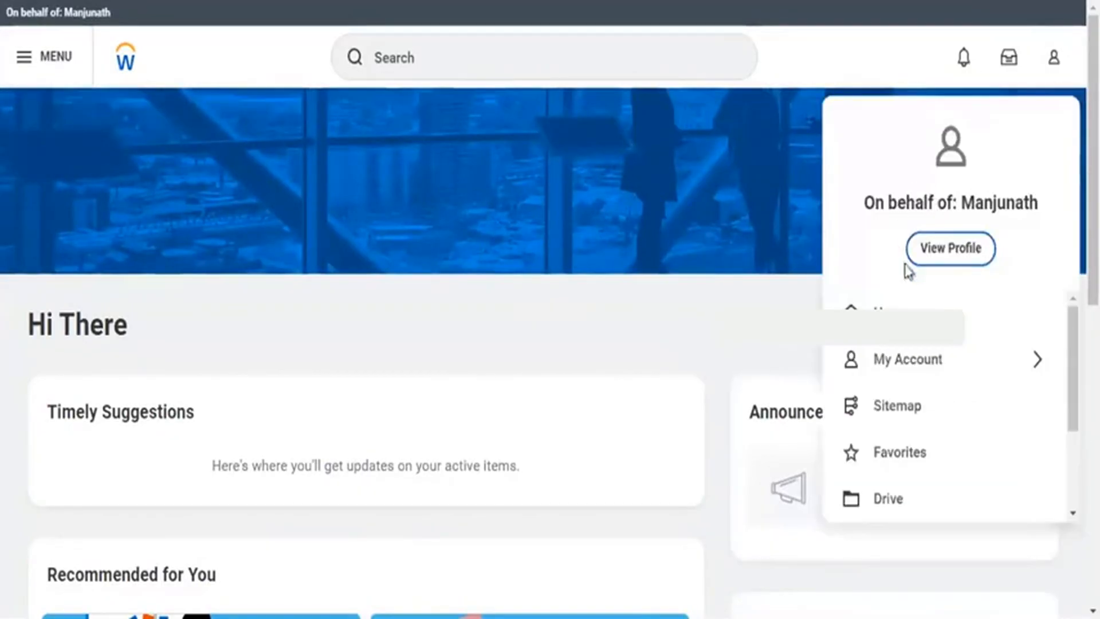
left_click(944, 261)
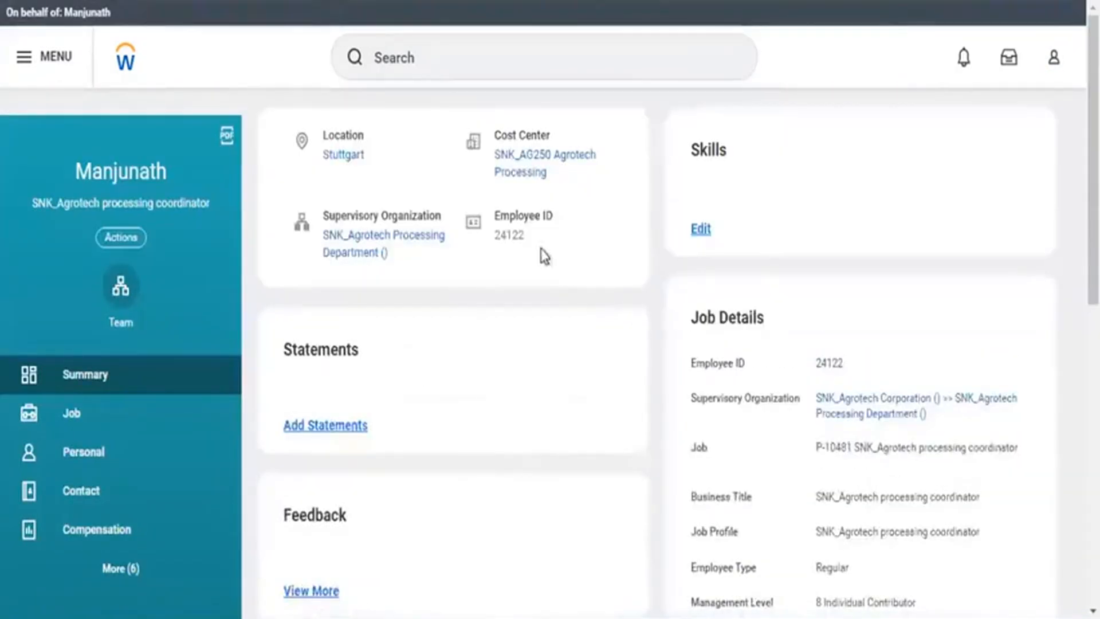
left_click(86, 426)
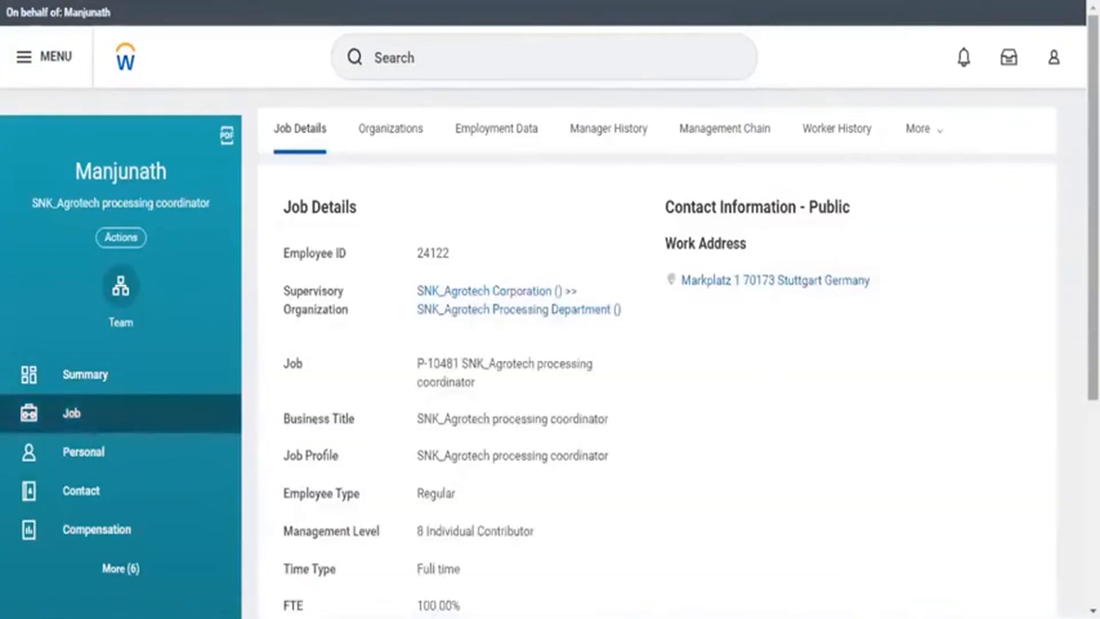
scroll(657, 344, "down", 5)
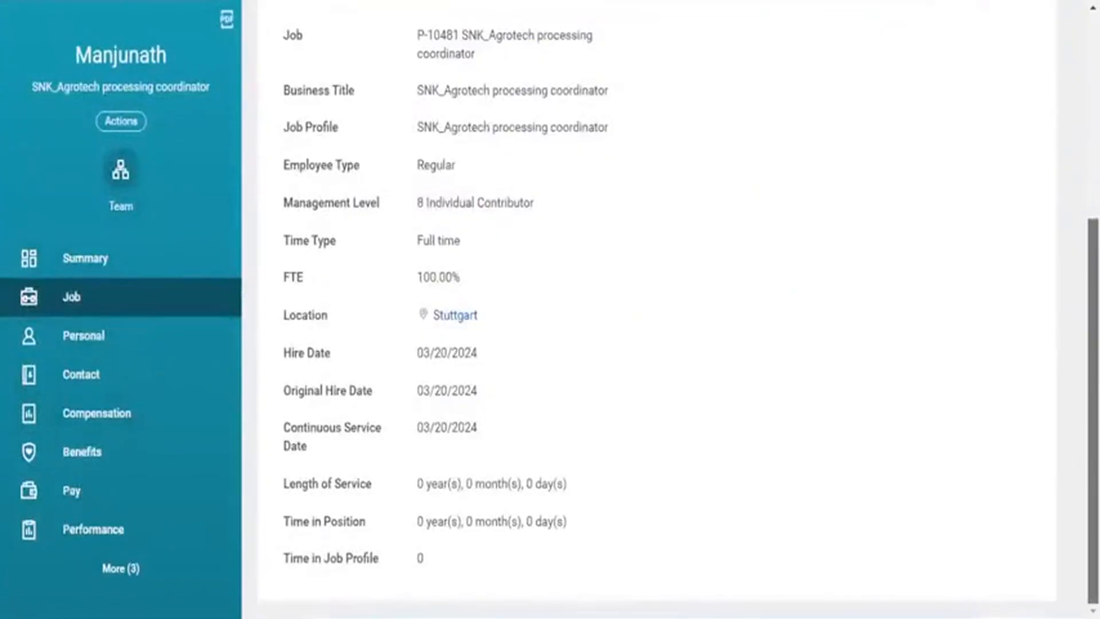
scroll(840, 43, "up", 5)
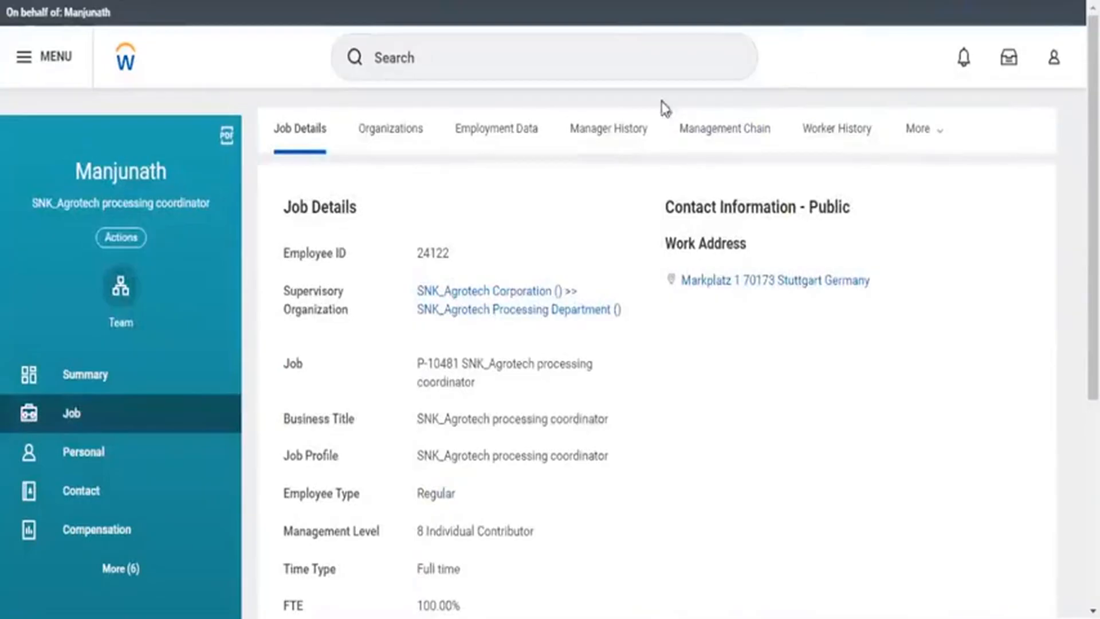
Check the proxied worker's notifications and My Tasks for items from the campaign.
left_click(965, 59)
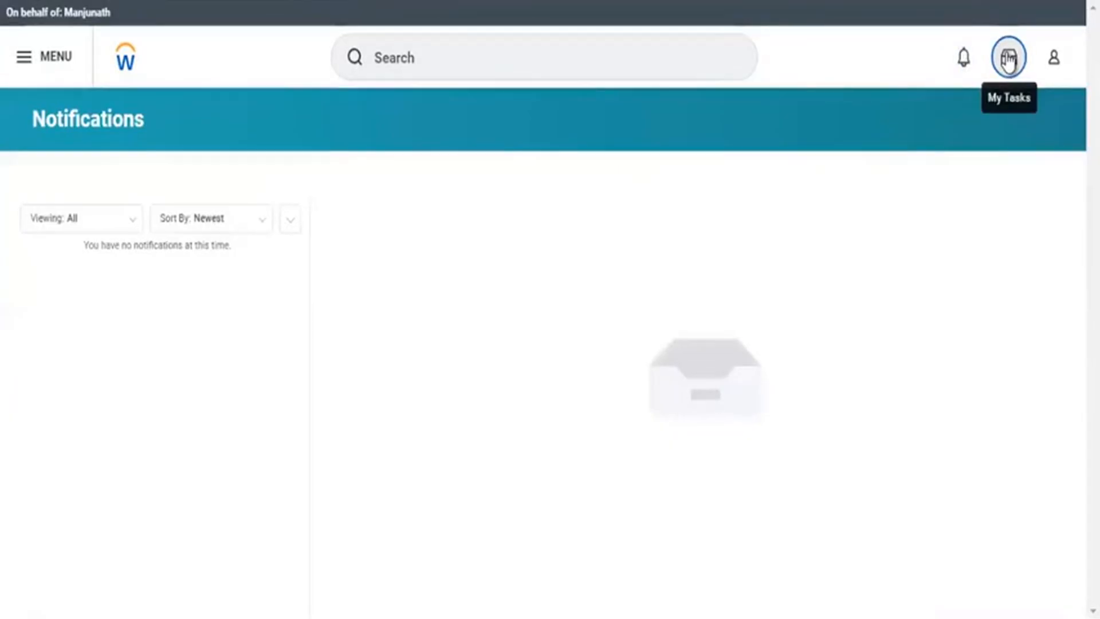
left_click(1009, 59)
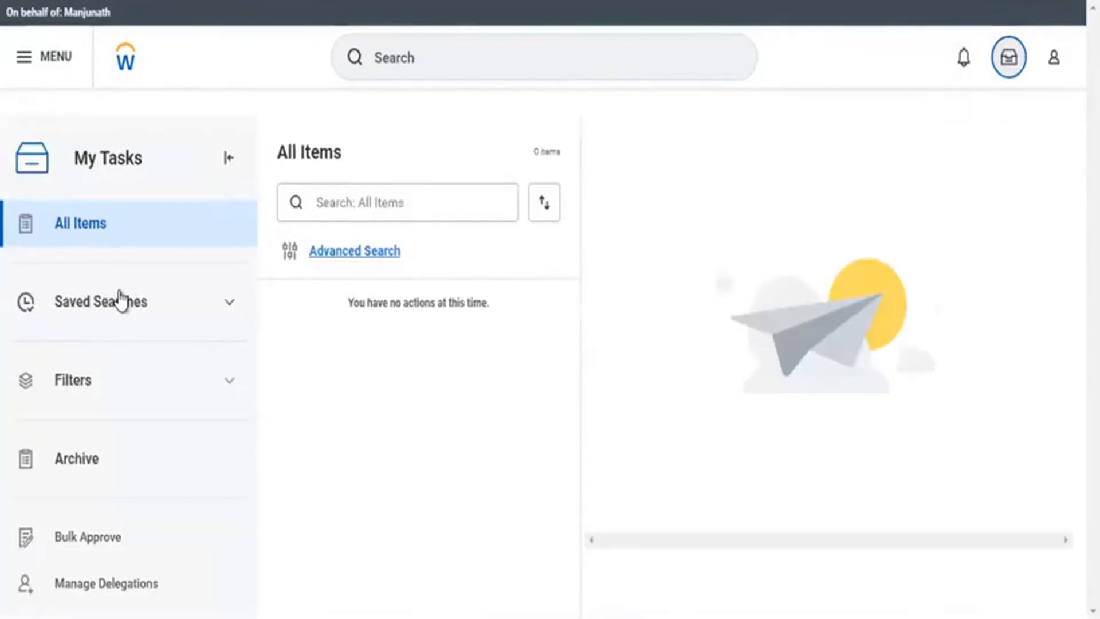
left_click(121, 301)
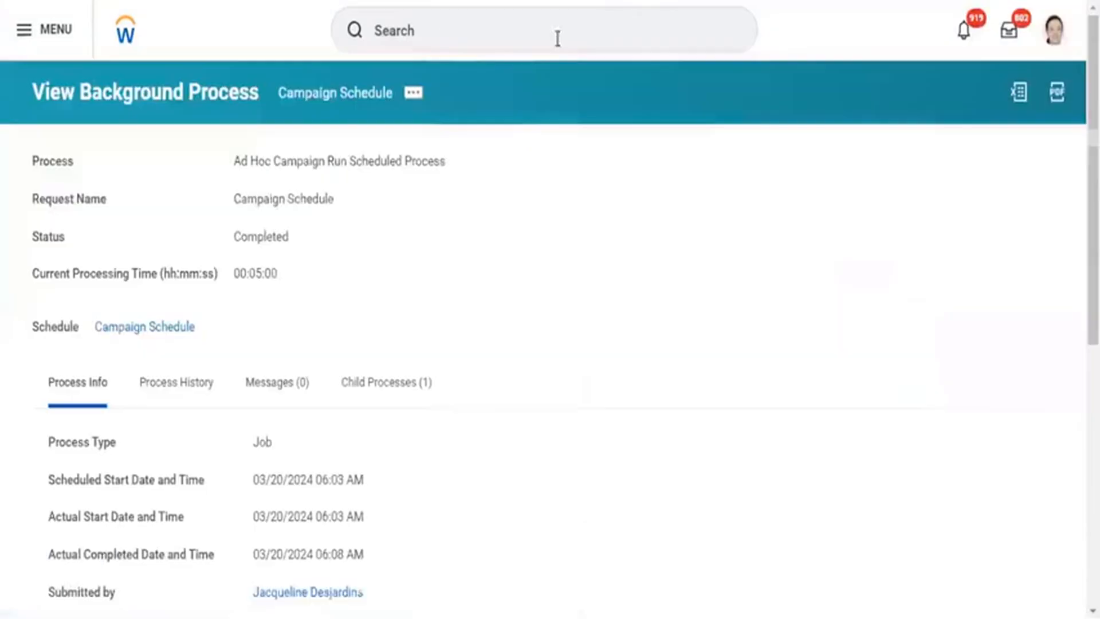
Try to find the notification settings task by searching for "edit notification" from the Campaign Schedule background process page, then clear the search.
left_click(484, 18)
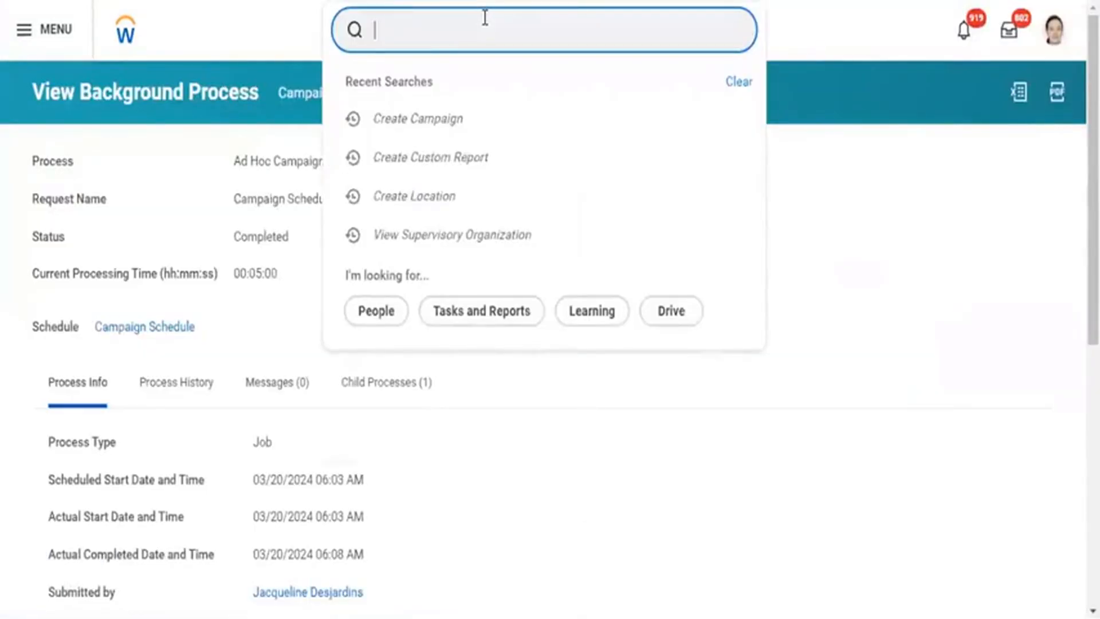
type("edit no")
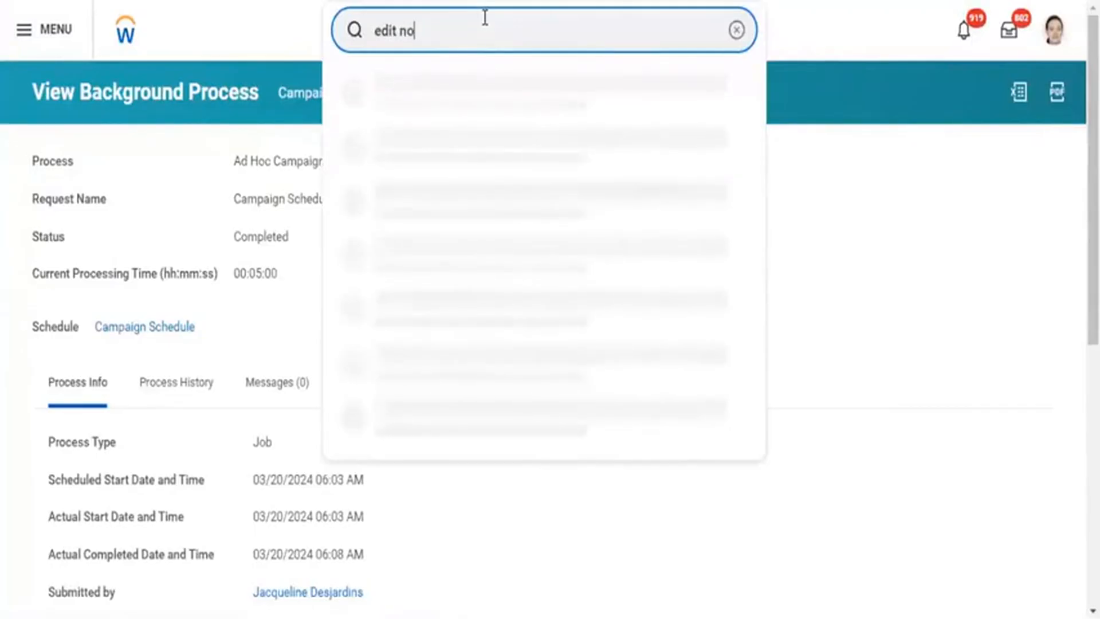
type("ti")
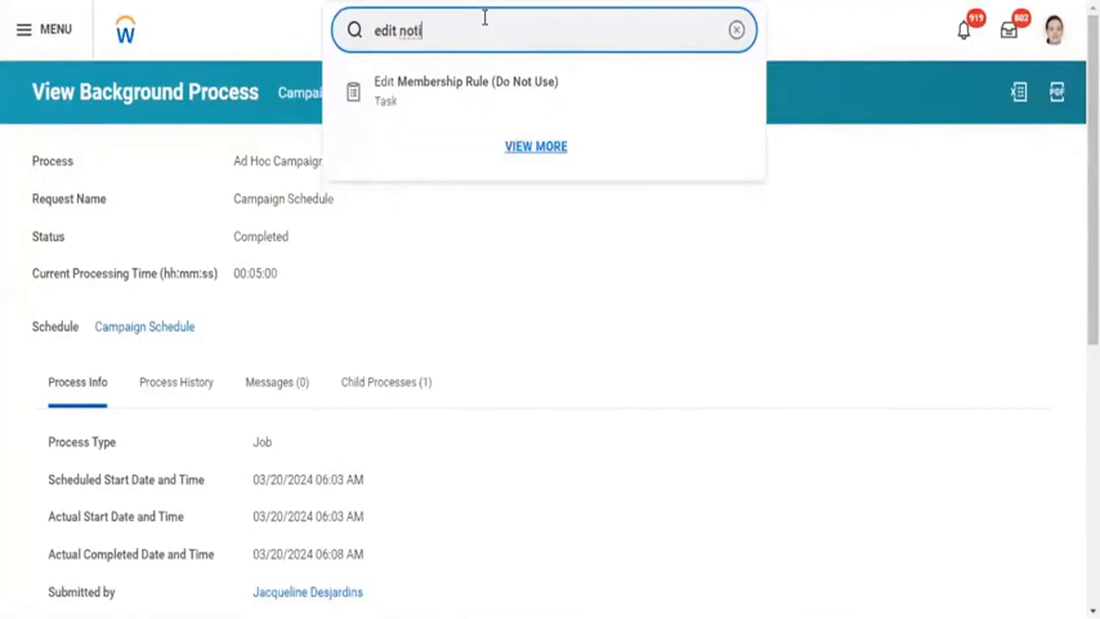
type("fication")
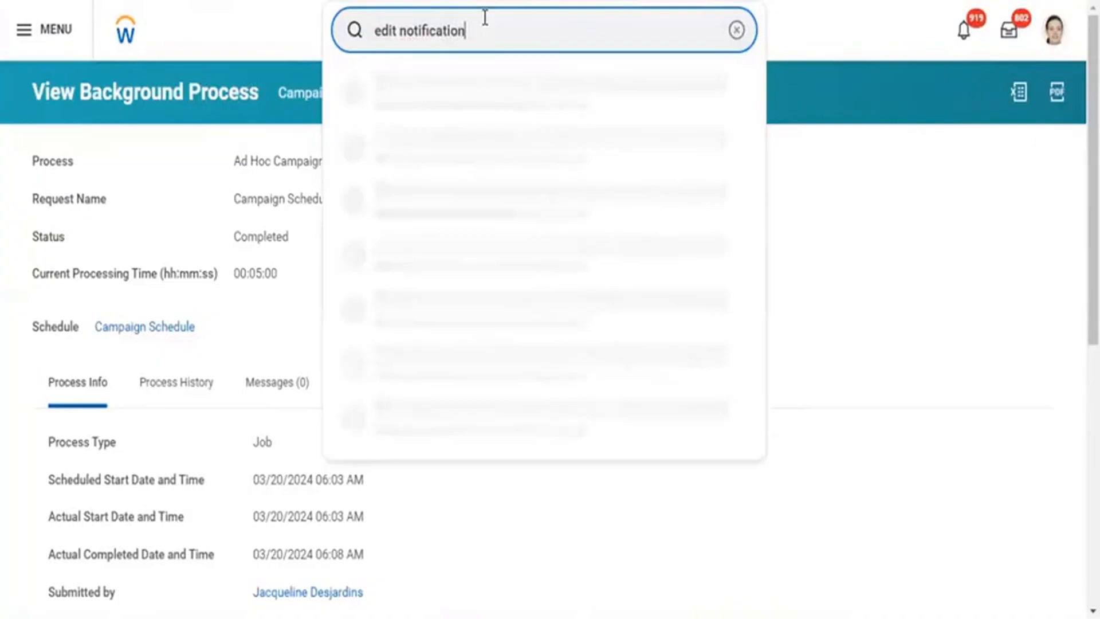
key("Return")
key("BackSpace")
key("BackSpace")
key("BackSpace")
key("BackSpace")
key("BackSpace")
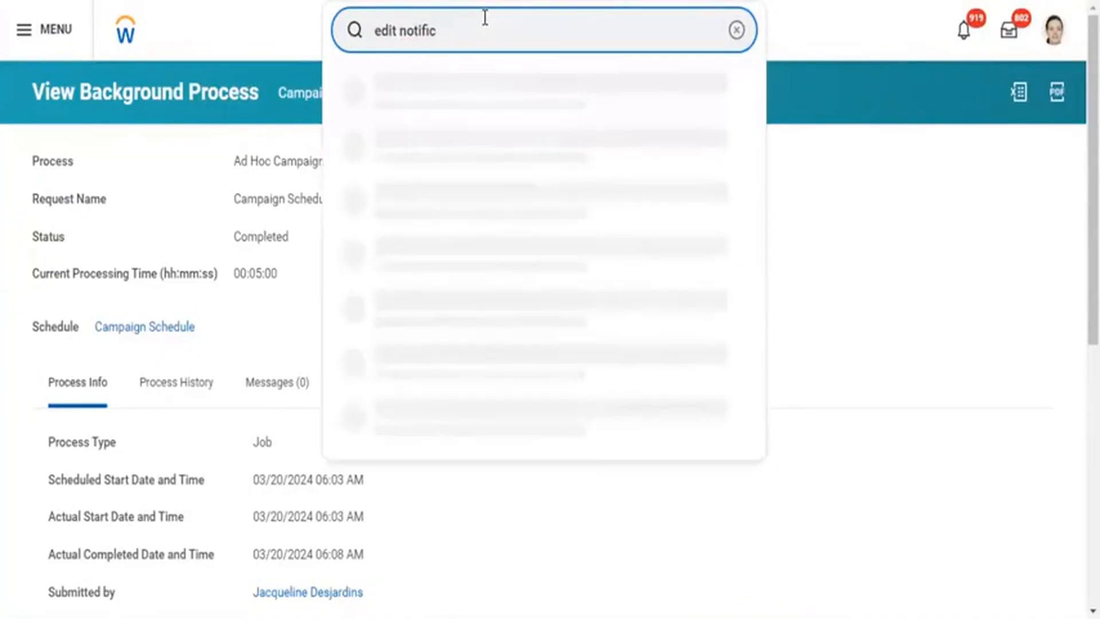
key("BackSpace")
key("BackSpace")
key("BackSpace")
key("BackSpace")
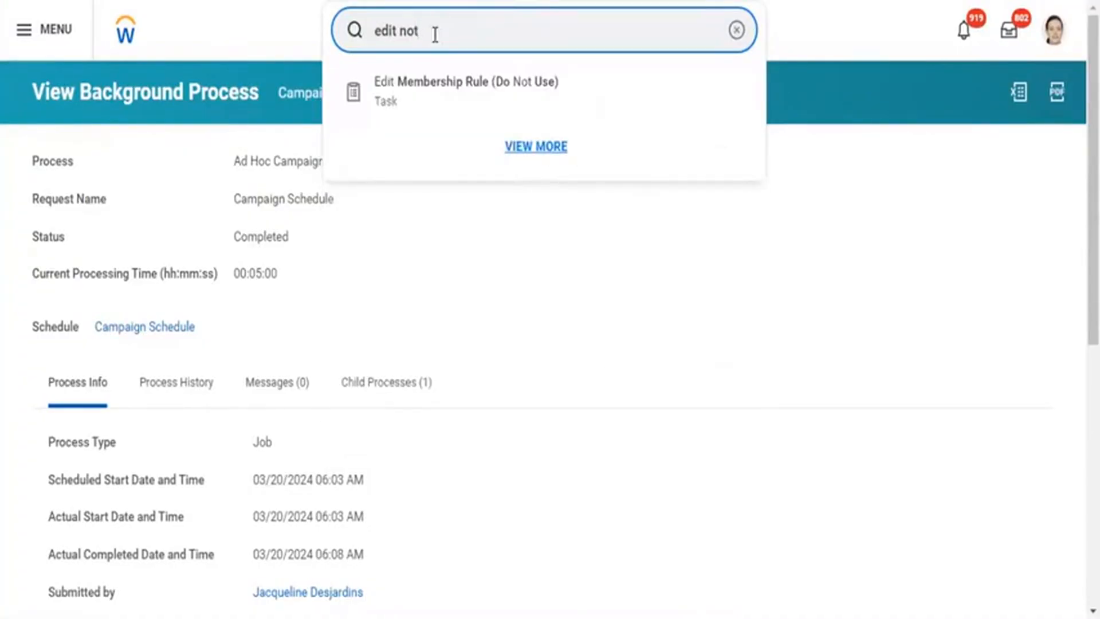
key("BackSpace")
key("BackSpace")
key("BackSpace")
key("BackSpace")
key("BackSpace")
key("BackSpace")
key("BackSpace")
key("BackSpace")
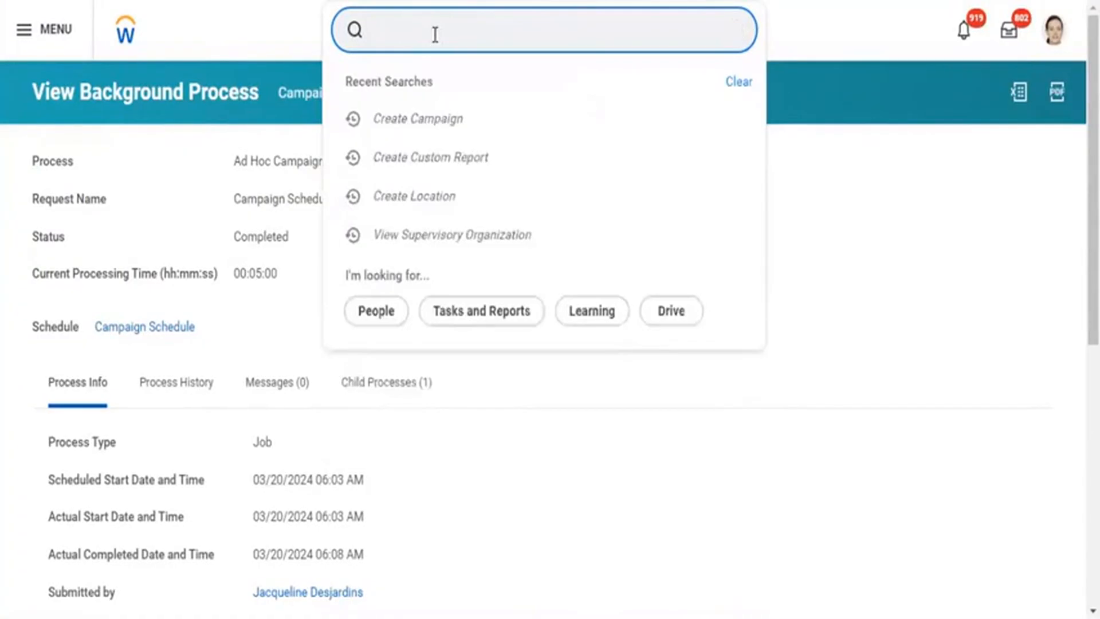
Find the View and Maintain Notifications task by searching for "maintain notifi" and run it for unread notifications with the default date range.
type("main")
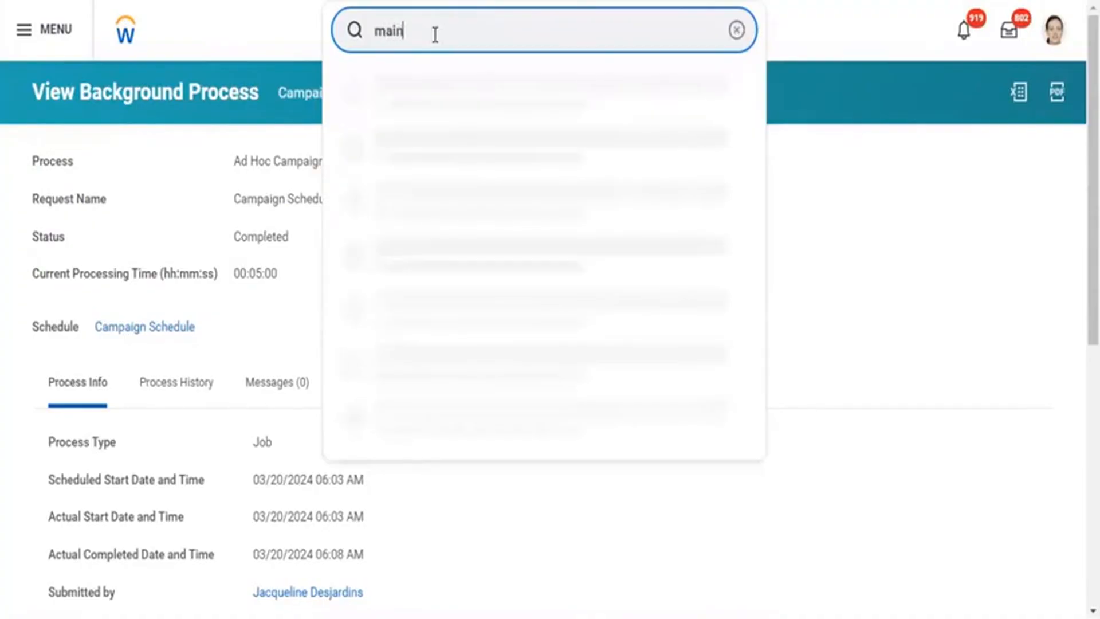
type("tain notifi")
left_click(435, 34)
type("catotifi")
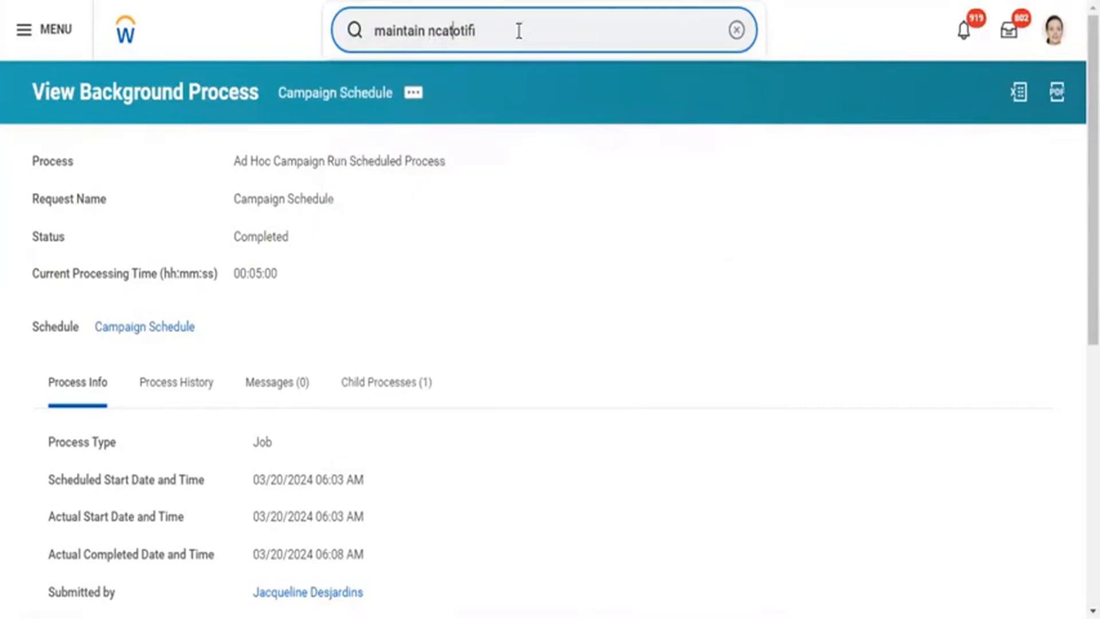
key("BackSpace")
key("BackSpace")
key("BackSpace")
key("BackSpace")
key("BackSpace")
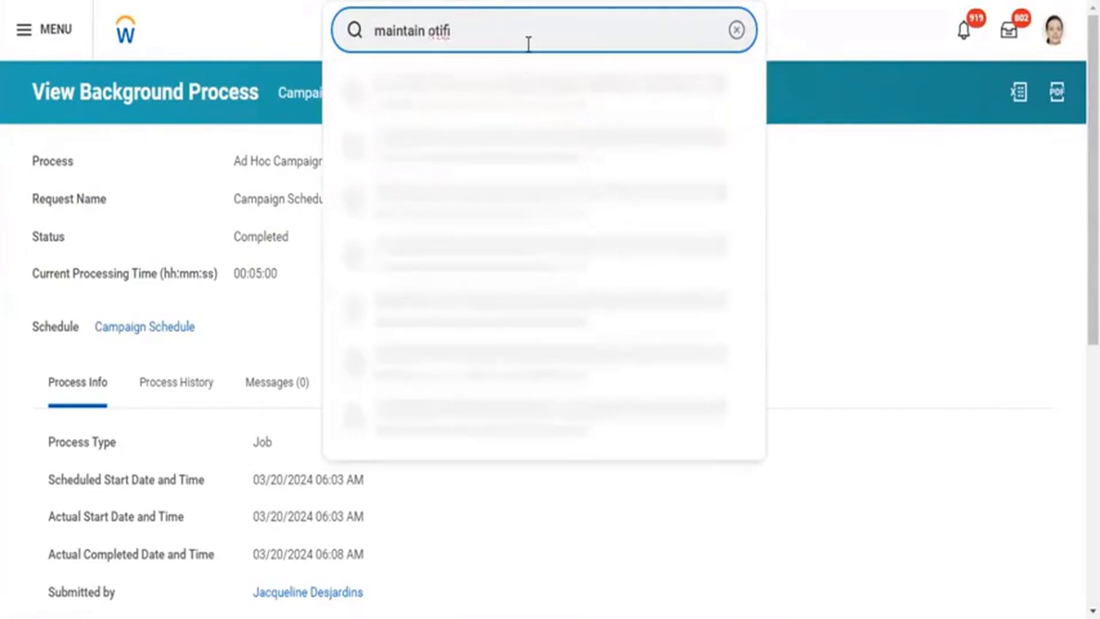
type("n")
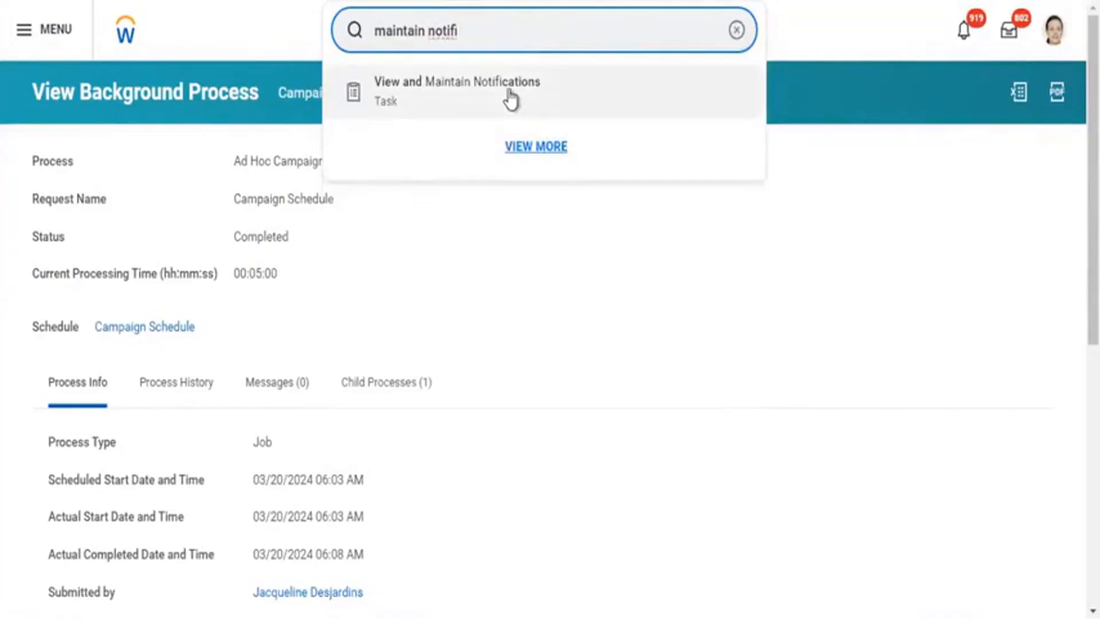
left_click(510, 98)
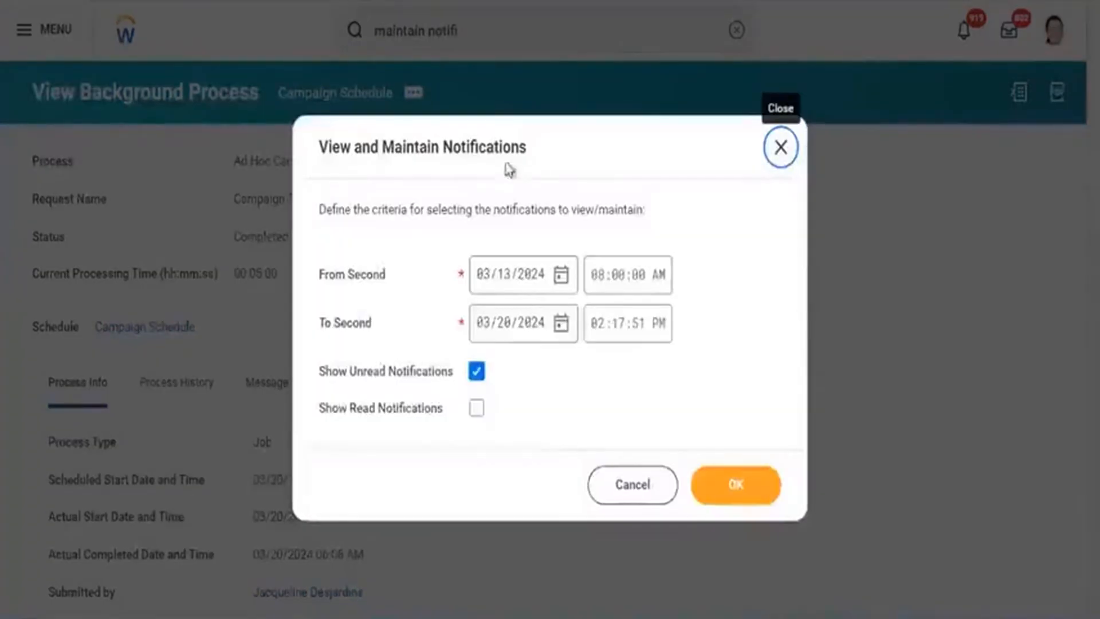
left_click(715, 491)
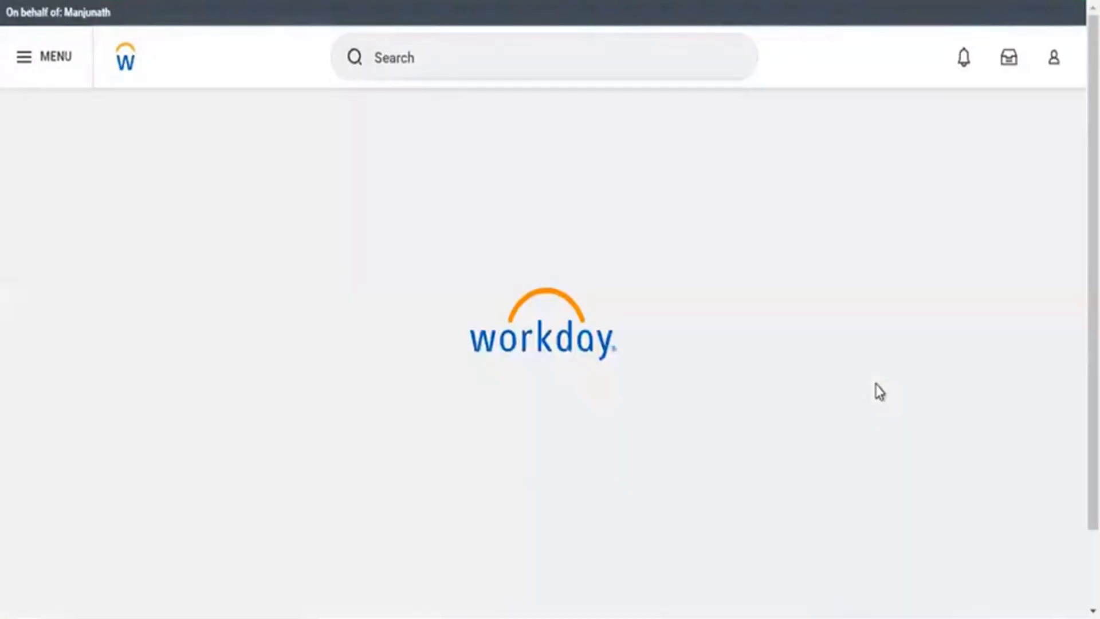
Enter "edit tenant setup" in the search and remove the mistyped trailing characters.
left_click(475, 31)
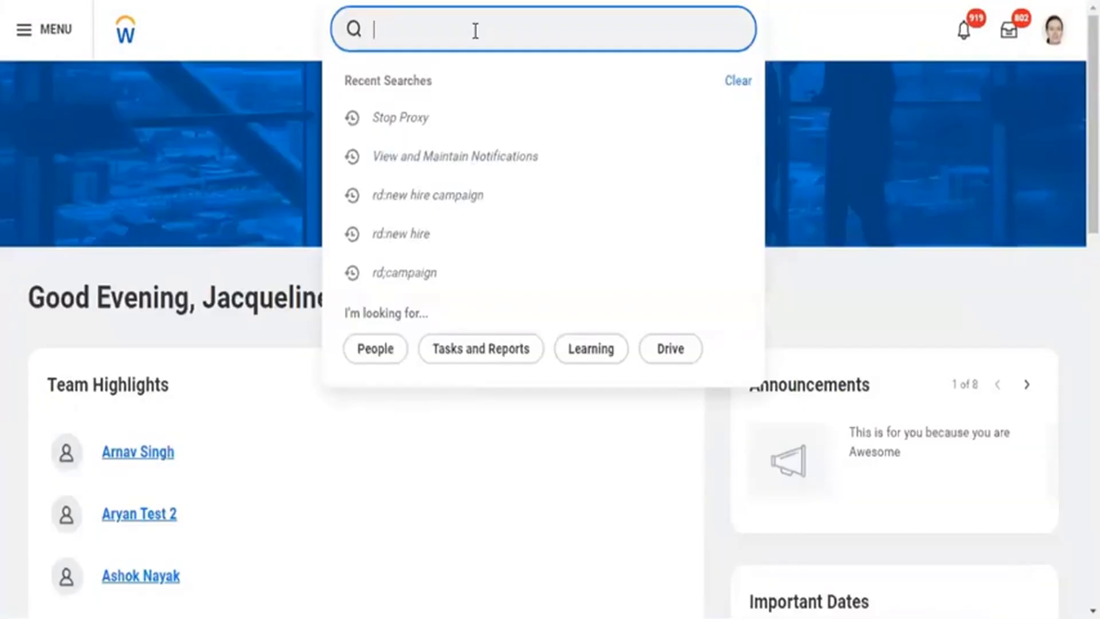
type("edit tenant")
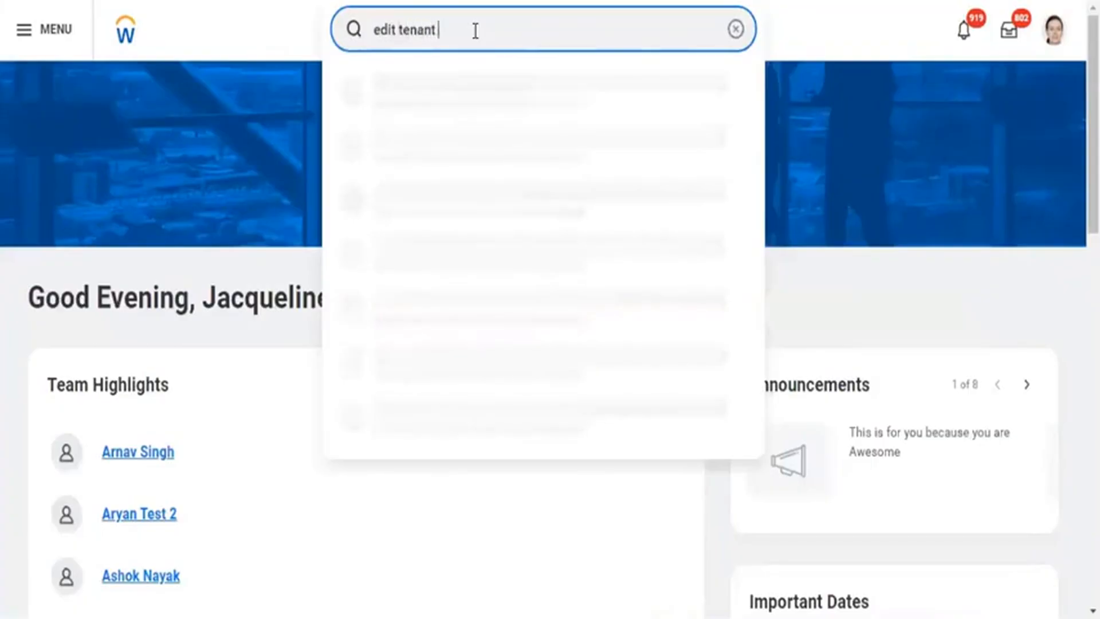
type(" setup")
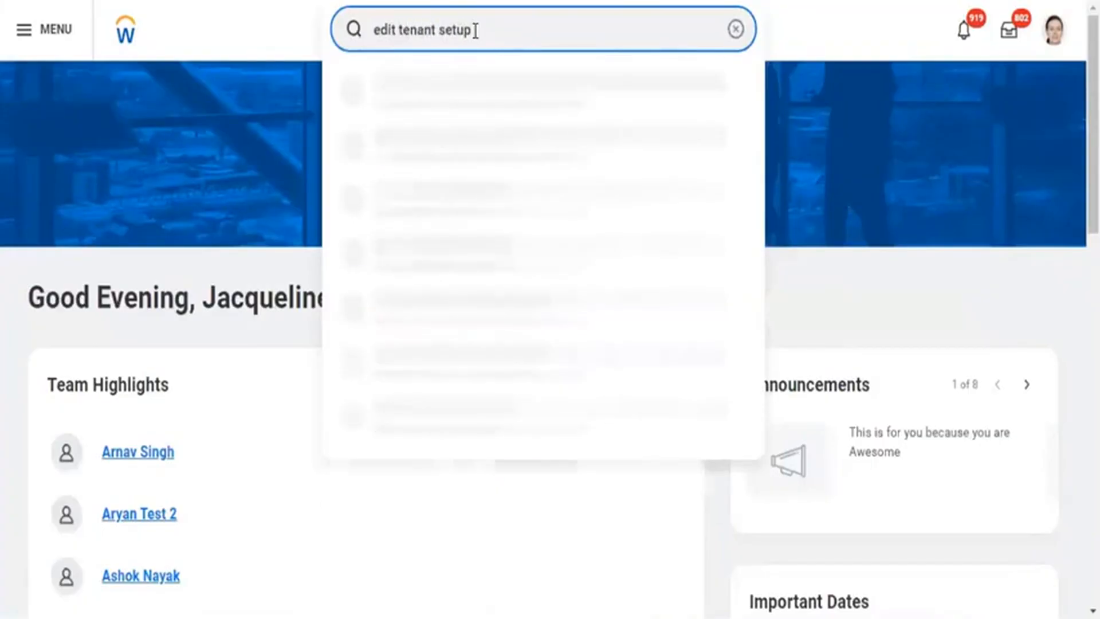
type(" - not")
left_click(475, 31)
type("ifnot")
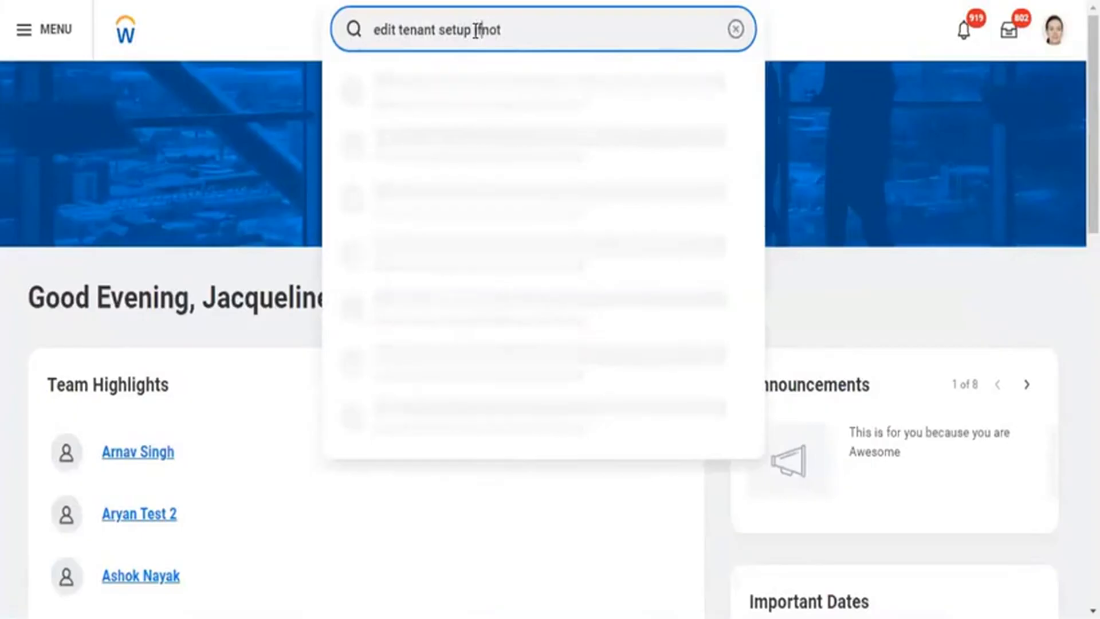
type("ca")
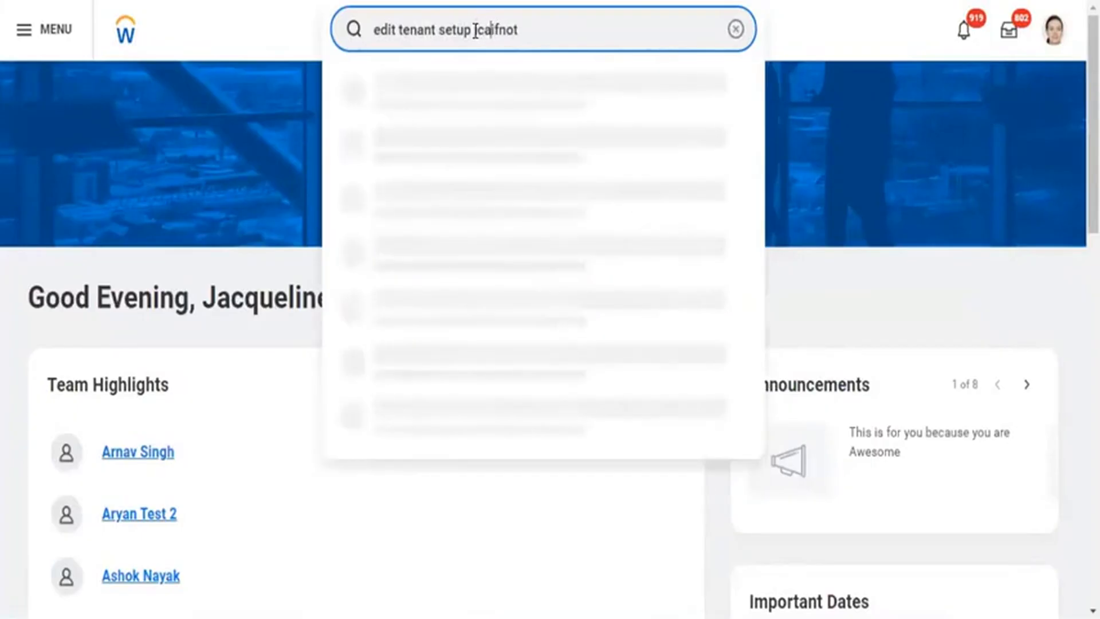
left_click(535, 27)
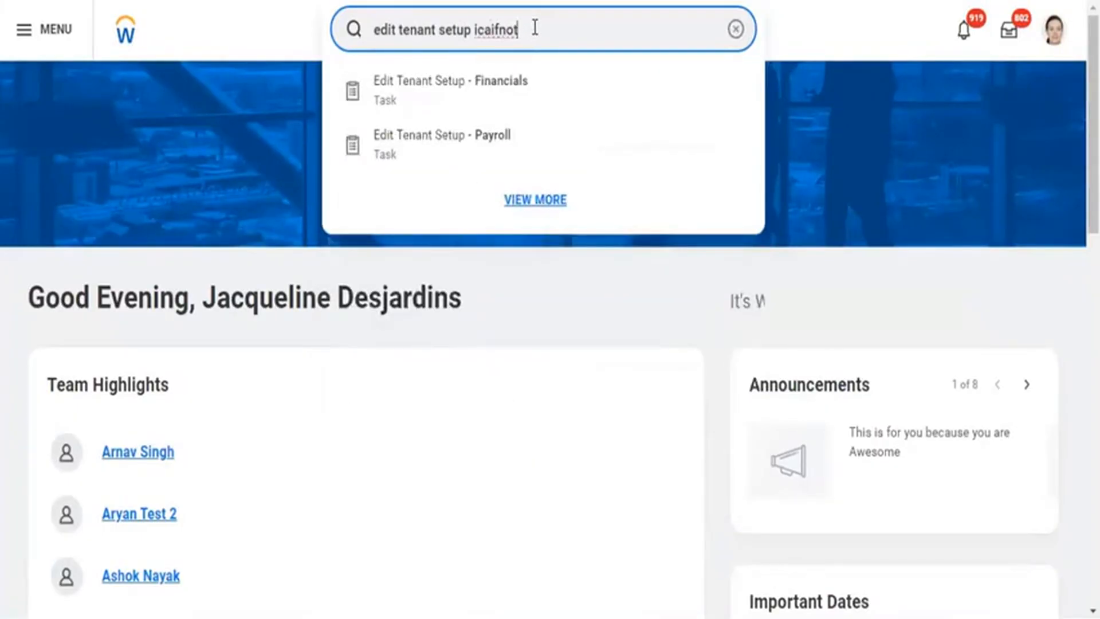
key("BackSpace")
key("BackSpace")
key("BackSpace")
key("BackSpace")
key("BackSpace")
key("BackSpace")
key("BackSpace")
key("BackSpace")
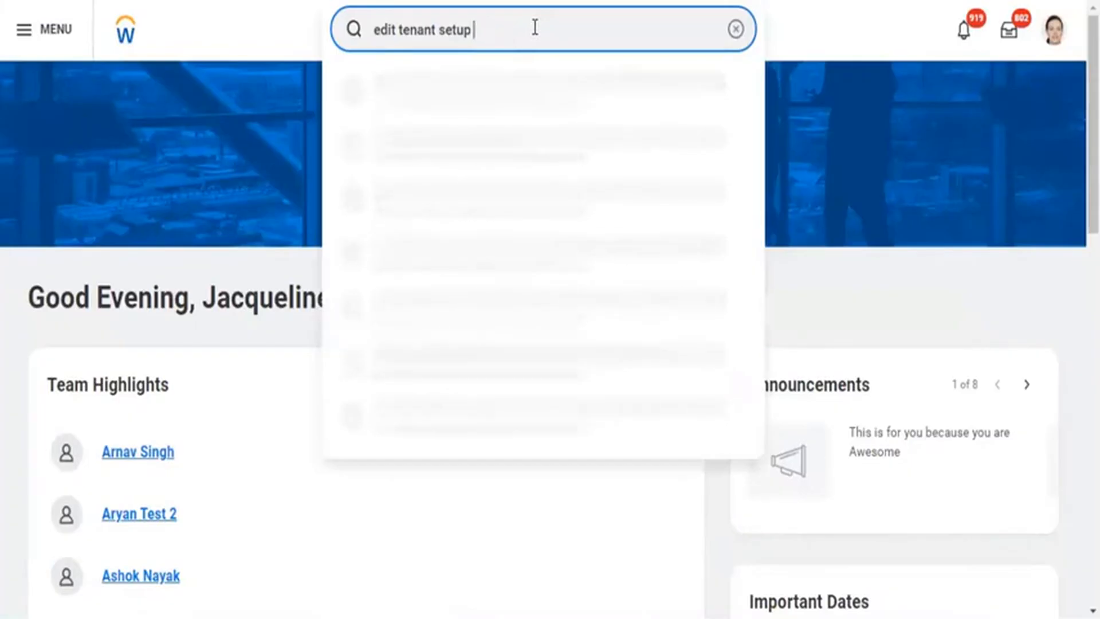
Complete the search as "edit tenant setup noti" and open the Edit Tenant Setup - Notifications task.
type("Notif")
left_click(534, 70)
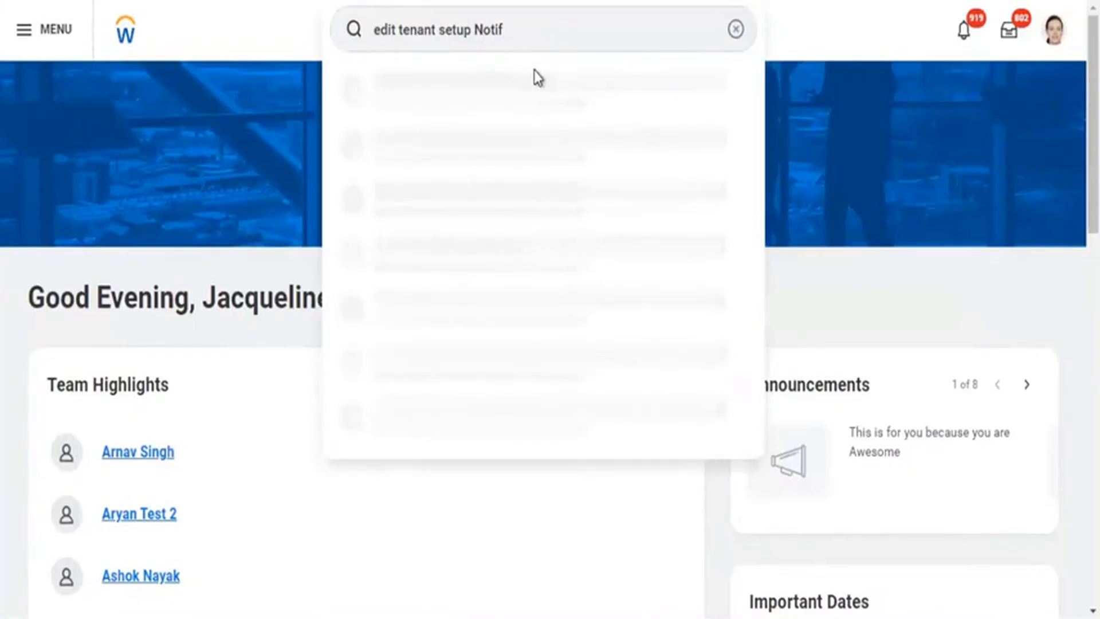
left_click(534, 28)
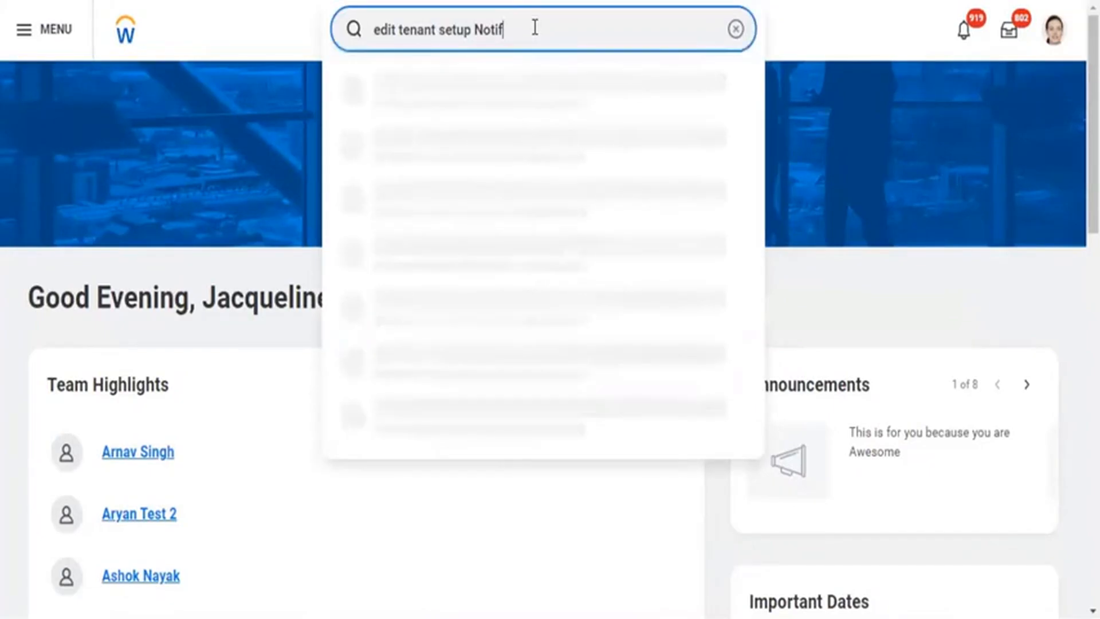
key("BackSpace")
key("BackSpace")
key("BackSpace")
key("BackSpace")
key("BackSpace")
key("BackSpace")
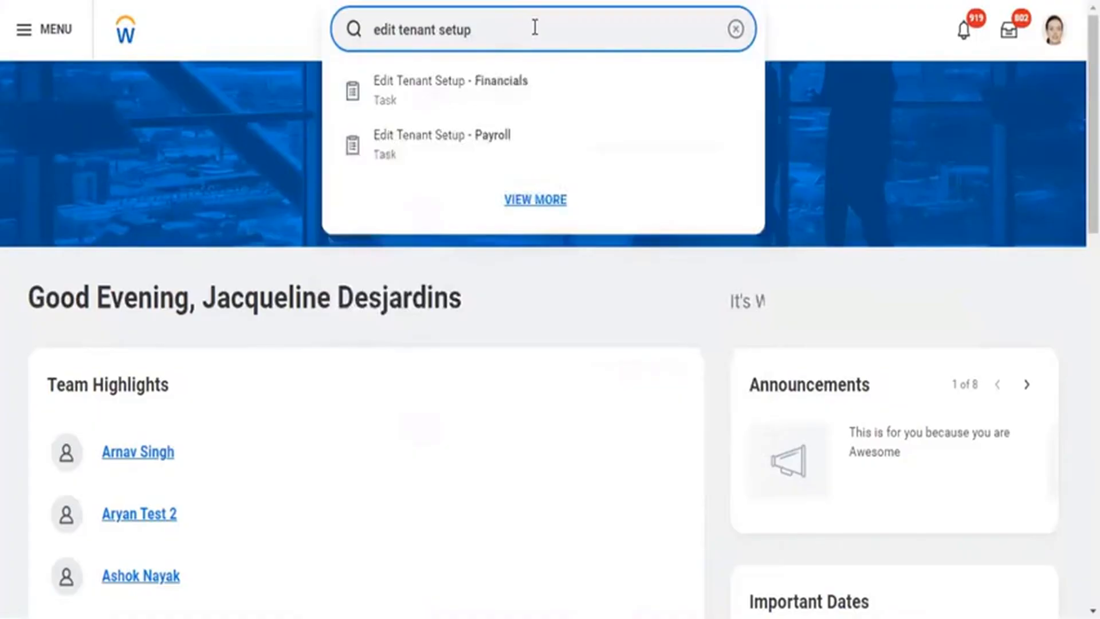
type("noti")
key("Return")
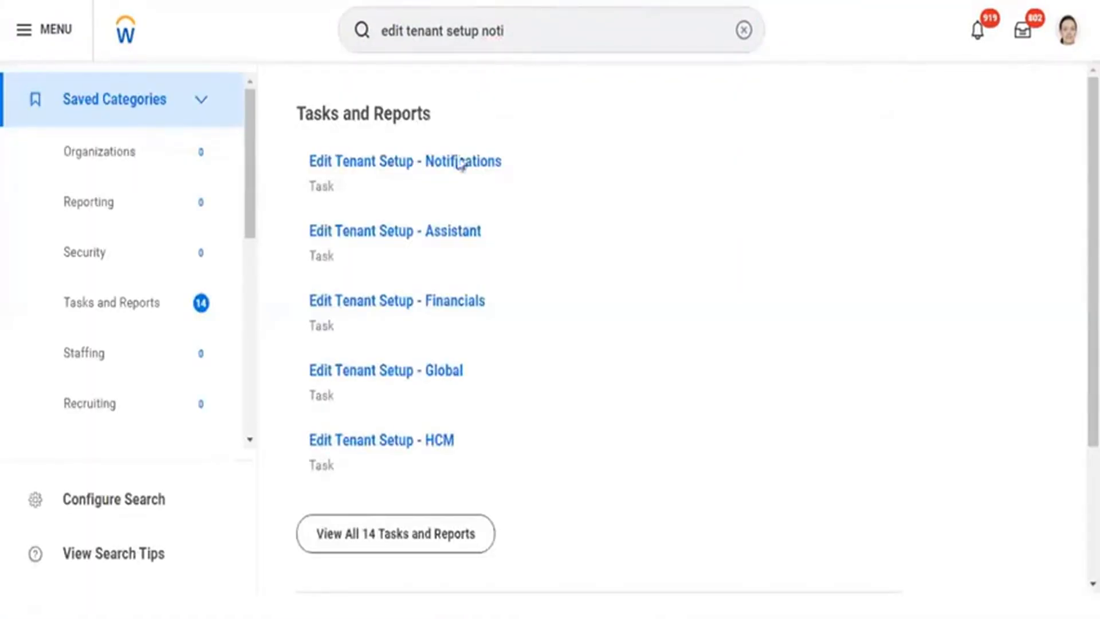
left_click(445, 165)
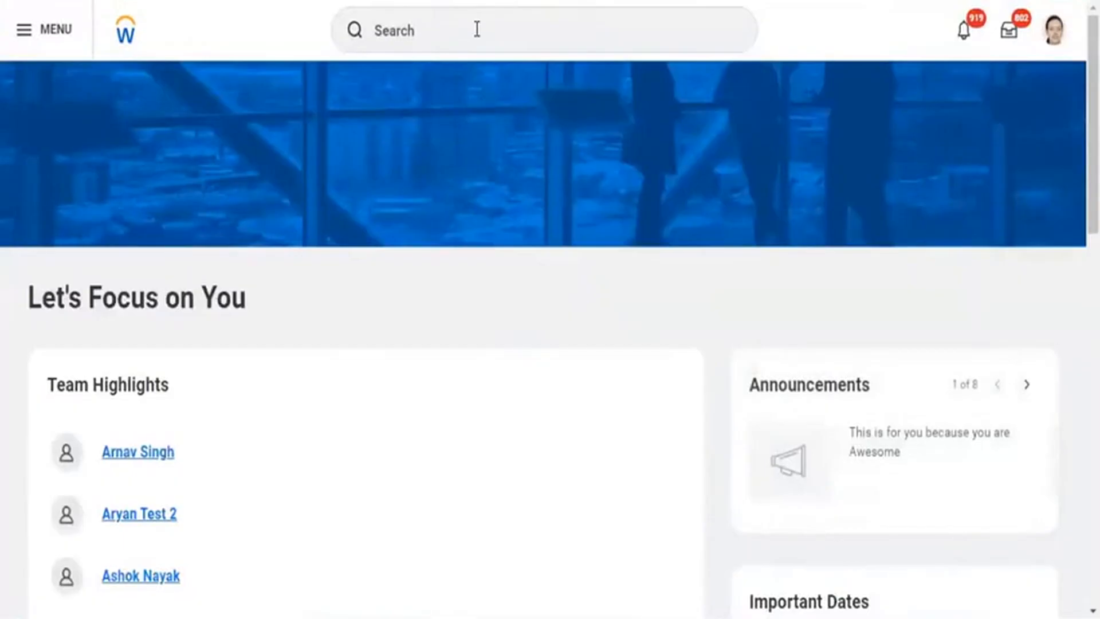
Repeat the recent search "edit tenant setup noti" and reopen the Edit Tenant Setup - Notifications task.
left_click(476, 29)
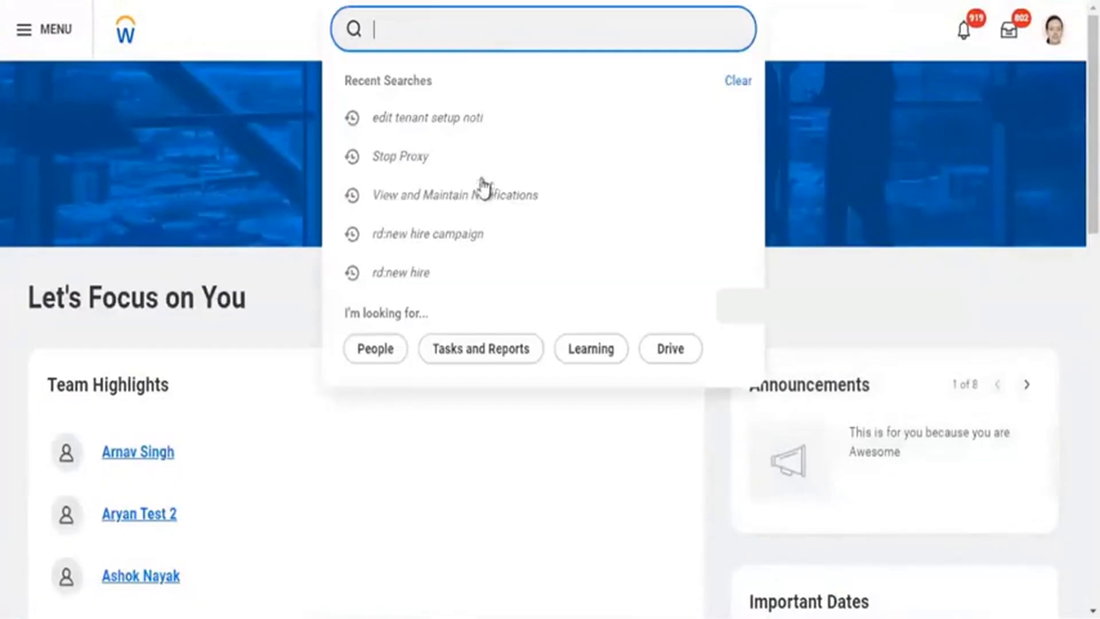
left_click(473, 119)
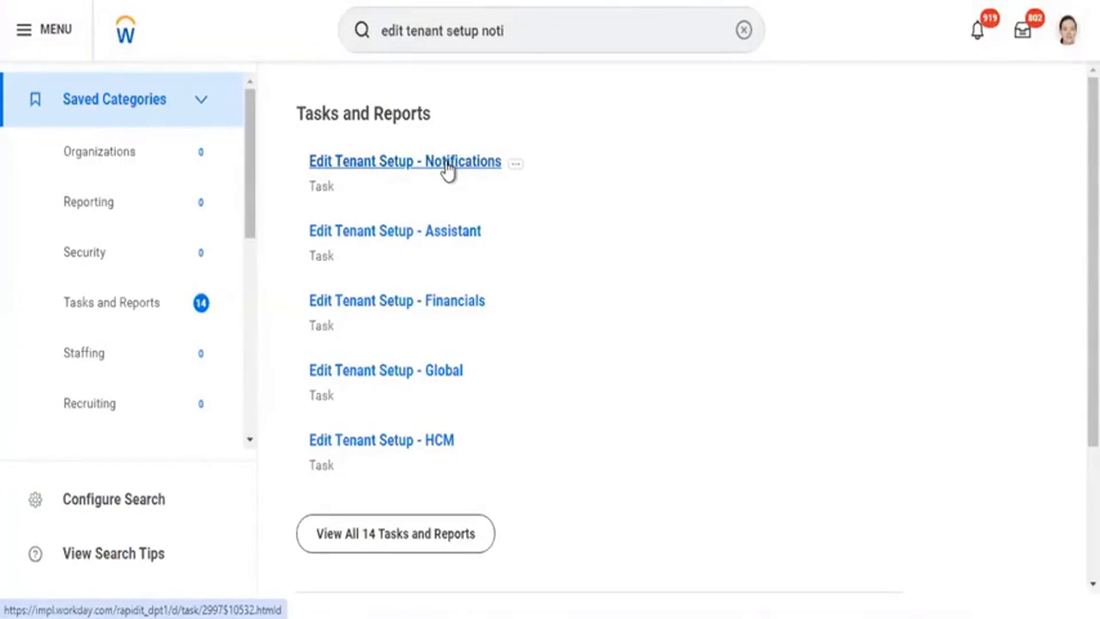
left_click(445, 163)
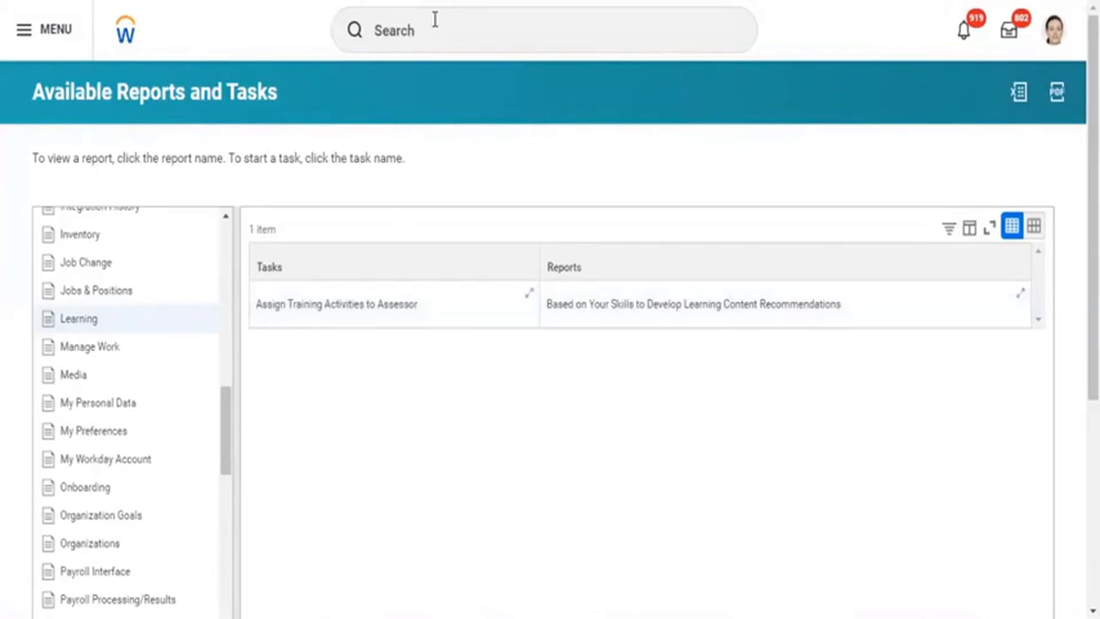
Search for "campaign" and look through the result categories for campaign-related tasks and reports.
left_click(435, 20)
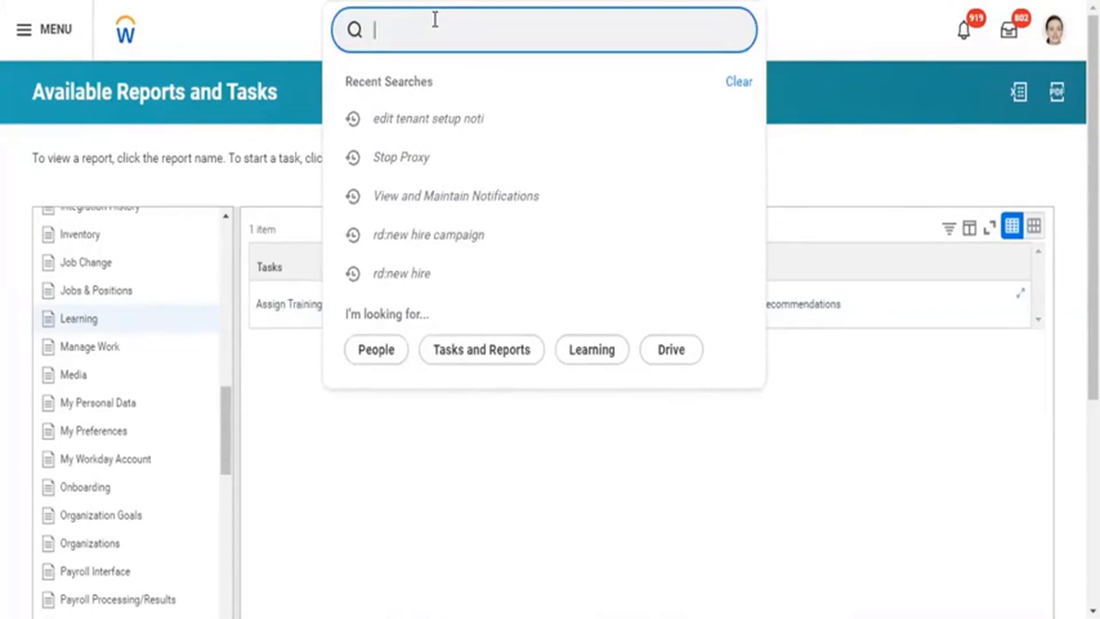
type("camp")
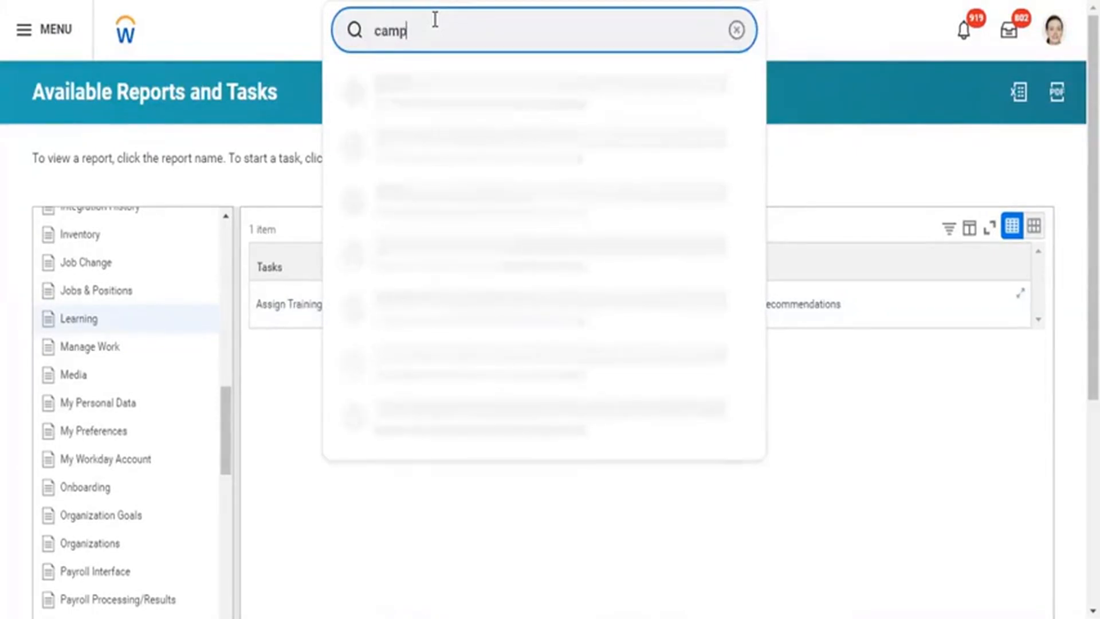
type("aign")
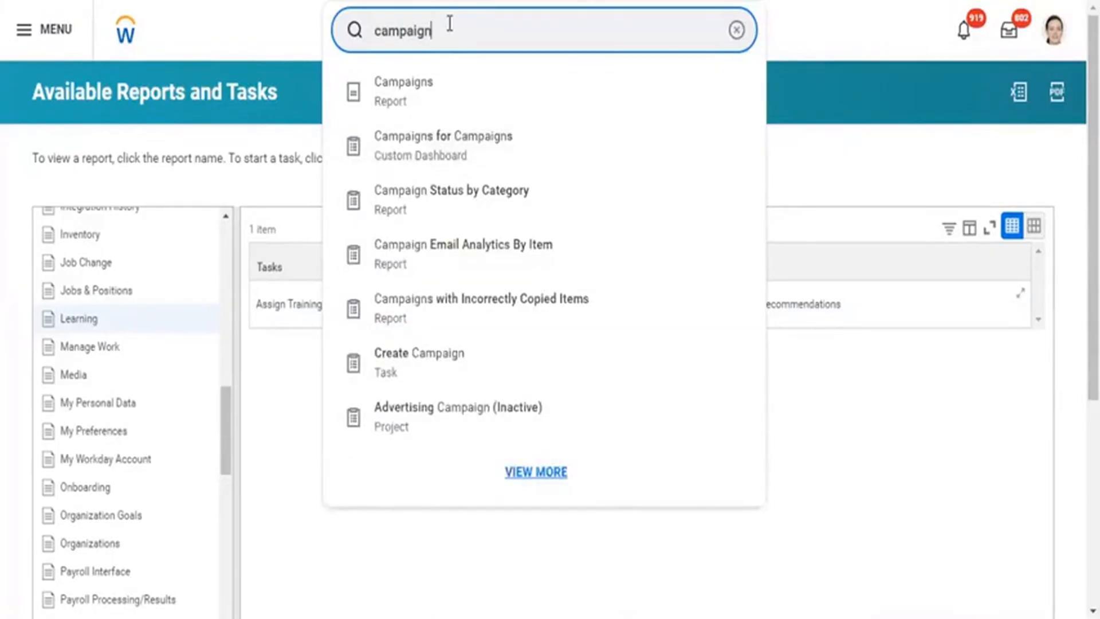
key("Return")
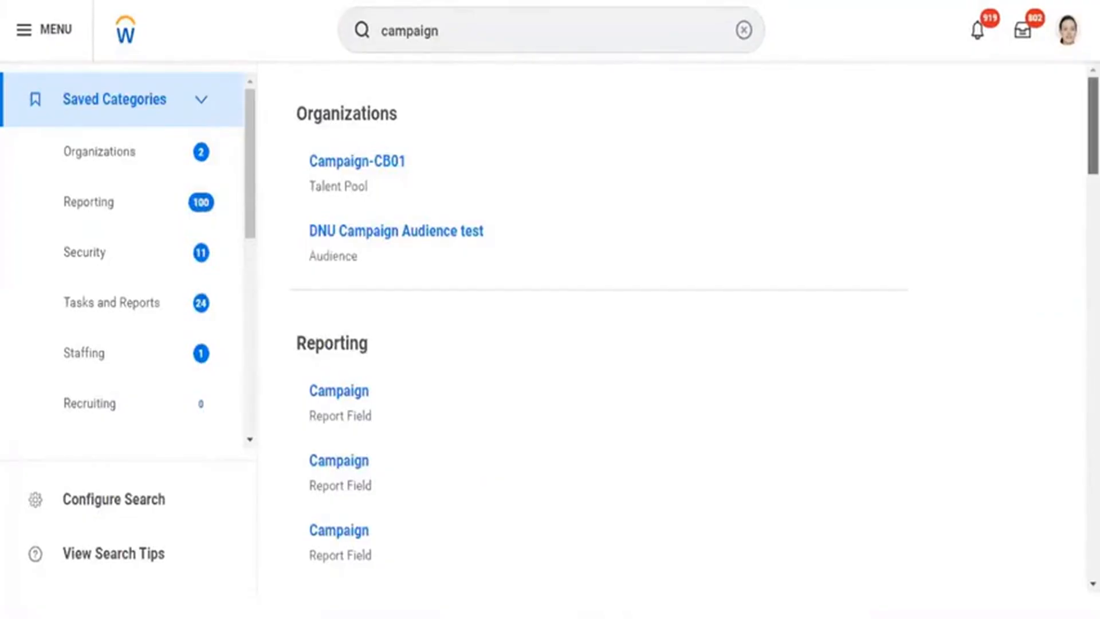
scroll(573, 333, "down", 20)
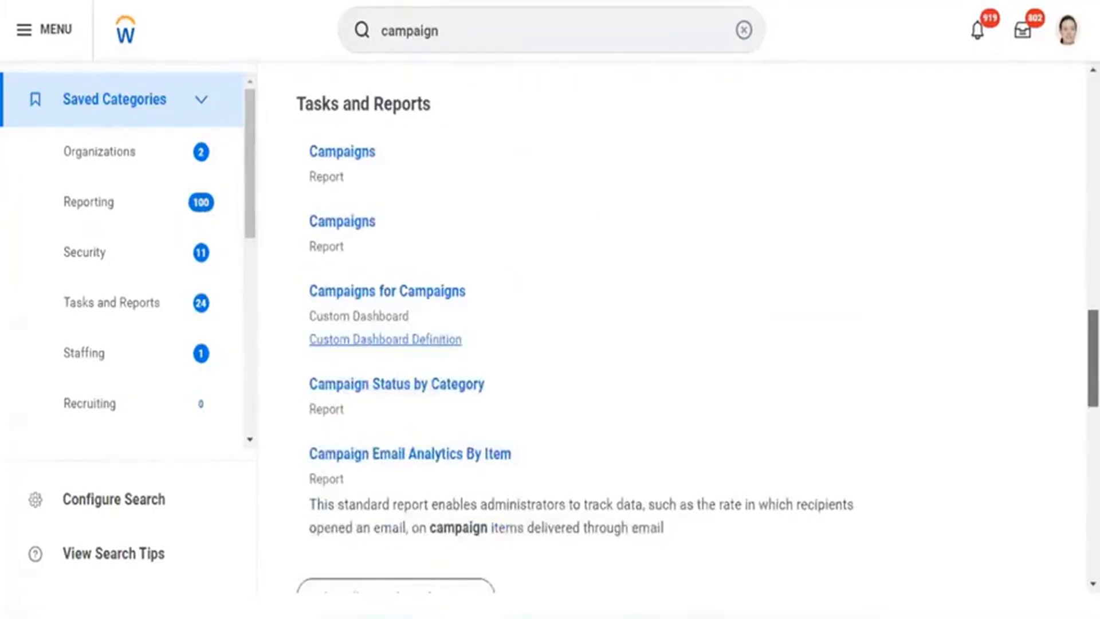
scroll(573, 332, "down", 4)
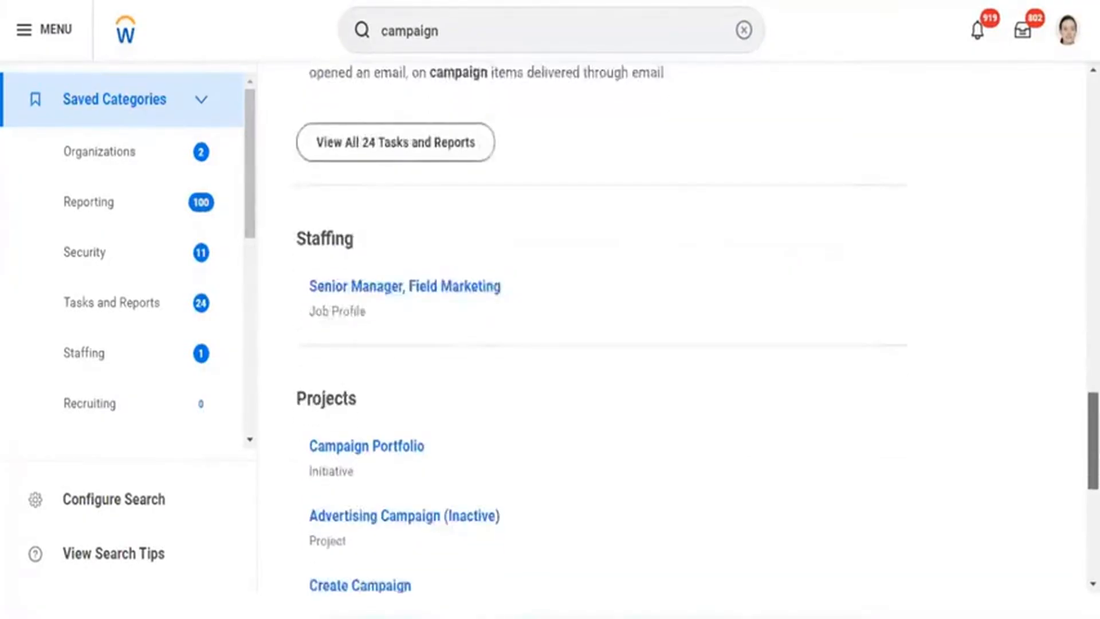
scroll(573, 332, "down", 7)
scroll(573, 332, "up", 4)
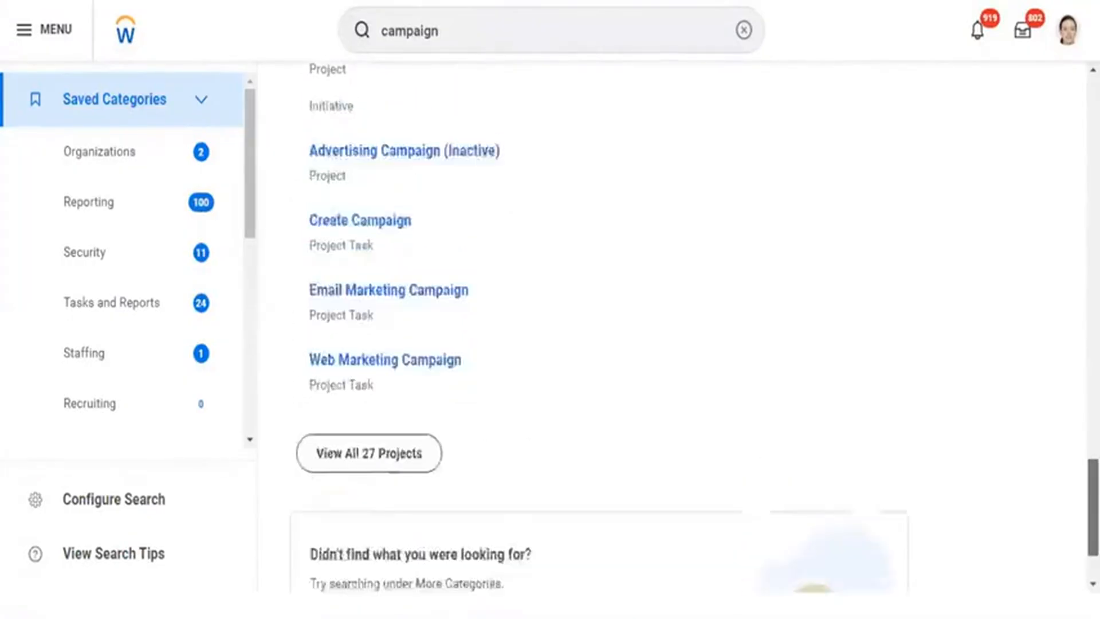
scroll(573, 333, "up", 10)
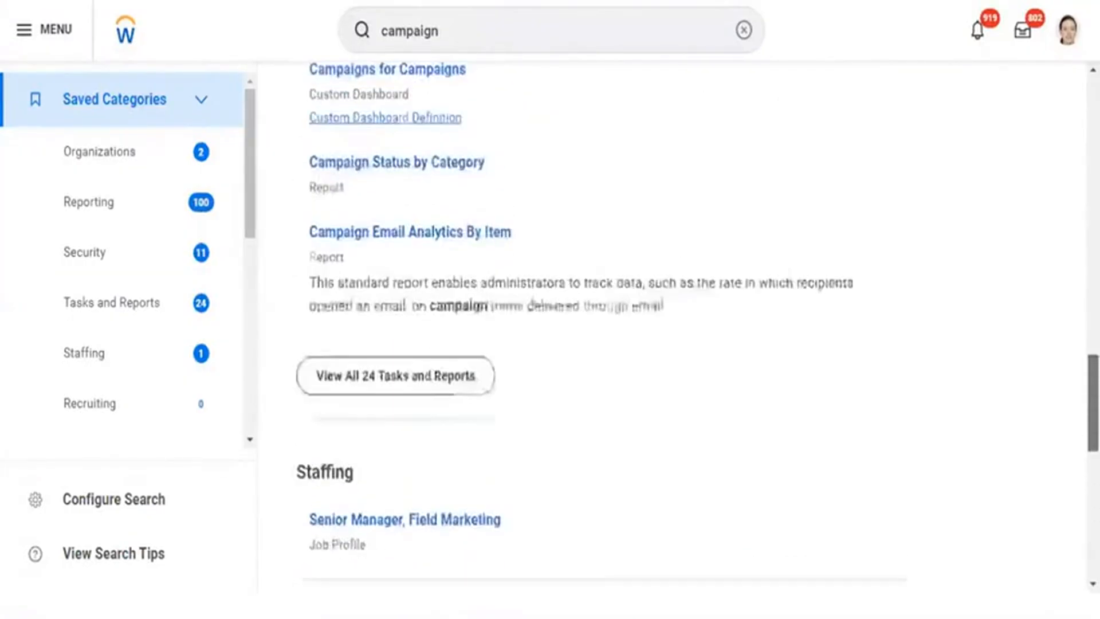
scroll(573, 333, "up", 3)
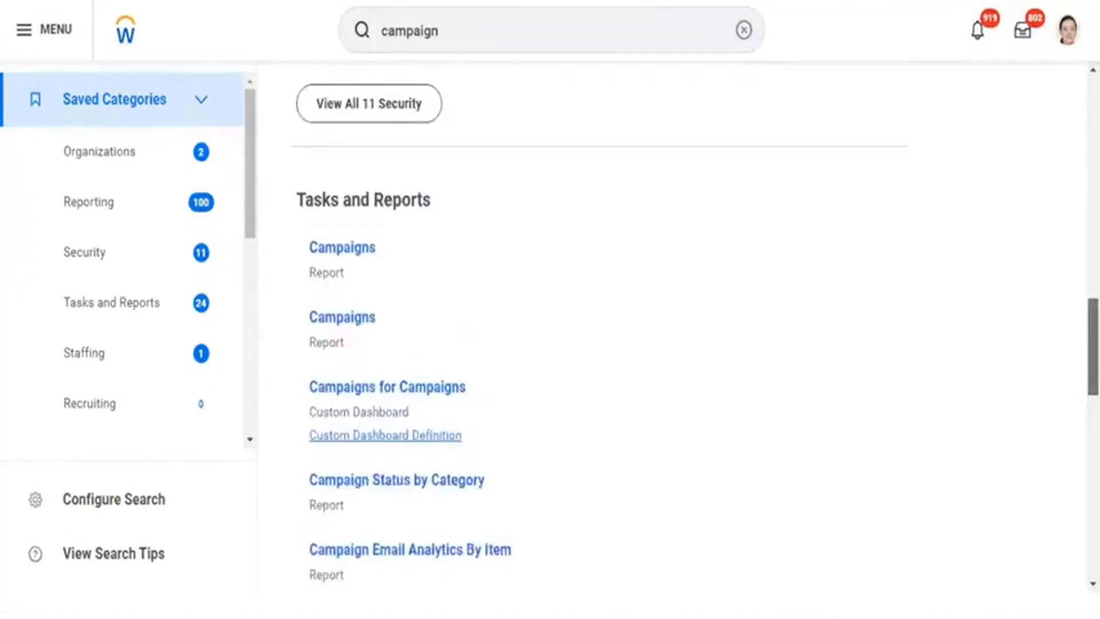
scroll(573, 332, "down", 2)
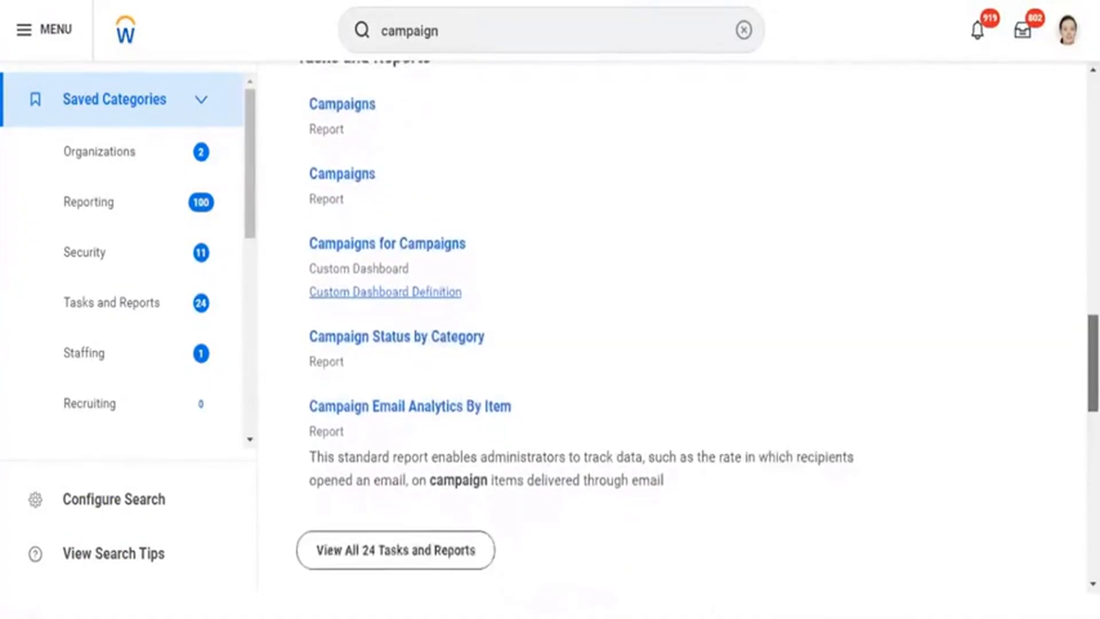
scroll(724, 594, "down", 1)
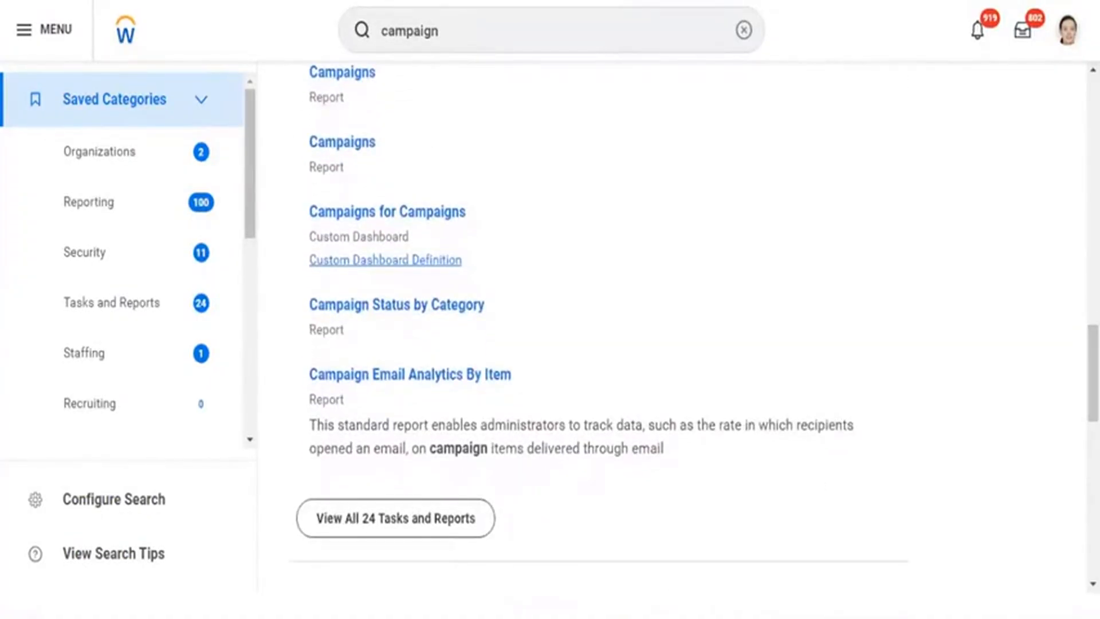
List all tasks and reports matching "campaign" and examine the available campaign reports and tasks.
left_click(427, 521)
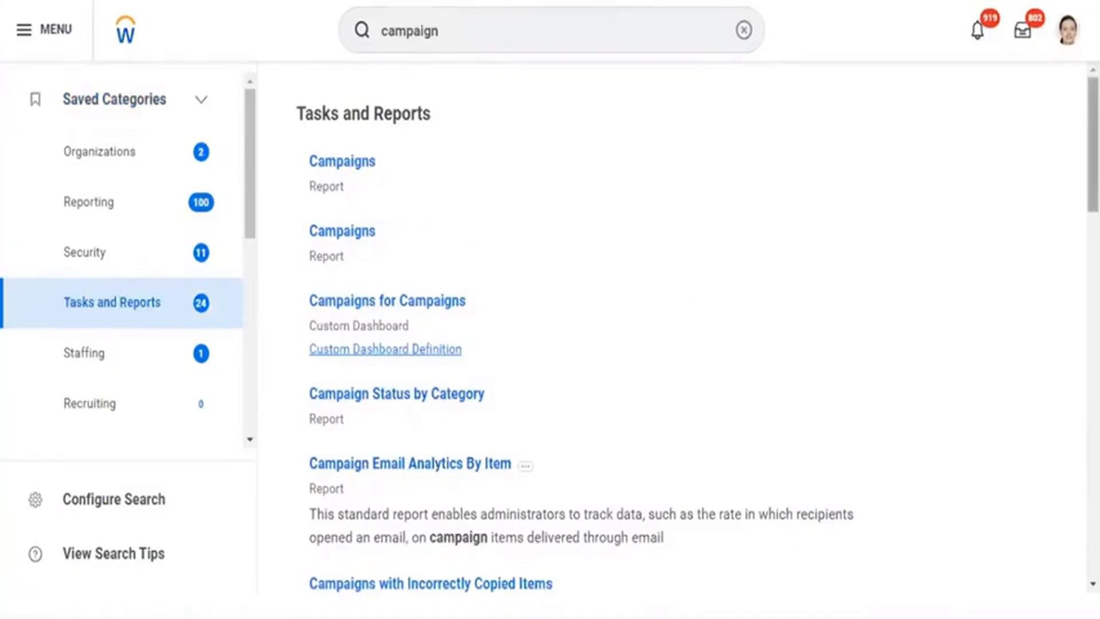
scroll(573, 332, "down", 3)
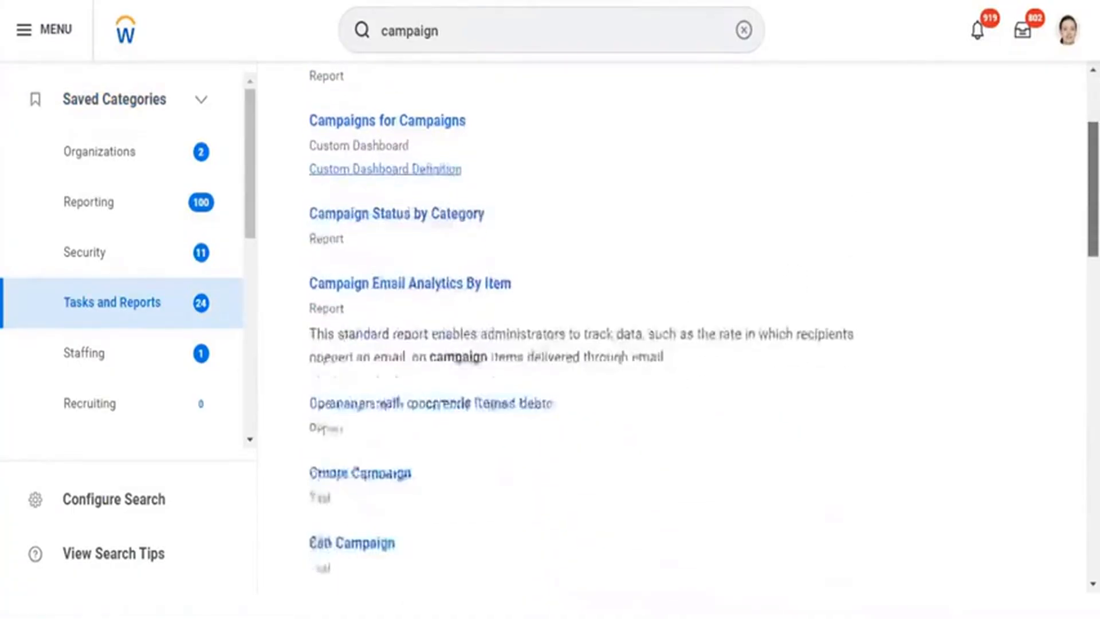
scroll(728, 159, "down", 1)
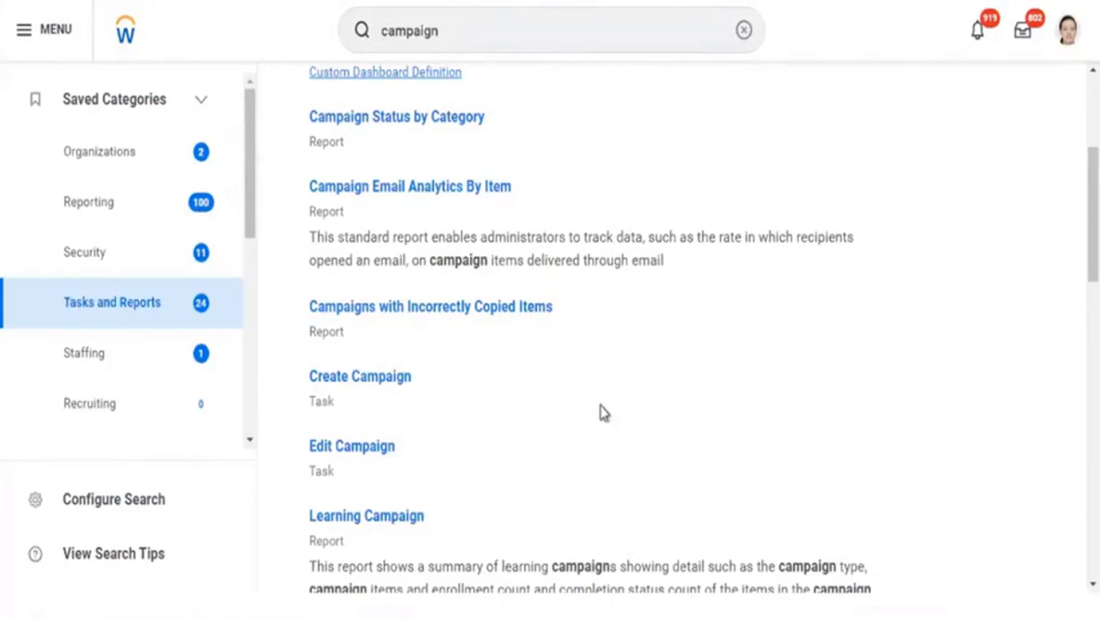
Search for "?" to bring up the search tips and examine the list of prefix words.
left_click(464, 33)
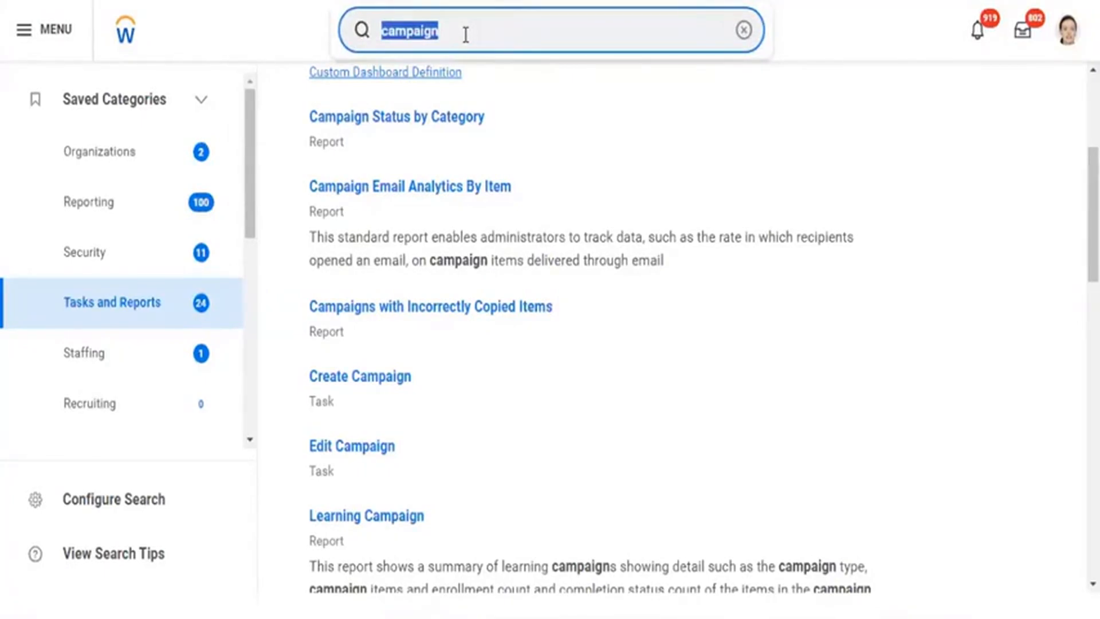
type("?")
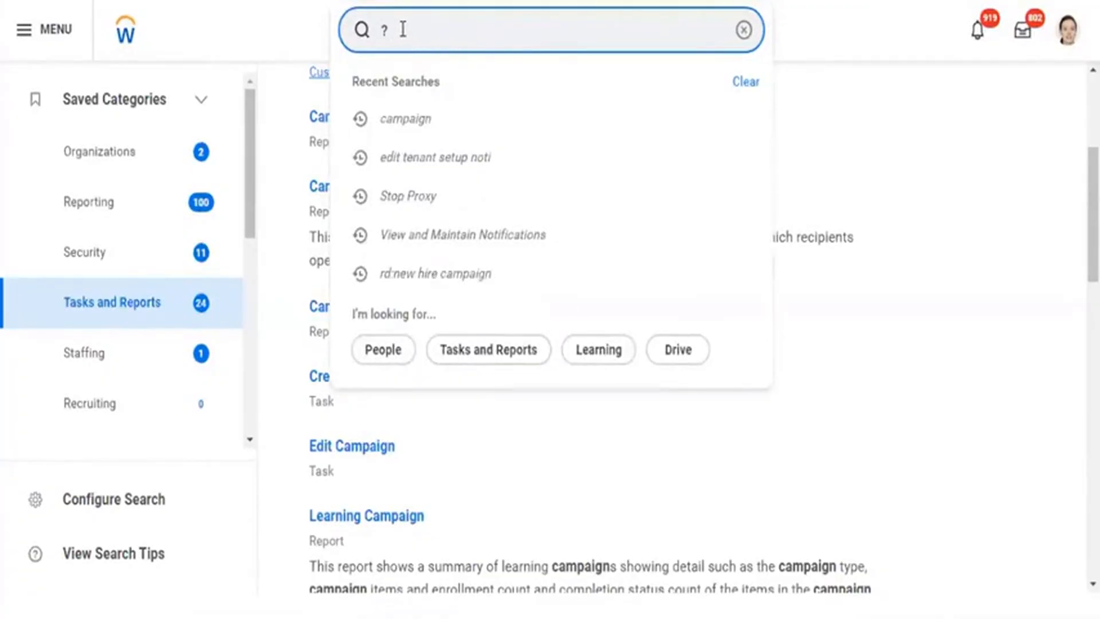
key("Return")
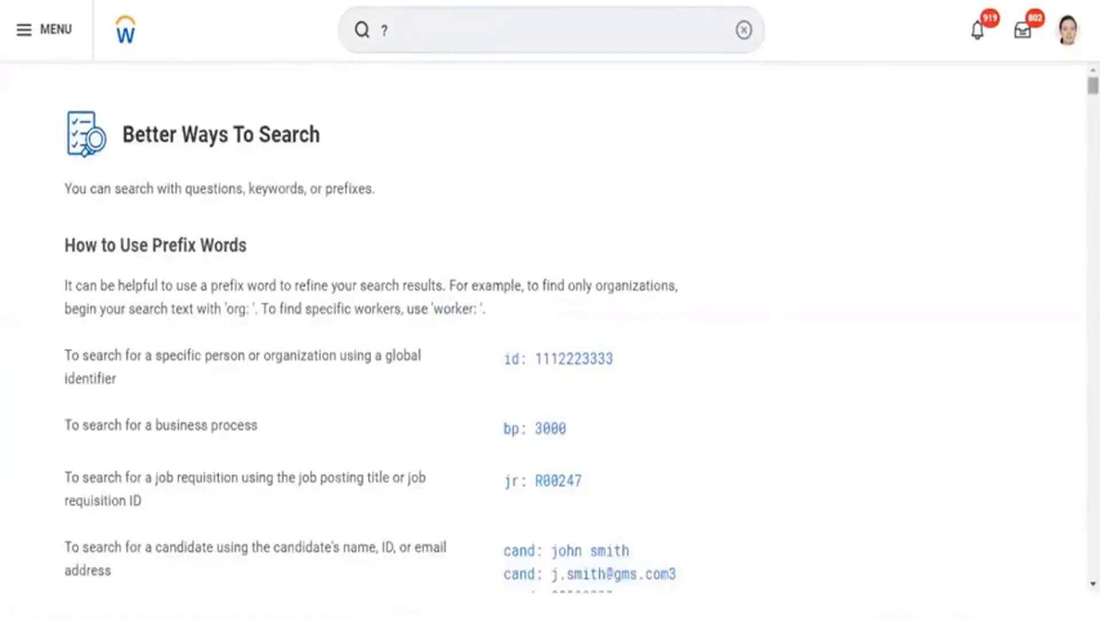
left_click_drag(1094, 85, 1094, 108)
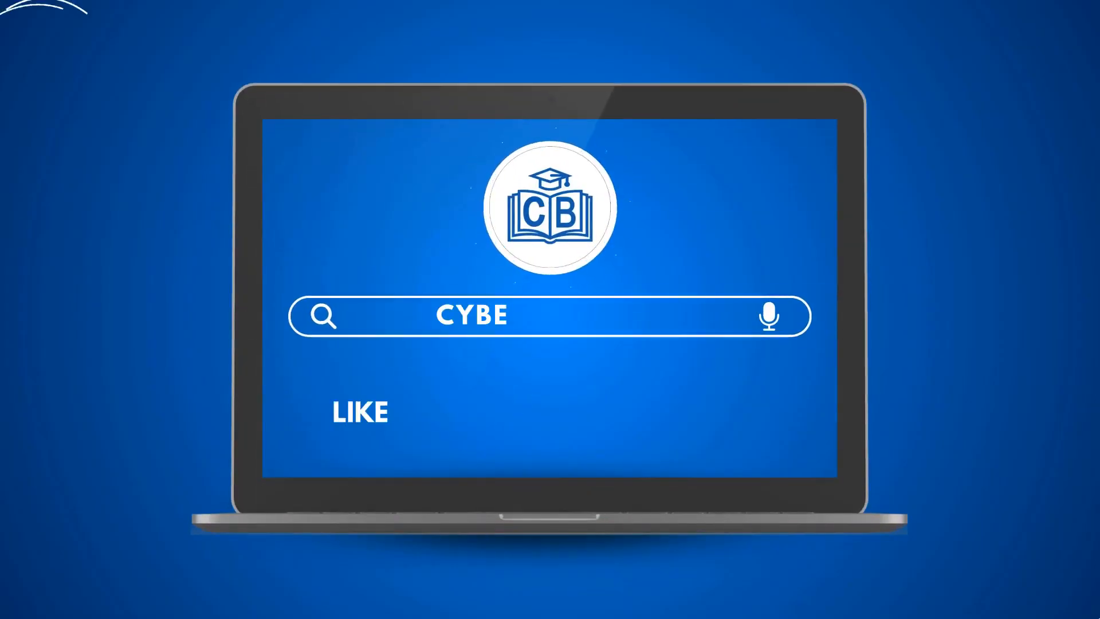